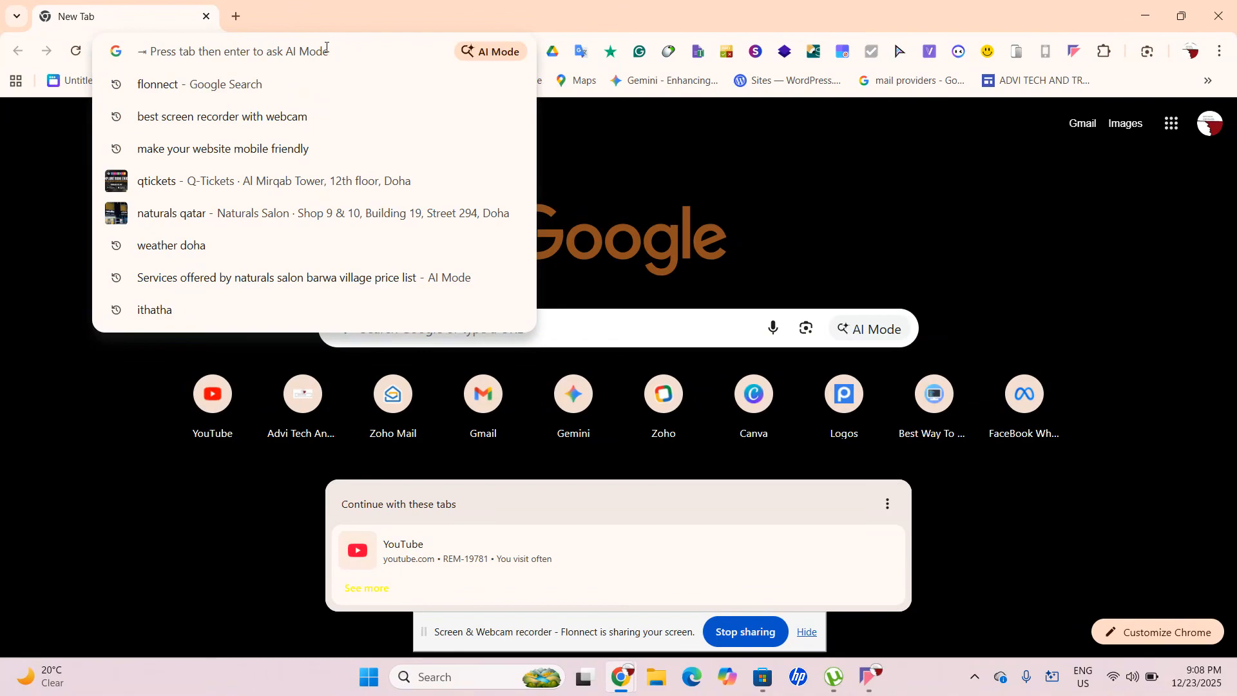
Load sites.google.com from the address-bar autocompletion to reach the Google Sites home page
right_click(327, 47)
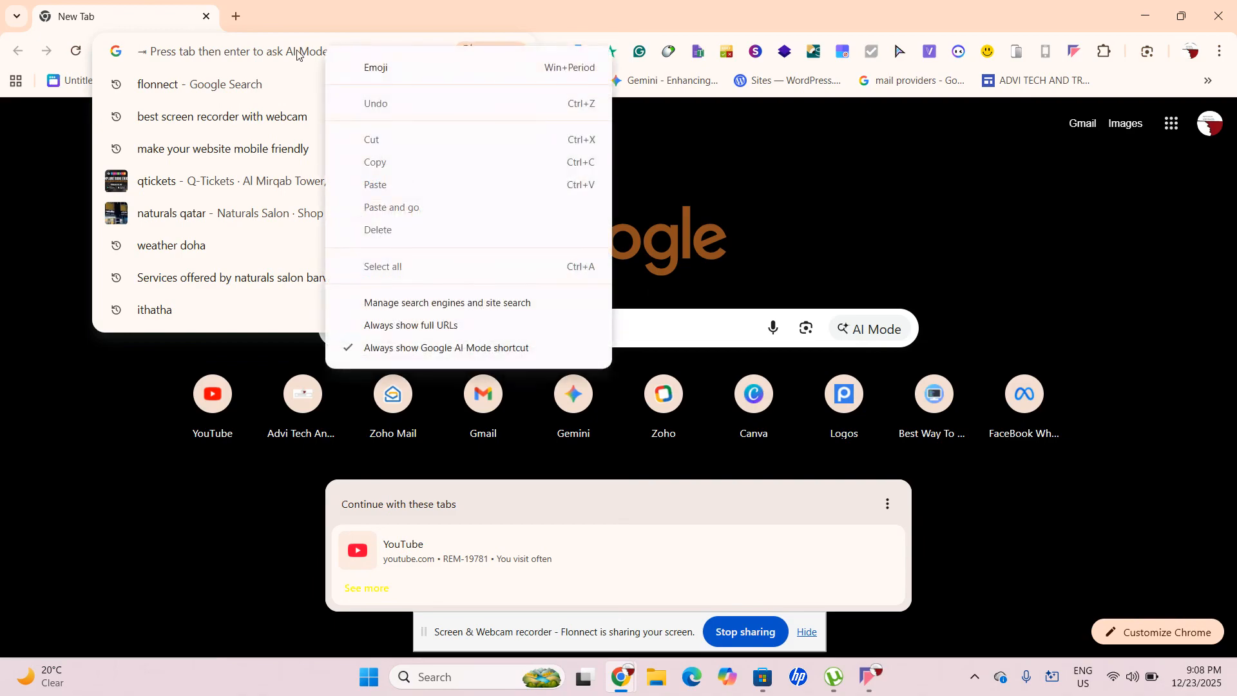
left_click(295, 47)
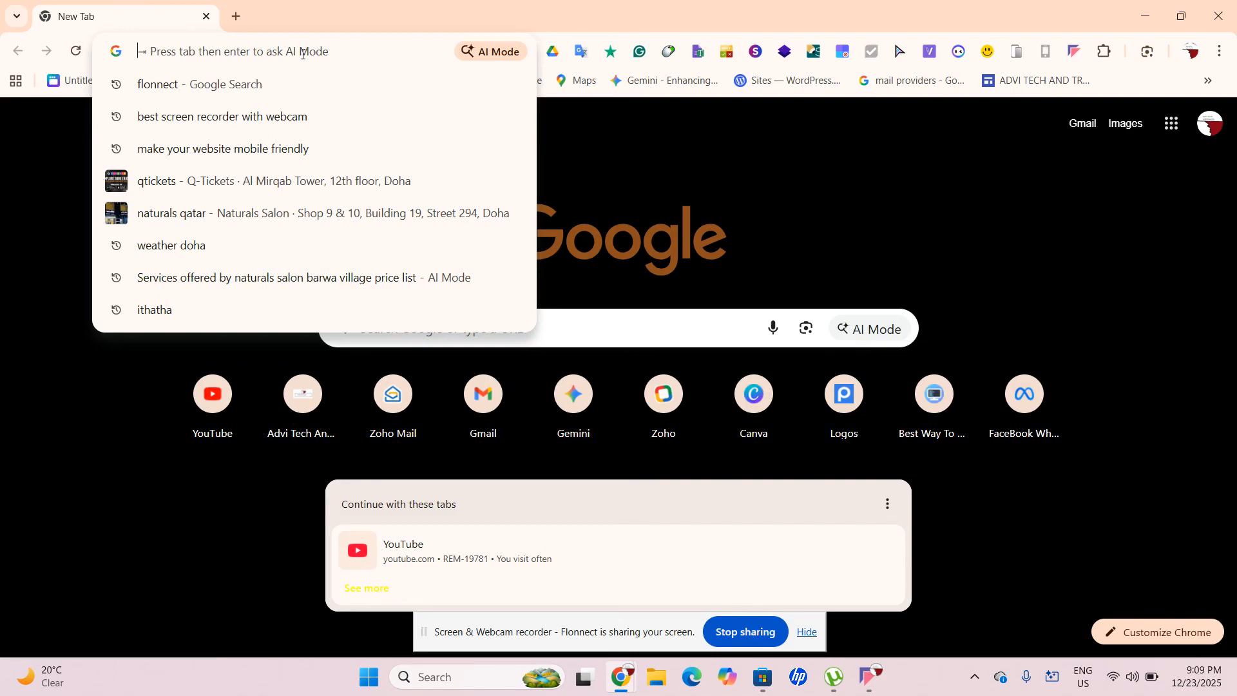
type("sites.google.com")
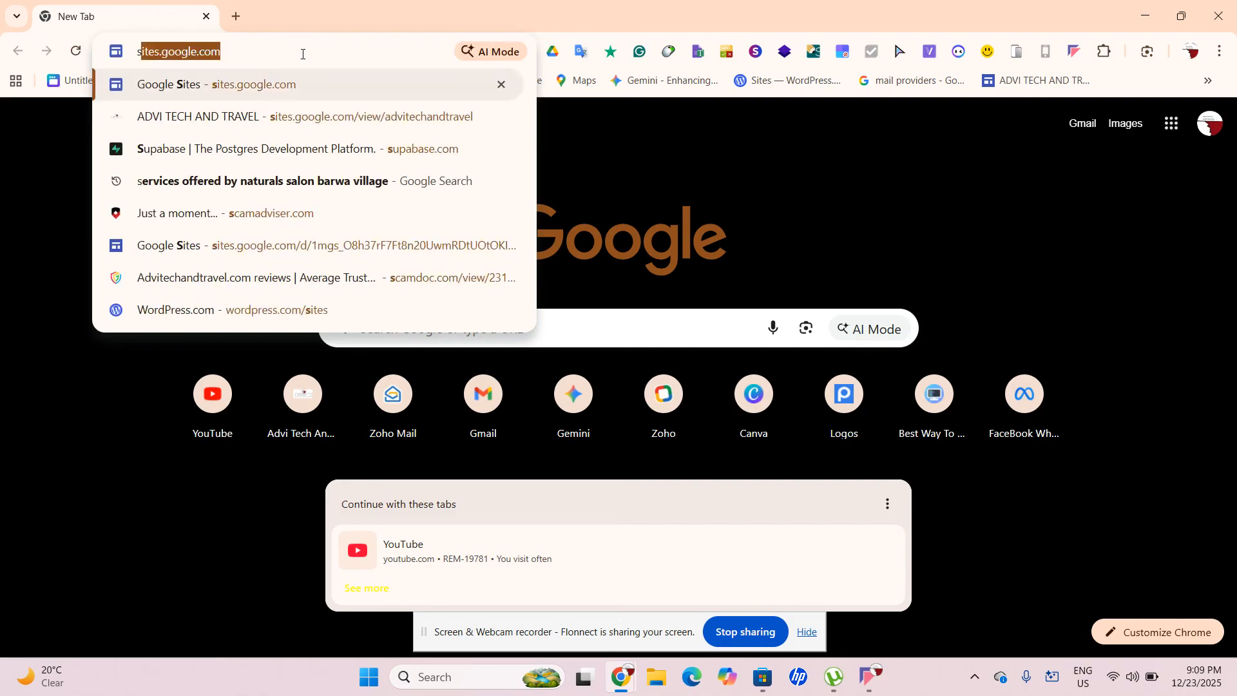
key("Return")
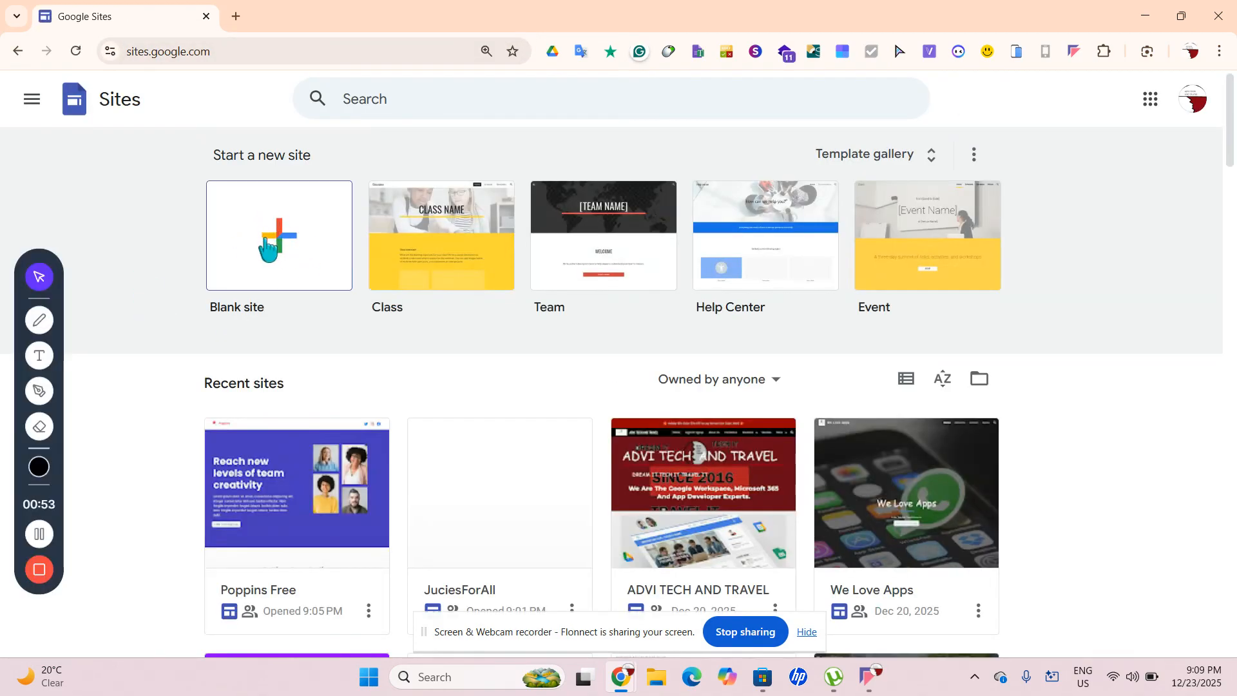
Create a blank 'Untitled site' via sites.new, deselect its title, and open a fresh browser tab
left_click(274, 238)
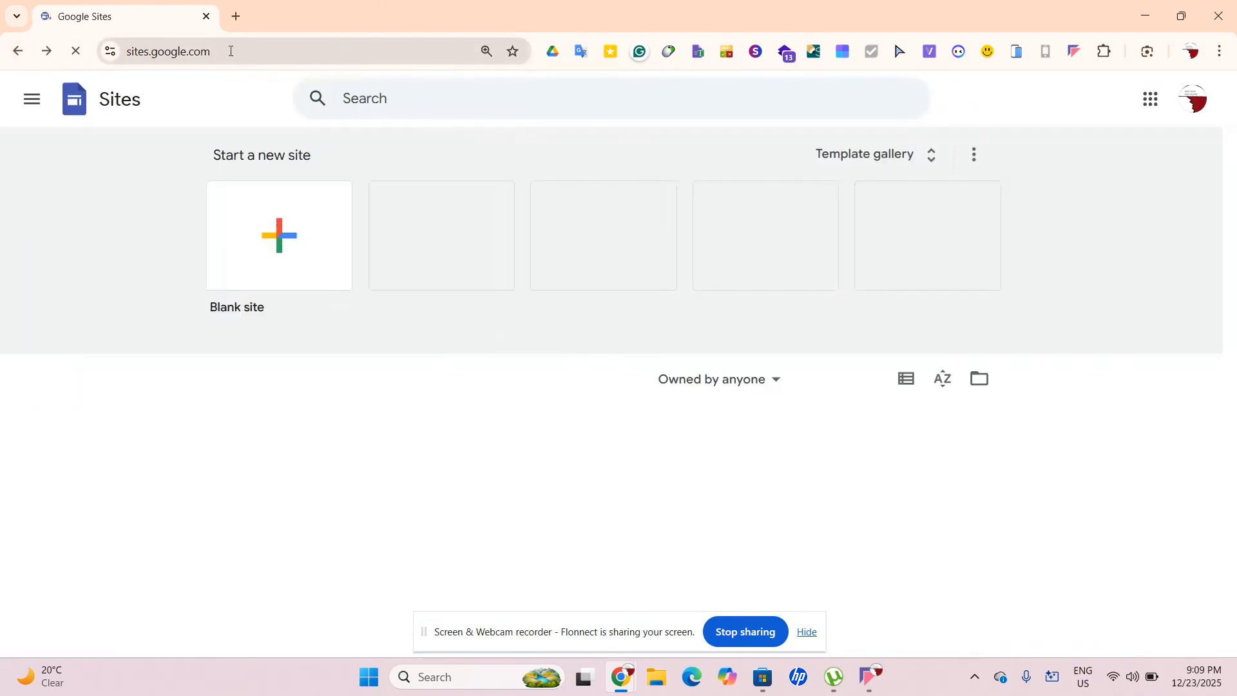
left_click(229, 51)
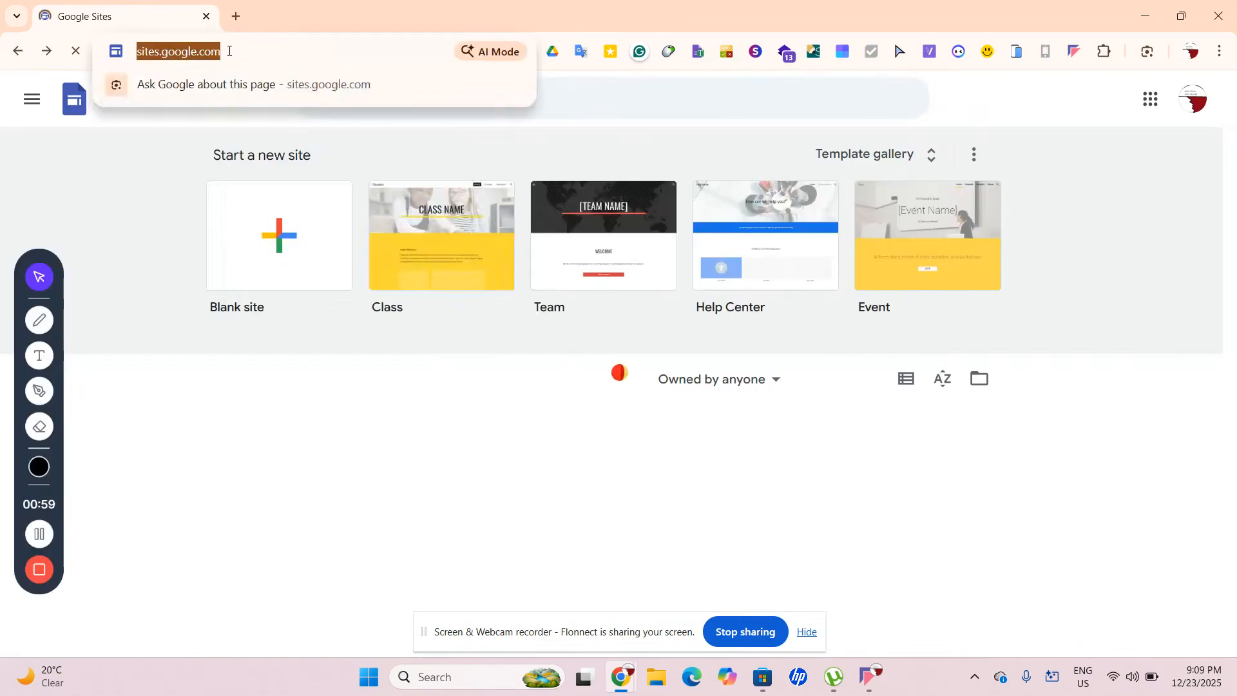
key("BackSpace")
type("sites")
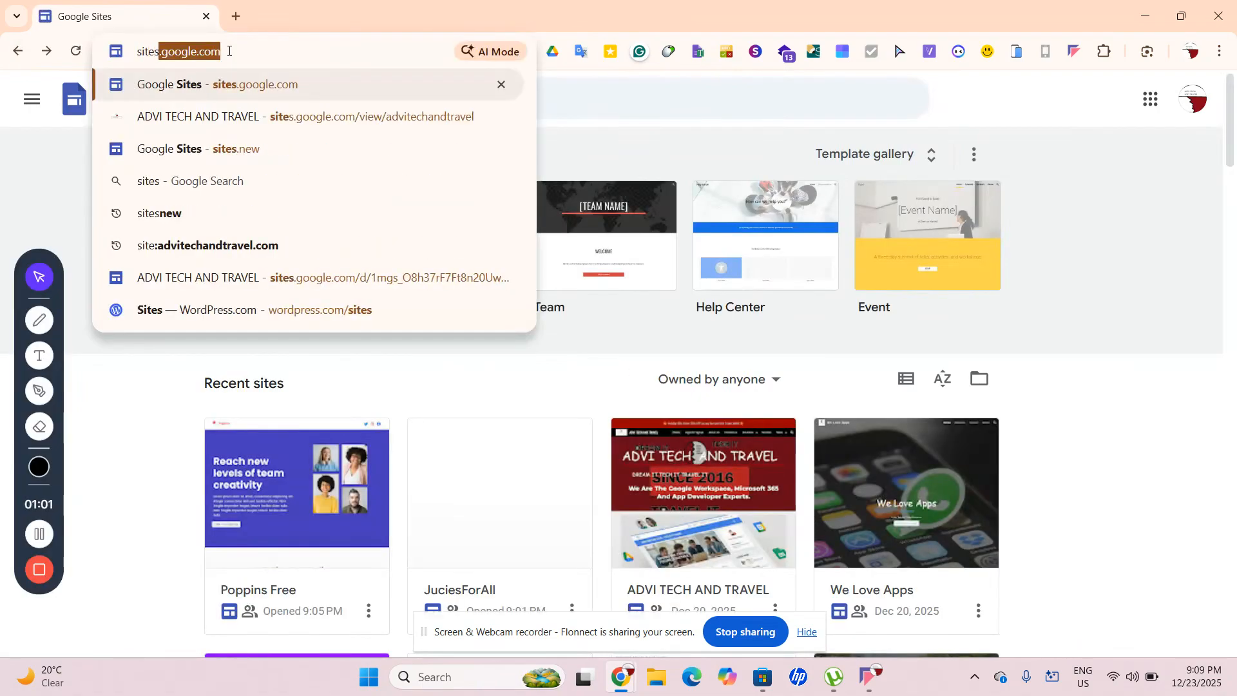
type(".new")
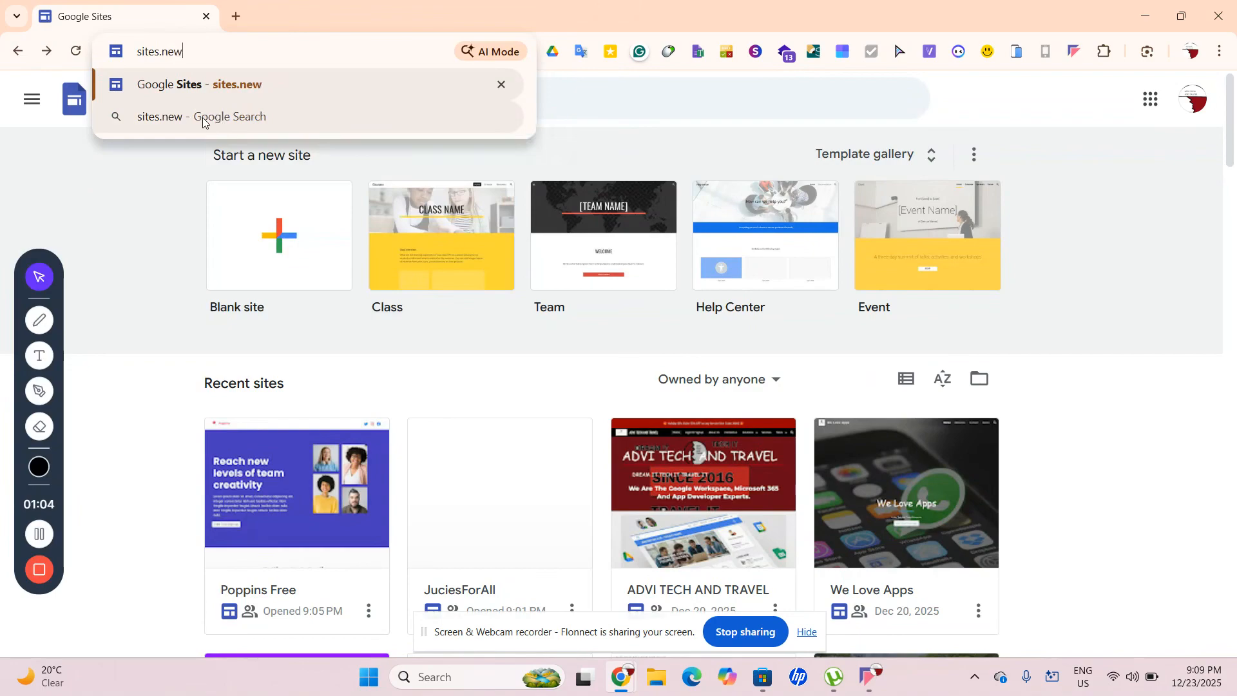
key("Return")
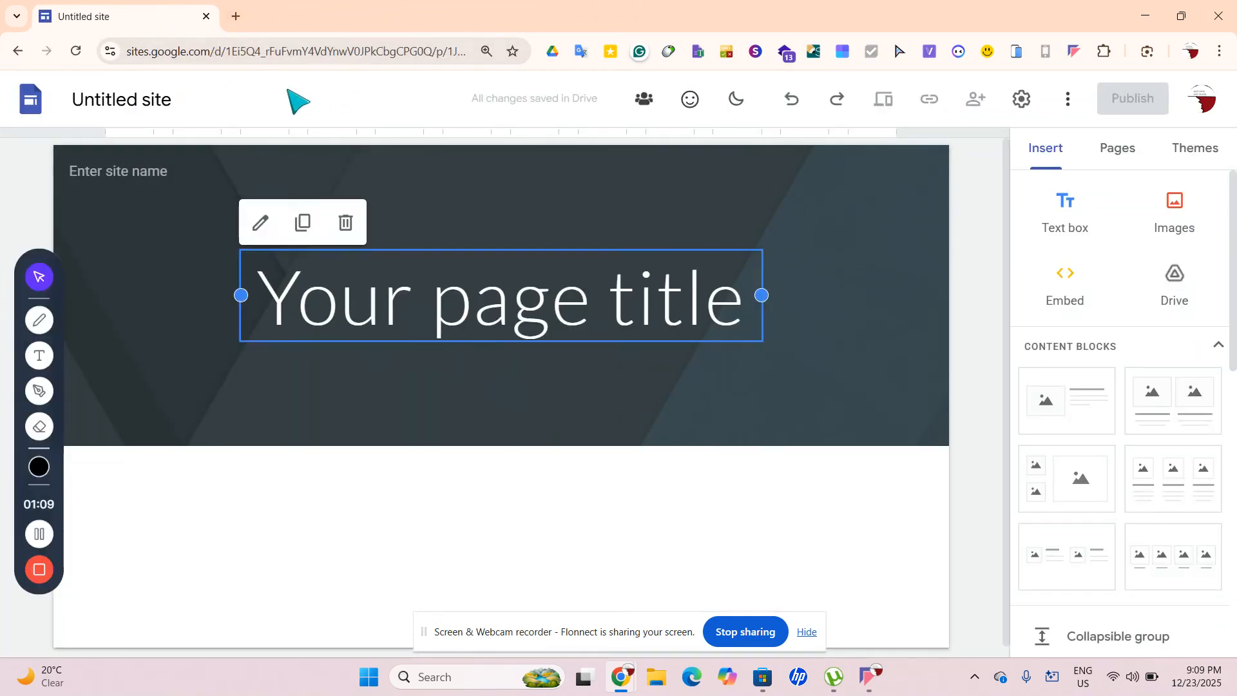
left_click(231, 521)
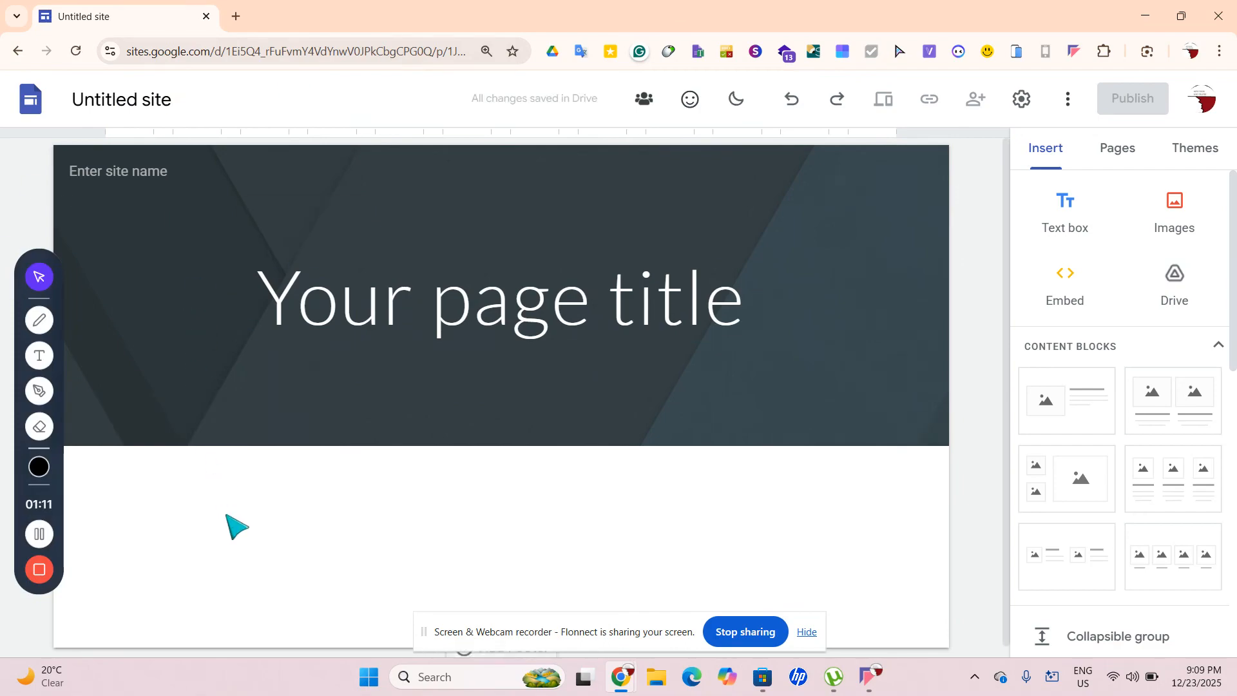
left_click(236, 16)
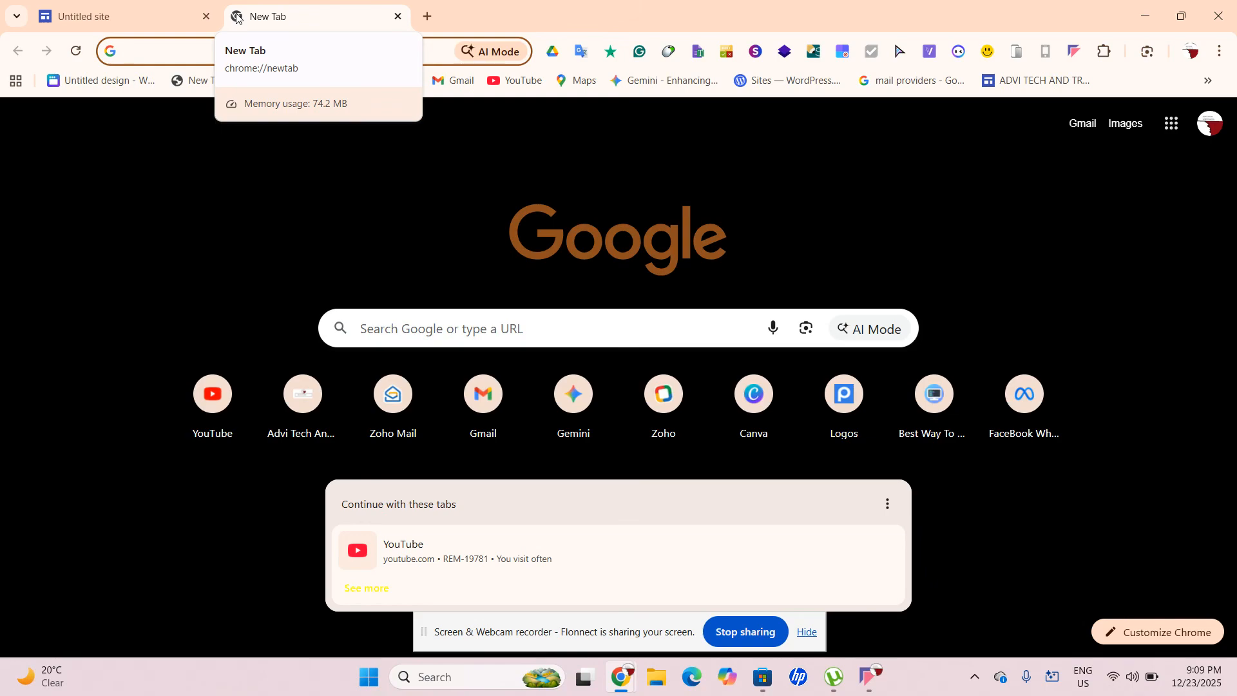
Load juciesforall.shop to look over the JucieForAll site
type("jucie")
key("Return")
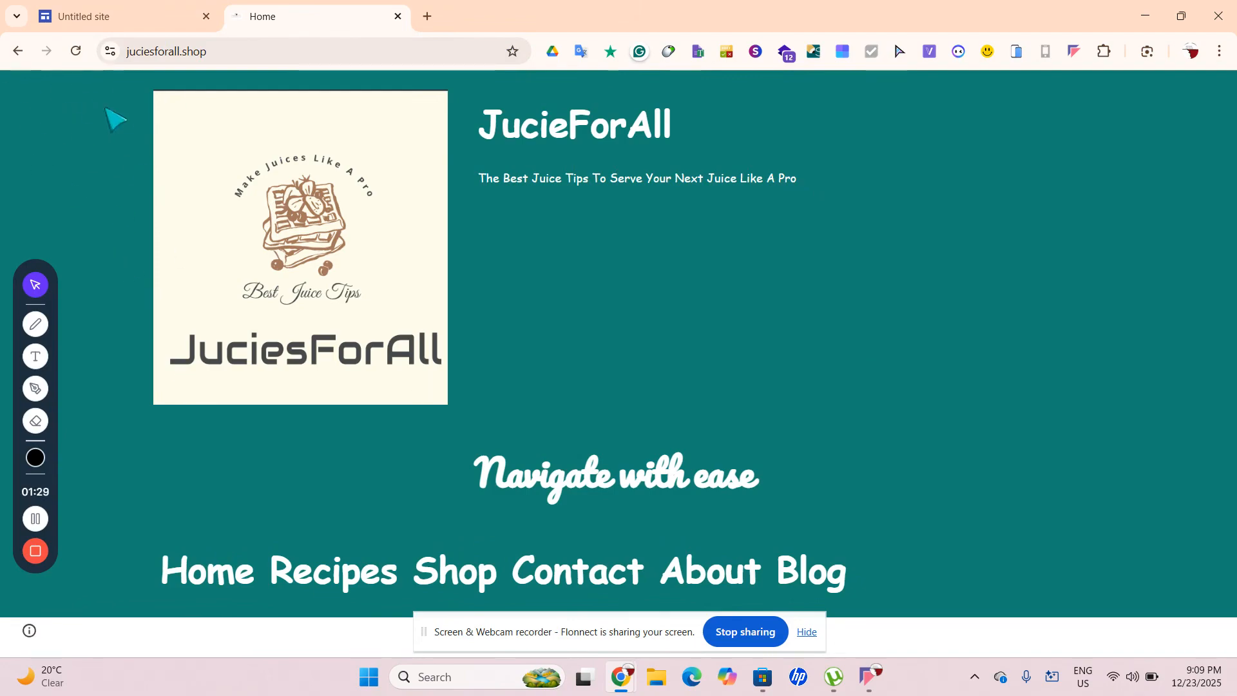
left_click(214, 50)
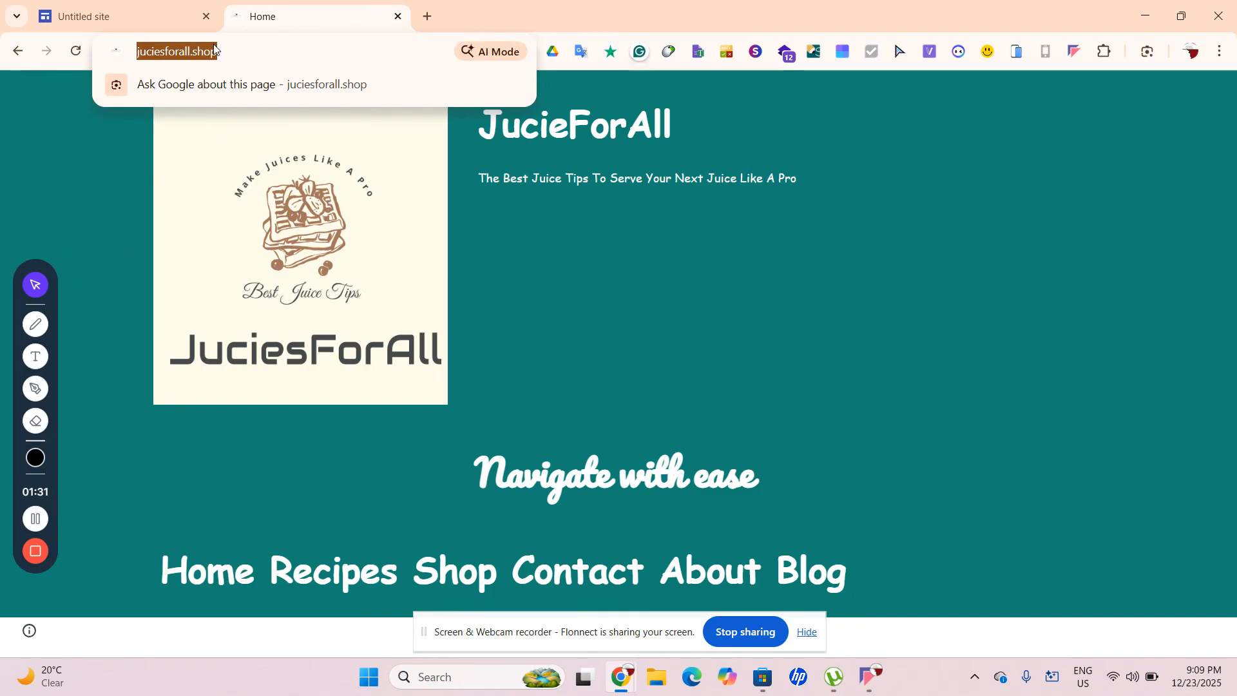
Close the JucieForAll tab and load the sites.google.com suggestion in a new tab
left_click(427, 16)
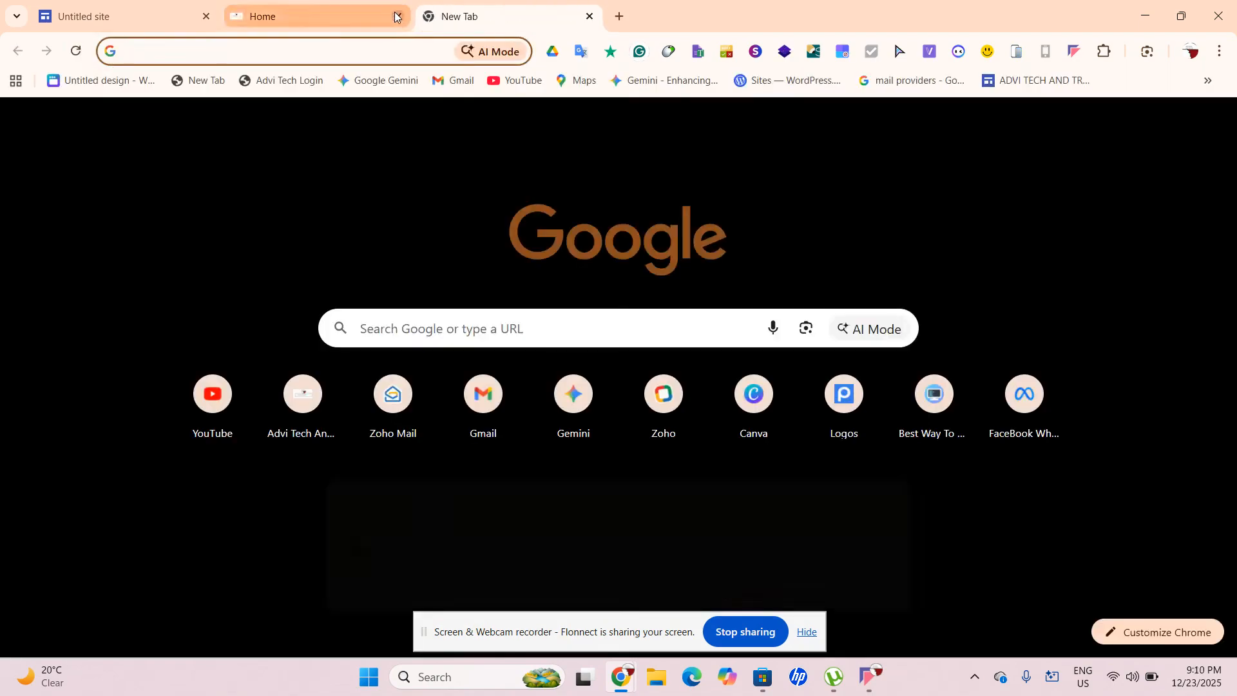
left_click(398, 16)
type("sites")
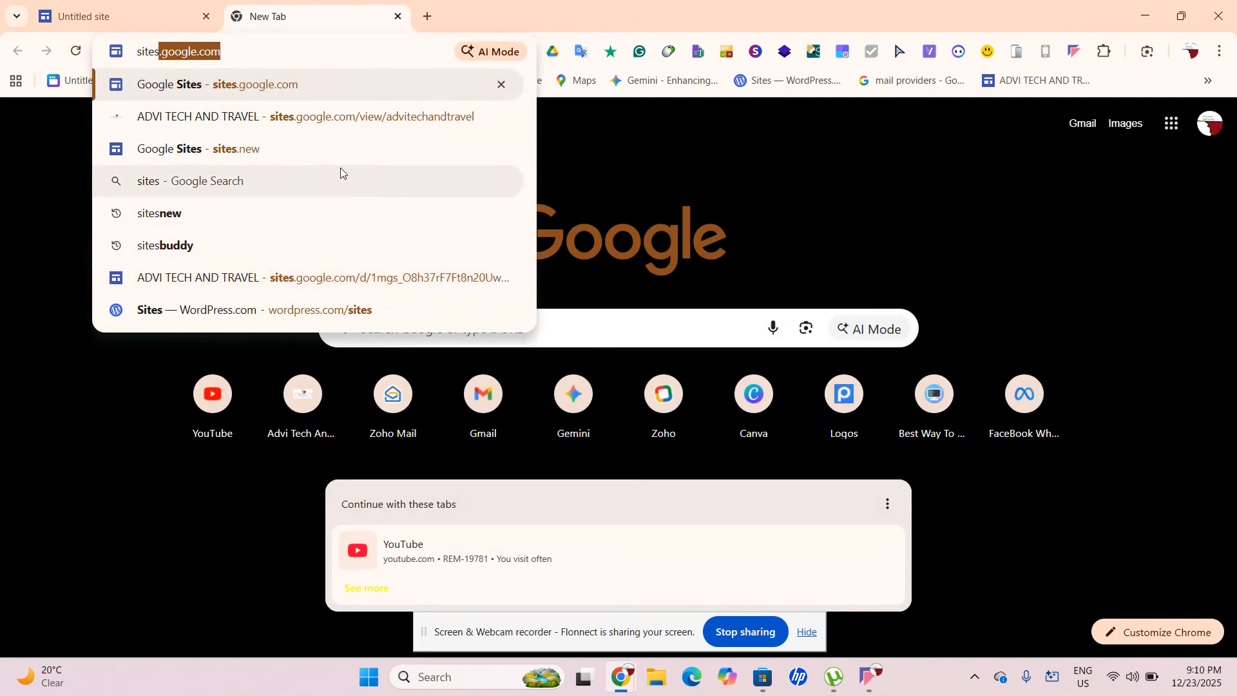
left_click(269, 85)
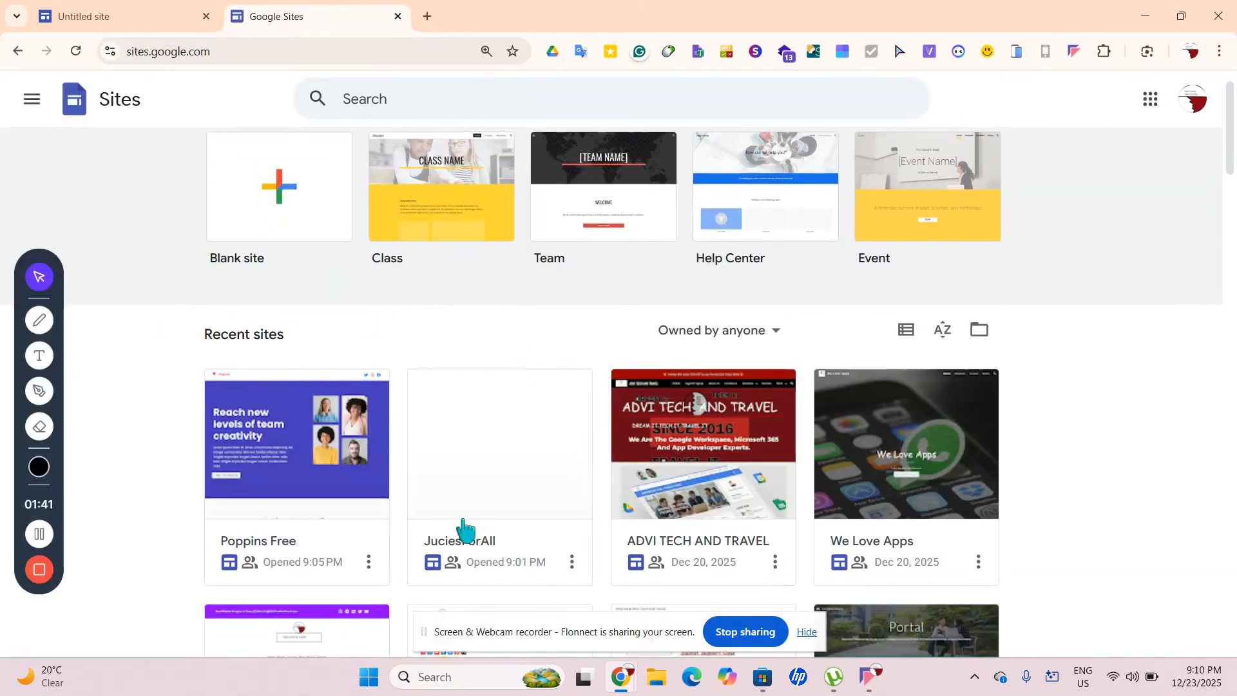
Browse Recent sites, preview the resume site, then close its tab
scroll(462, 533, "down", 3)
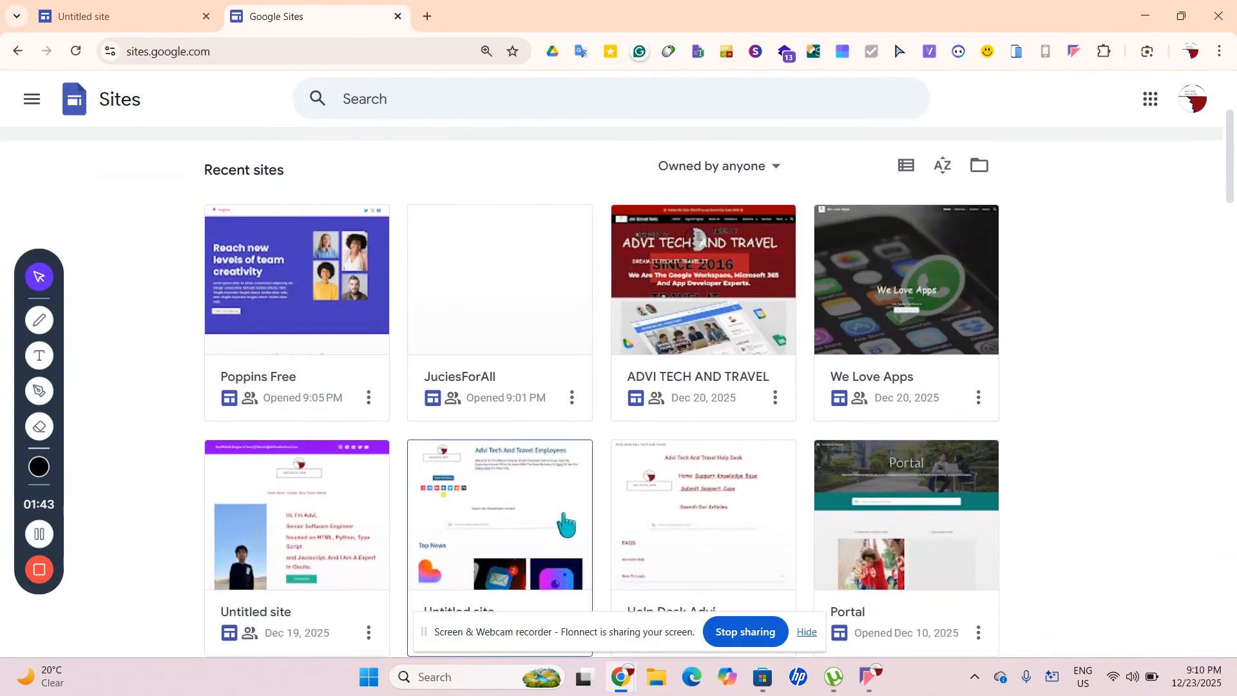
scroll(568, 525, "down", 2)
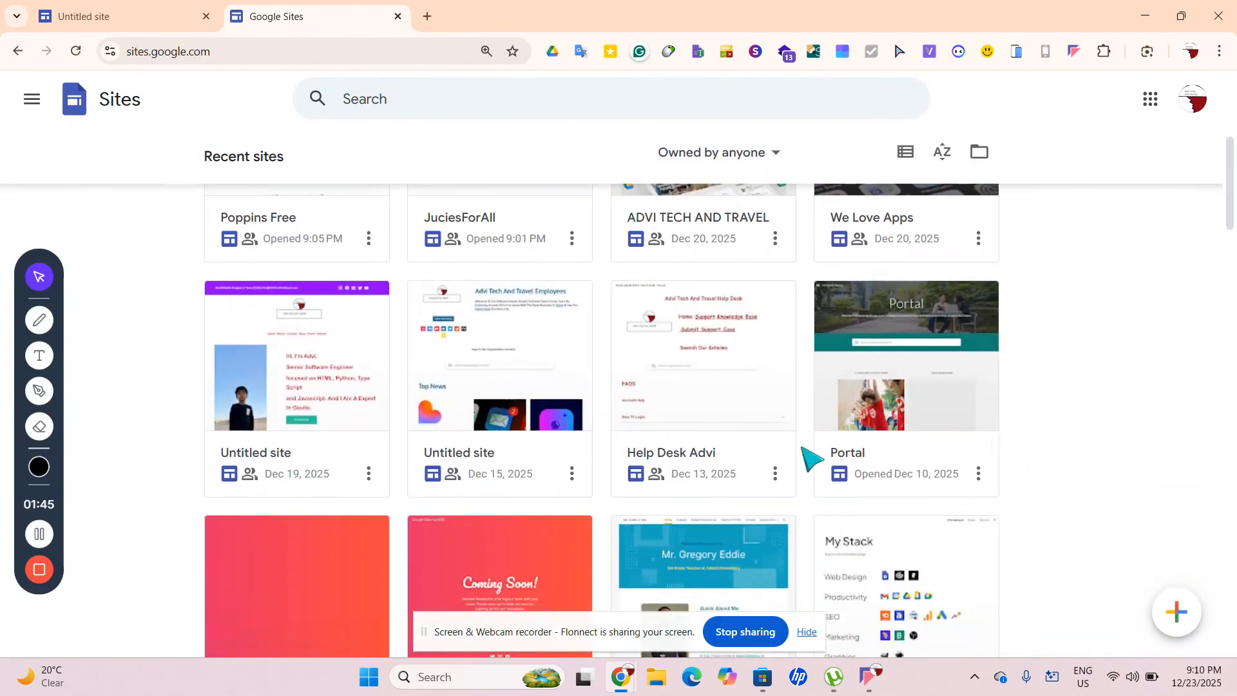
scroll(810, 461, "down", 5)
left_click(500, 475)
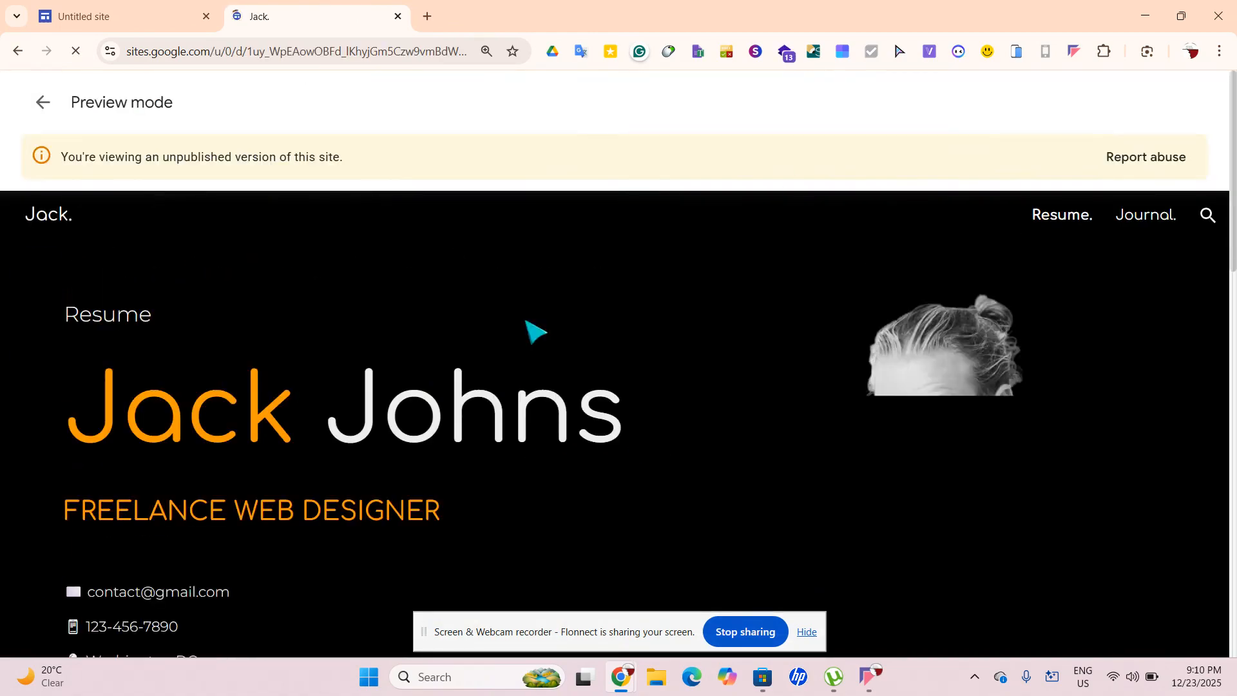
left_click(36, 104)
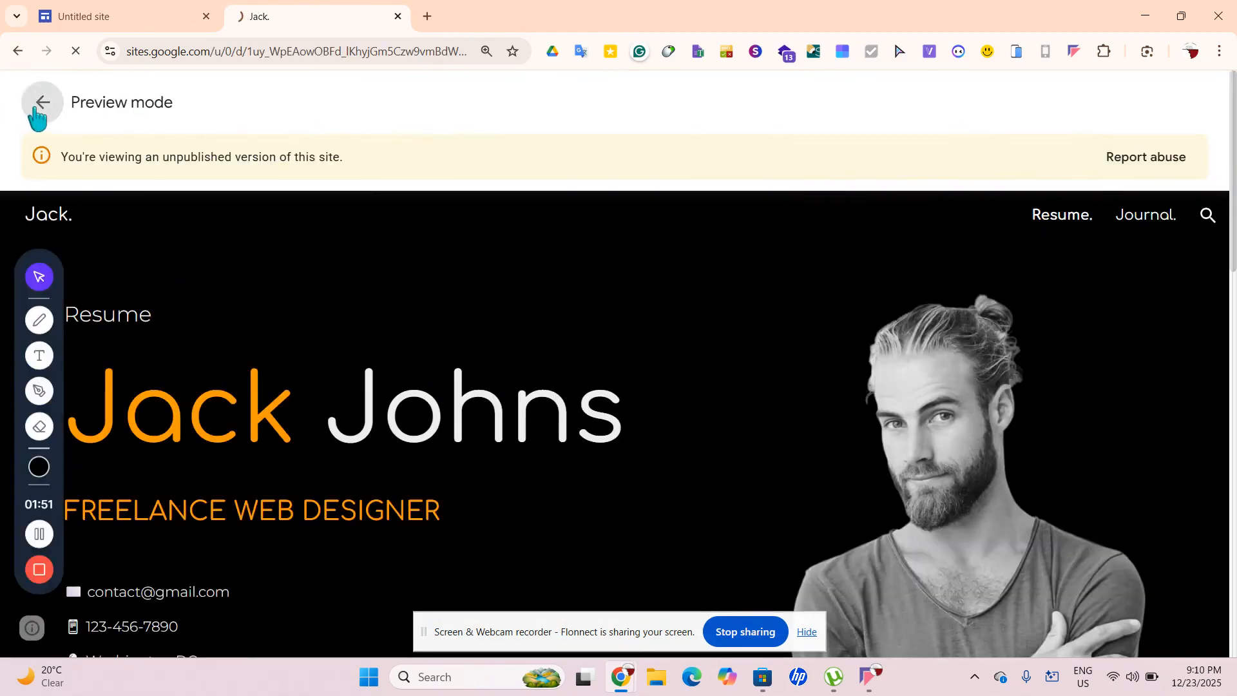
scroll(143, 208, "down", 2)
scroll(153, 220, "up", 2)
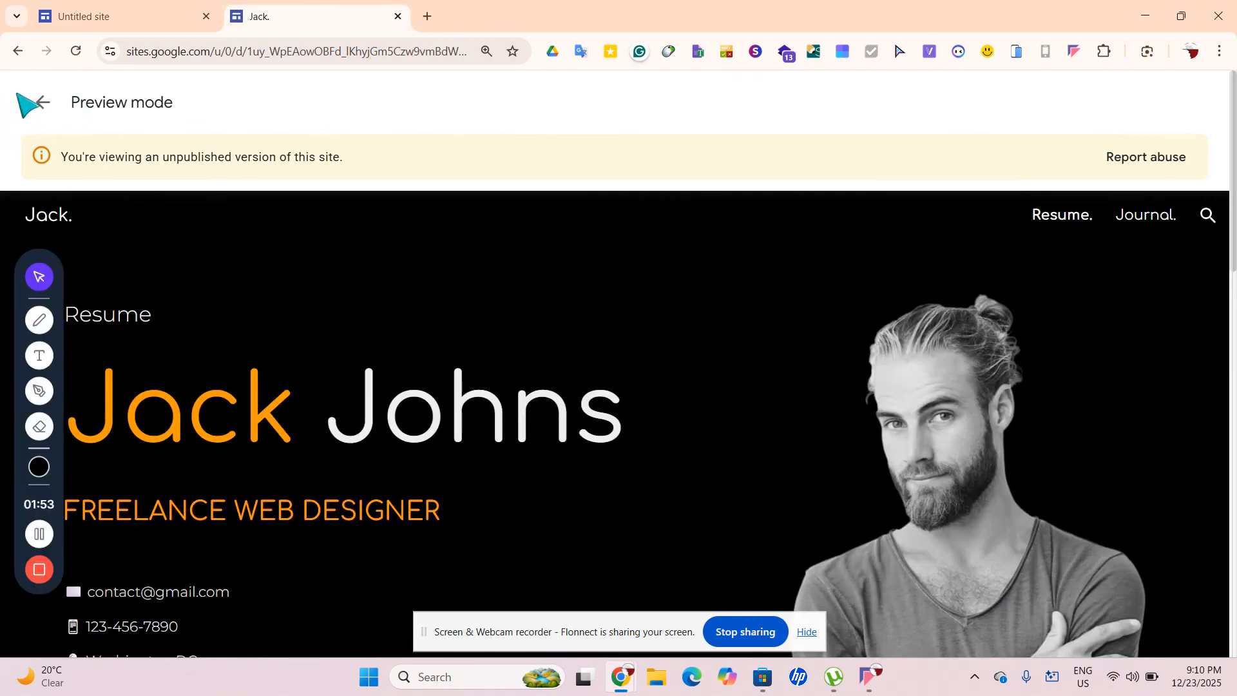
left_click(398, 16)
Open the ADVI TECH AND TRAVEL site in a new tab for reference, then close it
left_click(238, 17)
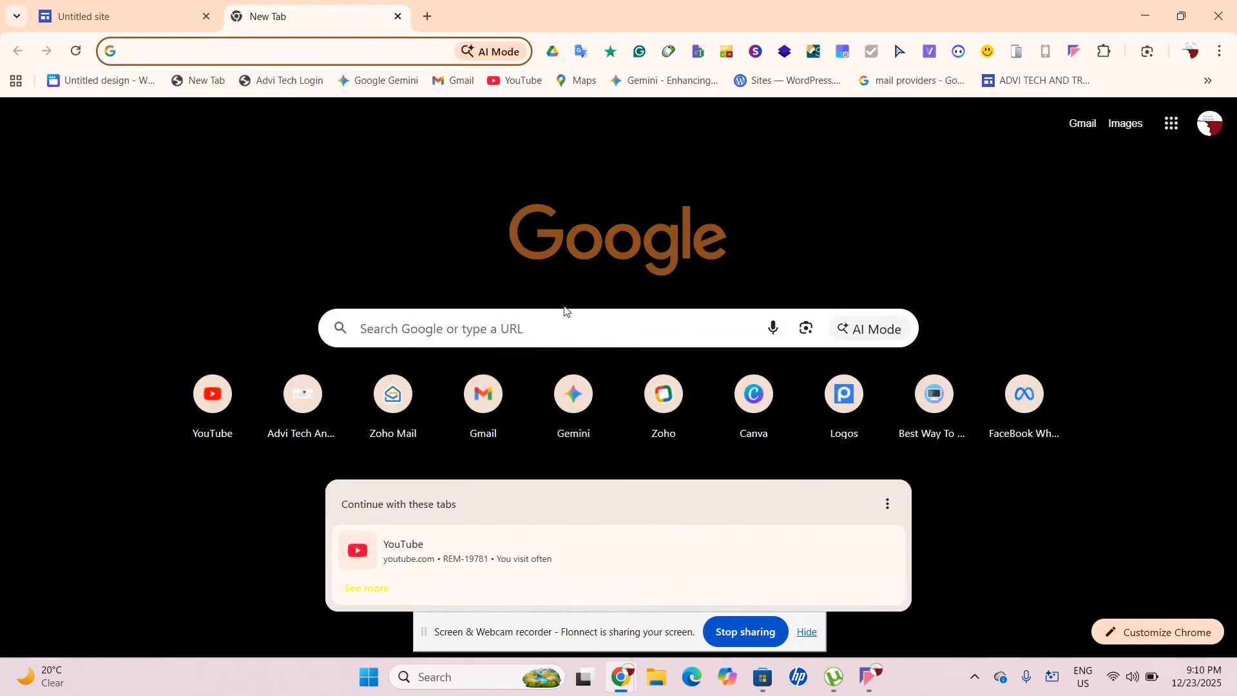
type("sites.google.com")
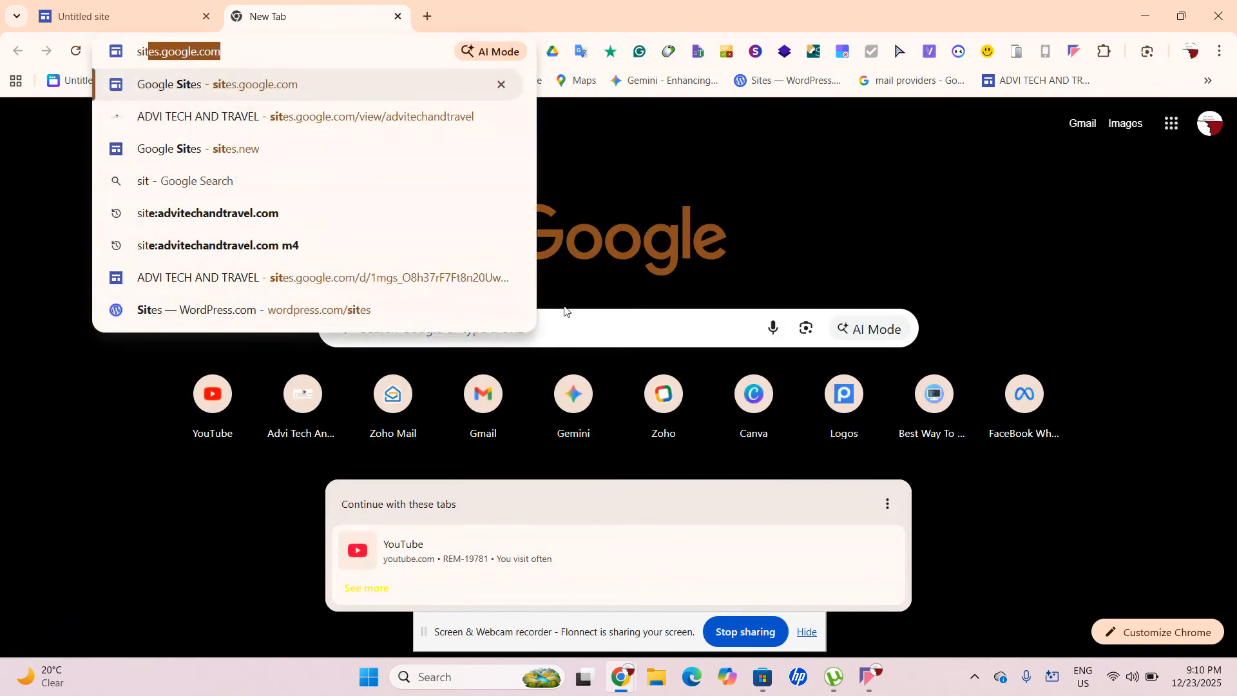
left_click(314, 122)
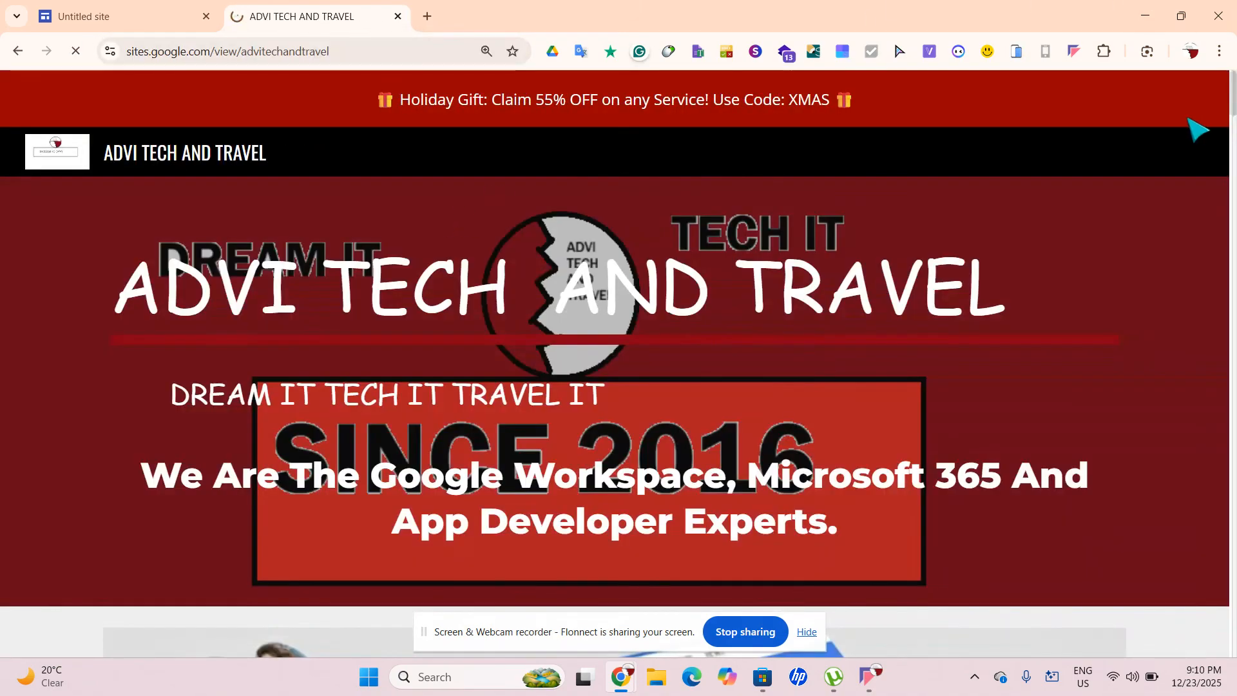
left_click(1209, 155)
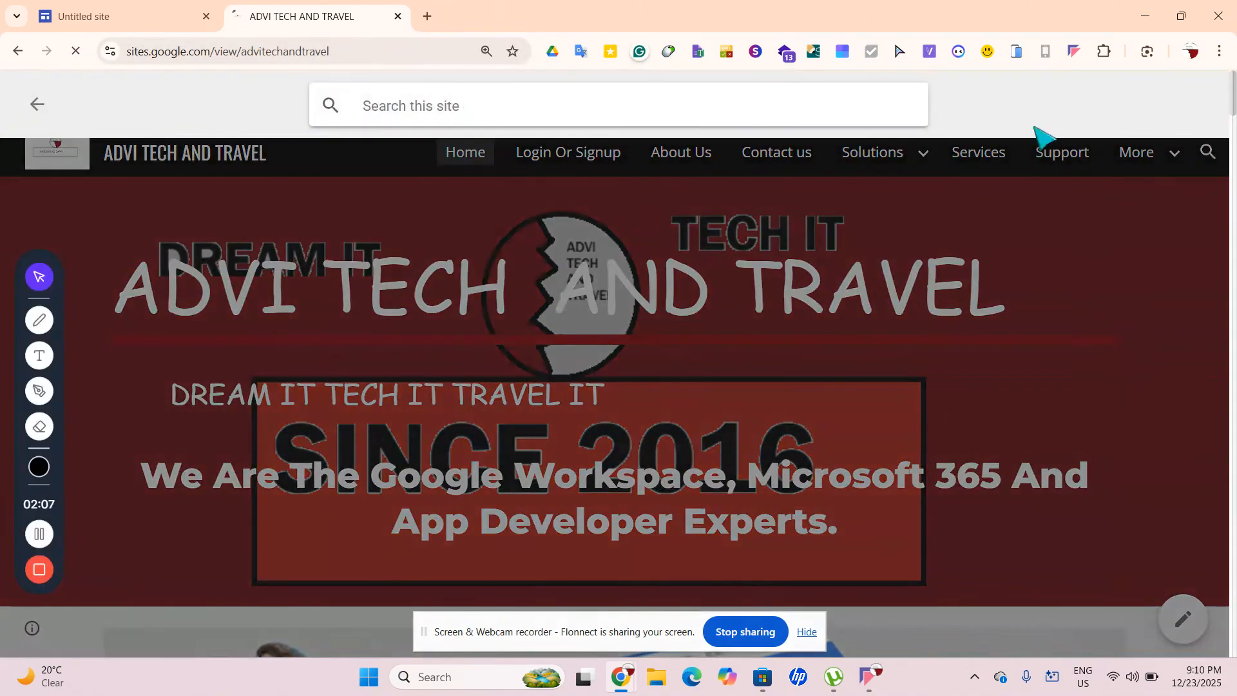
left_click(399, 17)
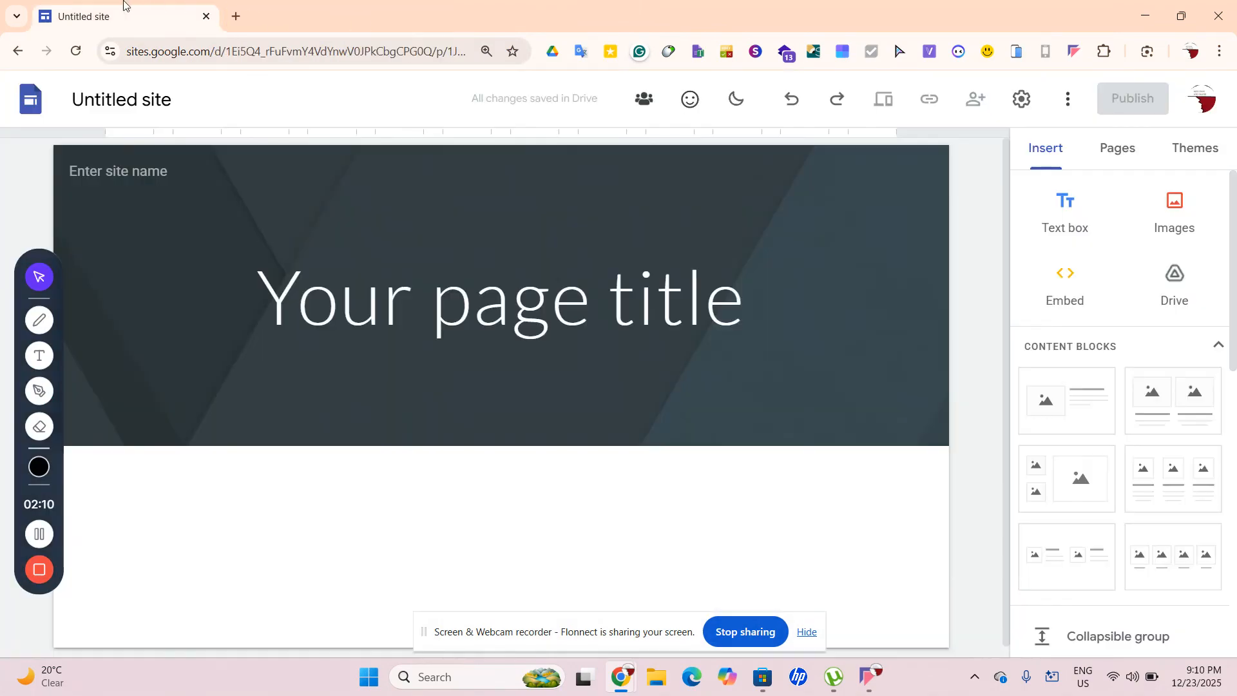
Delete the 'Your page title' header section from the Untitled site page
left_click(110, 51)
left_click(204, 463)
mouse_move(401, 406)
left_click_drag(26, 277, 6, 422)
left_click(28, 295)
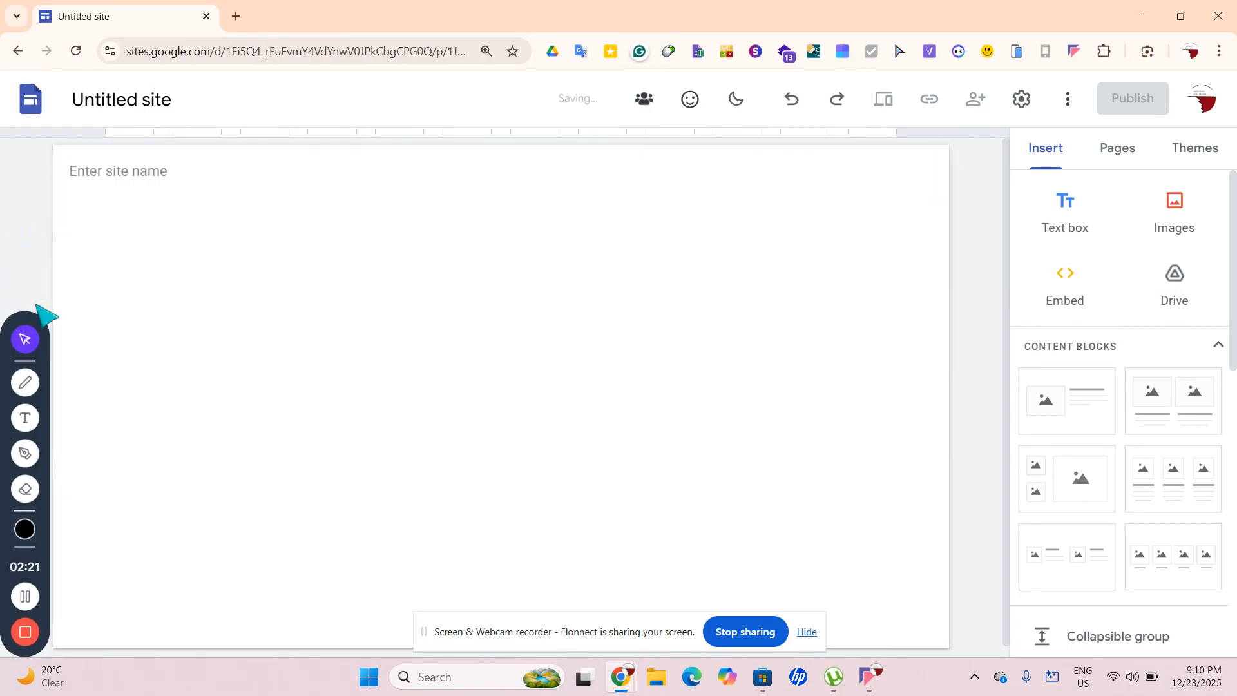
left_click(152, 161)
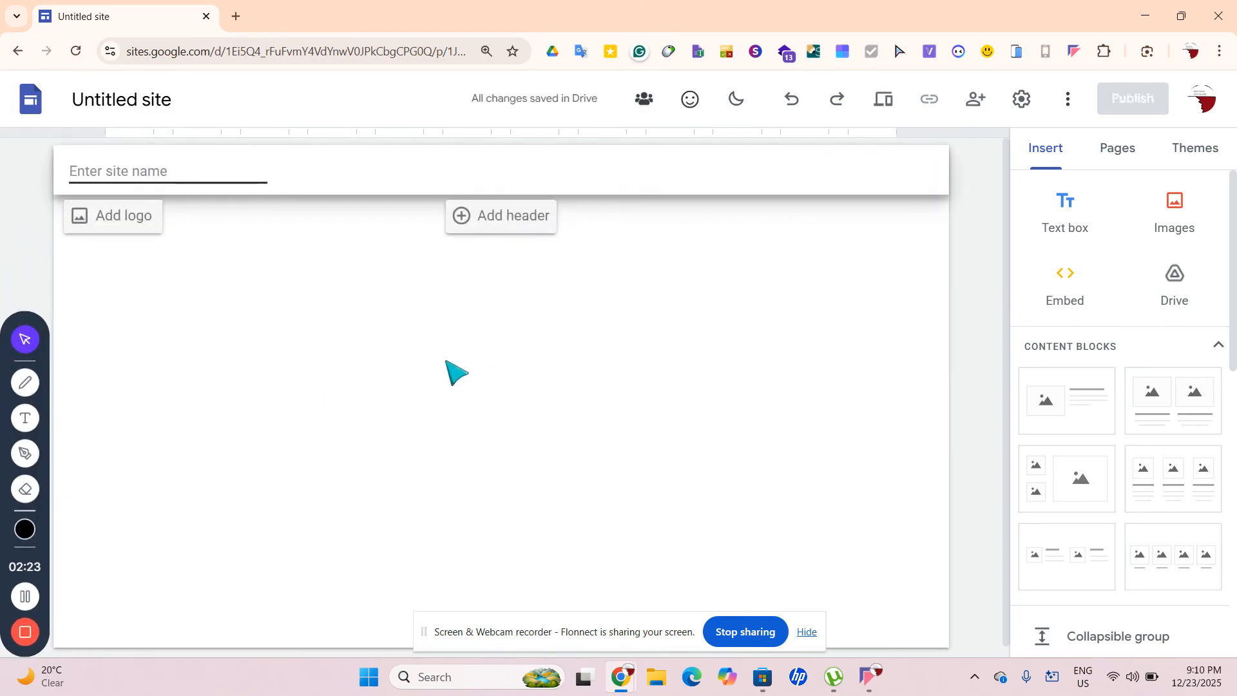
left_click(381, 451)
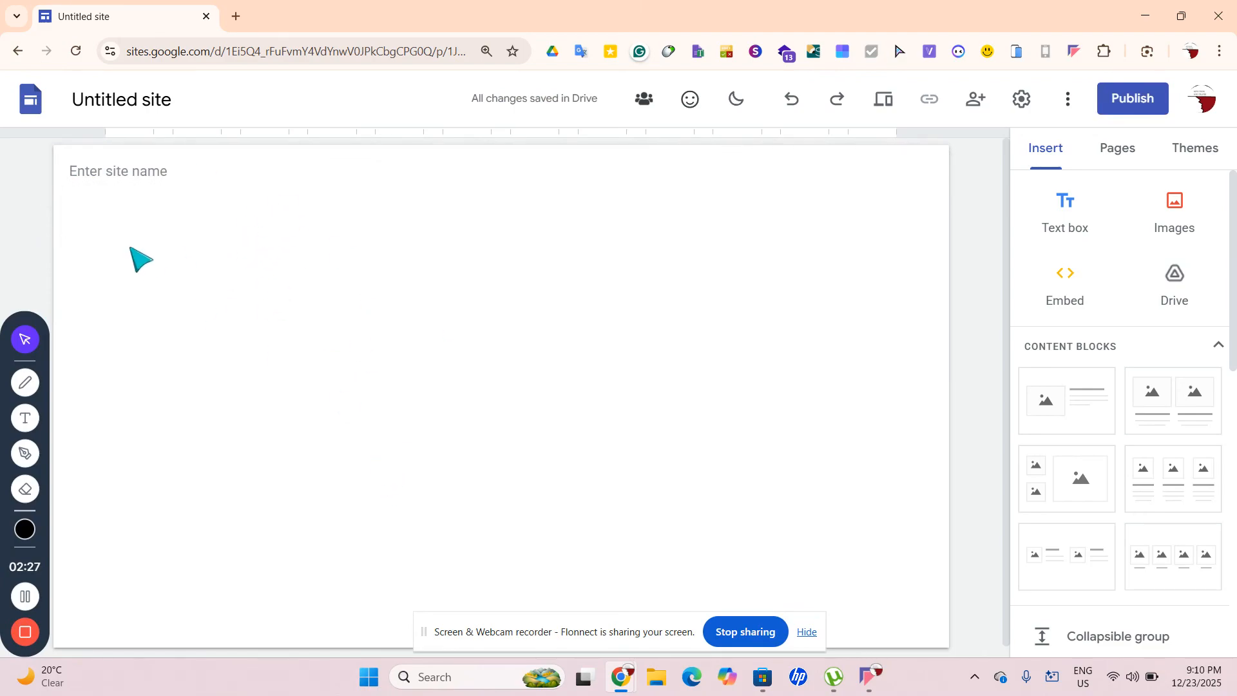
left_click(235, 16)
Load juciesforall.shop again, then close that tab to return to the editor
type("ju")
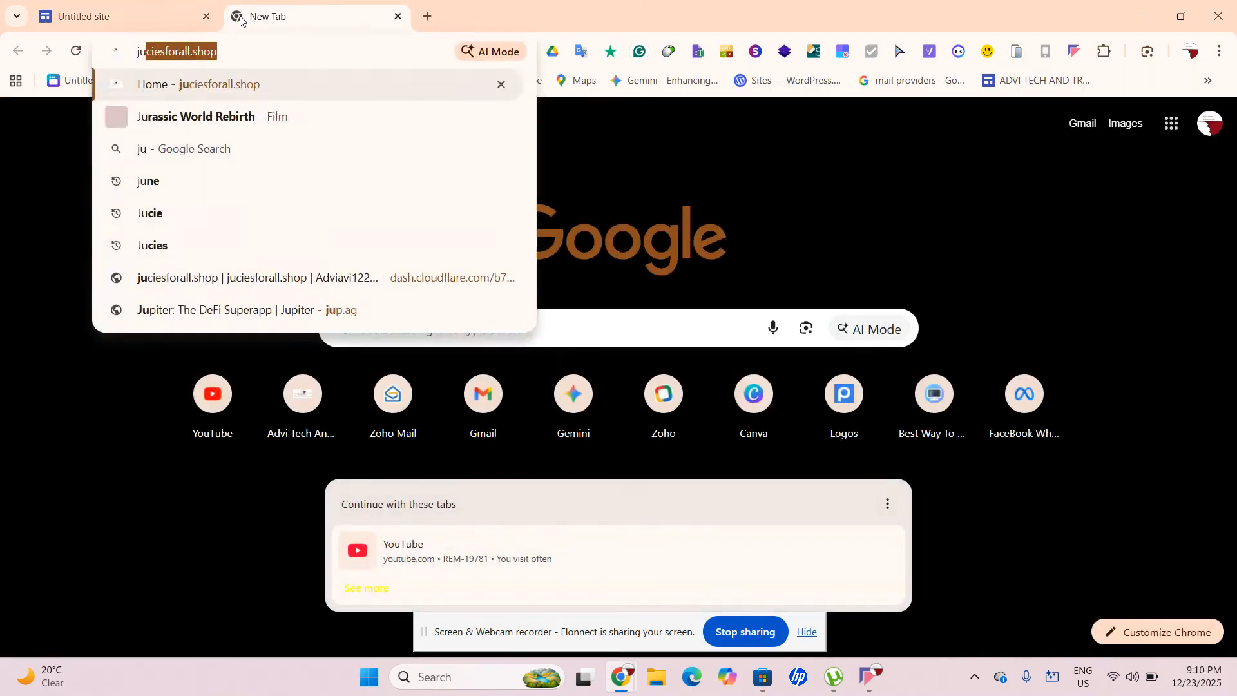
key("Return")
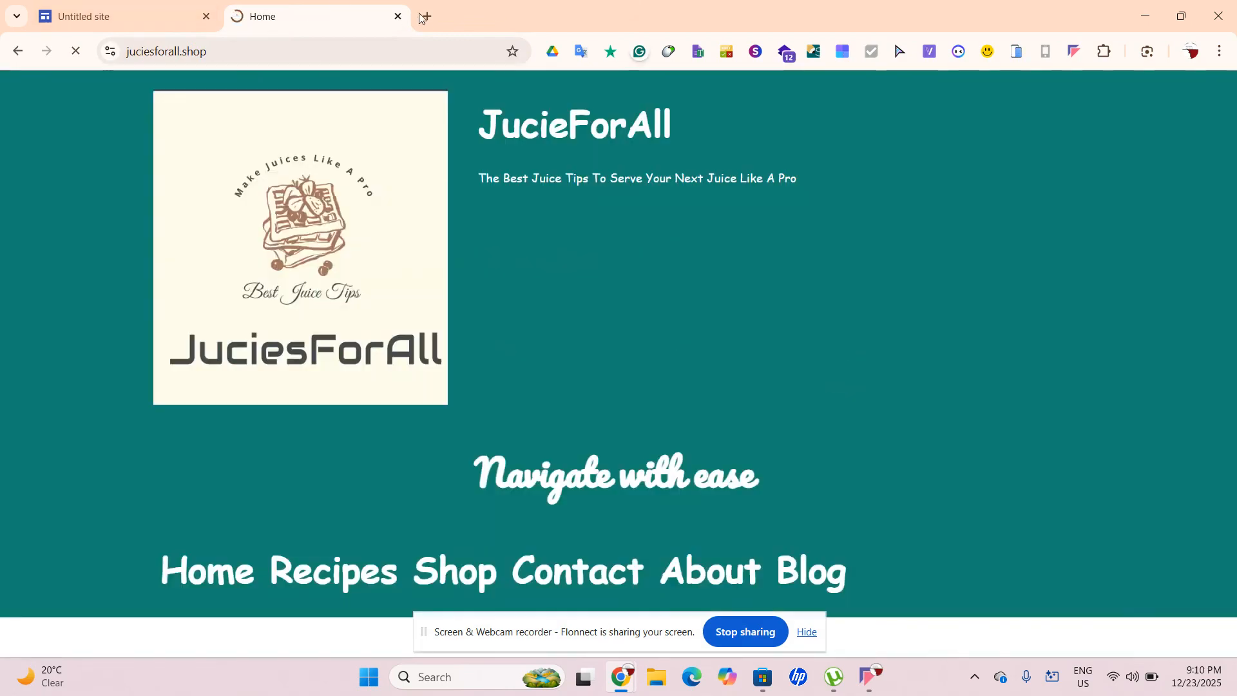
left_click(398, 17)
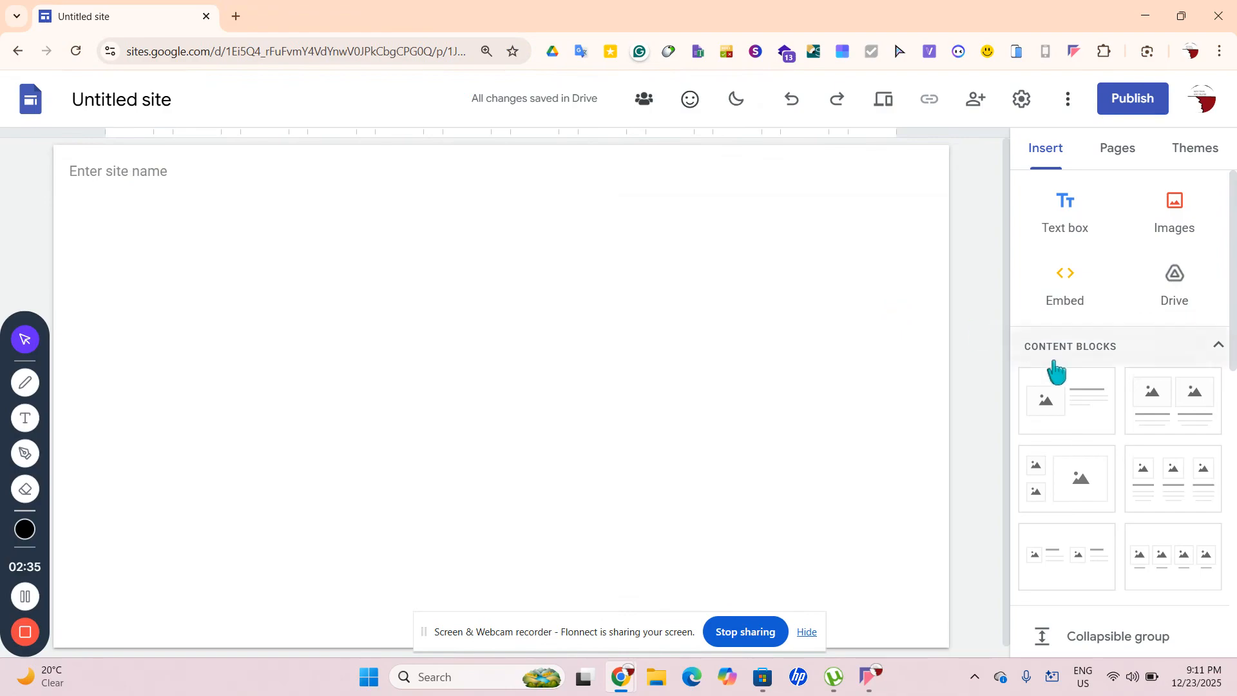
Briefly open unsplash.com in a new tab, then close it
left_click(236, 16)
type("unsplas")
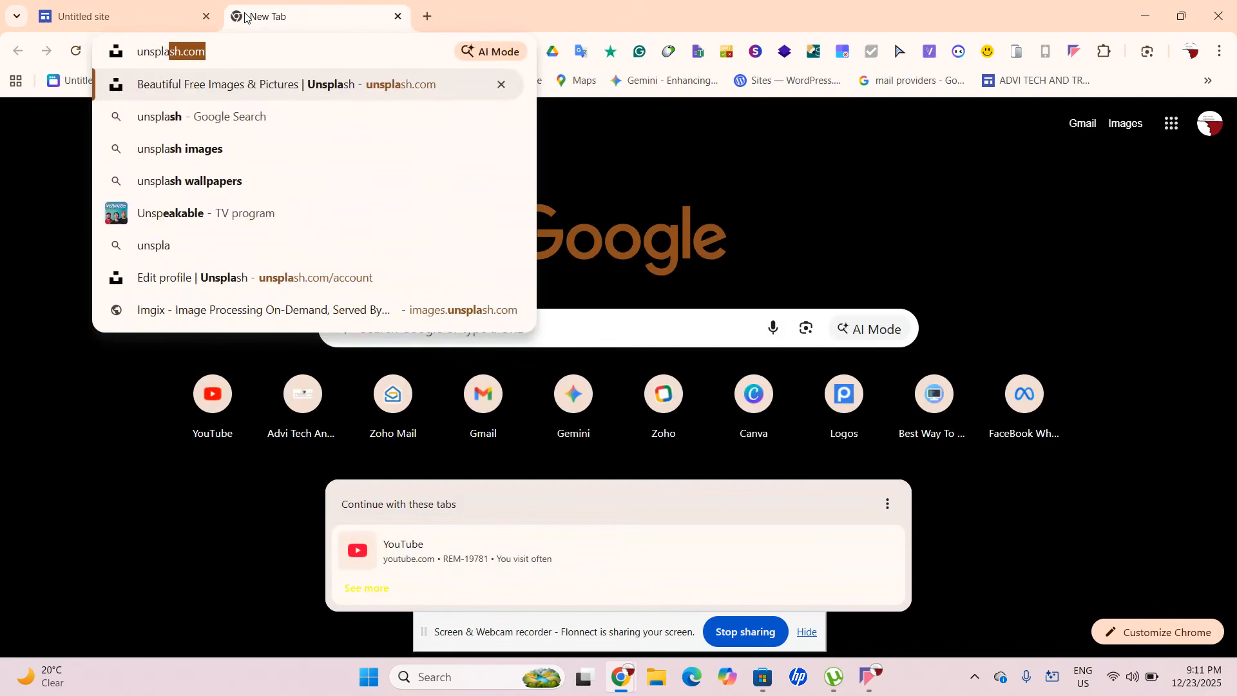
key("Return")
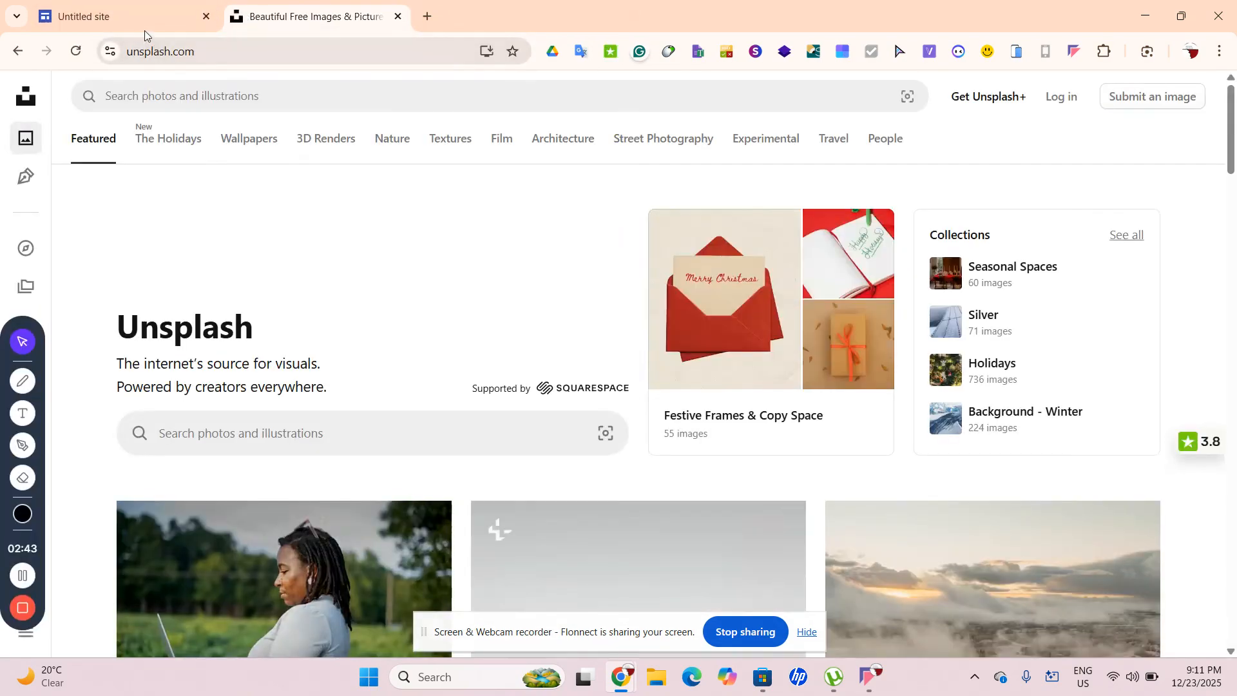
left_click(398, 17)
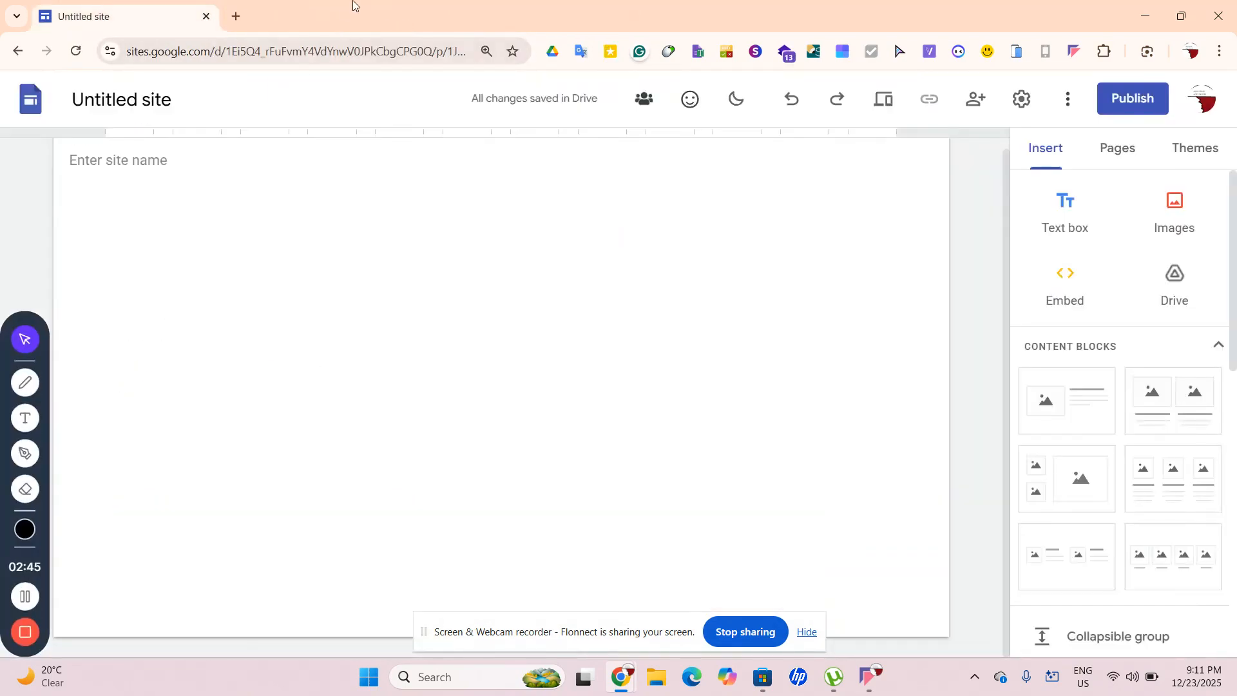
left_click(233, 17)
Go to freelogodesign.org and enter 'SmootLovers' as the company name
type("f")
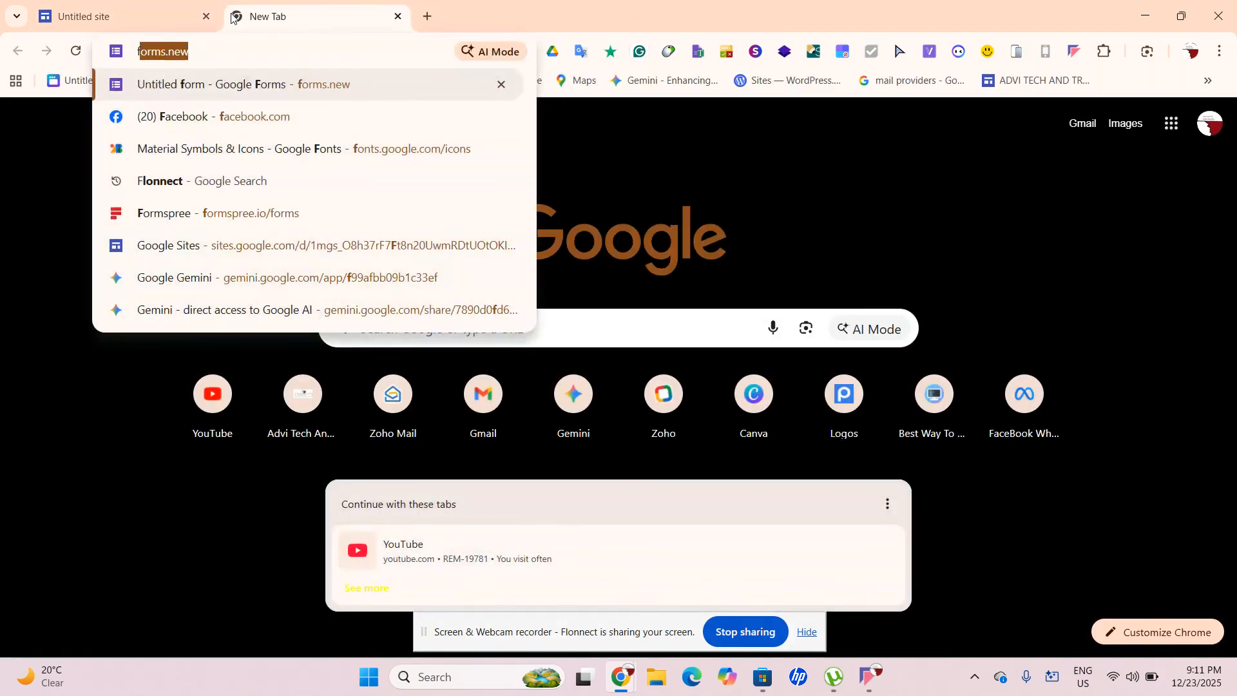
type("ree")
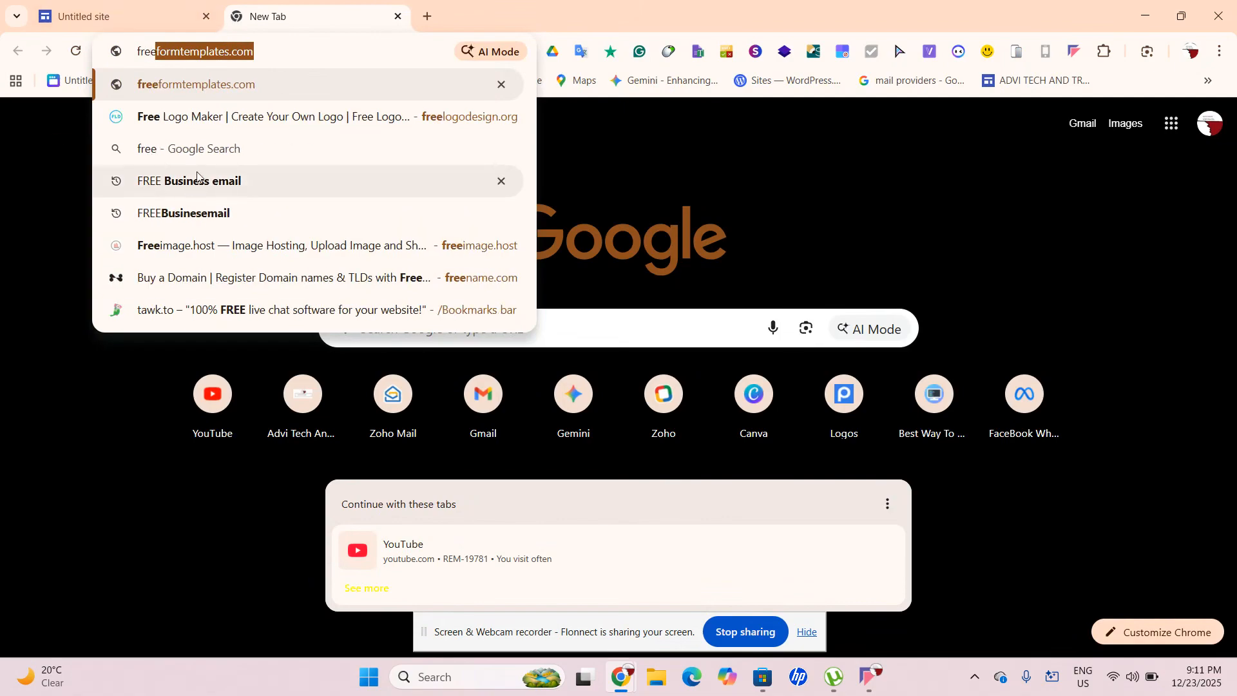
left_click(197, 117)
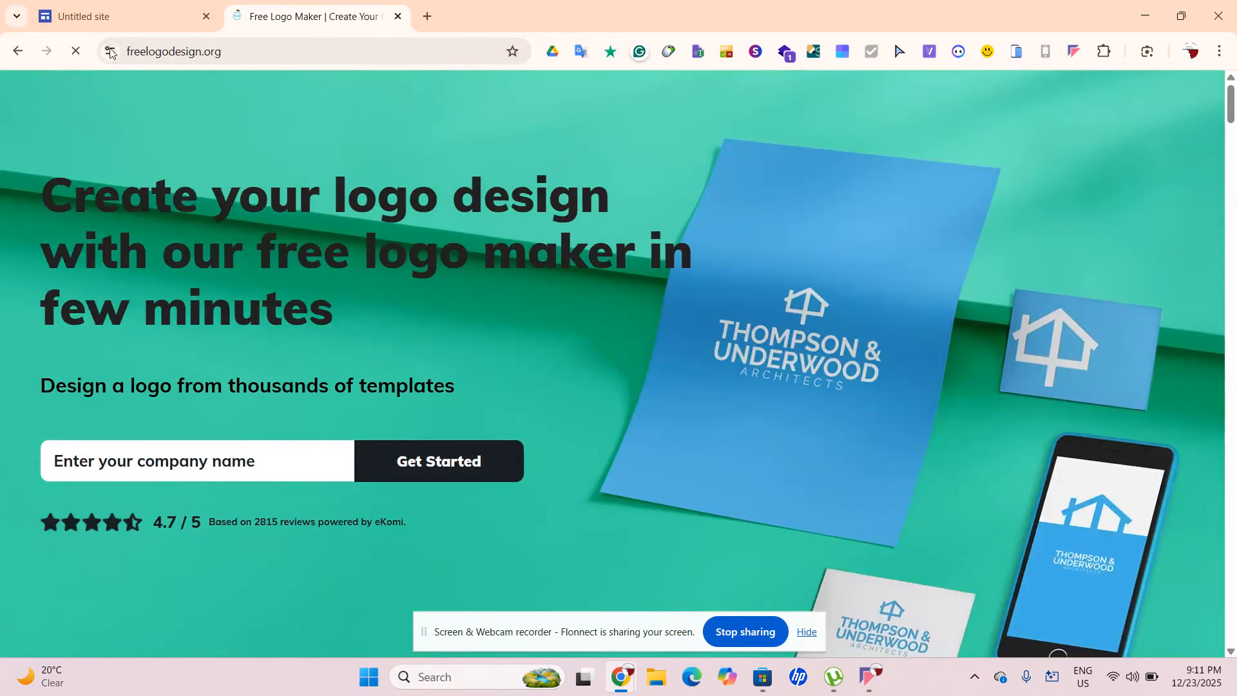
left_click(111, 52)
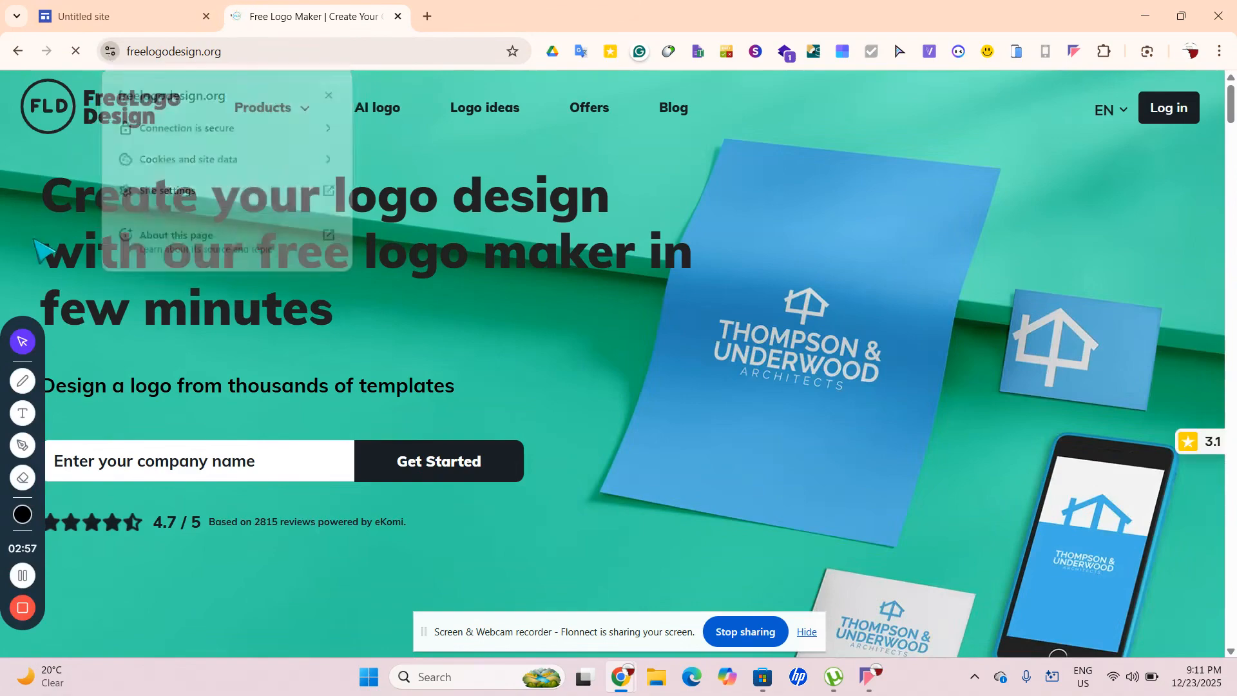
left_click(199, 471)
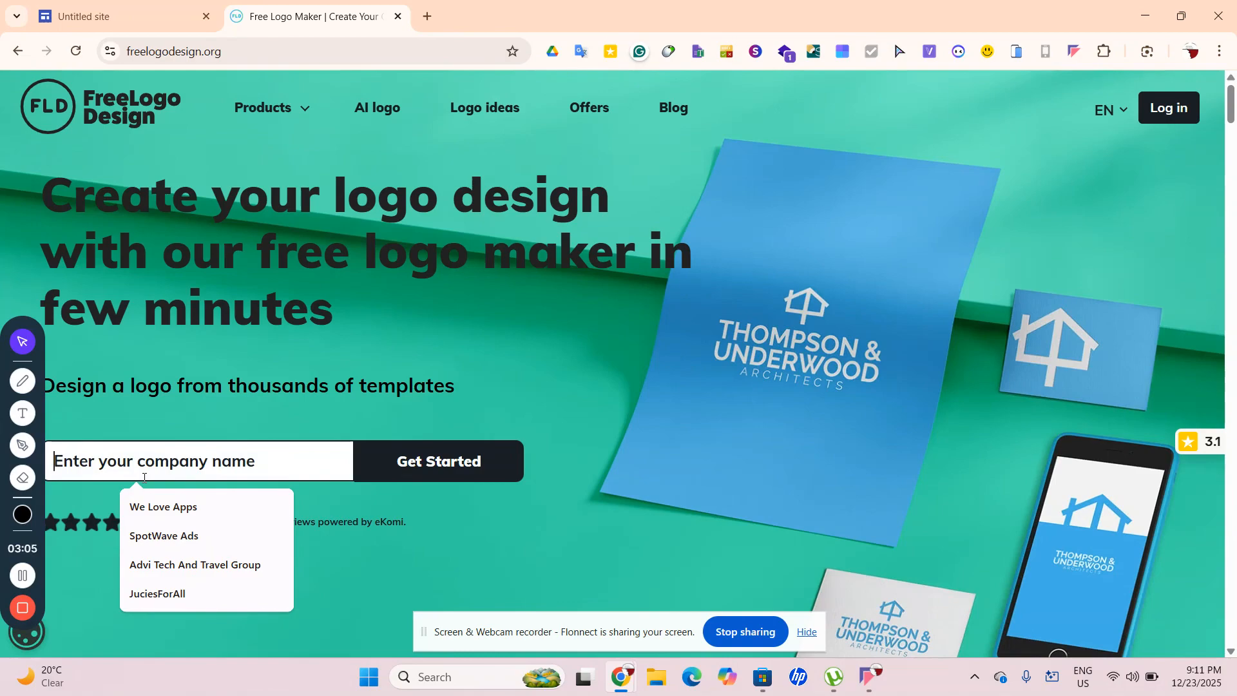
type("SmootLovers")
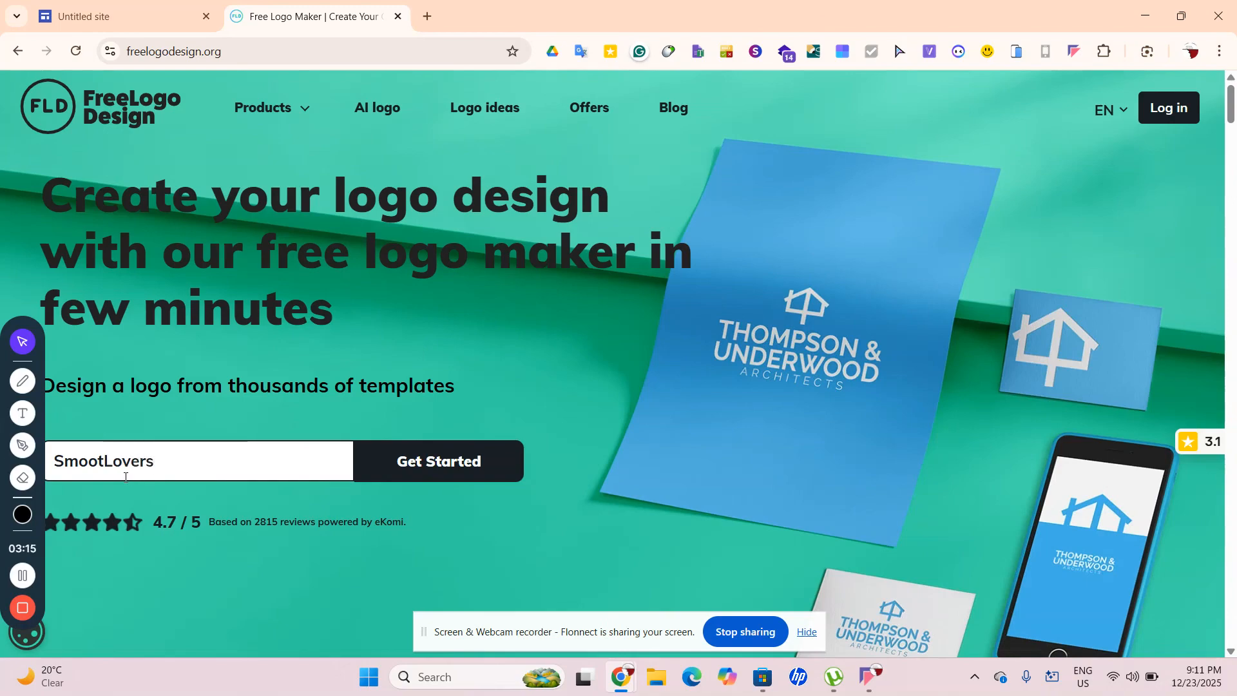
left_click_drag(199, 467, 45, 470)
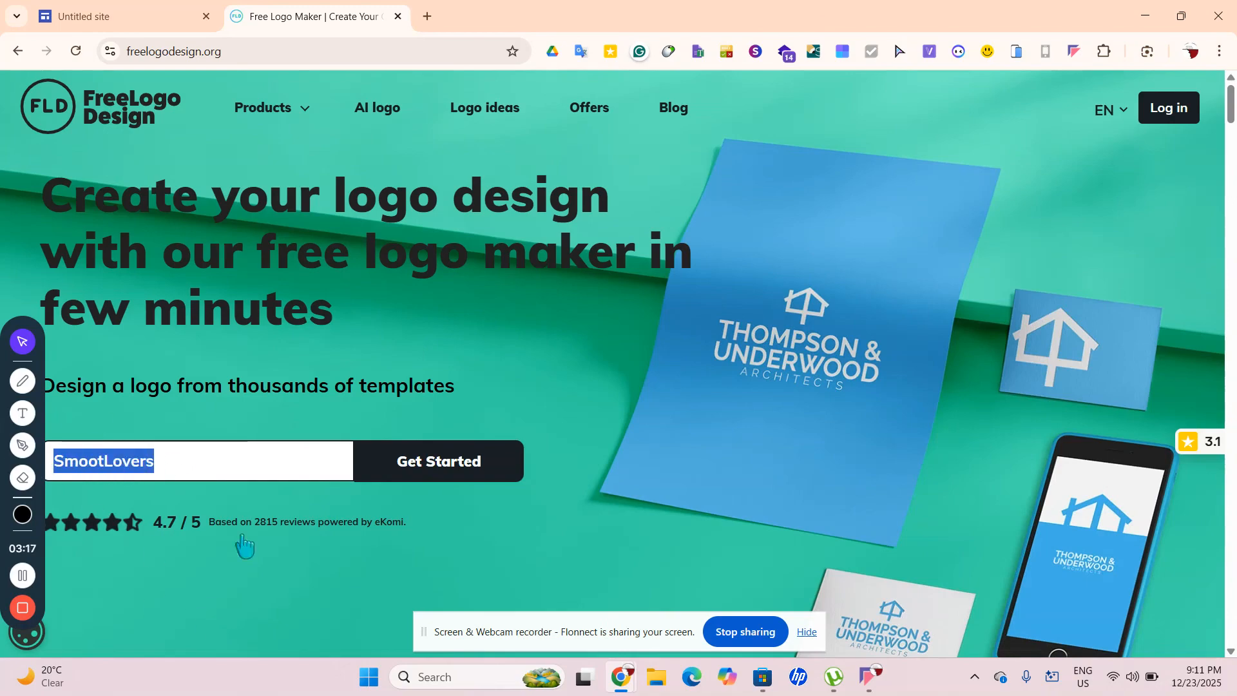
Generate SmootLovers logo templates and choose the cocktail-glass design for customising
left_click(420, 465)
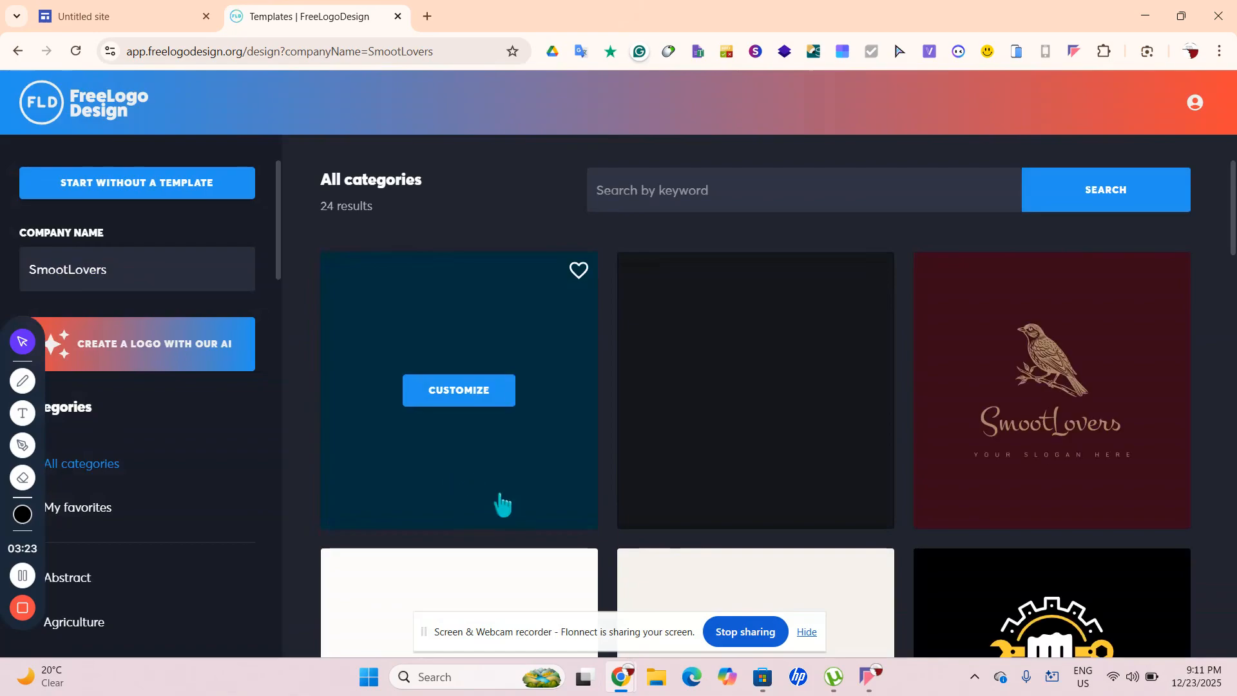
scroll(628, 551, "down", 10)
scroll(629, 551, "down", 3)
scroll(628, 551, "up", 2)
scroll(622, 550, "down", 1)
scroll(620, 549, "down", 4)
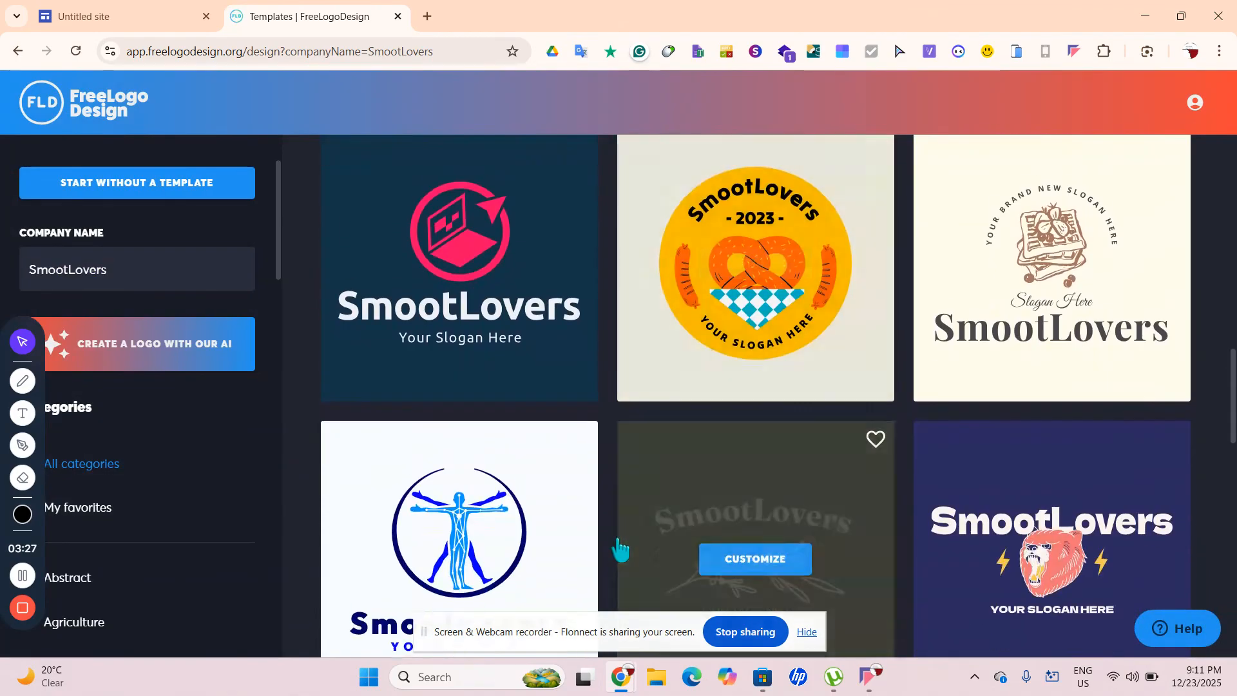
scroll(621, 550, "down", 4)
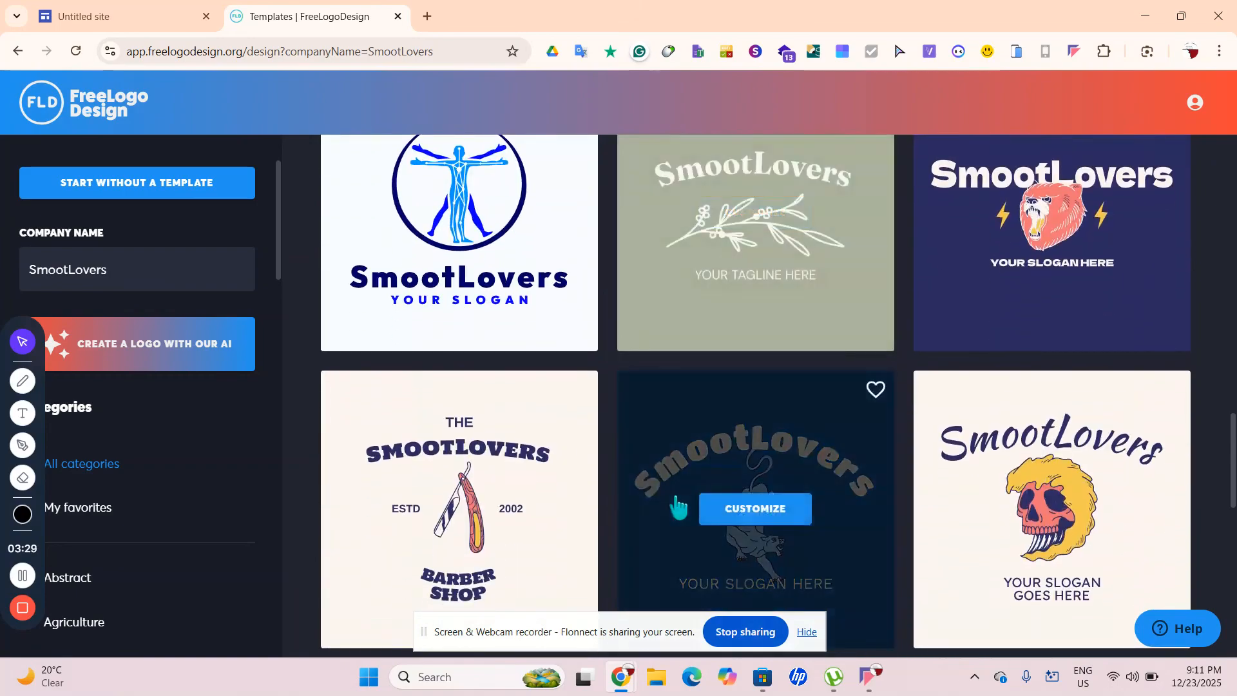
scroll(676, 506, "down", 6)
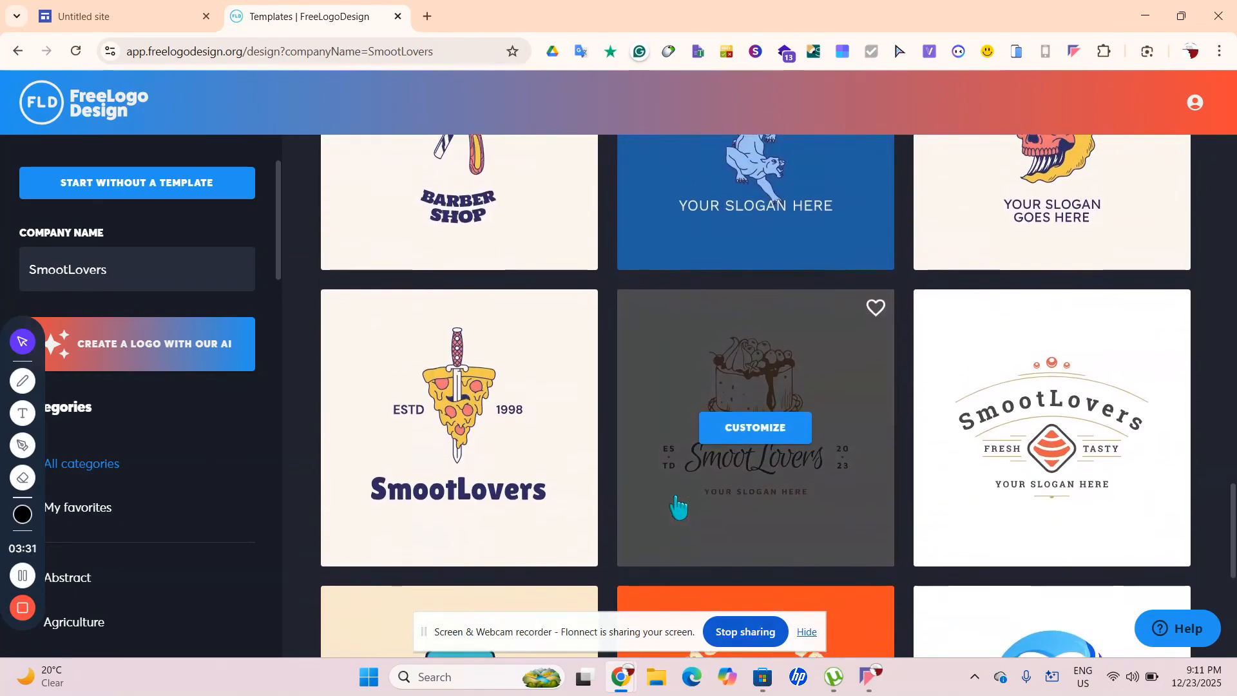
scroll(652, 564, "down", 4)
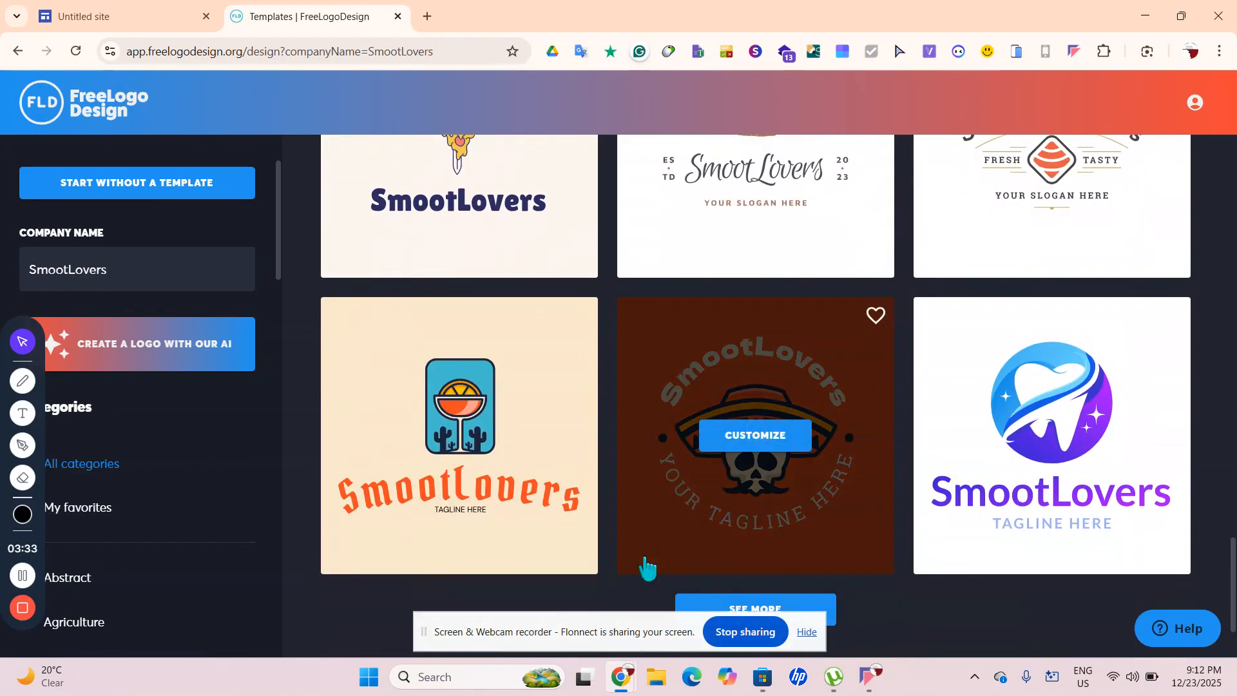
left_click(435, 405)
Replace the 'TAGLINE HERE' placeholder with 'Juices That Spark Your Energy'
left_click(480, 469)
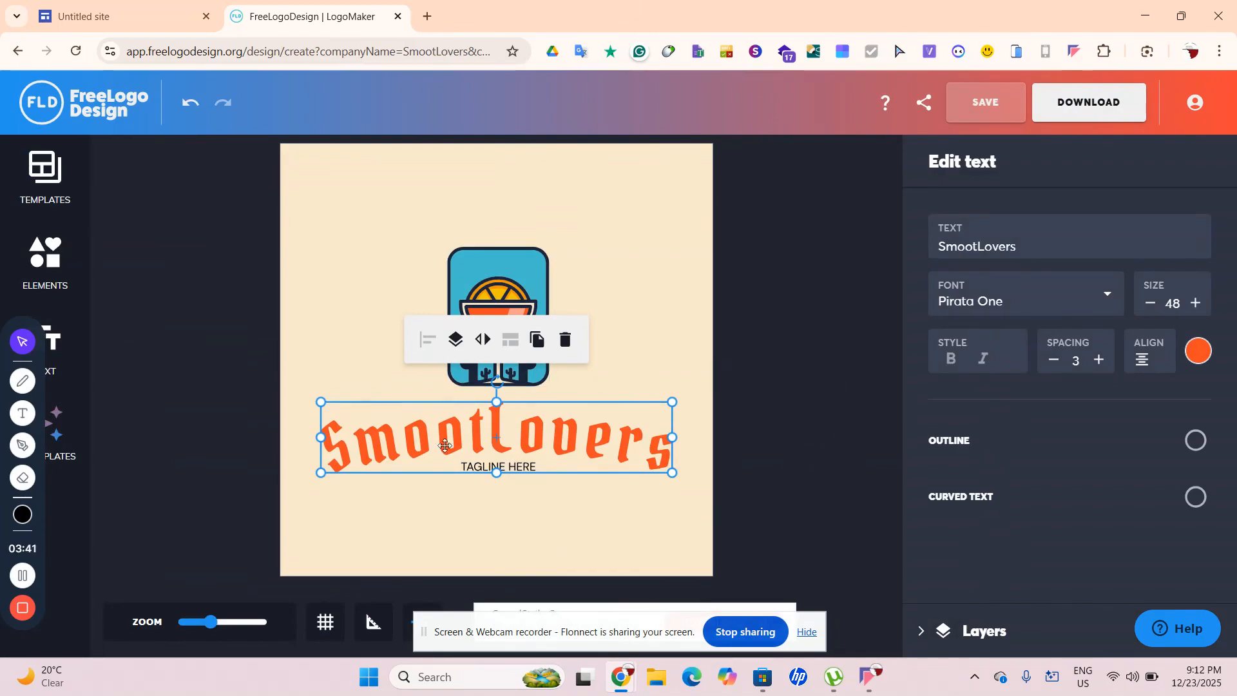
left_click(515, 506)
left_click(499, 465)
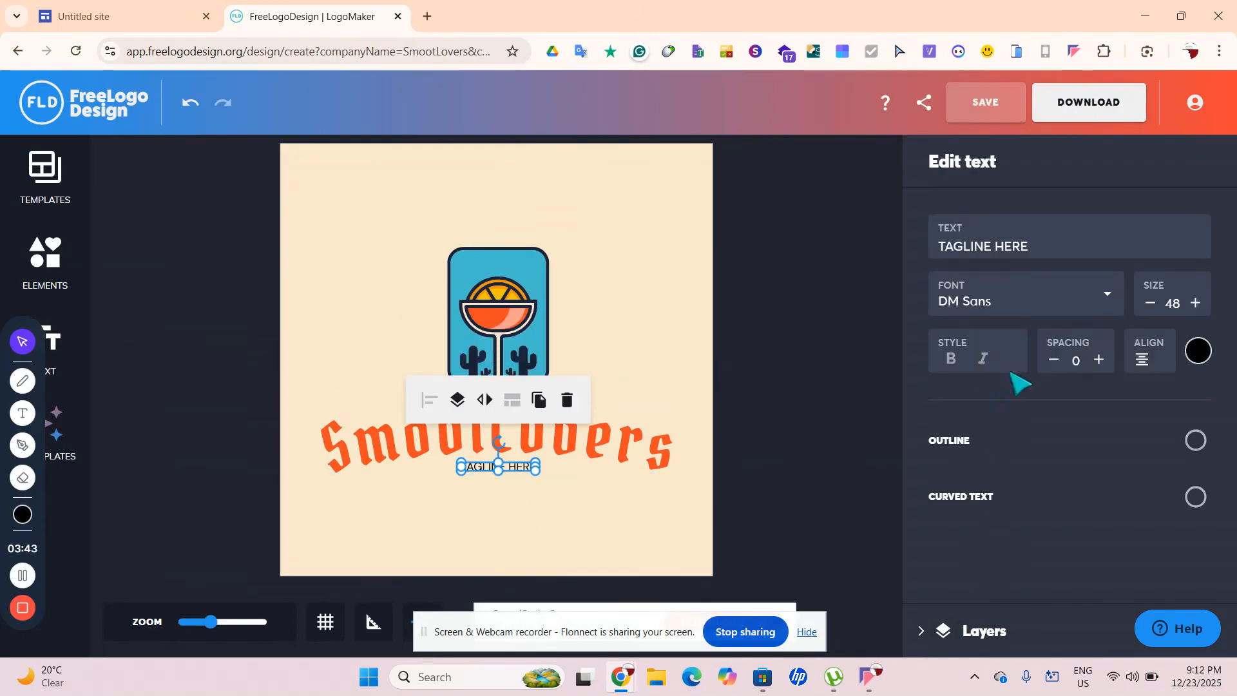
triple_click(1043, 245)
key("BackSpace")
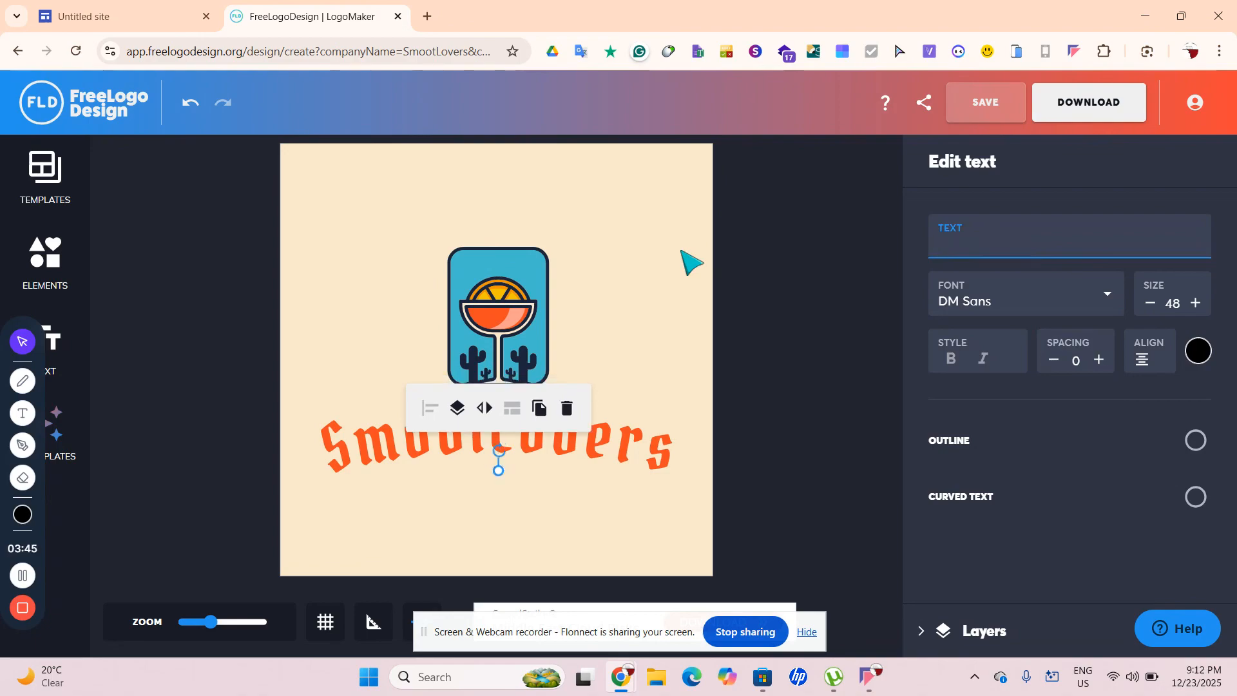
type("J")
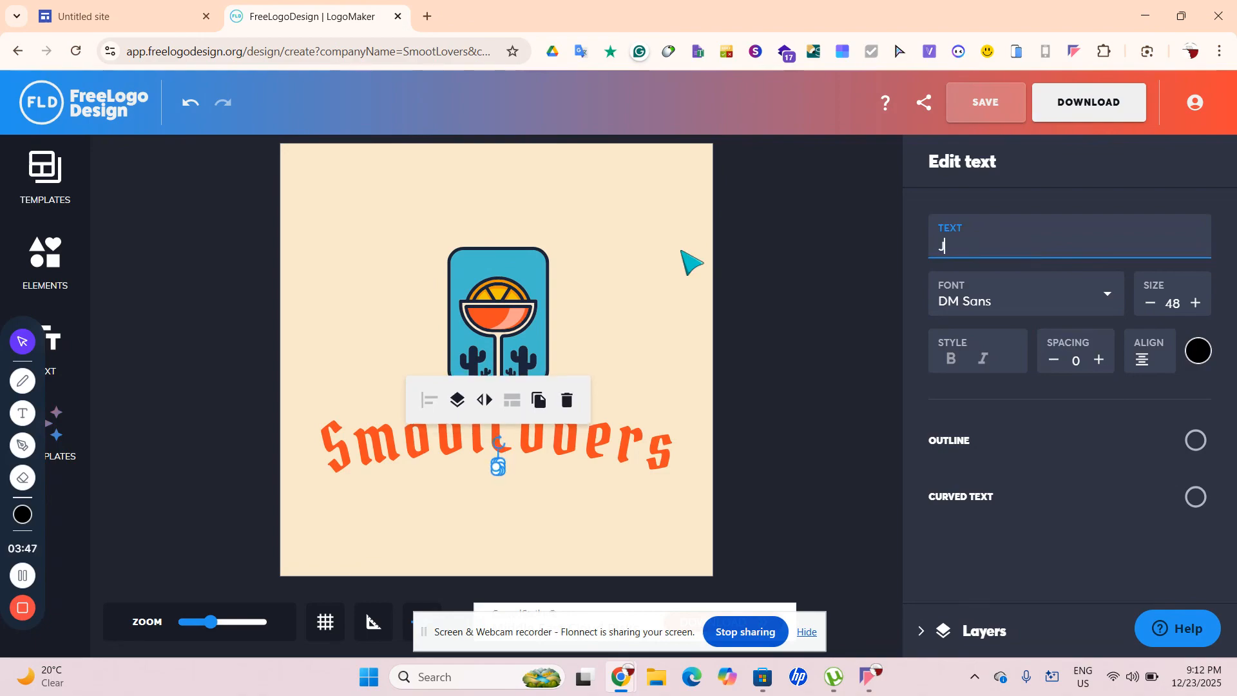
type("uices T")
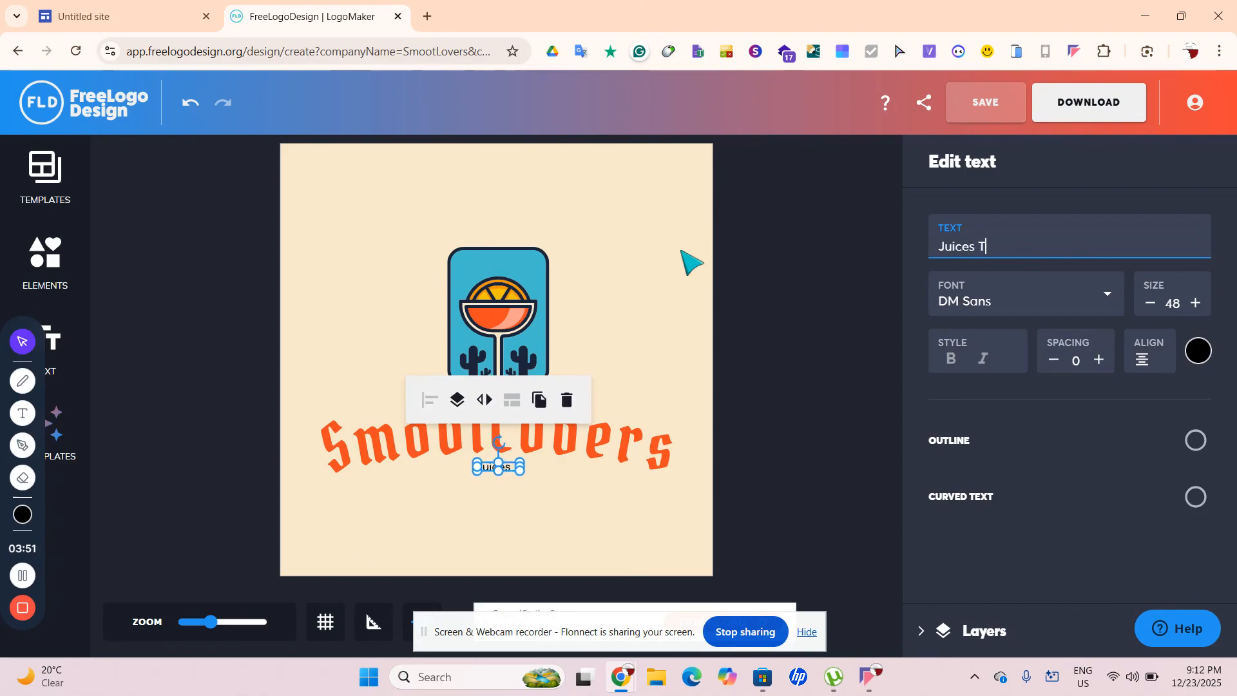
type("hat Spar")
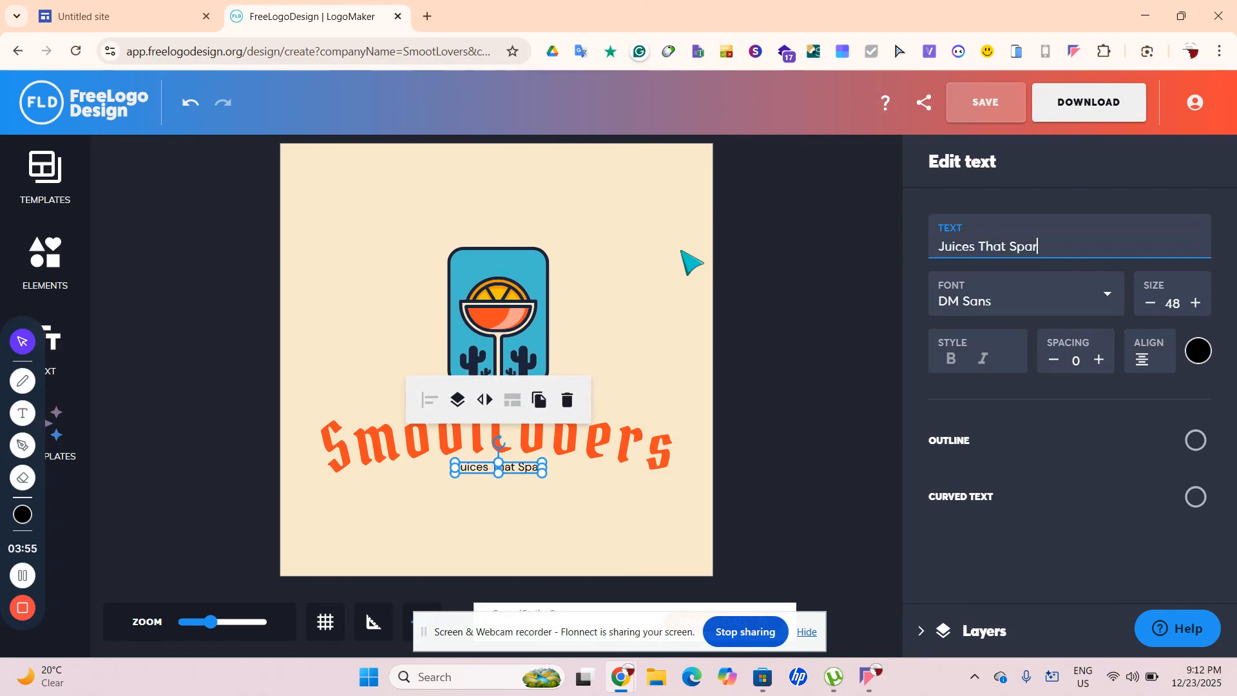
type("k L")
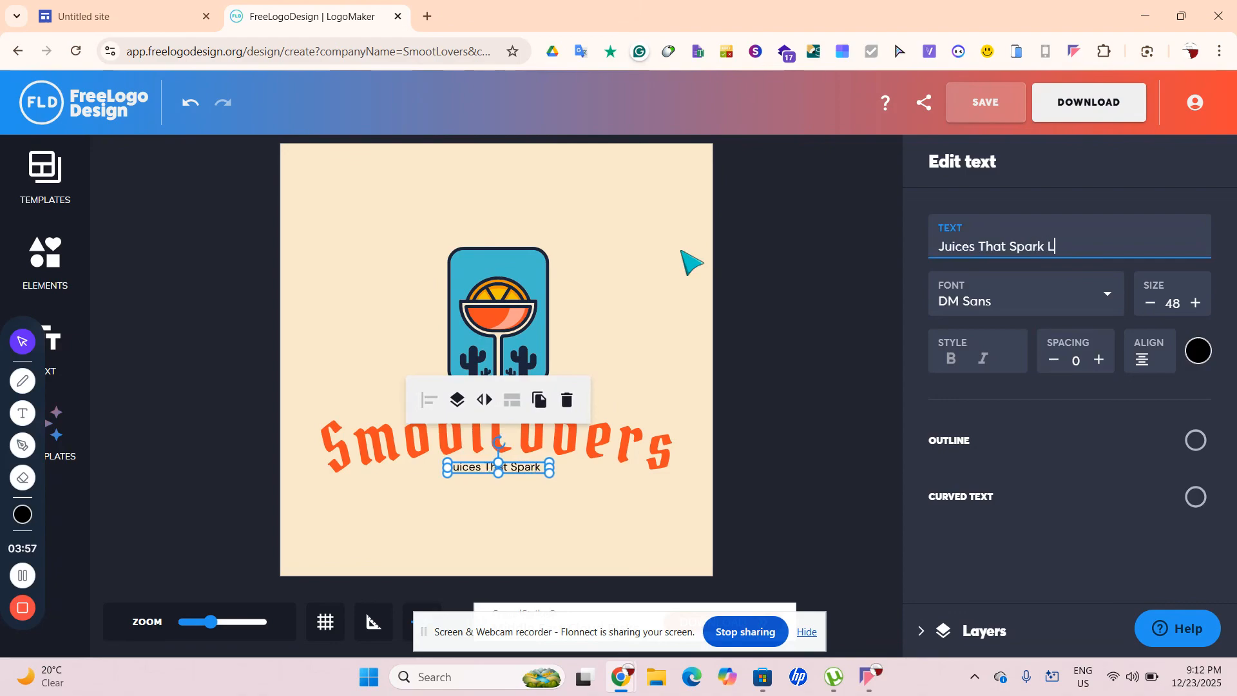
type("You")
key("BackSpace")
key("BackSpace")
key("BackSpace")
type("Your ")
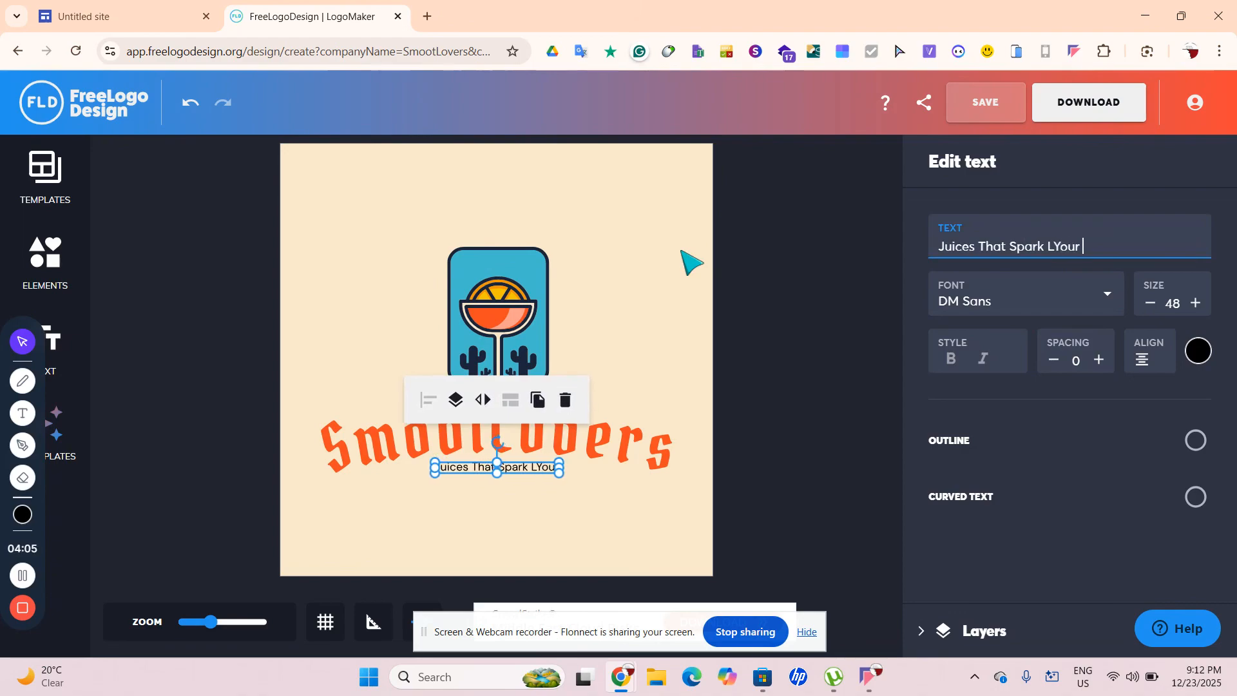
type("Eneh")
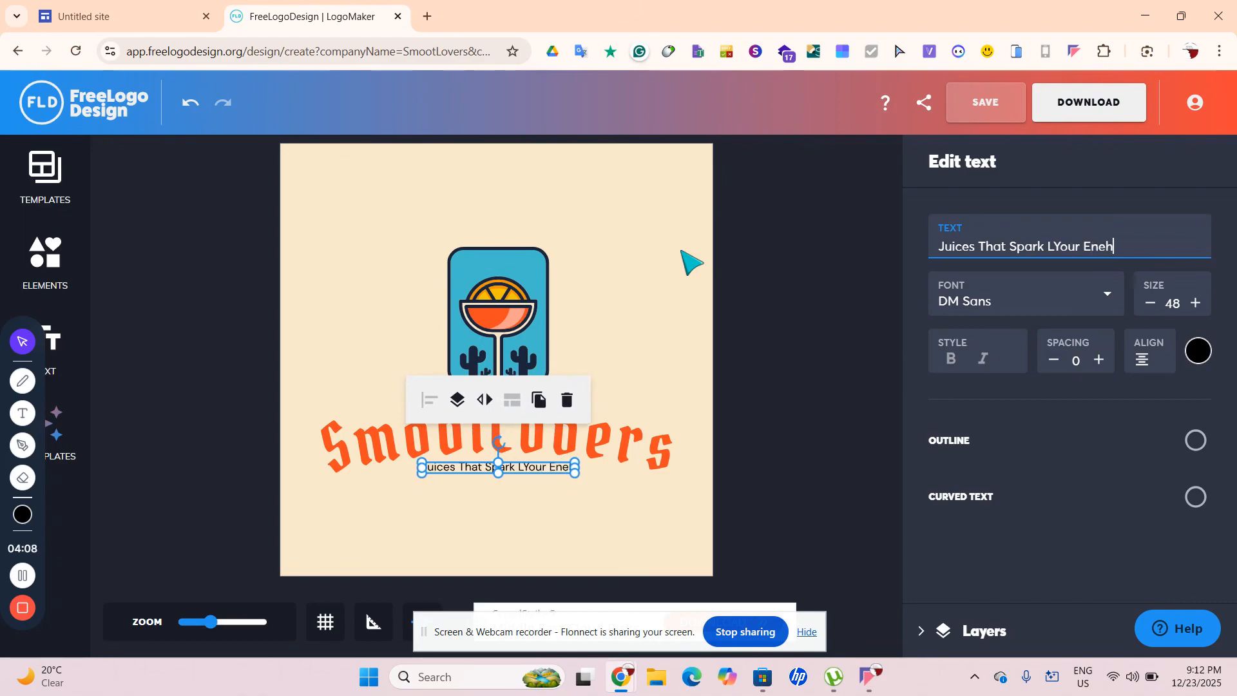
key("BackSpace")
type("gr")
key("BackSpace")
type("rg")
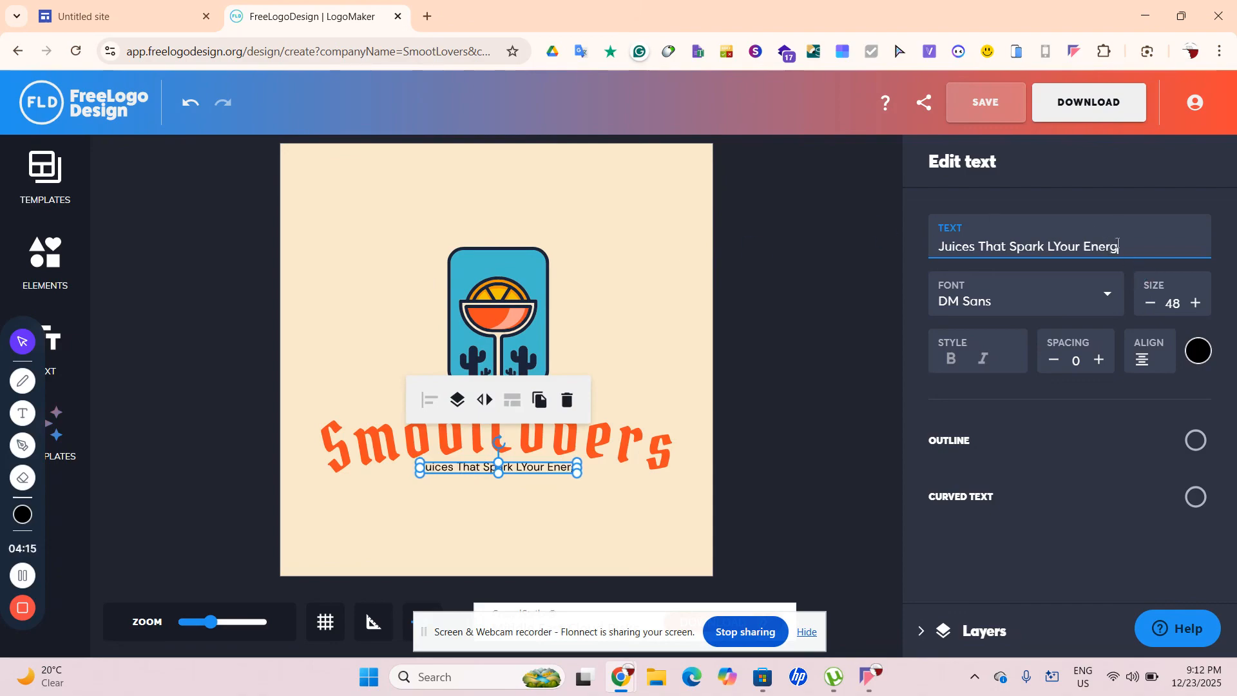
type("y")
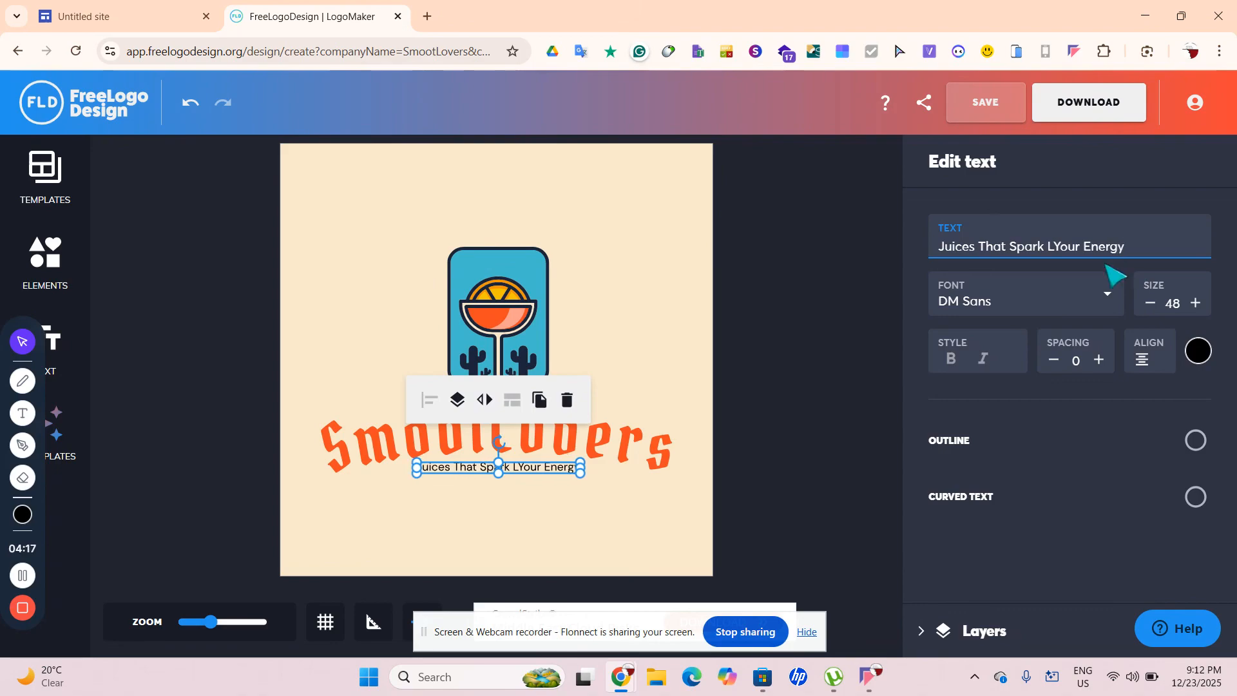
key("BackSpace")
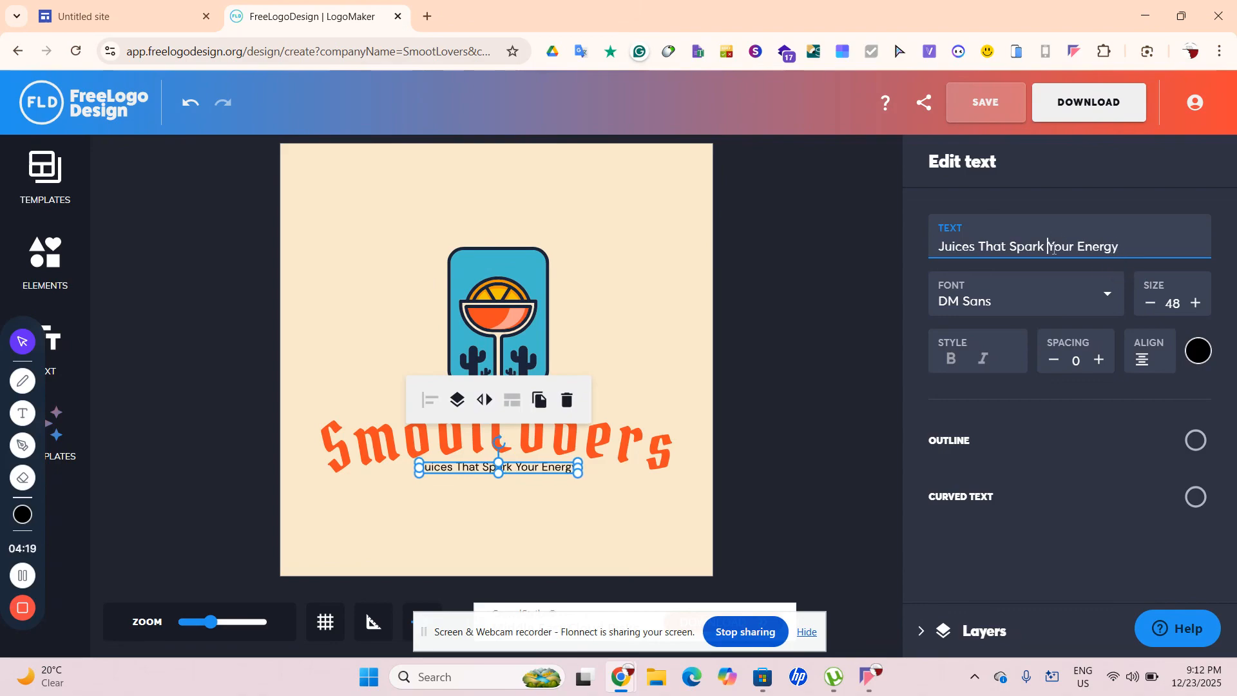
Deselect the tagline and cocktail-glass icon so nothing on the logo is selected
left_click(733, 479)
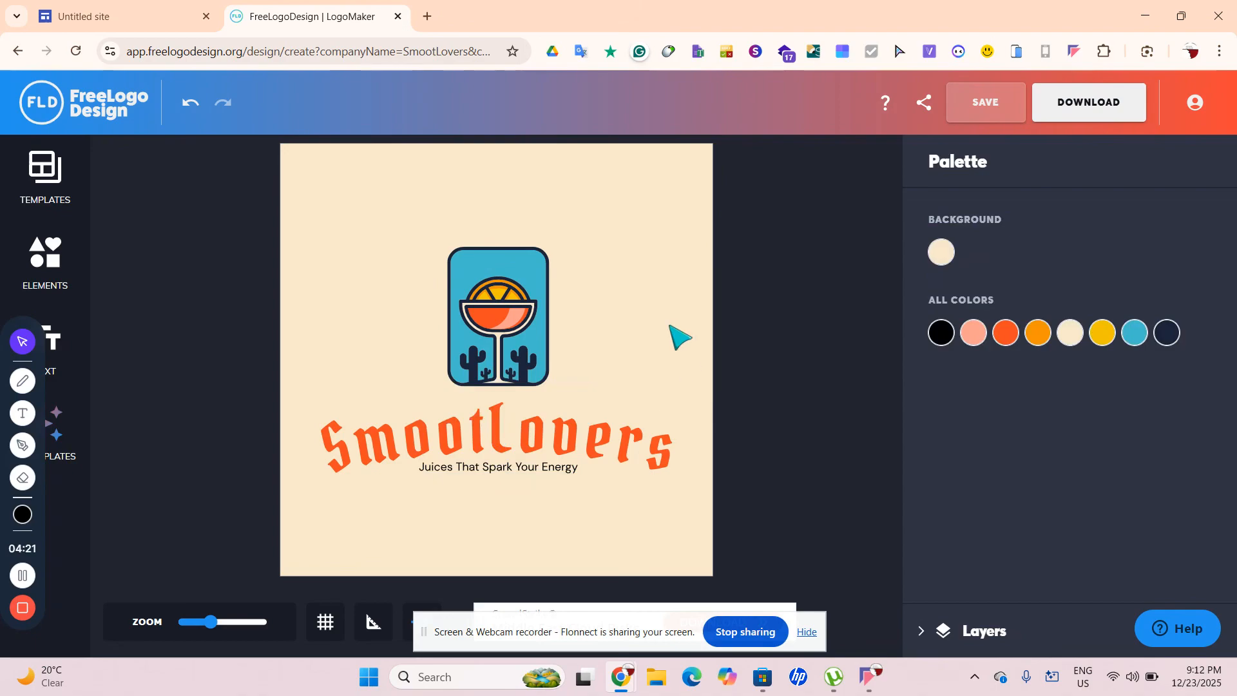
right_click(501, 356)
left_click(713, 342)
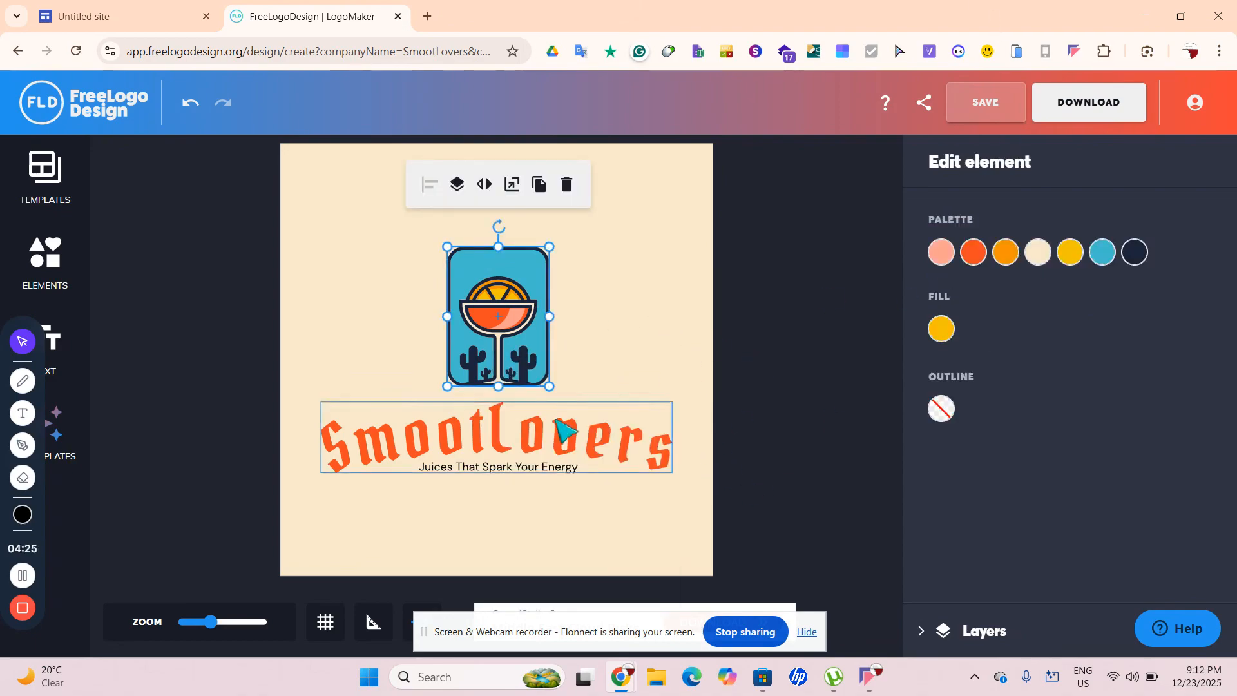
left_click(848, 482)
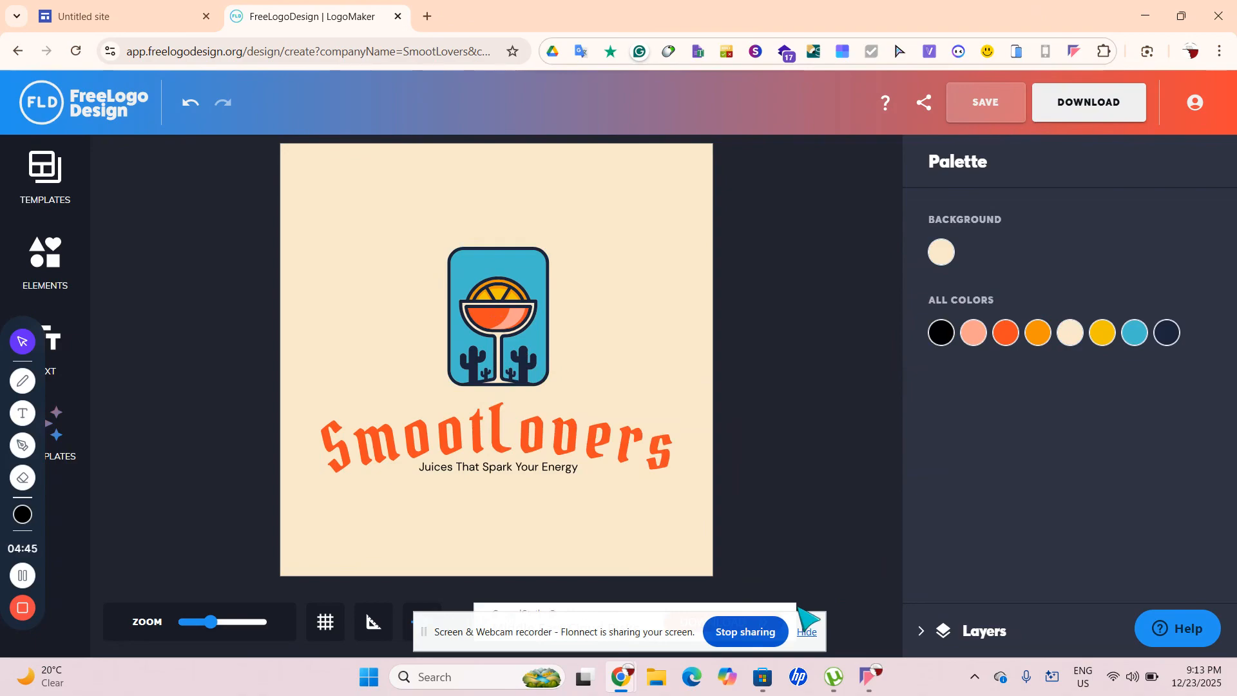
Capture the SmootLovers logo canvas to the clipboard with Win+Shift+S
key("super+s")
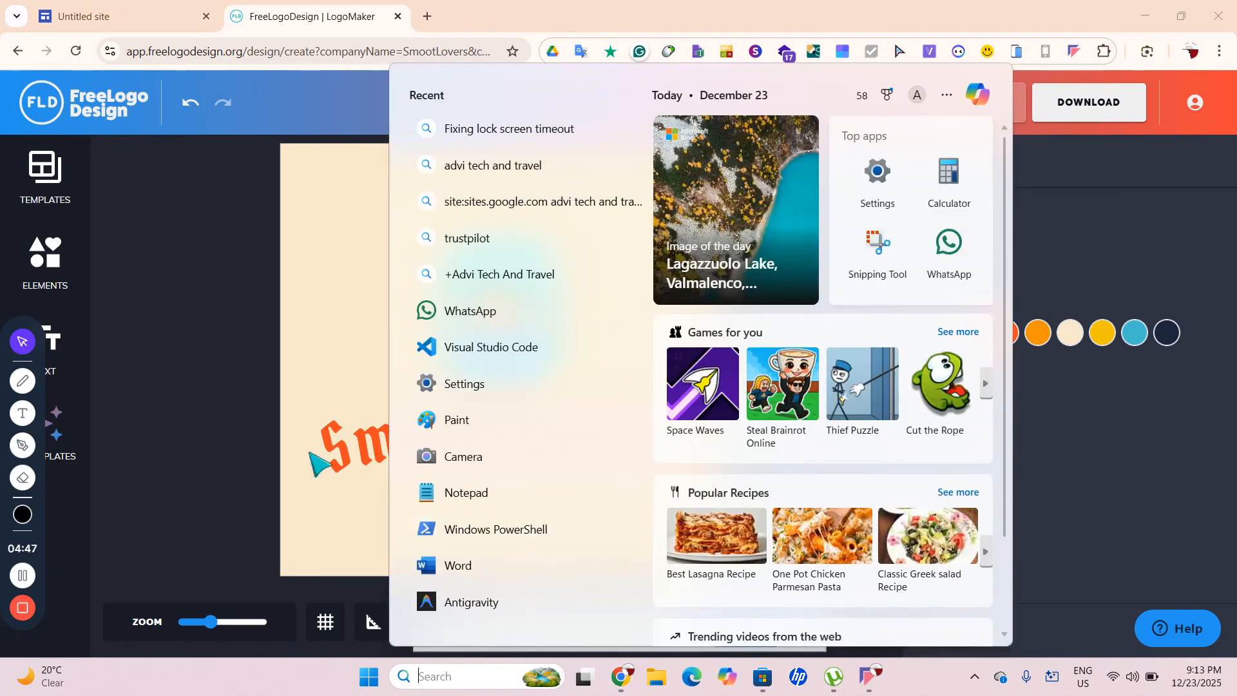
key("Escape")
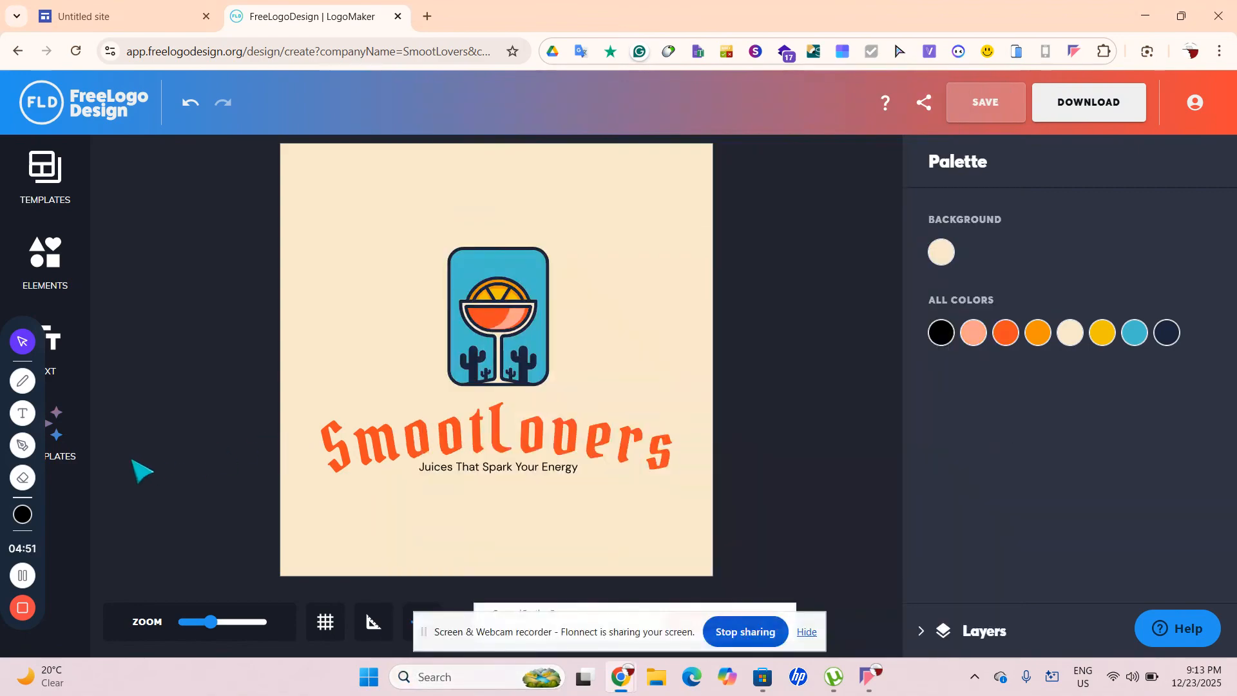
key("super+shift+s")
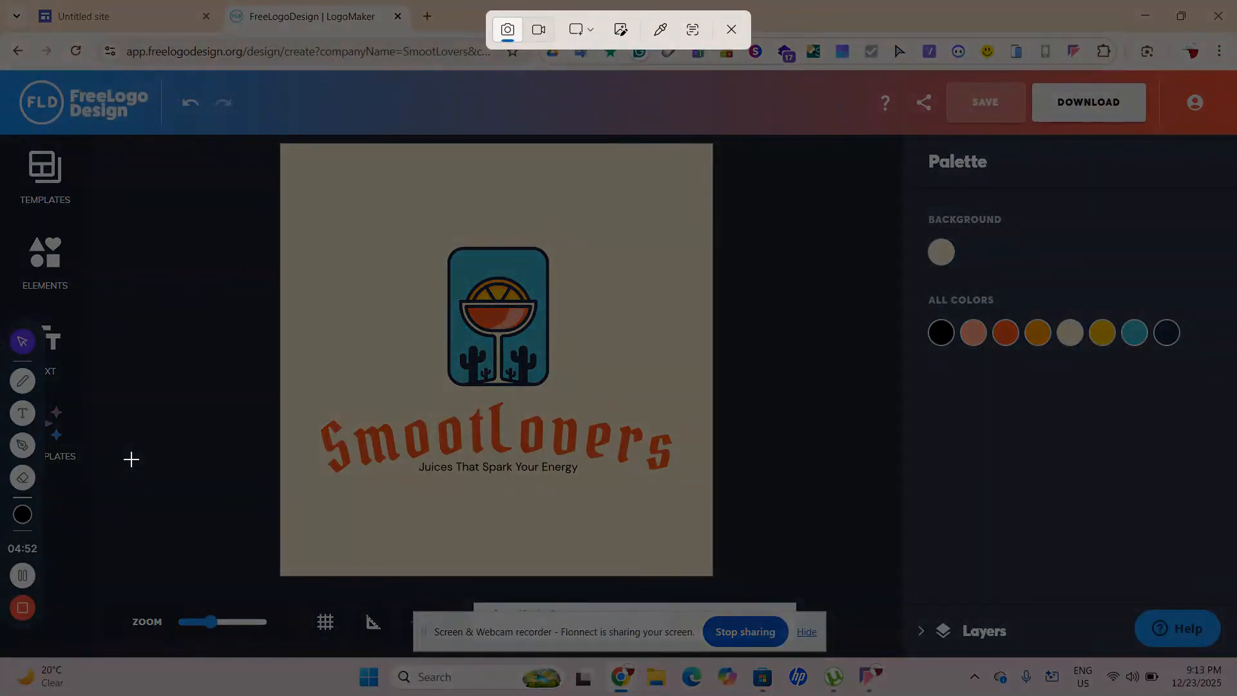
left_click_drag(279, 143, 711, 578)
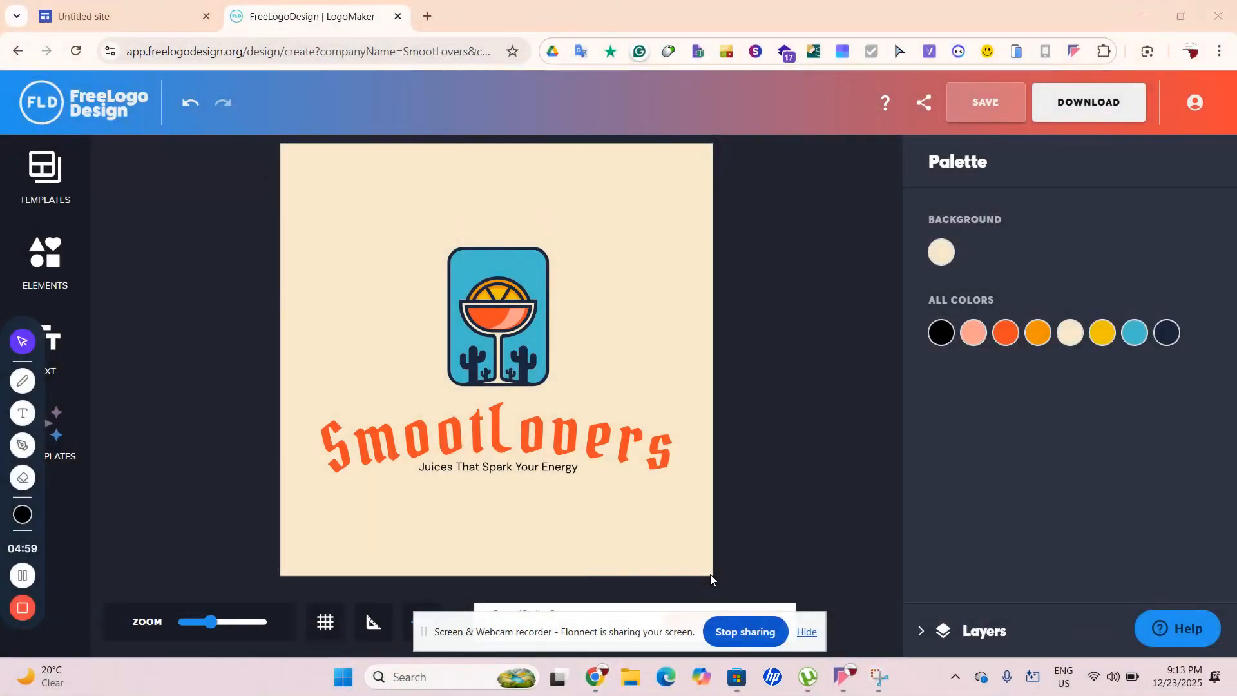
Save the SmootLovers logo to a Google-signed-in FreeLogoDesign account, then close the logo maker
left_click(398, 17)
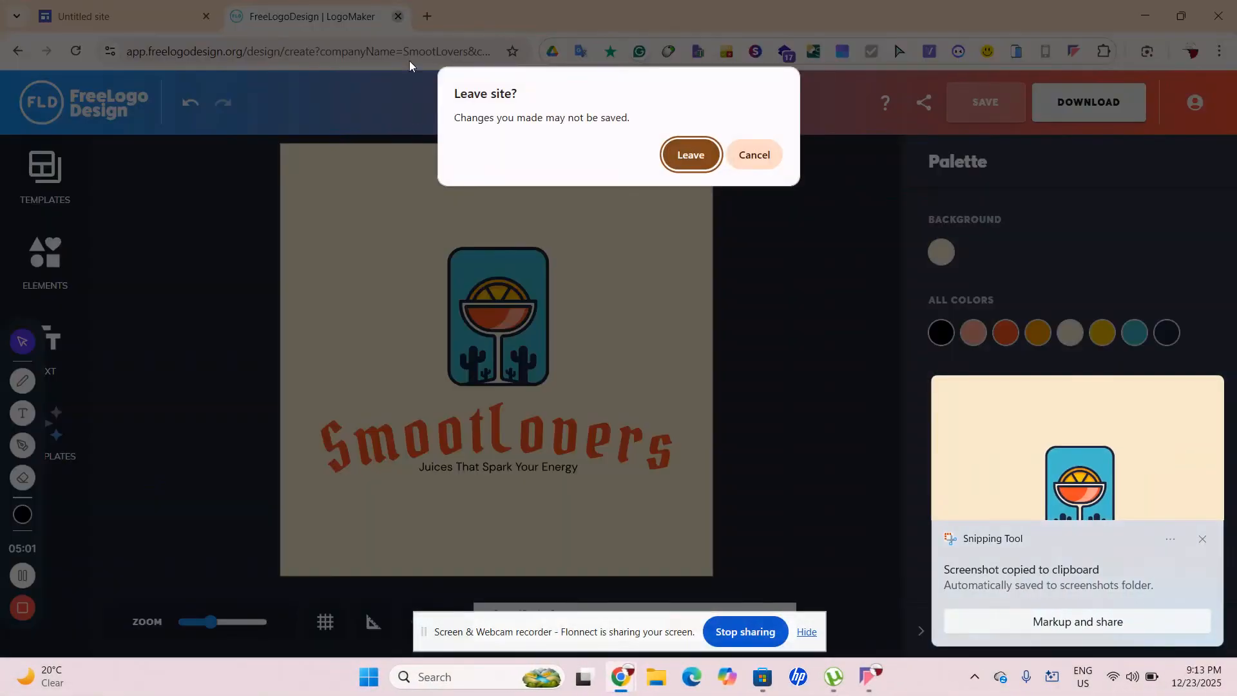
left_click(756, 165)
left_click(993, 106)
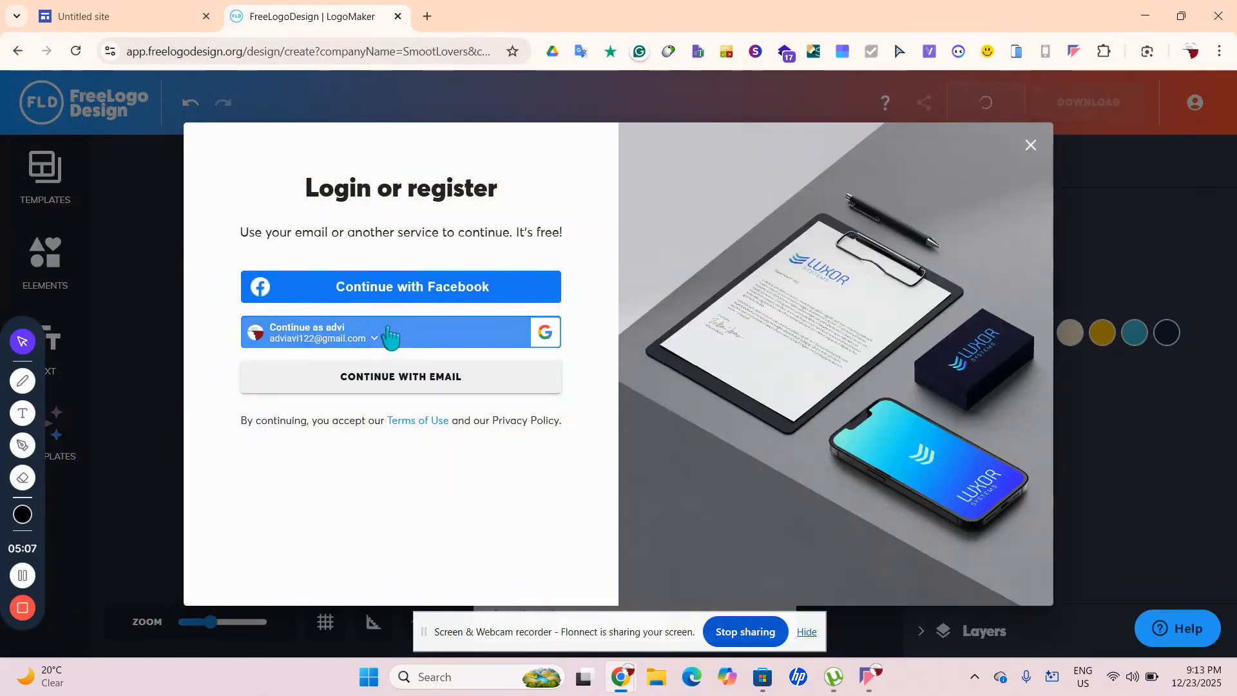
left_click(389, 330)
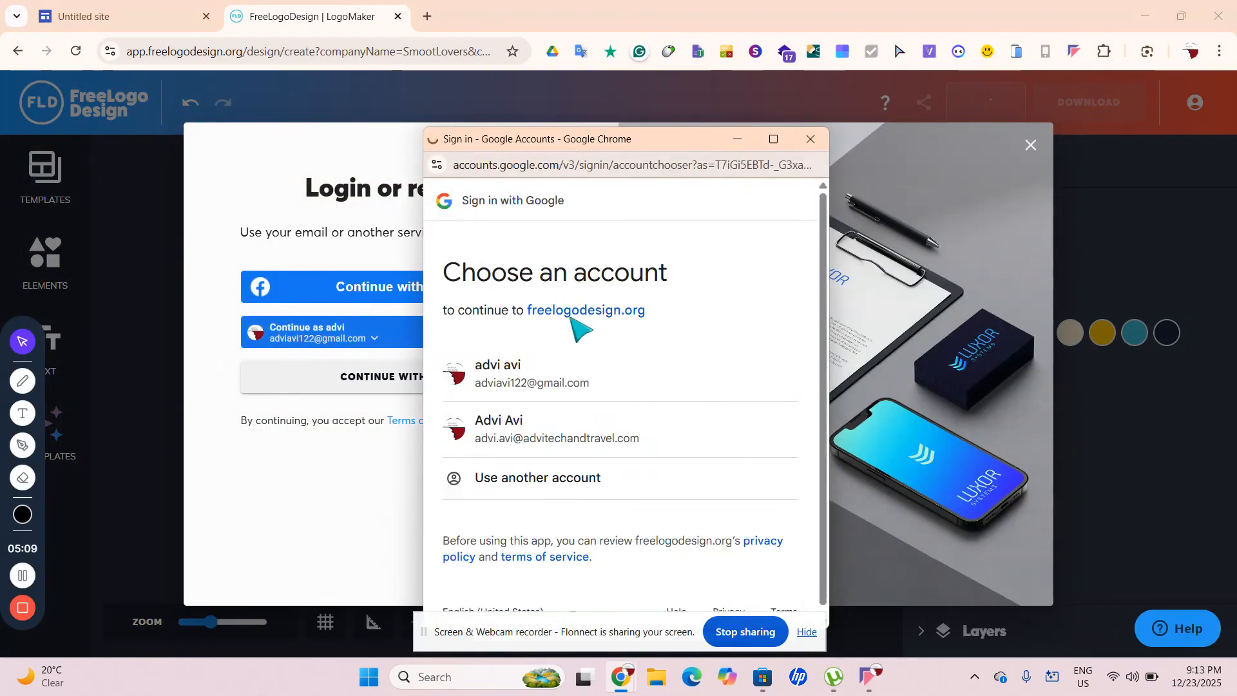
left_click(518, 387)
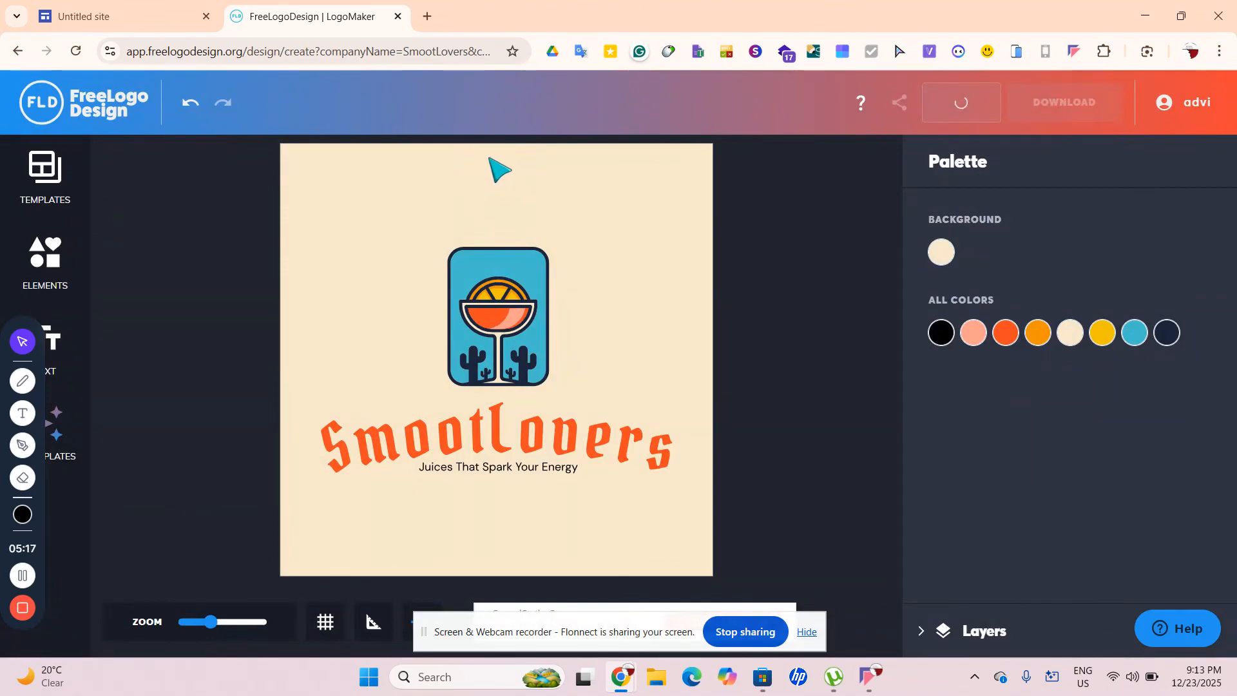
left_click(397, 16)
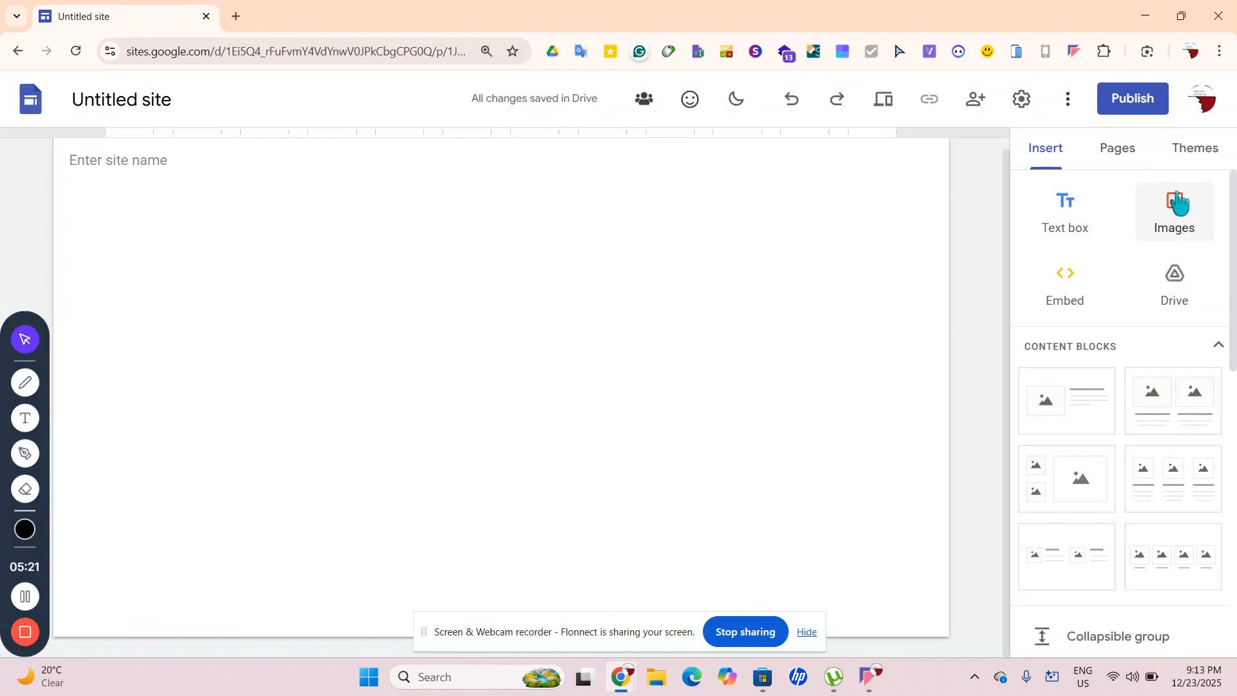
left_click(1158, 227)
left_click(1163, 268)
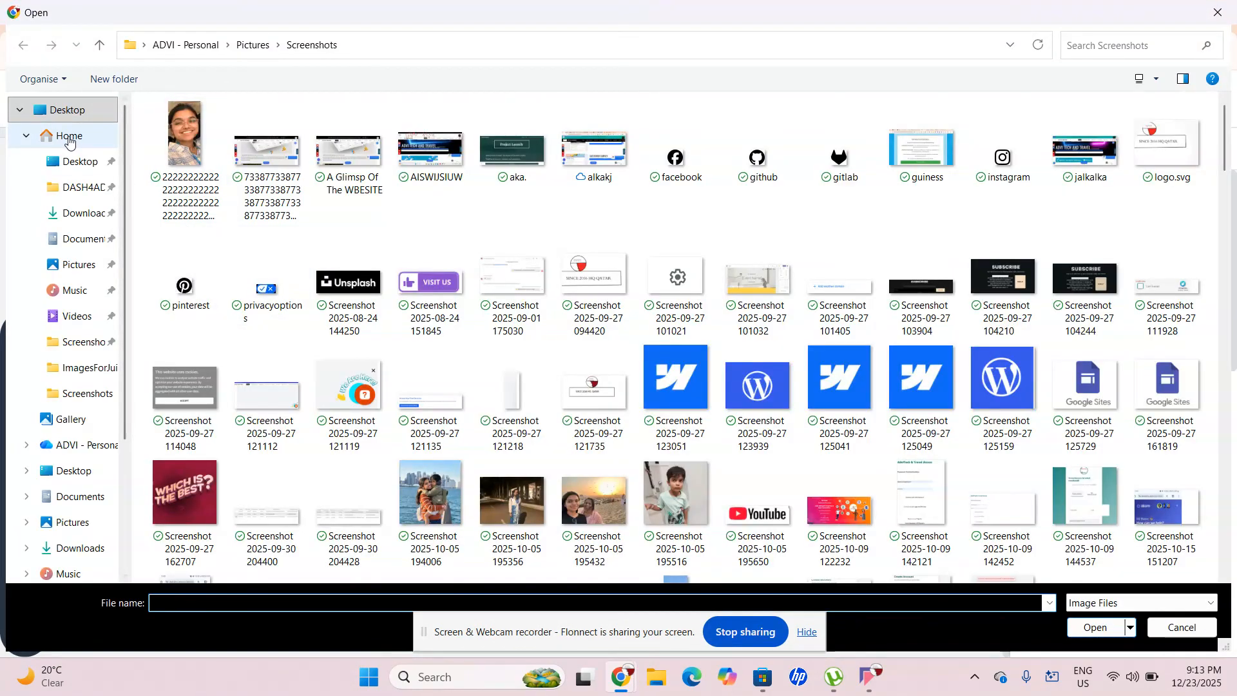
left_click(69, 138)
left_click(75, 264)
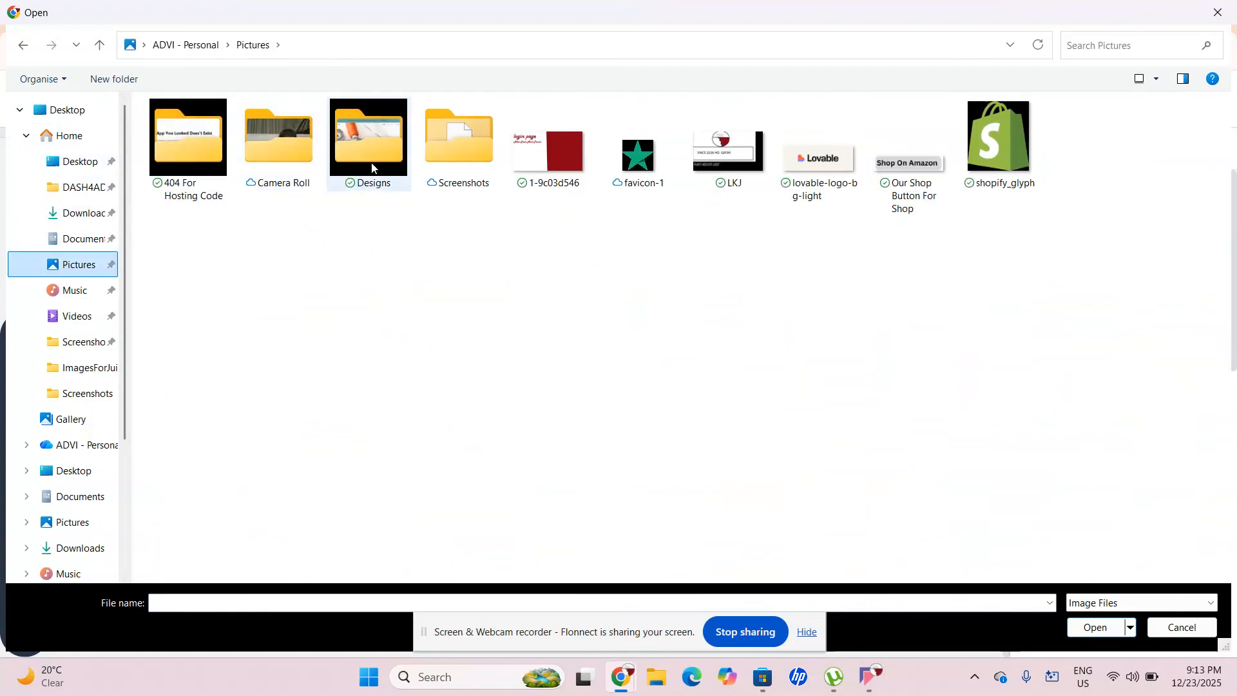
double_click(470, 168)
scroll(175, 180, "down", 20)
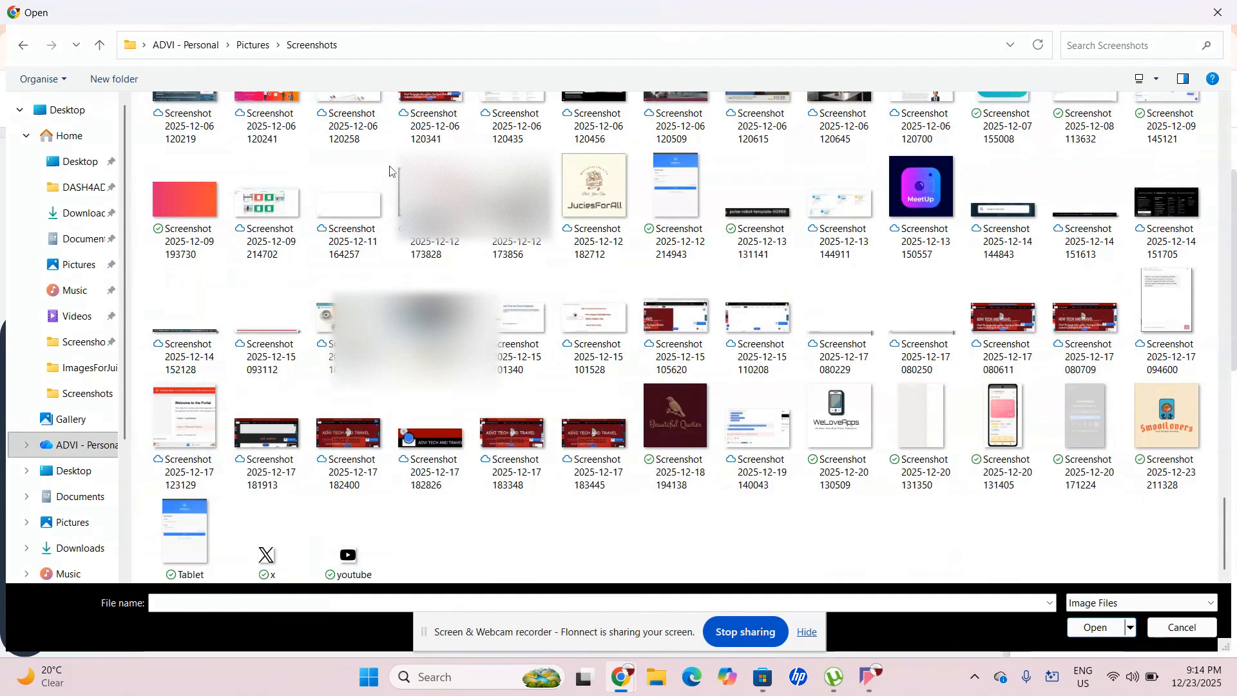
scroll(390, 171, "up", 5)
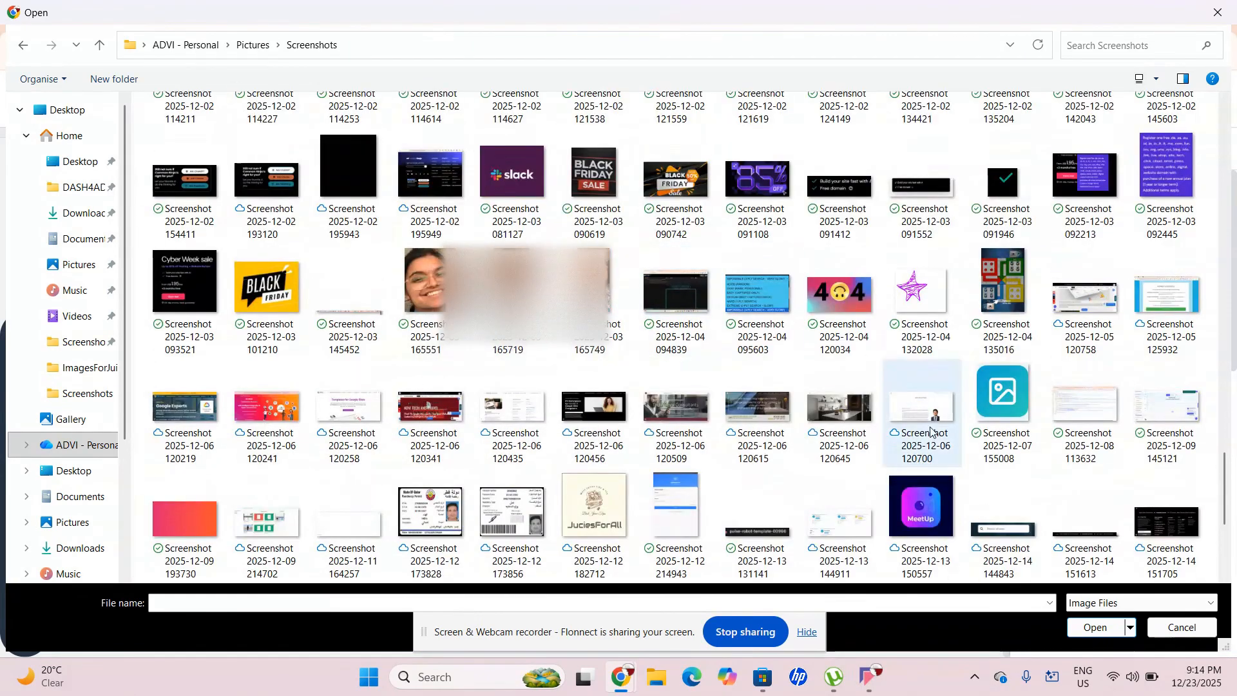
scroll(922, 412, "down", 5)
left_click(1167, 426)
left_click(1089, 628)
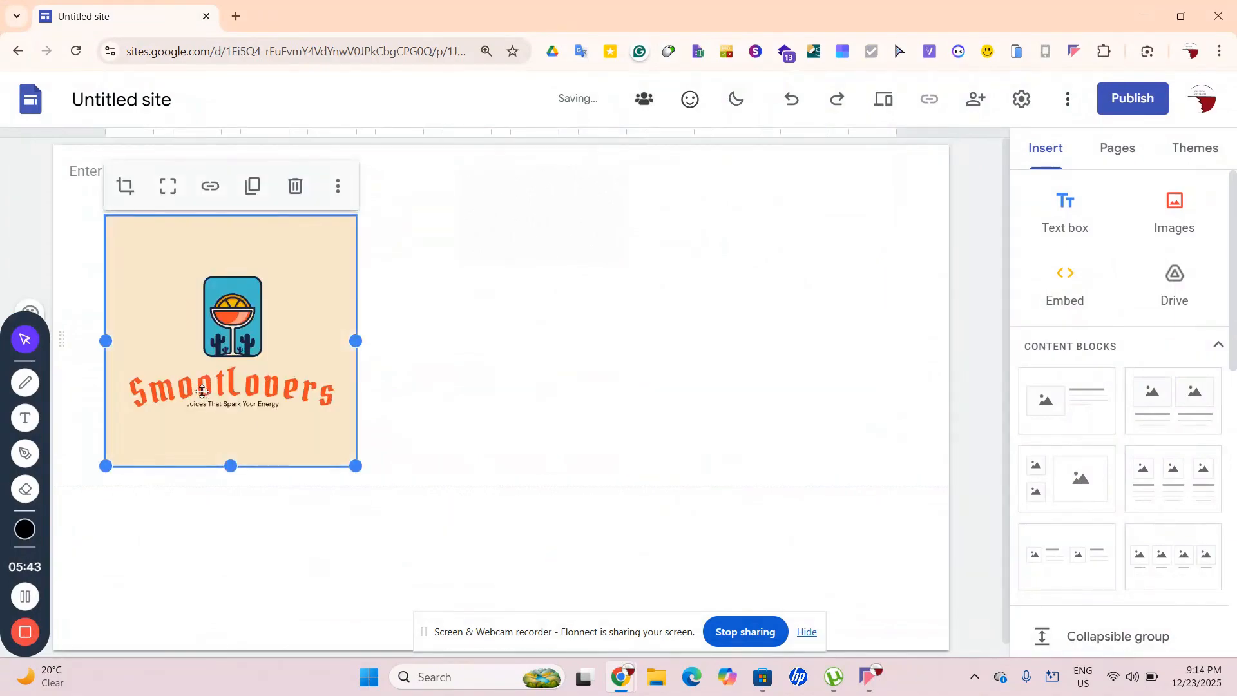
Resize the SmootLovers logo and move it to the centre of its section
mouse_move(193, 335)
left_mouse_down()
mouse_move(82, 290)
mouse_move(176, 332)
left_mouse_up()
left_click(499, 441)
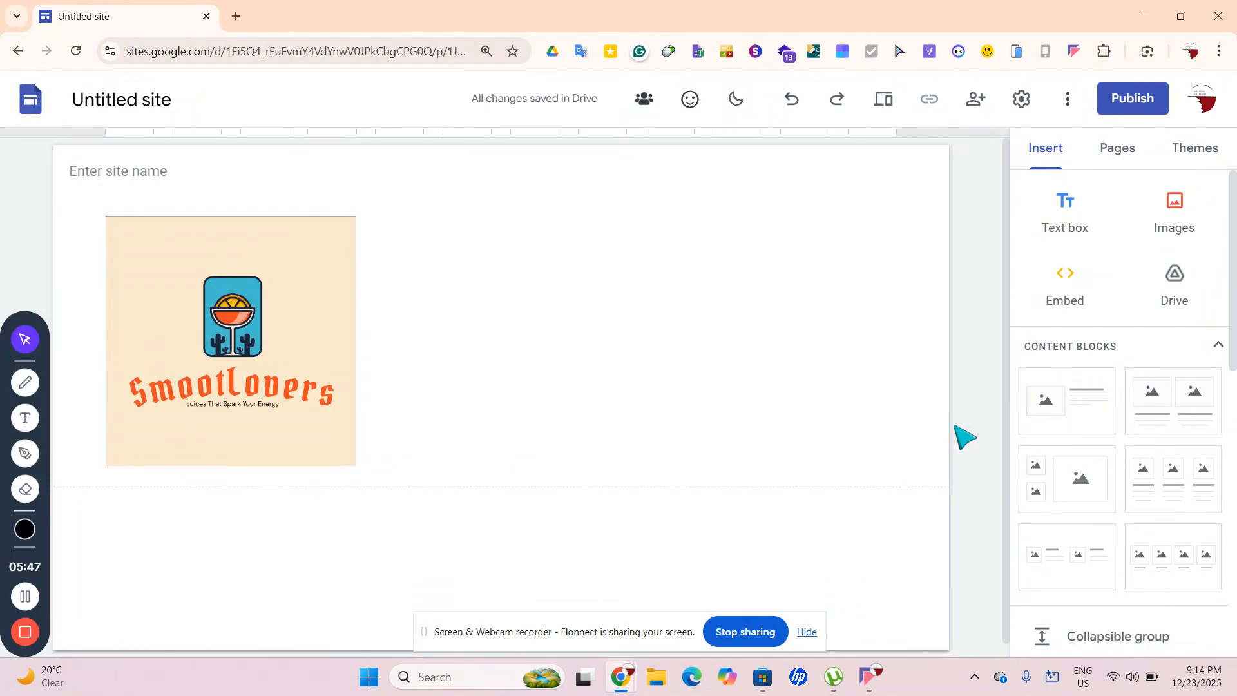
left_click_drag(230, 401, 206, 338)
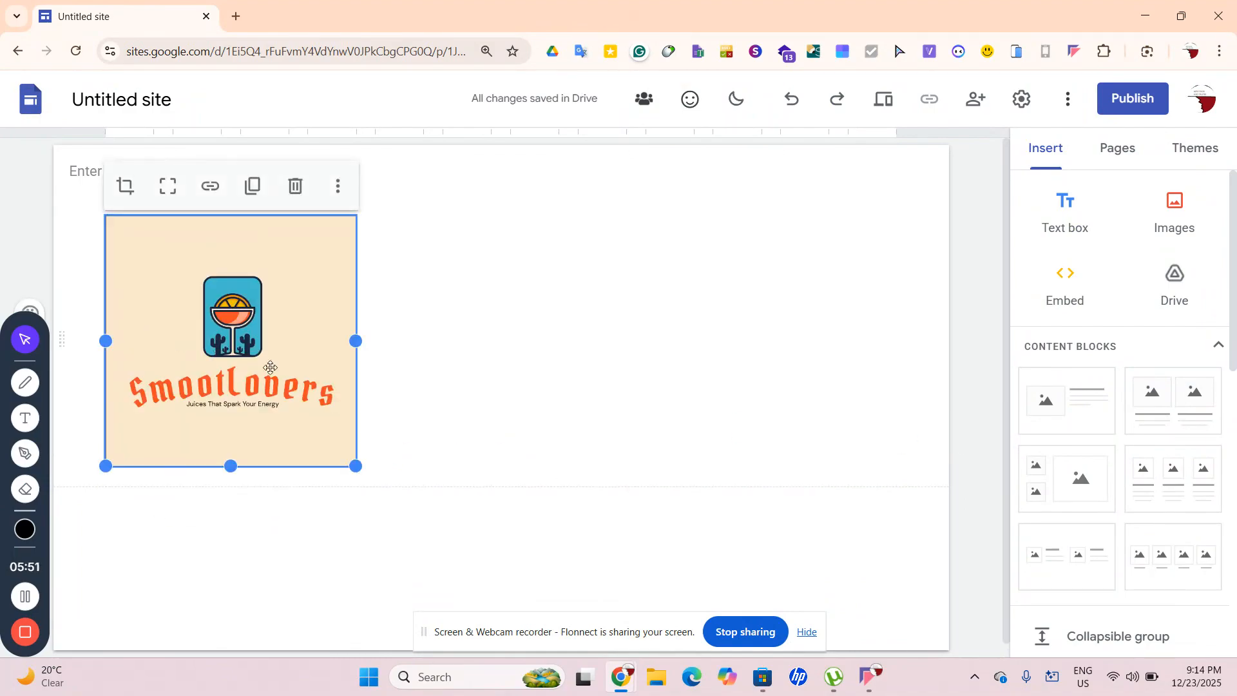
left_click_drag(356, 466, 249, 362)
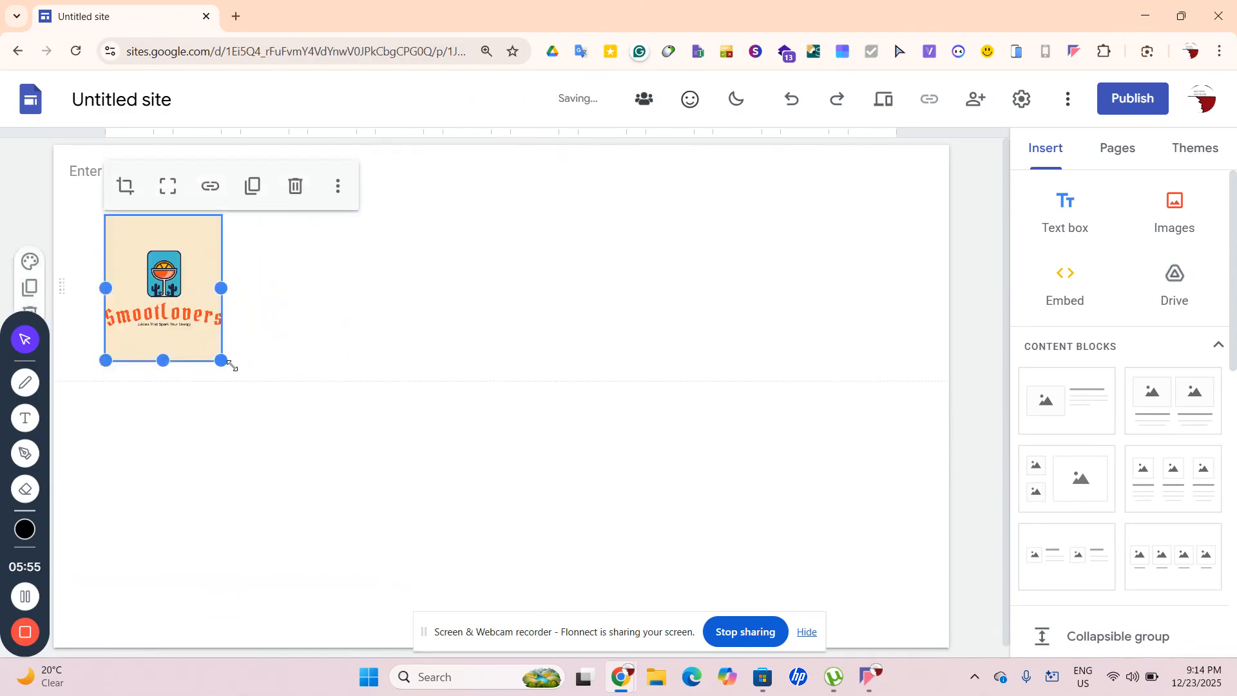
left_click(168, 185)
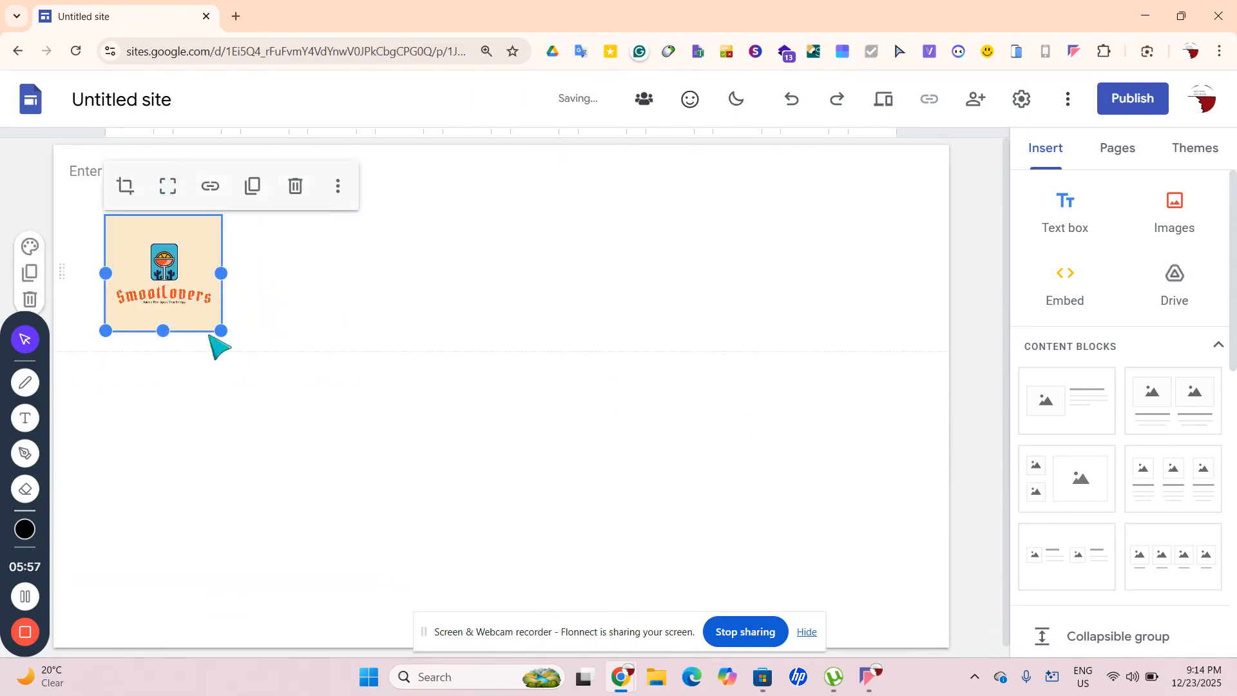
left_click_drag(221, 332, 288, 407)
left_click(342, 413)
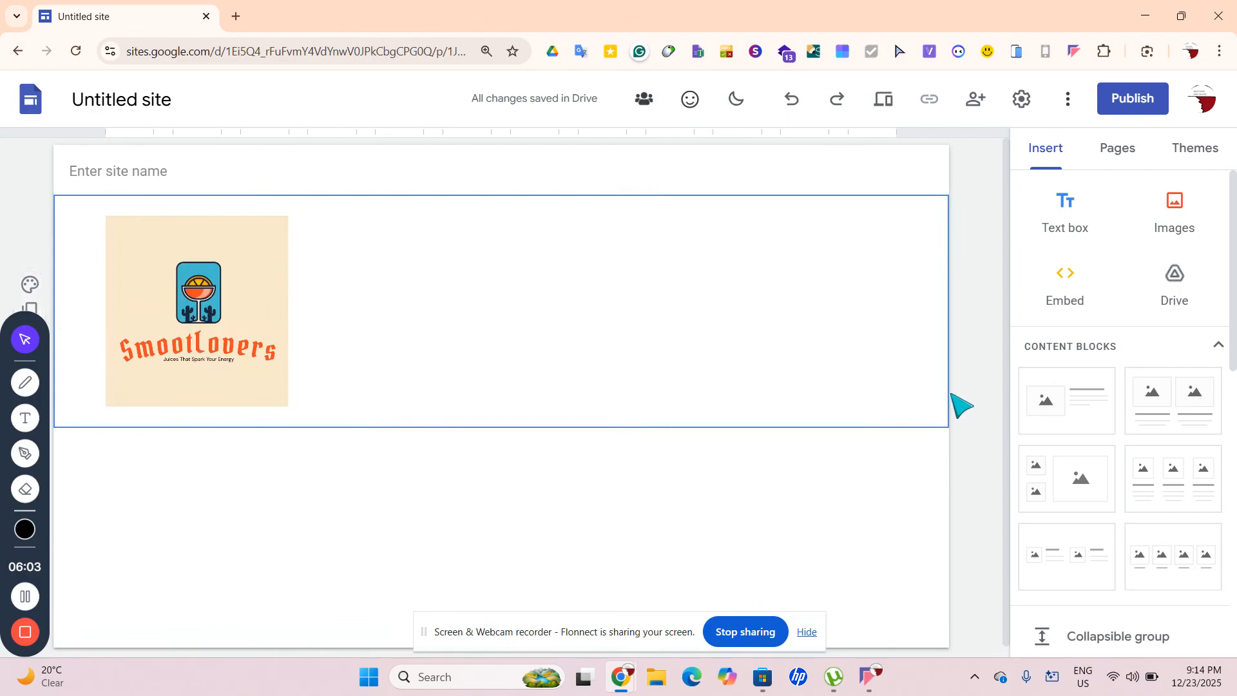
left_click_drag(177, 333, 551, 298)
left_click(564, 356)
left_click_drag(564, 356, 491, 351)
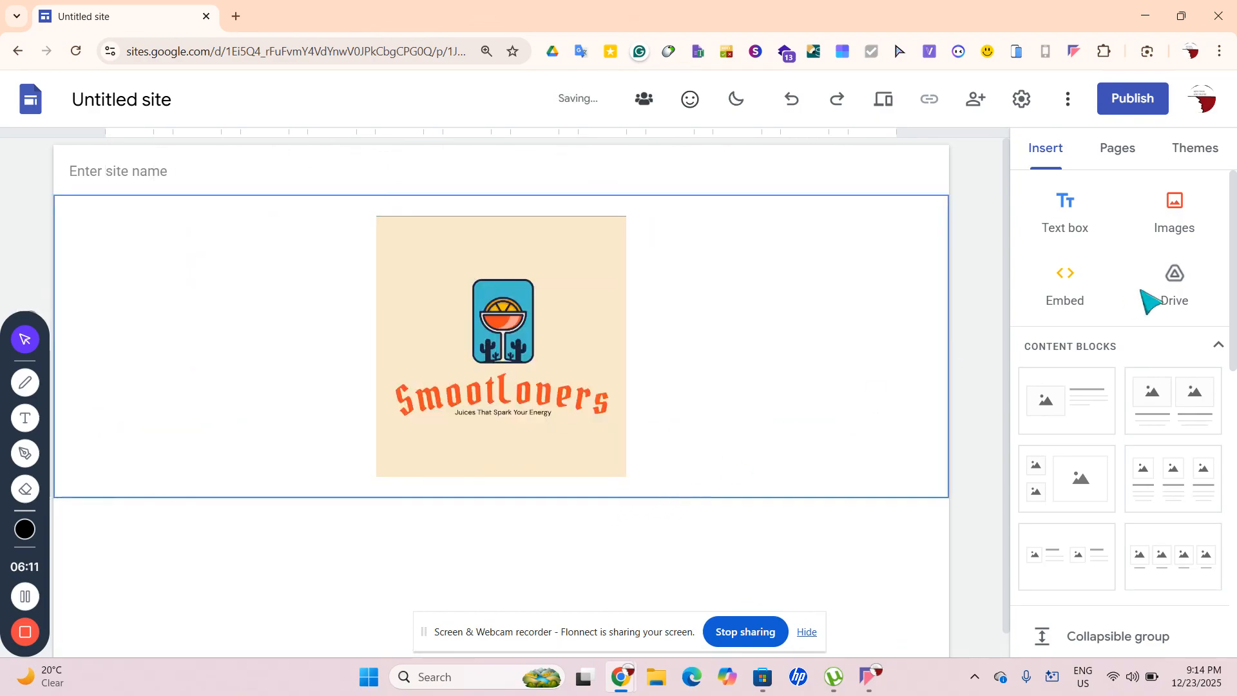
Add a Title-style text box below the centred logo, keeping the stacked layout
left_click(1070, 213)
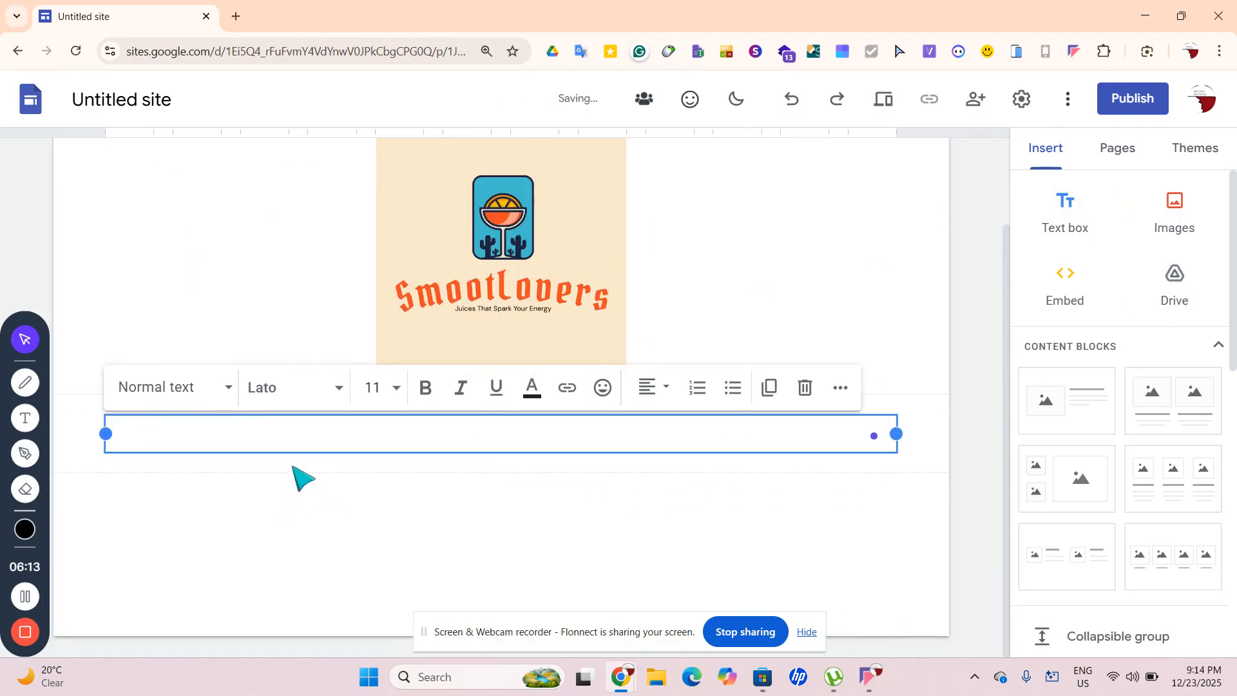
left_click_drag(286, 450, 91, 282)
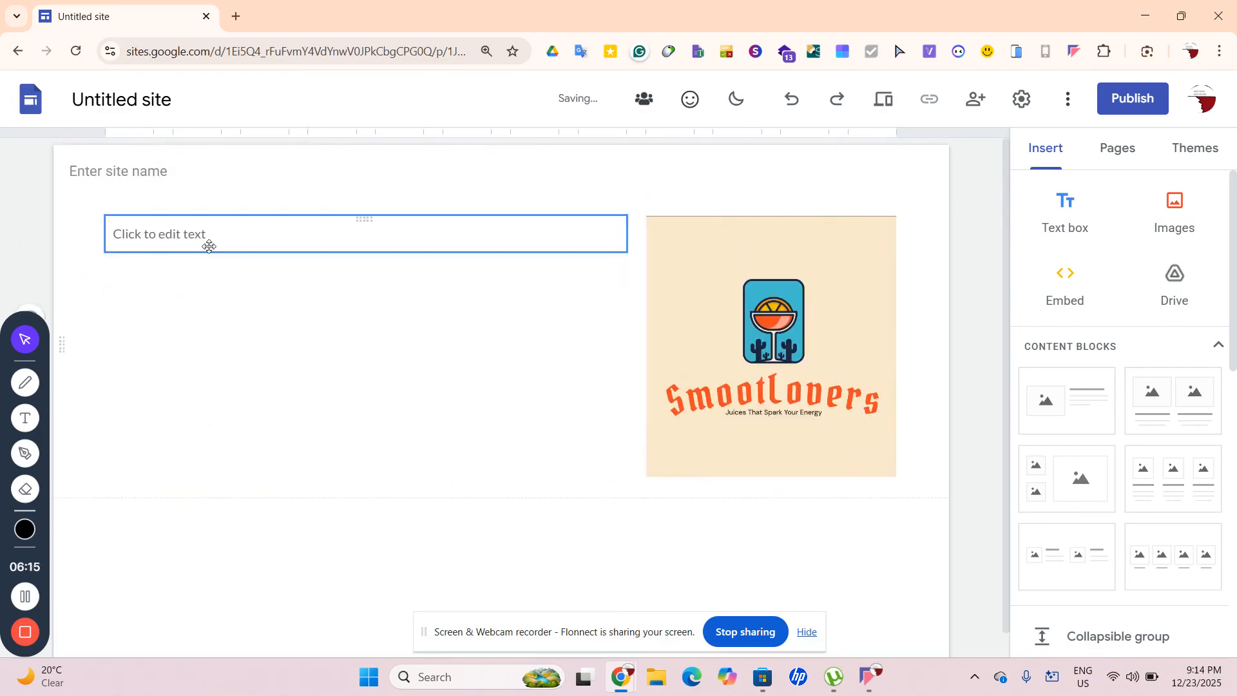
left_click(168, 235)
left_click(164, 187)
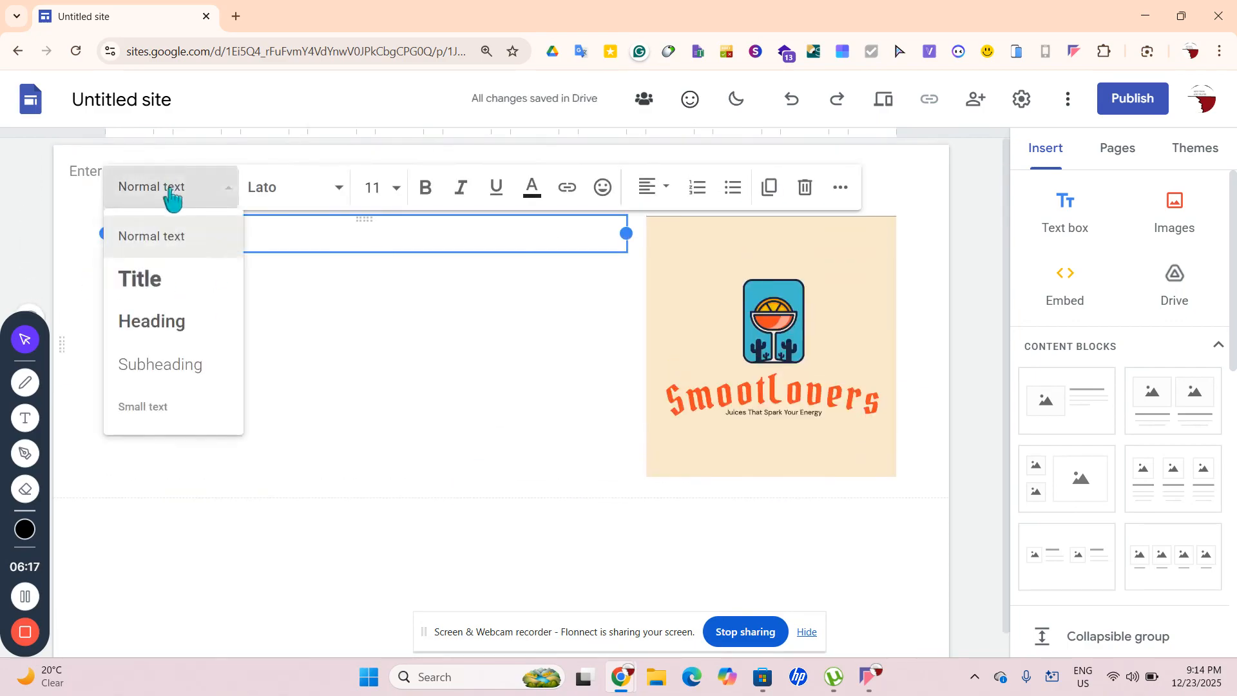
left_click(145, 281)
left_click_drag(884, 367, 451, 378)
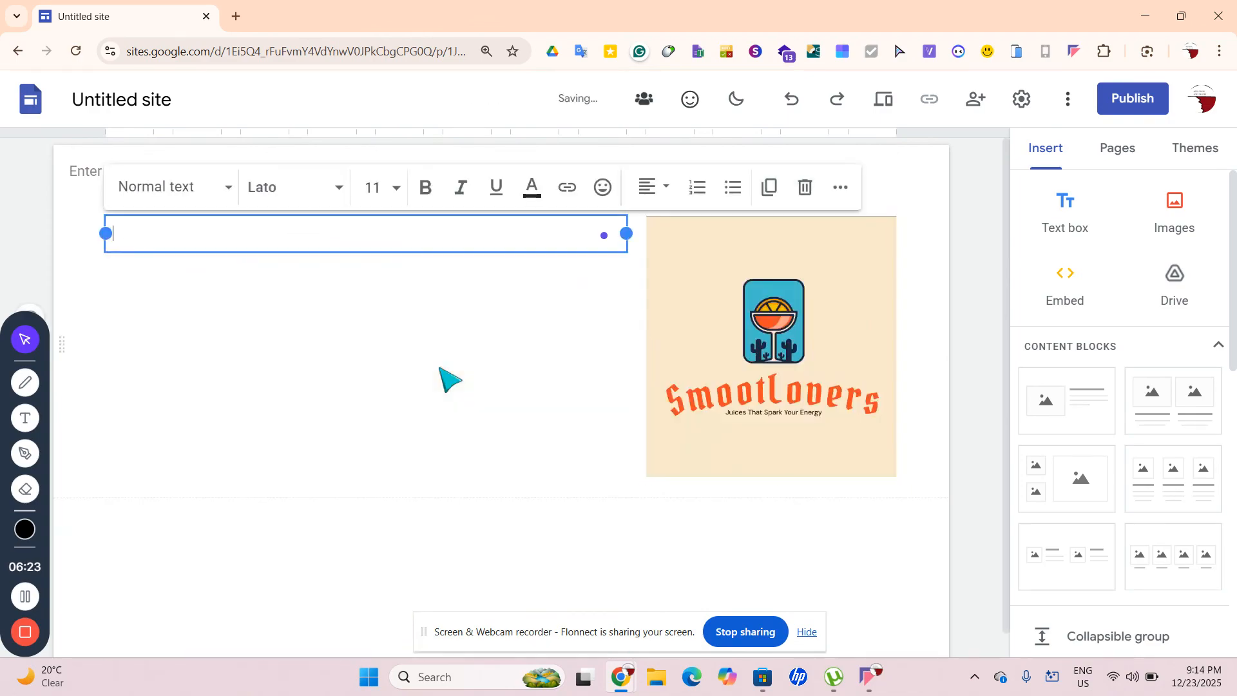
key("ctrl+z")
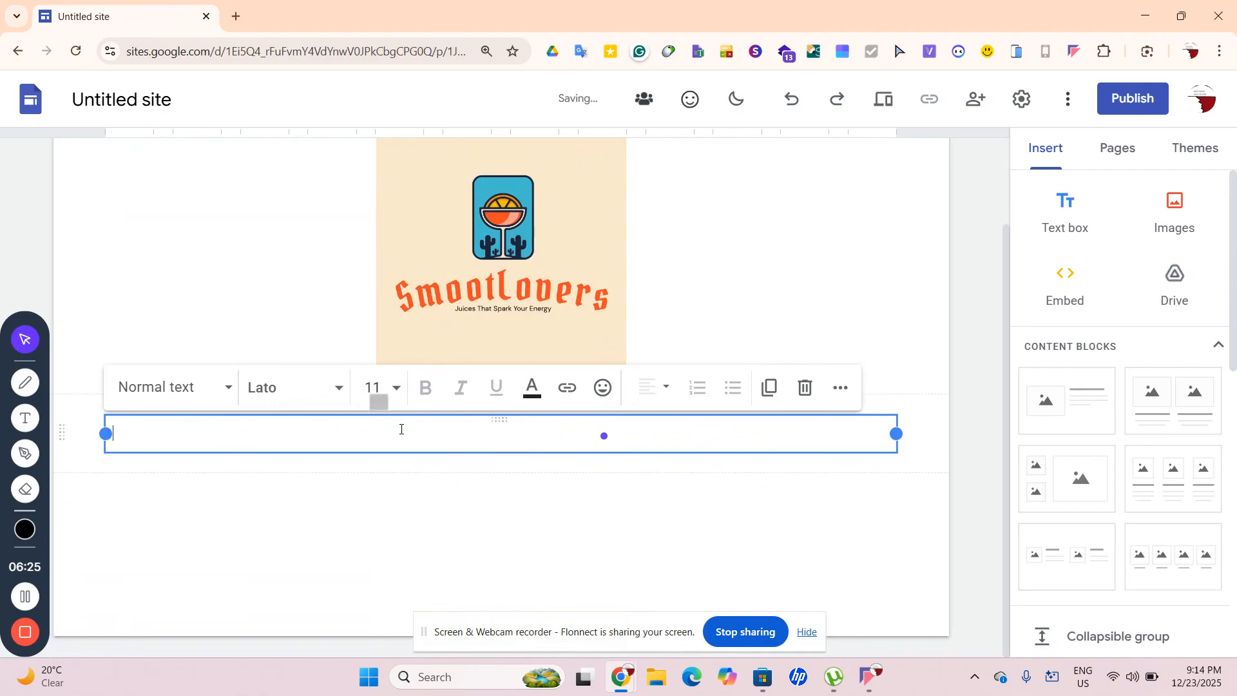
left_click(495, 588)
scroll(583, 523, "up", 2)
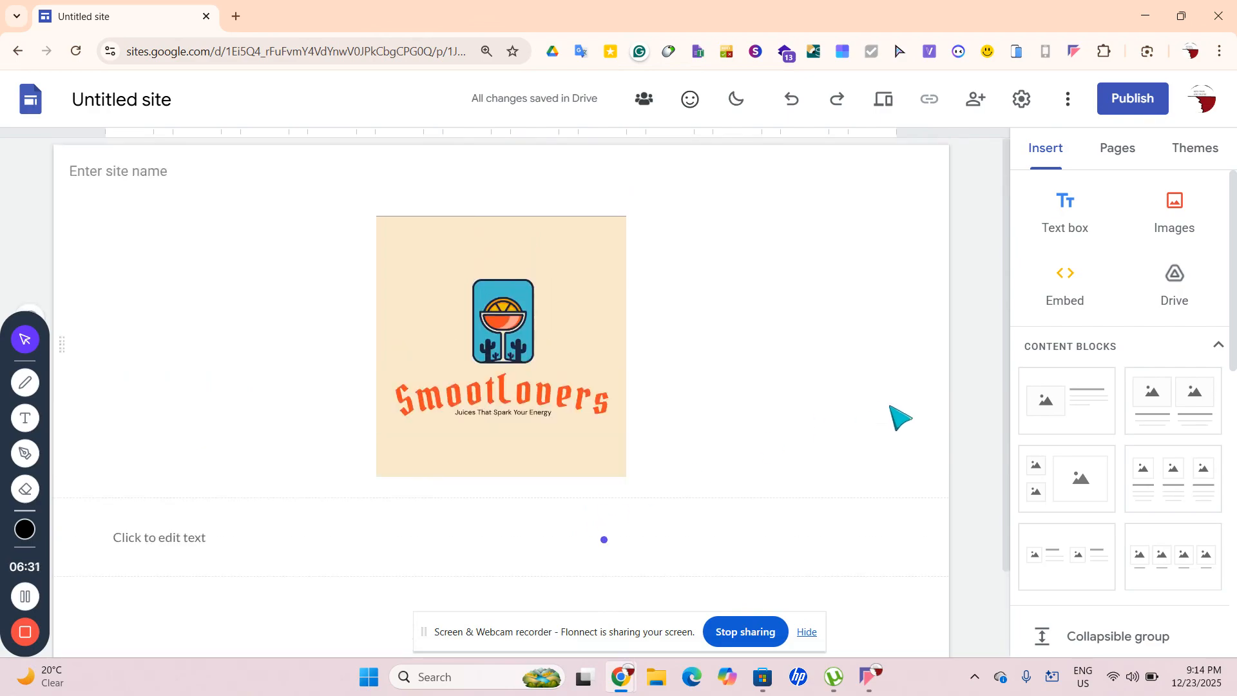
scroll(848, 490, "down", 3)
left_click(374, 441)
Style the Home text as a black Title in Comic Sans MS
left_click(194, 394)
left_click(196, 478)
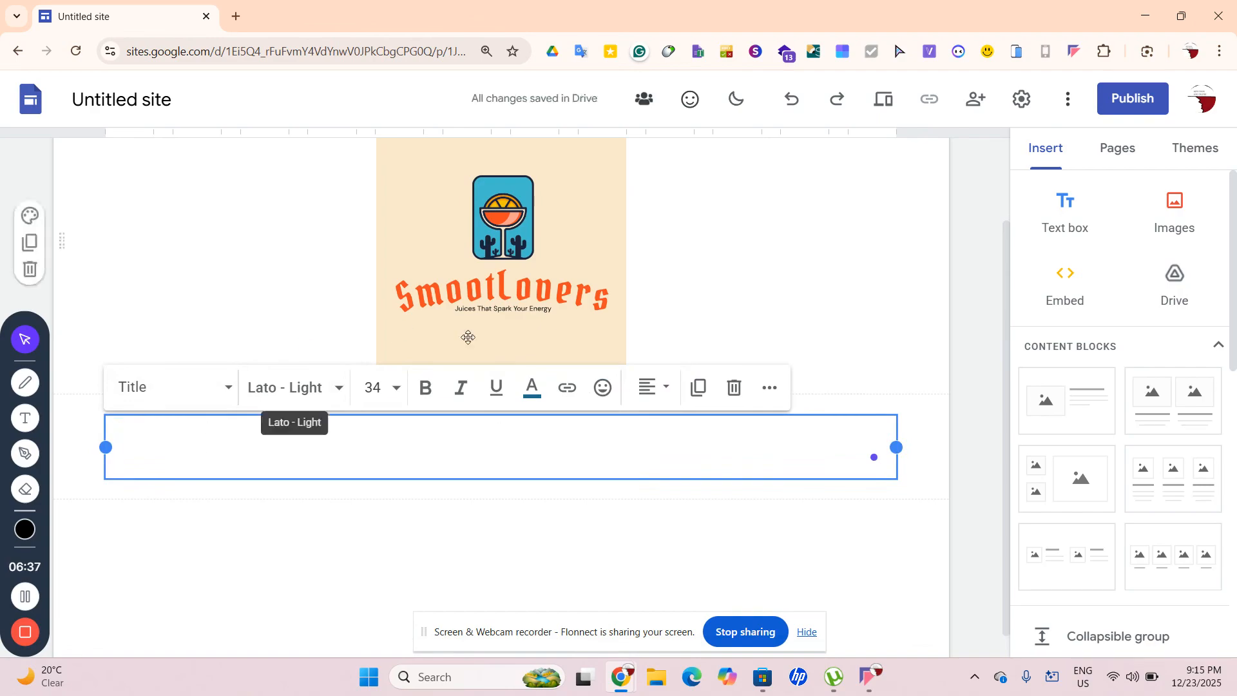
left_click(532, 388)
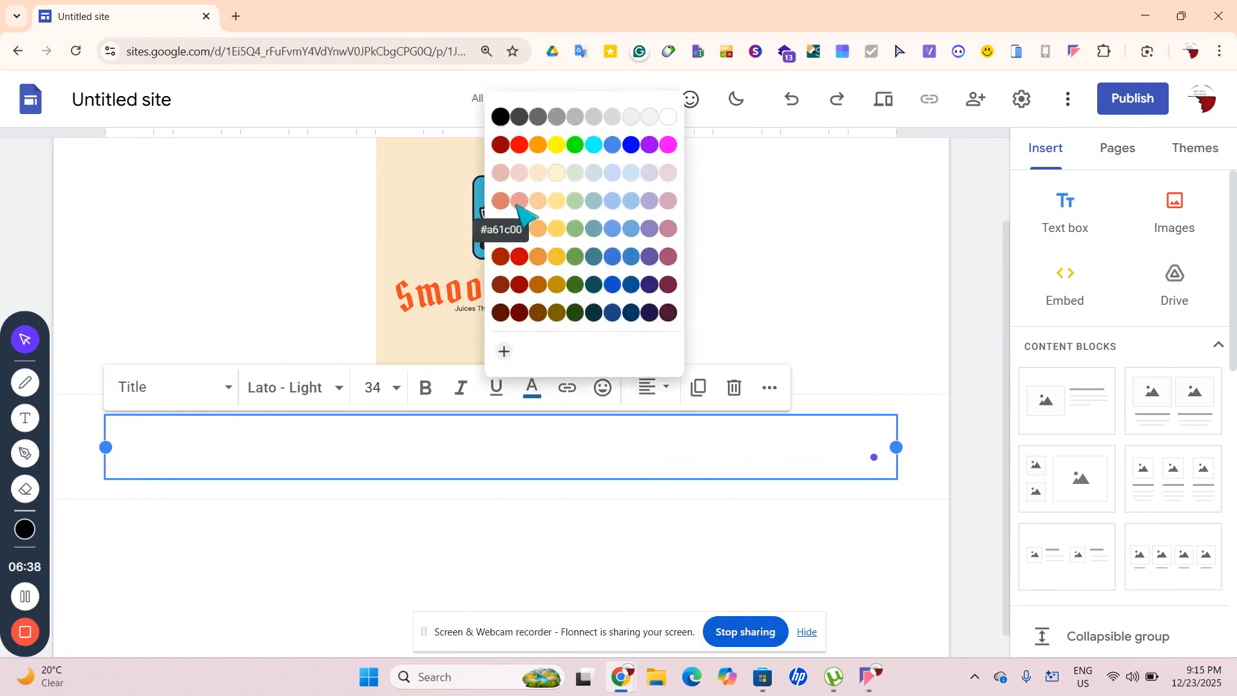
left_click(500, 117)
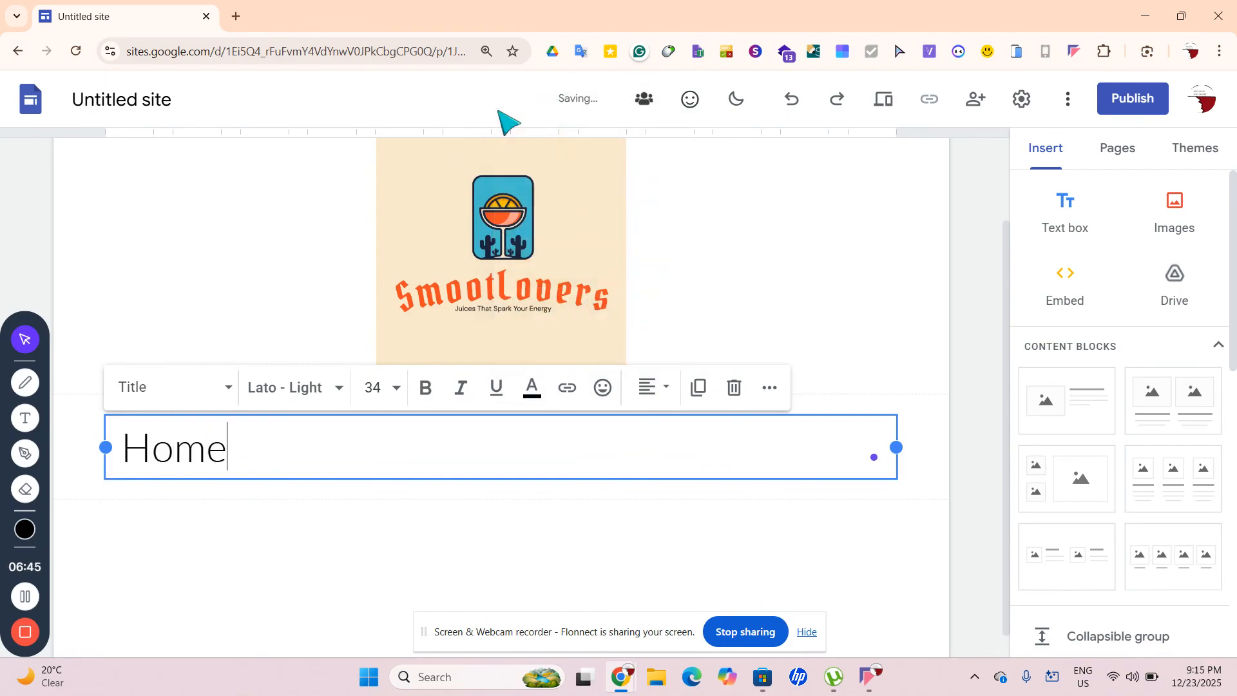
key("ctrl+a")
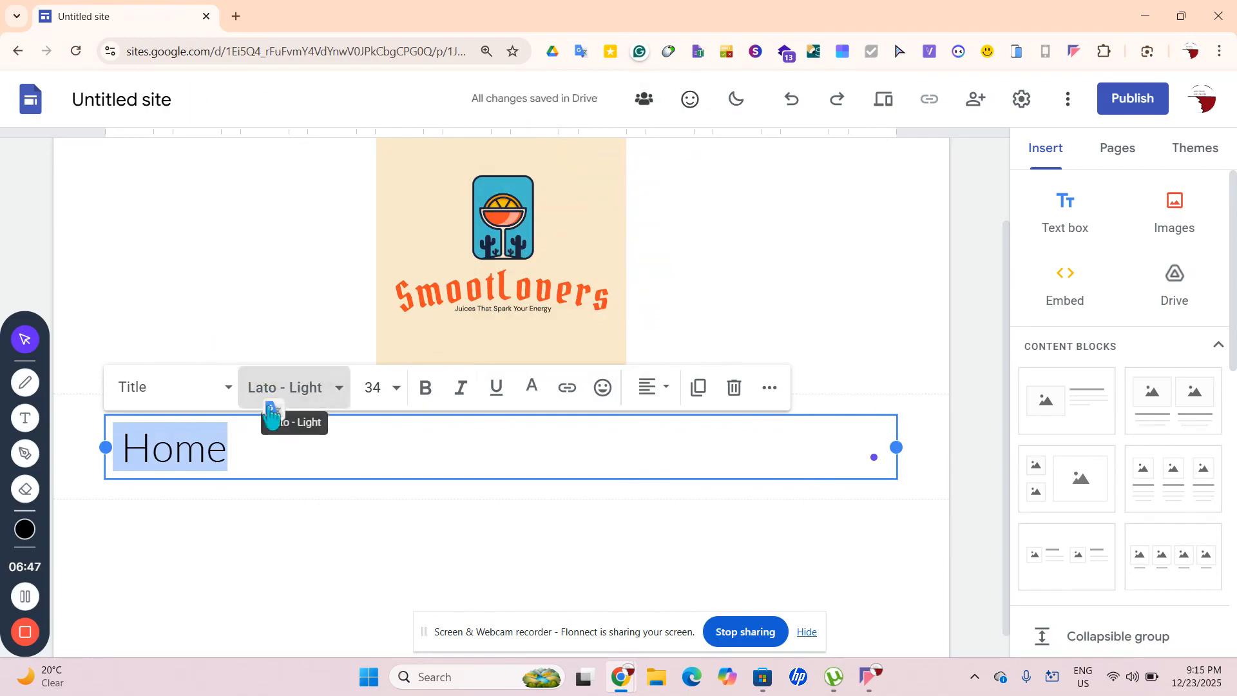
left_click(269, 405)
scroll(268, 456, "down", 2)
scroll(269, 456, "up", 3)
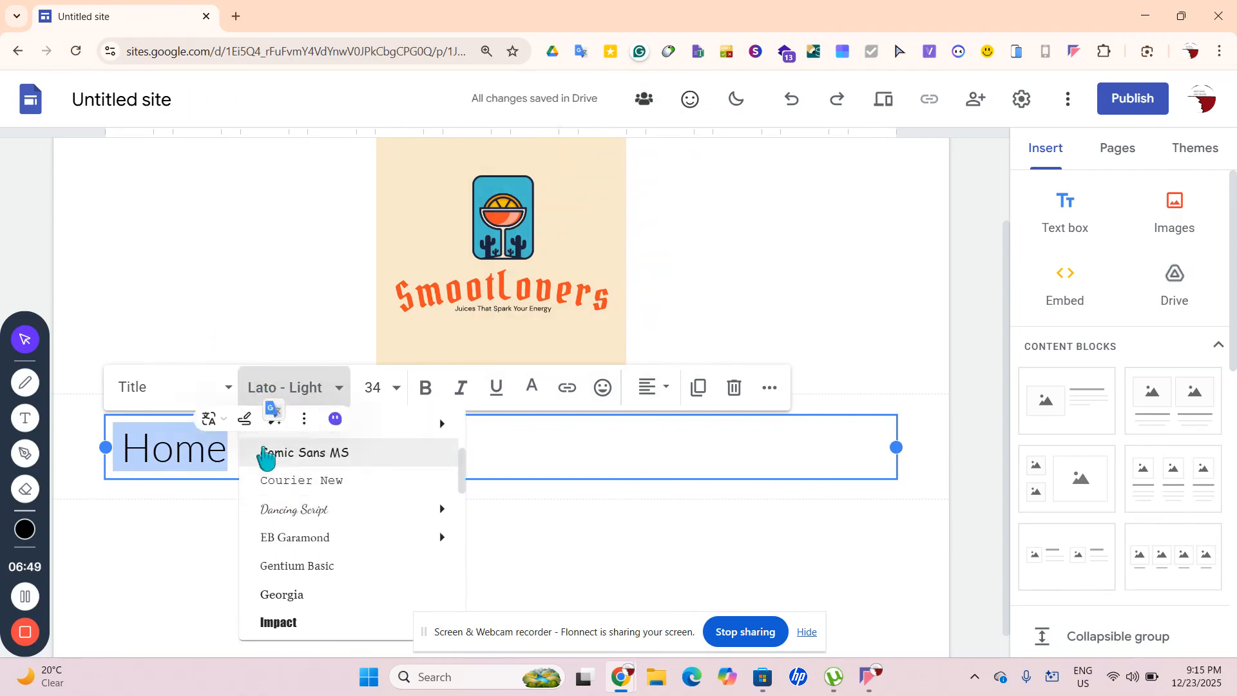
left_click(274, 454)
left_click(240, 454)
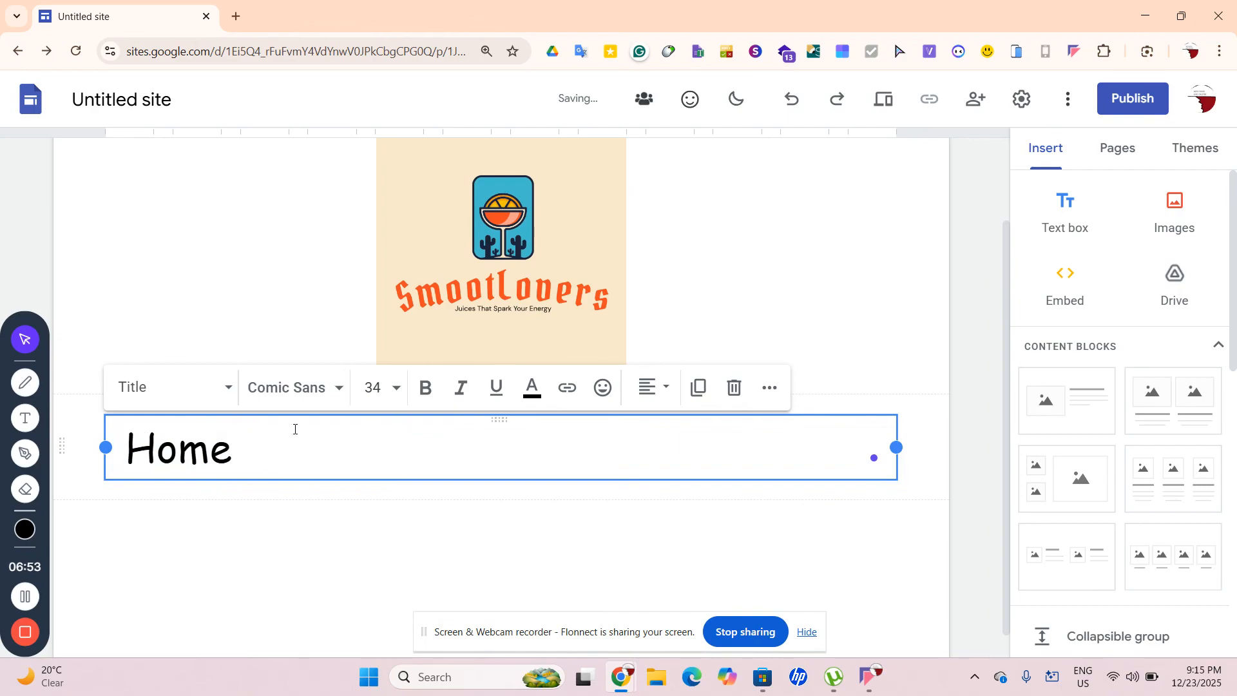
Extend the line to 'Home About Contact Blog Shop' and centre-align it
type("About Con")
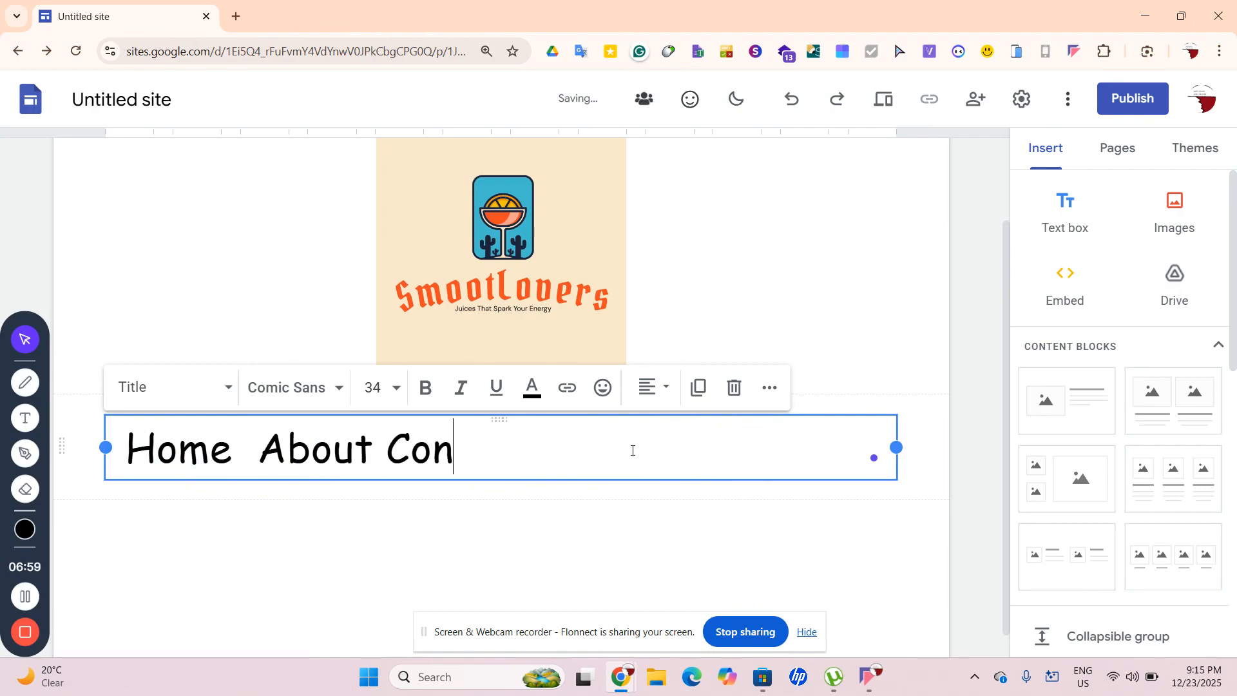
type("tact ")
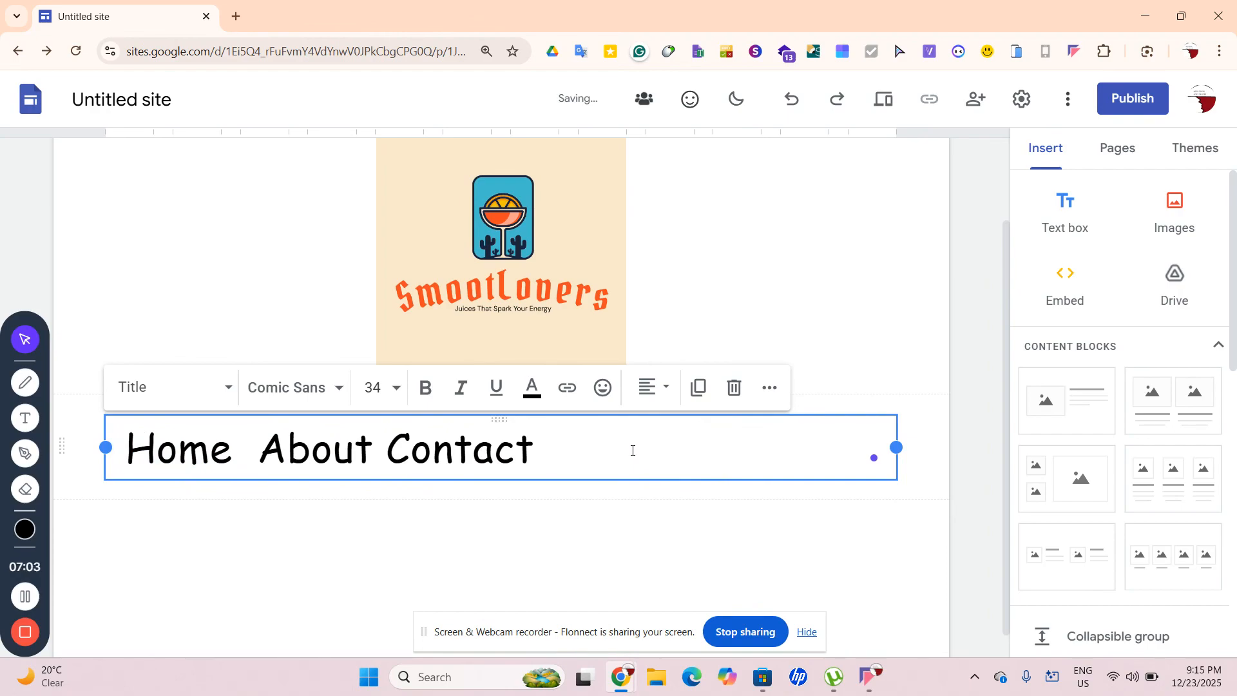
type("Blog")
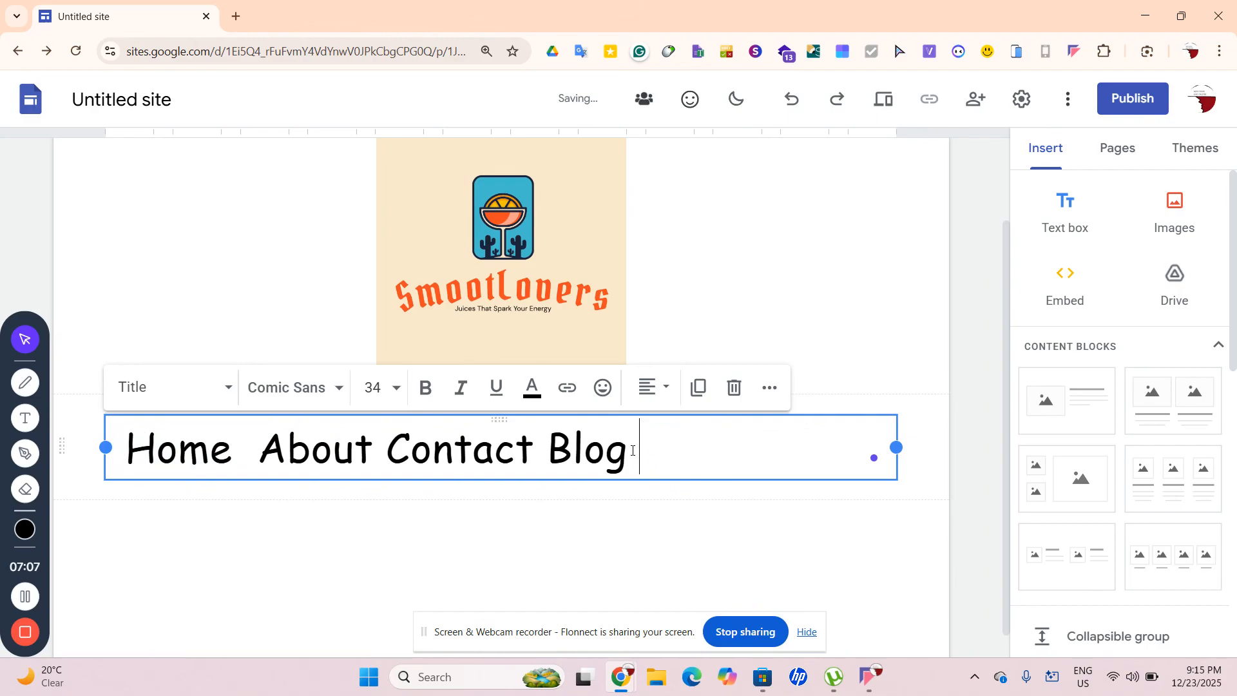
type(" S")
type("Our Loca")
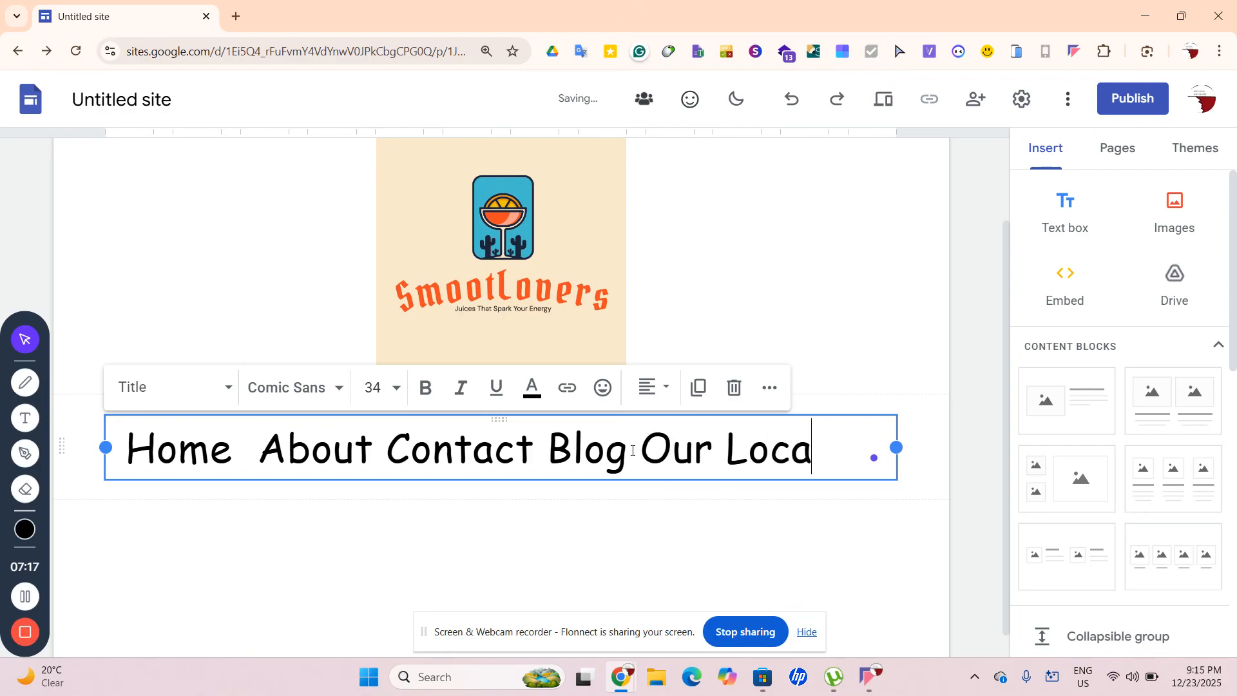
type("tiom")
key("BackSpace")
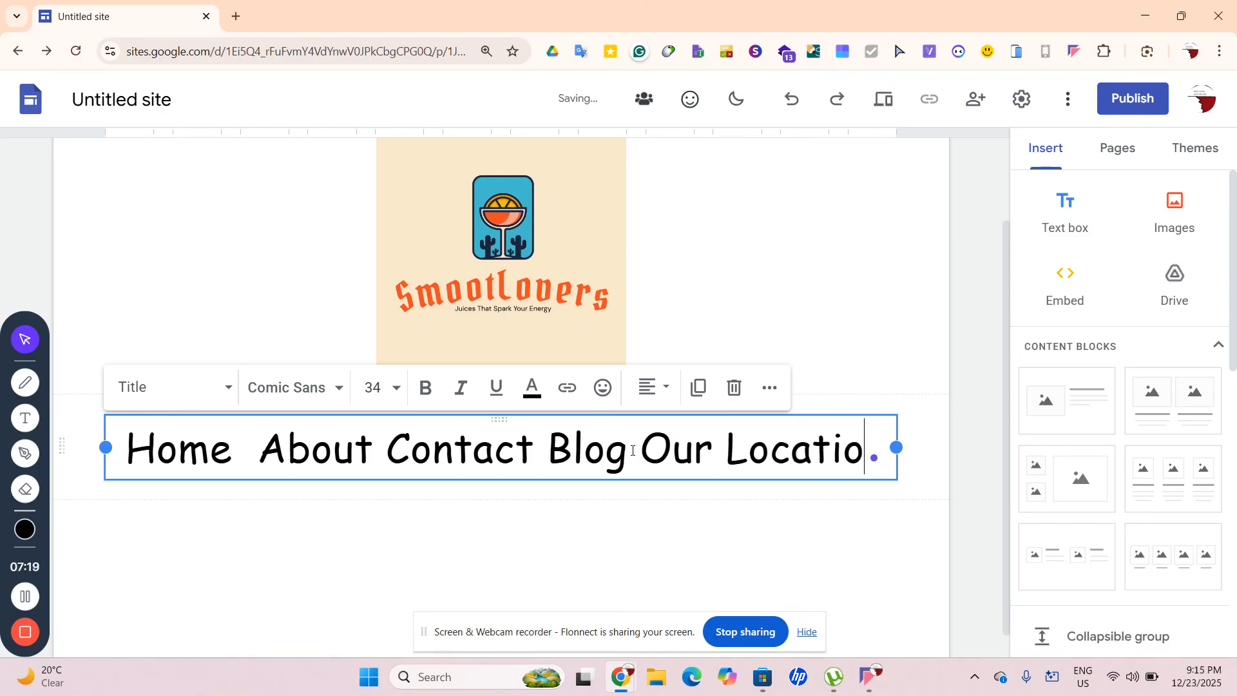
key("BackSpace")
key("BackSpace")
key("BackSpace")
key("BackSpace")
key("BackSpace")
key("BackSpace")
key("BackSpace")
key("BackSpace")
key("BackSpace")
key("BackSpace")
key("BackSpace")
key("BackSpace")
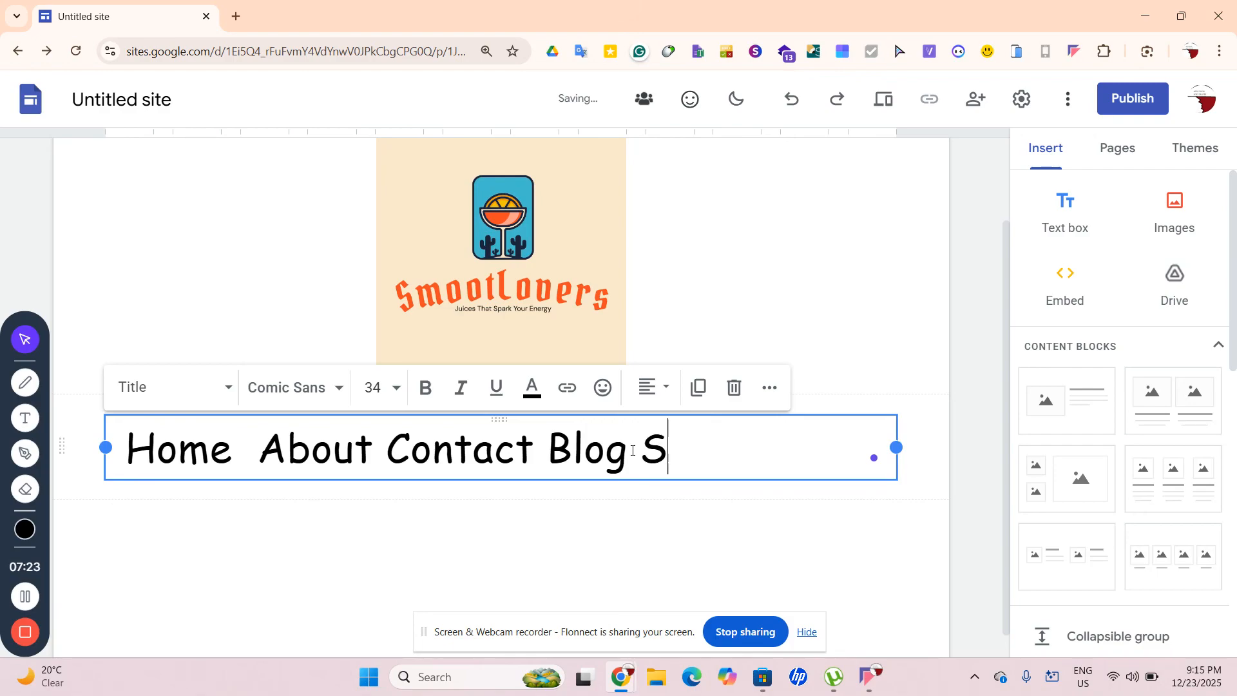
type("og Shop")
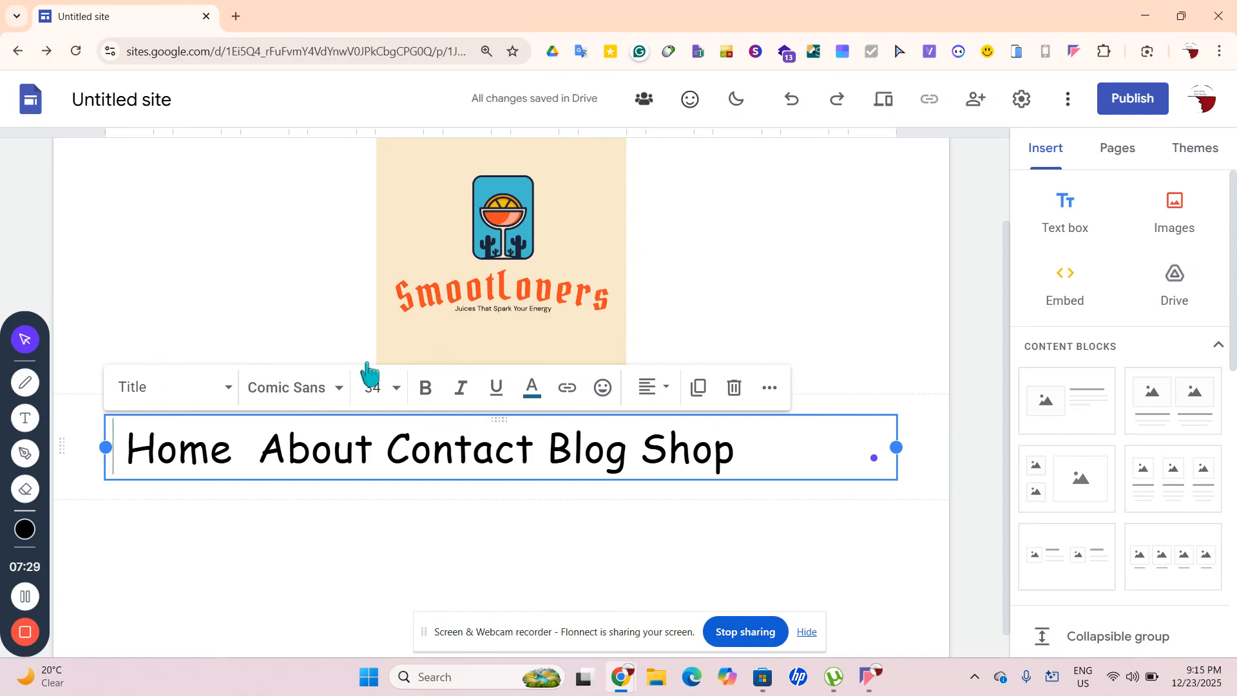
left_click(648, 389)
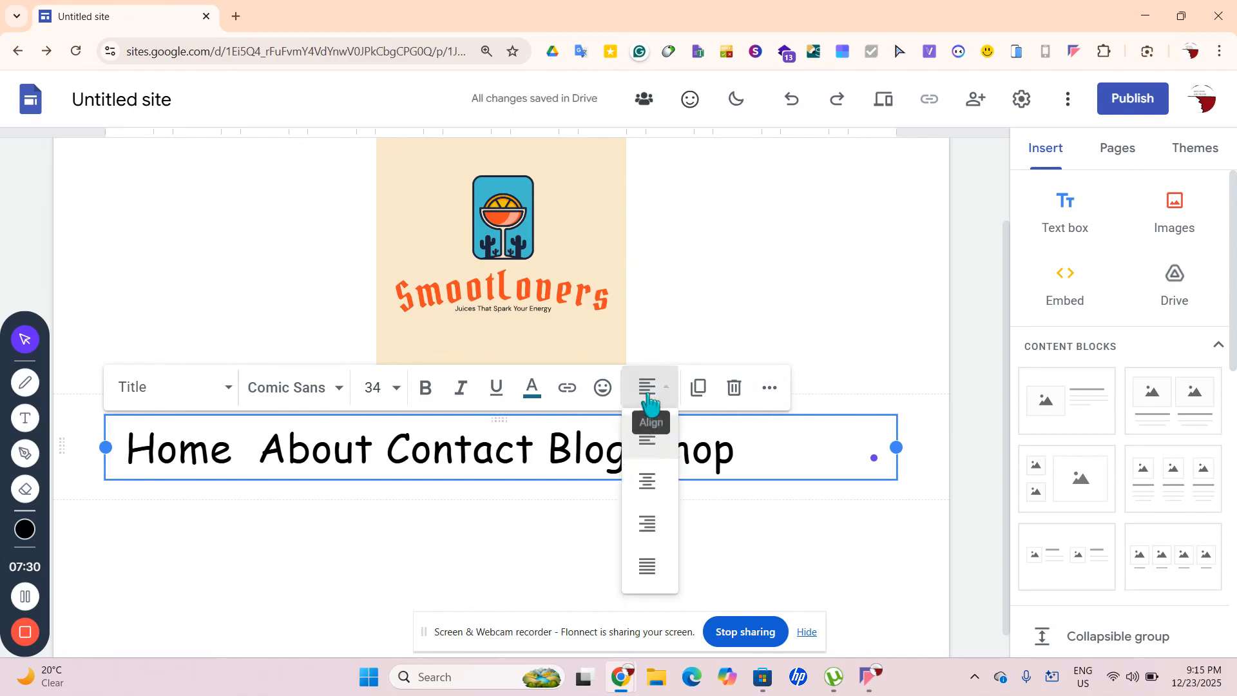
left_click(665, 480)
left_click(685, 525)
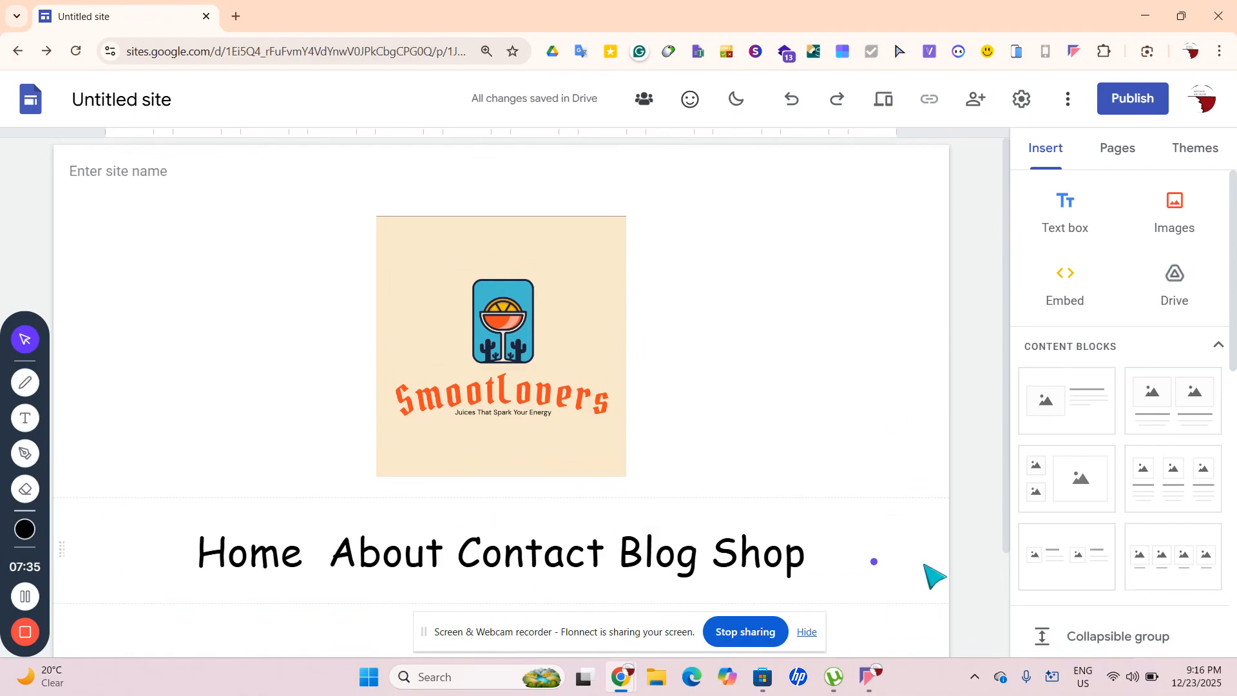
Create a new page named 'About' from the Pages panel
left_click(1140, 155)
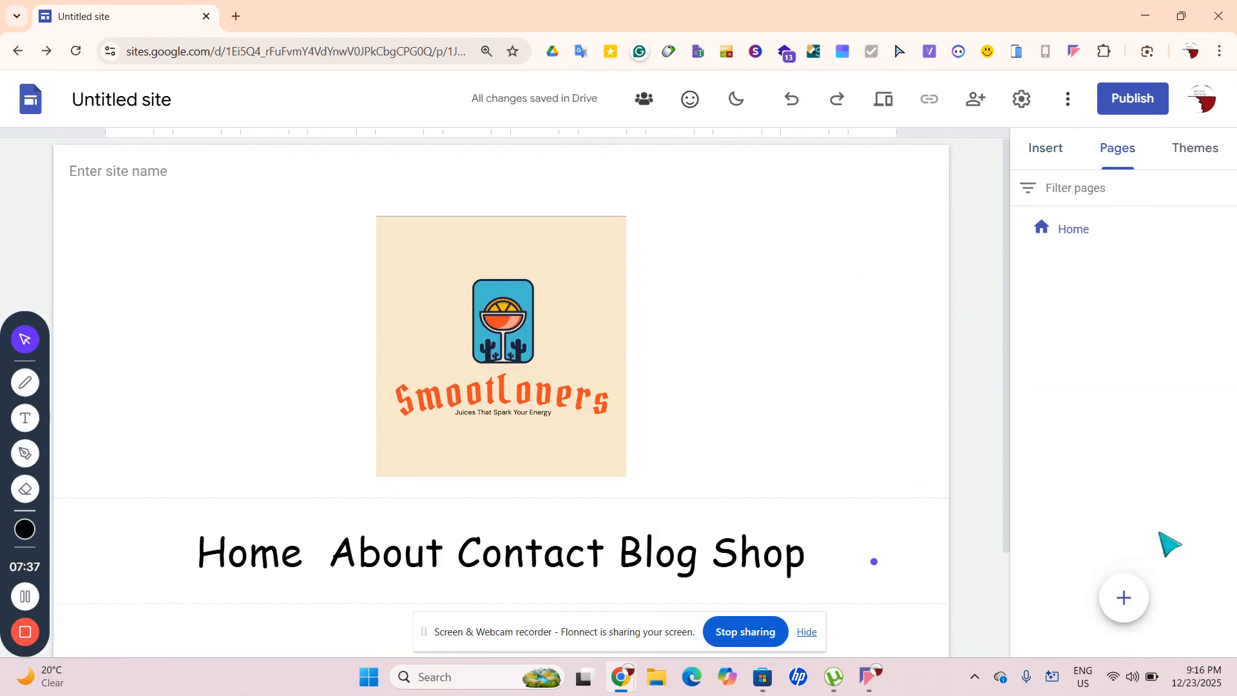
mouse_move(1130, 598)
left_click(1125, 599)
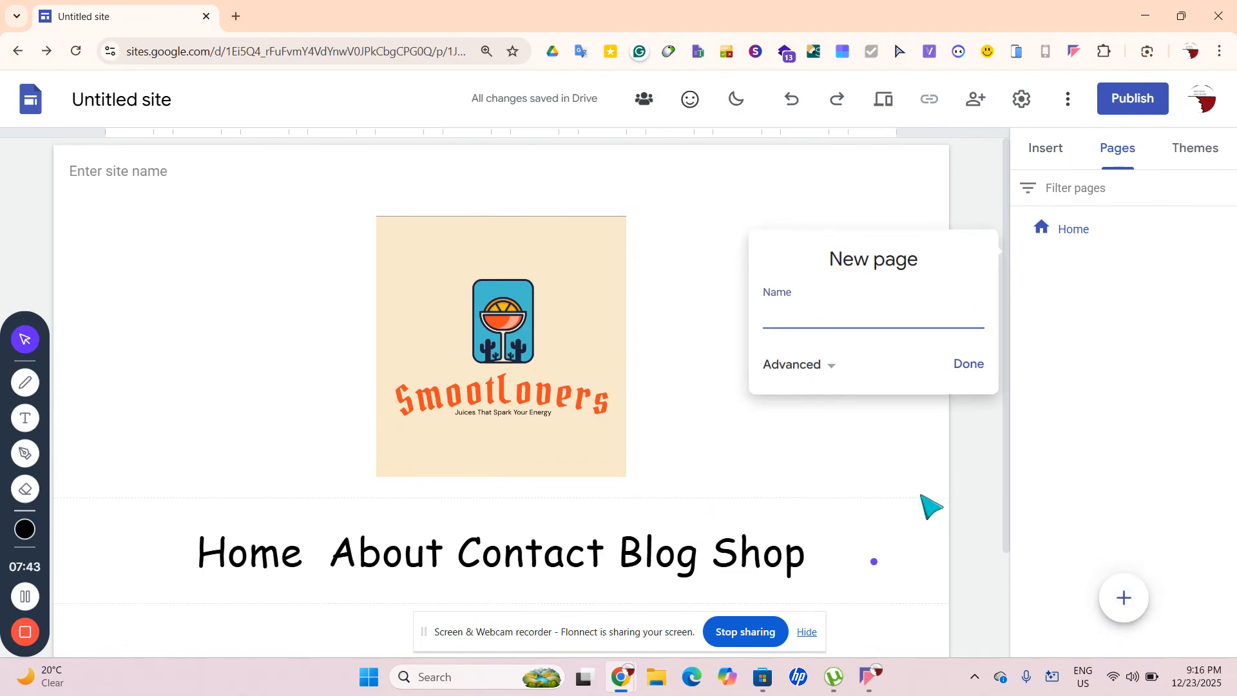
triple_click(823, 327)
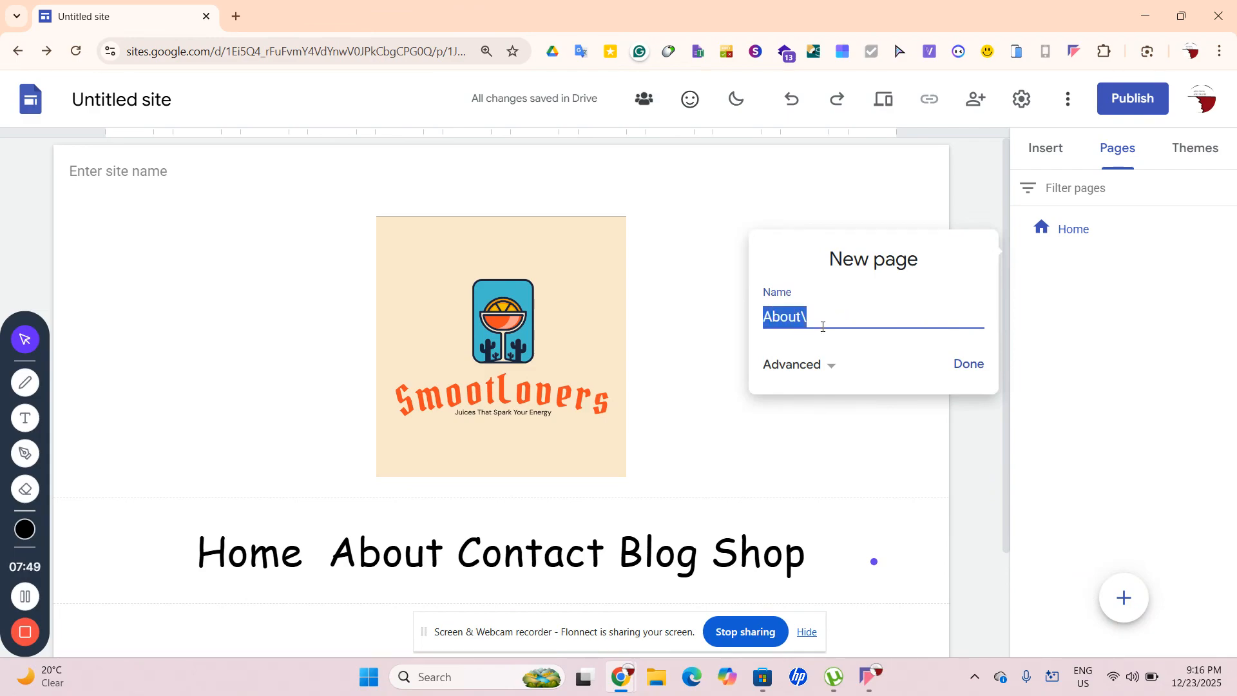
key("BackSpace")
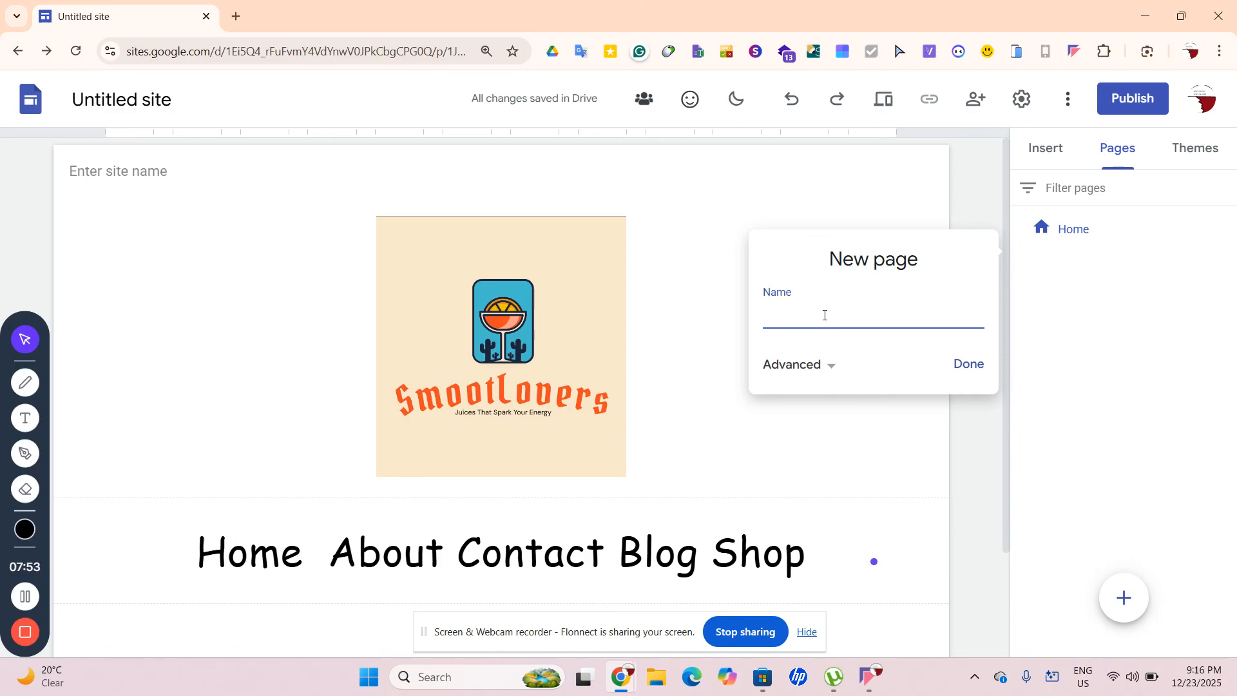
key("ctrl+z")
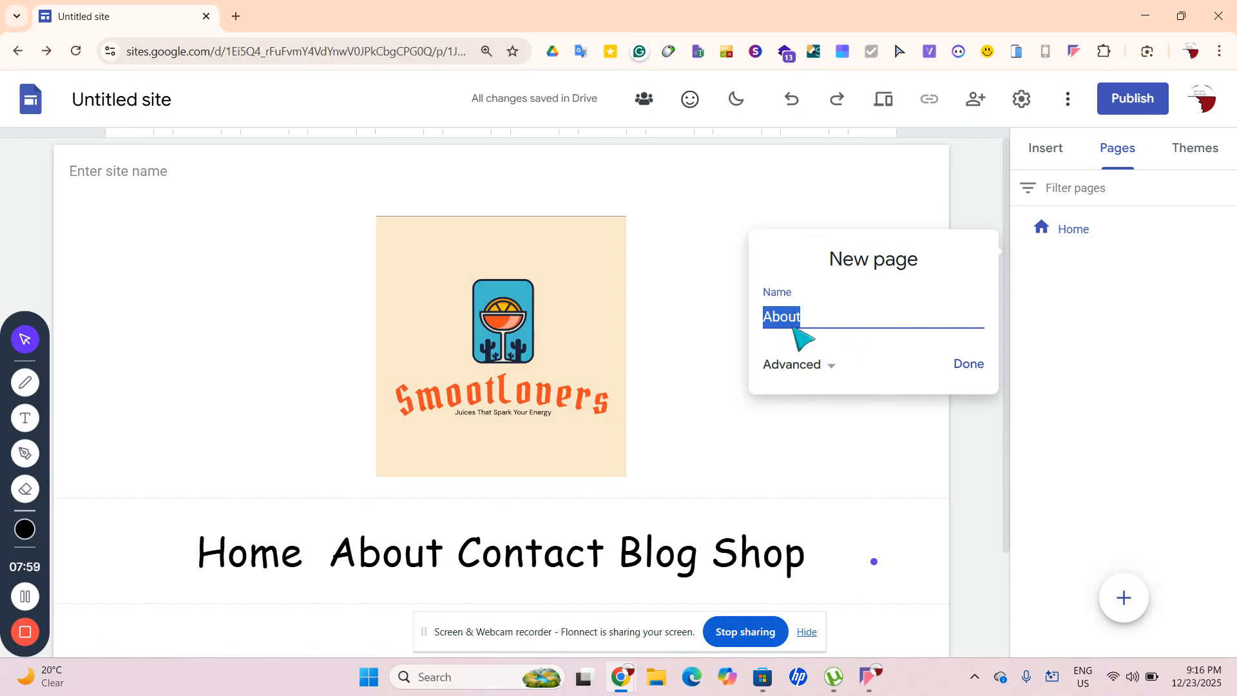
left_click(967, 365)
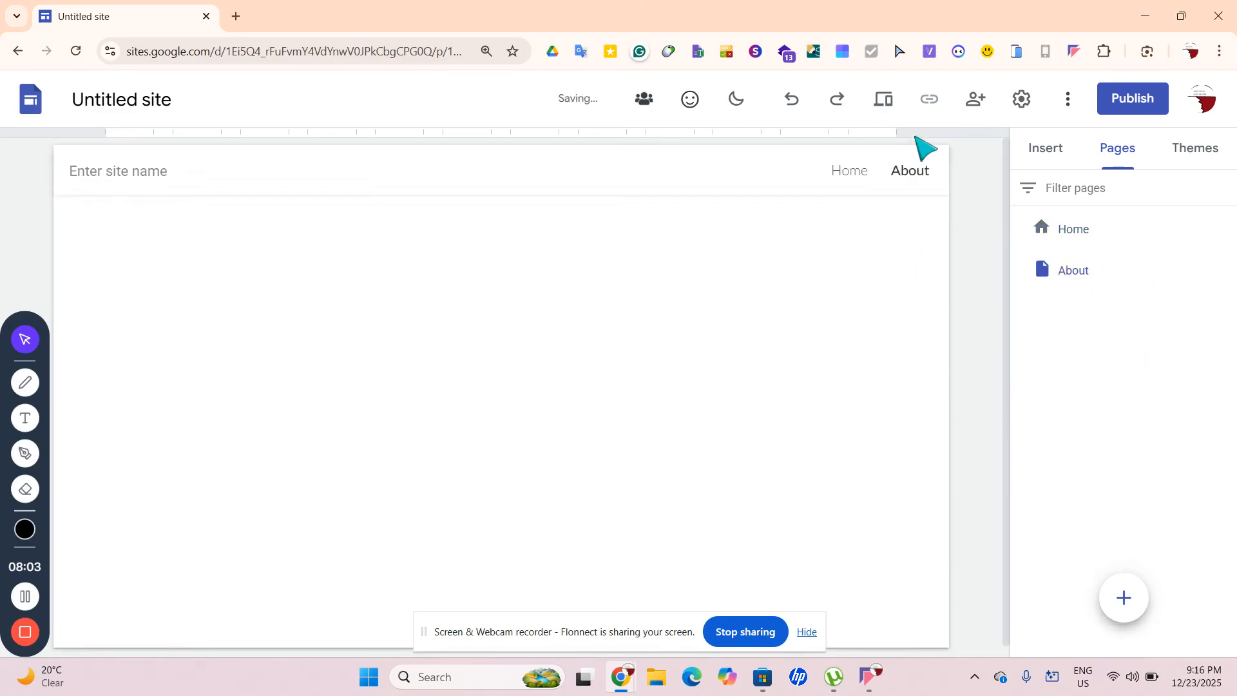
Switch between the Home and About pages using the header navigation and Pages list
left_click(840, 173)
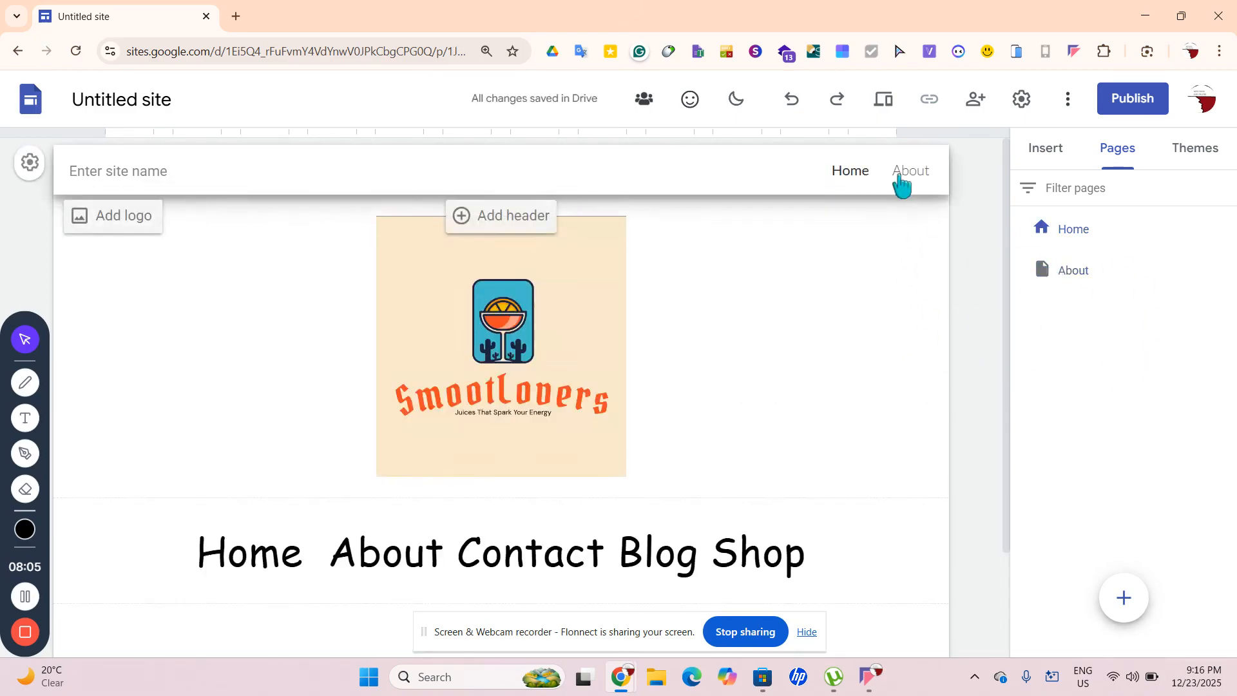
left_click(905, 176)
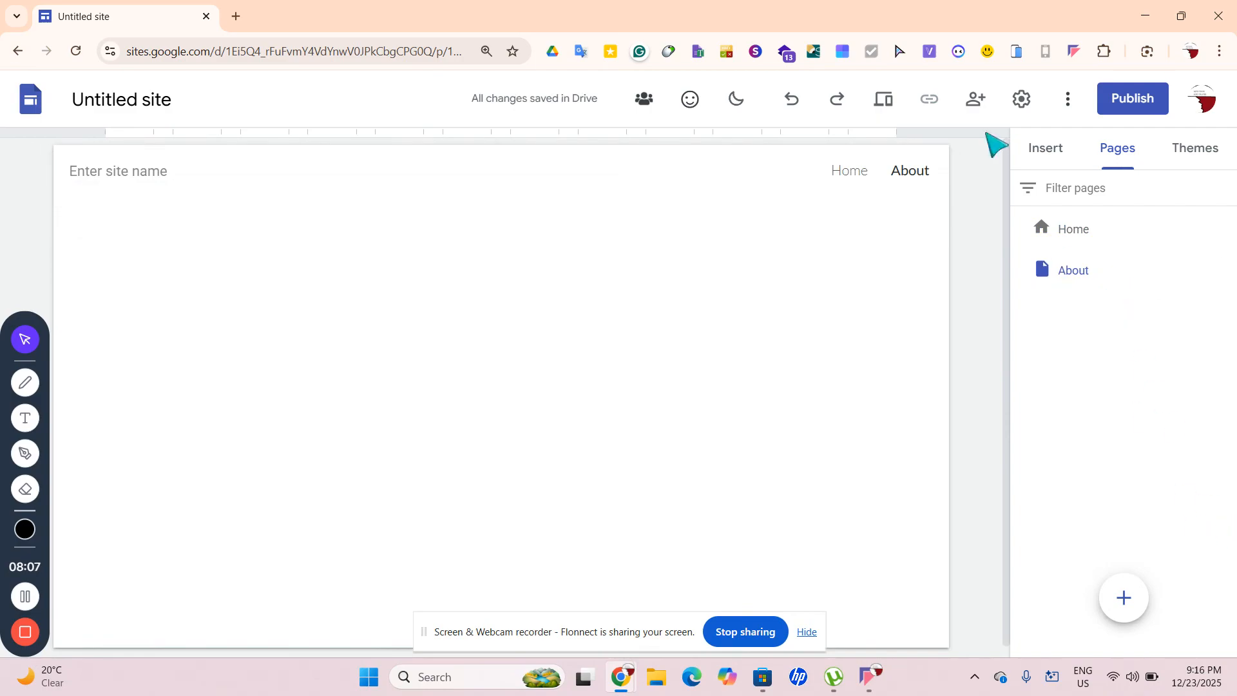
left_click(852, 178)
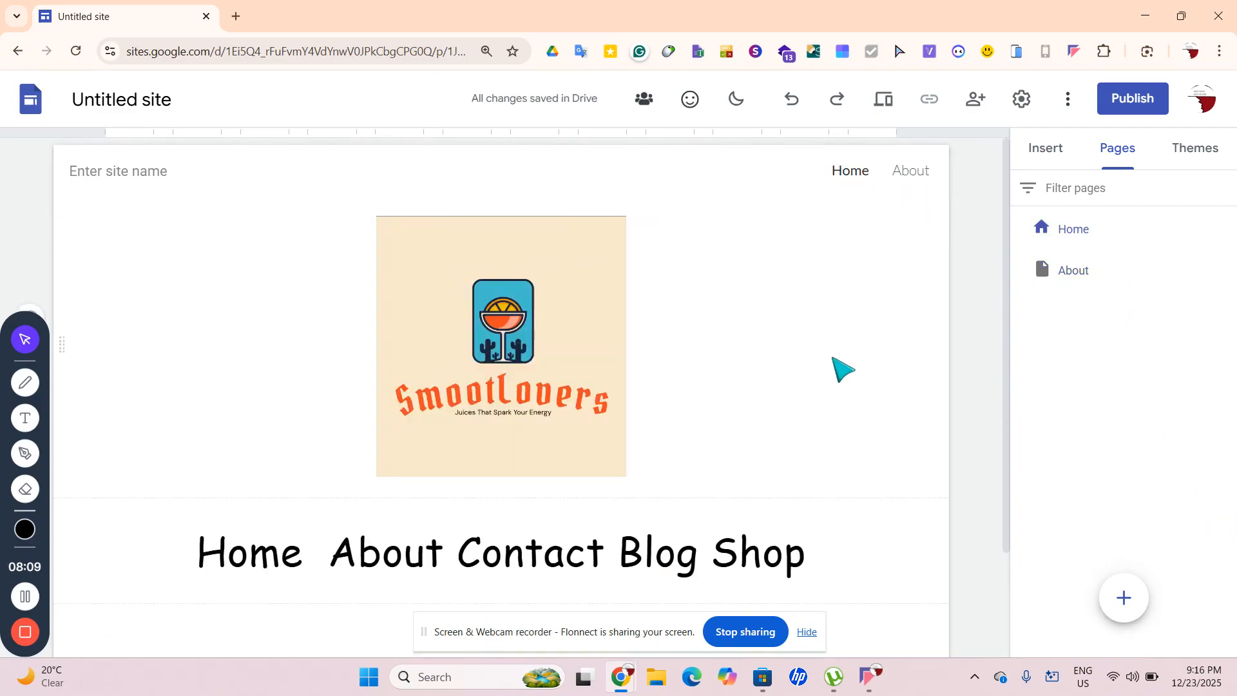
left_click(1119, 274)
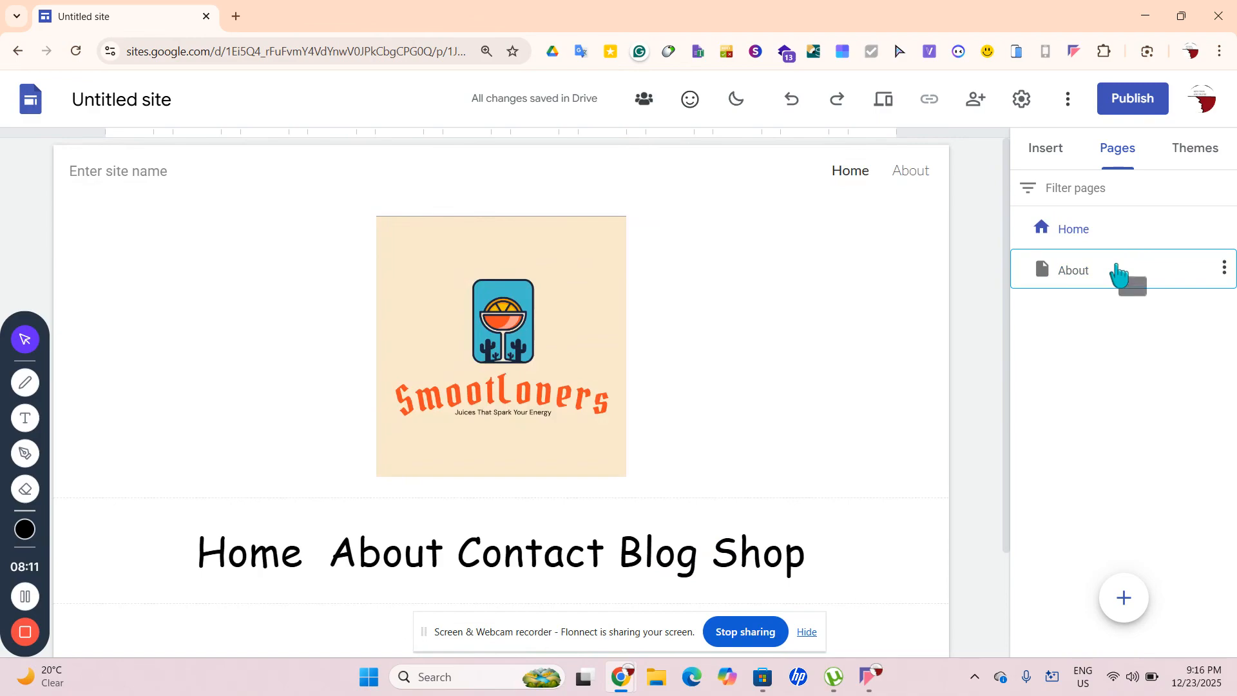
left_click(1094, 238)
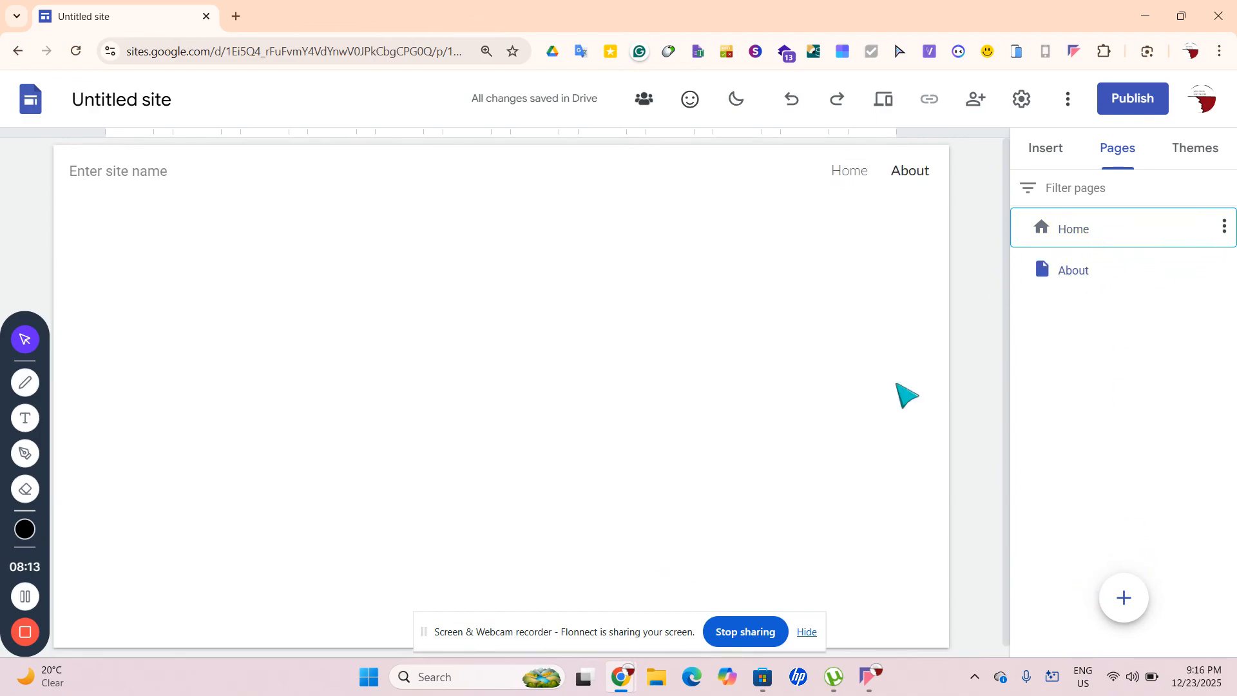
scroll(907, 395, "down", 1)
scroll(831, 395, "down", 1)
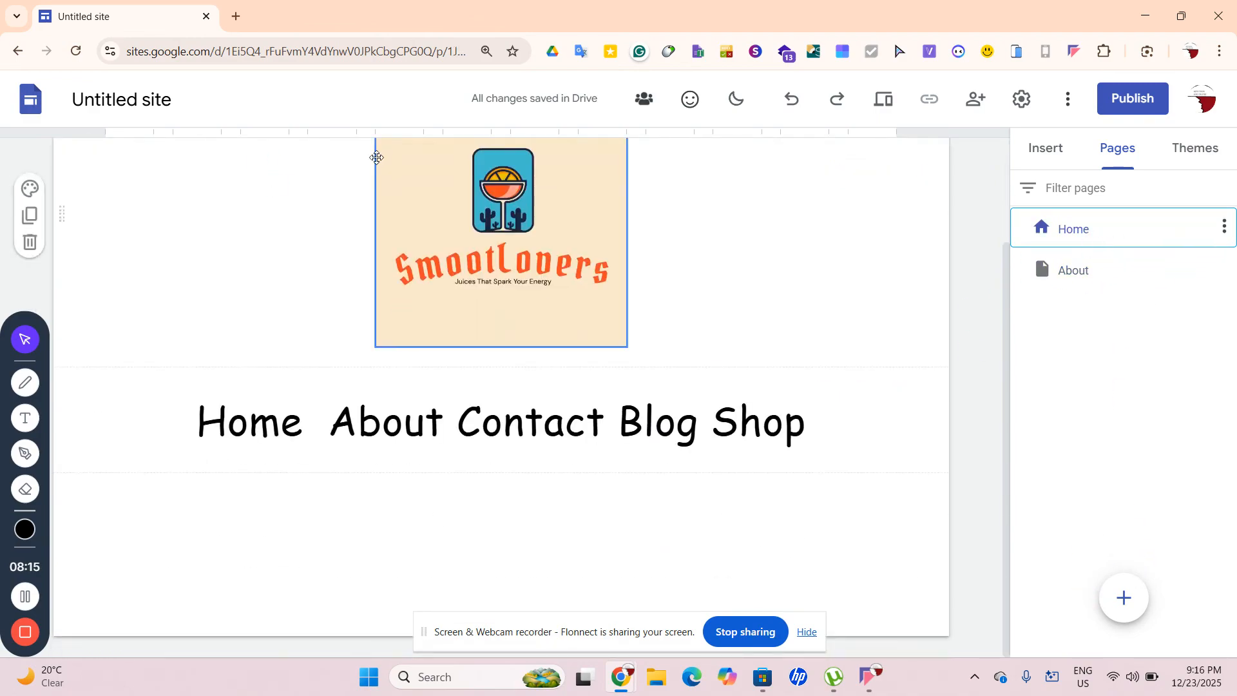
scroll(531, 166, "up", 2)
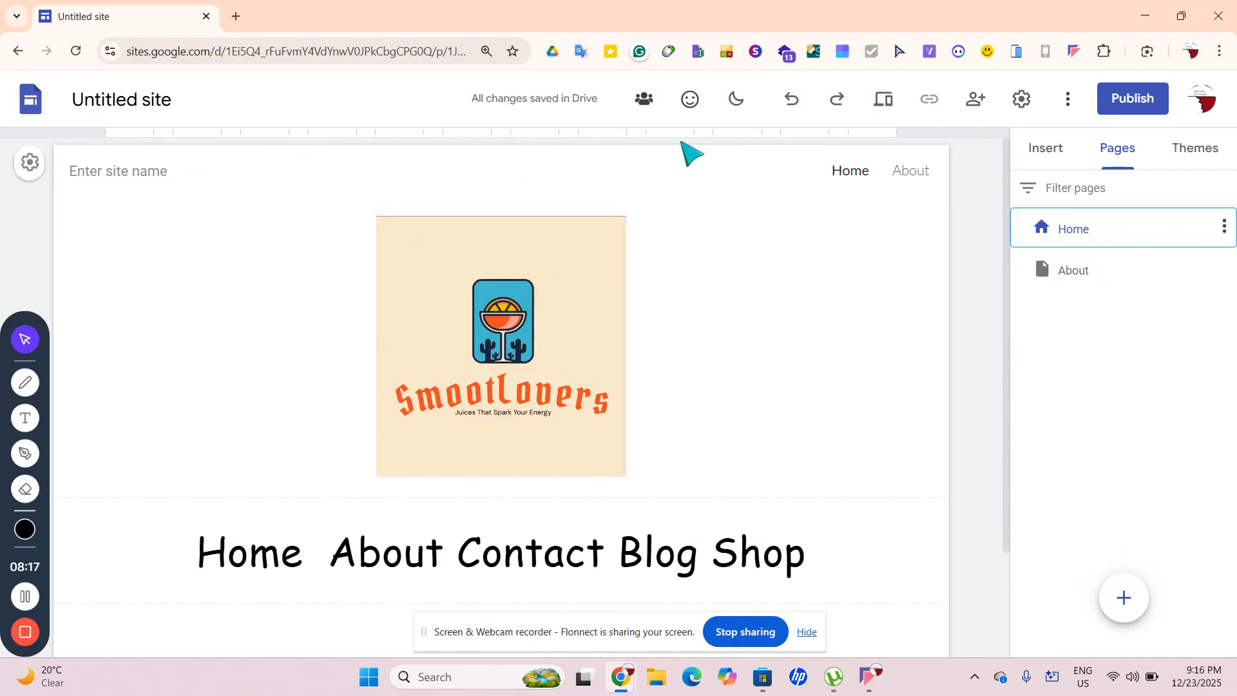
Dismiss the extension popup, preview About again, and return to Home's navigation line
left_click(615, 58)
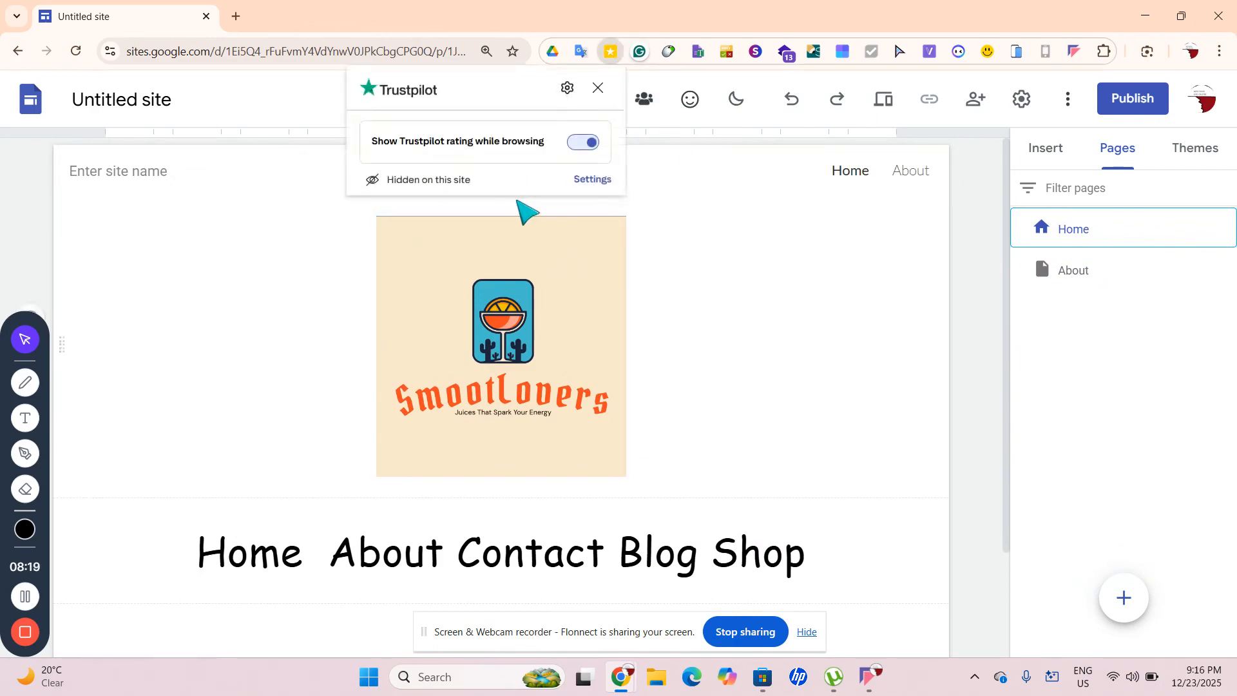
left_click(345, 172)
scroll(757, 221, "down", 2)
scroll(758, 221, "up", 2)
scroll(757, 219, "down", 2)
scroll(799, 205, "up", 2)
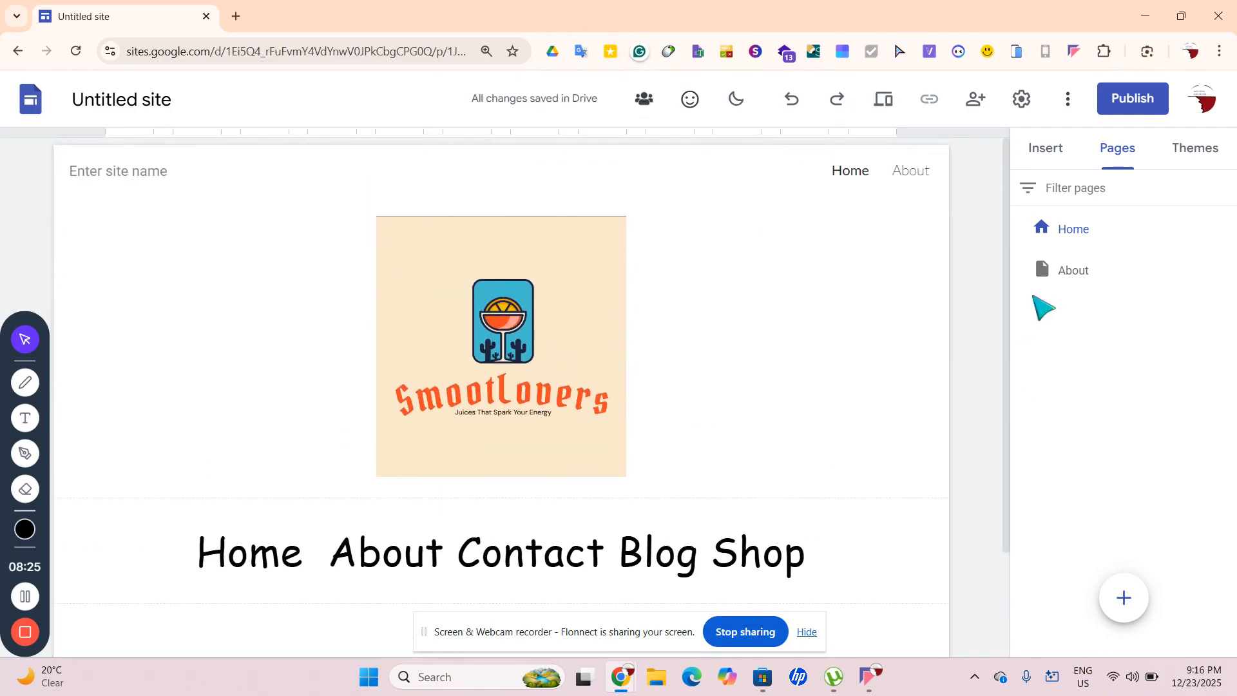
left_click(912, 171)
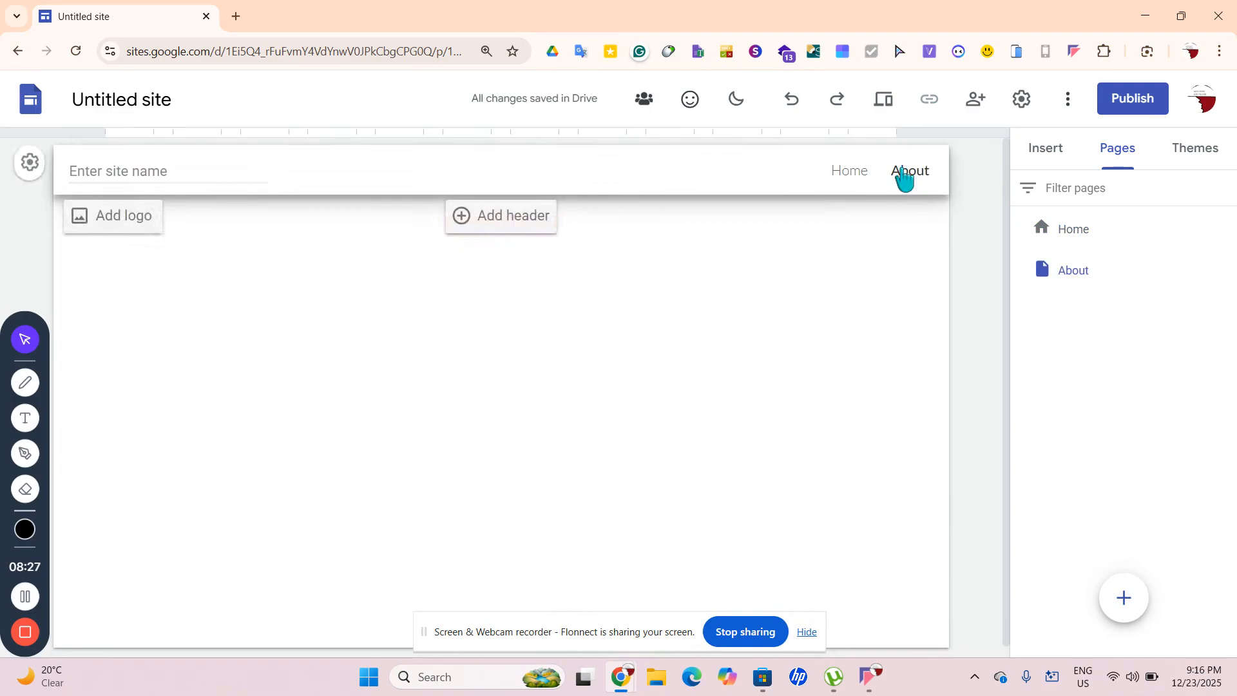
left_click(849, 168)
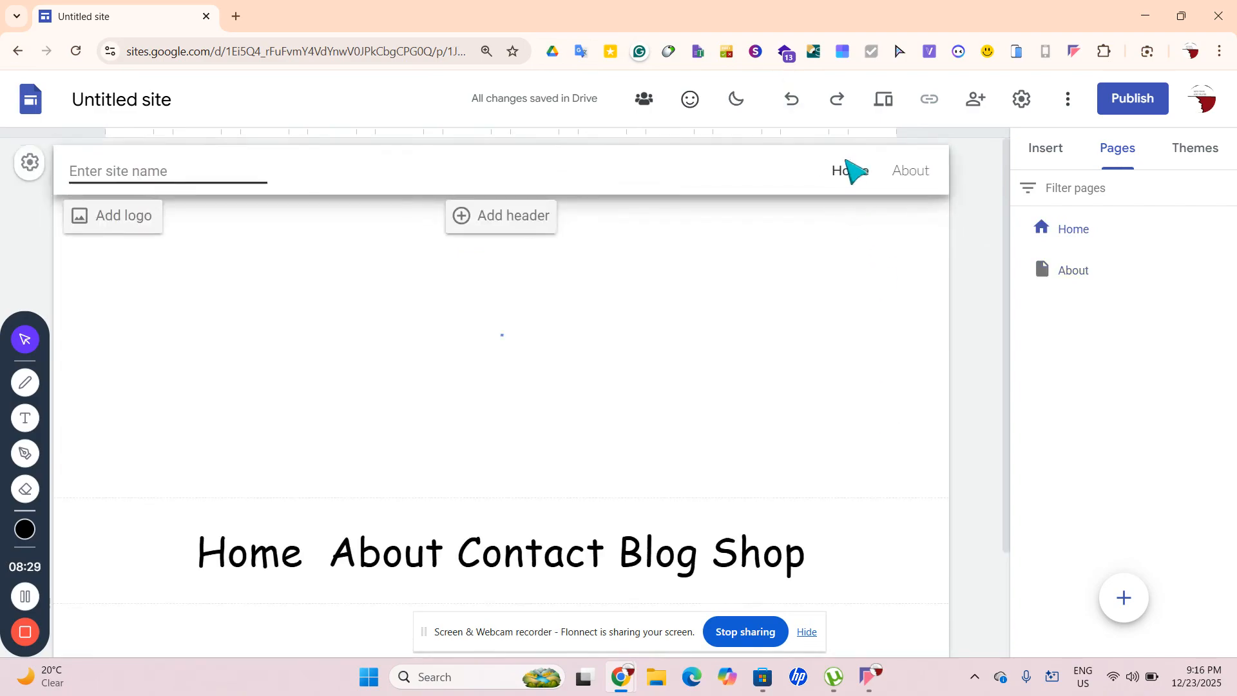
scroll(657, 381, "down", 2)
left_click(934, 476)
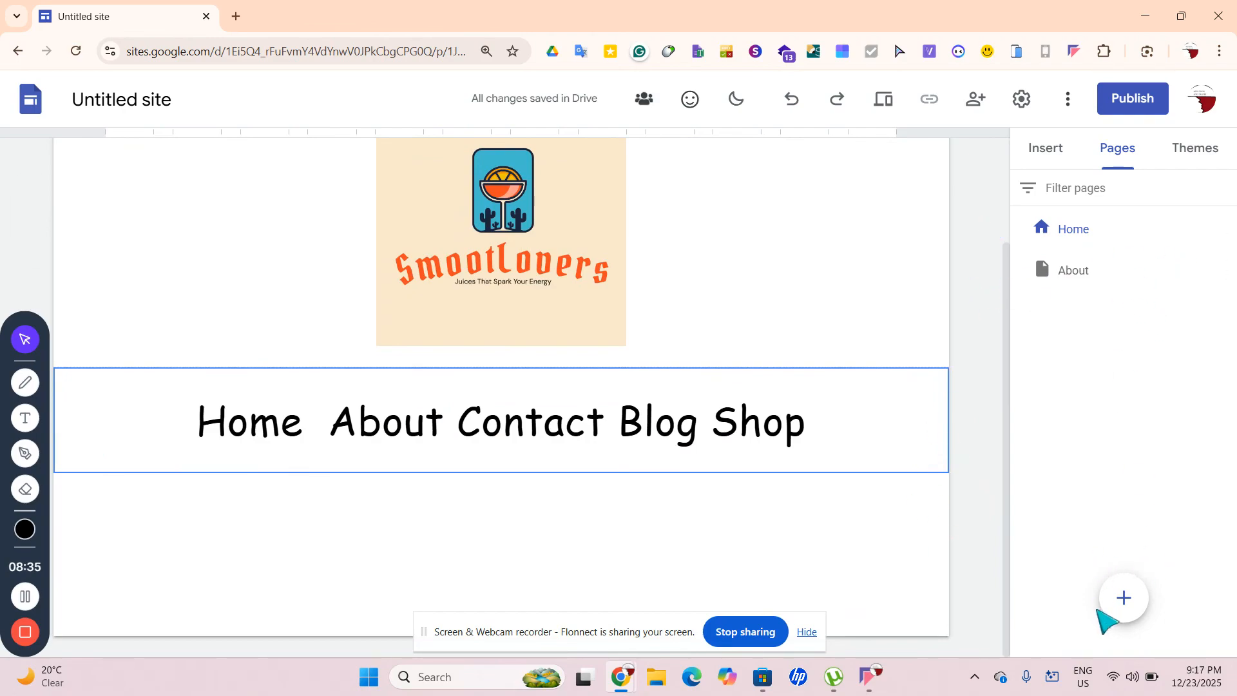
mouse_move(1120, 601)
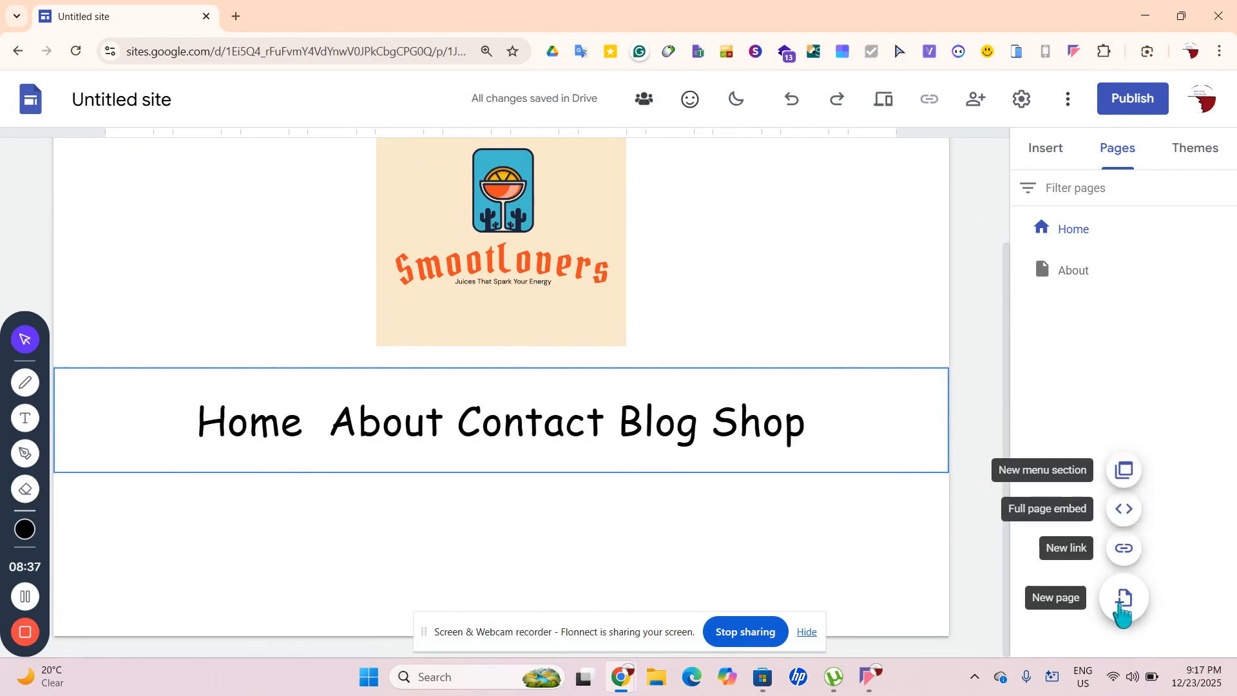
Create a 'Contact' page and move it after About in the pages list
left_click(1121, 600)
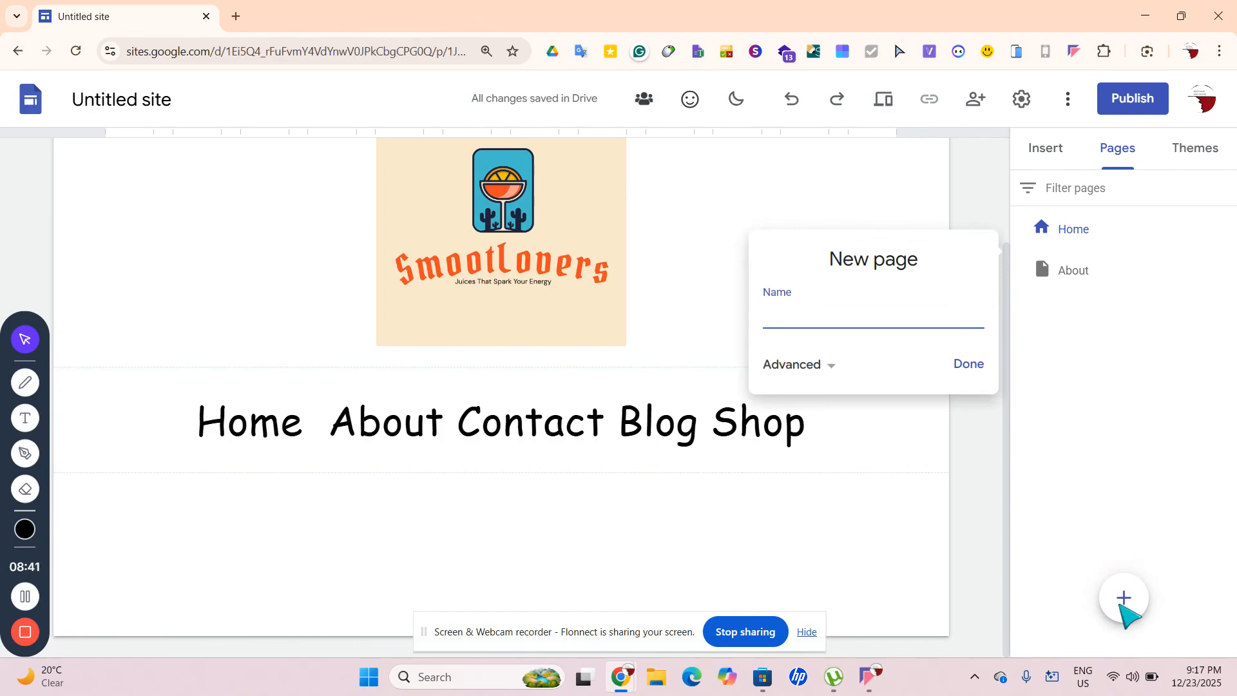
type("Contact")
left_click(968, 364)
left_click_drag(1070, 272, 1089, 345)
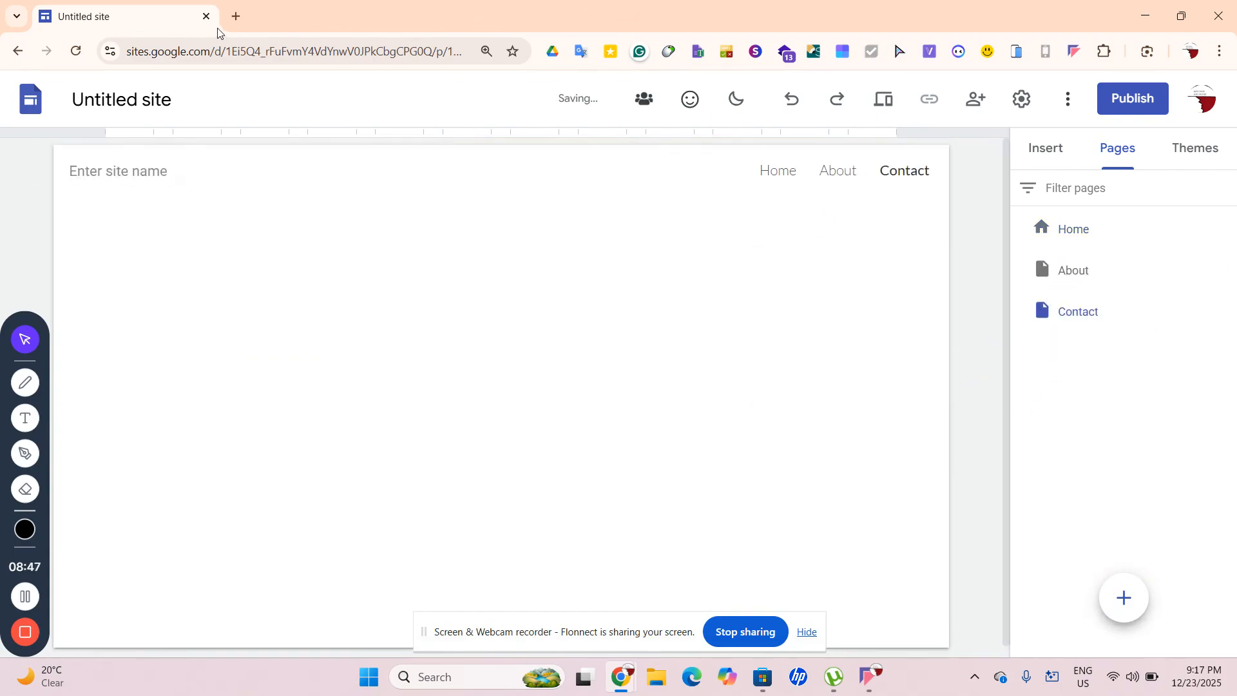
Open a new browser tab and begin entering the advitechandtravel.com address
left_click(237, 17)
type("Ad")
key("BackSpace")
type(";")
key("BackSpace")
Load advitechandtravel.com in the new tab
type("vi")
key("Return")
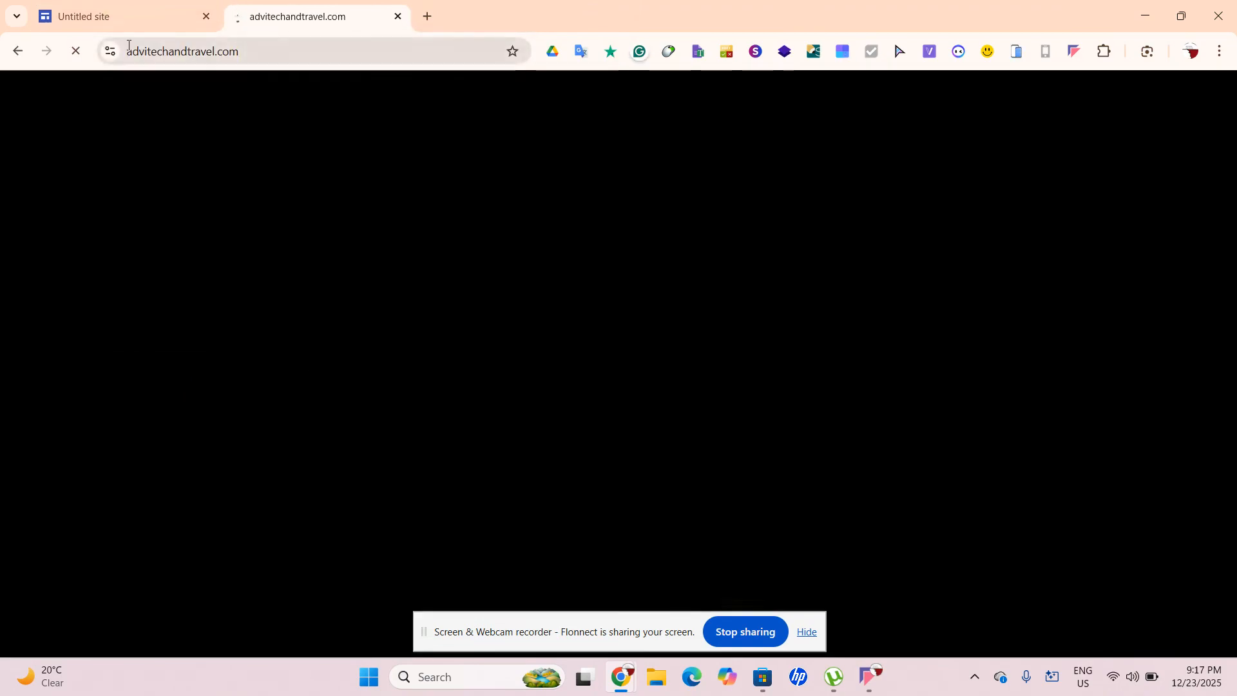
scroll(309, 175, "down", 4)
scroll(301, 165, "up", 4)
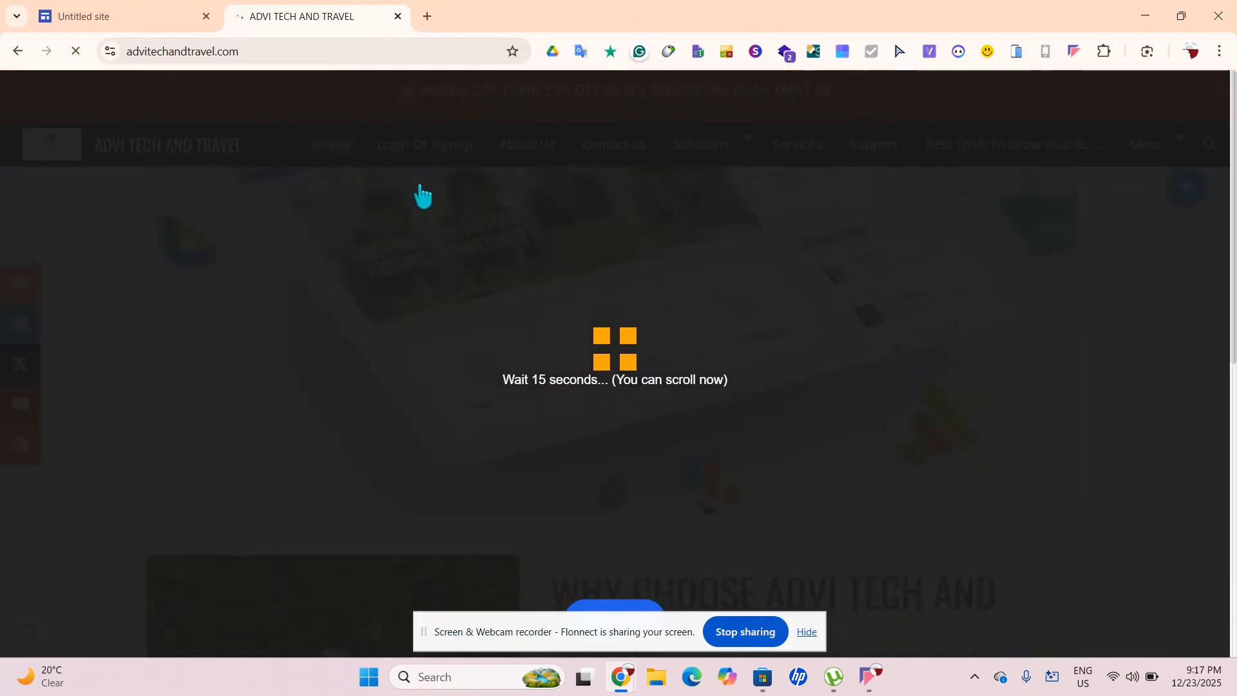
Open weloveapps.dev and scroll through its Home page
left_click(255, 43)
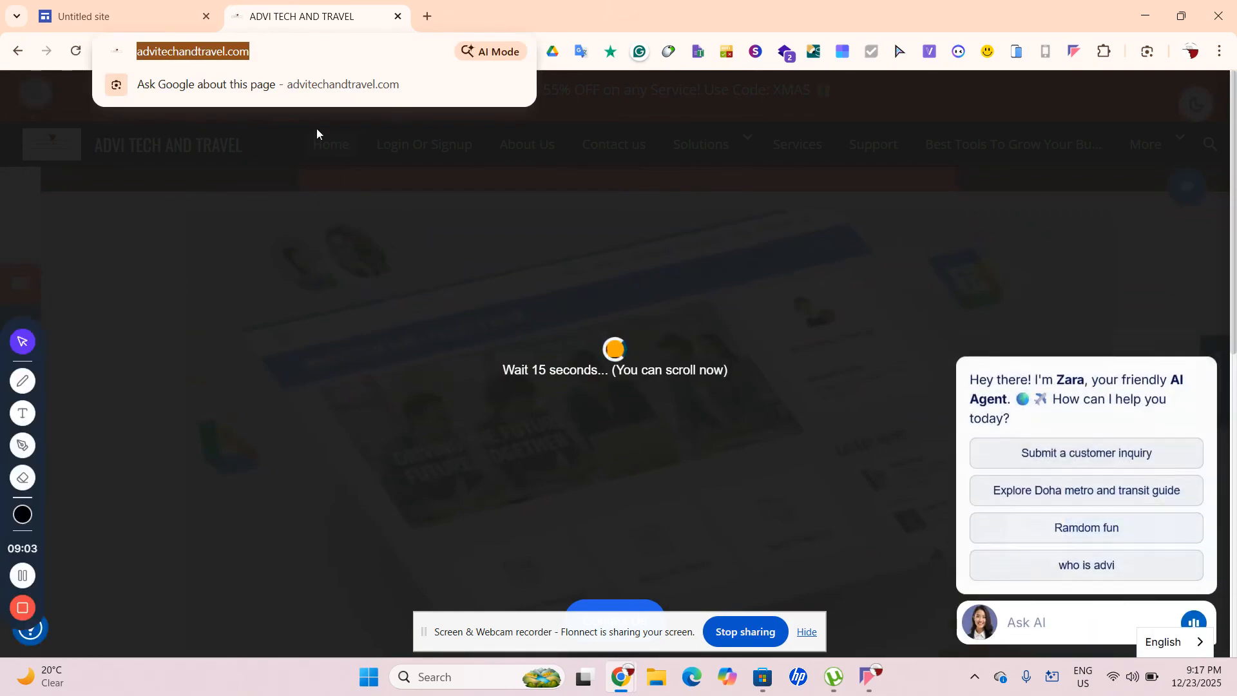
type("weloveapps.dev")
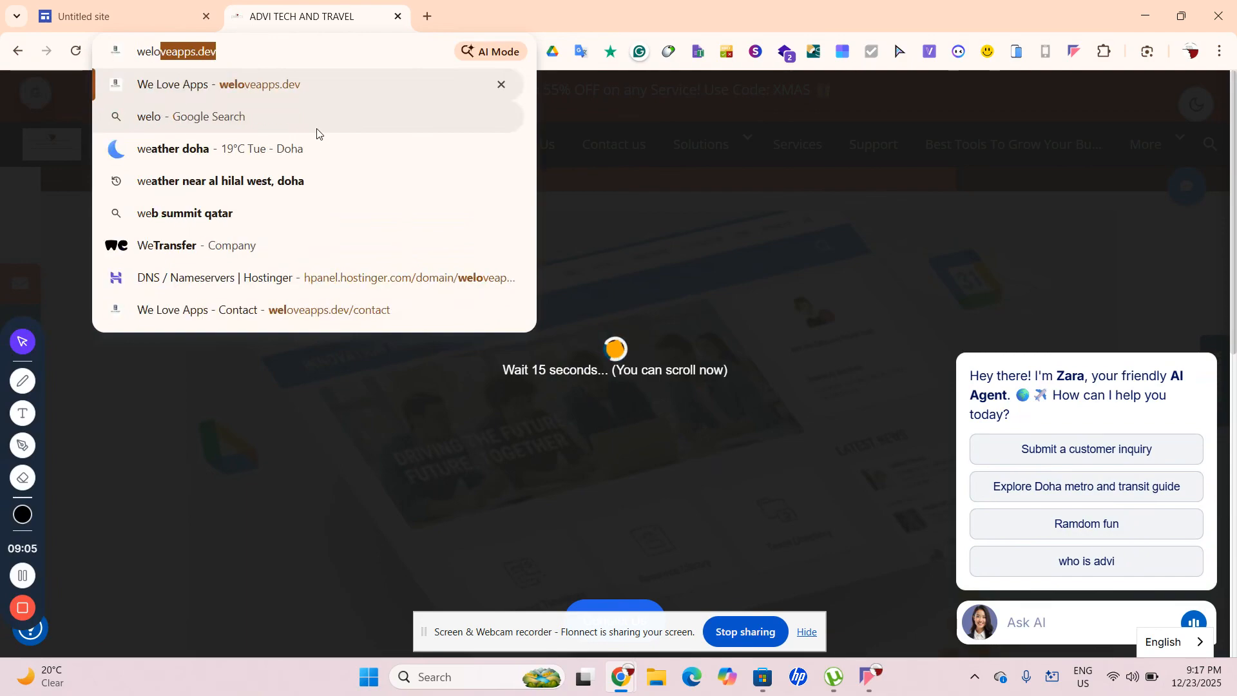
key("Return")
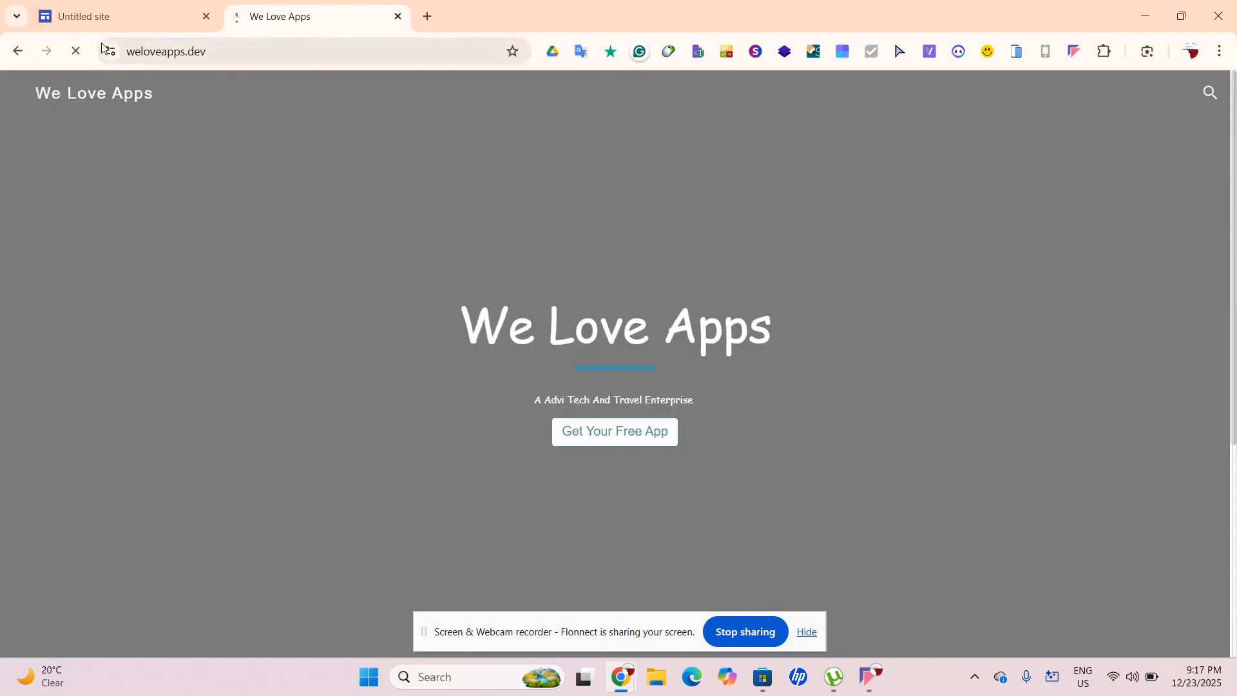
left_click(110, 52)
left_click(53, 305)
scroll(33, 327, "down", 7)
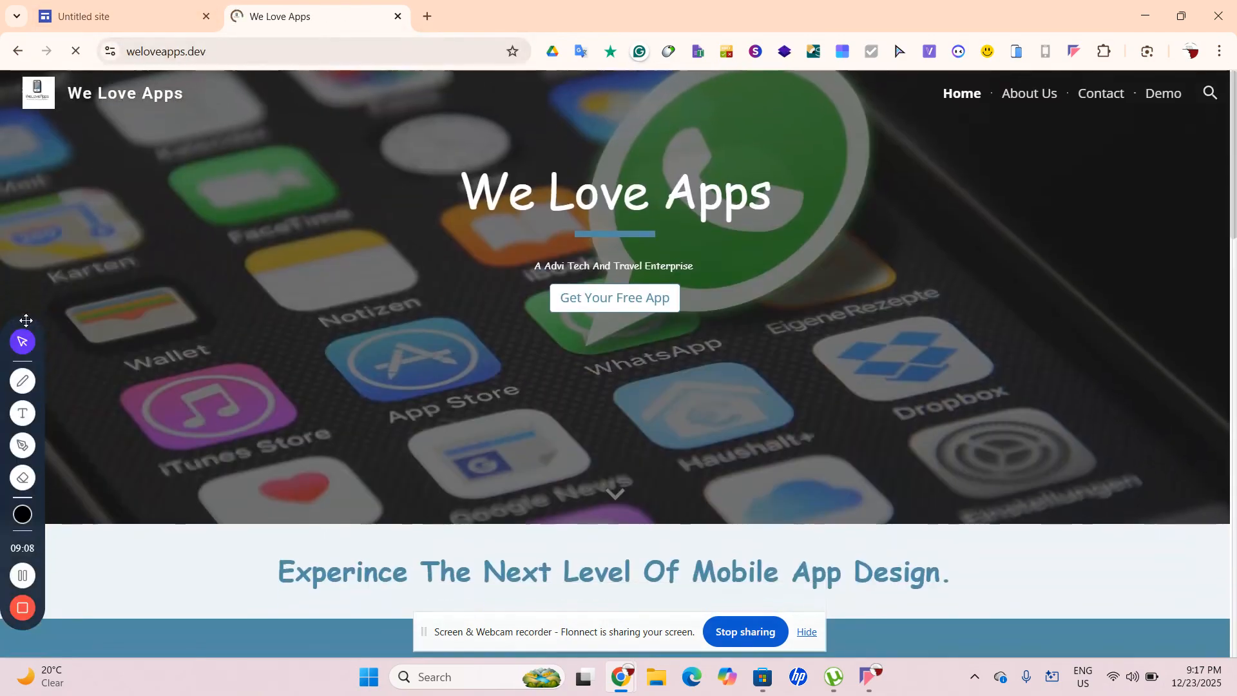
scroll(26, 321, "up", 7)
scroll(26, 320, "down", 20)
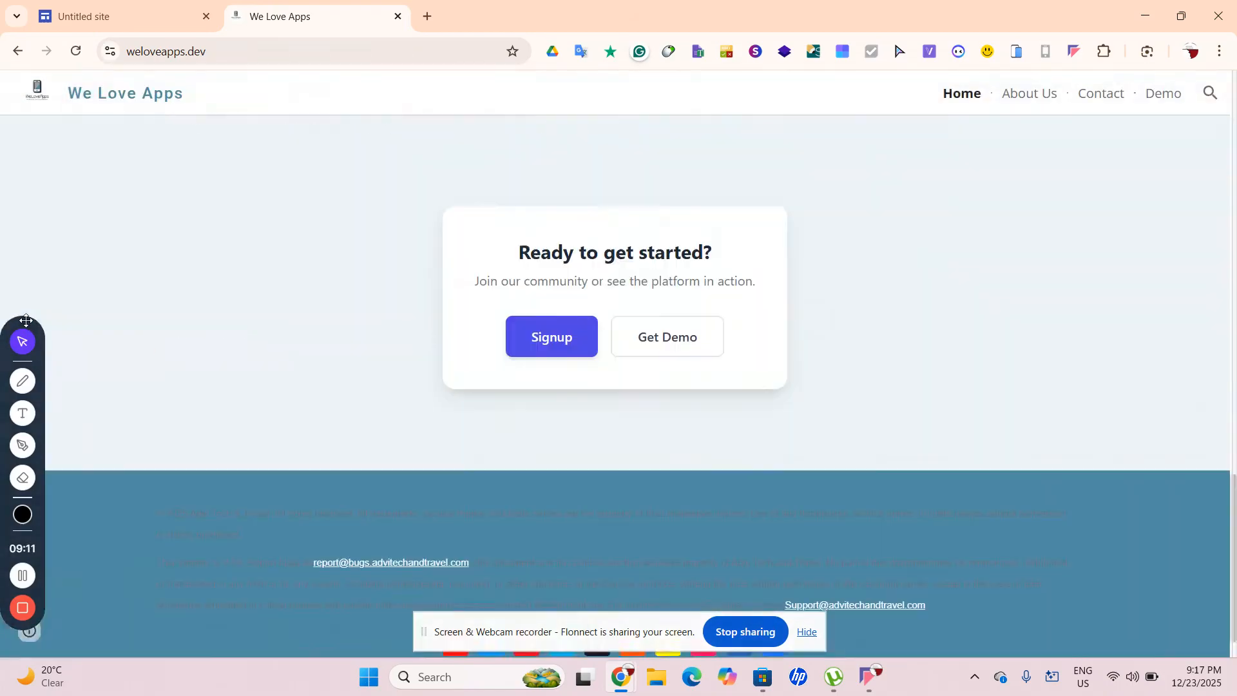
scroll(26, 320, "up", 5)
scroll(26, 320, "up", 15)
scroll(26, 320, "down", 17)
scroll(26, 320, "down", 4)
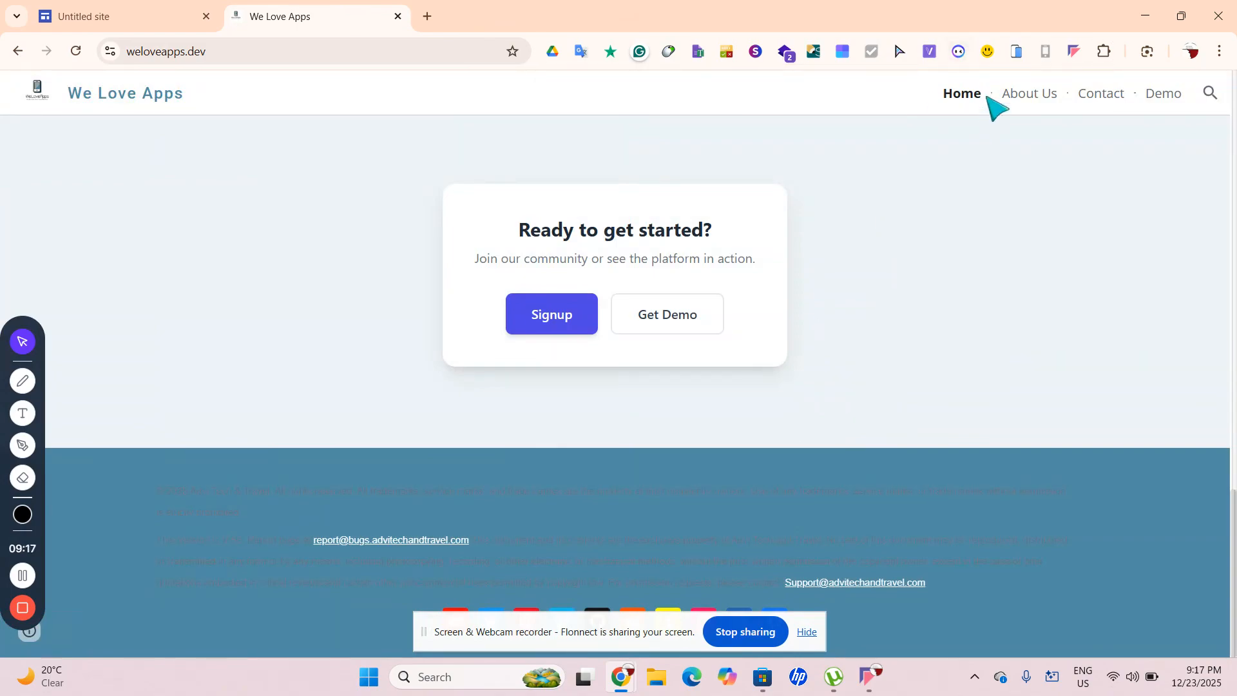
Browse the About Us, Contact and Demo pages, advance the Book A Demo form, then close the tab
left_click(1029, 96)
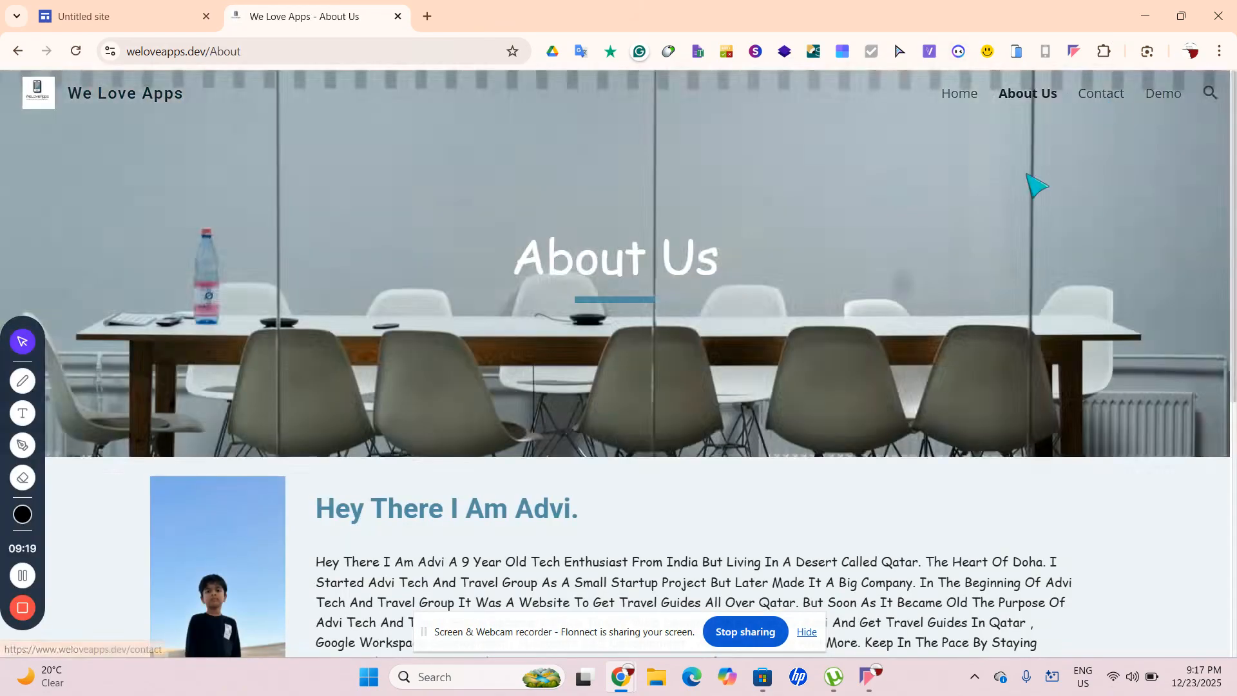
scroll(1036, 185, "down", 8)
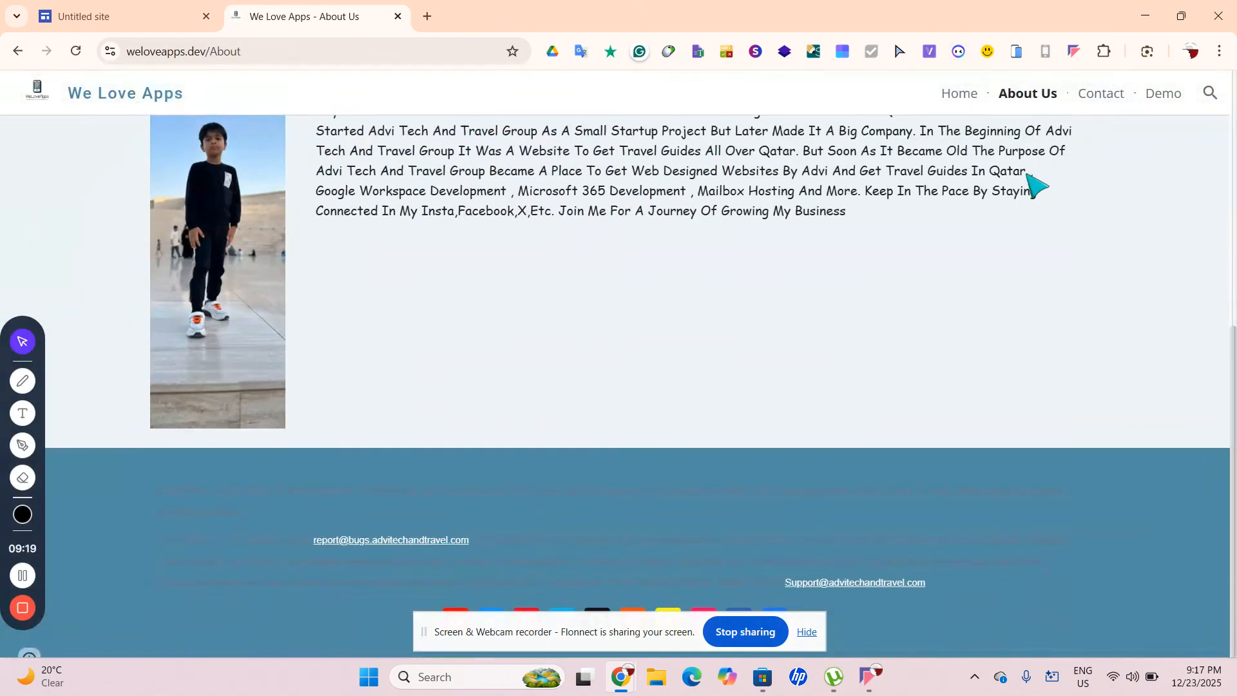
left_click(1103, 96)
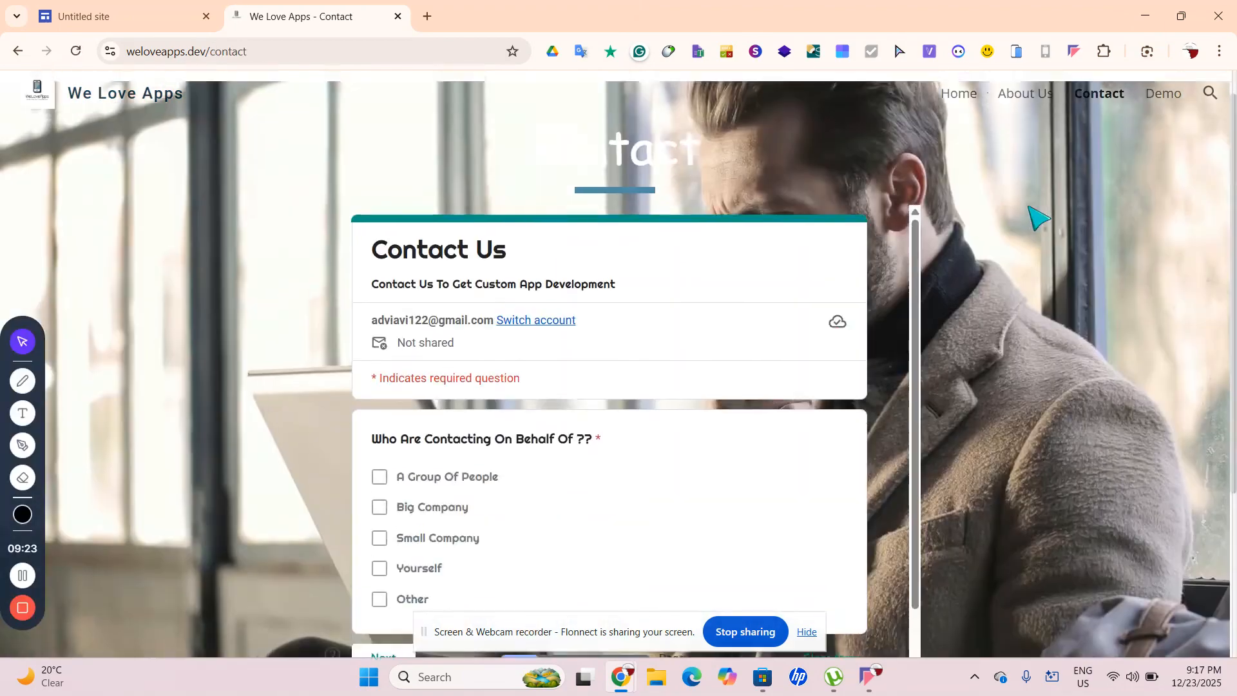
scroll(737, 392, "down", 5)
scroll(738, 391, "up", 5)
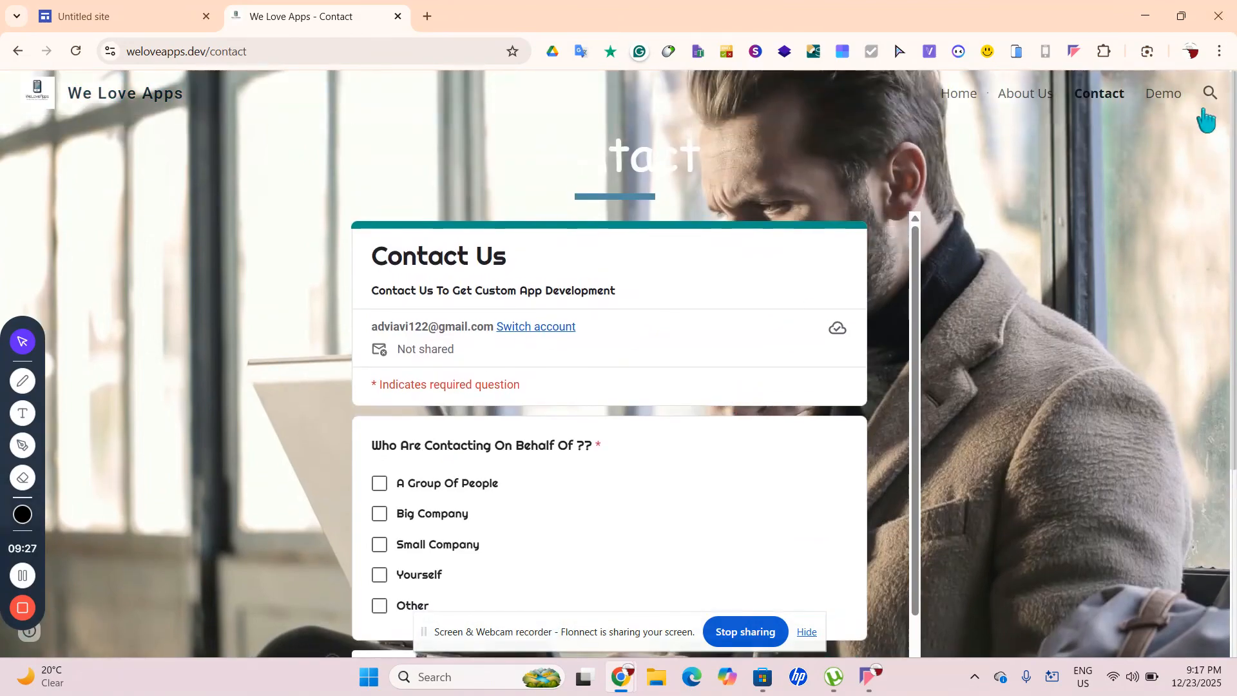
left_click(1164, 95)
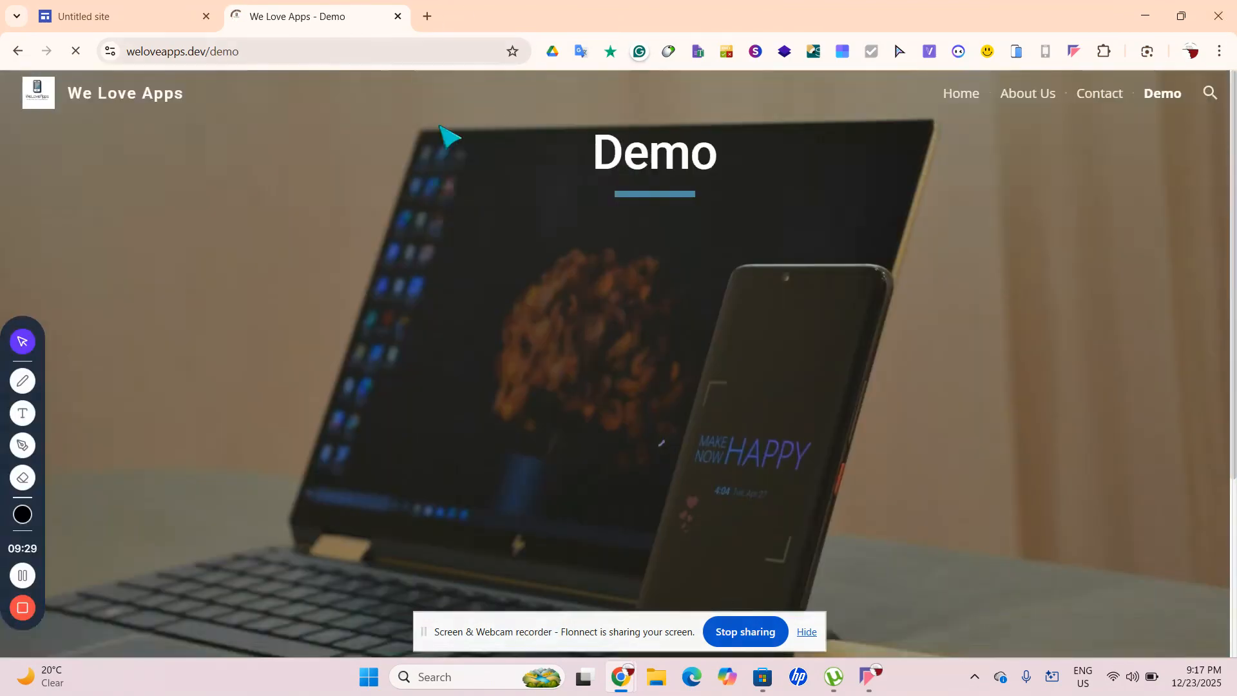
scroll(579, 270, "down", 3)
scroll(579, 270, "up", 3)
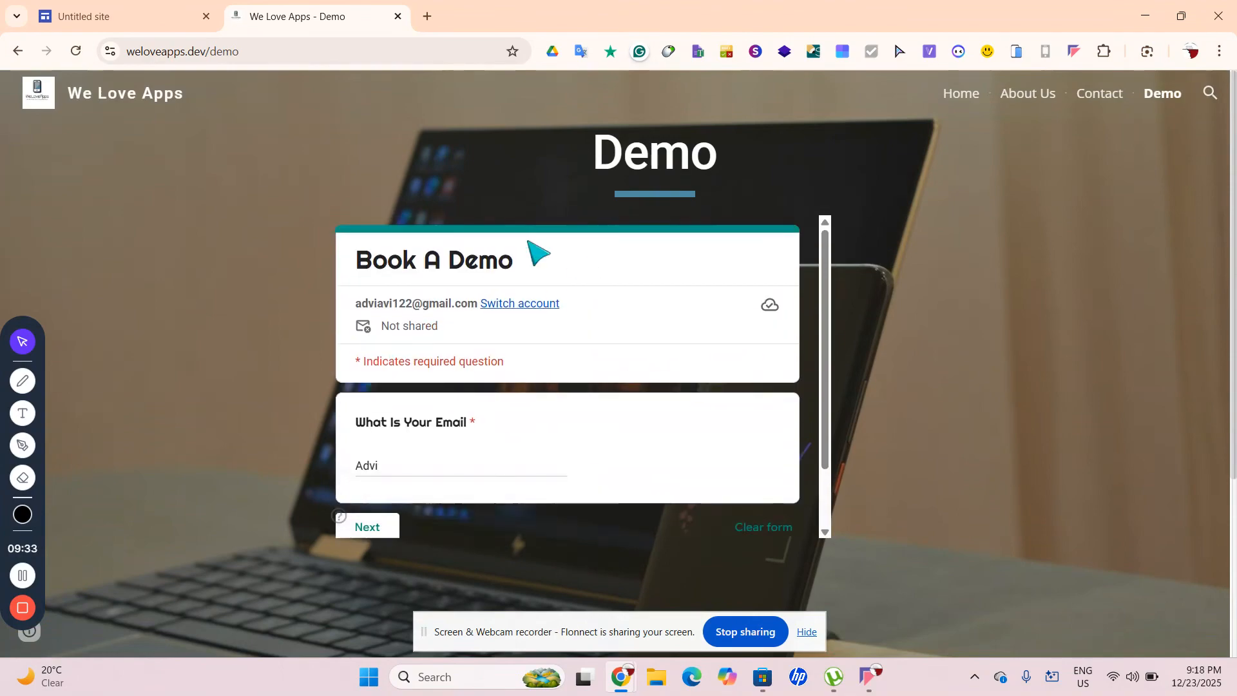
scroll(527, 243, "down", 1)
left_click(369, 456)
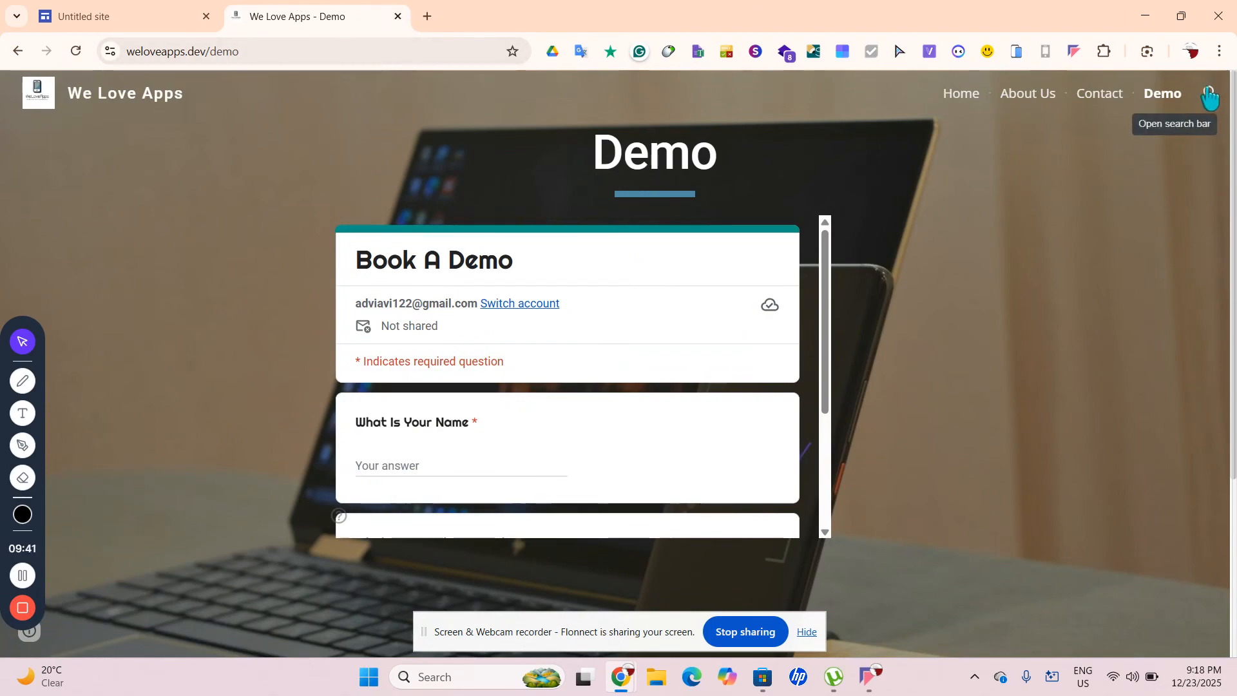
left_click(398, 16)
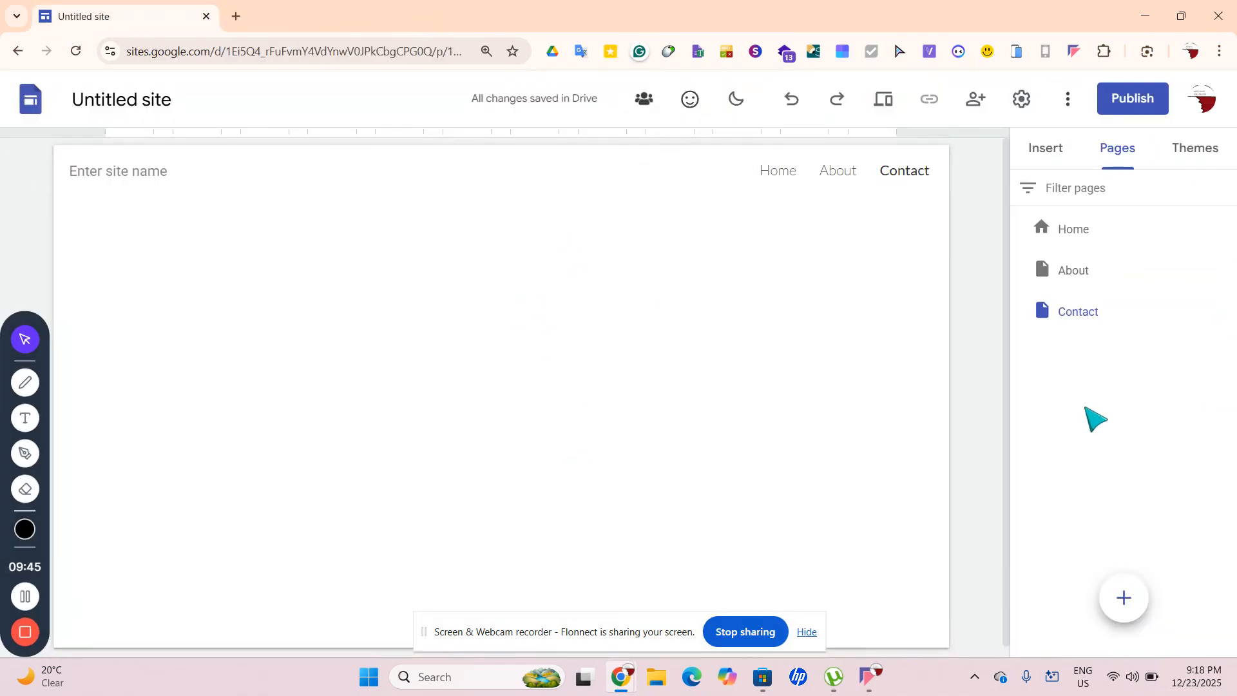
Create a 'Blog' page and move it after Contact in the pages list
left_click(1075, 229)
scroll(786, 463, "down", 2)
mouse_move(1124, 597)
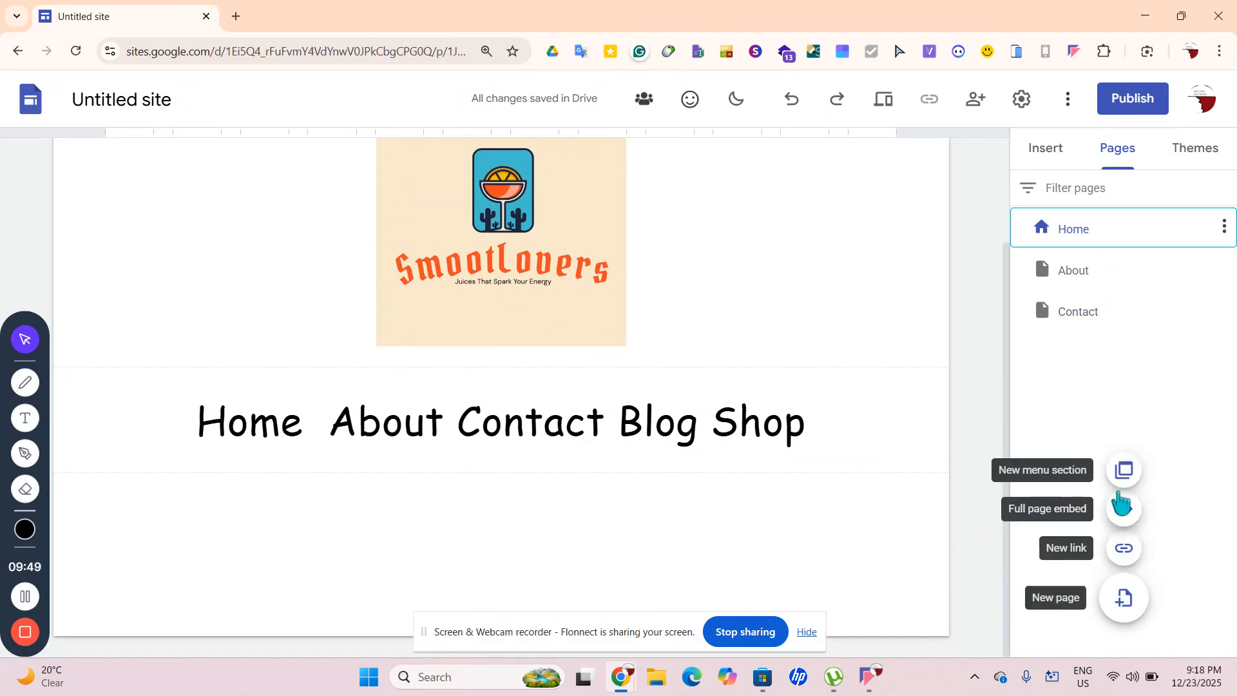
left_click(1120, 601)
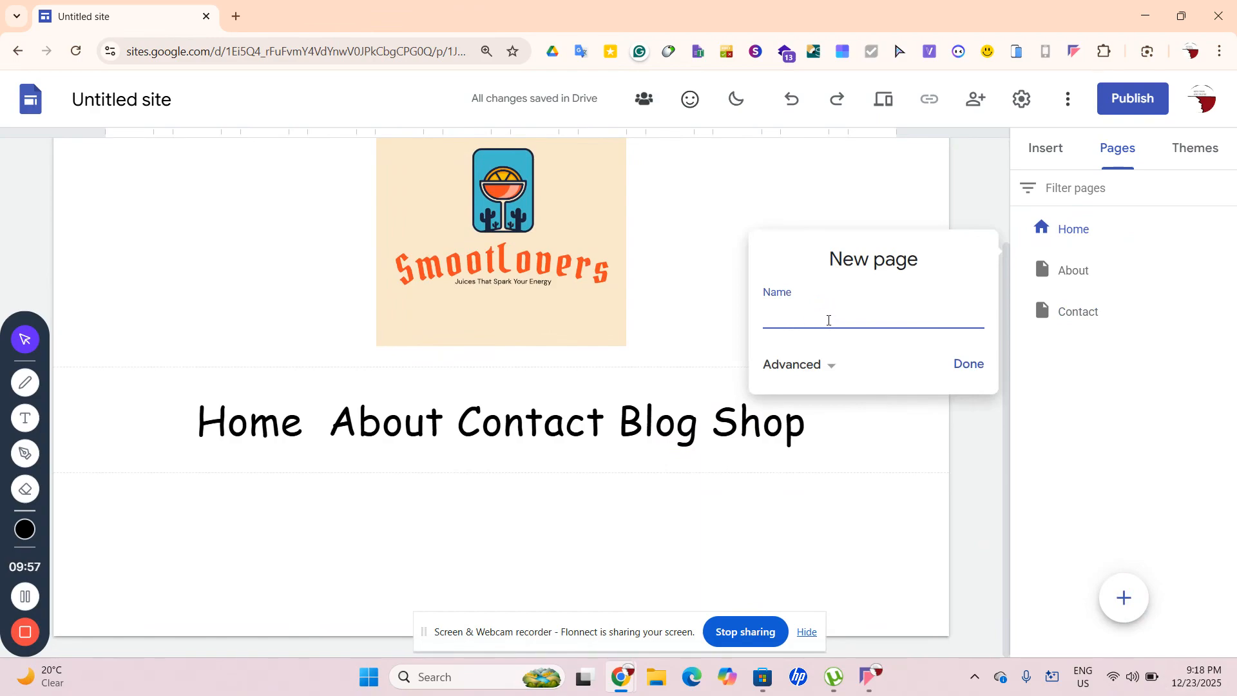
type("Blog")
key("ctrl+a")
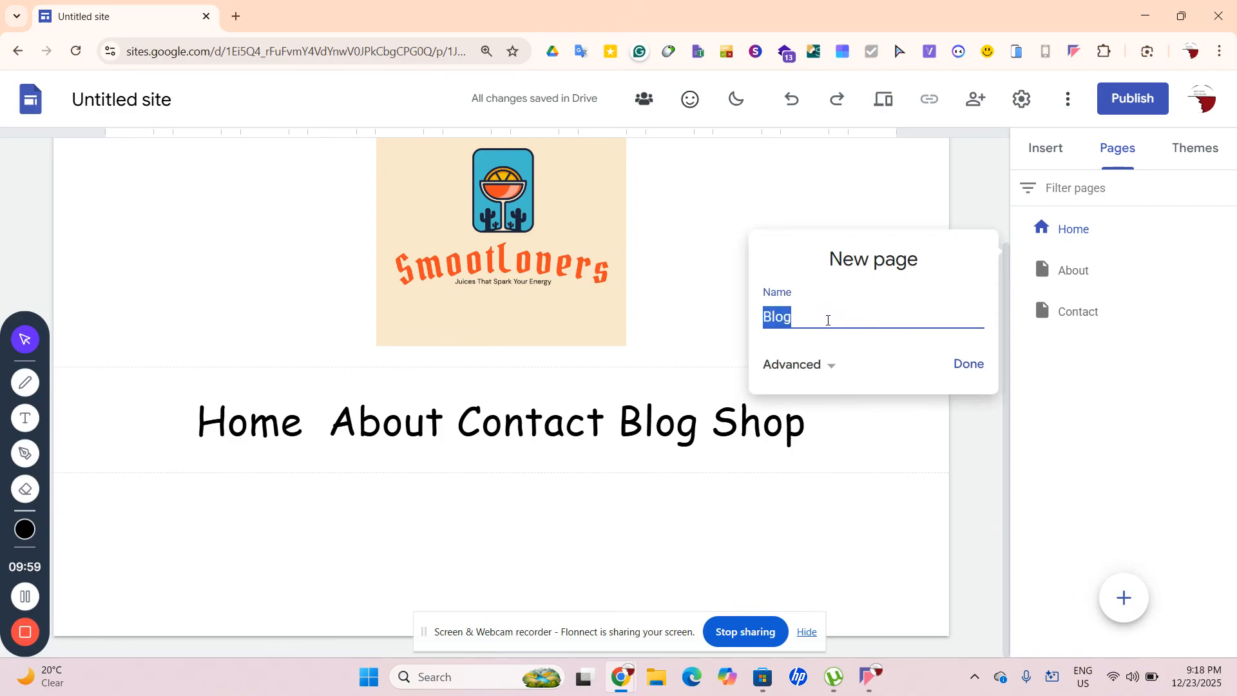
left_click(970, 367)
left_click_drag(1057, 290, 1067, 354)
Check the Home page and the new empty Blog page
left_click(1082, 243)
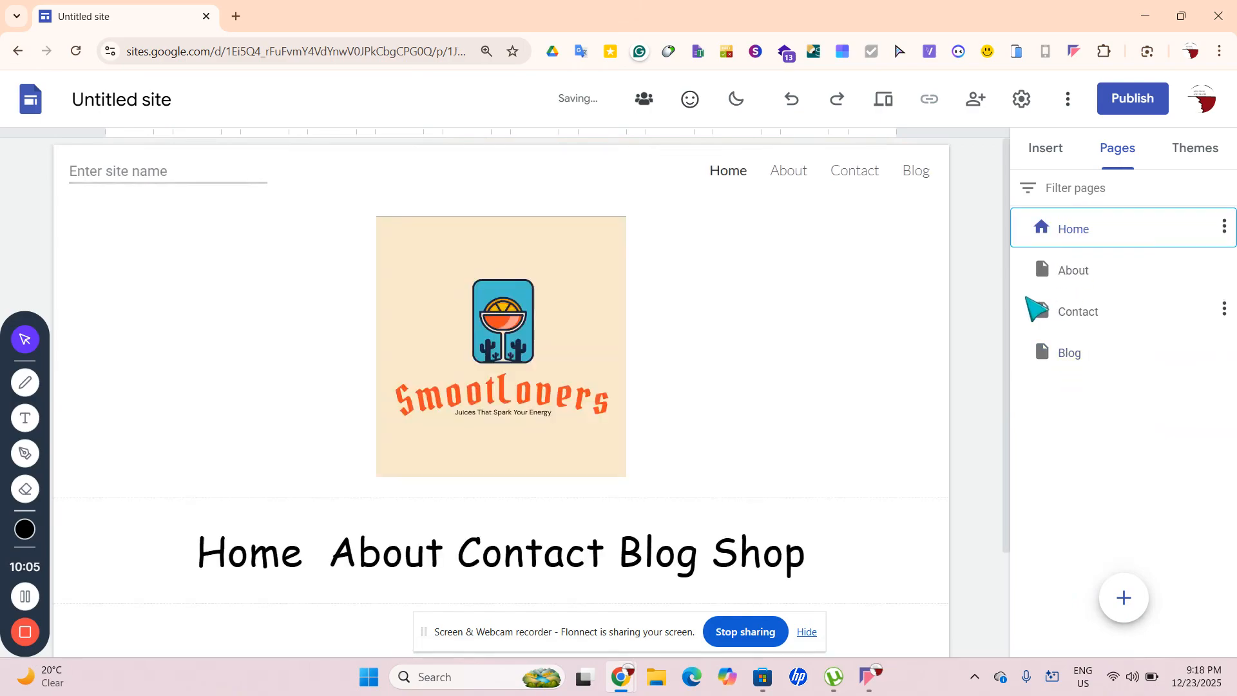
left_click(1070, 355)
mouse_move(1123, 596)
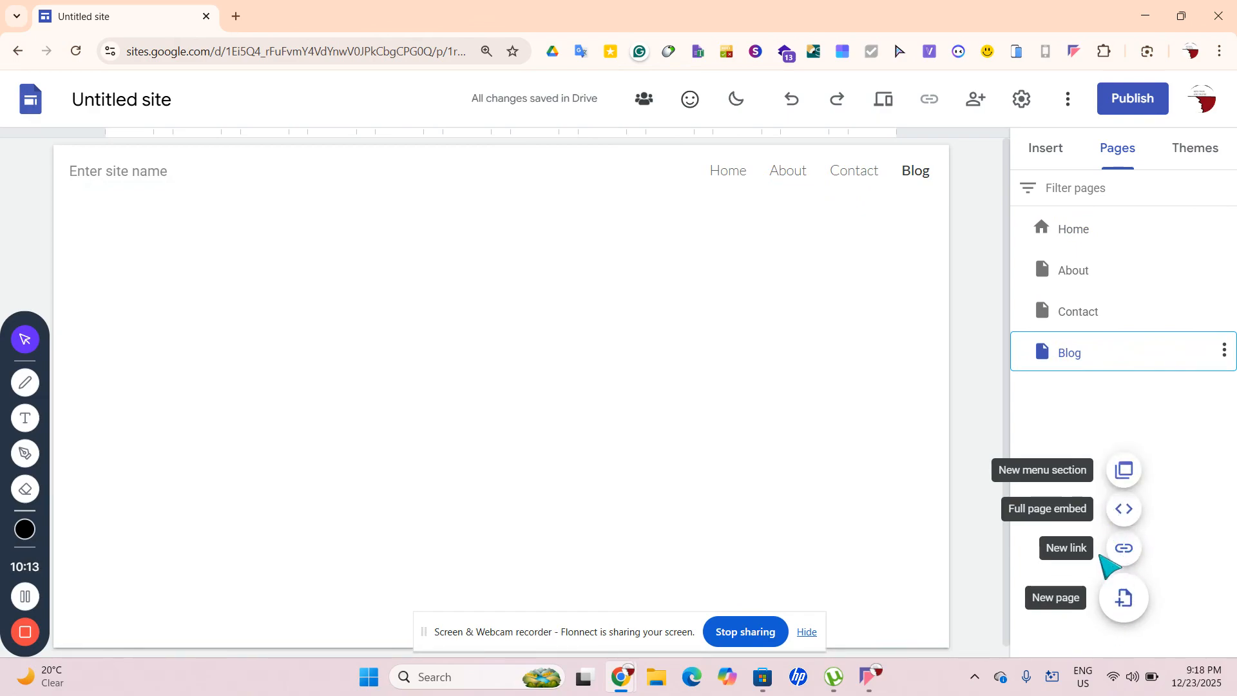
mouse_move(1104, 600)
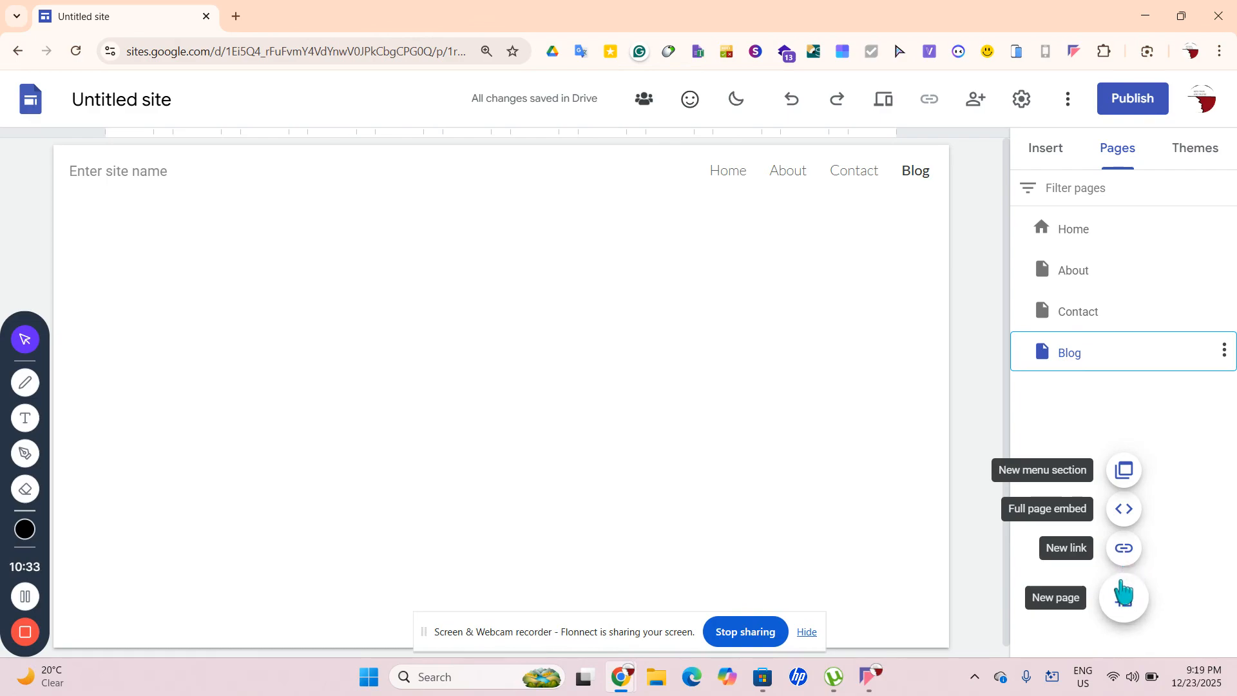
Create a 'Shop' page after Blog, then return to the Home page
left_click(1121, 598)
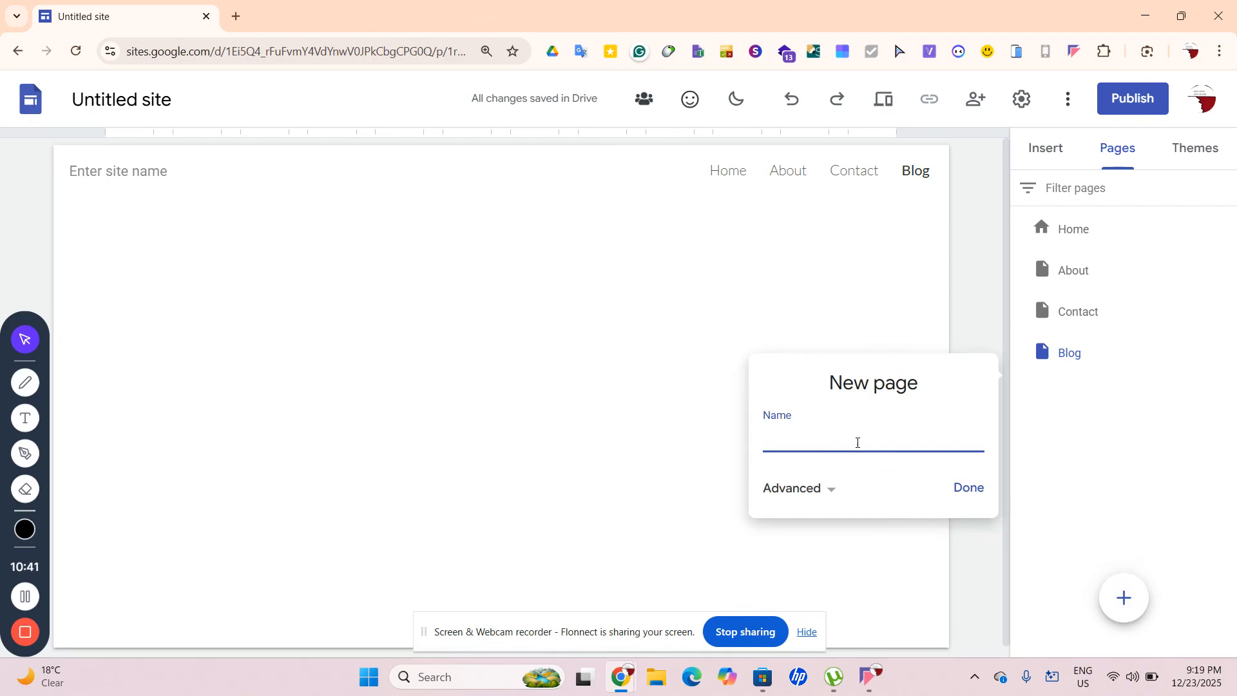
key("ctrl+z")
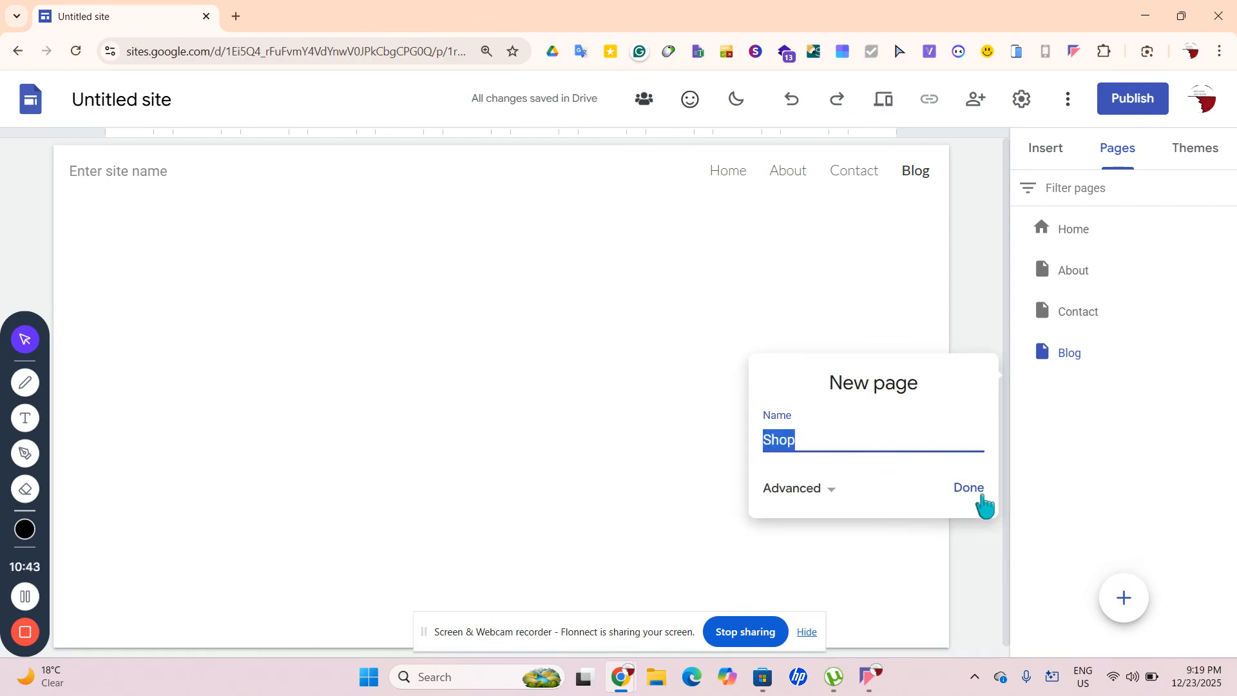
key("BackSpace")
left_click(984, 495)
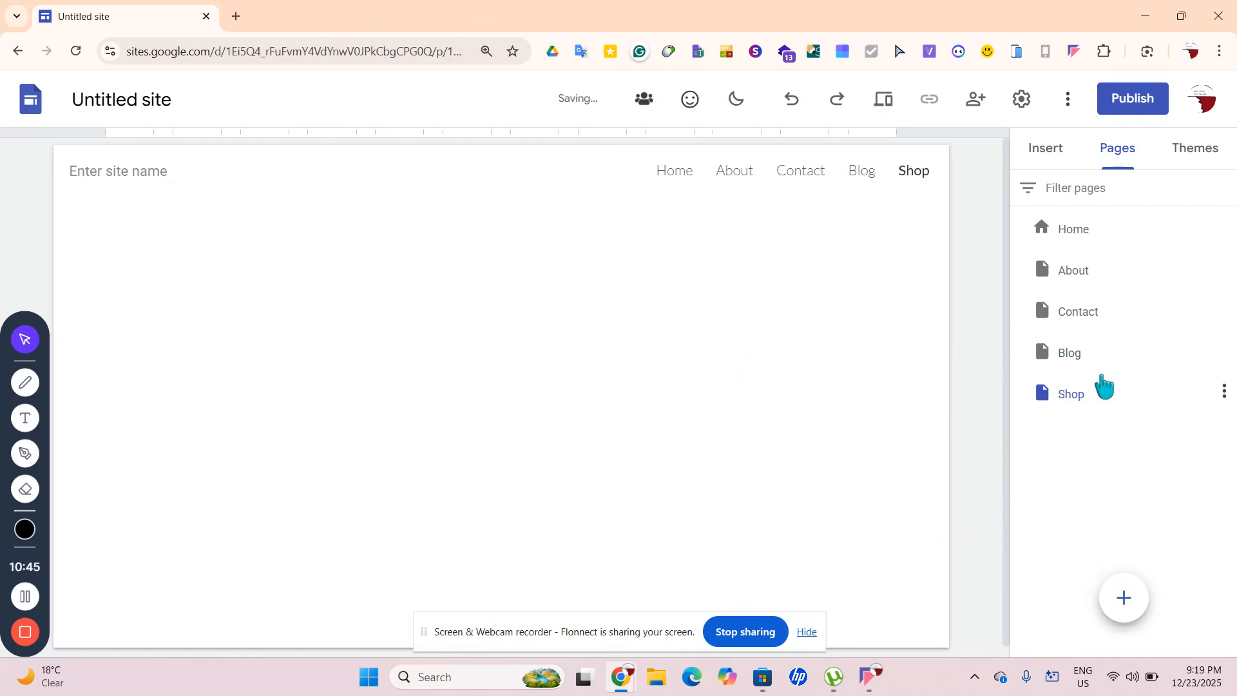
left_click(1099, 240)
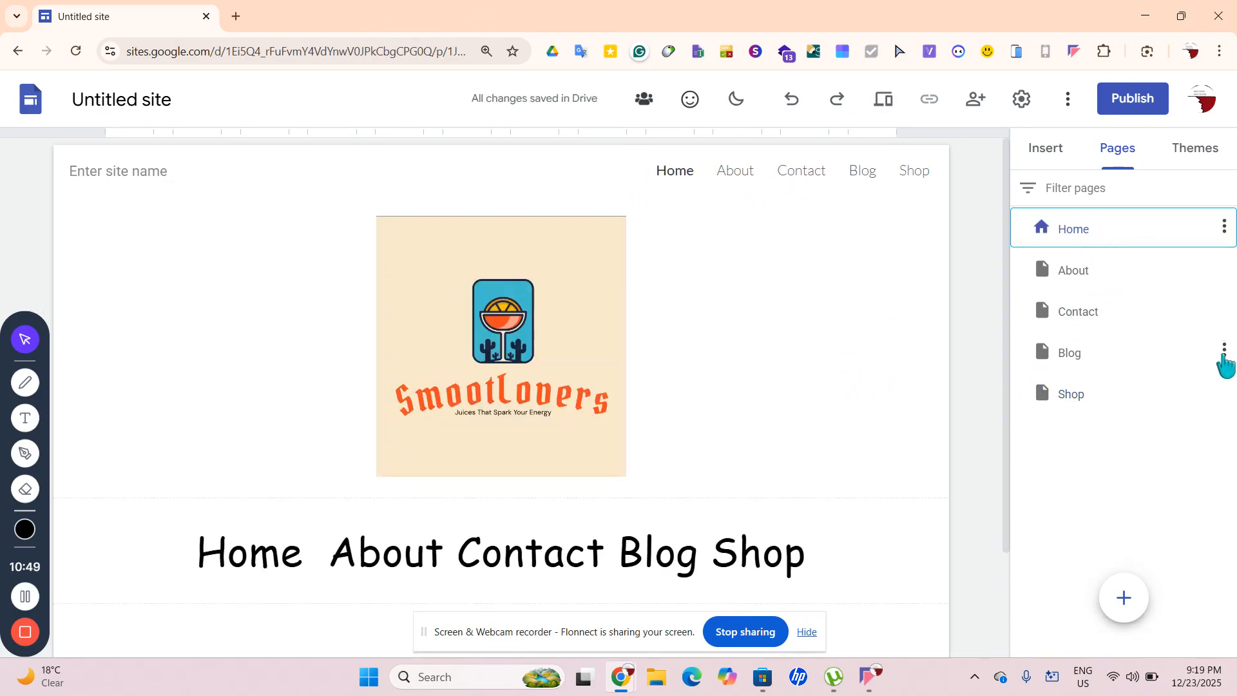
left_click(1224, 266)
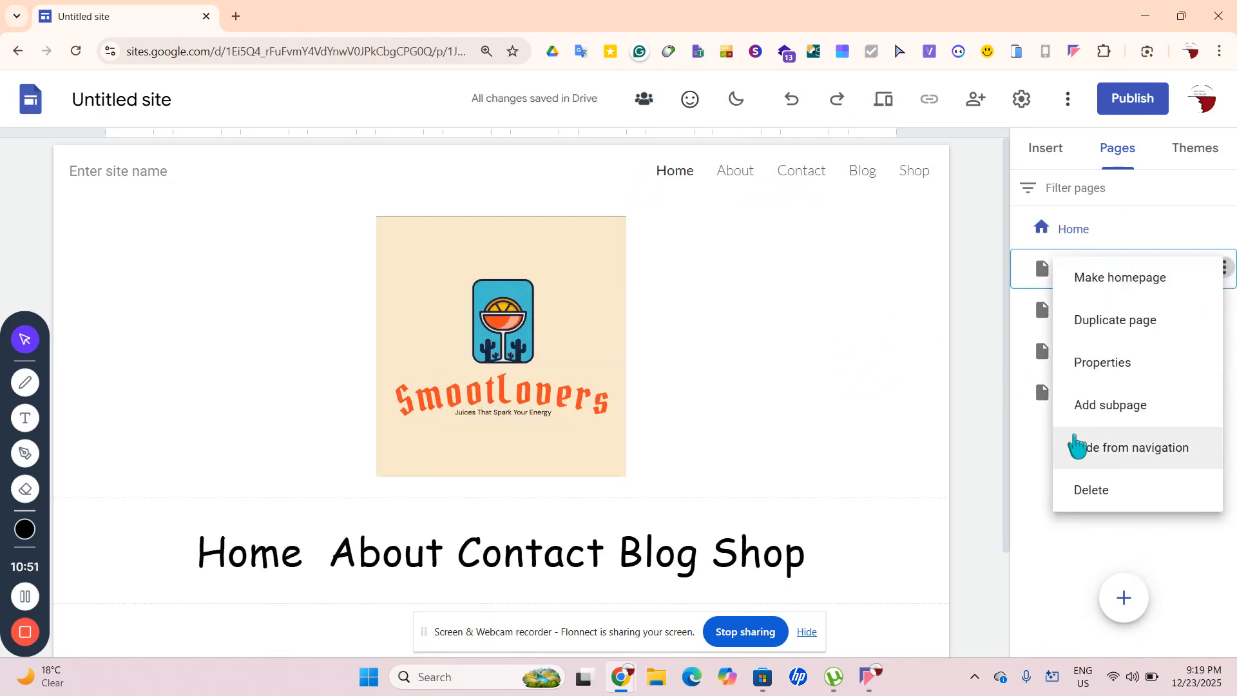
left_click(1027, 552)
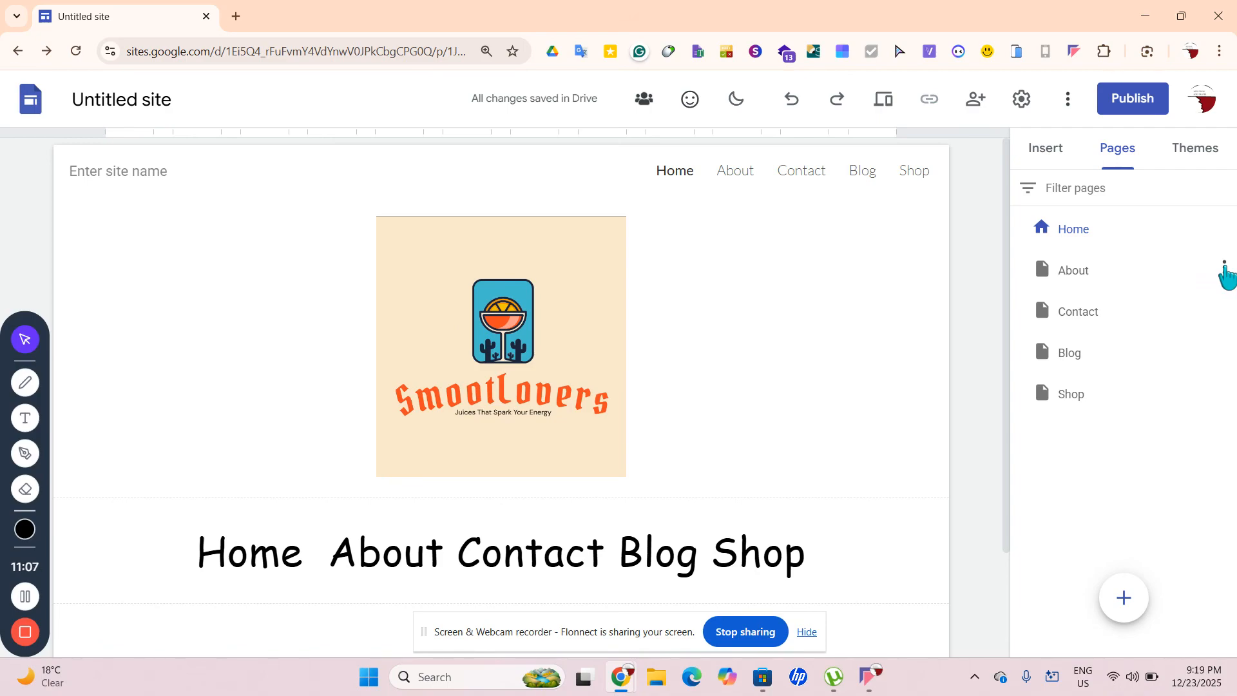
Select the navigation text section on the page
right_click(1224, 263)
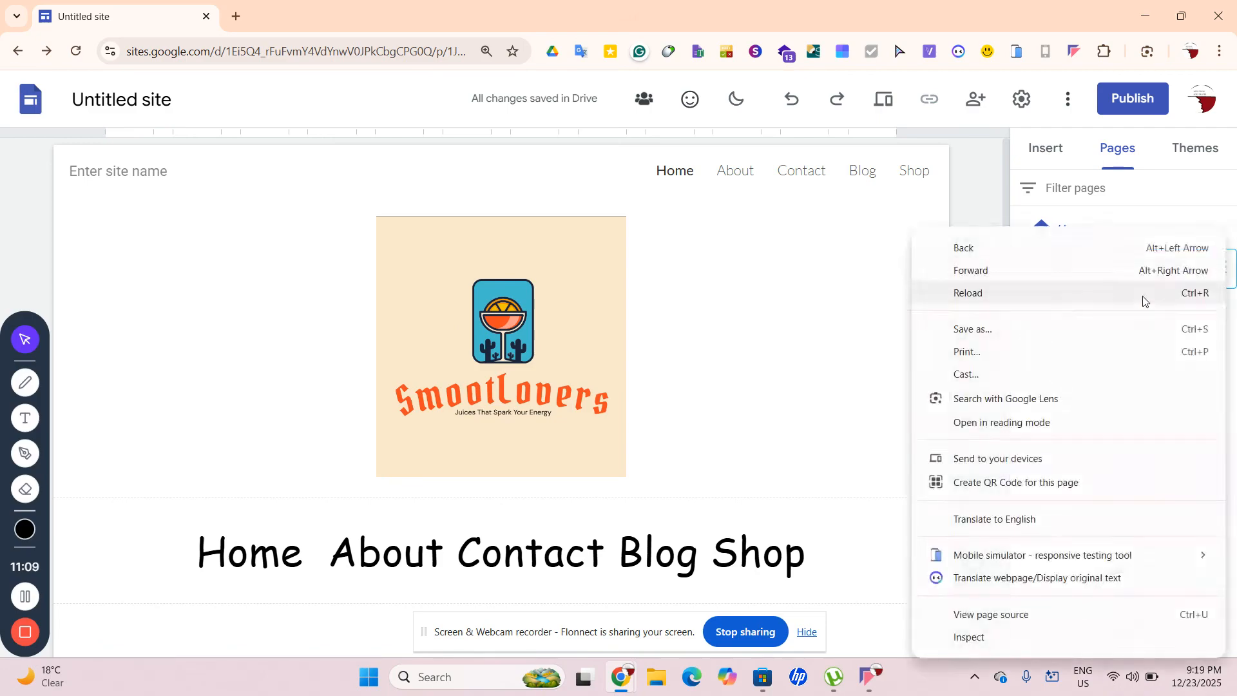
left_click(868, 299)
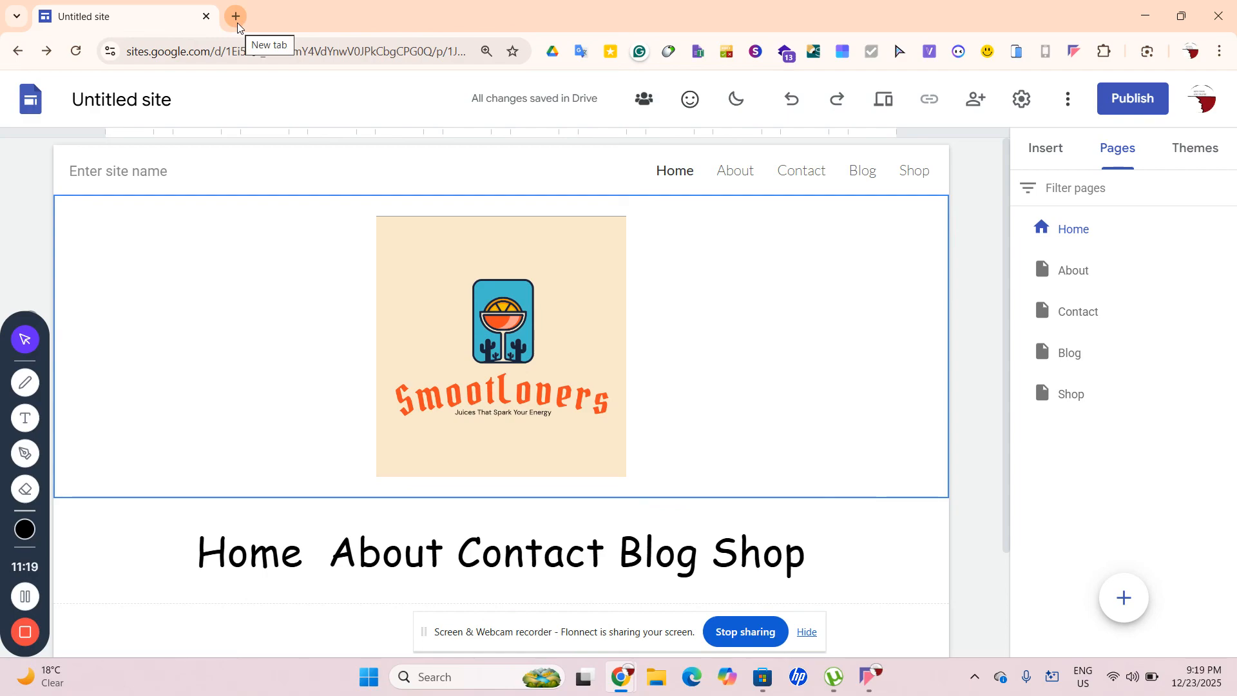
scroll(580, 323, "down", 2)
left_click(932, 465)
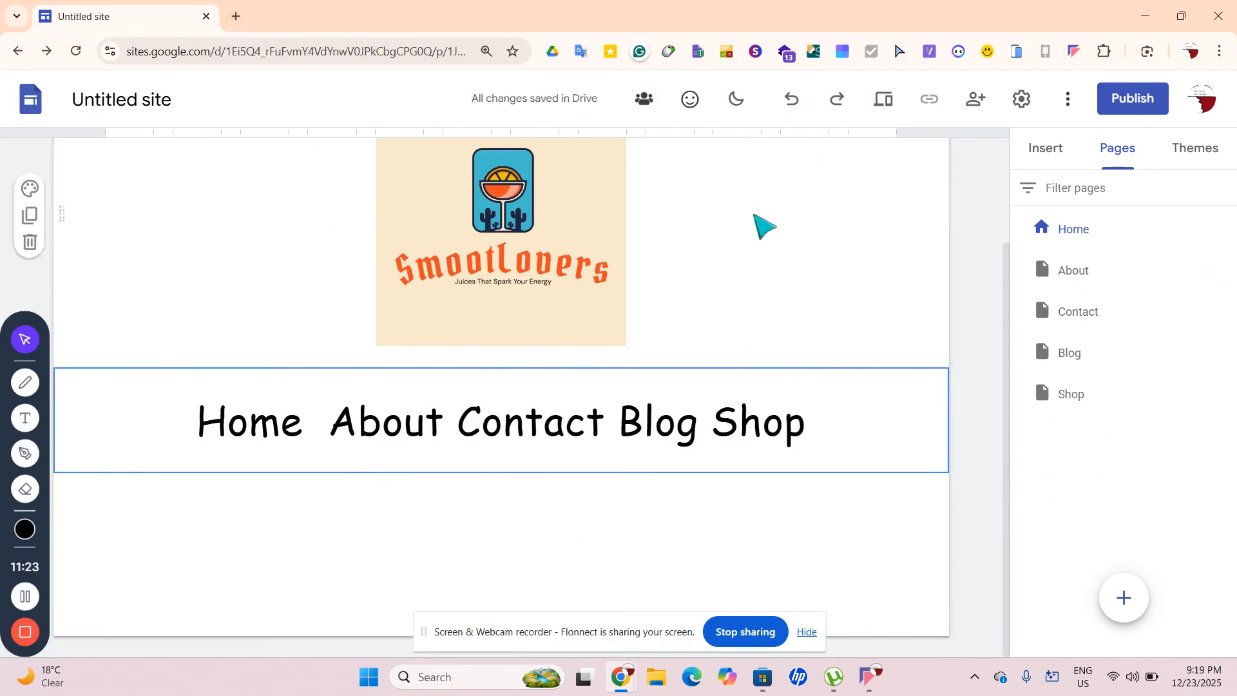
scroll(764, 226, "up", 2)
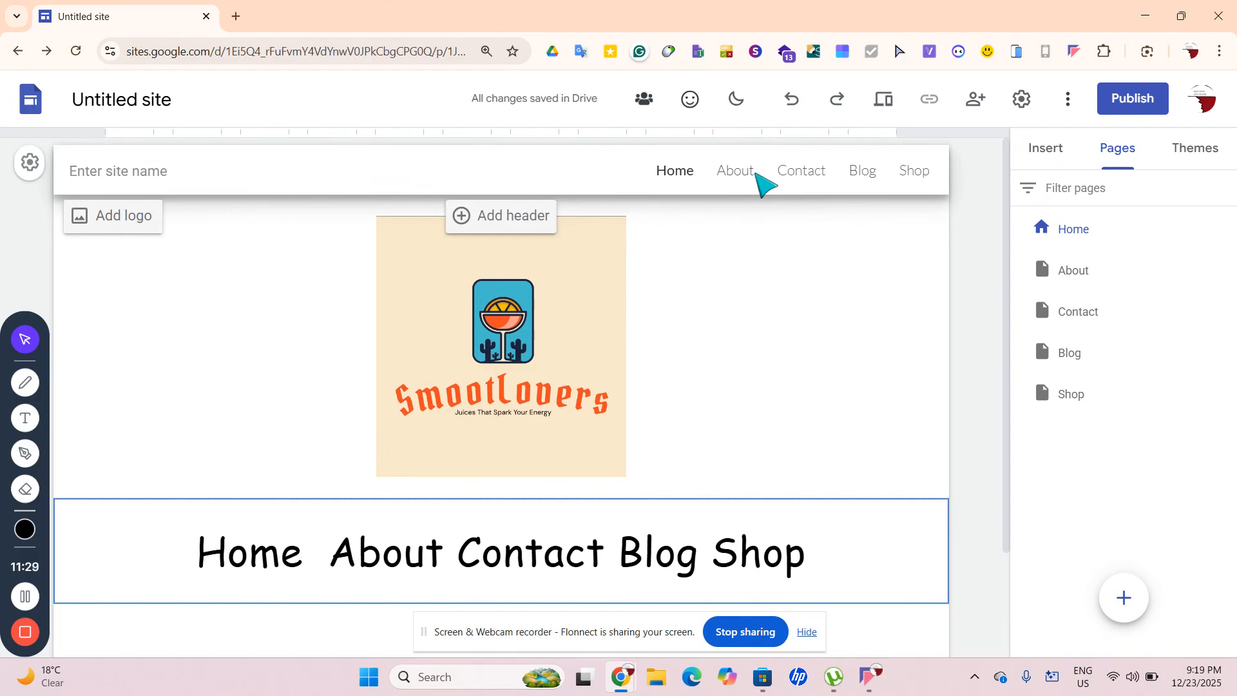
Hide the About, Contact, Blog and Shop pages from the site navigation
left_click(1228, 271)
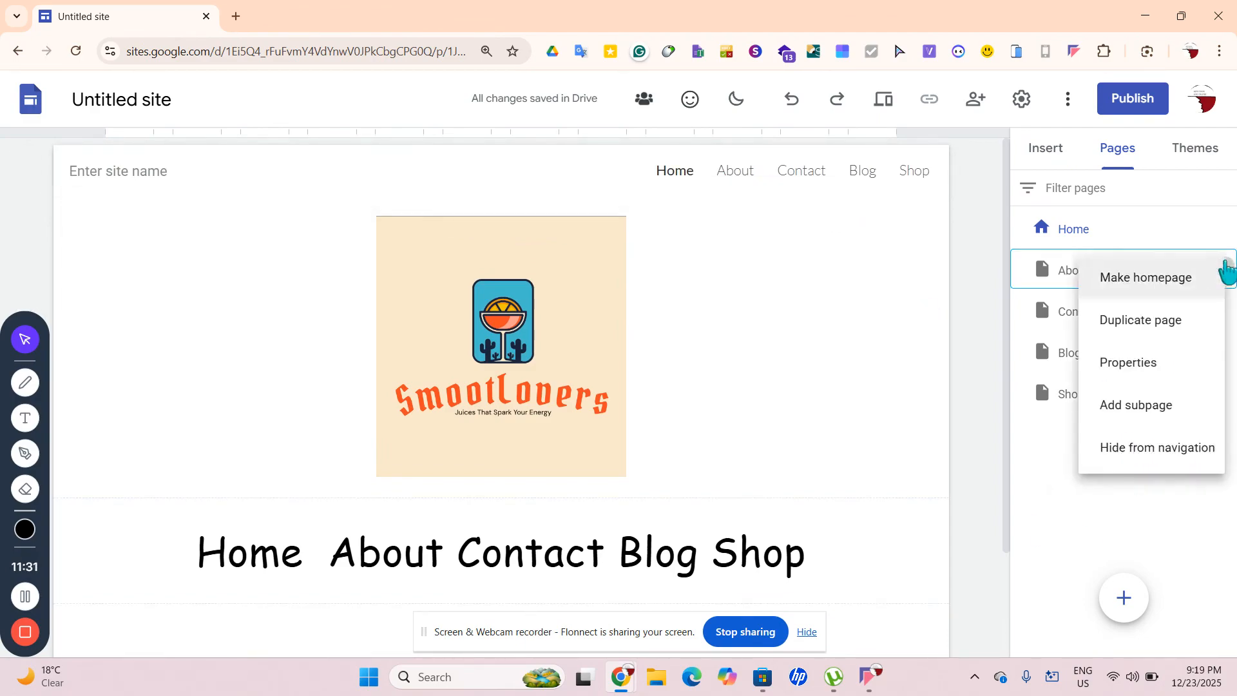
left_click(1113, 464)
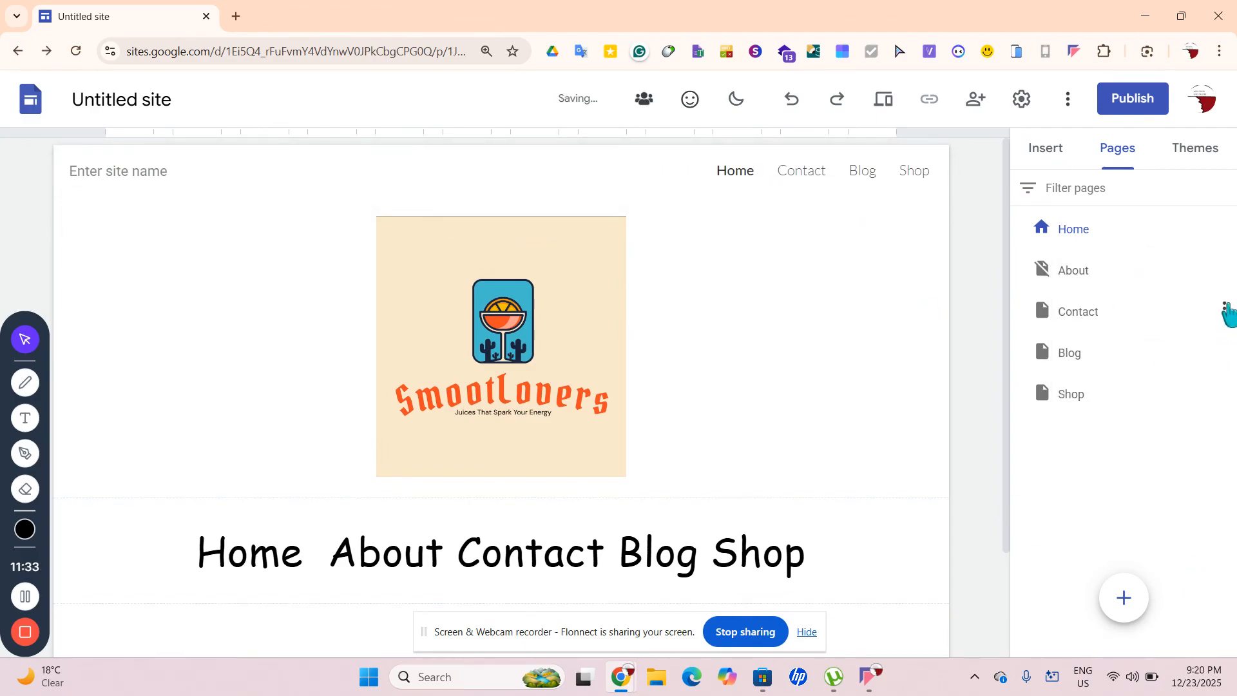
left_click(1226, 310)
left_click(1165, 505)
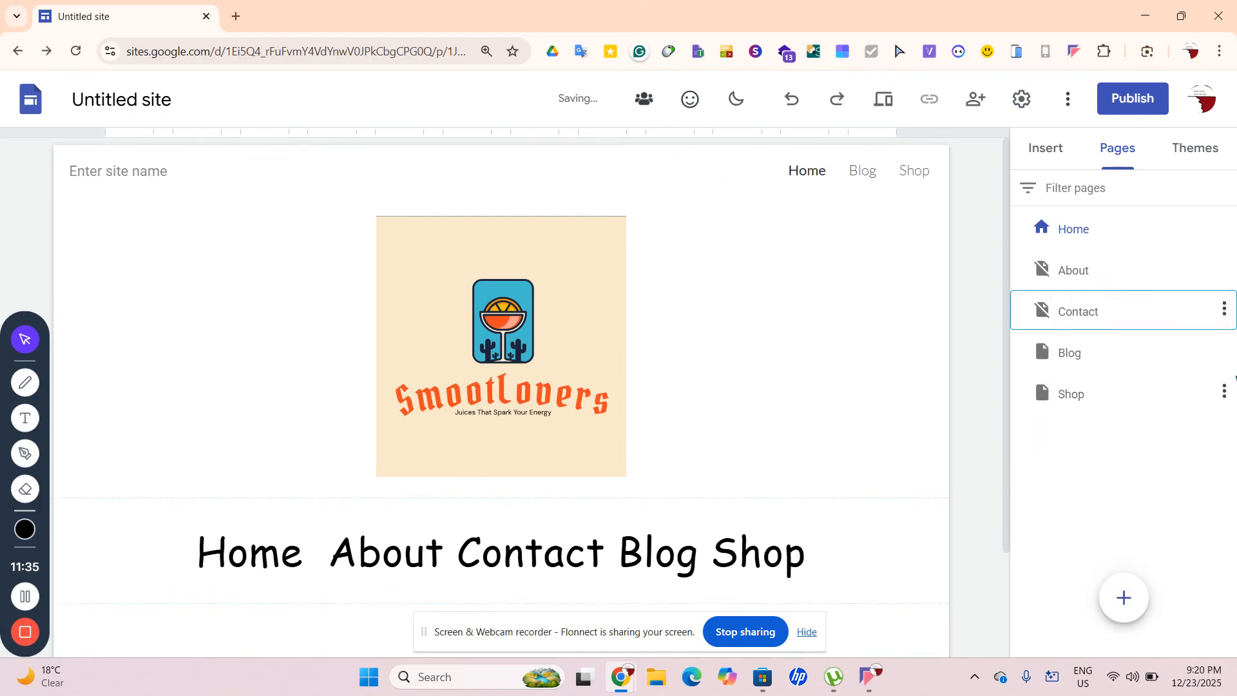
left_click(1226, 352)
left_click(1127, 534)
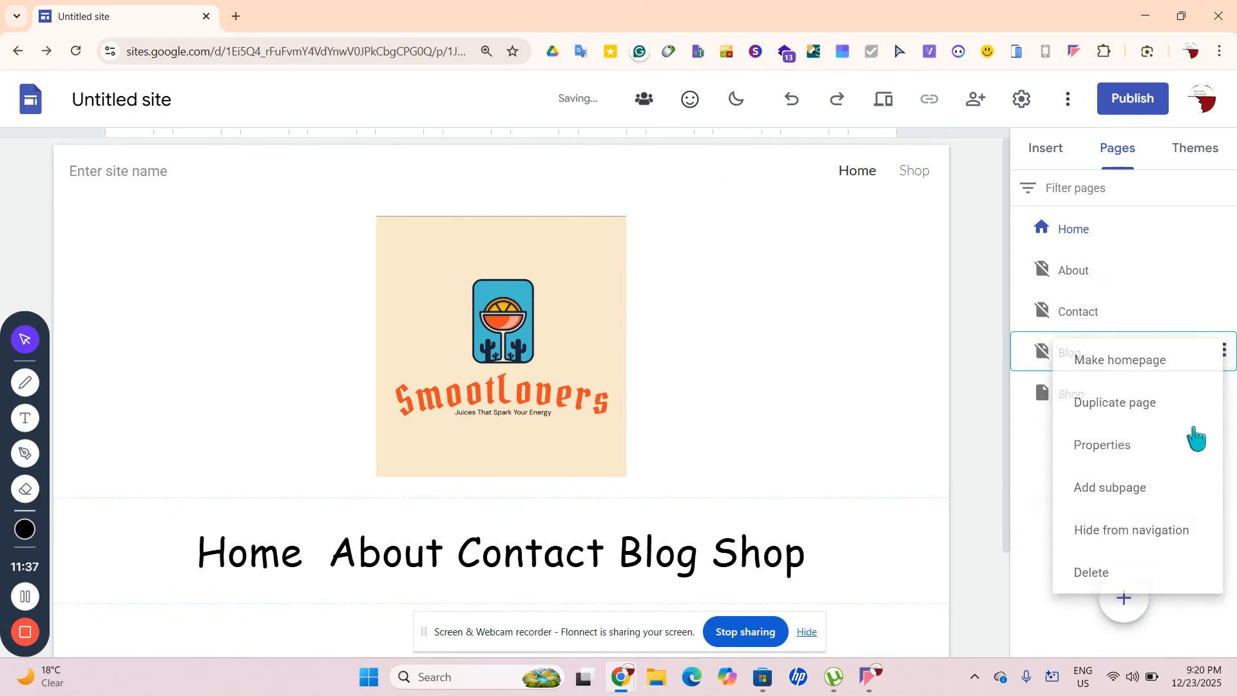
left_click(1225, 392)
left_click(1135, 577)
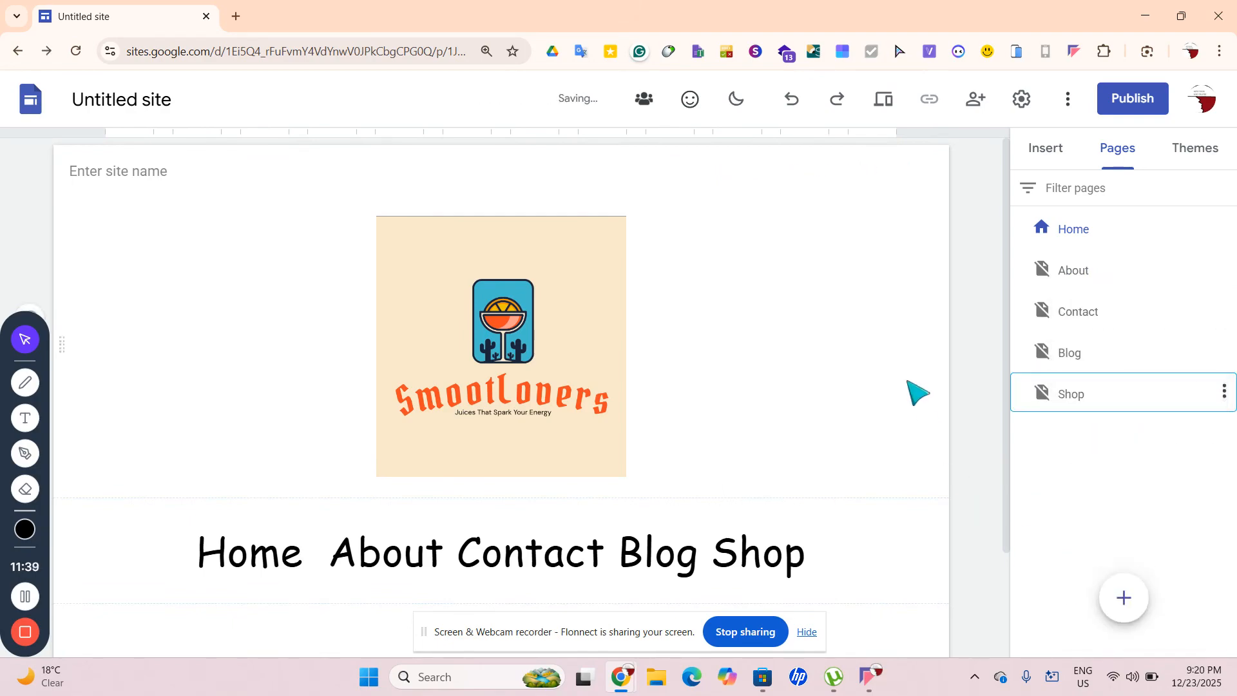
Underline the word Home in the nav line
scroll(874, 449, "down", 2)
left_click(291, 423)
left_click_drag(296, 423, 197, 423)
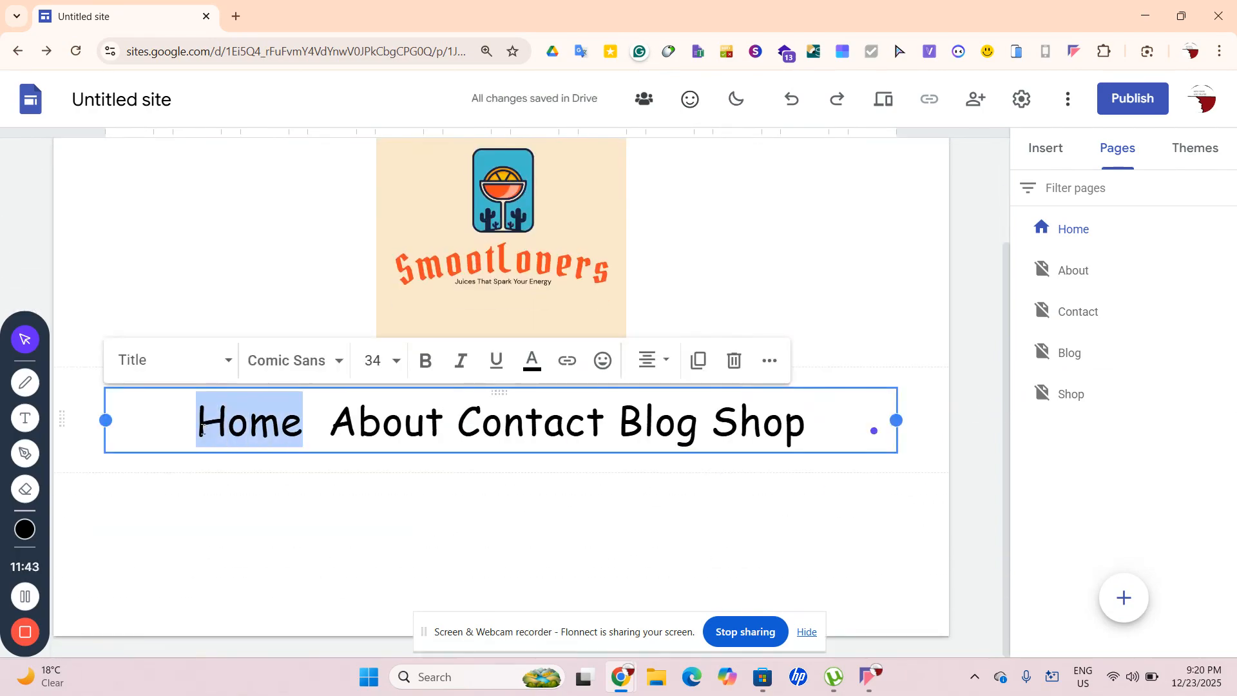
left_click(329, 424)
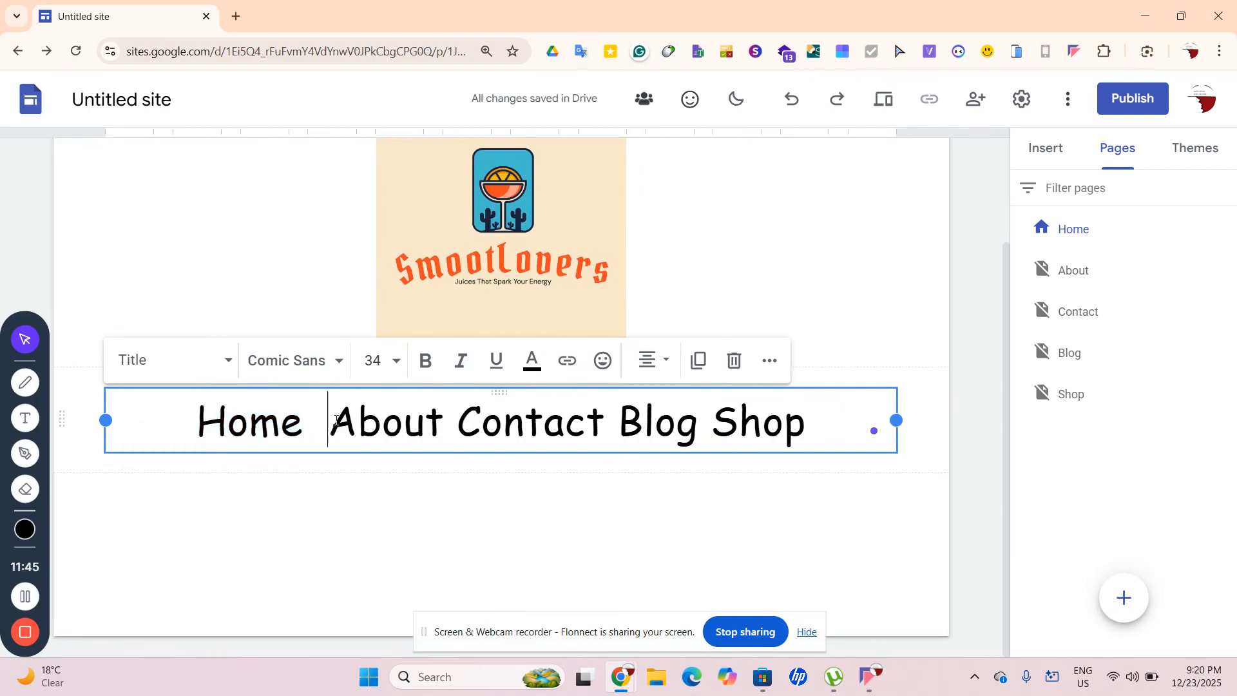
left_click_drag(299, 422, 187, 422)
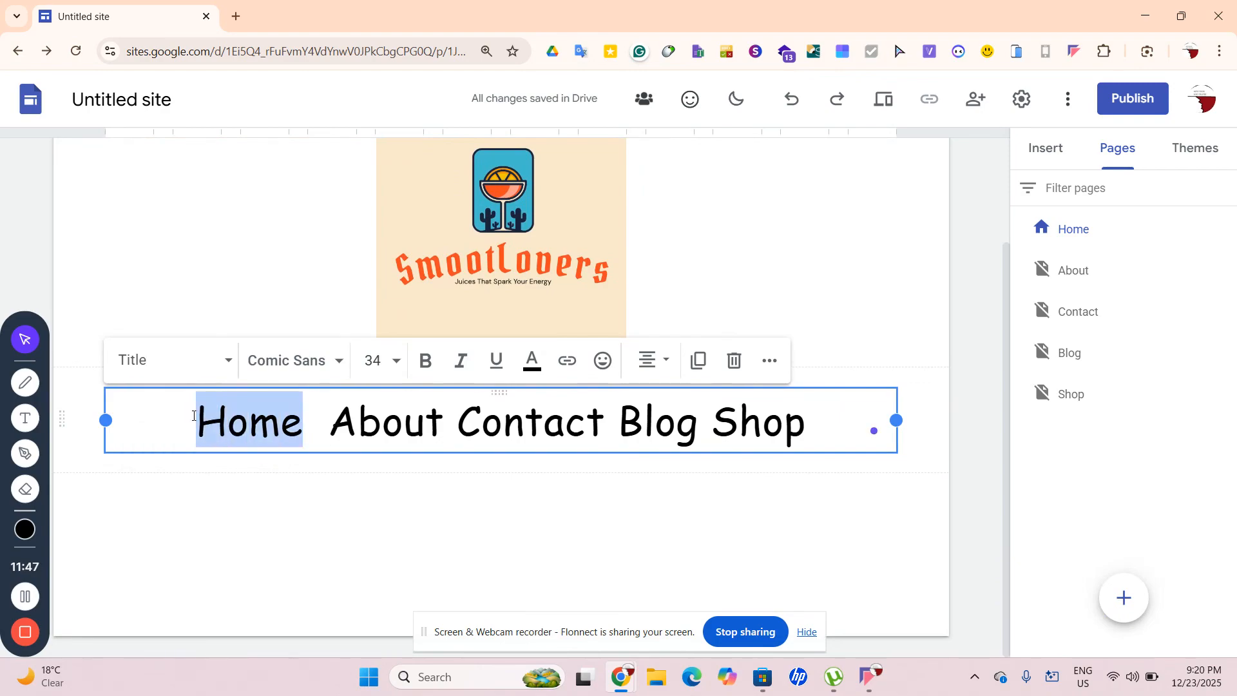
left_click(496, 361)
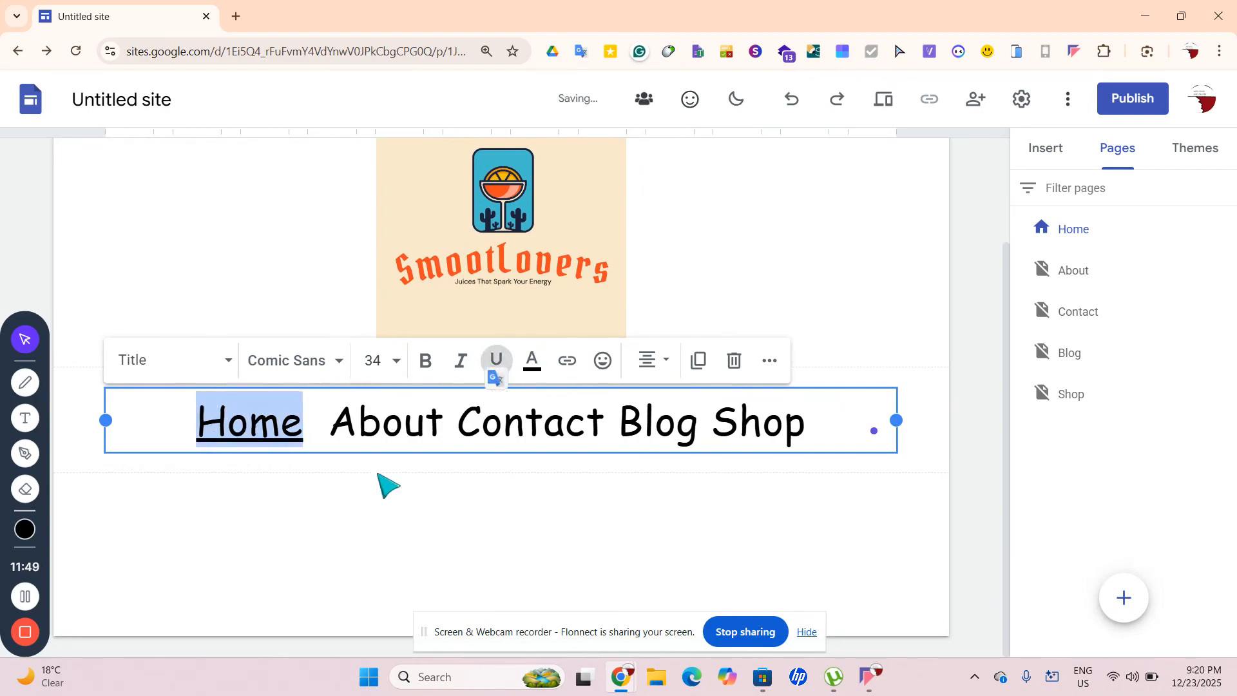
left_click(356, 478)
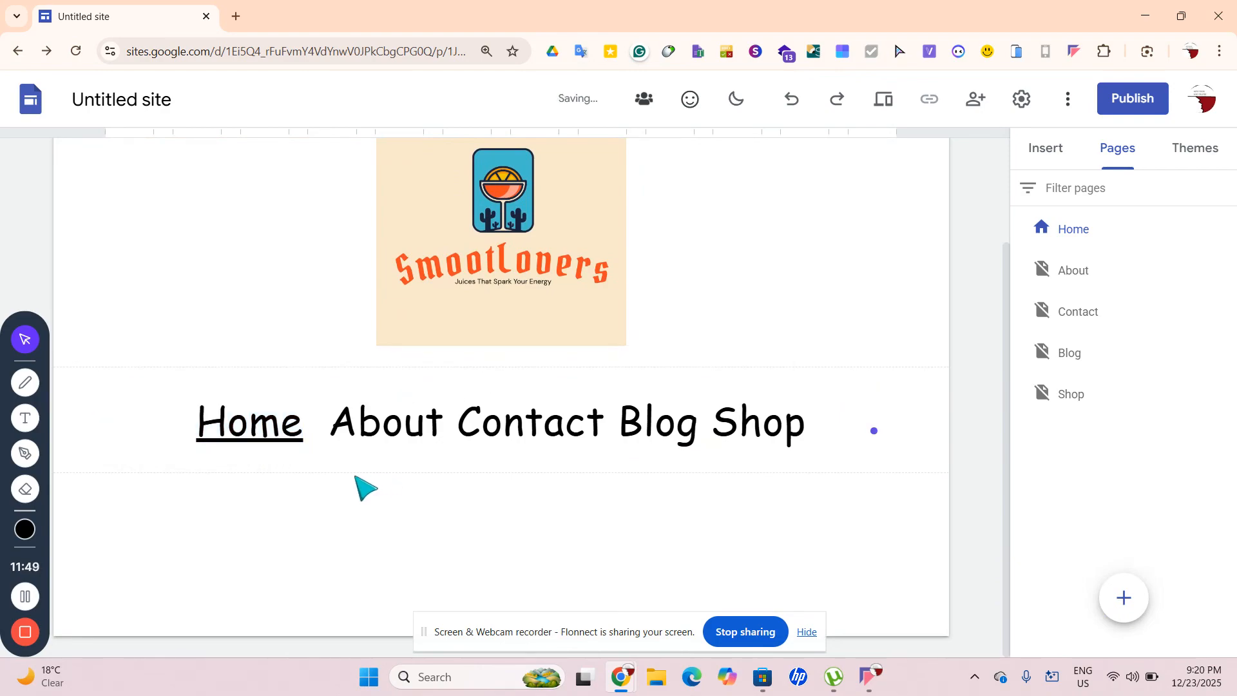
Link the word About to the About page and colour it black
left_click(334, 432)
mouse_move(341, 431)
left_mouse_down()
mouse_move(446, 428)
mouse_move(330, 430)
left_mouse_up()
left_click(442, 427)
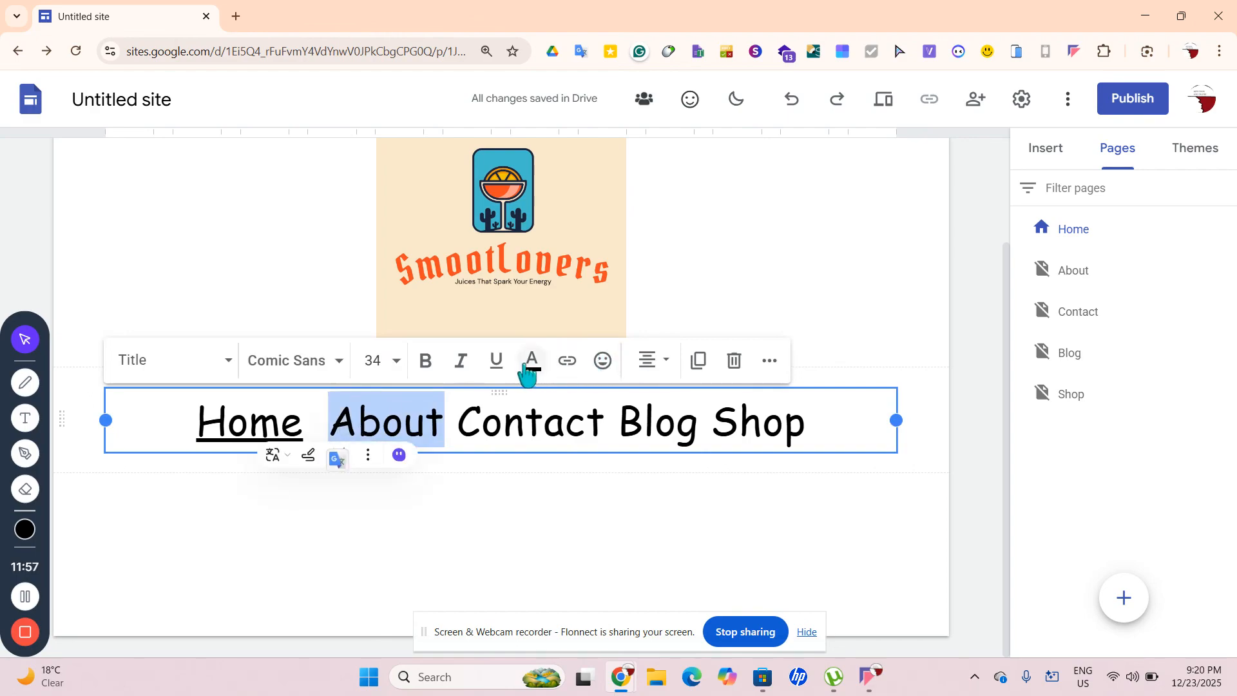
left_click(567, 361)
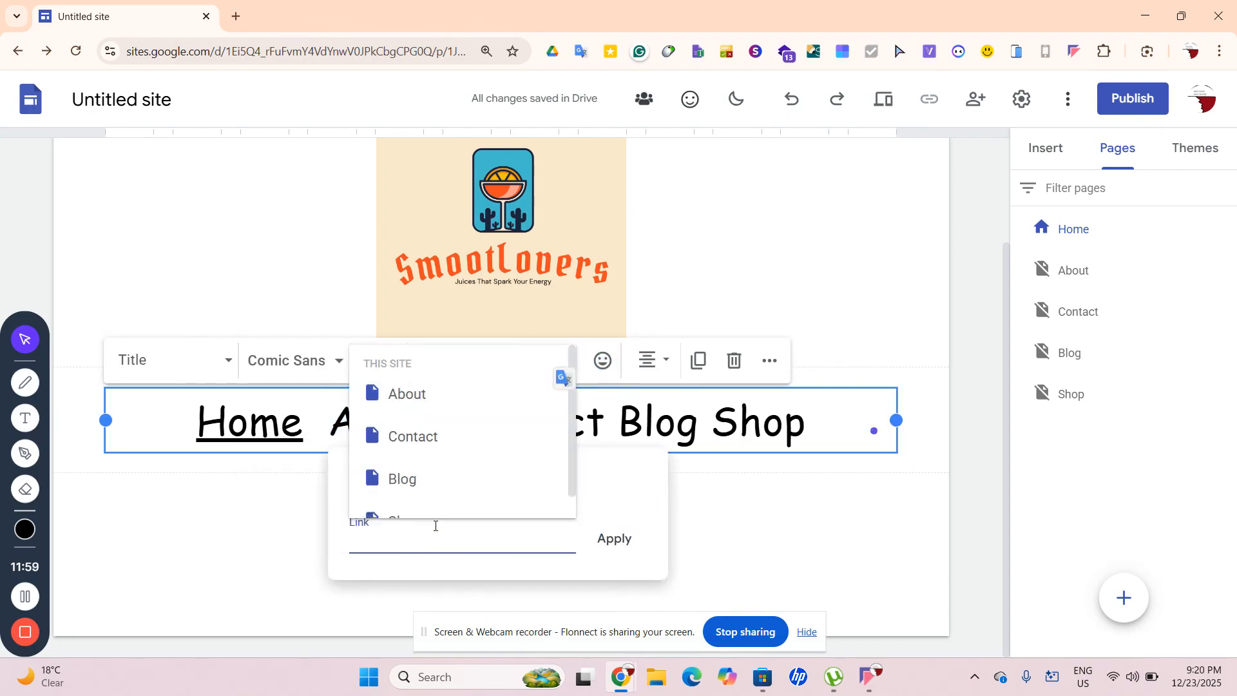
left_click(407, 393)
left_click(615, 539)
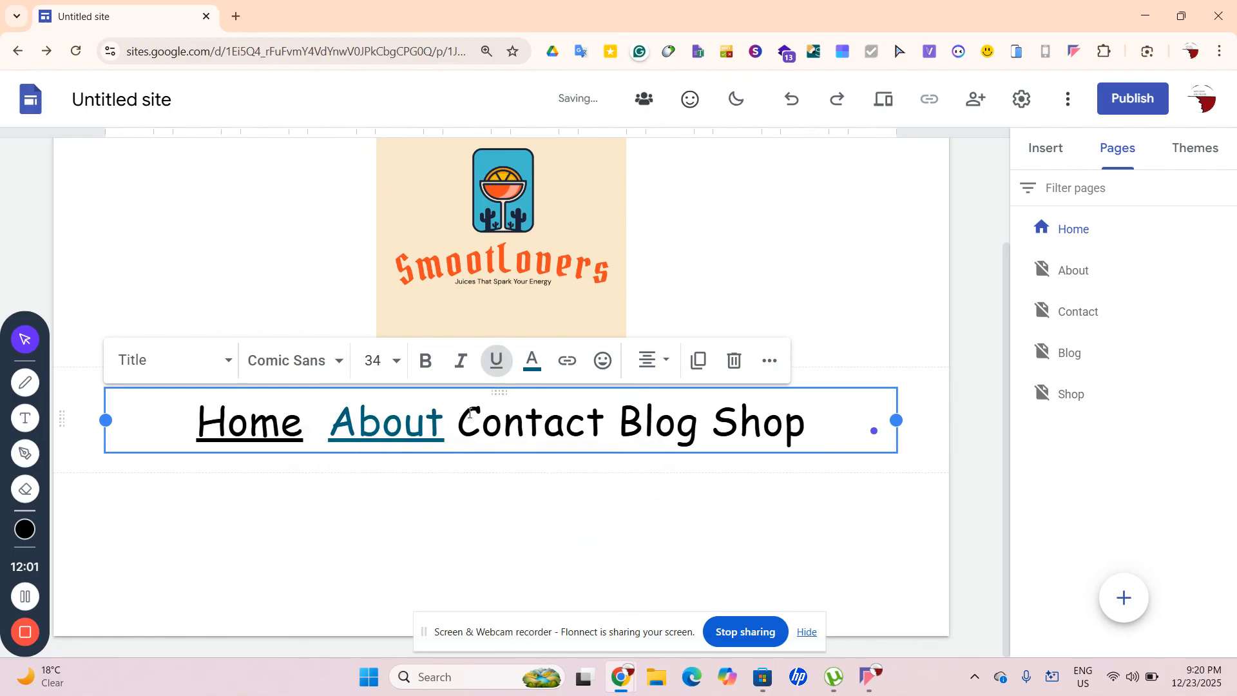
left_click_drag(444, 422, 330, 429)
left_click(532, 361)
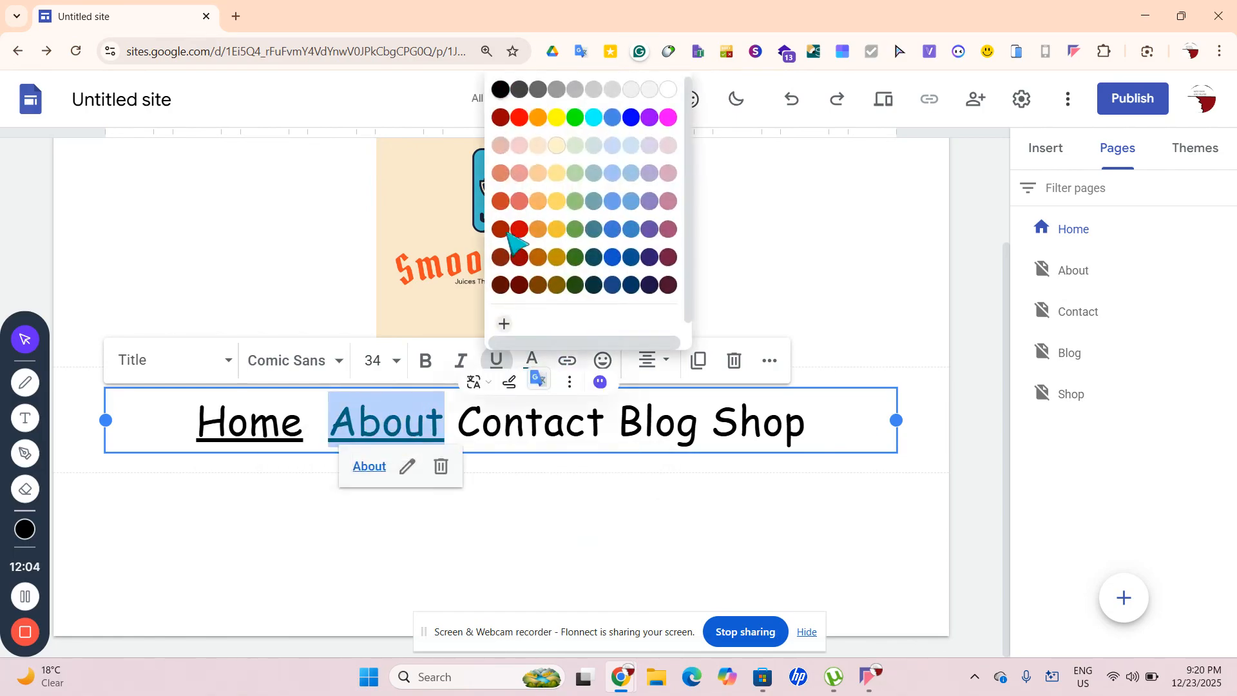
left_click(502, 90)
Link the word Contact to the Contact page and colour it black
left_click_drag(457, 422, 606, 425)
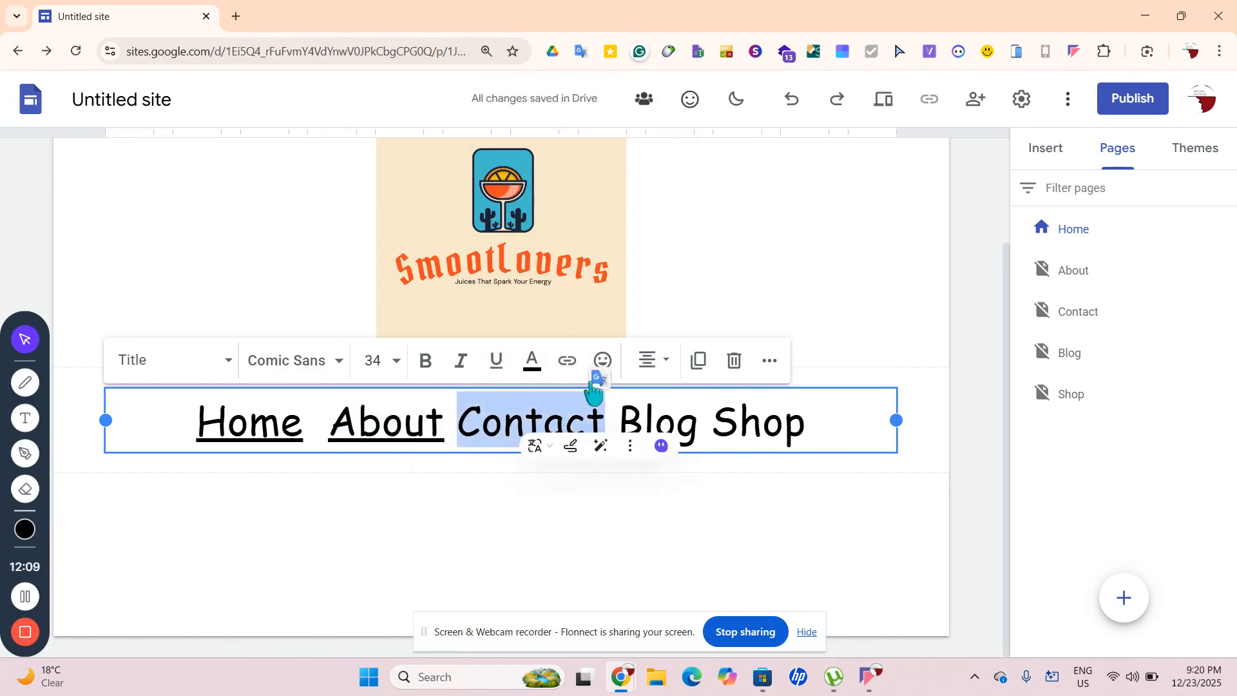
left_click(568, 361)
left_click(519, 435)
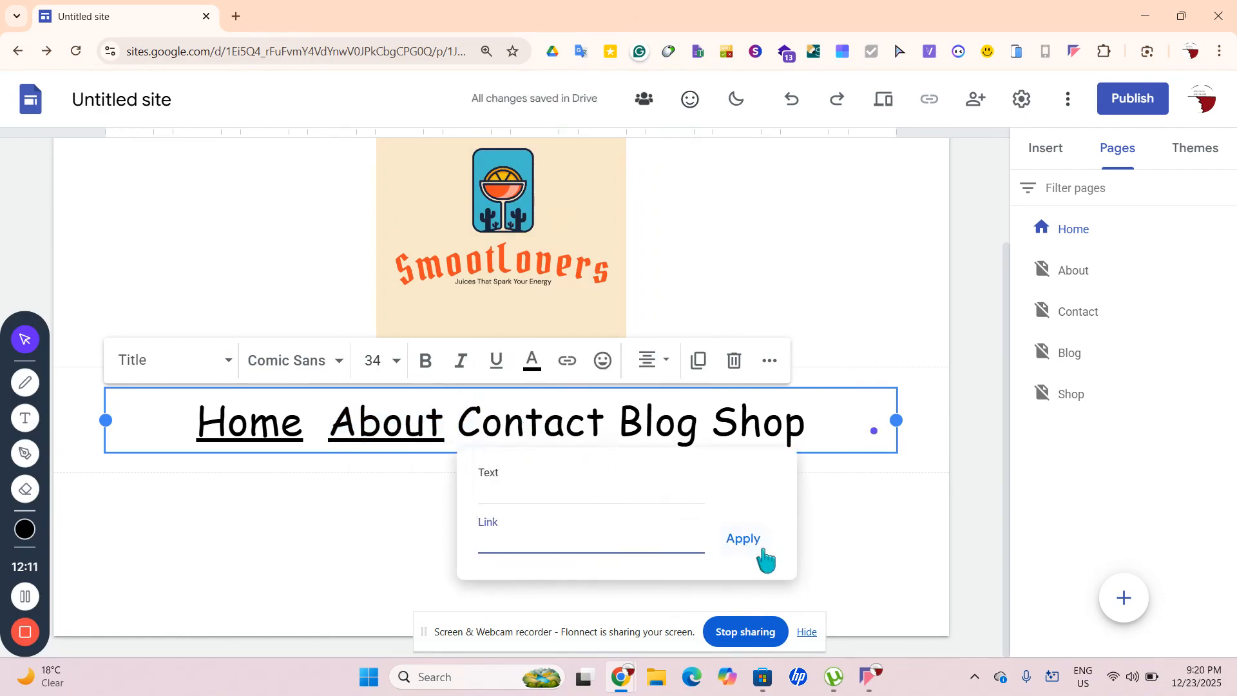
left_click(741, 553)
left_click_drag(465, 418, 605, 425)
left_click(533, 359)
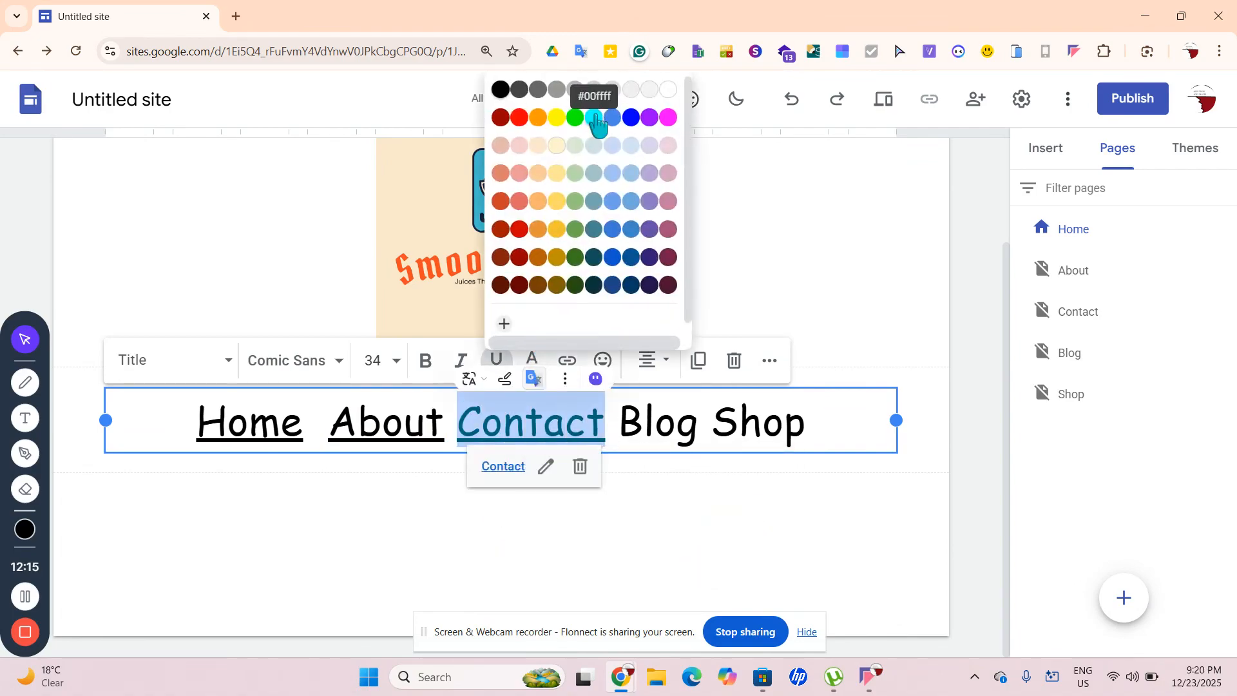
left_click(503, 94)
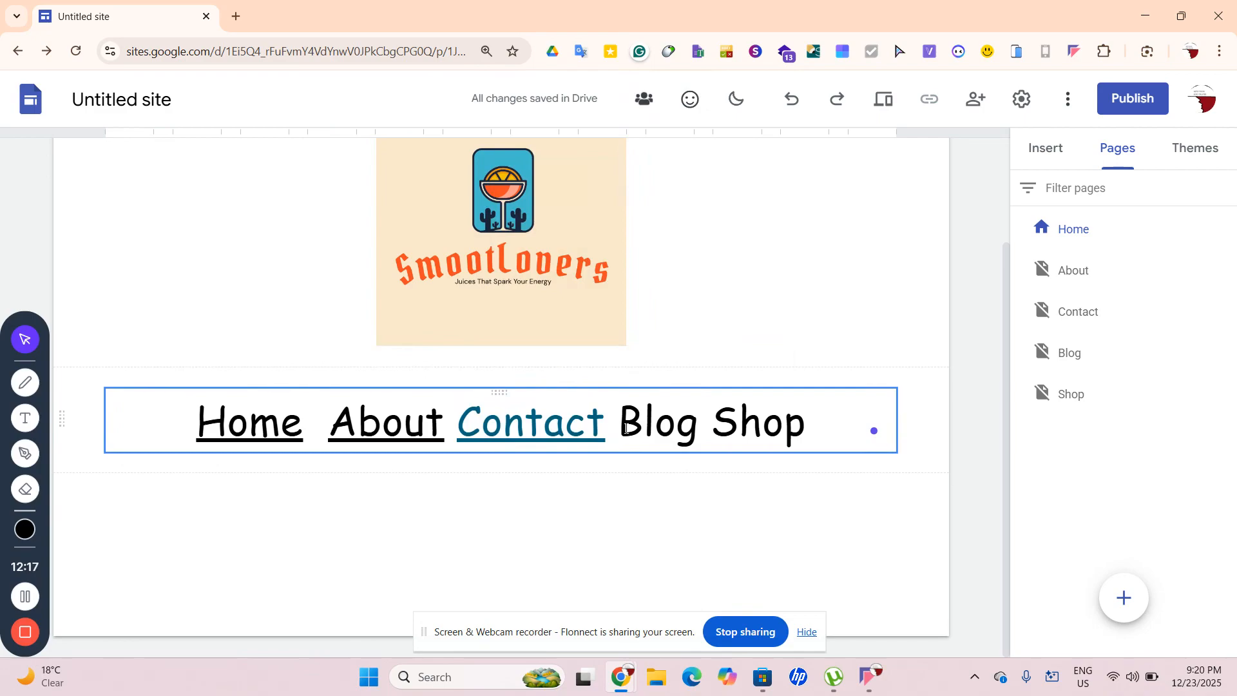
left_click_drag(605, 437, 446, 426)
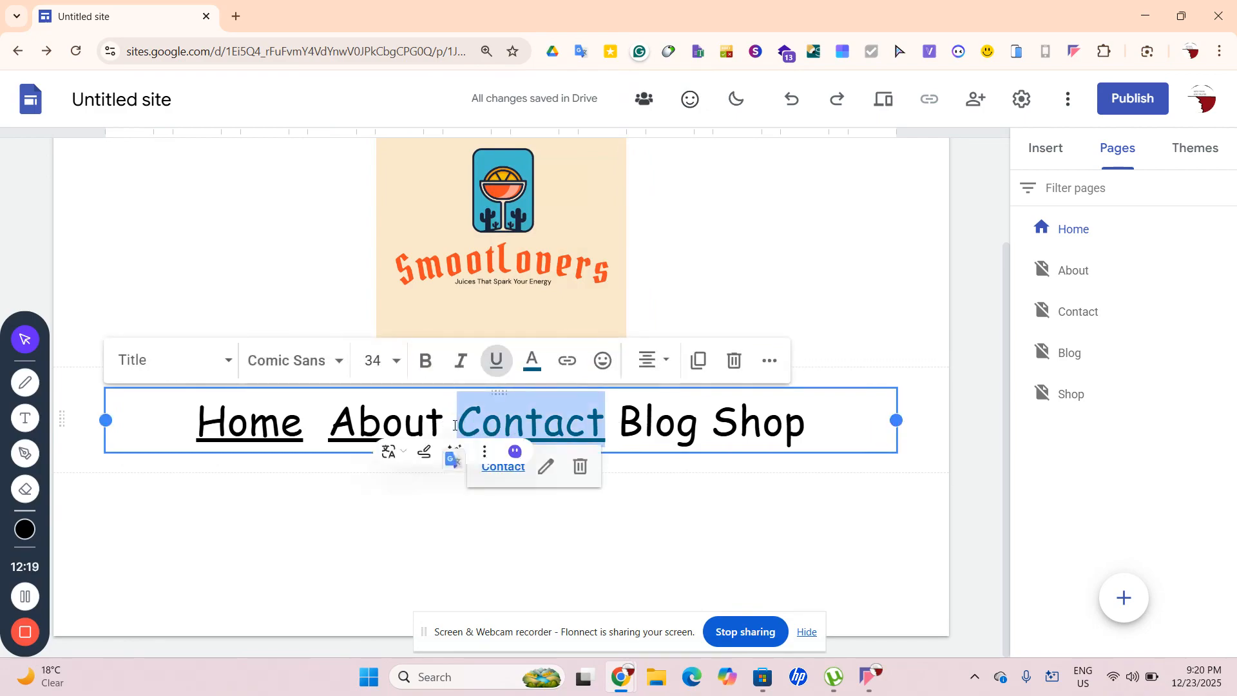
left_click(532, 361)
left_click(500, 88)
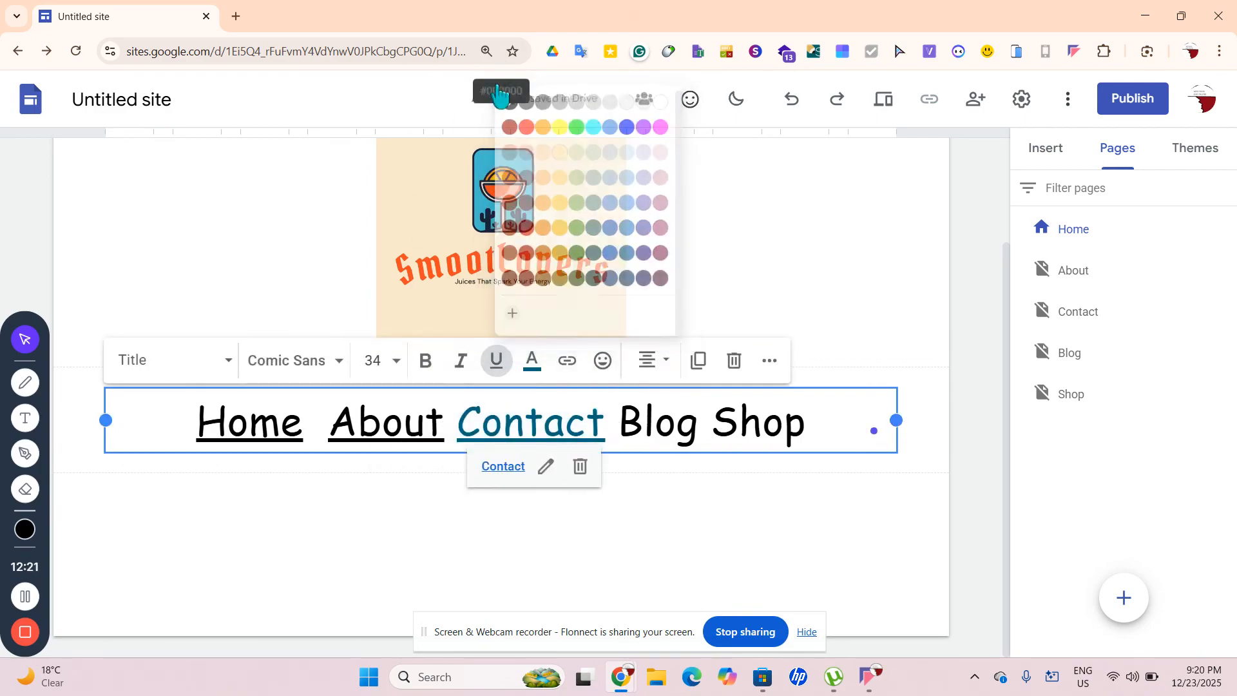
Link the word Blog to the Blog page and colour it black
double_click(646, 407)
left_click_drag(646, 407, 683, 430)
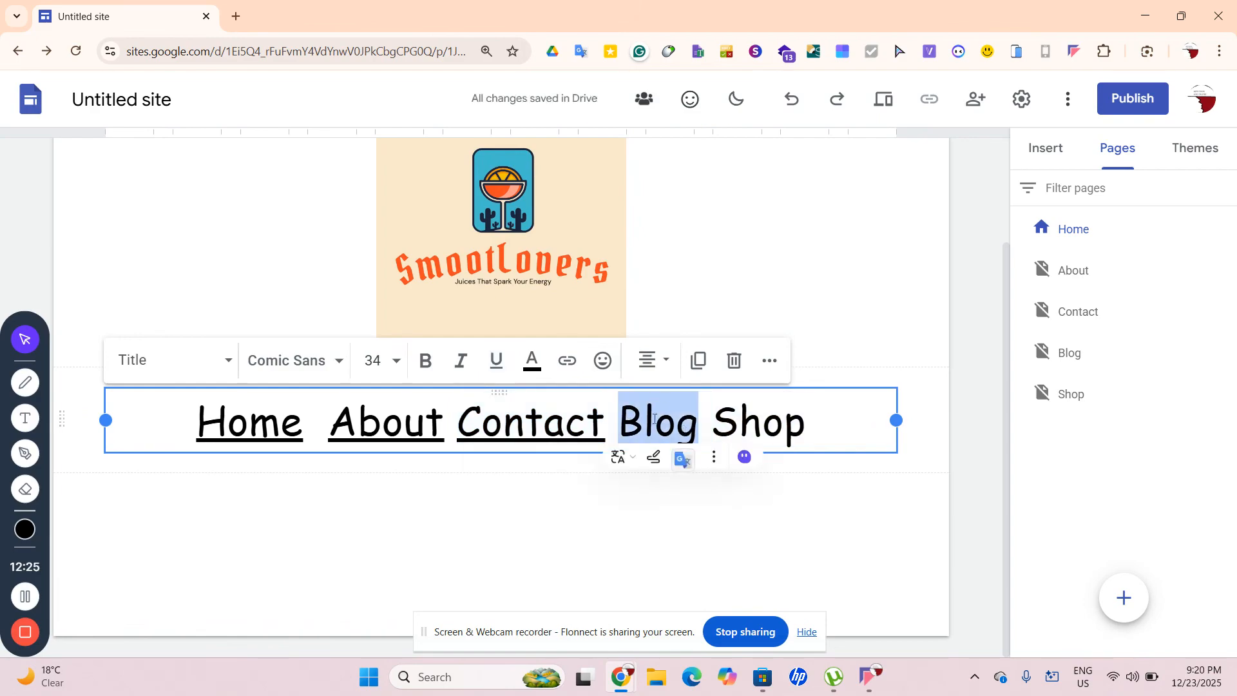
left_click(568, 361)
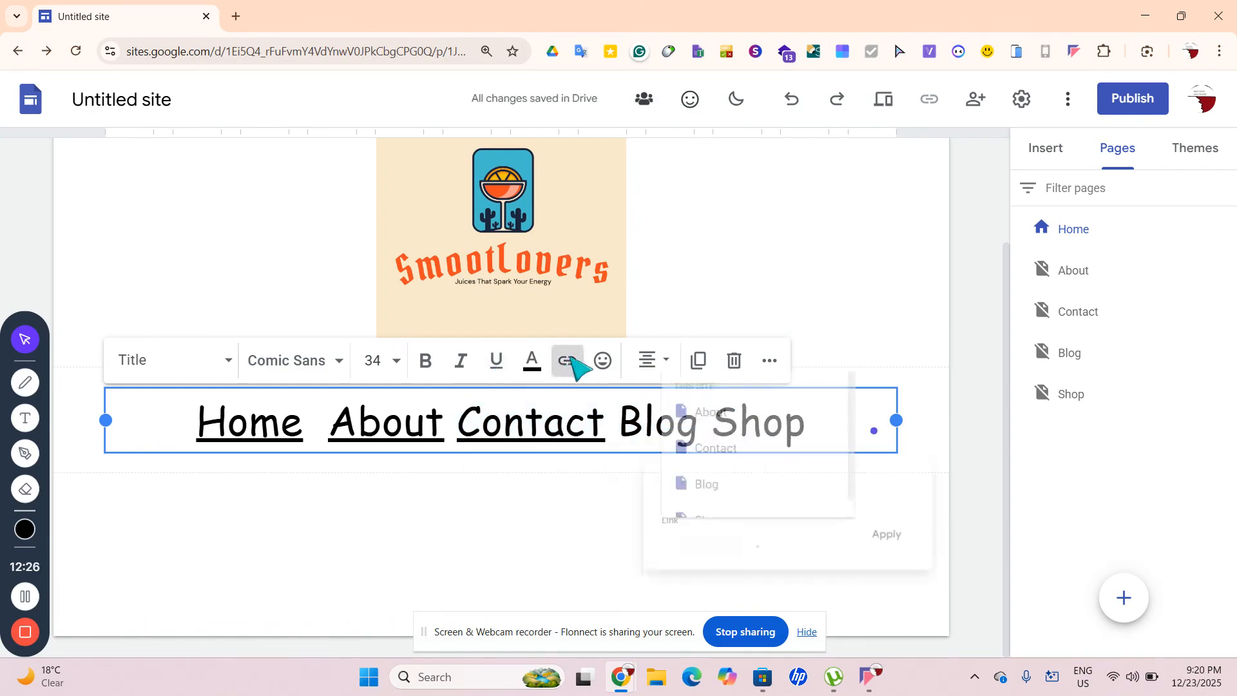
left_click(715, 486)
left_click(905, 539)
left_click_drag(705, 427, 619, 427)
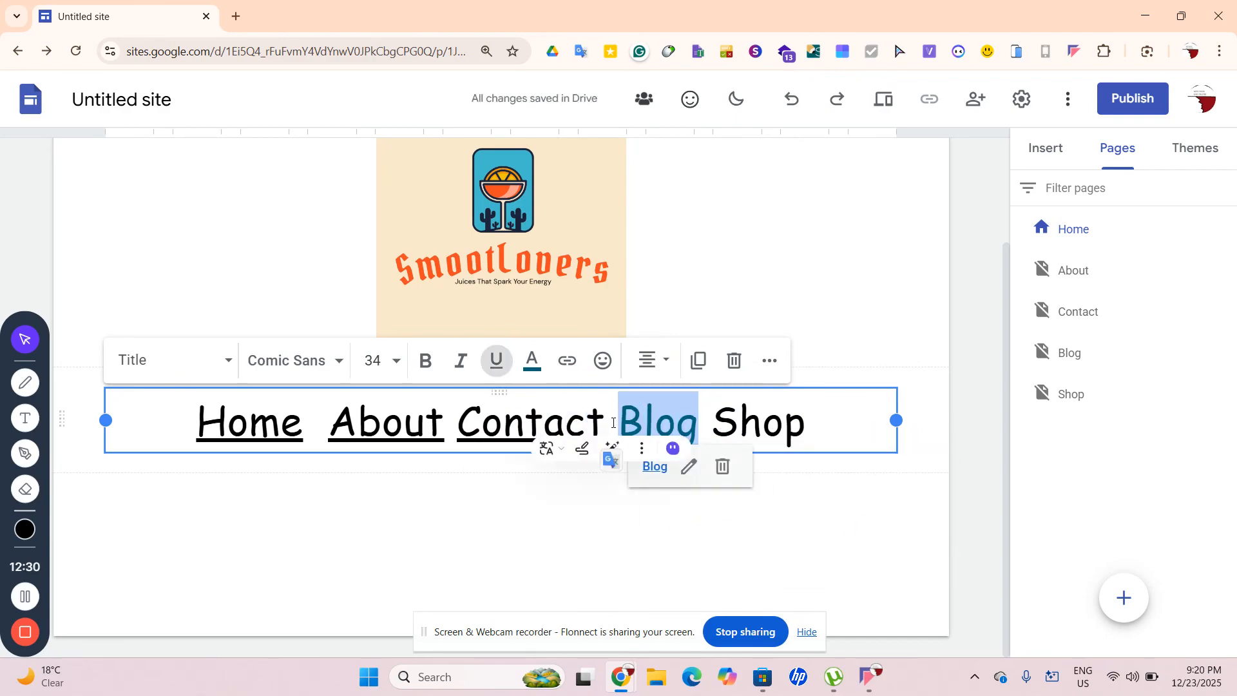
left_click(567, 361)
left_click(713, 501)
left_click_drag(735, 492, 619, 503)
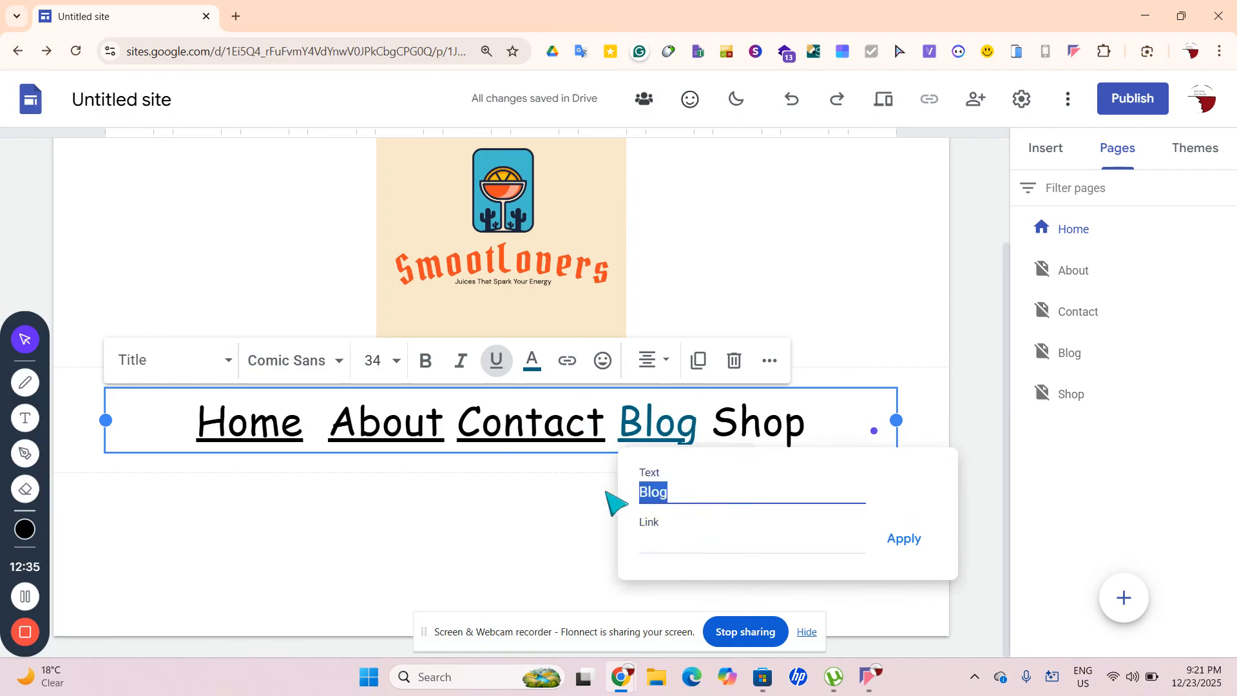
left_click(905, 541)
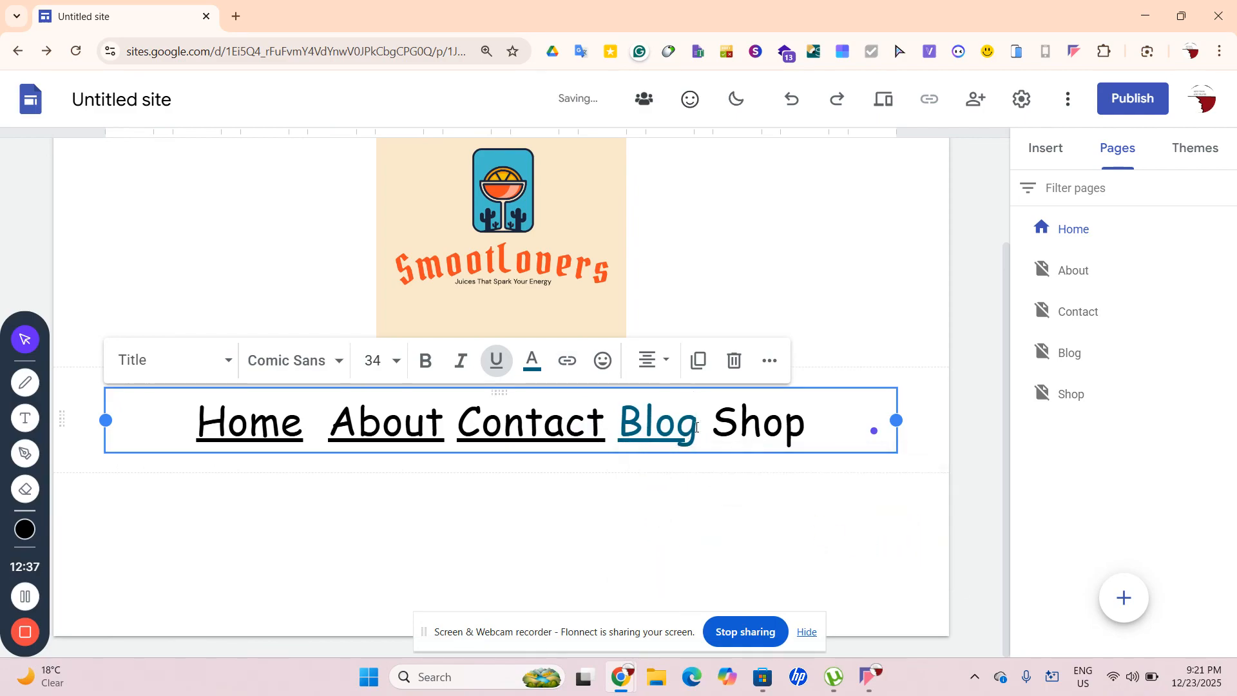
left_click_drag(695, 428, 620, 423)
left_click(531, 361)
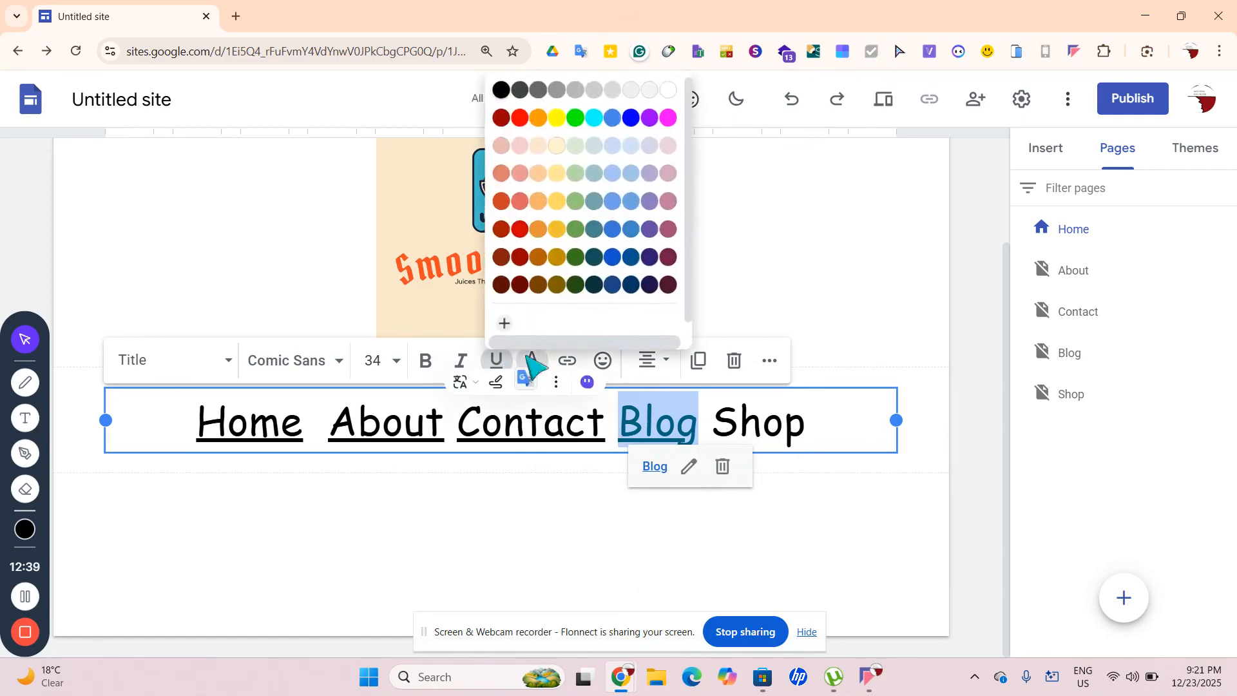
left_click(503, 91)
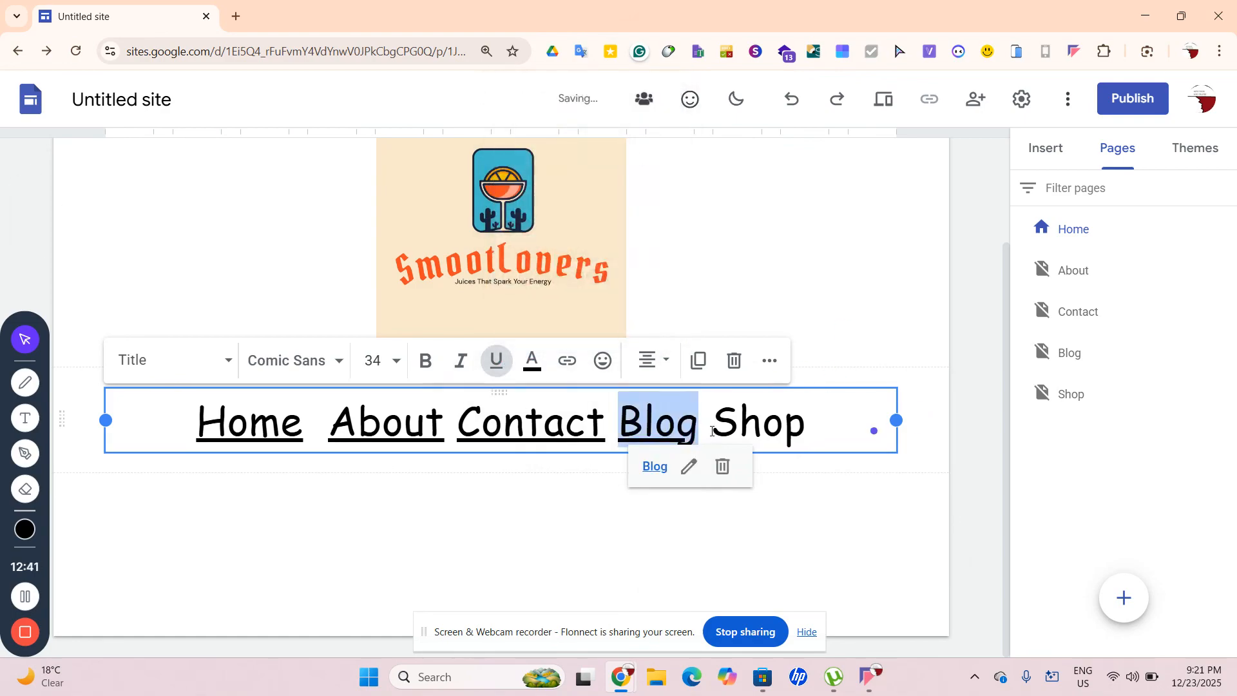
Link the word Shop to the Shop page and colour it black
left_click(713, 432)
left_click_drag(708, 429, 802, 426)
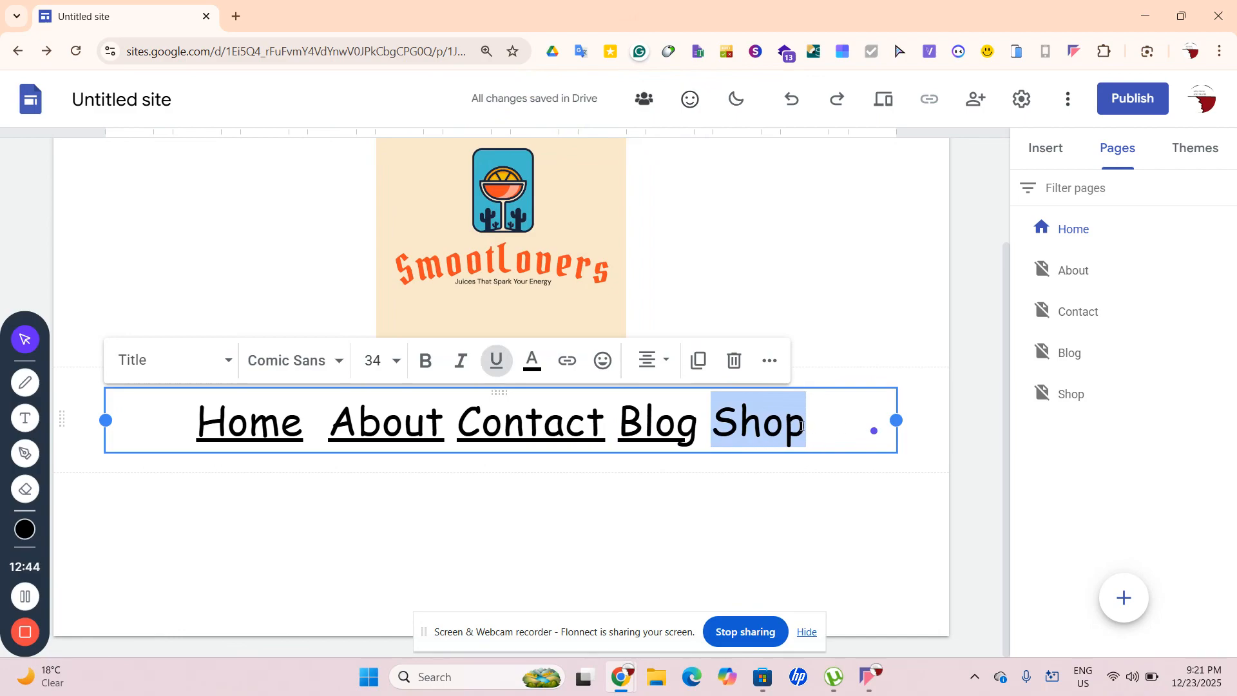
left_click(566, 363)
scroll(817, 486, "down", 1)
left_click(815, 497)
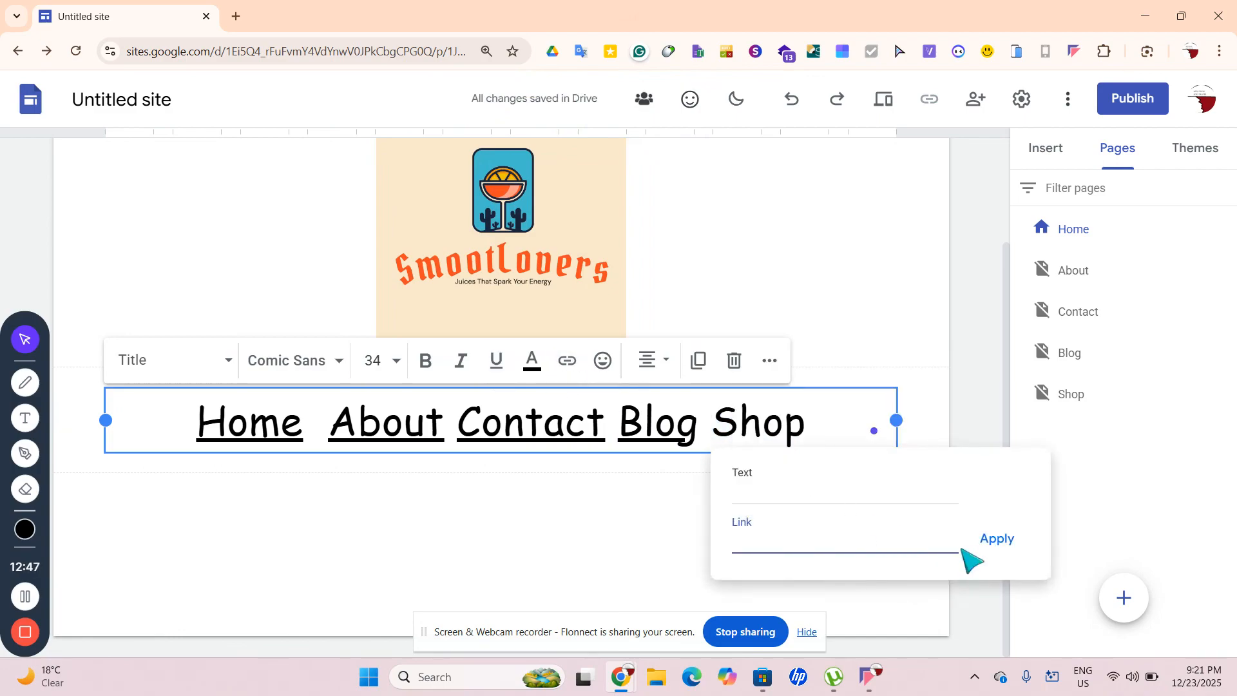
left_click(988, 549)
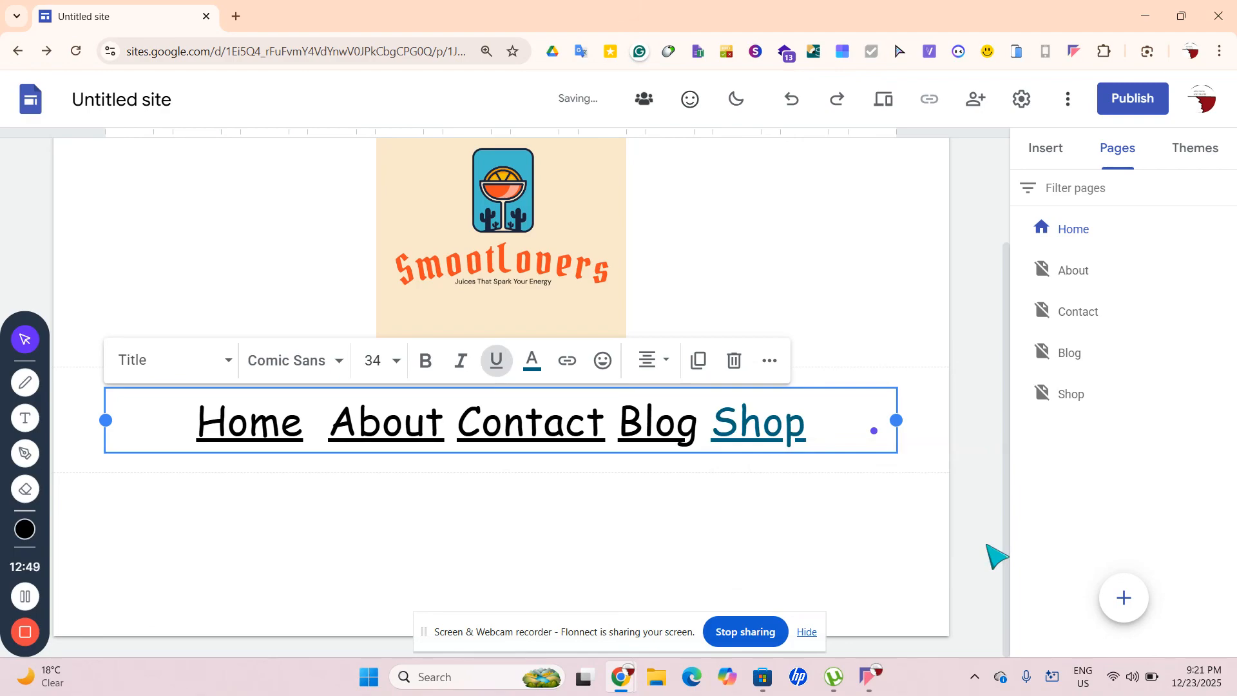
left_click_drag(809, 427, 717, 427)
left_click(535, 361)
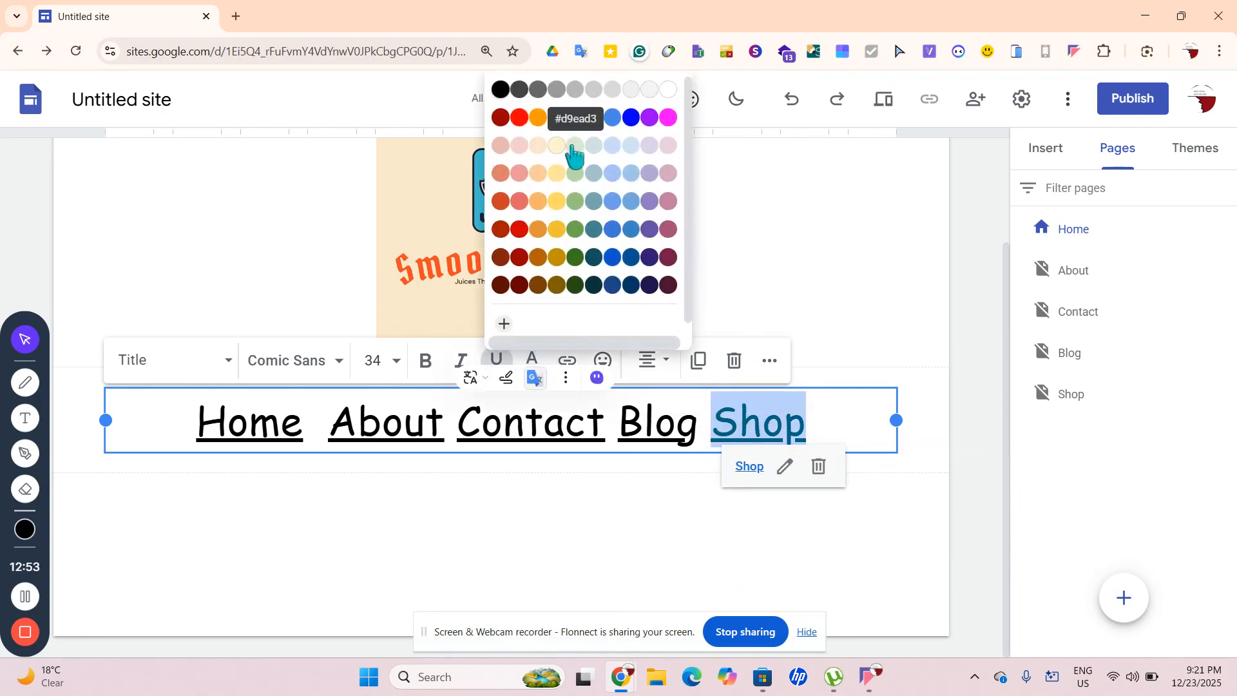
left_click(502, 90)
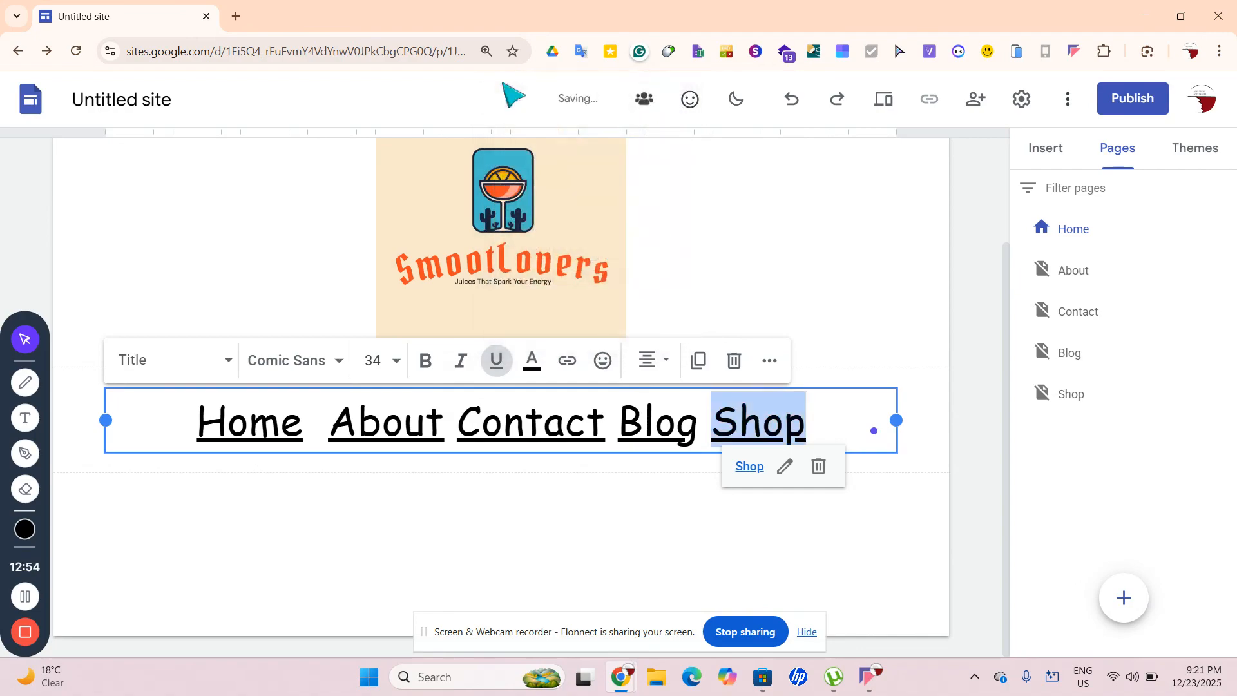
right_click(925, 411)
left_click(800, 533)
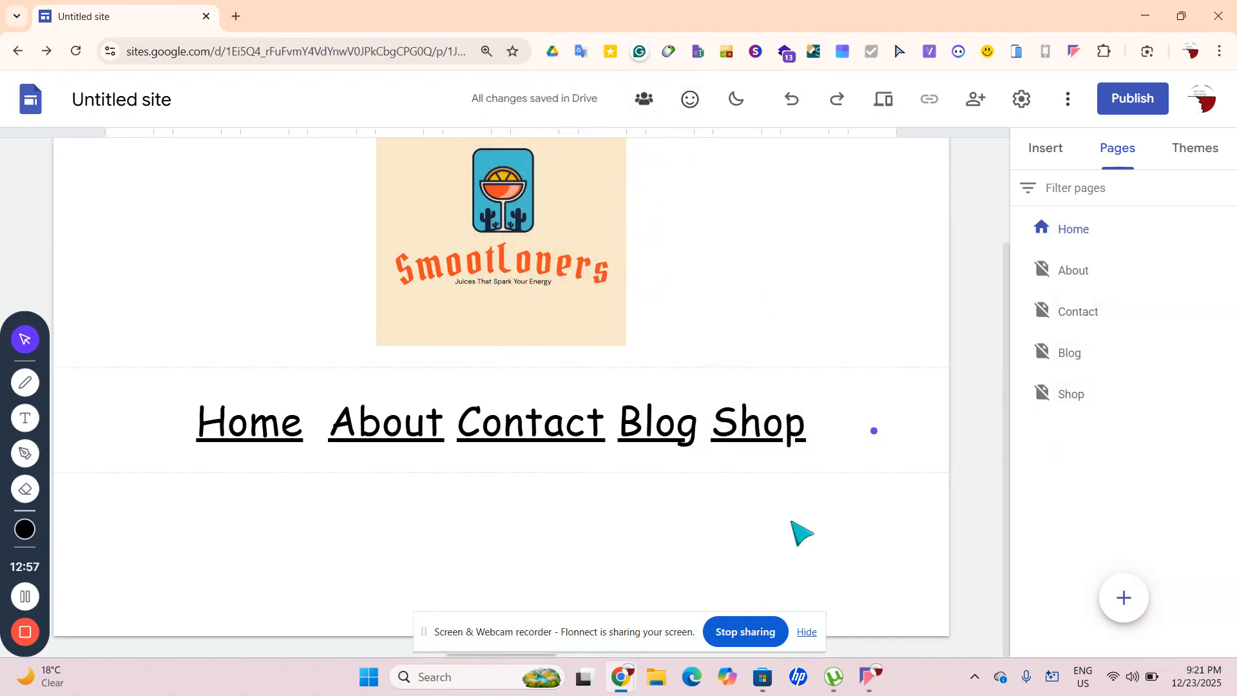
Show the Insert panel options, then open a new blank Chrome tab
scroll(803, 534, "up", 2)
scroll(799, 525, "down", 2)
scroll(795, 519, "up", 2)
scroll(799, 532, "down", 2)
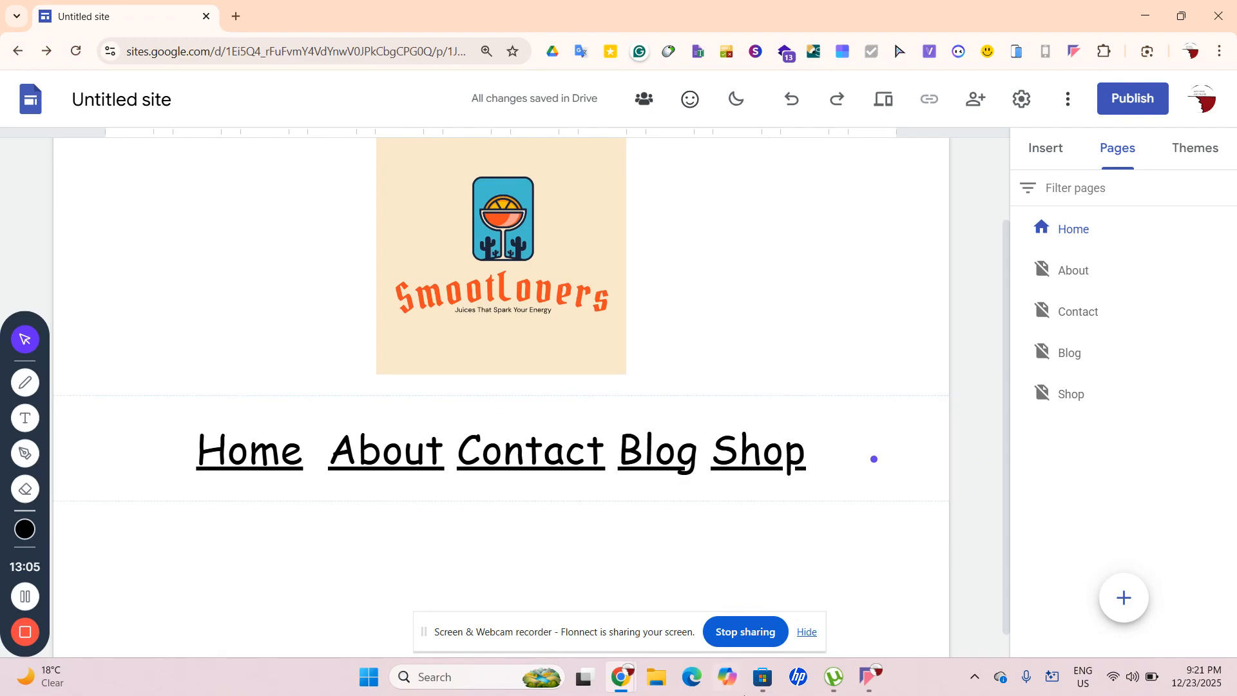
scroll(880, 435, "down", 1)
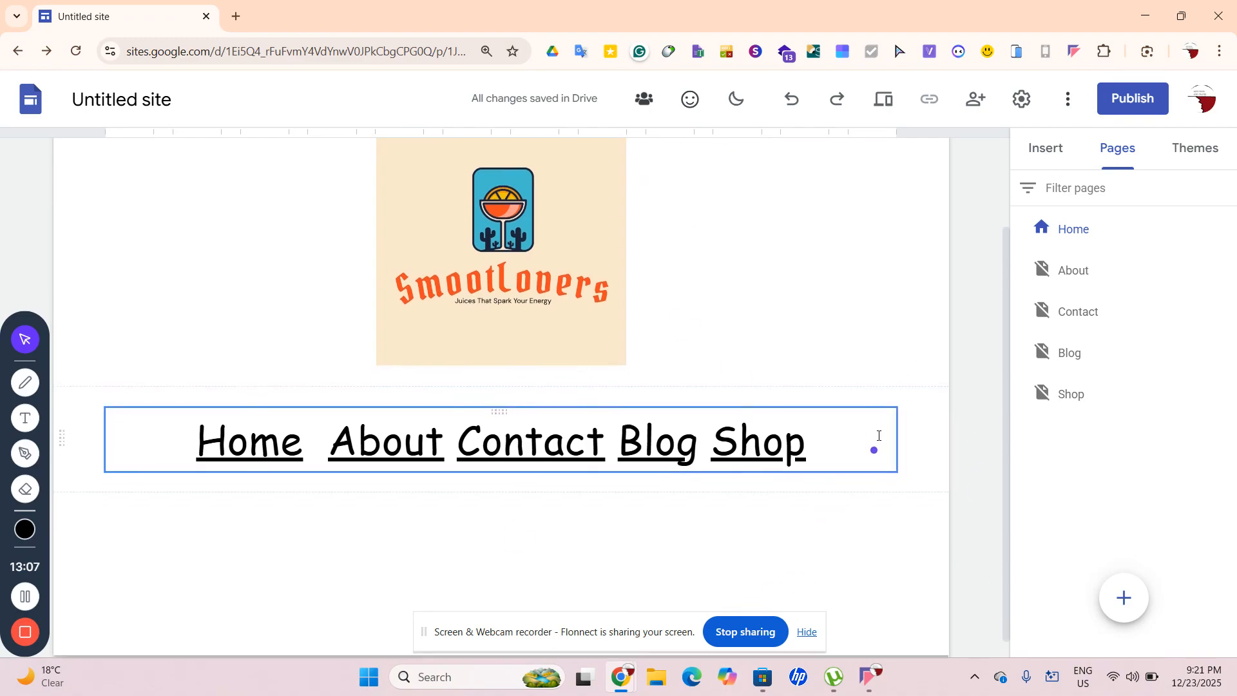
scroll(879, 436, "up", 1)
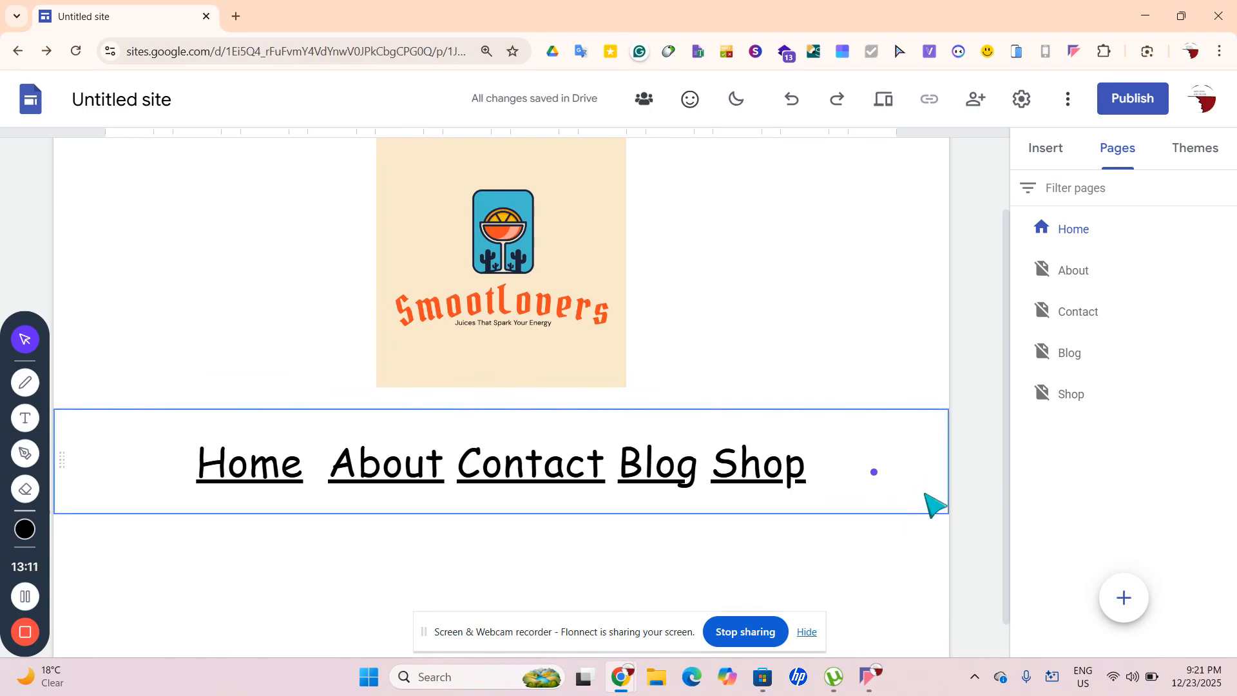
left_click(1052, 142)
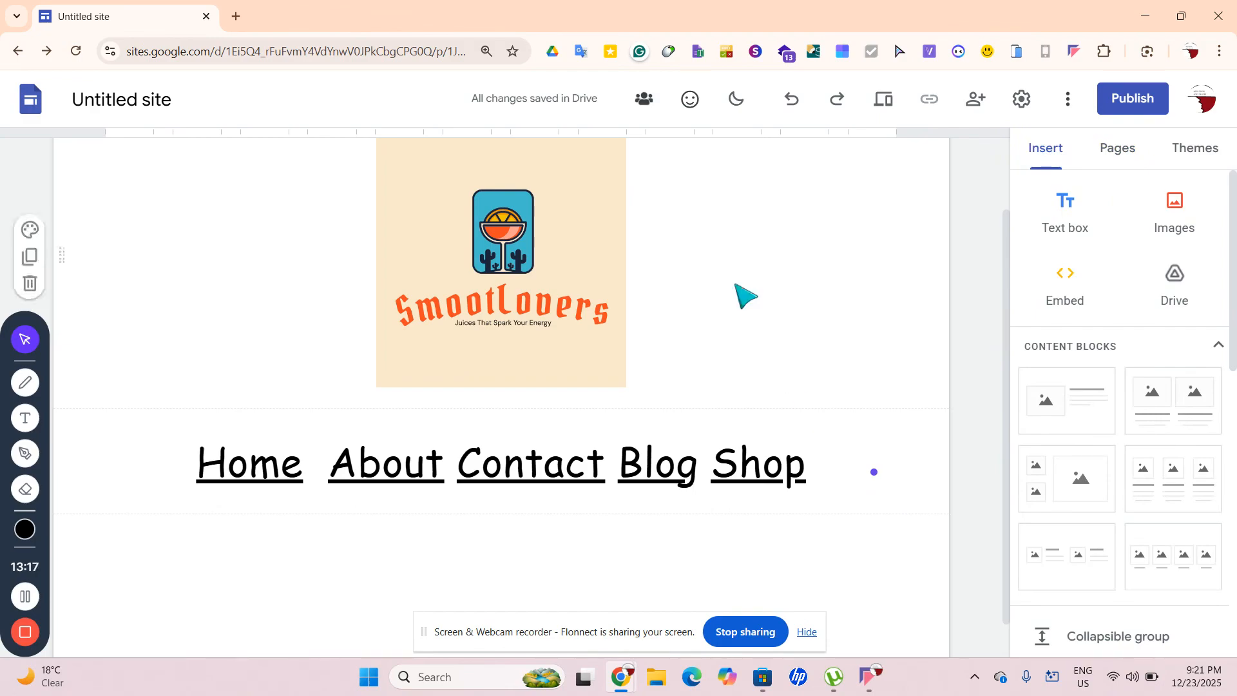
left_click(237, 17)
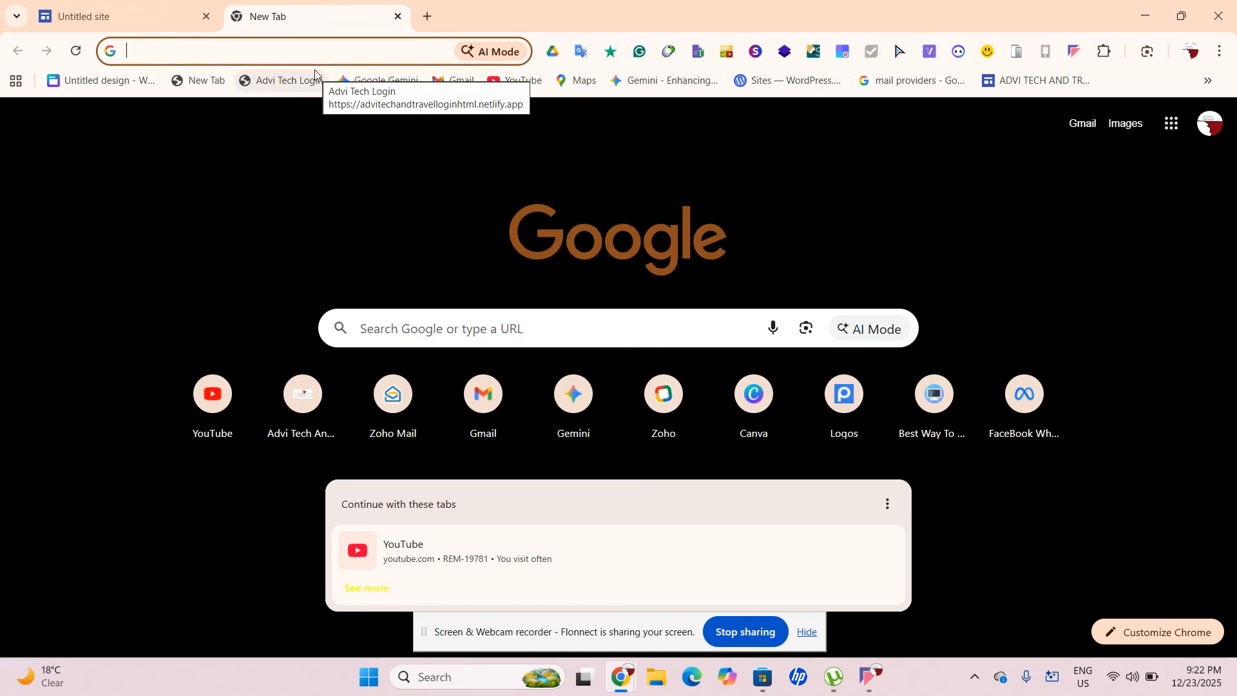
Go to canva.com/ai in the new tab
left_click(273, 116)
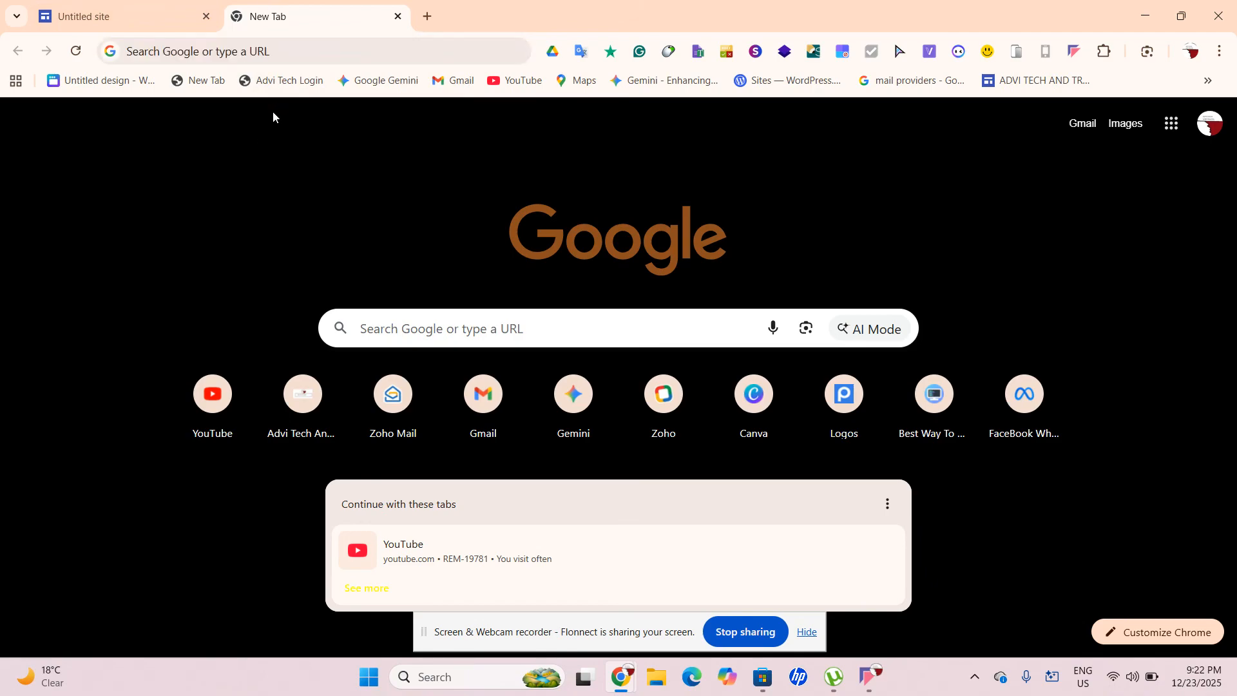
left_click(219, 51)
type("can")
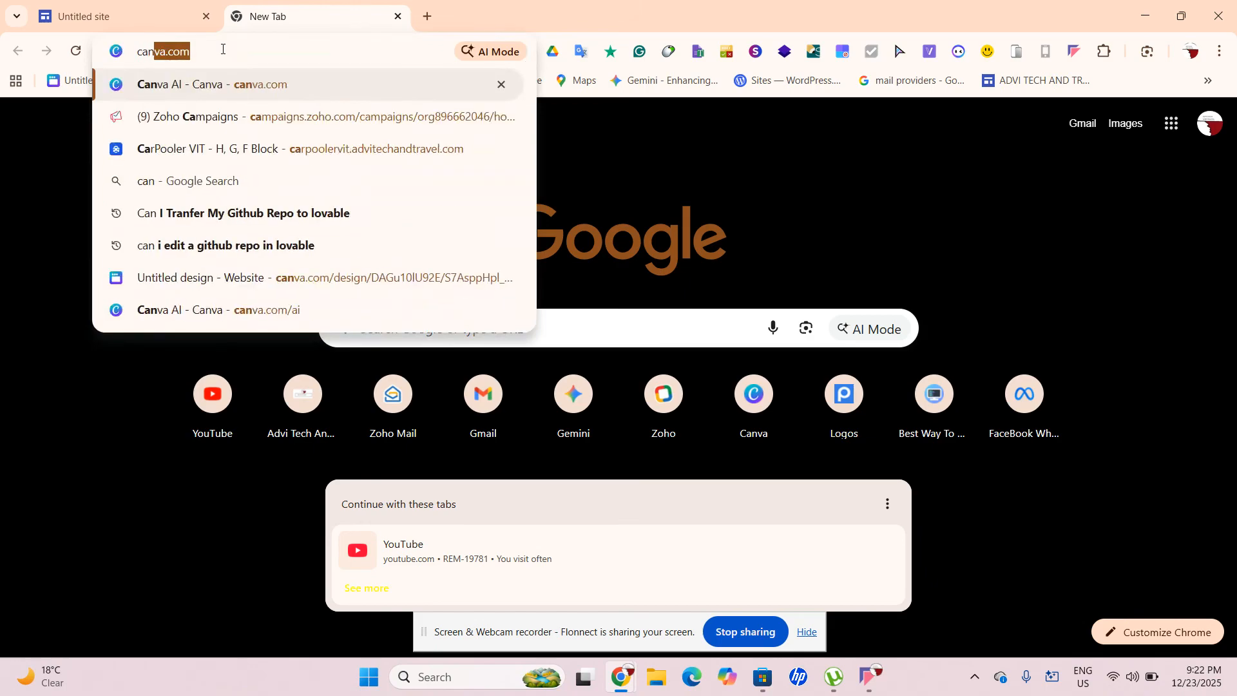
type("va.com/ai")
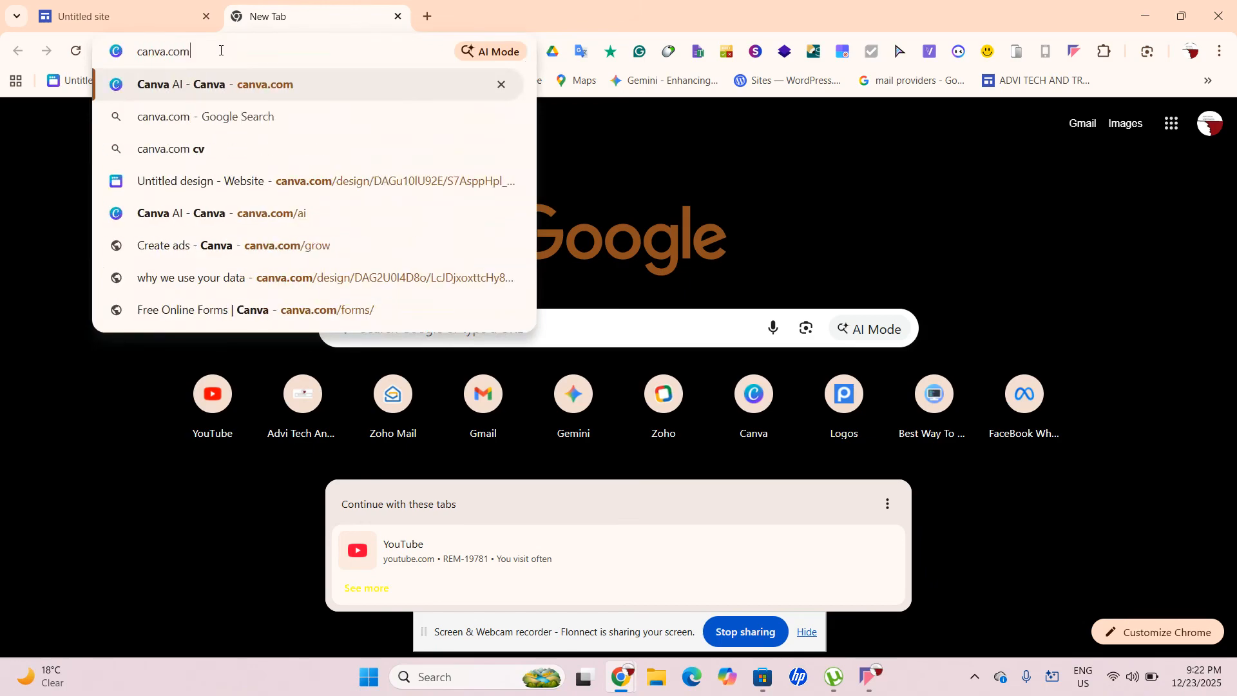
key("Return")
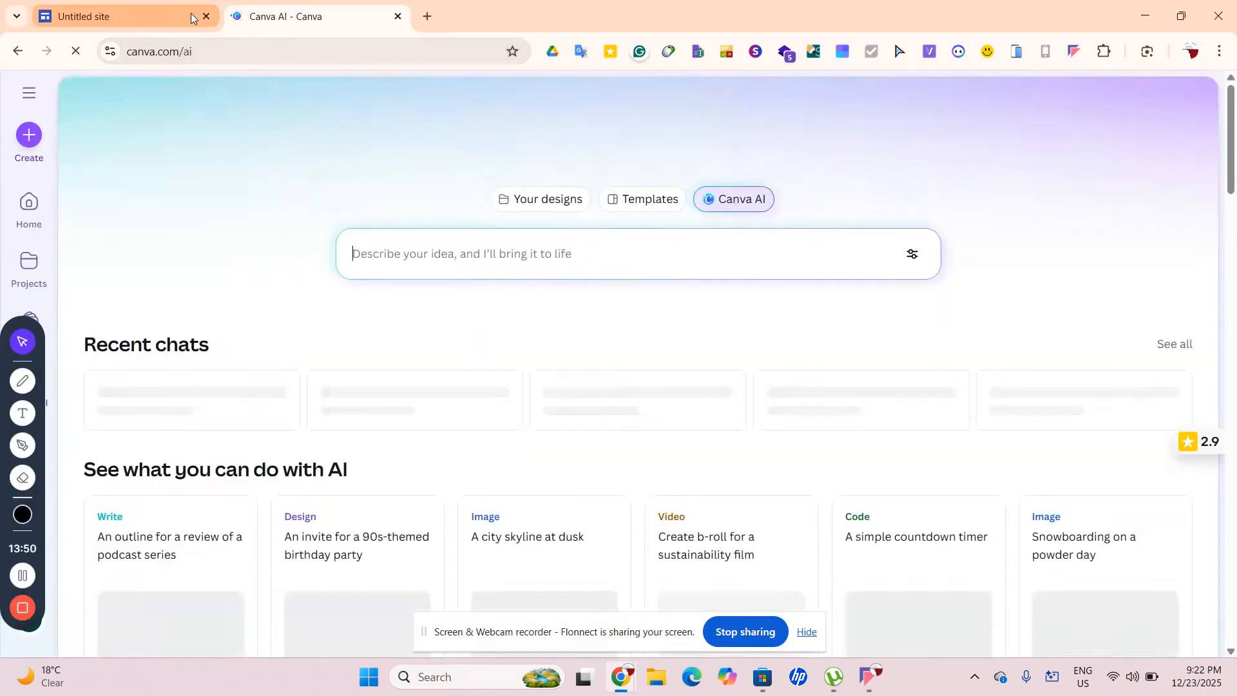
Generate images for 'Create A Image Containning A Stawberry Bottled Smootie With Stawberry's Near It.'
mouse_move(191, 18)
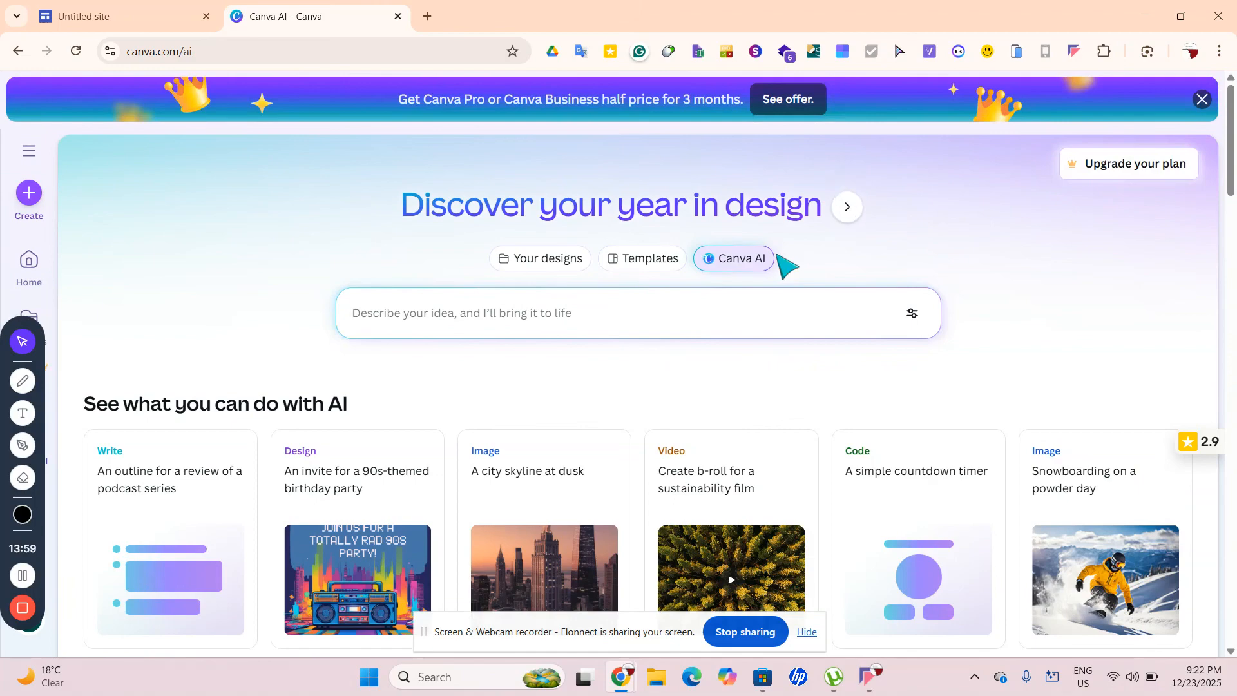
type("Cre")
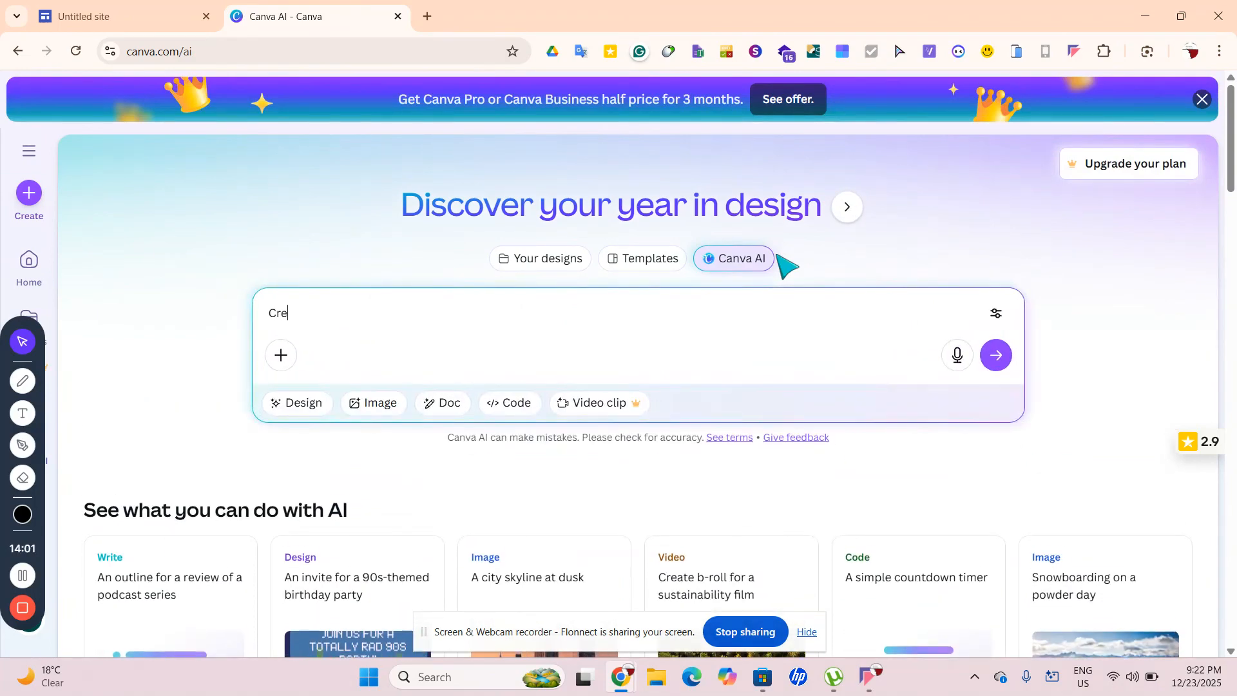
type("ate A Image Containning ")
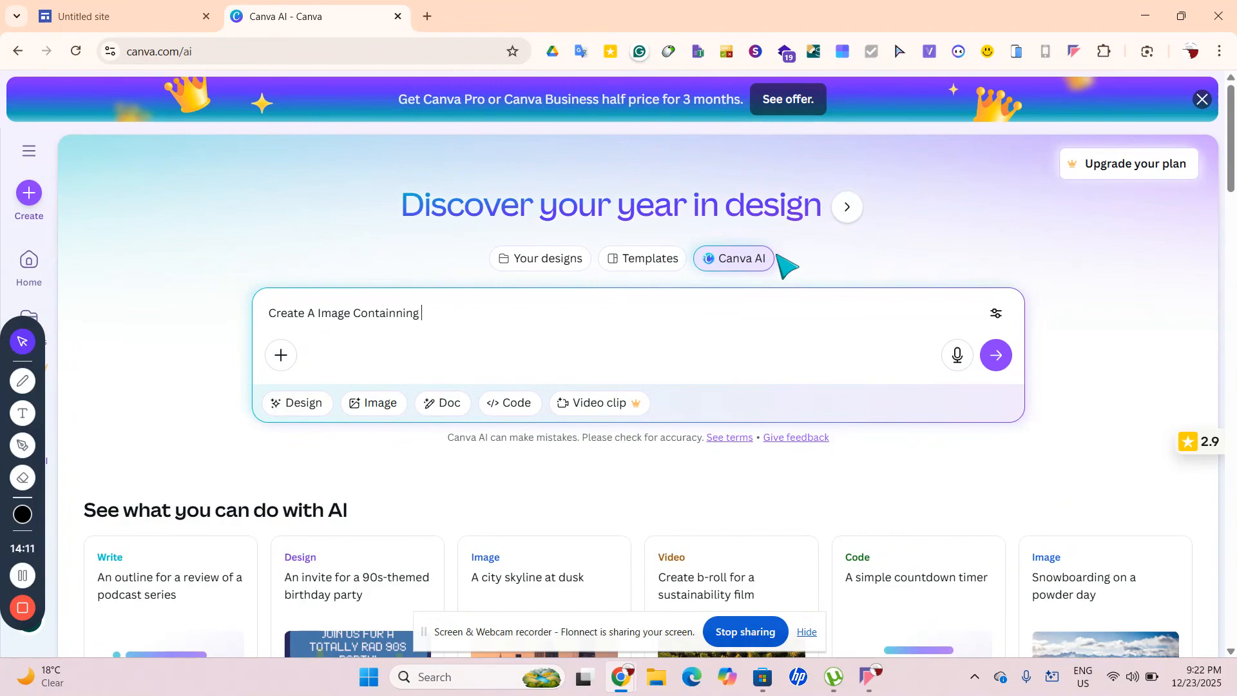
type("A Sta")
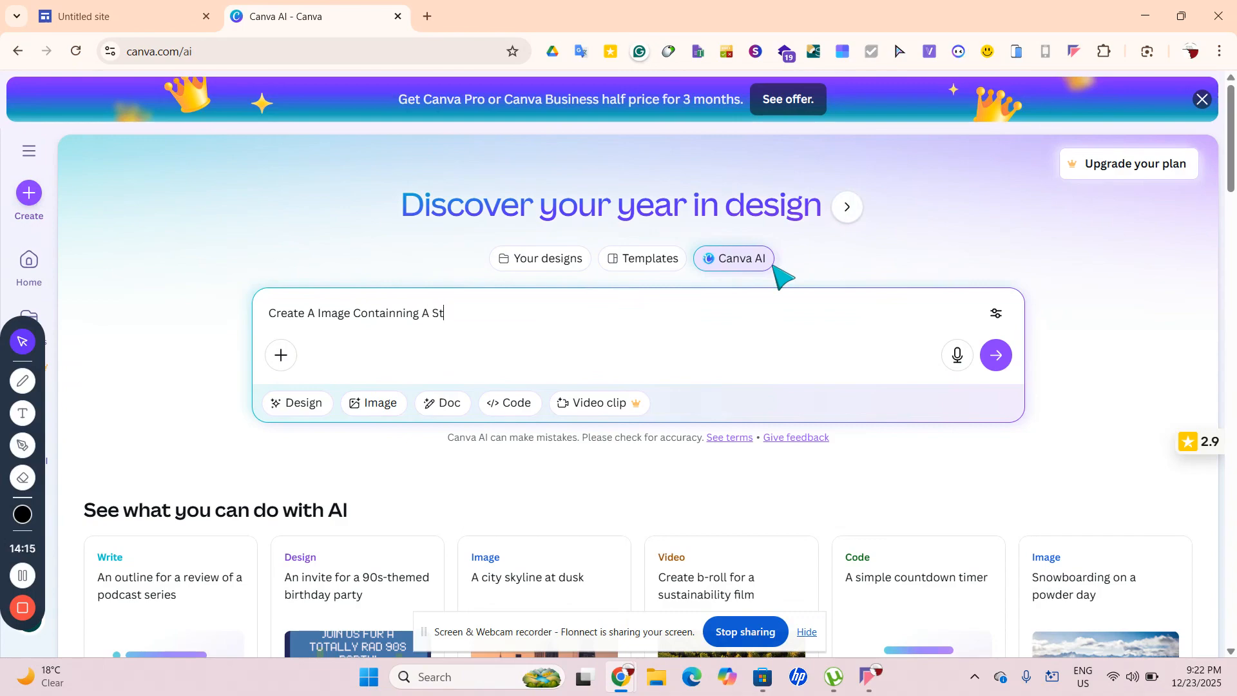
type("wbery")
key("BackSpace")
type("ry")
type(" Botll")
type("ed A")
type("Smoot")
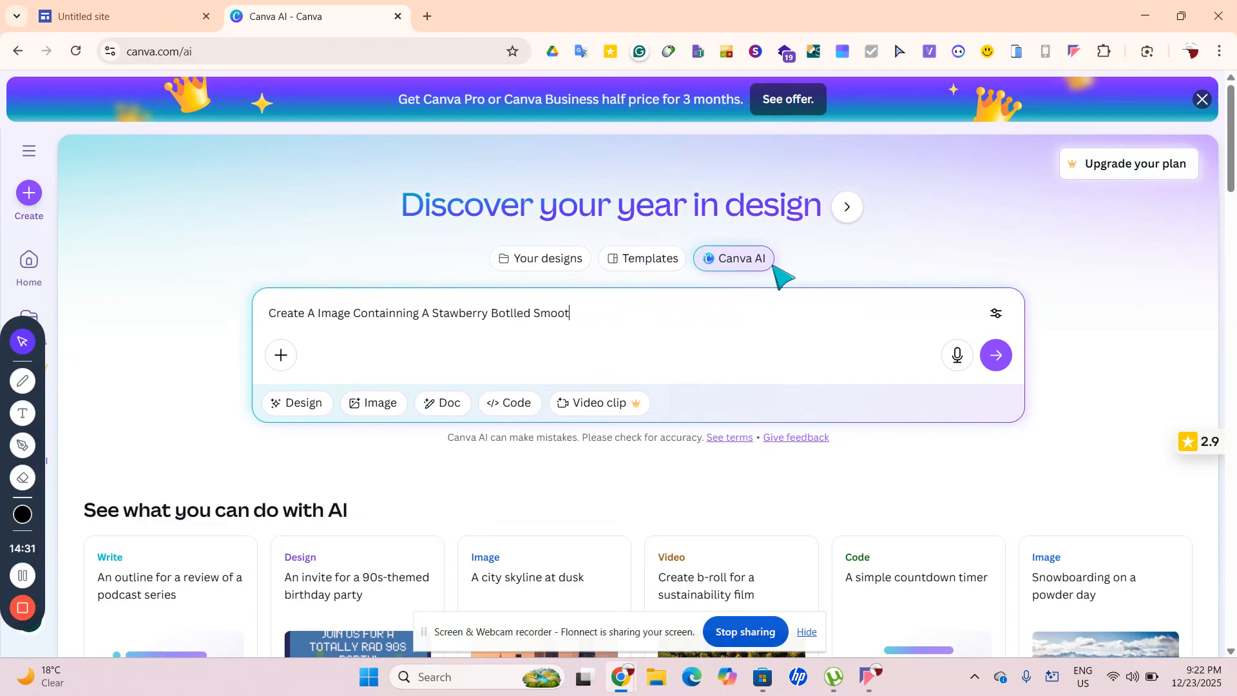
type("ie With Stawber")
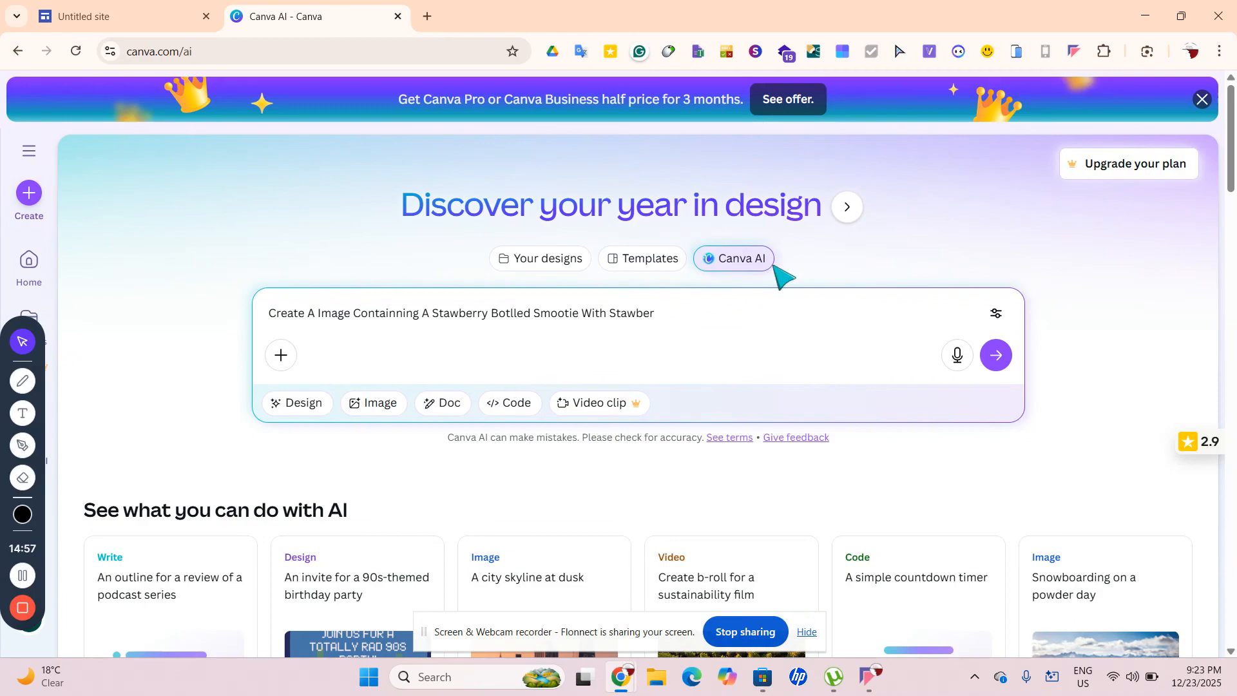
type("ry")
type("s Near It")
key("ctrl+a")
key("BackSpace")
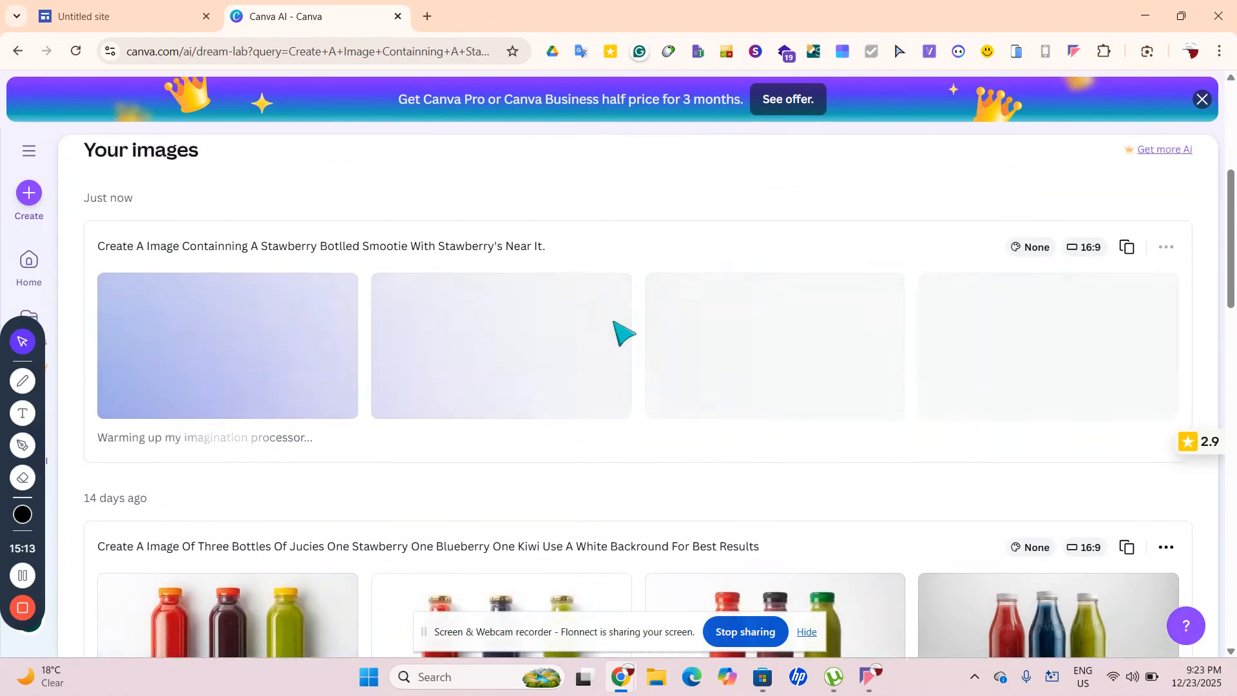
Download the first strawberry smoothie result as a JPG
scroll(622, 332, "down", 3)
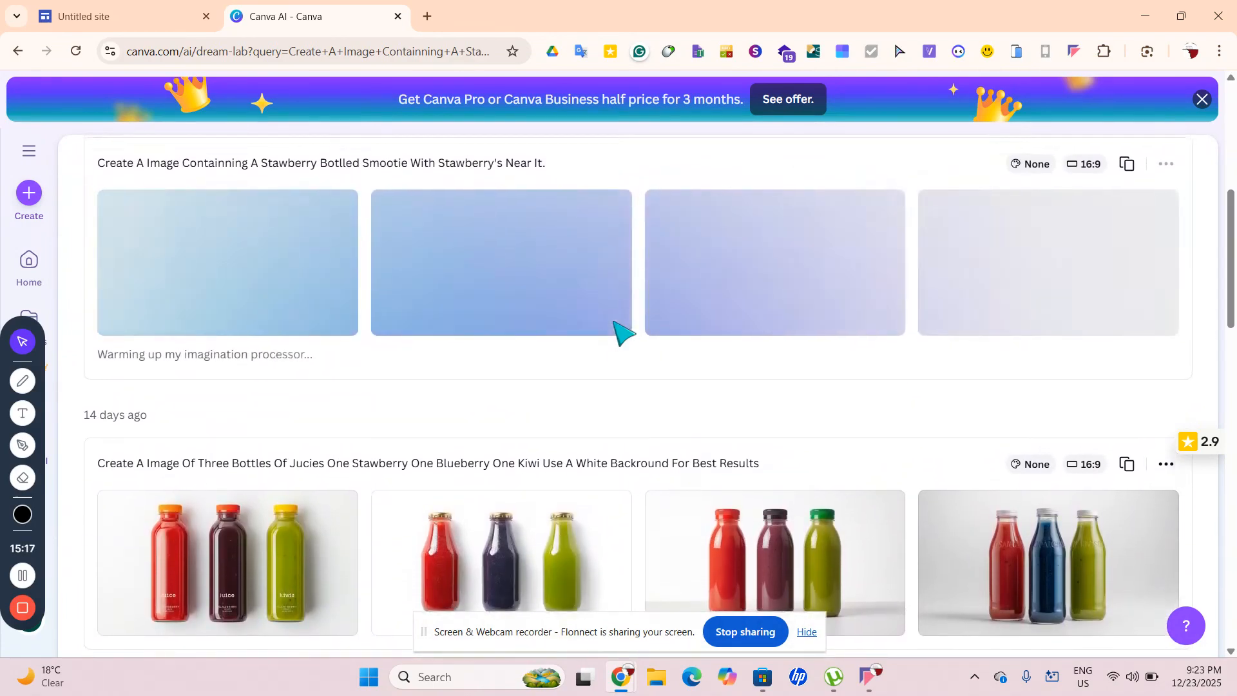
scroll(620, 332, "down", 6)
scroll(616, 332, "down", 10)
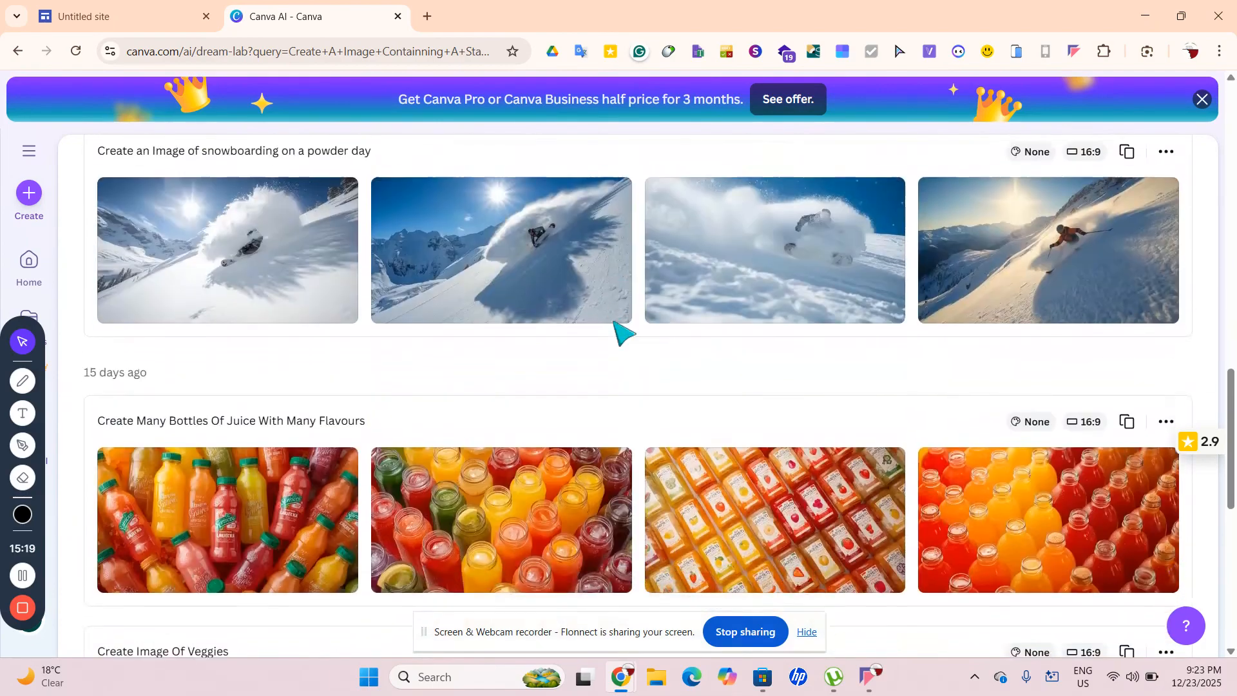
scroll(621, 334, "up", 10)
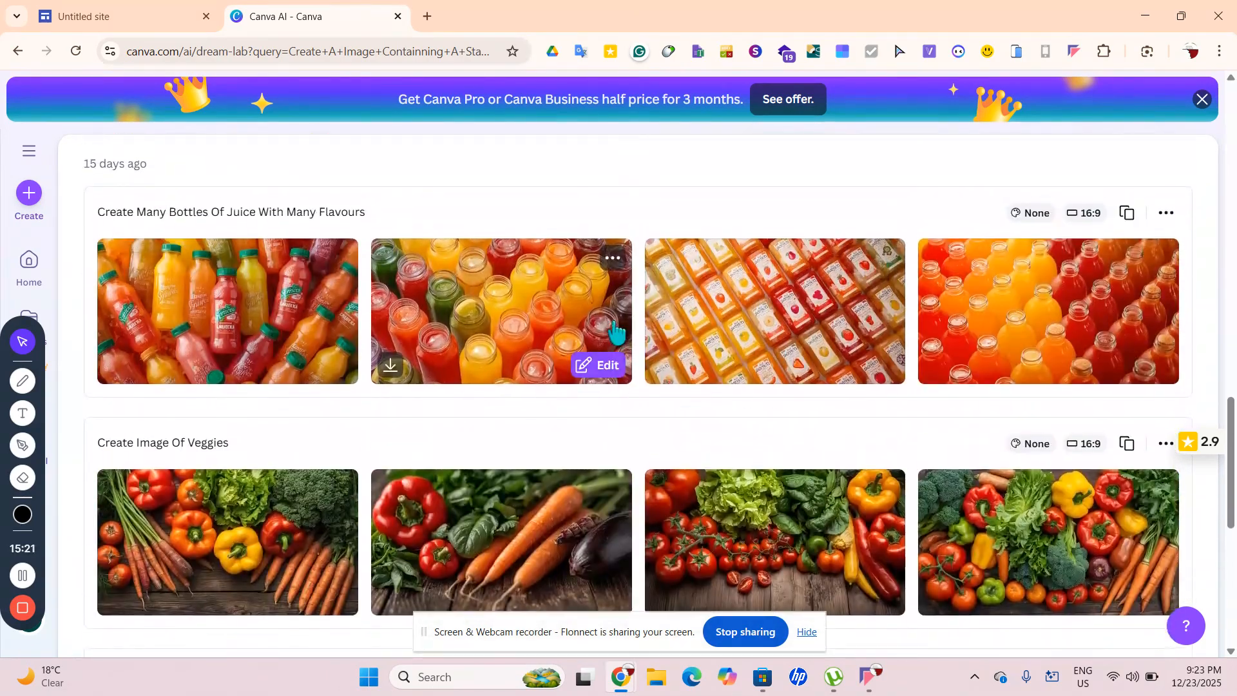
scroll(615, 332, "up", 4)
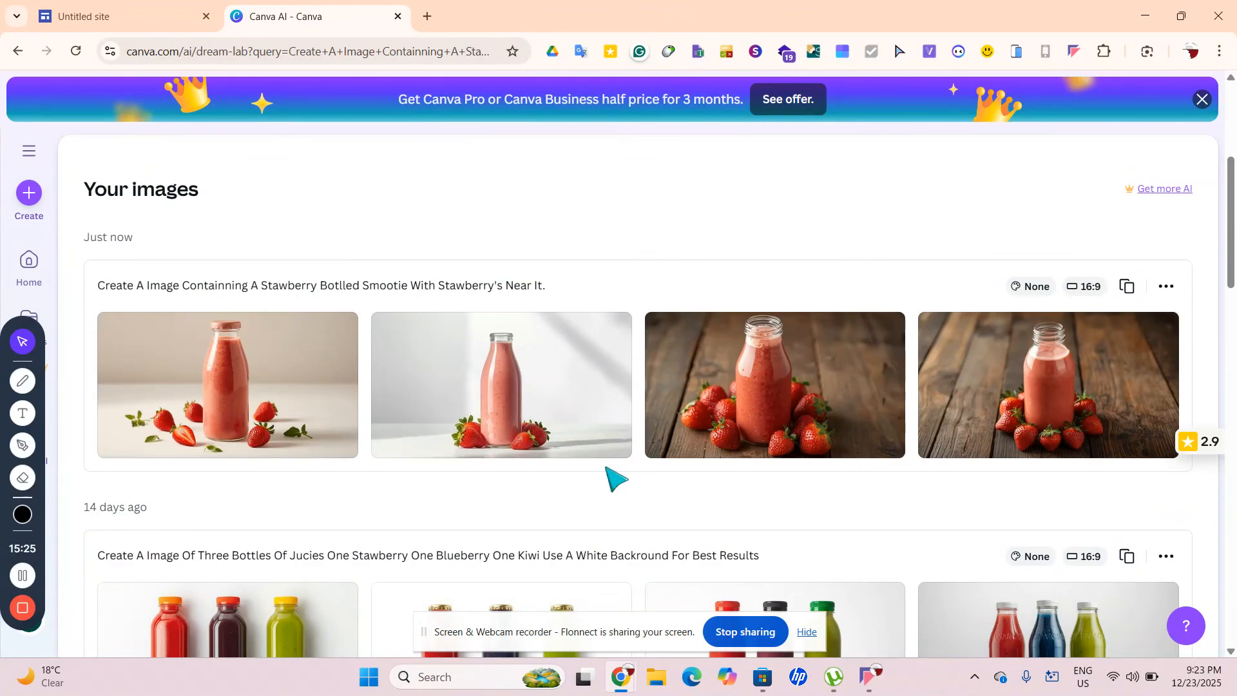
scroll(608, 475, "up", 1)
scroll(489, 279, "up", 1)
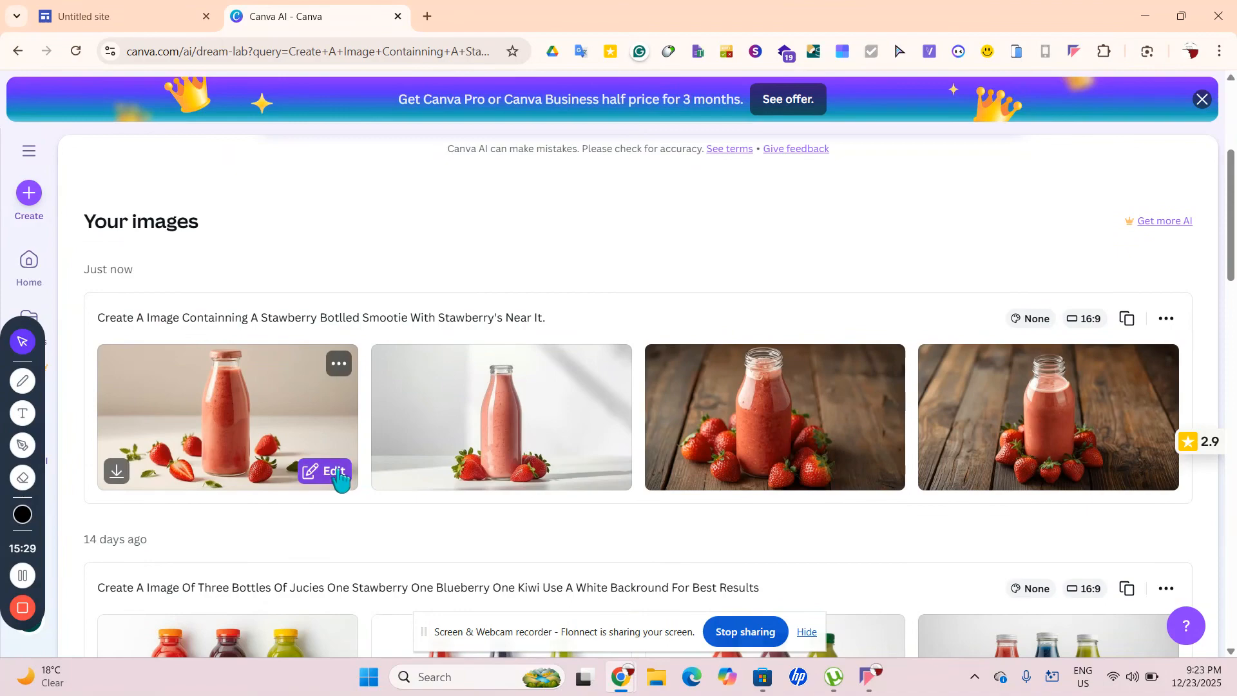
left_click(114, 472)
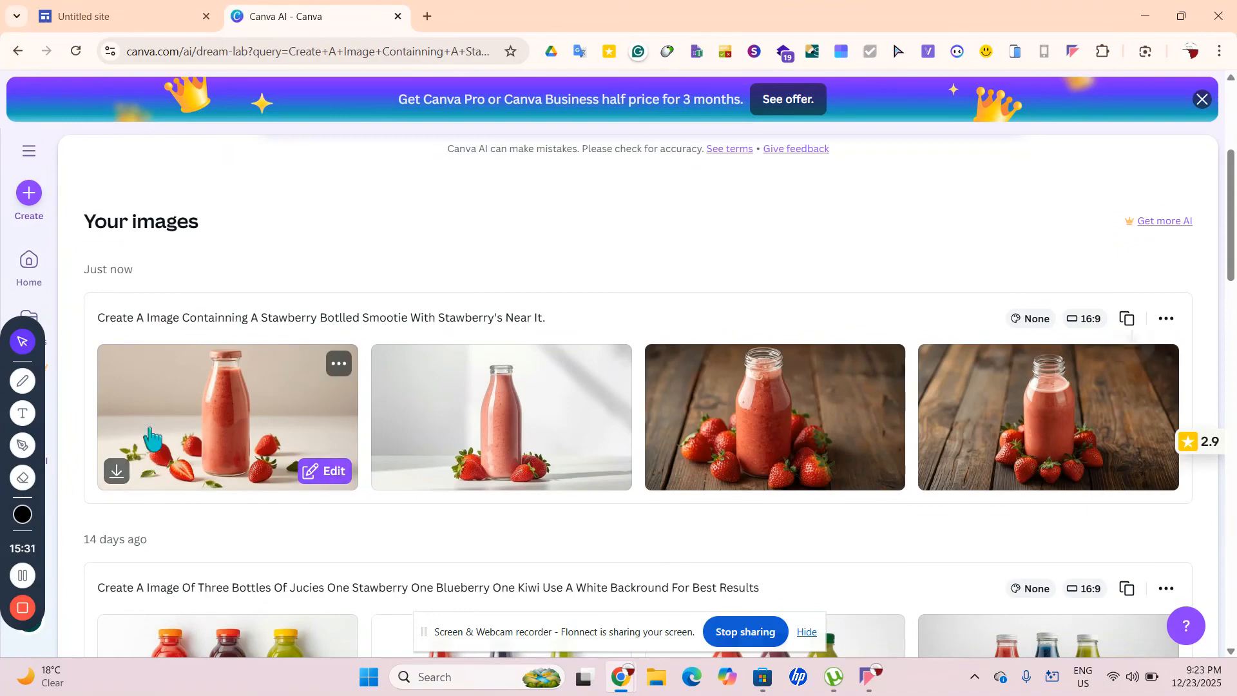
scroll(526, 317, "up", 4)
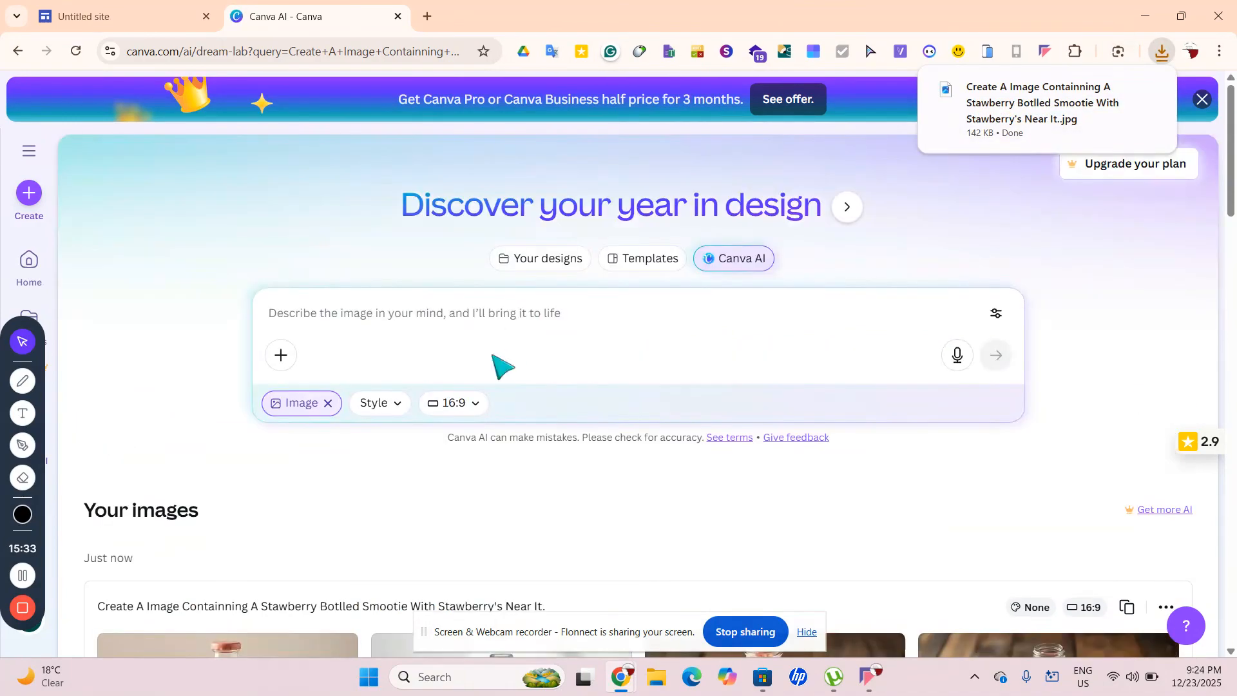
left_click(443, 319)
Copy the strawberry smoothie prompt and paste it into the empty prompt box
scroll(443, 321, "down", 1)
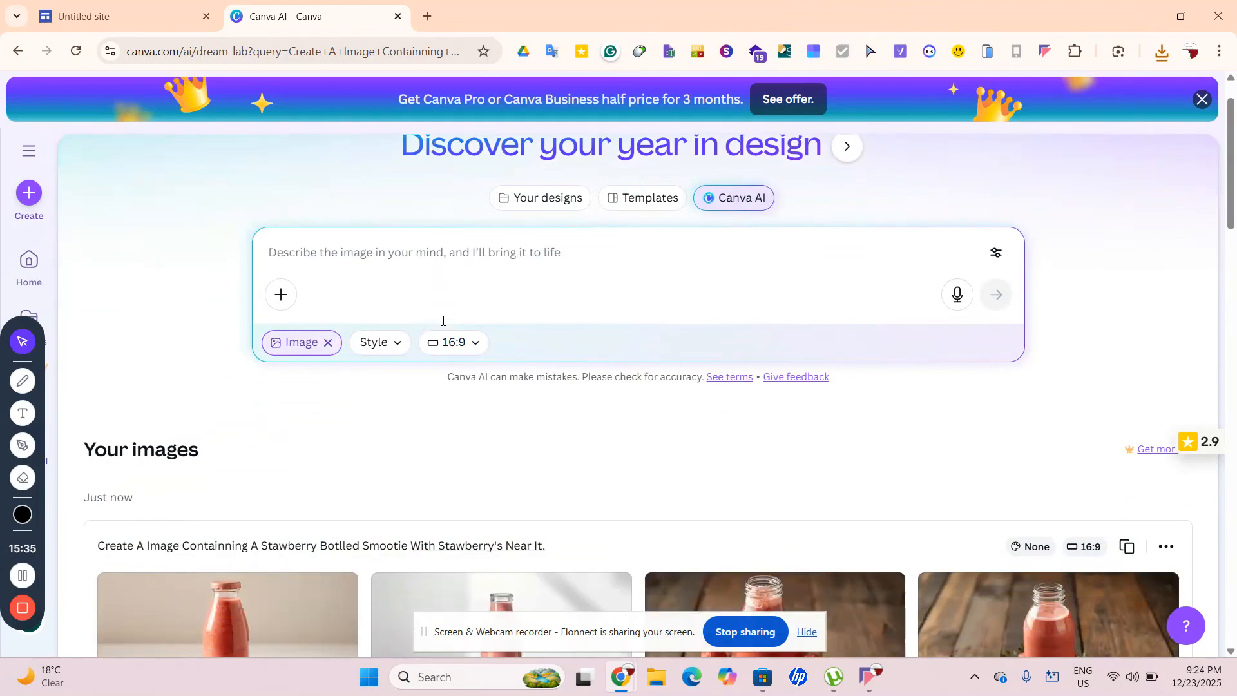
left_click_drag(95, 540, 593, 540)
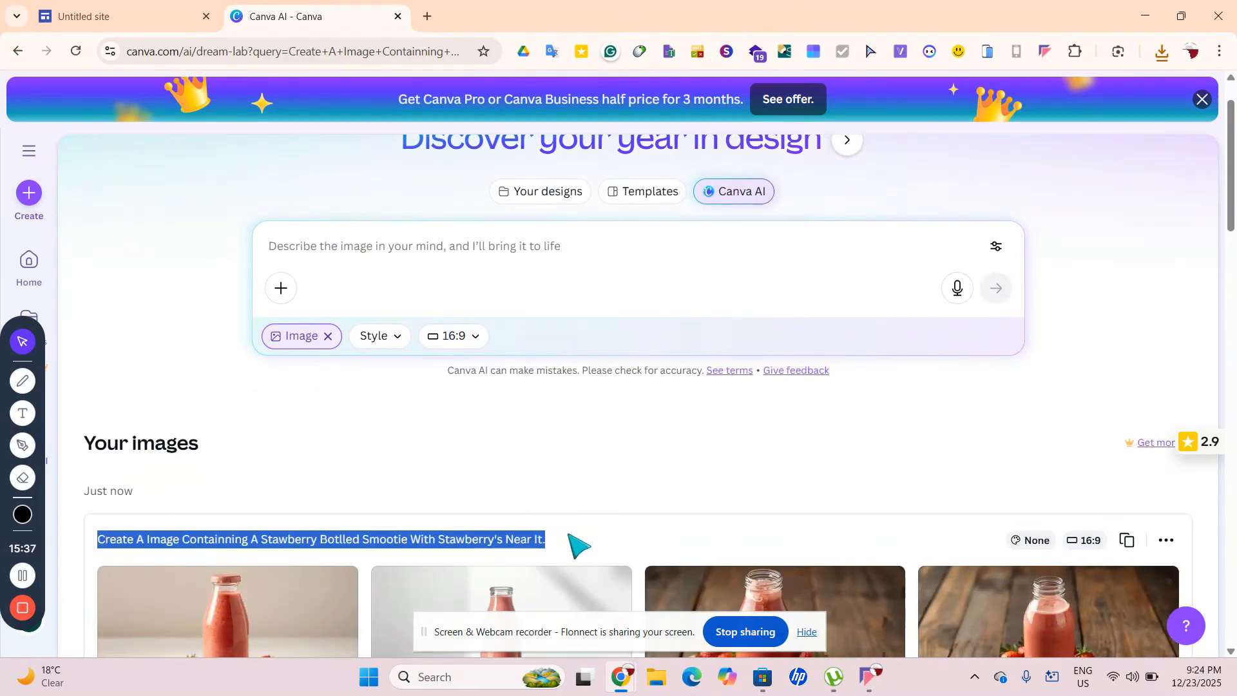
right_click(609, 447)
left_click(538, 540)
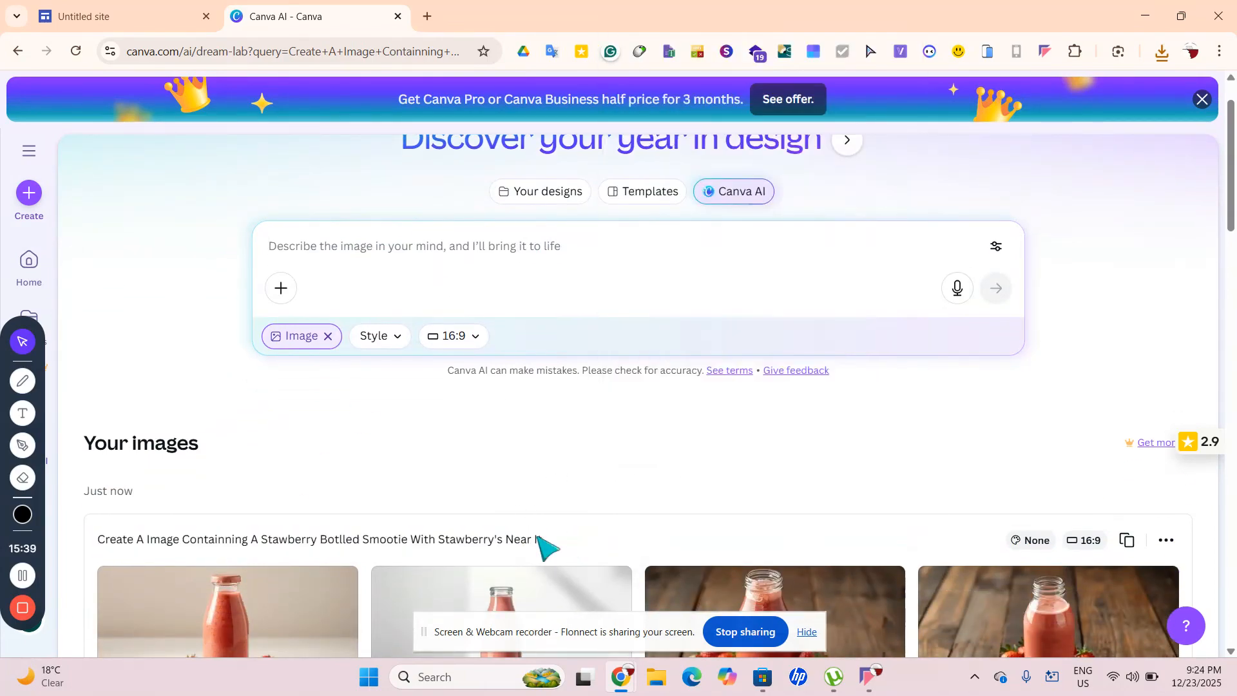
left_click_drag(550, 543, 100, 542)
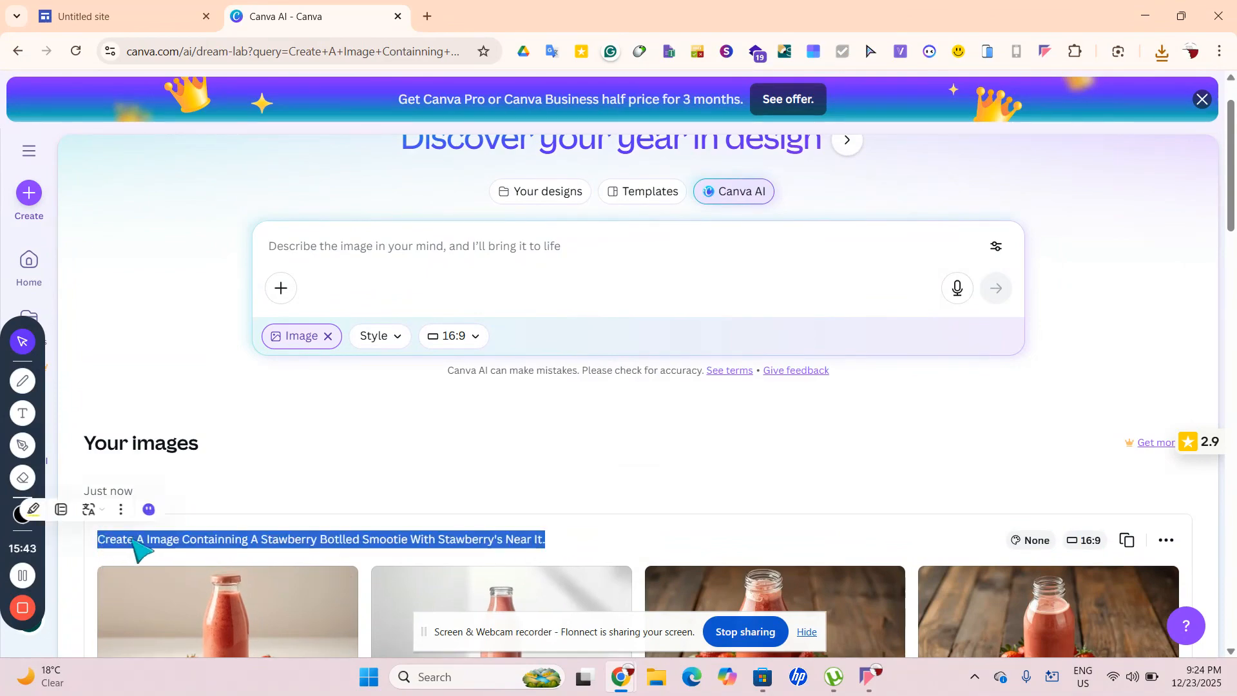
right_click(129, 548)
left_click(256, 289)
left_click(371, 255)
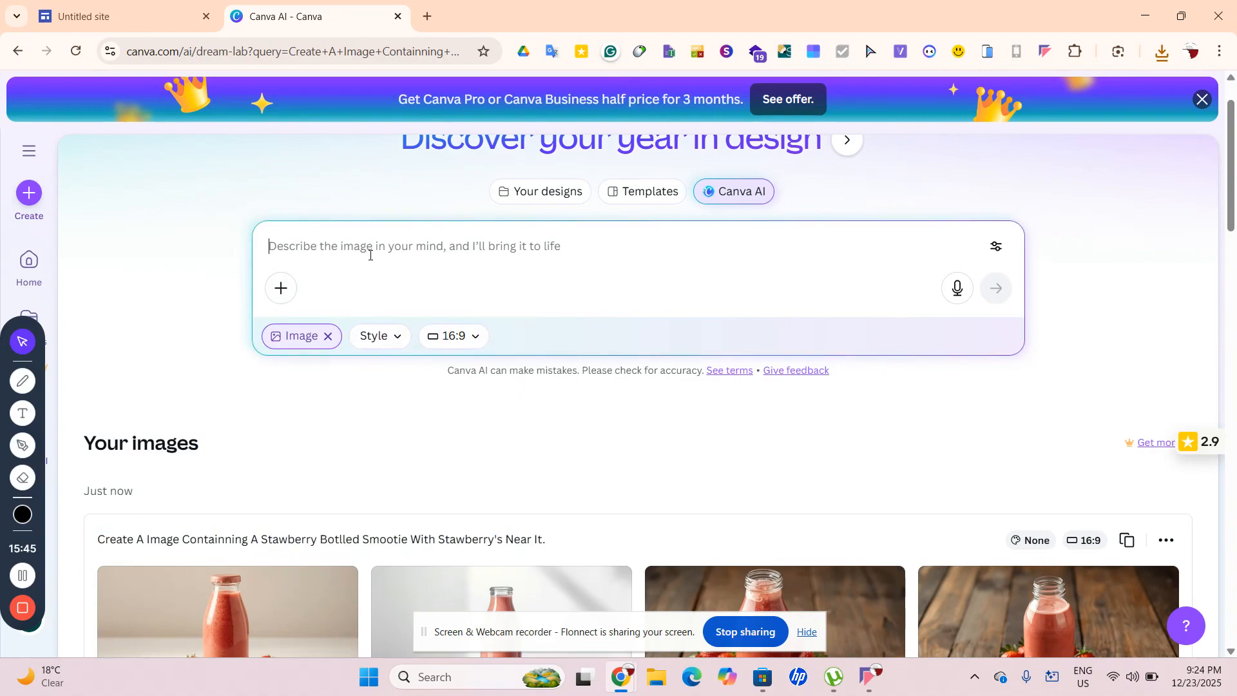
key("ctrl+v")
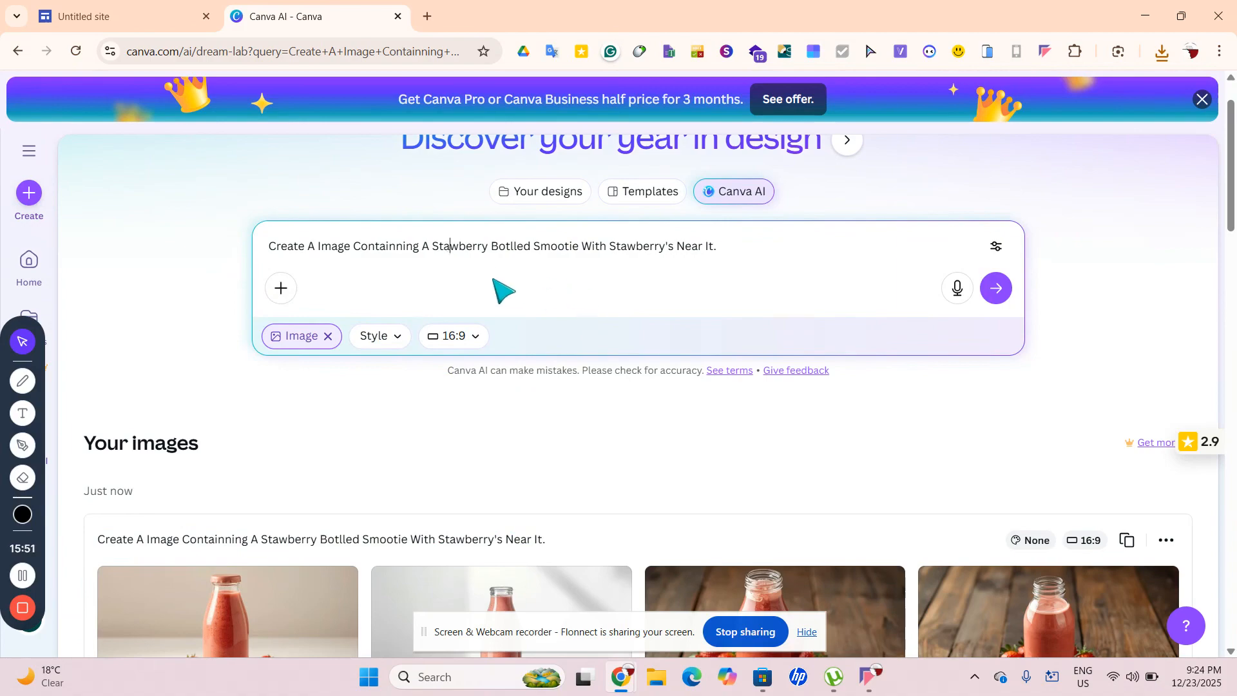
Replace the second 'Stawberry' in the prompt with 'Kiwi'
left_click_drag(433, 247, 767, 314)
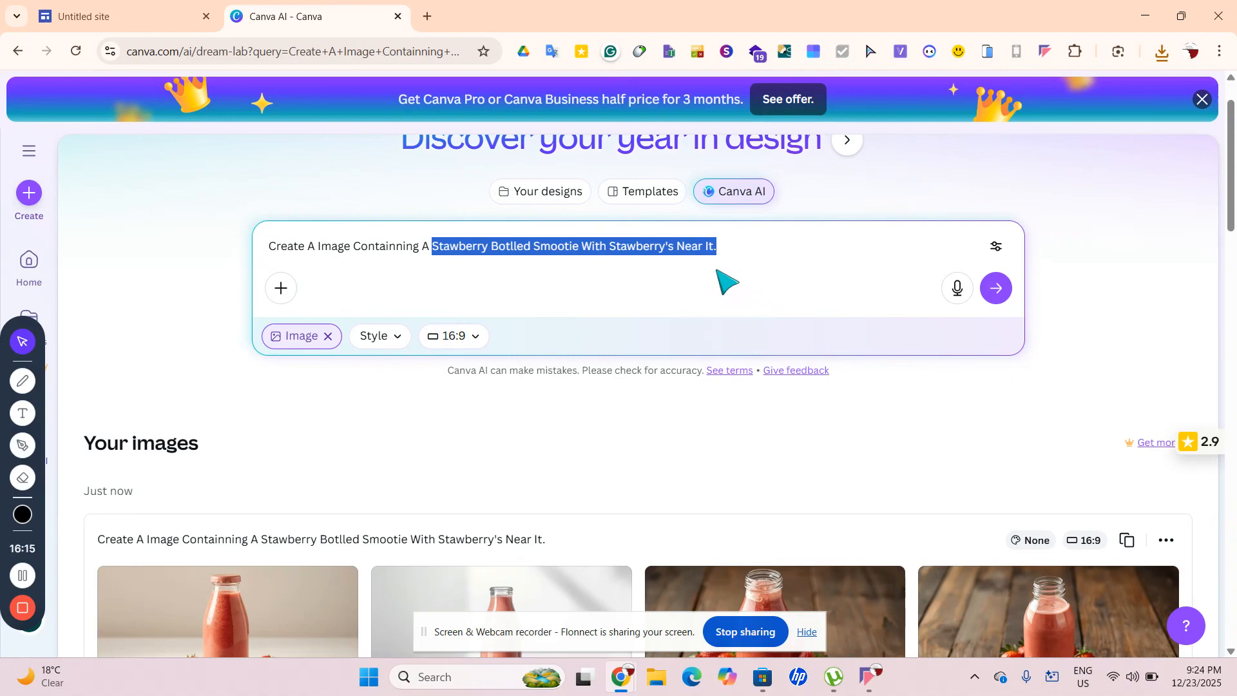
left_click(739, 244)
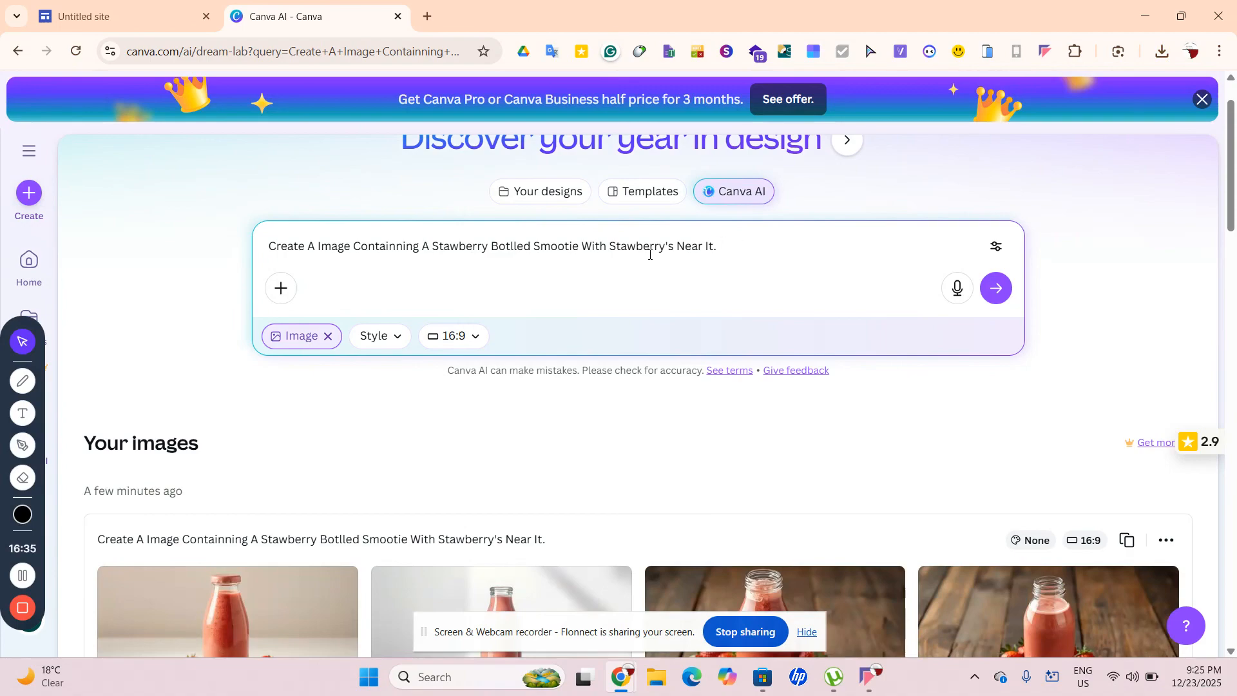
left_click_drag(668, 248, 609, 248)
left_click(666, 248)
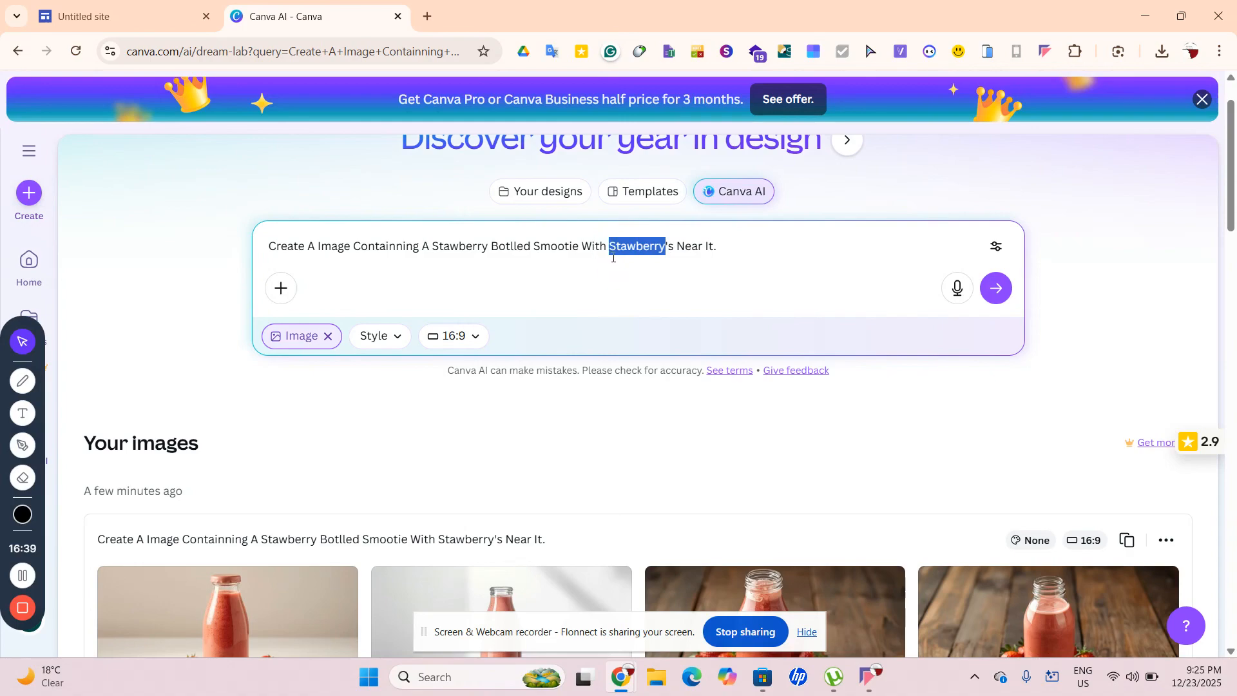
key("BackSpace")
type("ki")
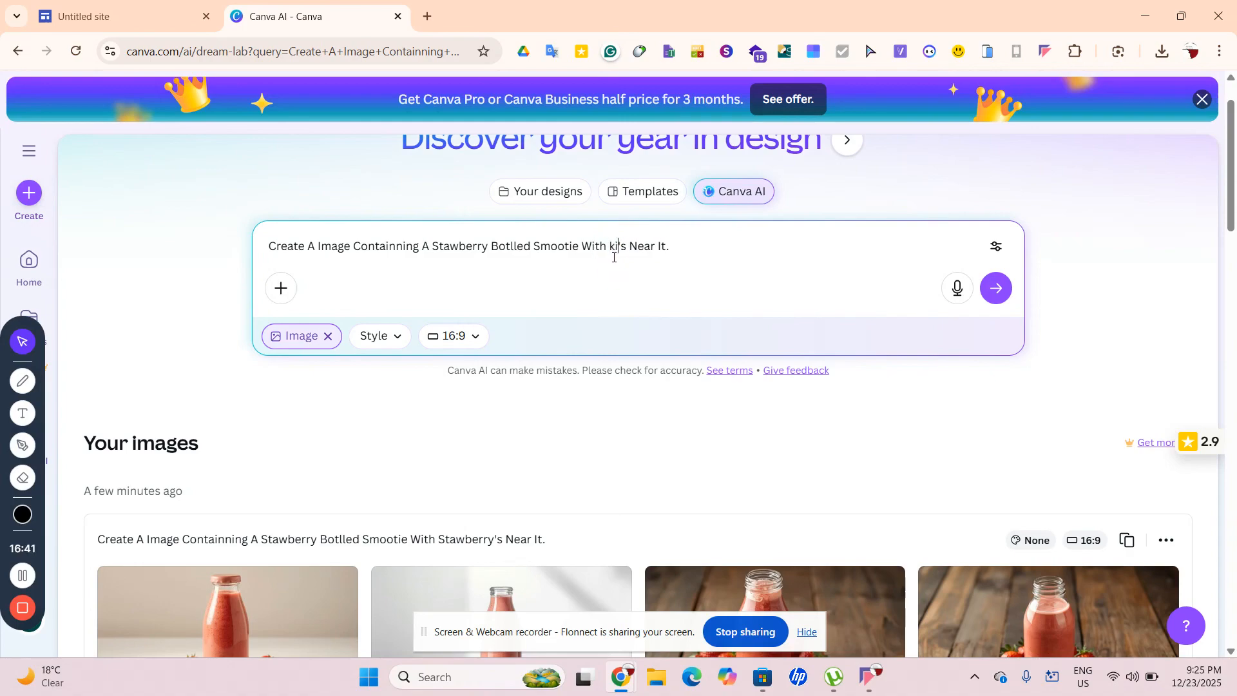
type("wki")
key("BackSpace")
key("BackSpace")
type("Kiwi")
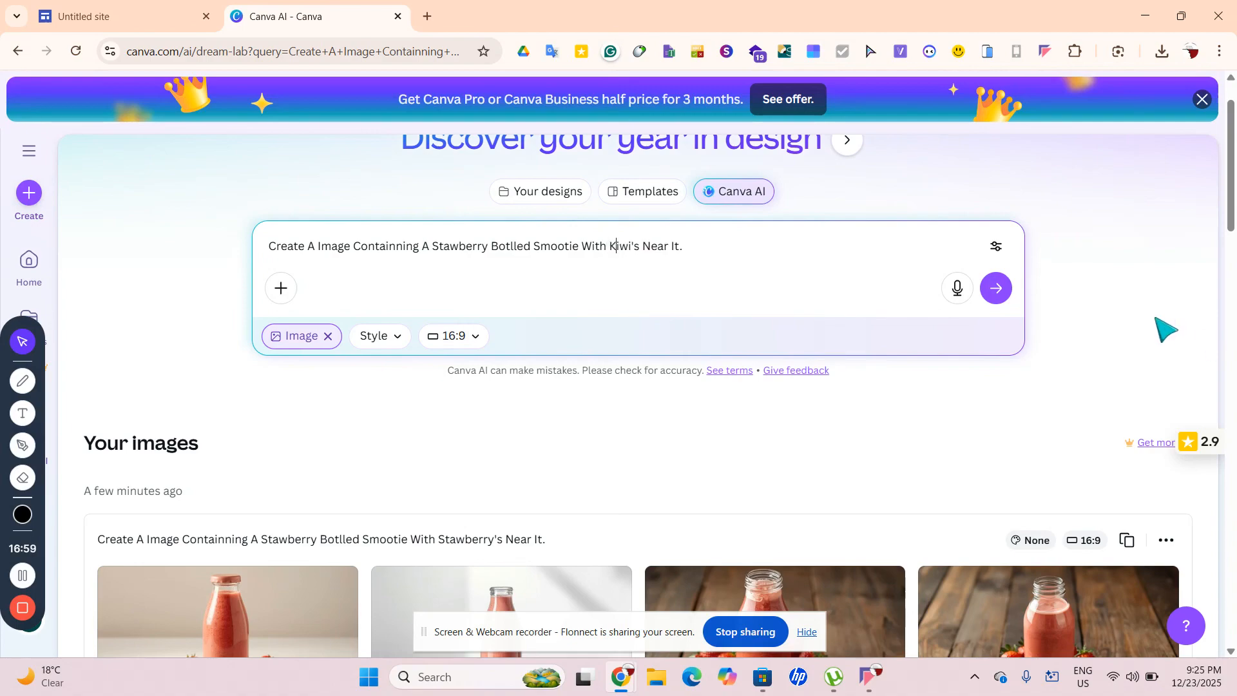
Generate images from the kiwi prompt
left_click(997, 289)
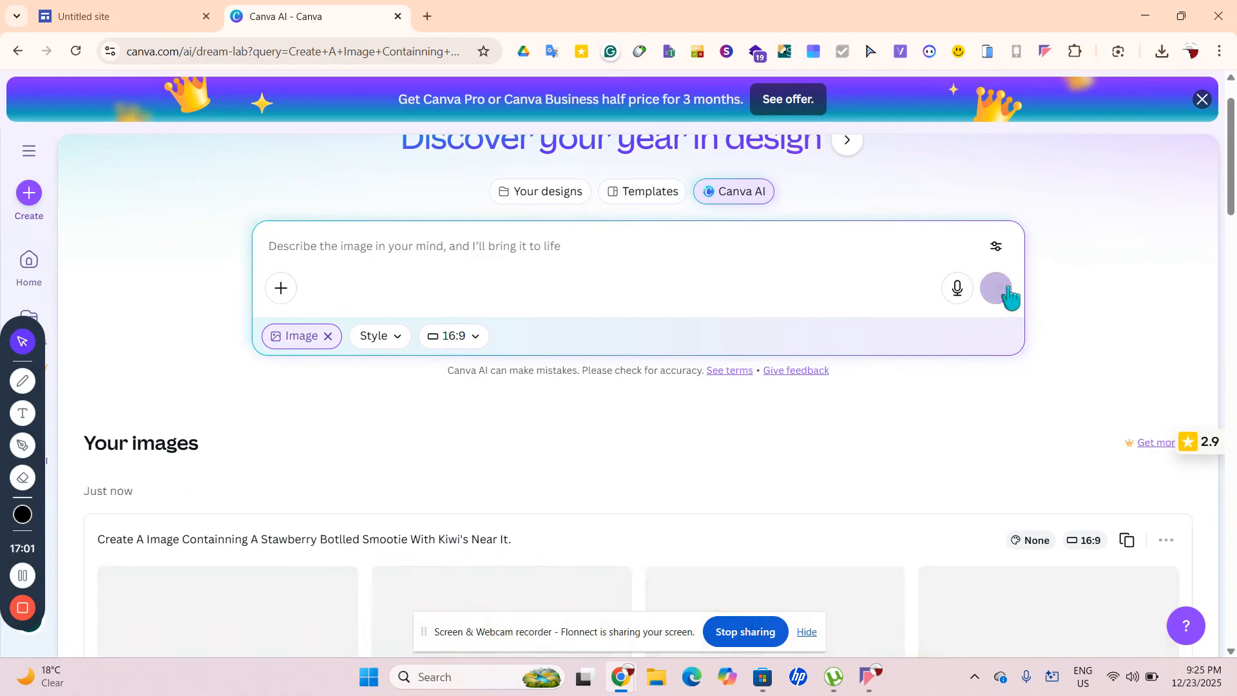
scroll(818, 387, "down", 1)
scroll(820, 387, "down", 2)
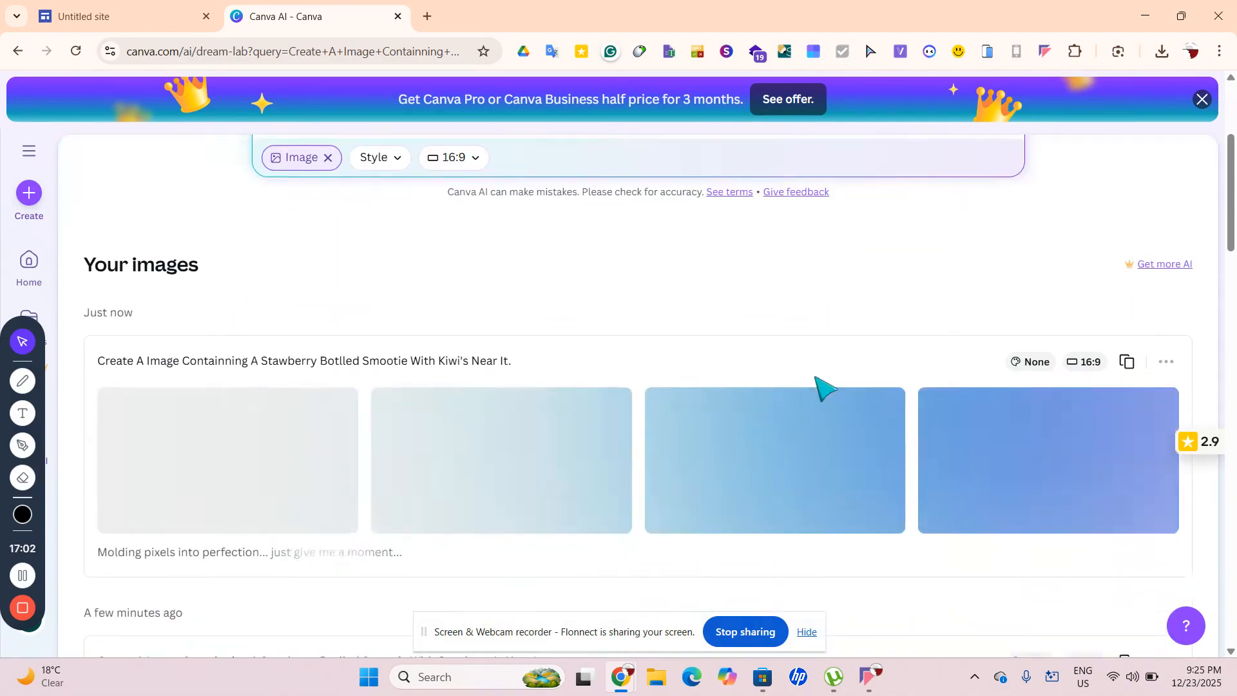
double_click(243, 530)
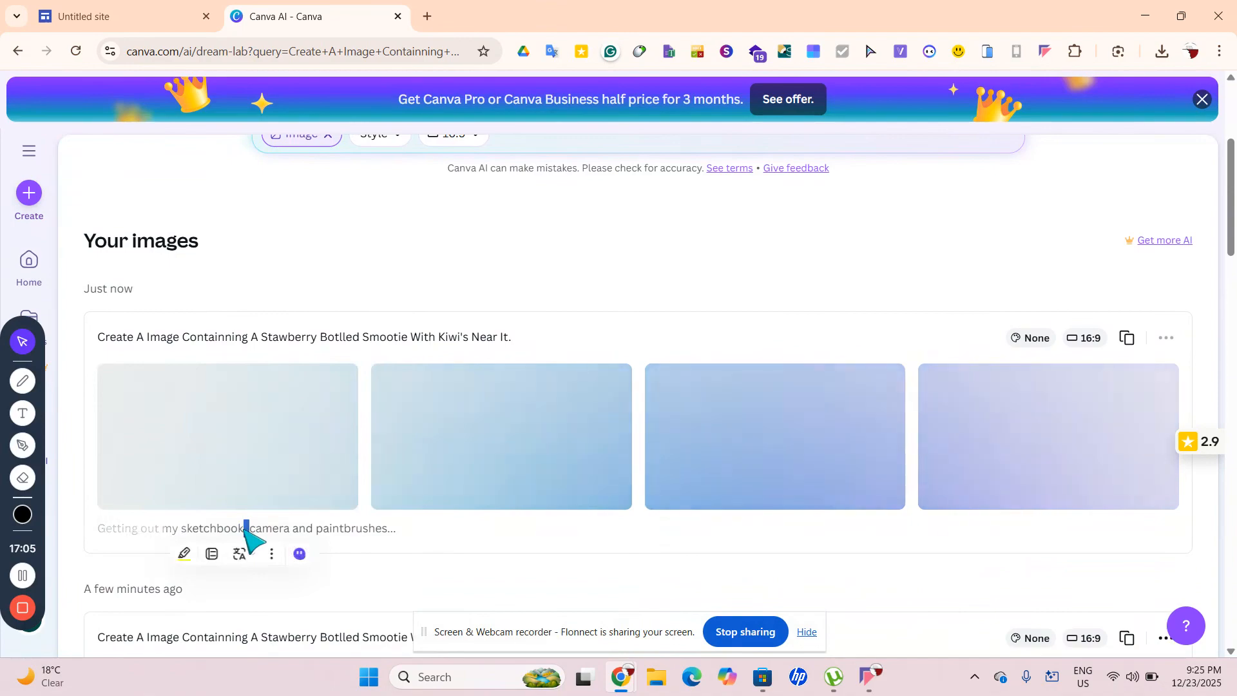
triple_click(334, 528)
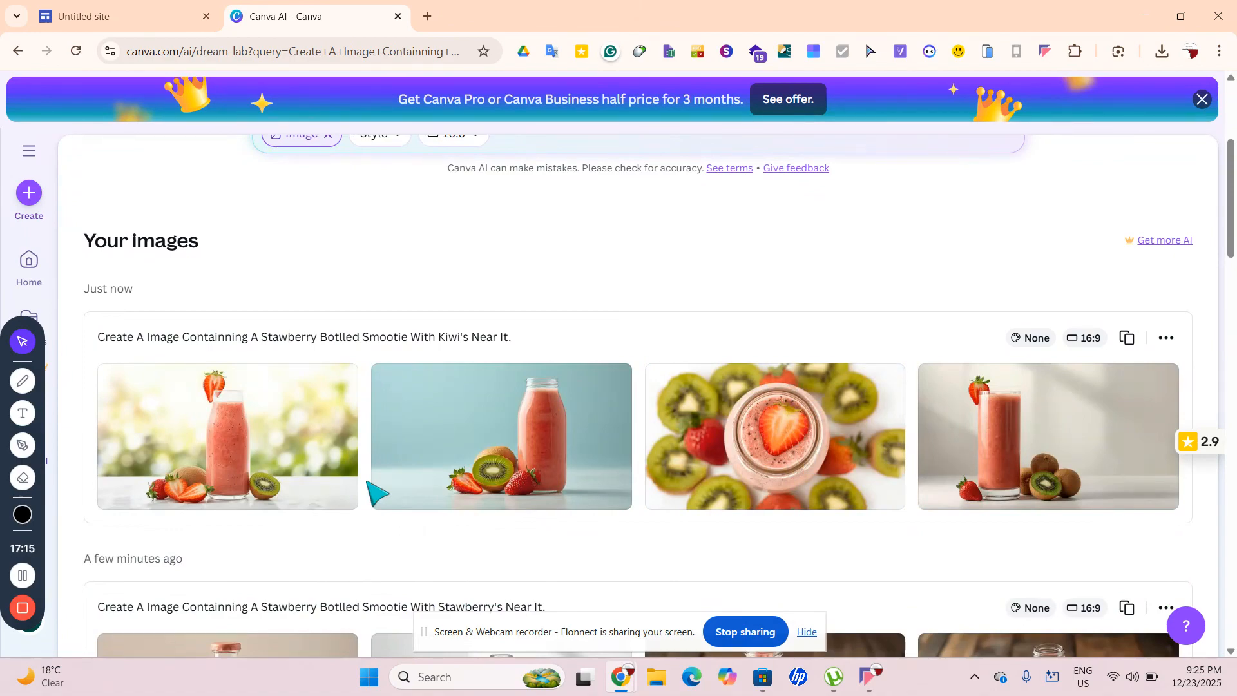
Delete the whole row of kiwi smoothie images
left_click(1167, 339)
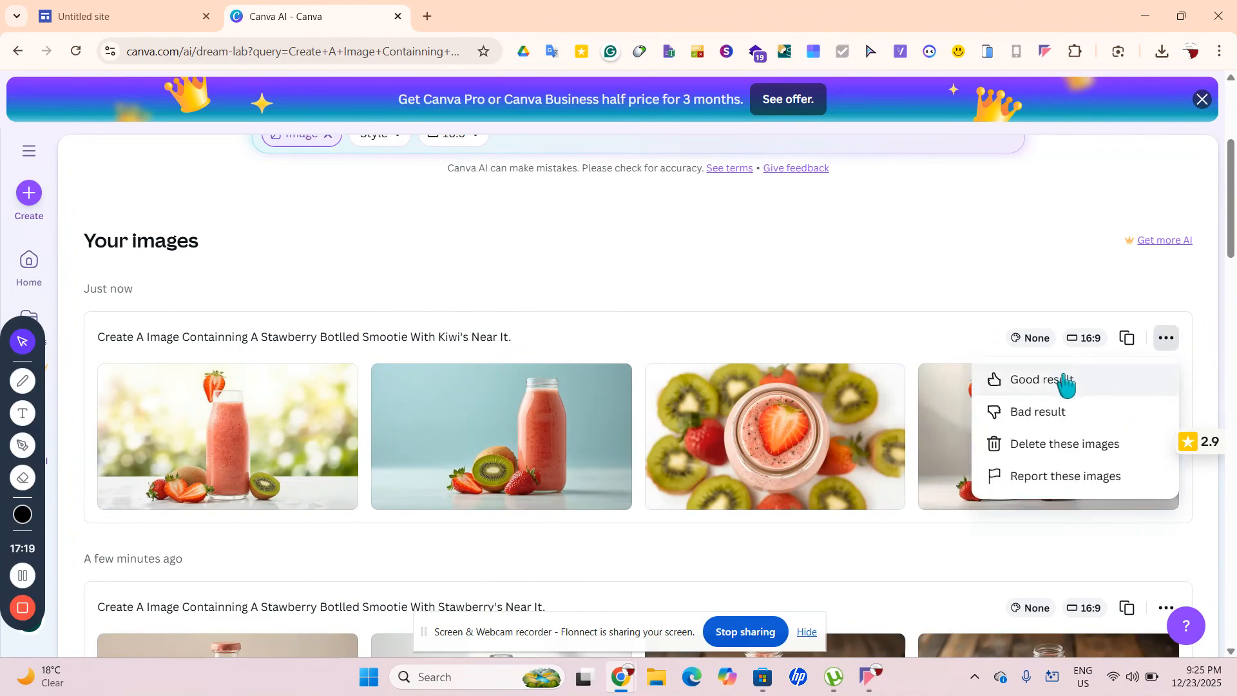
left_click(1076, 448)
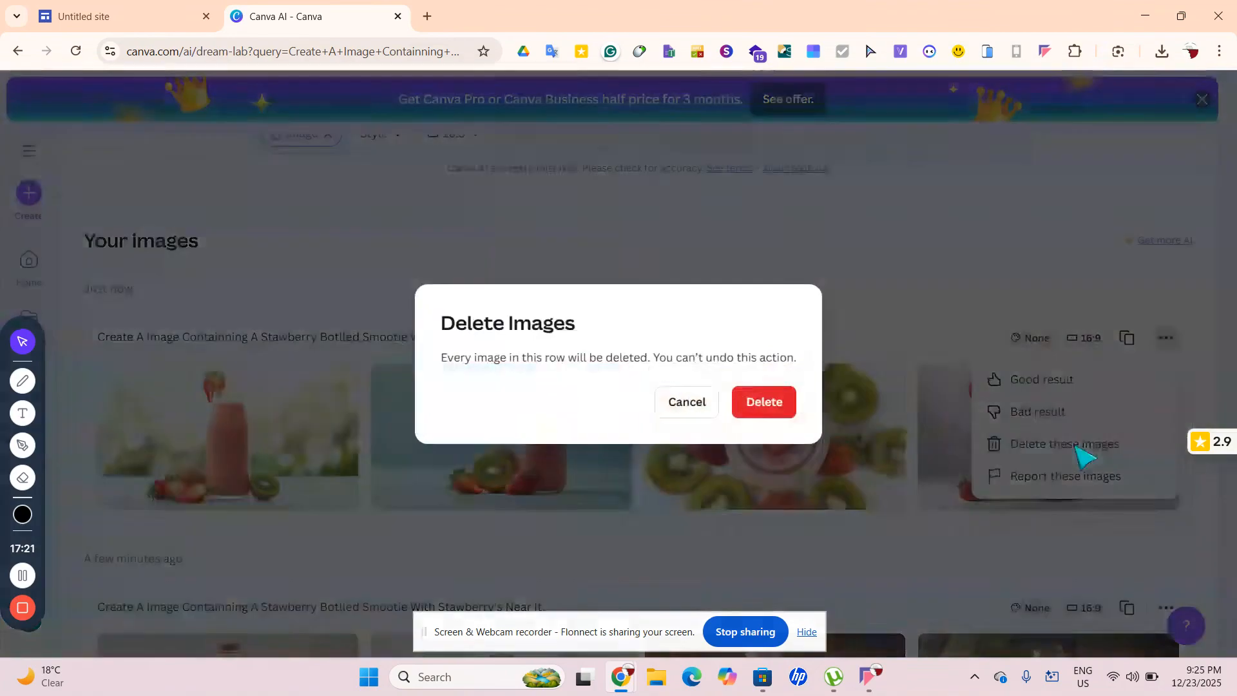
left_click(762, 404)
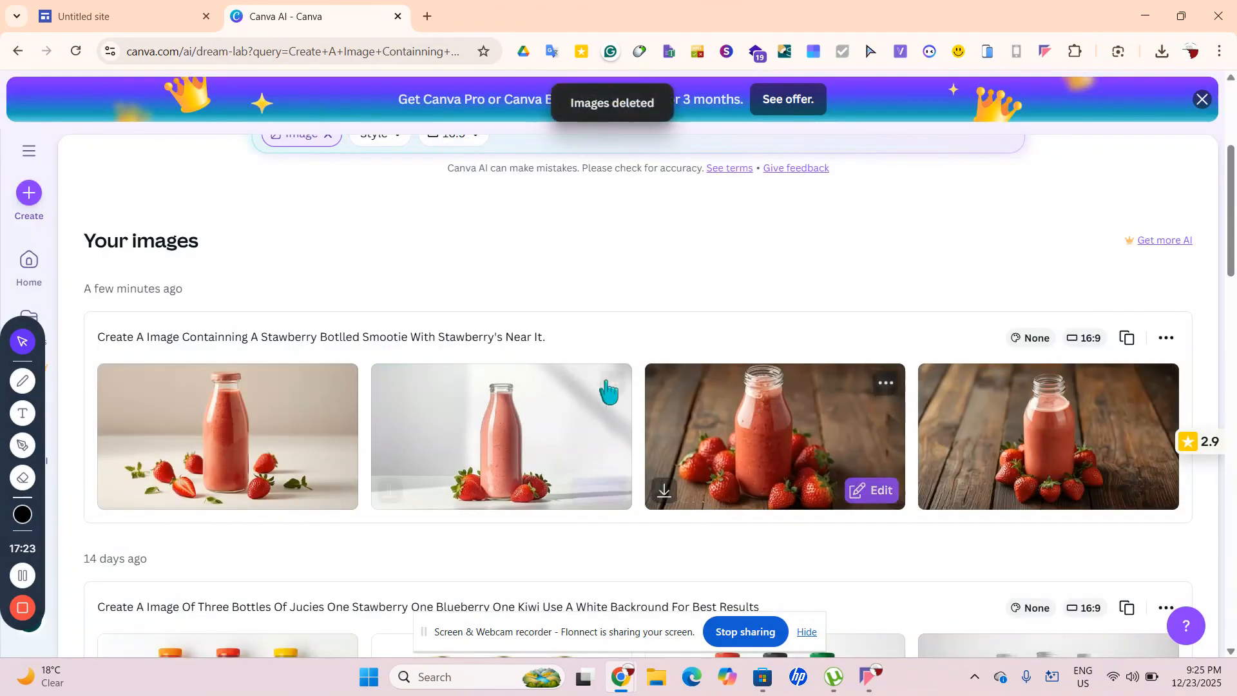
scroll(482, 284, "up", 1)
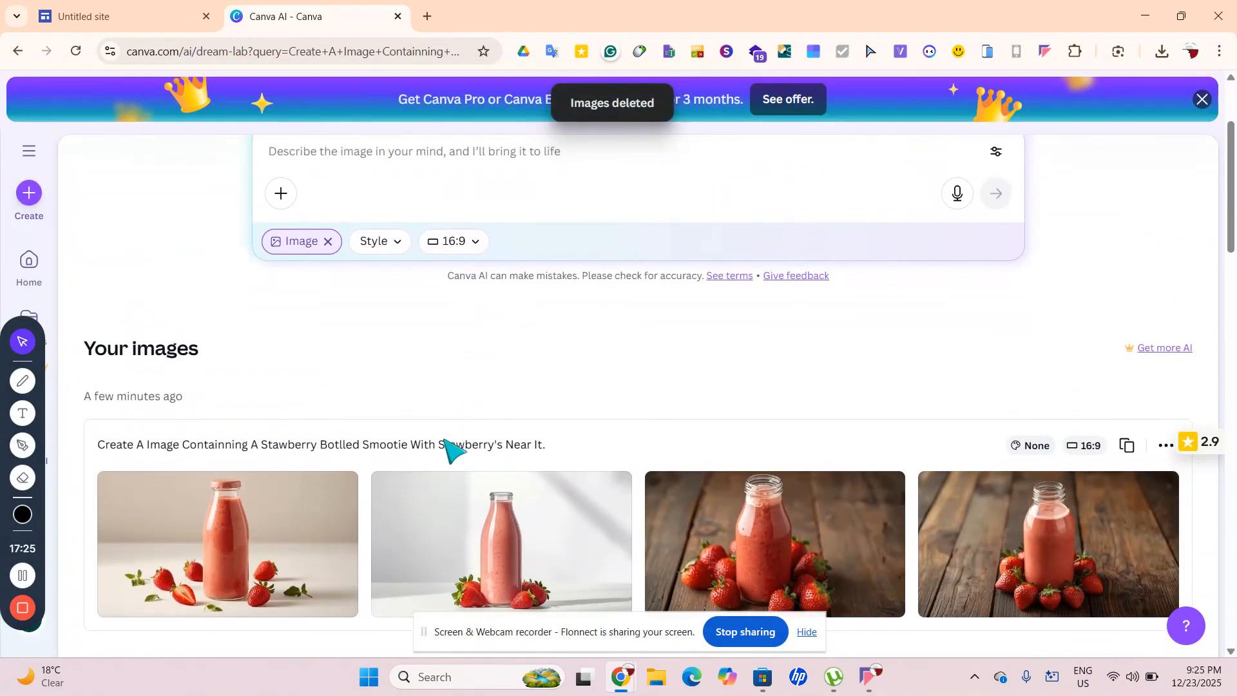
Submit the prompt reworded to 'A Kiwi Bottled Smootie With kiwi's Near It.'
left_click(441, 162)
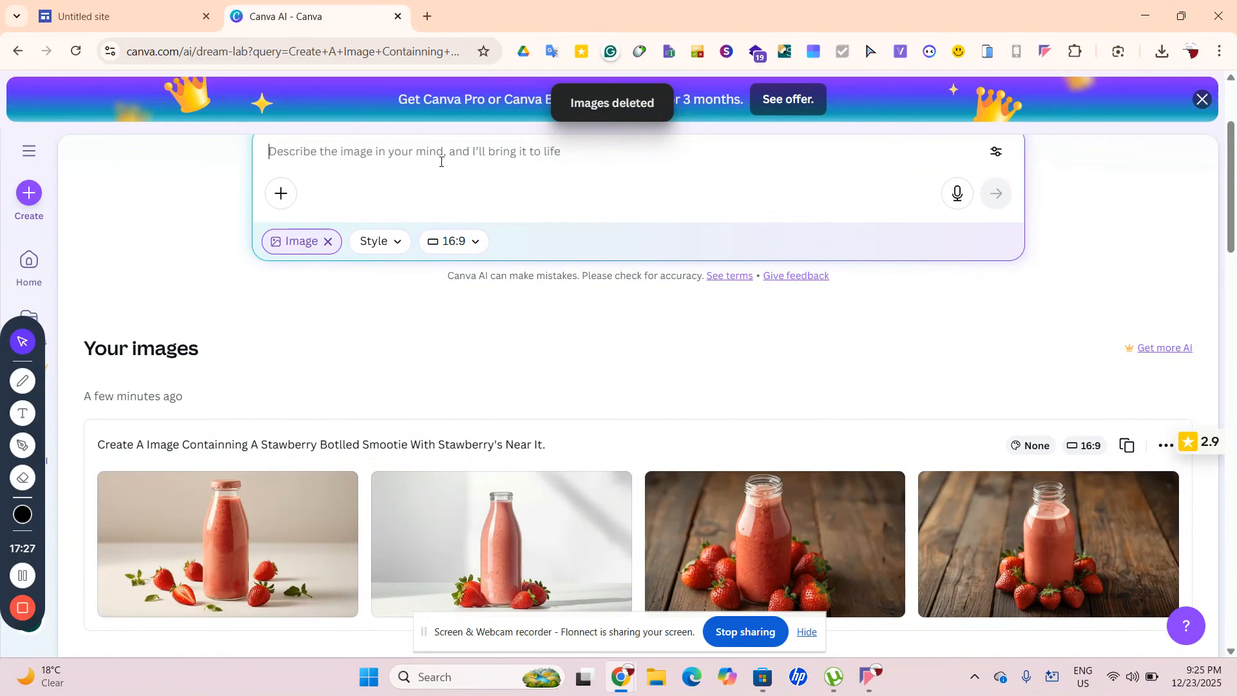
key("ctrl+v")
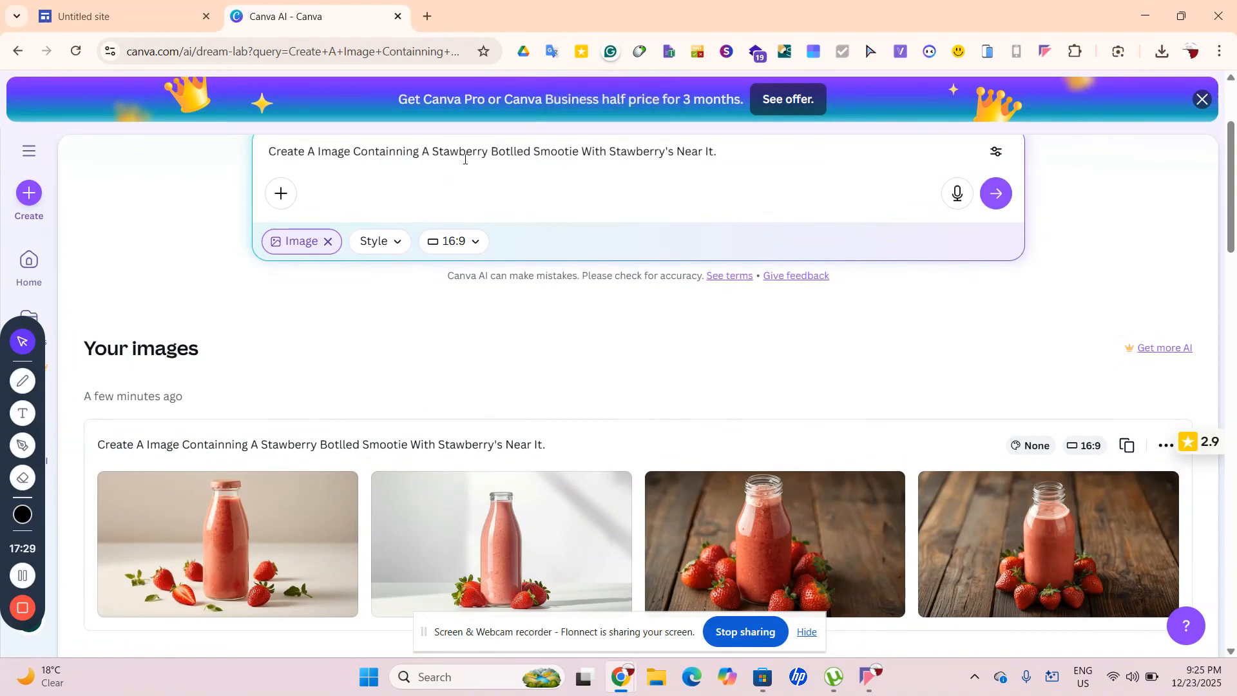
left_click_drag(486, 150, 429, 151)
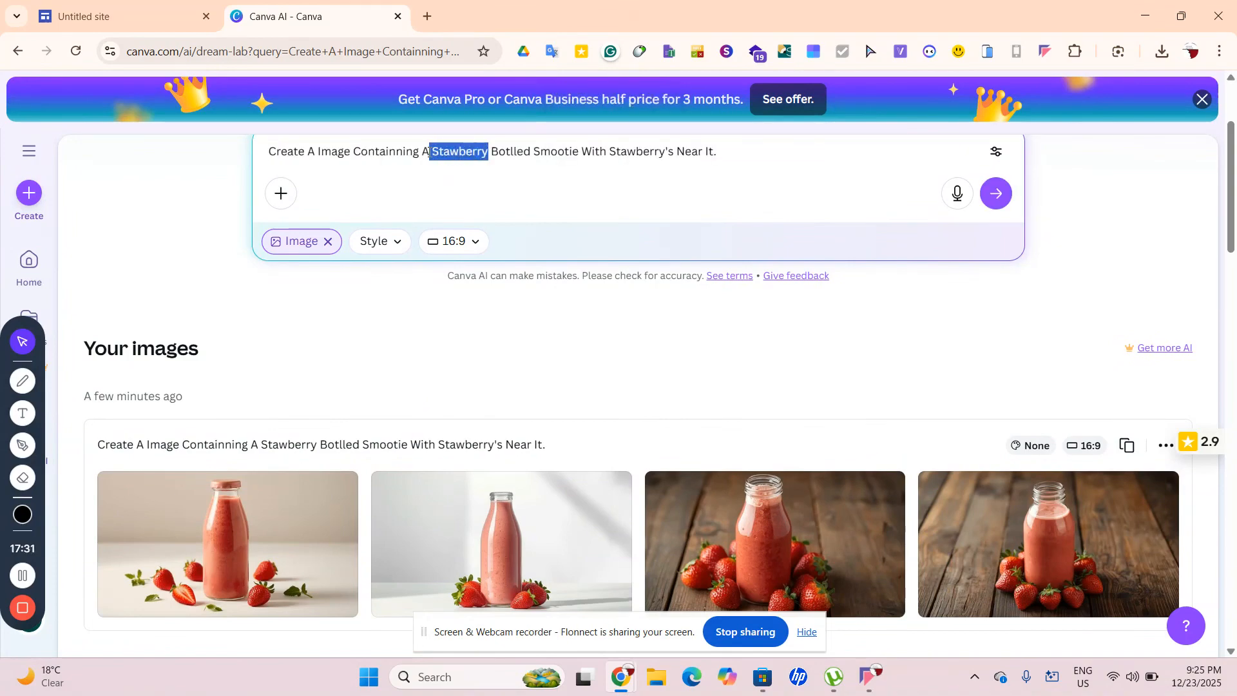
key("BackSpace")
type("KI")
key("BackSpace")
type("iwi")
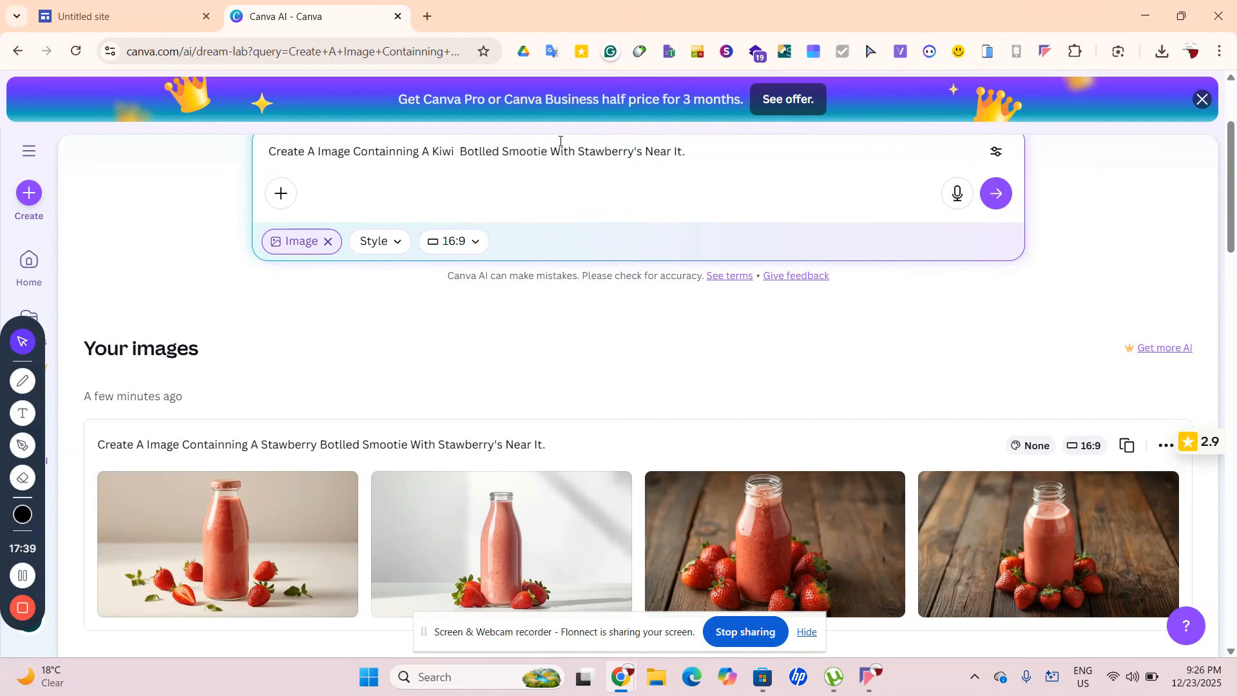
left_click_drag(579, 149, 635, 158)
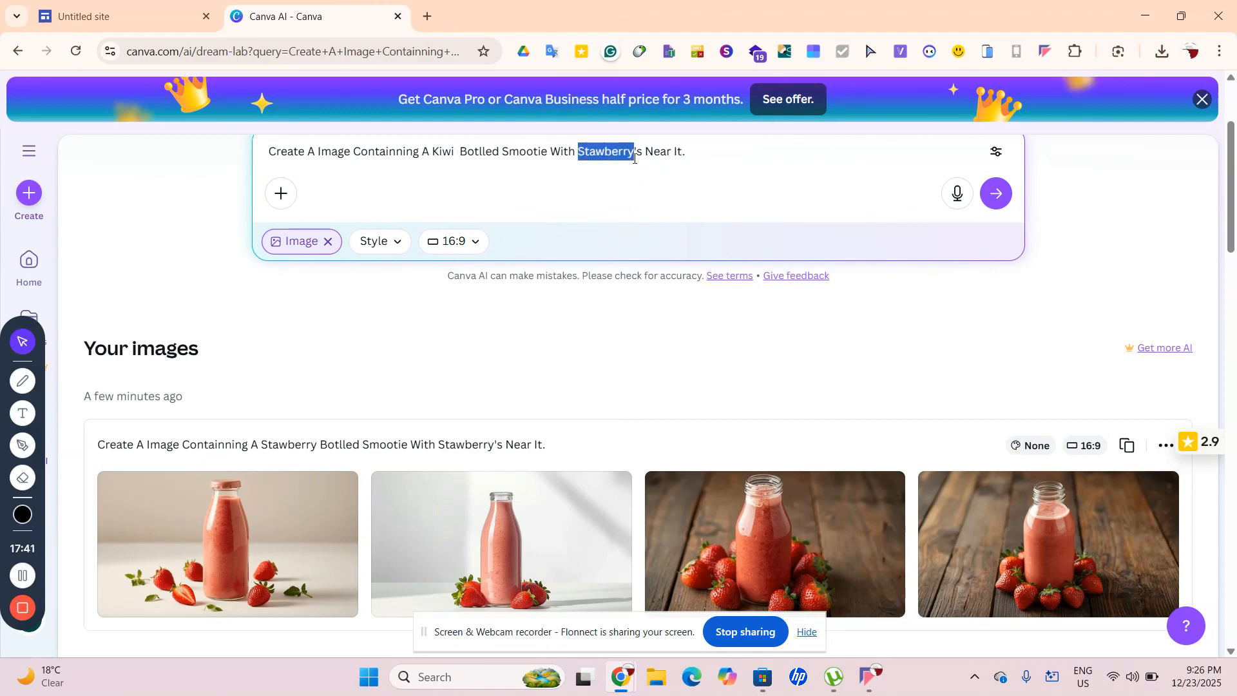
type("kiwi")
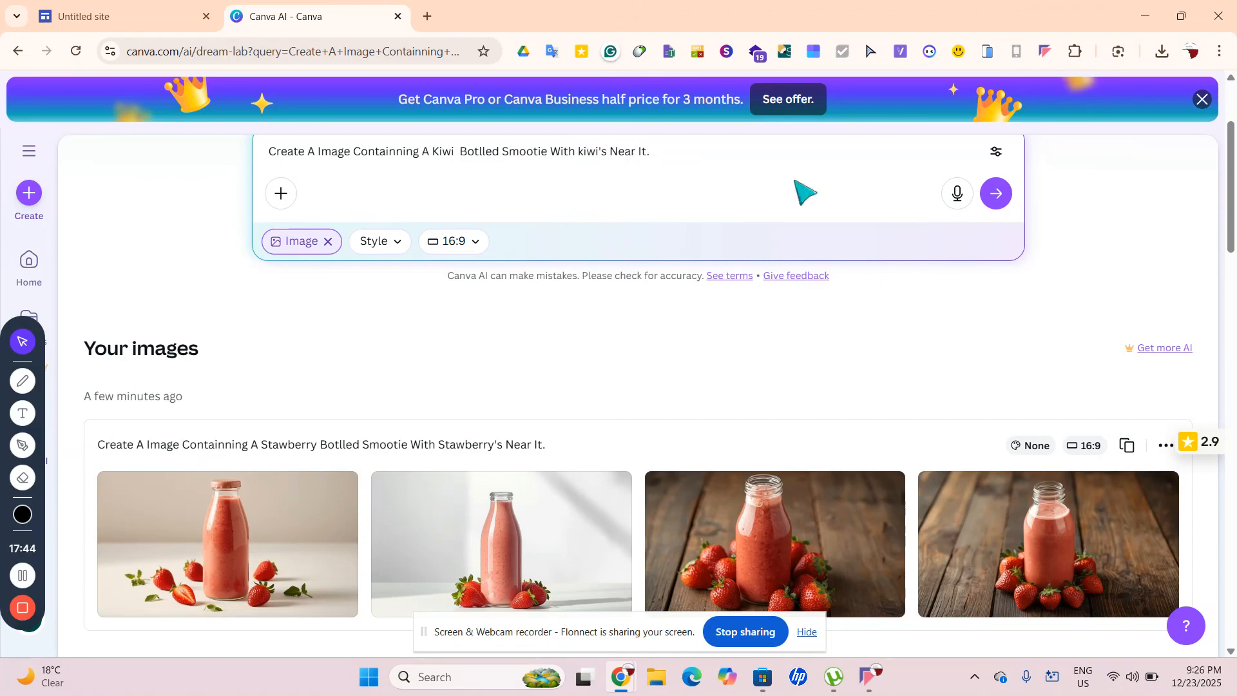
left_click(996, 194)
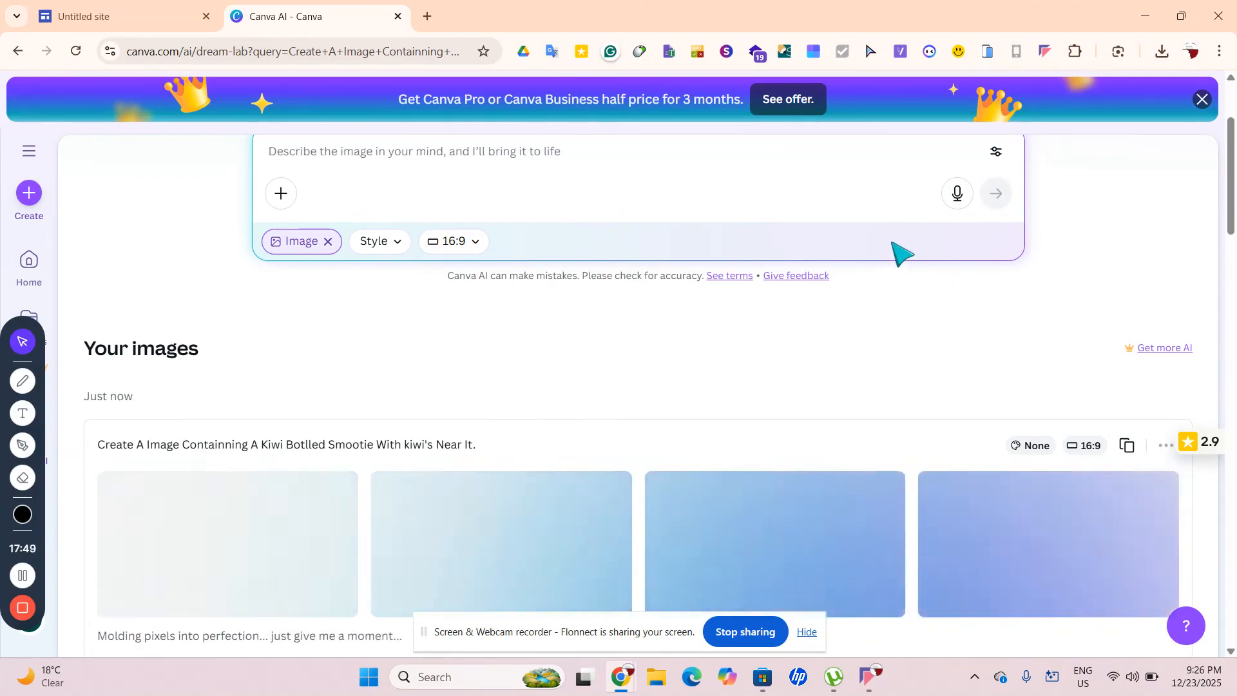
Download the third kiwi smoothie image, a green bottle beside kiwi slices, as a JPG
scroll(898, 254, "down", 3)
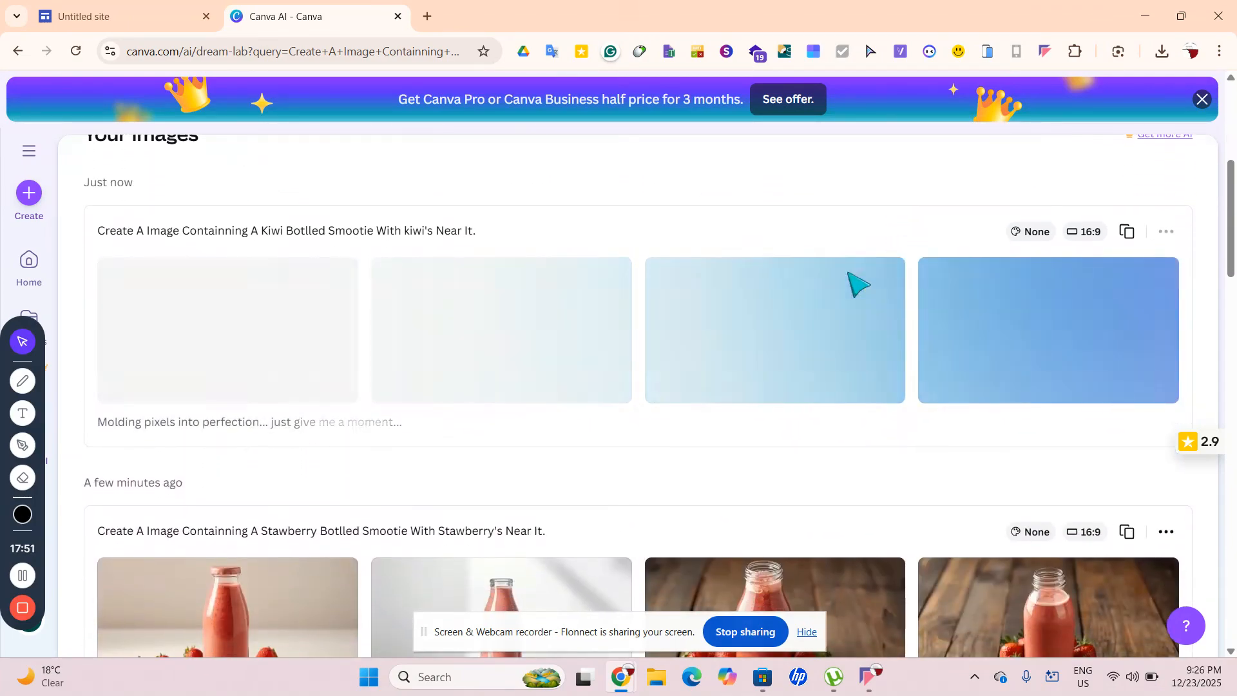
mouse_move(669, 353)
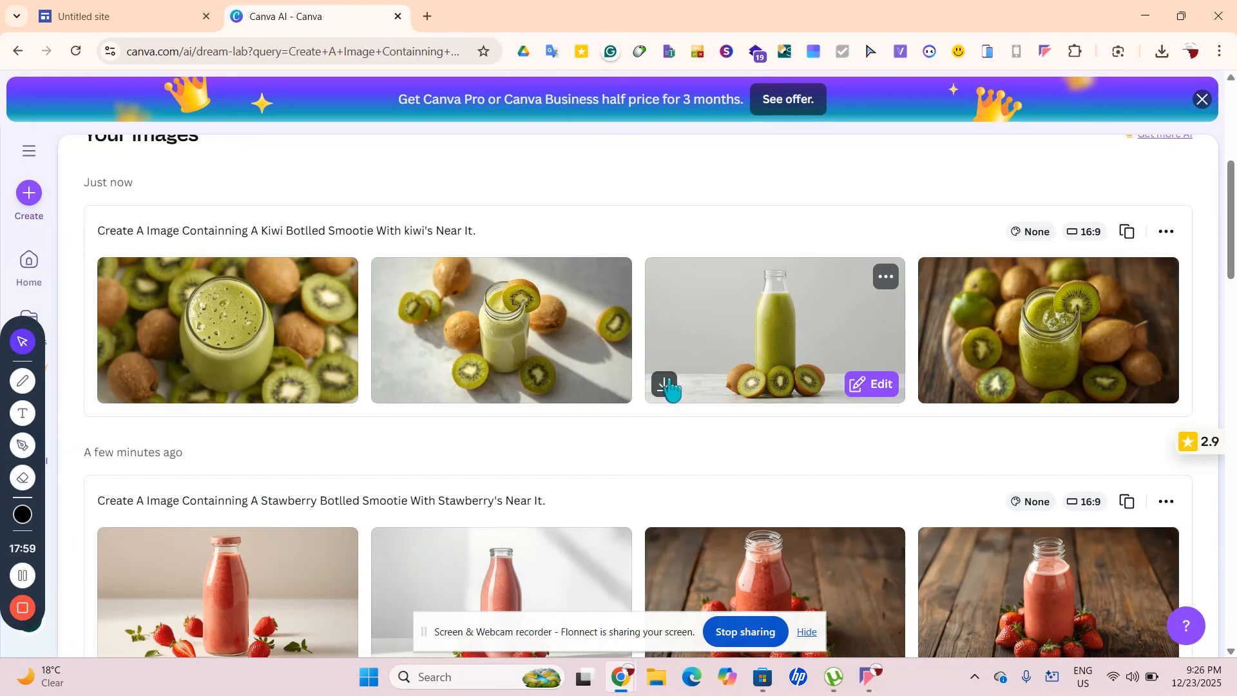
left_click(666, 384)
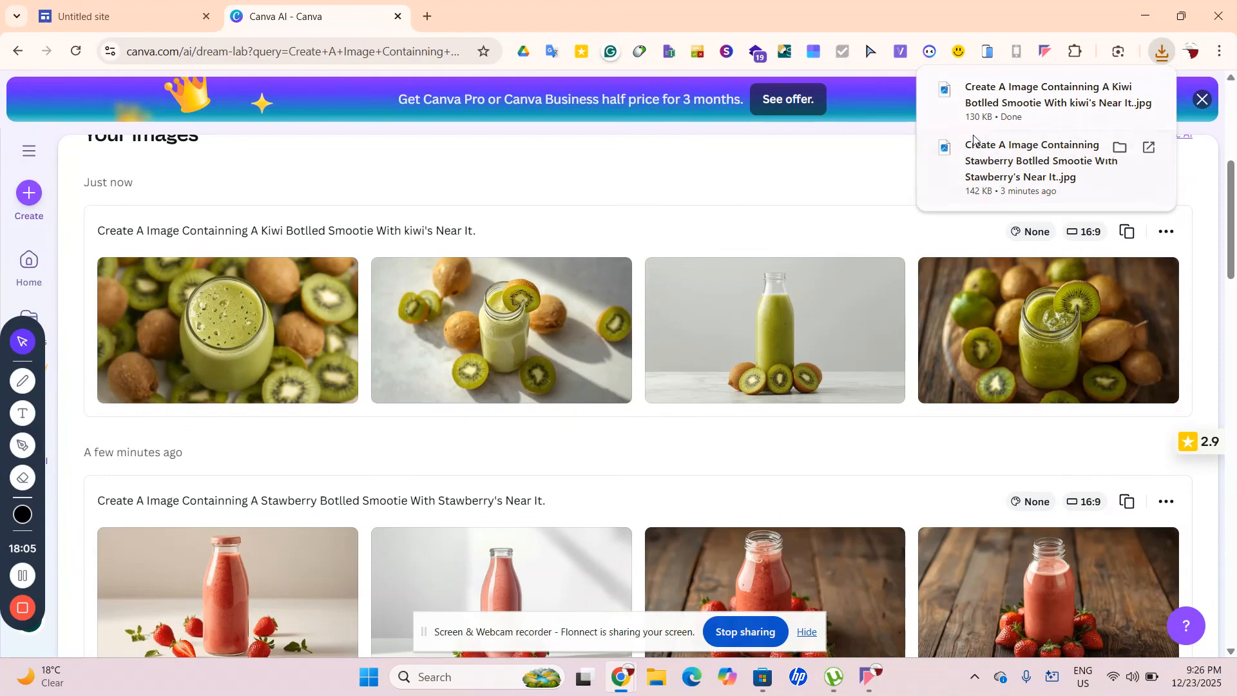
scroll(685, 308, "up", 5)
left_click(487, 302)
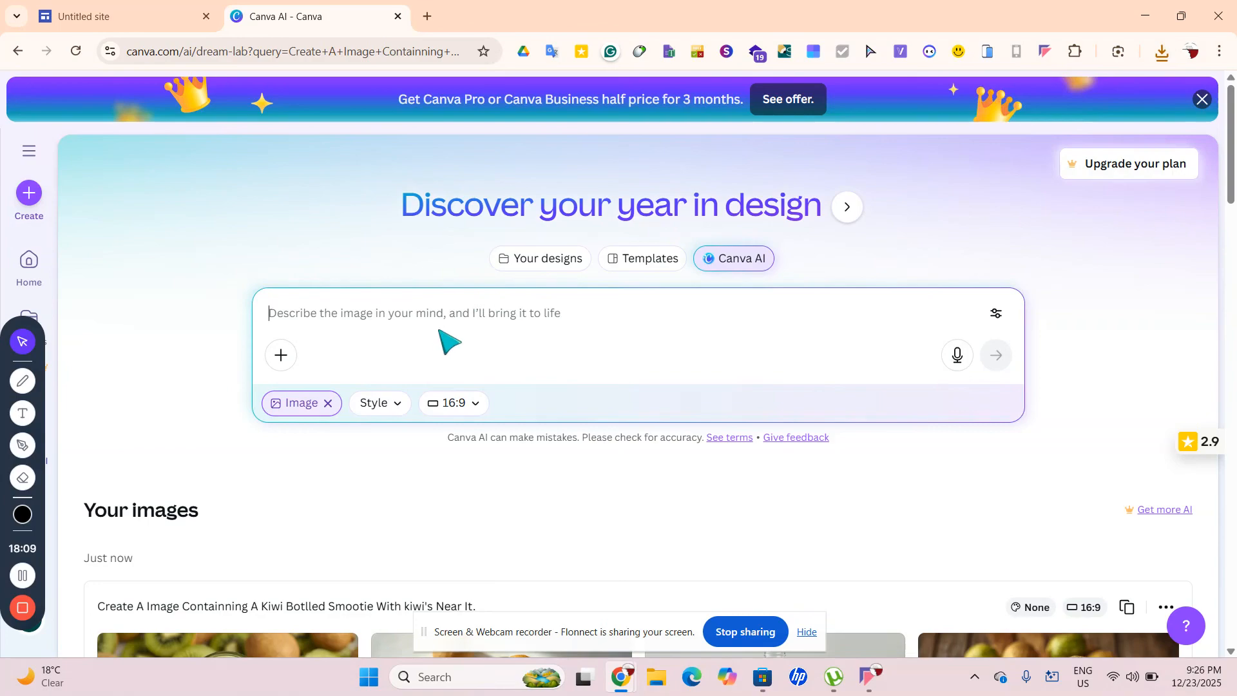
Paste back the strawberry prompt and replace both 'Stawberry' words with 'Orange'
type("Create A Image Containning A Stawberry Botlled Smootie With Stawberry's Near It.")
left_click_drag(491, 312, 425, 313)
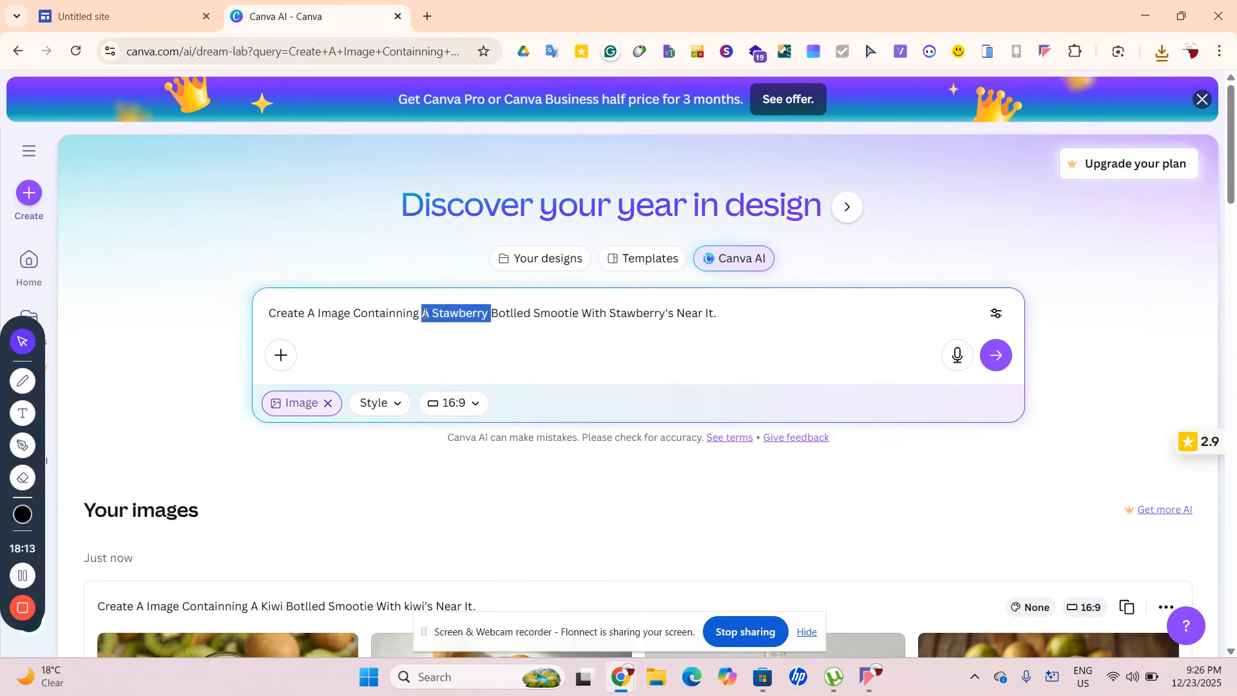
key("BackSpace")
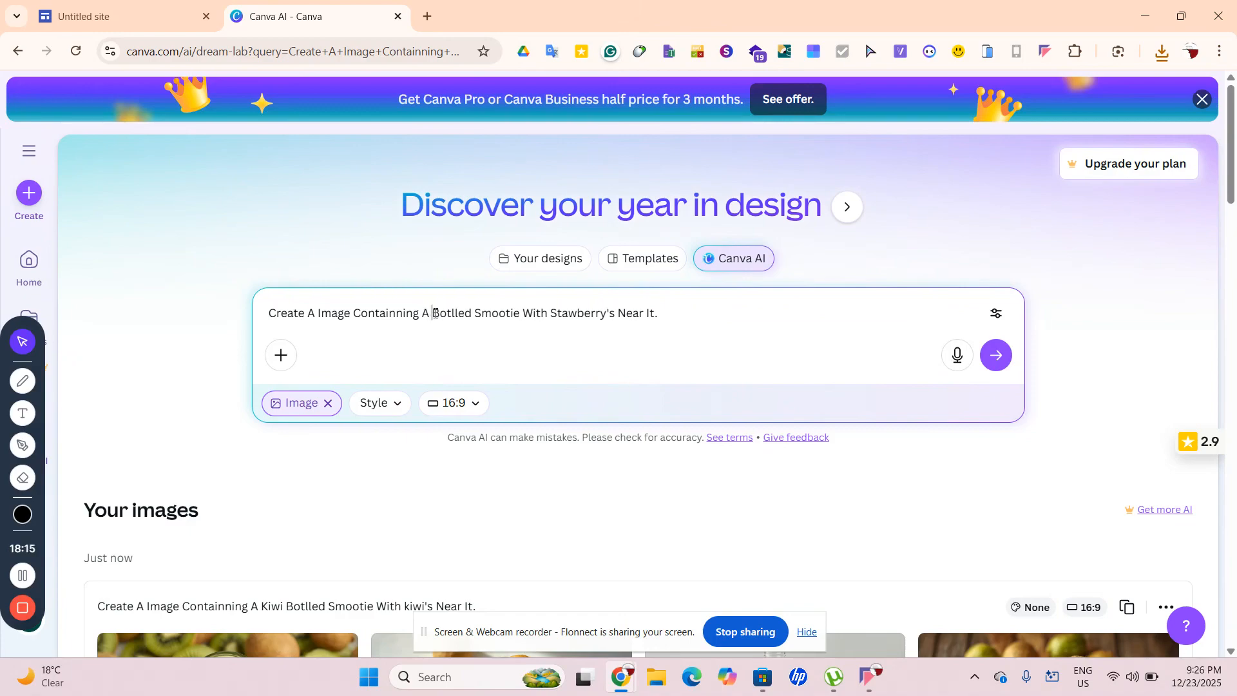
type("Ora")
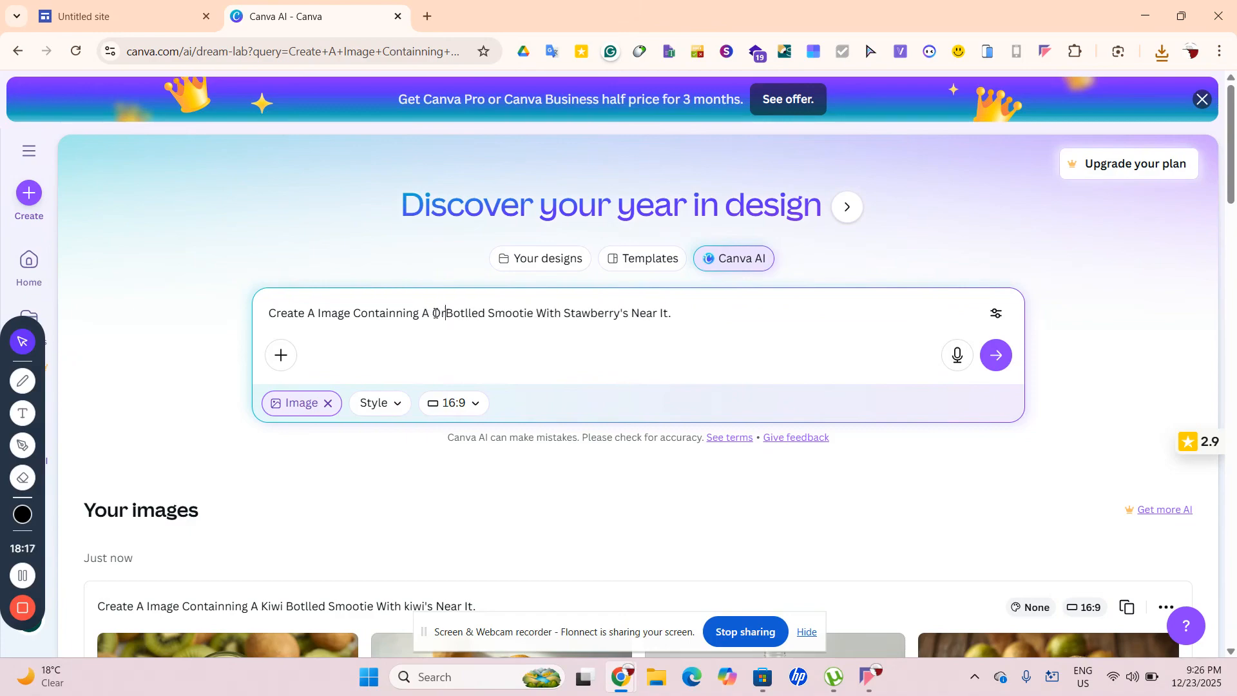
type("nge")
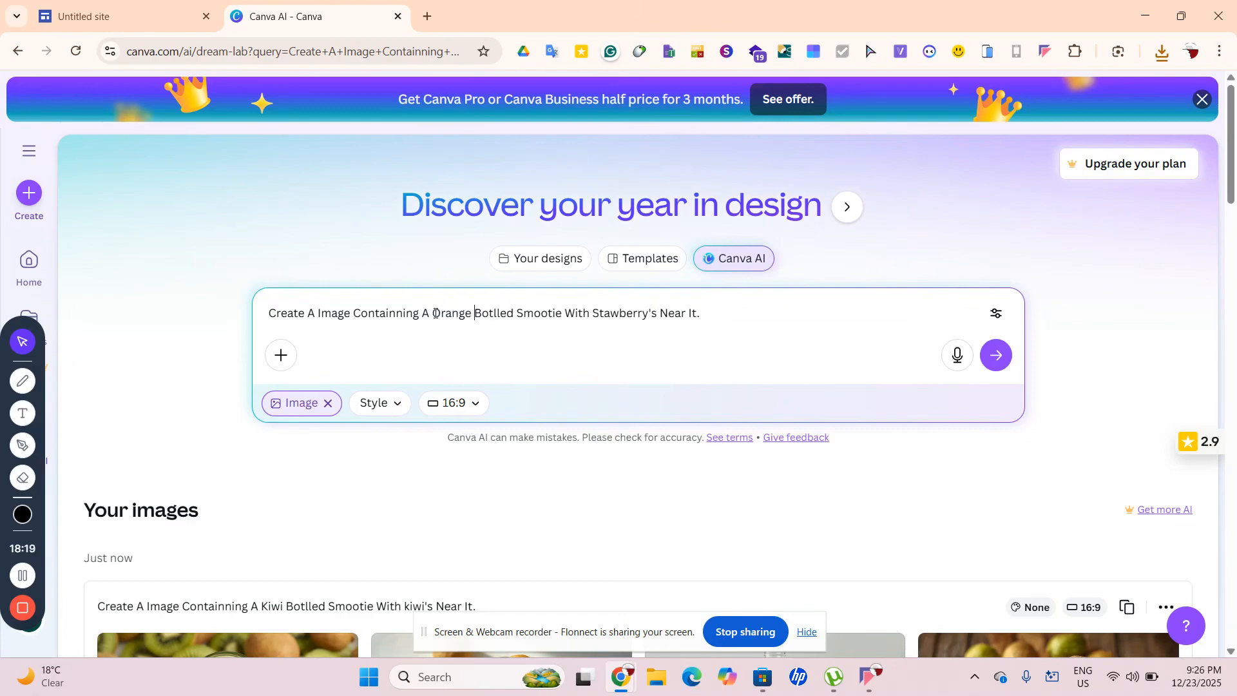
left_click_drag(595, 314, 653, 313)
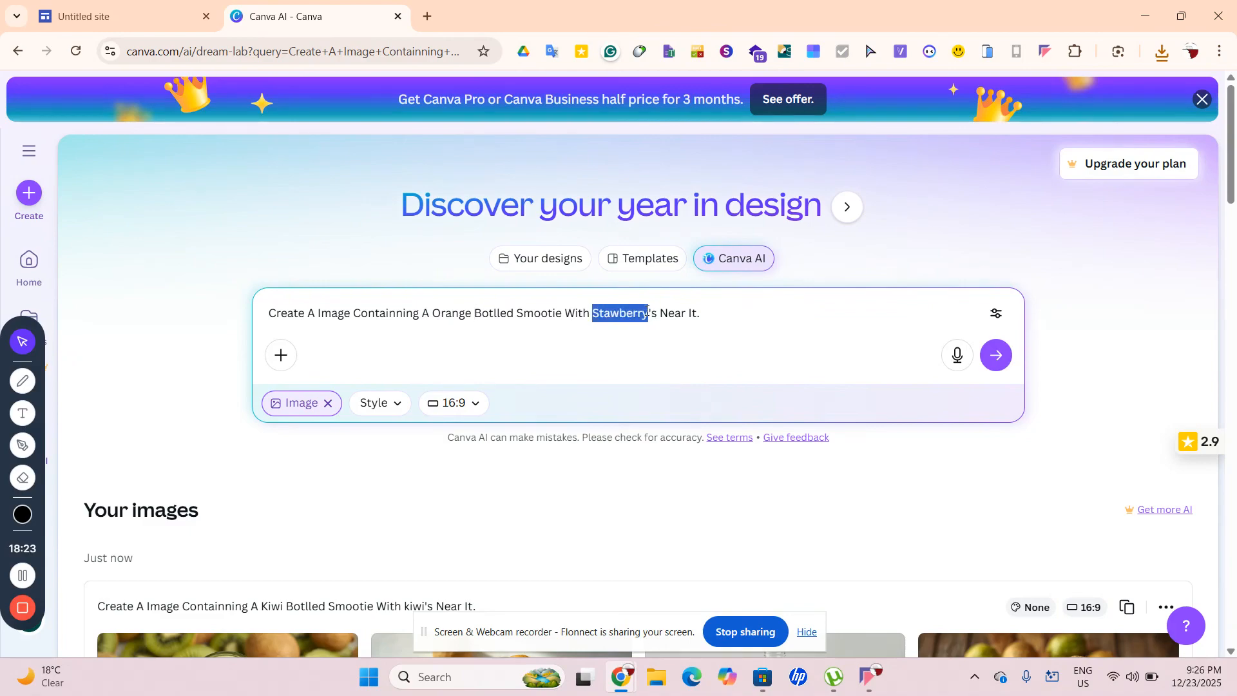
type("IOA")
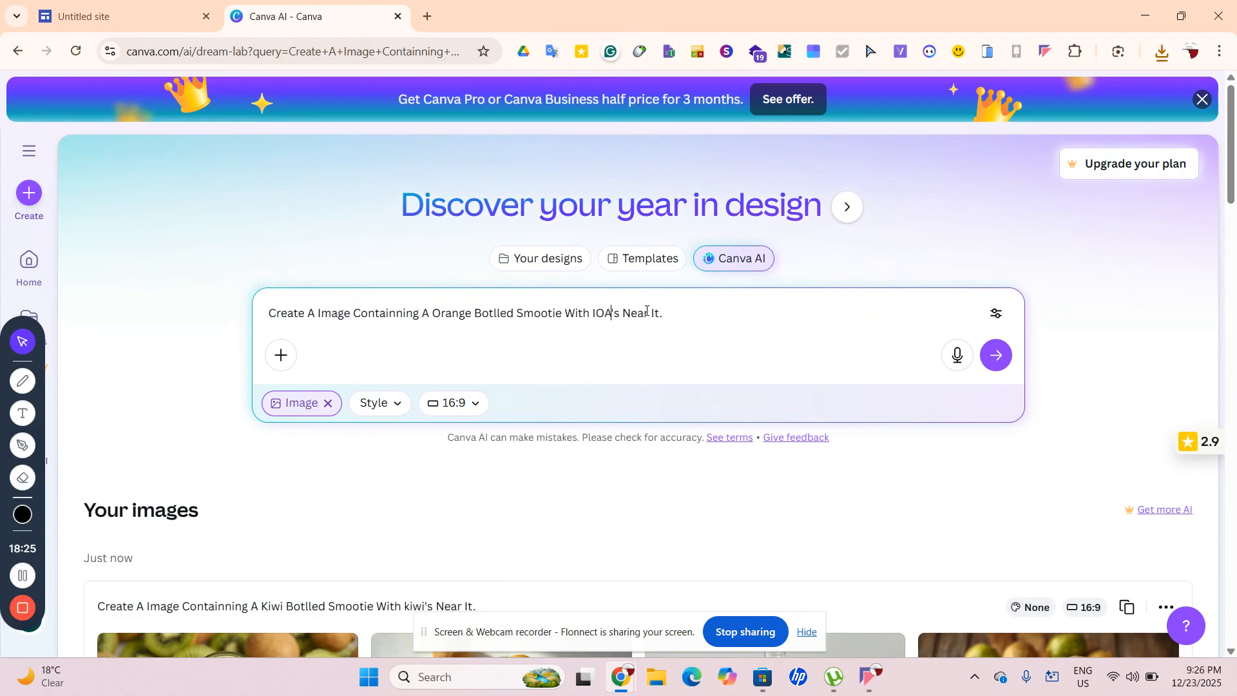
key("BackSpace")
key("BackSpace")
key("BackSpace")
type("Orange ")
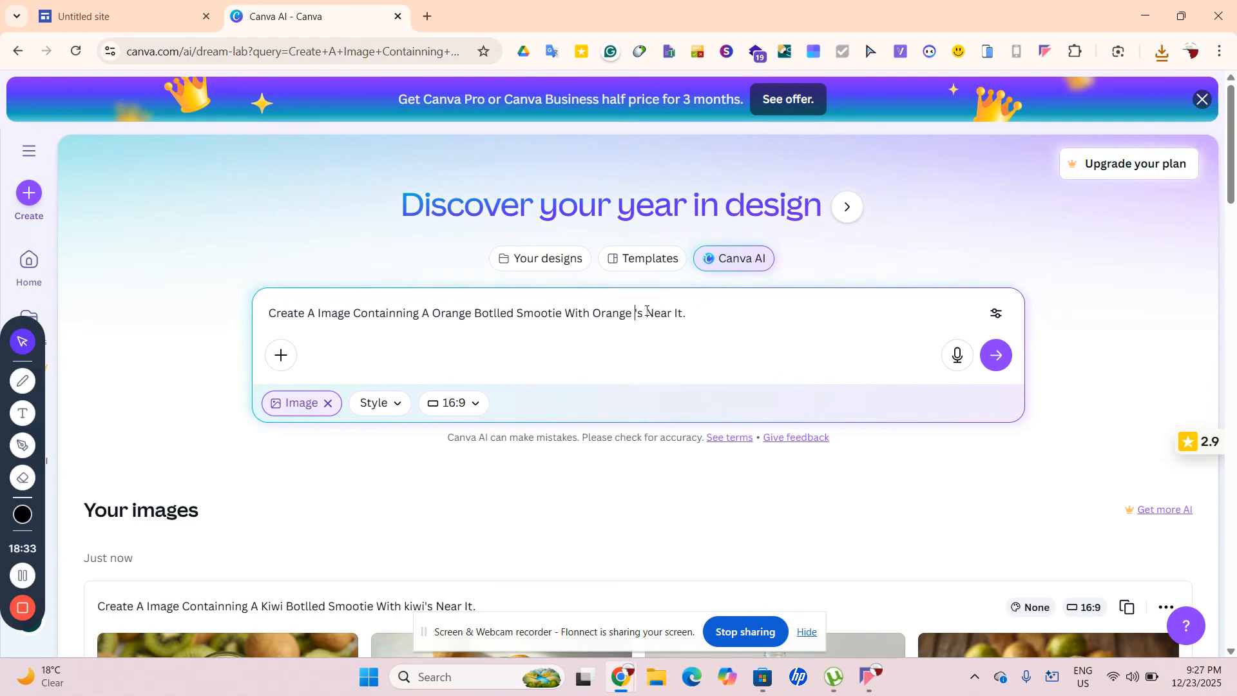
type("\\")
key("BackSpace")
key("BackSpace")
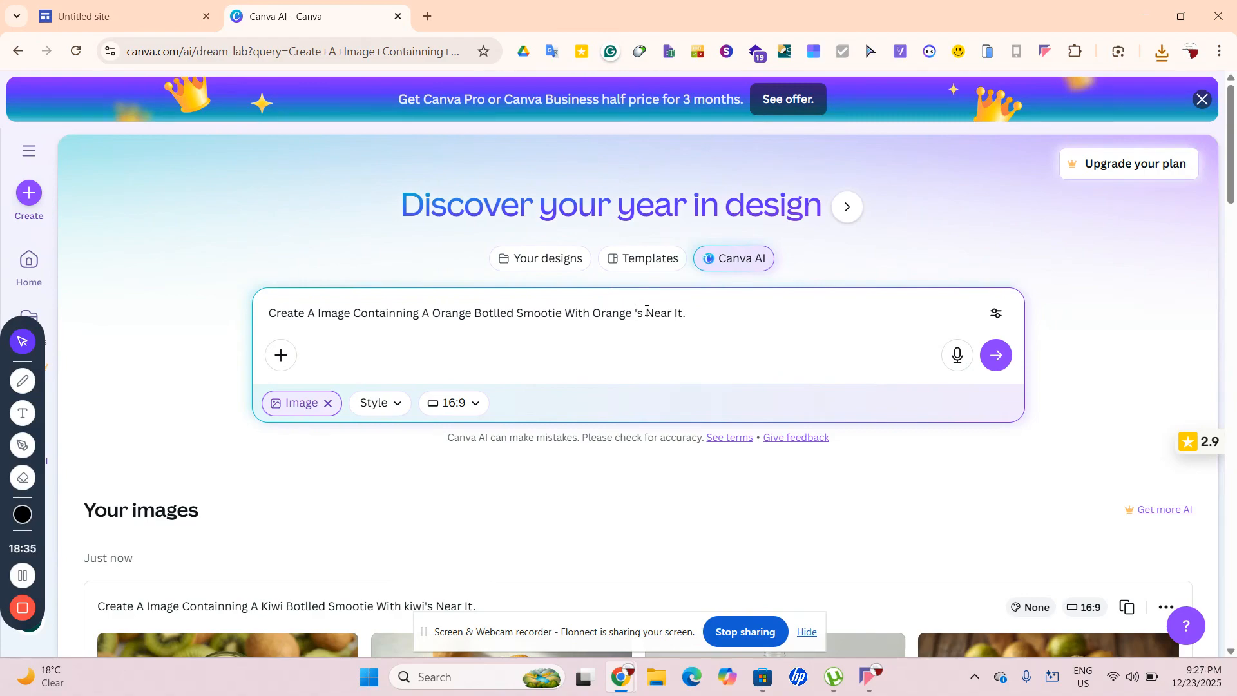
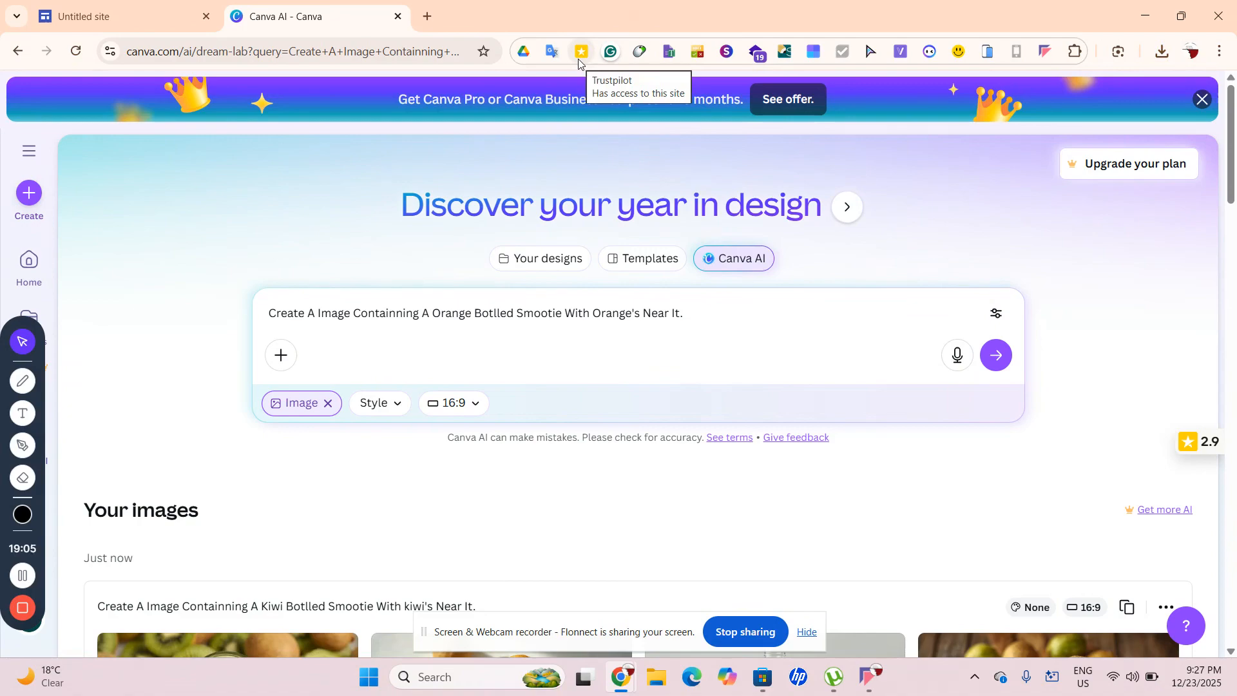
Glance at the browser extensions list, then generate images from the orange bottled smoothie prompt
left_click(1075, 51)
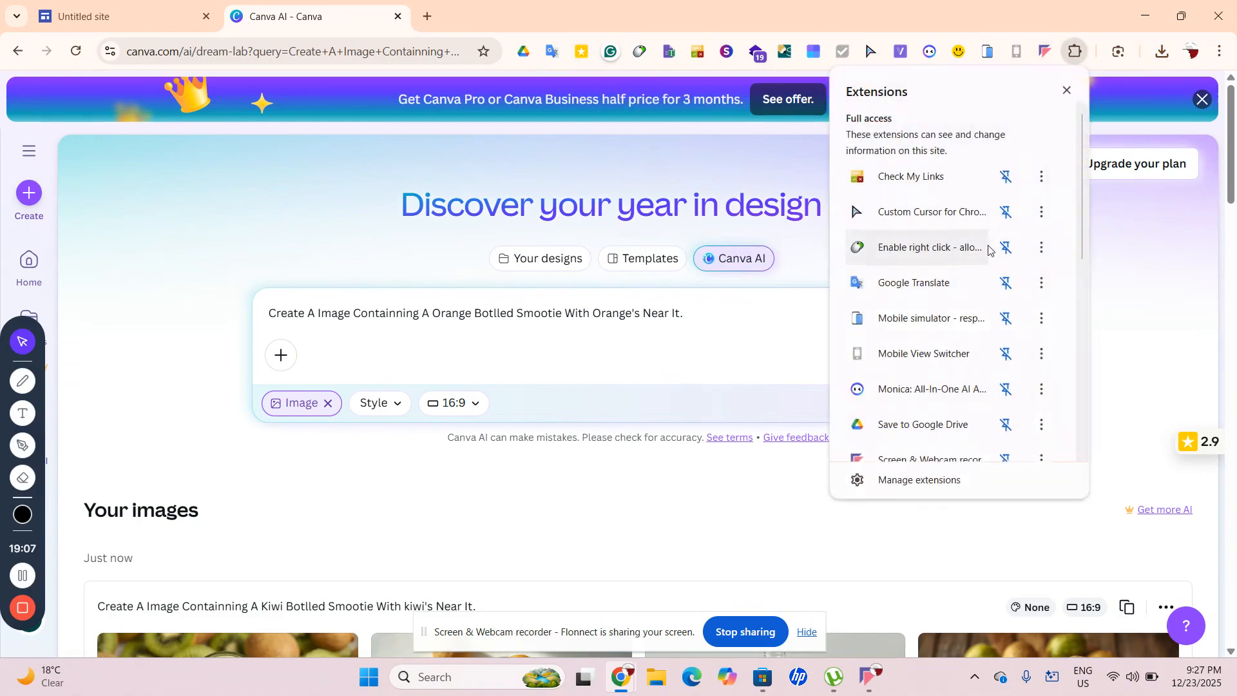
scroll(987, 249, "down", 3)
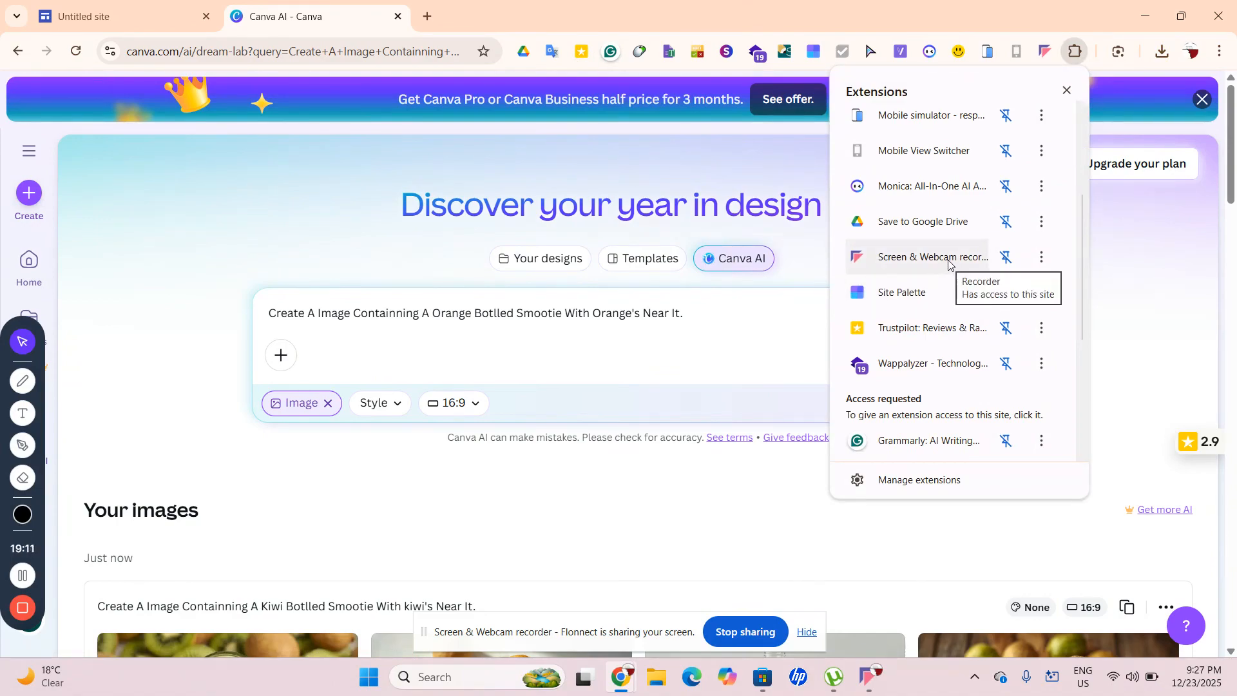
left_click(816, 575)
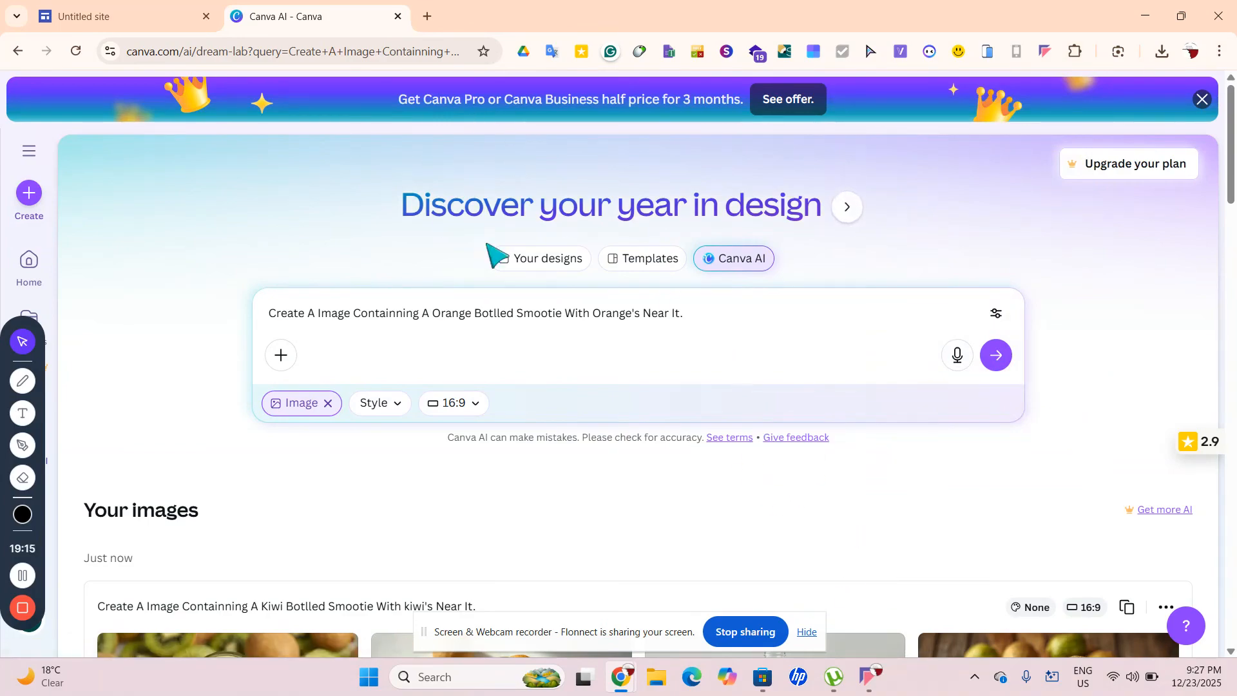
left_click(707, 329)
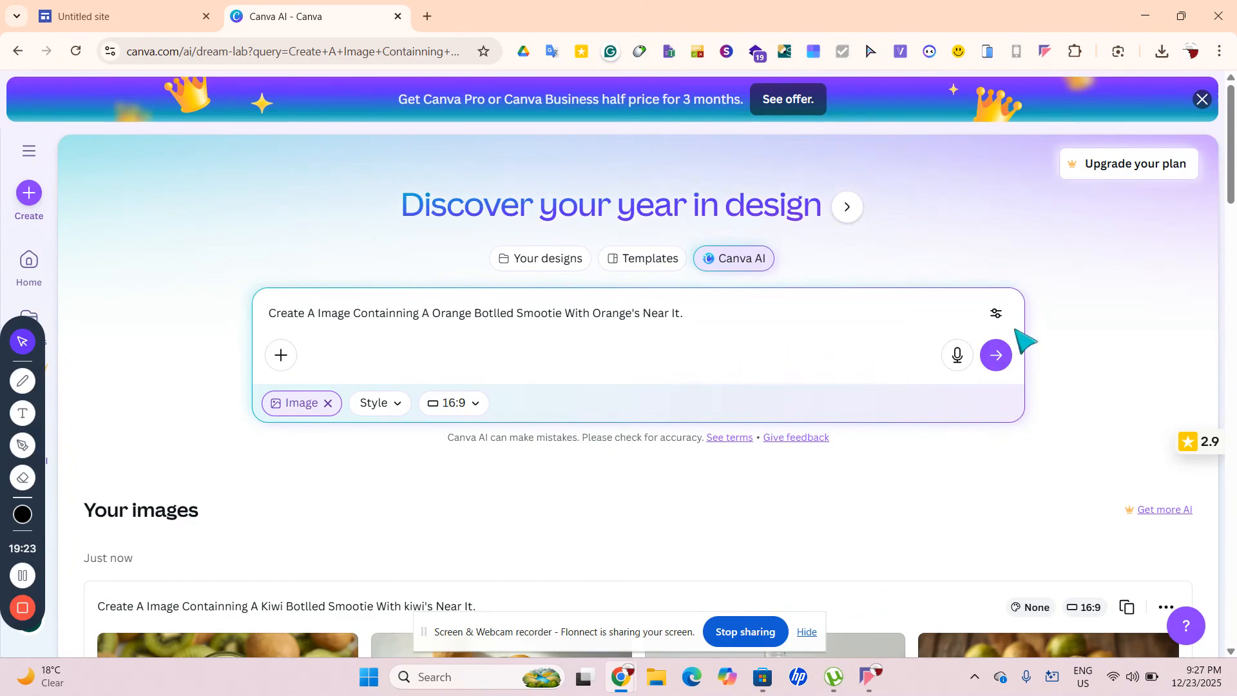
left_click(997, 361)
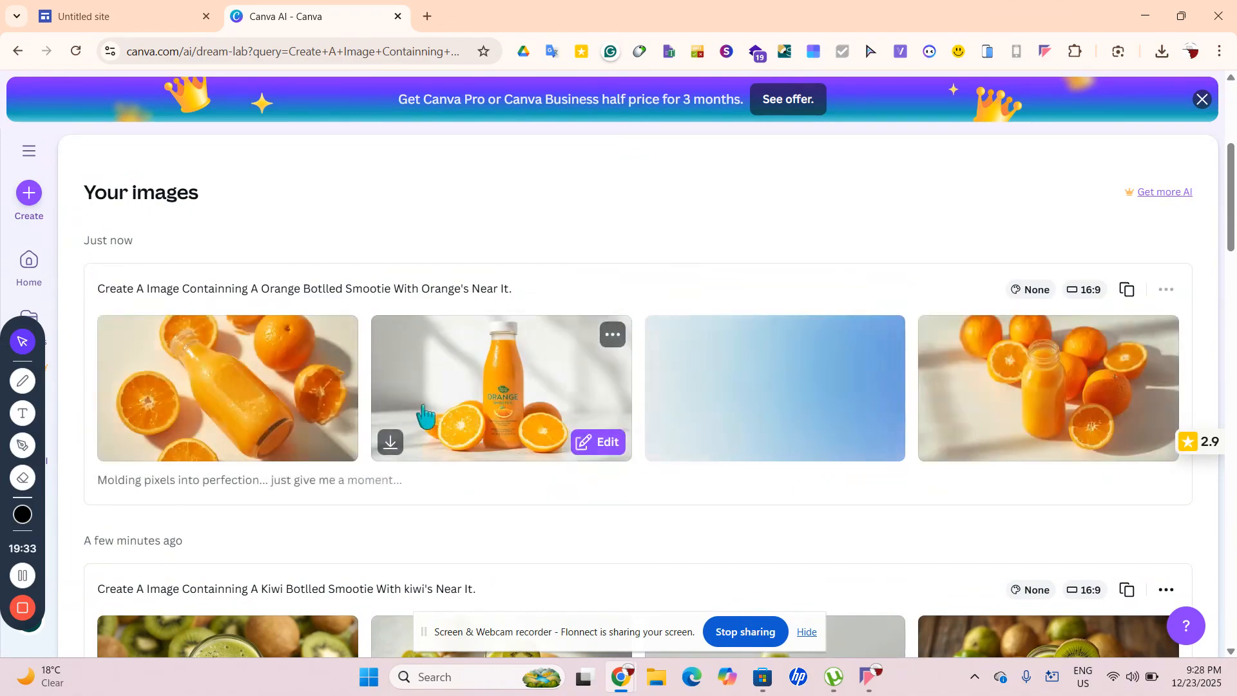
Download the second orange result, the labelled orange juice bottle, as a JPG
mouse_move(655, 456)
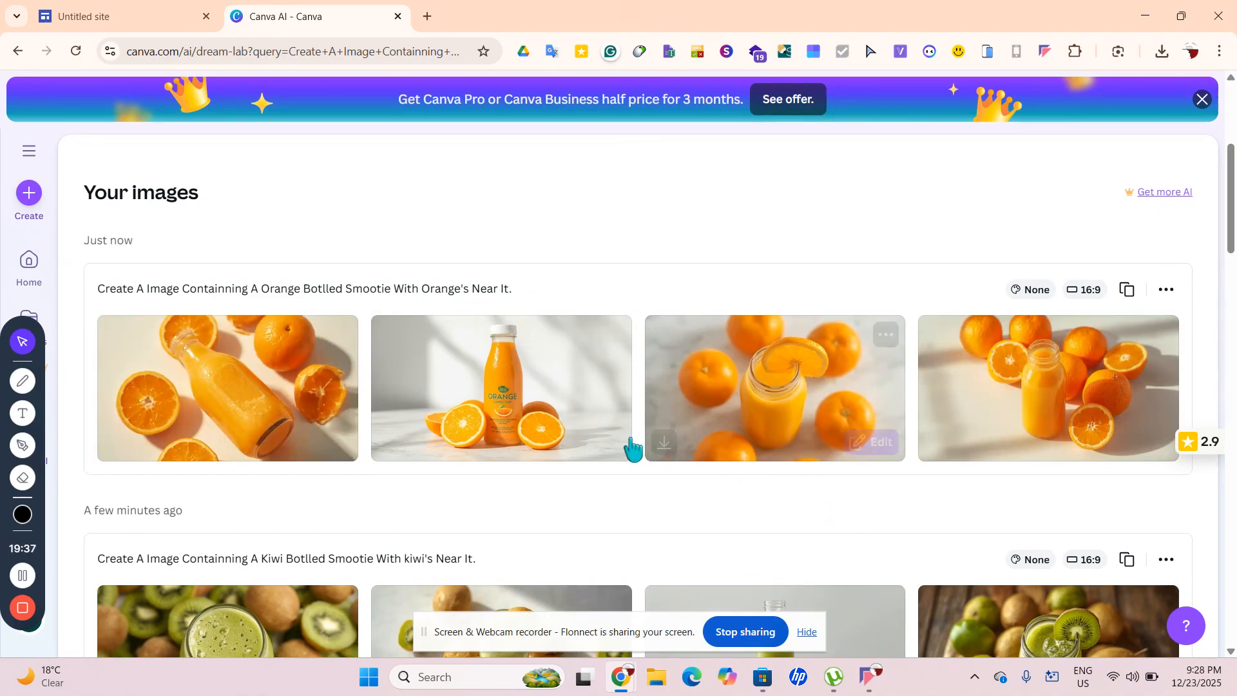
mouse_move(613, 454)
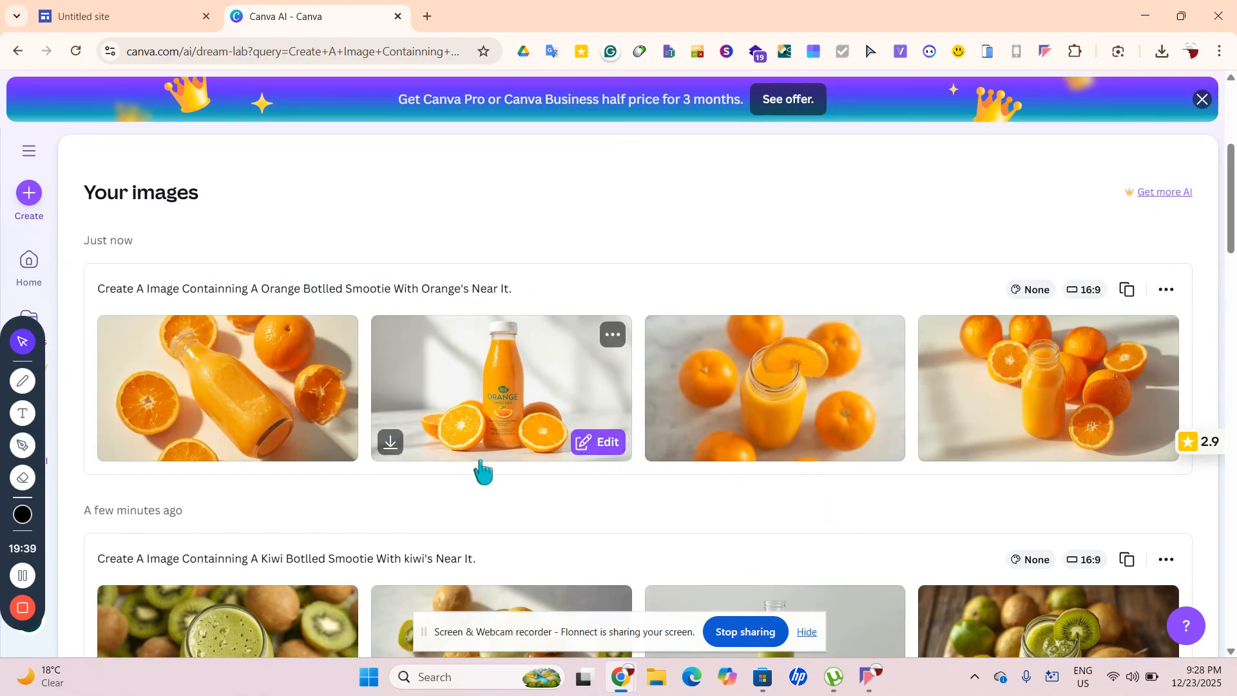
left_click(390, 447)
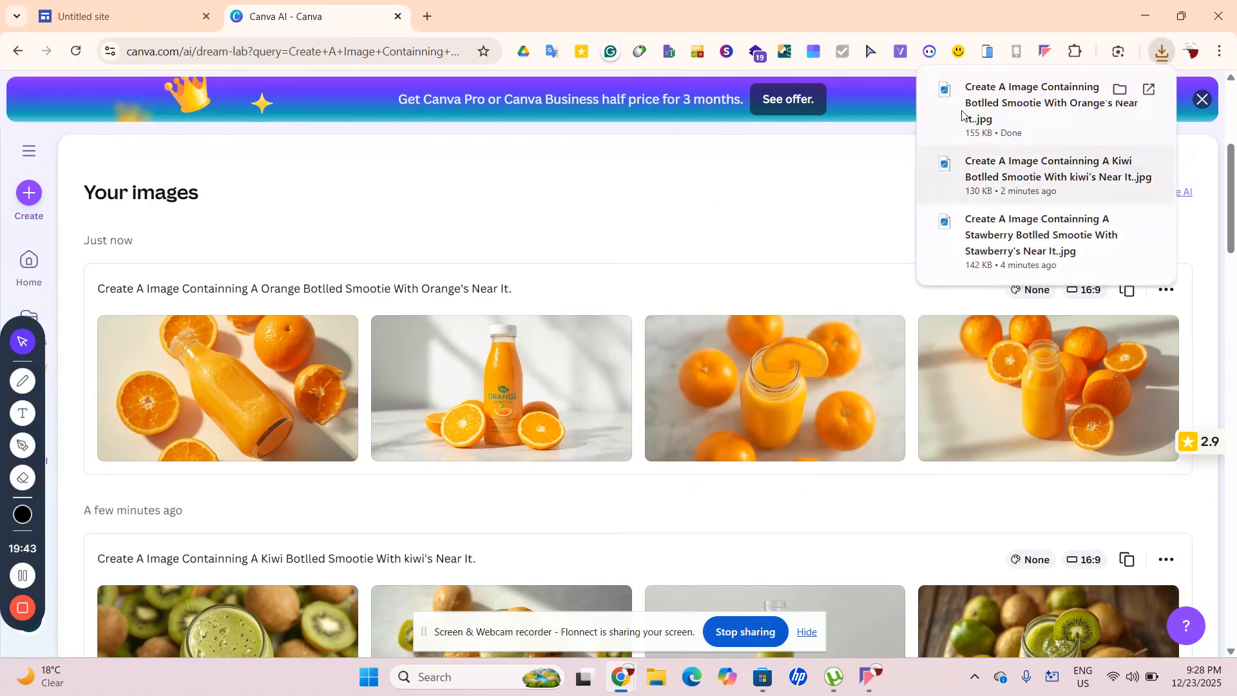
mouse_move(804, 417)
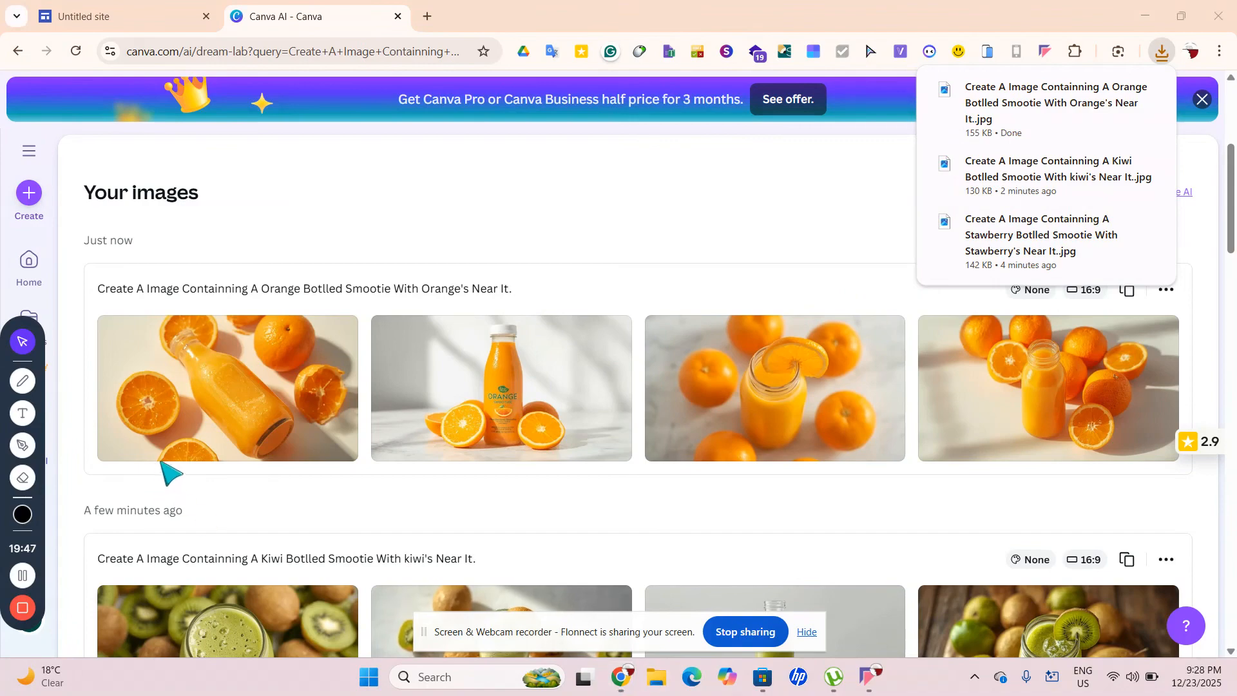
key("super+e")
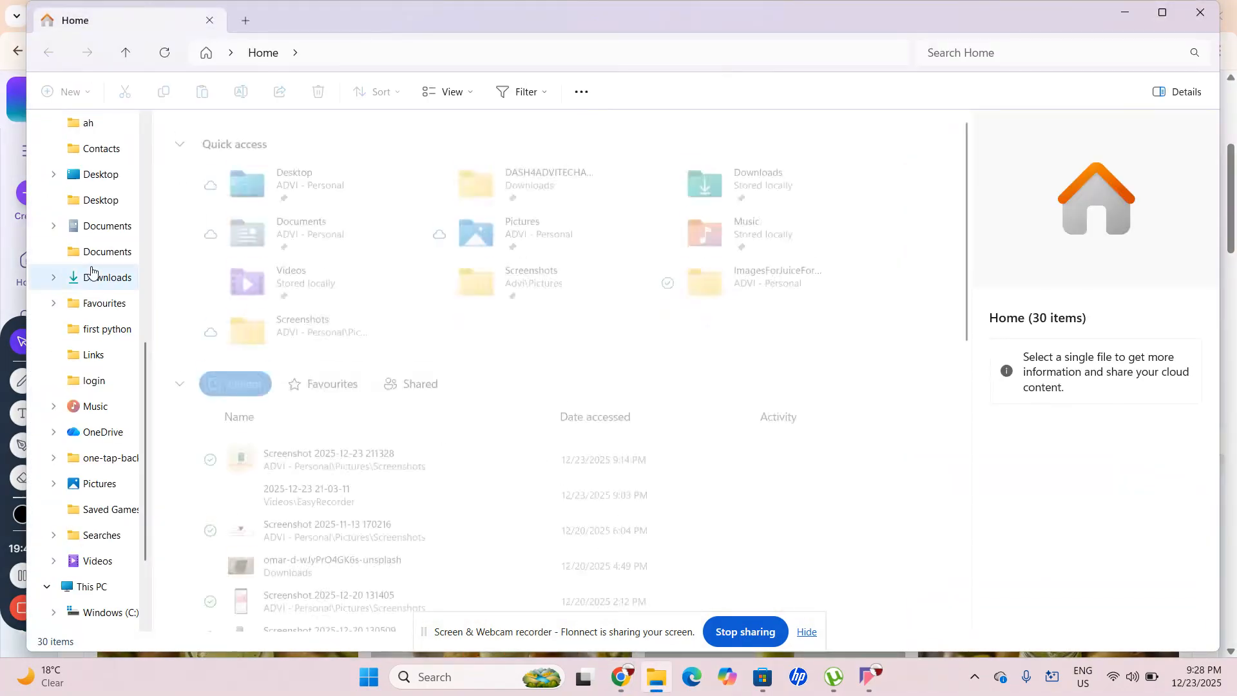
In Downloads, select and copy the three smoothie JPGs downloaded today
left_click(93, 277)
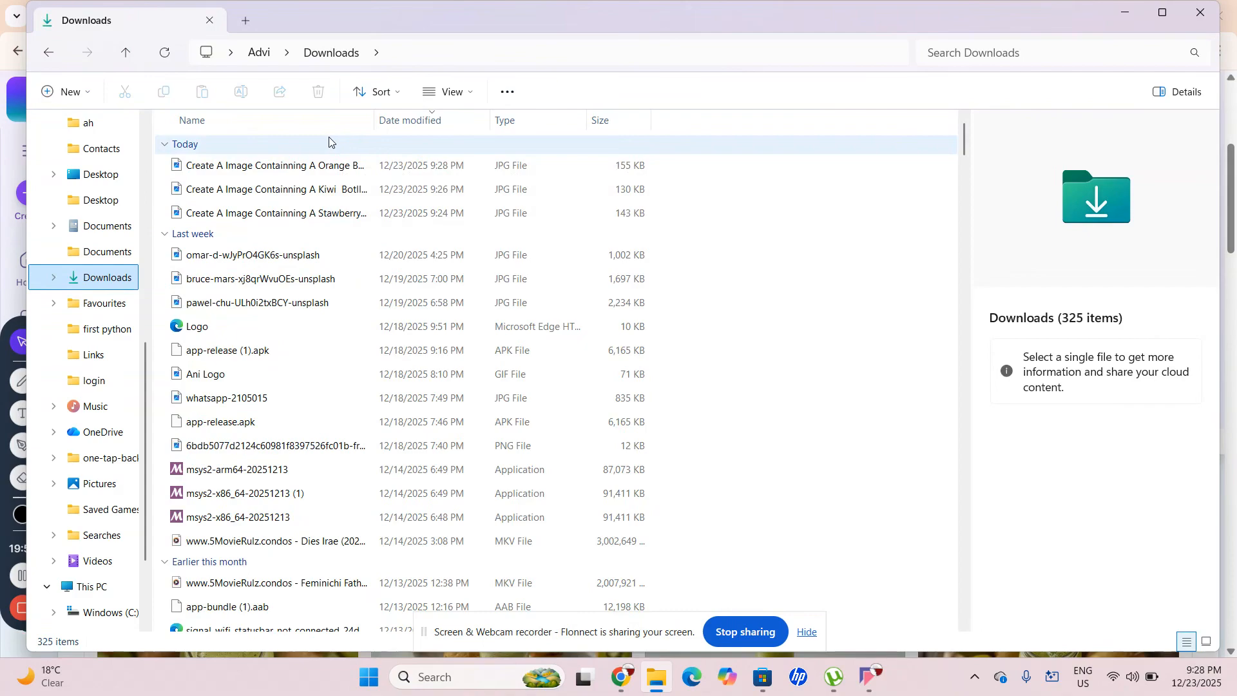
left_click(329, 141)
right_click(328, 141)
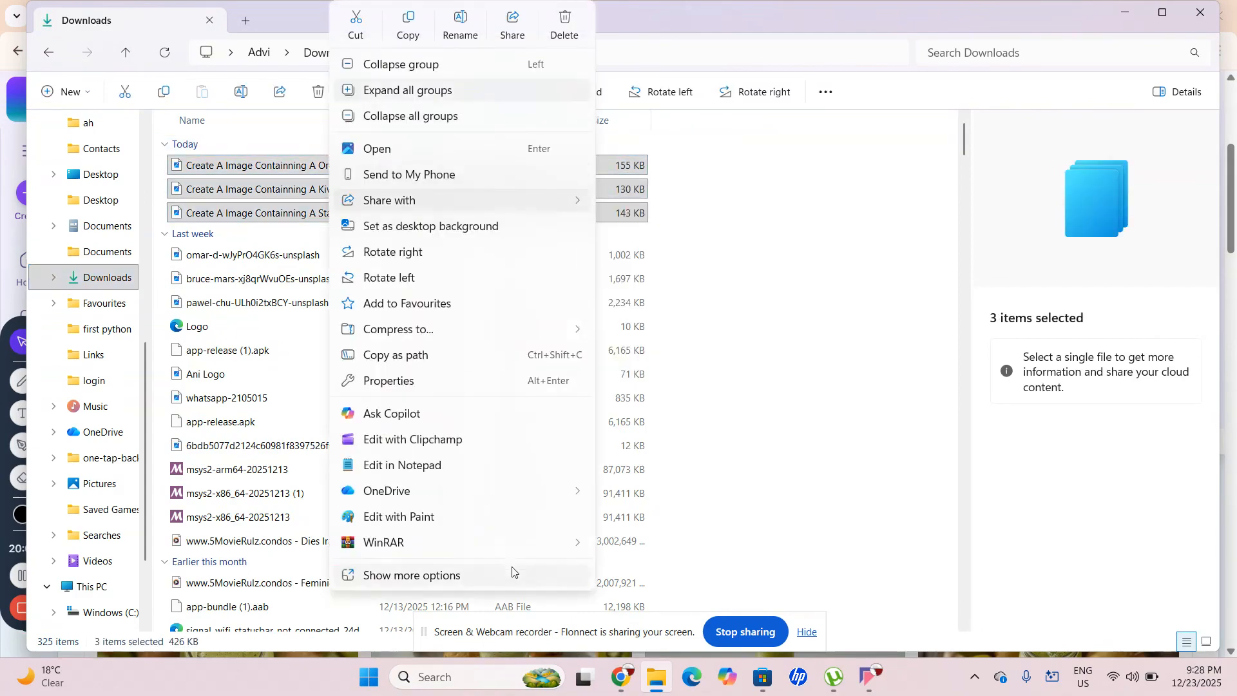
left_click(507, 575)
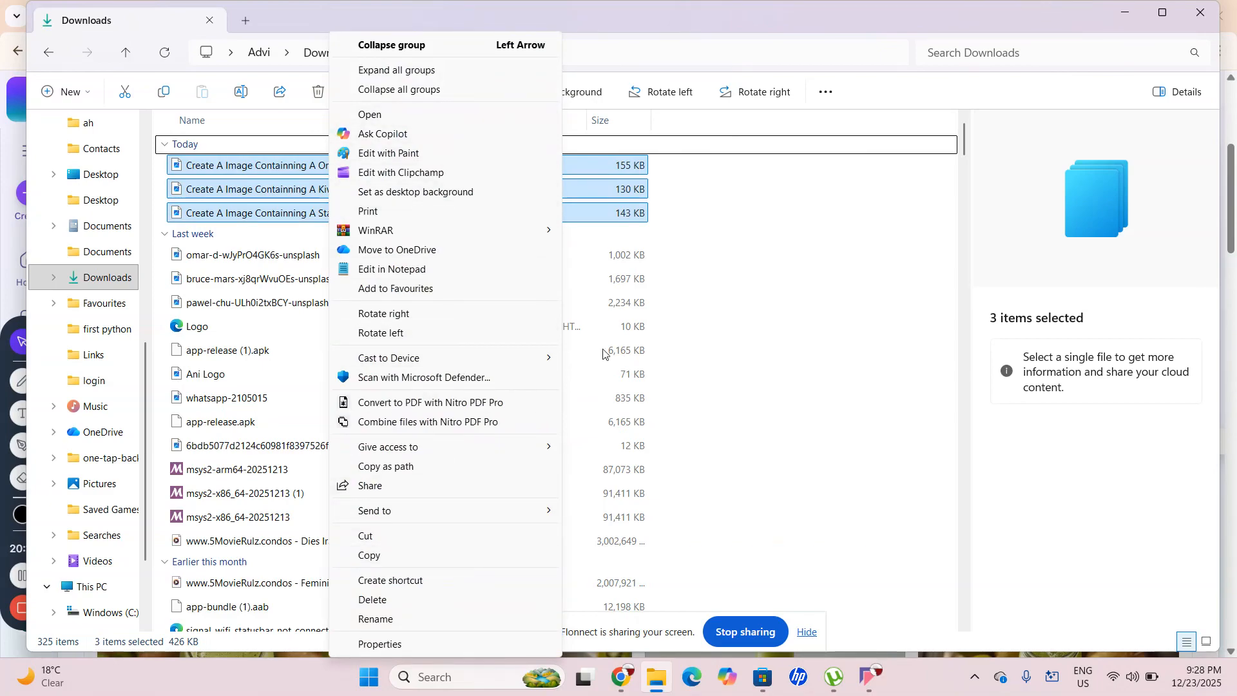
left_click(768, 292)
left_click_drag(694, 221, 173, 165)
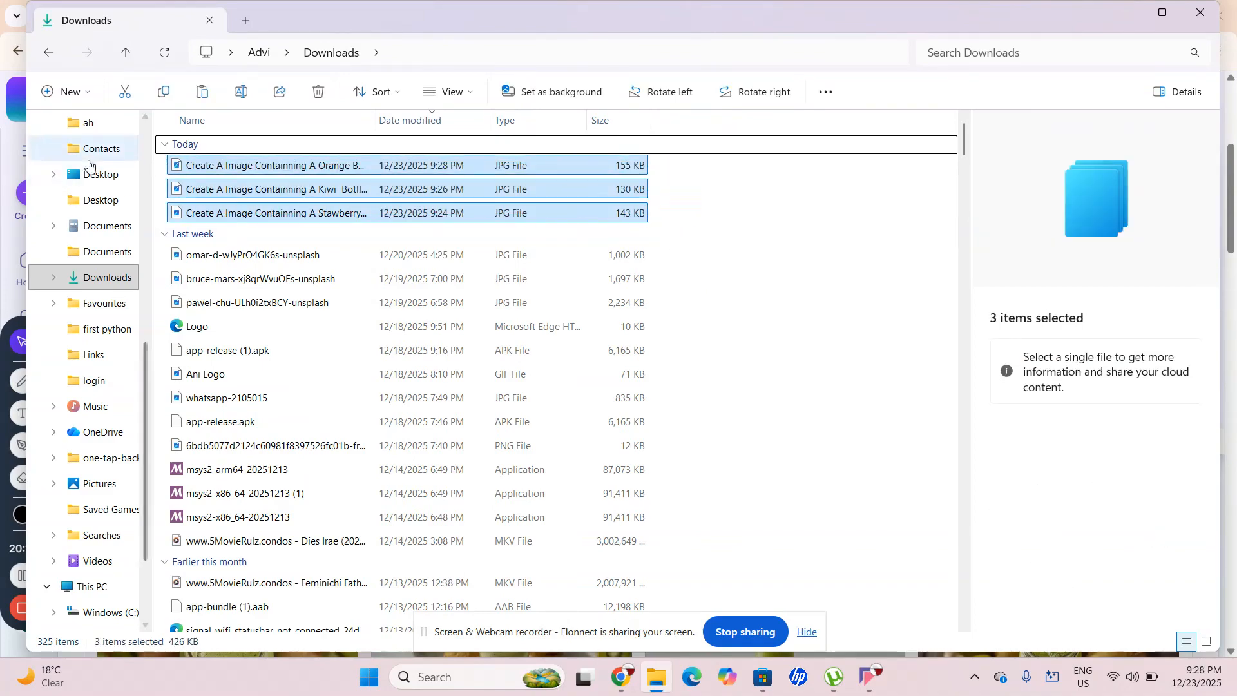
scroll(88, 171, "up", 5)
Create a Flavours folder in Downloads and paste the three images into it
left_click(69, 91)
left_click(87, 130)
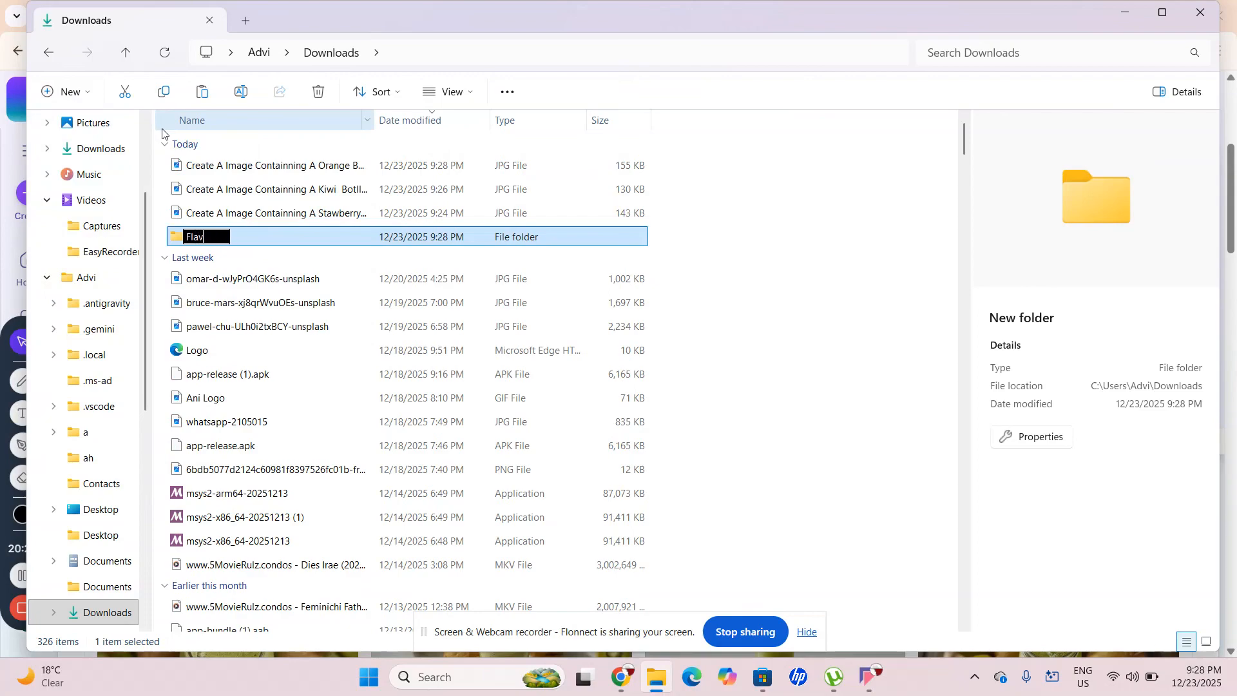
key("Return")
double_click(398, 244)
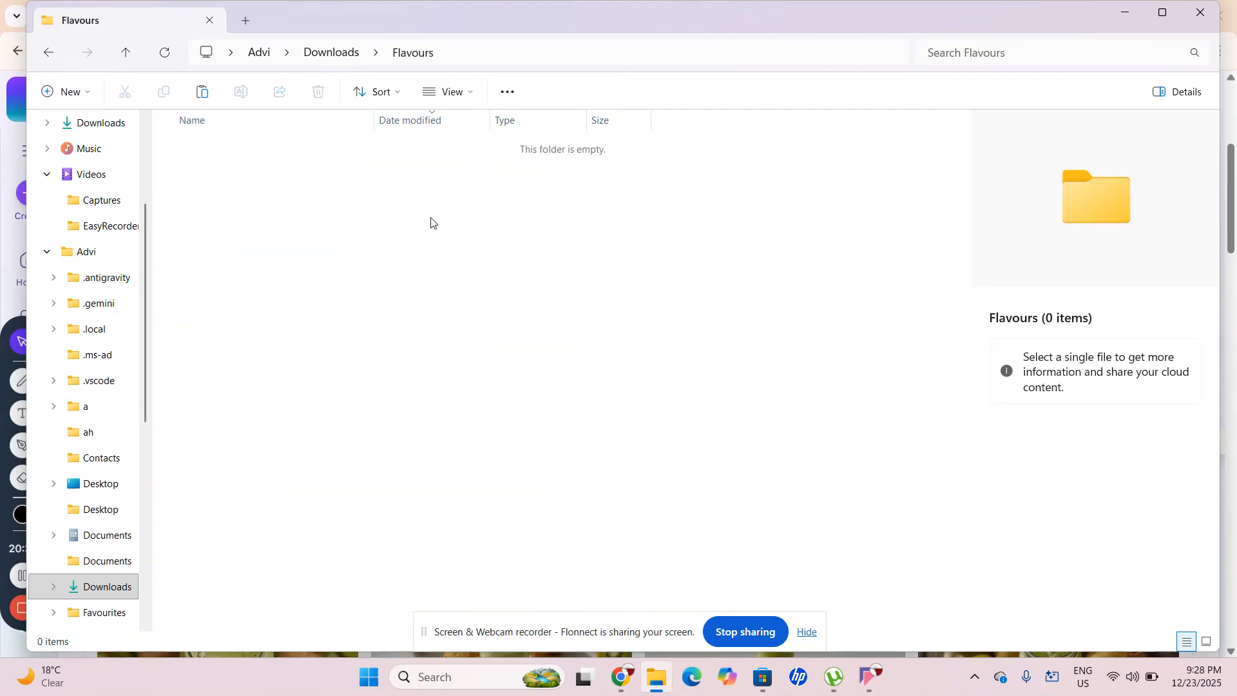
key("ctrl+v")
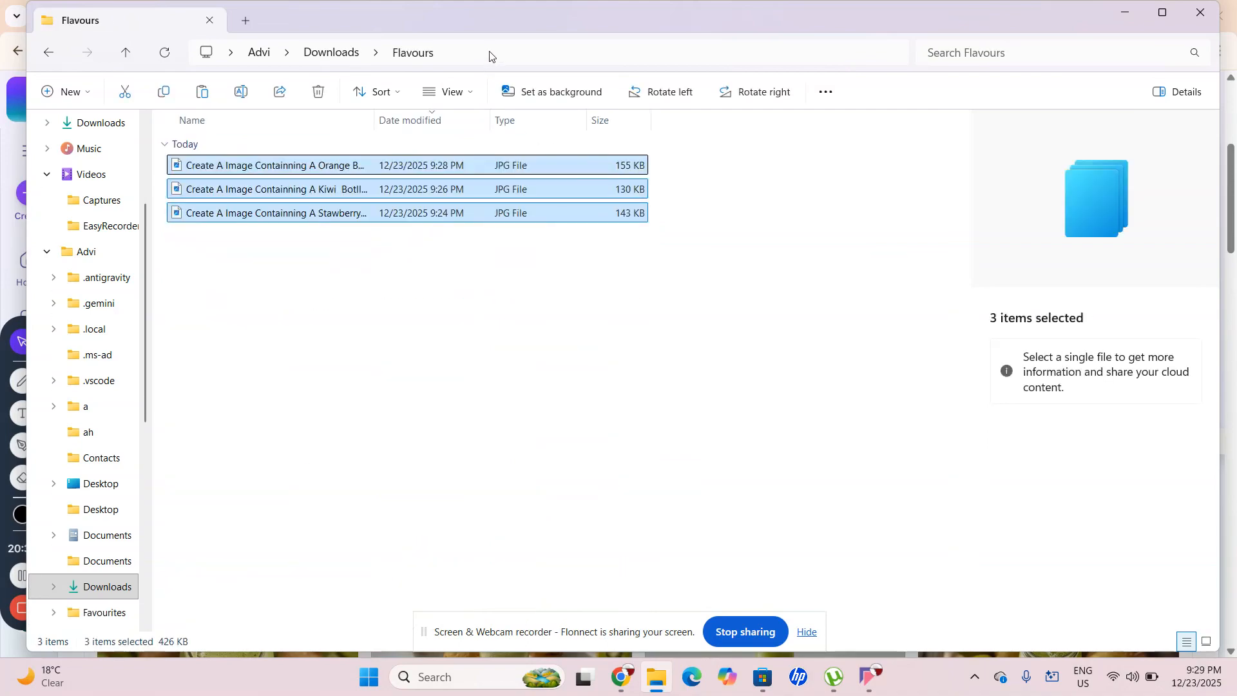
Take the Flavours folder path from the address bar and close File Explorer
left_click(490, 53)
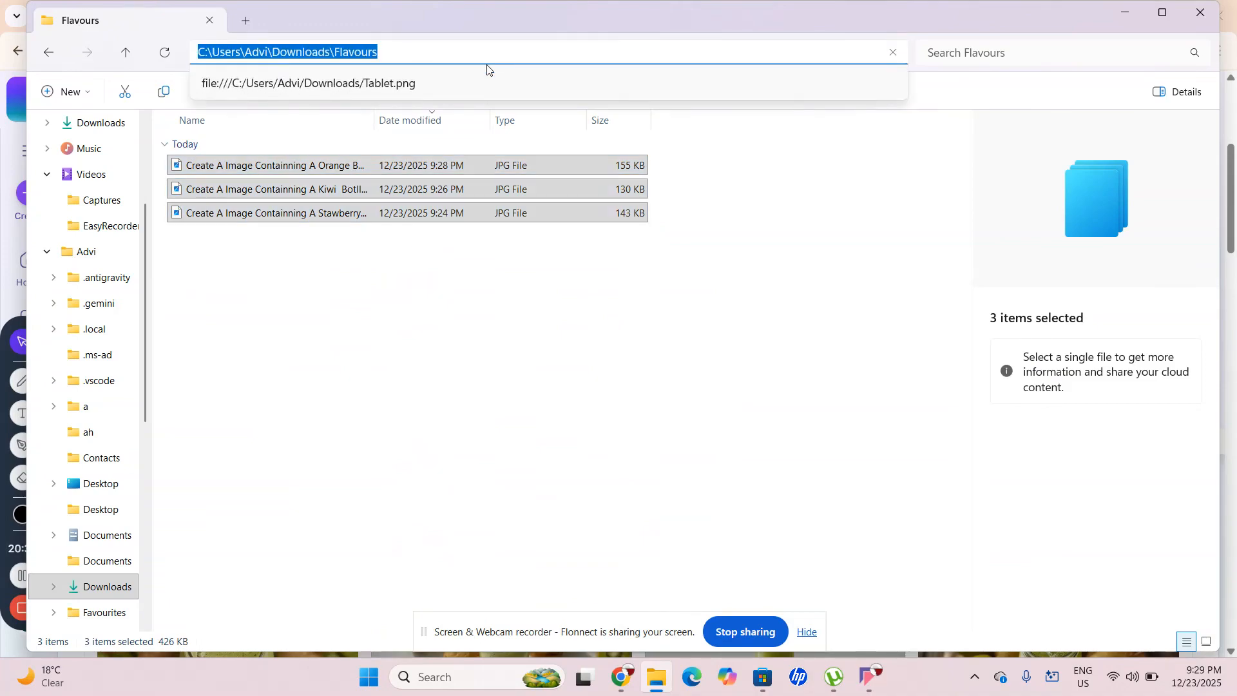
left_click(368, 312)
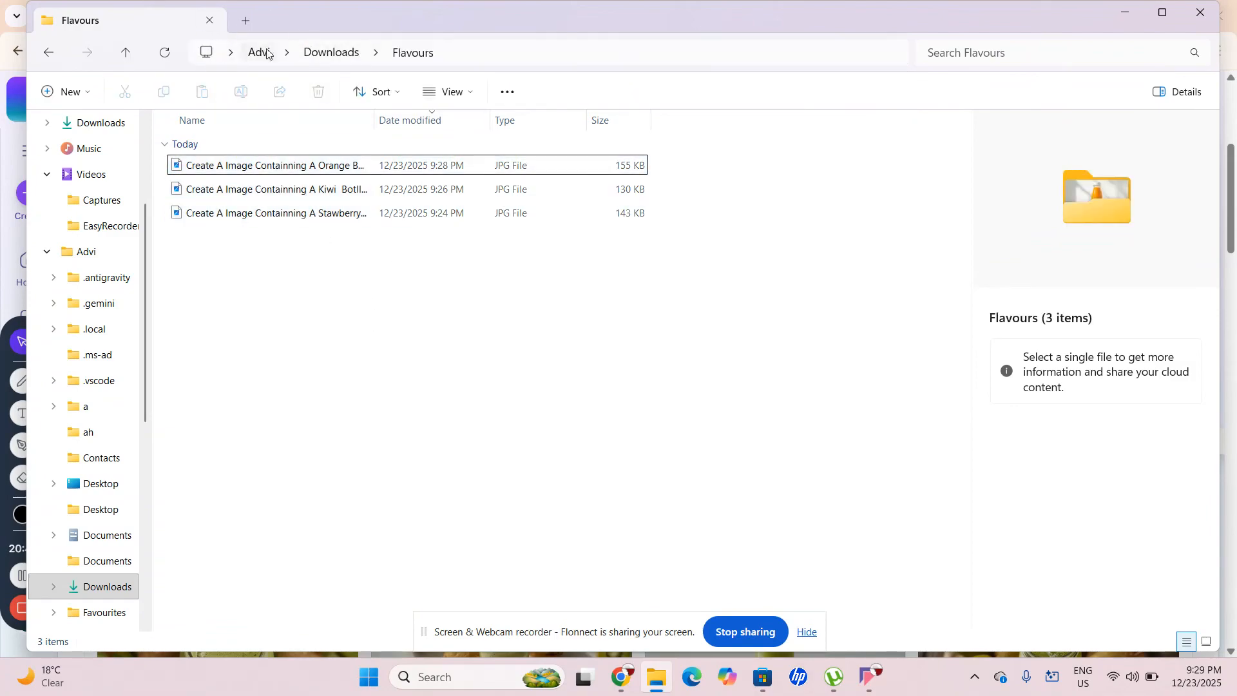
left_click(521, 61)
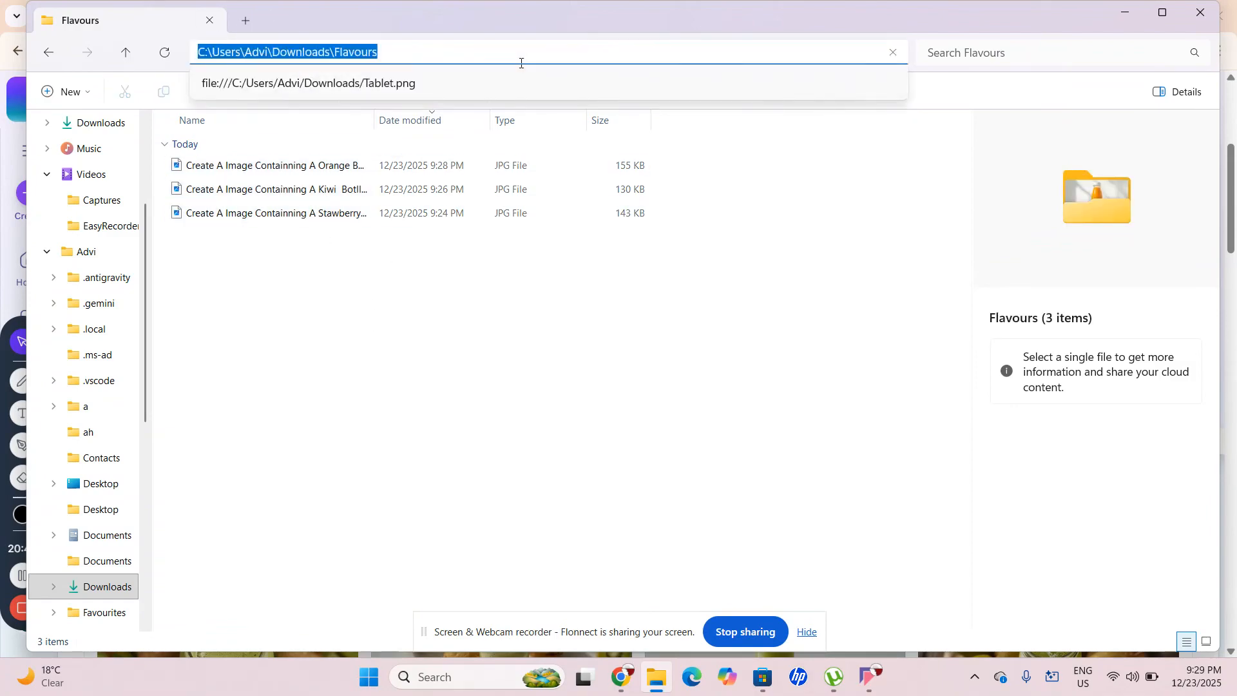
left_click(1205, 10)
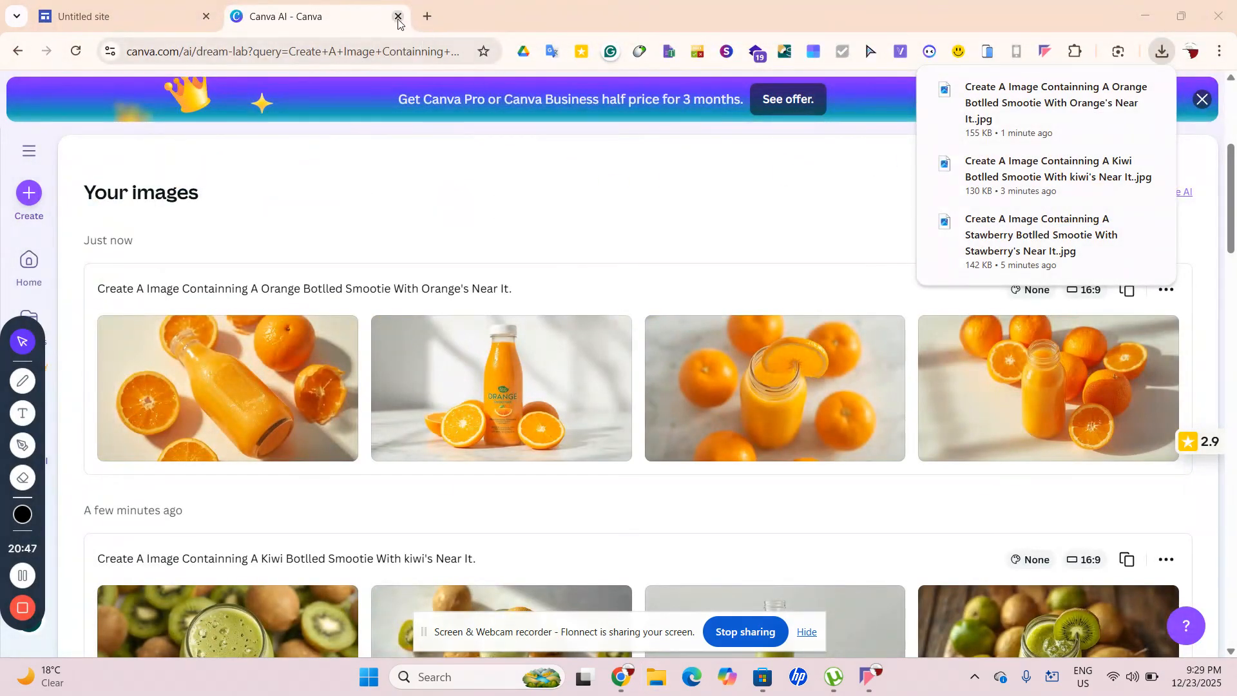
Close the Canva tab to return to the Smootlovers site editor, then add a blank tab
left_click(398, 17)
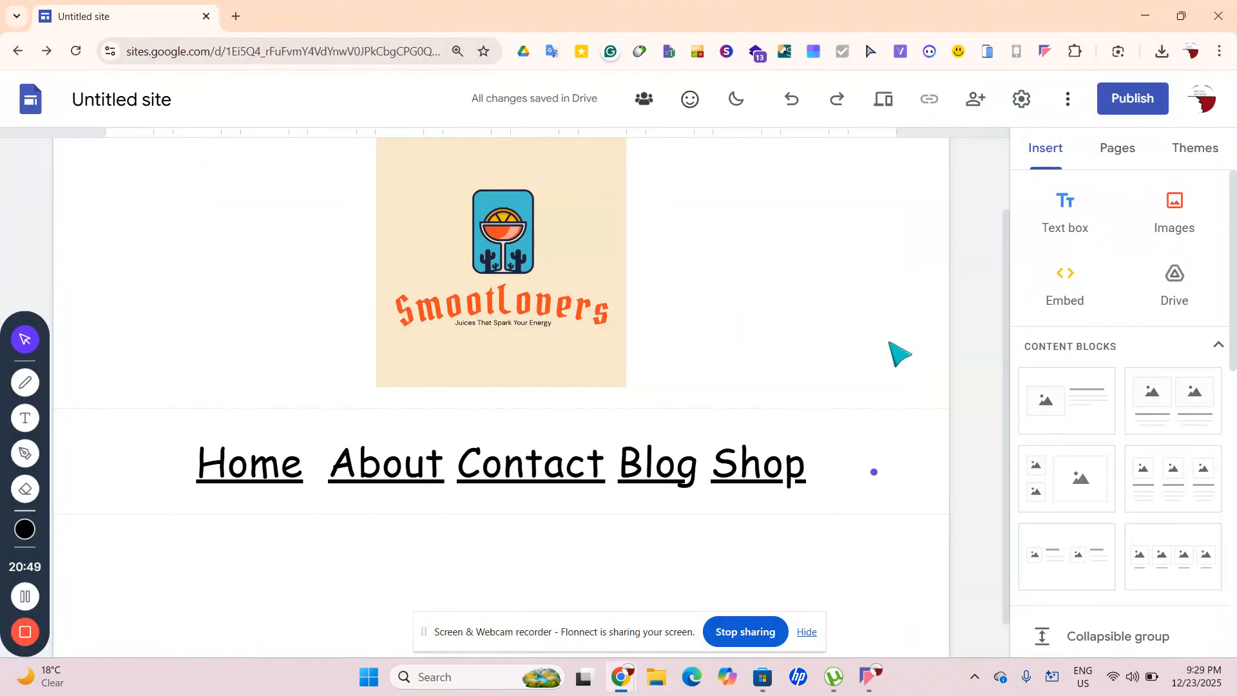
scroll(969, 427, "up", 2)
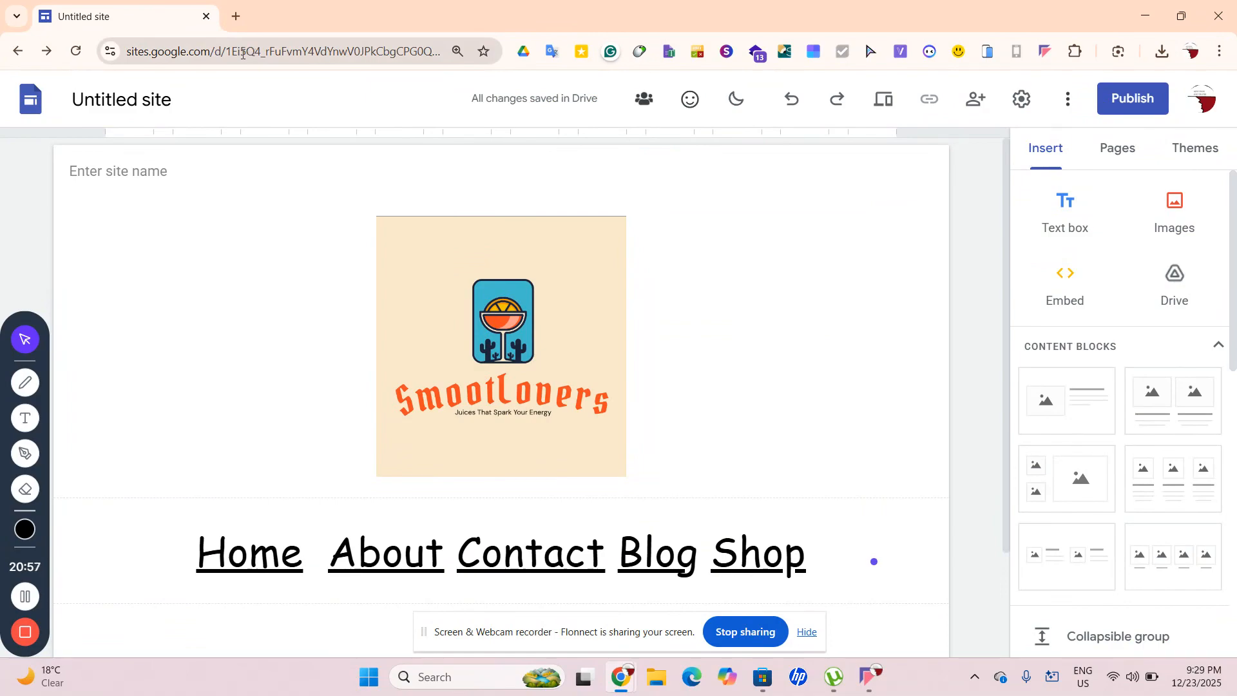
left_click(230, 13)
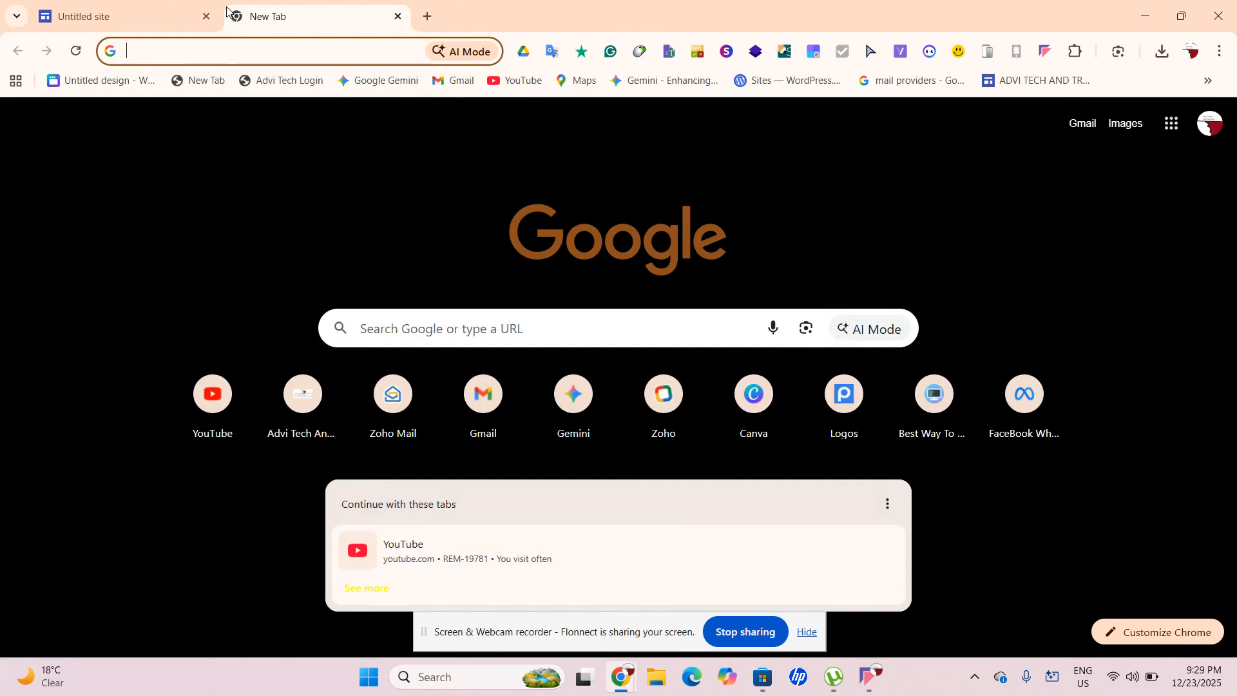
Go to Gemini, enable Canvas mode and keep the Fast model
type("ge")
key("Return")
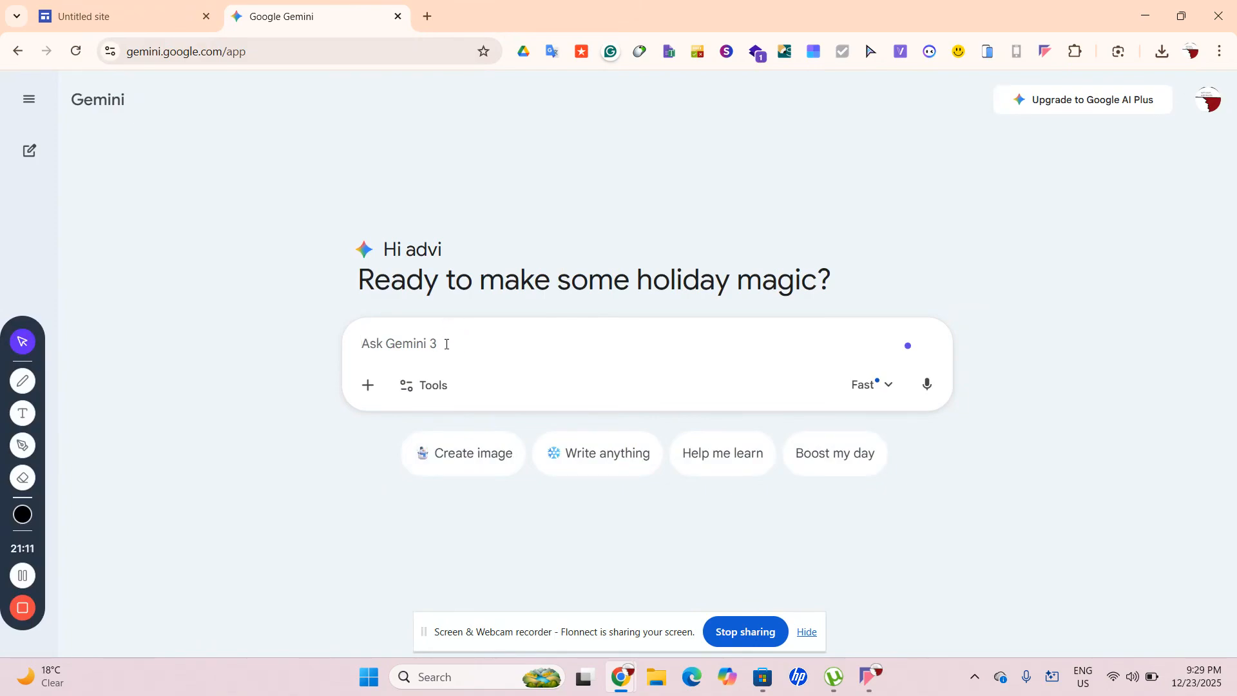
left_click(430, 384)
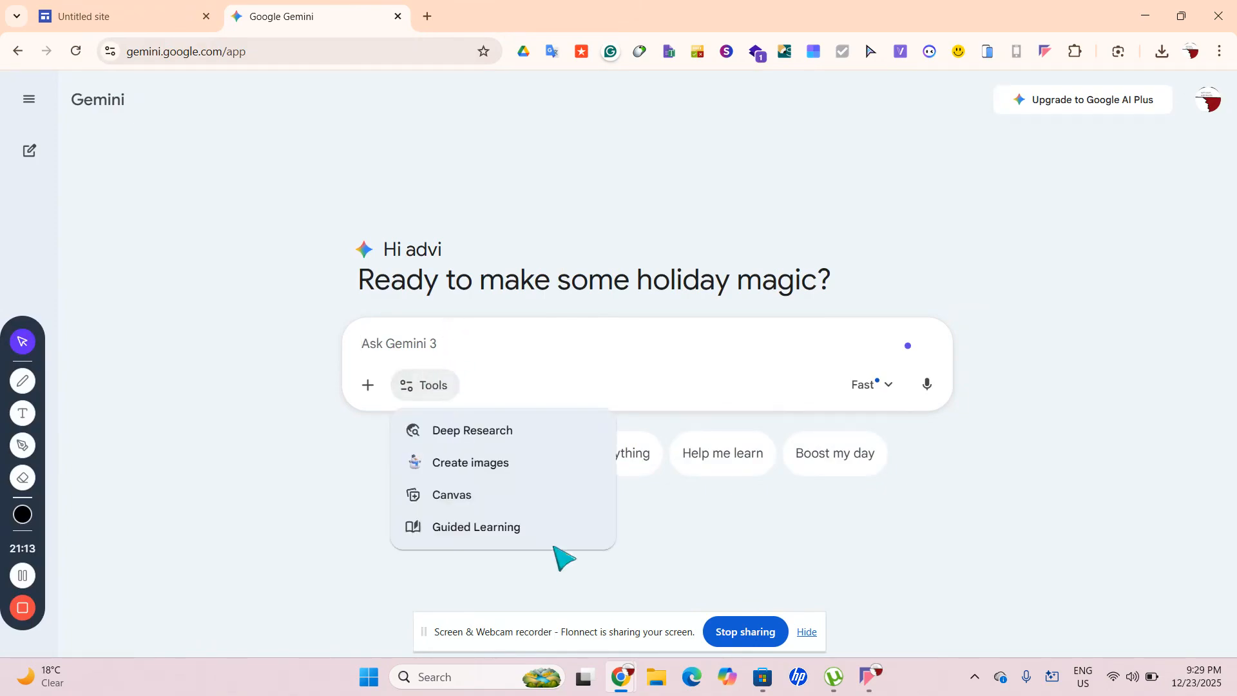
left_click(495, 496)
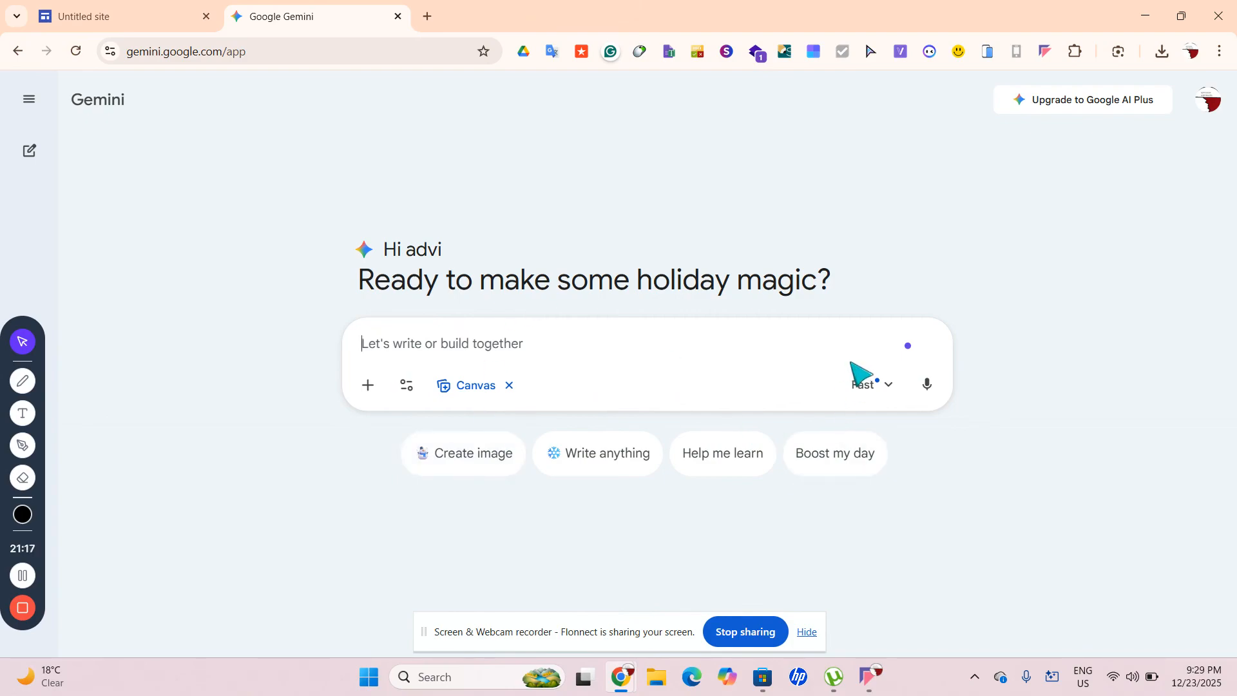
left_click(858, 389)
left_click(691, 395)
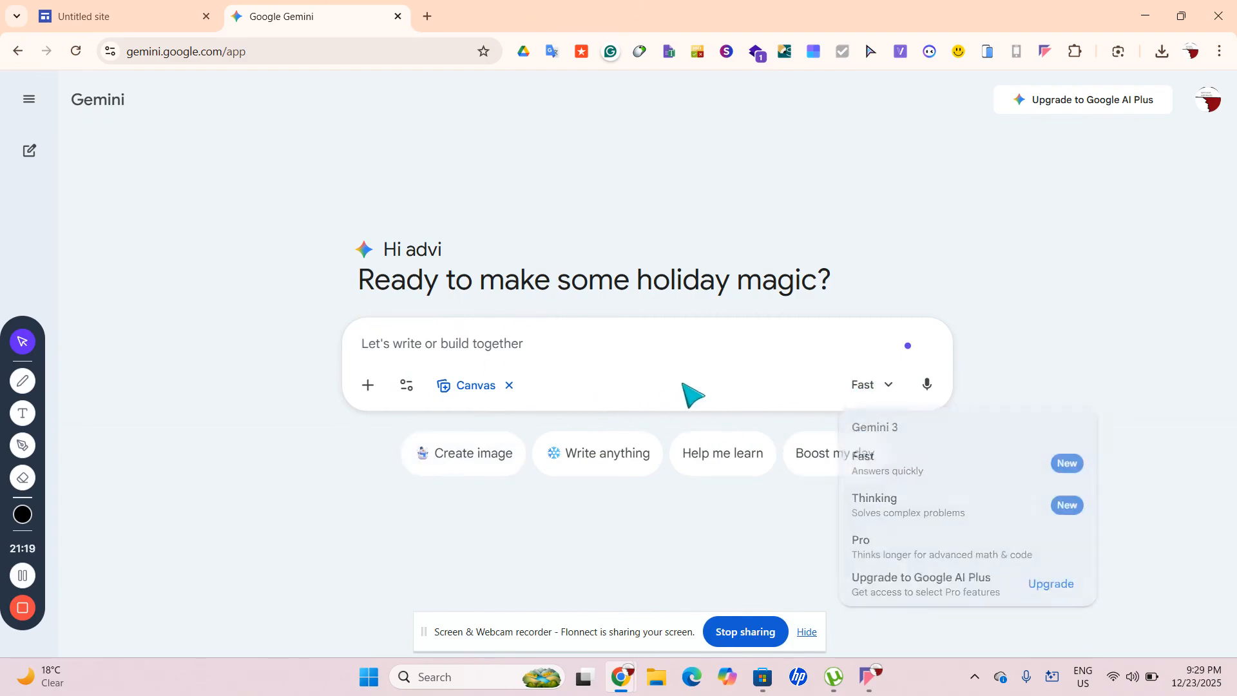
left_click(865, 390)
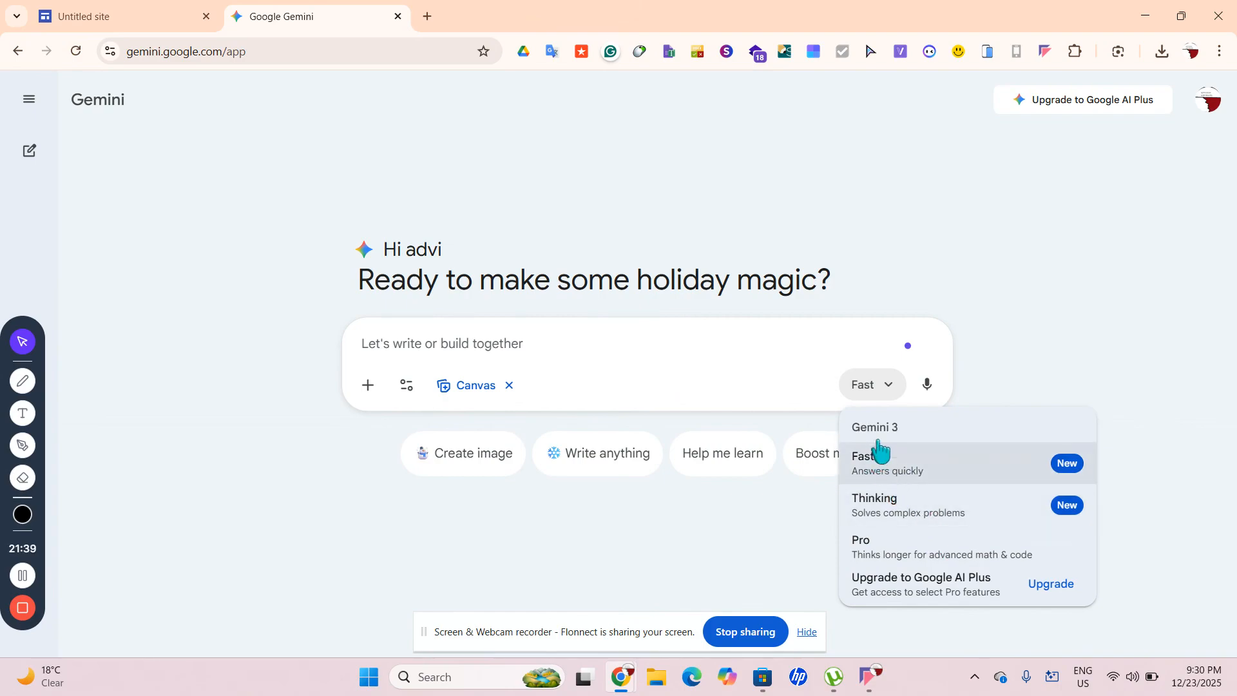
left_click(744, 390)
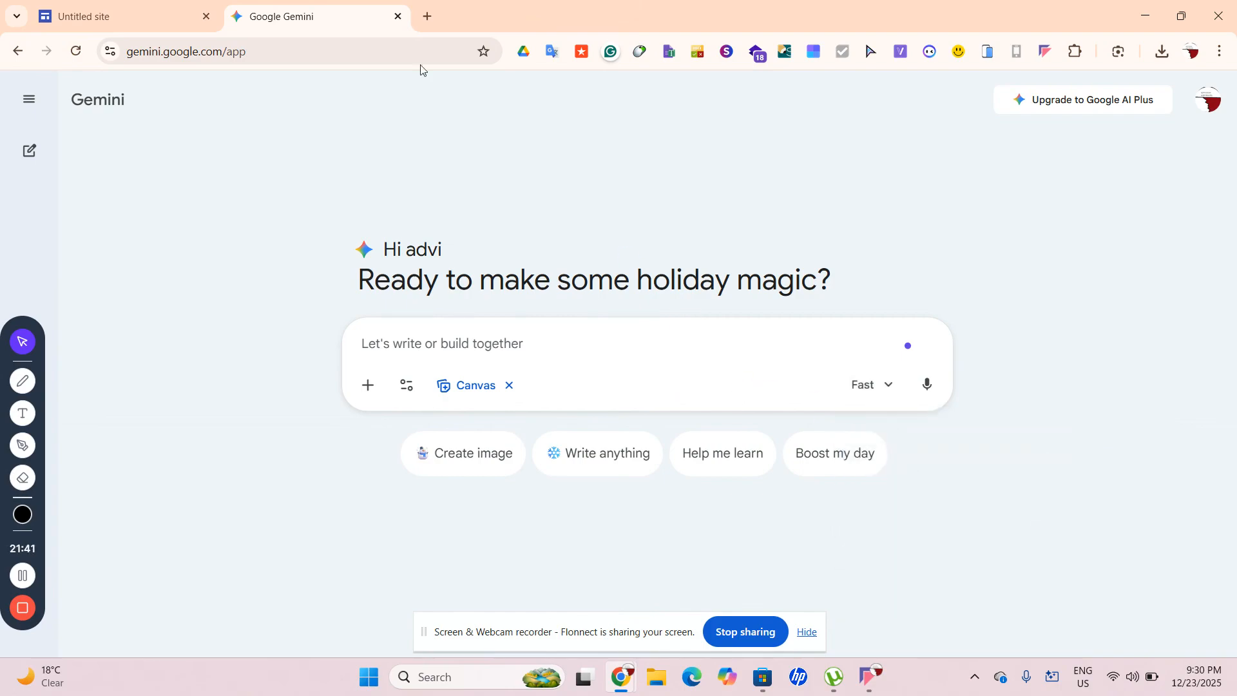
Open another blank tab and start entering 'pos' in its address bar
left_click(426, 16)
left_click(309, 16)
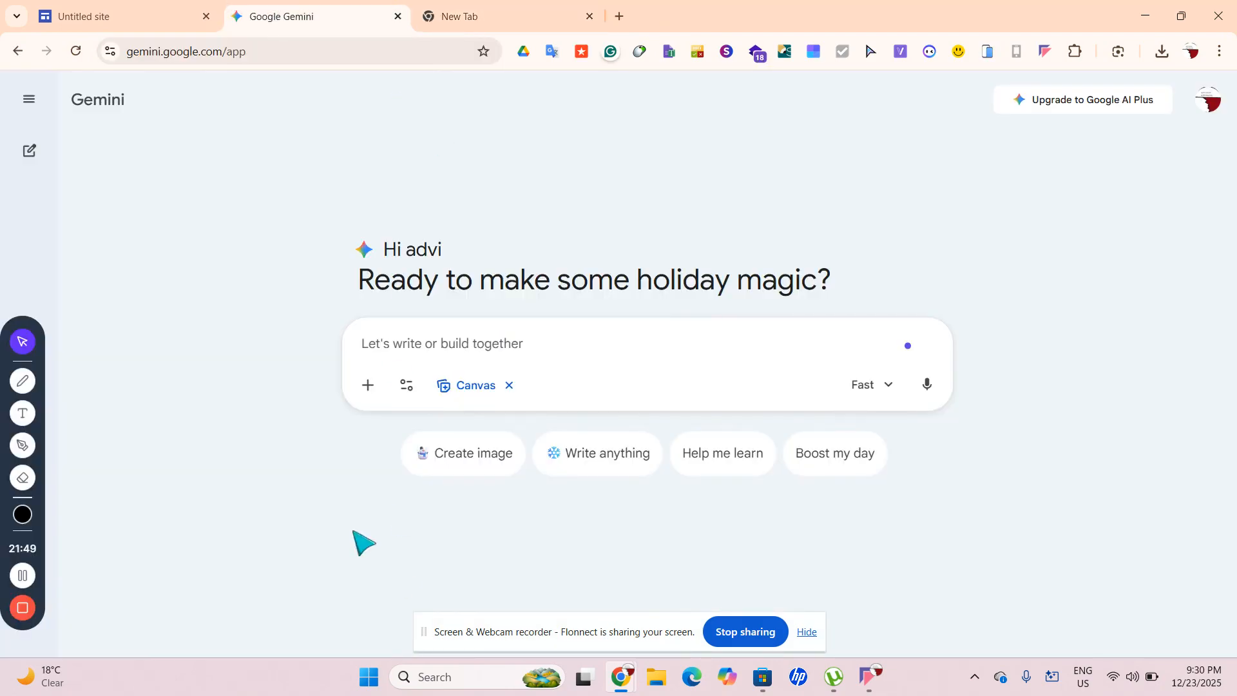
left_click(357, 385)
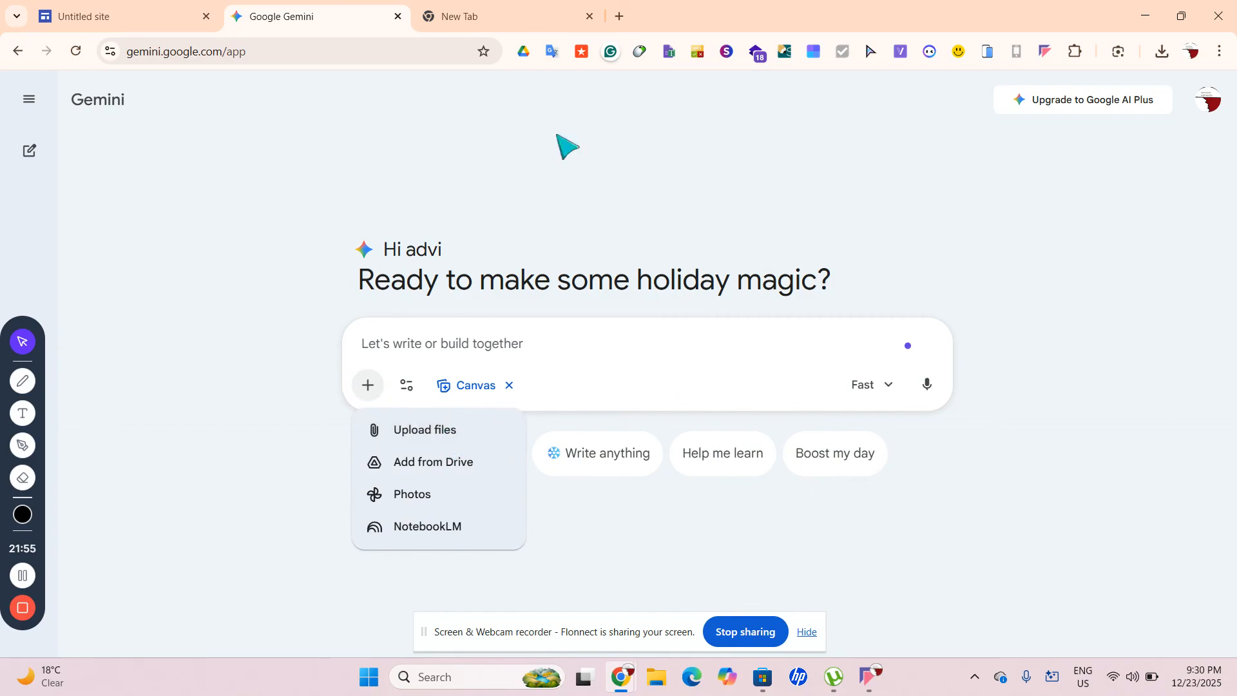
left_click(464, 6)
type("po")
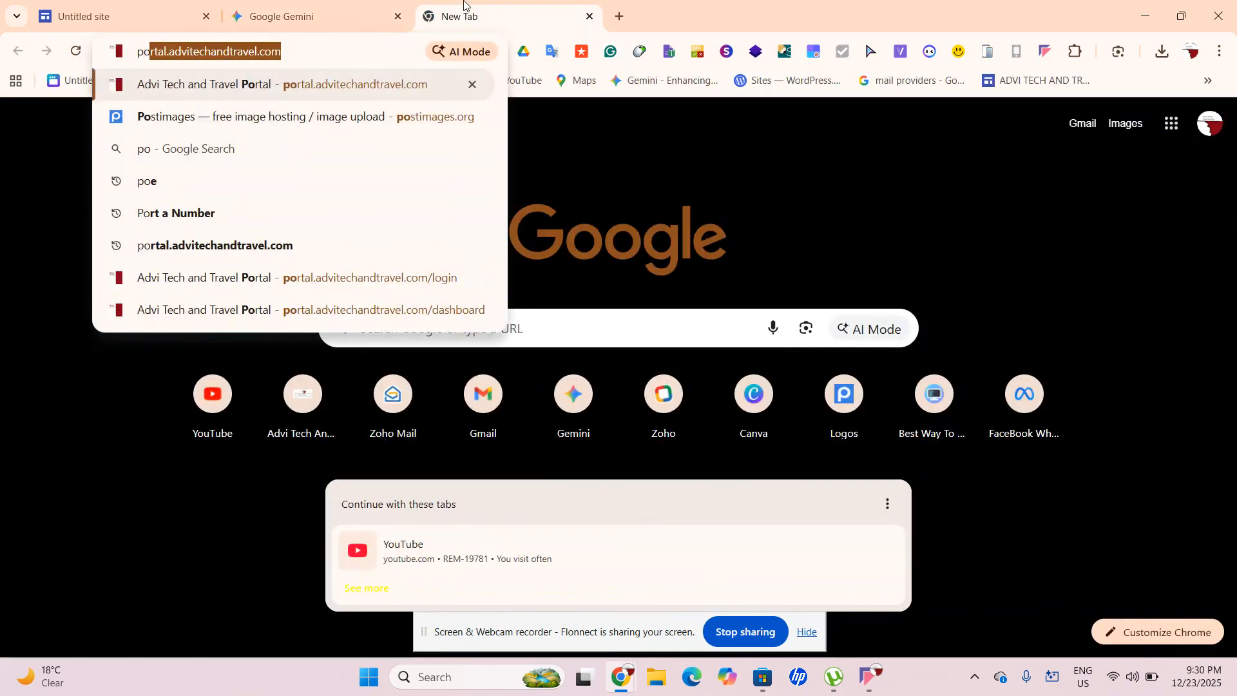
type("s")
Load postimages.org, briefly try freeimage.host, then return to the Postimages upload page
key("Right")
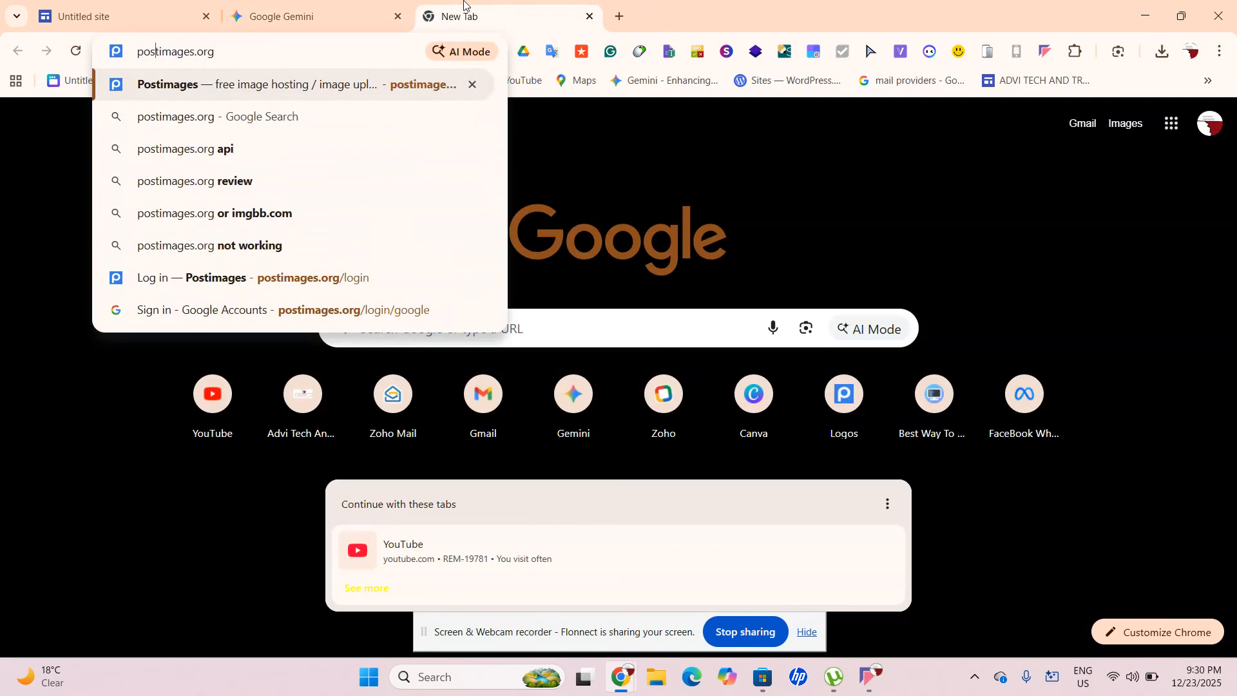
key("Return")
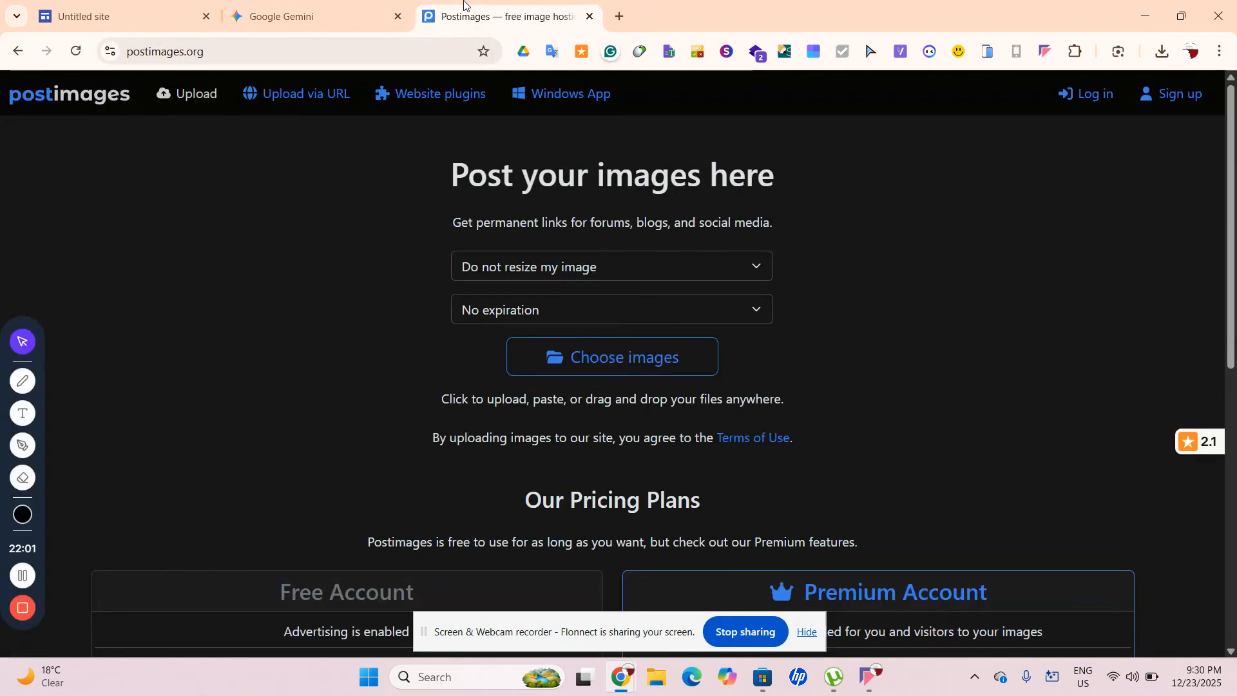
left_click(256, 52)
type("fr")
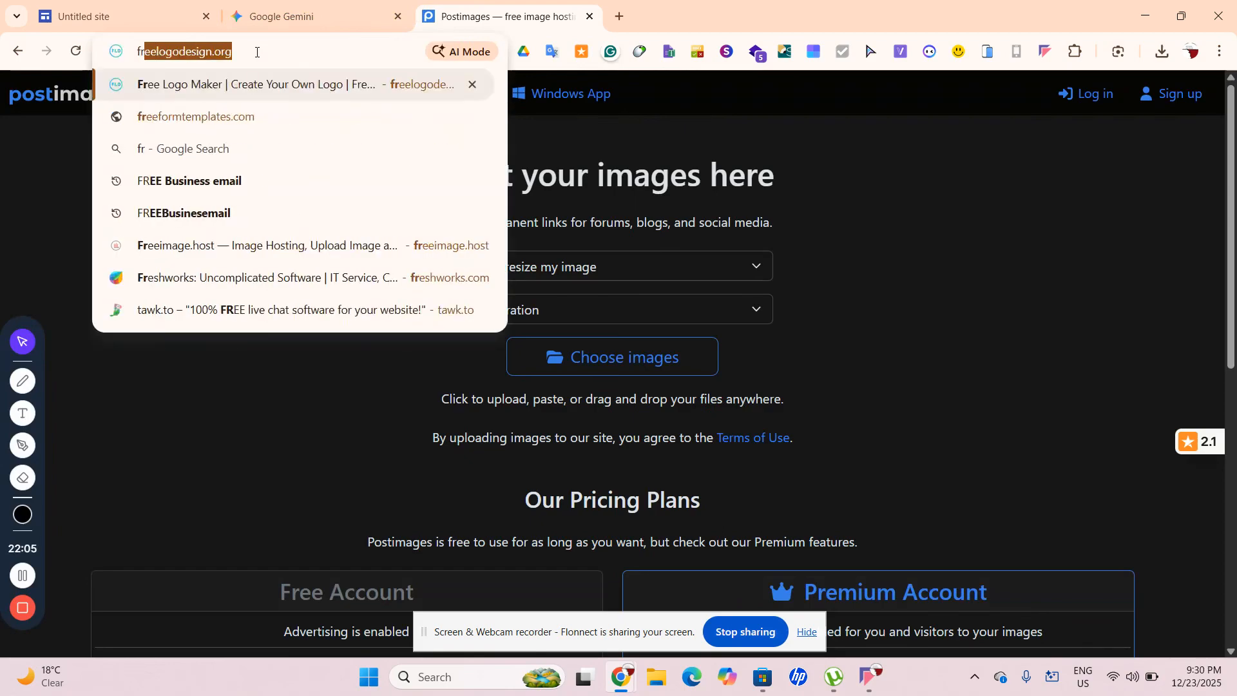
type("eeim")
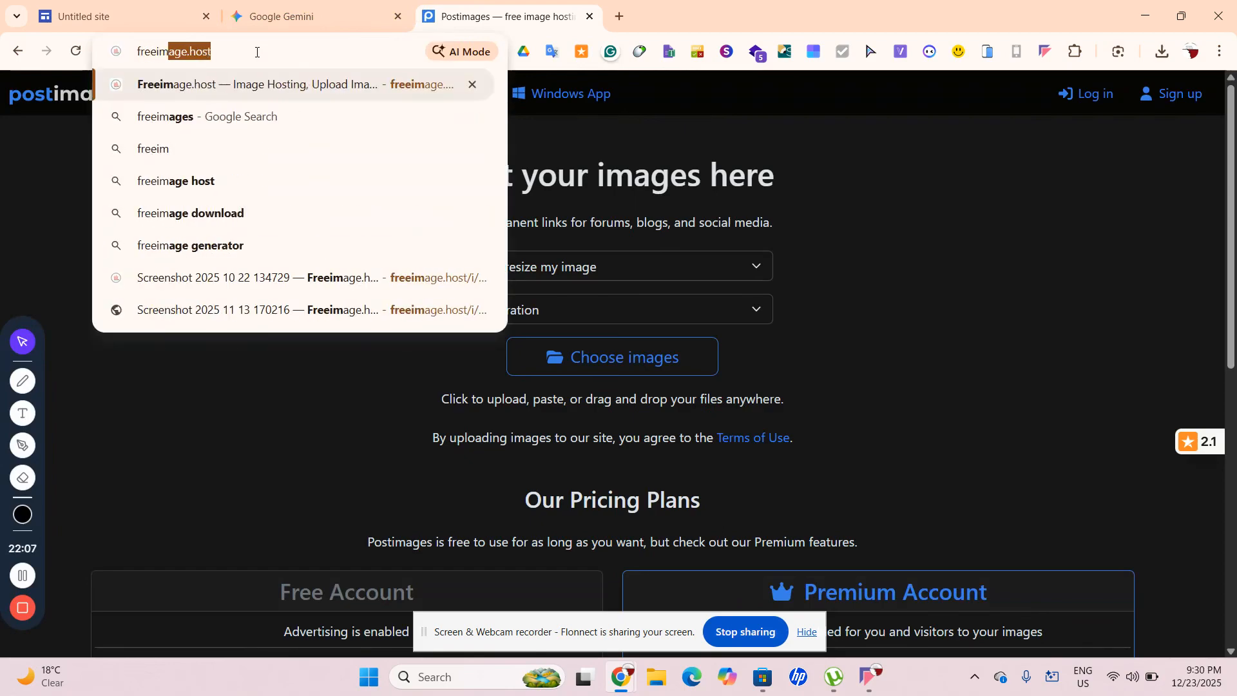
key("Return")
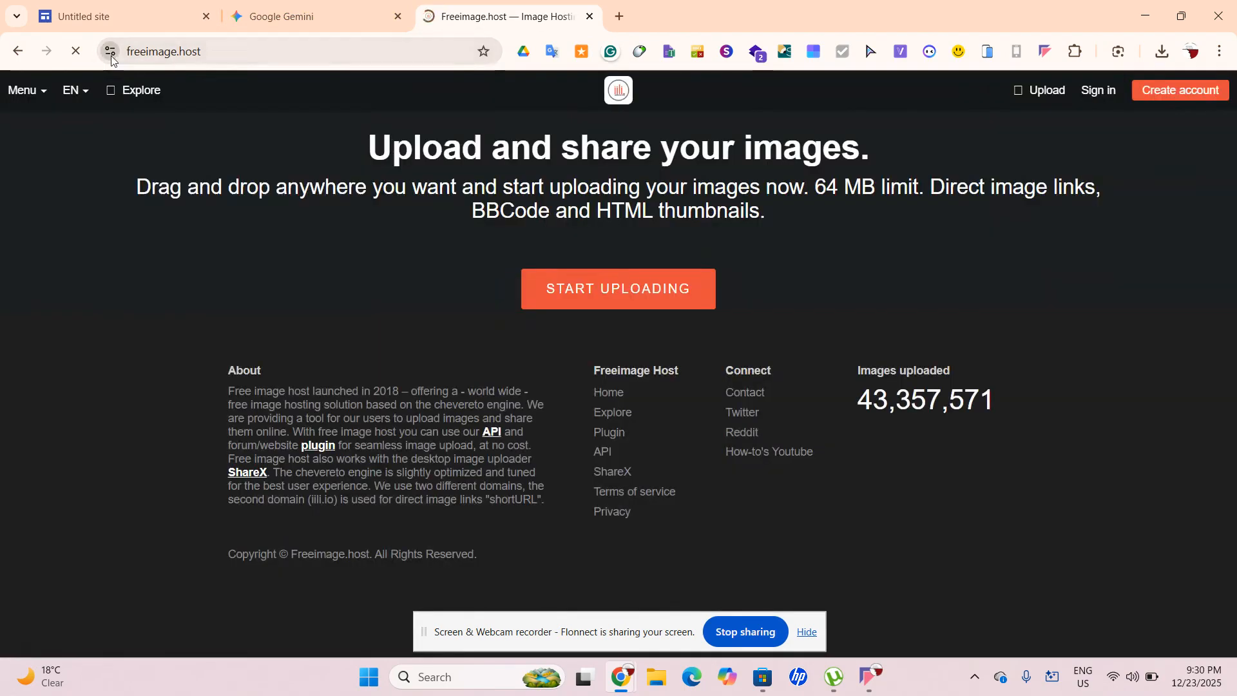
left_click(111, 54)
left_click(652, 287)
left_click(644, 293)
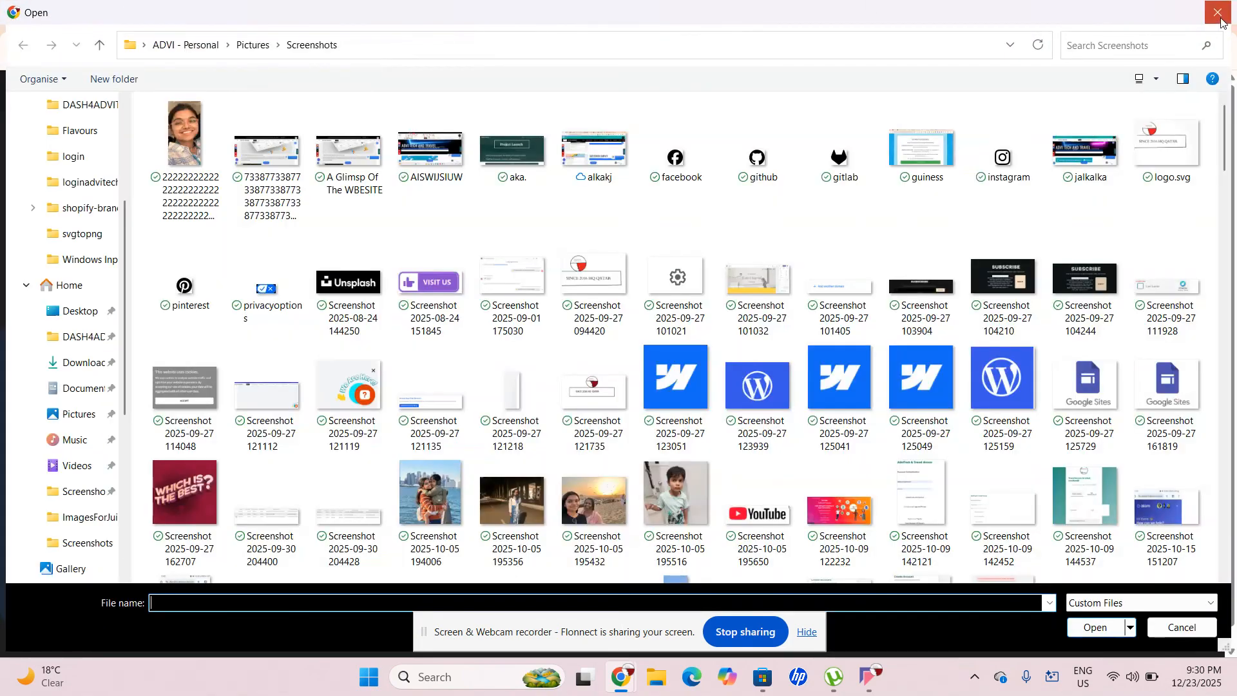
left_click(1218, 12)
left_click(14, 54)
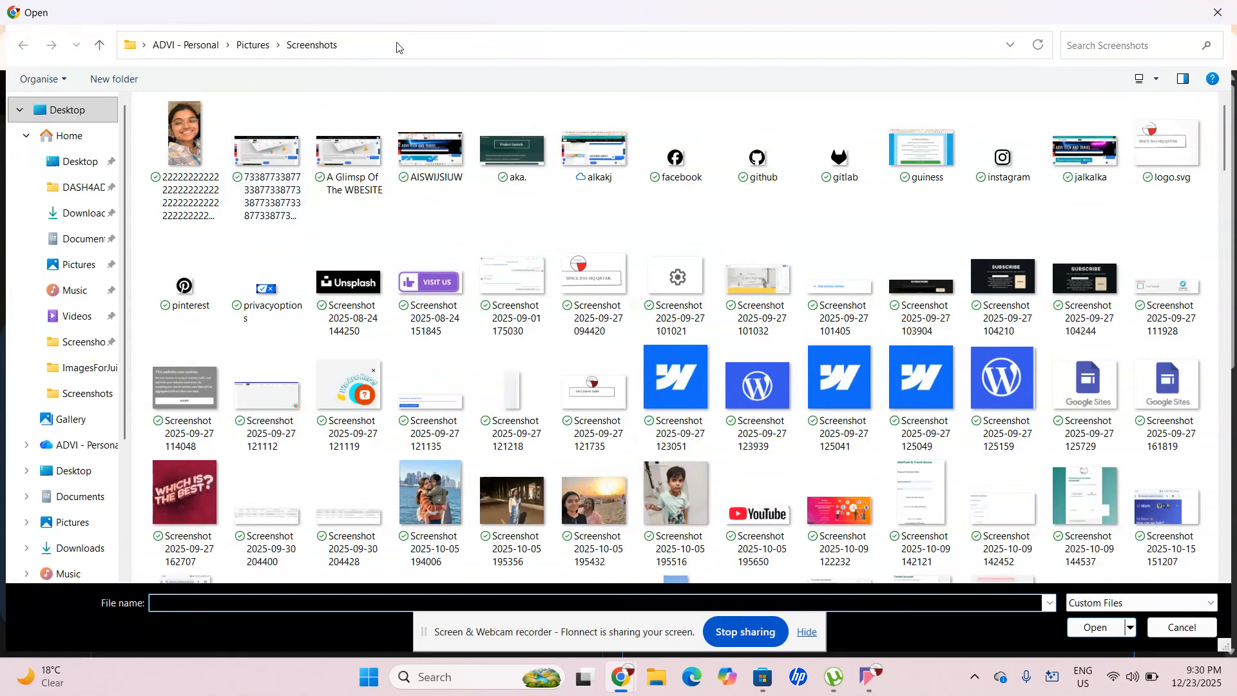
Upload the orange, kiwi and strawberry JPGs from the pasted Flavours folder path
left_click(397, 45)
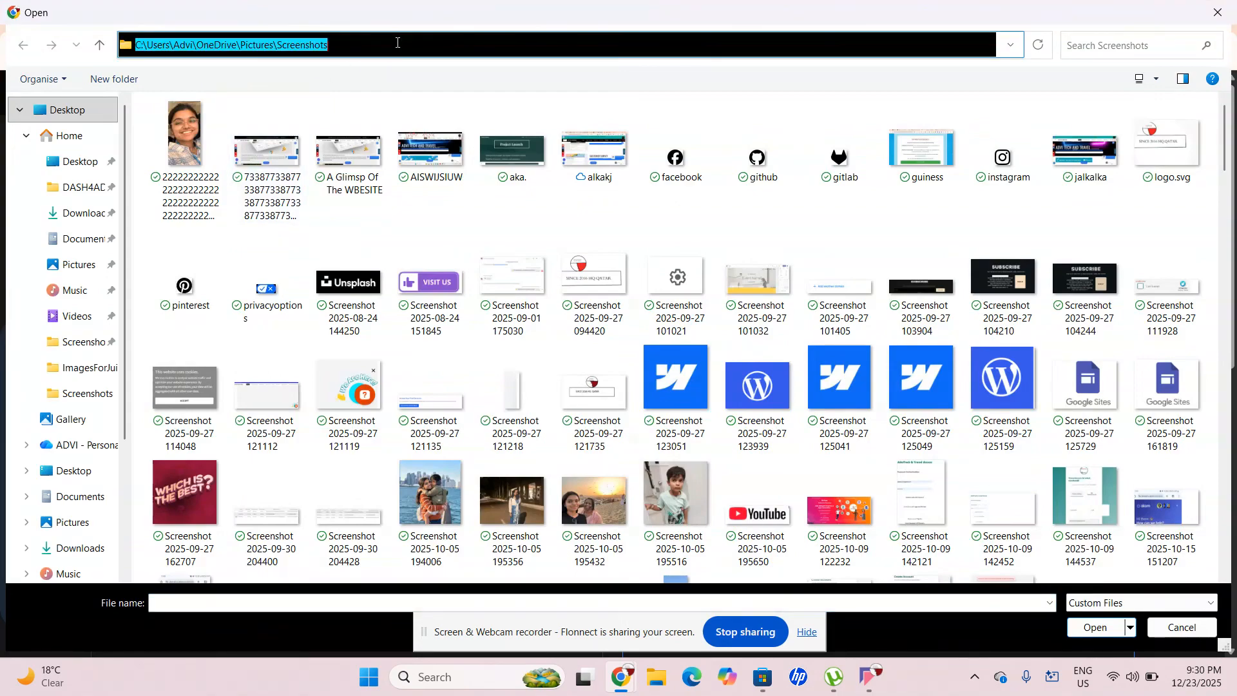
type("C:\\Users\\Advi\\Downloads\\Flavours")
key("Return")
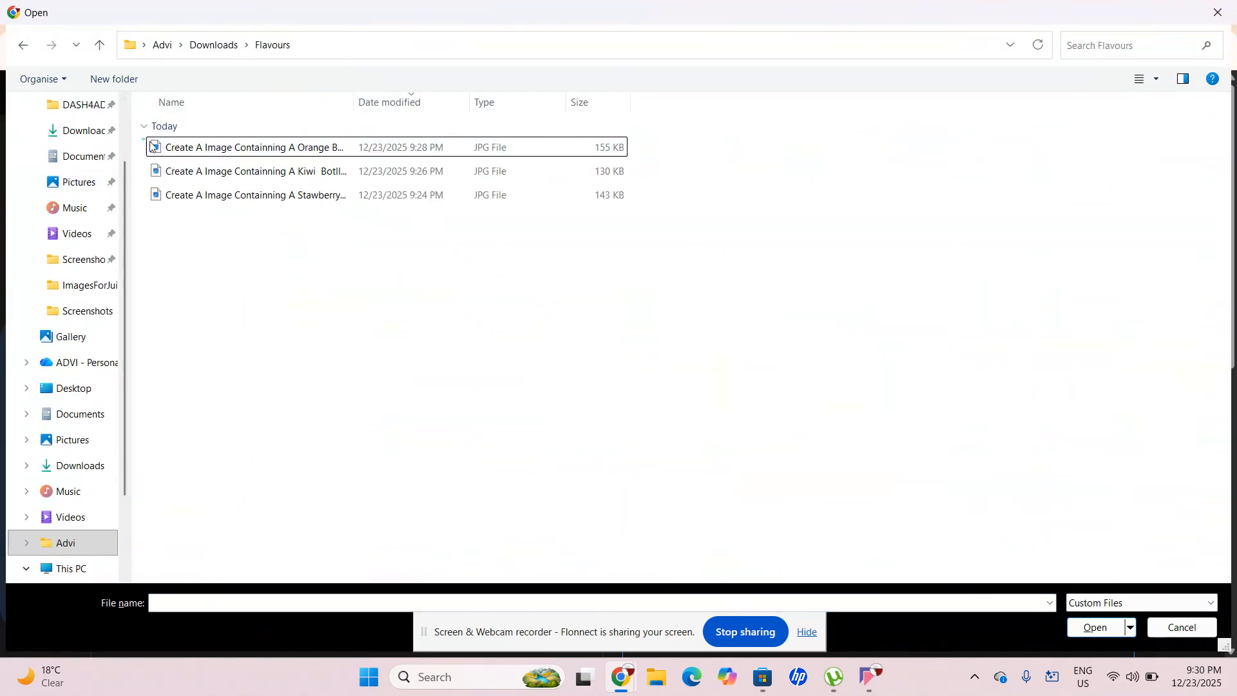
left_click_drag(144, 140, 660, 199)
left_click(1095, 627)
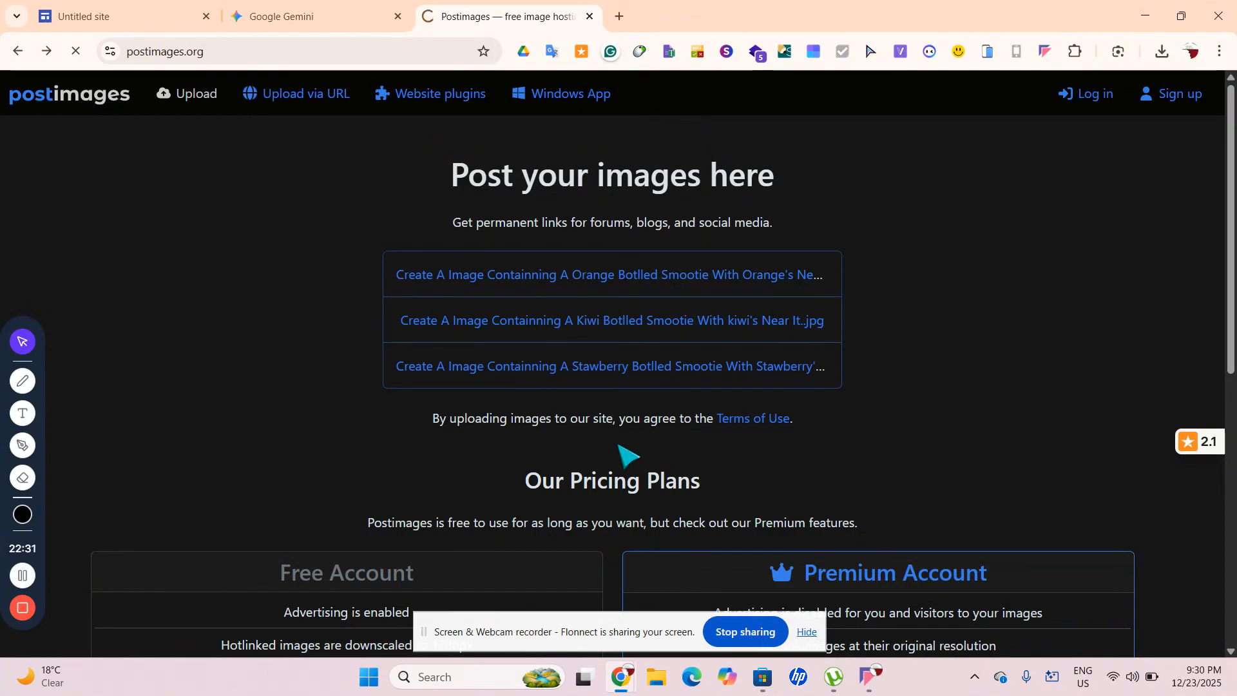
Open the kiwi smoothie image from the Postimages gallery in its own tab
scroll(448, 258, "down", 3)
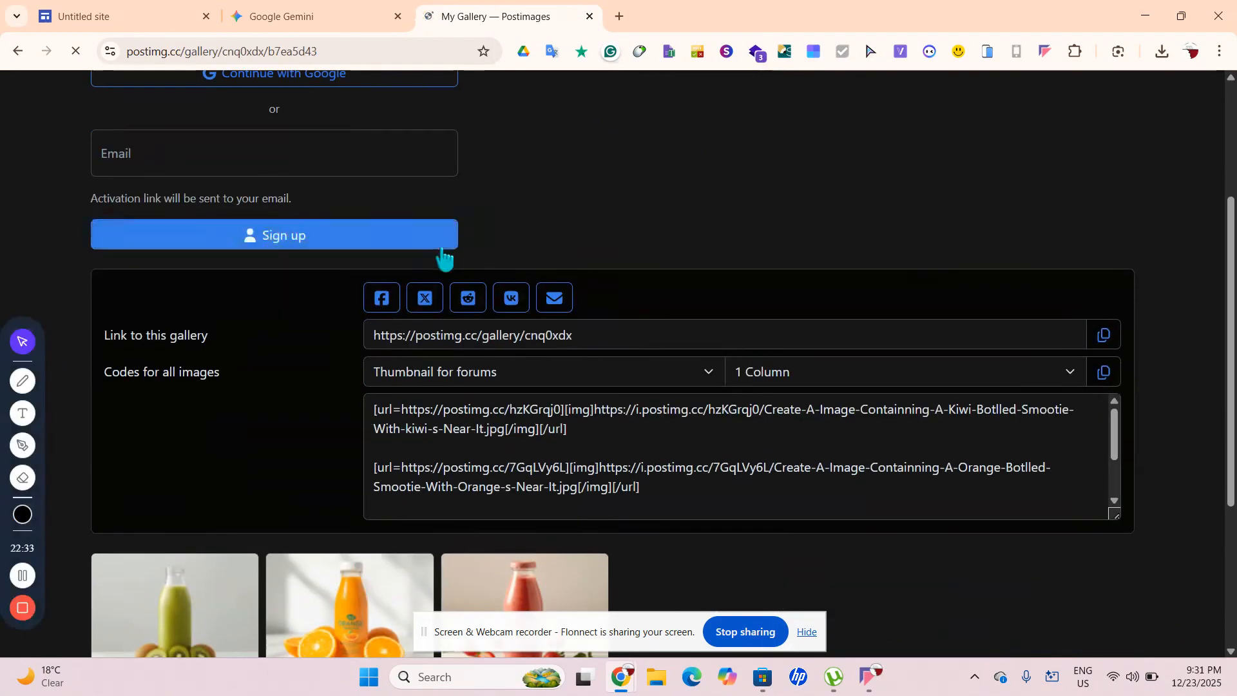
scroll(725, 415, "down", 1)
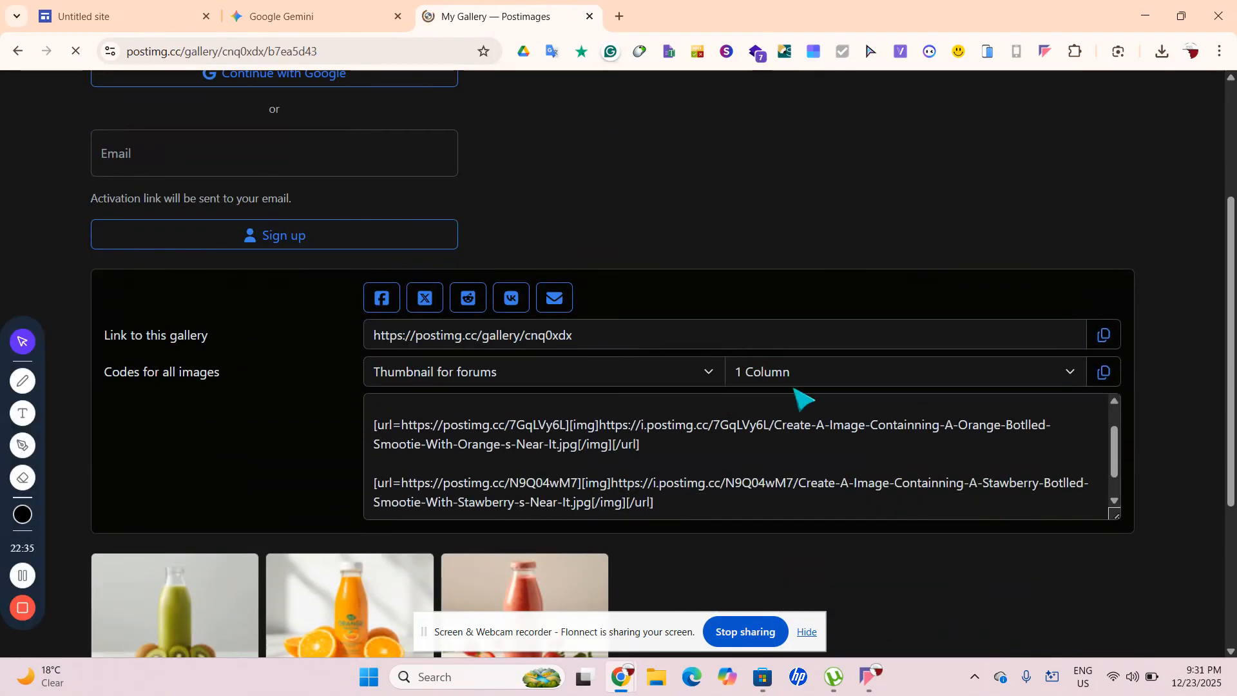
scroll(802, 400, "down", 4)
right_click(163, 367)
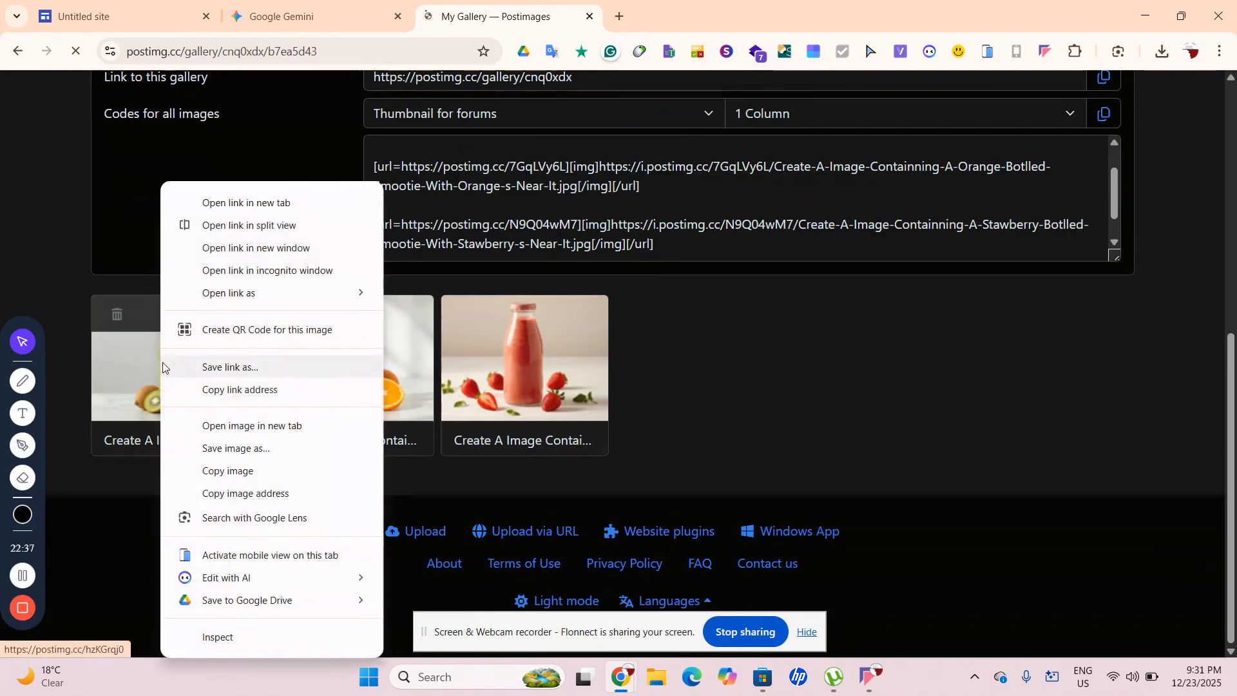
left_click(248, 426)
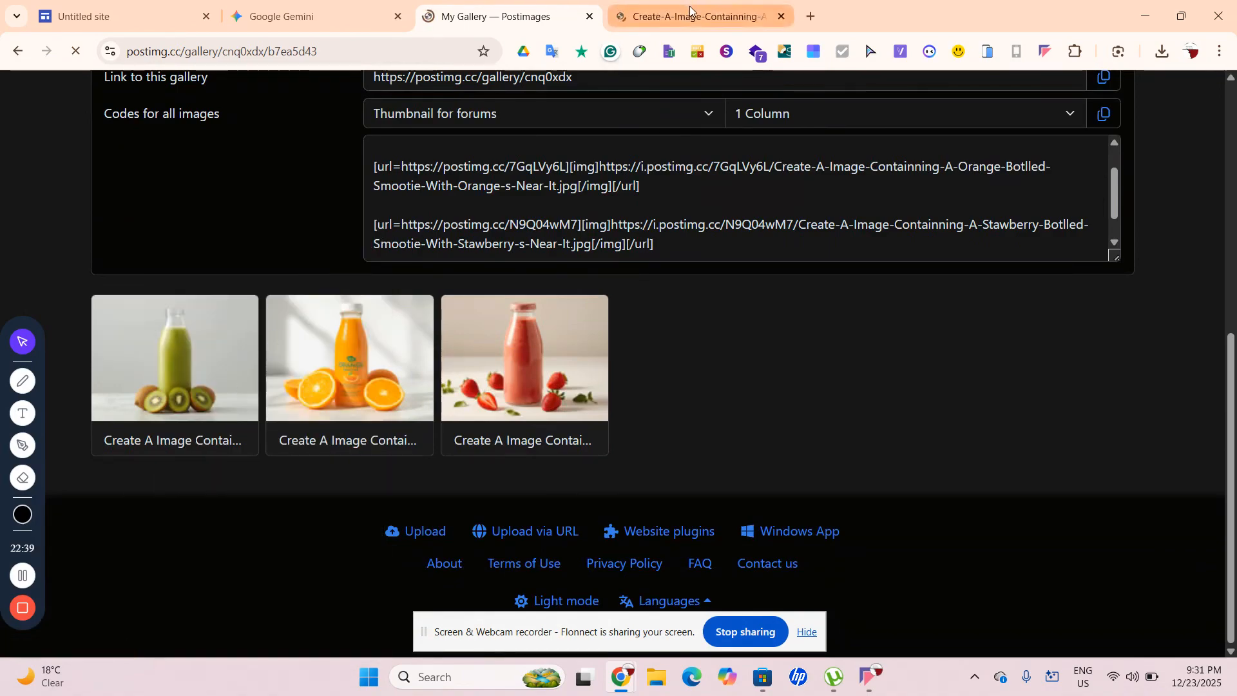
left_click(689, 8)
left_click(523, 12)
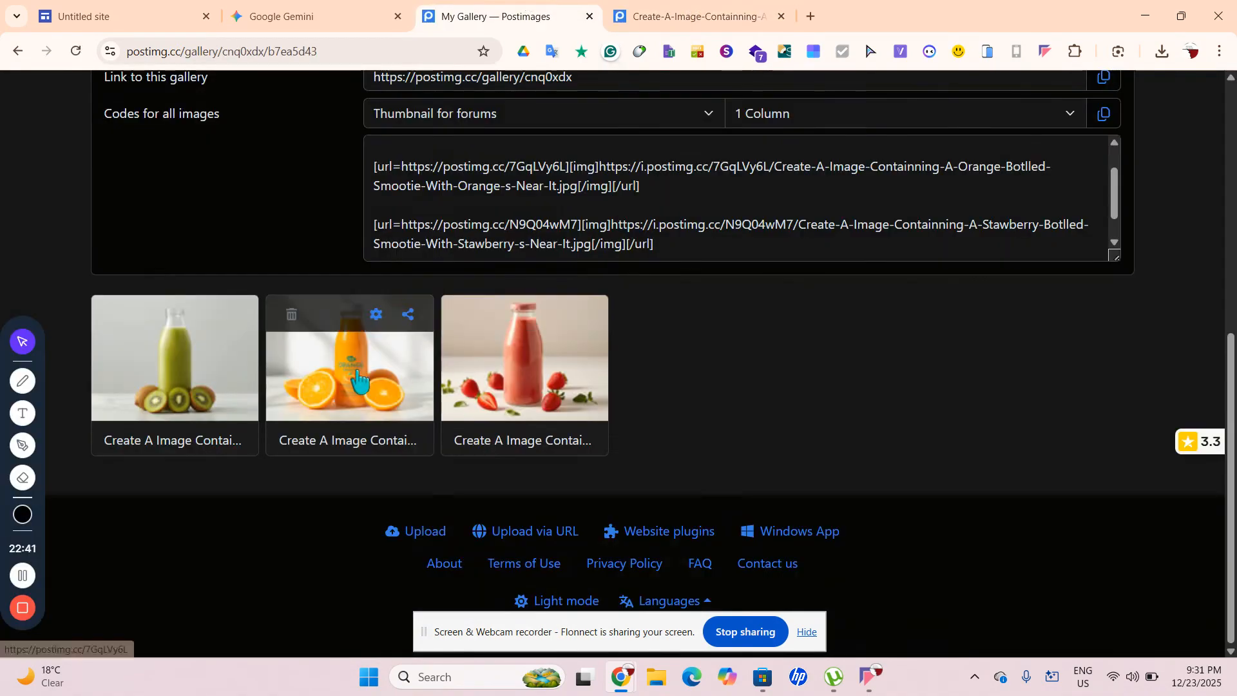
Open the orange and strawberry images in their own tabs, then return to Gemini
right_click(335, 382)
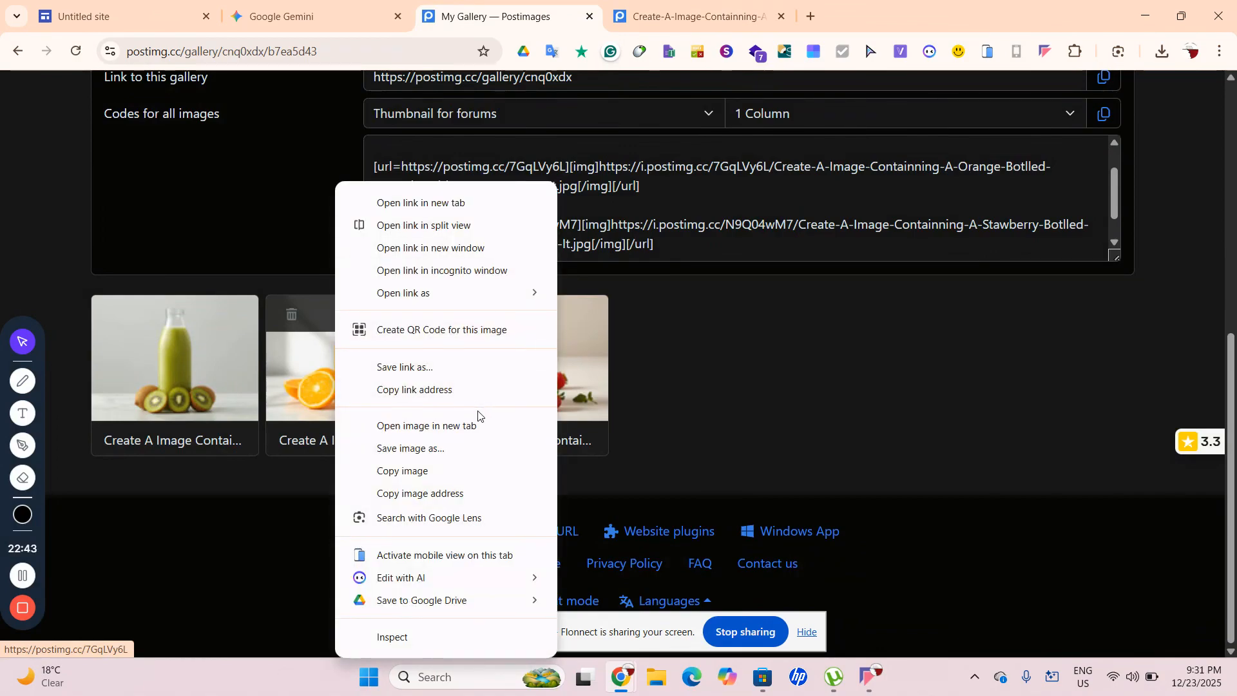
left_click(470, 426)
right_click(494, 367)
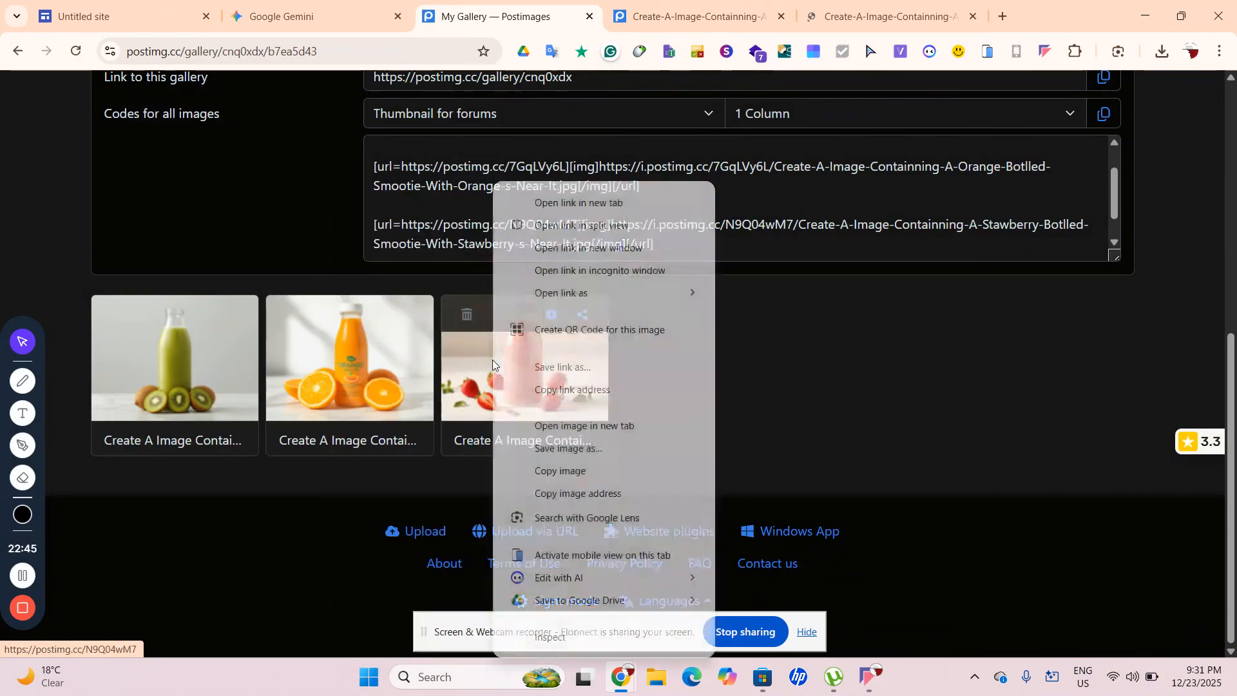
left_click(589, 427)
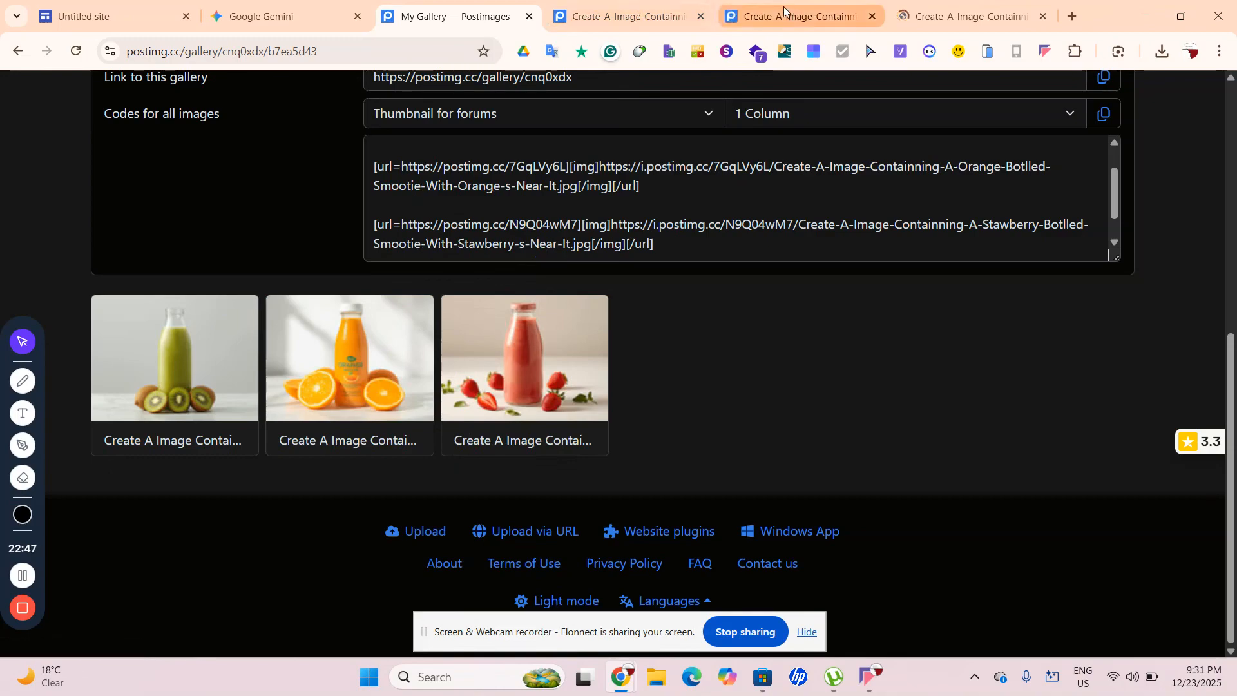
left_click(800, 16)
left_click(628, 16)
left_click(958, 14)
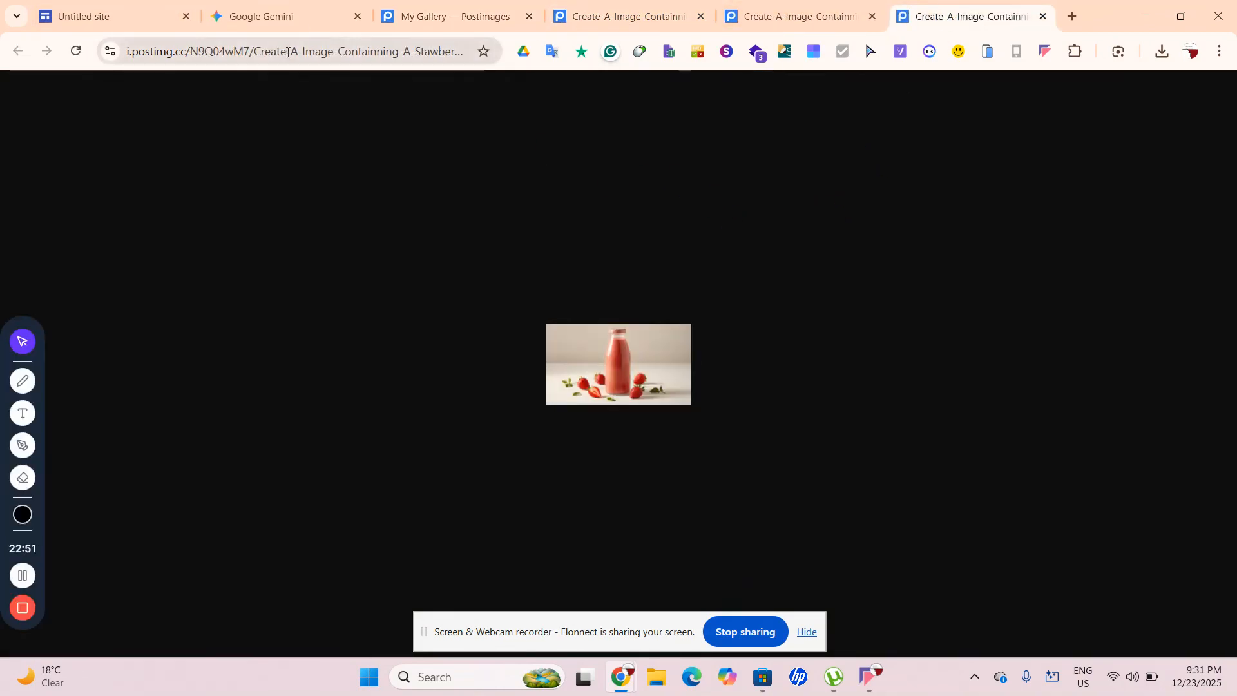
left_click(274, 25)
left_click(544, 343)
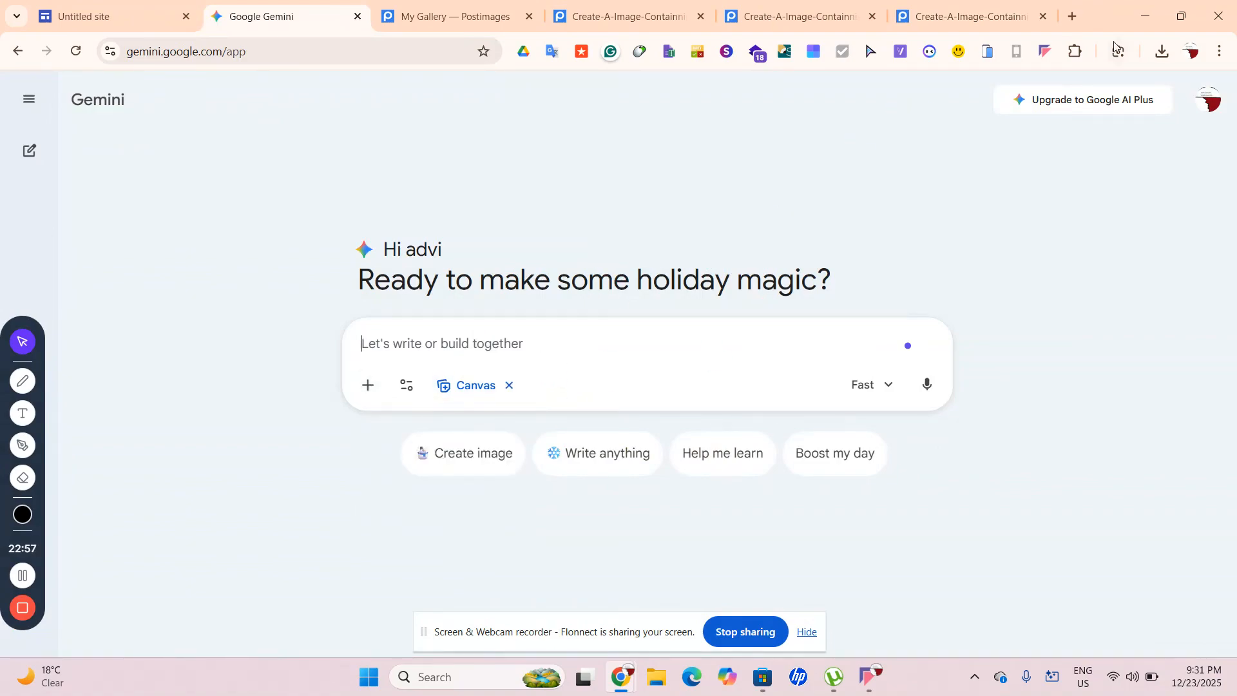
Search for 'juice sh' and open the Juice Project live demo page
left_click(1070, 16)
type("j")
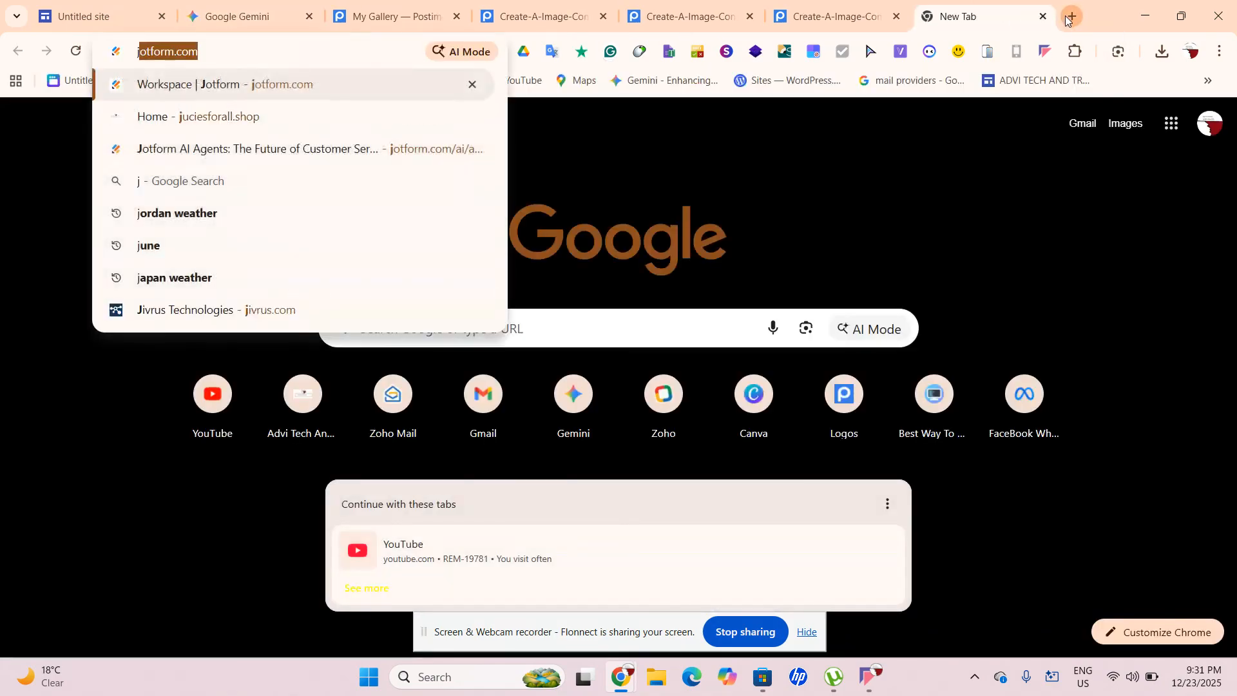
type("uc")
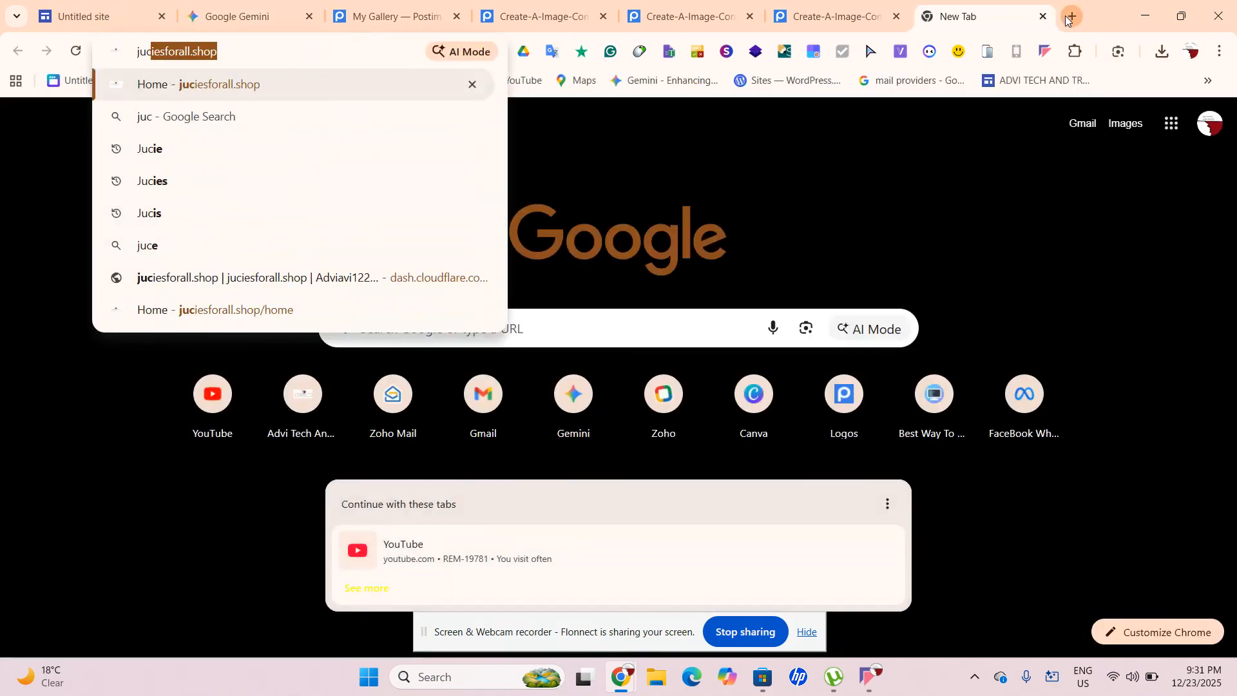
key("BackSpace")
key("BackSpace")
type("ic")
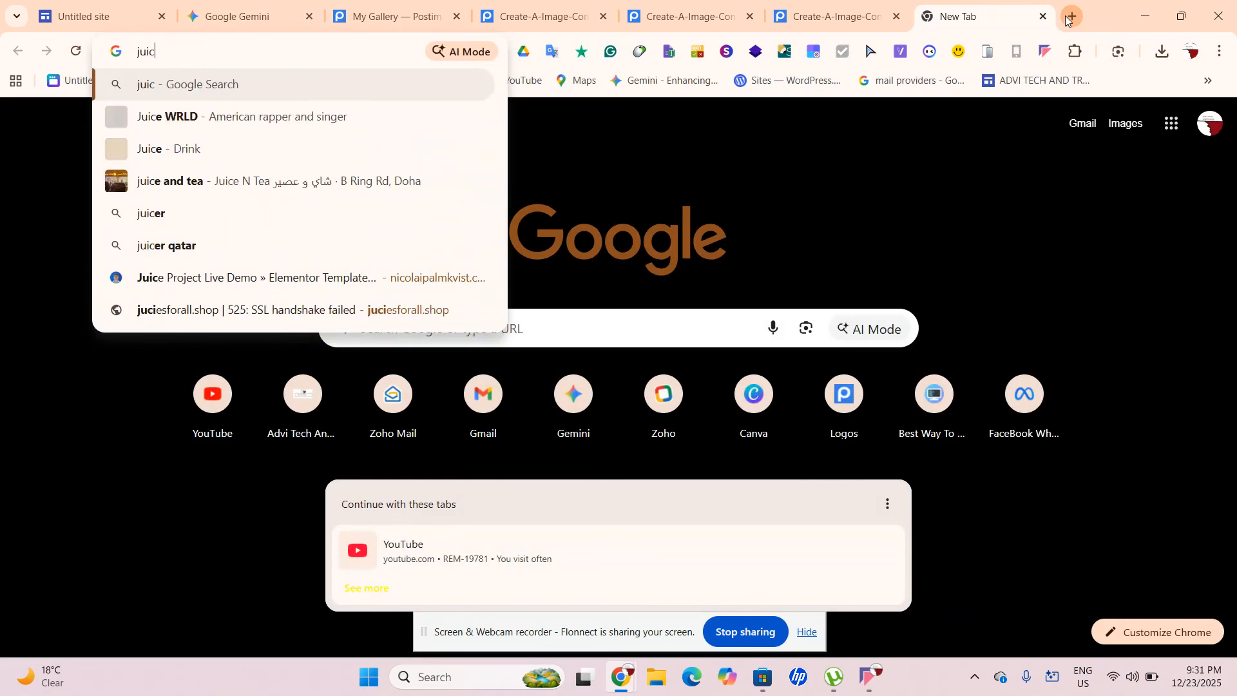
type("e")
type("s")
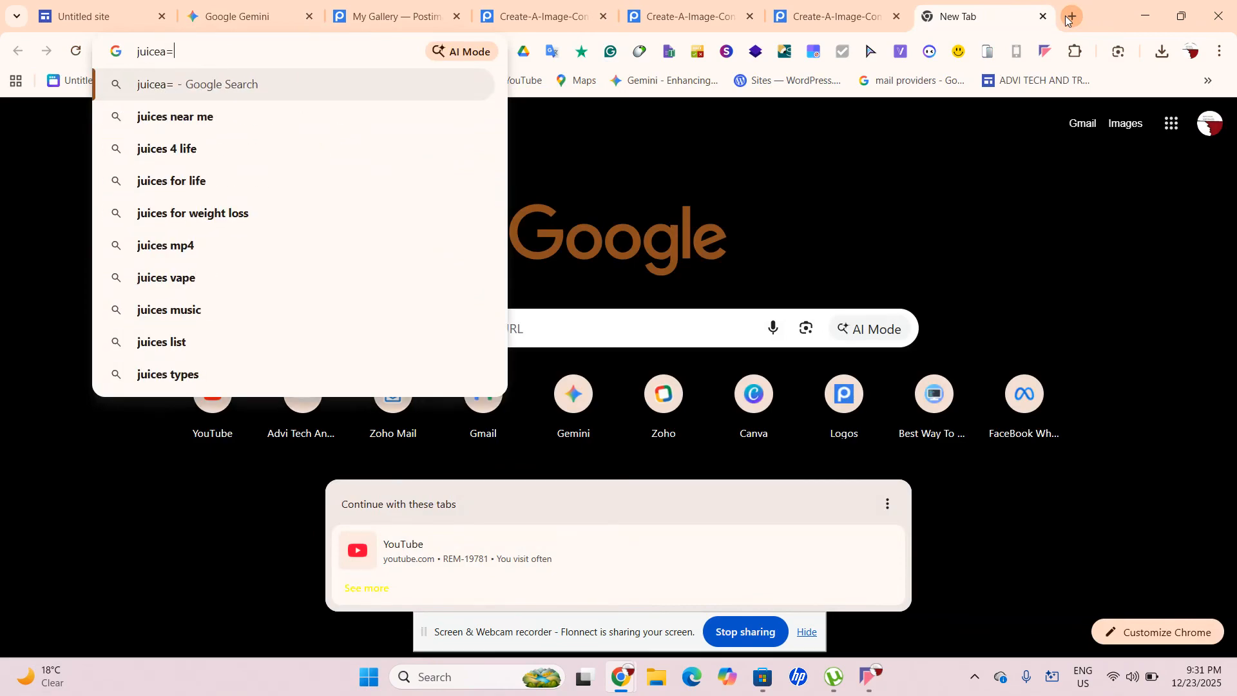
key("BackSpace")
left_click(1068, 17)
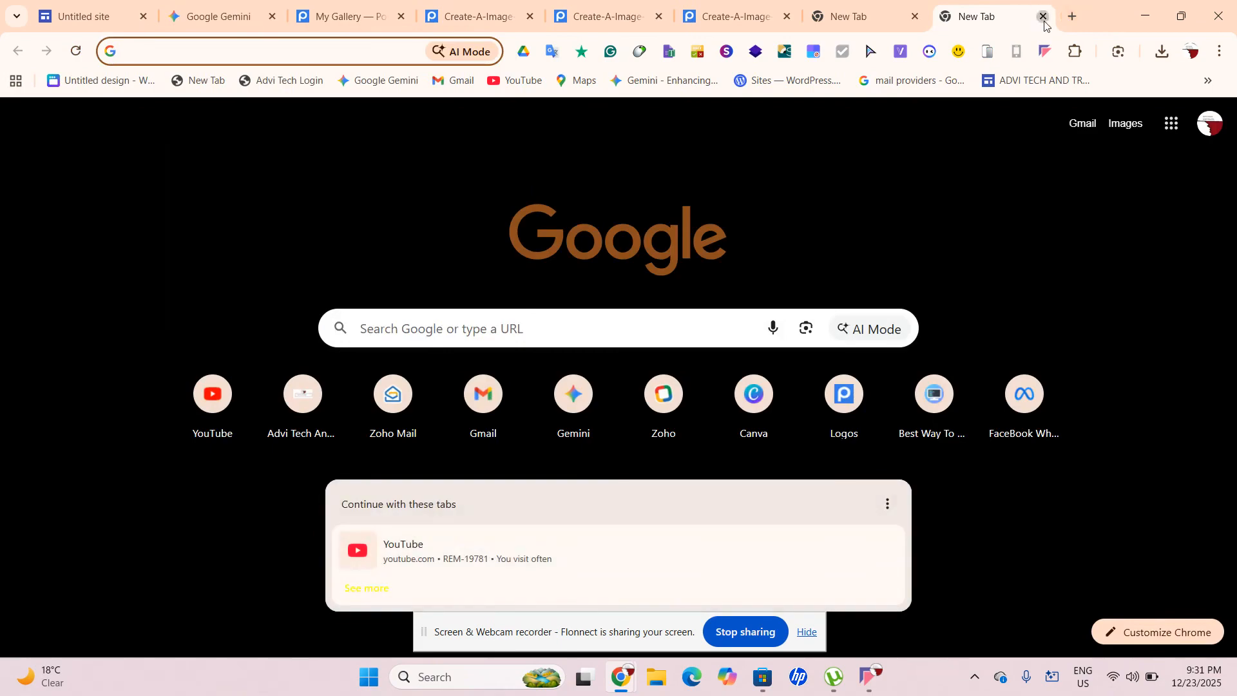
type("juice sh")
key("BackSpace")
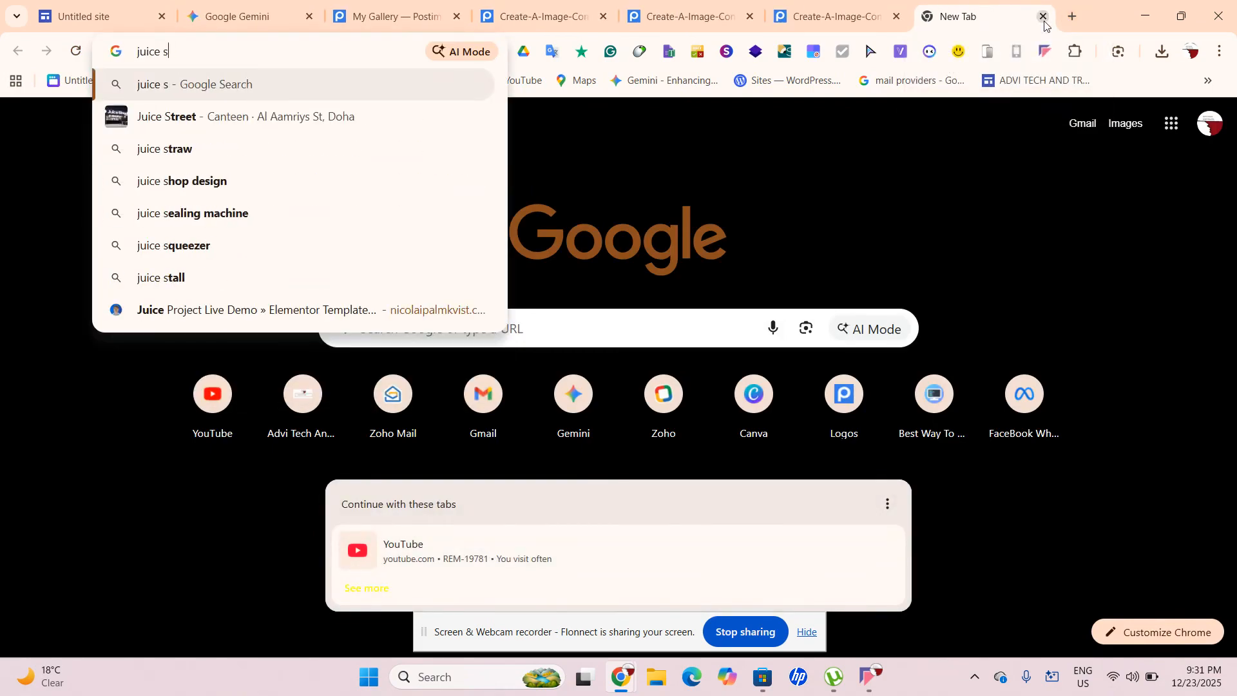
left_click(338, 315)
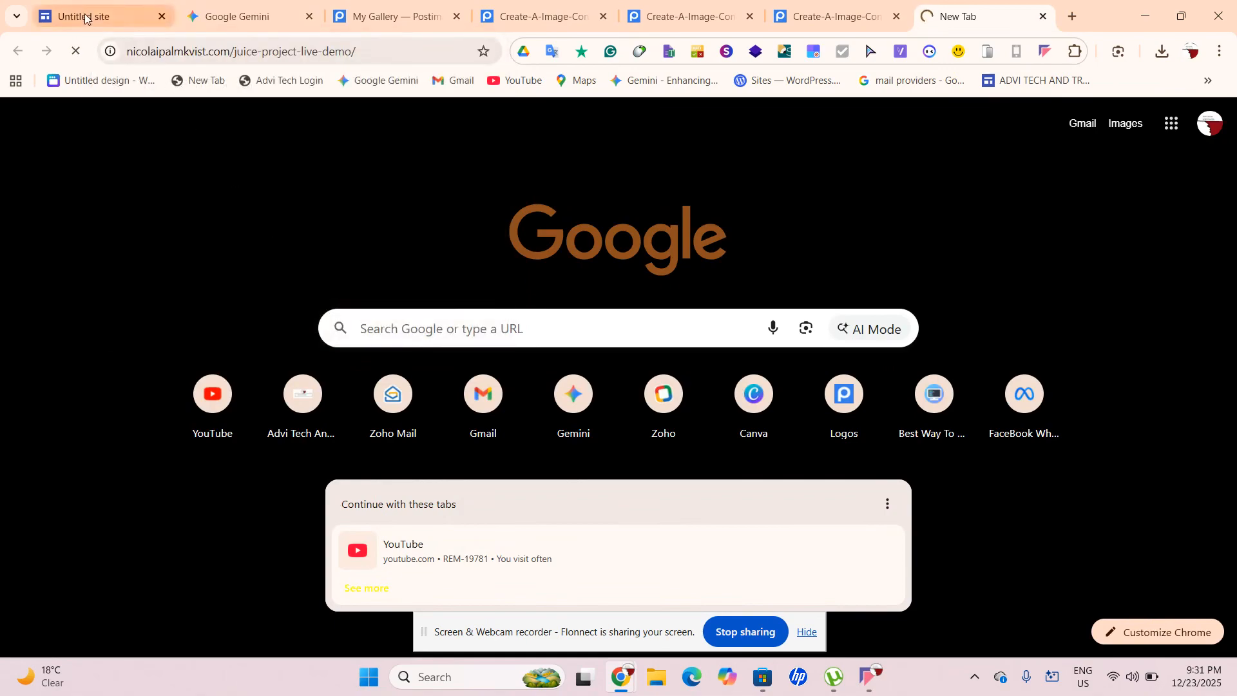
left_click(111, 52)
left_click(5, 133)
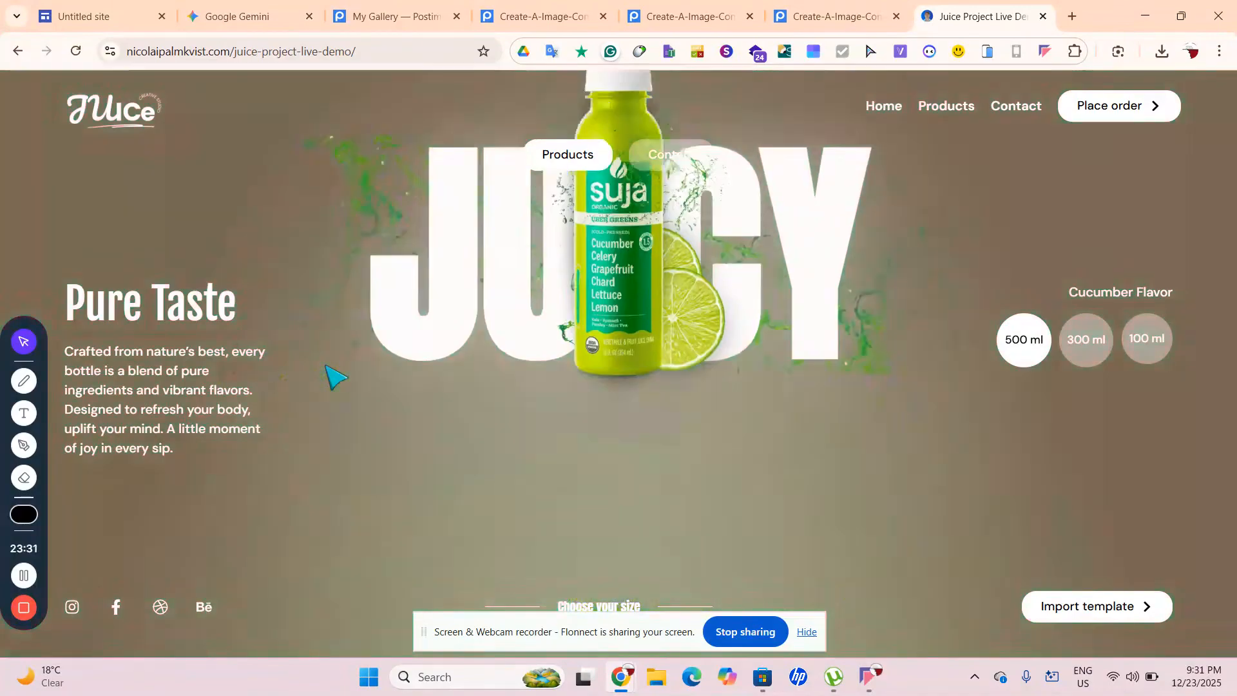
Open the berry bottle image in a separate tab, then close it
right_click(504, 404)
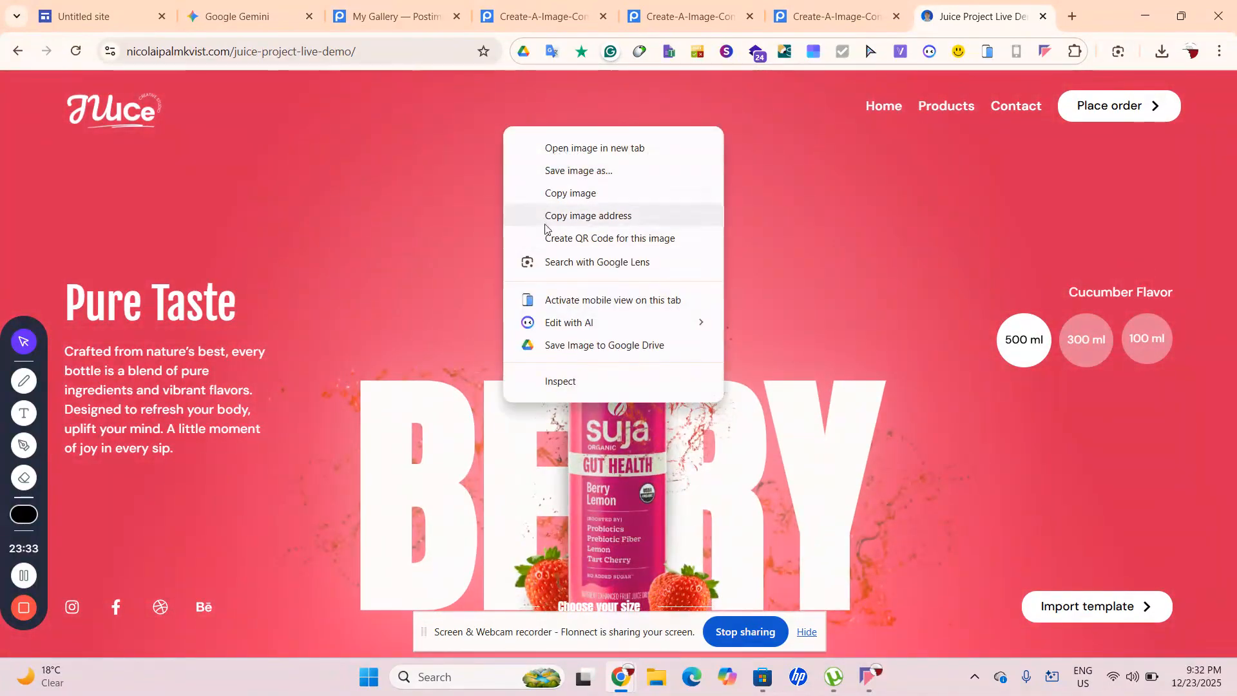
left_click(595, 148)
left_click(1005, 4)
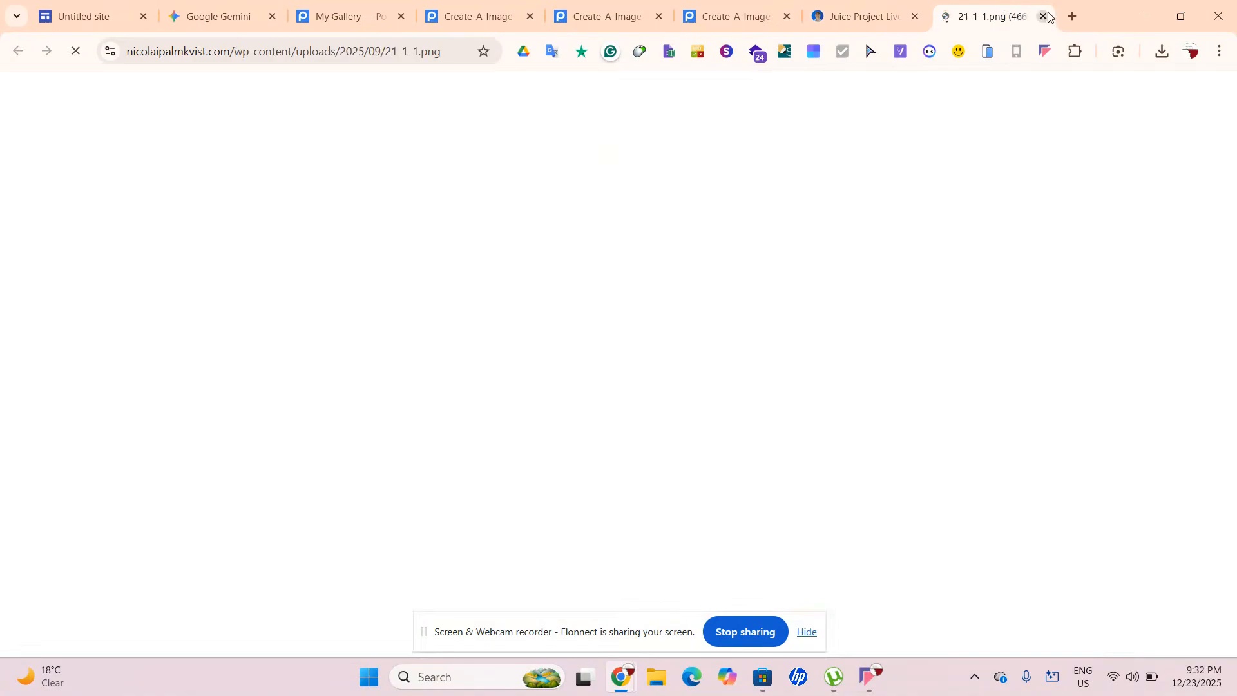
left_click(1044, 16)
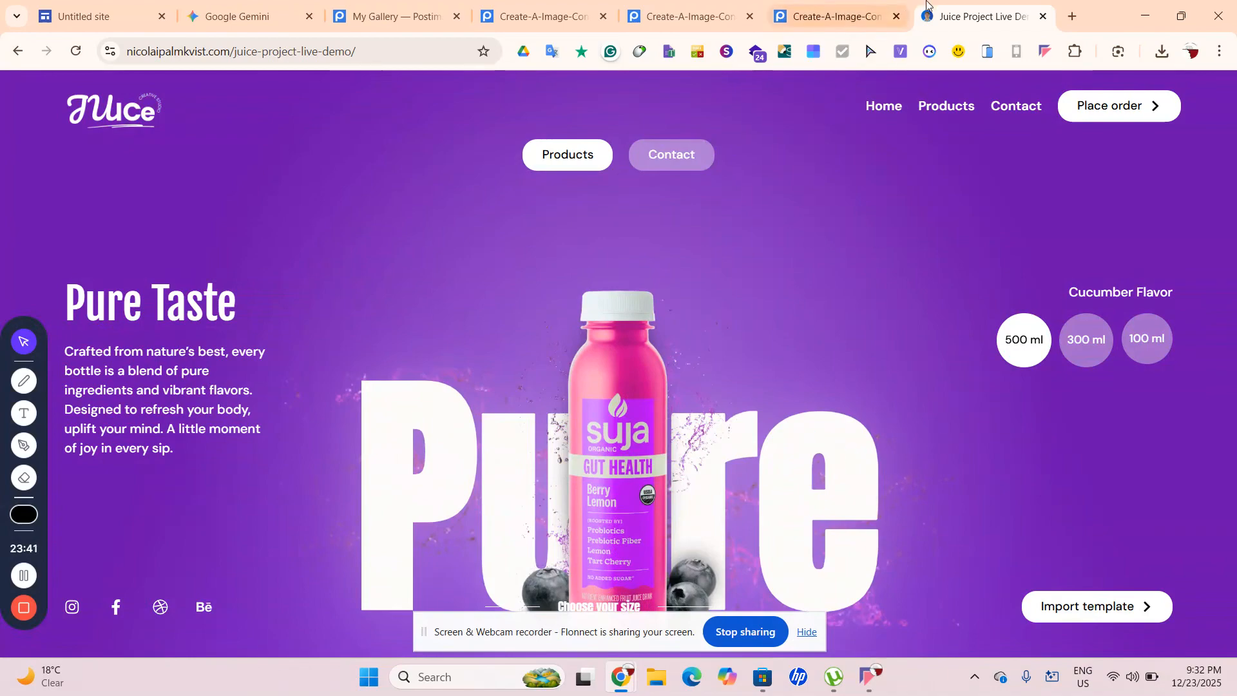
In Gemini, type 'Create A Animation That Animates All Of The Three Juice Flavours Here Are The Image'
left_click(1043, 16)
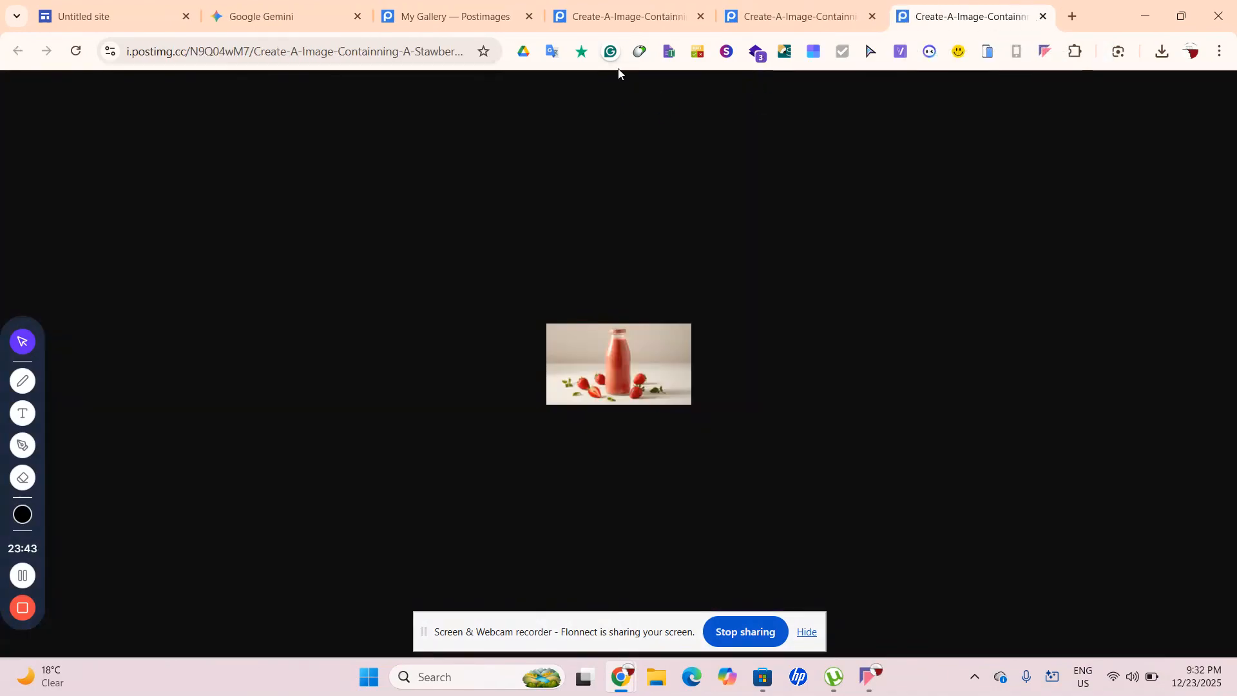
left_click(293, 16)
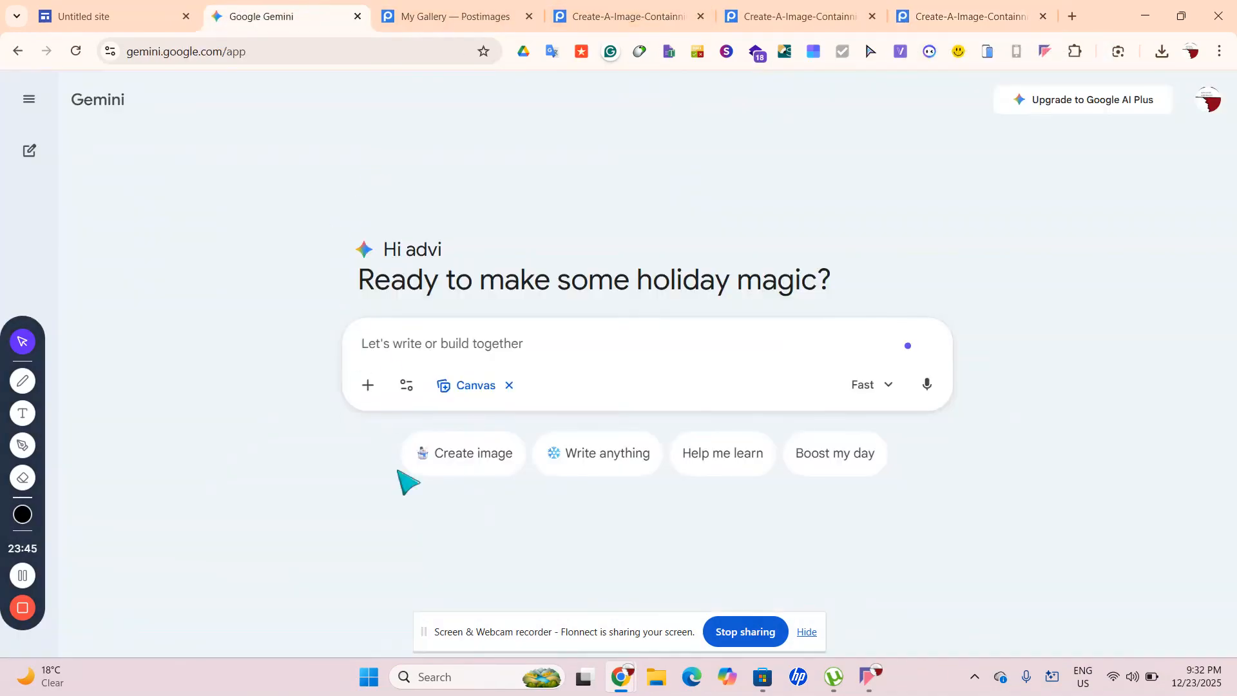
left_click(474, 341)
type("Create ")
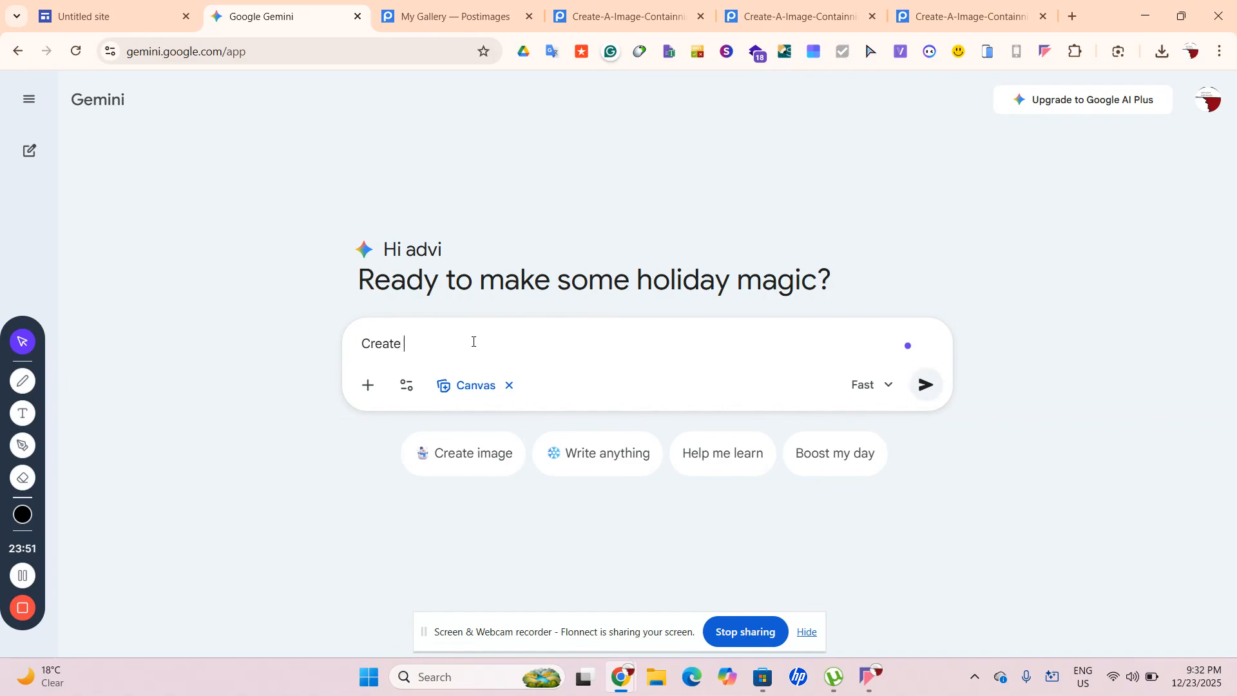
type("A")
type(" Animation")
type("Tht")
type("t ")
type("Shw")
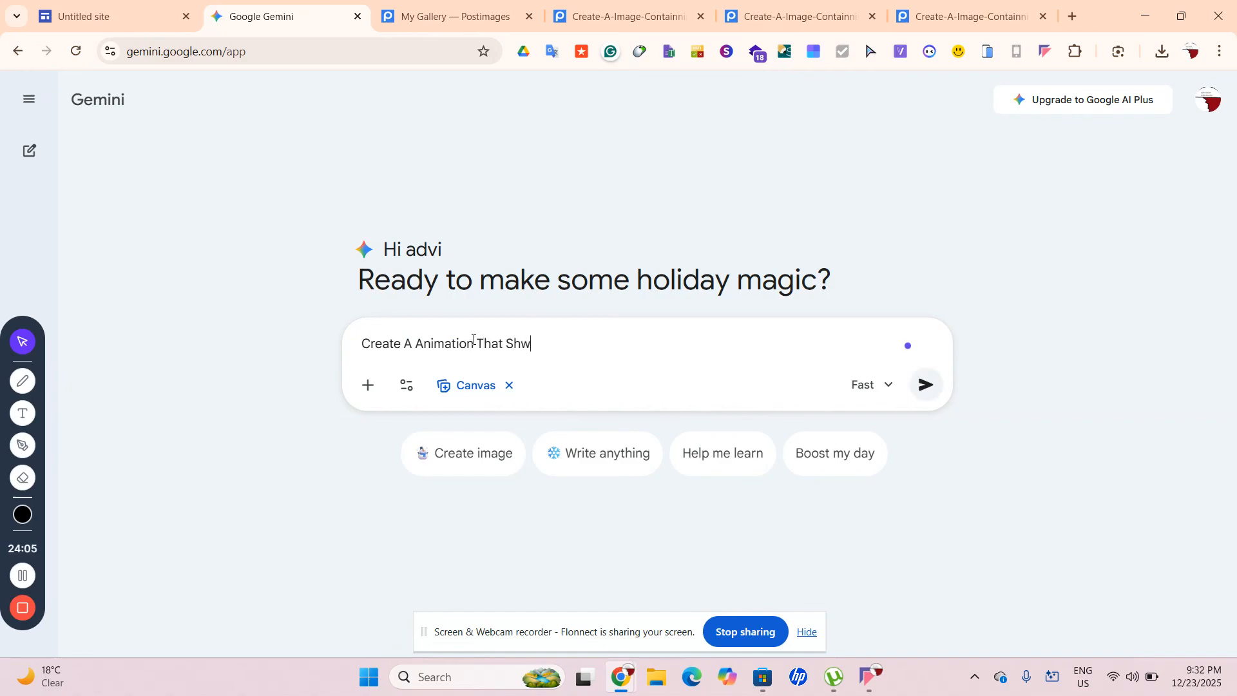
type("ws")
key("BackSpace")
key("BackSpace")
type("Anima")
type("tes All Of Th")
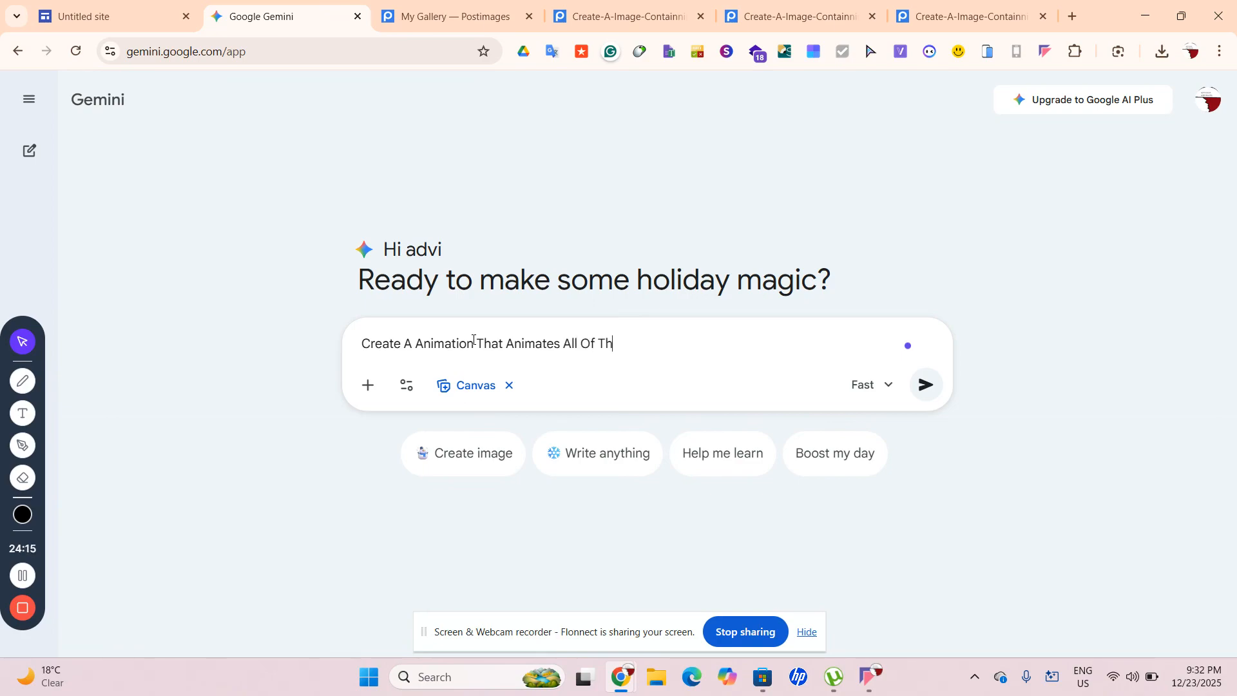
type("e Three Juice Flavours")
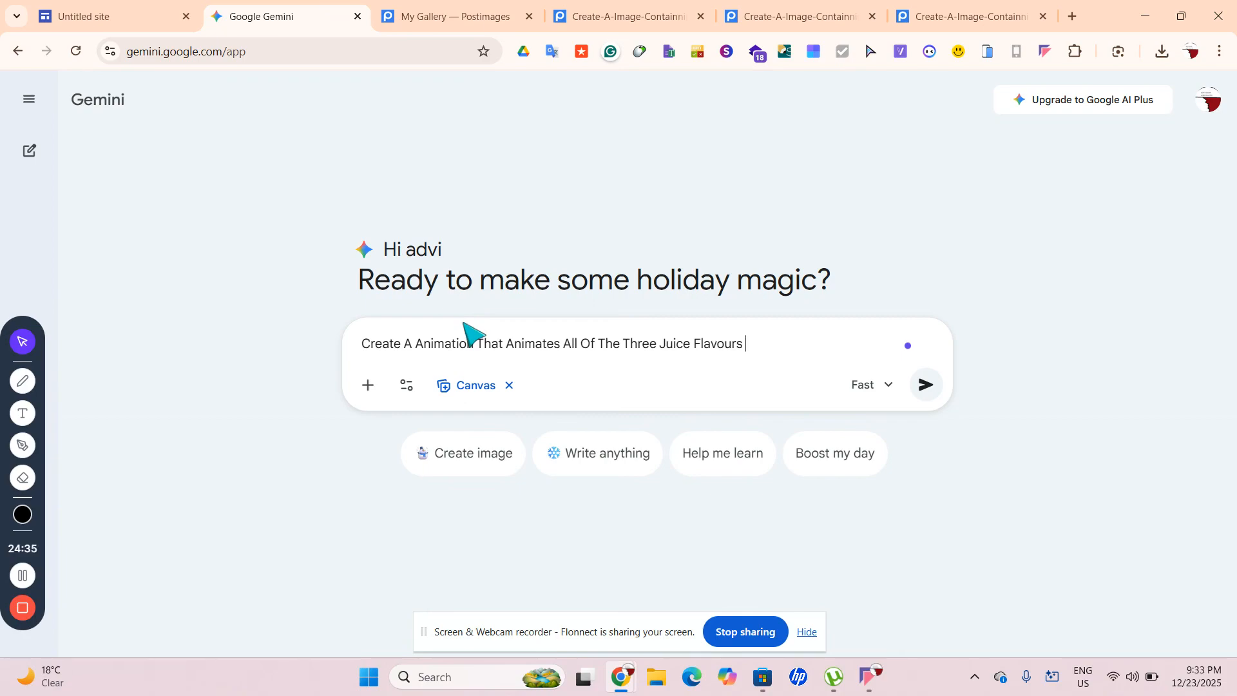
type("Heree")
key("BackSpace")
key("BackSpace")
key("BackSpace")
type("r")
type("re A")
type("re")
type(" R")
type("hie")
type("Image")
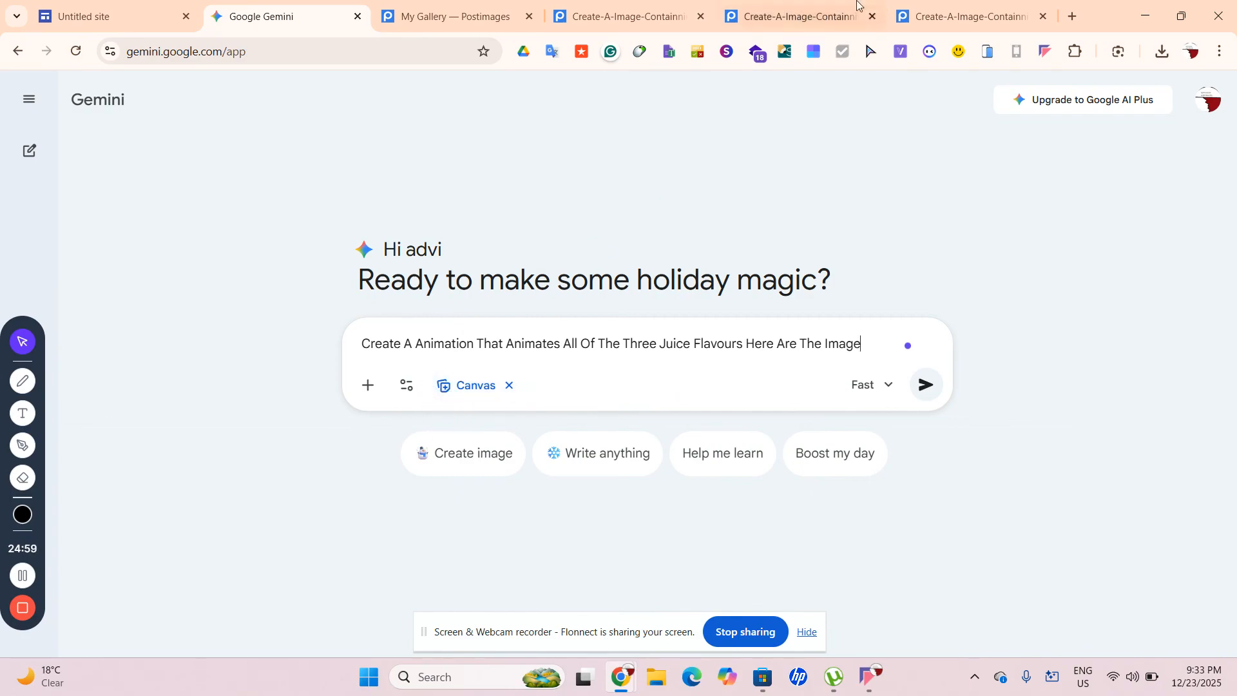
Paste the kiwi bottle image's postimg link into the Gemini prompt
left_click(816, 8)
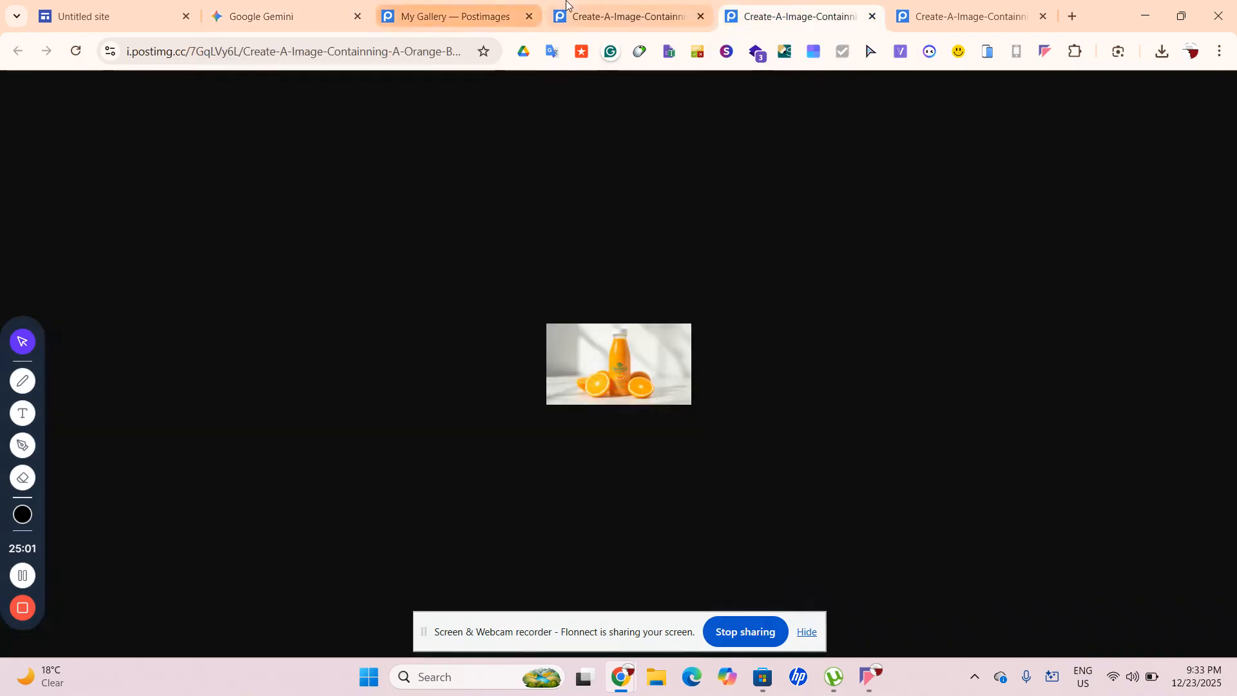
left_click(326, 5)
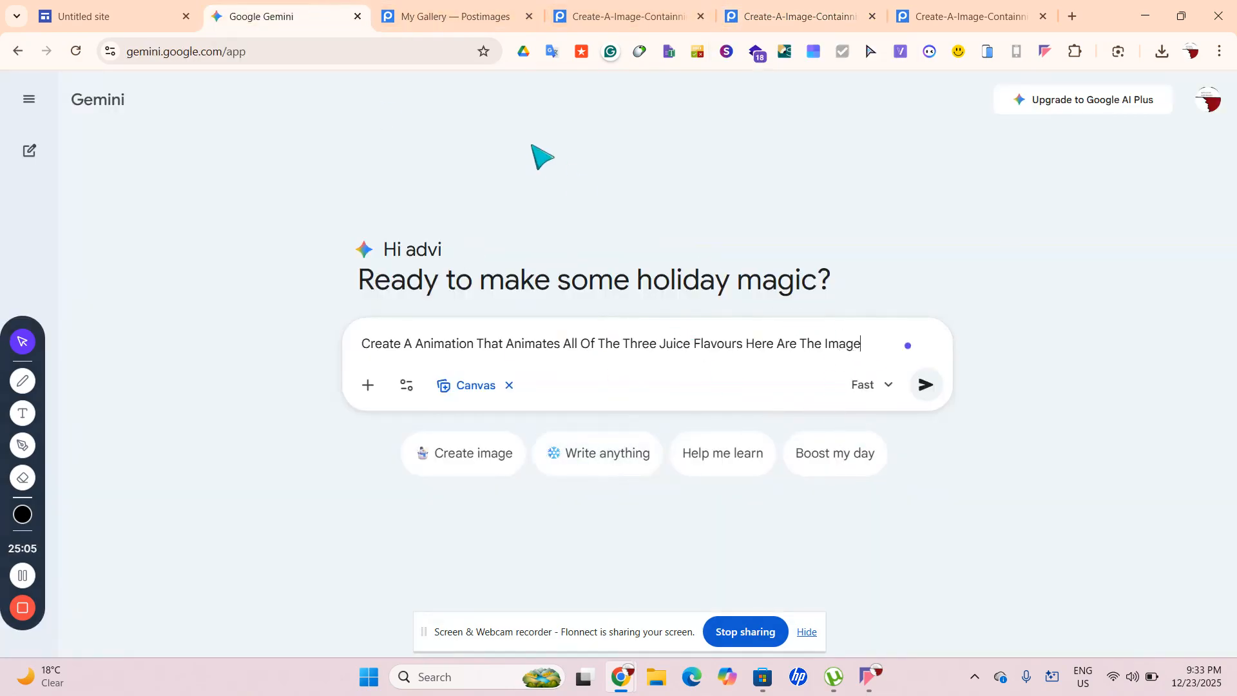
left_click(423, 3)
left_click(332, 58)
key("ctrl+Tab")
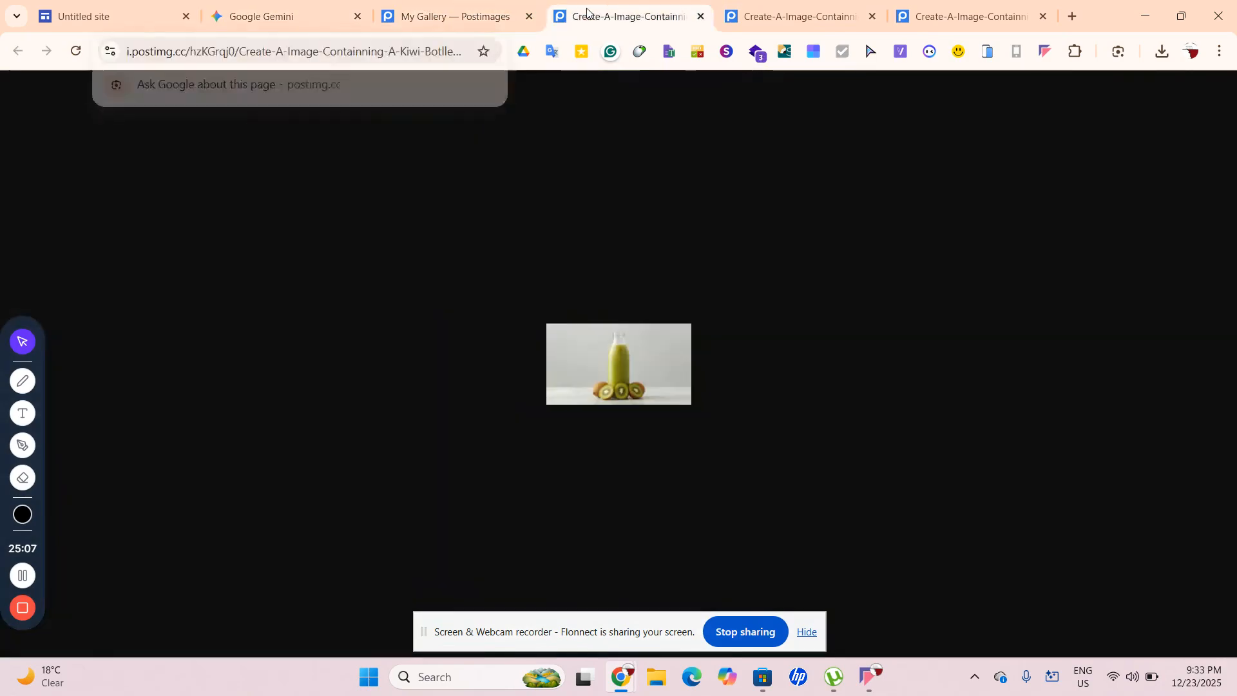
left_click(332, 58)
left_click(322, 7)
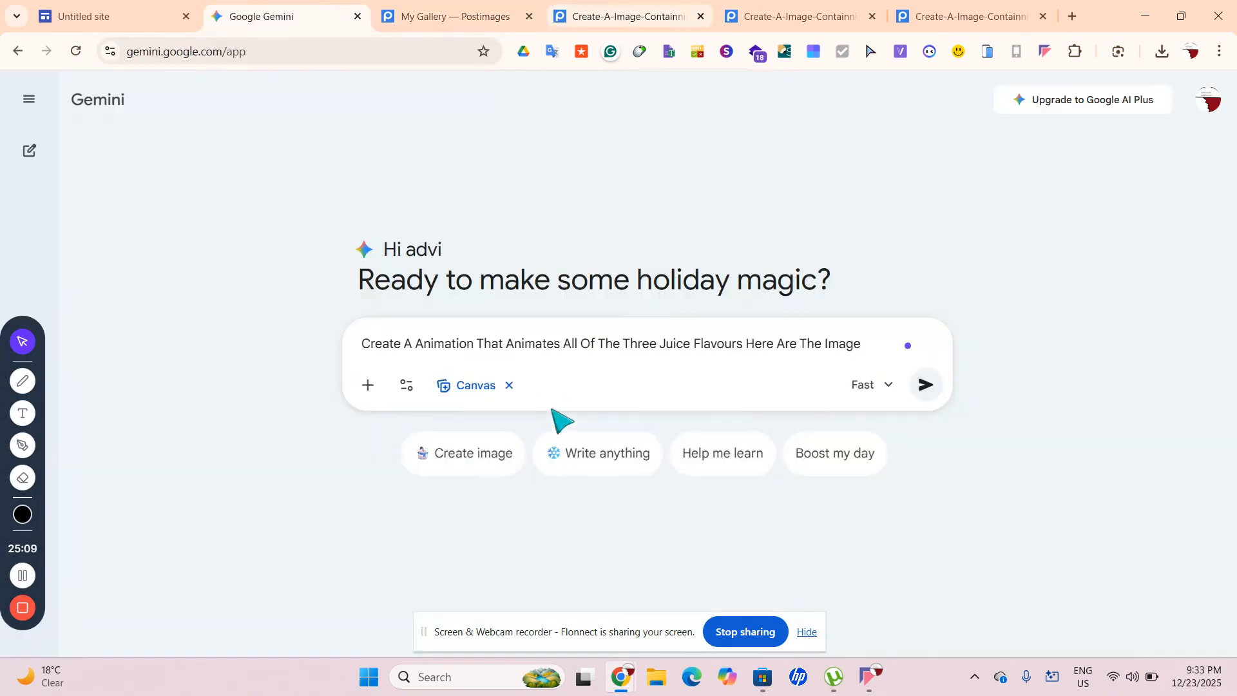
left_click(861, 344)
type("https://i.postimg.cc/hzKGrqj0/Create-A-Image-Containning-A-Kiwi-Botlled-Smootie-With-kiwi-s-Near-It.jpg")
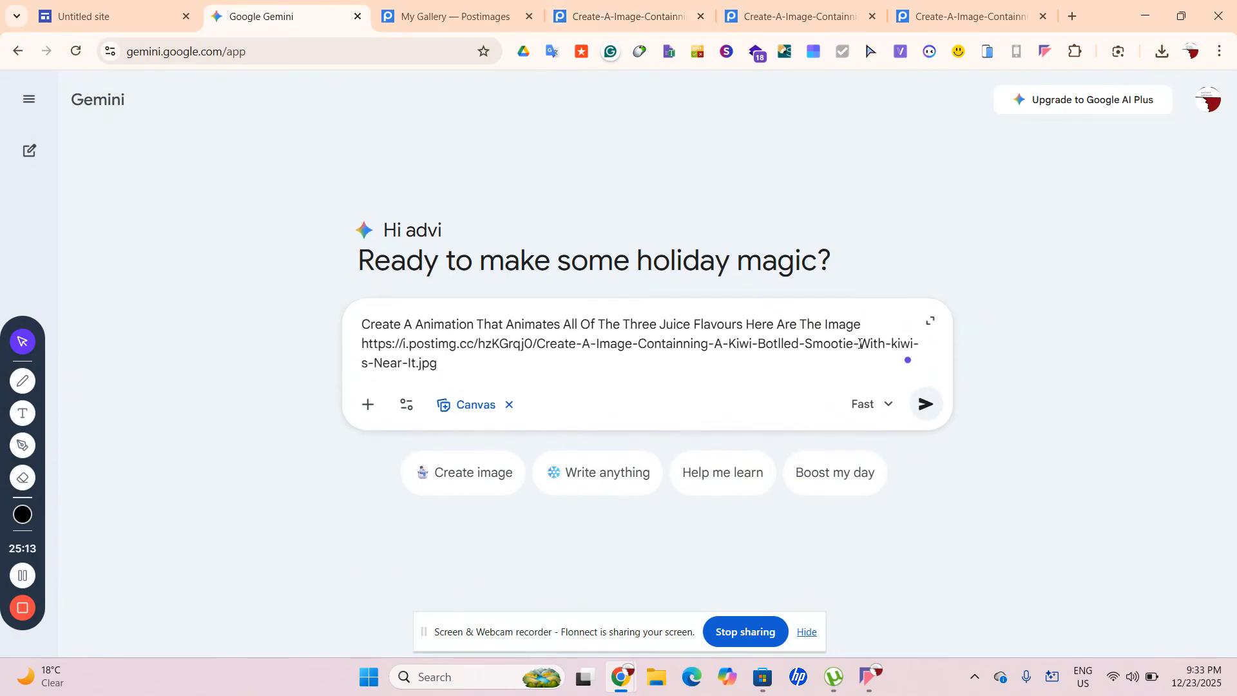
Paste the orange and strawberry image links after the kiwi link
left_click(751, 17)
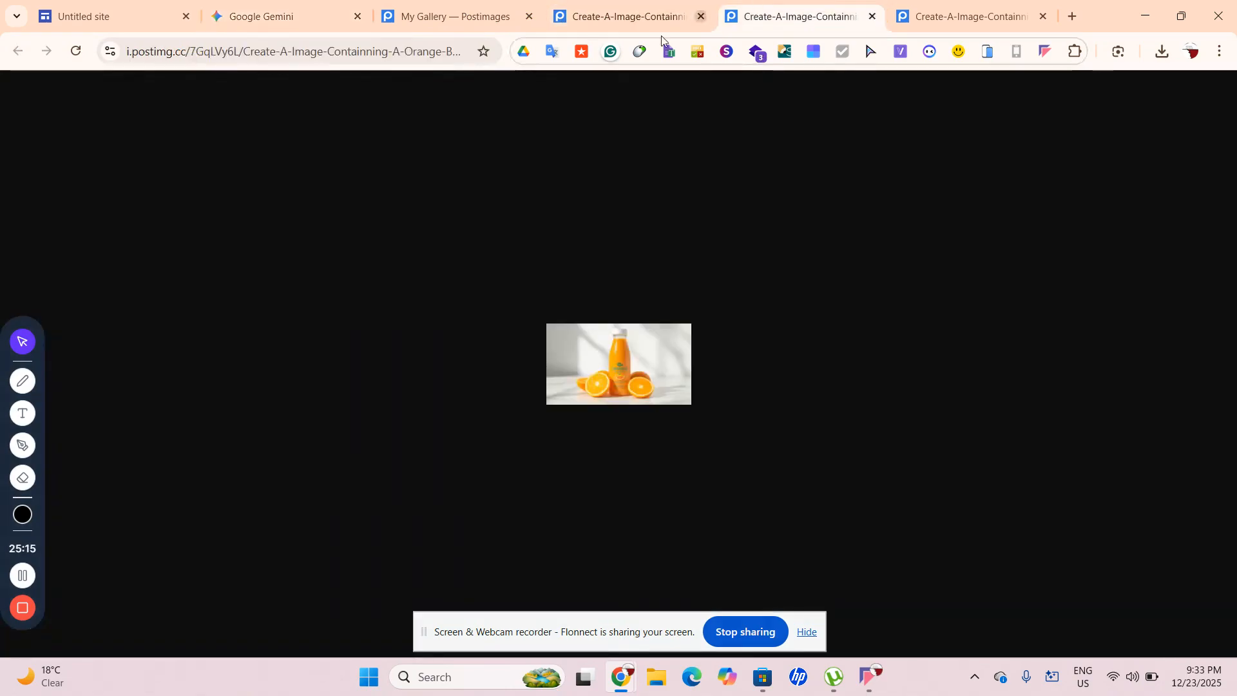
left_click(270, 53)
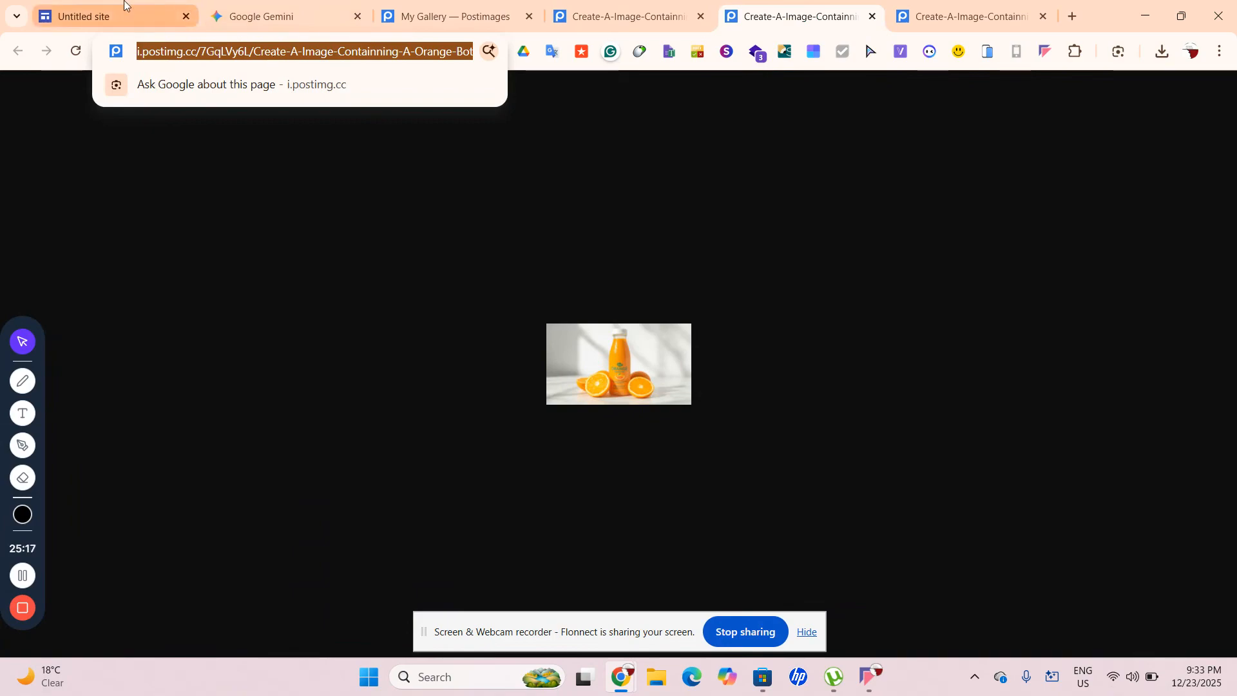
left_click(124, 5)
left_click(270, 16)
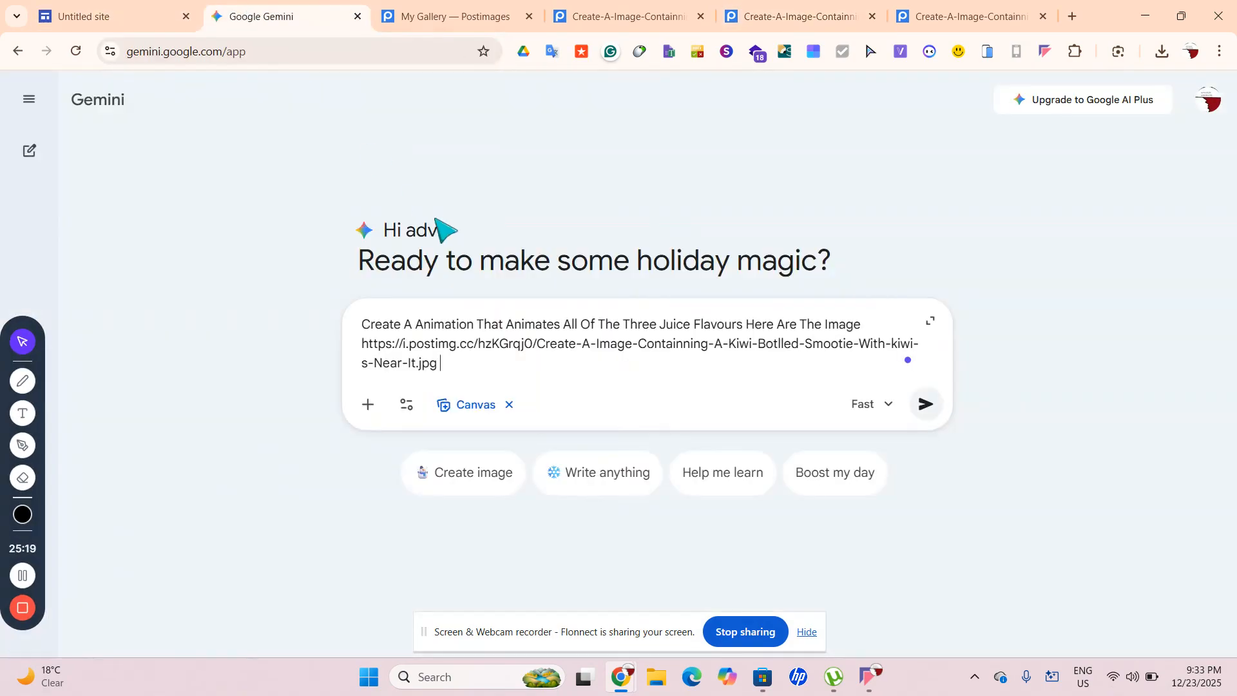
type("https://i.postimg.cc/7GqLVy6L/Create-A-Image-Containning-A-Orange-Botlled-Smootie-With-Orange-s-Near-It.jpg")
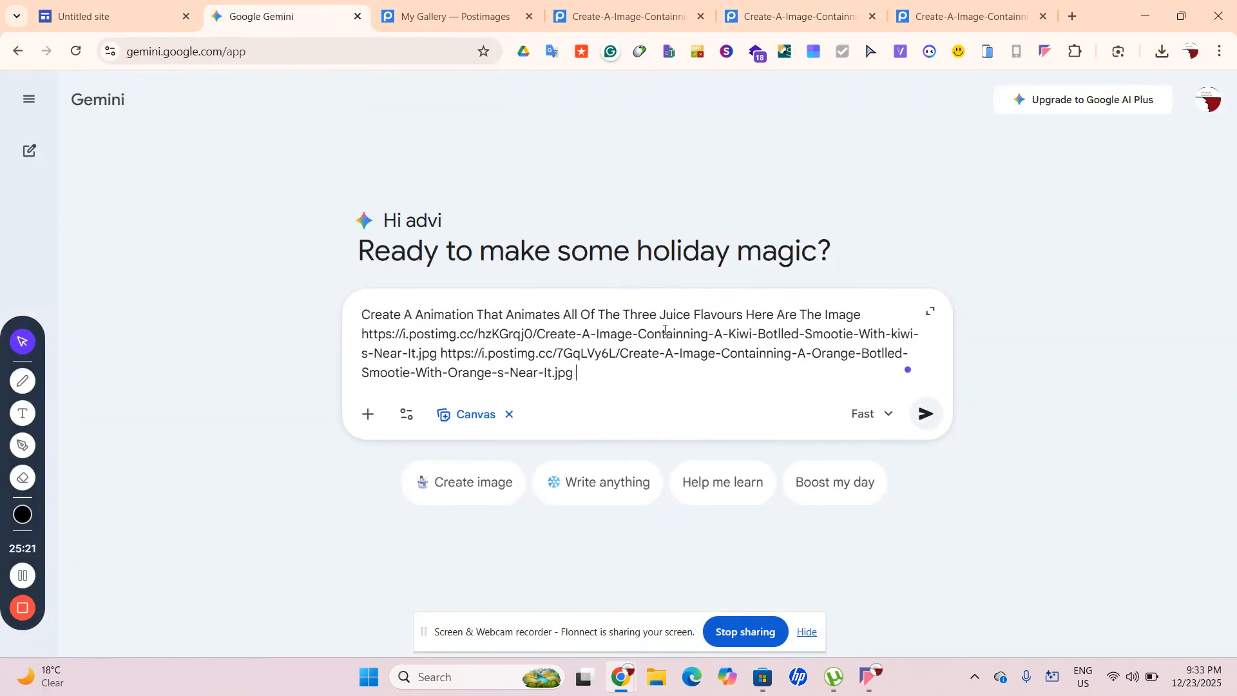
left_click(809, 12)
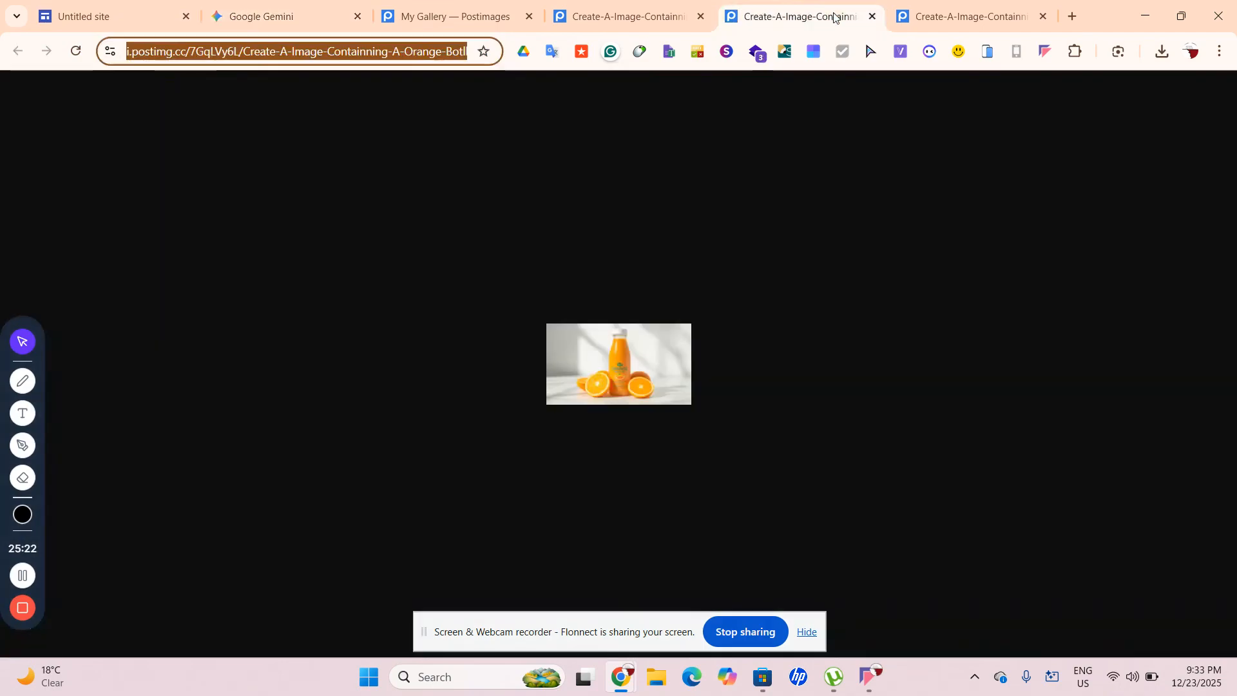
left_click(950, 15)
left_click(385, 59)
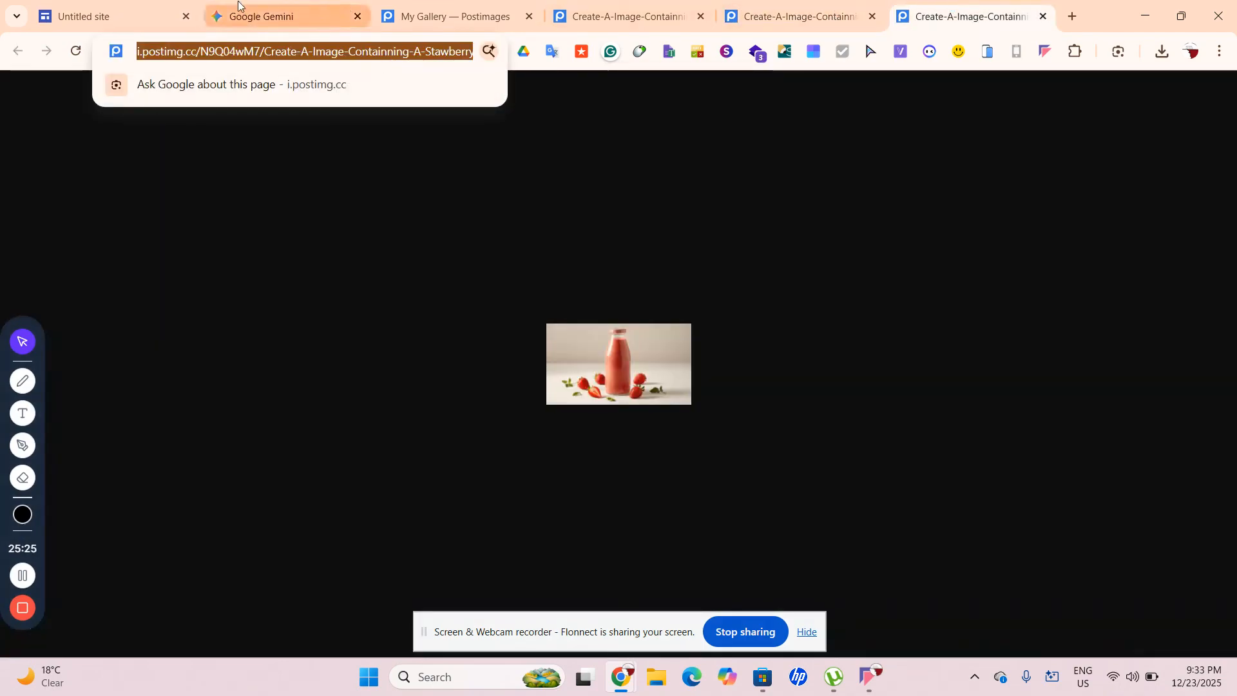
left_click(277, 16)
type("https://i.postimg.cc/N9Q04wM7/Create-A-Image-Containning-A-Stawberry-Botlled-Smootie-With-Stawberry-s-Near-It.jpg")
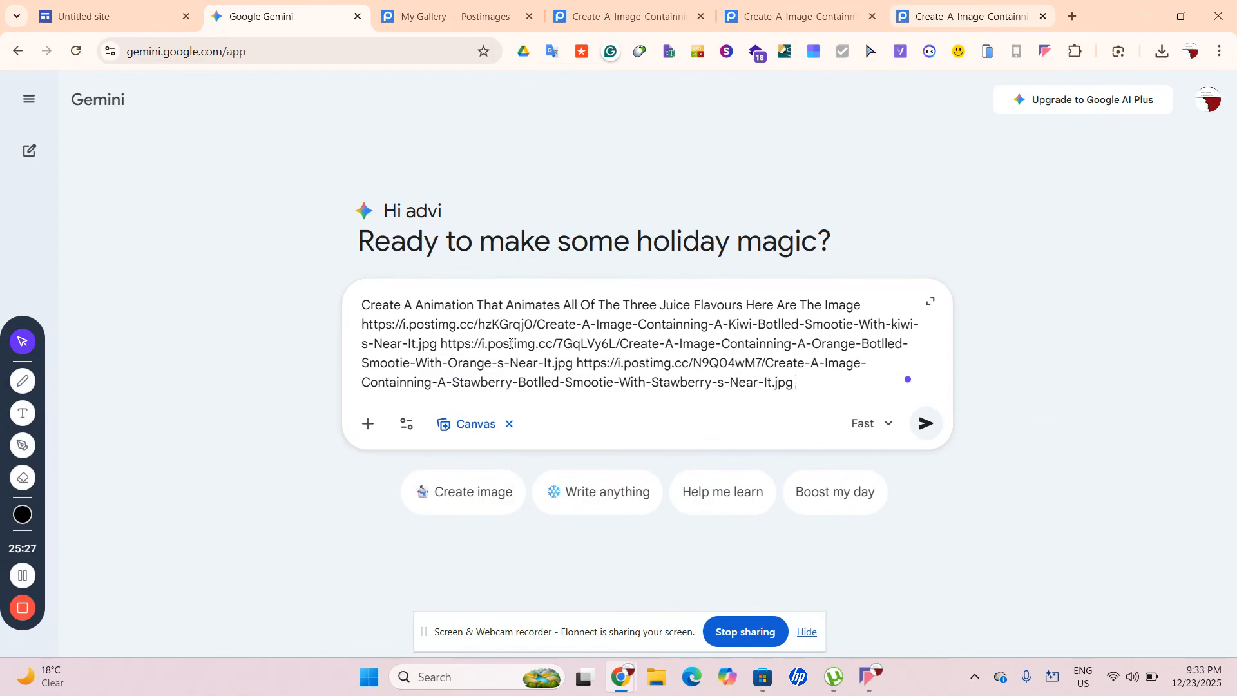
Ask for HTML code using Bootstrap and Tailwind CSS, with inspiration like this
type("Give The Assorte")
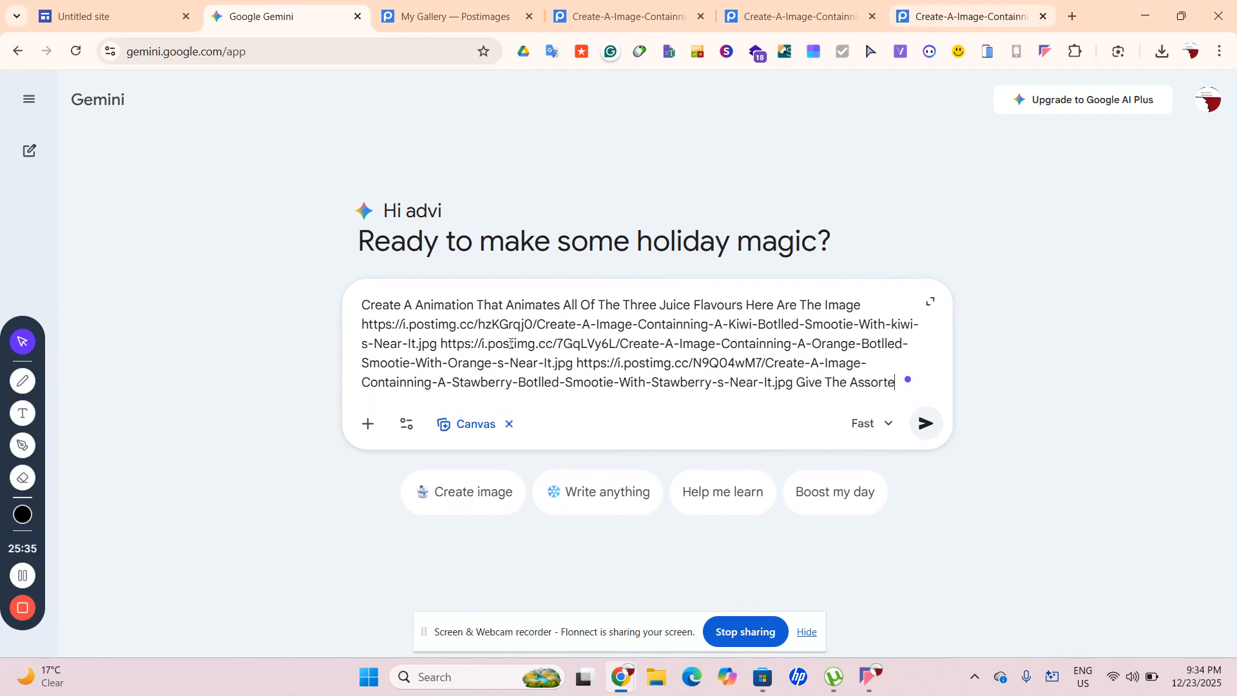
type("d HTML")
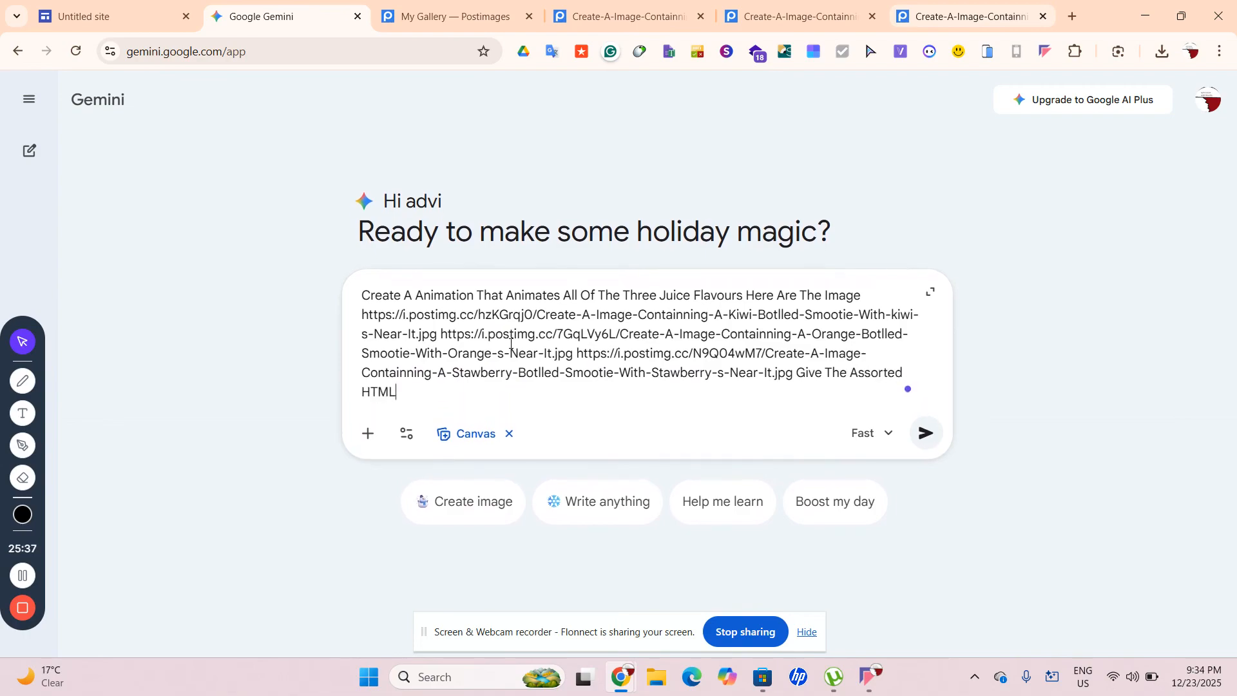
type(" Code And Use The Fra,")
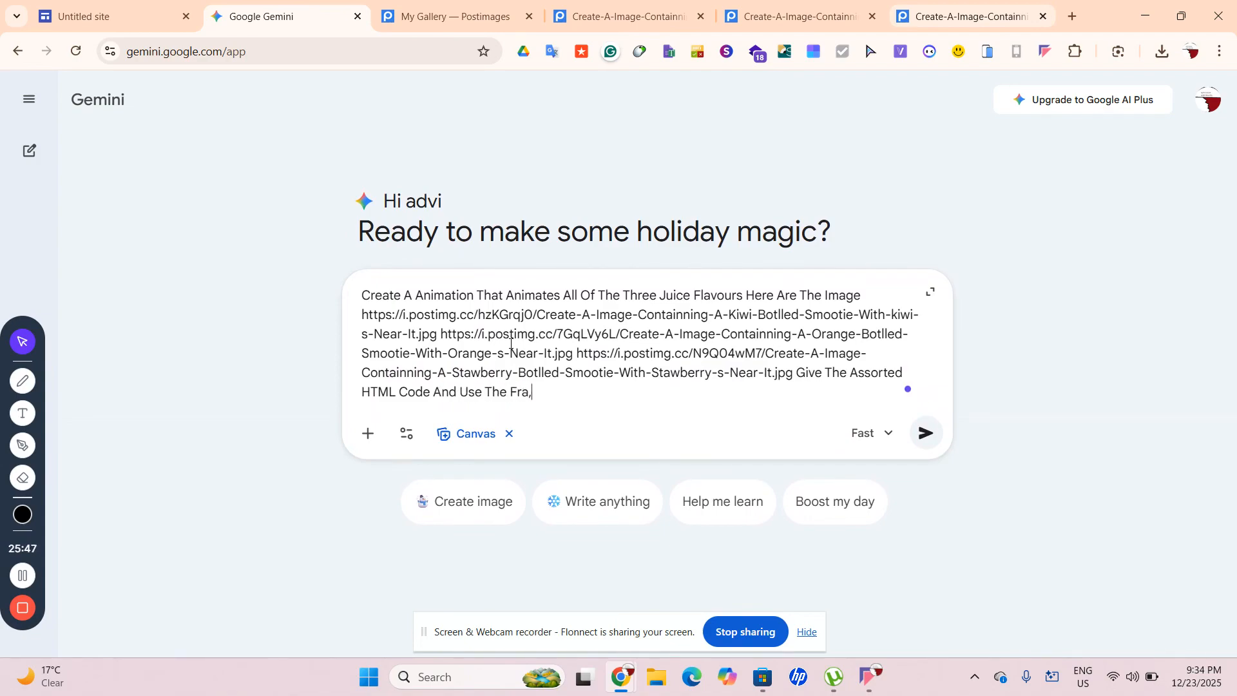
key("BackSpace")
type("mework")
type(" Bu")
type("otstrap")
type(" And ")
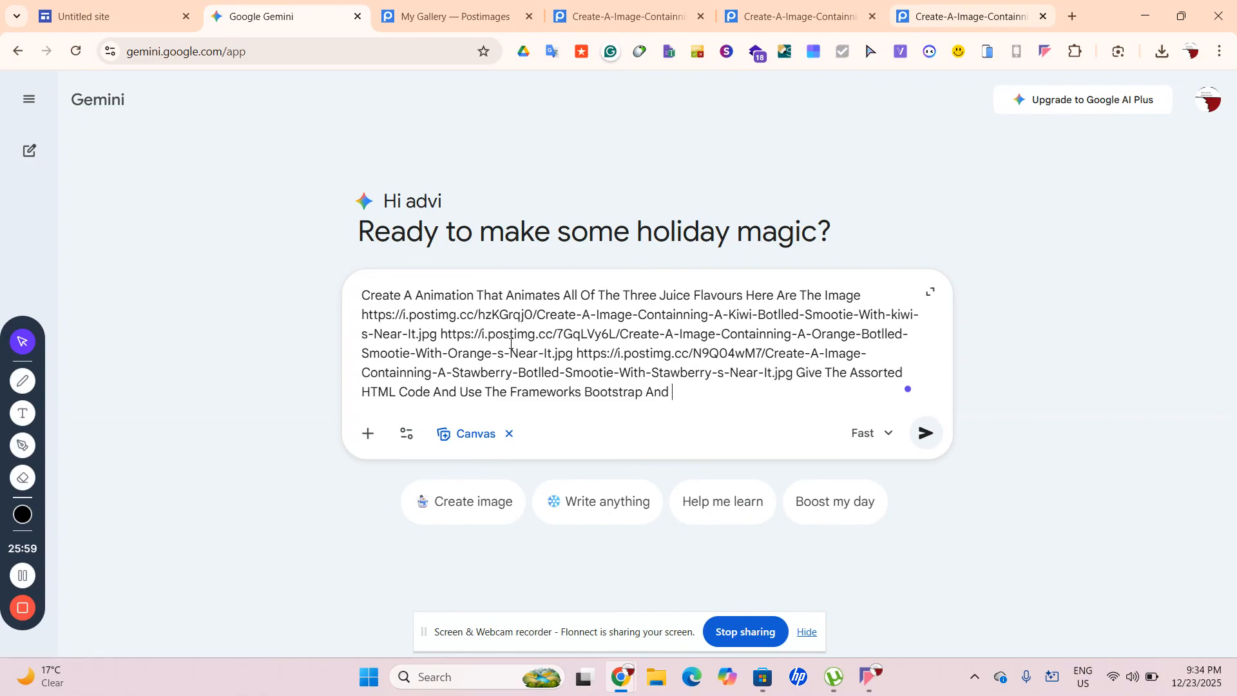
type("Tailwind Css Get Insp")
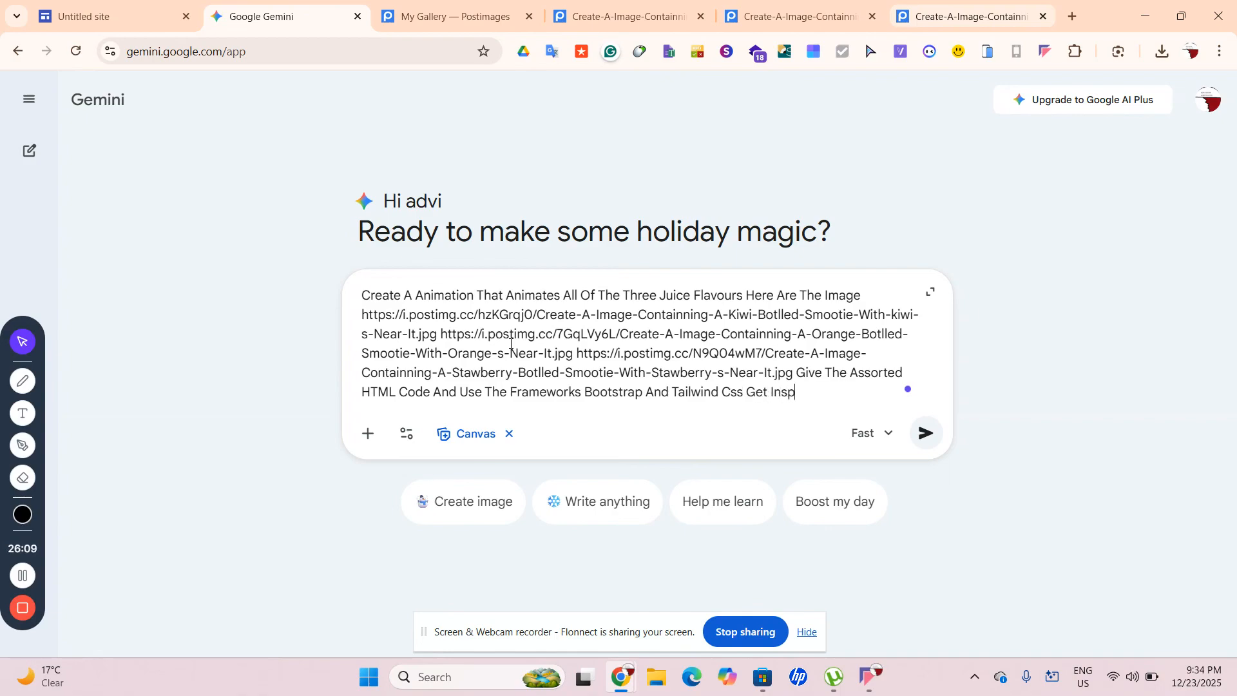
type("aration Like This")
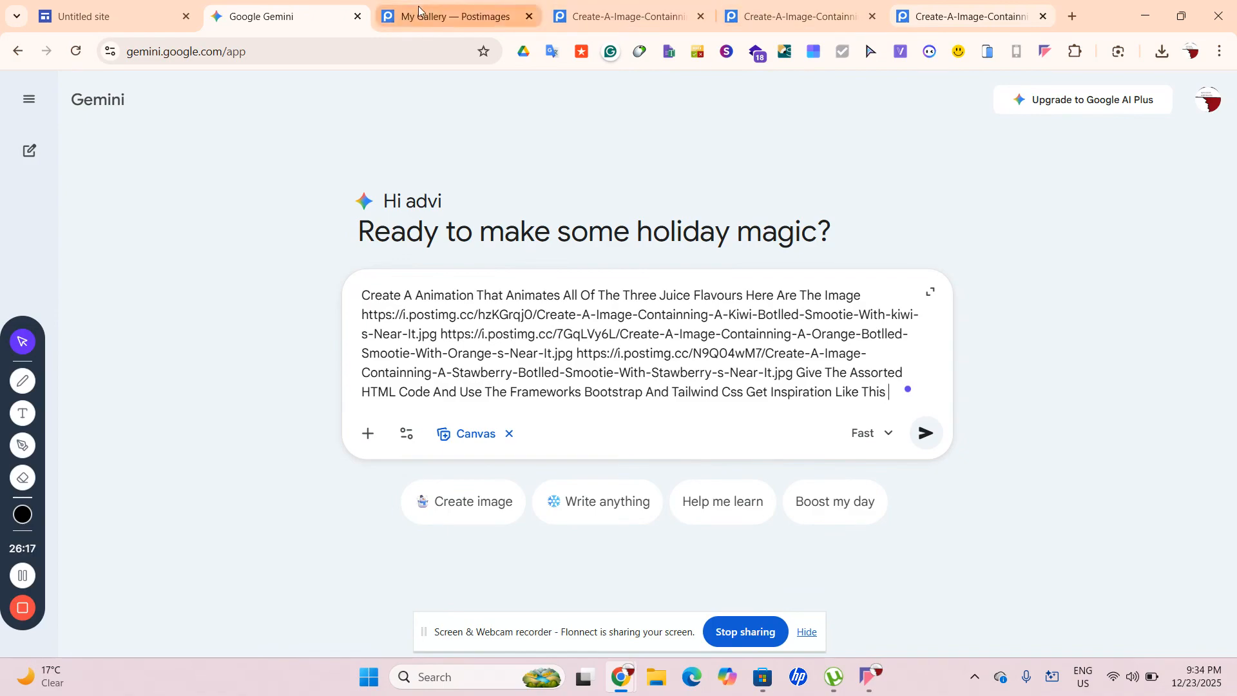
Copy the Juice Project live demo URL and paste it at the end of the prompt
left_click(1069, 15)
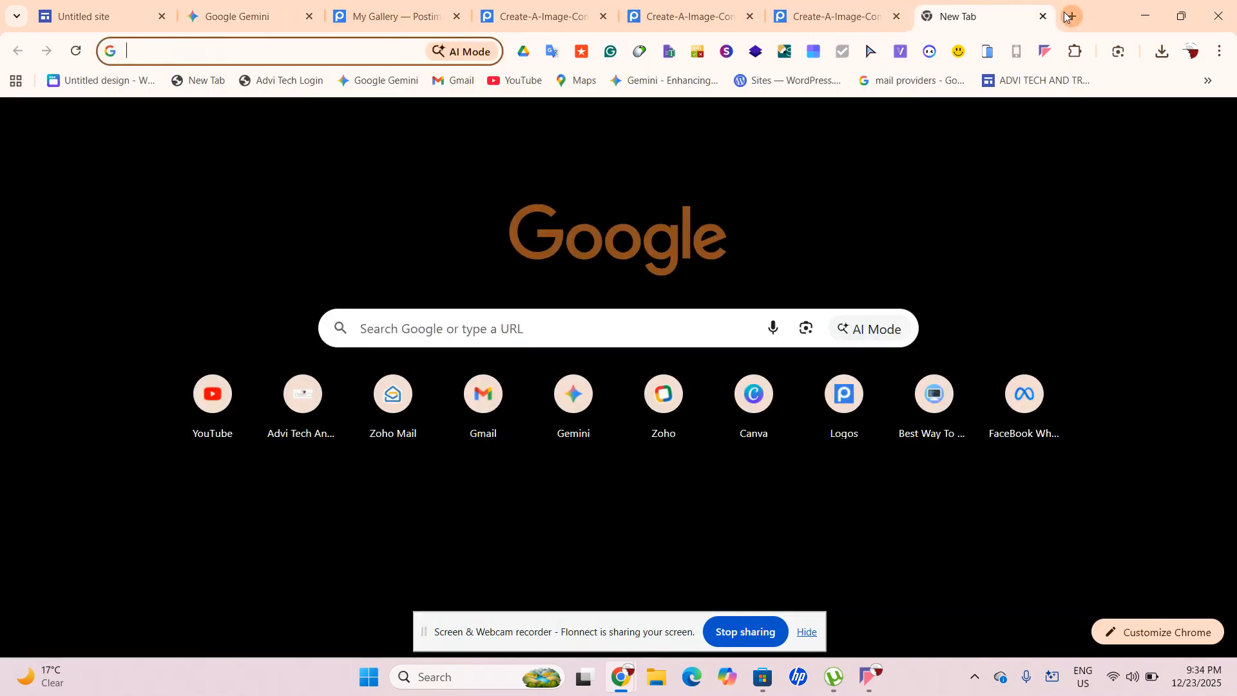
type("juc")
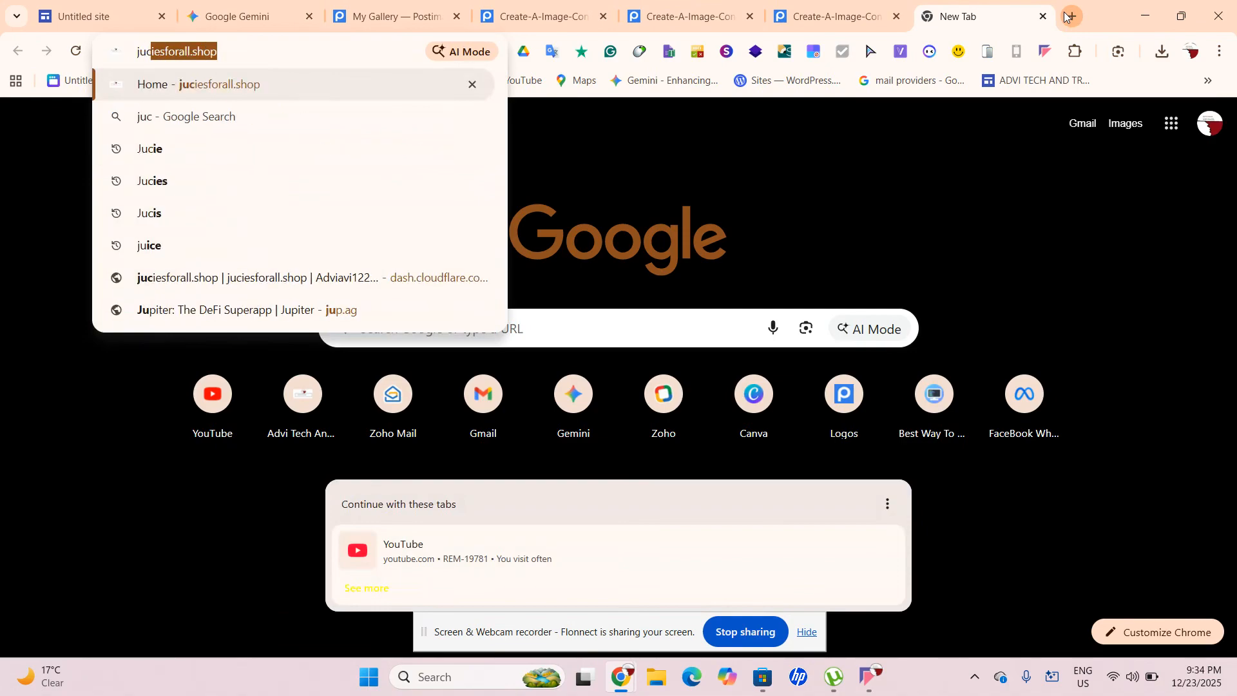
key("BackSpace")
key("BackSpace")
type("ic")
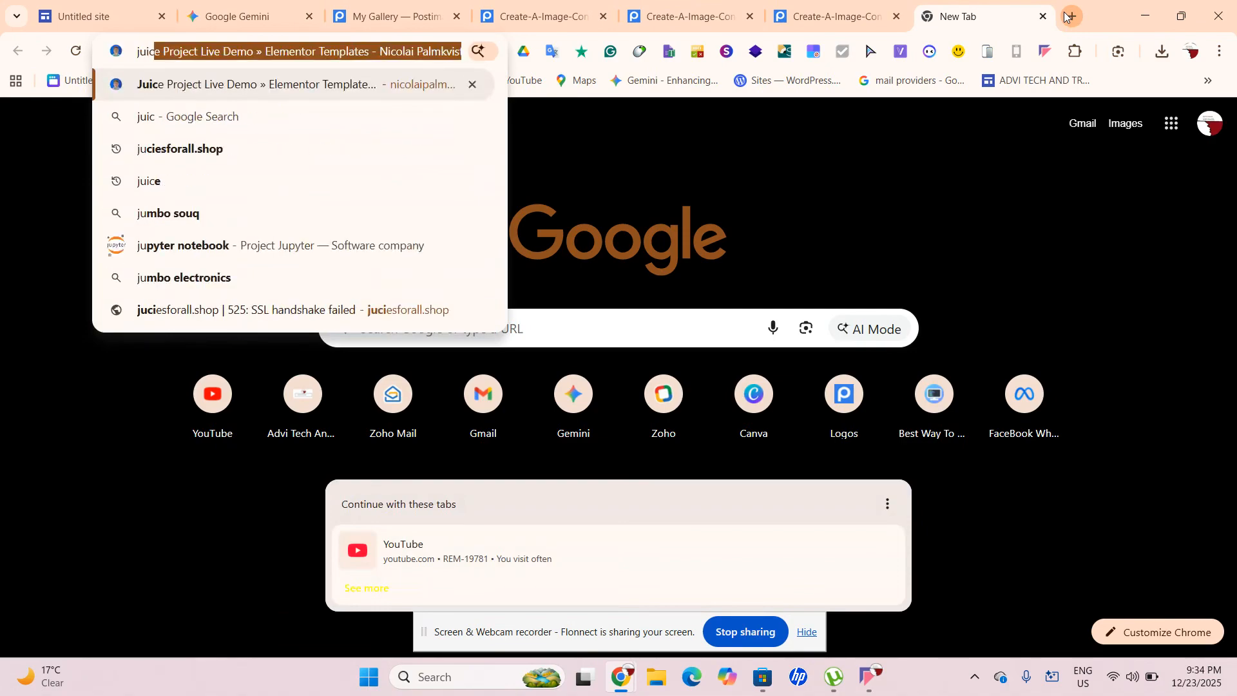
key("Return")
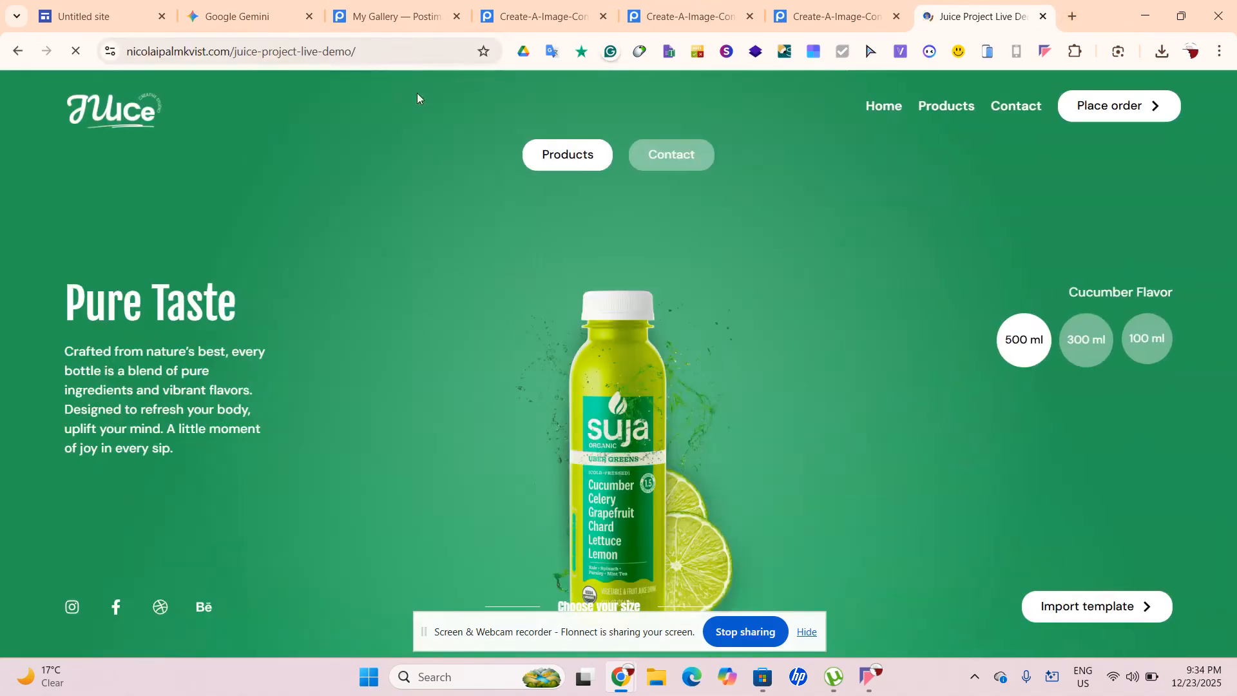
left_click(413, 45)
key("ctrl+c")
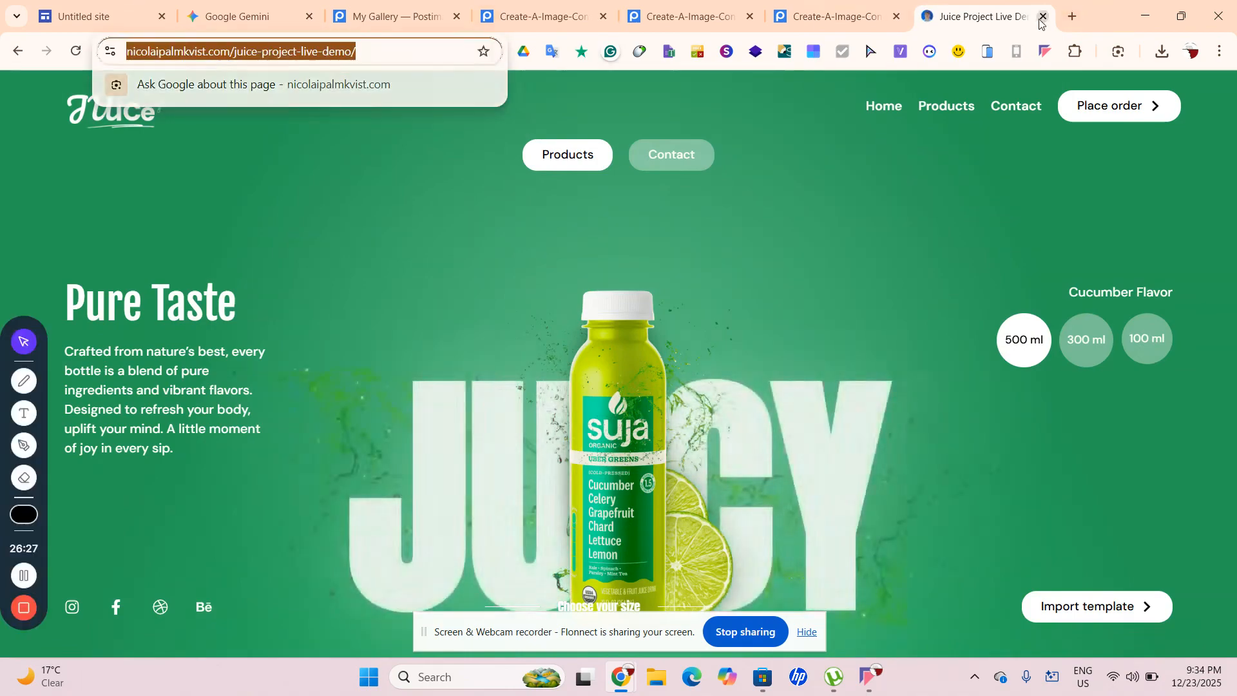
key("ctrl+w")
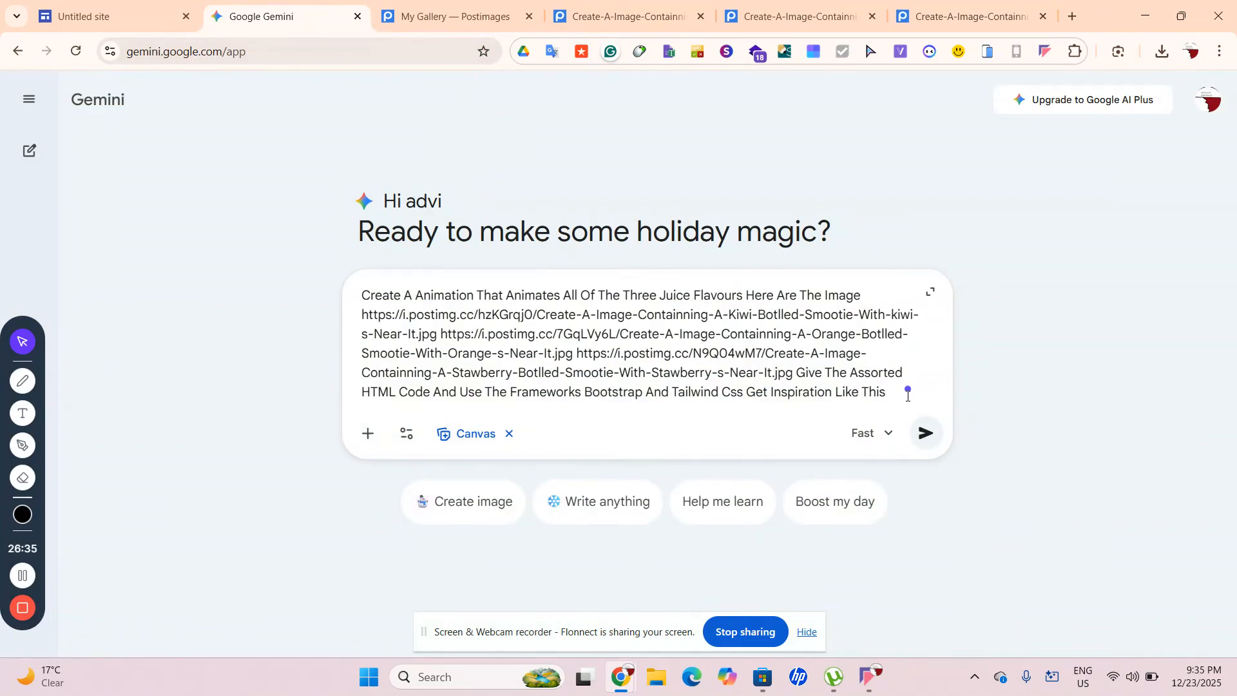
key("ctrl+v")
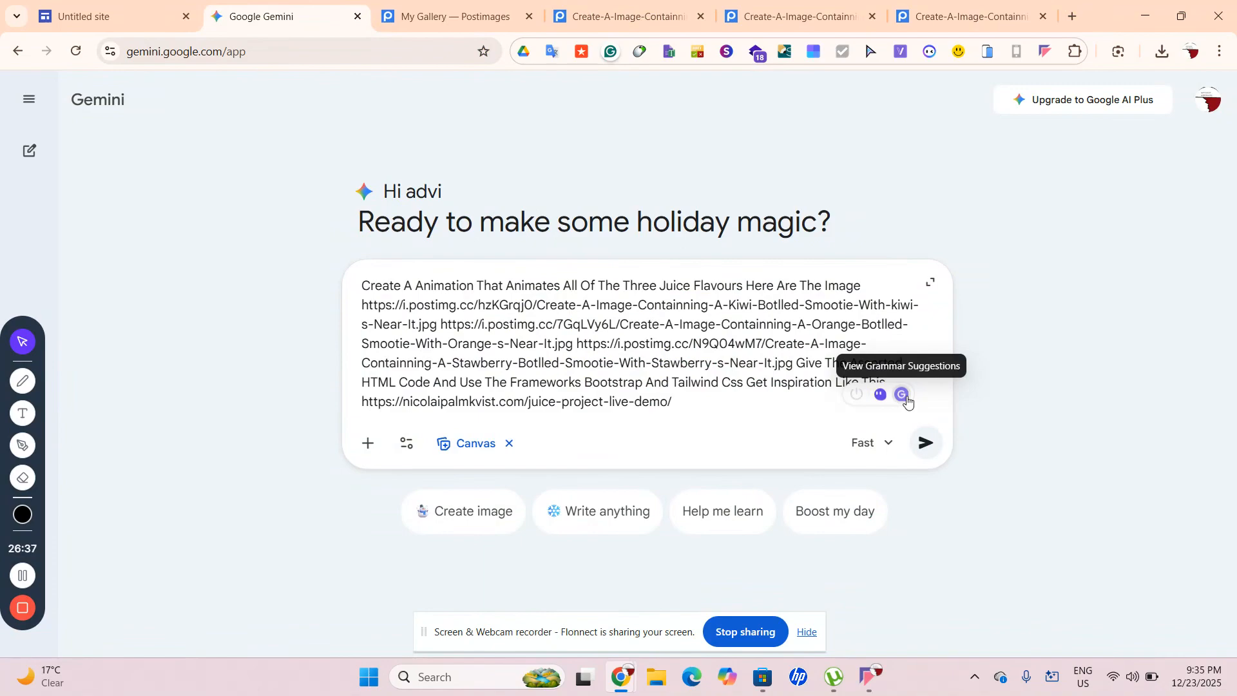
Send the juice animation prompt, review the Juice Fusion preview, and begin a 'Just The Flavours' follow-up
key("Return")
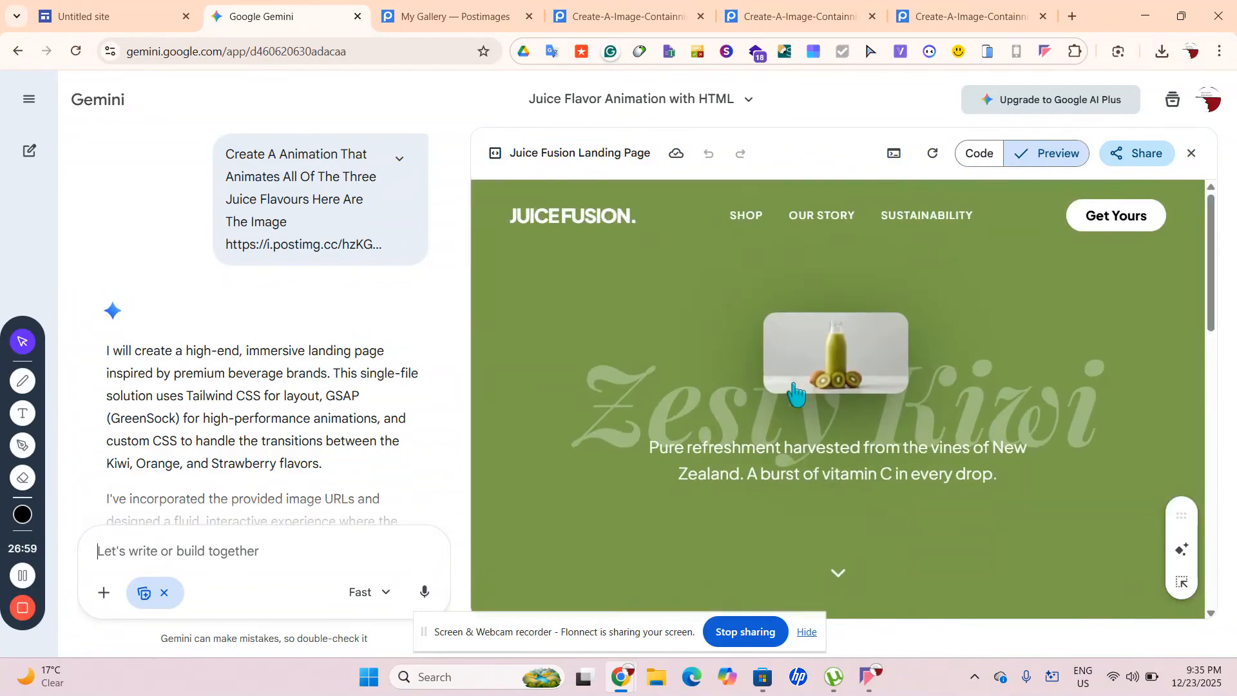
scroll(799, 393, "down", 10)
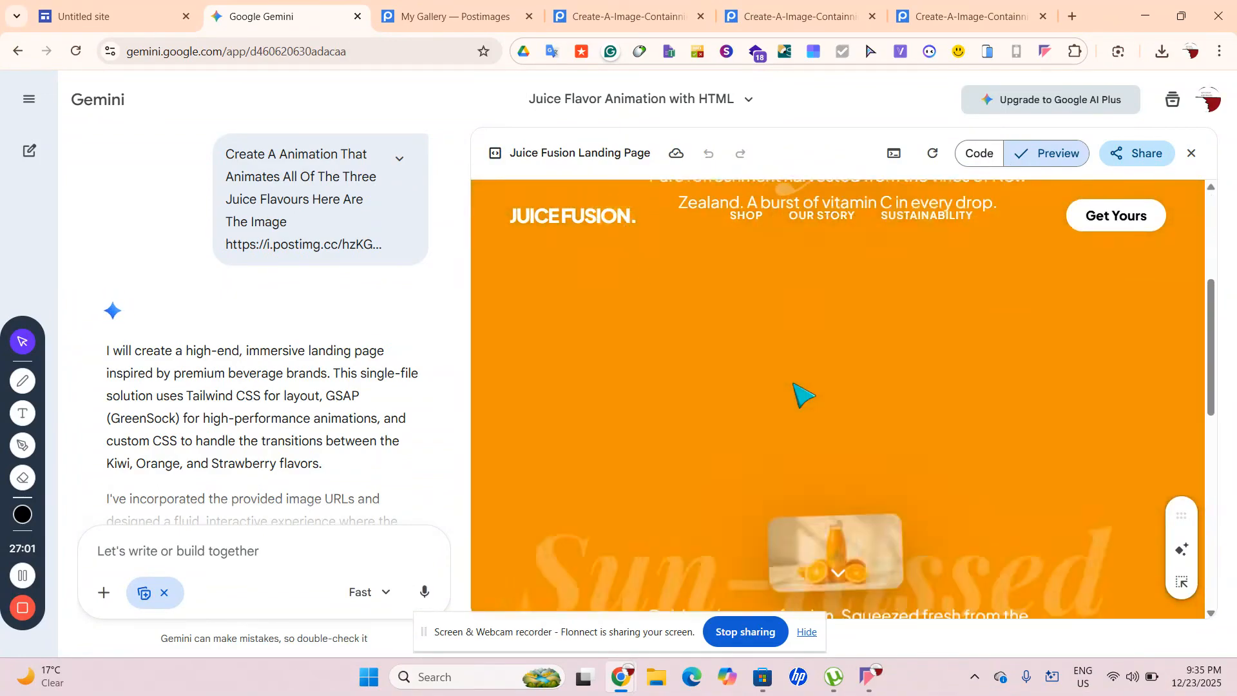
scroll(800, 393, "up", 10)
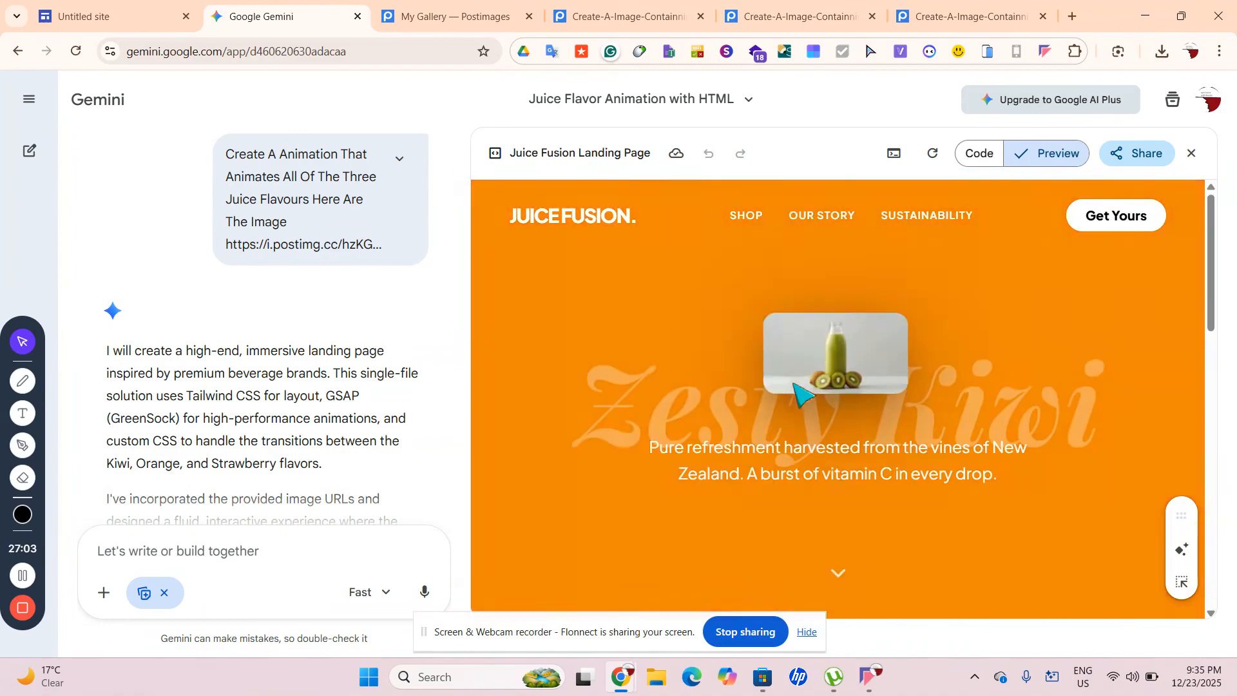
type("Just The Flavours No Website")
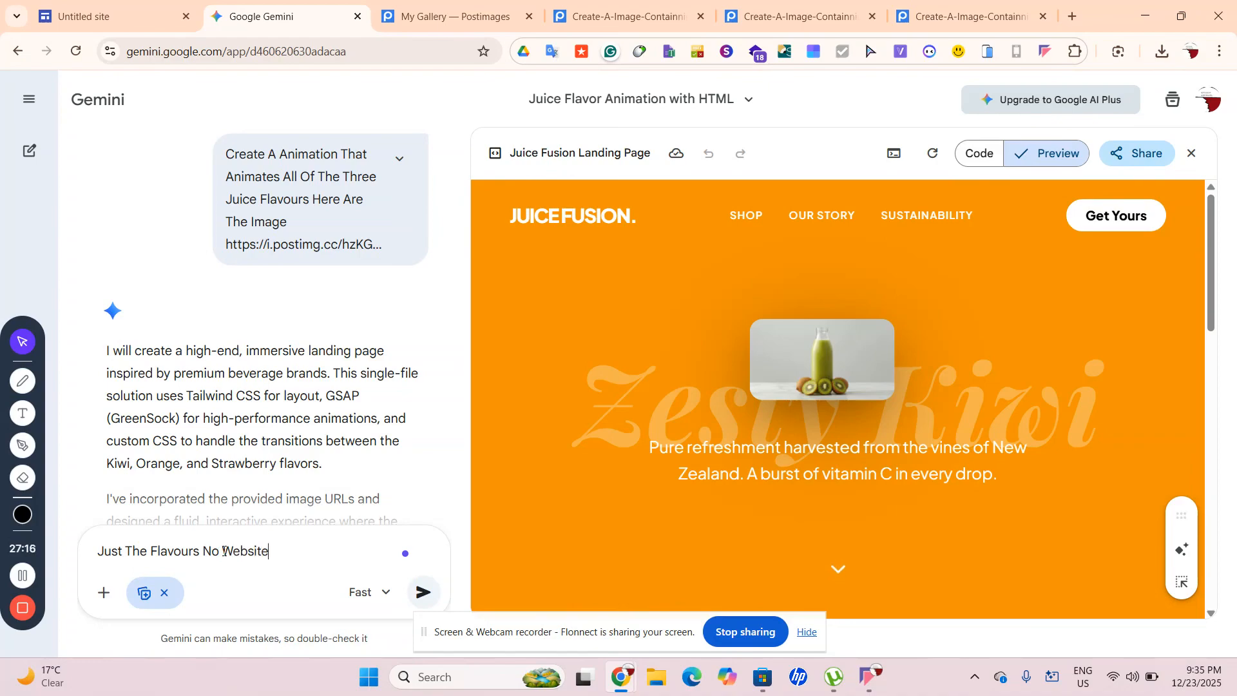
Send 'Just The Flavours No Website' and scroll through the kiwi, orange and strawberry bottle animation
key("Return")
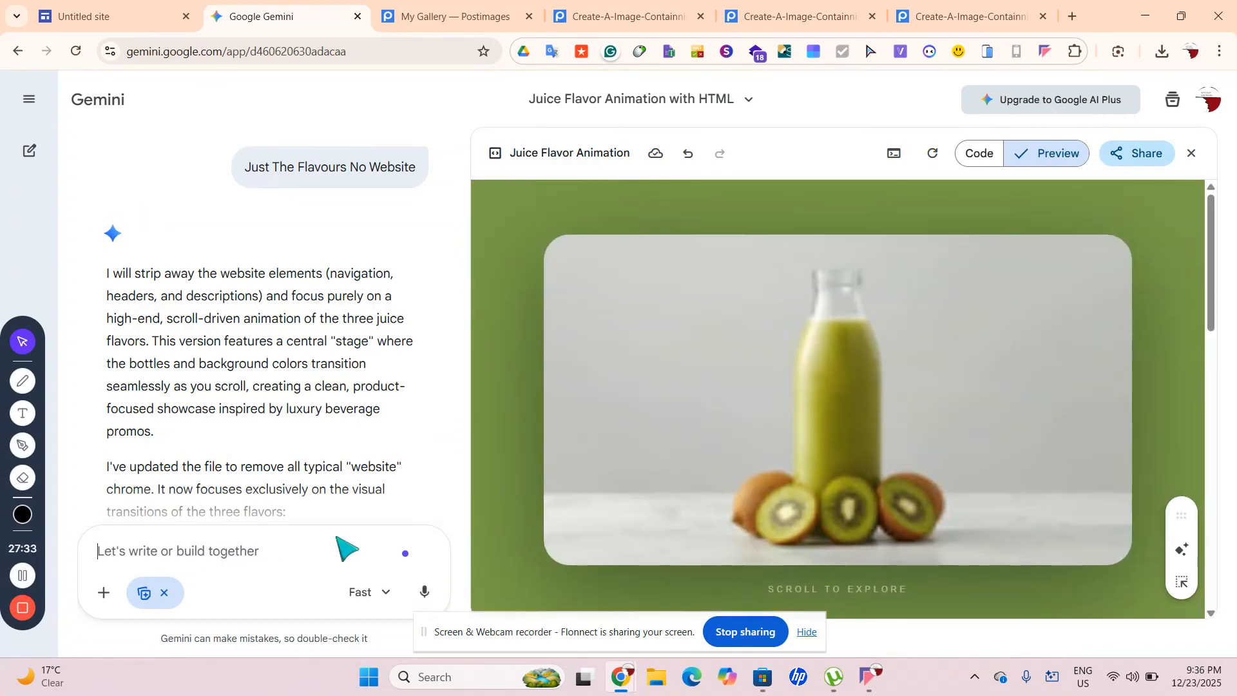
scroll(625, 552, "down", 10)
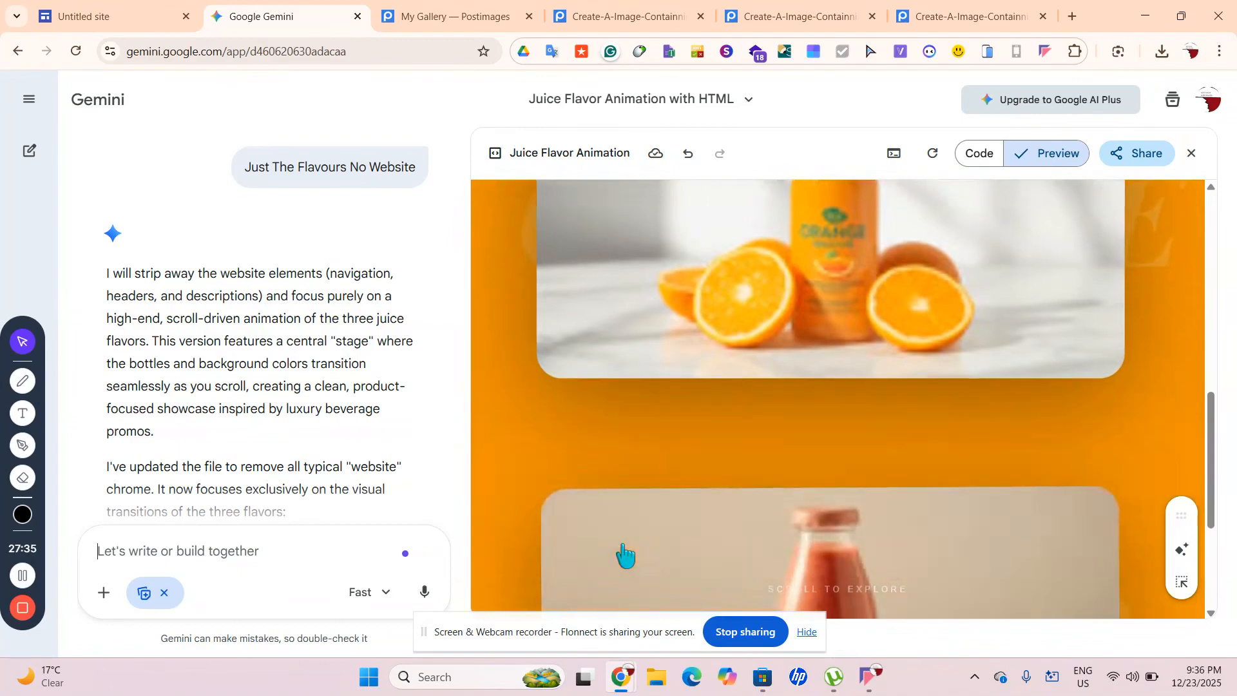
scroll(625, 552, "down", 5)
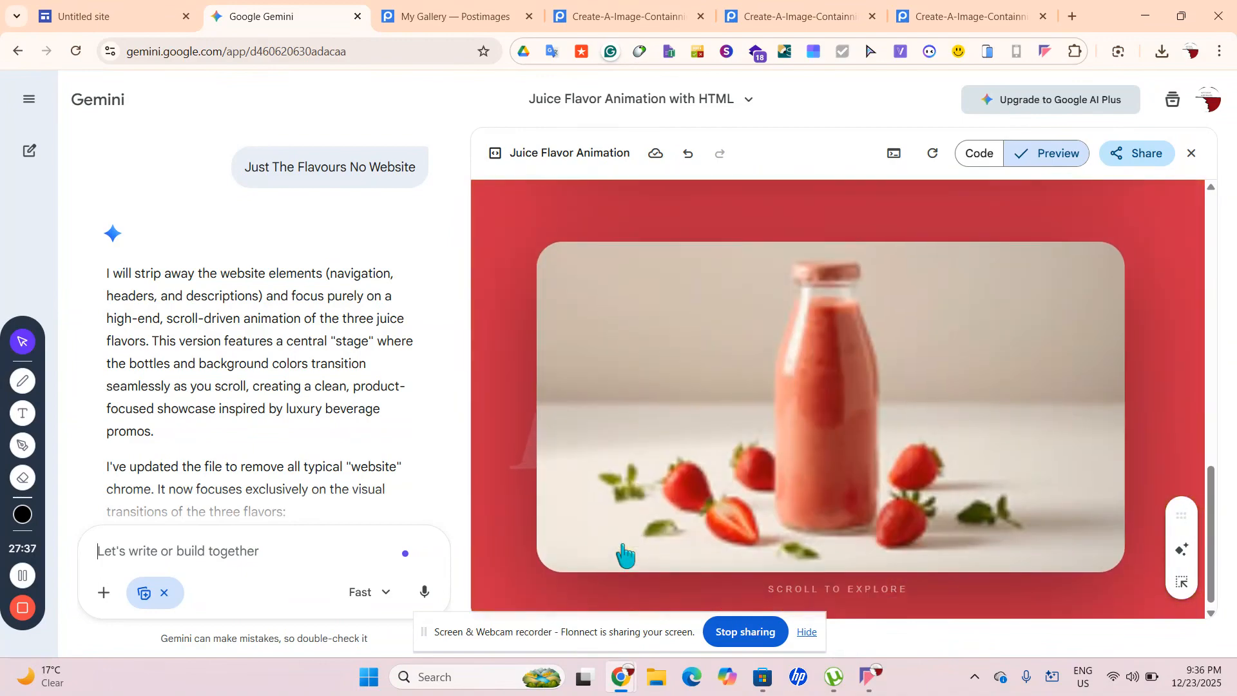
scroll(625, 552, "up", 1)
scroll(624, 552, "down", 1)
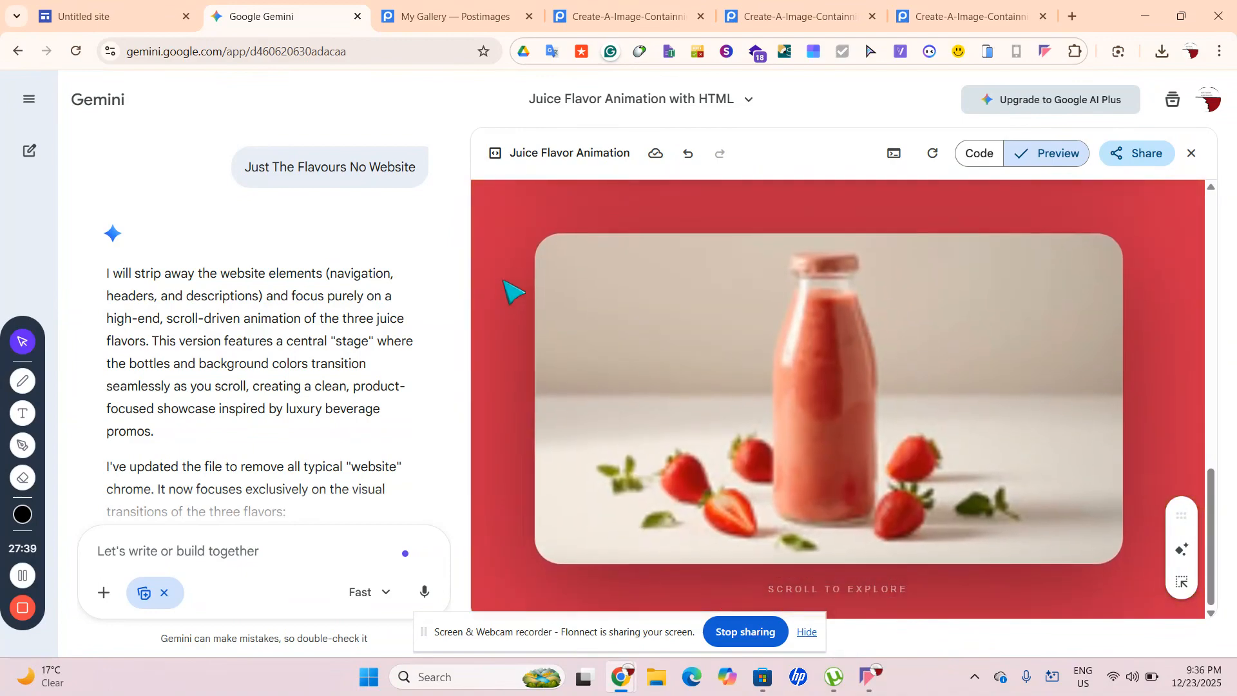
scroll(506, 232, "up", 10)
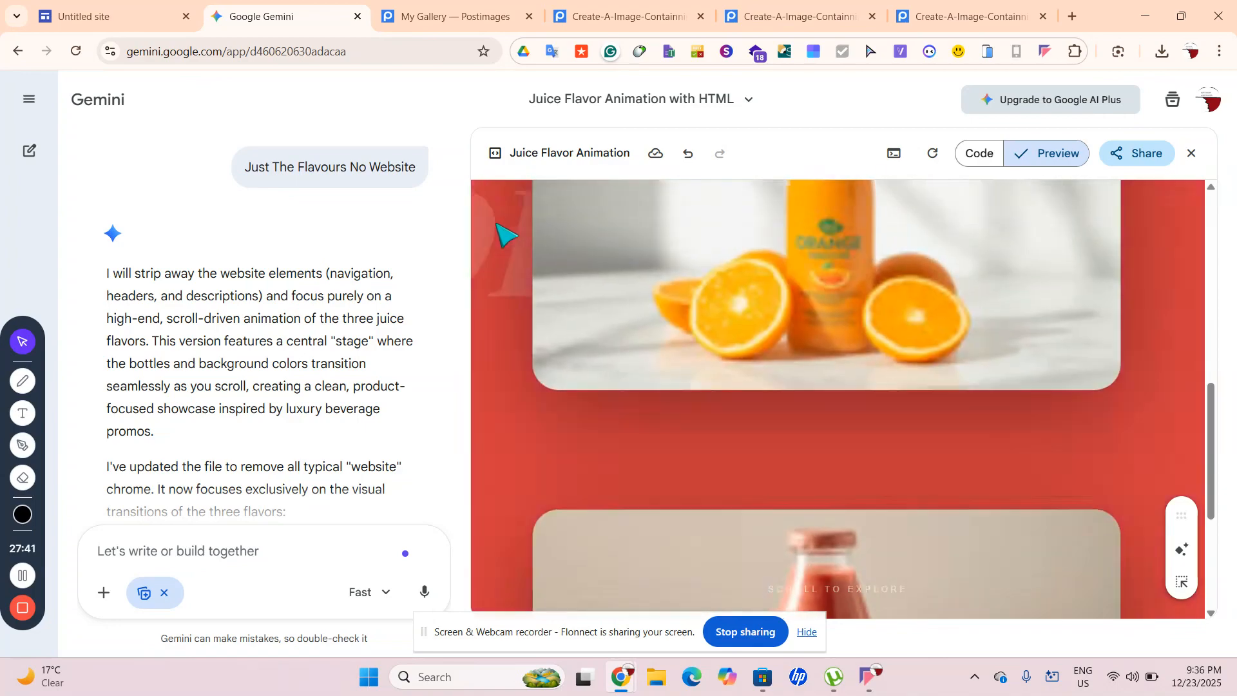
scroll(505, 233, "down", 8)
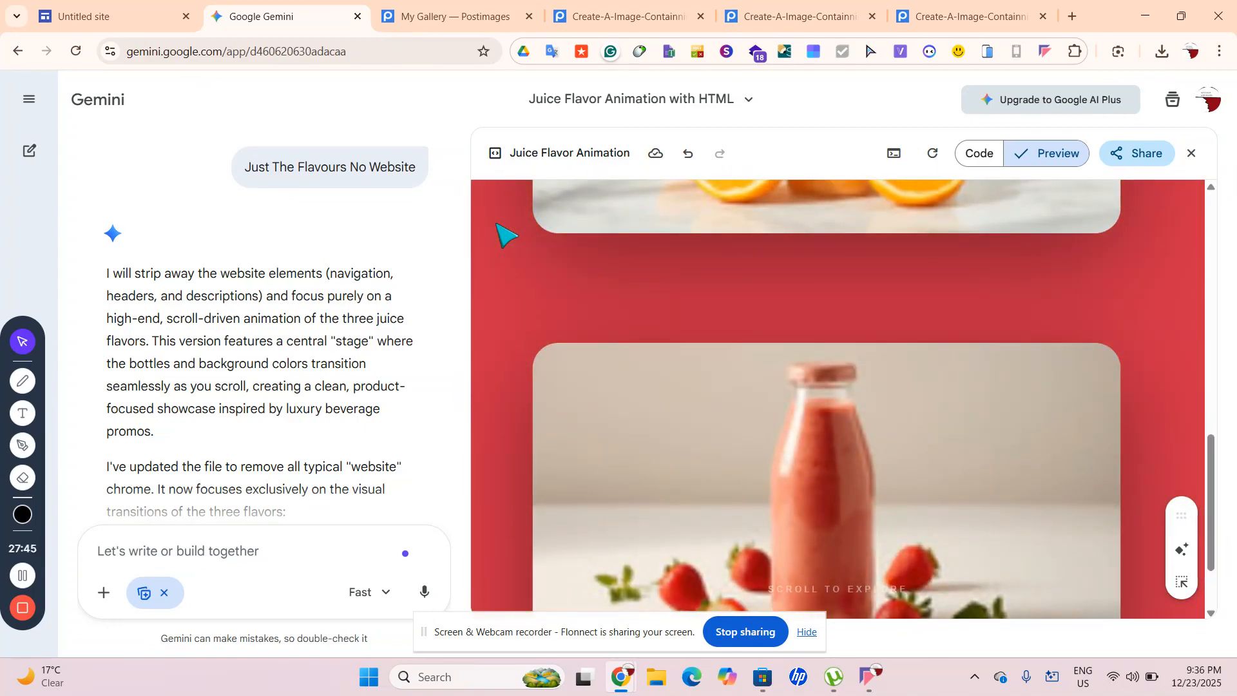
From the Postimages My Gallery tab, navigate to freeimage.host
left_click(410, 26)
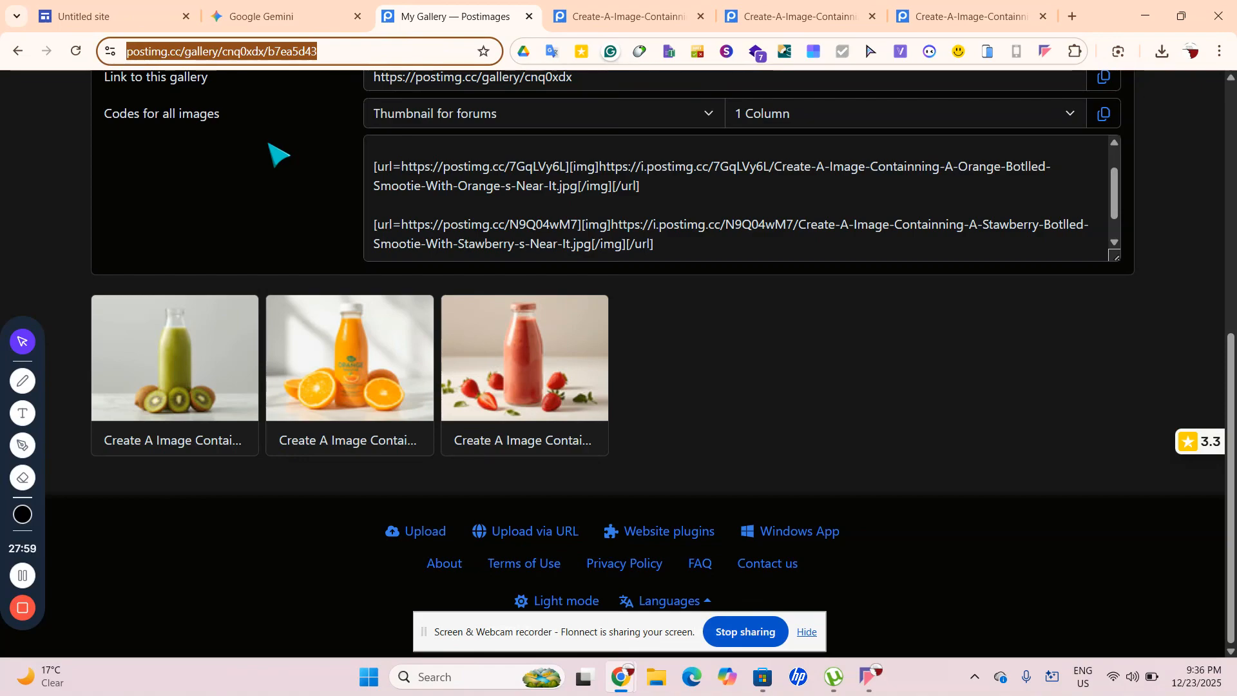
type("fr")
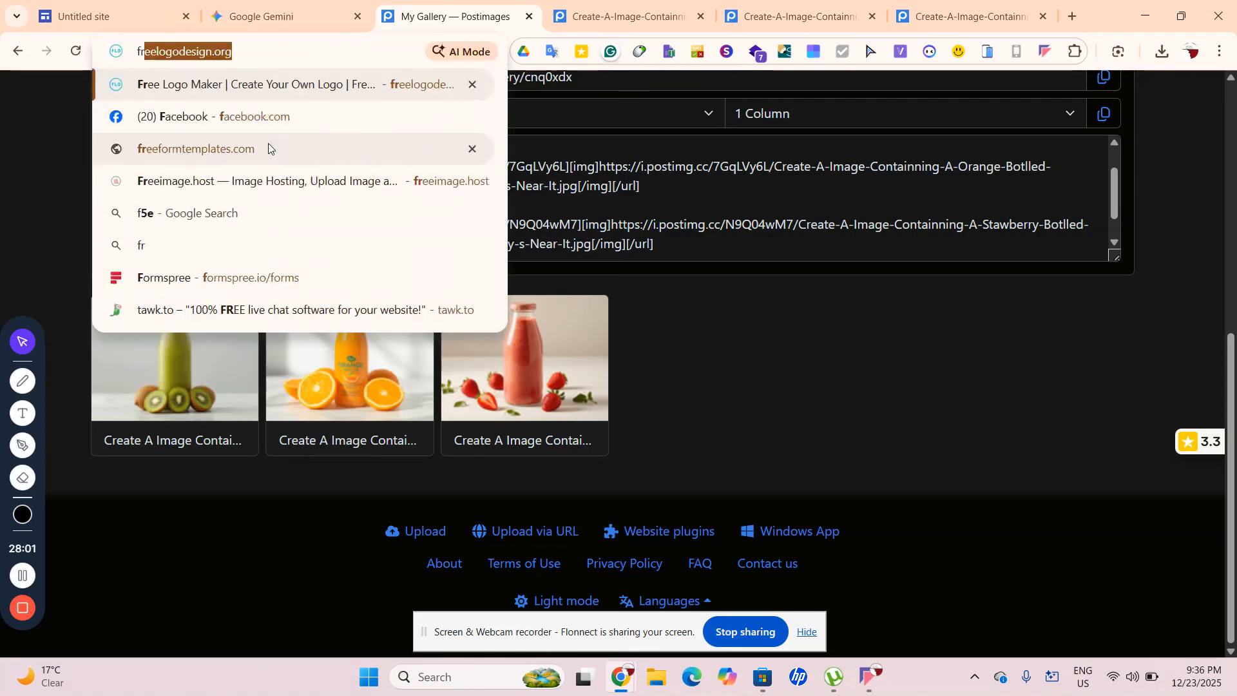
type("eeima")
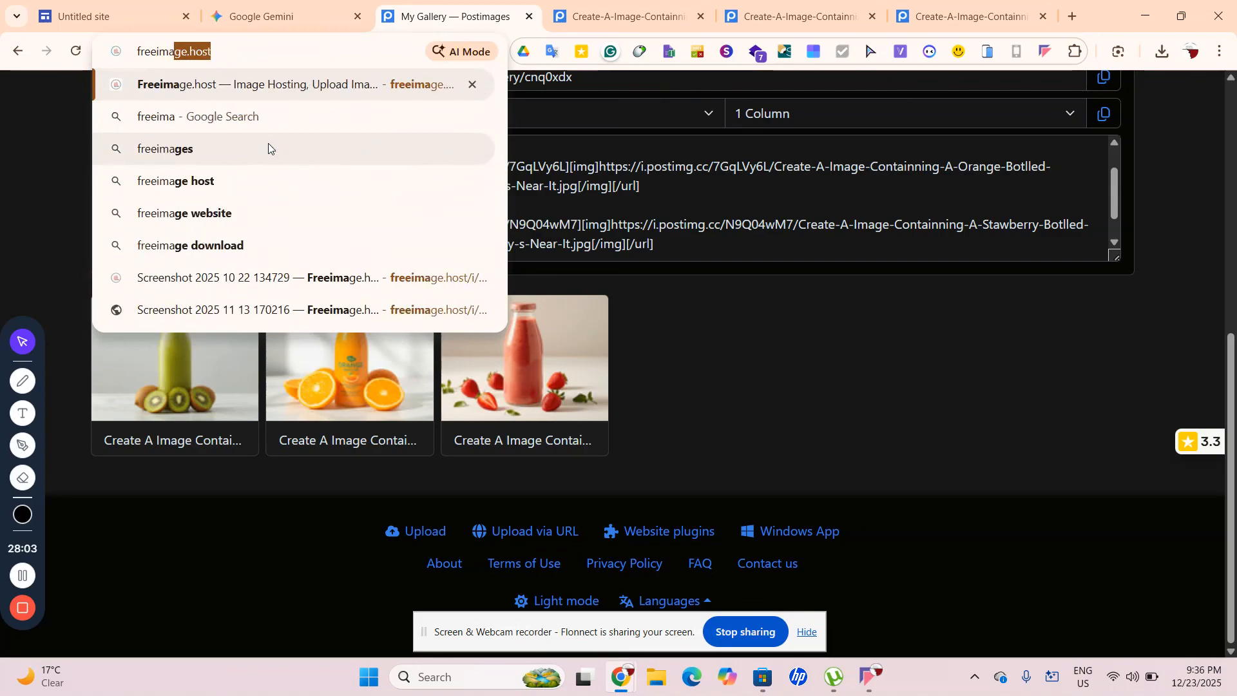
key("Return")
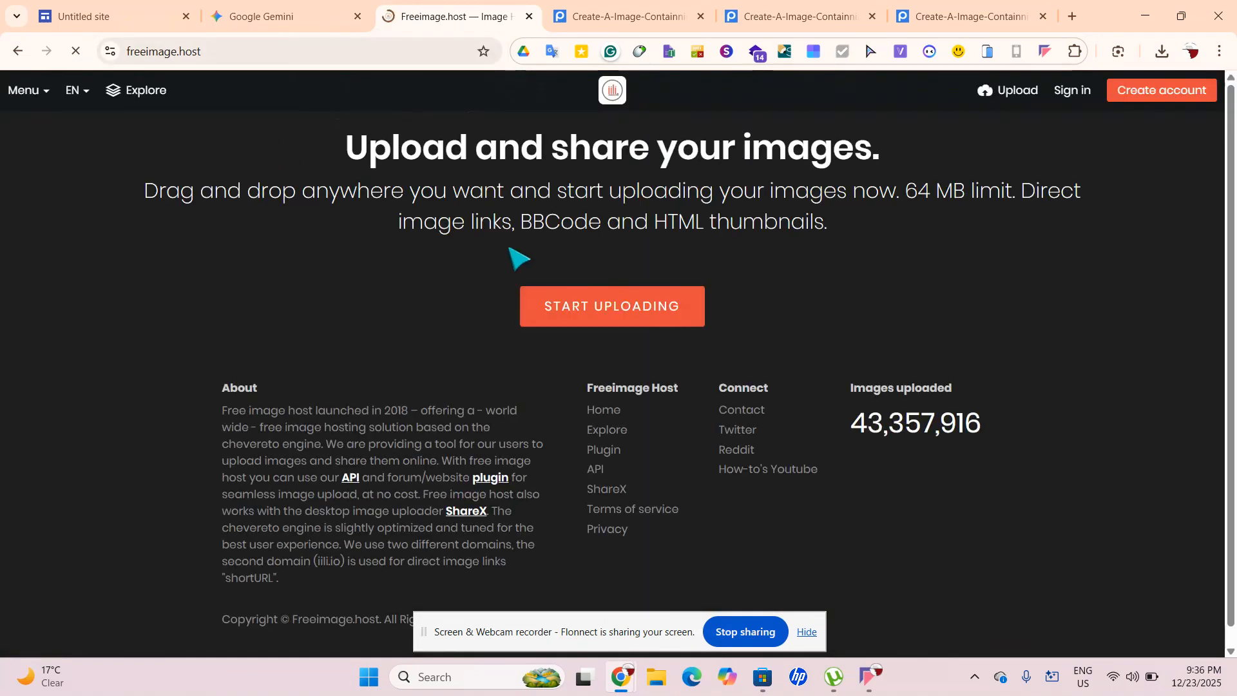
Upload the three juice images to Freeimage.host
left_click(601, 323)
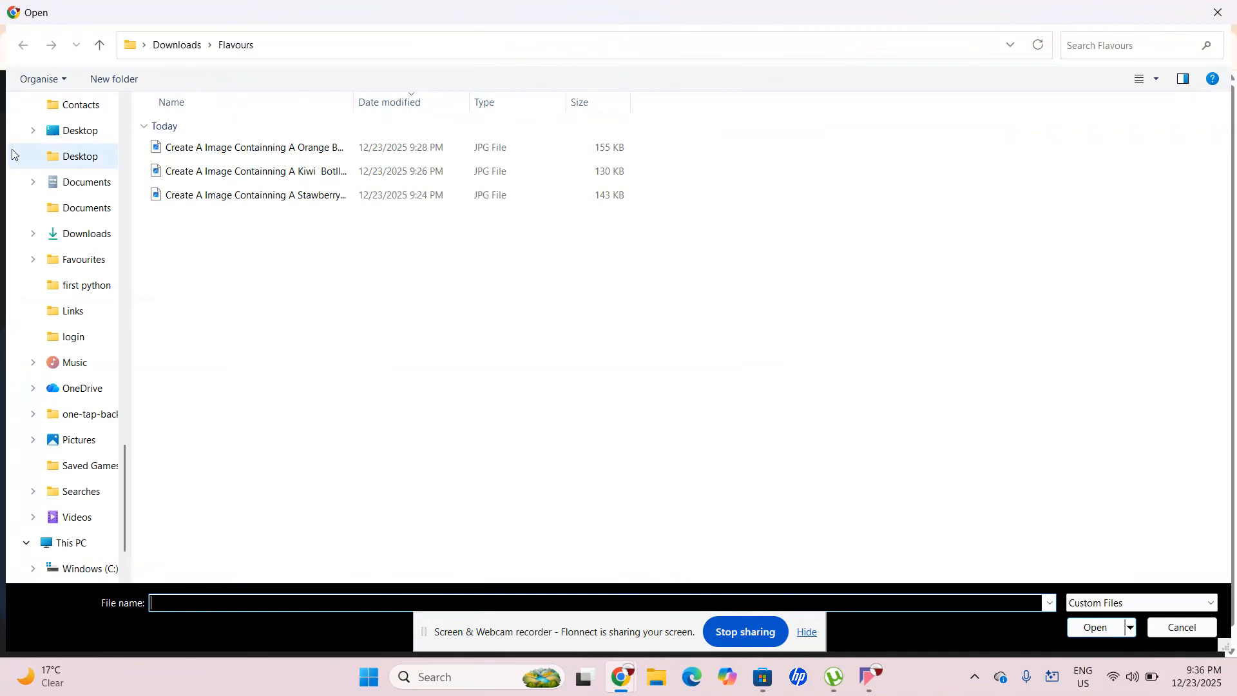
left_click_drag(303, 147, 159, 142)
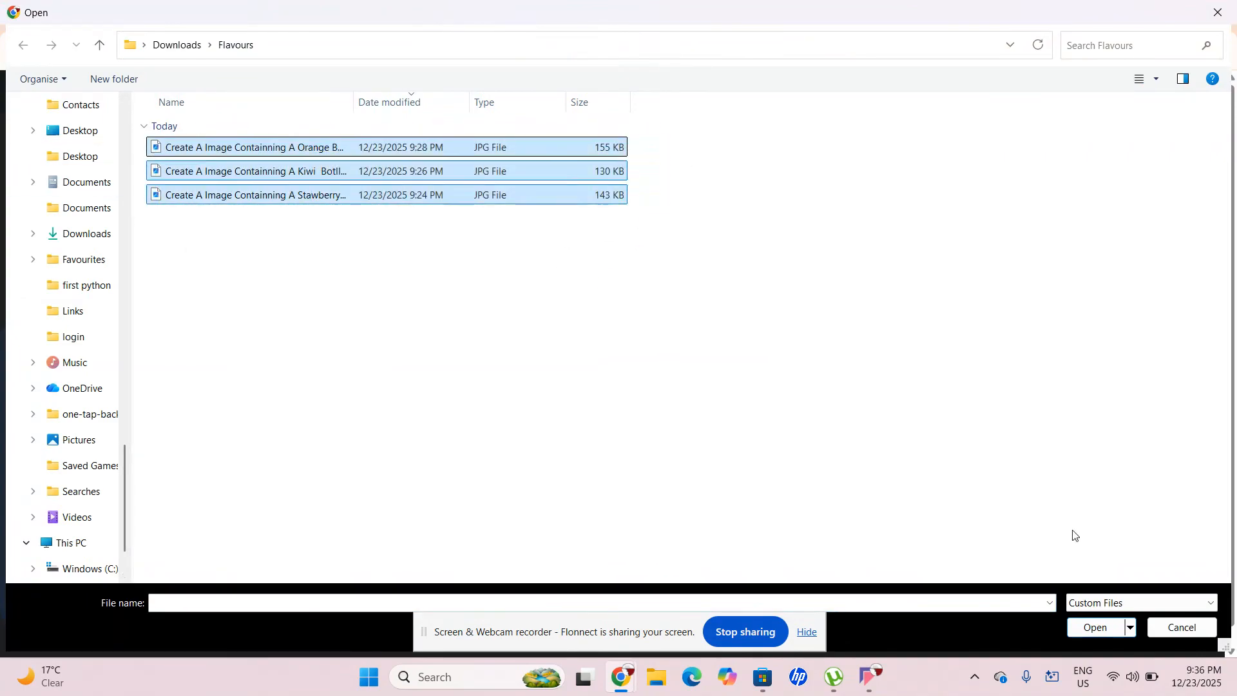
left_click(1095, 628)
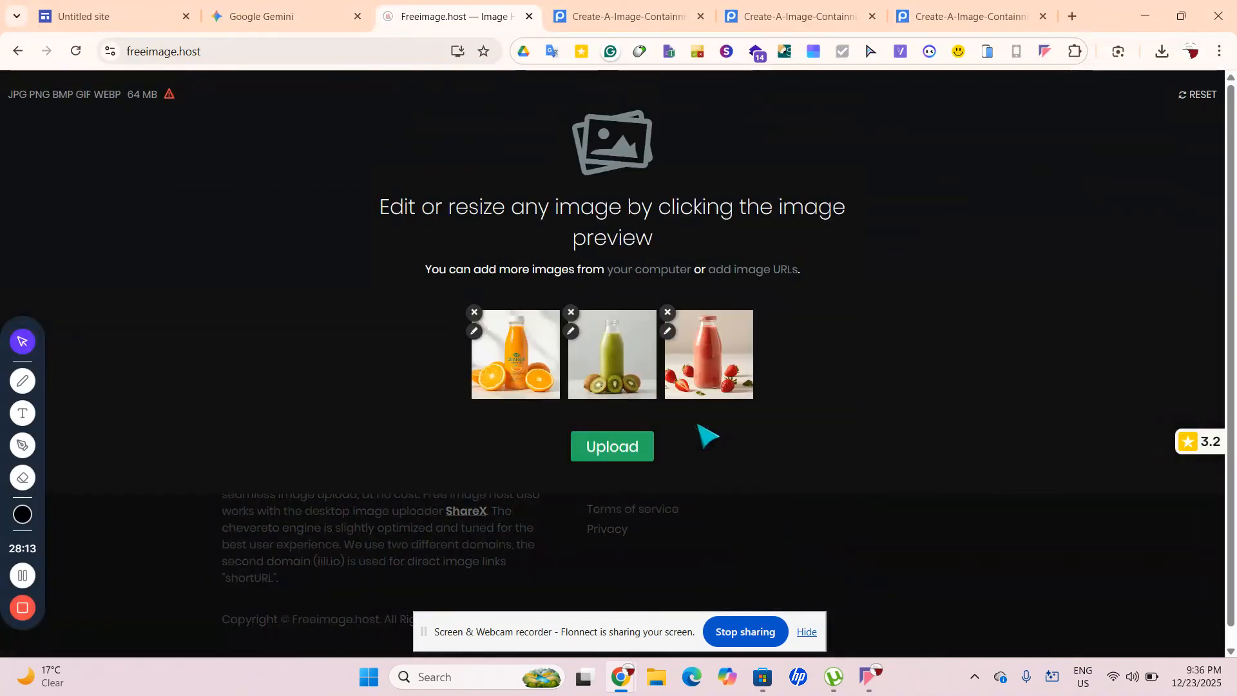
left_click(625, 450)
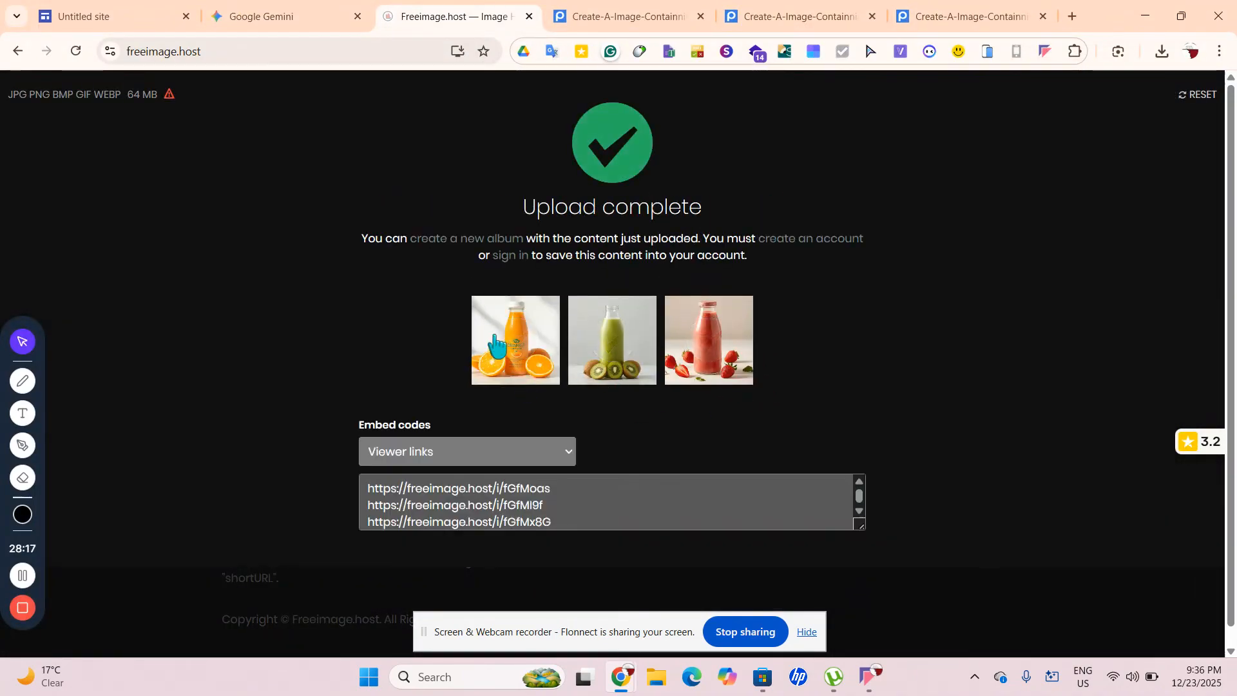
Open the three viewer links in a new tab and move the upload results into their own window
right_click(496, 337)
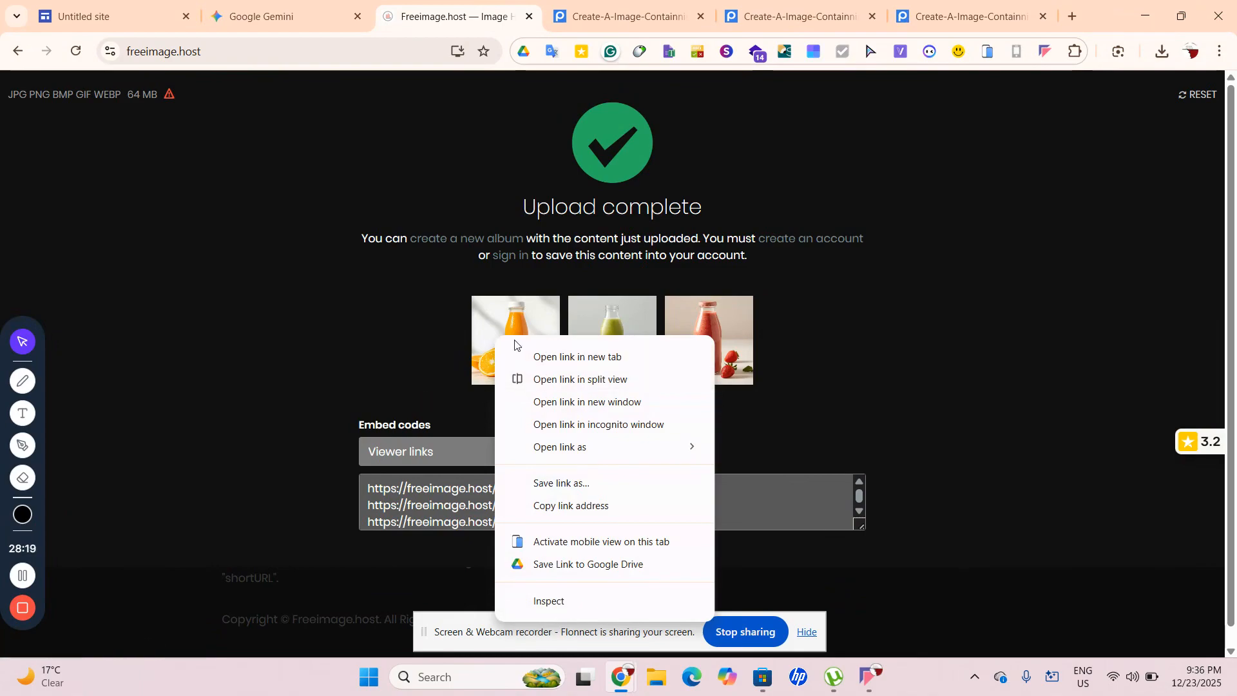
left_click(271, 514)
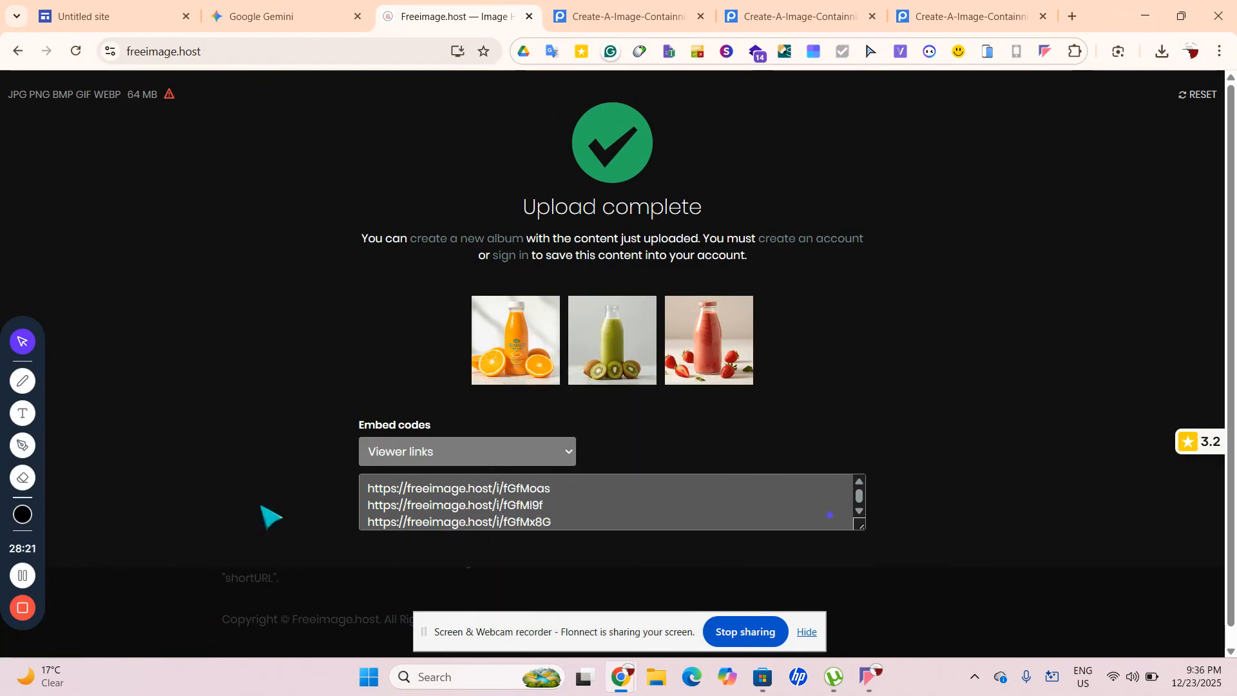
left_click(364, 488)
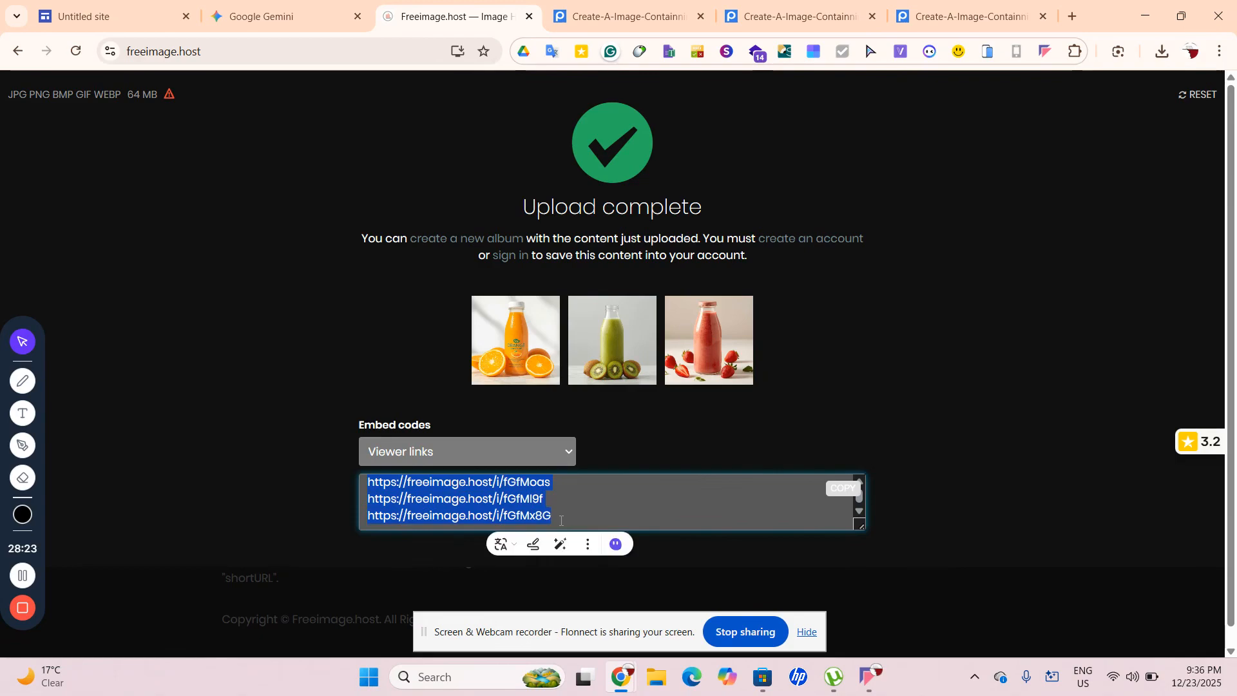
right_click(567, 502)
left_click(645, 257)
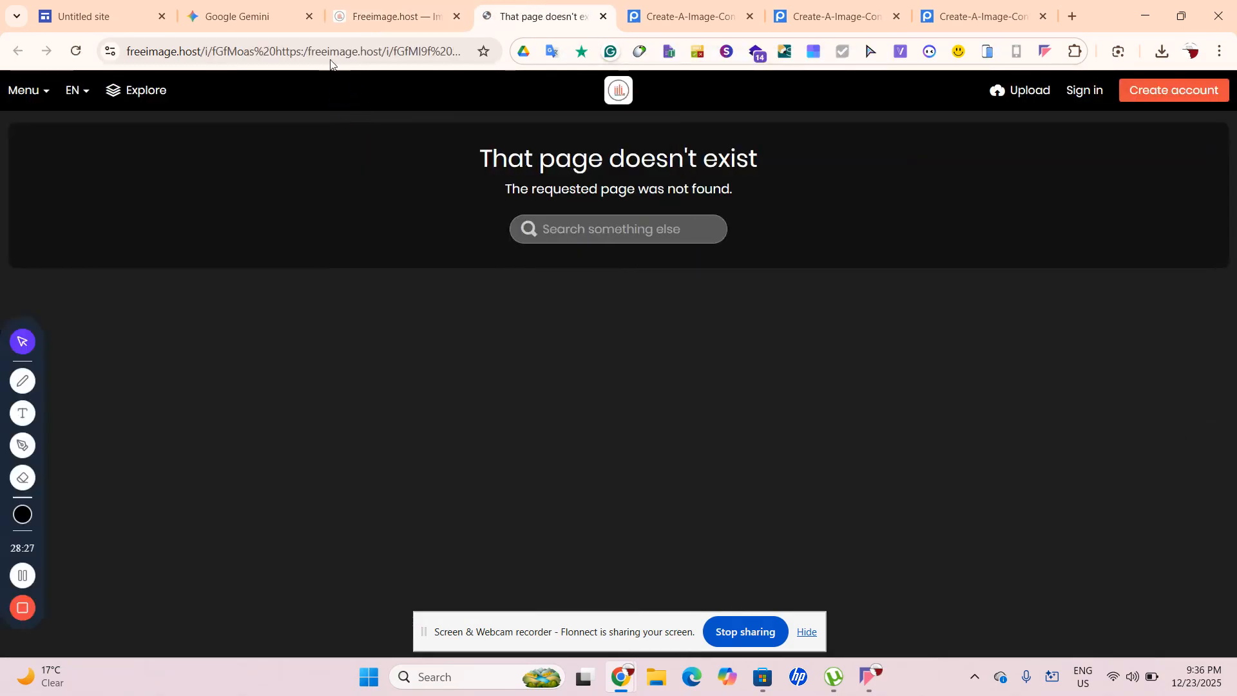
left_click(394, 16)
left_click_drag(395, 17, 186, 47)
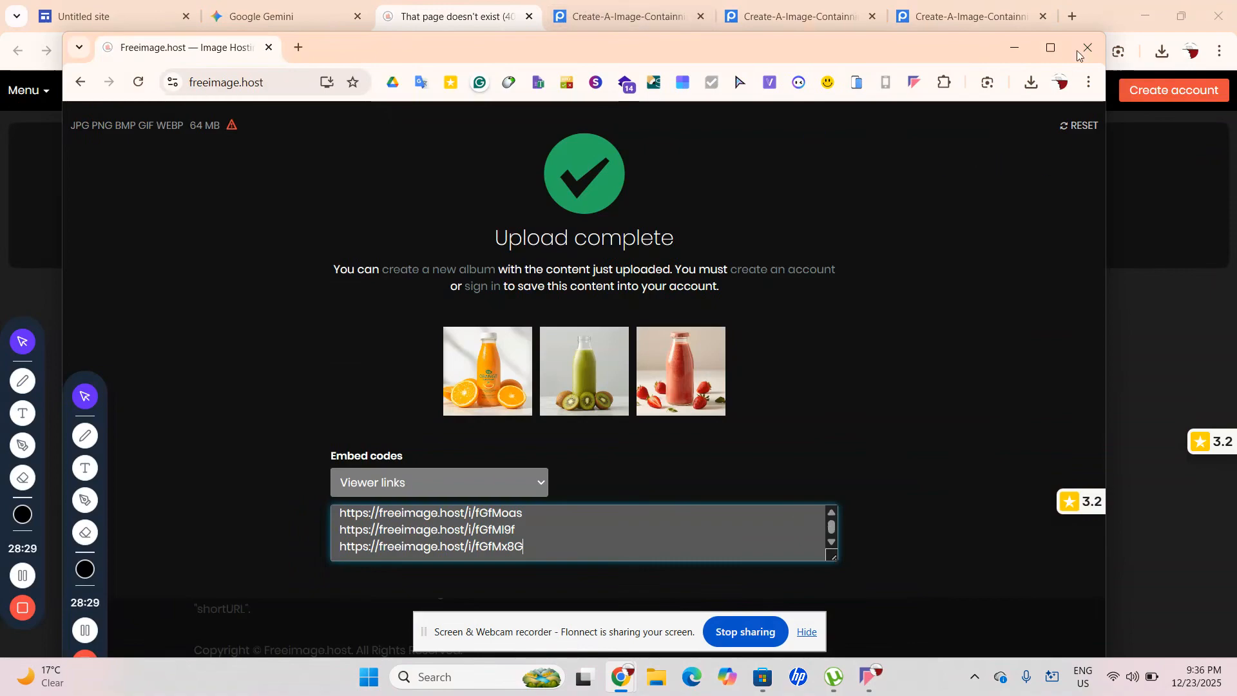
left_click(1015, 50)
Try loading the pasted juice demo address in a new tab, then clear the broken page's address
left_click(1073, 16)
type("nicolaipalmkvist.com/juice-project-live-demo/")
key("Return")
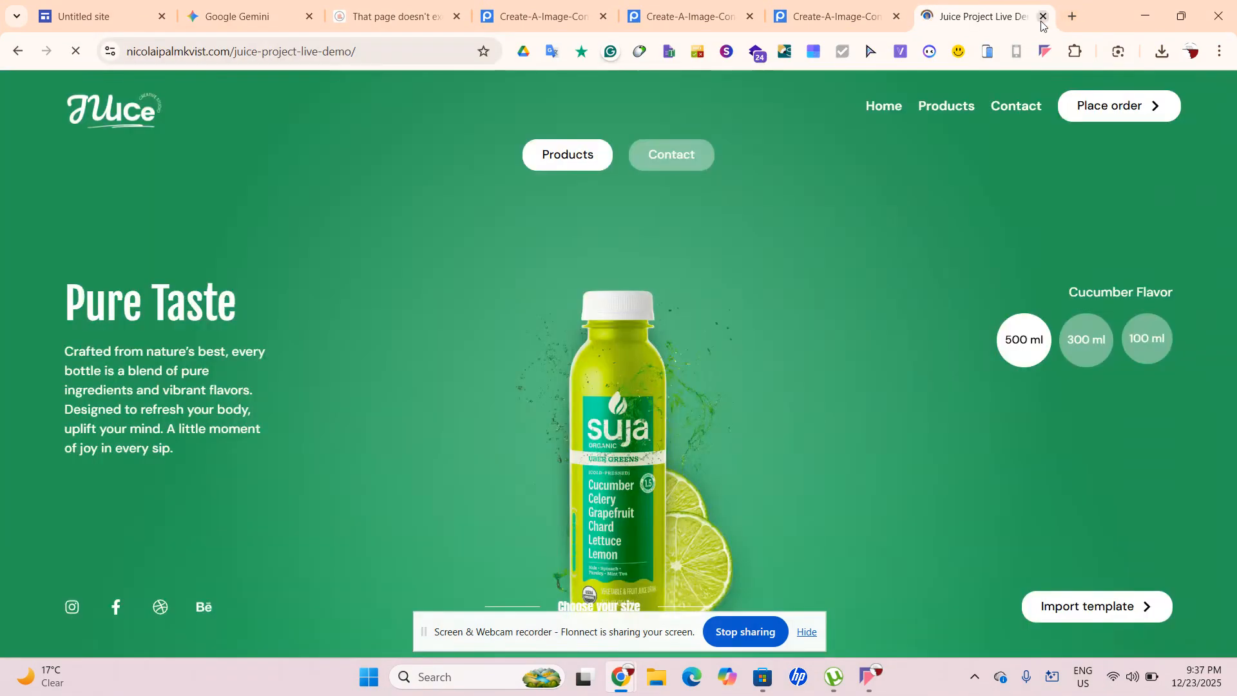
left_click(1043, 16)
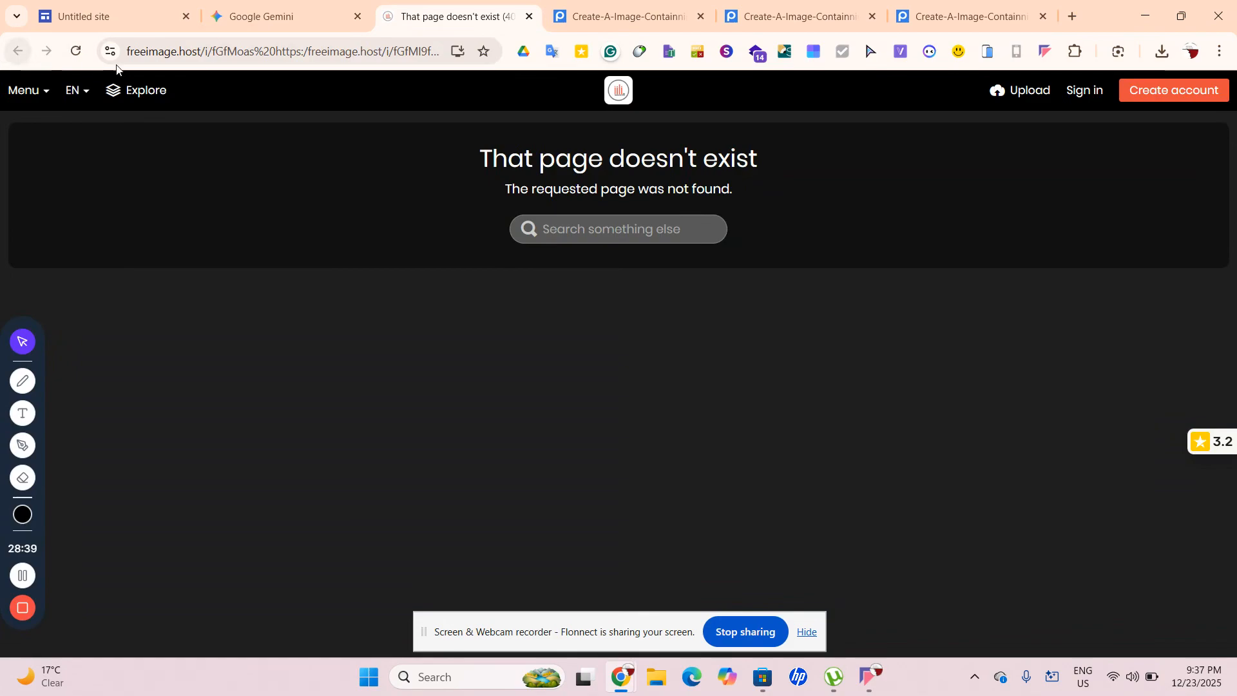
left_click(193, 52)
type("https://nicolaipalmkvist.com/juice-project-live-demo/")
key("ctrl+a")
key("BackSpace")
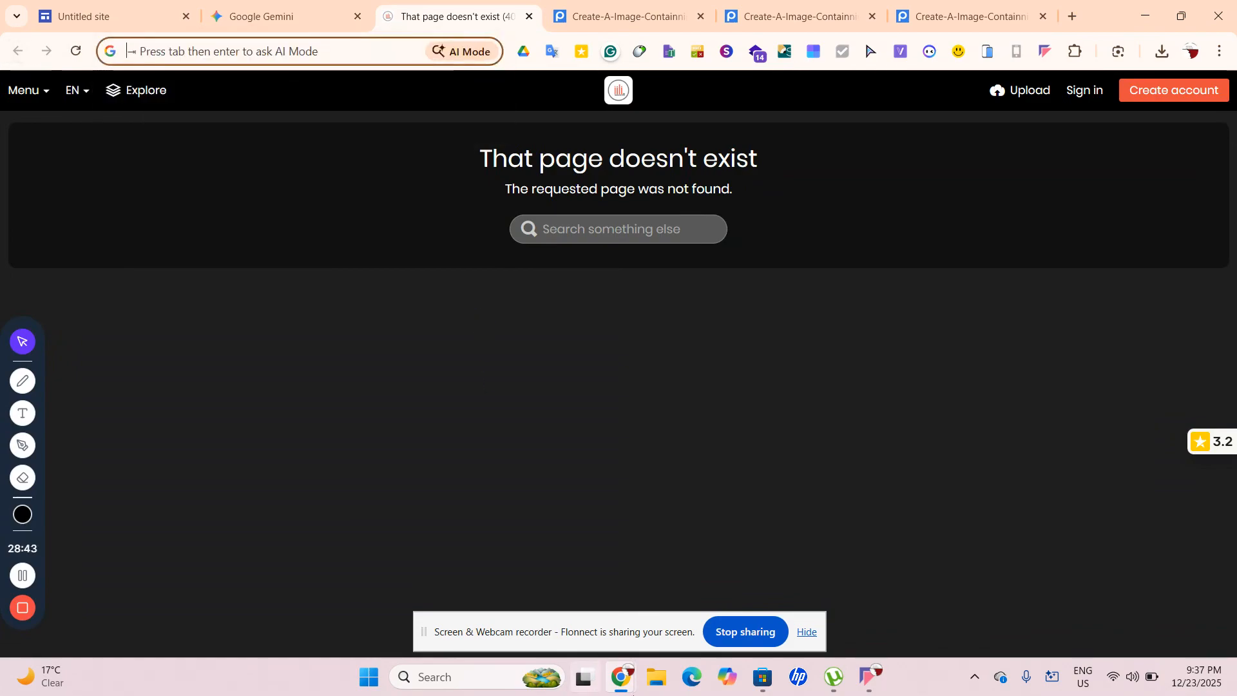
Bring the upload results window forward, then the missing-page window
mouse_move(621, 678)
mouse_move(800, 572)
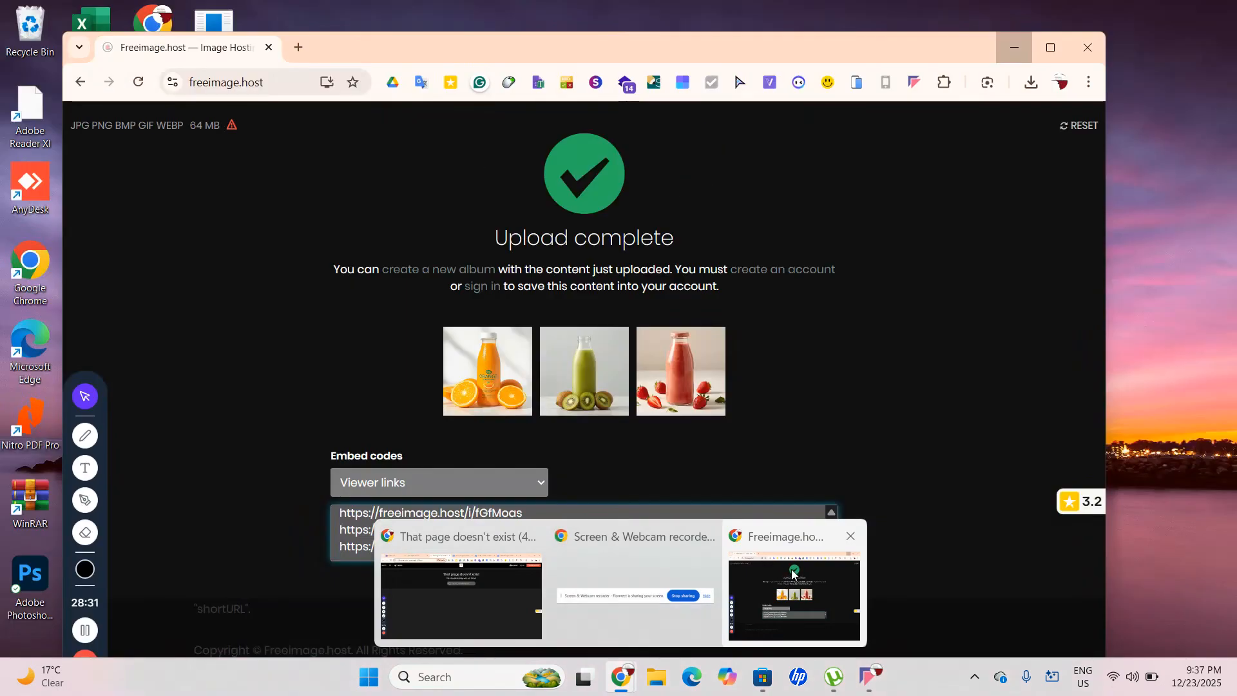
left_click(784, 577)
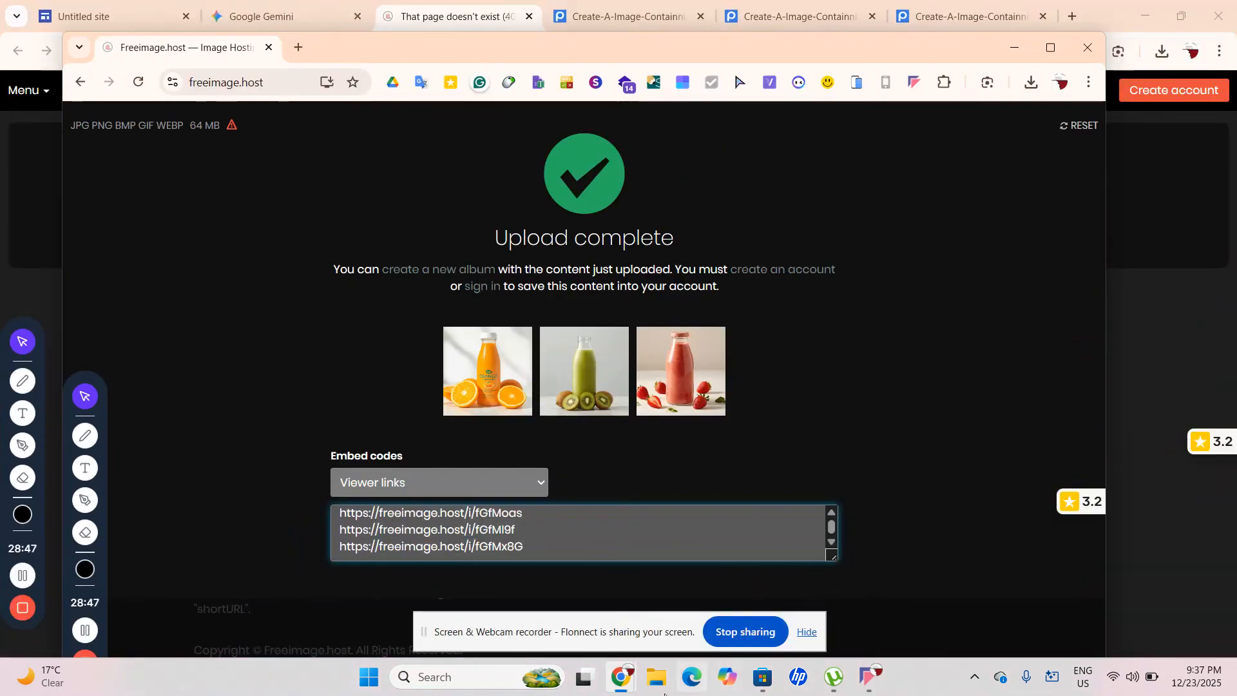
mouse_move(619, 678)
left_click(497, 590)
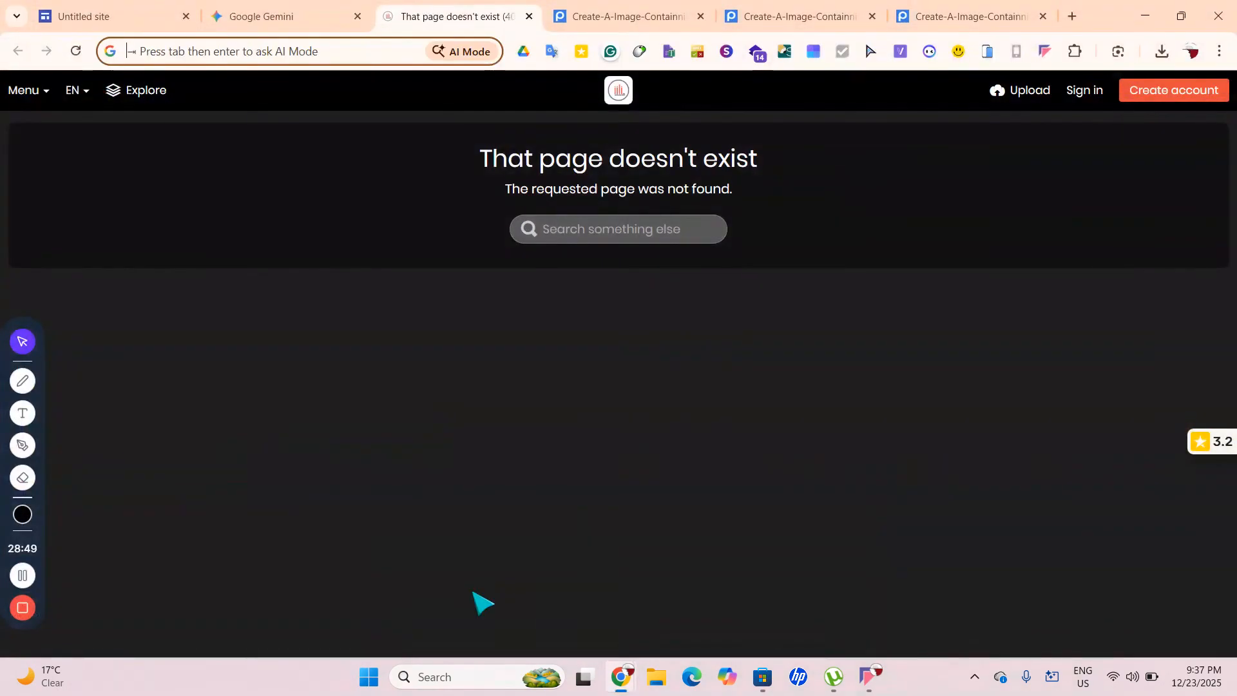
Close the error tab, glance at the Gemini animation, and open freeimage.host in a new tab
left_click(530, 16)
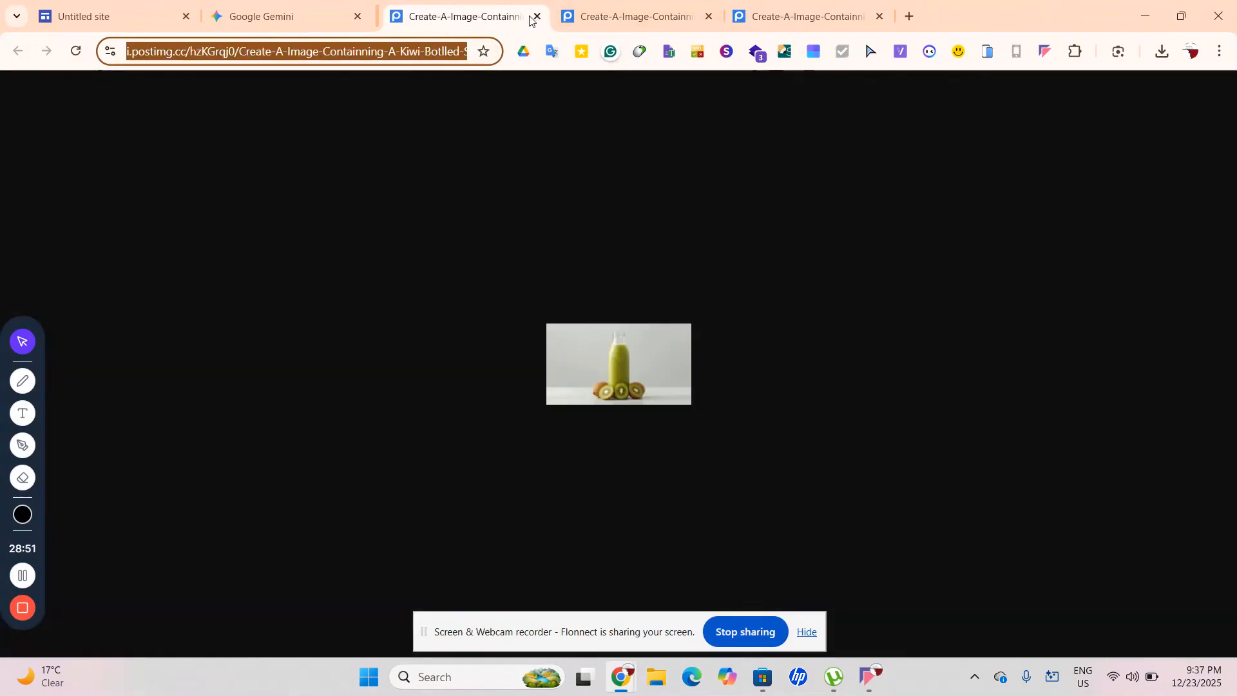
left_click(290, 16)
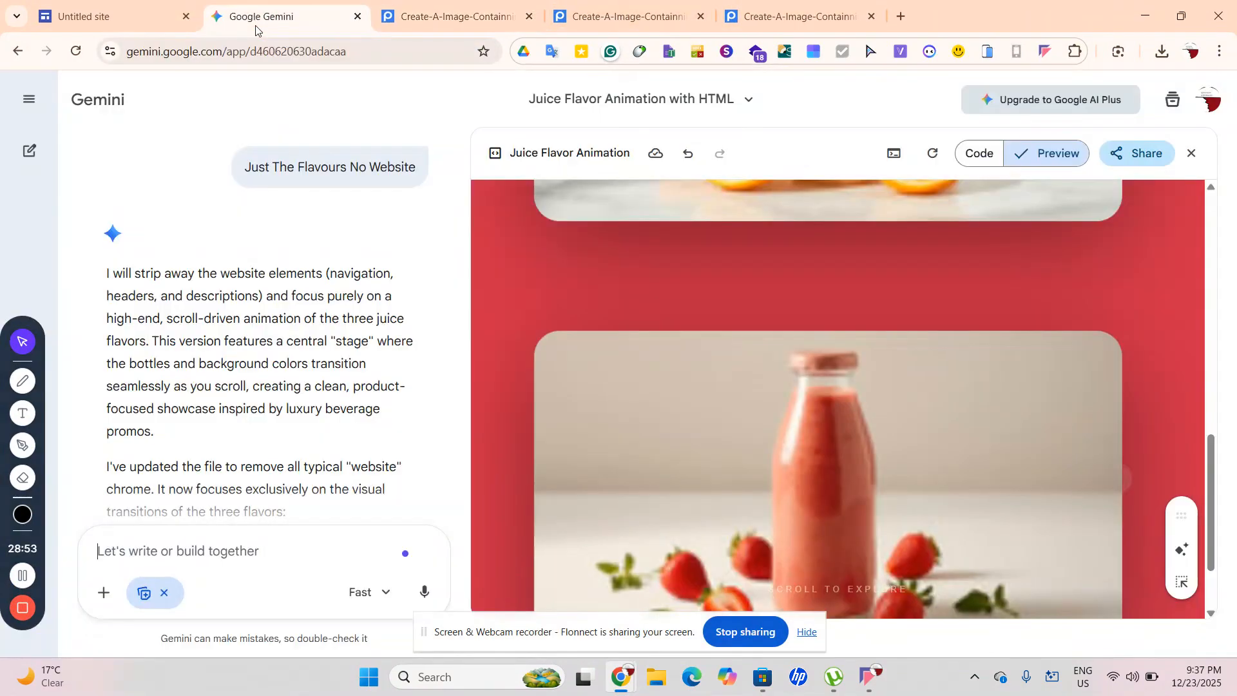
scroll(651, 321, "down", 2)
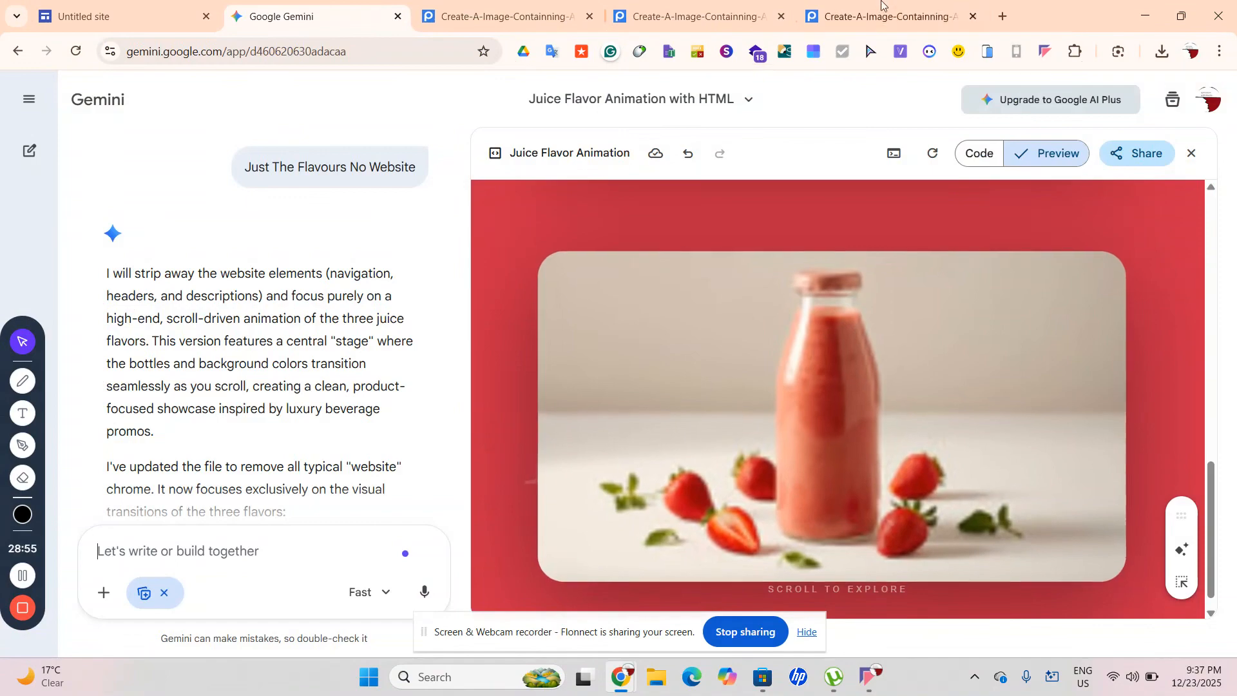
left_click(1003, 15)
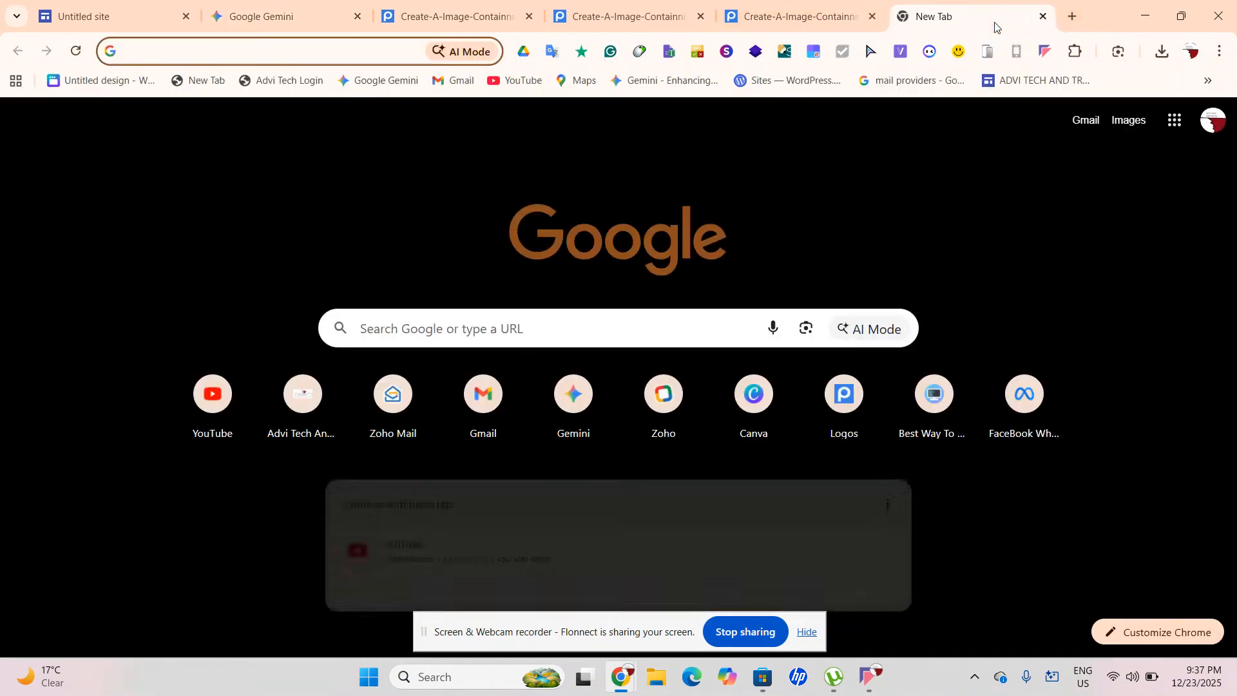
type("fre")
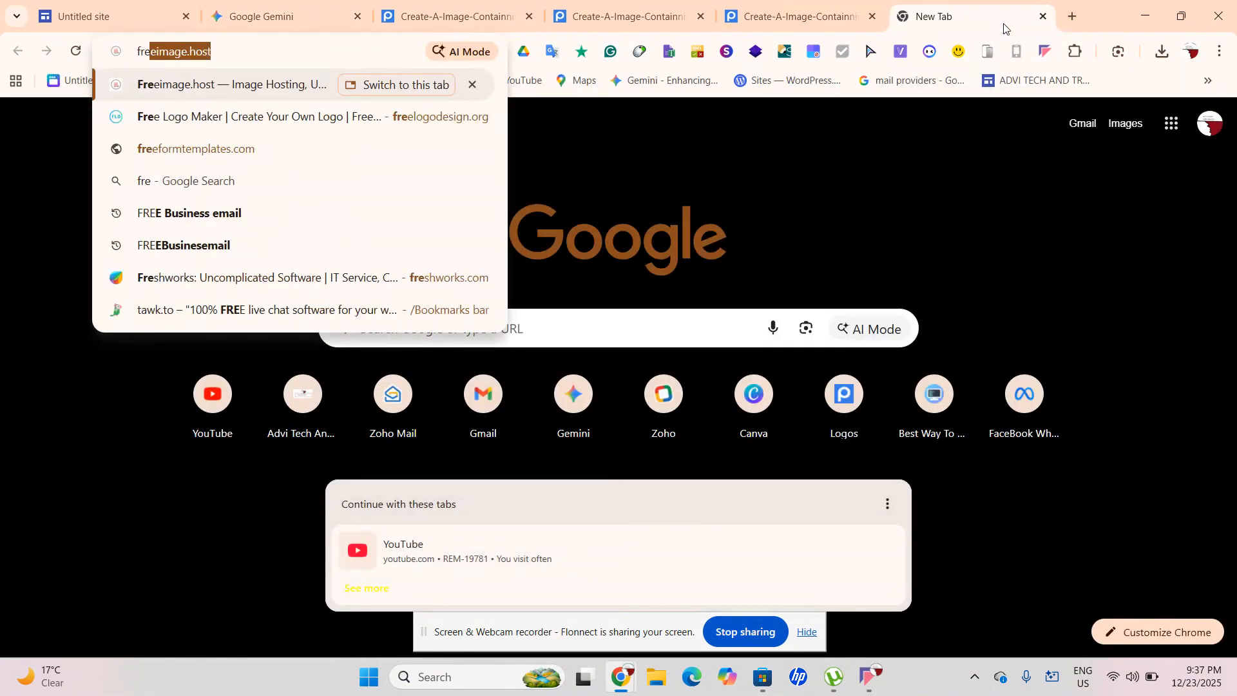
key("Return")
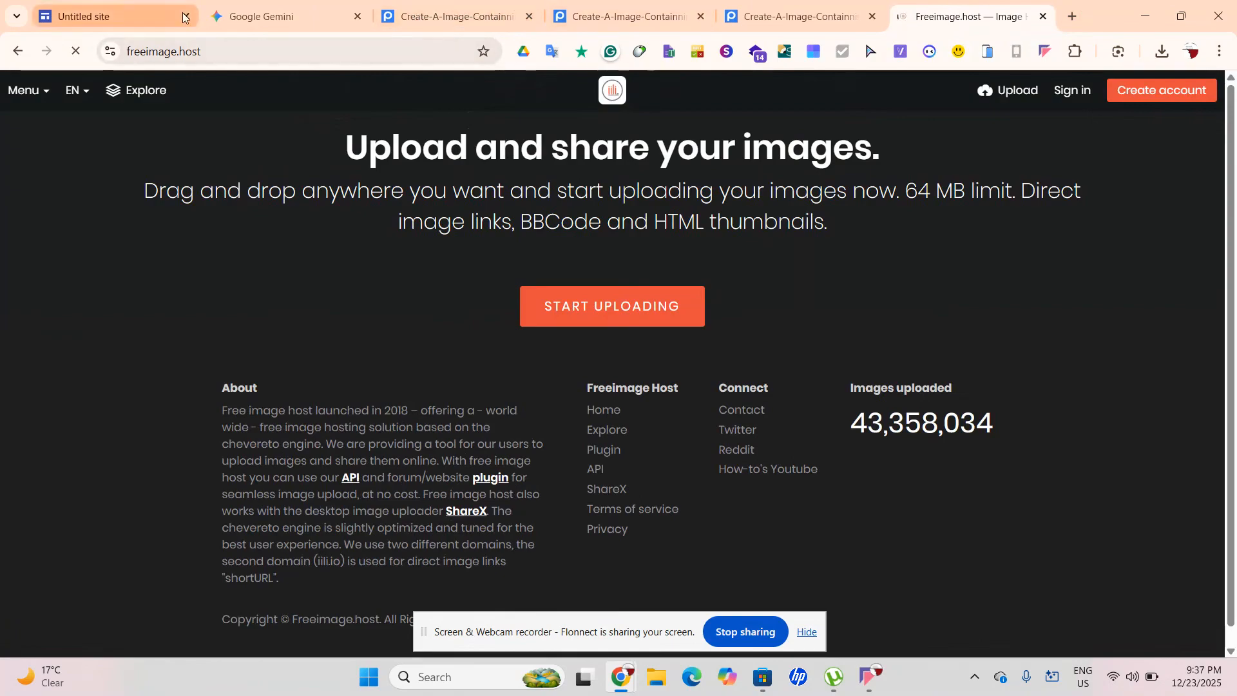
Send Gemini 'IT IS SO UGLY PLS MAKE IT PRO', then return to the Freeimage.host tab
left_click(235, 17)
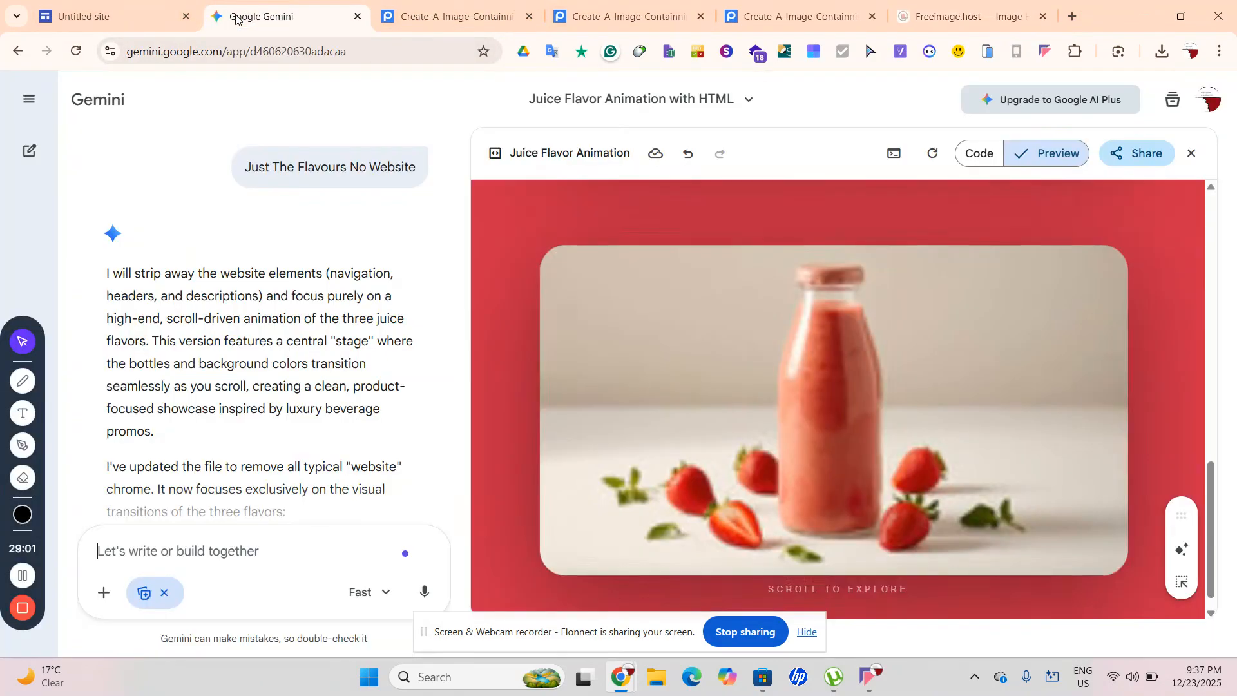
left_click(243, 578)
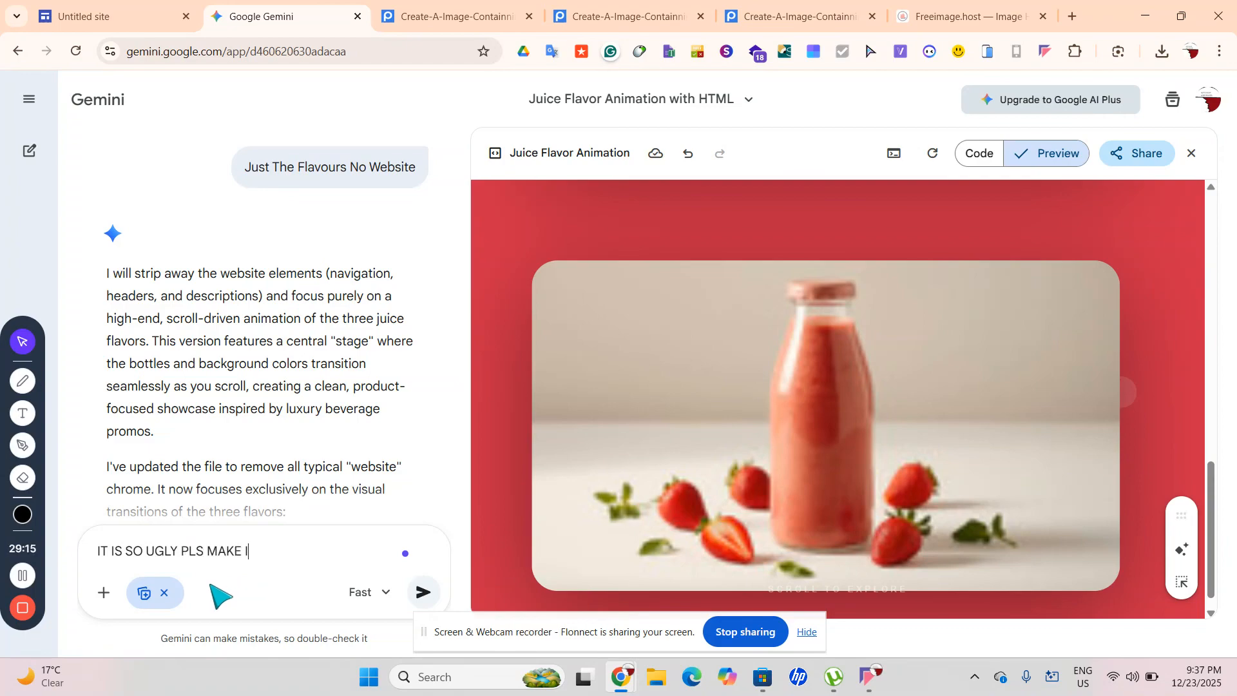
key("Return")
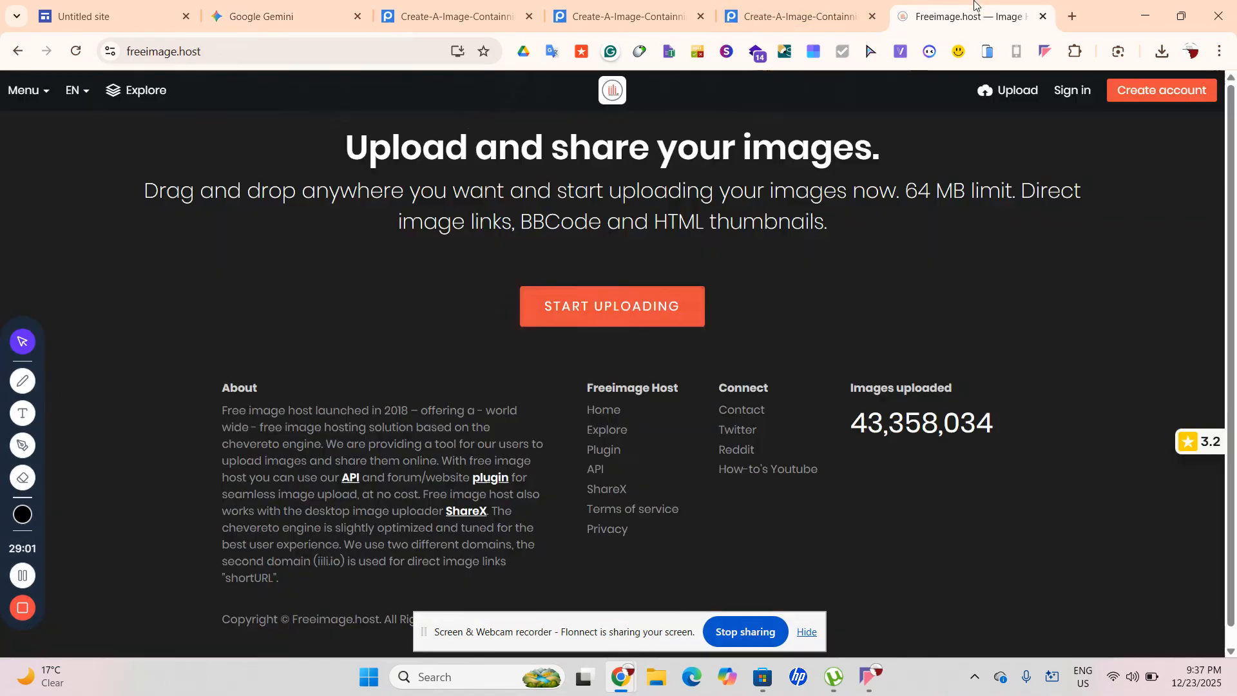
left_click(967, 17)
Upload the three juice bottle JPGs from Downloads > Flavours to Freeimage.host
left_click(613, 303)
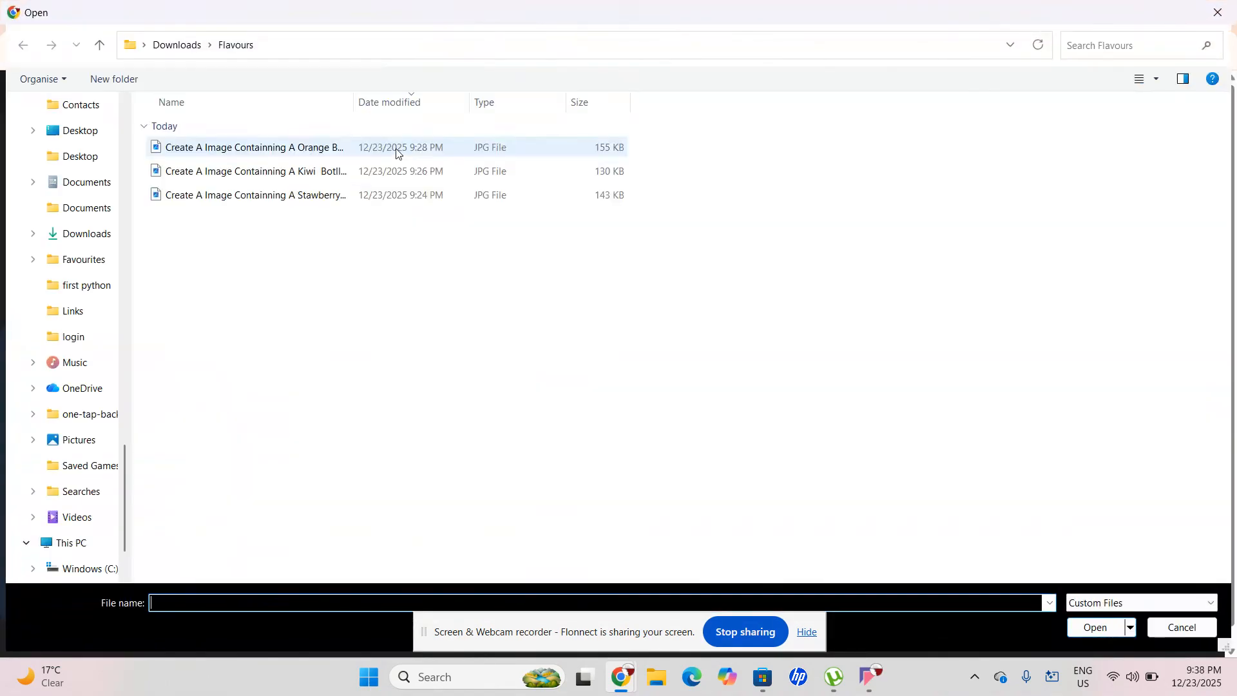
left_click_drag(142, 136, 688, 200)
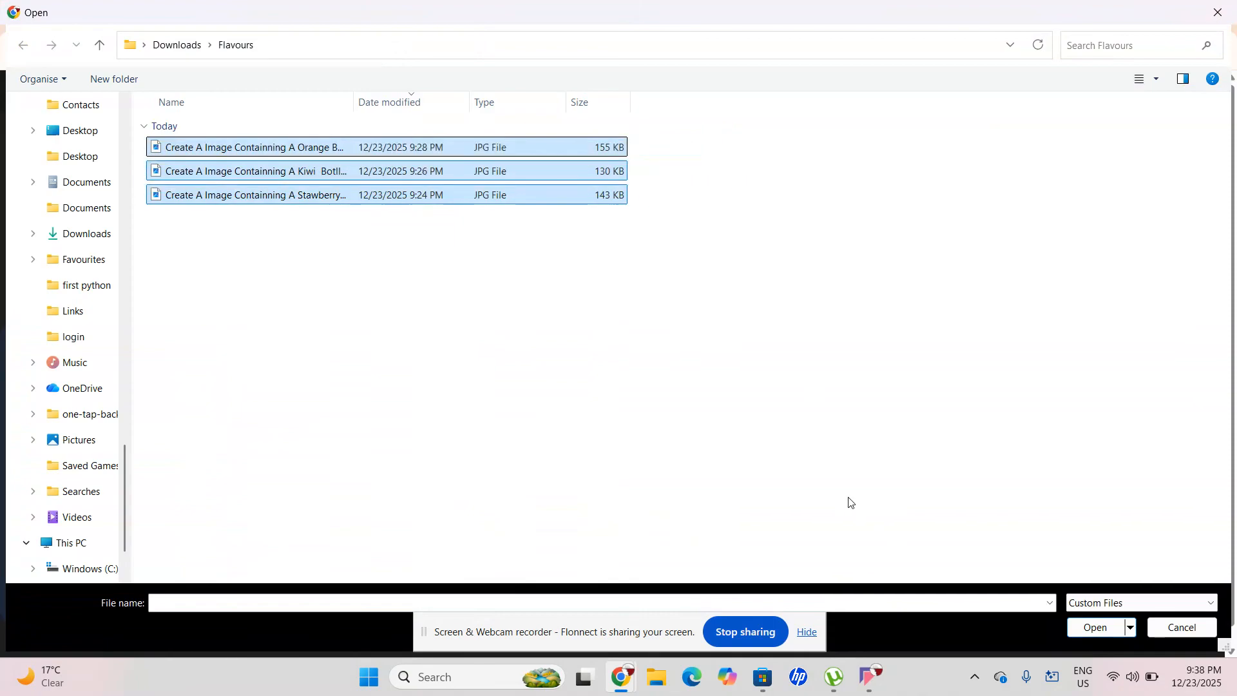
left_click(1108, 636)
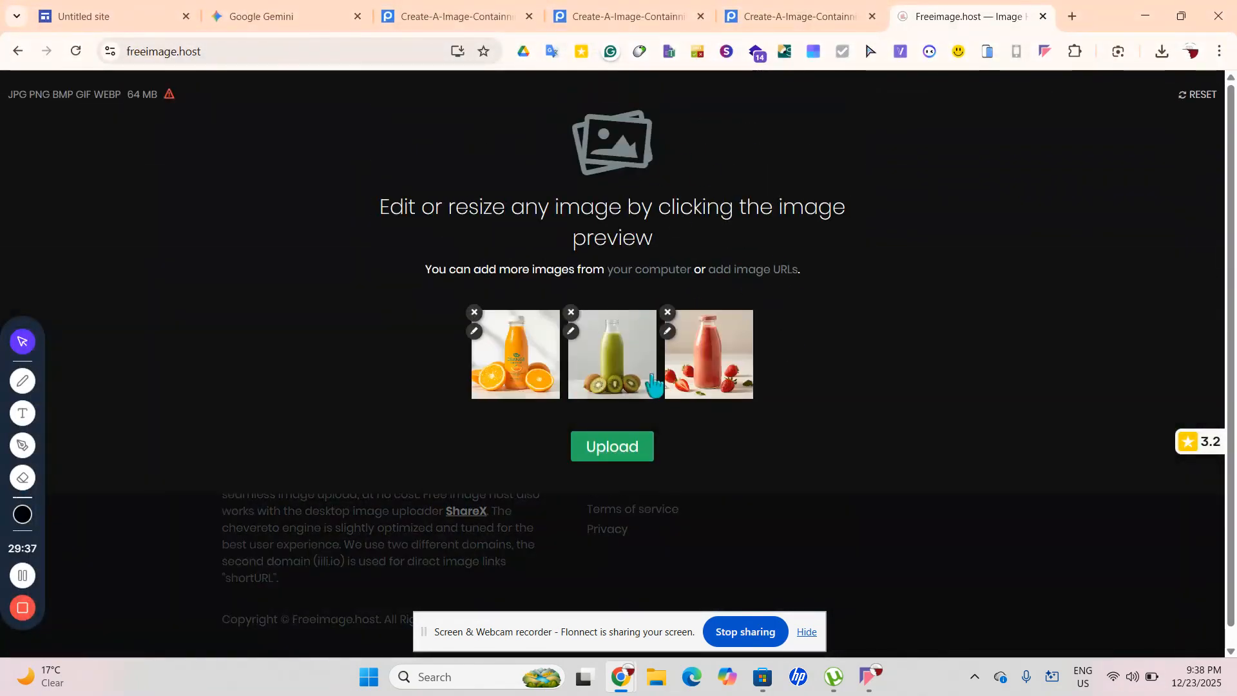
left_click(609, 451)
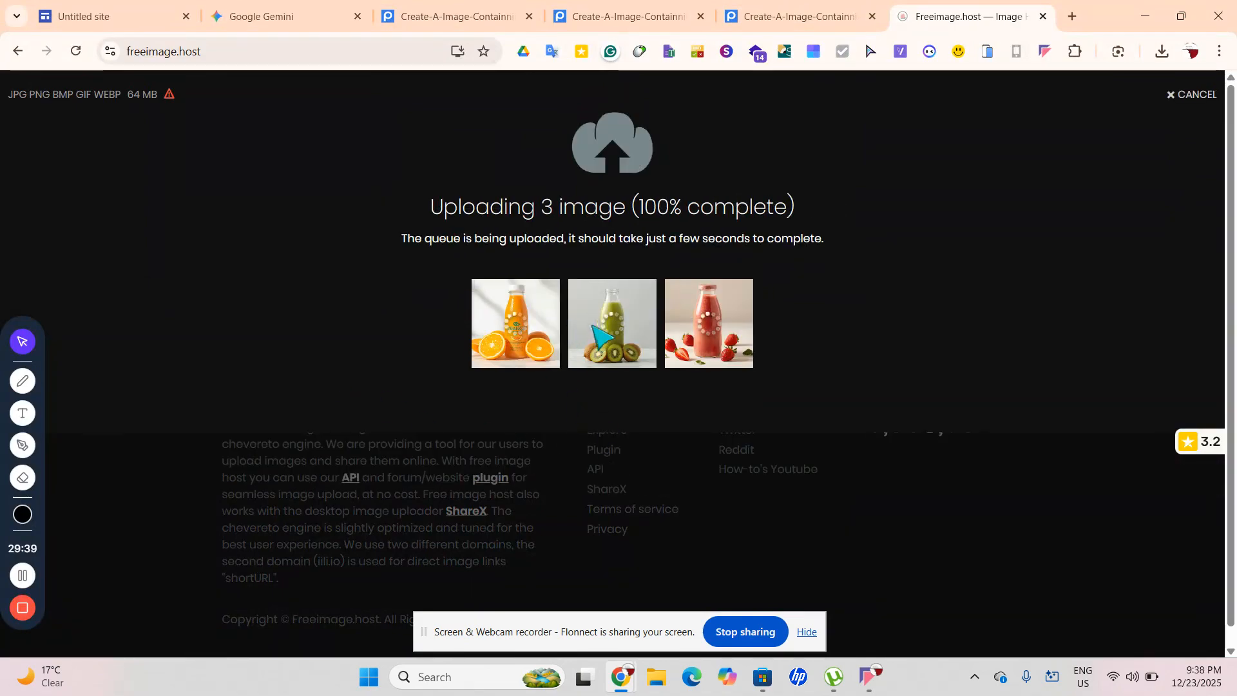
Select only the first viewer link from the upload results
left_click(438, 502)
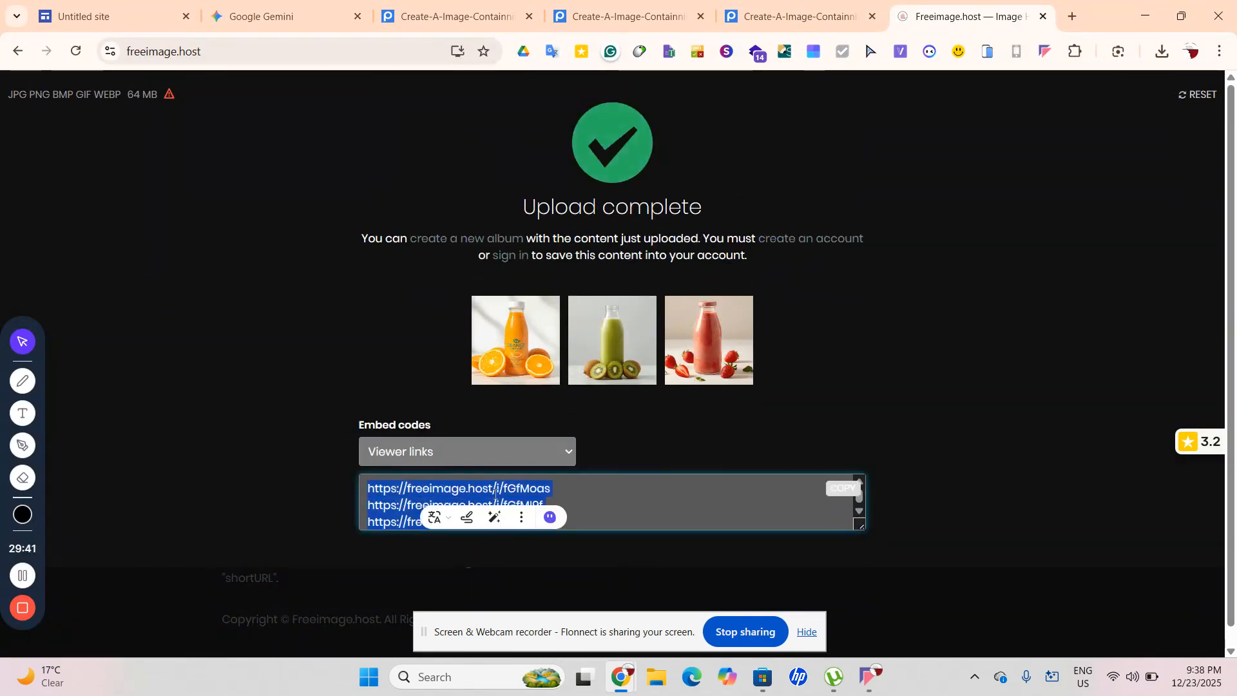
left_click(409, 505)
left_click(358, 490)
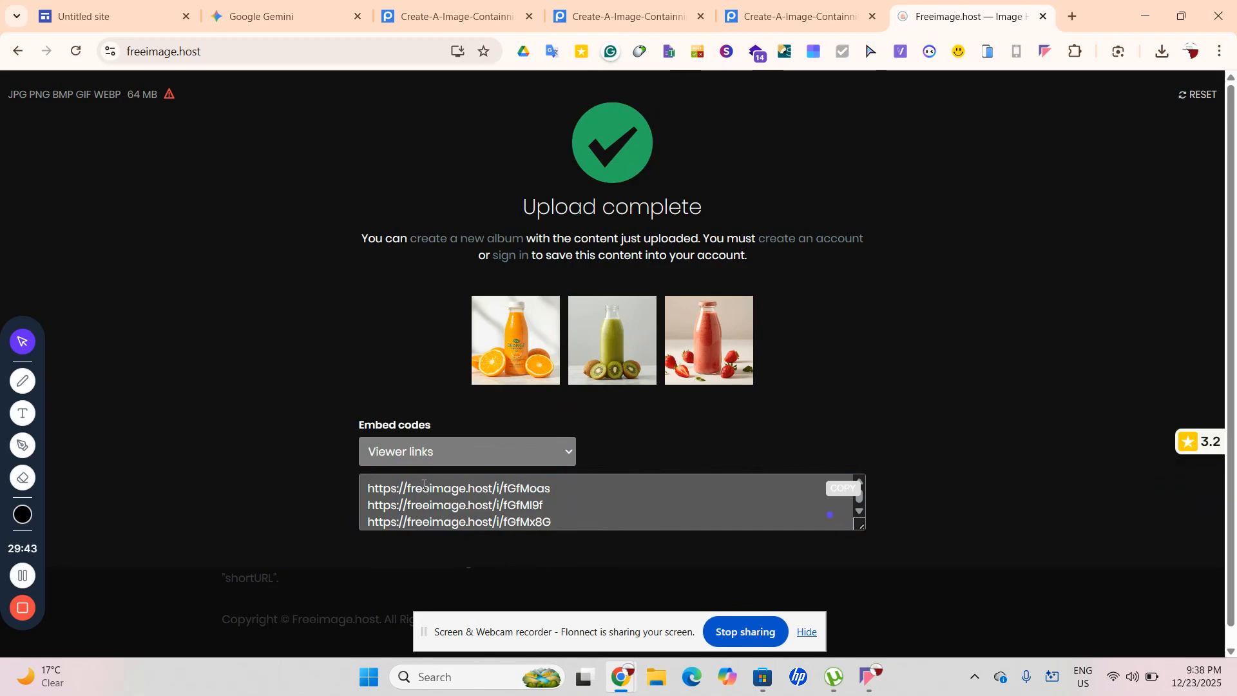
left_click_drag(558, 485, 283, 497)
key("ctrl+c")
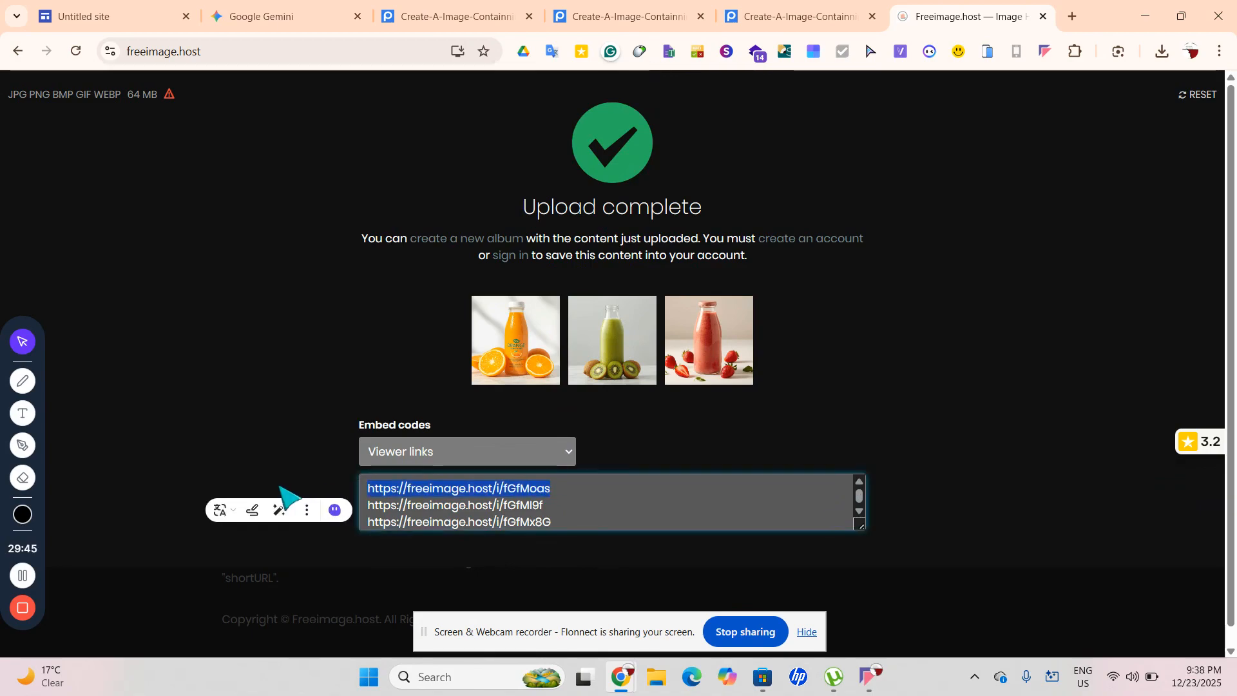
left_click(1071, 18)
Load the copied orange image link in a new tab, removing the stray apostrophe
key("ctrl+v")
type("'")
key("Return")
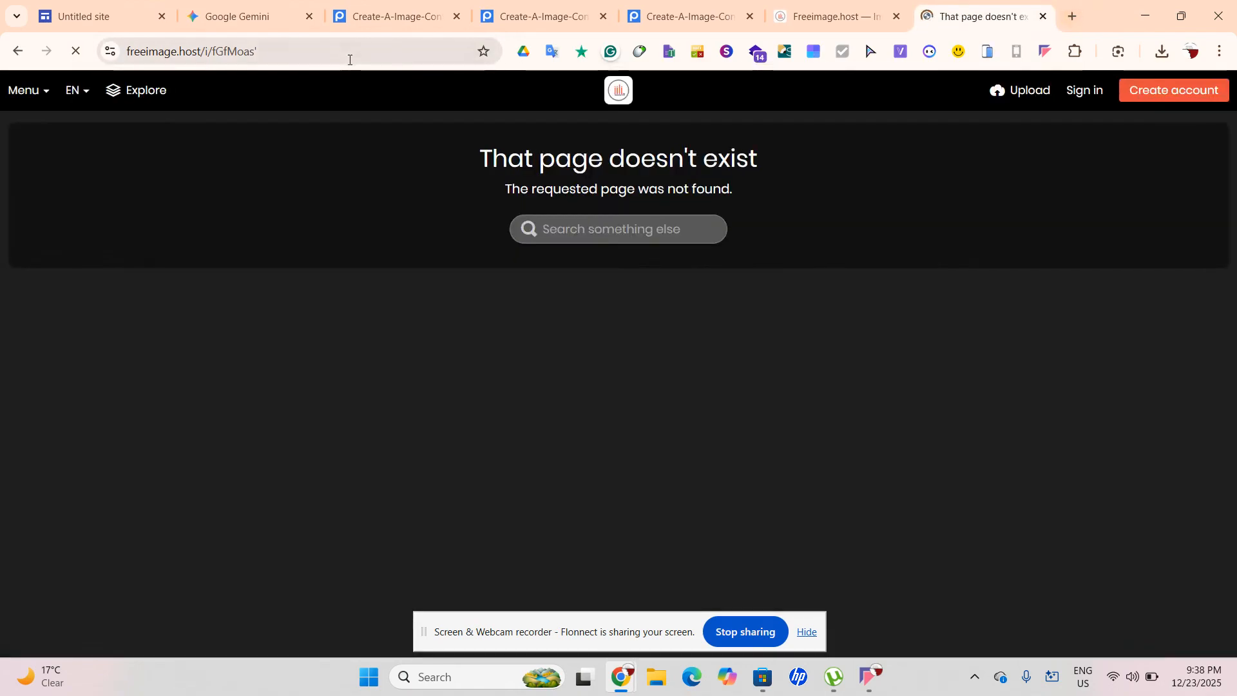
left_click(257, 51)
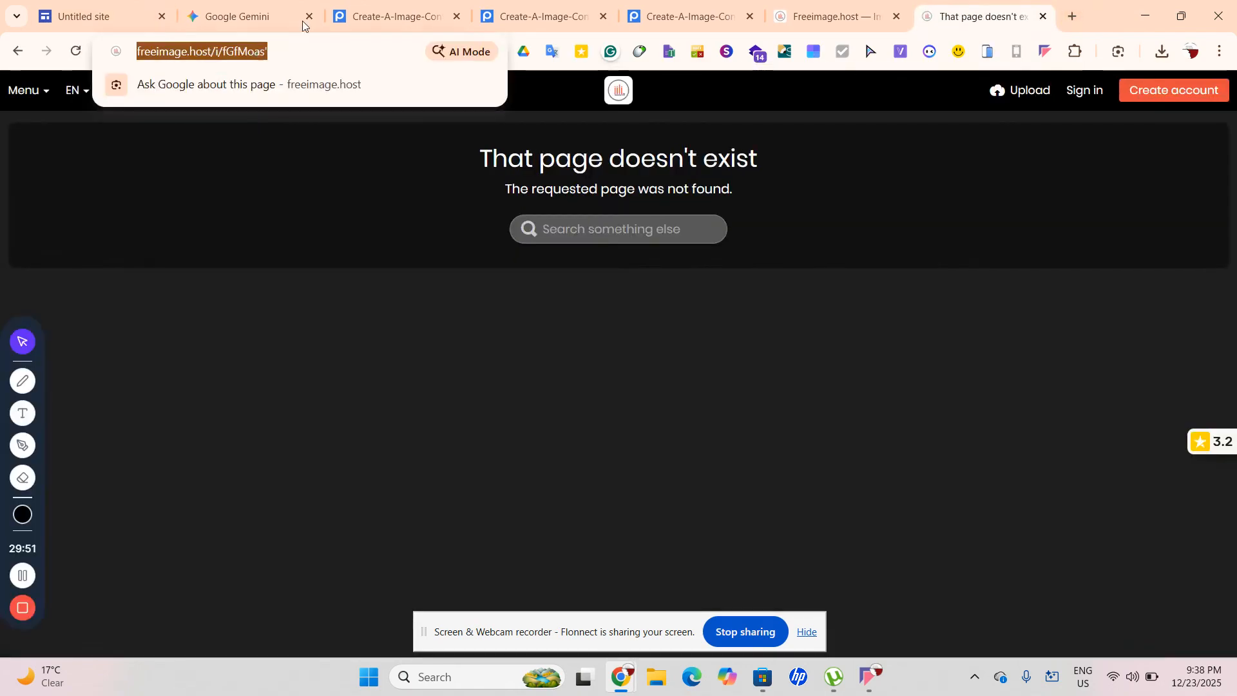
left_click(386, 16)
left_click(973, 16)
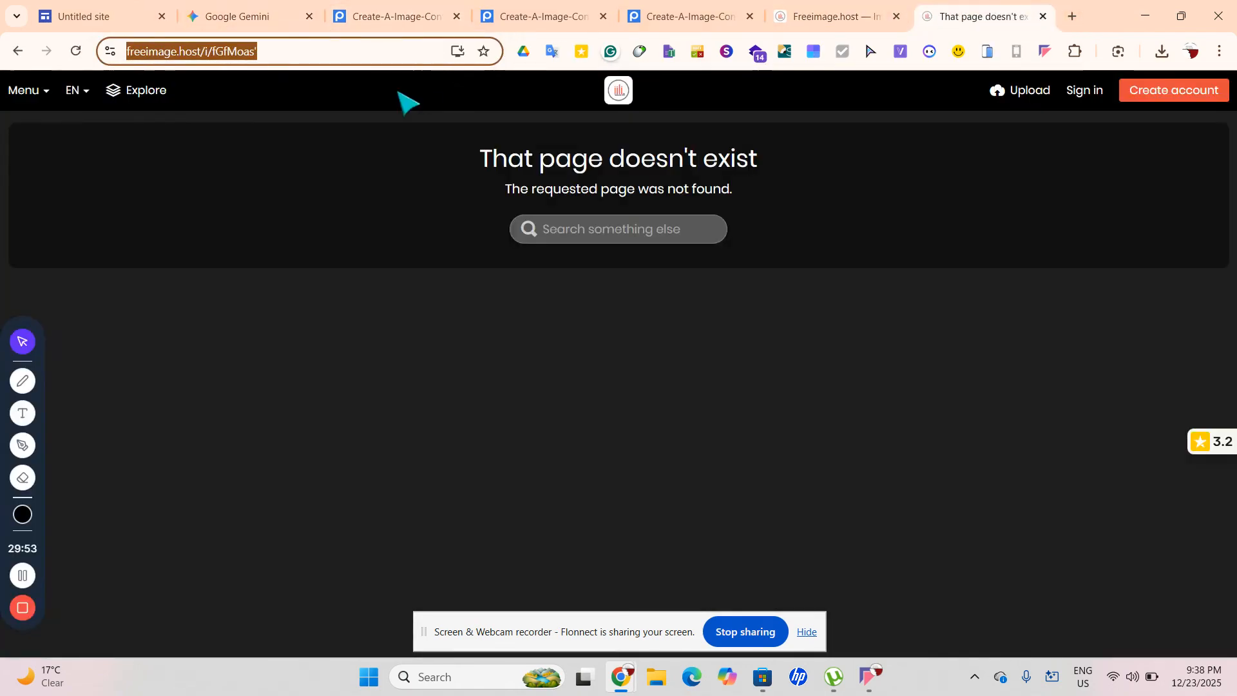
left_click(400, 51)
key("BackSpace")
key("Return")
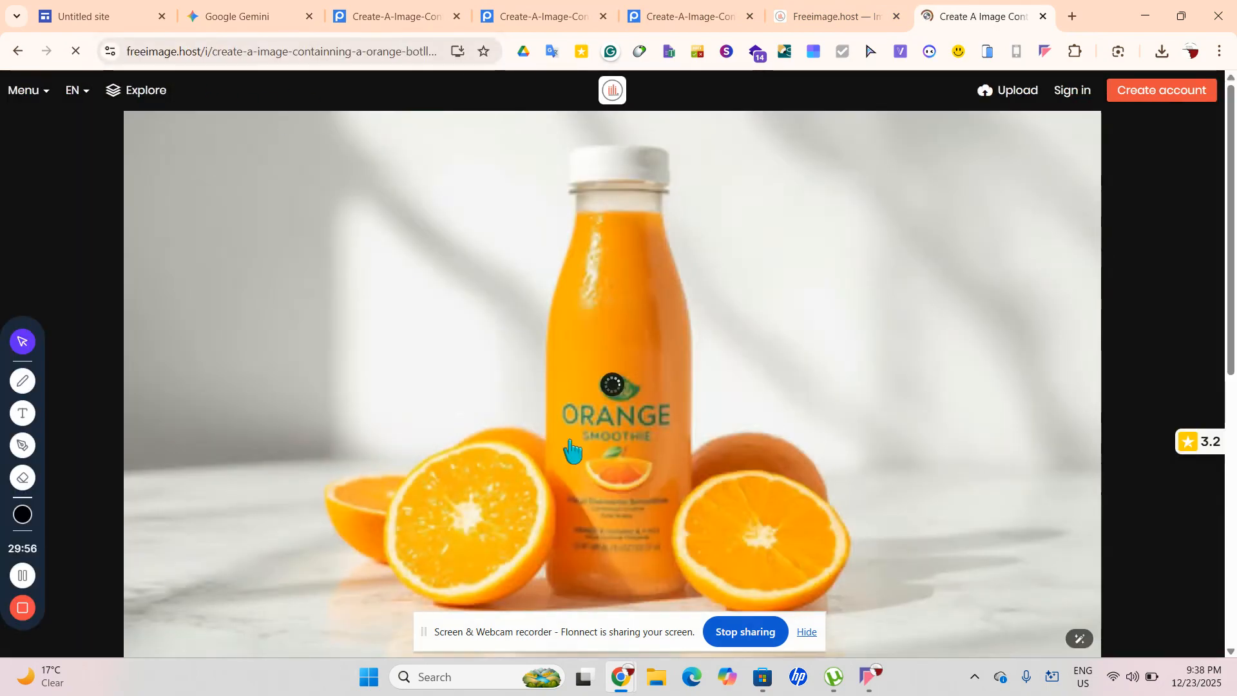
Open the orange juice image alone at iili.io/fGfMoas.jpg and grab its direct address
right_click(571, 440)
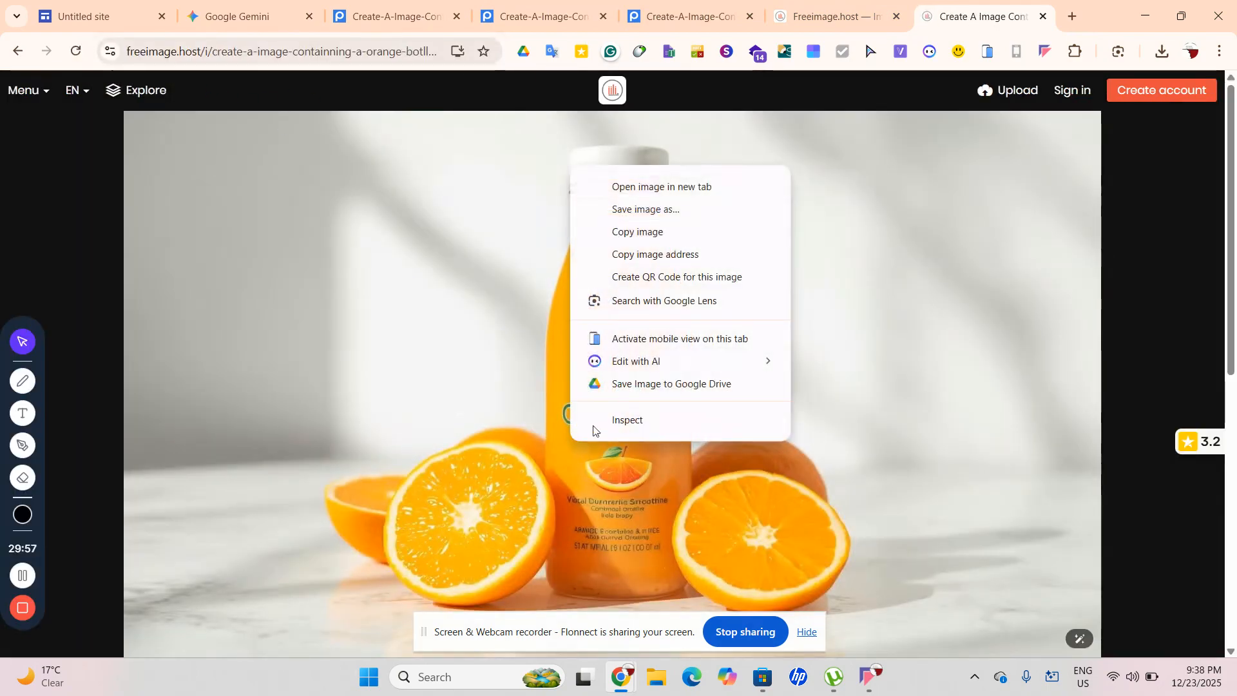
left_click(725, 187)
left_click(983, 19)
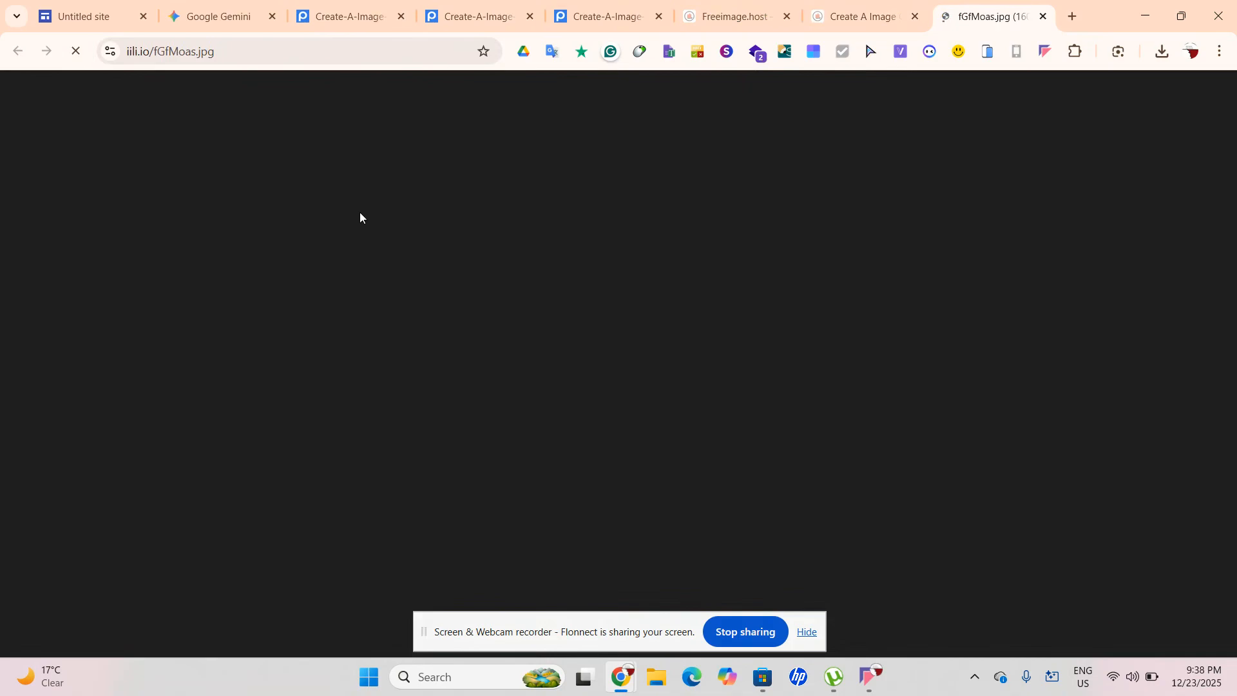
left_click(205, 51)
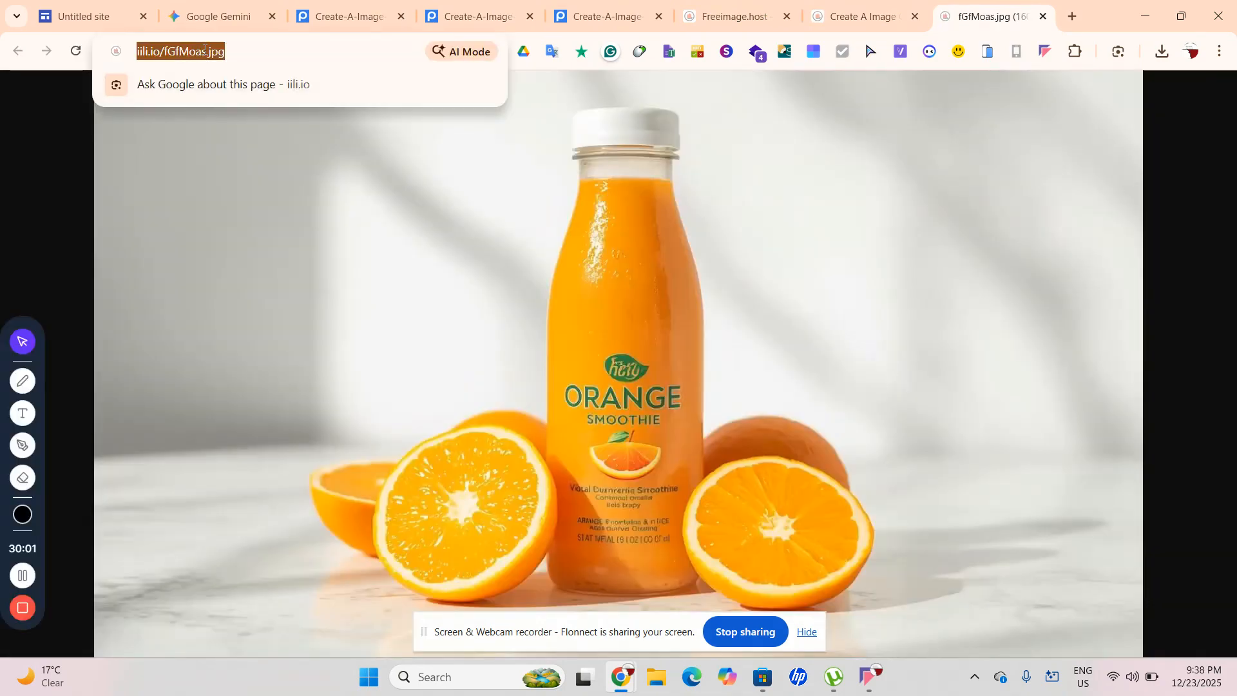
left_click(213, 16)
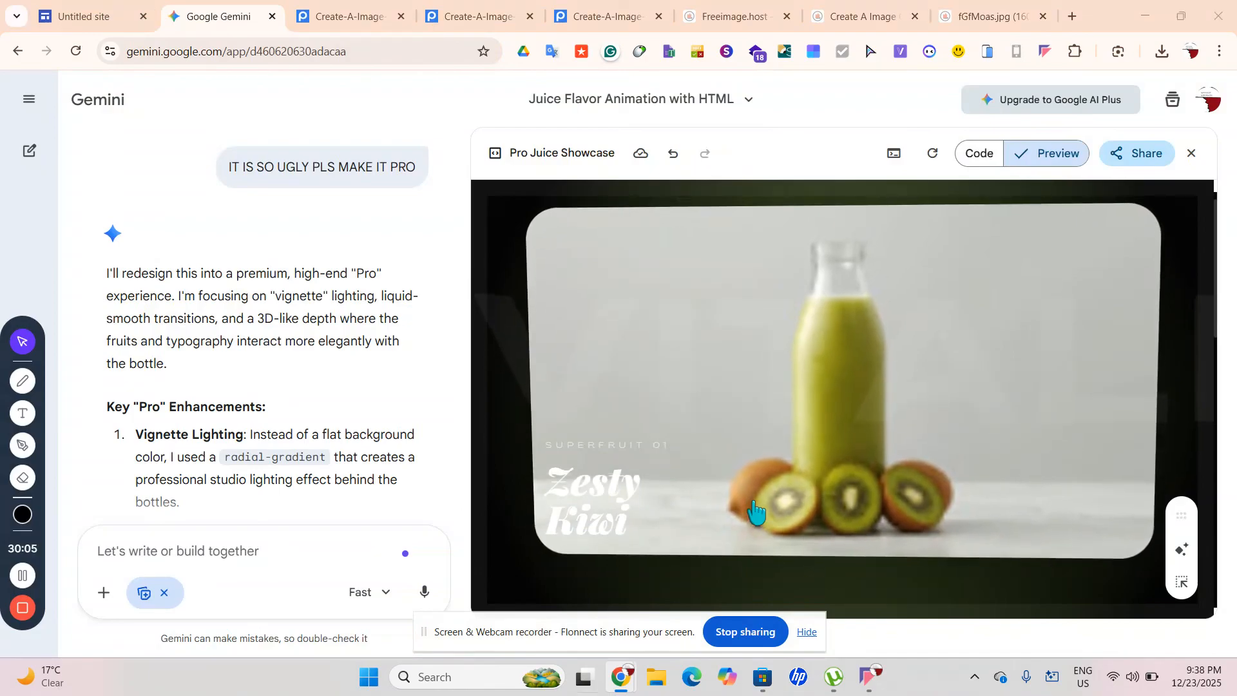
Bring back the Gemini window and show the Pro Juice Showcase source code
key("super+Tab")
left_click(277, 210)
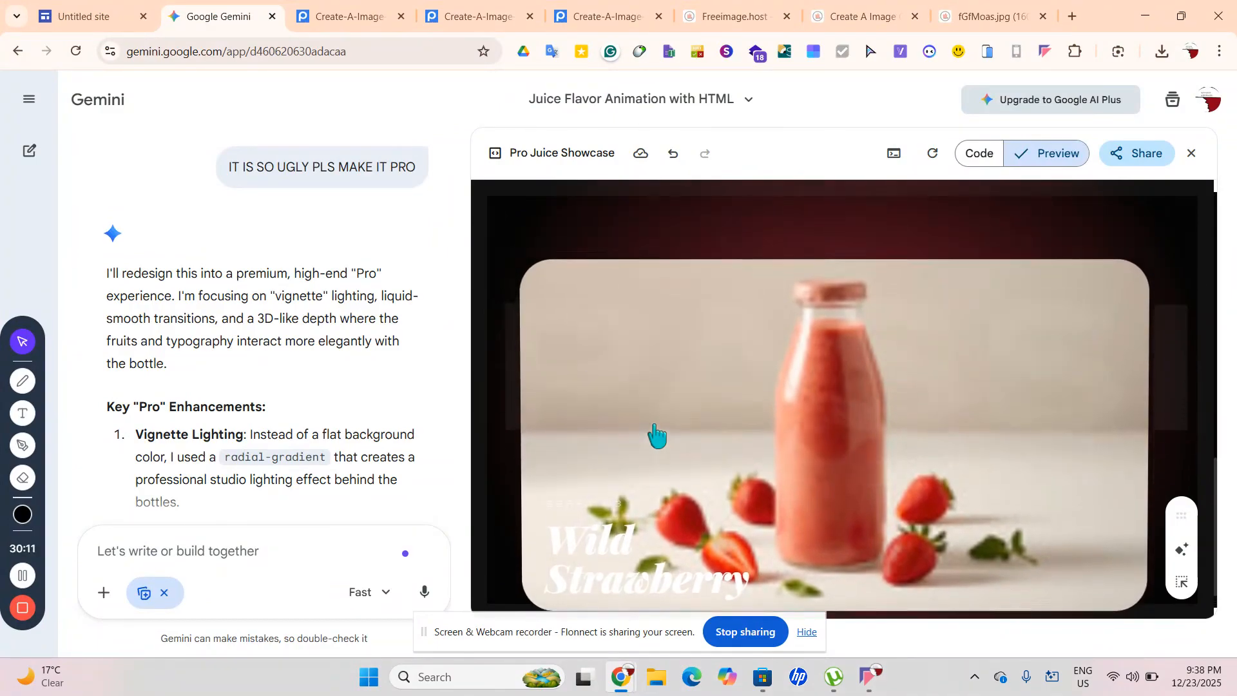
left_click(992, 158)
scroll(923, 382, "up", 12)
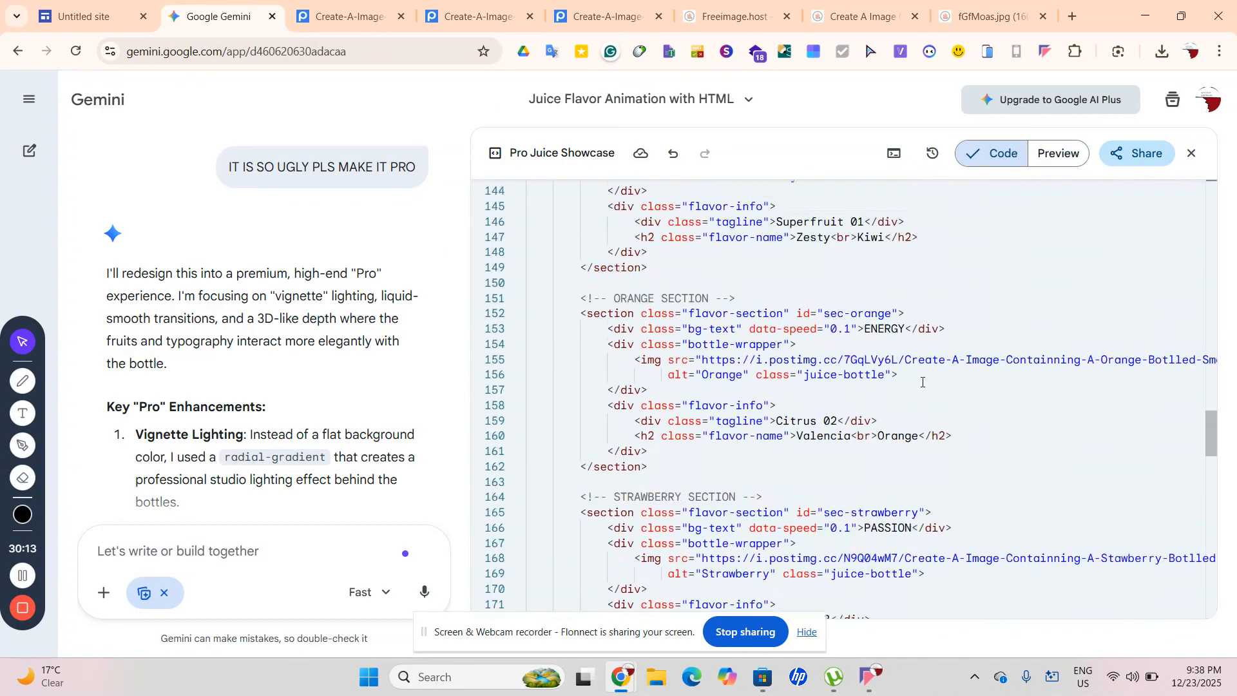
left_click(986, 16)
key("ctrl+c")
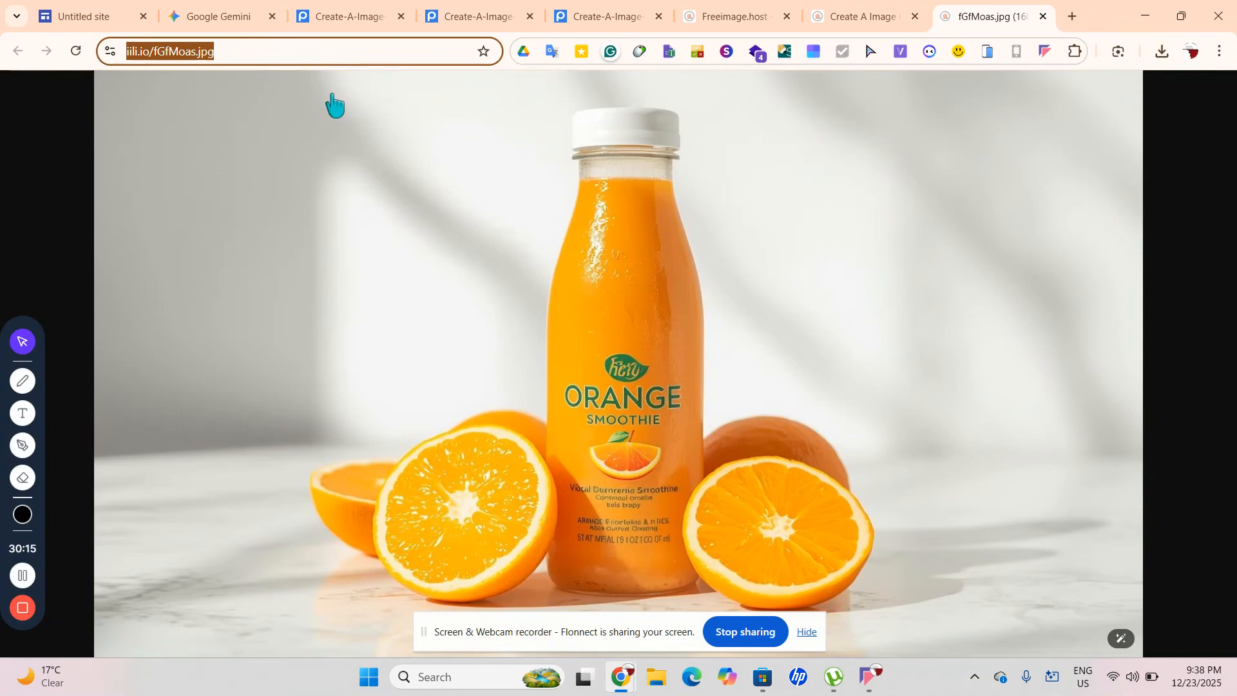
left_click(216, 16)
scroll(986, 565, "down", 4)
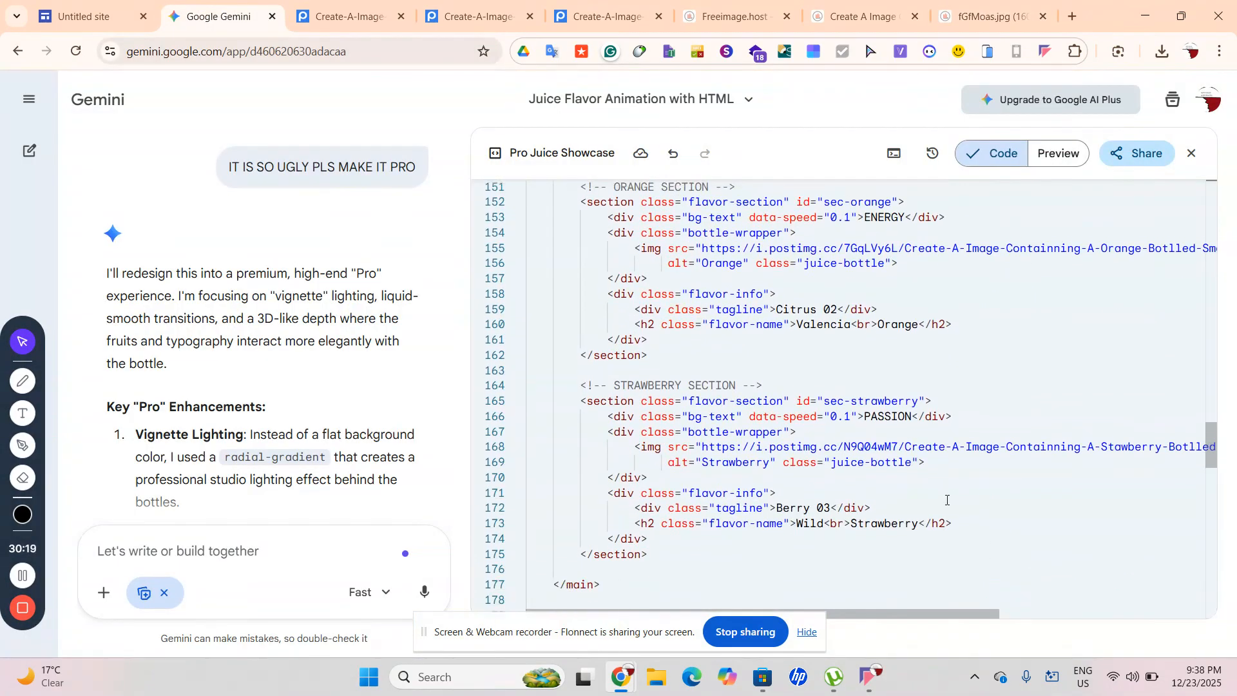
scroll(614, 249, "up", 1)
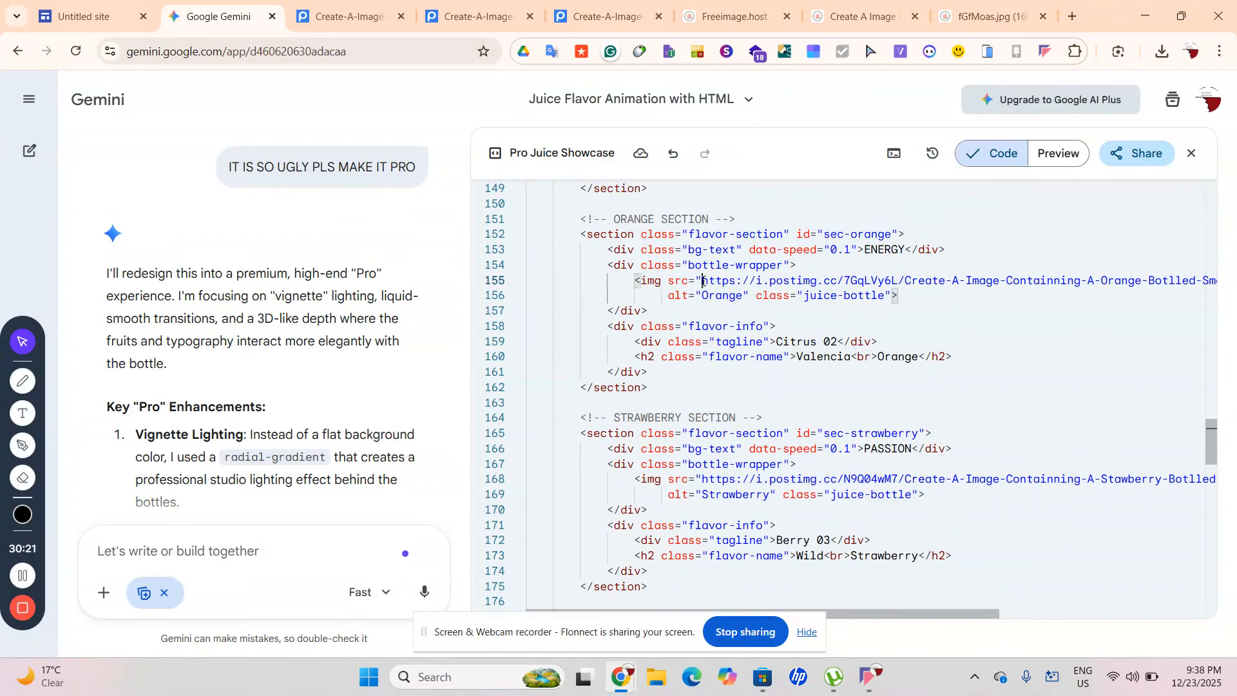
Replace the orange bottle image address on line 155 with iili.io/fGfMoas.jpg and preview
left_click_drag(963, 293, 1195, 278)
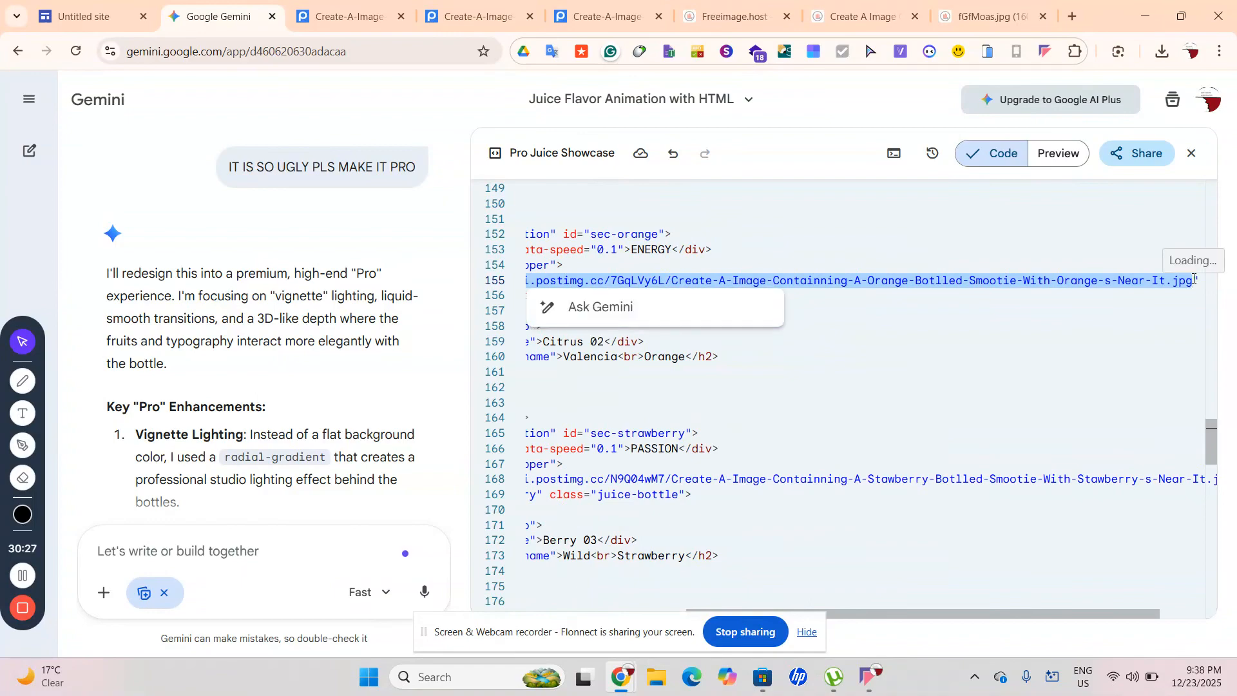
key("ctrl+v")
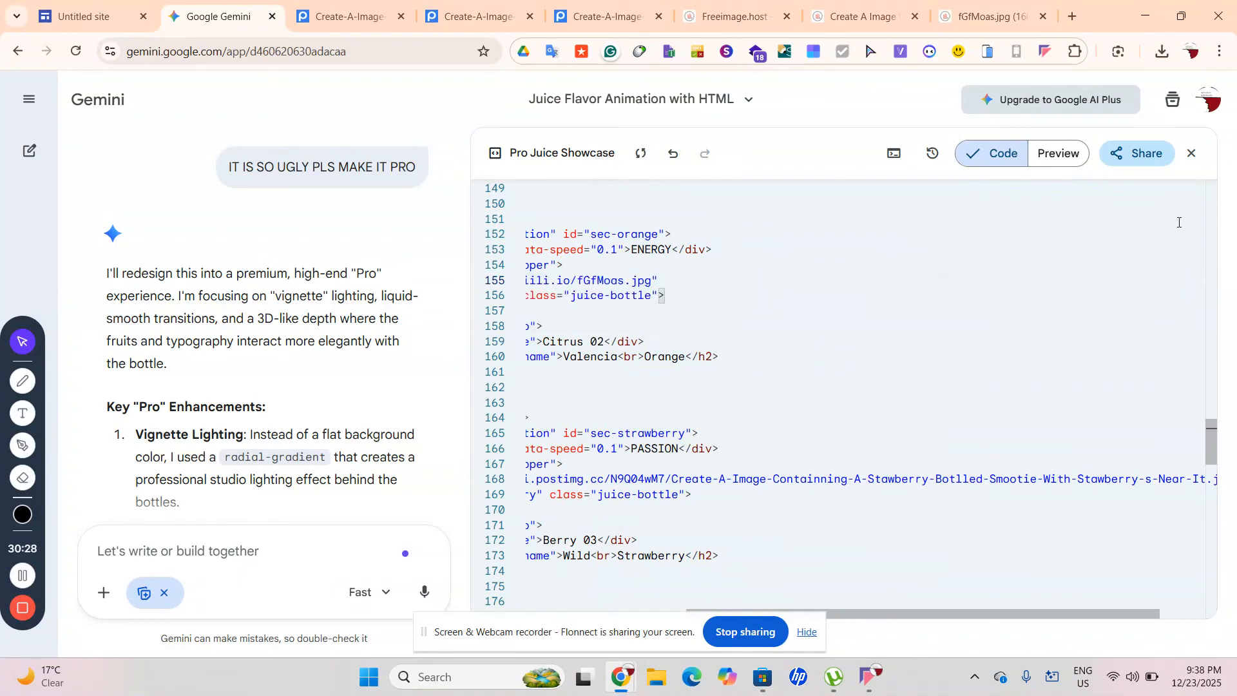
left_click(1059, 153)
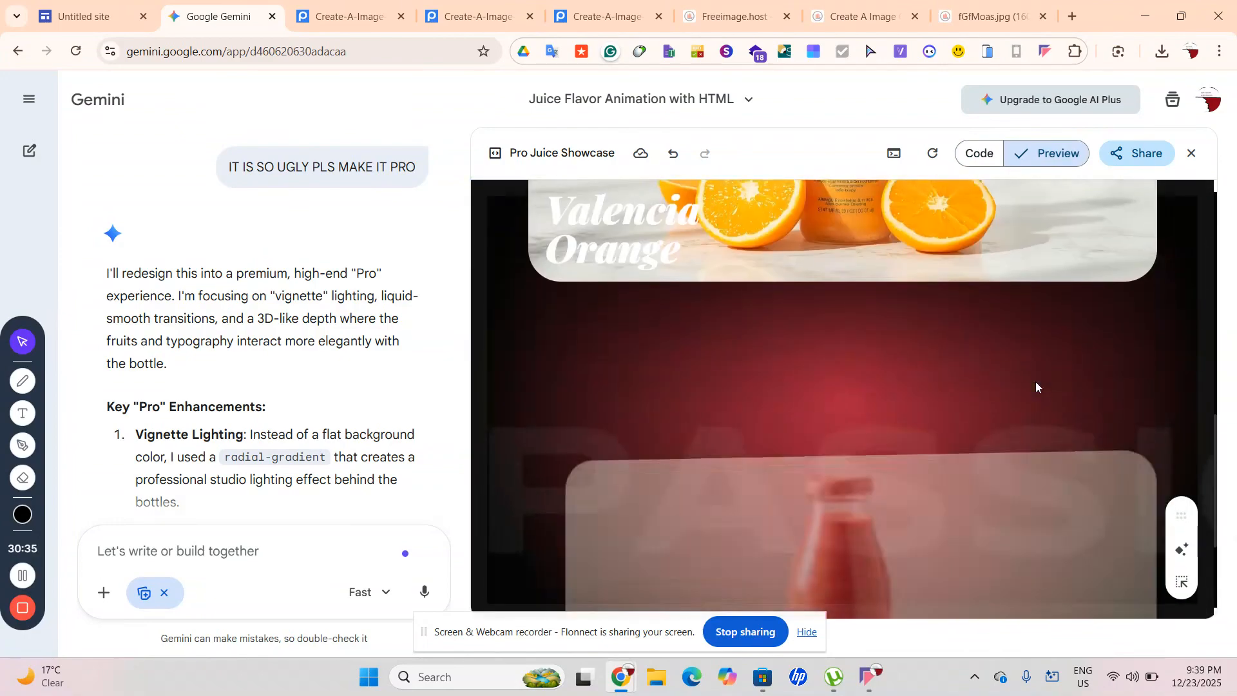
left_click(936, 13)
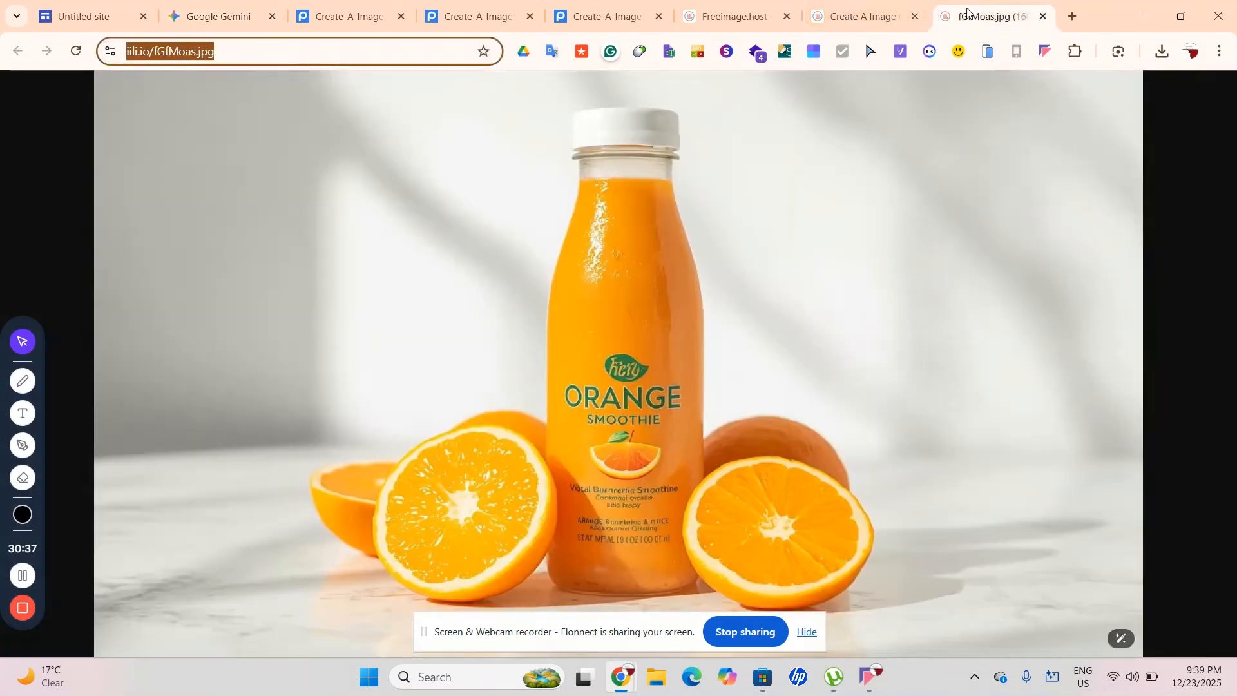
Copy the three viewer links and paste them into the image tab's address bar
left_click(863, 8)
left_click(730, 4)
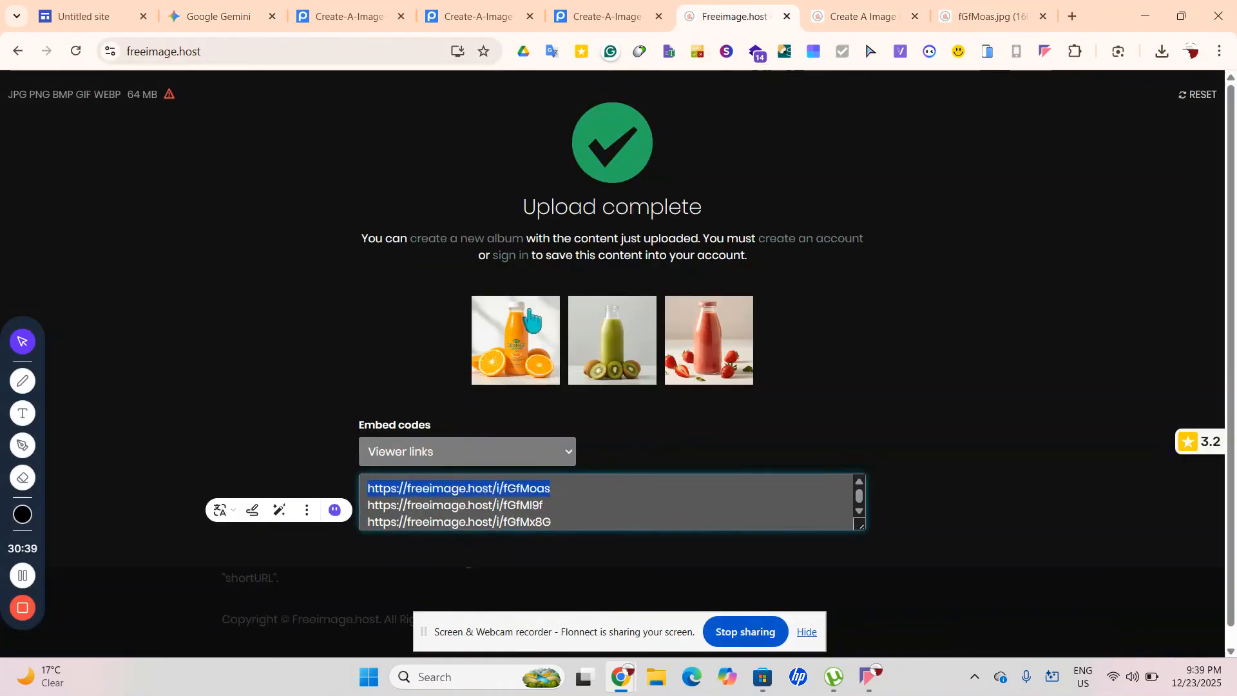
left_click_drag(570, 509, 298, 495)
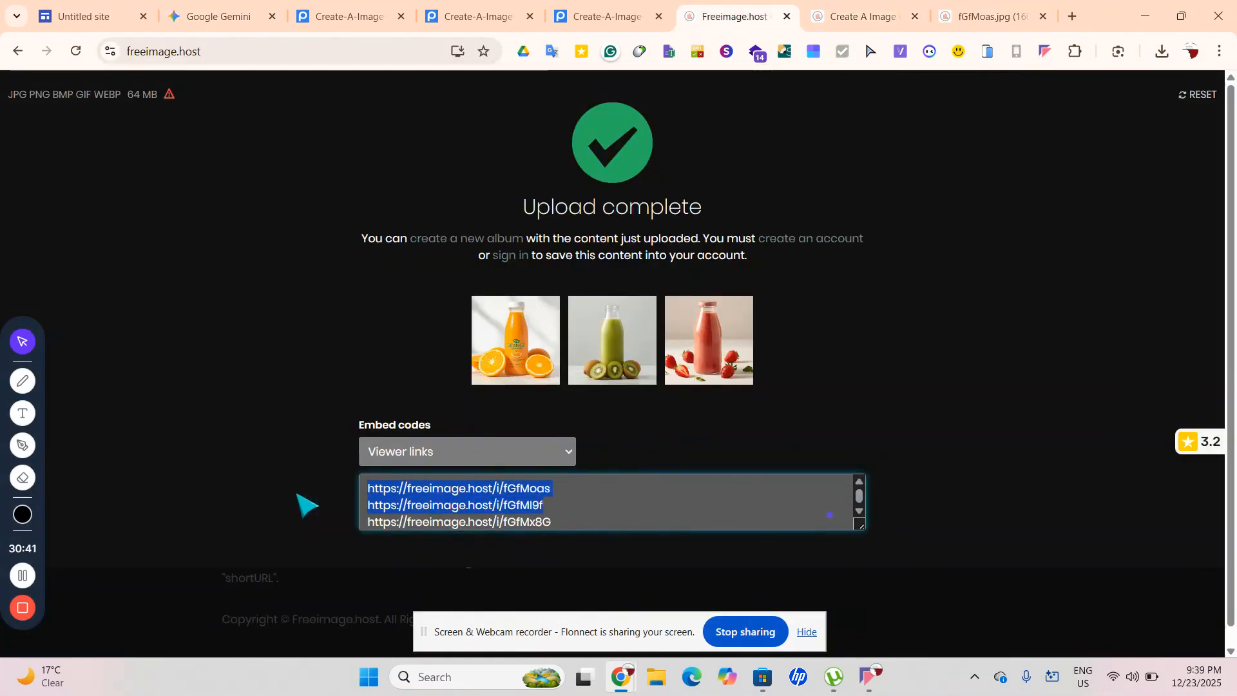
left_click(359, 505)
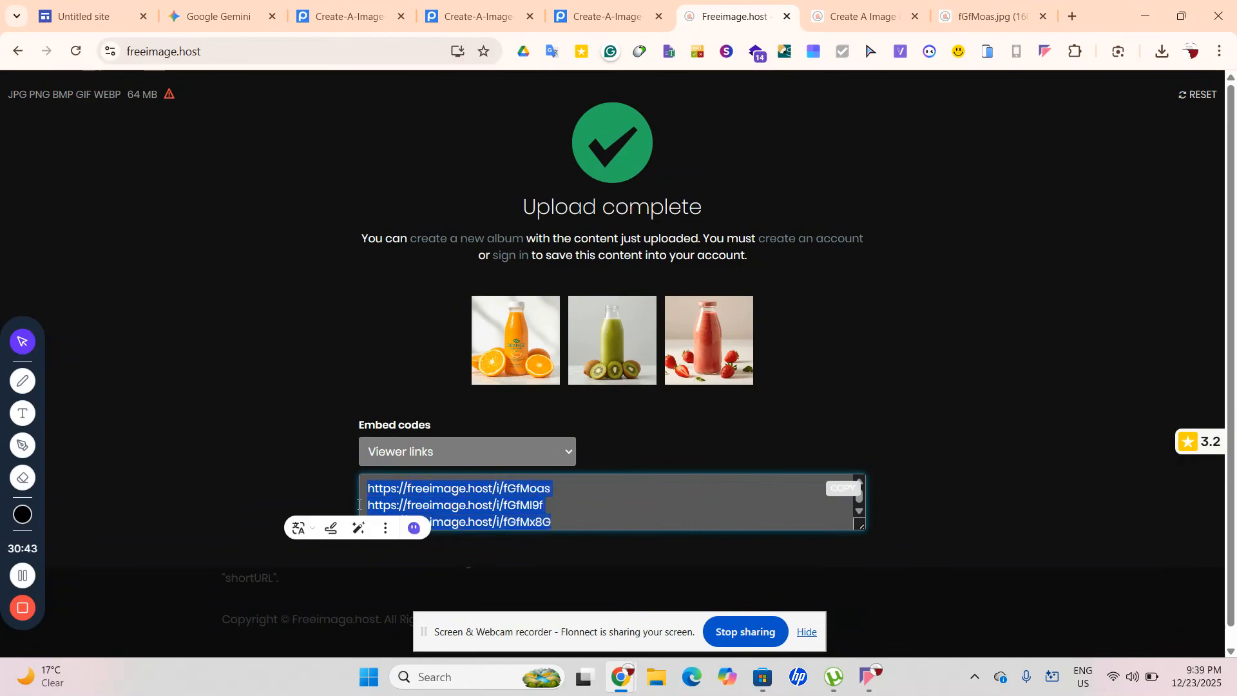
left_click(864, 17)
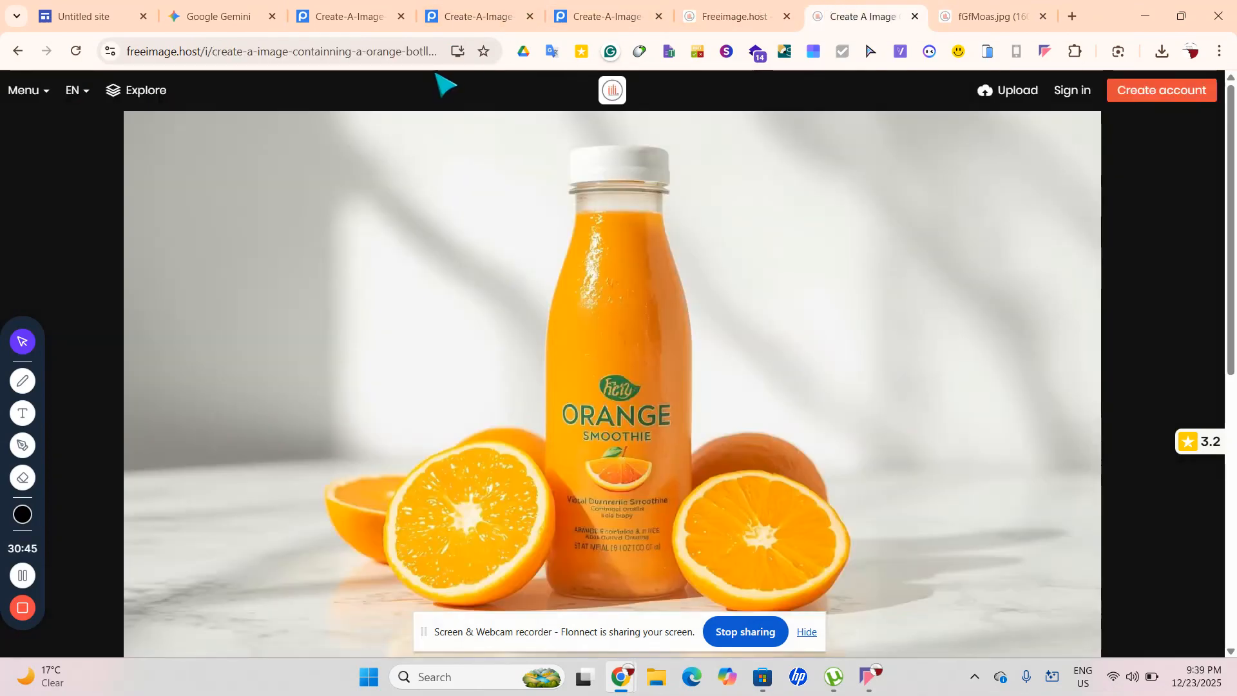
left_click(380, 58)
key("ctrl+v")
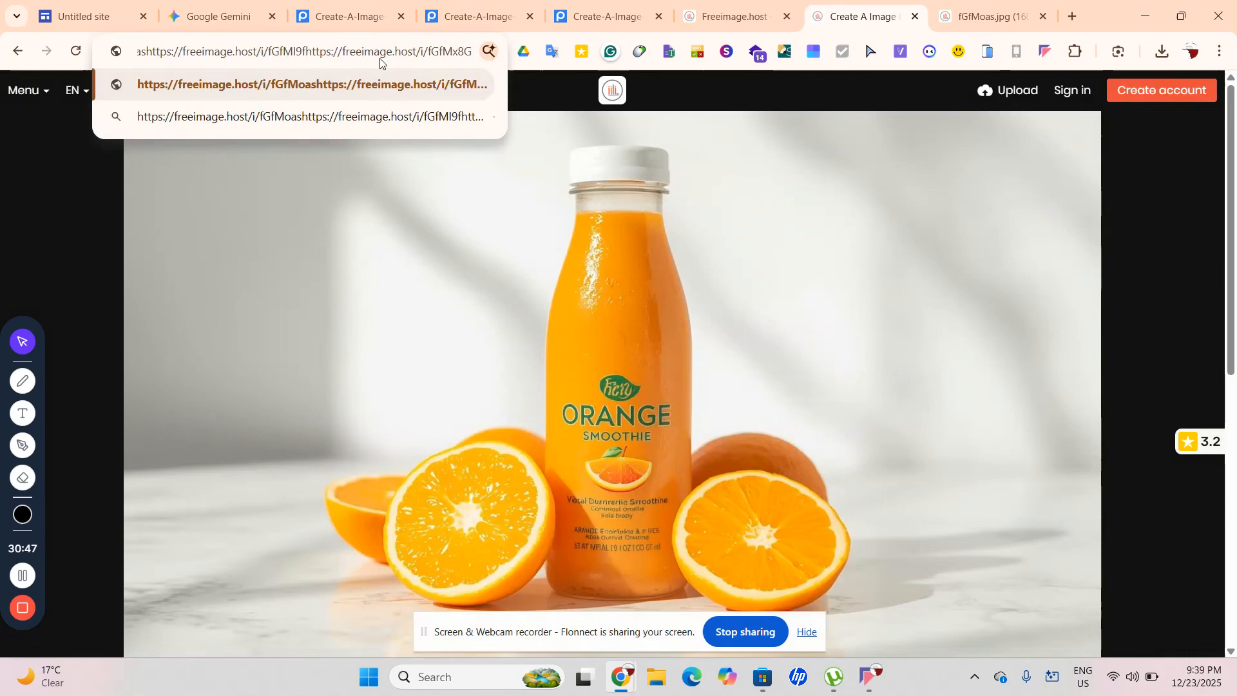
key("Return")
left_click(301, 57)
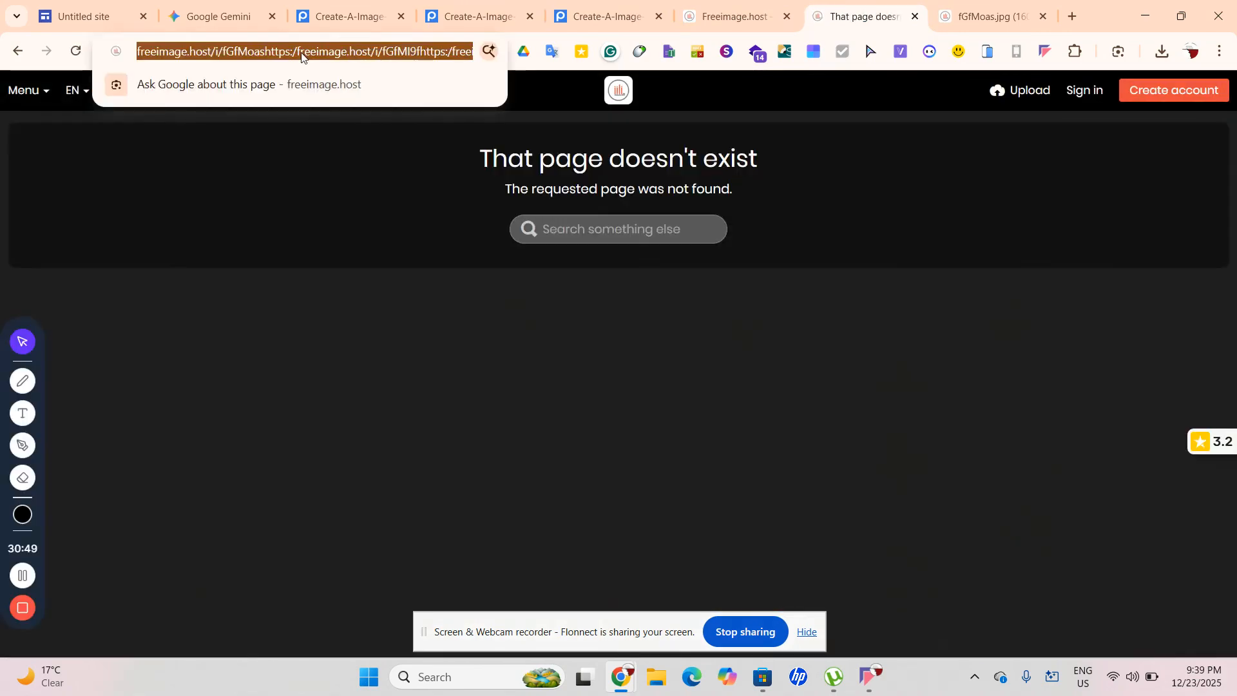
key("ctrl+v")
key("Return")
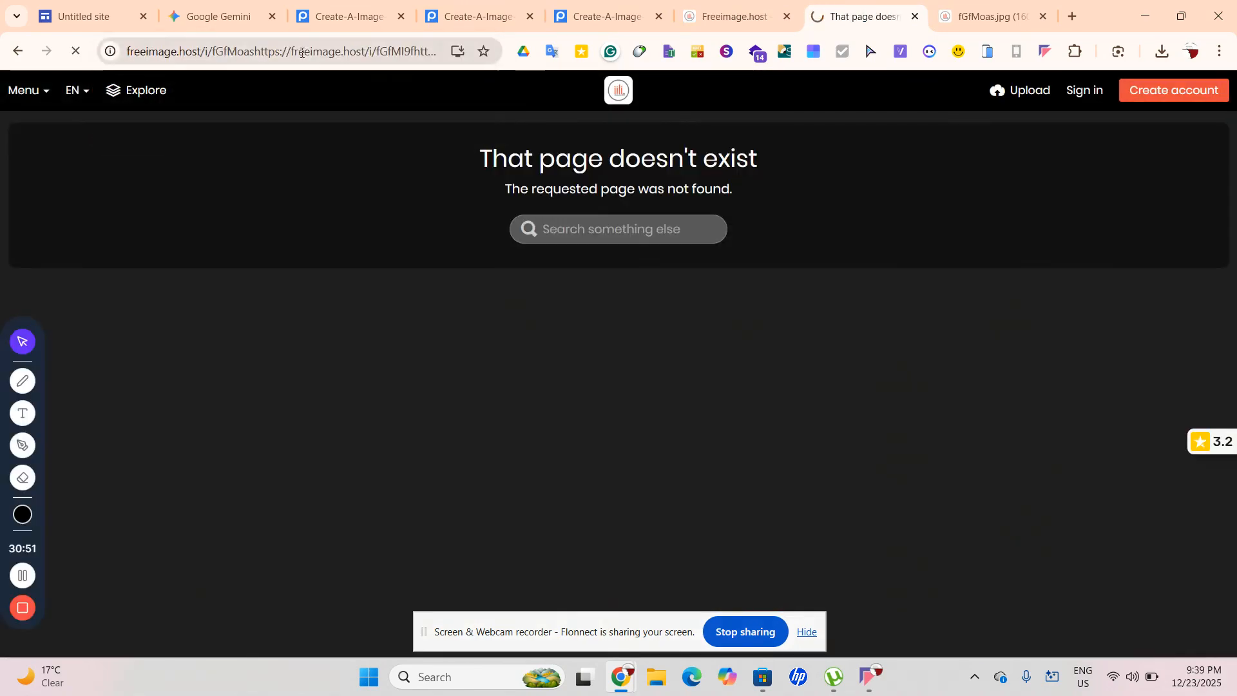
Trim the address down to the strawberry image link and load its viewer page
left_click(261, 53)
key("ctrl+v")
key("Return")
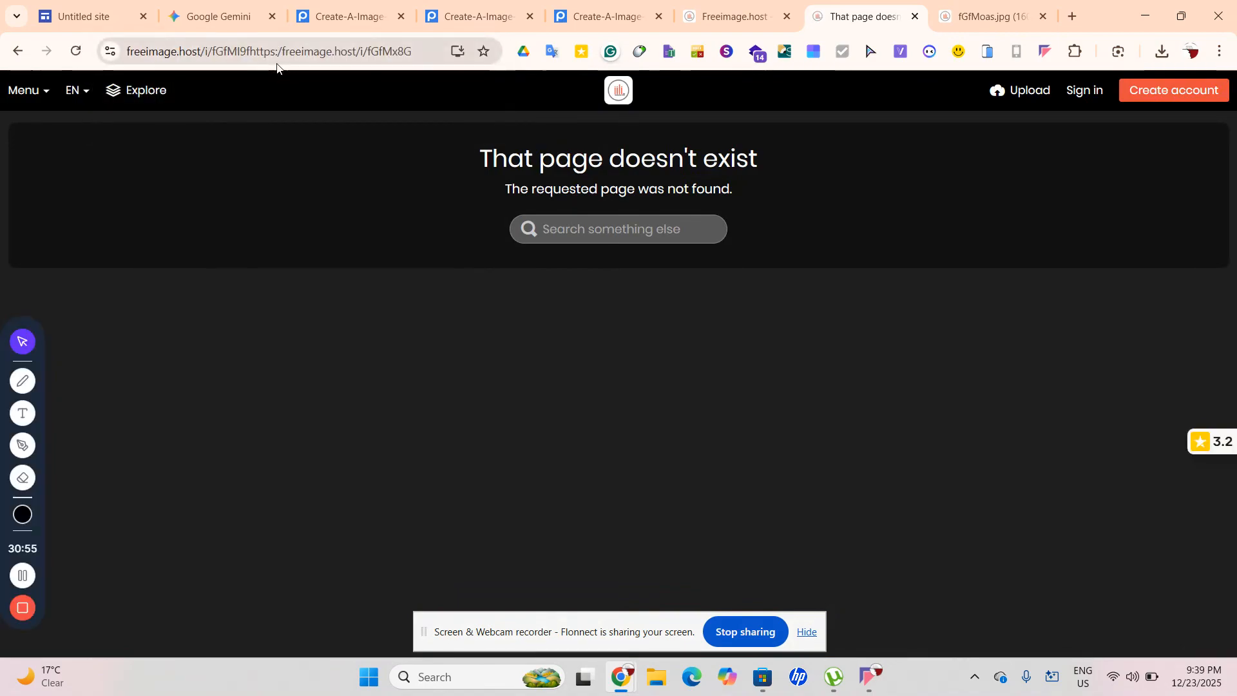
left_click_drag(250, 50, 0, 45)
key("BackSpace")
key("Return")
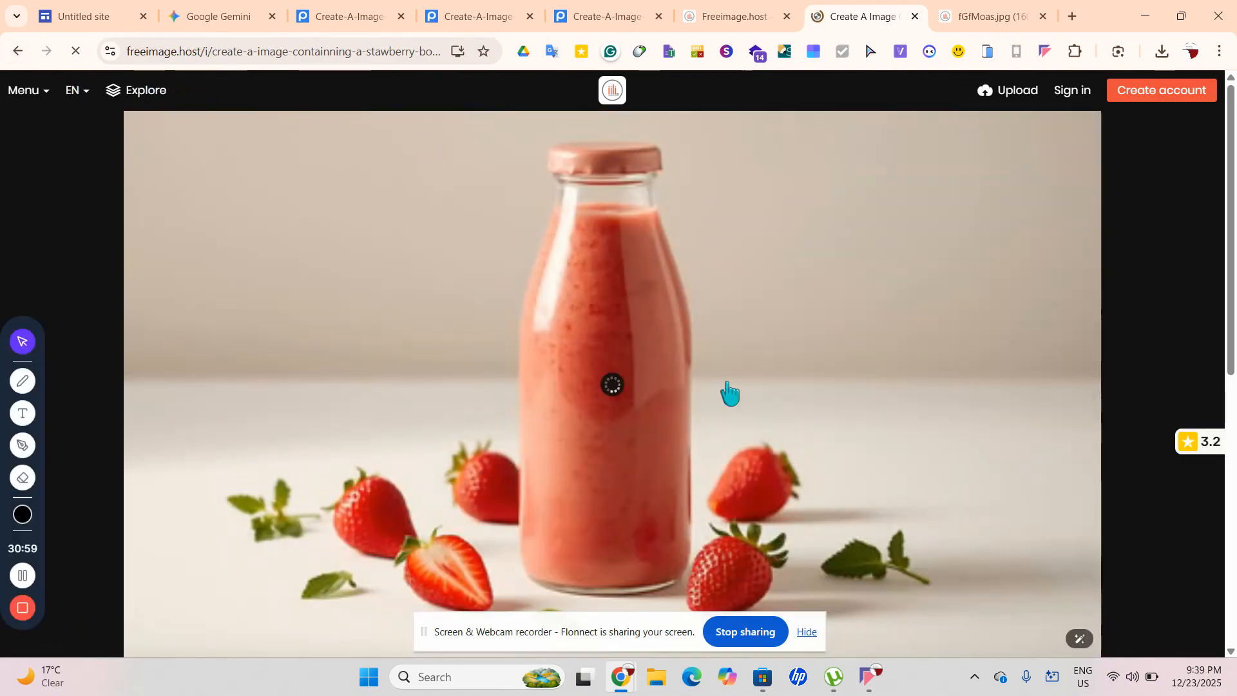
Open the strawberry image file in its own tab at iili.io/fGfMx8G.jpg and select its address
right_click(727, 382)
left_click(865, 130)
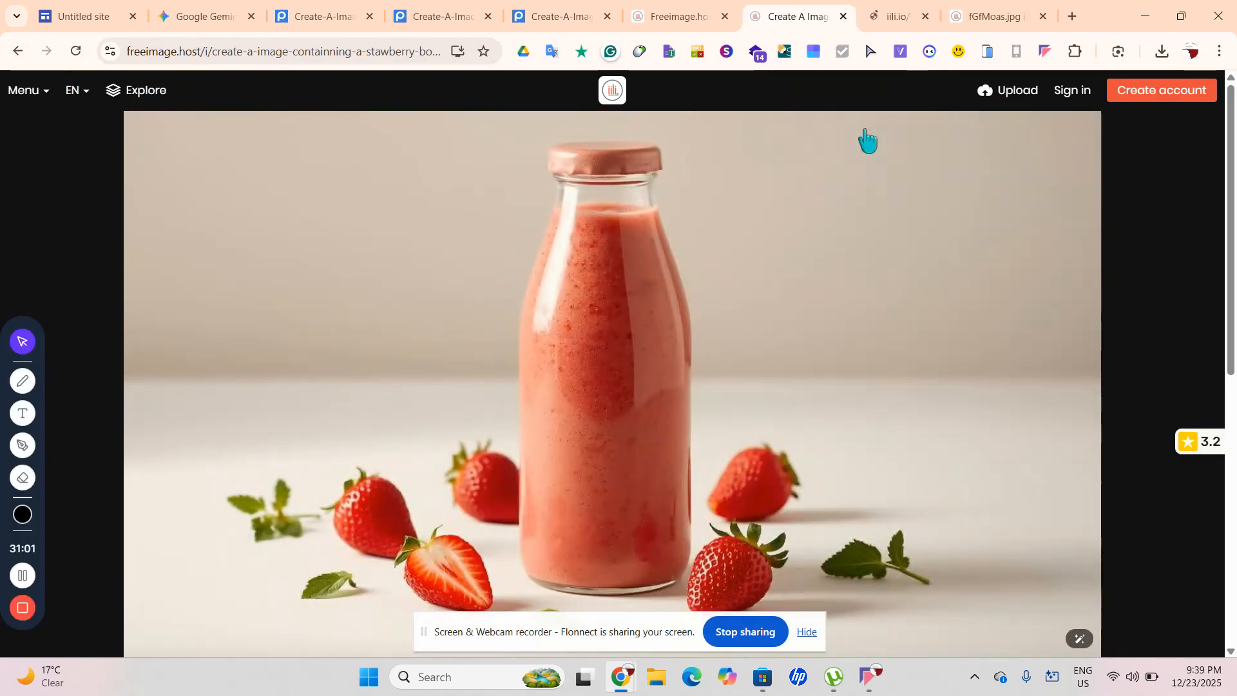
left_click(876, 16)
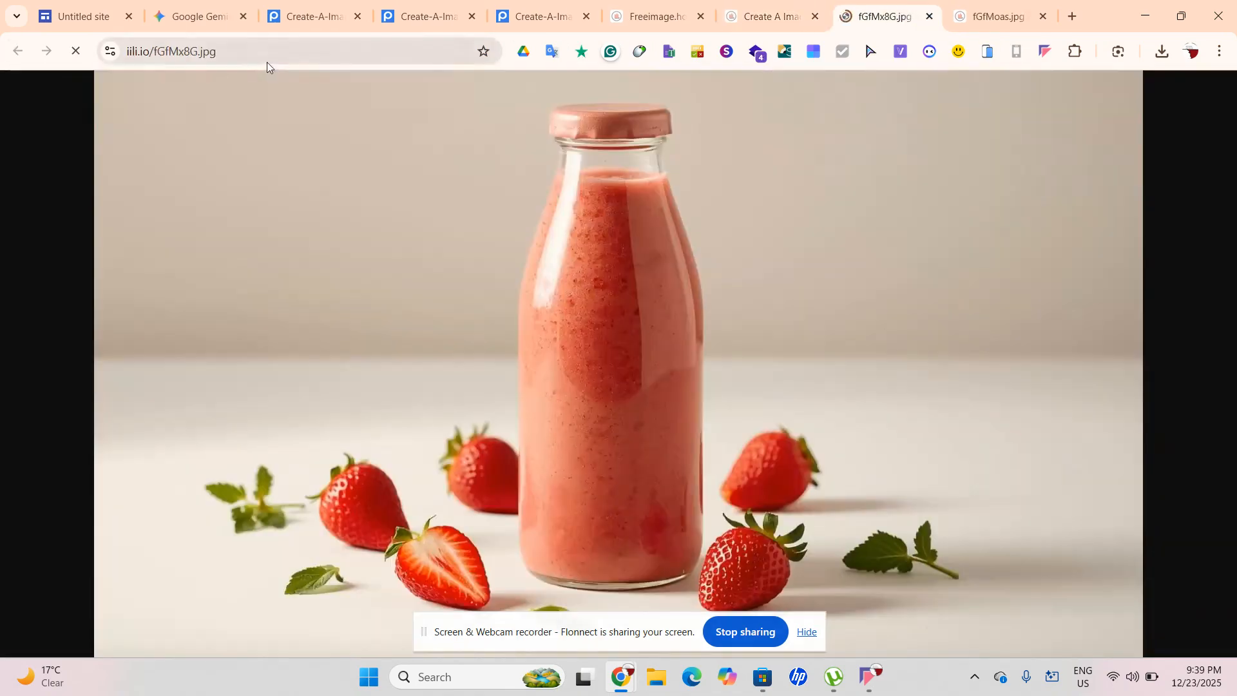
left_click(270, 54)
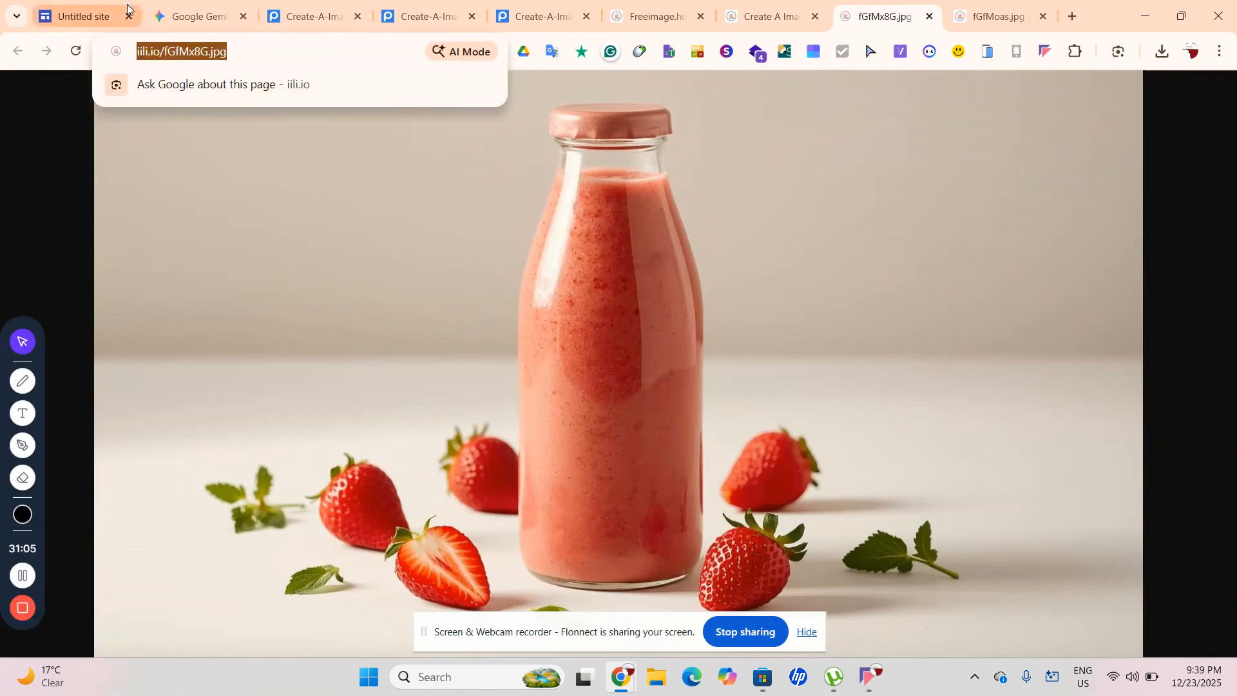
left_click(193, 16)
left_click(992, 153)
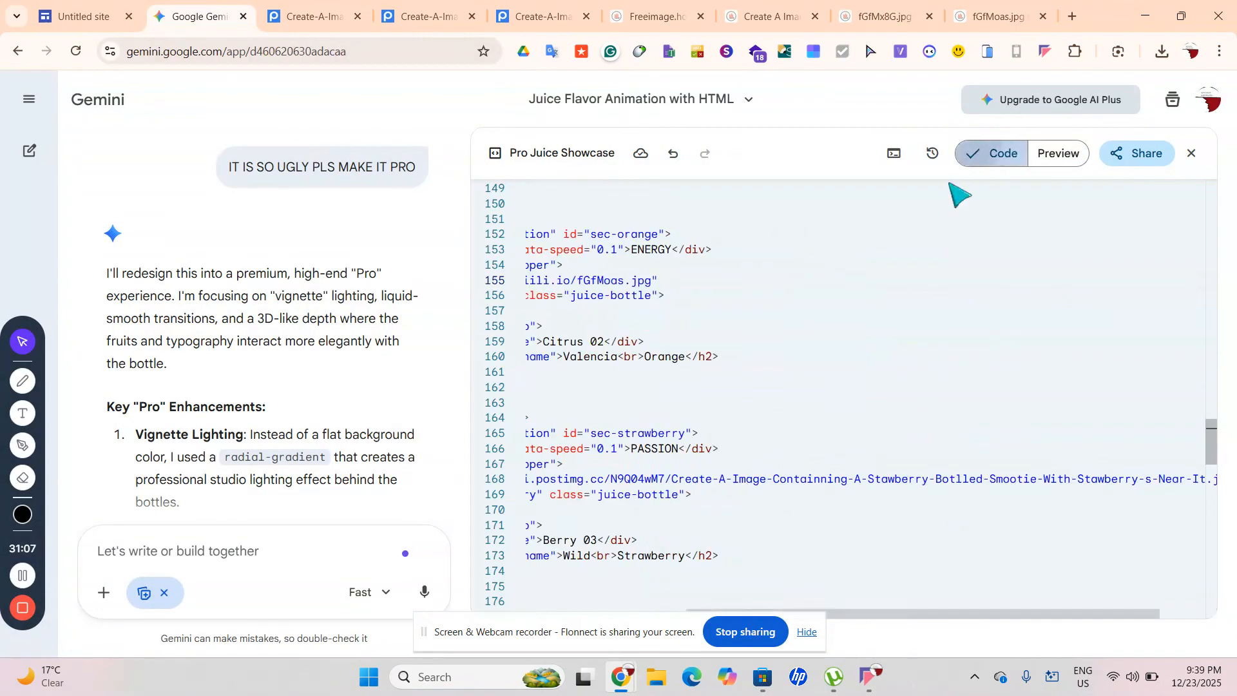
scroll(986, 370, "left", 5)
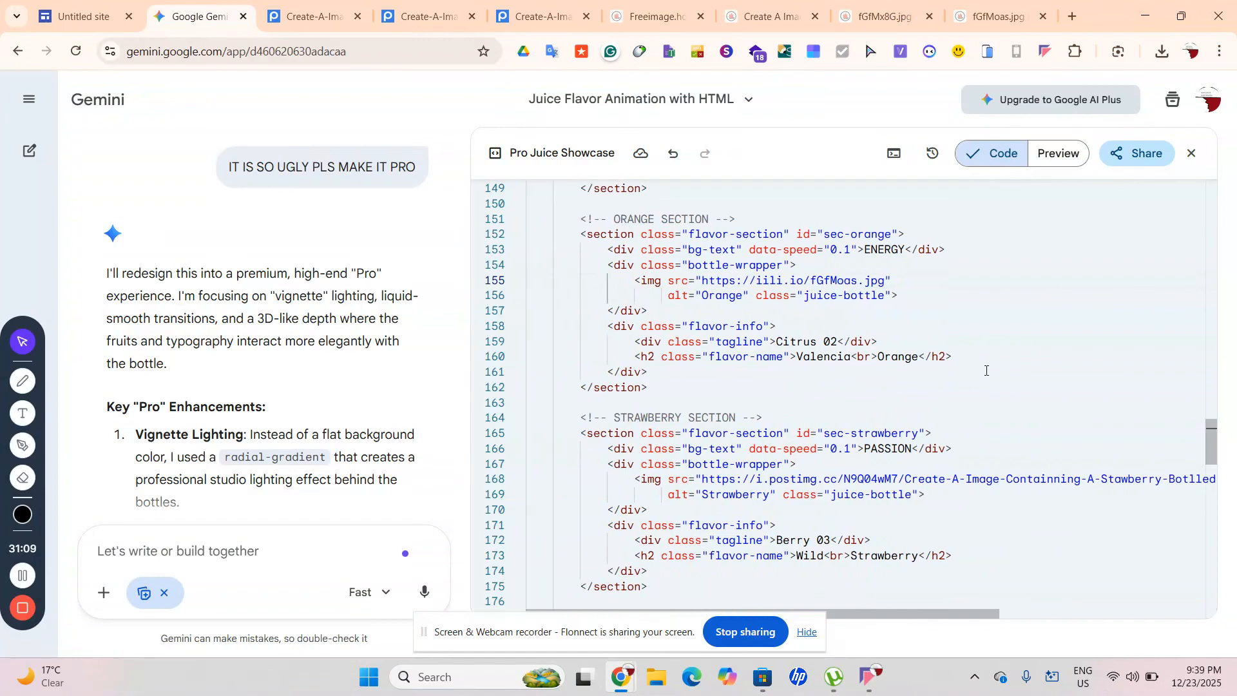
scroll(986, 371, "up", 2)
scroll(986, 371, "down", 6)
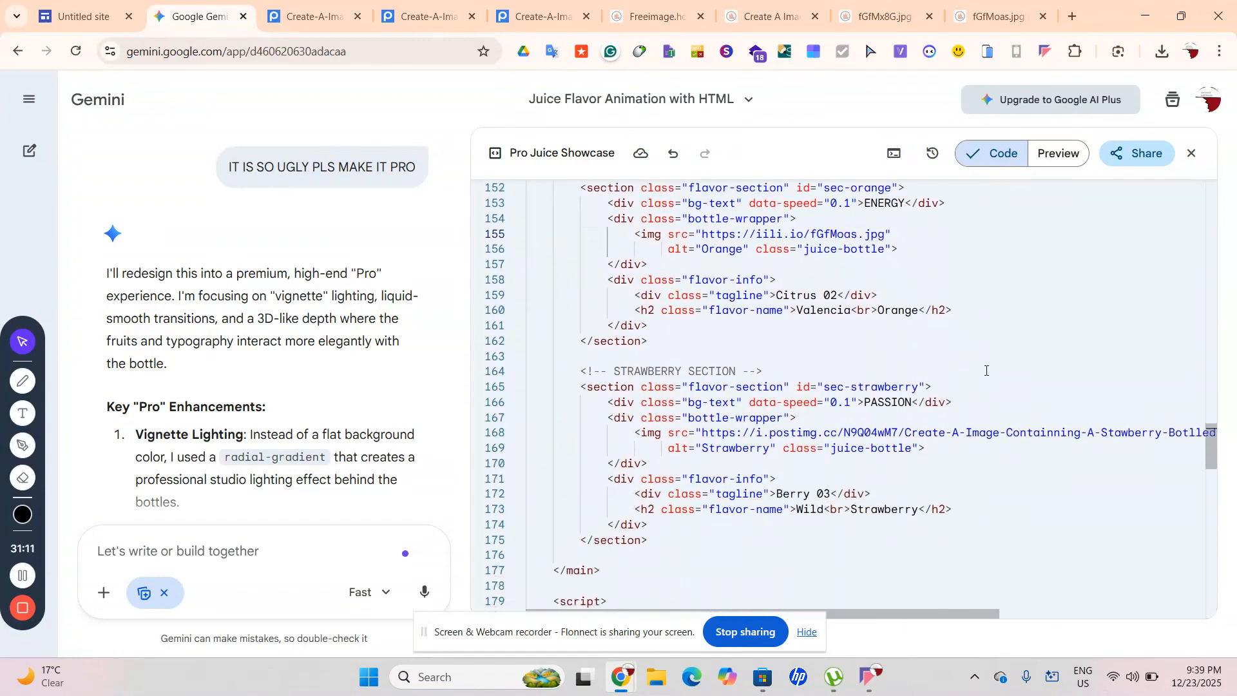
scroll(986, 370, "up", 3)
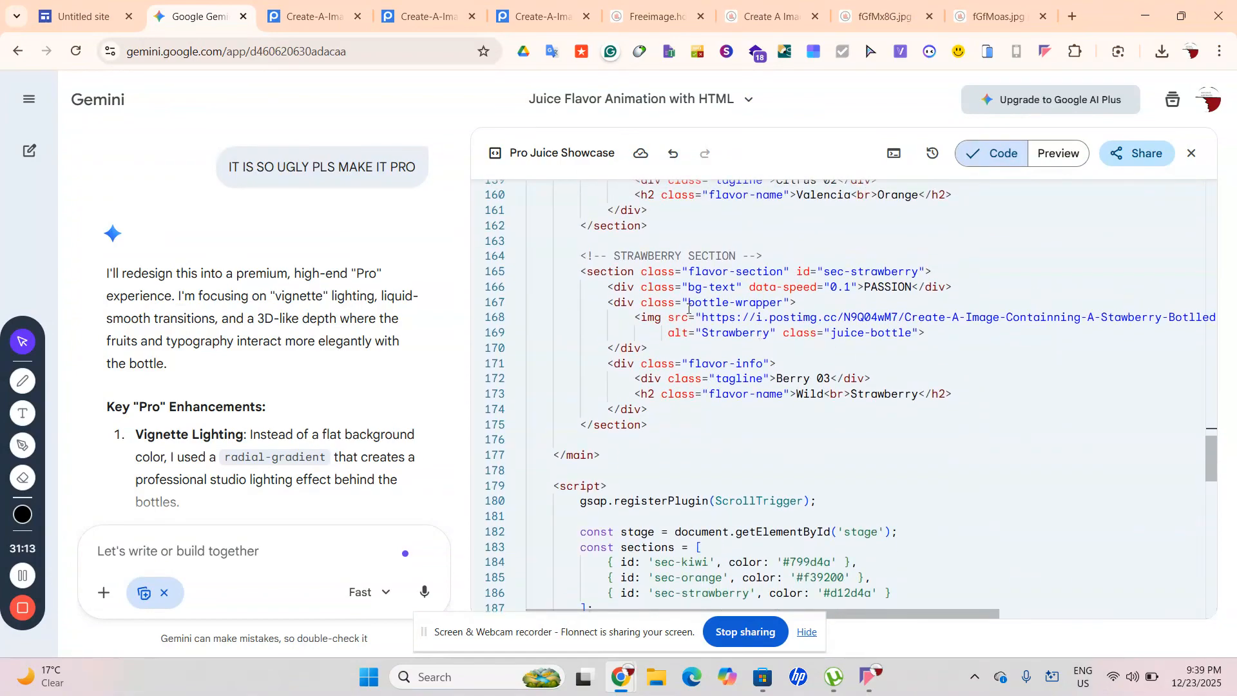
left_click_drag(703, 317, 1194, 319)
key("ctrl+v")
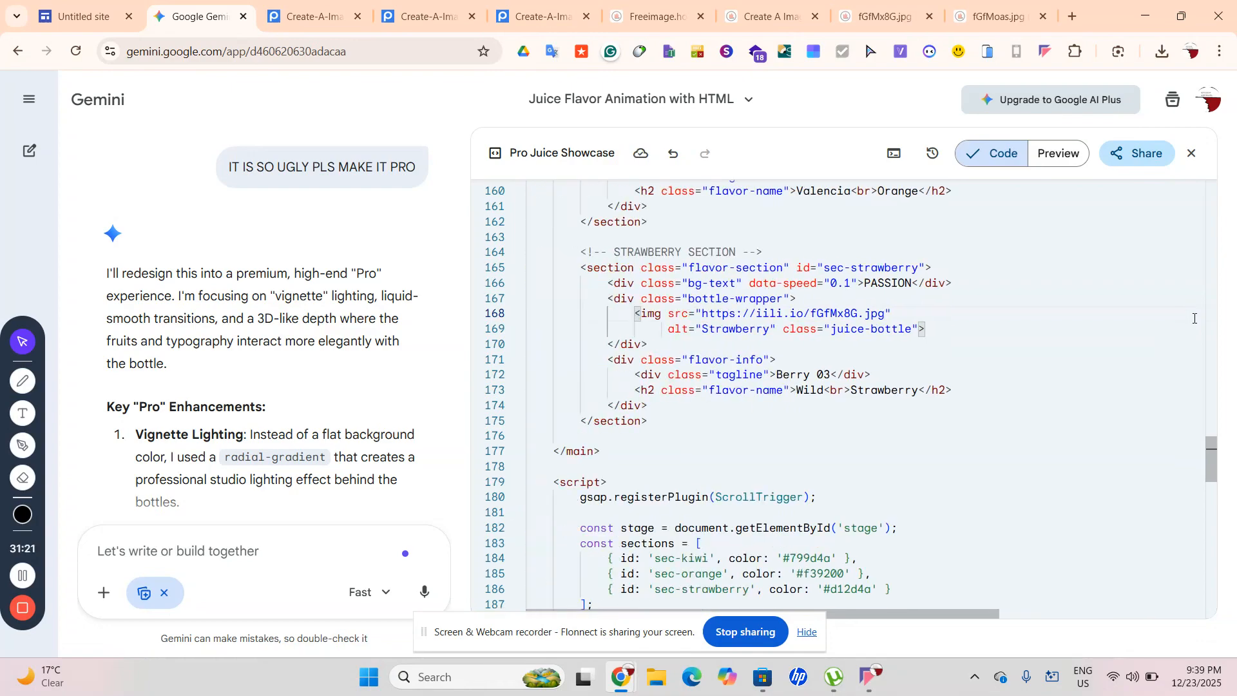
scroll(1195, 318, "down", 1)
scroll(1195, 318, "up", 3)
scroll(1195, 318, "up", 1)
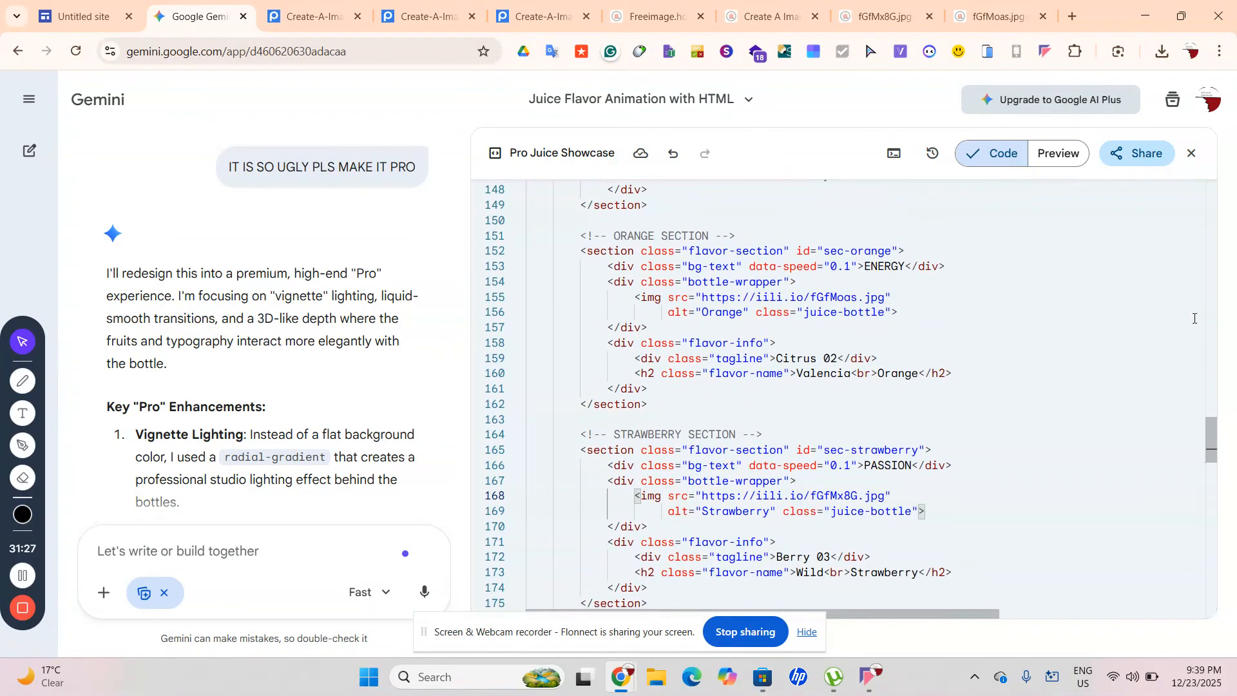
scroll(1195, 319, "up", 5)
scroll(1195, 318, "up", 2)
Return to the Freeimage.host upload-complete page and reselect the third viewer link
left_click(532, 4)
left_click(658, 16)
left_click(546, 535)
left_click_drag(564, 522, 361, 515)
left_click(367, 516)
left_click_drag(590, 503, 559, 517)
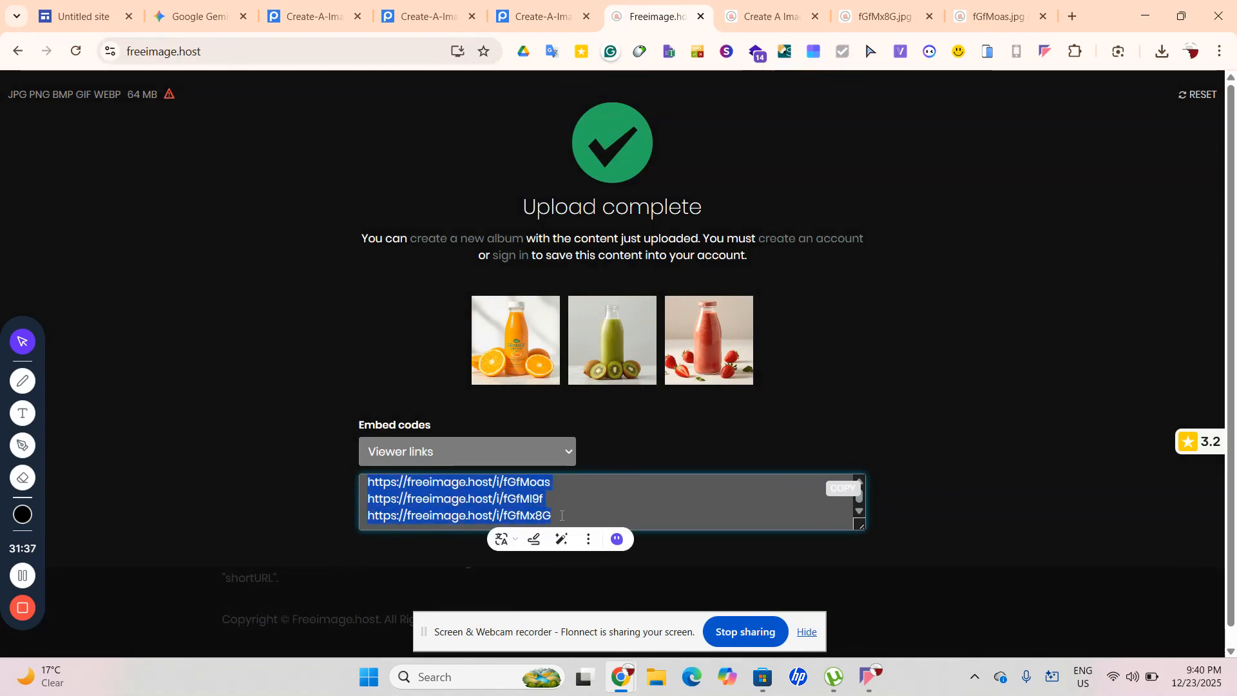
double_click(540, 516)
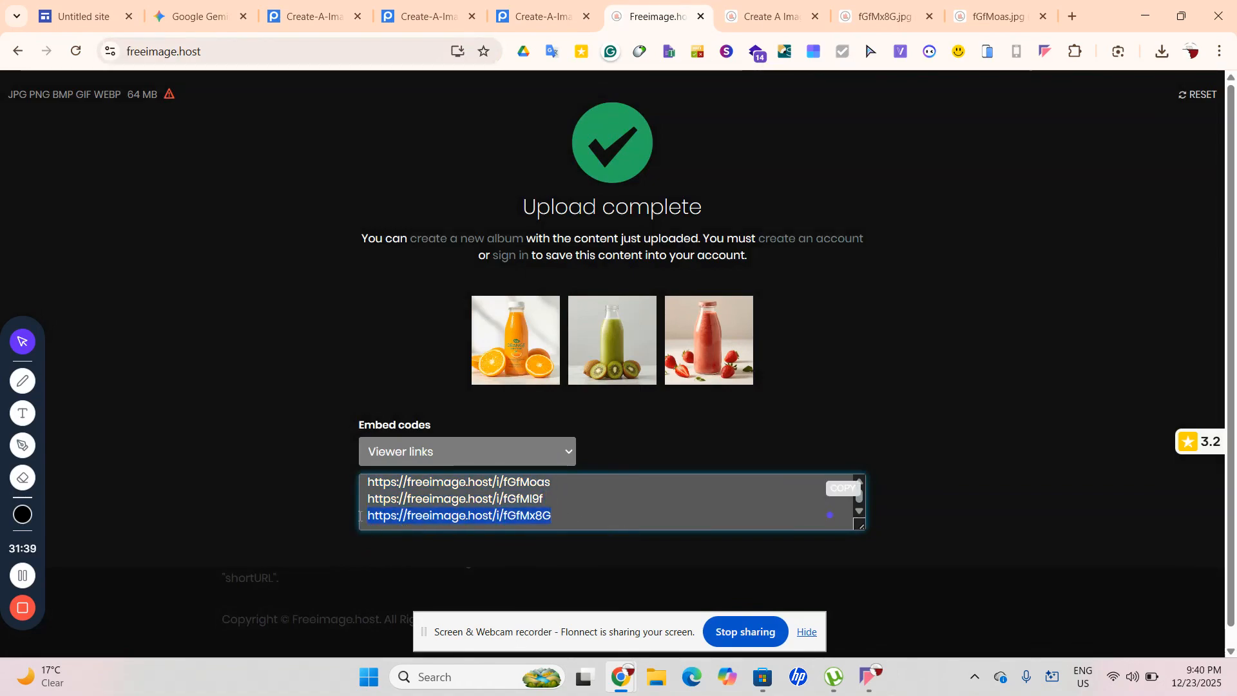
left_click_drag(360, 516, 366, 515)
Open the kiwi bottle image file iili.io/fGfMI9f.jpg in its own tab and copy its address
left_click(668, 348)
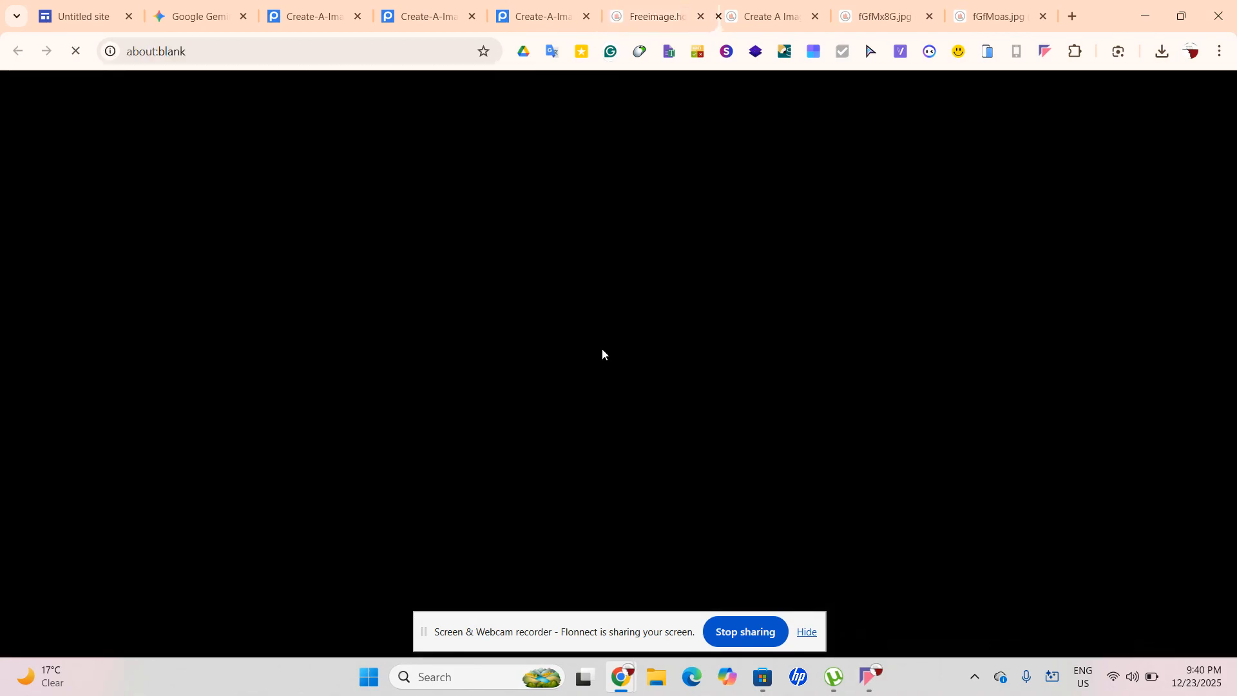
left_click(267, 45)
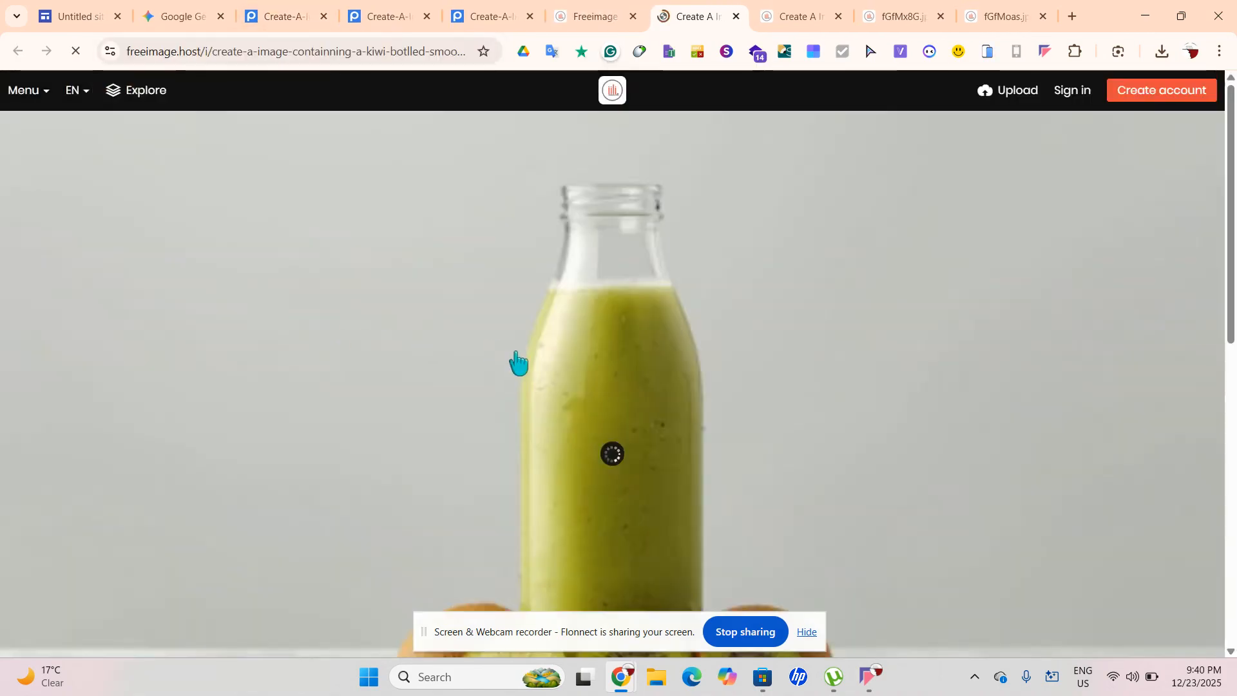
right_click(516, 352)
left_click(586, 372)
left_click(729, 16)
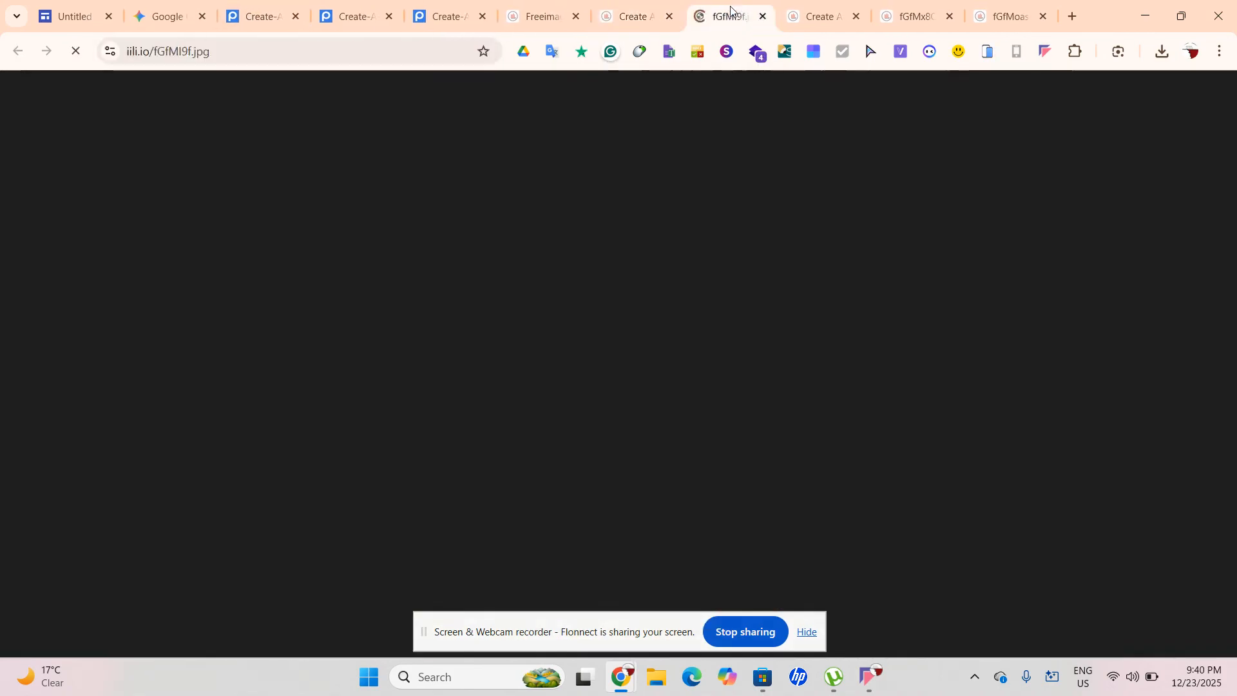
left_click(305, 42)
key("ctrl+c")
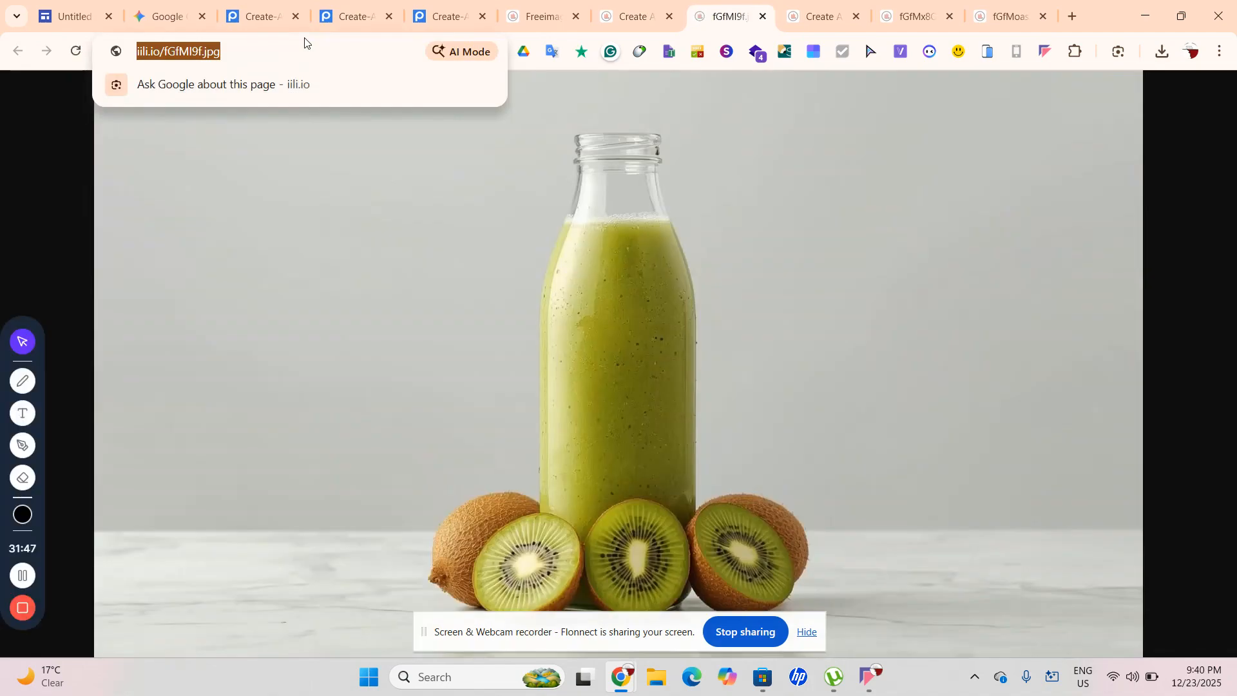
left_click(193, 13)
scroll(895, 506, "down", 2)
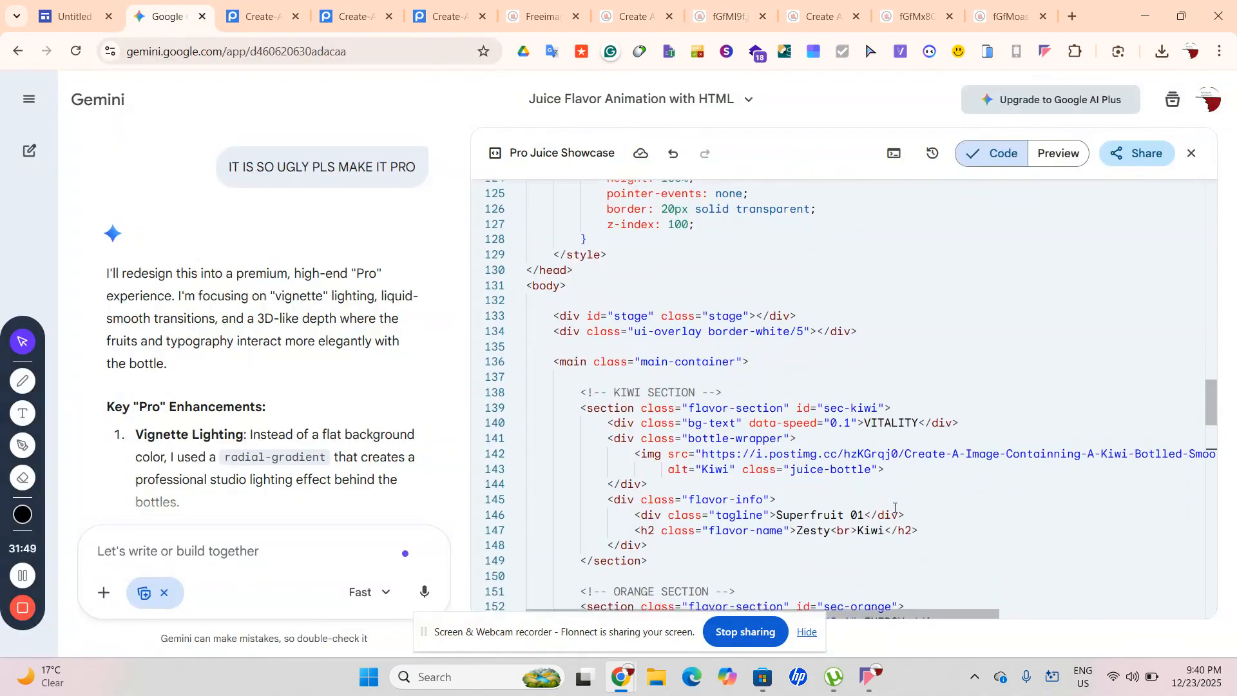
scroll(895, 506, "down", 2)
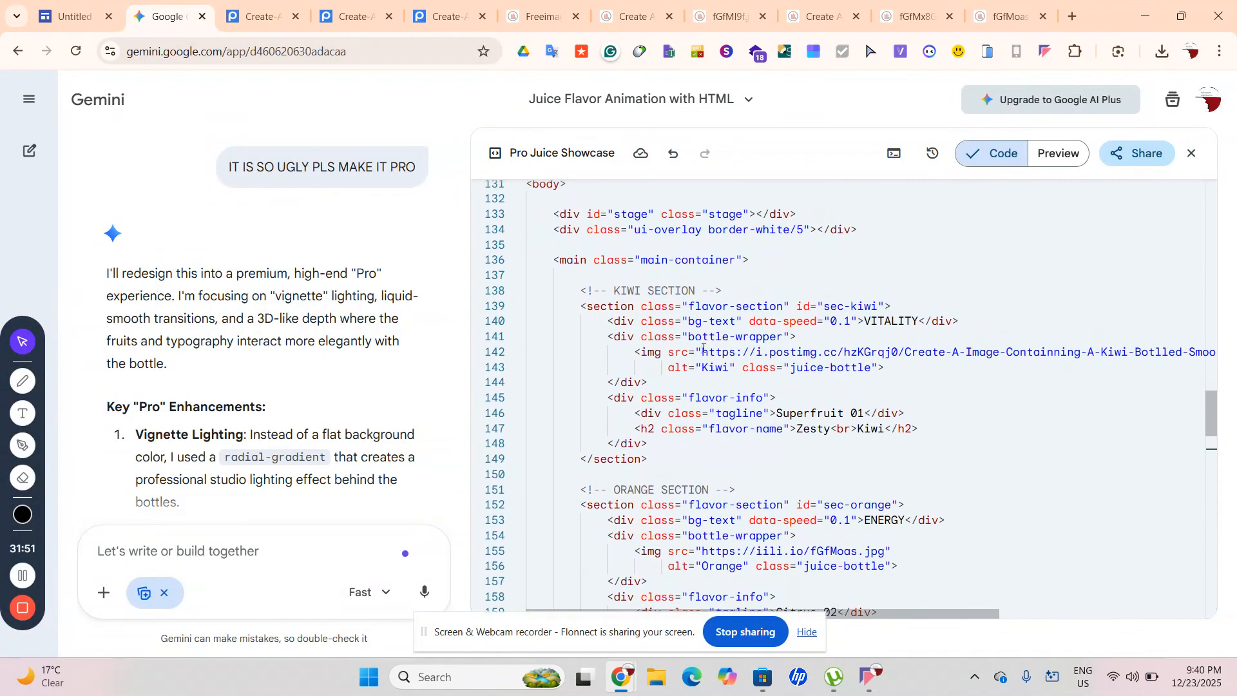
left_click_drag(702, 352, 1221, 355)
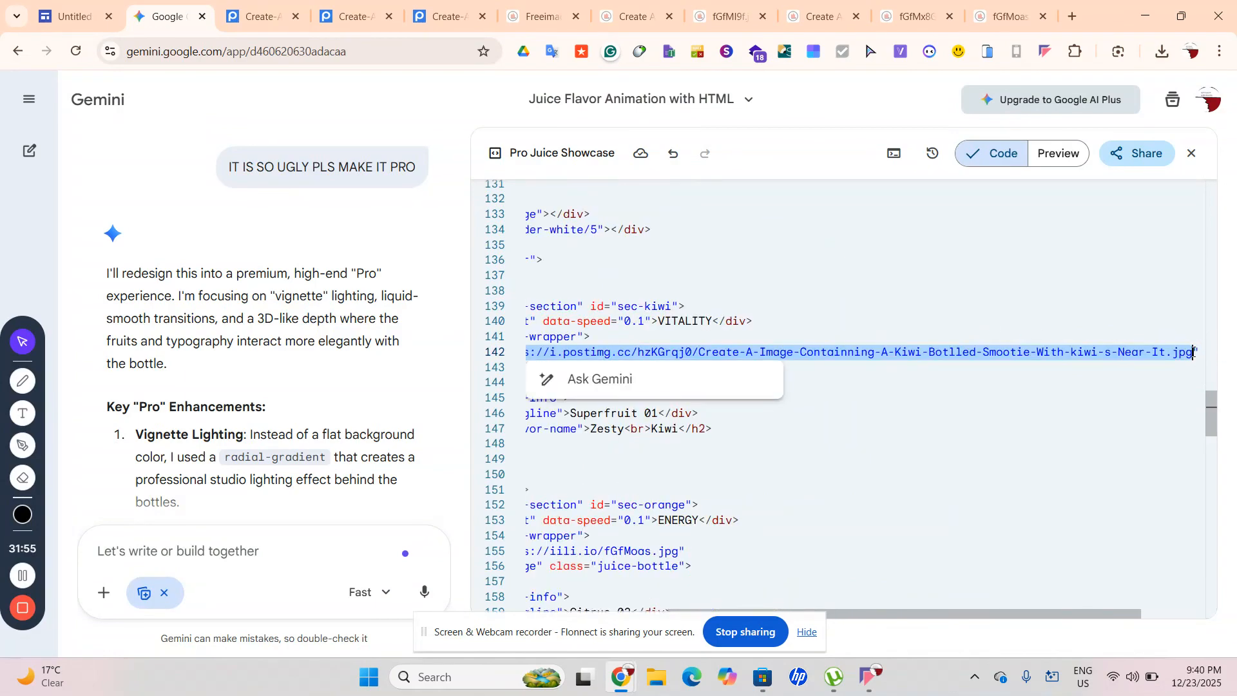
key("ctrl+v")
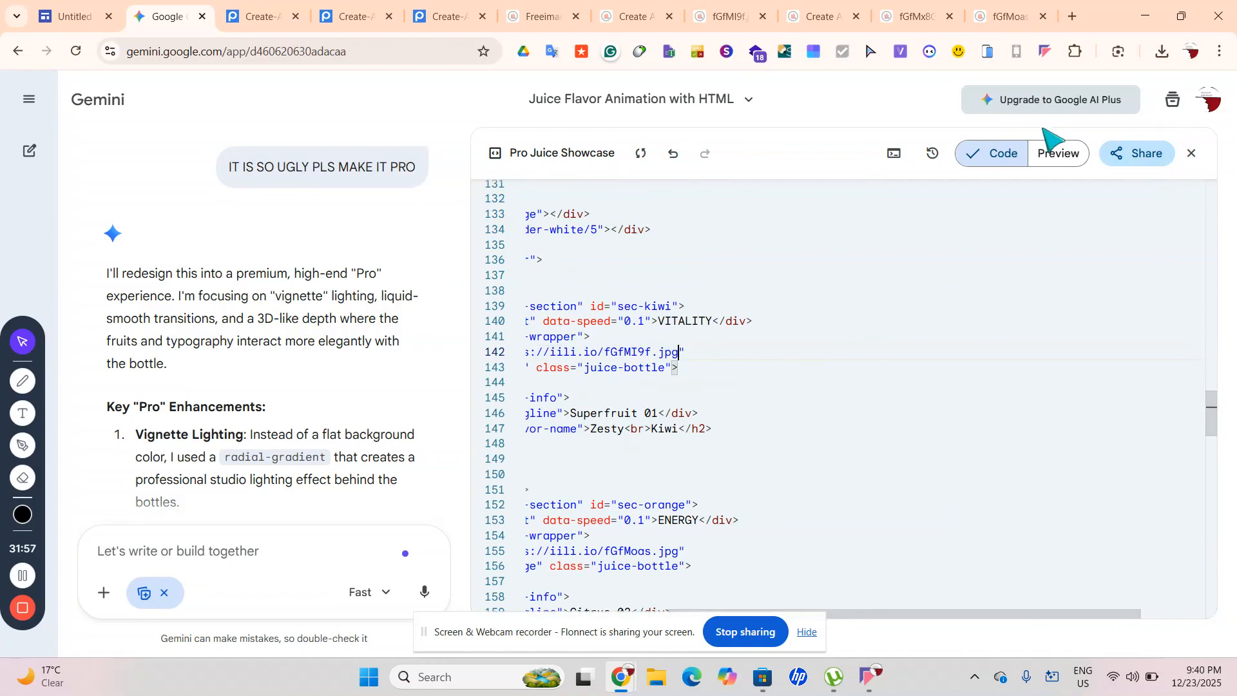
left_click(1057, 153)
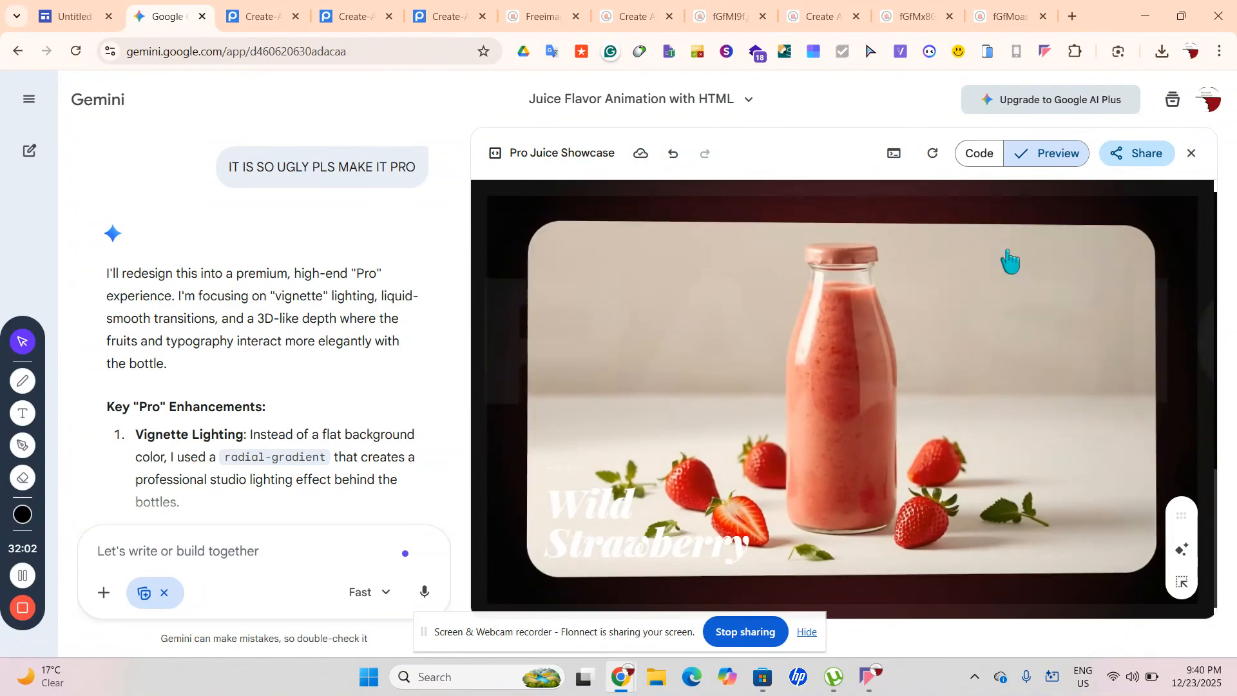
Select the entire Pro Juice Showcase code in the Code view for copying
left_click(979, 154)
key("ctrl+a")
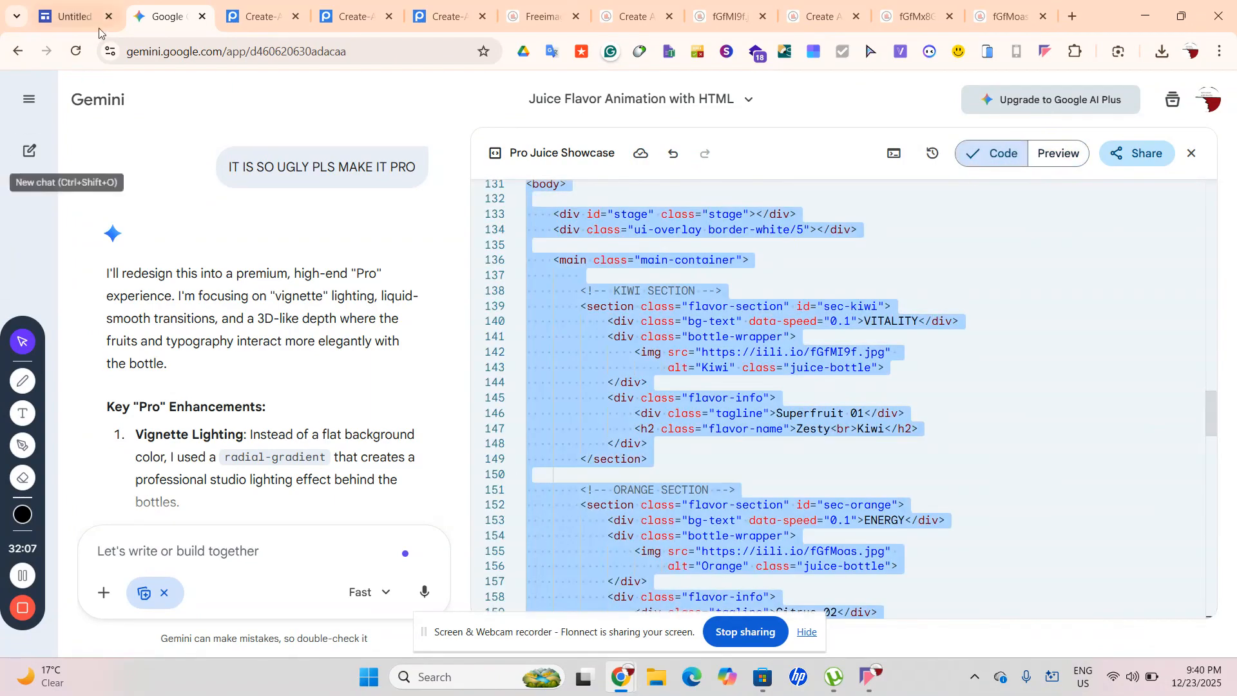
left_click(71, 16)
Embed the copied juice animation HTML into the page as embed code
left_click(1048, 273)
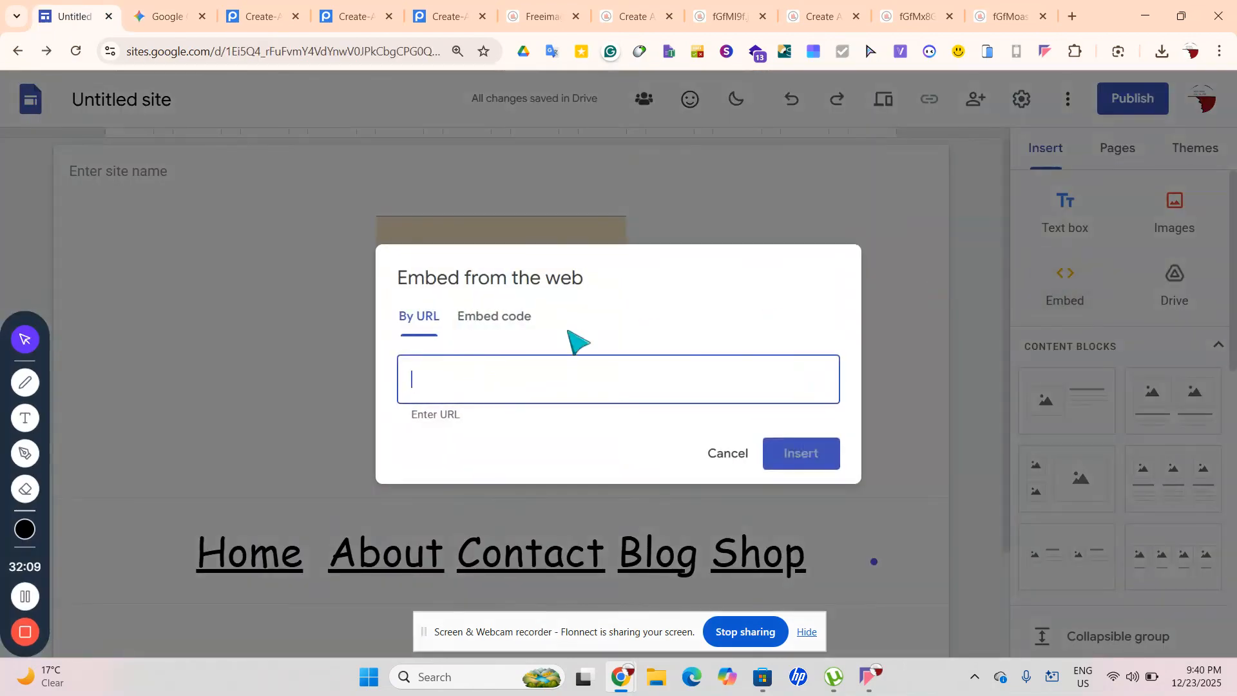
left_click(478, 322)
key("ctrl+v")
left_click(812, 483)
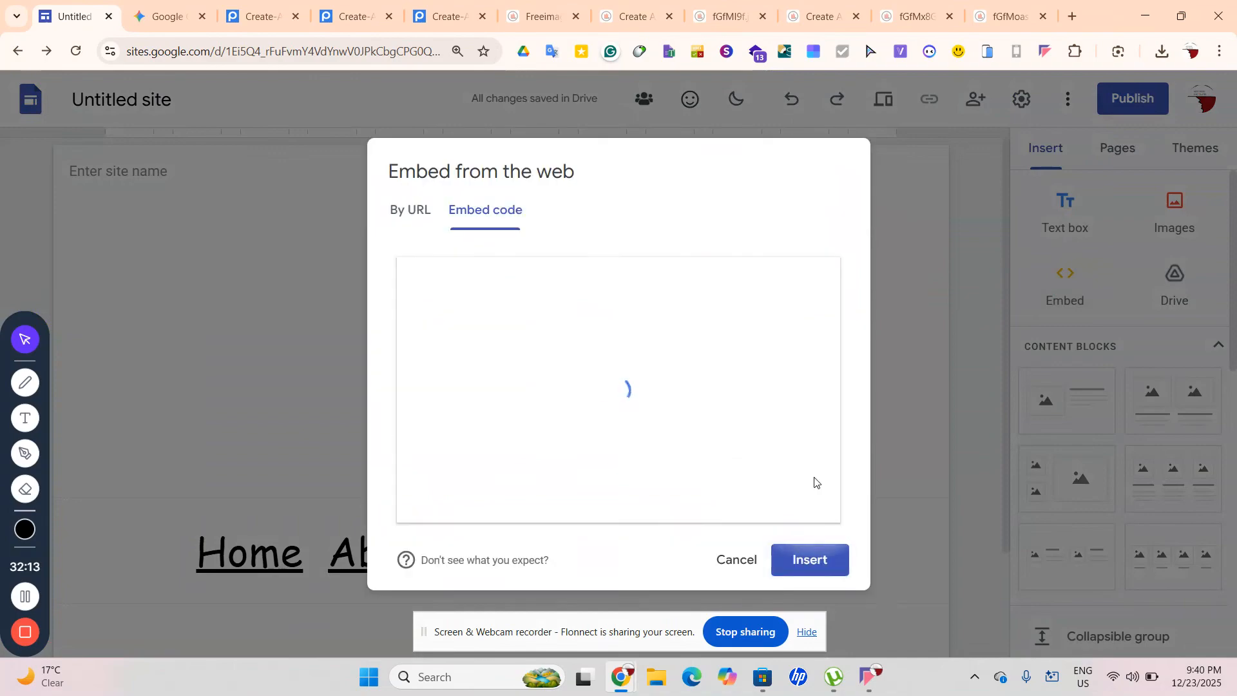
left_click(810, 561)
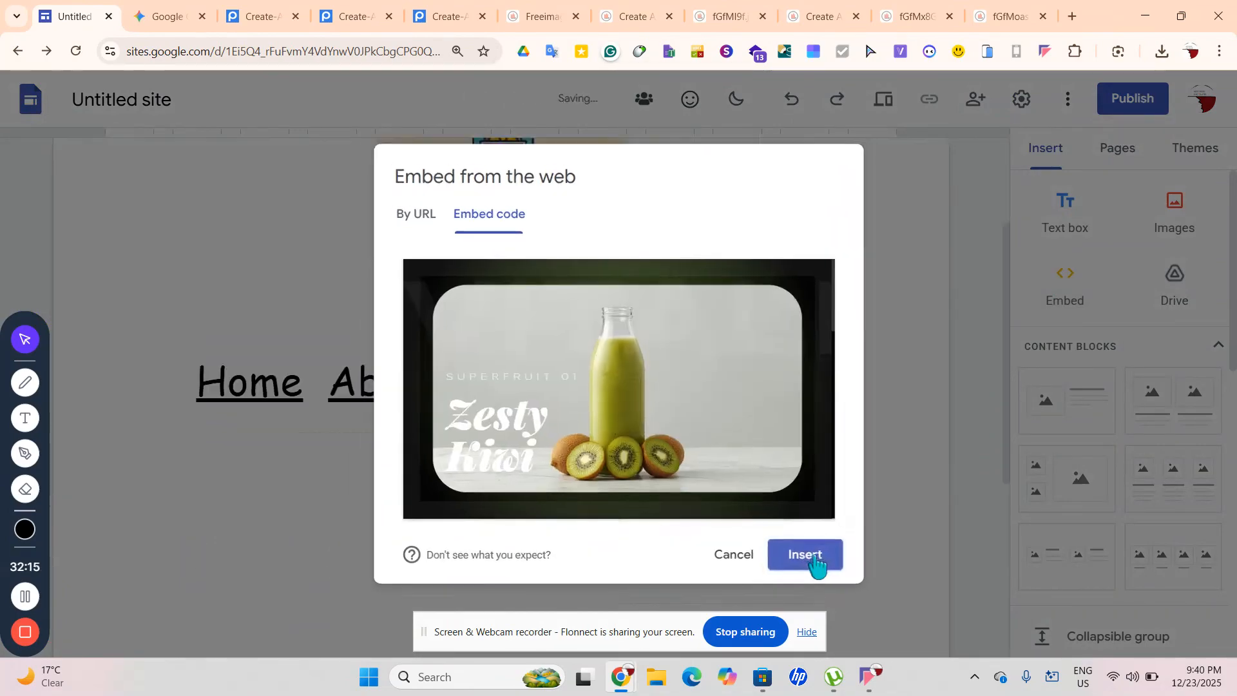
Centre the kiwi embed on the page and make it taller
left_click_drag(405, 412, 602, 407)
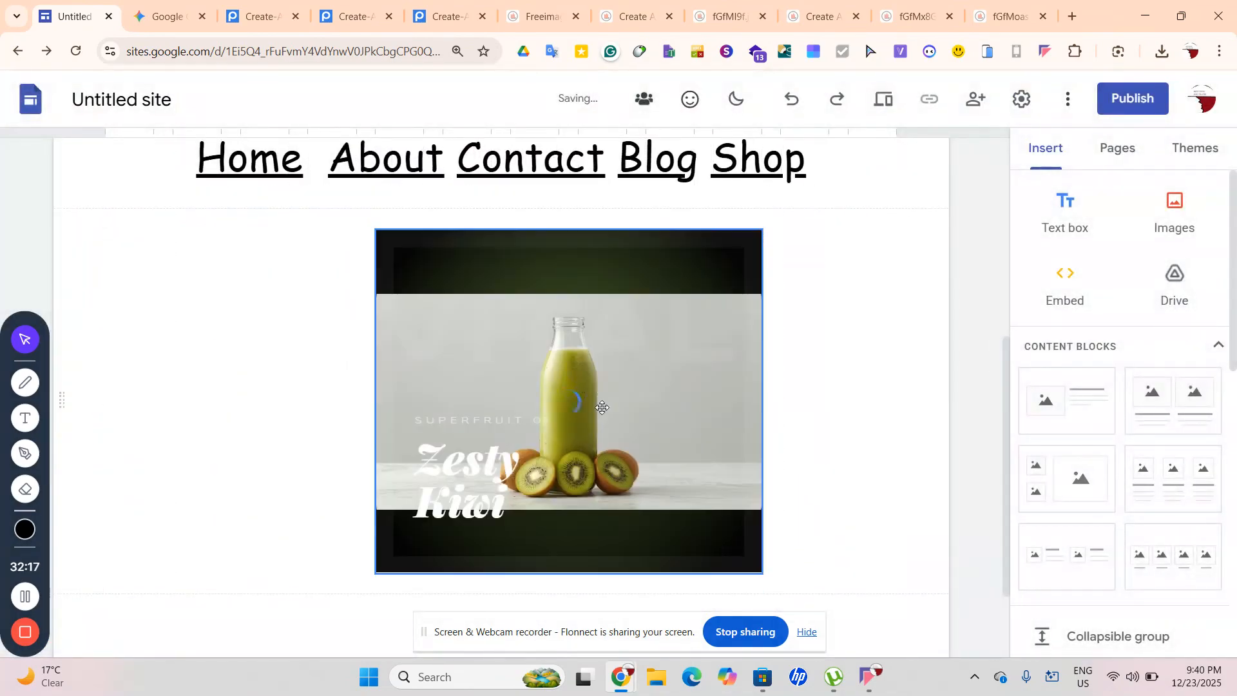
scroll(541, 503, "down", 2)
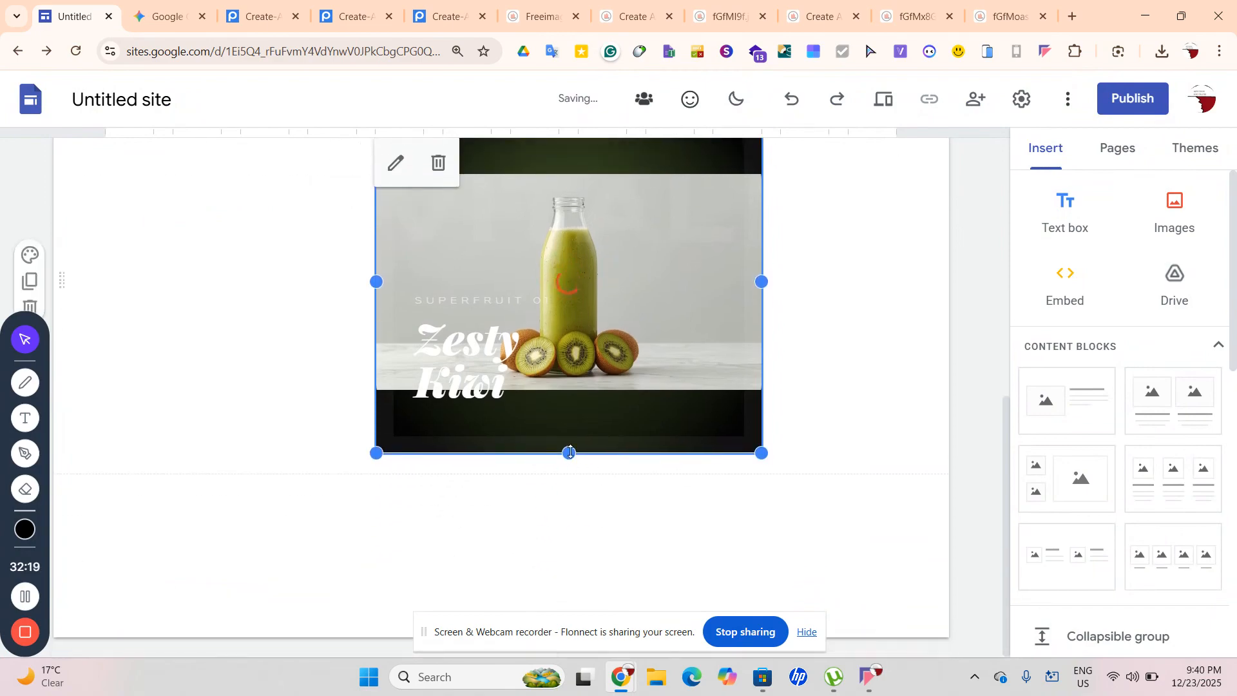
left_click_drag(570, 451, 585, 552)
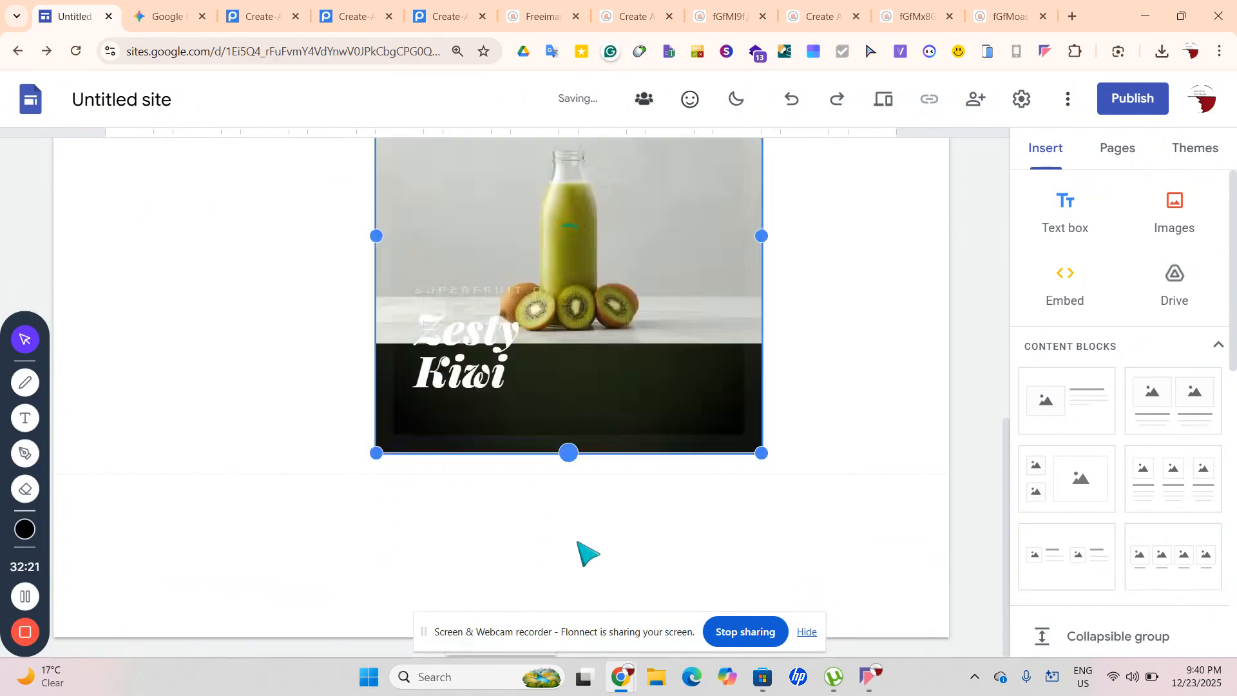
left_click(831, 419)
scroll(838, 419, "up", 4)
Move the kiwi embed directly below the Home–Shop nav links
left_click_drag(675, 469, 549, 462)
scroll(864, 558, "down", 4)
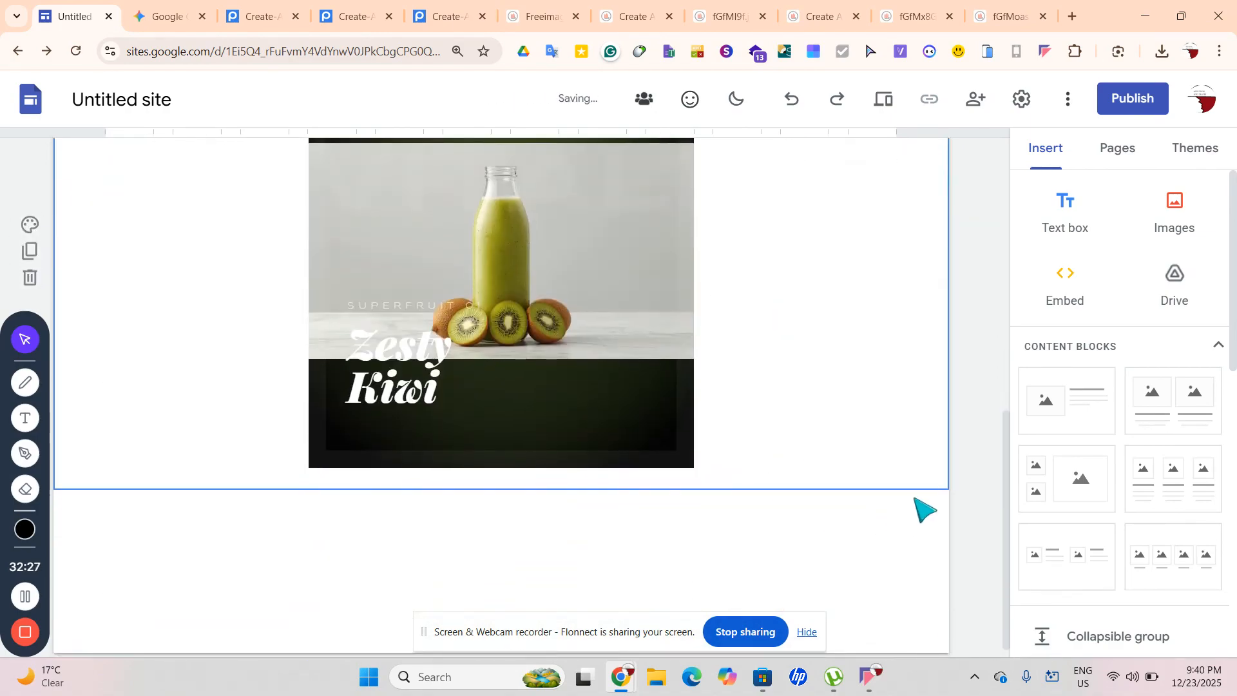
scroll(925, 497, "up", 3)
left_click(666, 525)
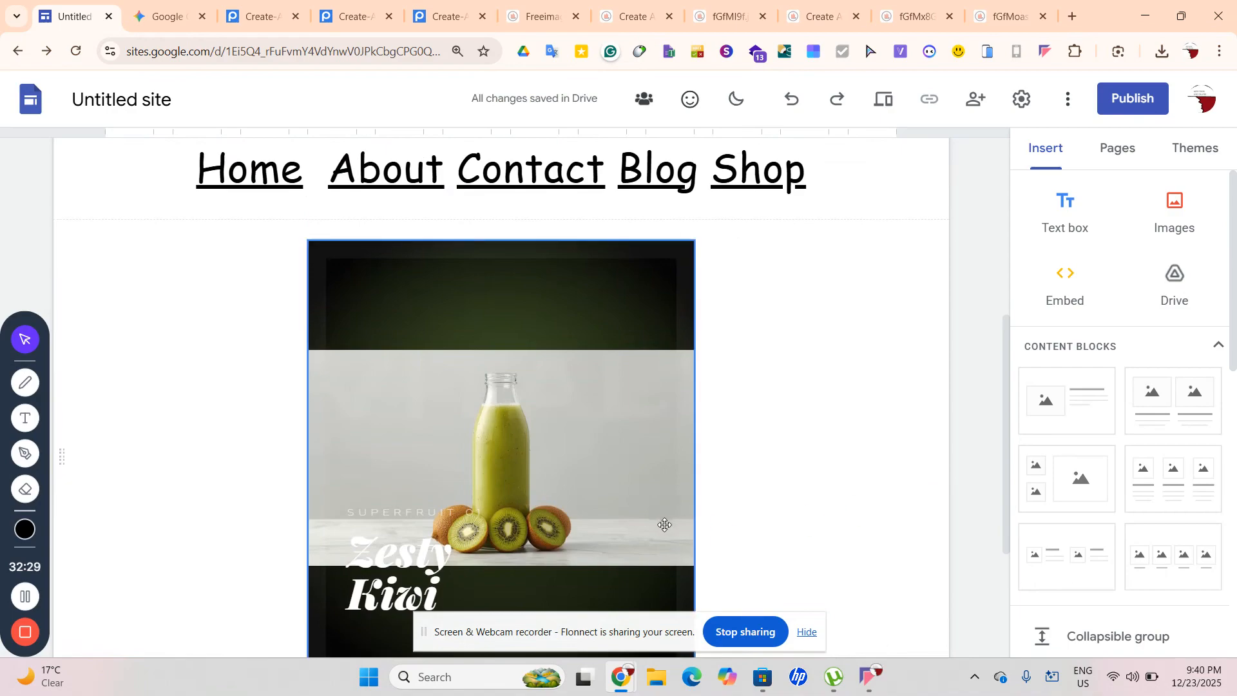
left_click_drag(632, 537, 569, 510)
left_click(864, 589)
scroll(867, 592, "down", 3)
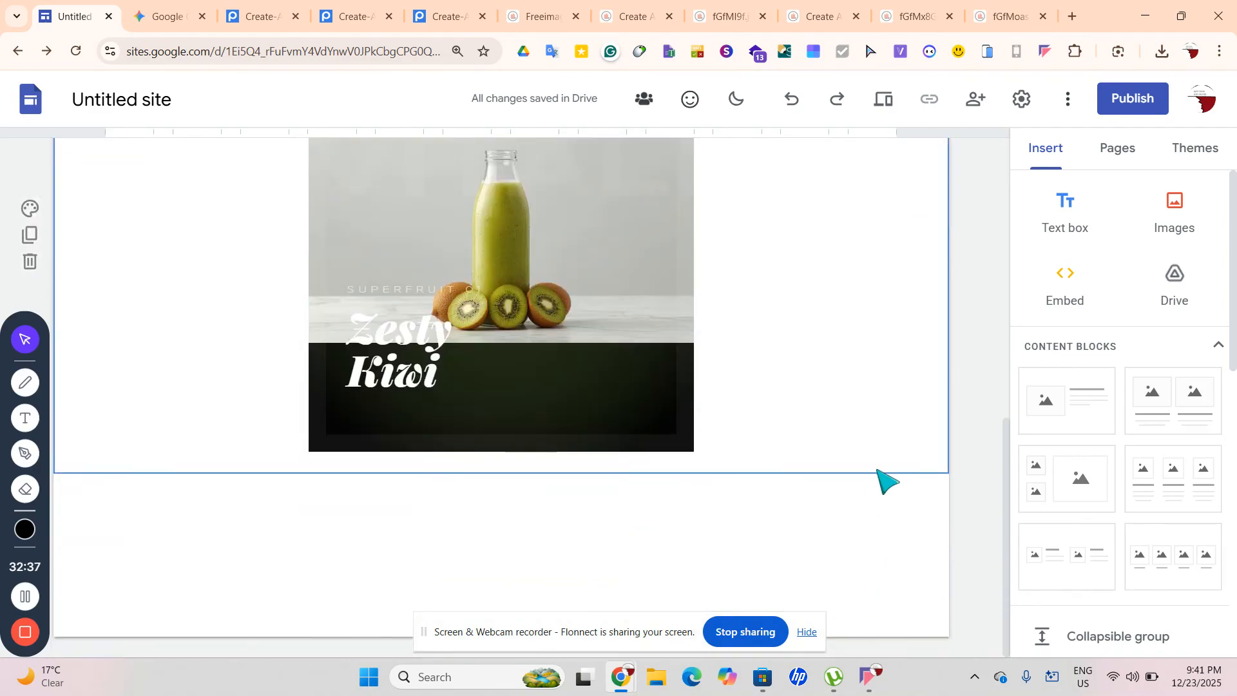
scroll(881, 486, "up", 1)
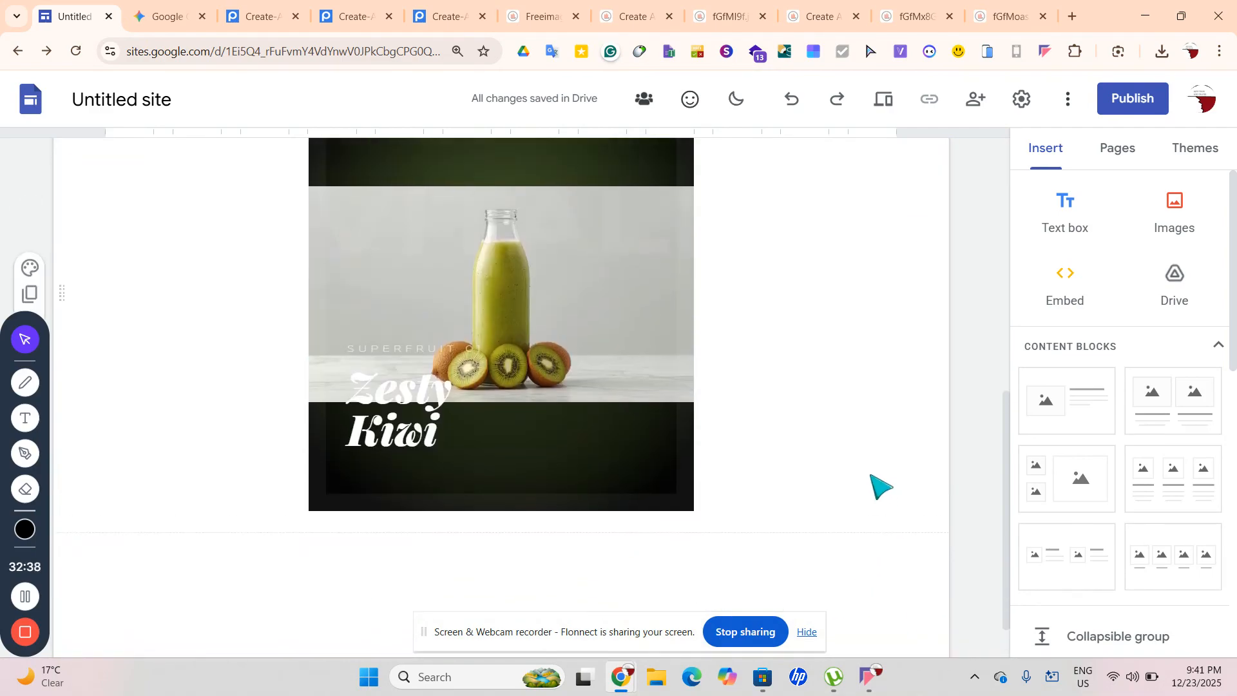
left_click(883, 115)
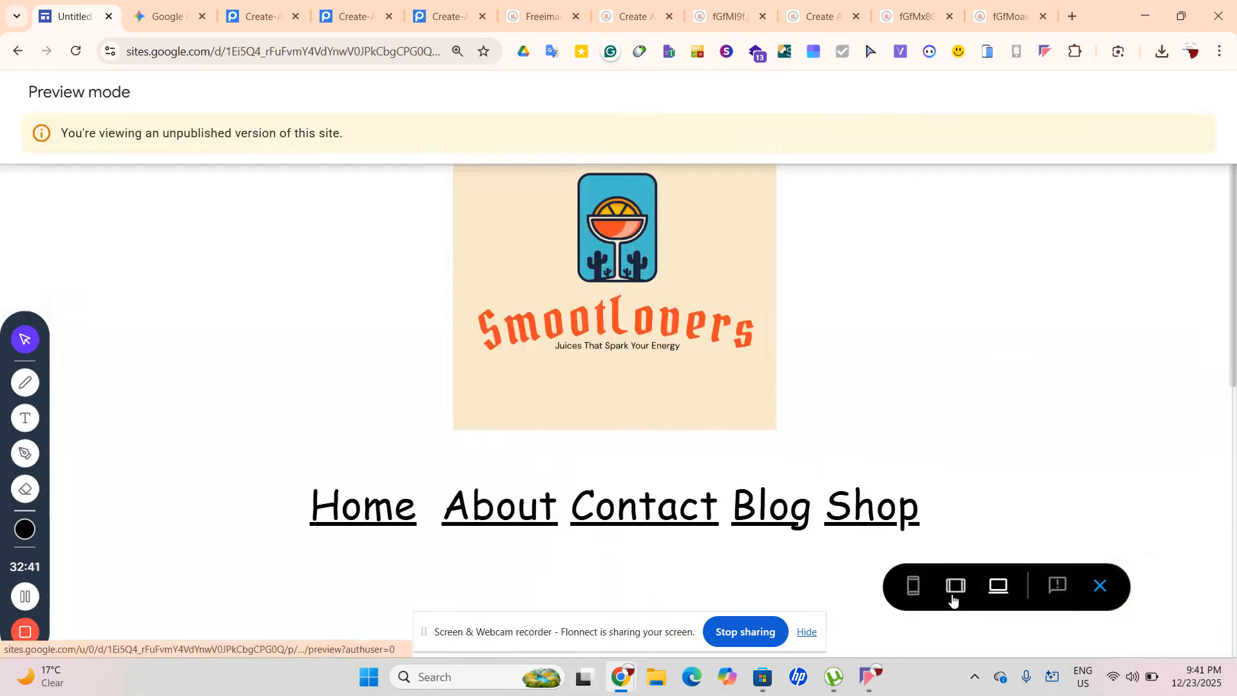
left_click(957, 588)
scroll(594, 422, "down", 10)
scroll(628, 500, "up", 10)
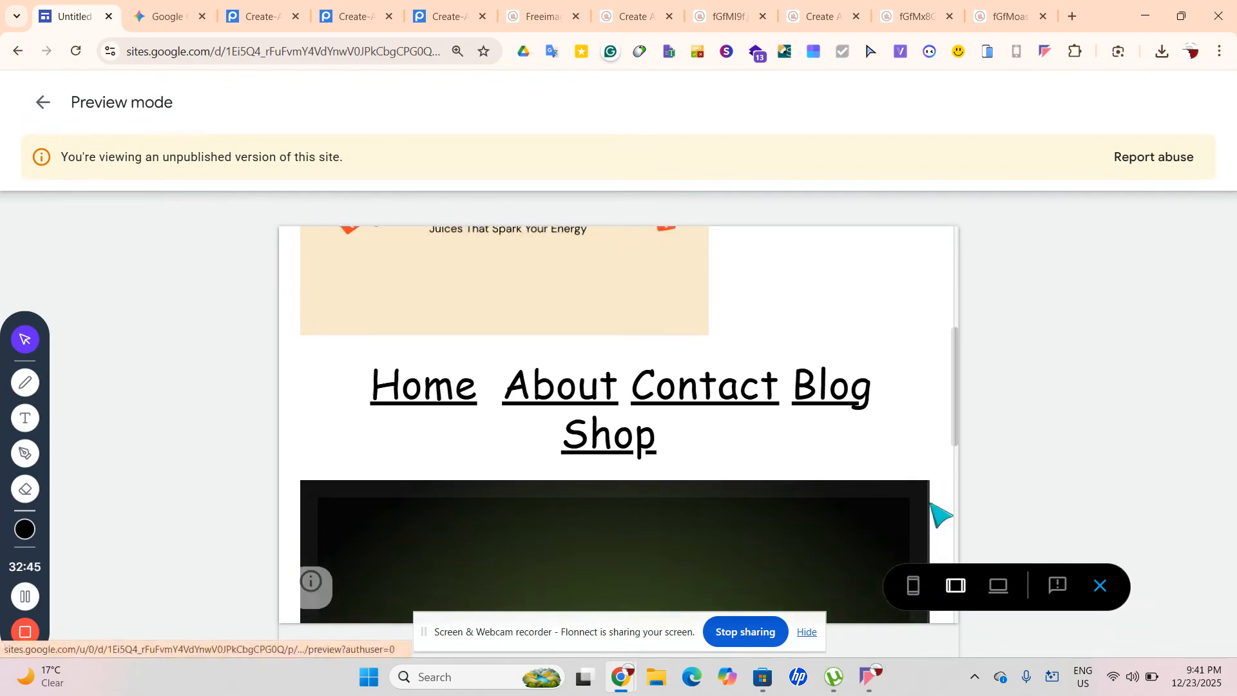
scroll(931, 504, "up", 3)
left_click(915, 591)
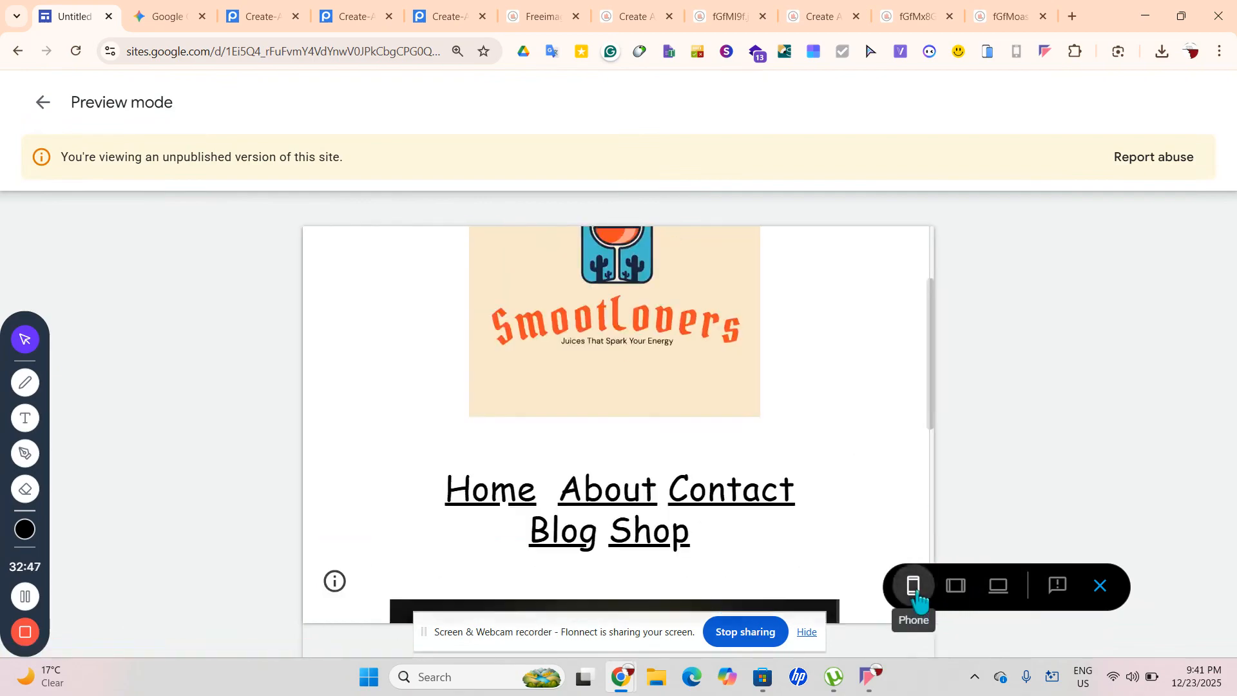
scroll(735, 519, "down", 4)
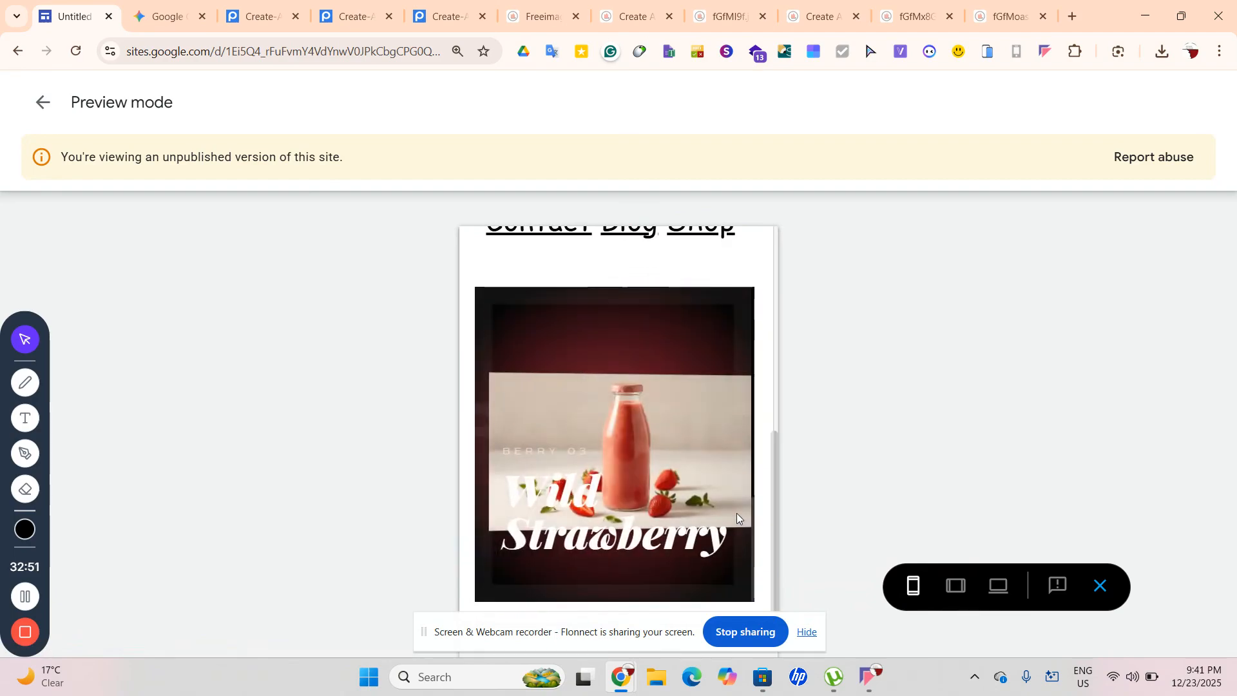
scroll(737, 513, "up", 5)
scroll(737, 513, "down", 5)
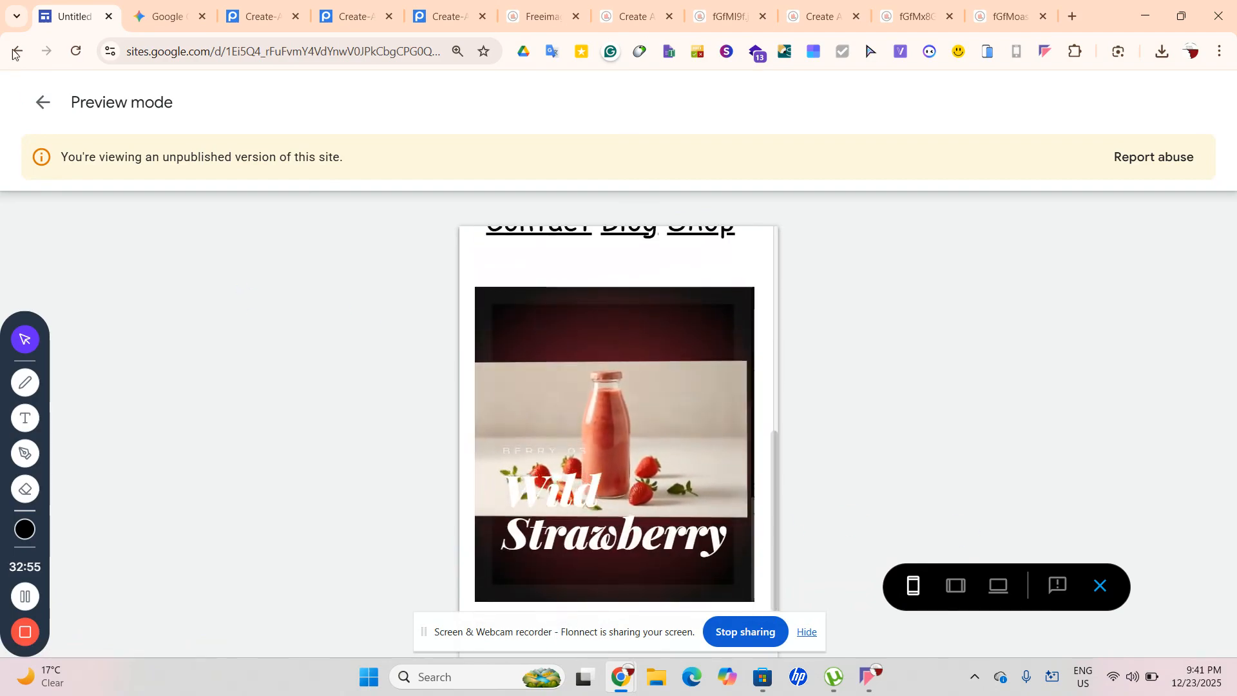
left_click(43, 102)
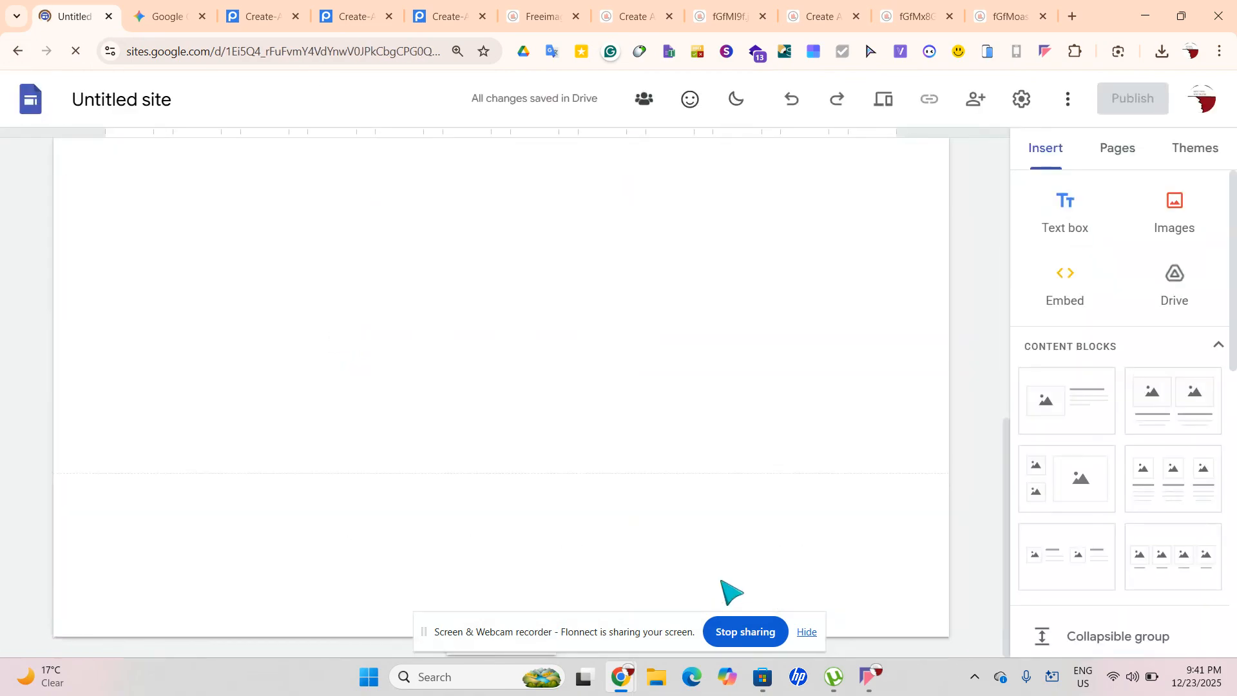
Add a text box below the SmootLovers logo with the Comic Sans font
left_click(877, 457)
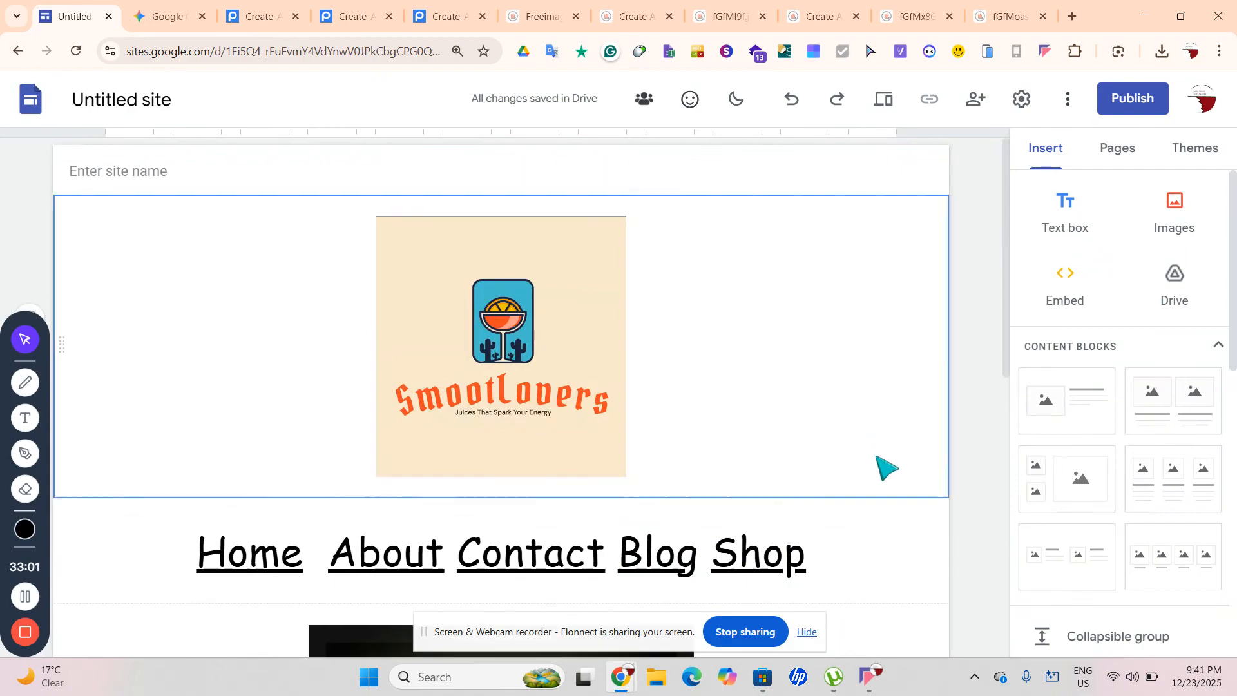
left_click(1080, 222)
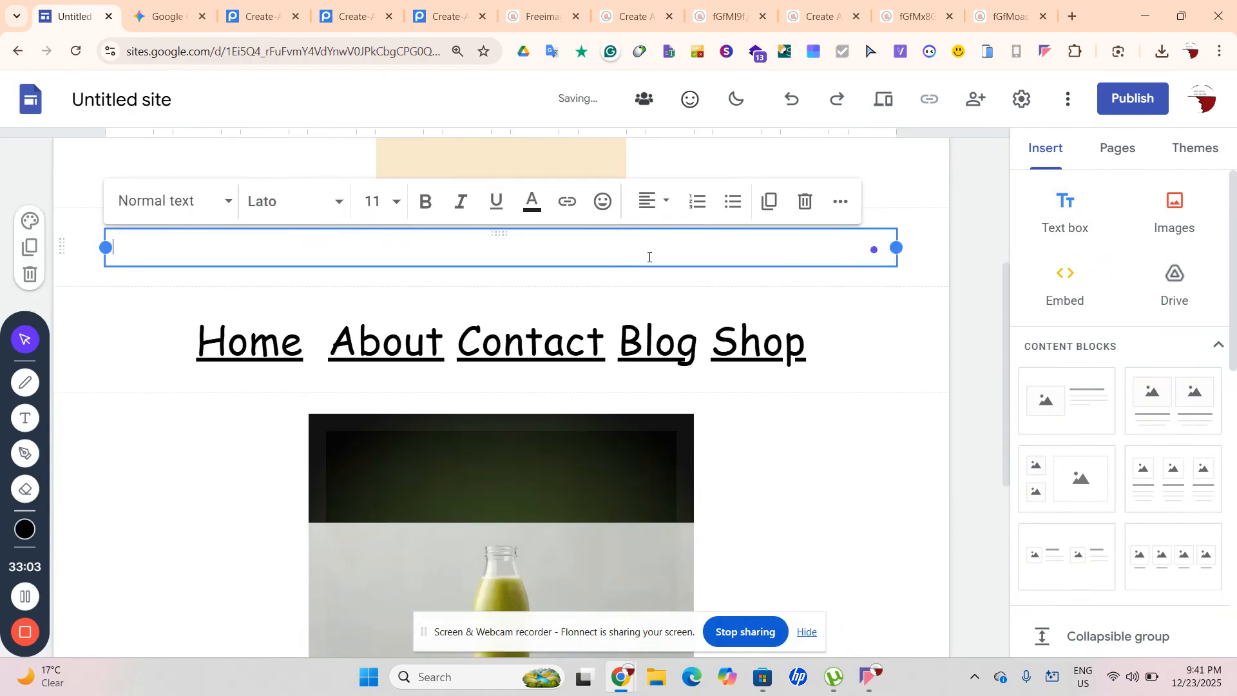
left_click(197, 215)
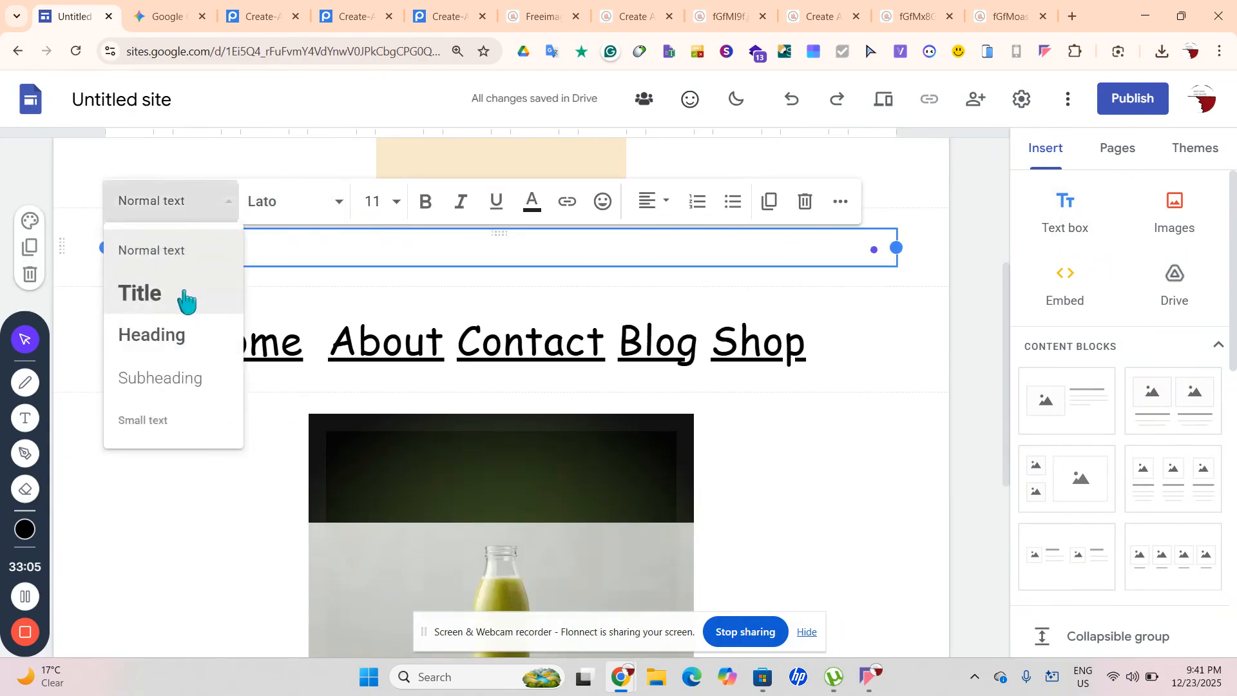
left_click(296, 211)
left_click(296, 212)
left_click(317, 475)
Centre-align the new text box and put the cursor in it for typing
left_click(656, 202)
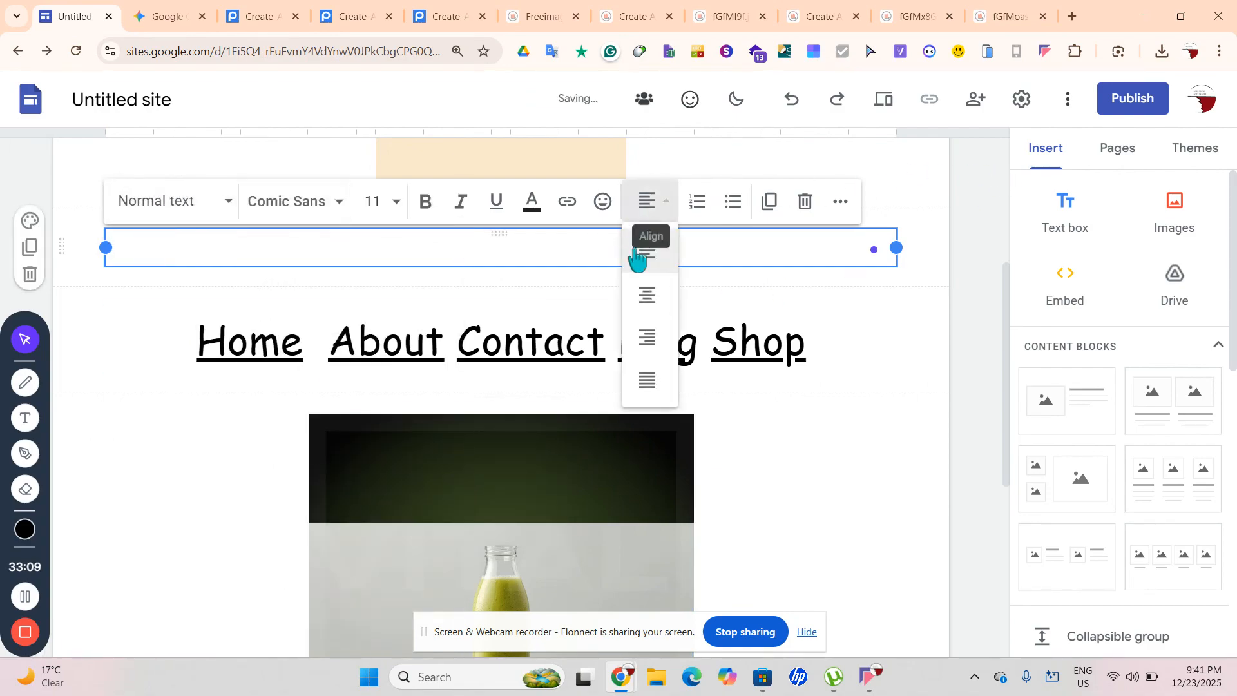
left_click(638, 291)
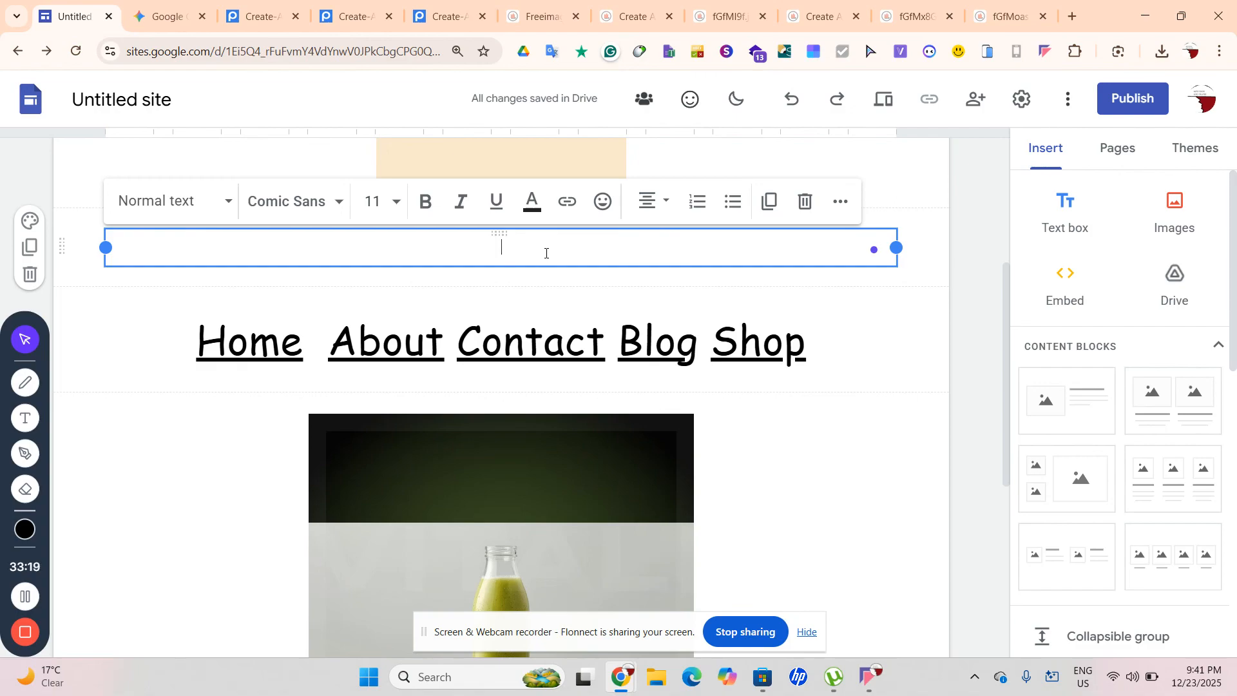
scroll(546, 253, "up", 5)
left_click(543, 193)
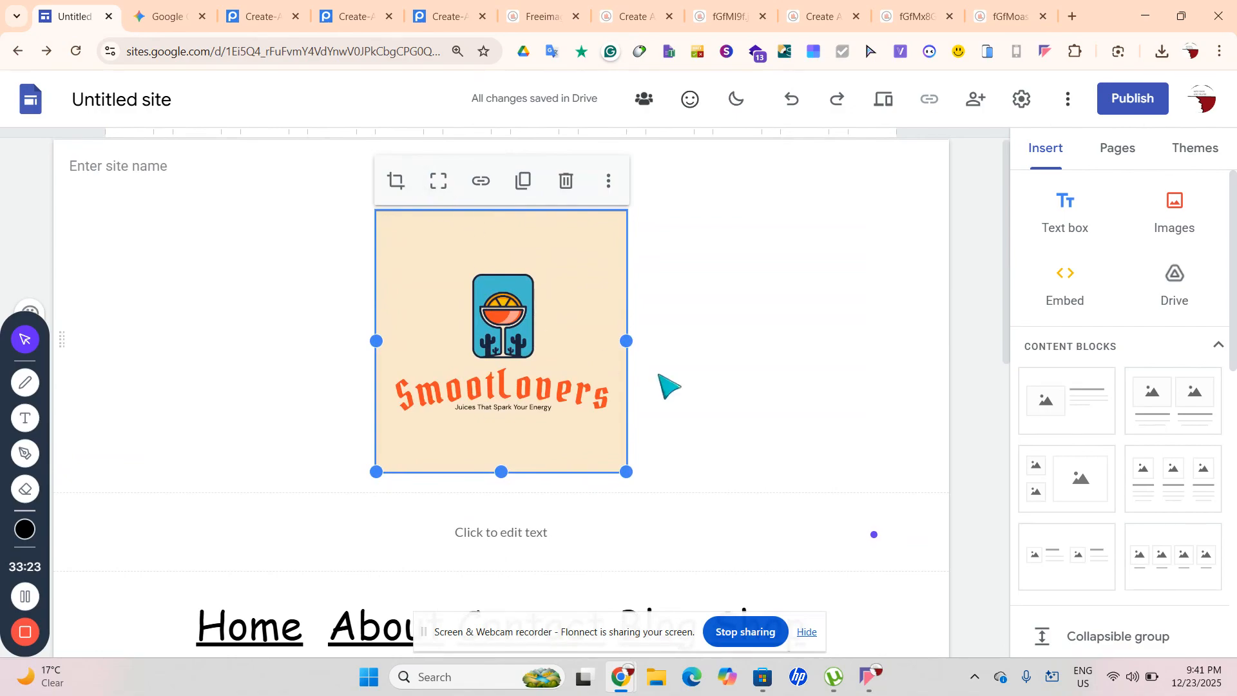
left_click(693, 404)
scroll(693, 405, "down", 7)
scroll(549, 340, "up", 4)
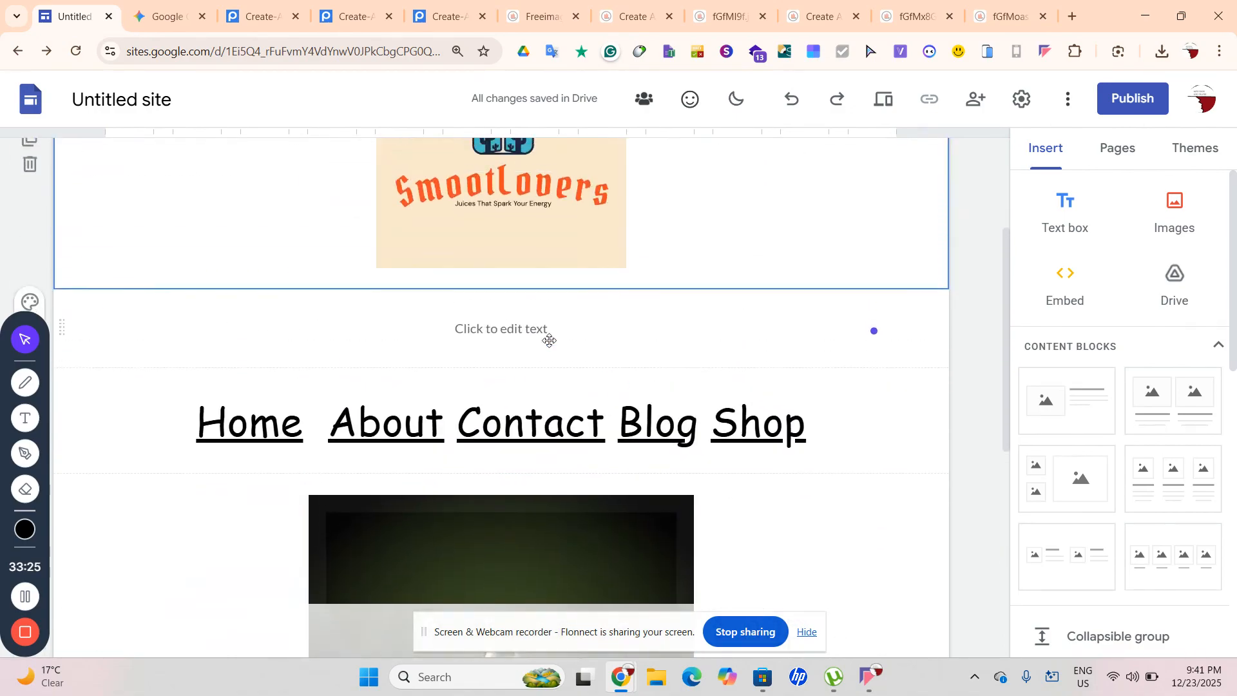
left_click(549, 340)
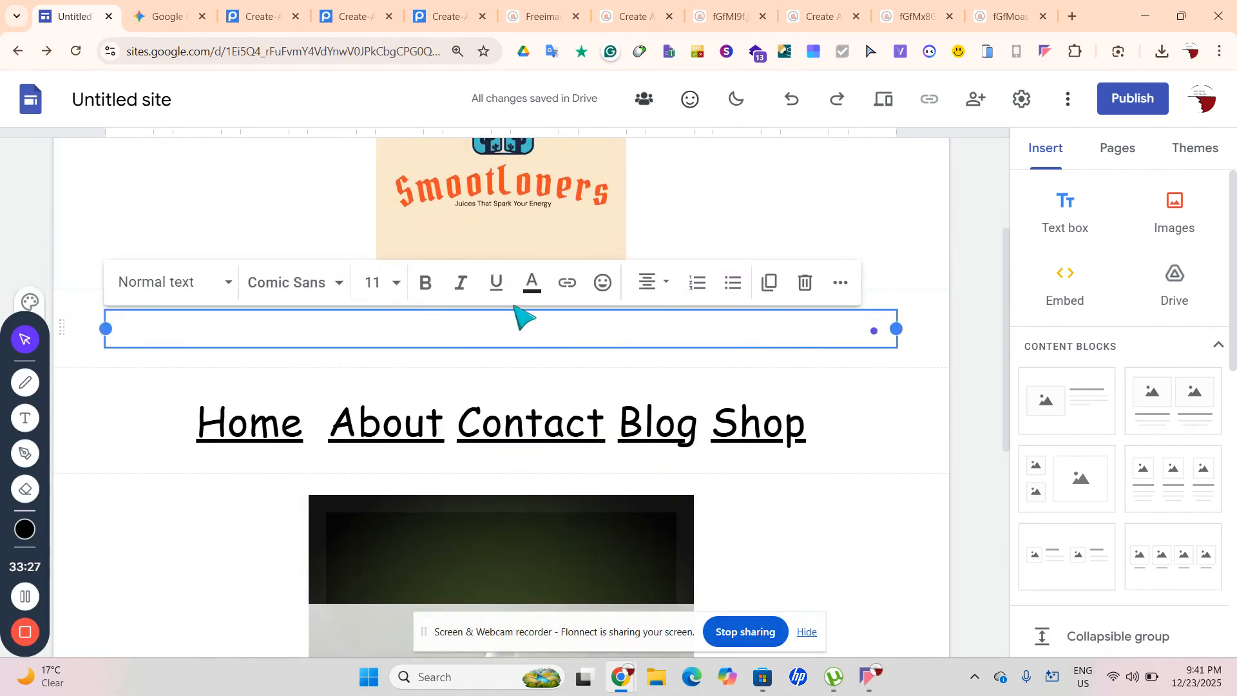
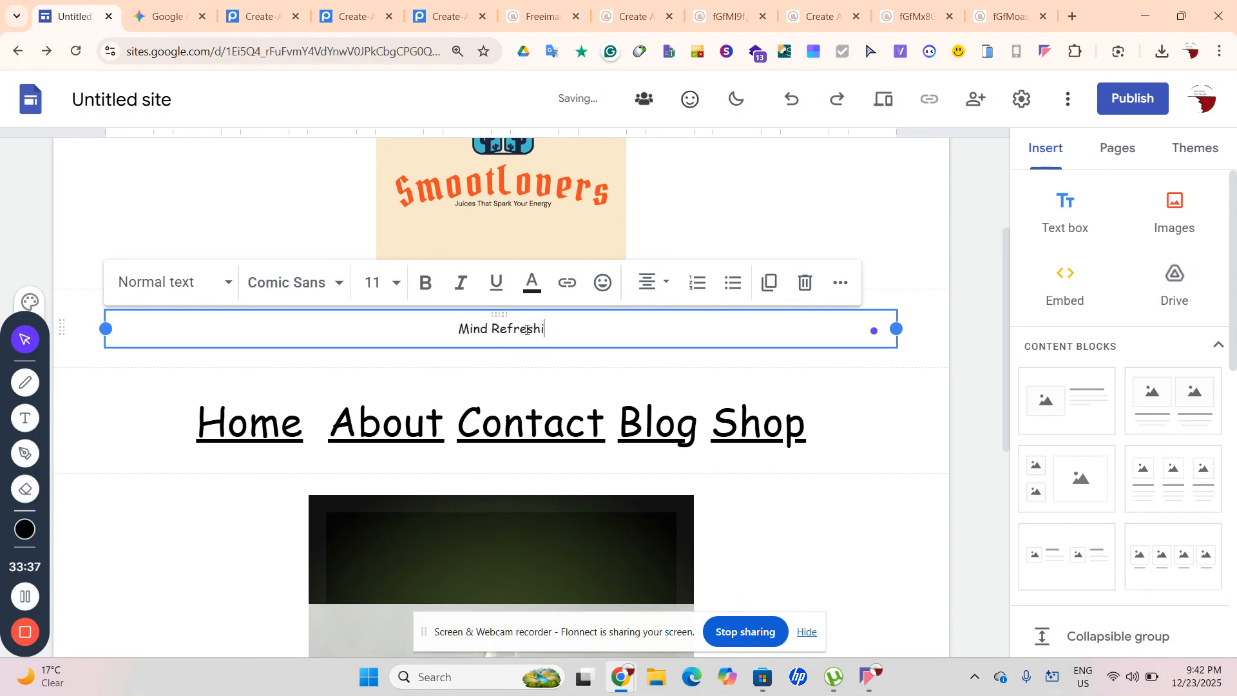
Finish the tagline so it reads 'Mind Refreshing Juices That Spark Creativity'
type("g W")
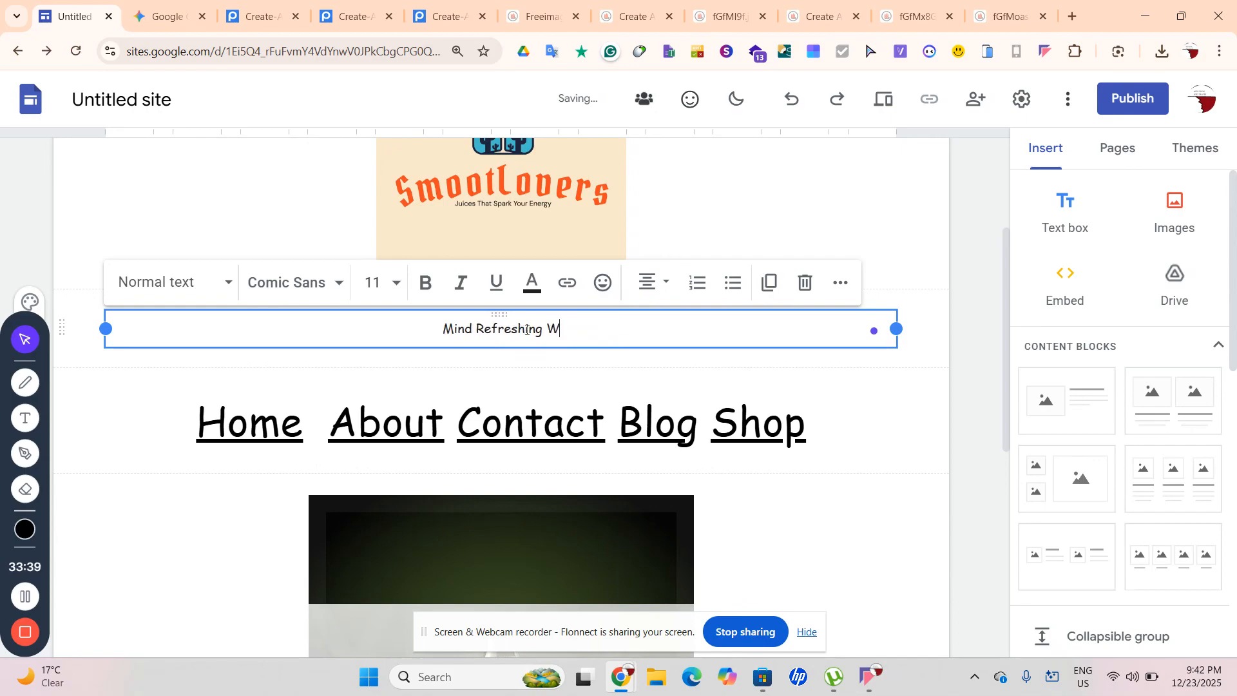
key("BackSpace")
key("BackSpace")
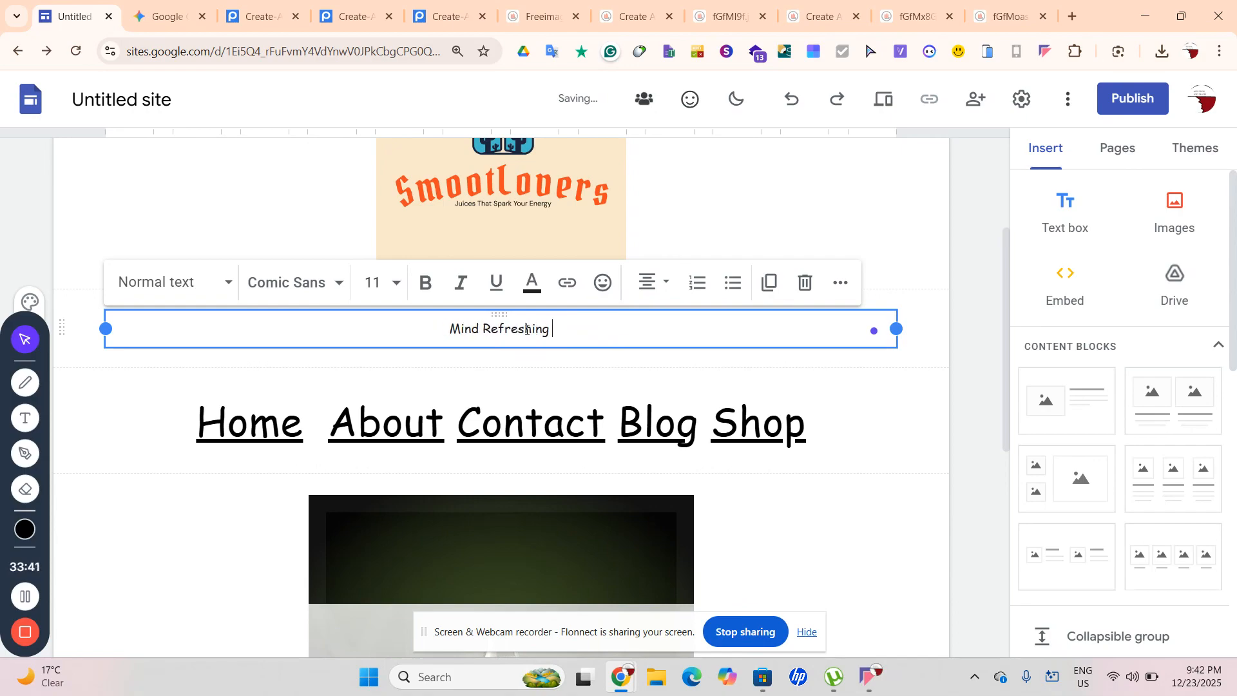
type("Ju")
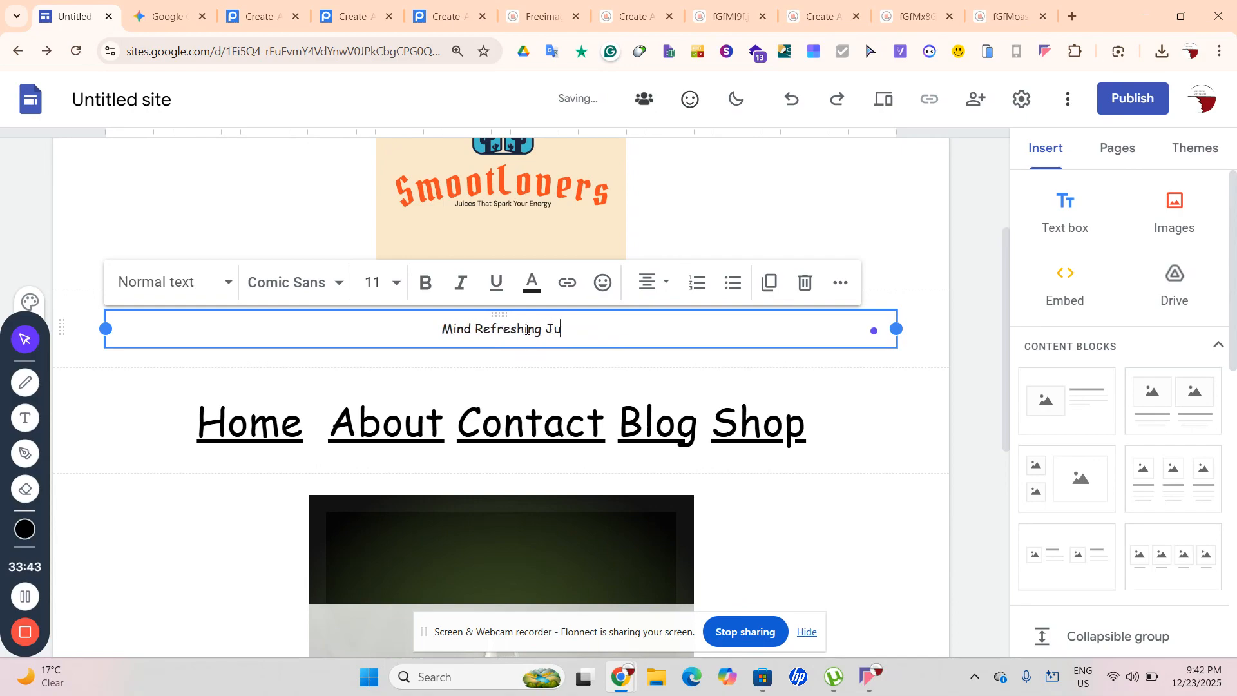
type("ices ")
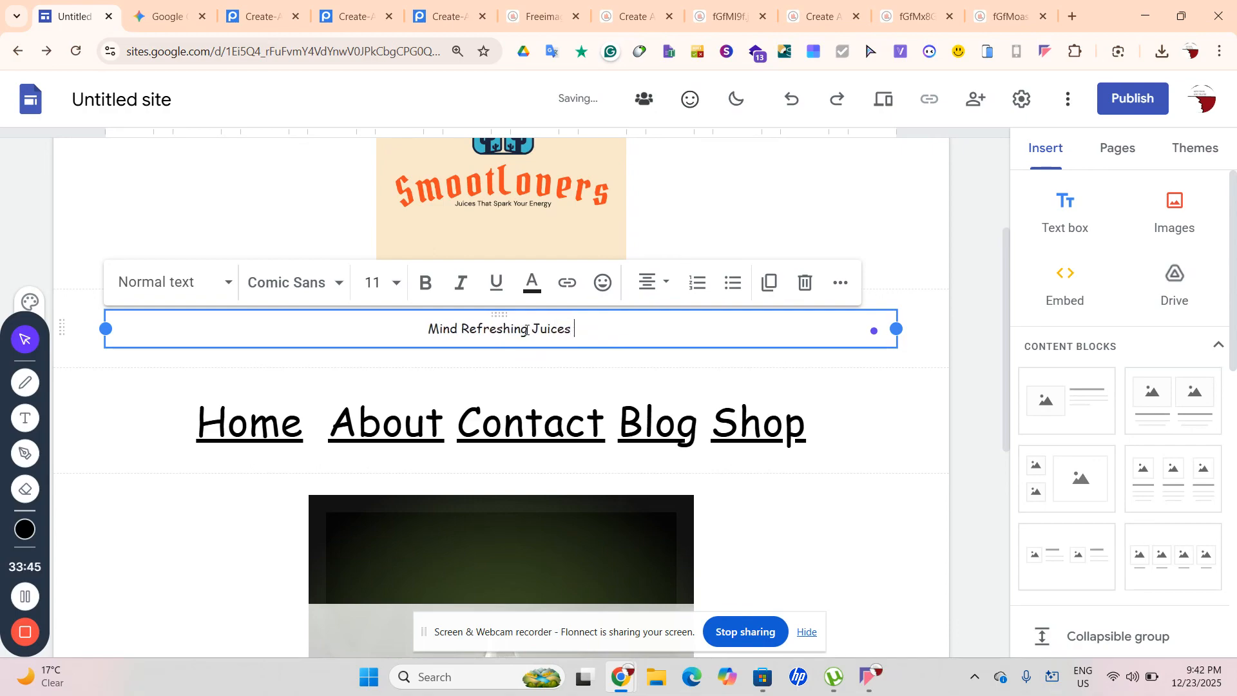
type("That ")
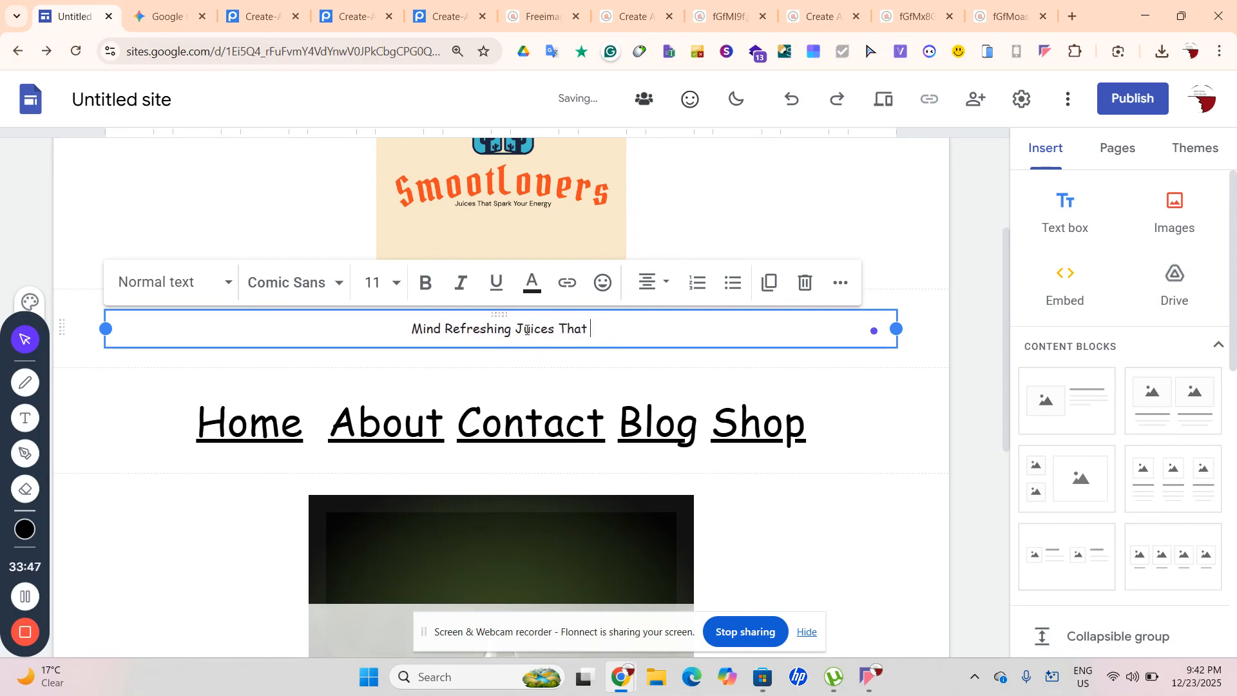
type("Spar")
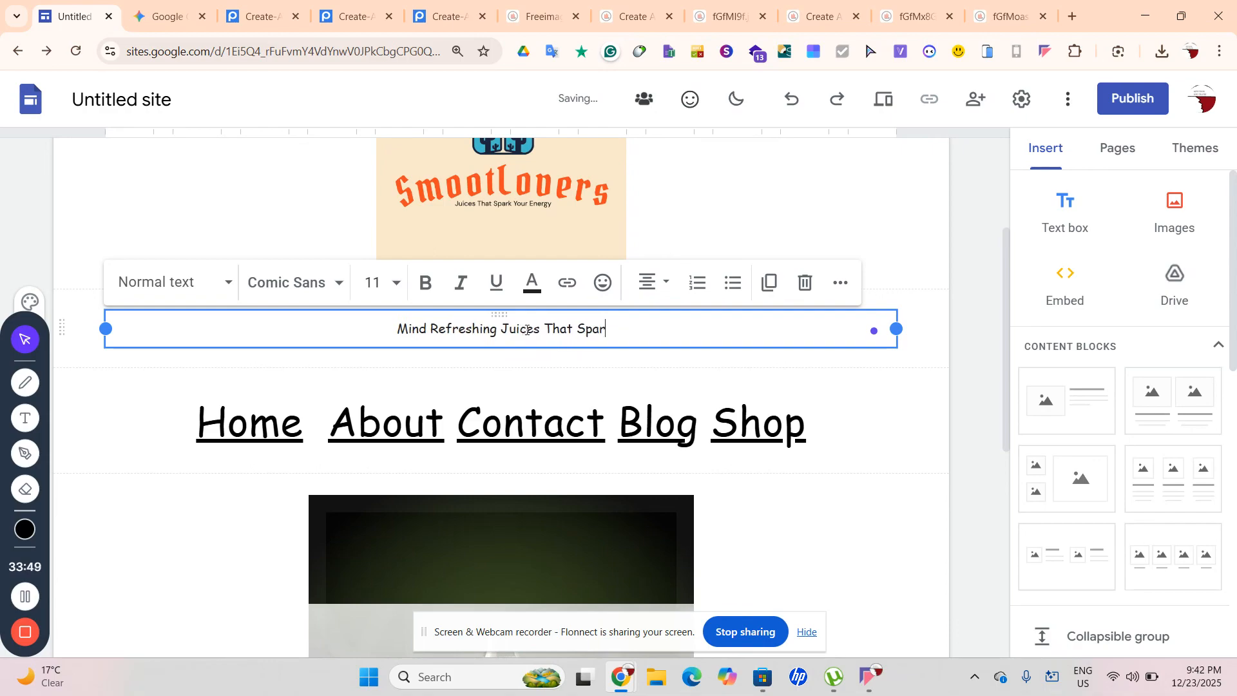
type("k")
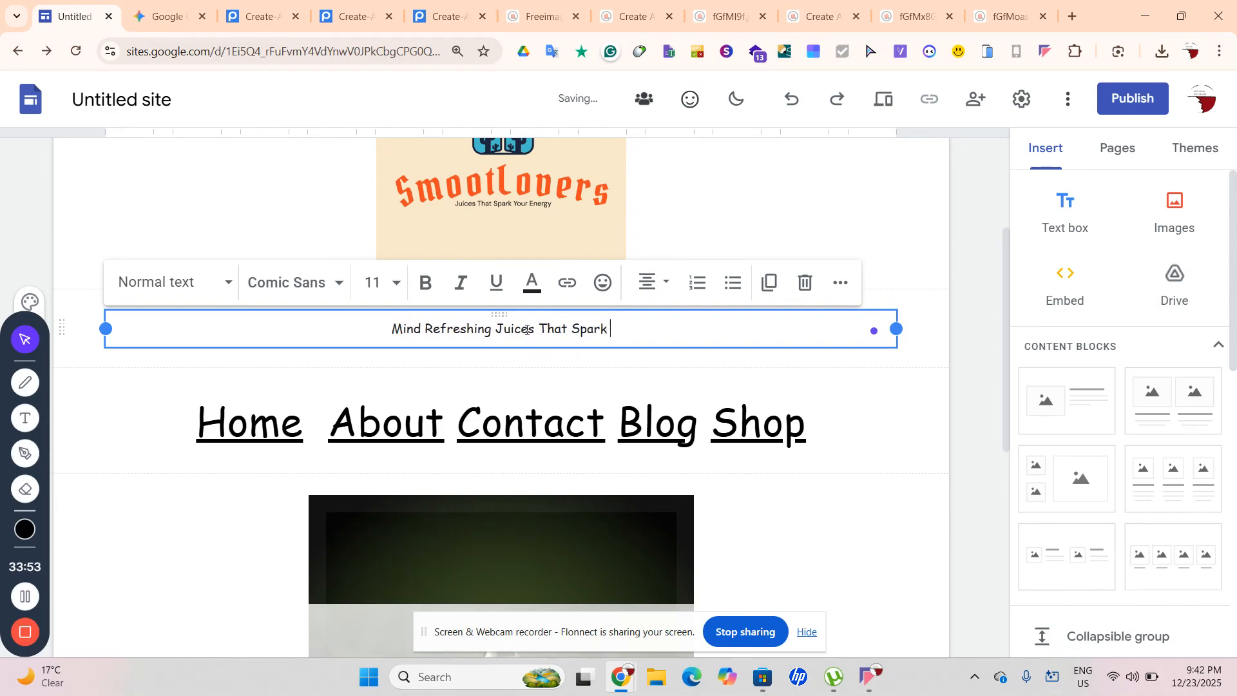
type(" Crea")
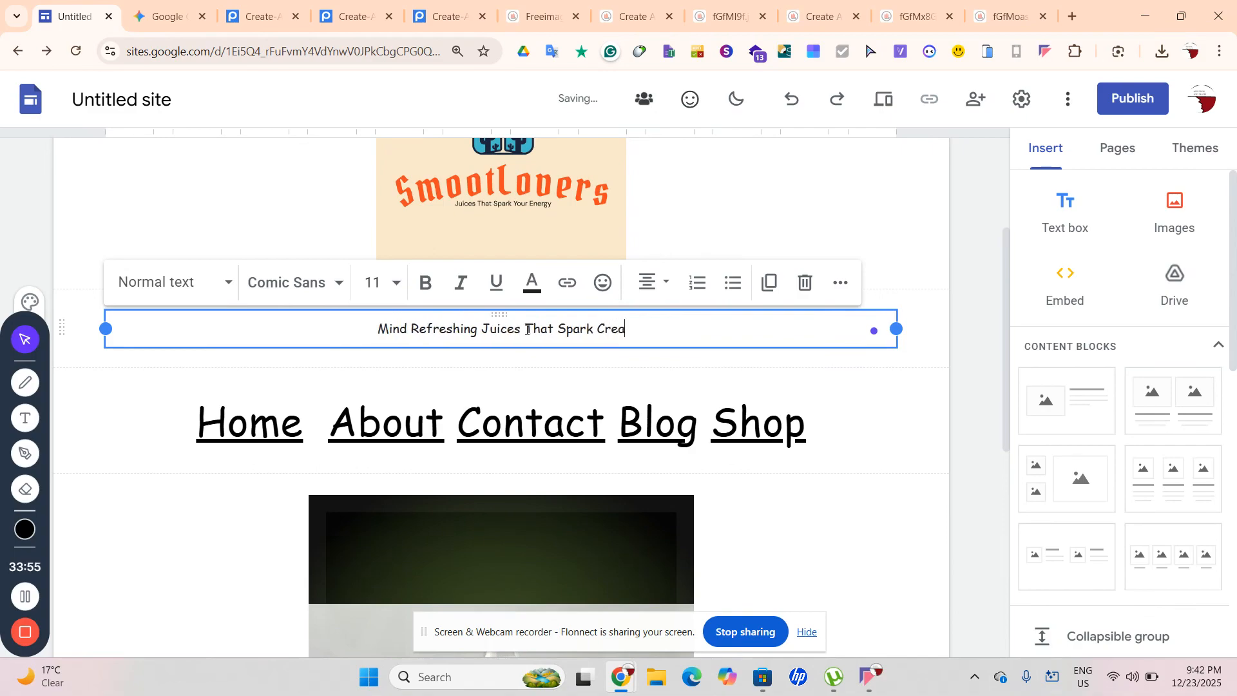
type("tivity")
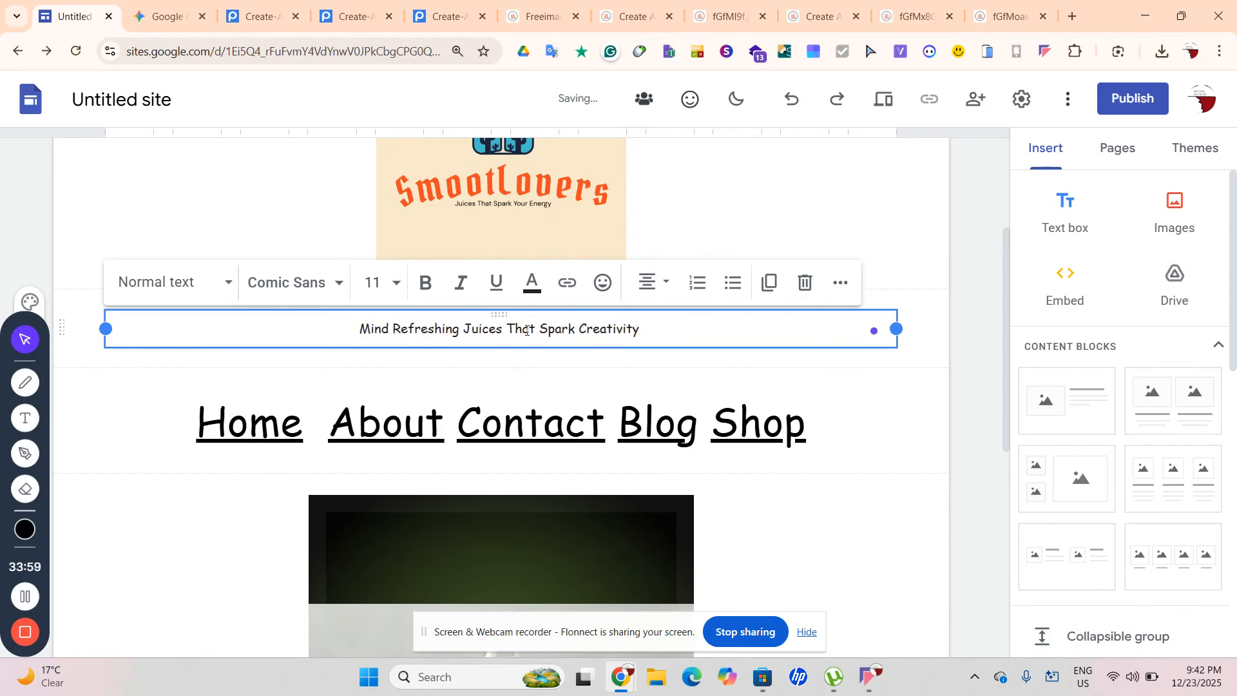
Select the whole tagline to check it, then deselect it and review the page
key("ctrl+a")
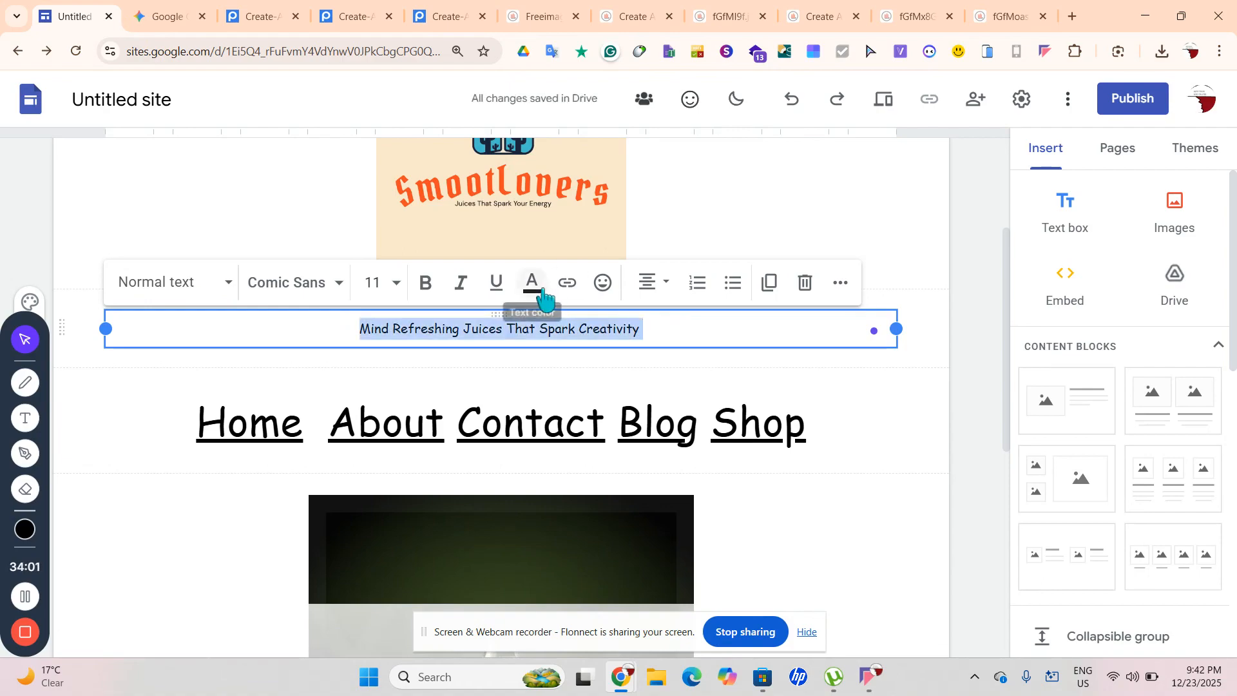
left_click(960, 375)
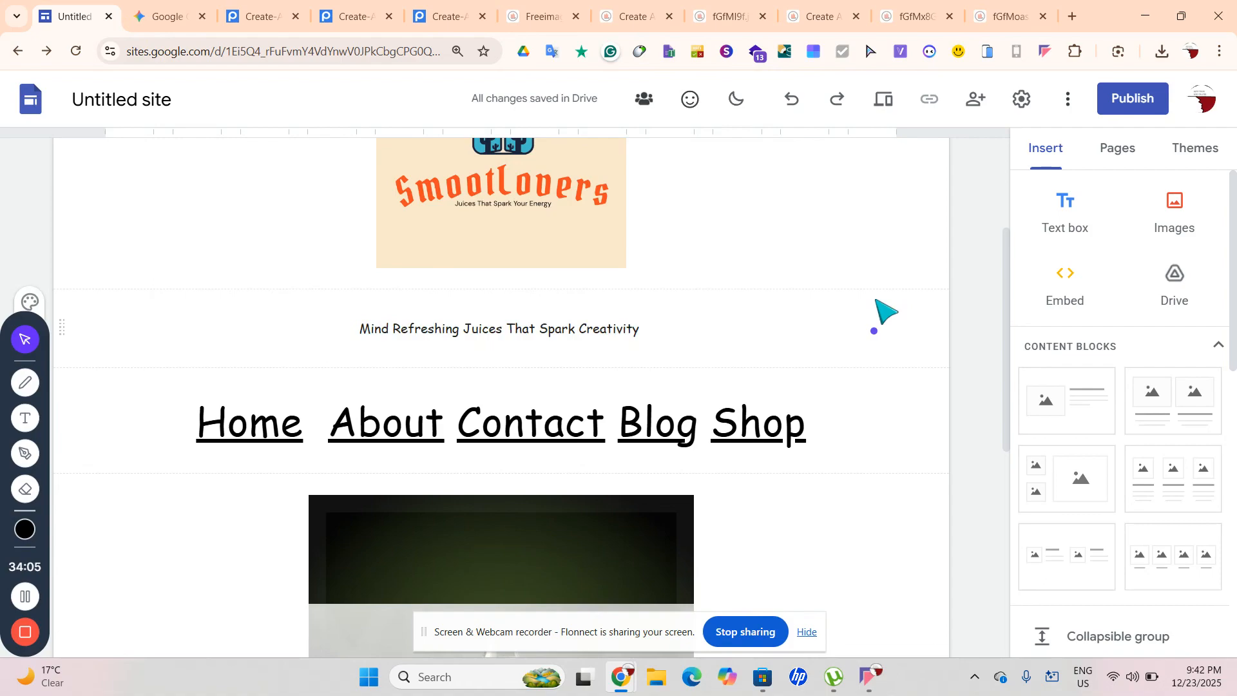
left_click(590, 331)
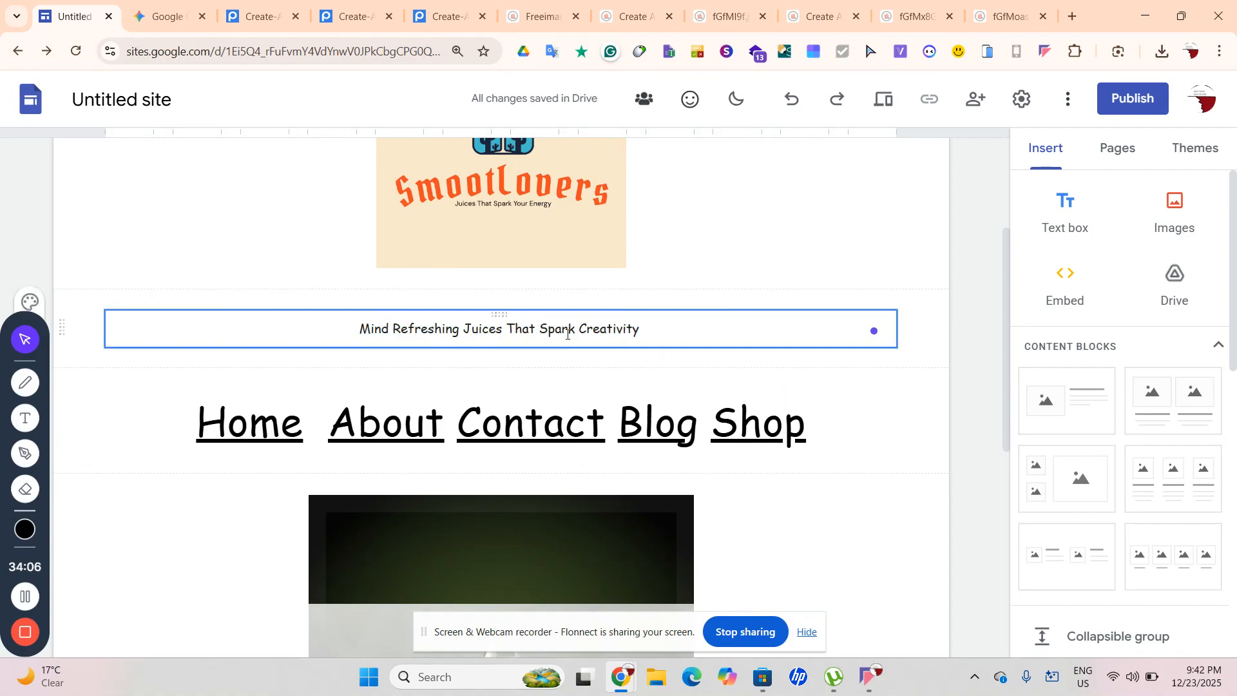
left_click(642, 327)
left_click_drag(647, 332, 226, 318)
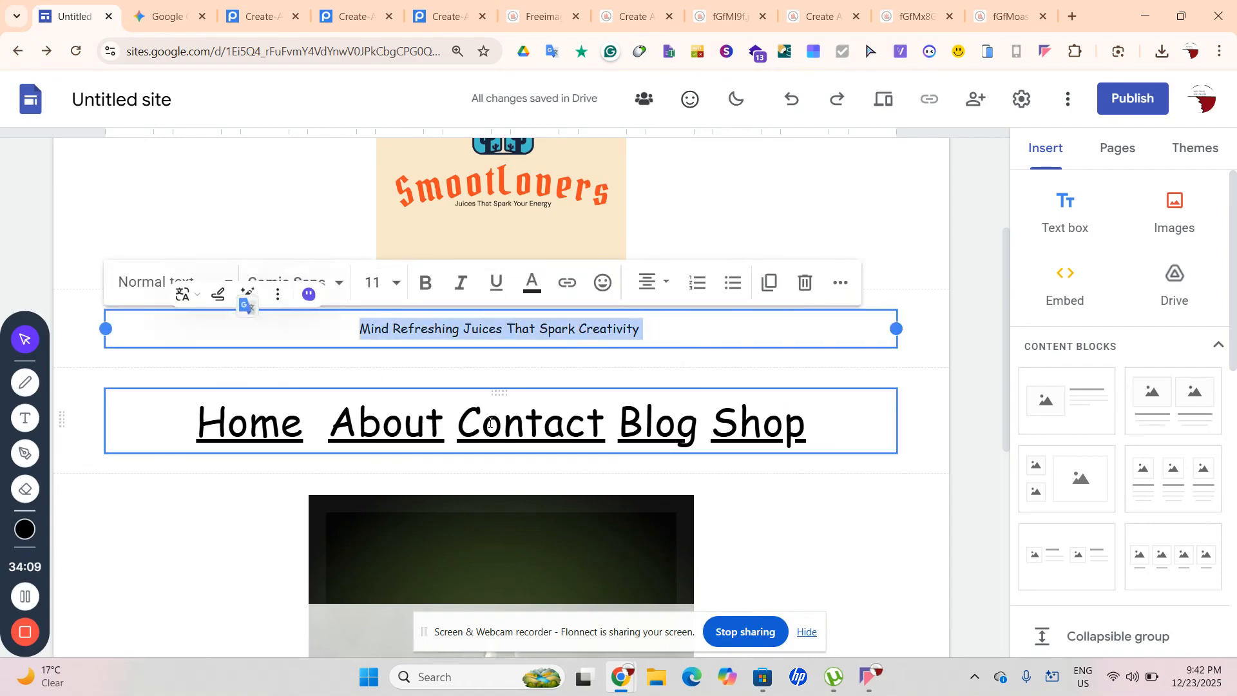
left_click(983, 448)
scroll(983, 447, "down", 7)
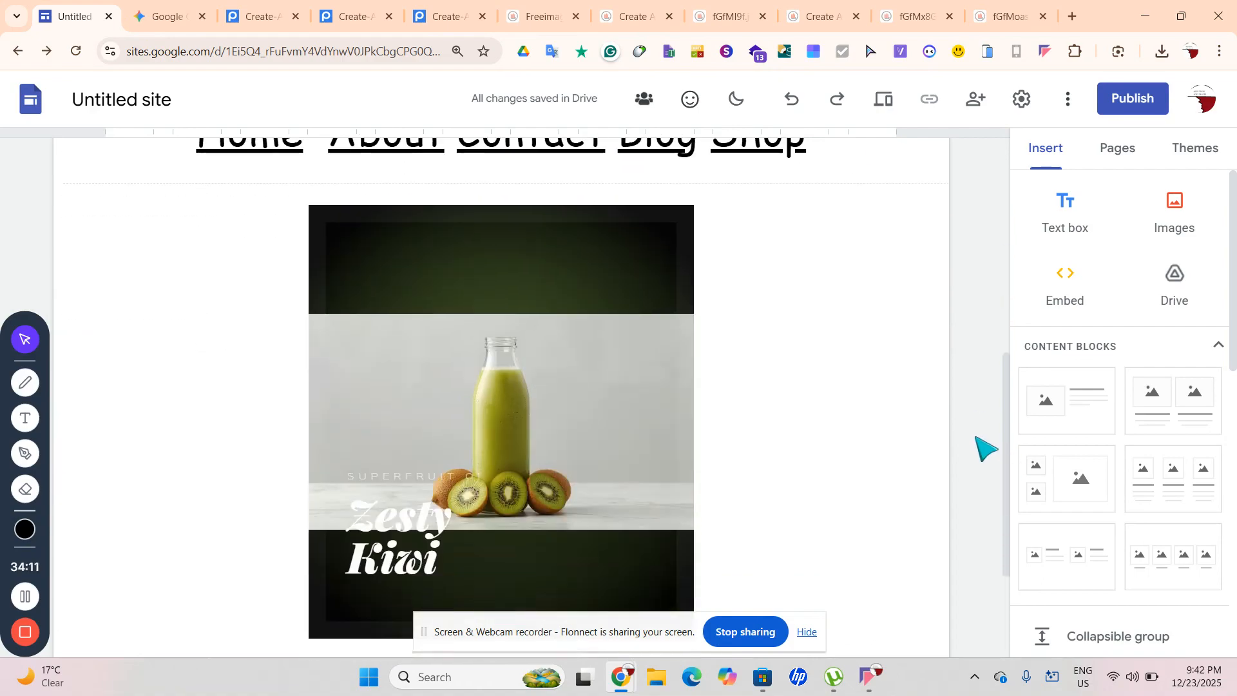
scroll(984, 447, "up", 5)
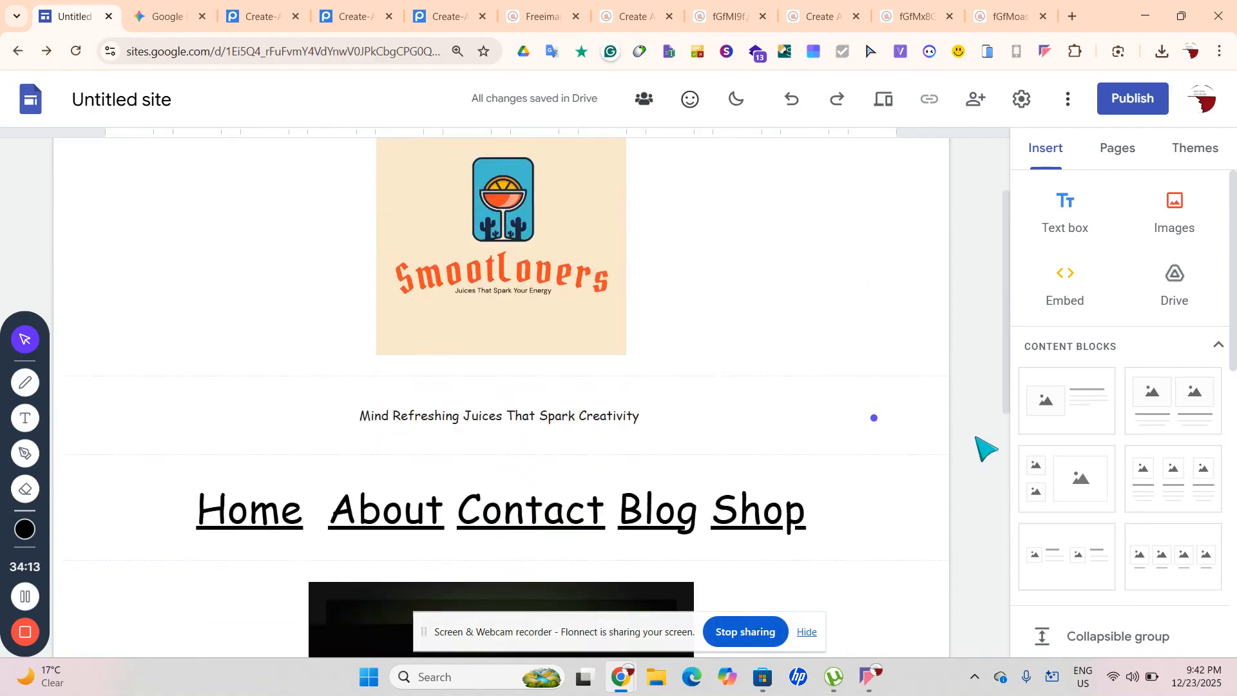
scroll(983, 447, "down", 5)
scroll(928, 467, "up", 4)
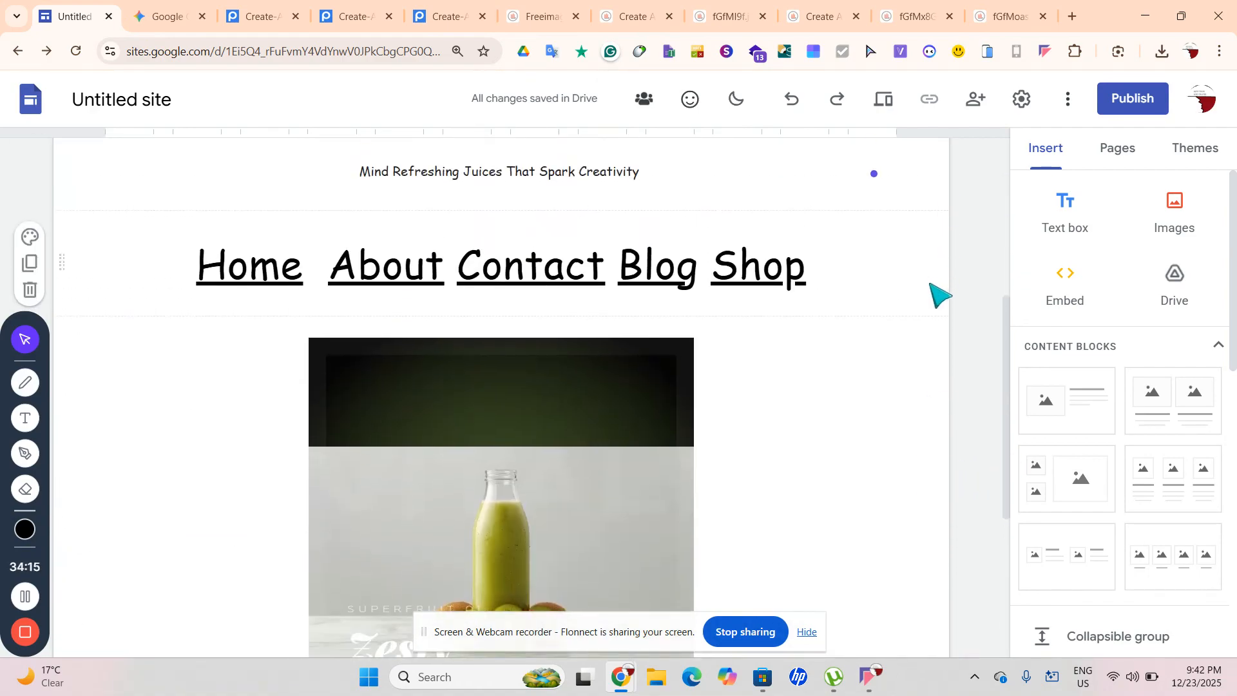
Add a centred Title text box in Comic Sans MS below the navigation links
left_click(1065, 212)
left_click(182, 213)
left_click(183, 213)
left_click(169, 203)
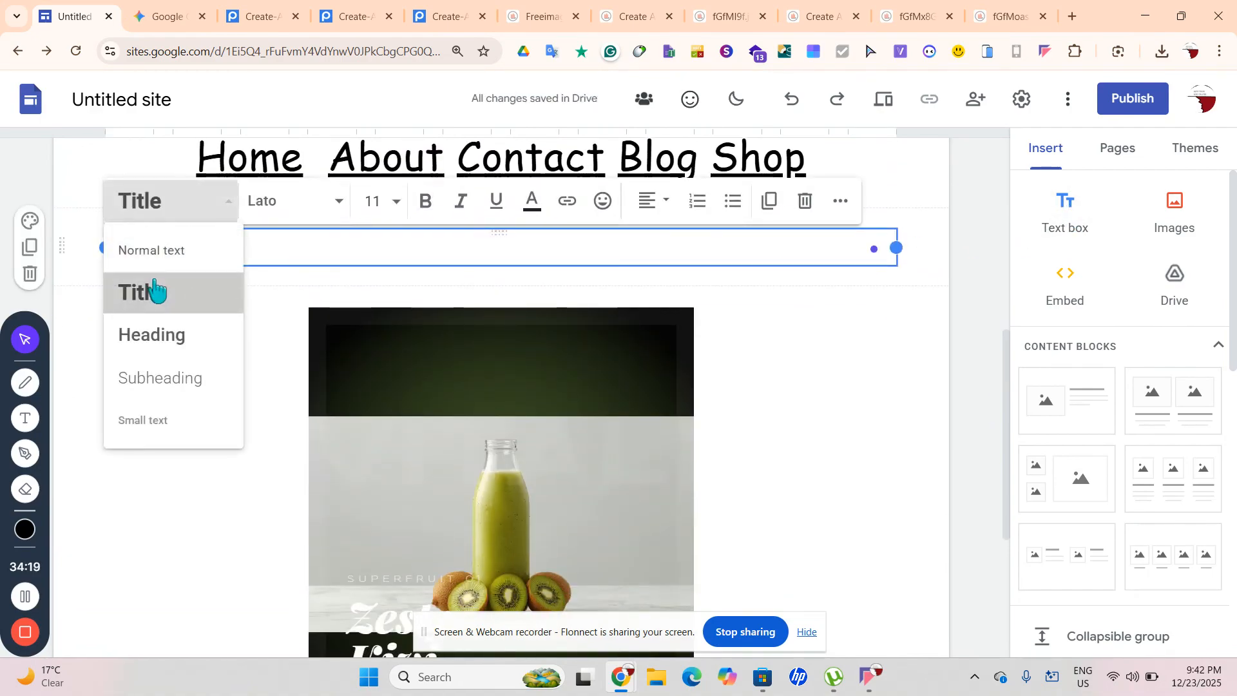
left_click(155, 291)
left_click(279, 199)
left_click(310, 470)
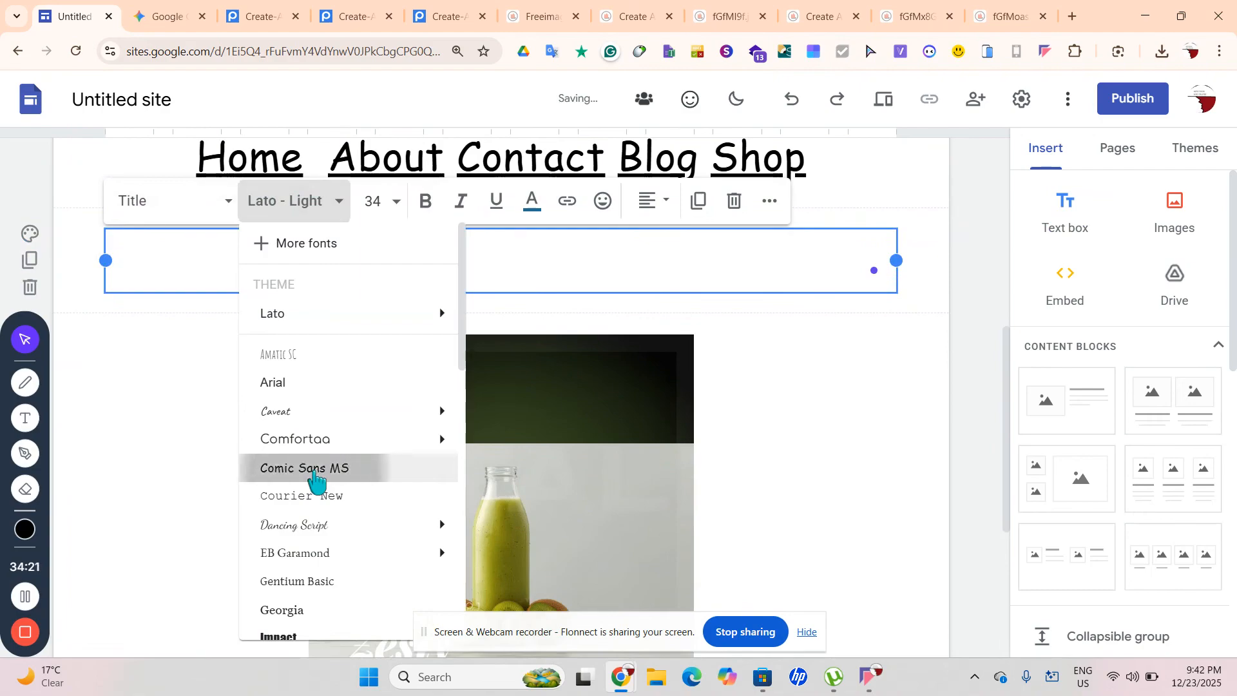
left_click(653, 201)
left_click(653, 292)
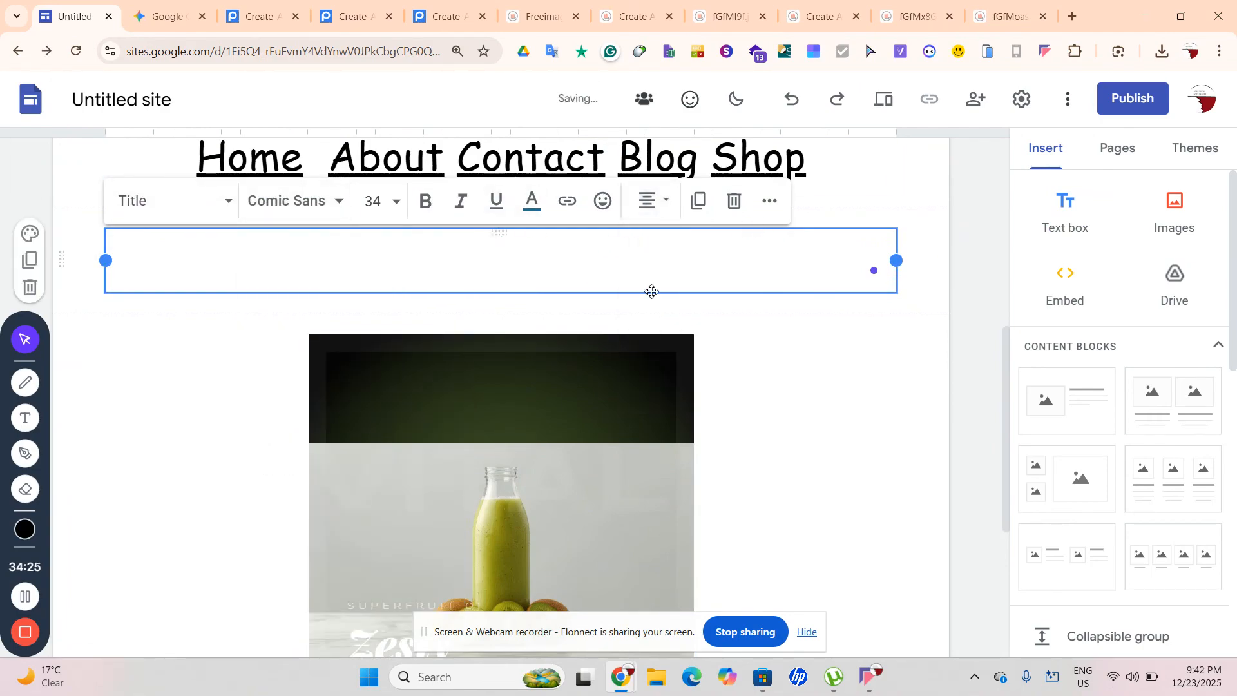
Type the title 'Choose Your Flavour', correcting typos along the way
type("CA")
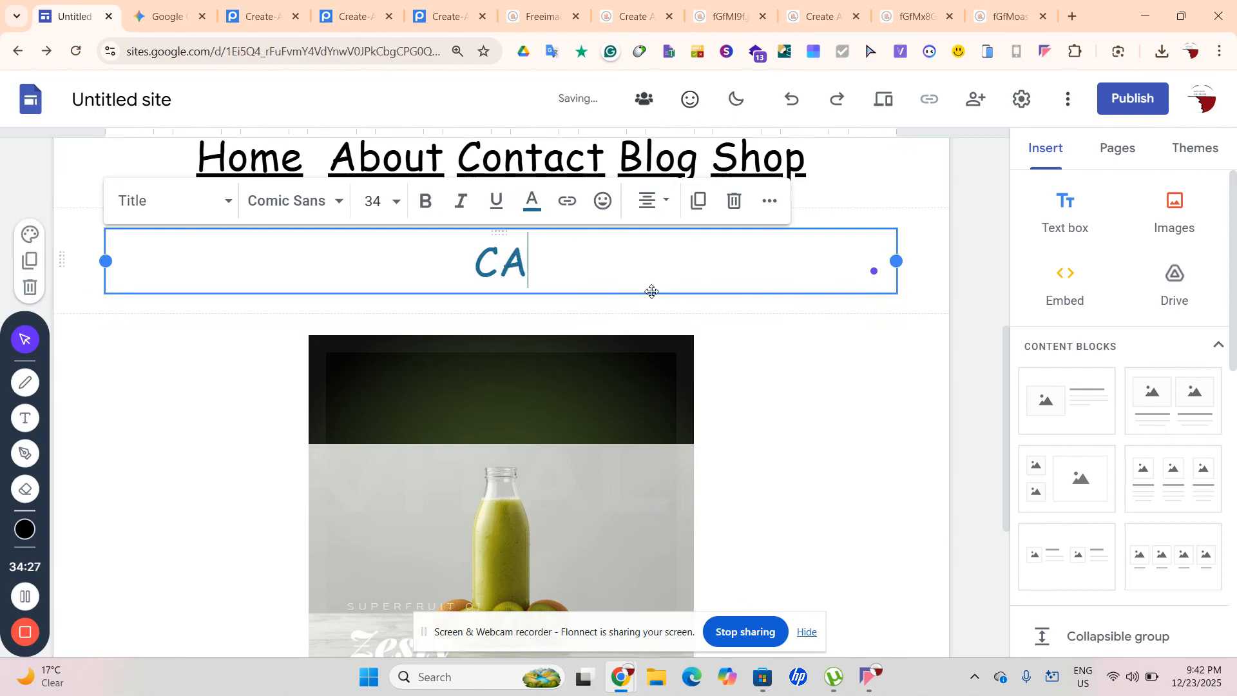
type("hoose a")
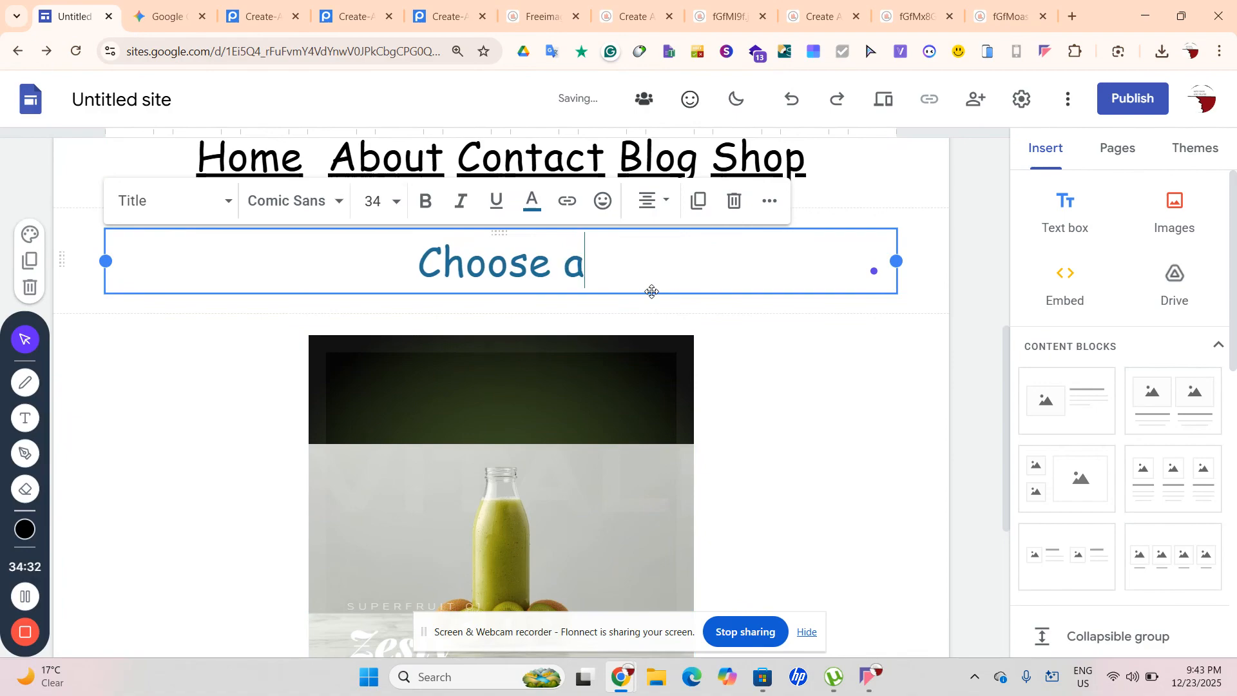
key("BackSpace")
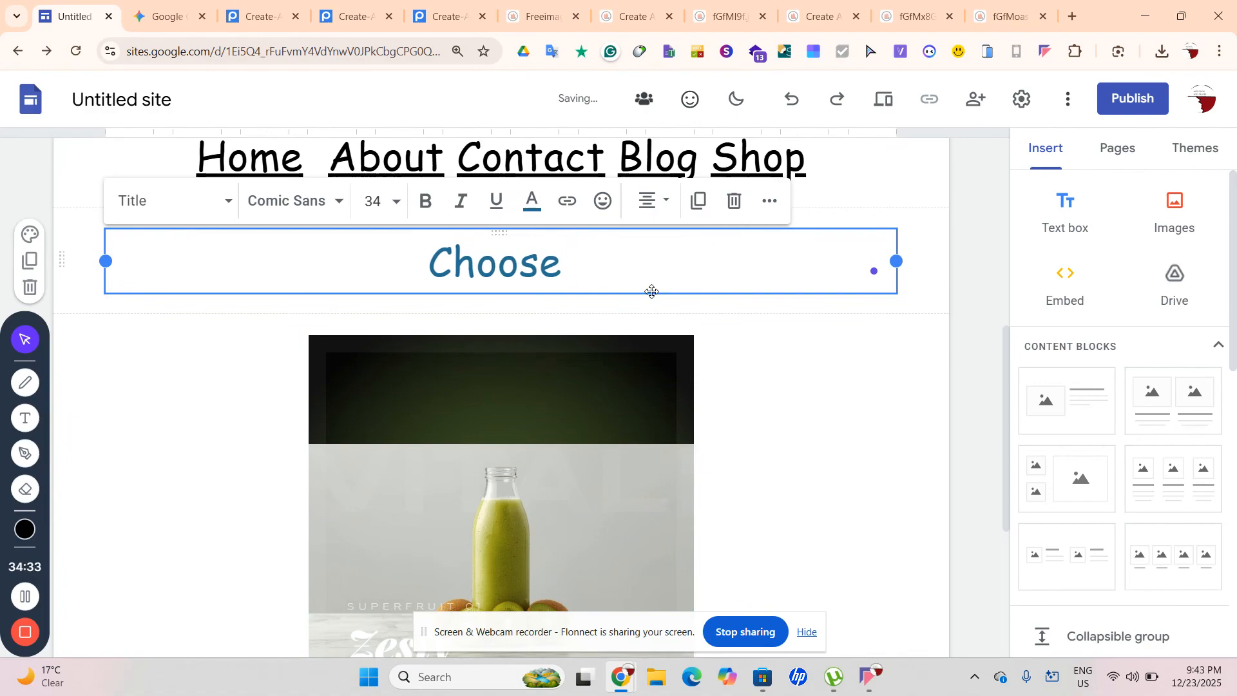
type("Youe")
key("BackSpace")
type("r ")
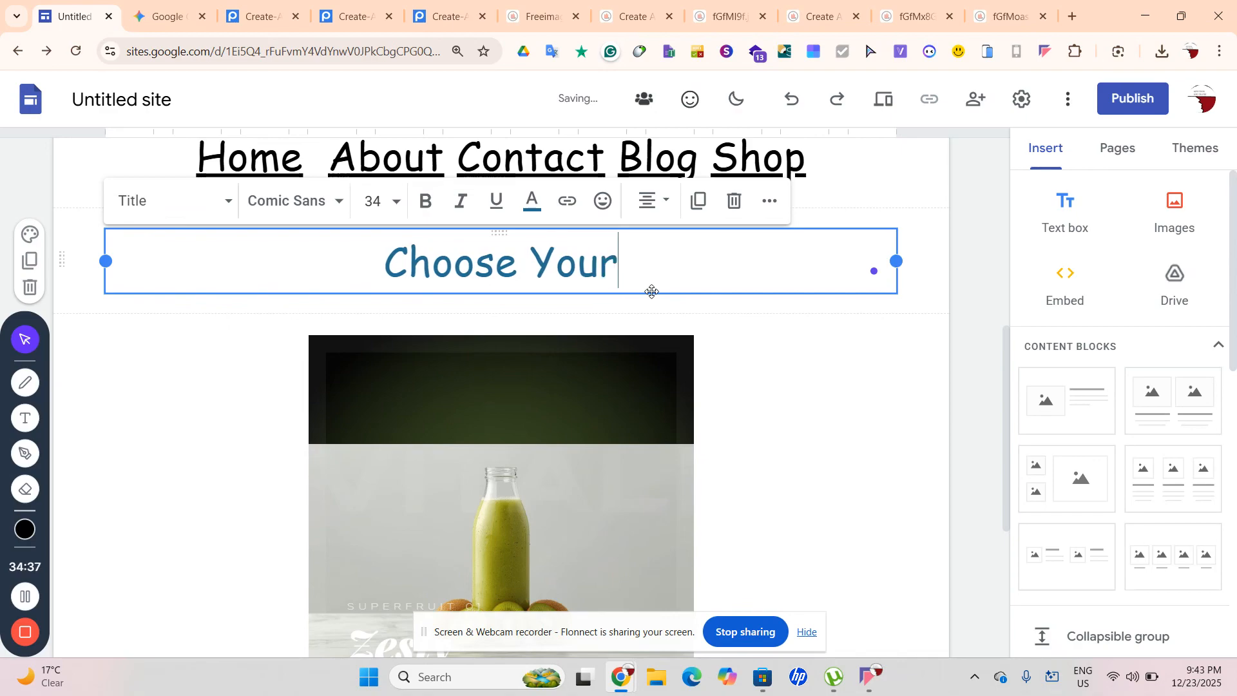
type("FA")
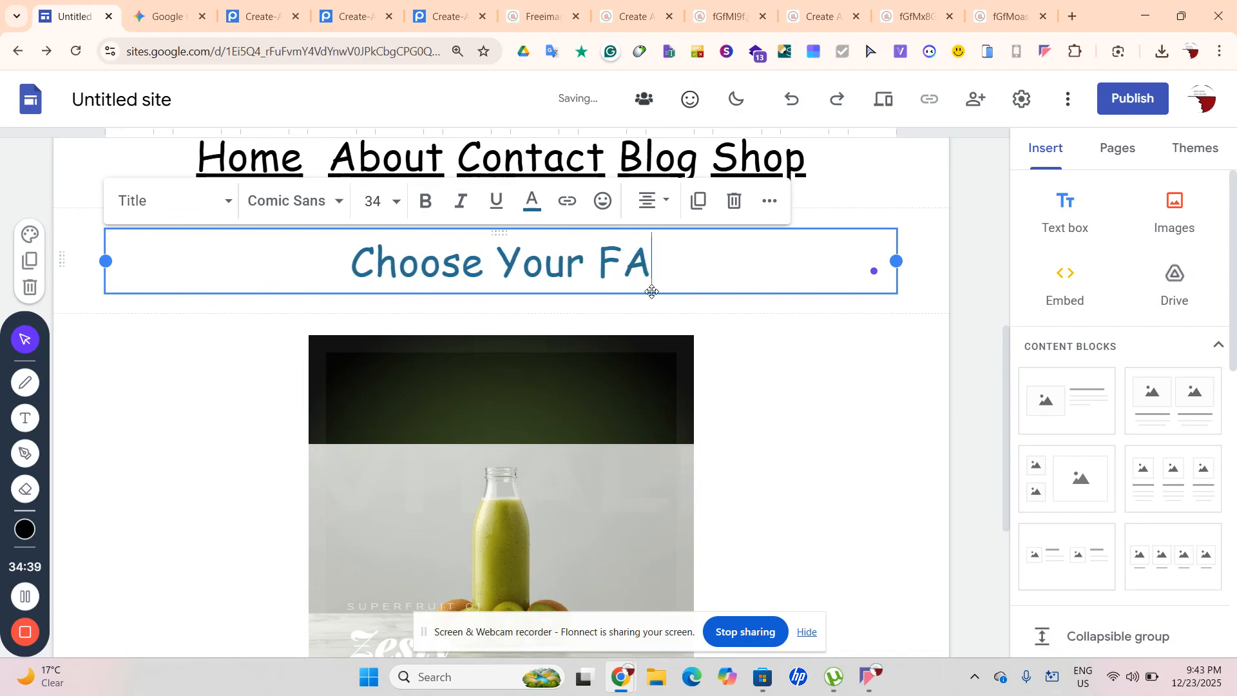
key("BackSpace")
type("lavou")
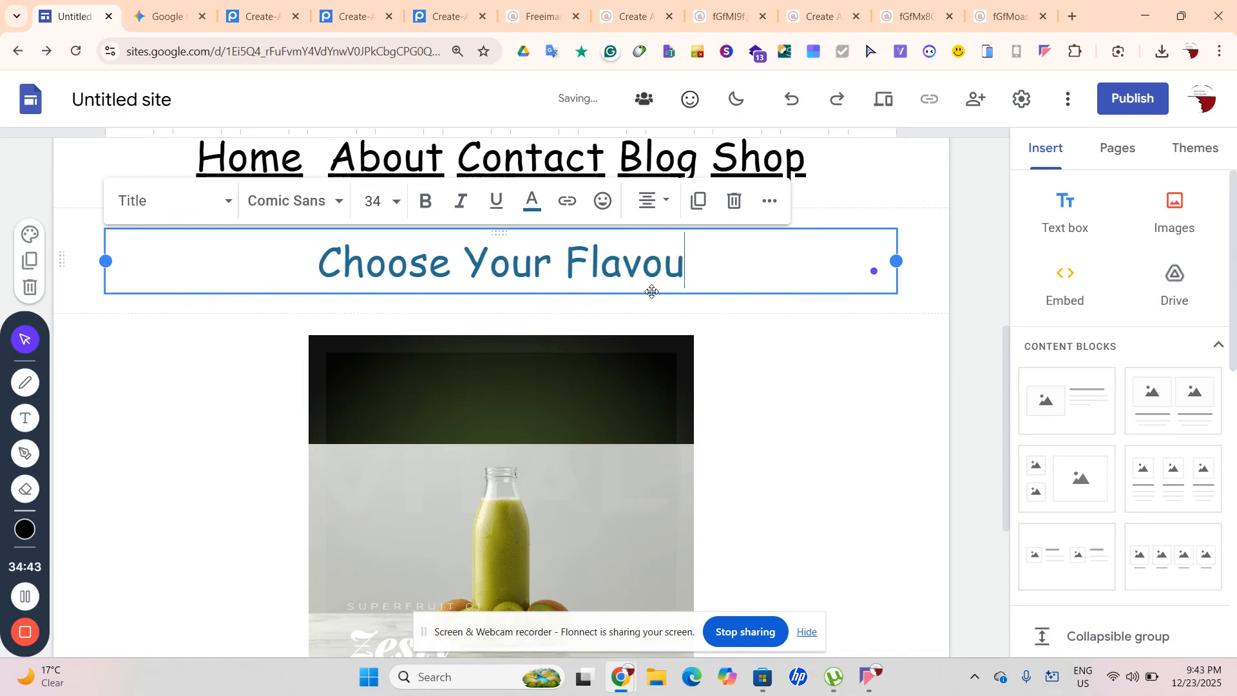
type("t")
key("BackSpace")
type("r")
Make the Choose Your Flavour title text black
triple_click(555, 273)
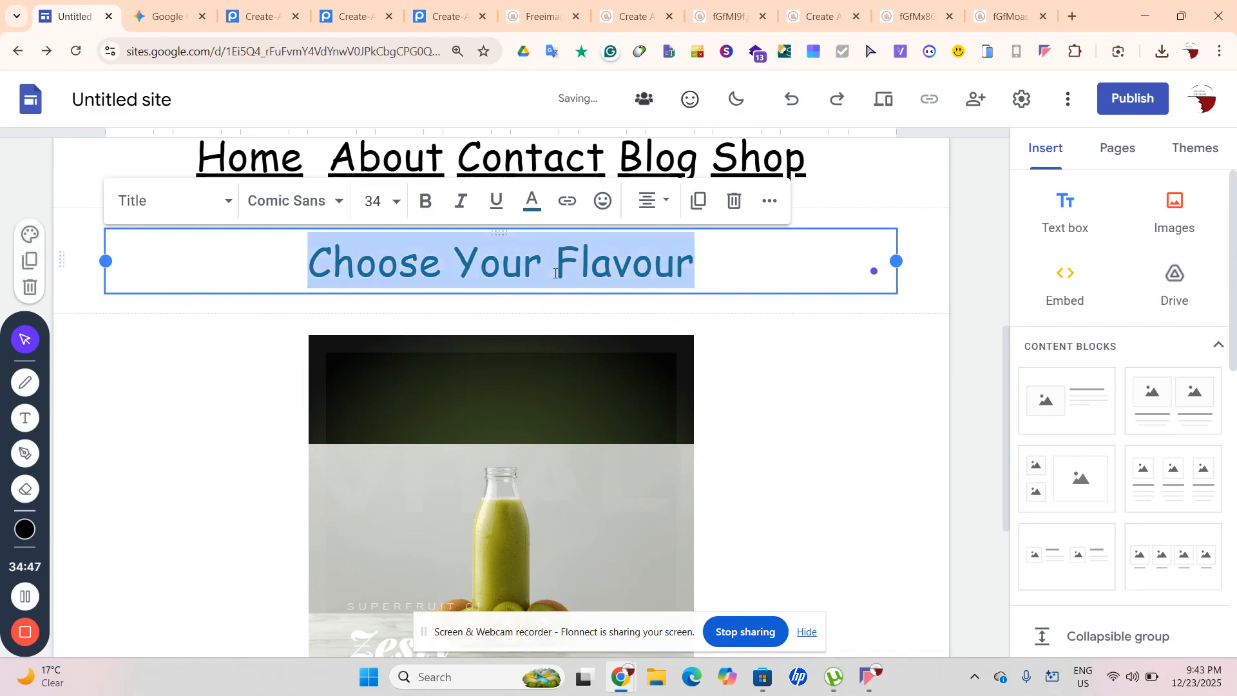
left_click(533, 201)
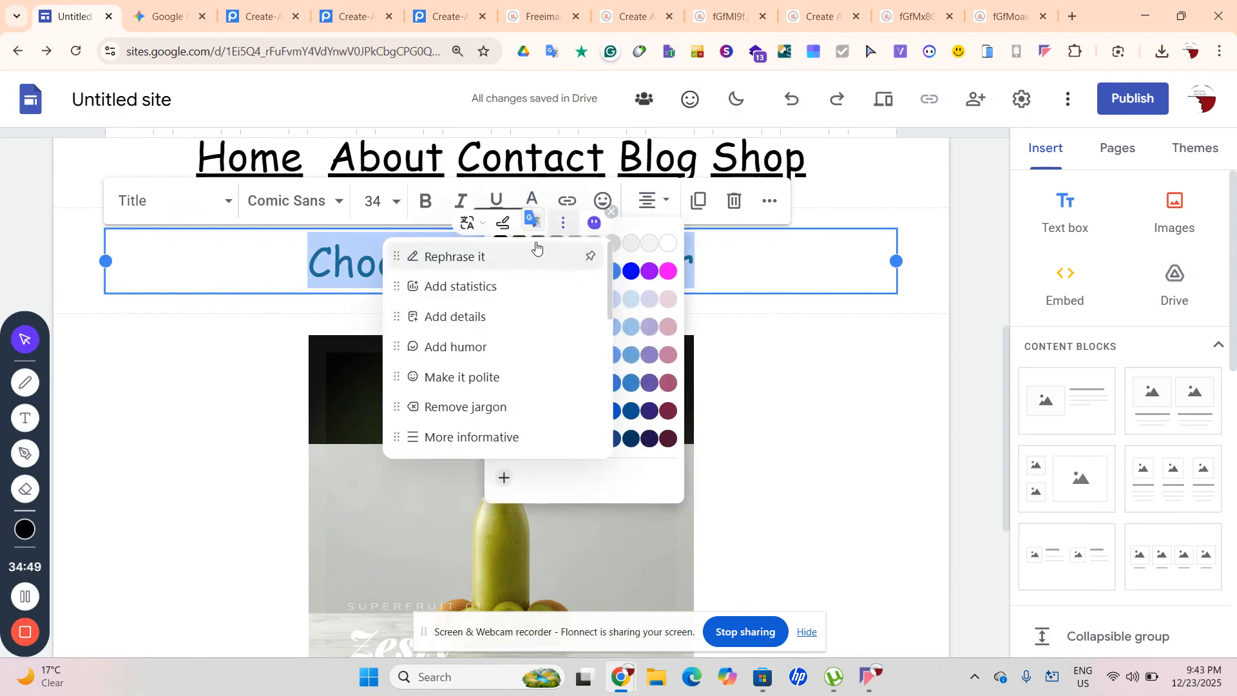
left_click(500, 243)
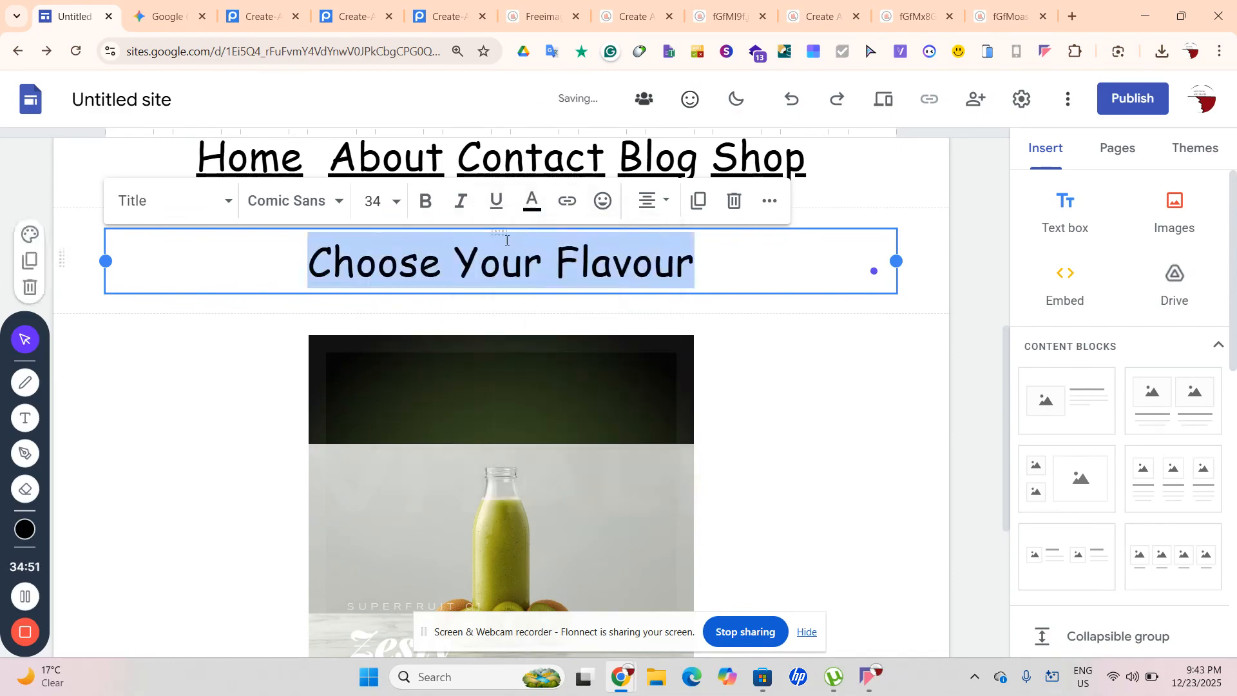
left_click(773, 334)
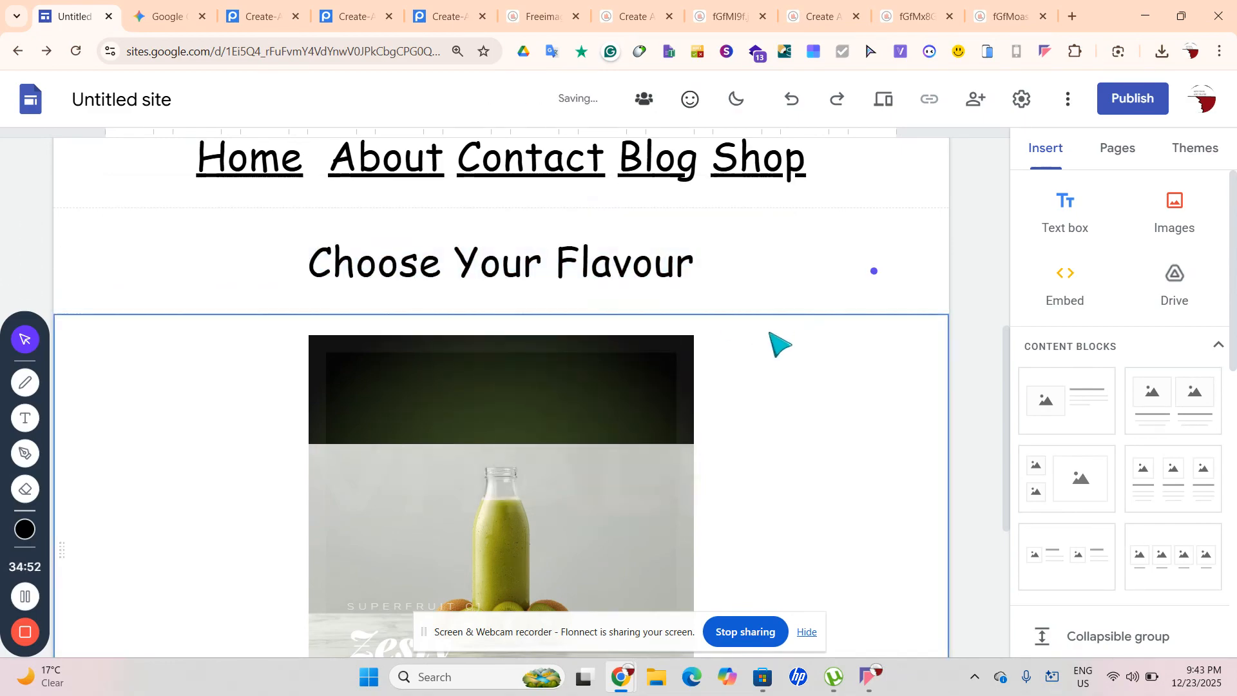
Try light grey on the title text, then set it back to black
left_click(678, 245)
key("ctrl+a")
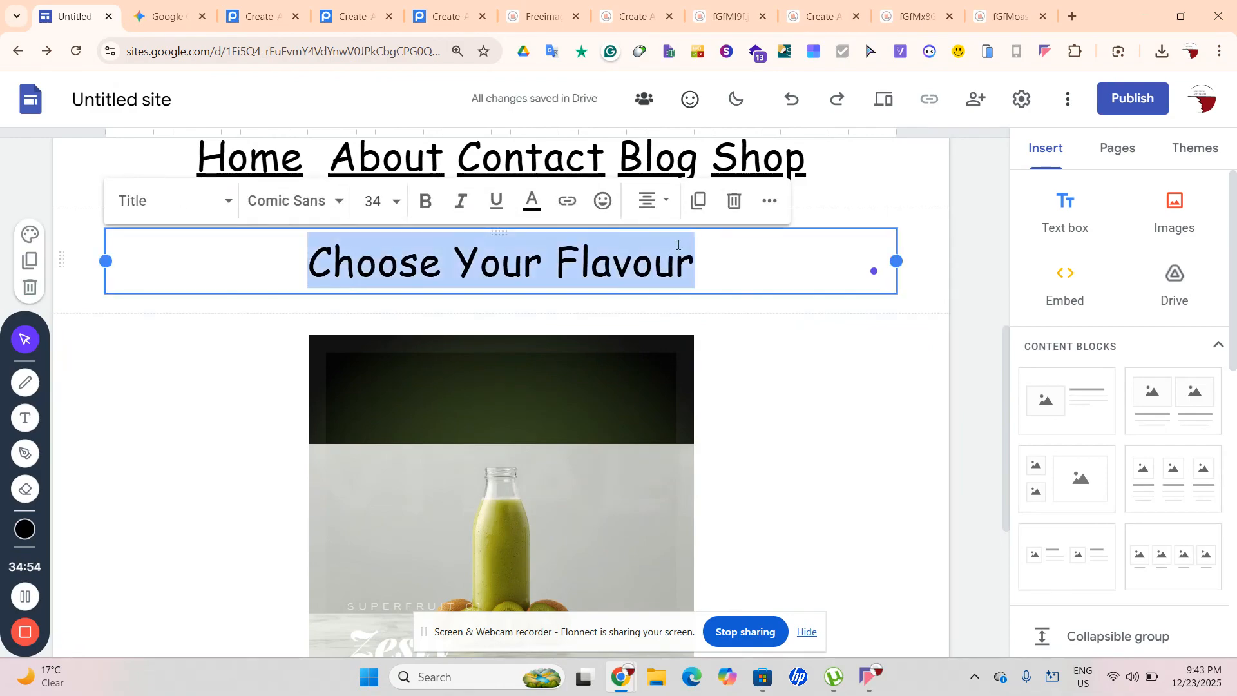
left_click(522, 206)
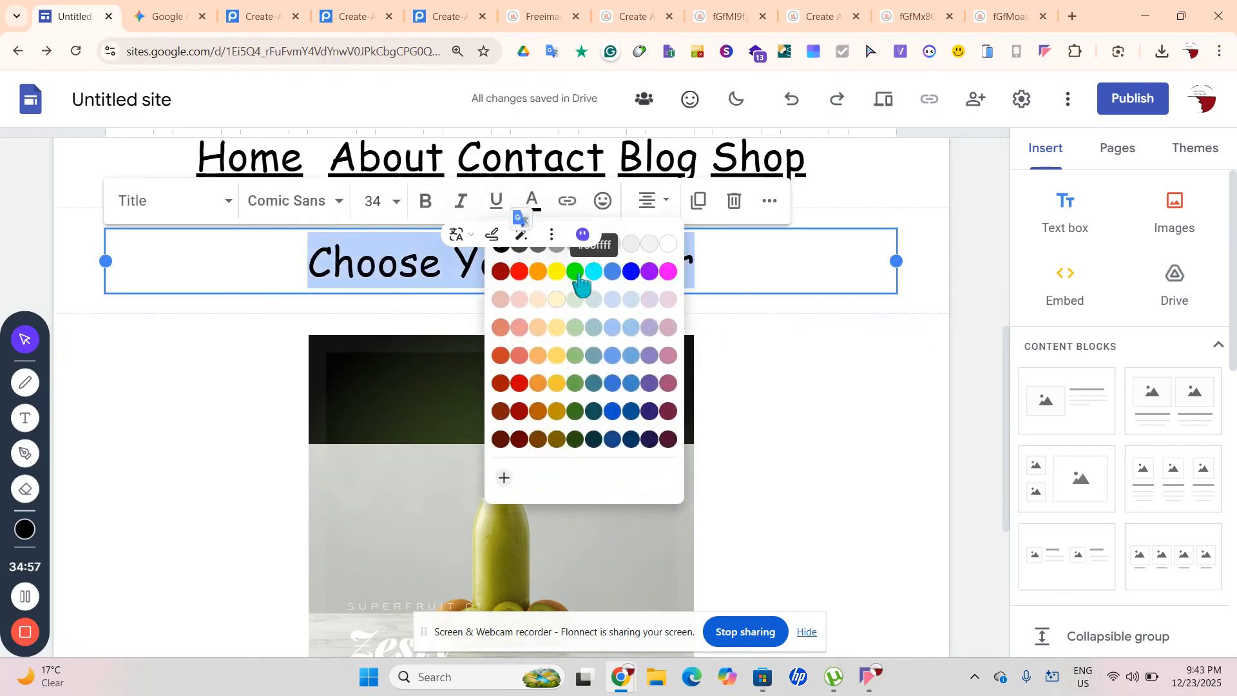
left_click(627, 244)
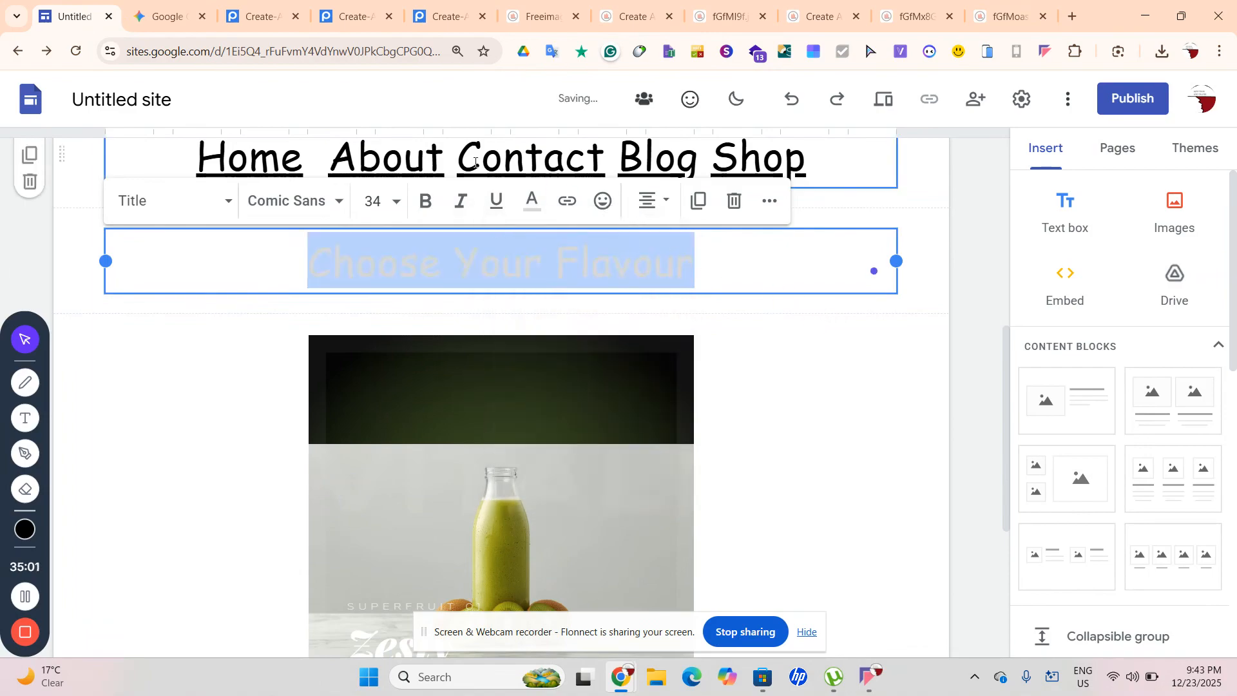
left_click(532, 201)
left_click(502, 246)
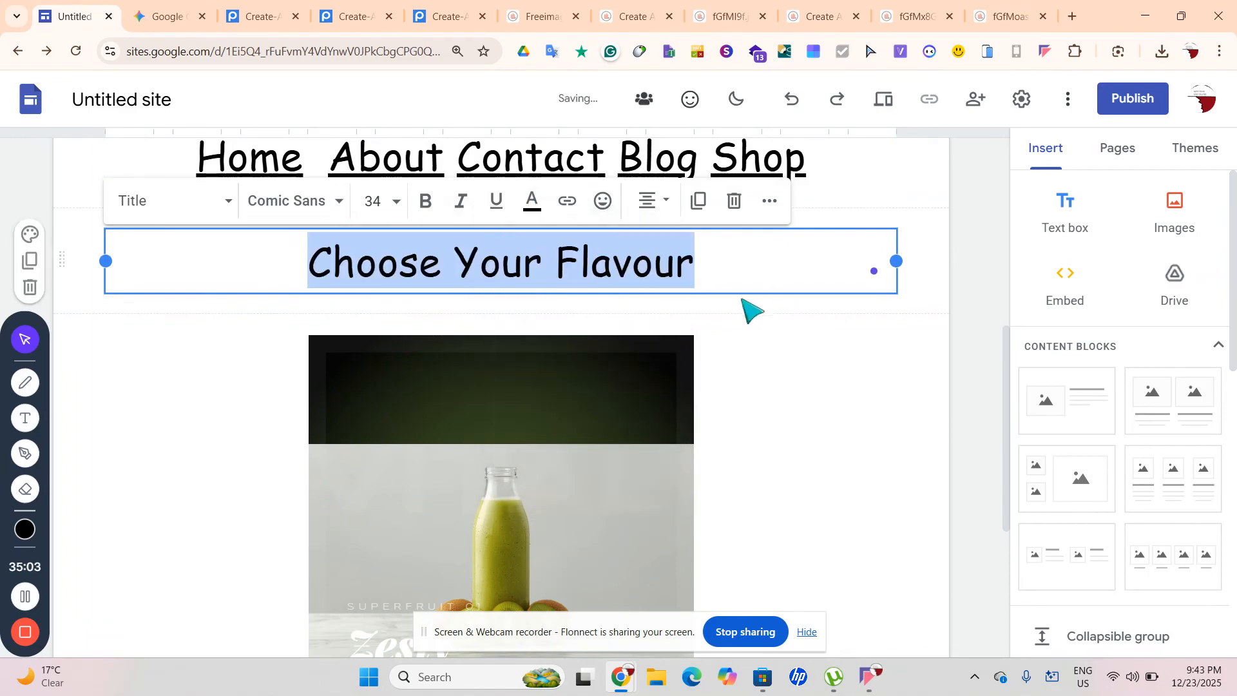
left_click(928, 299)
scroll(954, 303, "up", 2)
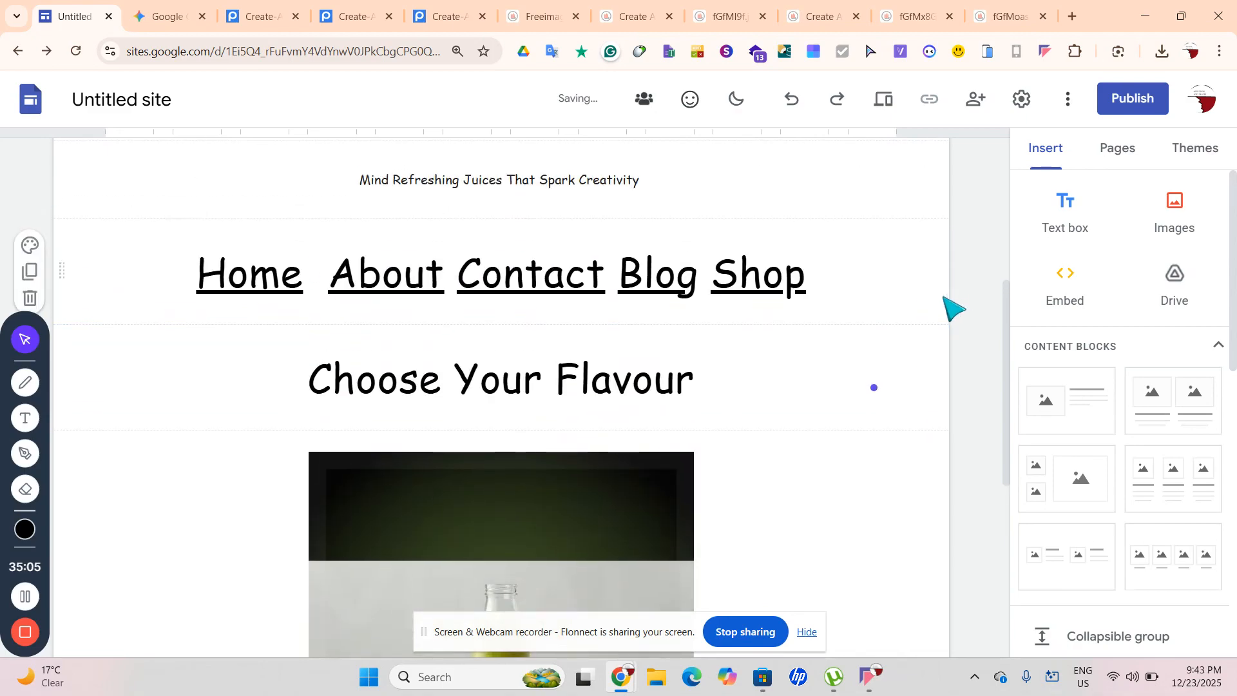
left_click(792, 274)
left_click(664, 348)
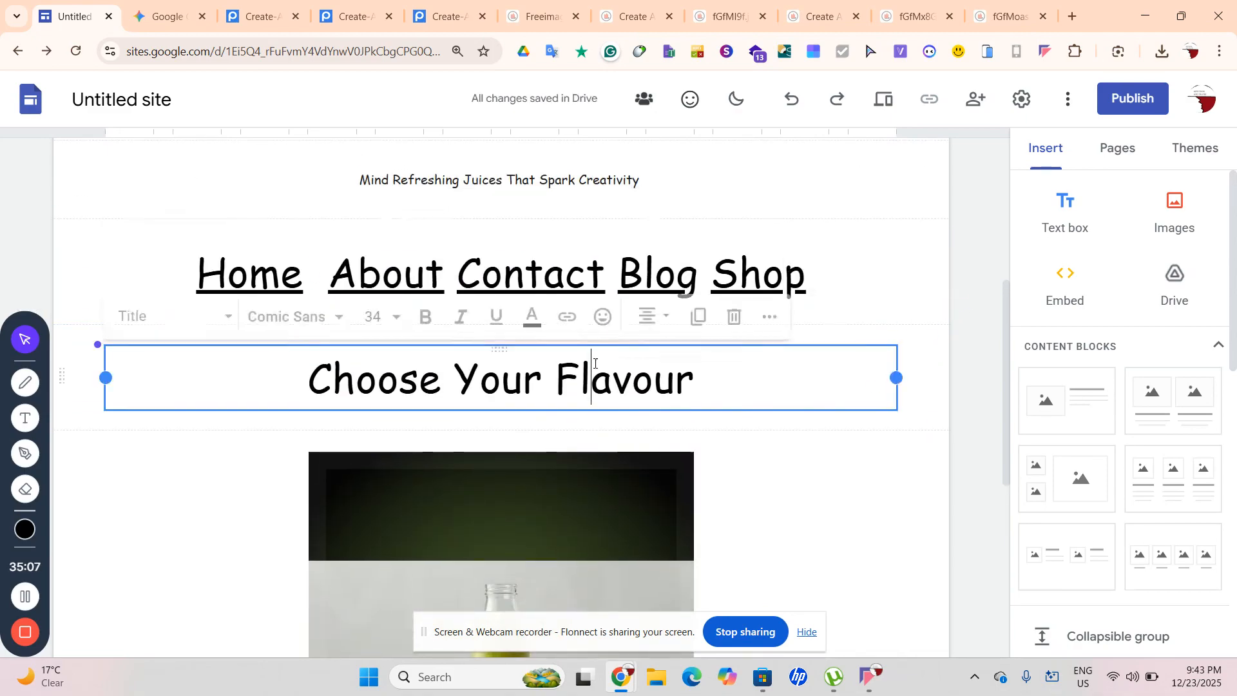
scroll(664, 297, "up", 5)
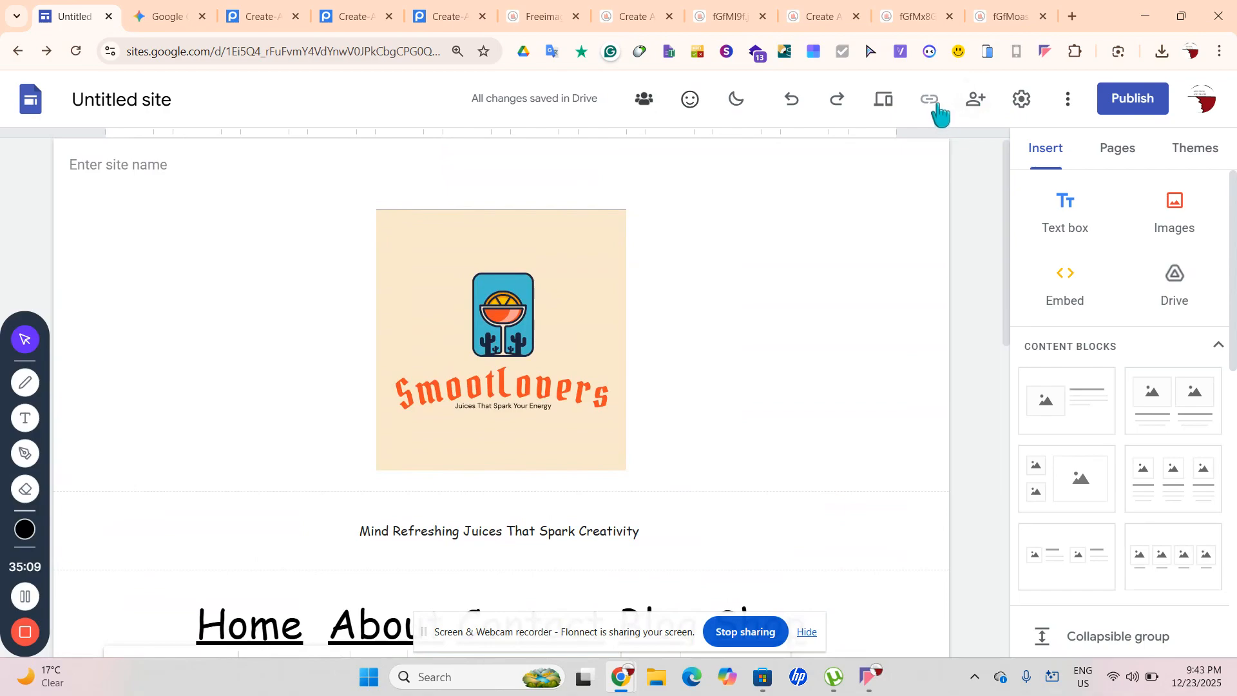
In Settings > Brand images, upload the 2025-12-23 screenshot as the site favicon
left_click(1021, 100)
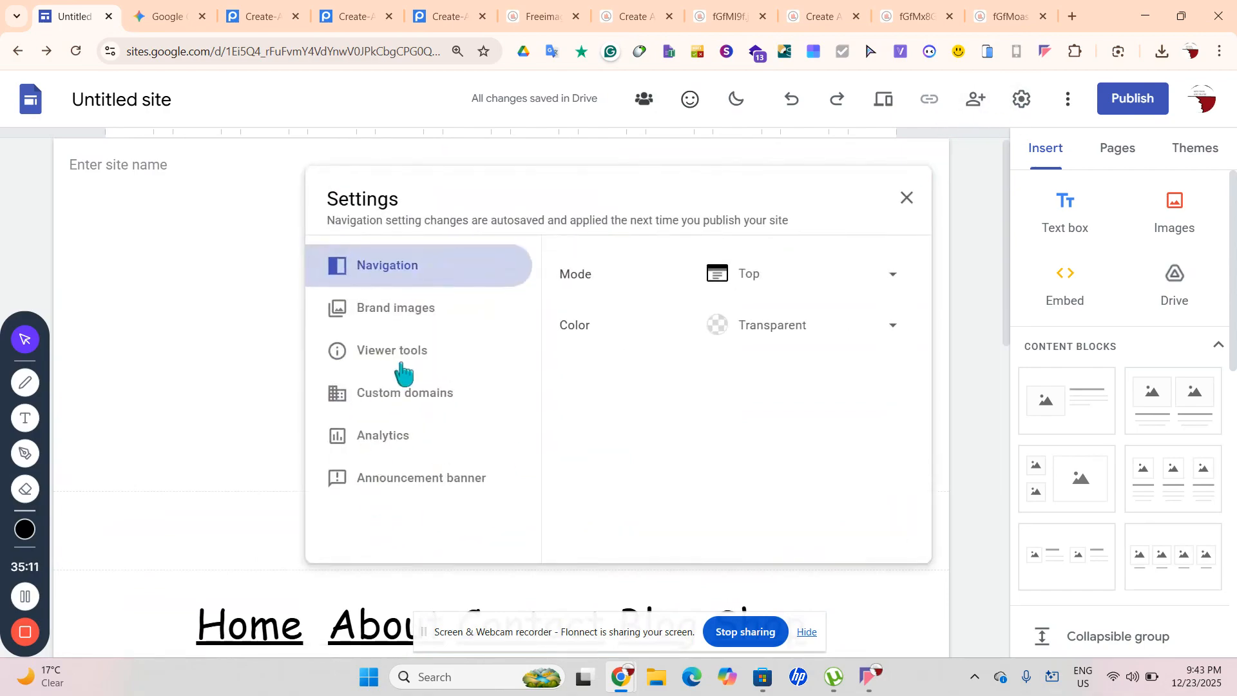
left_click(401, 358)
left_click(409, 315)
left_click(600, 502)
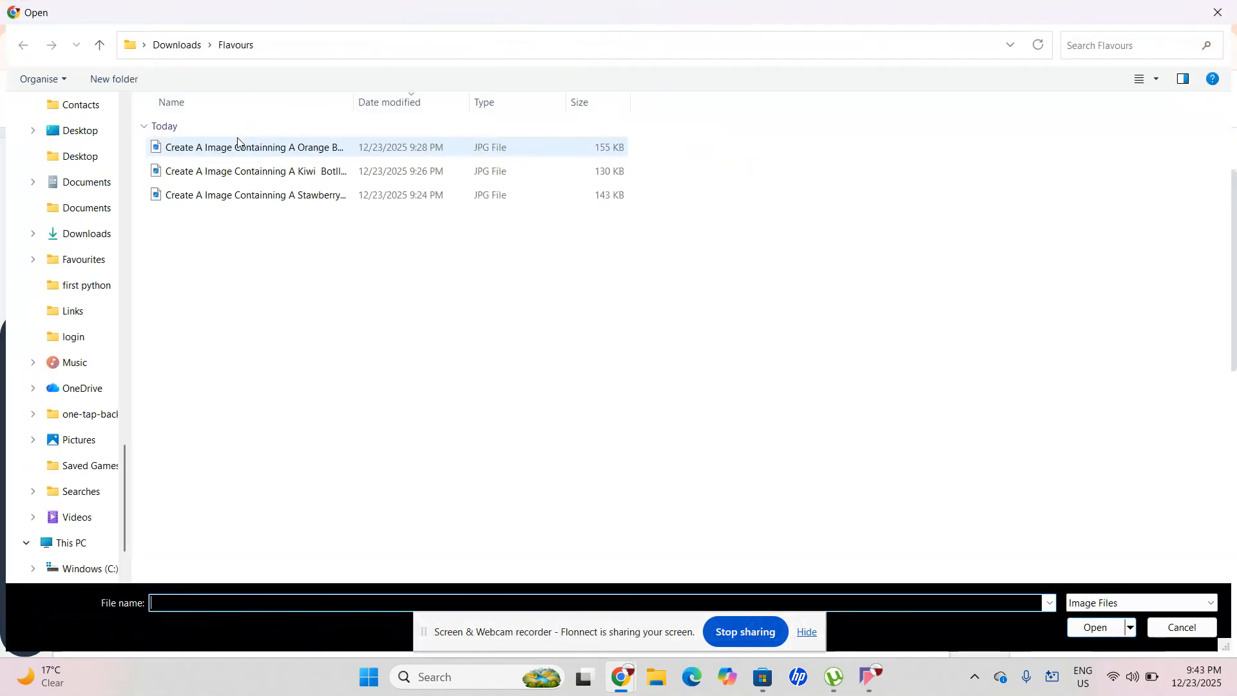
left_click(77, 157)
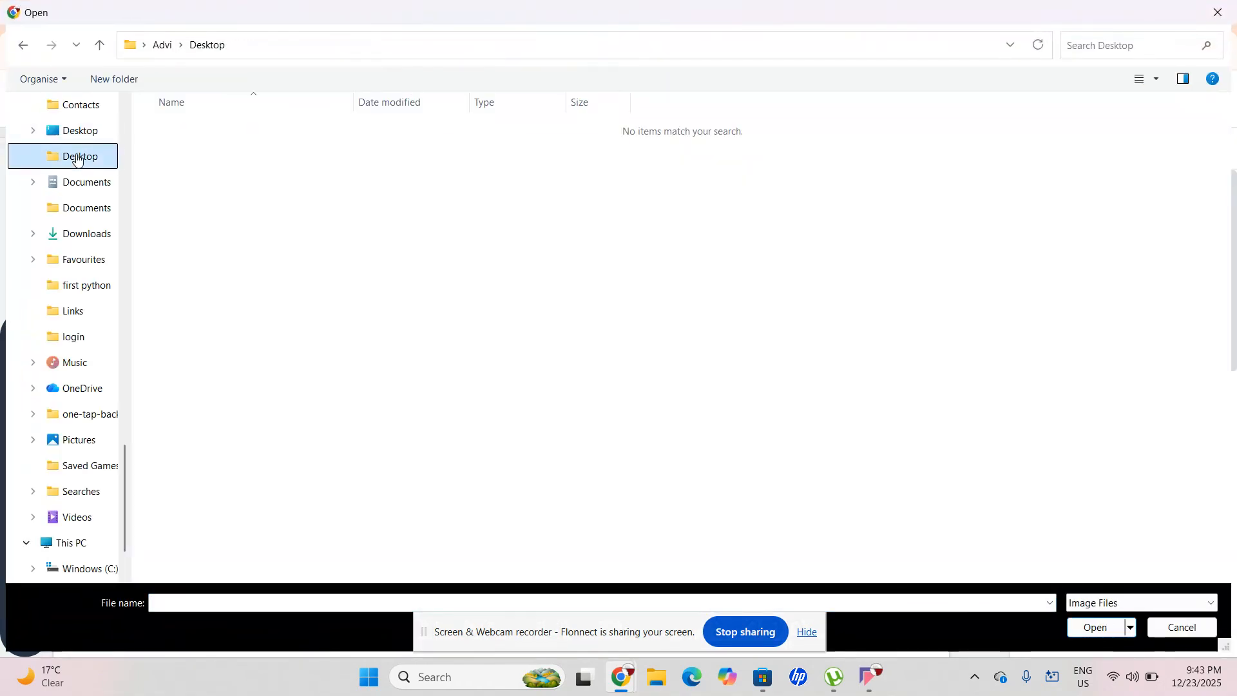
scroll(96, 167, "up", 3)
scroll(94, 138, "up", 5)
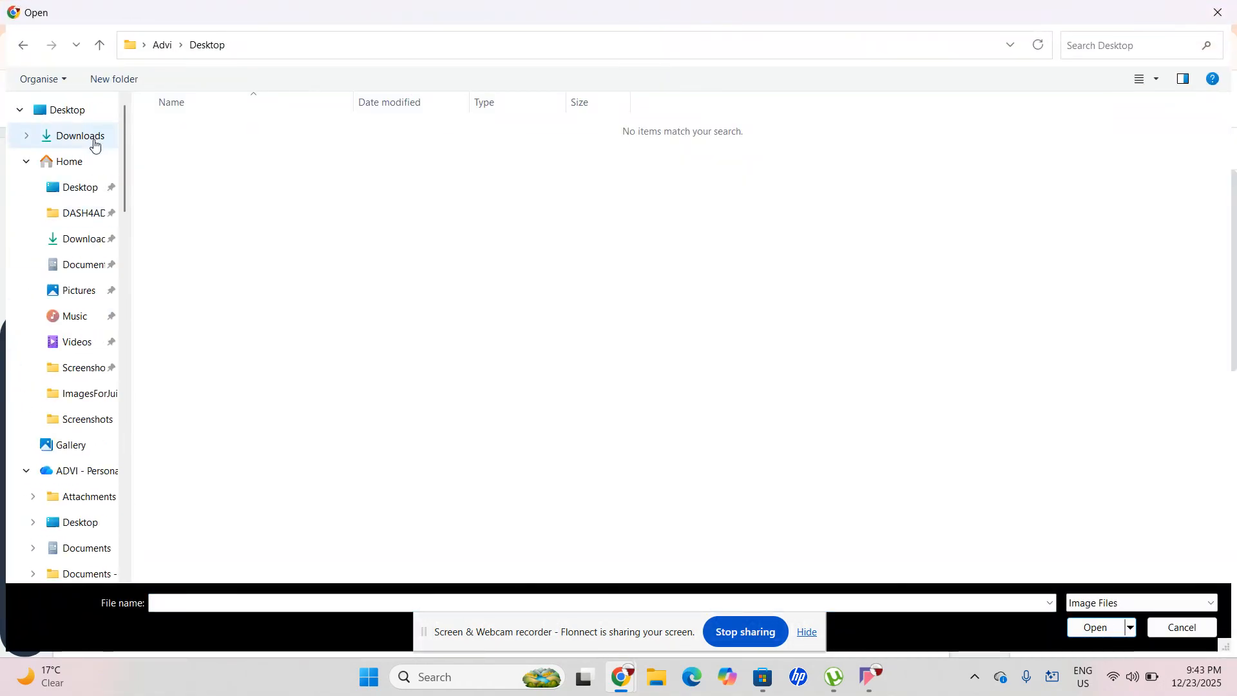
left_click(67, 298)
right_click(415, 301)
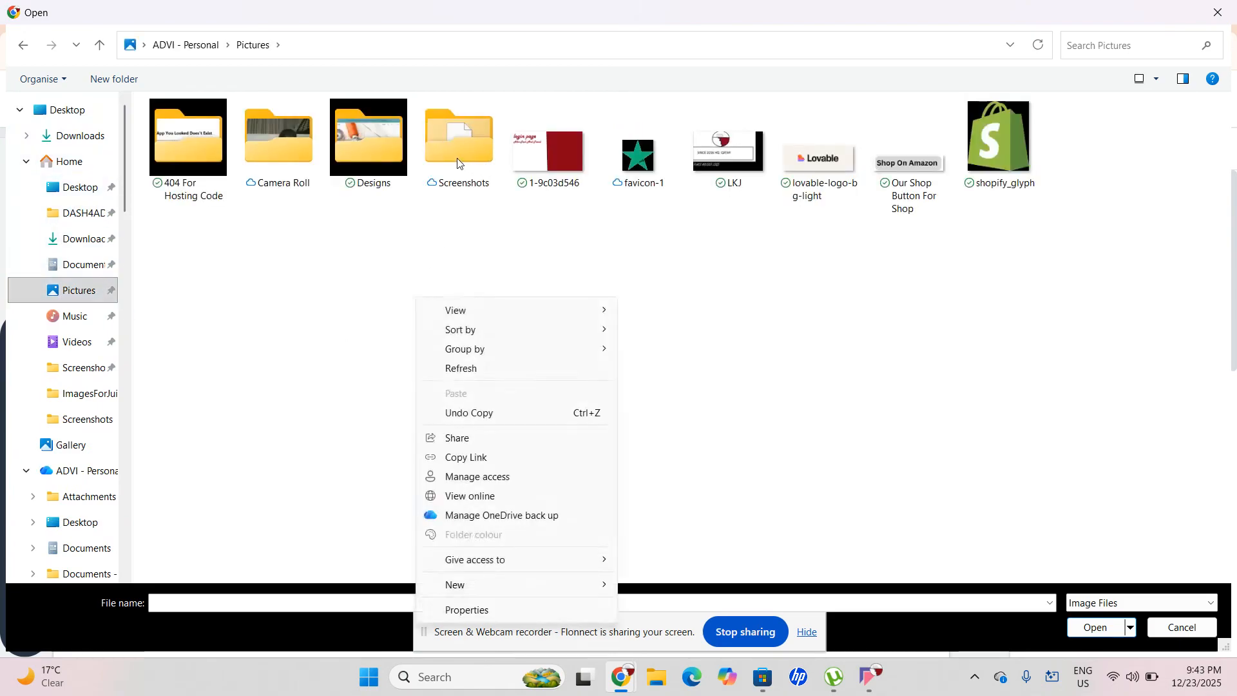
left_click(457, 164)
left_click(69, 162)
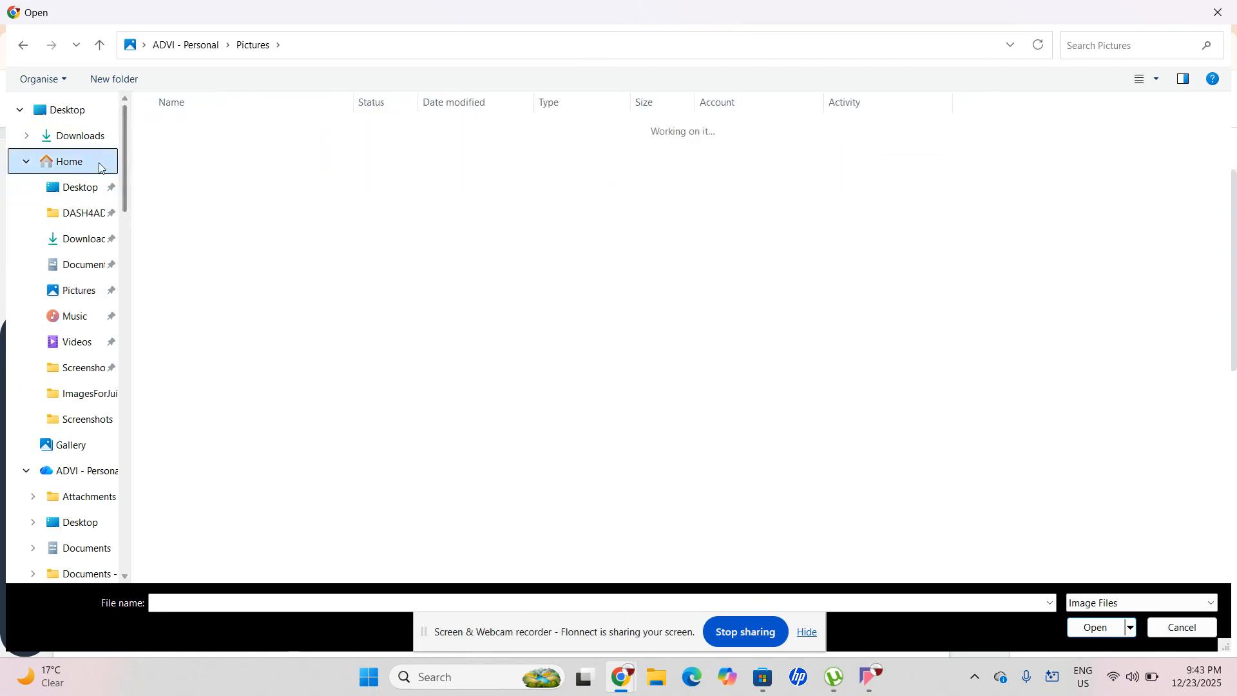
scroll(303, 245, "down", 3)
left_click(294, 353)
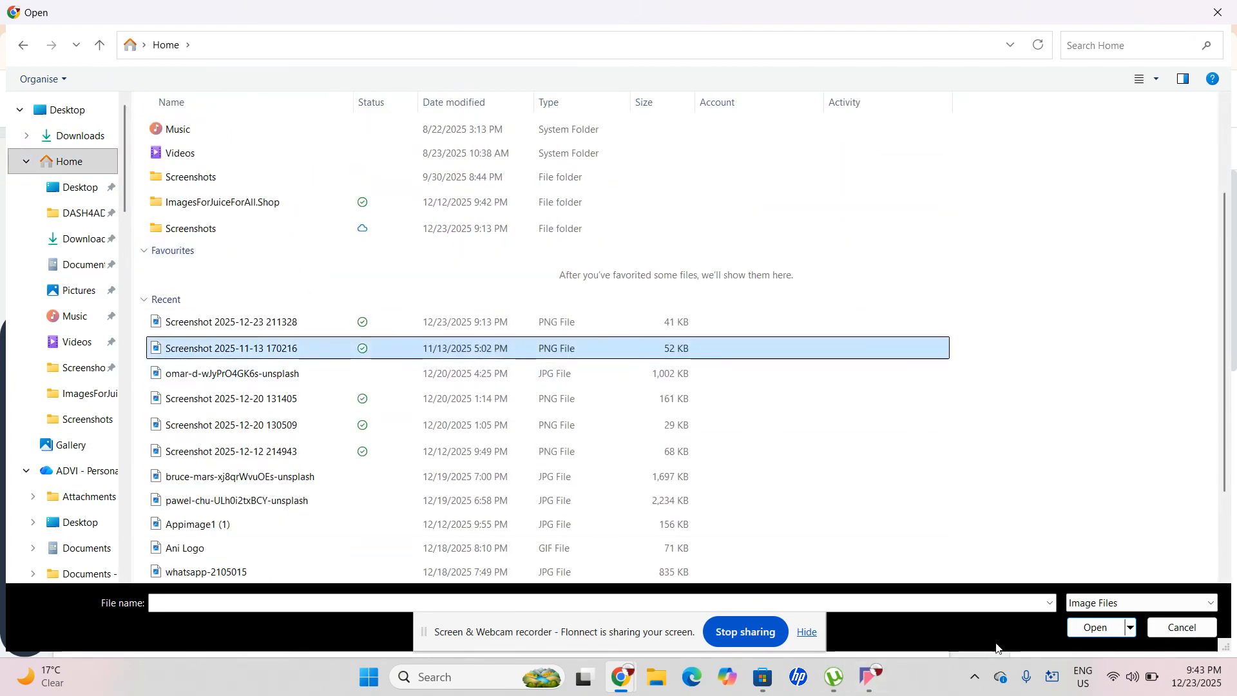
left_click(687, 328)
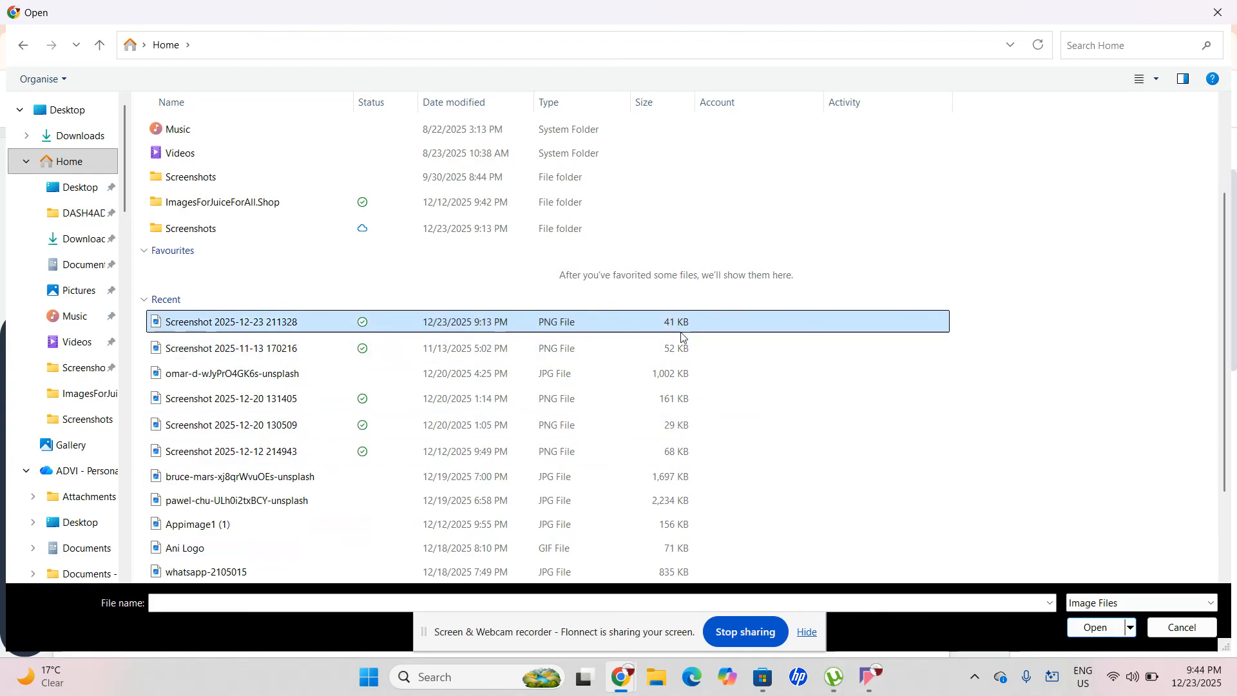
left_click(1093, 625)
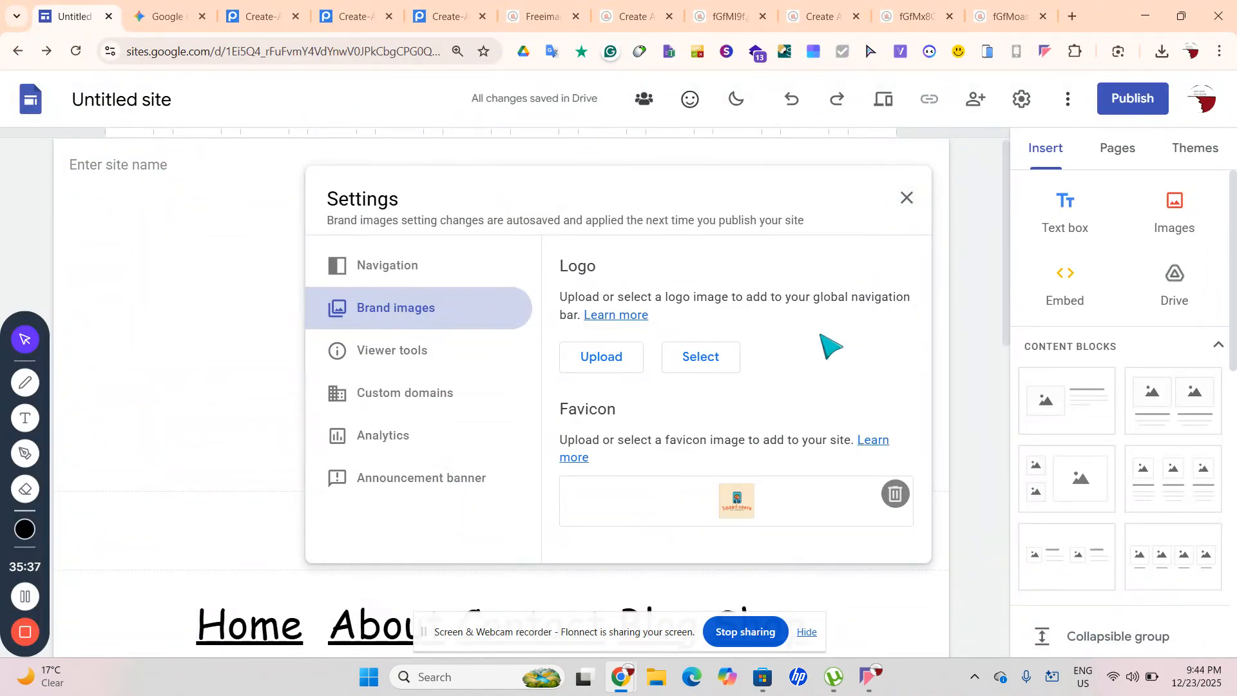
Upload the same 2025-12-23 screenshot as the navigation-bar logo
left_click(603, 359)
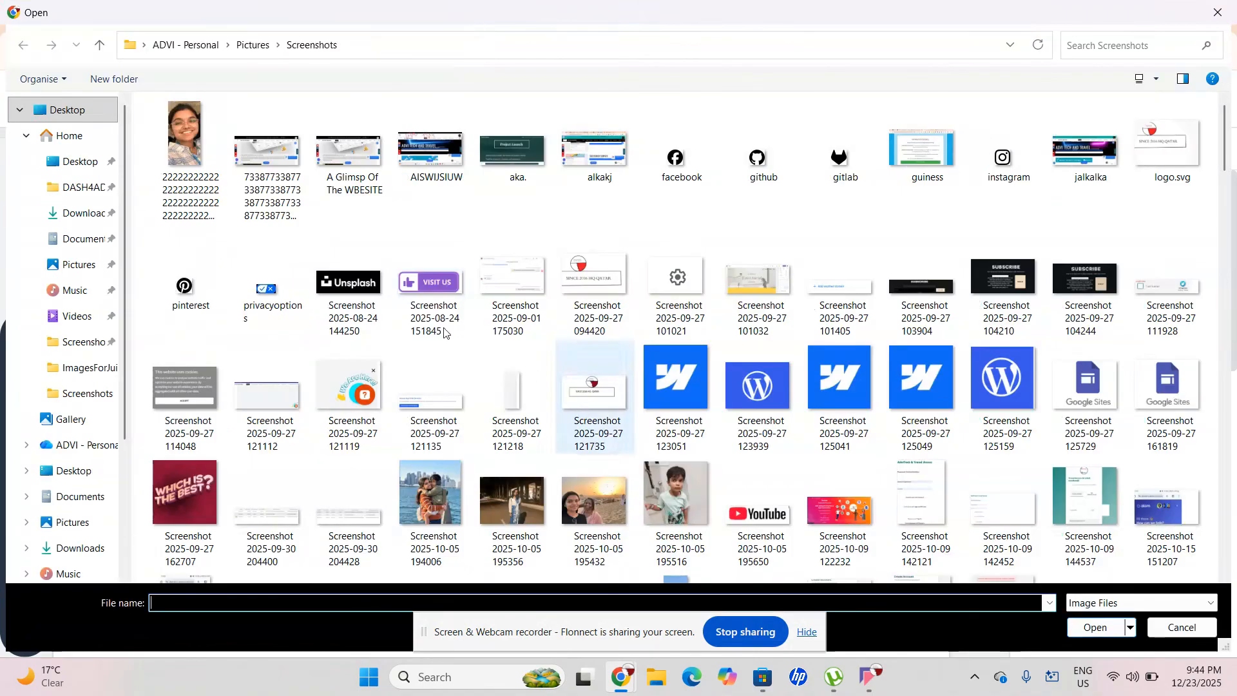
scroll(540, 296, "down", 10)
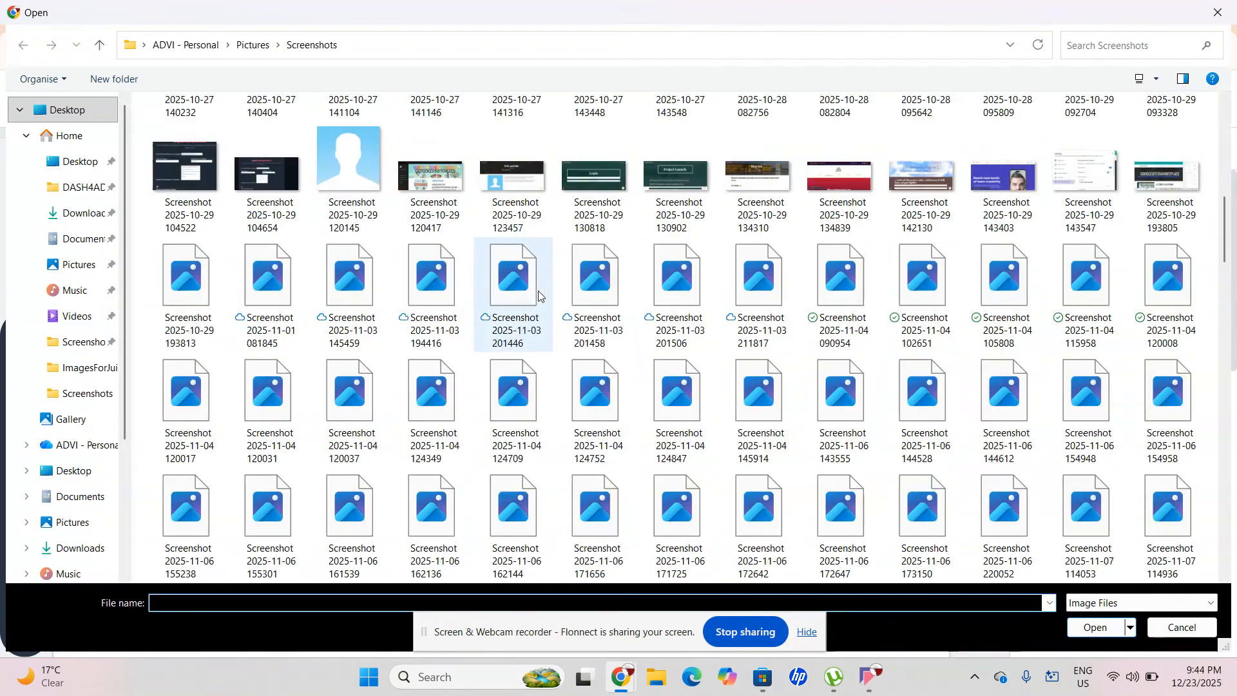
scroll(686, 458, "up", 5)
scroll(685, 458, "down", 6)
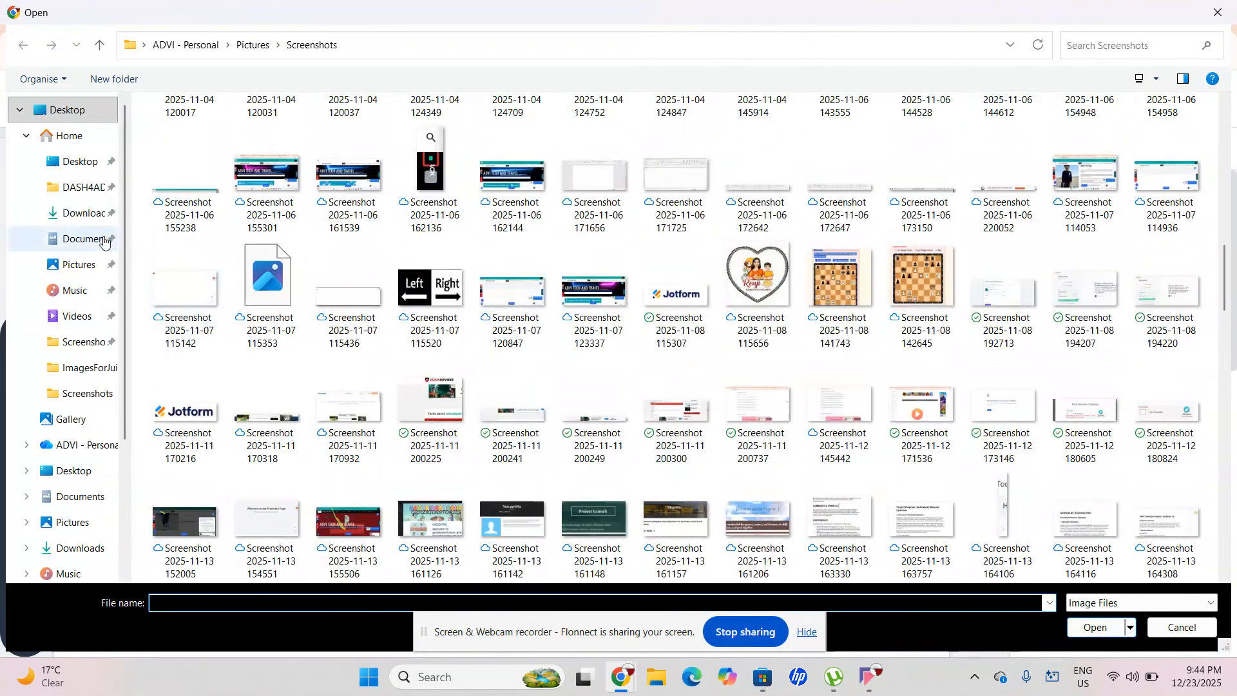
left_click(57, 131)
scroll(515, 317, "down", 3)
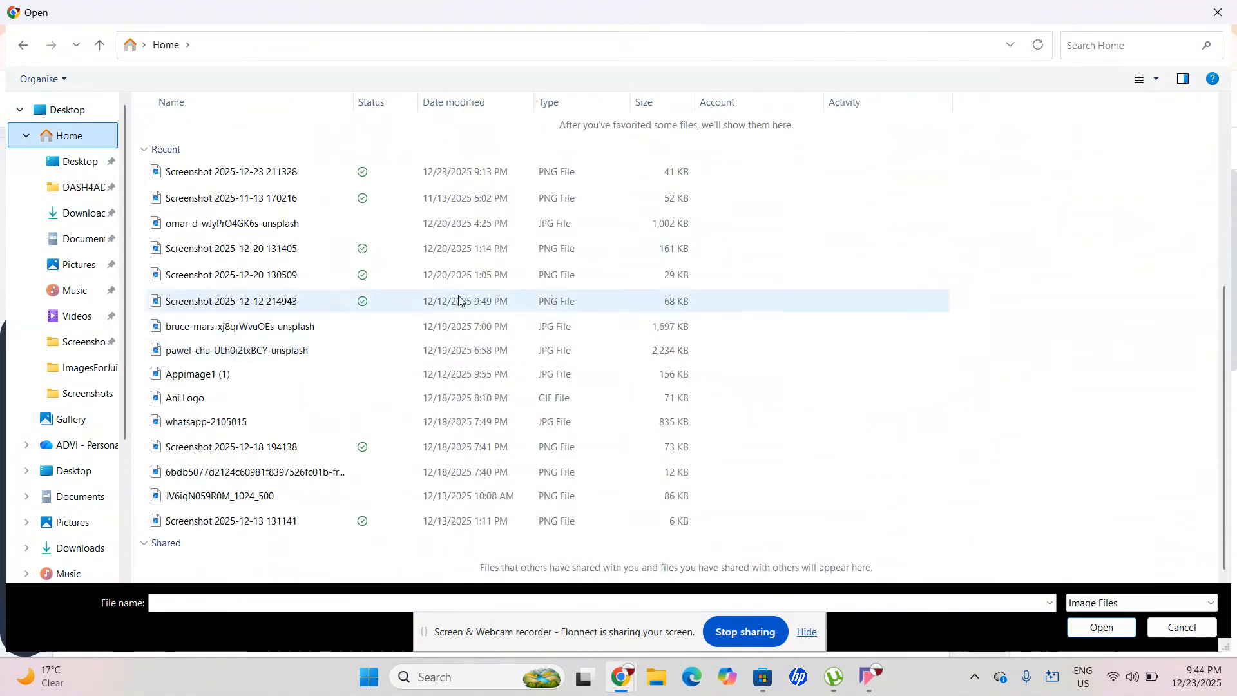
left_click(497, 181)
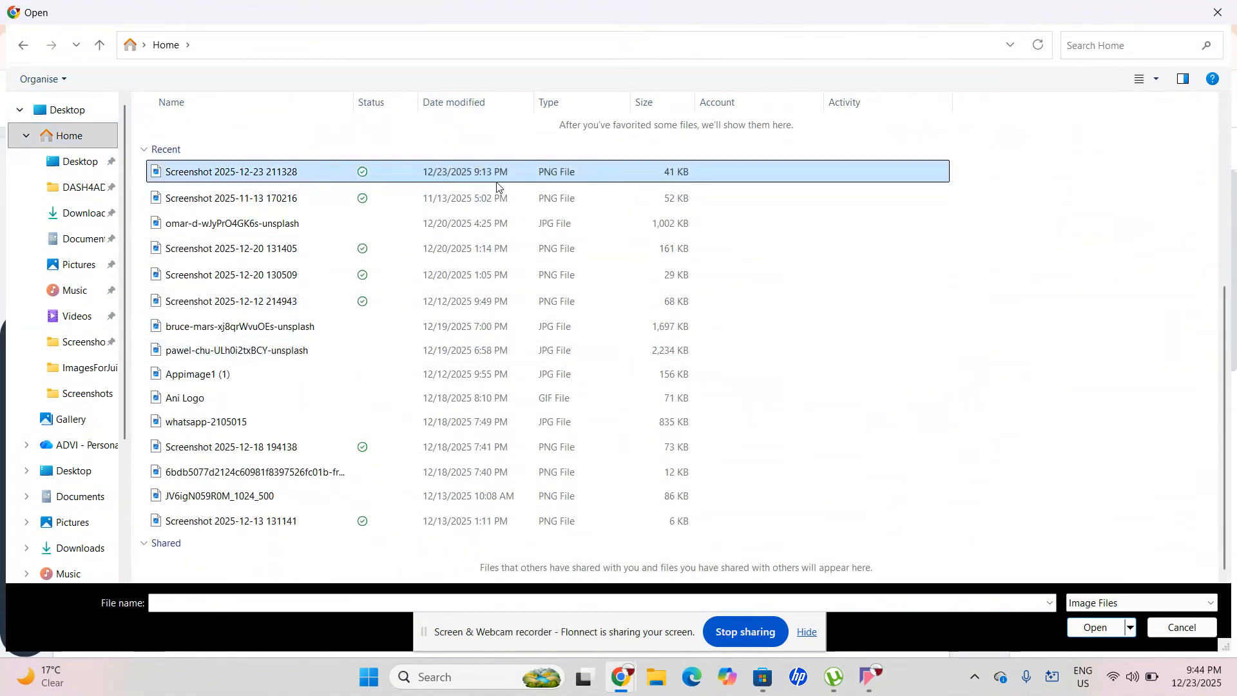
left_click(1070, 633)
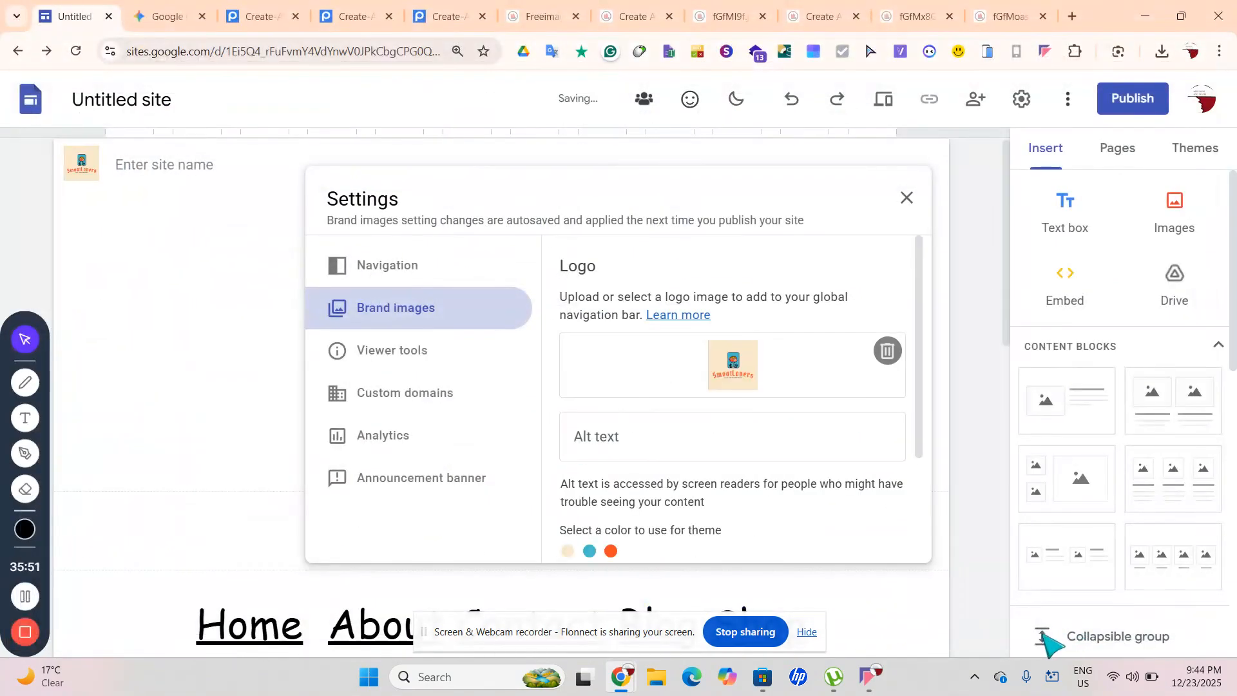
Set the theme colour to orange after briefly trying teal-blue, then close Settings
scroll(729, 509, "down", 2)
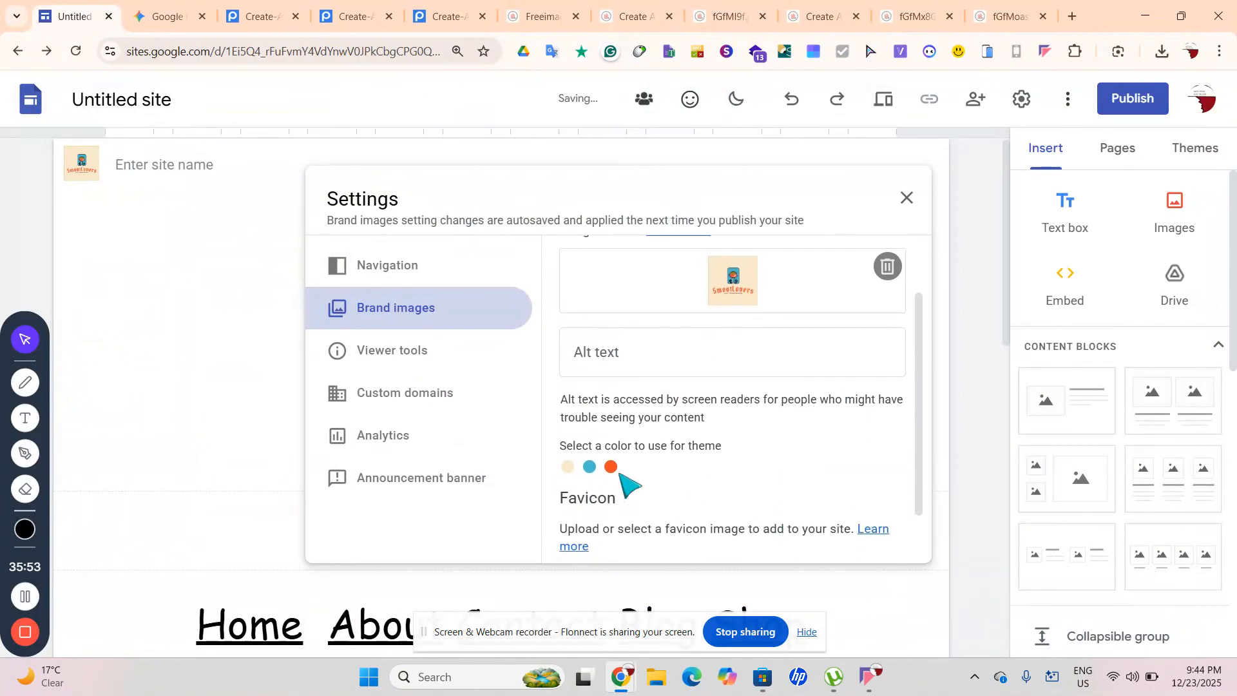
left_click(610, 466)
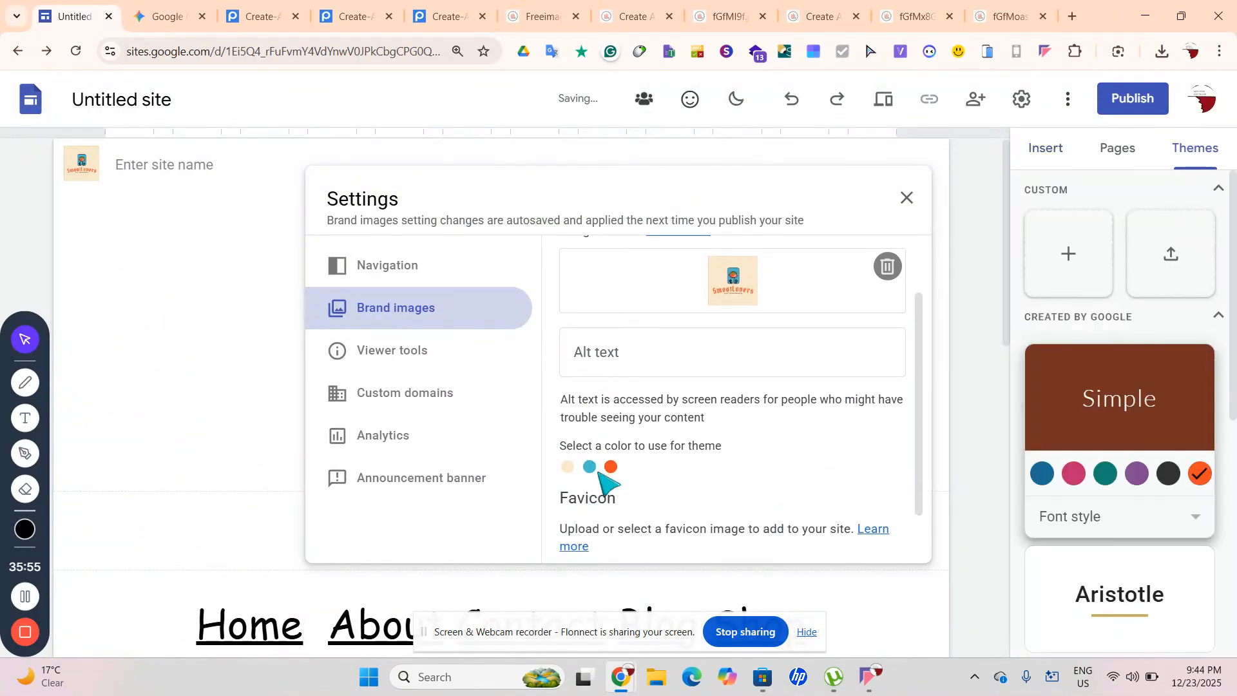
left_click(589, 468)
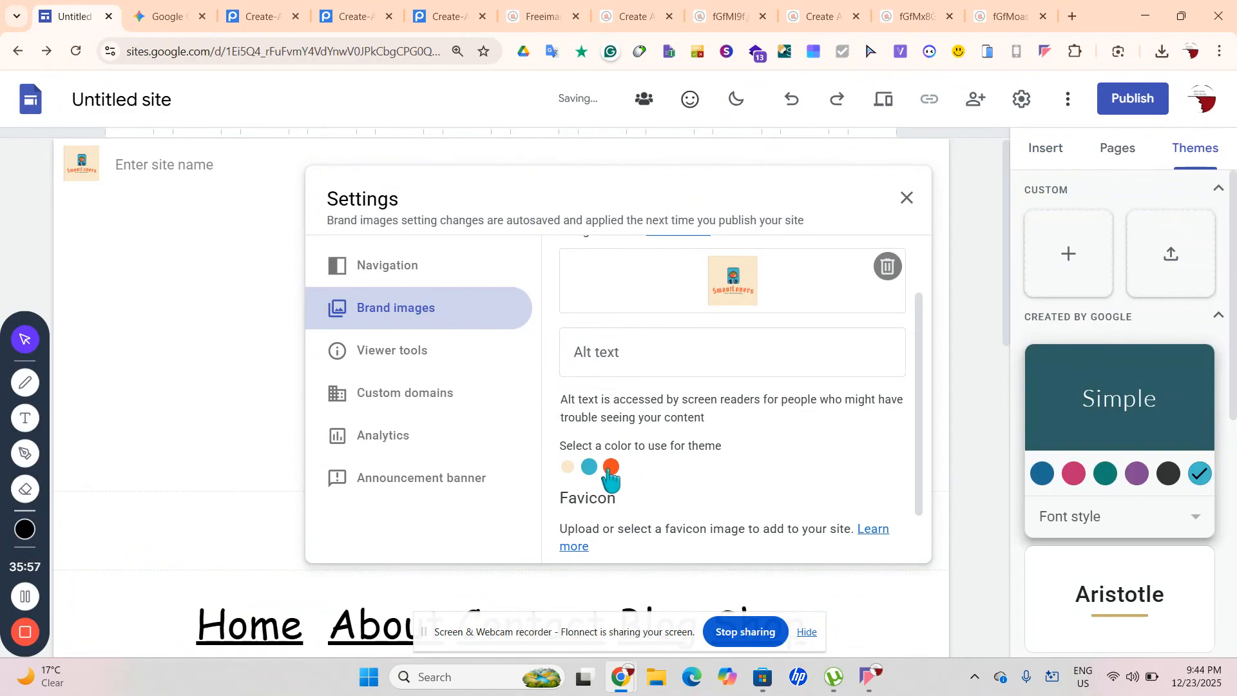
left_click(609, 469)
left_click(909, 197)
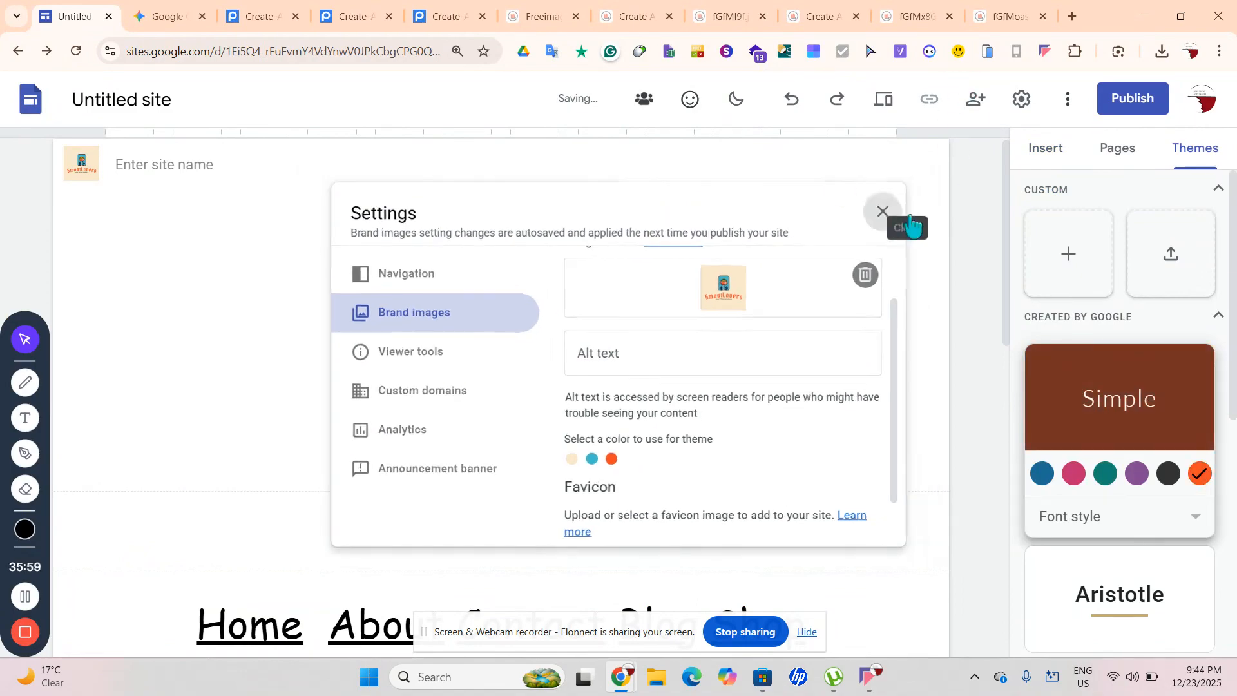
Remove the logo from the navigation bar and close Settings again
left_click(81, 161)
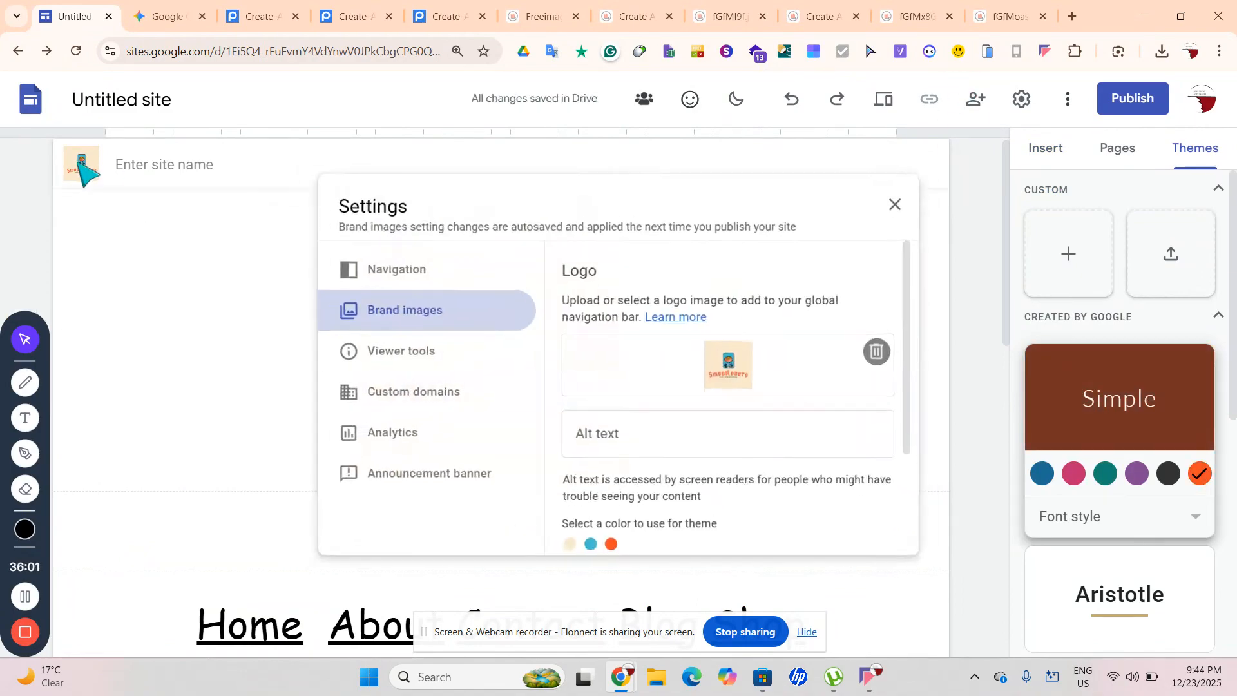
left_click(888, 351)
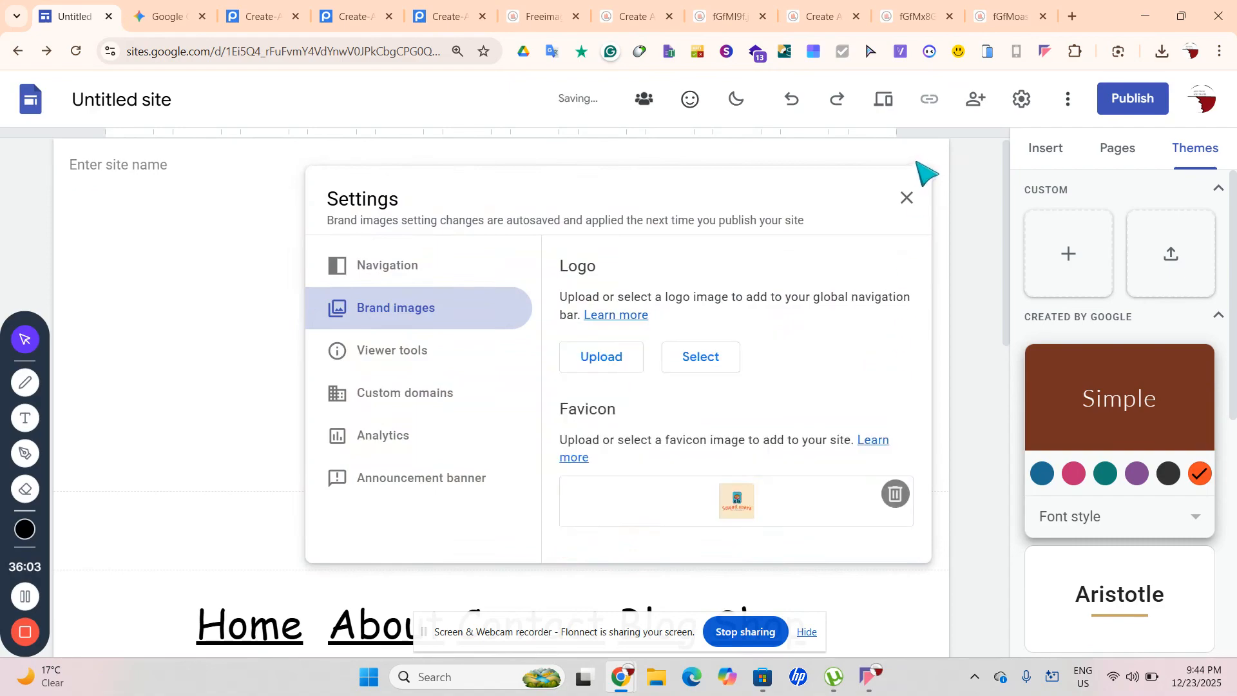
left_click(907, 197)
scroll(873, 279, "down", 10)
scroll(874, 280, "up", 5)
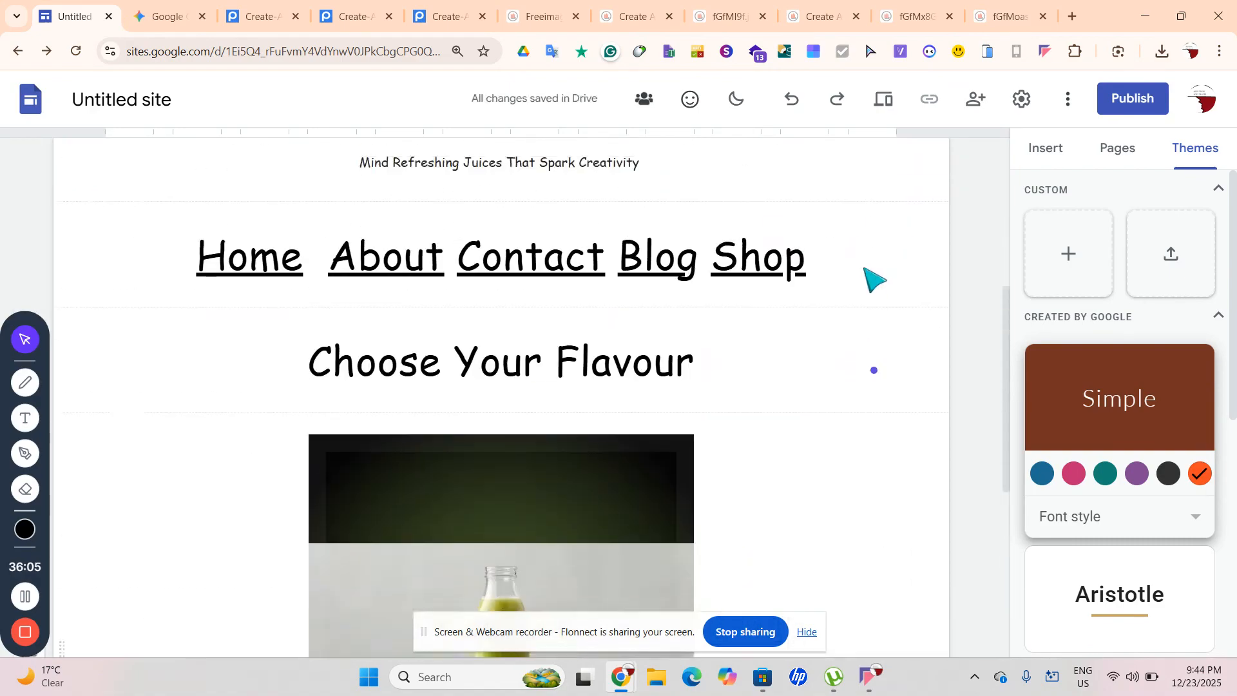
Restyle the Choose Your Flavour title as a Subheading
scroll(873, 278, "down", 4)
scroll(865, 268, "up", 2)
left_click(691, 293)
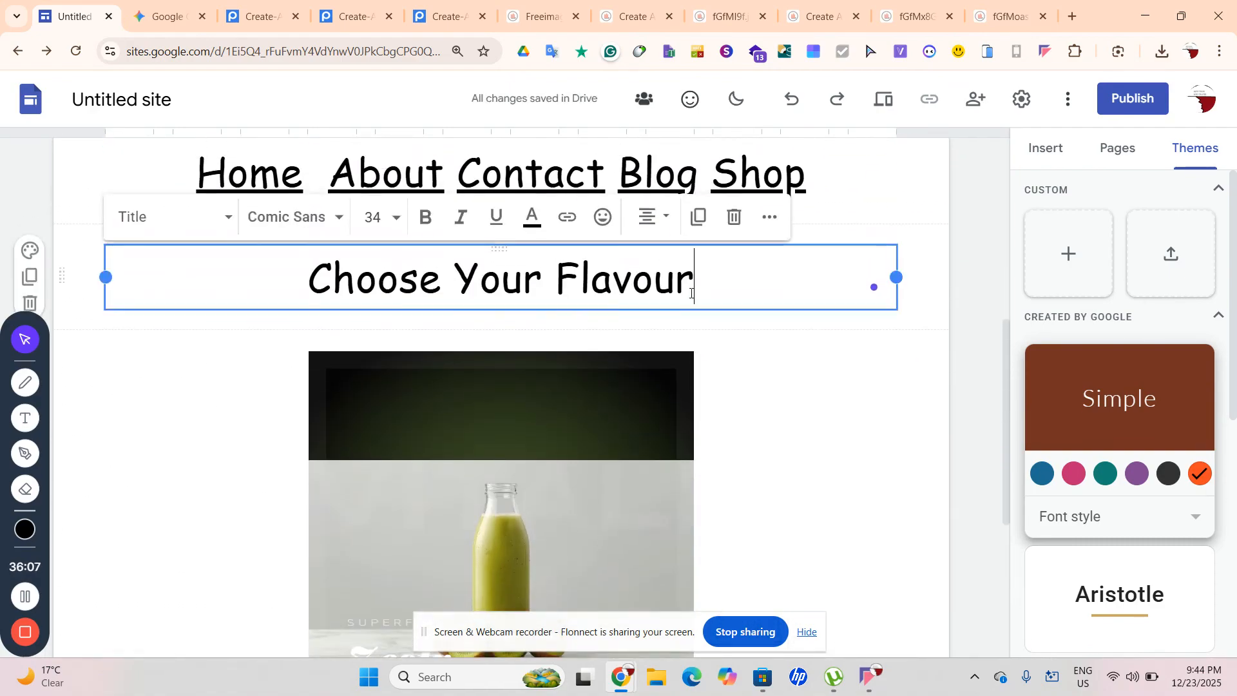
key("ctrl+a")
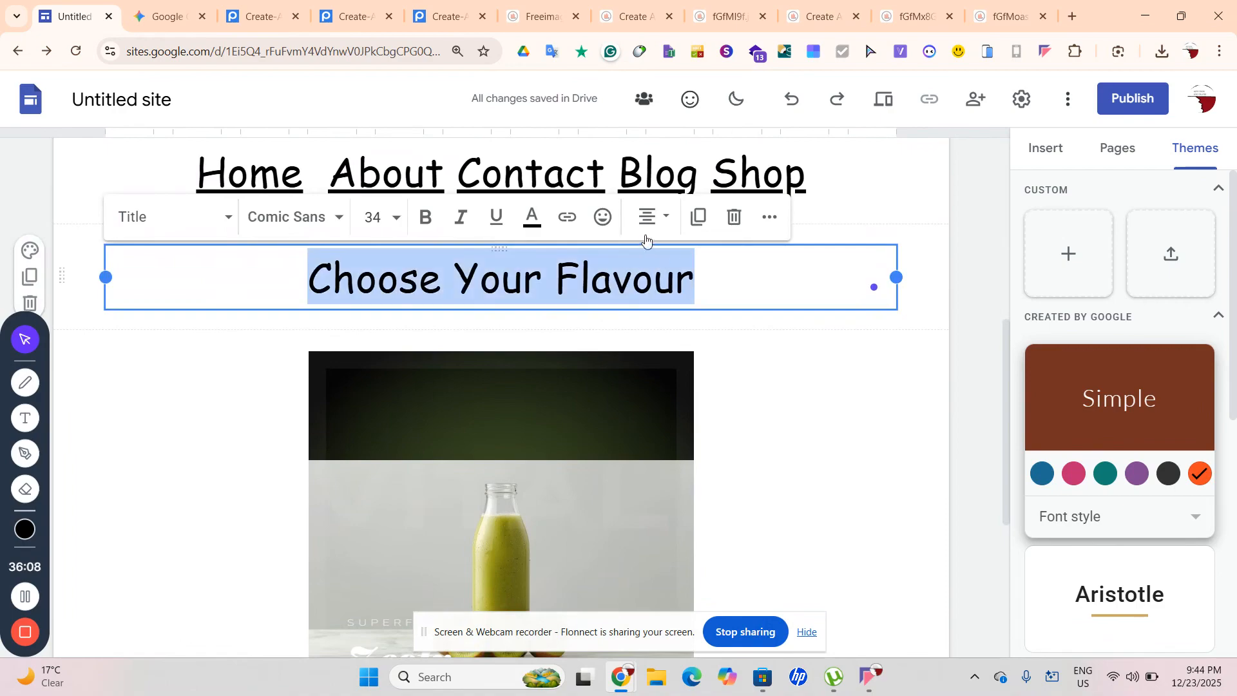
left_click(533, 220)
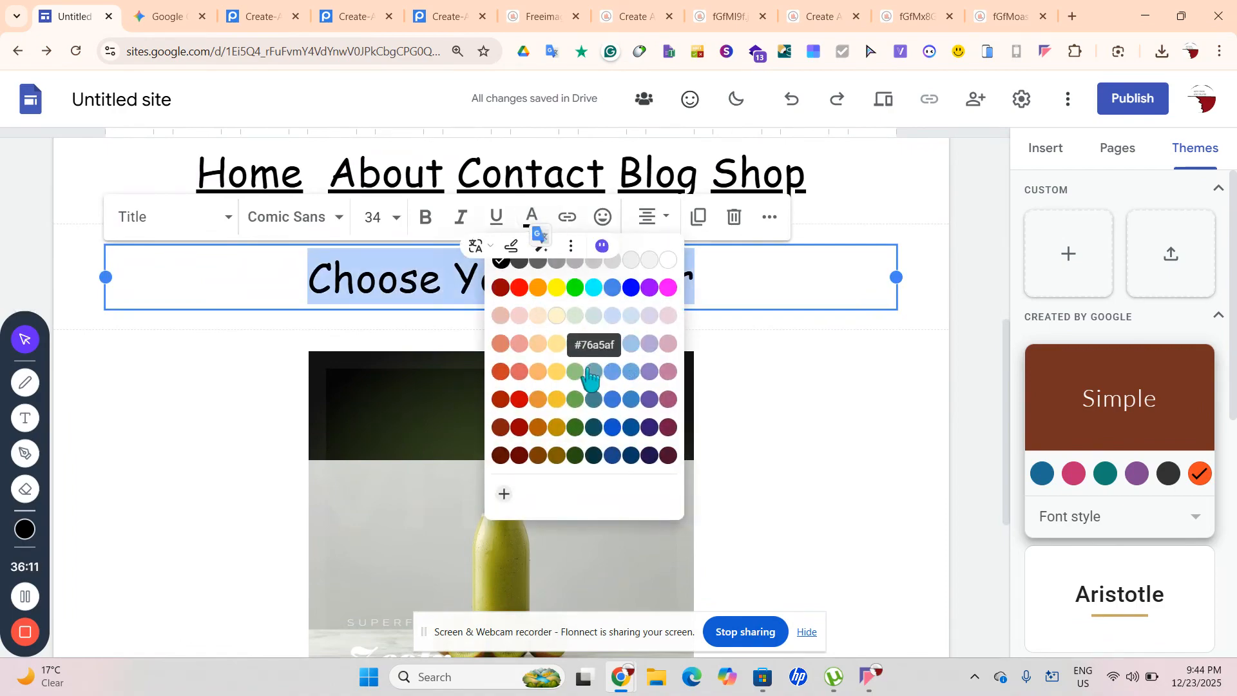
left_click(145, 219)
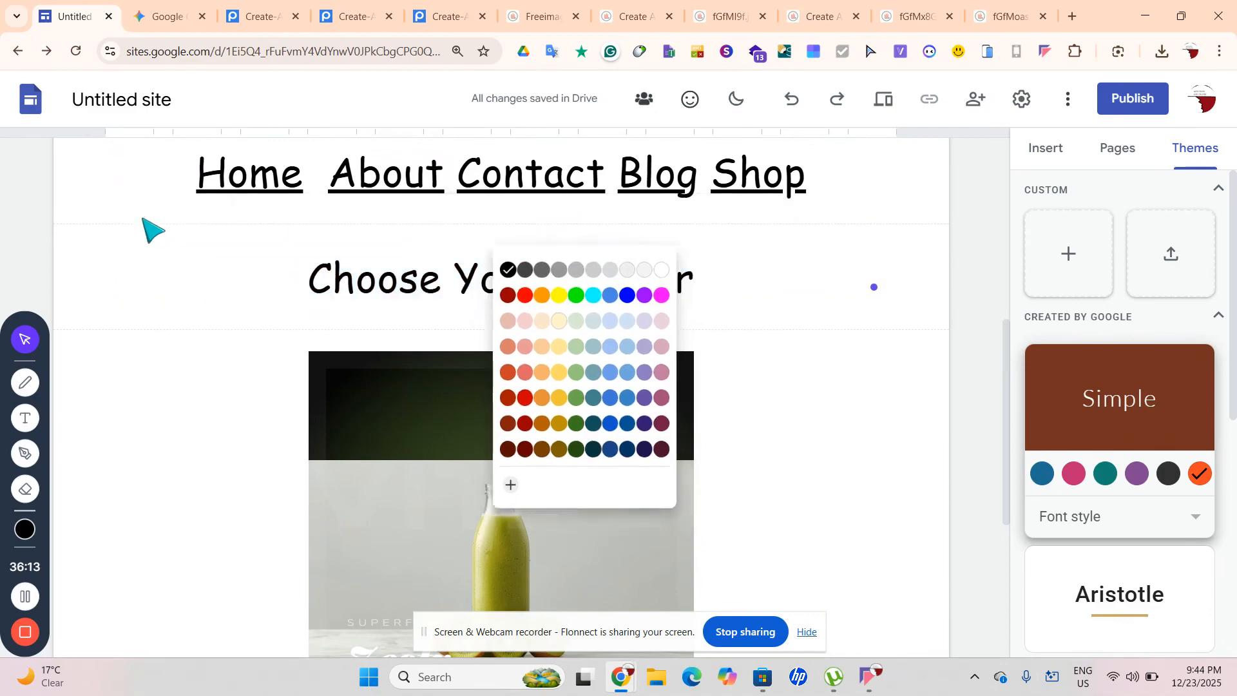
double_click(416, 293)
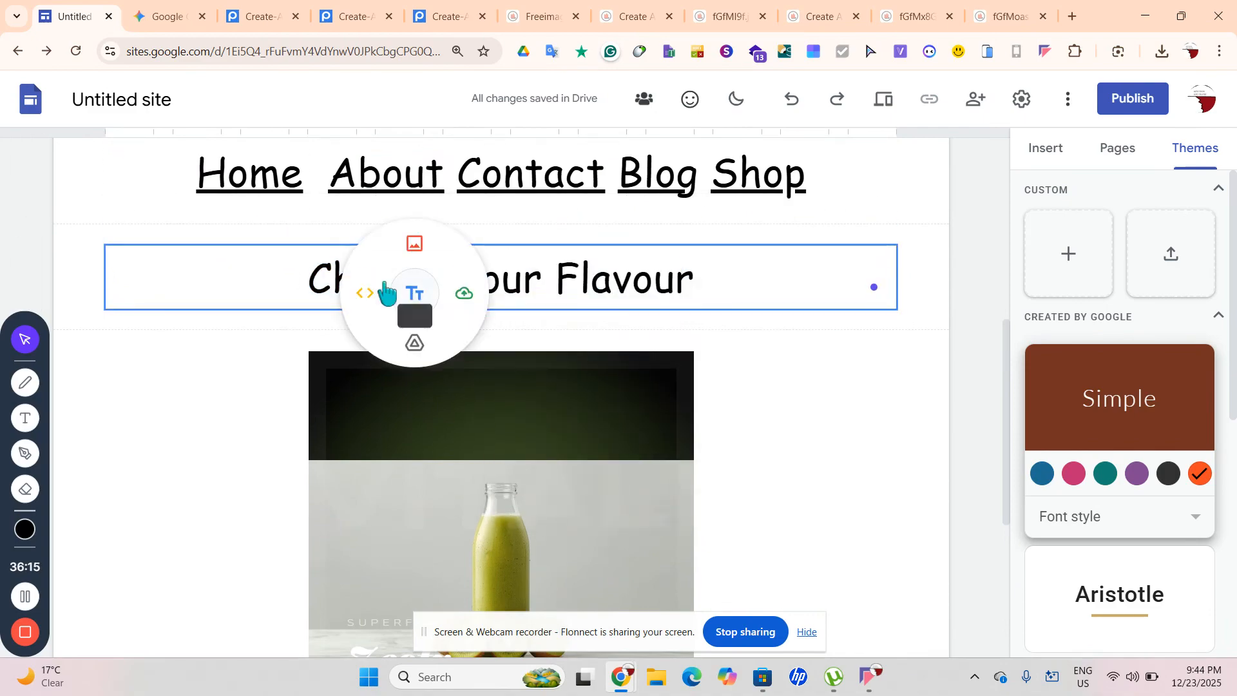
left_click(261, 284)
triple_click(283, 280)
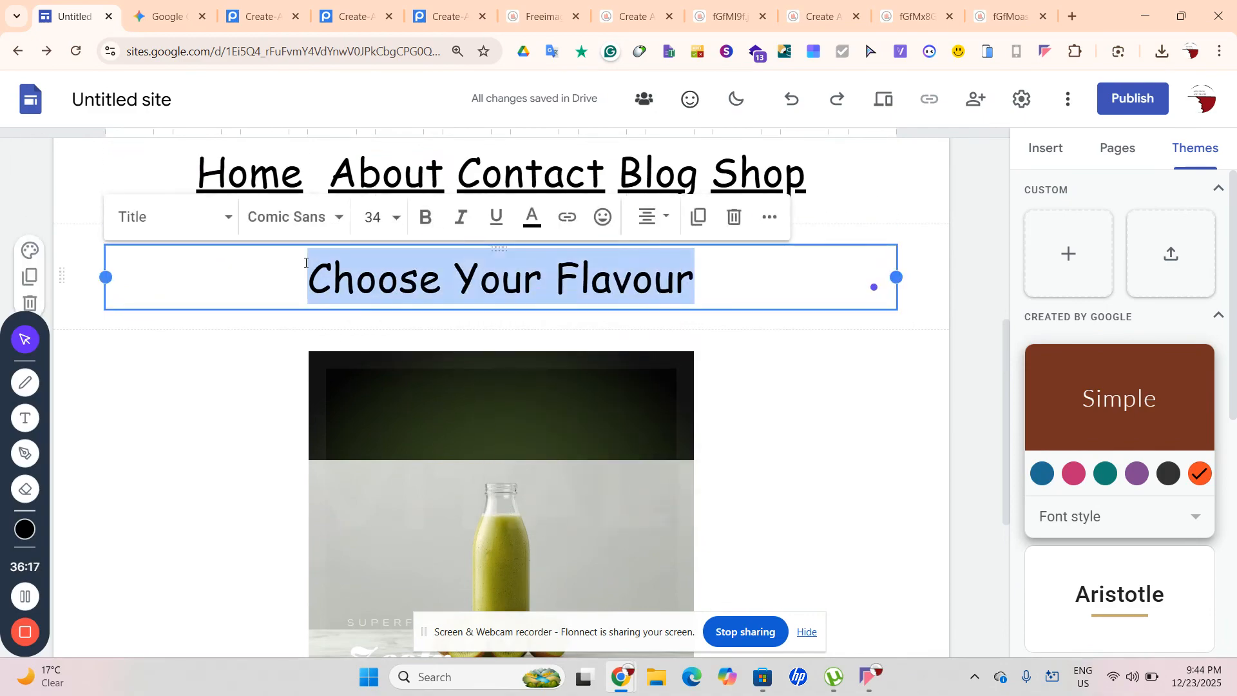
left_click(293, 232)
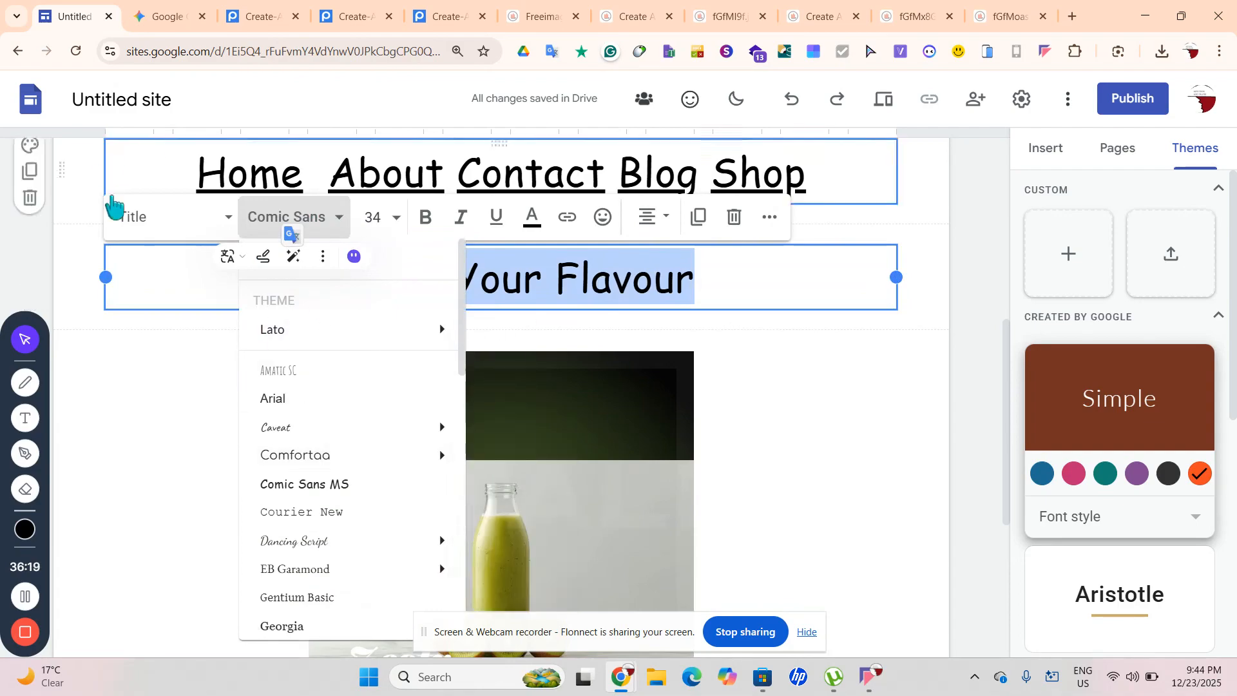
left_click(127, 210)
left_click(132, 219)
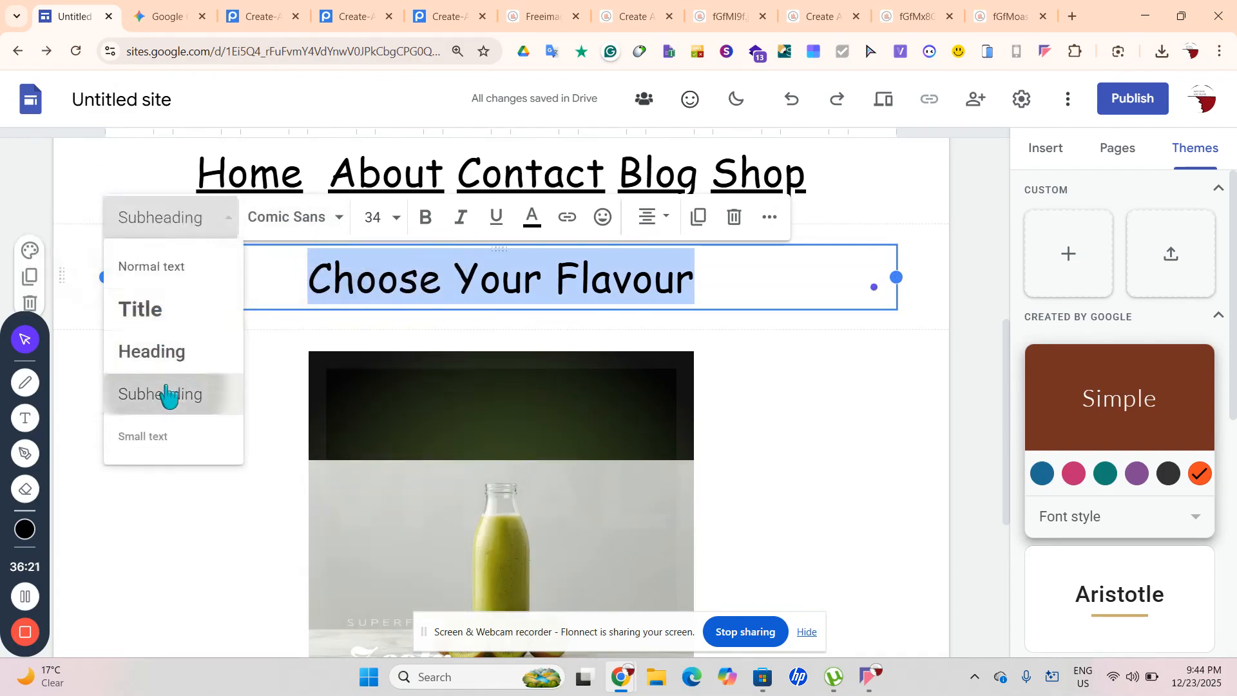
left_click(166, 394)
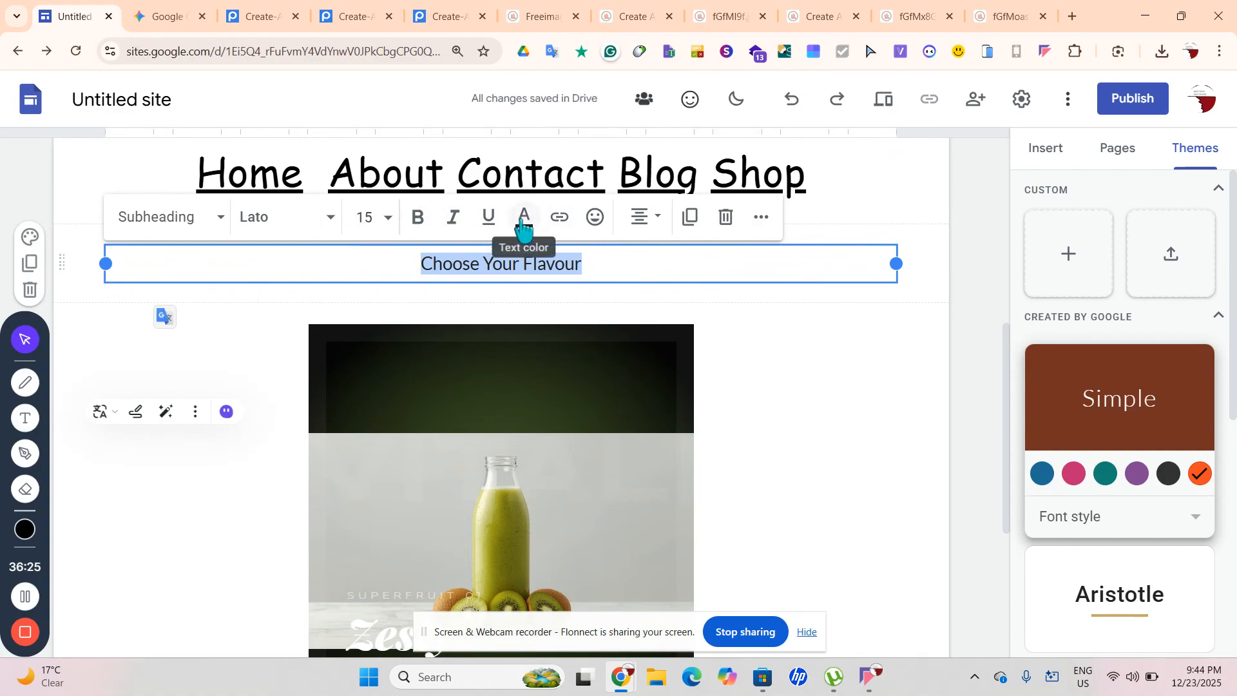
Delete the title box, insert an empty Subheading text box, and bring up Themes
left_click(726, 218)
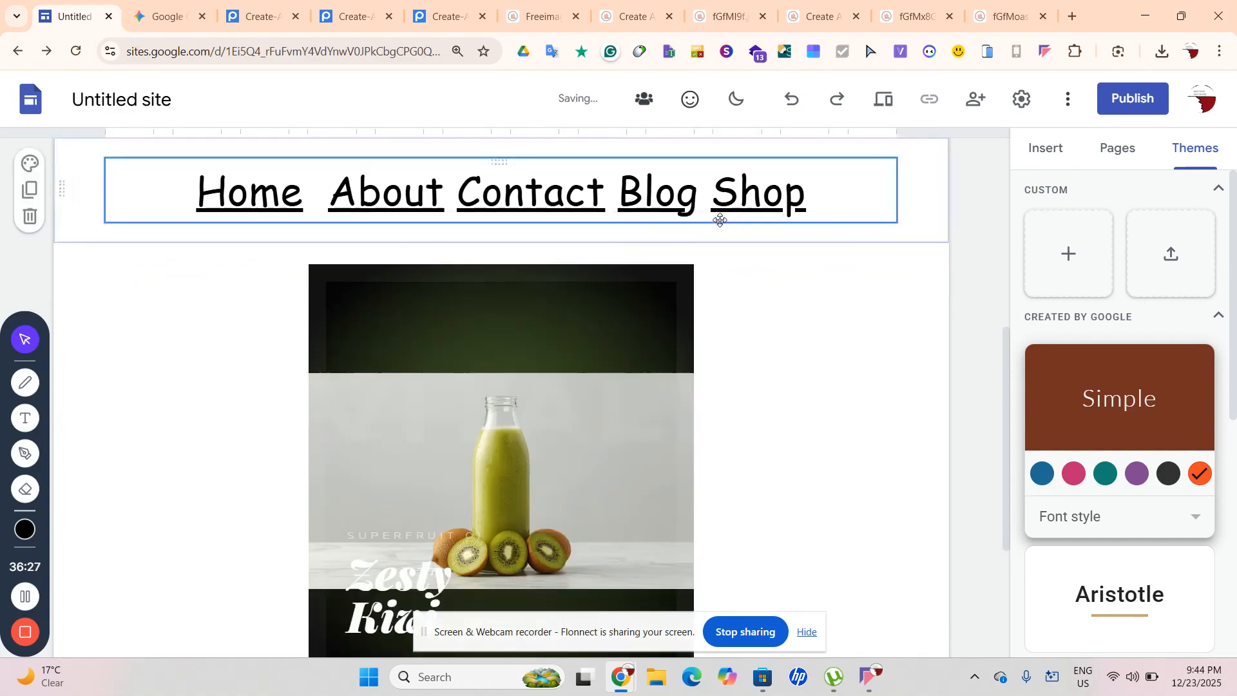
left_click(1046, 152)
left_click(1078, 239)
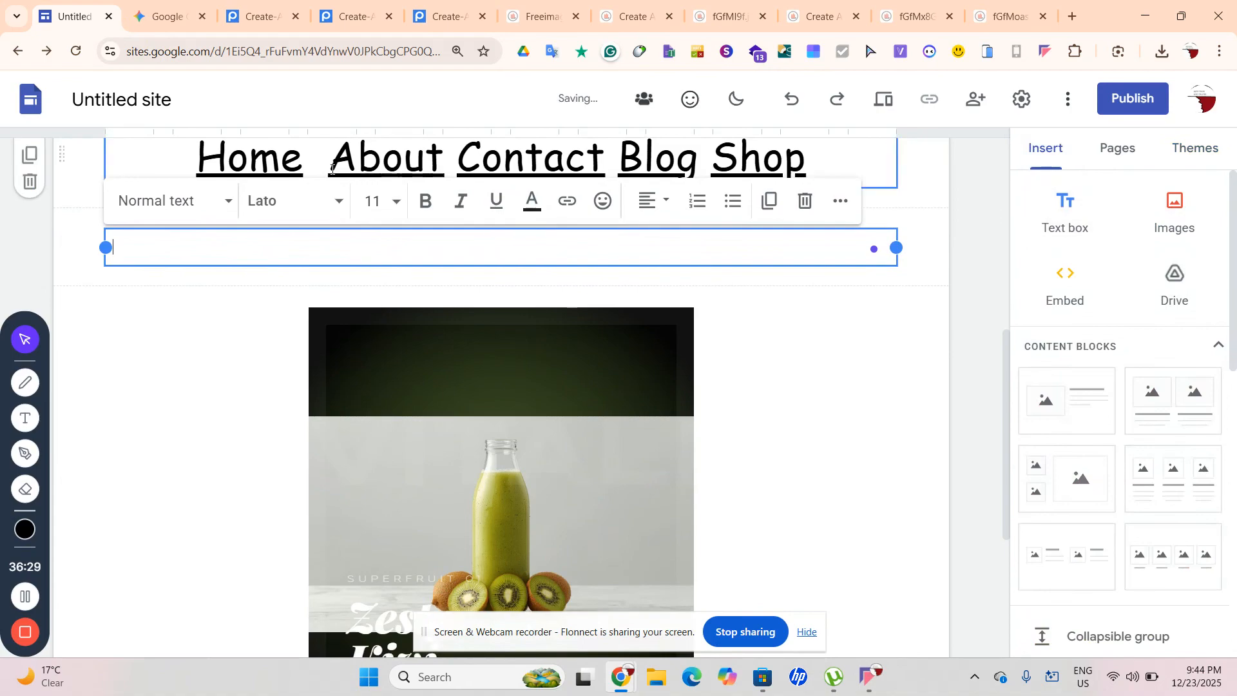
left_click(187, 210)
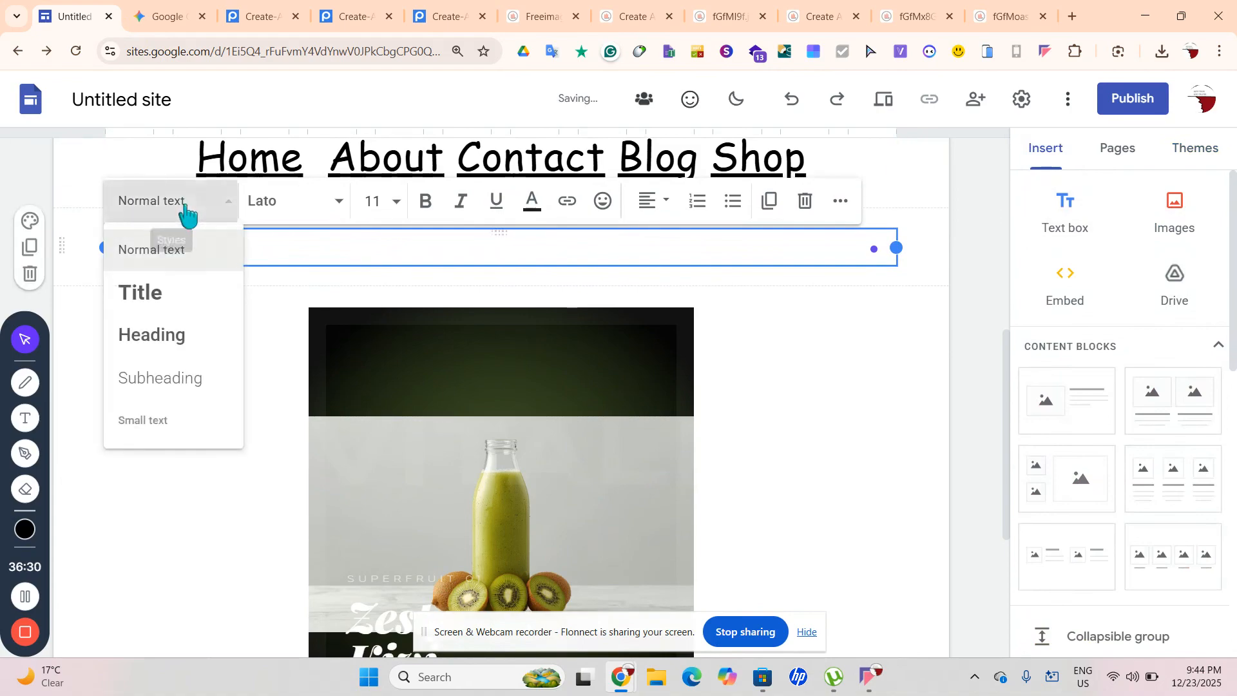
left_click(203, 372)
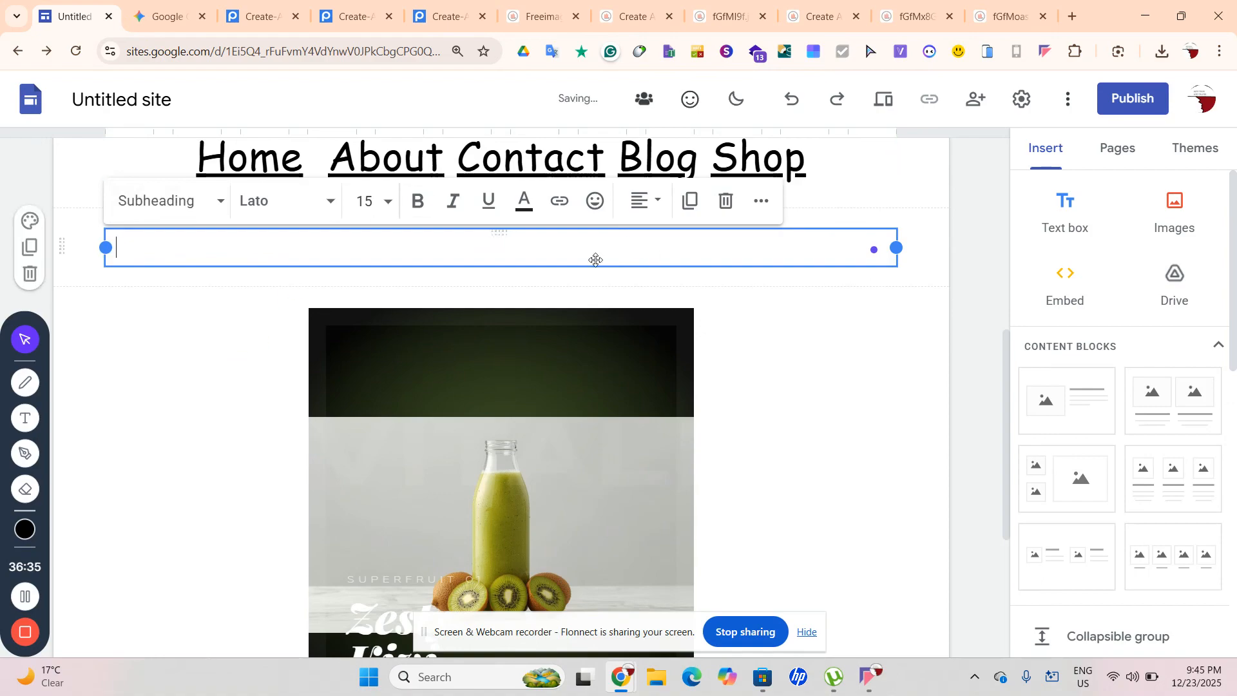
left_click(1205, 155)
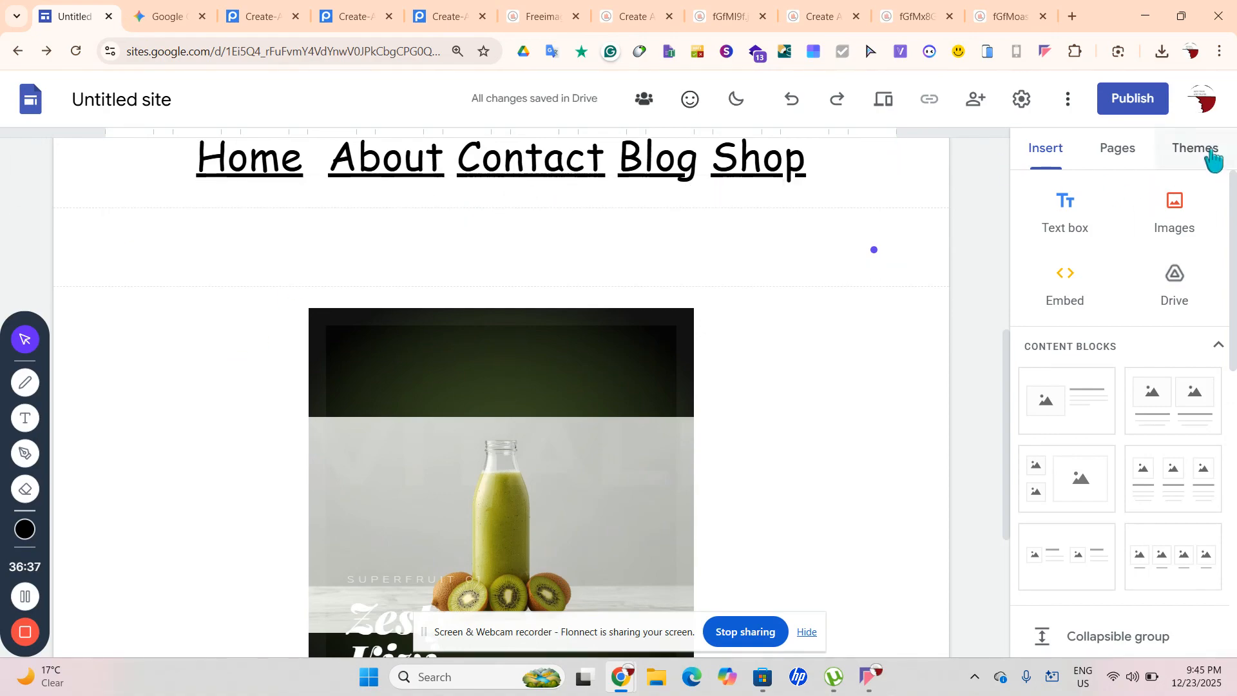
Look at the Simple theme's custom colour, then undo to restore the original title
left_click(1200, 474)
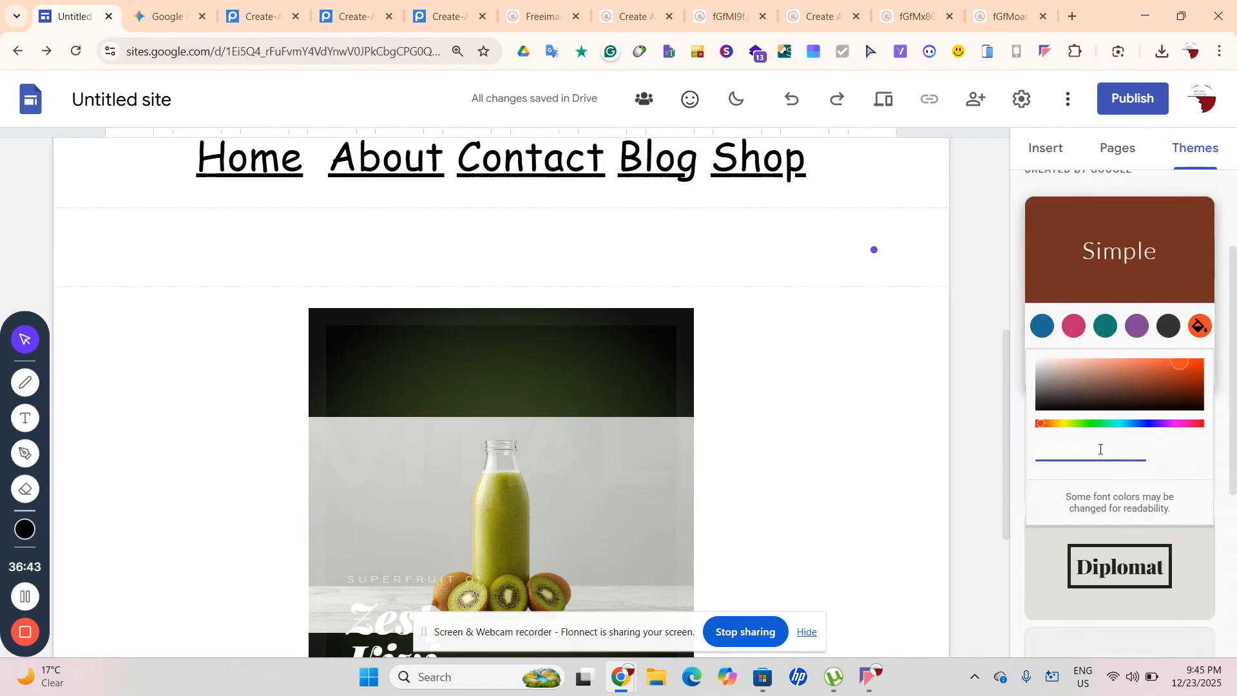
left_click(1101, 450)
key("ctrl+c")
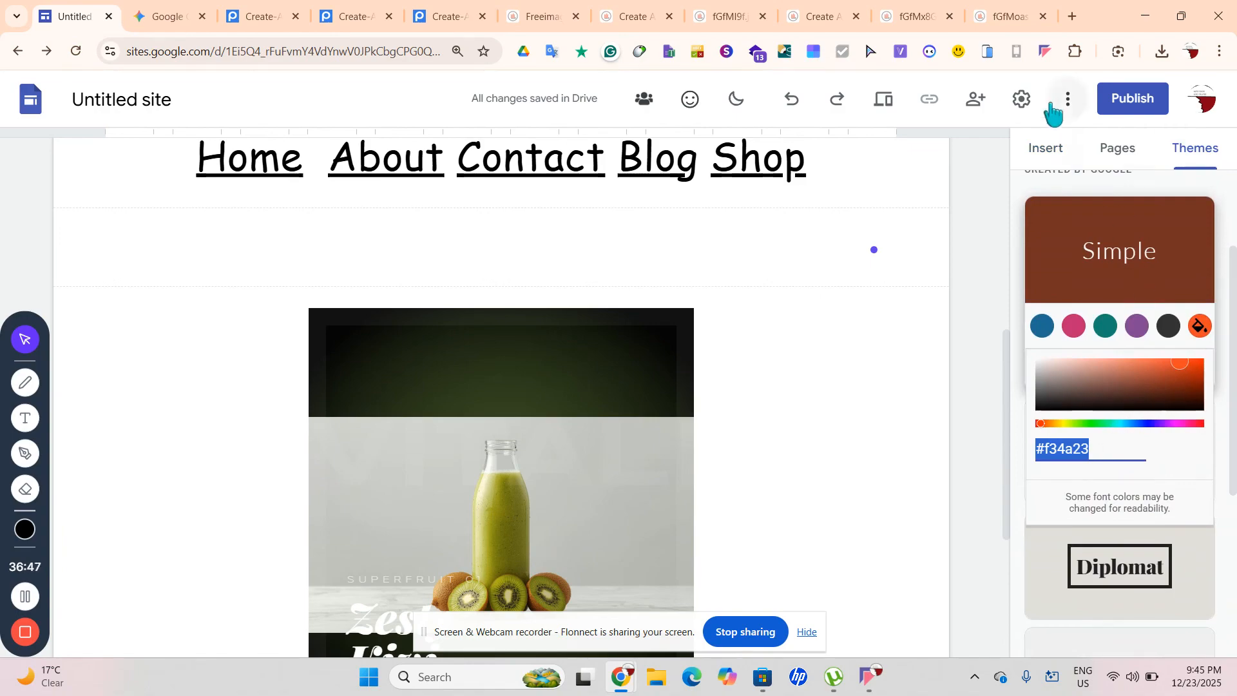
left_click(1042, 145)
type("h")
key("ctrl+z")
key("ctrl+z")
key("ctrl+z")
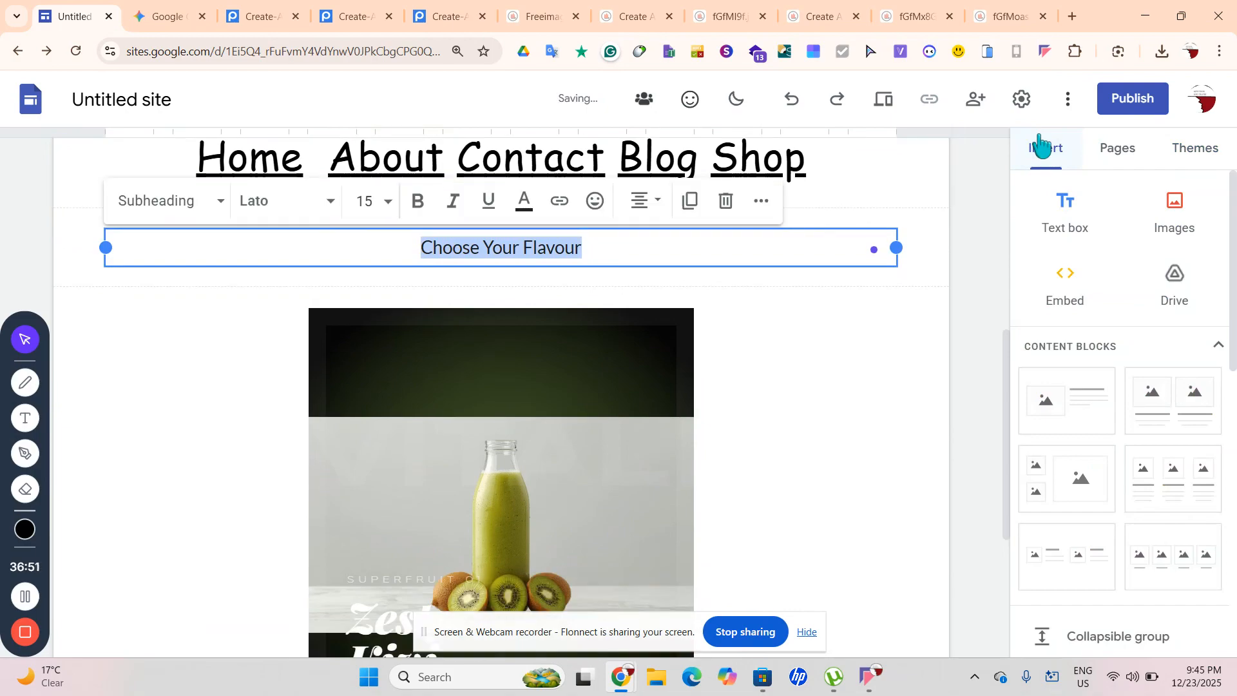
key("ctrl+z")
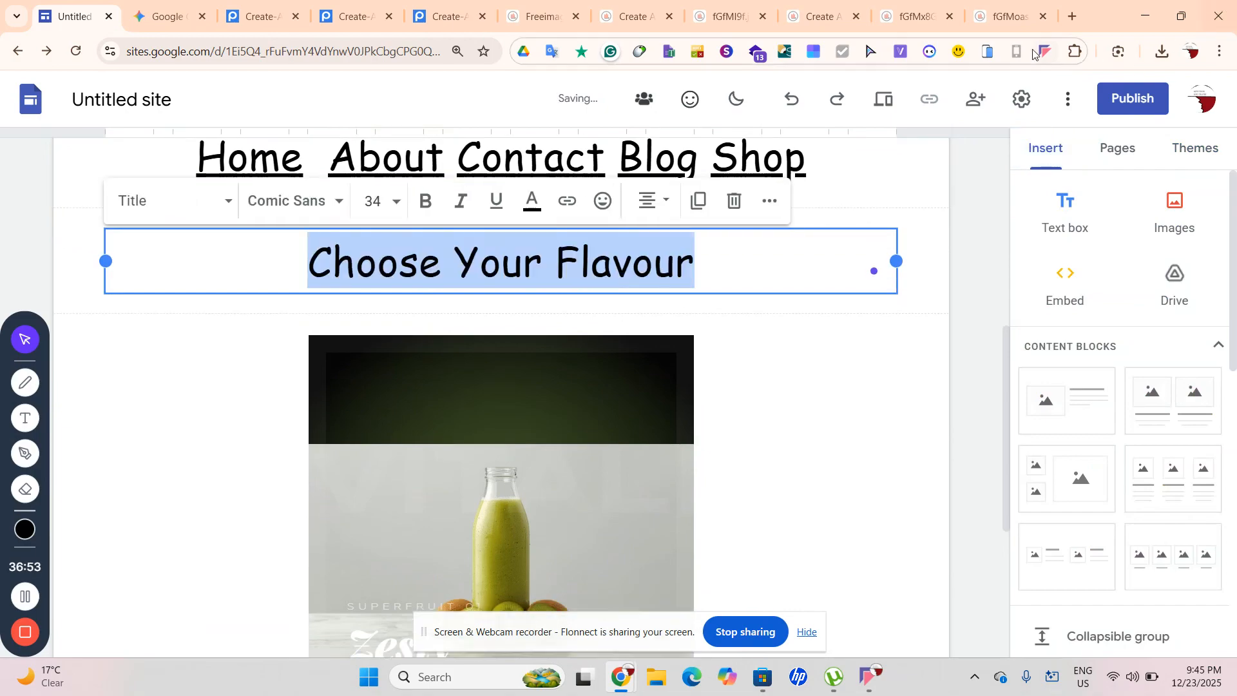
Create a custom #f34a23 text colour and apply it to the title
left_click(532, 205)
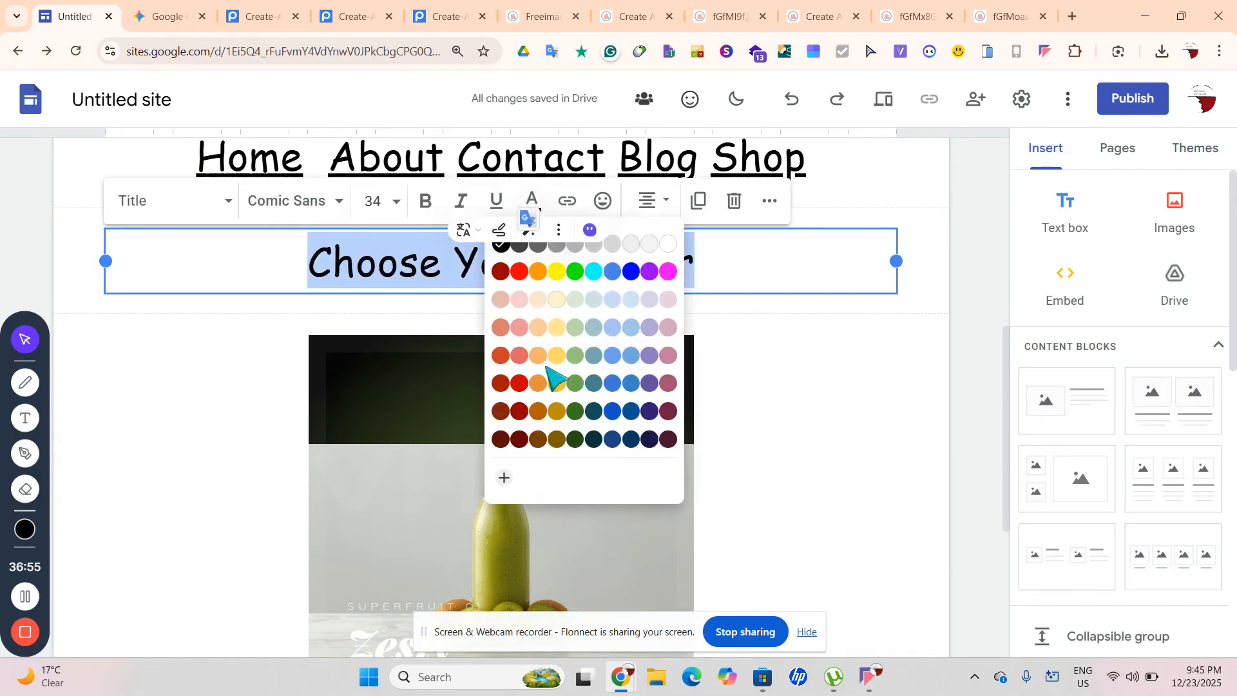
left_click(504, 478)
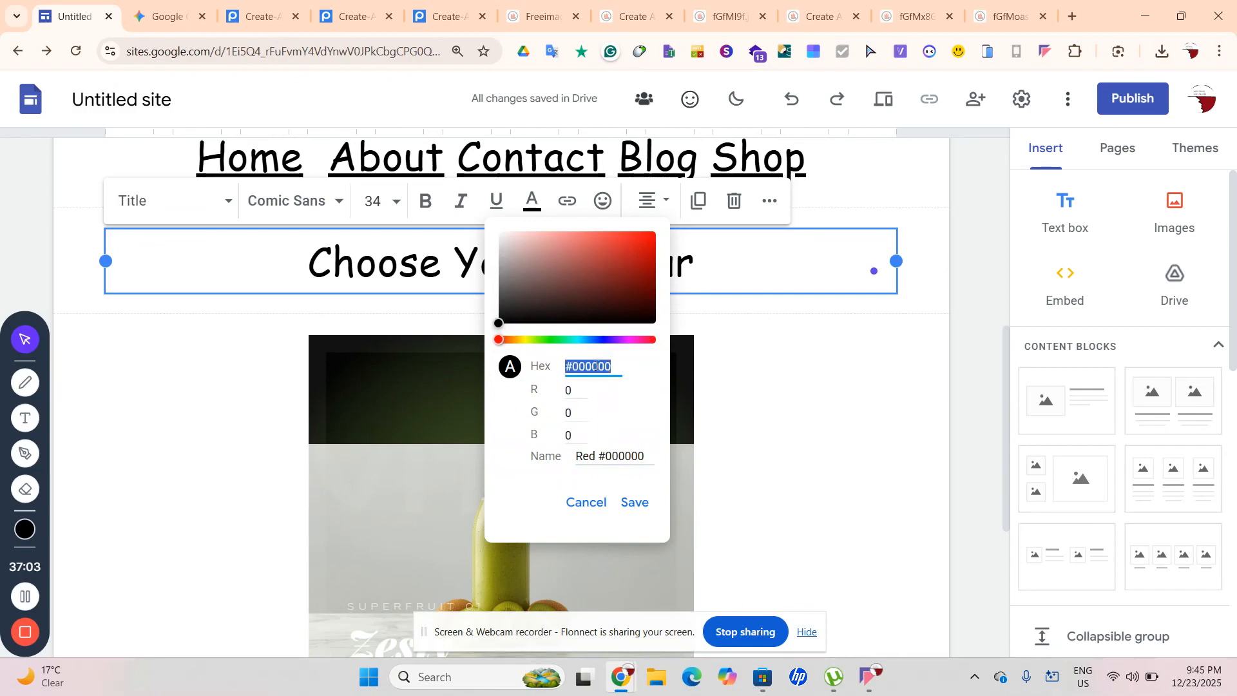
key("ctrl+v")
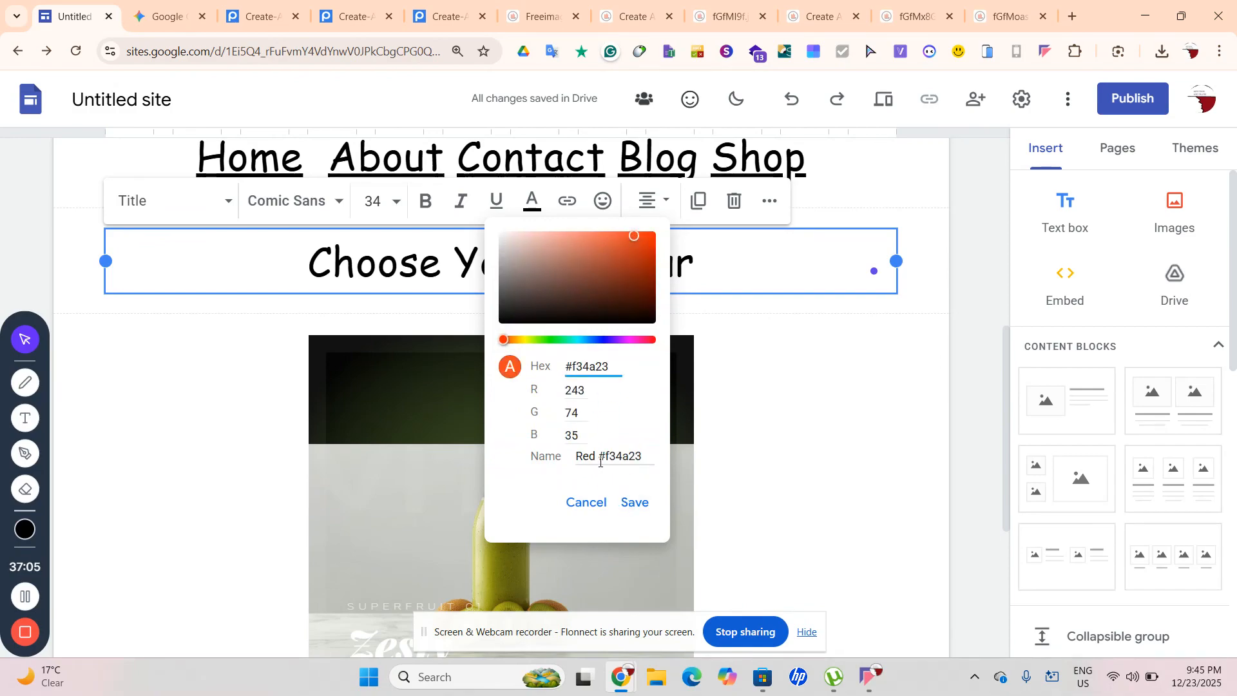
left_click_drag(599, 461, 508, 486)
key("BackSpace")
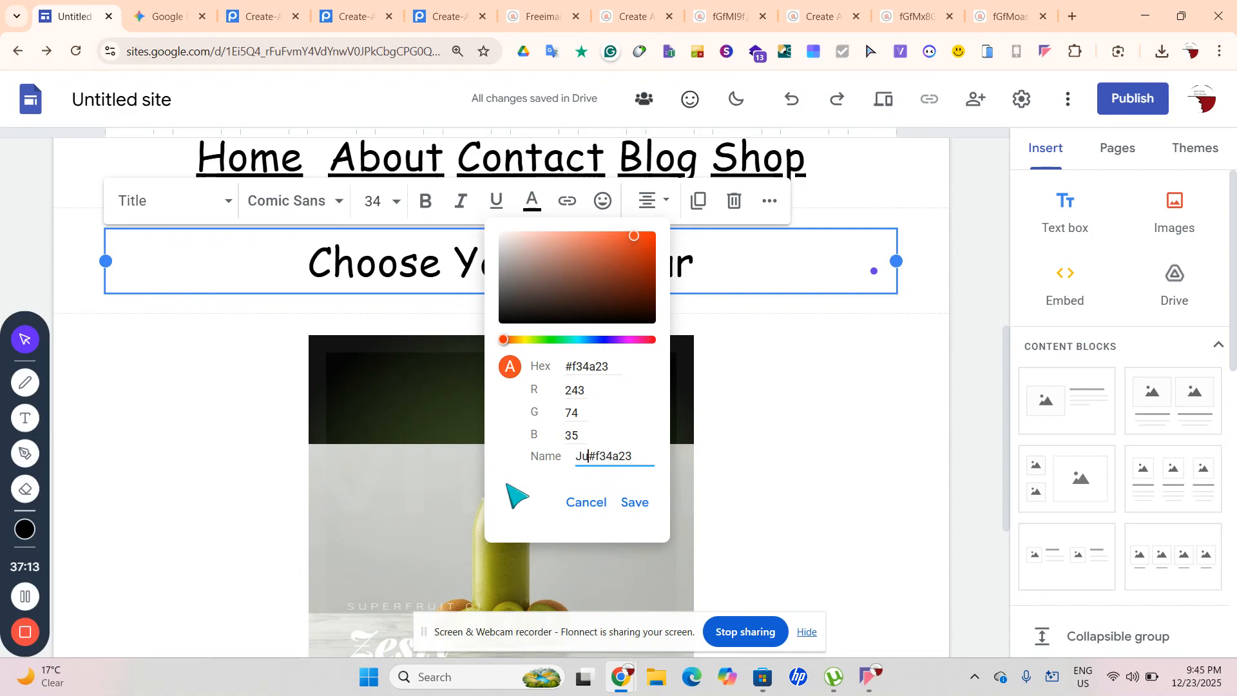
key("Return")
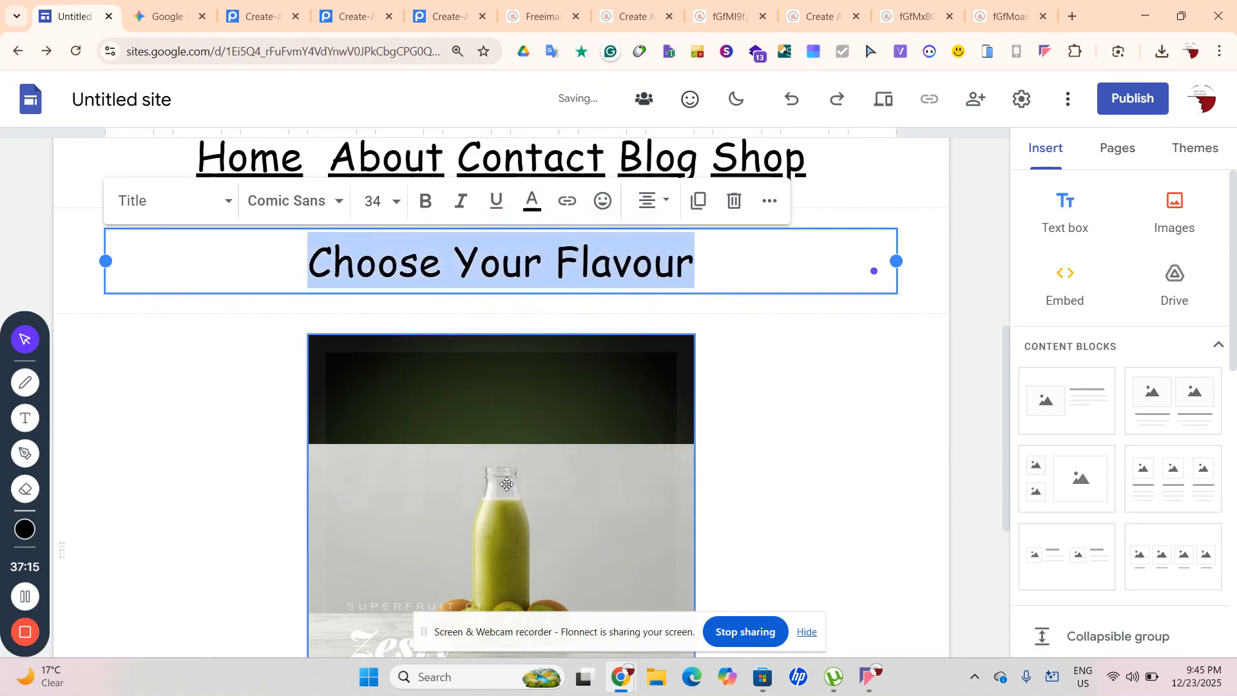
left_click(532, 203)
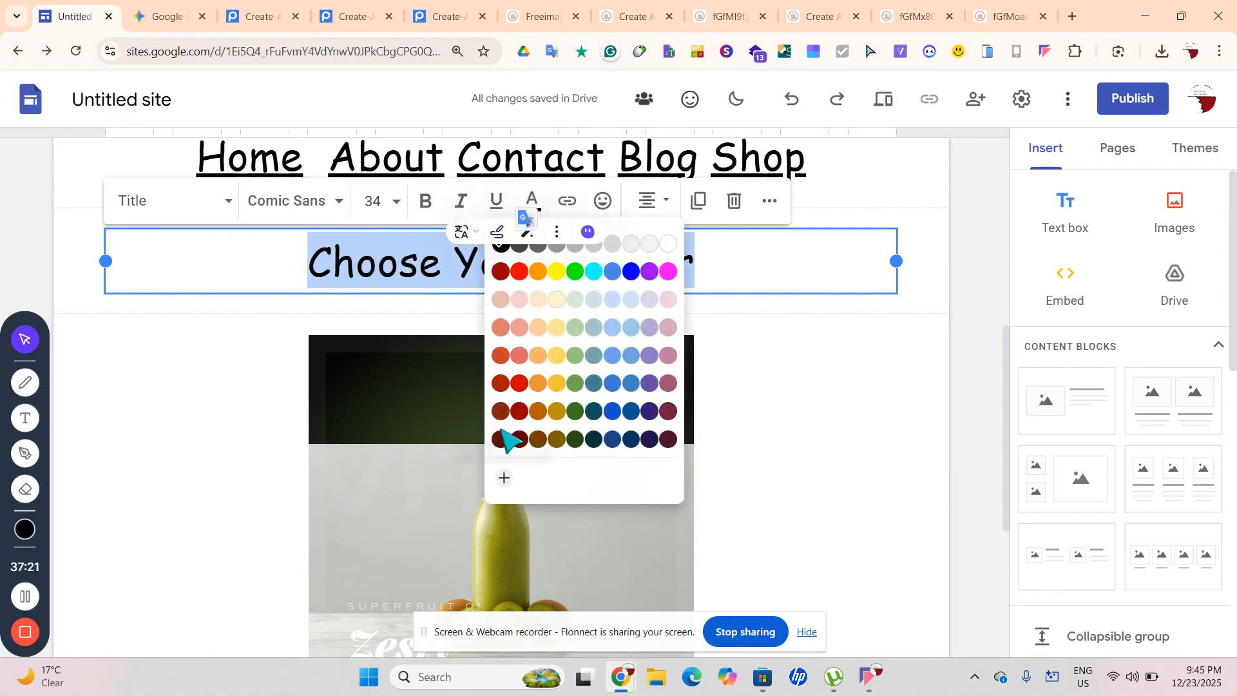
left_click(502, 356)
Reapply custom colour #f34a23 to the whole title and save it
left_click(780, 337)
left_click(706, 271)
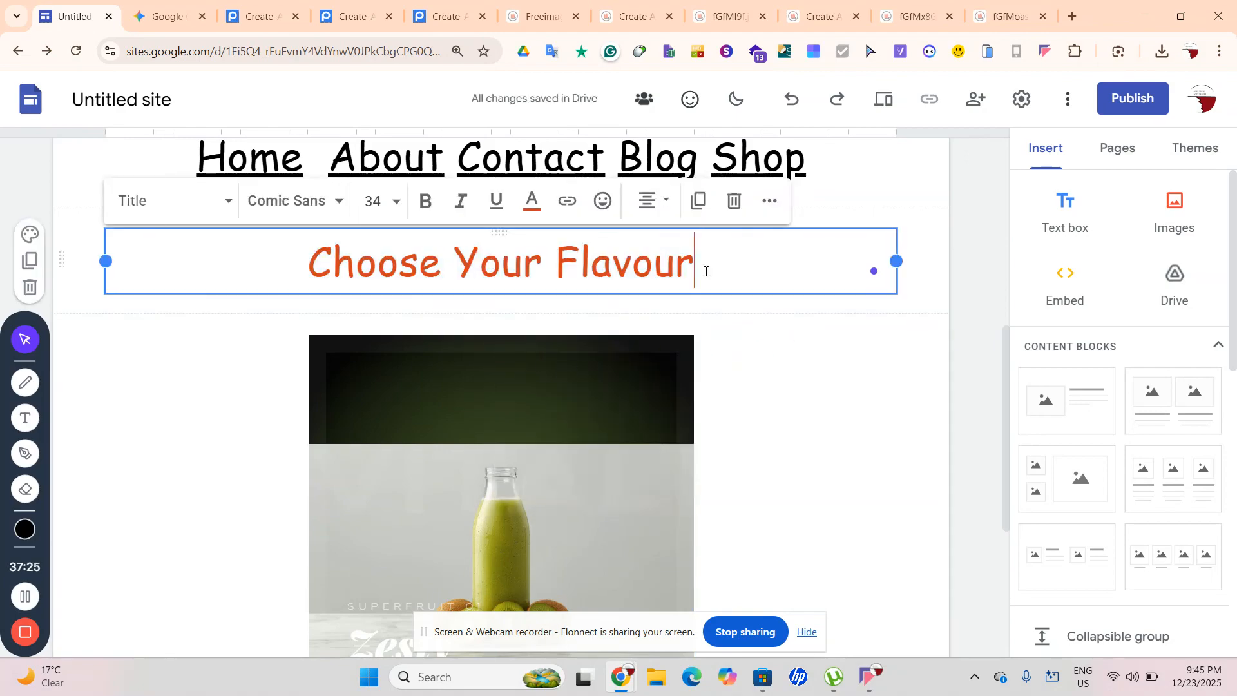
key("ctrl+a")
left_click(532, 201)
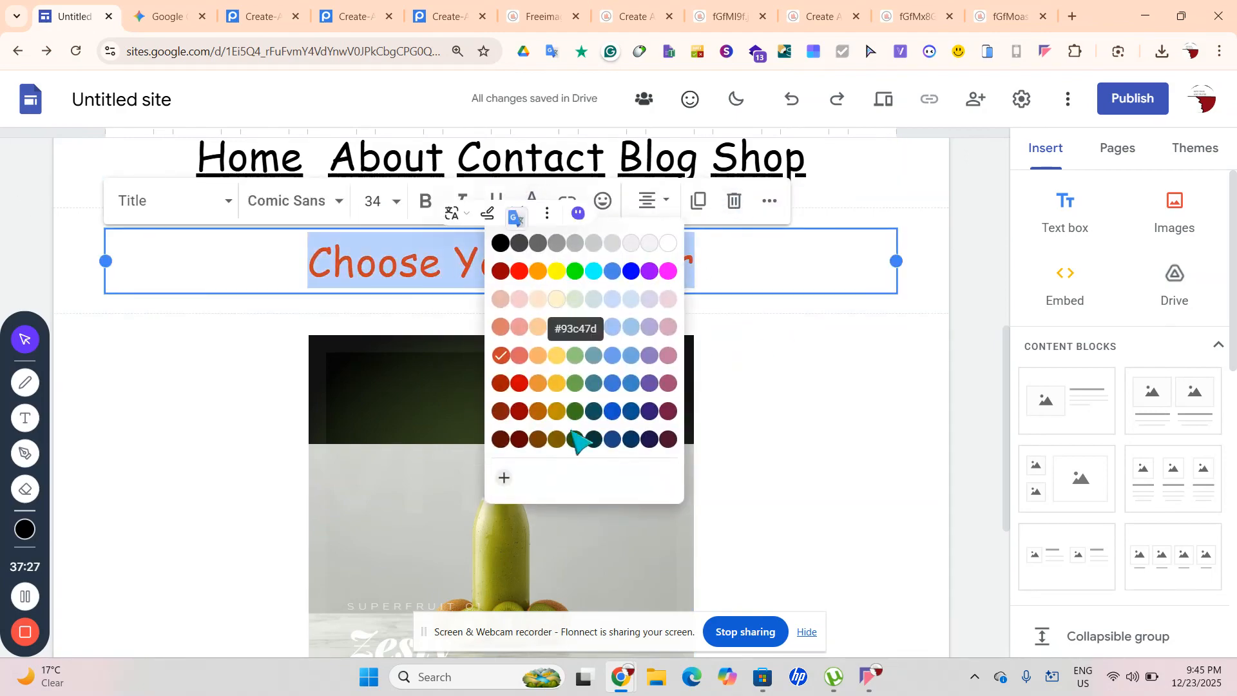
left_click(505, 478)
left_click(504, 478)
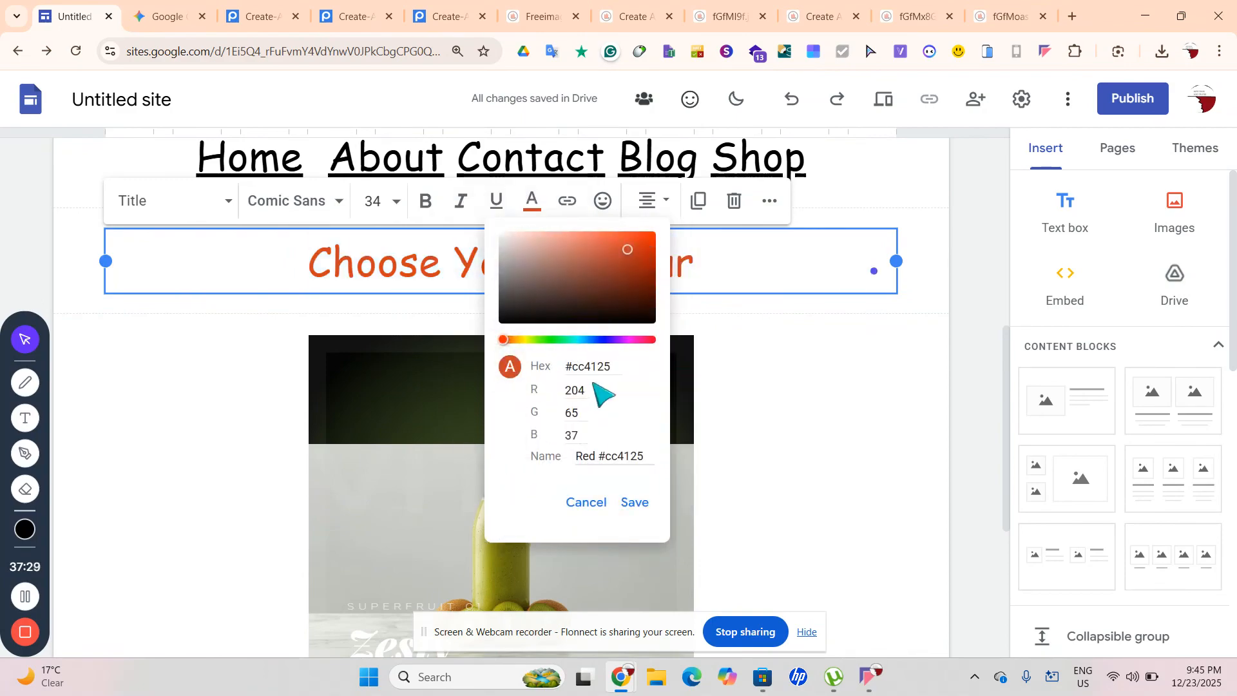
left_click(610, 339)
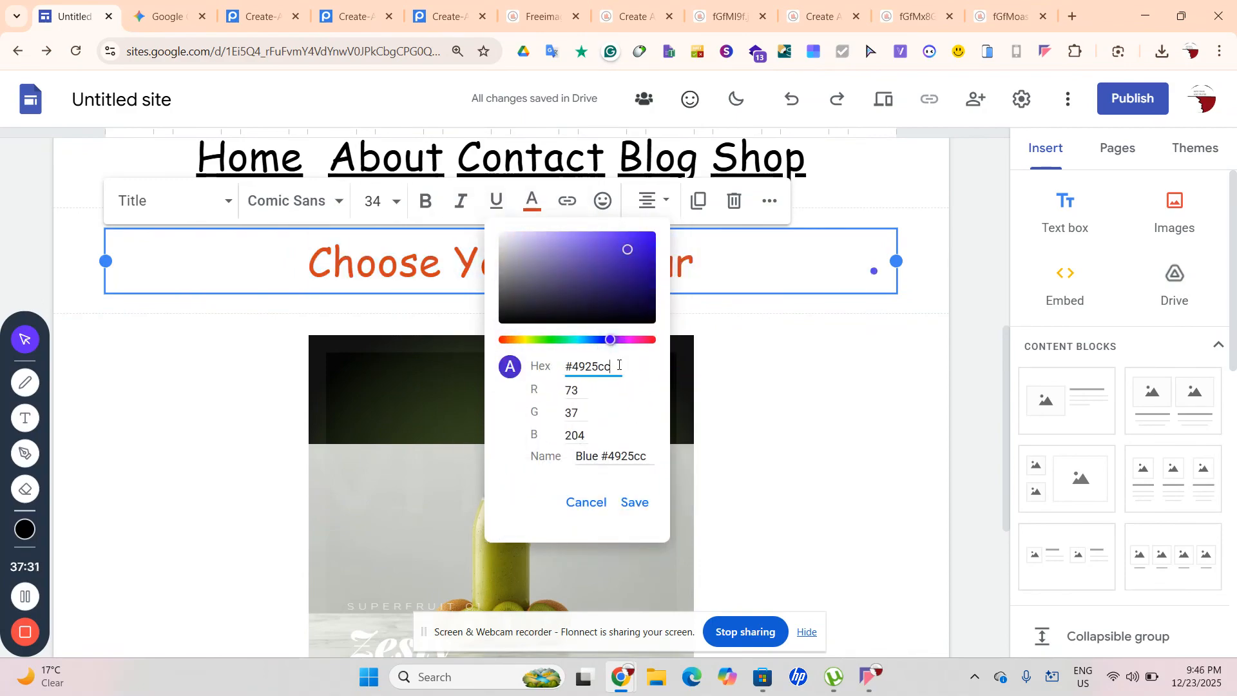
key("ctrl+v")
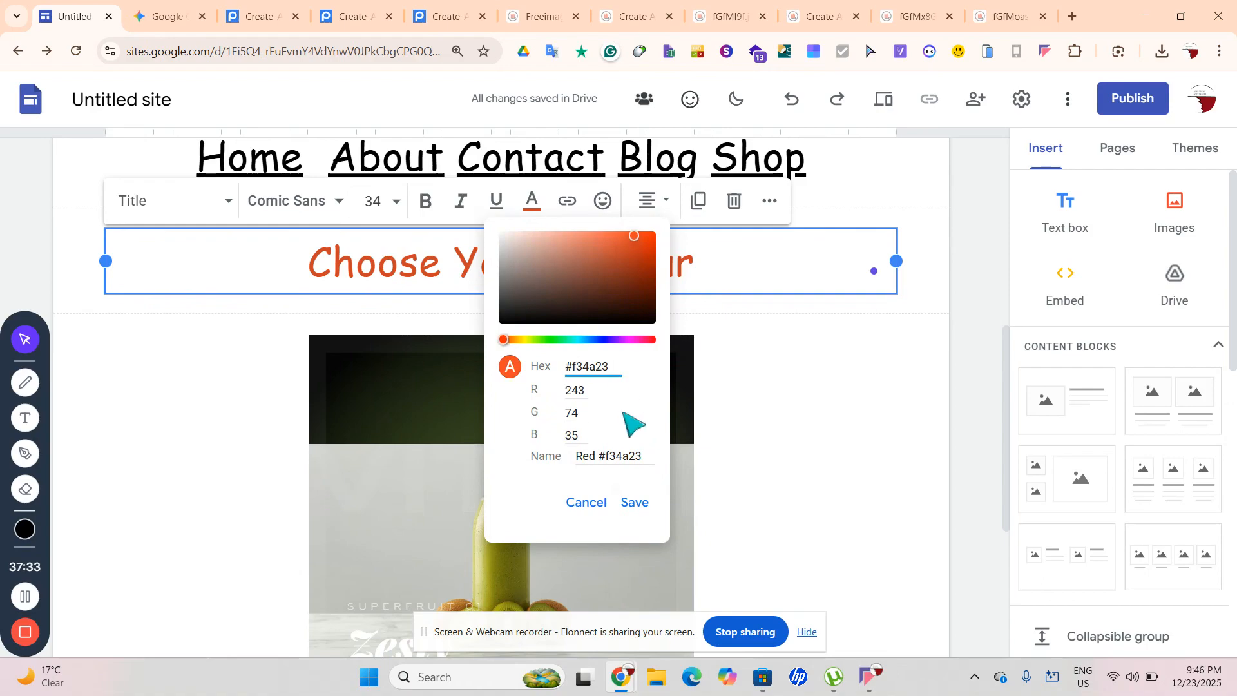
left_click(638, 504)
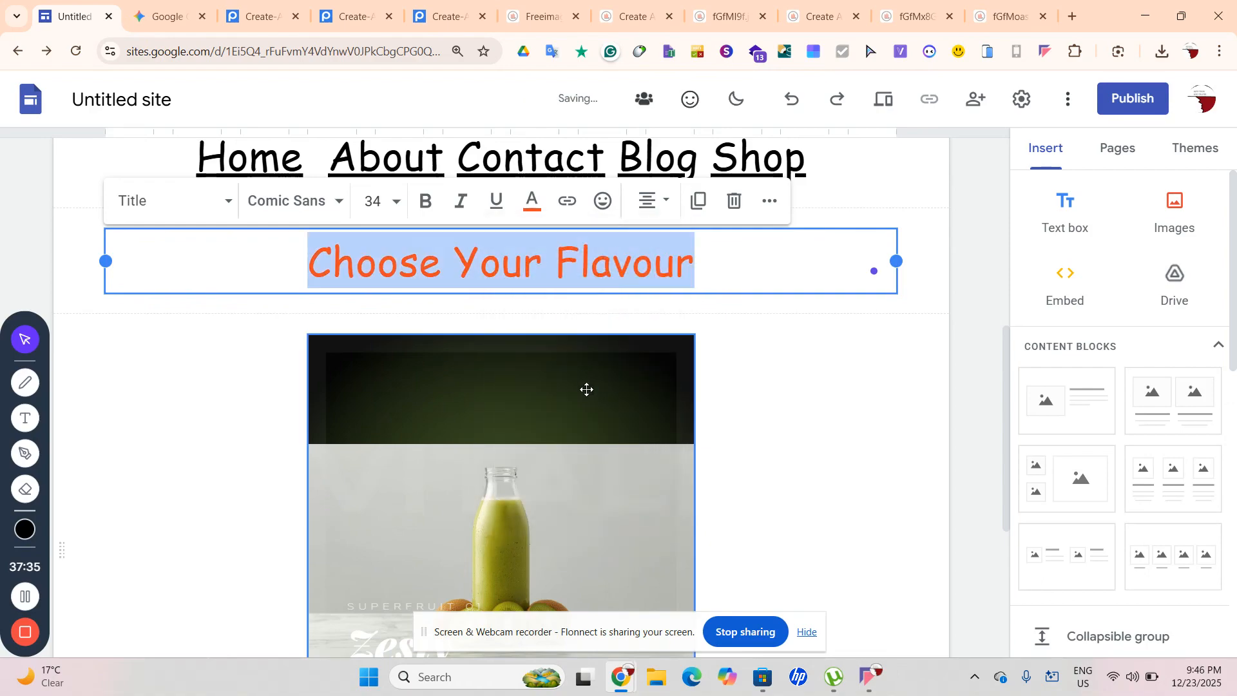
left_click(892, 359)
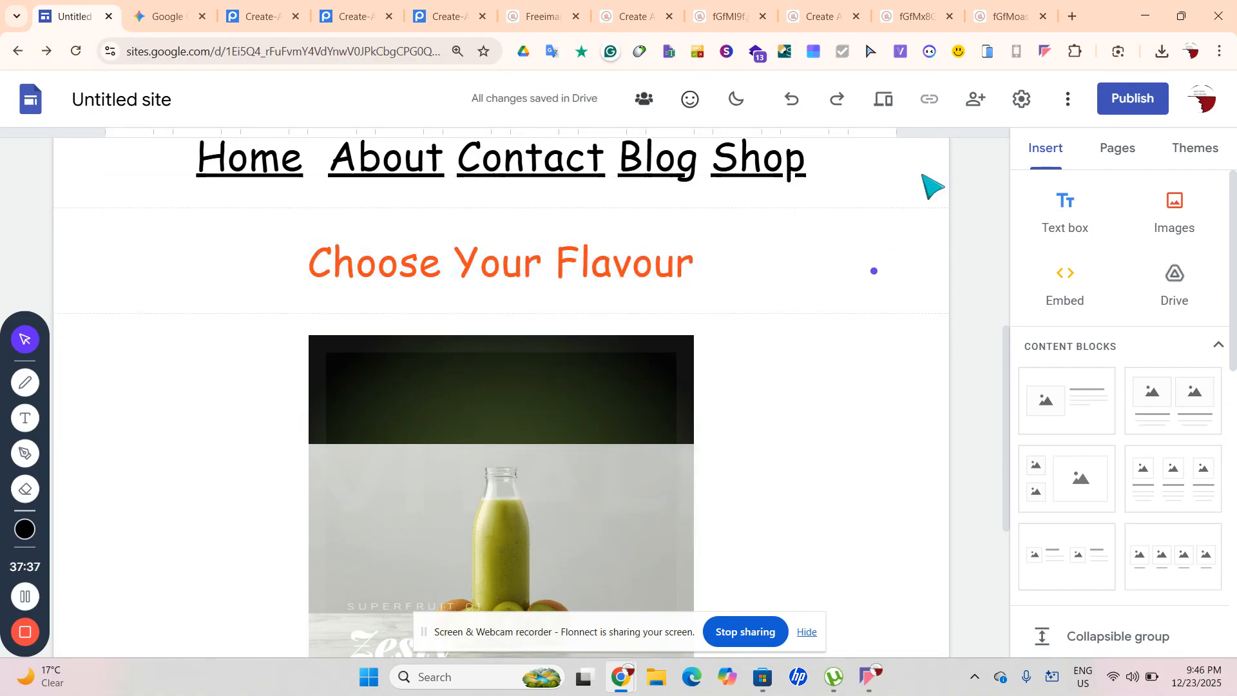
scroll(914, 317, "up", 5)
scroll(915, 326, "down", 9)
scroll(915, 317, "up", 3)
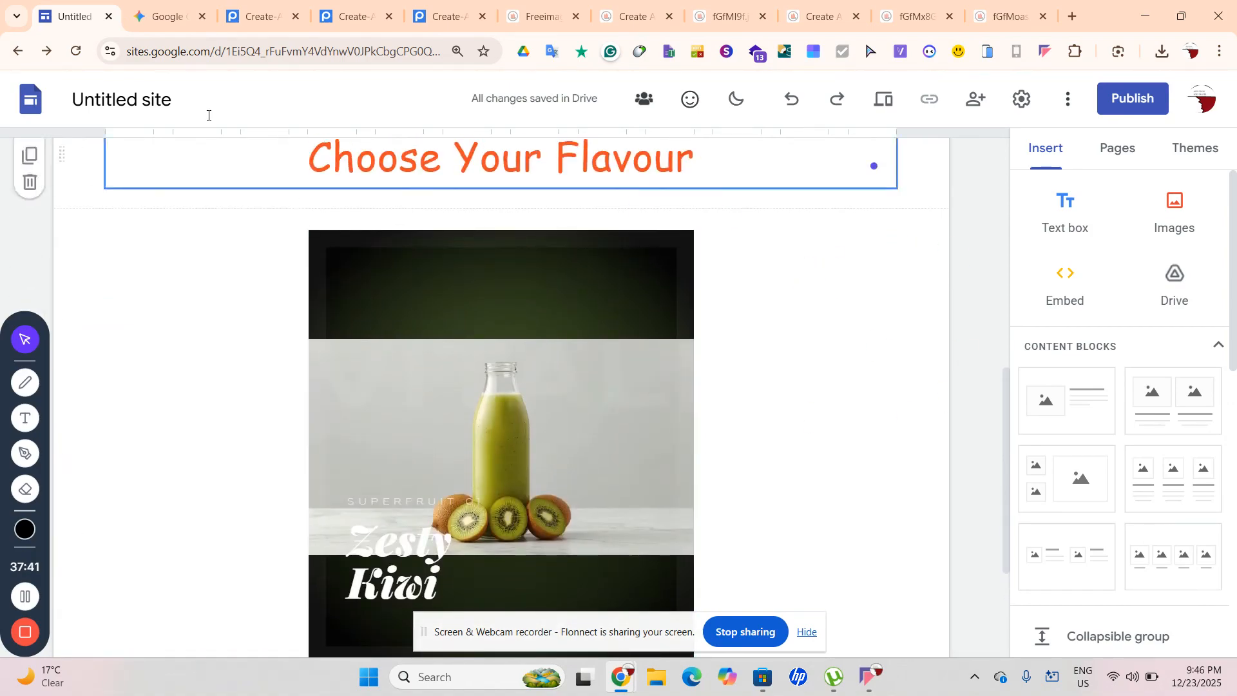
scroll(318, 434, "down", 1)
scroll(318, 433, "up", 2)
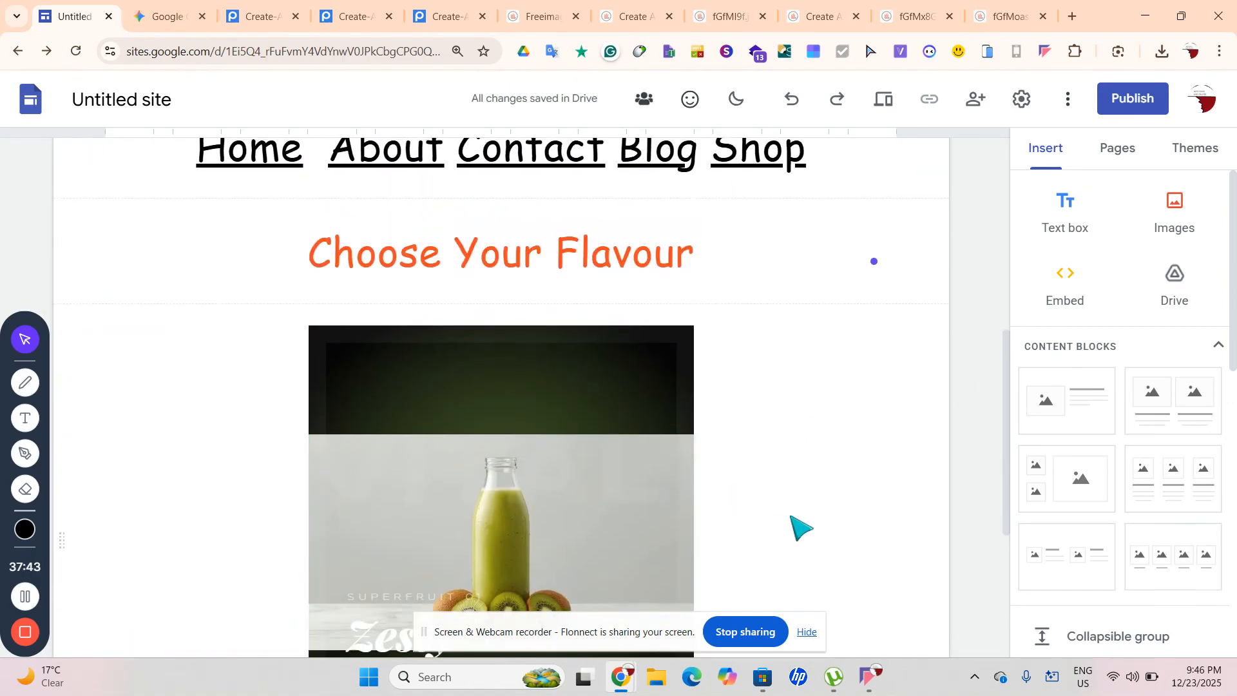
scroll(799, 525, "up", 5)
scroll(791, 516, "down", 11)
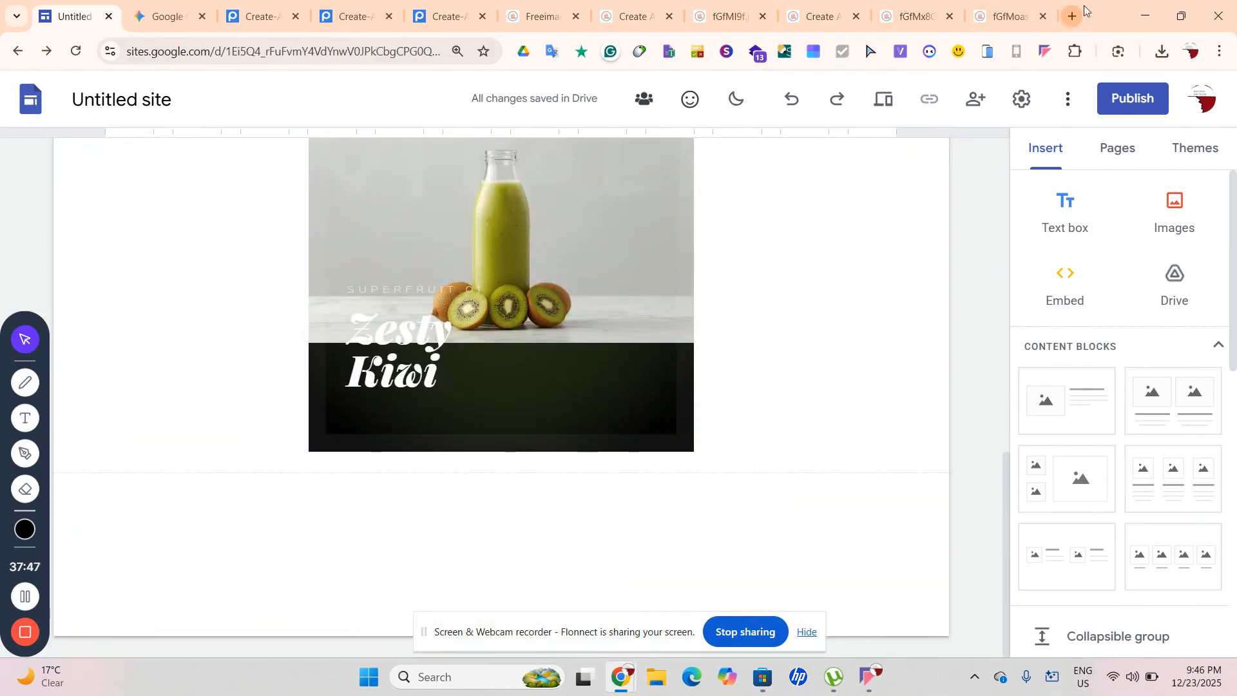
Start a new empty Gemini chat, then go back to the Untitled site editor
left_click(165, 16)
scroll(326, 443, "down", 5)
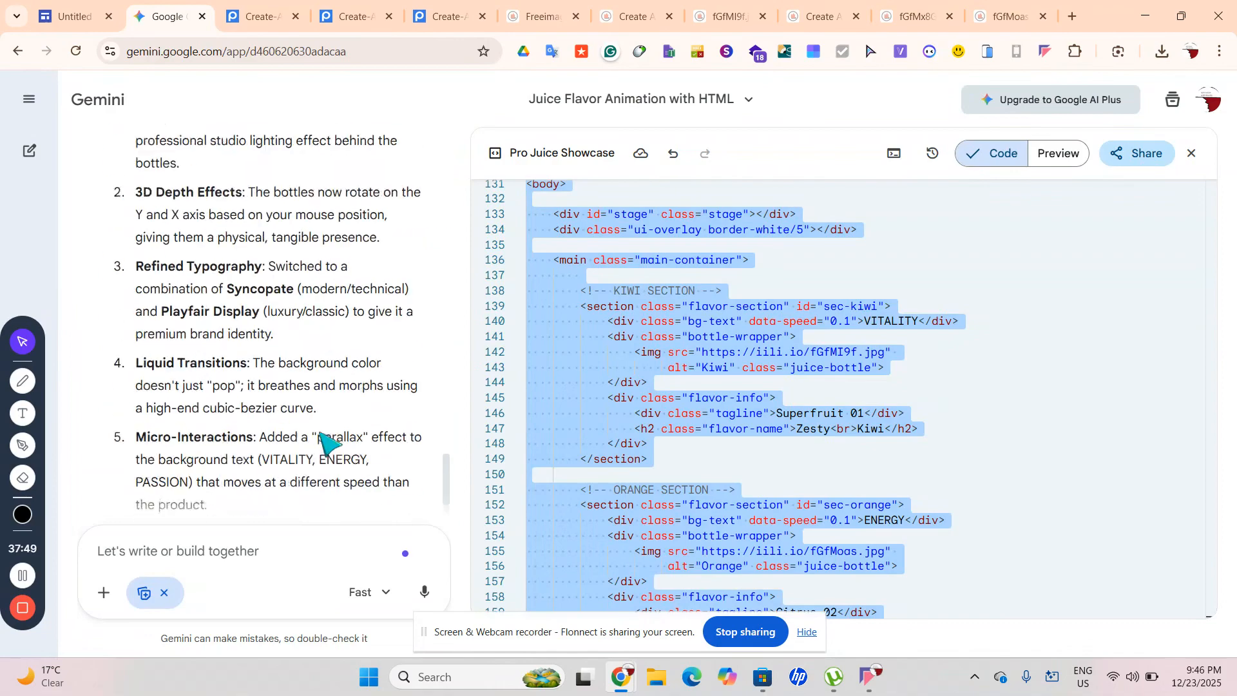
scroll(325, 443, "down", 1)
left_click(29, 150)
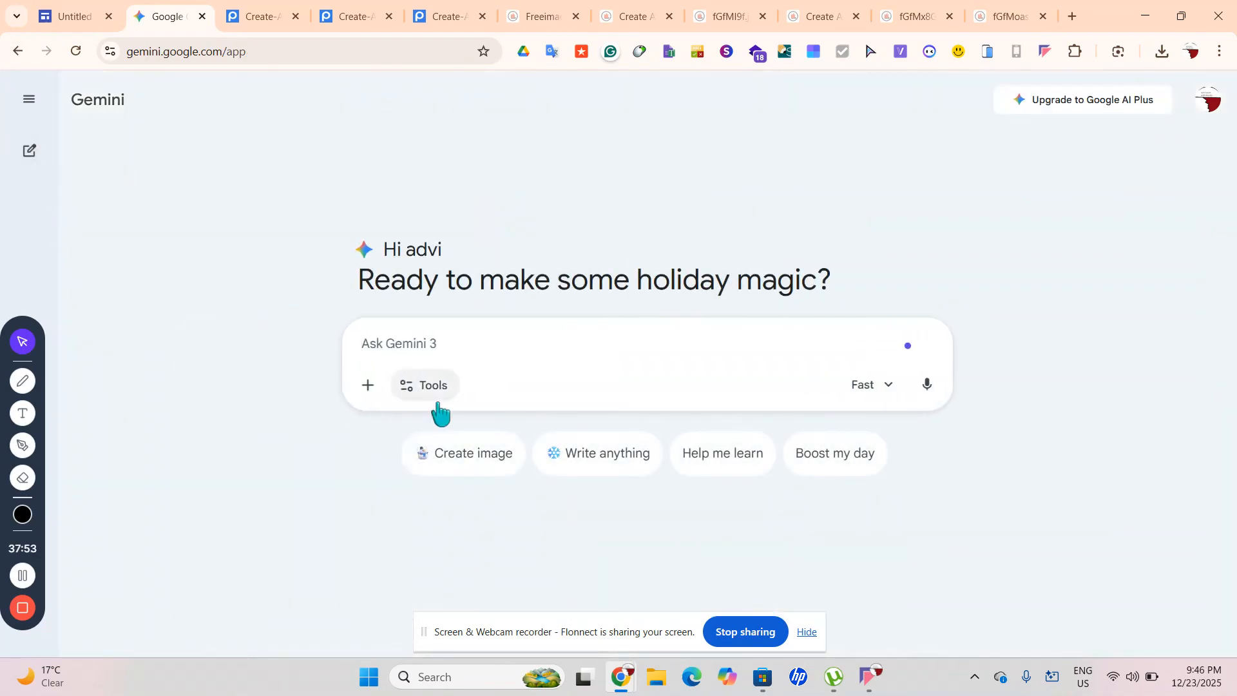
left_click(74, 16)
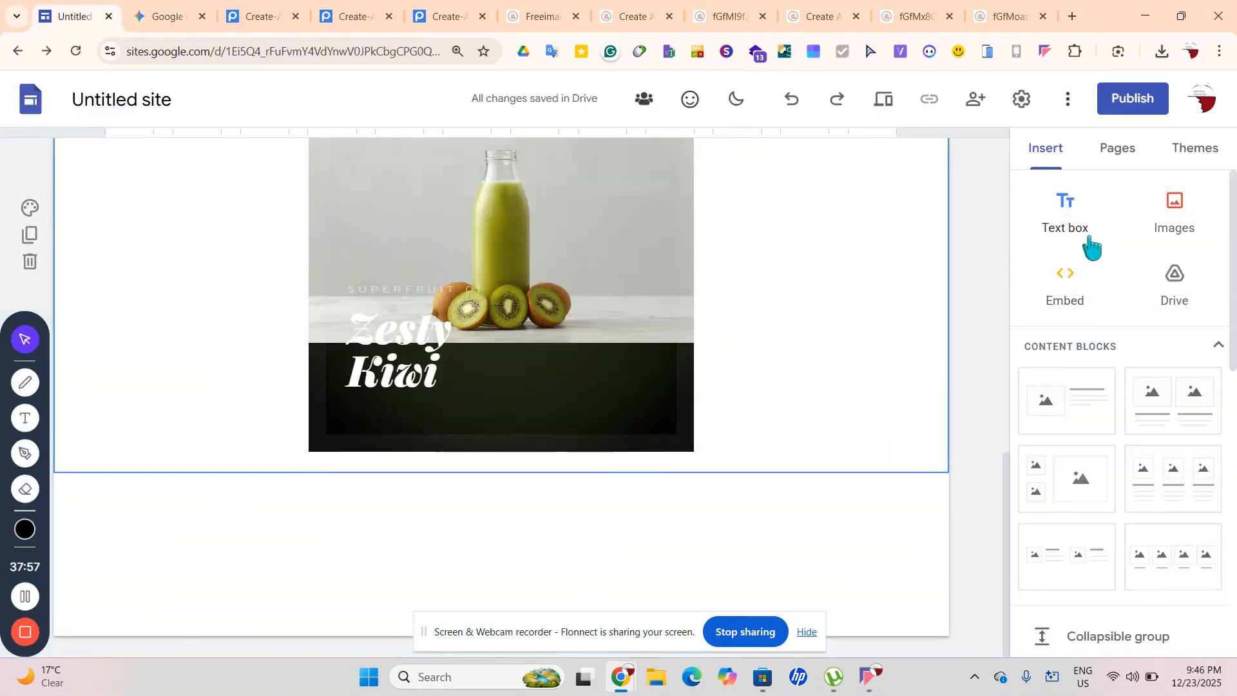
Add a Title-style text box below the Zesty Kiwi image reading 'Why Us', centred
left_click(1065, 216)
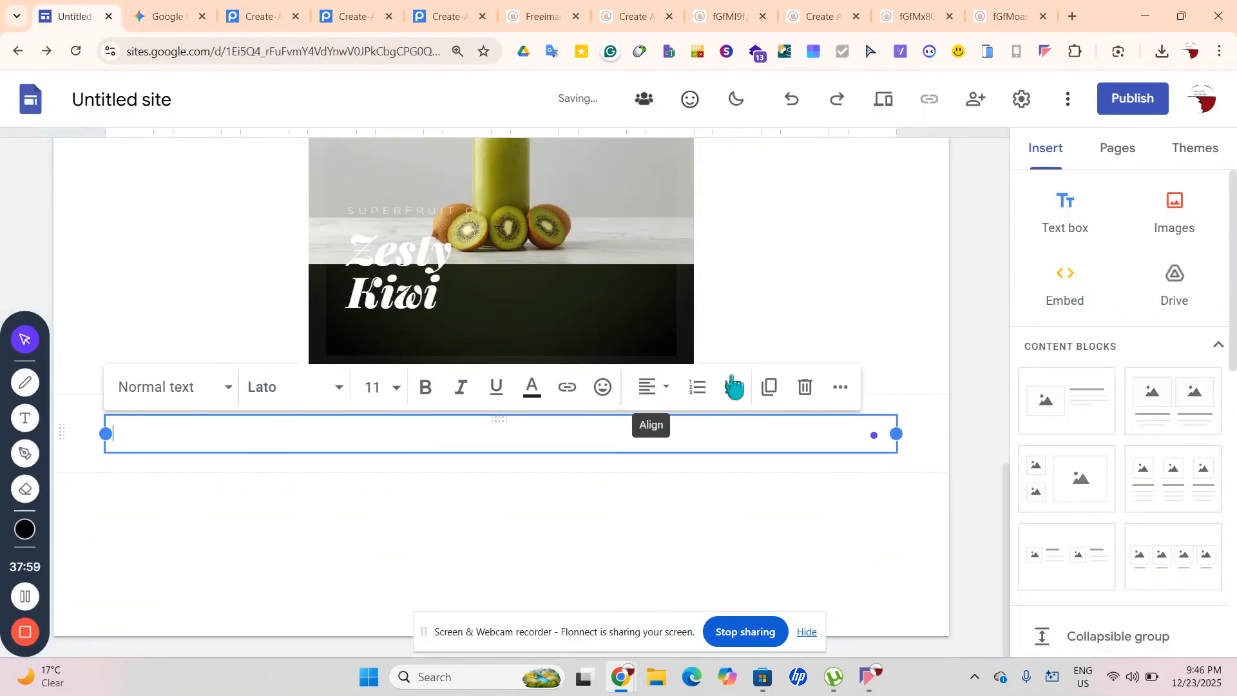
left_click(152, 388)
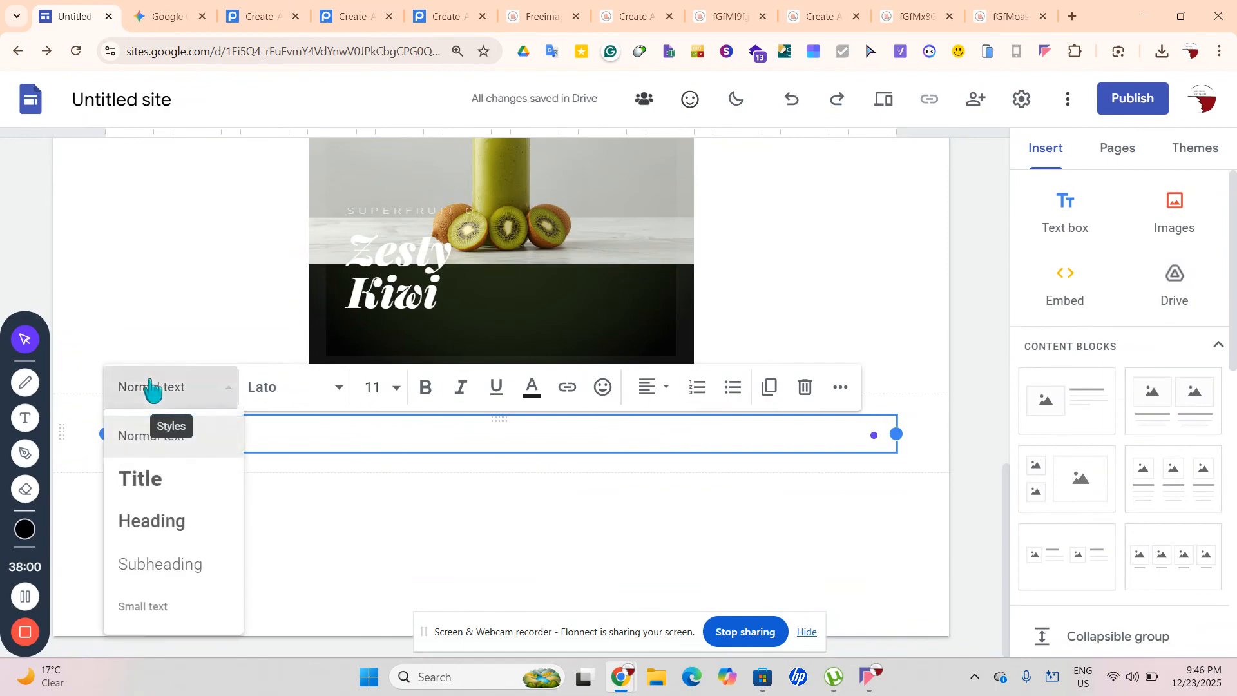
left_click(162, 497)
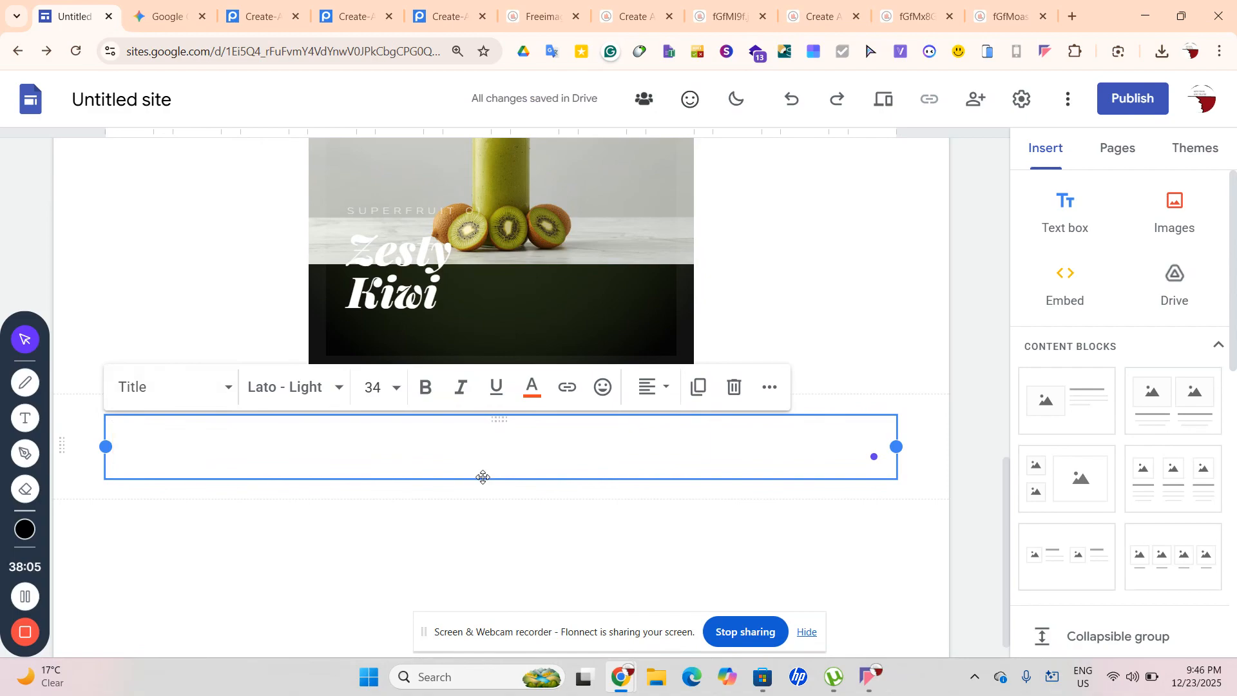
type("Why Us")
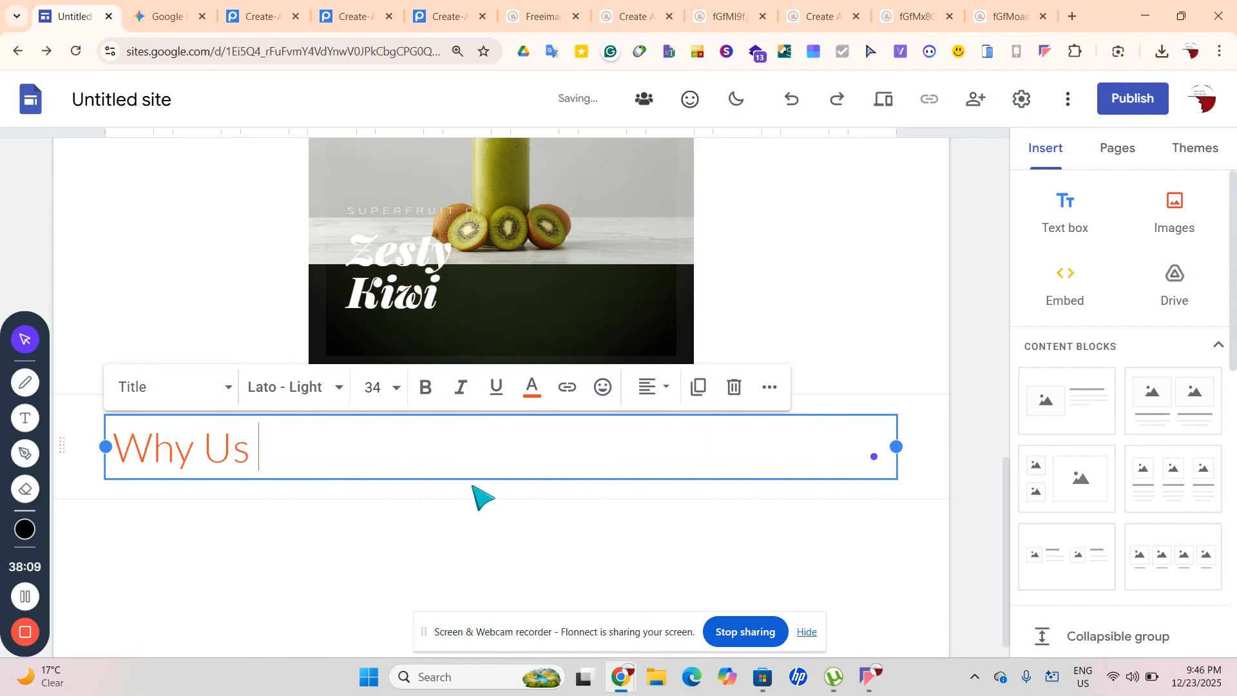
key("ctrl+a")
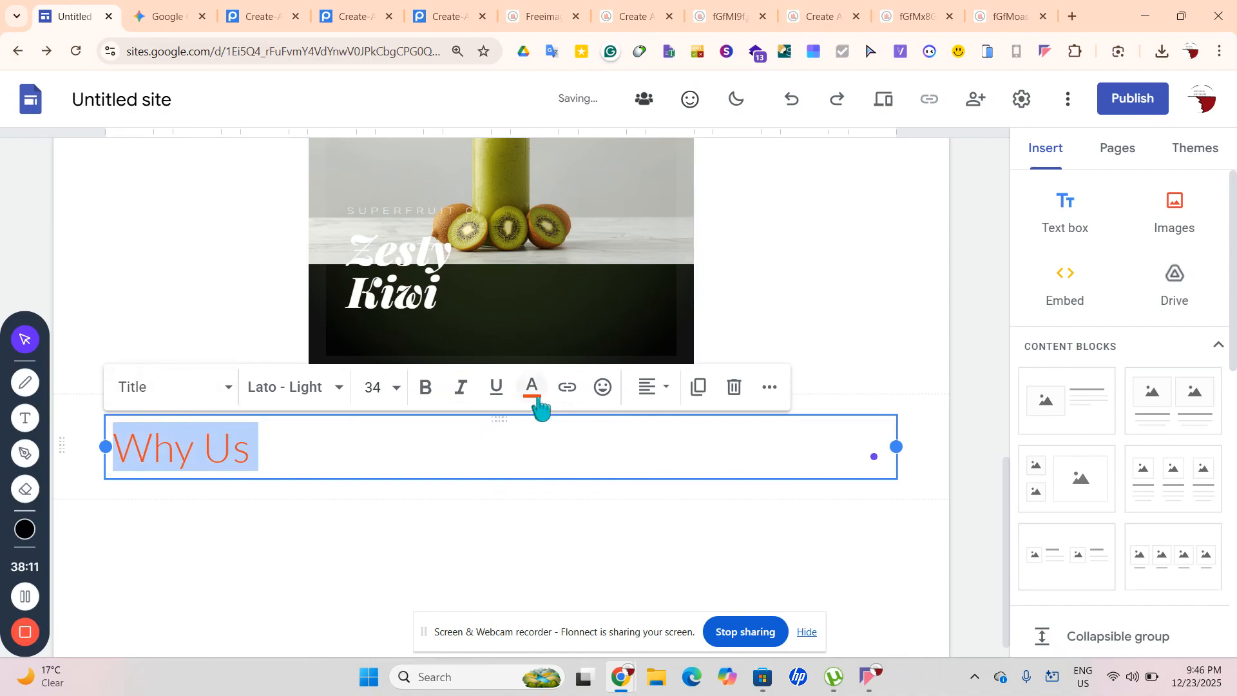
left_click(652, 387)
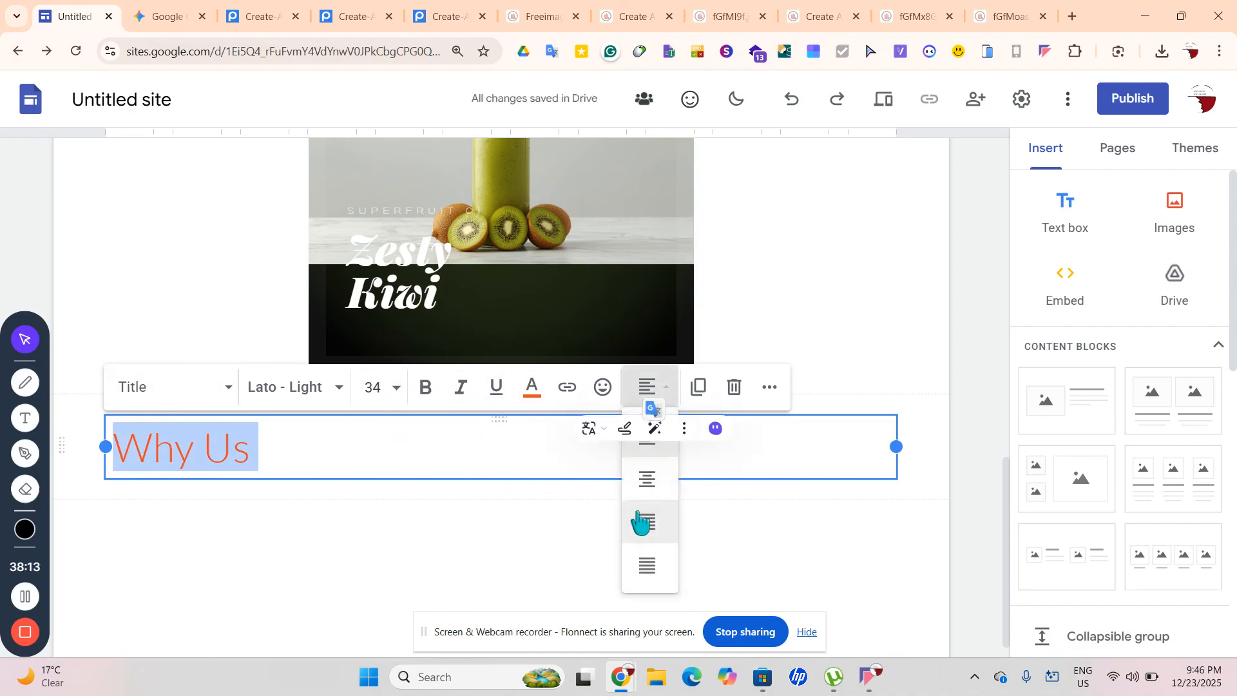
left_click(648, 483)
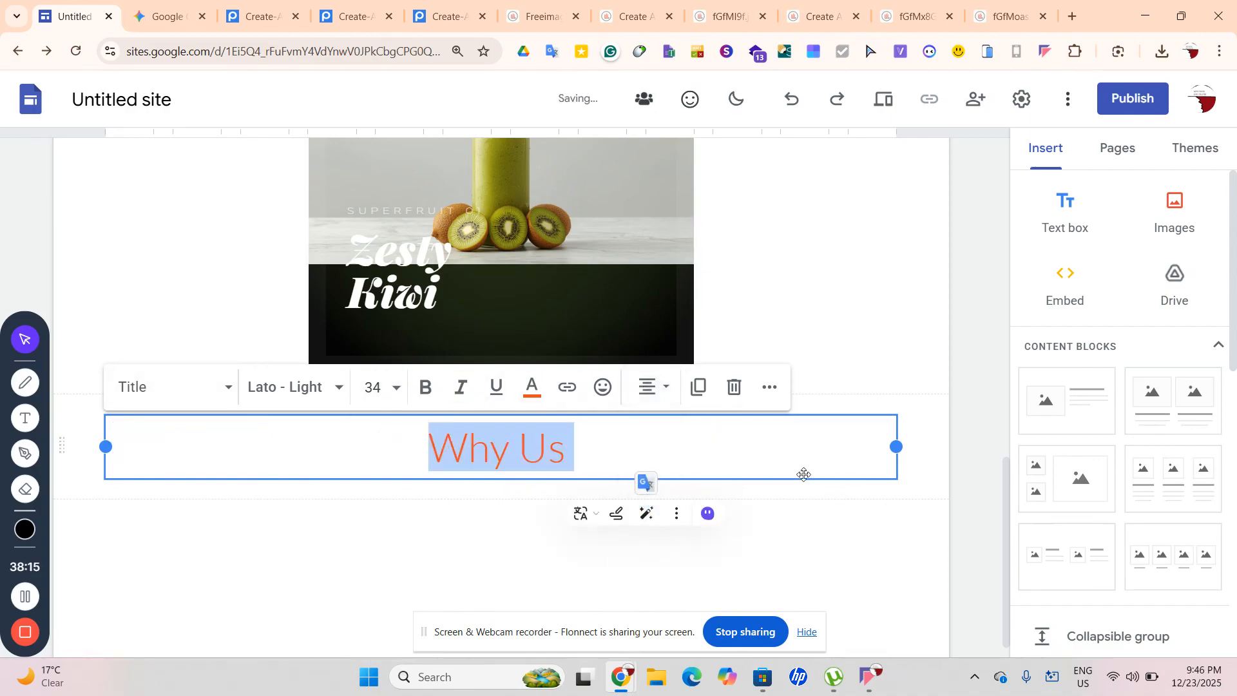
Set the Why Us heading font to Comic Sans MS and colour it orange
left_click(532, 387)
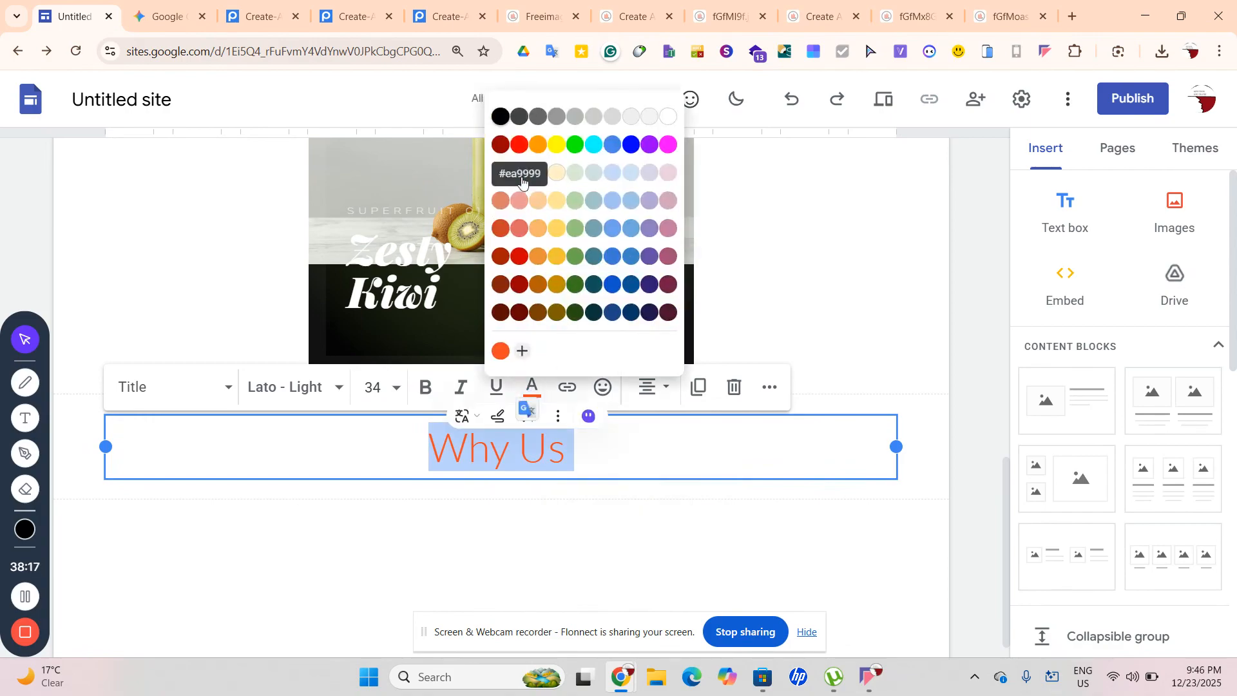
left_click(501, 118)
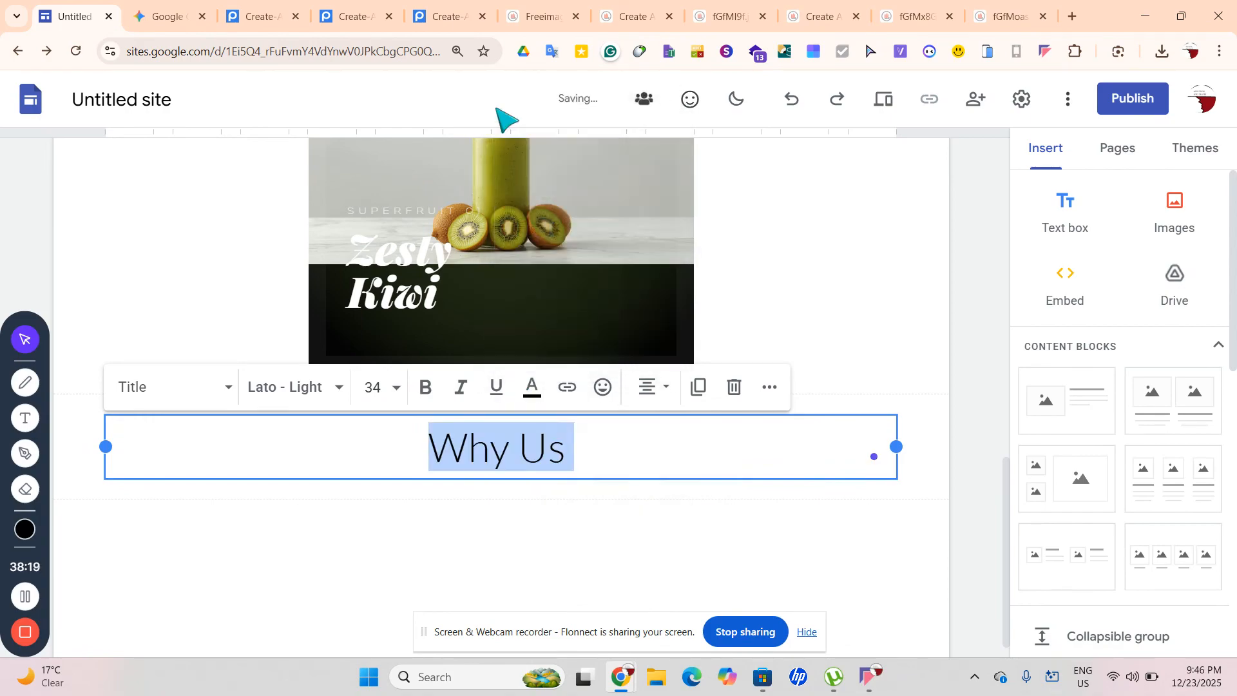
left_click(284, 400)
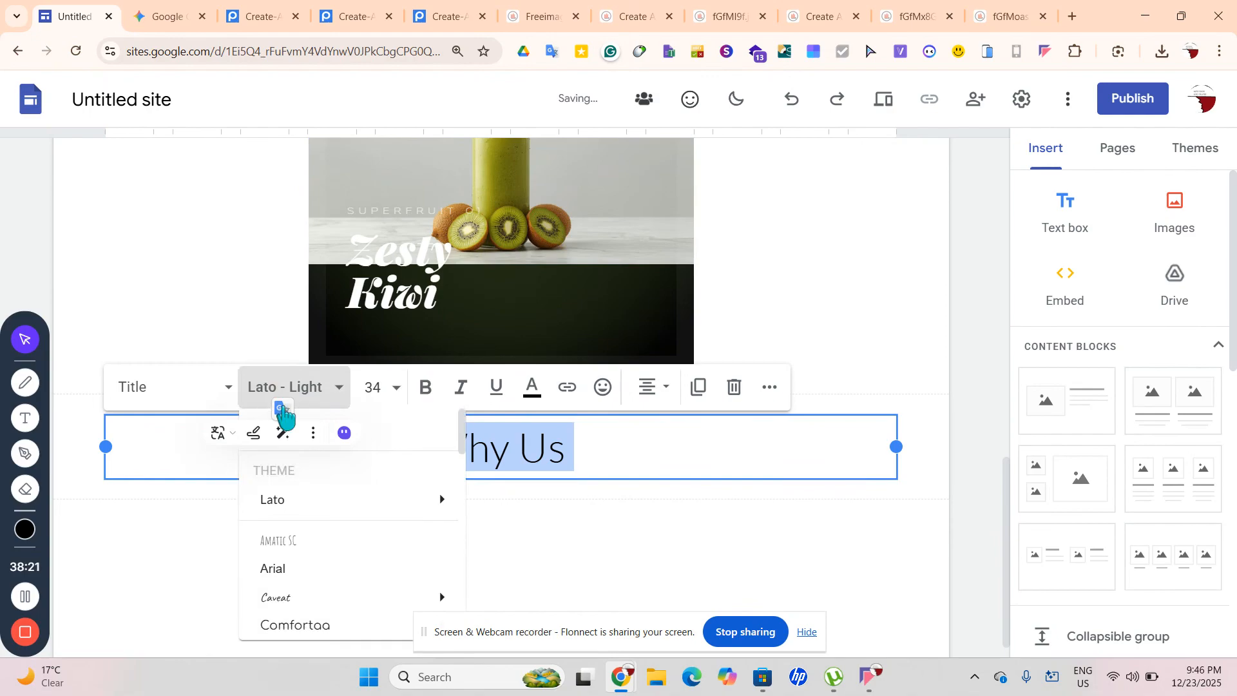
scroll(299, 555, "down", 2)
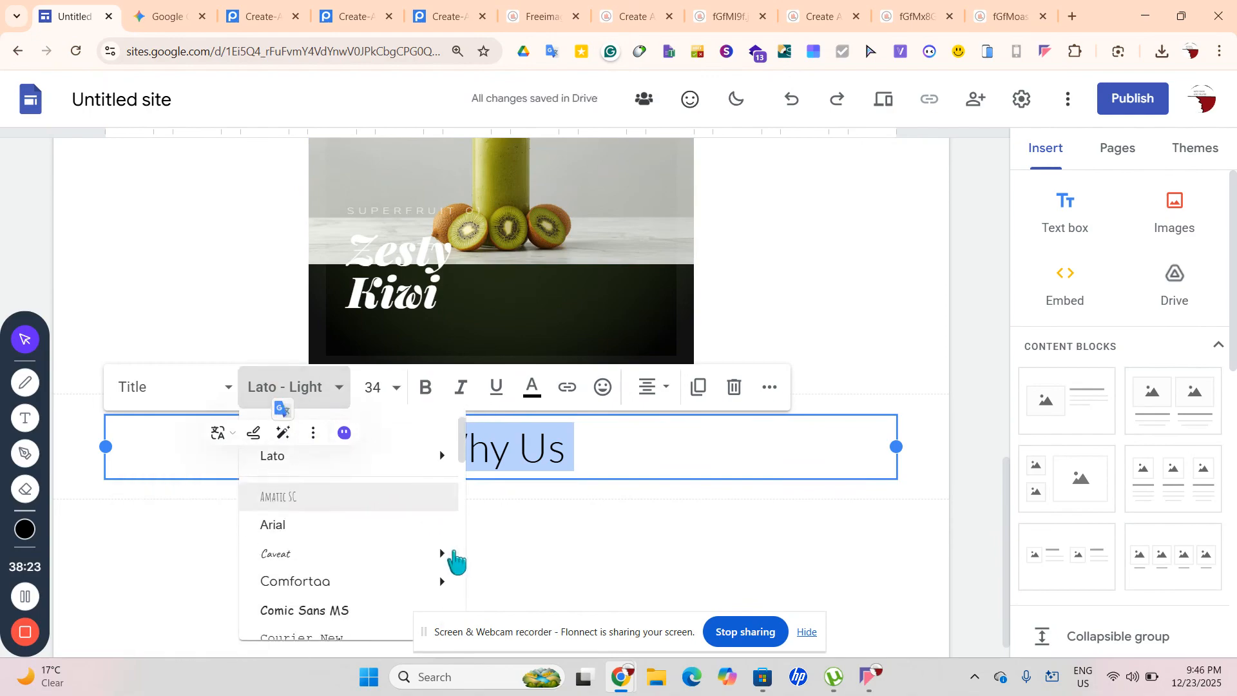
left_click(420, 588)
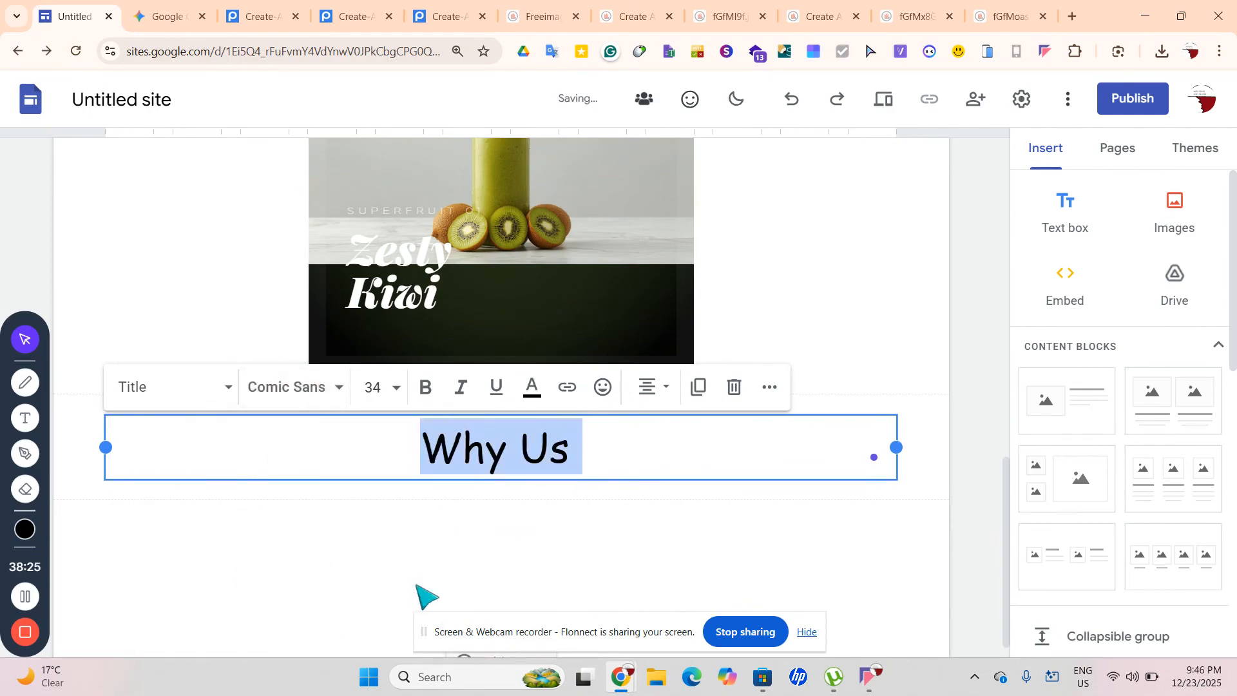
left_click(629, 588)
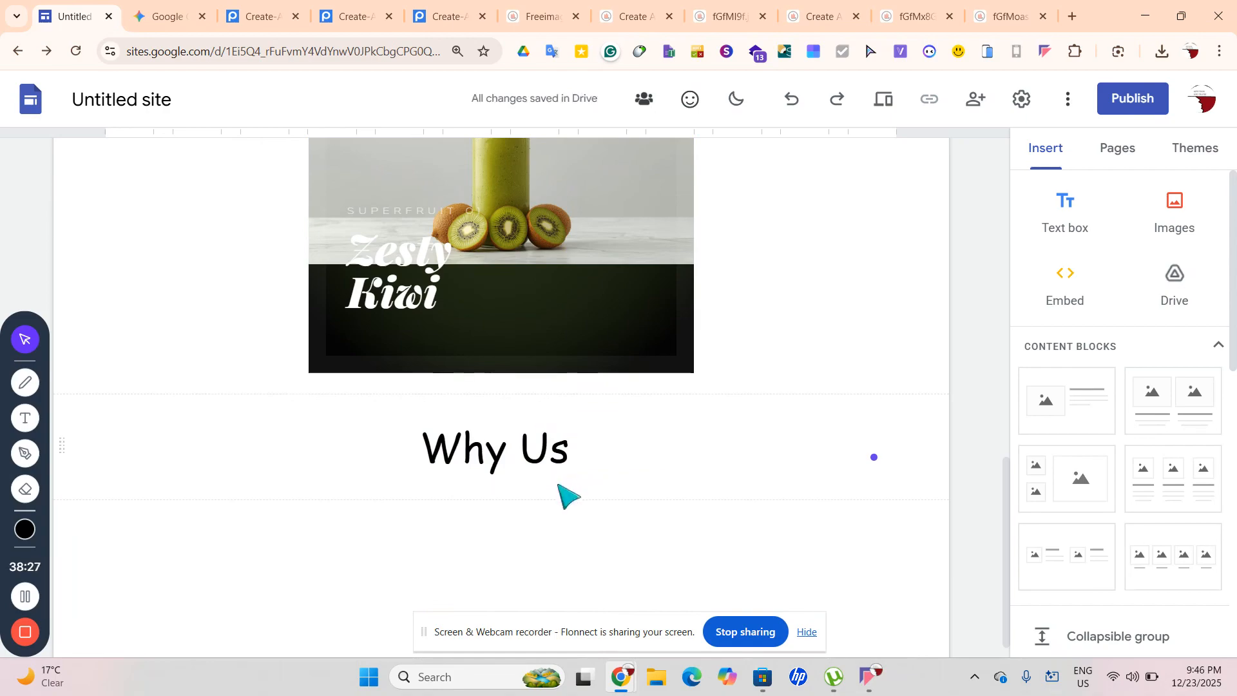
triple_click(582, 444)
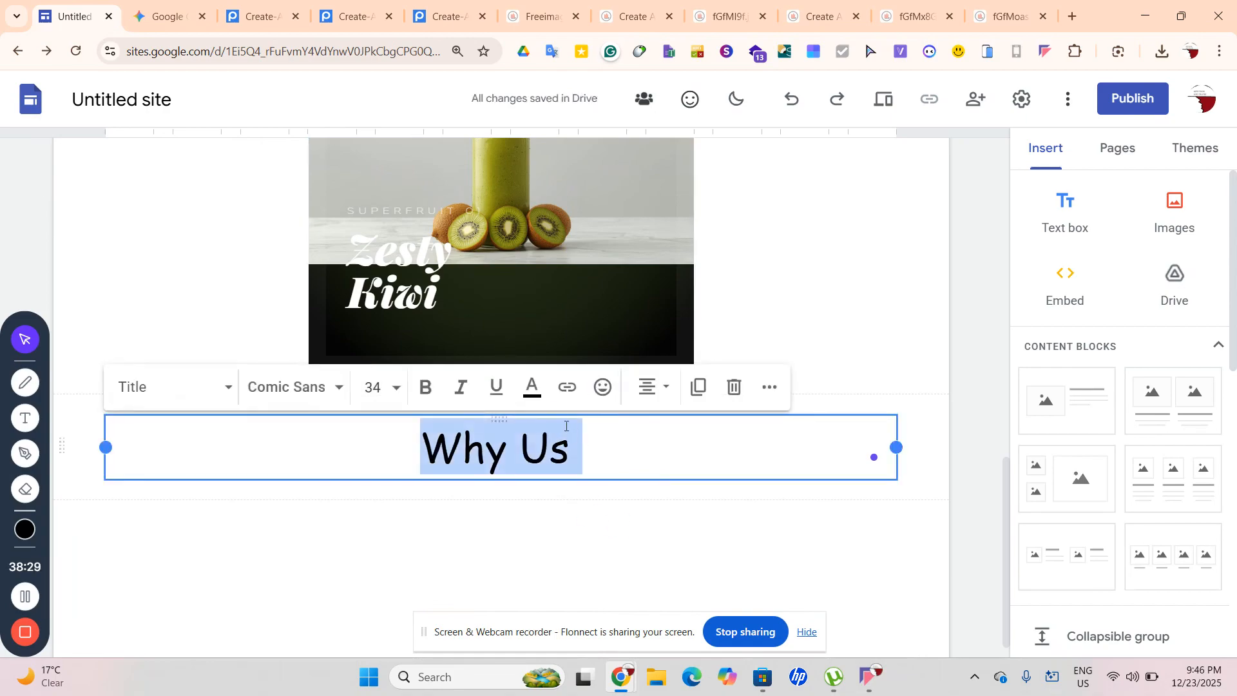
left_click(533, 389)
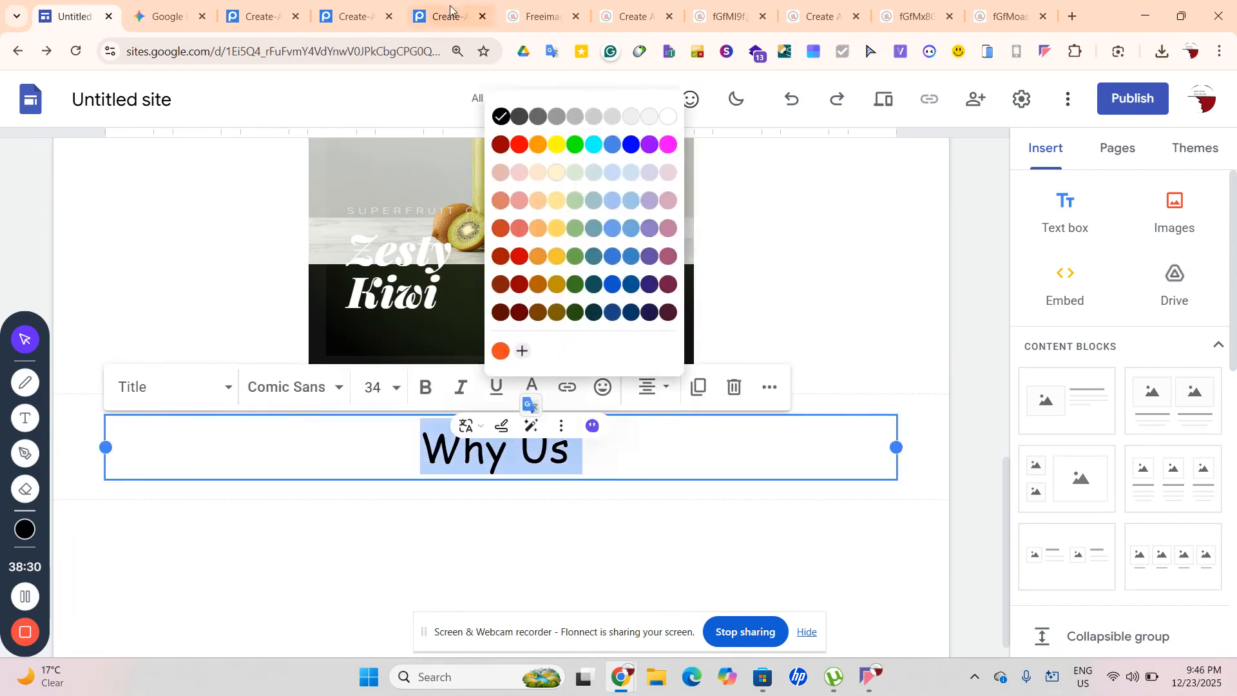
left_click(501, 351)
left_click(944, 482)
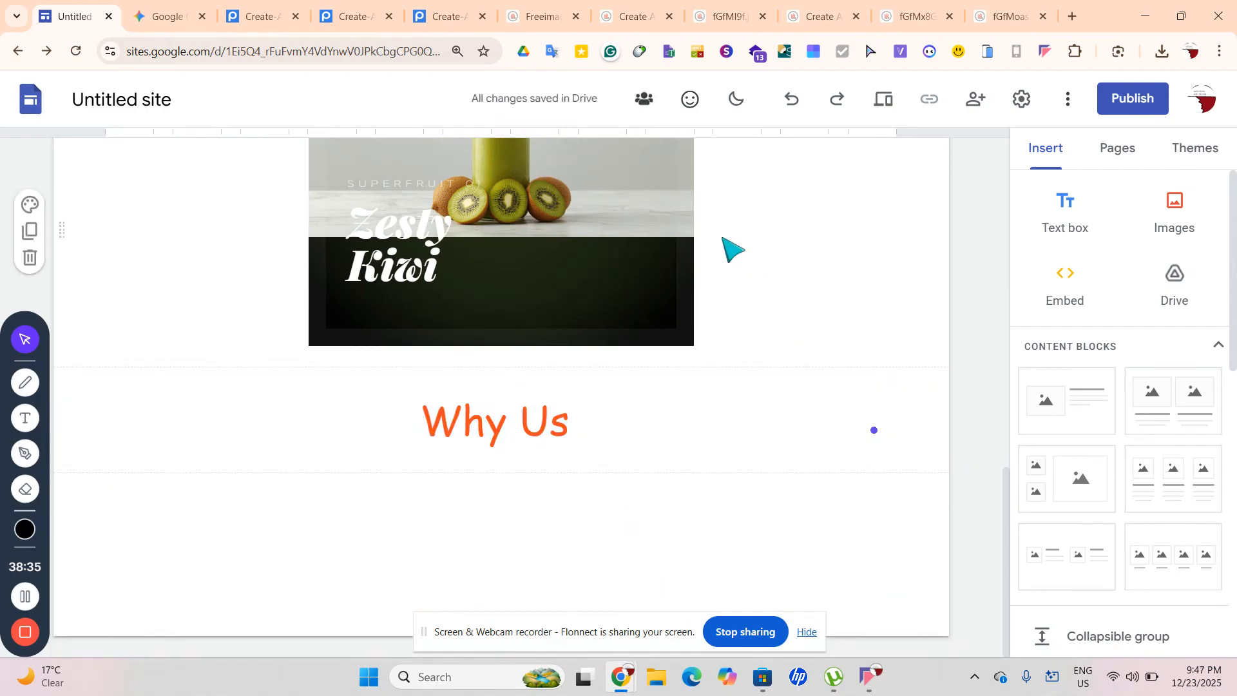
Reach the We Love Apps site in a new tab, trying www and non-www addresses and a Google search
left_click(1072, 21)
type("we")
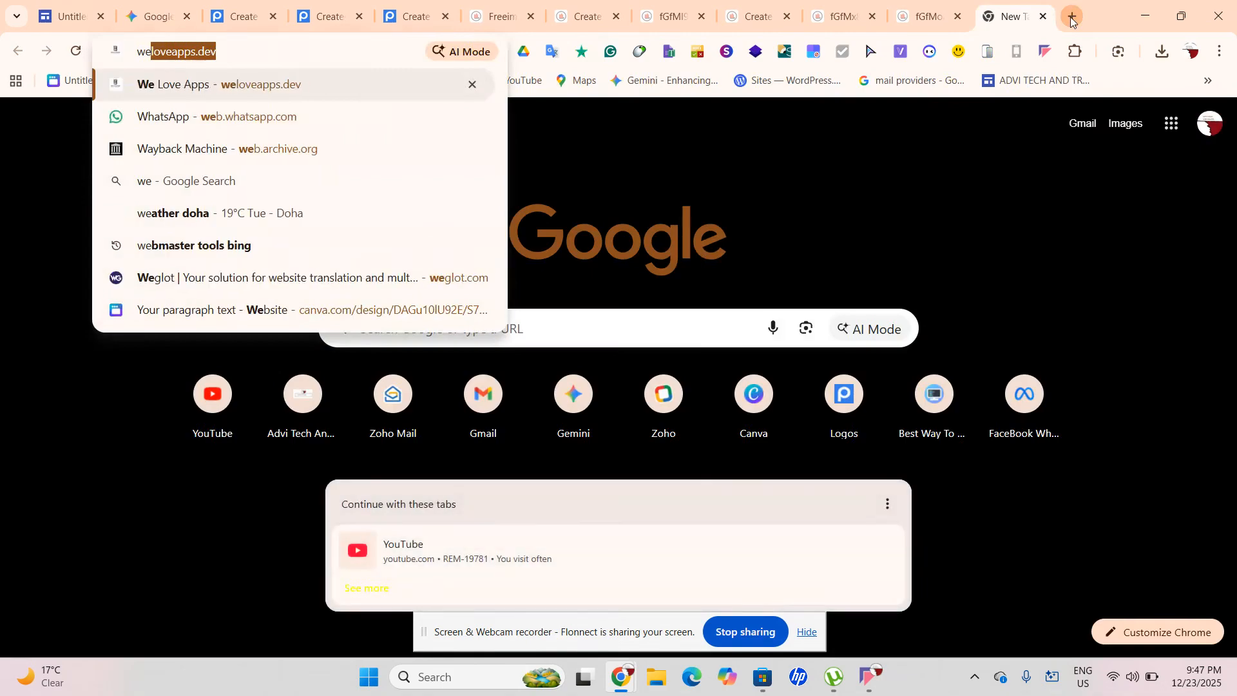
key("Return")
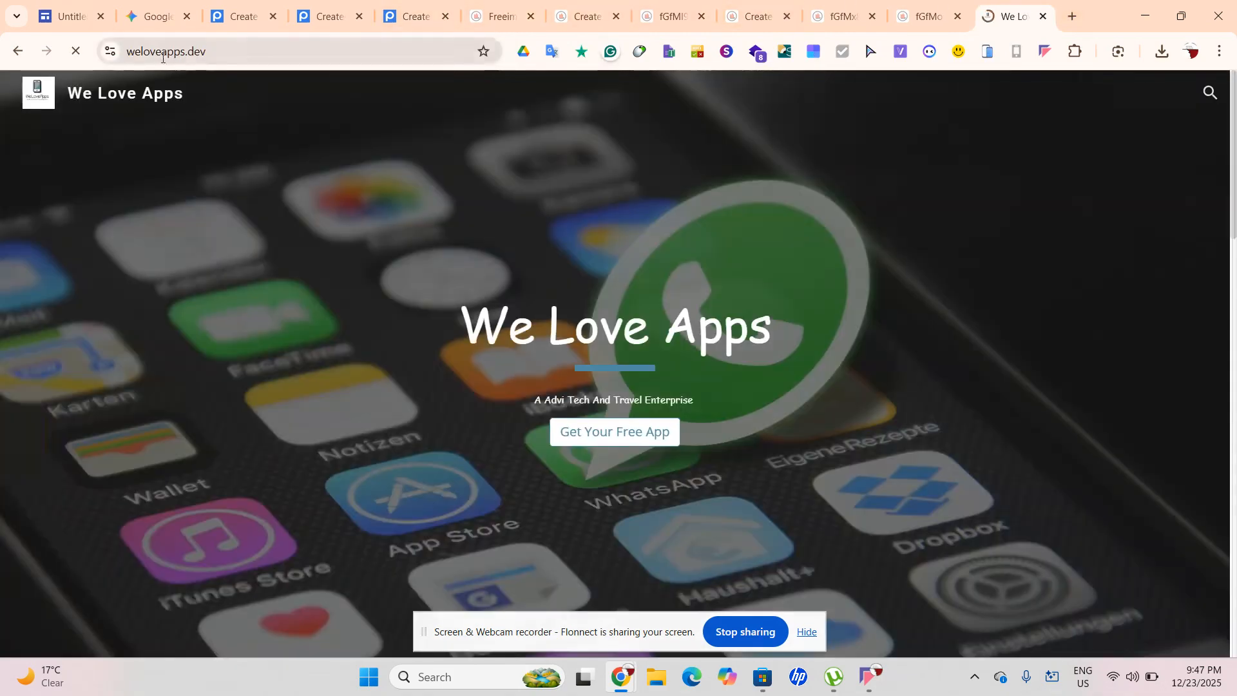
double_click(162, 54)
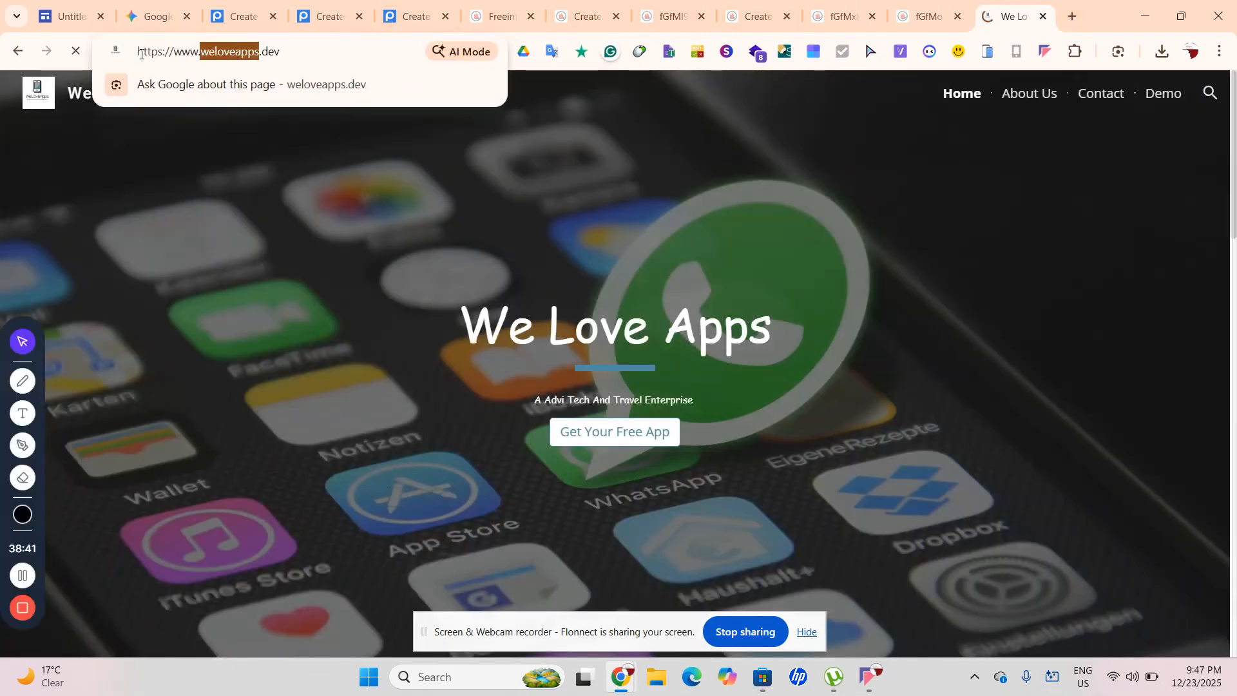
left_click(199, 49)
left_click_drag(199, 46, 142, 53)
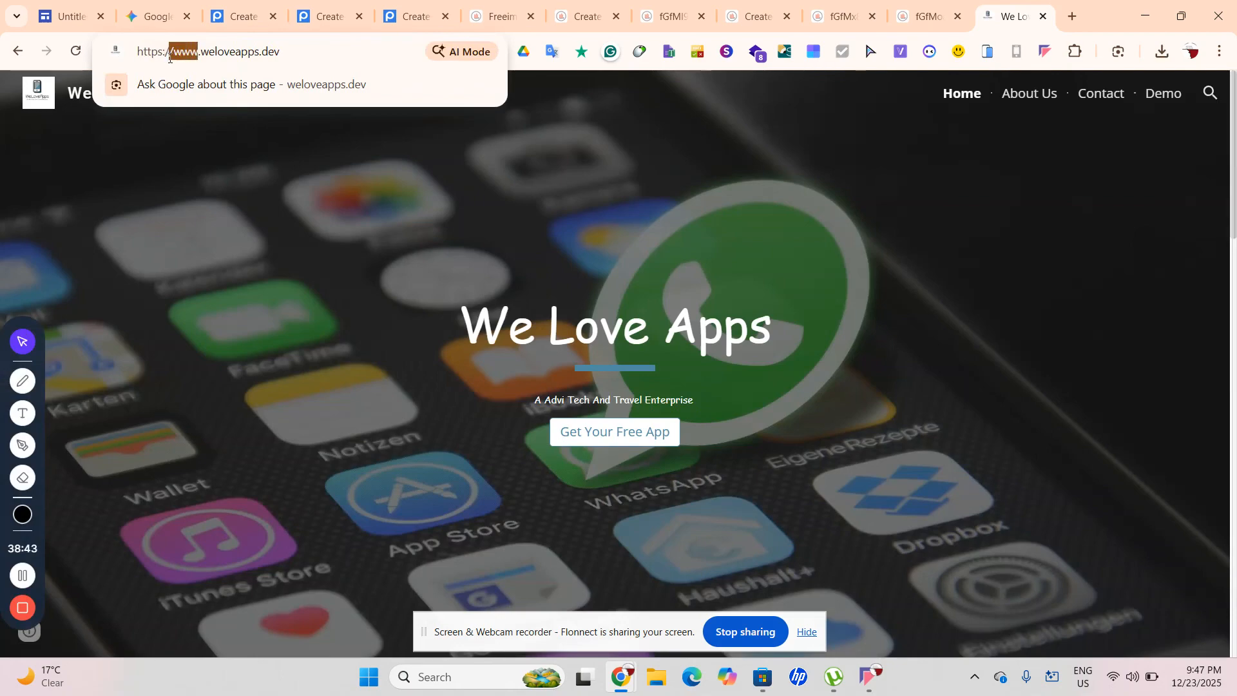
key("BackSpace")
key("Return")
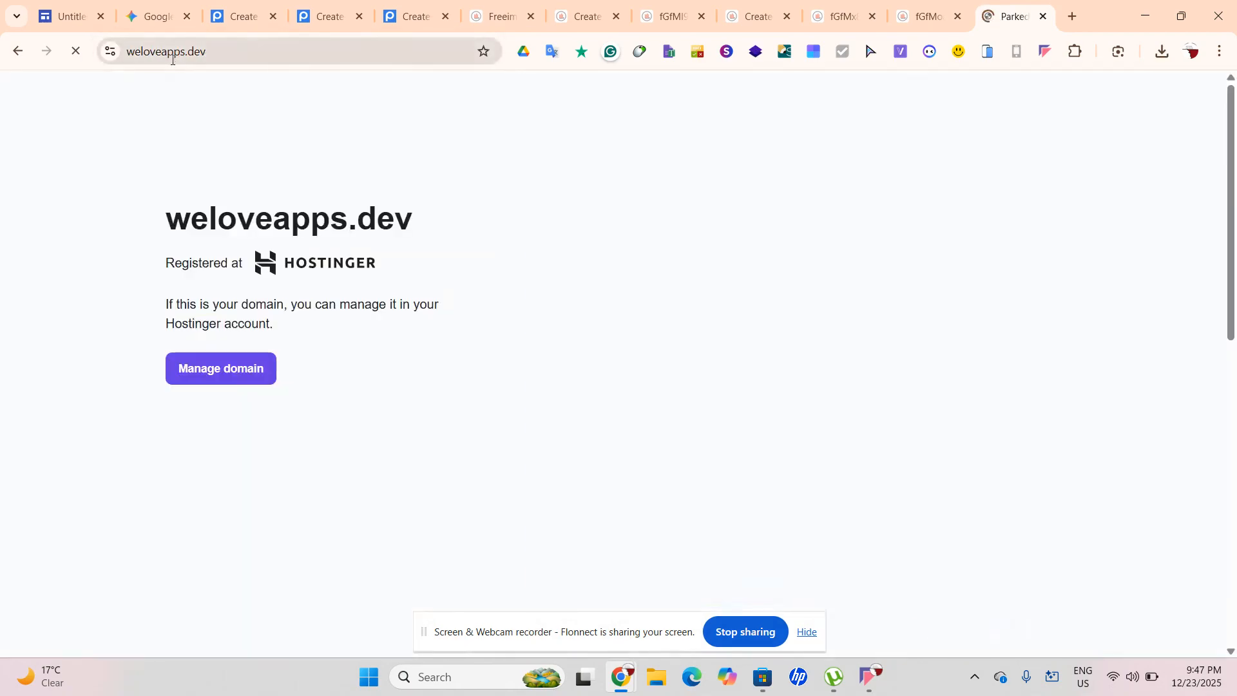
left_click(140, 57)
double_click(139, 56)
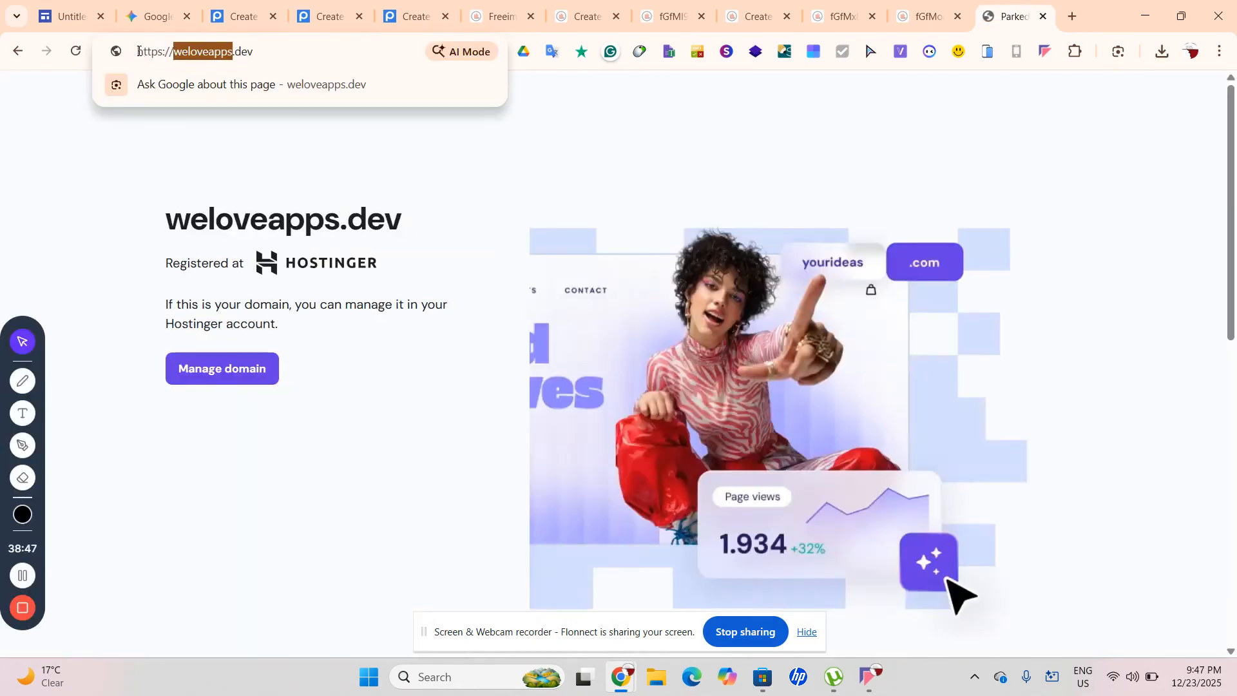
left_click(174, 57)
type("ww")
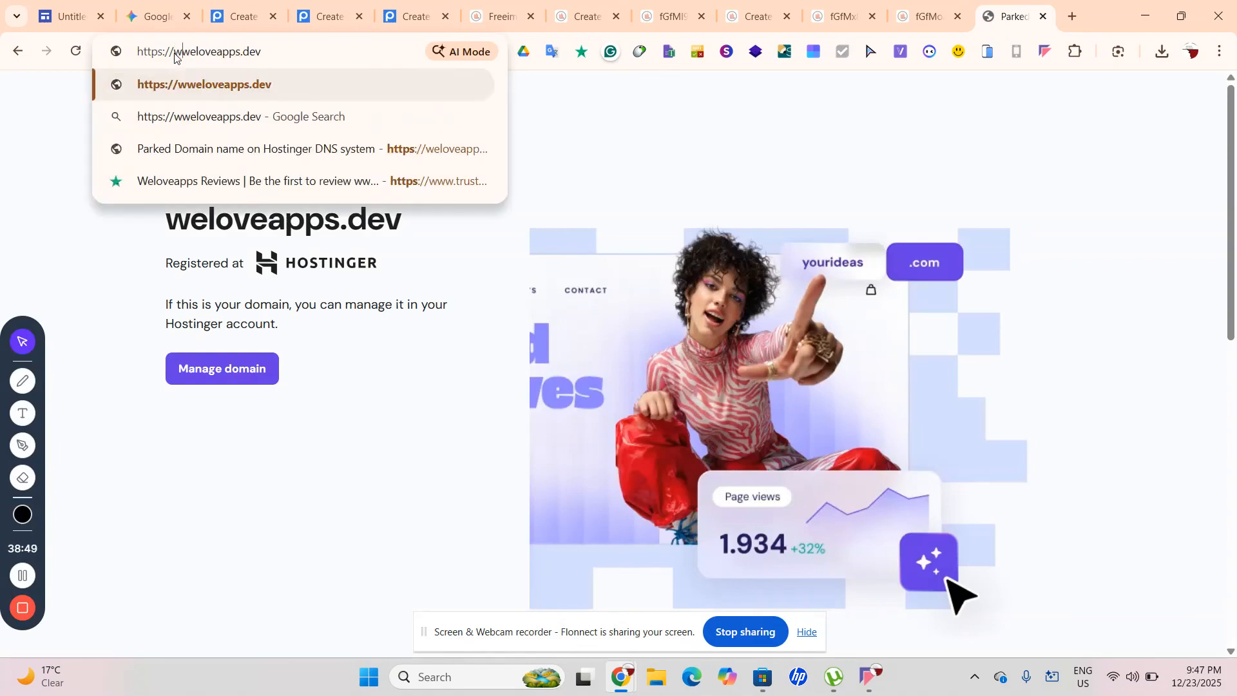
type("w.")
key("Return")
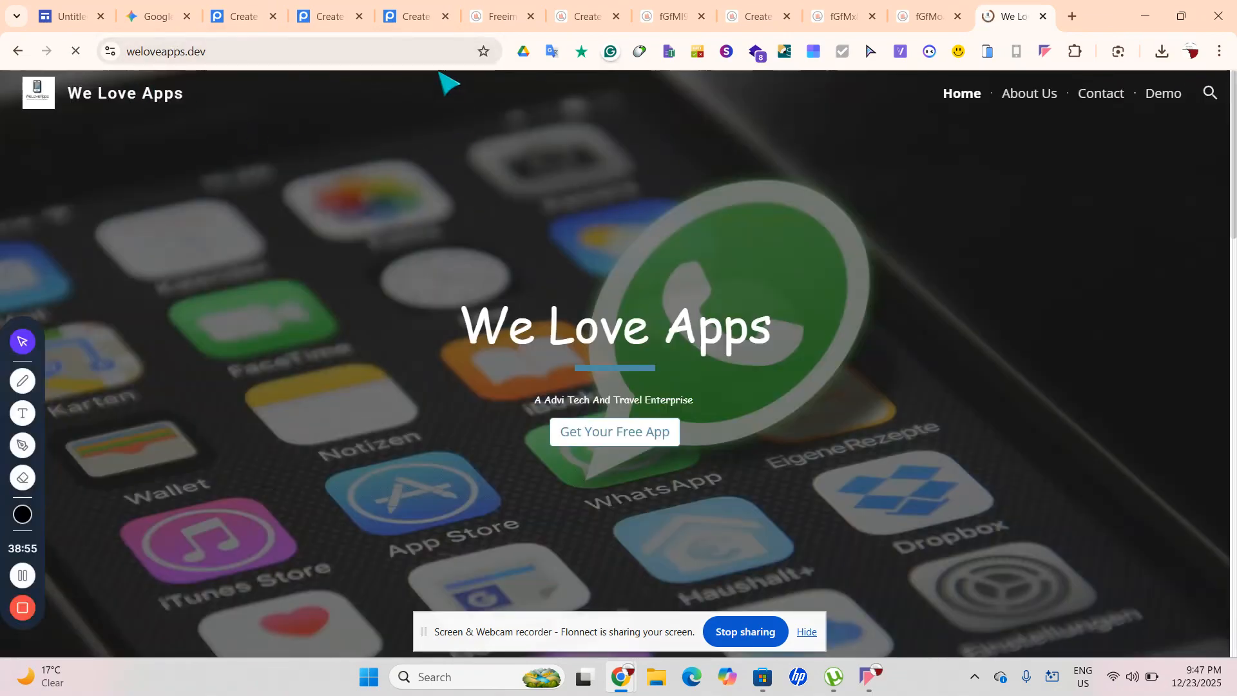
double_click(404, 51)
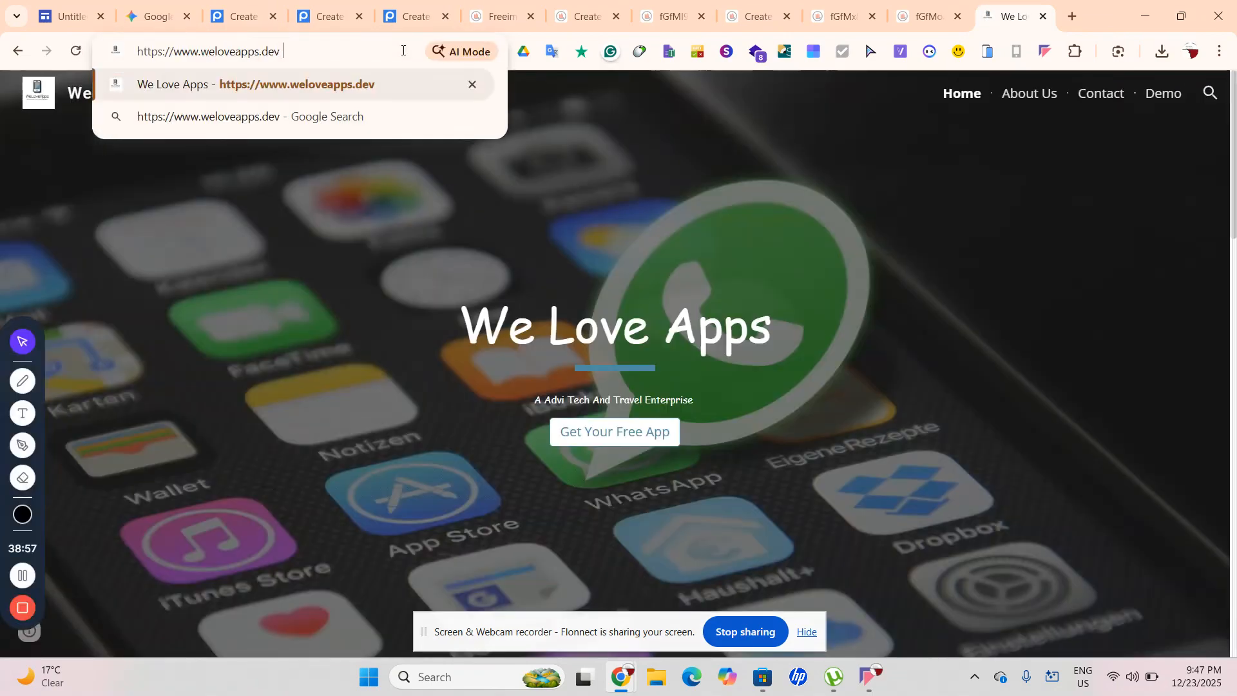
left_click(314, 125)
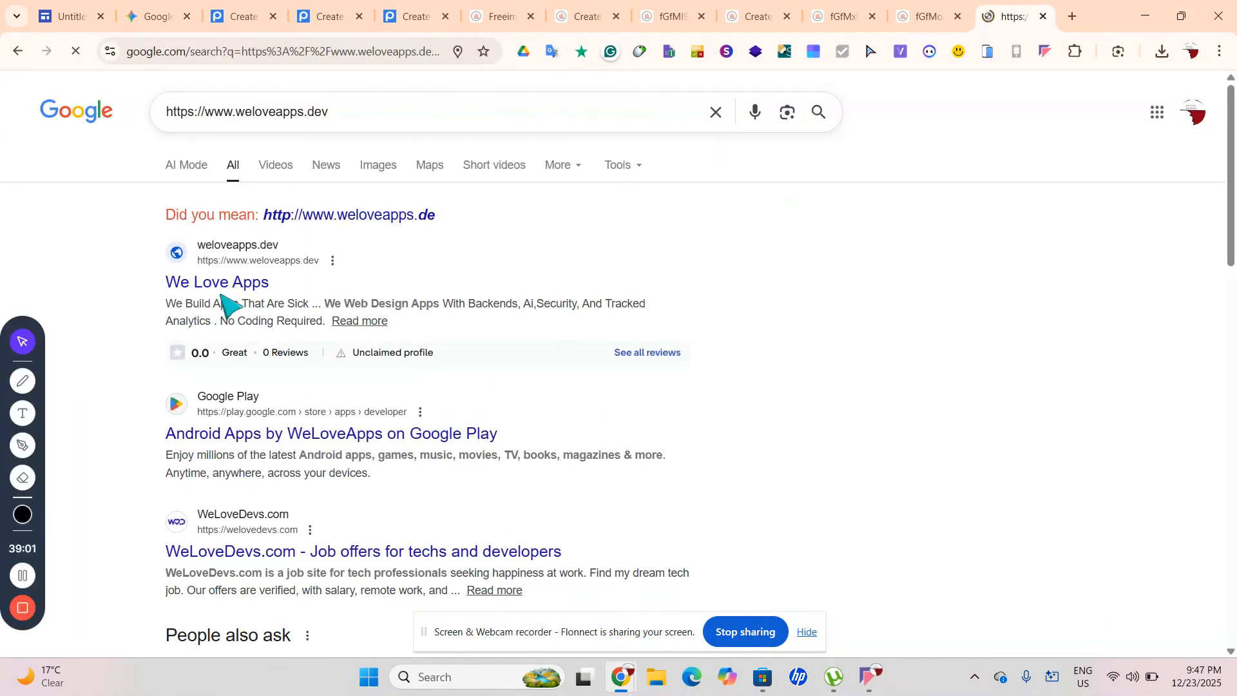
left_click(226, 282)
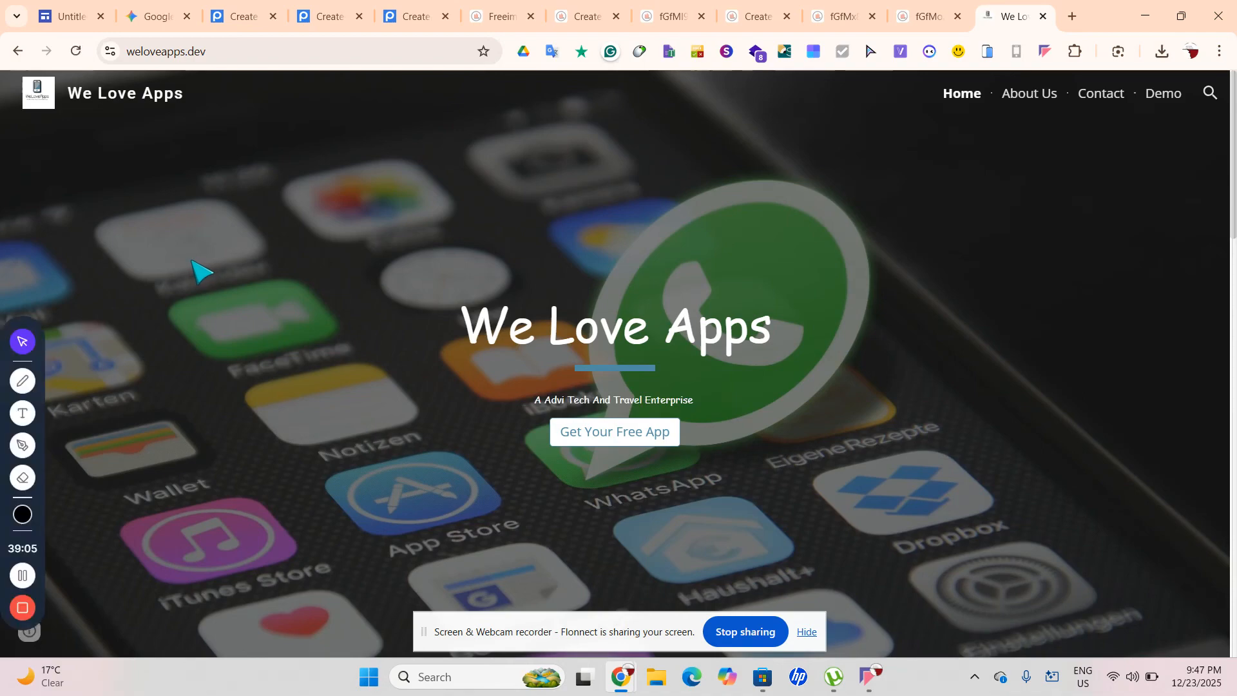
Close the Google search results and open weloveapps.dev in a fresh tab
left_click(18, 51)
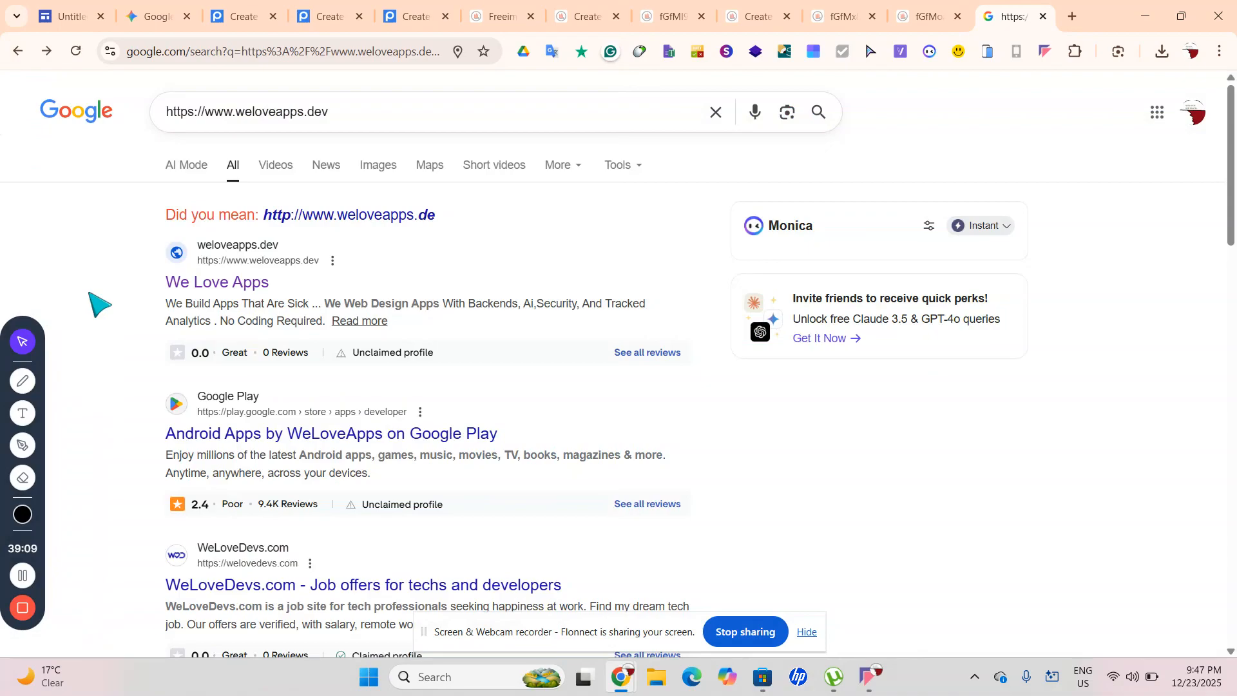
scroll(327, 444, "down", 1)
key("super+Tab")
left_click(281, 187)
scroll(303, 422, "down", 8)
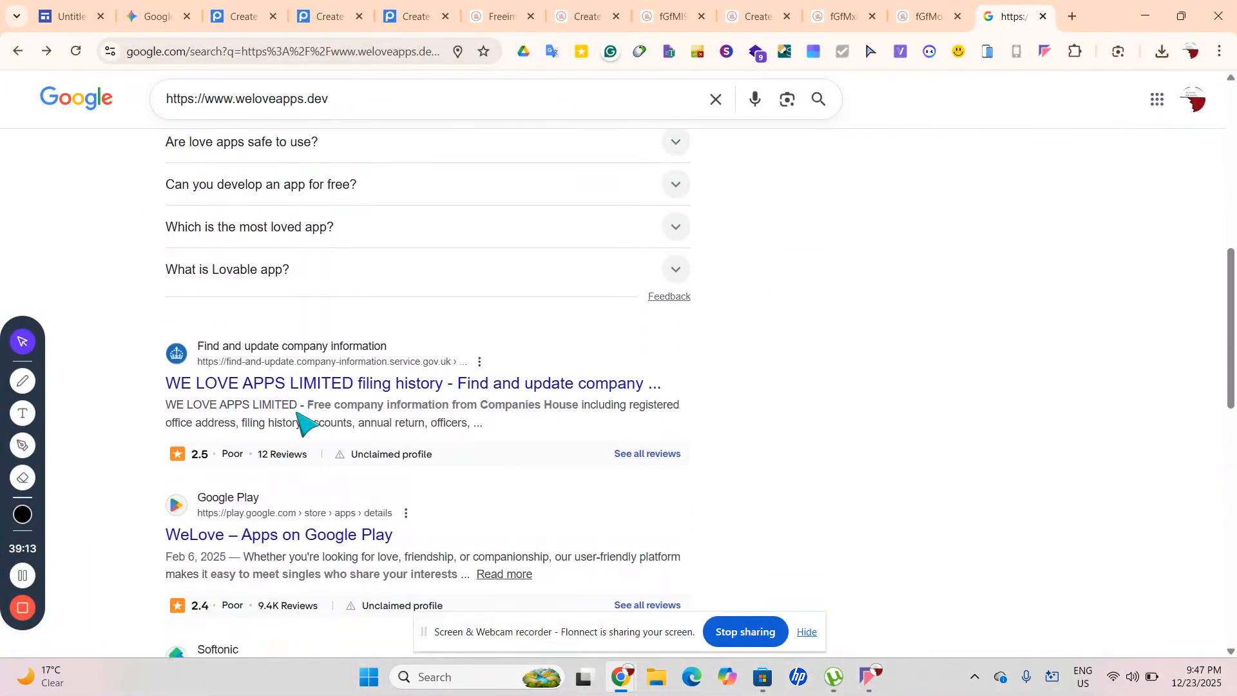
scroll(303, 422, "down", 10)
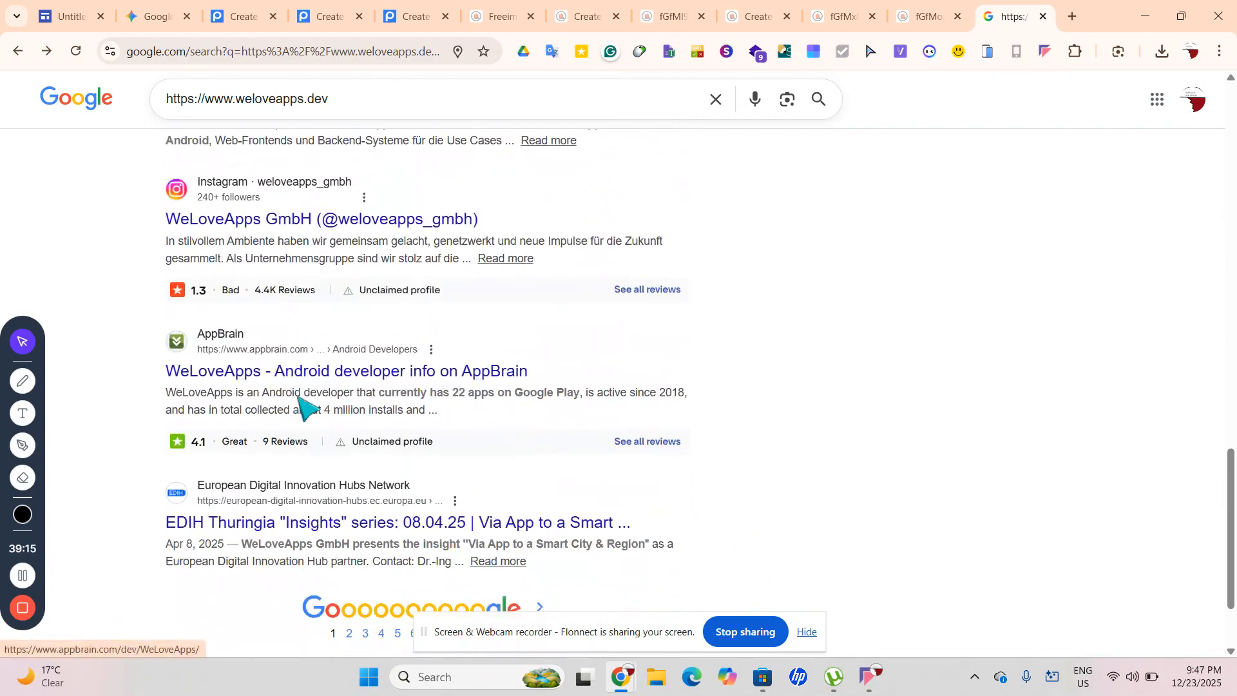
left_click(1044, 16)
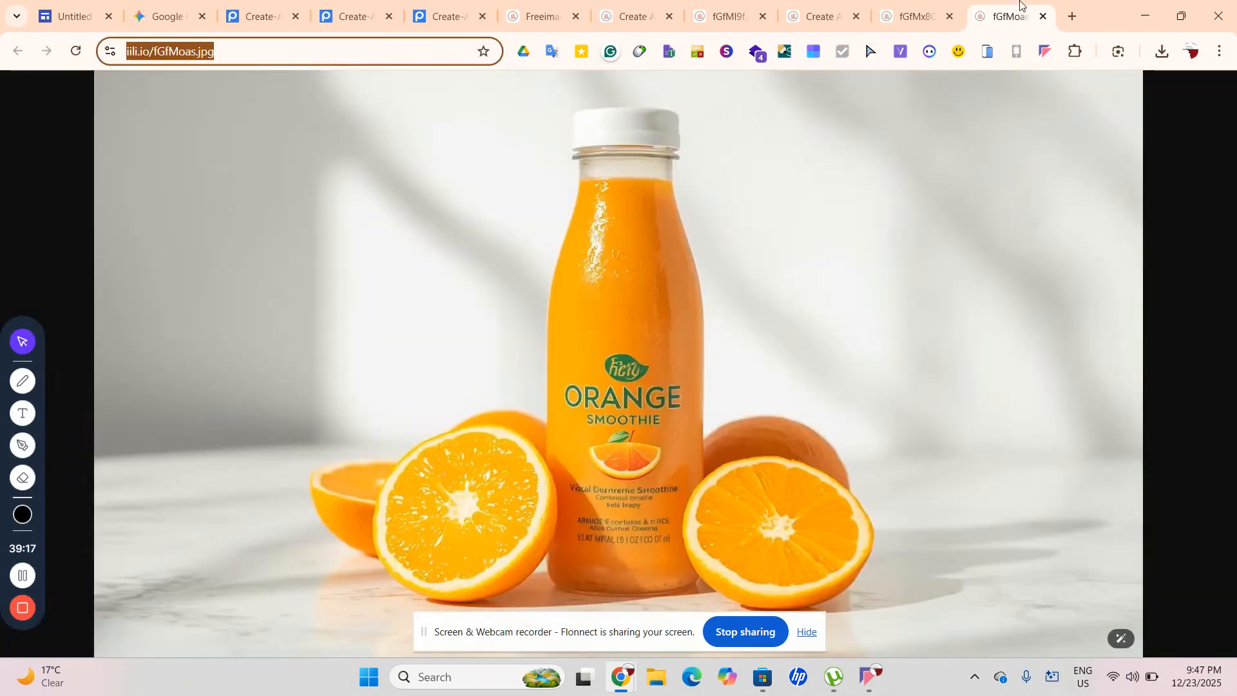
left_click(1073, 17)
type("we")
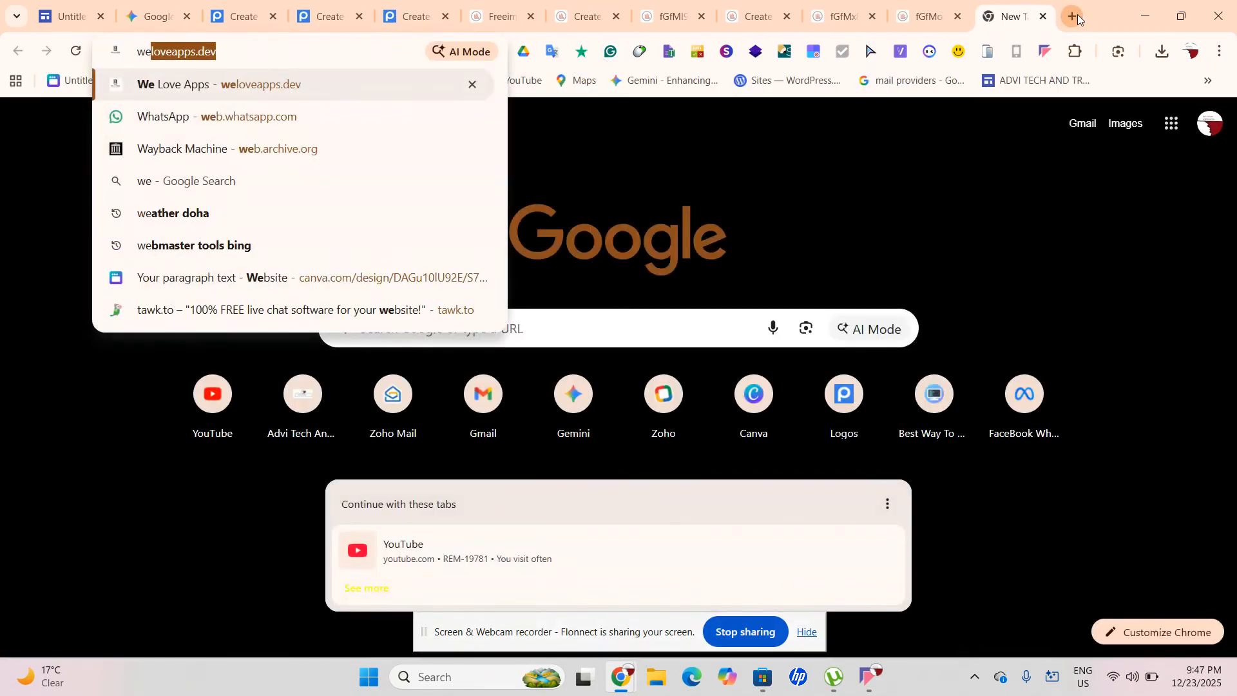
key("Return")
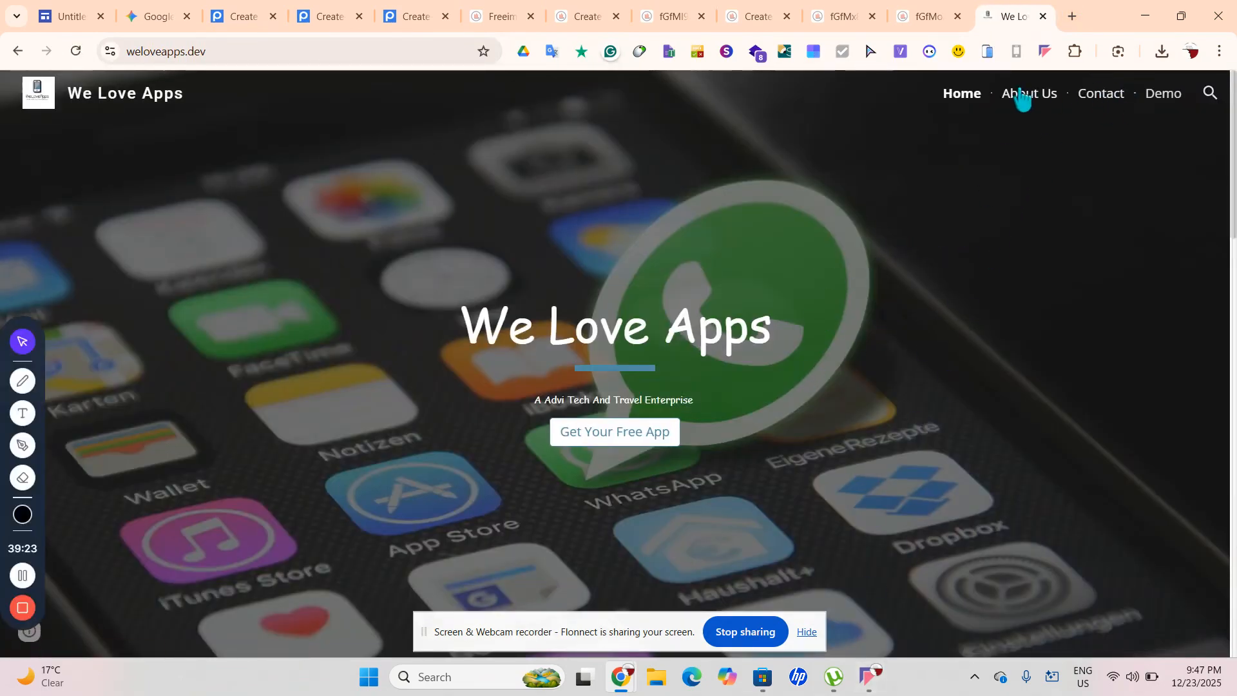
Copy the seven Why Us bullet points from the home page and return to the Untitled site tab
left_click(1022, 99)
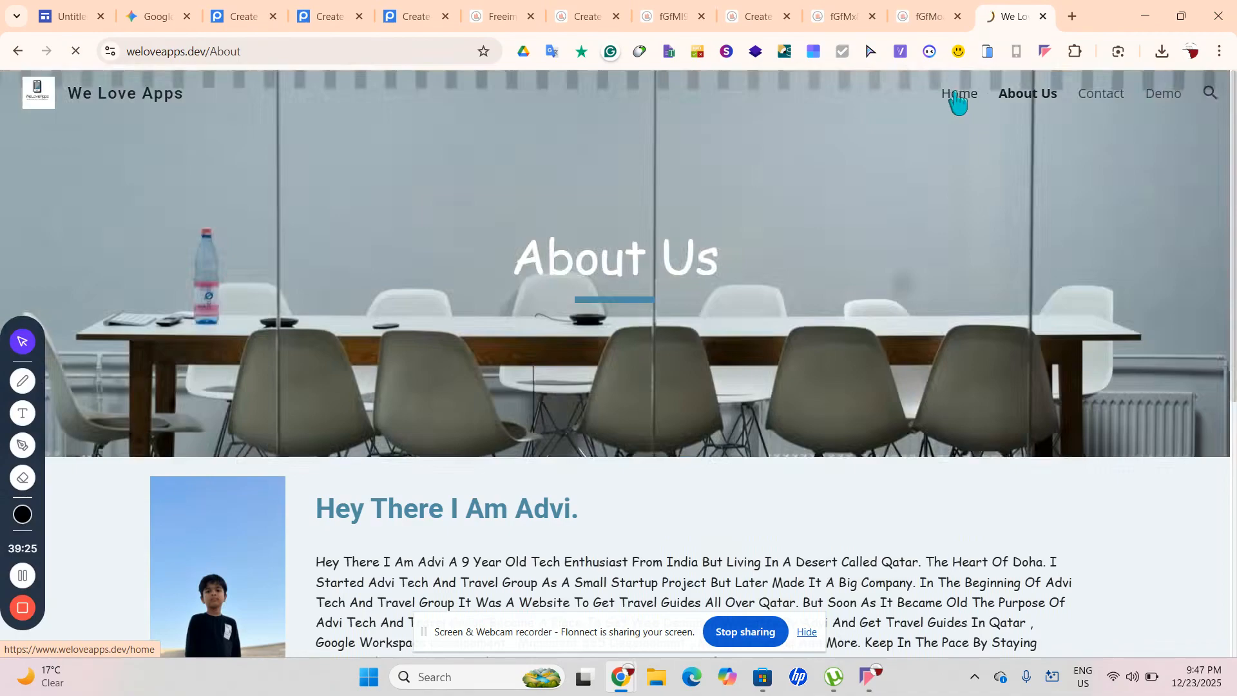
left_click(957, 98)
scroll(929, 205, "down", 4)
scroll(928, 205, "down", 5)
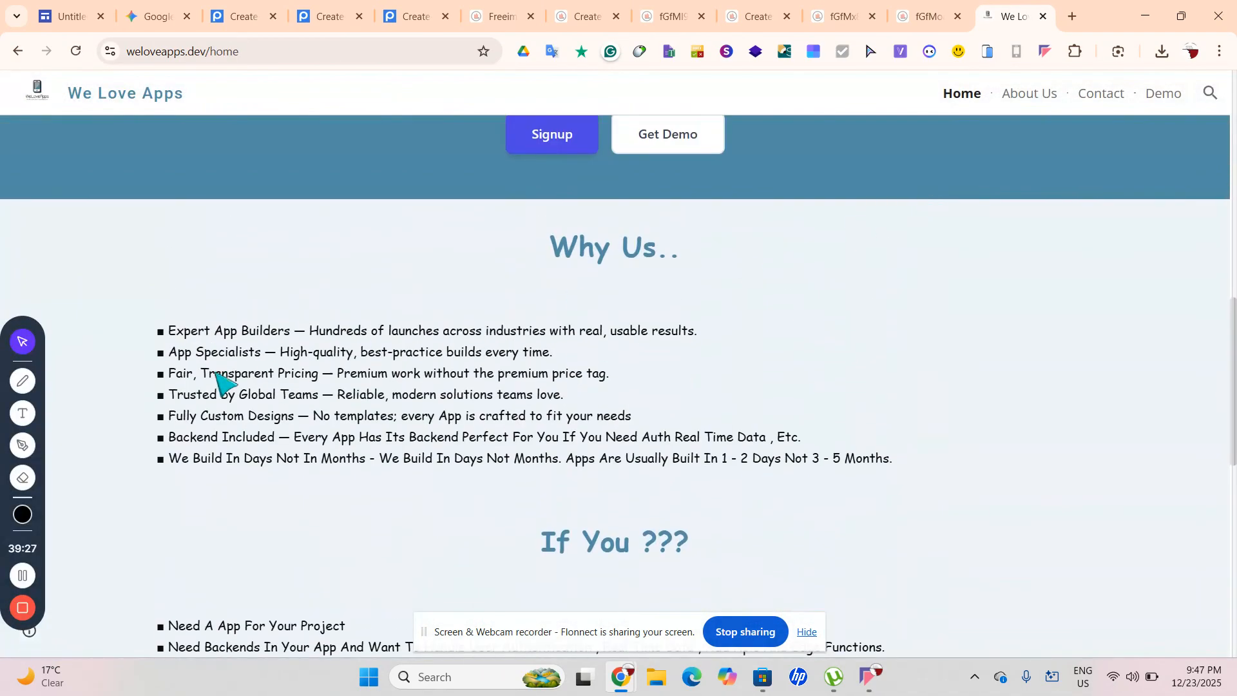
left_click_drag(148, 327, 902, 486)
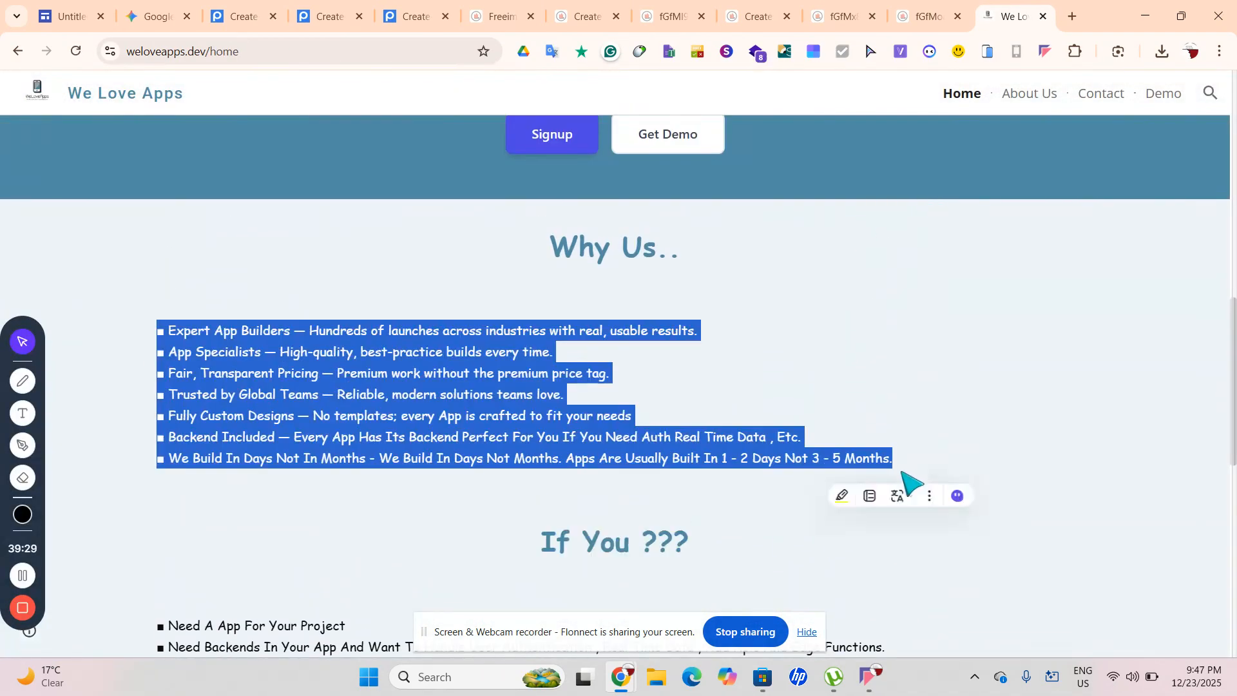
right_click(901, 459)
left_click(668, 221)
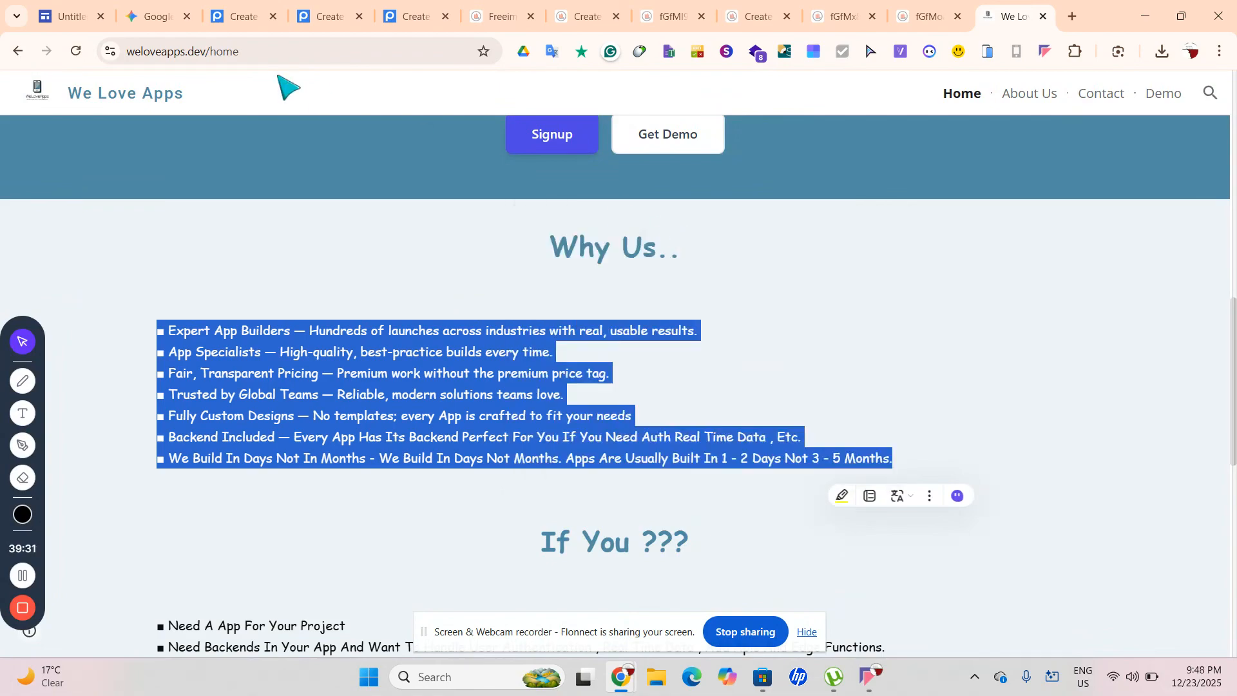
left_click(65, 8)
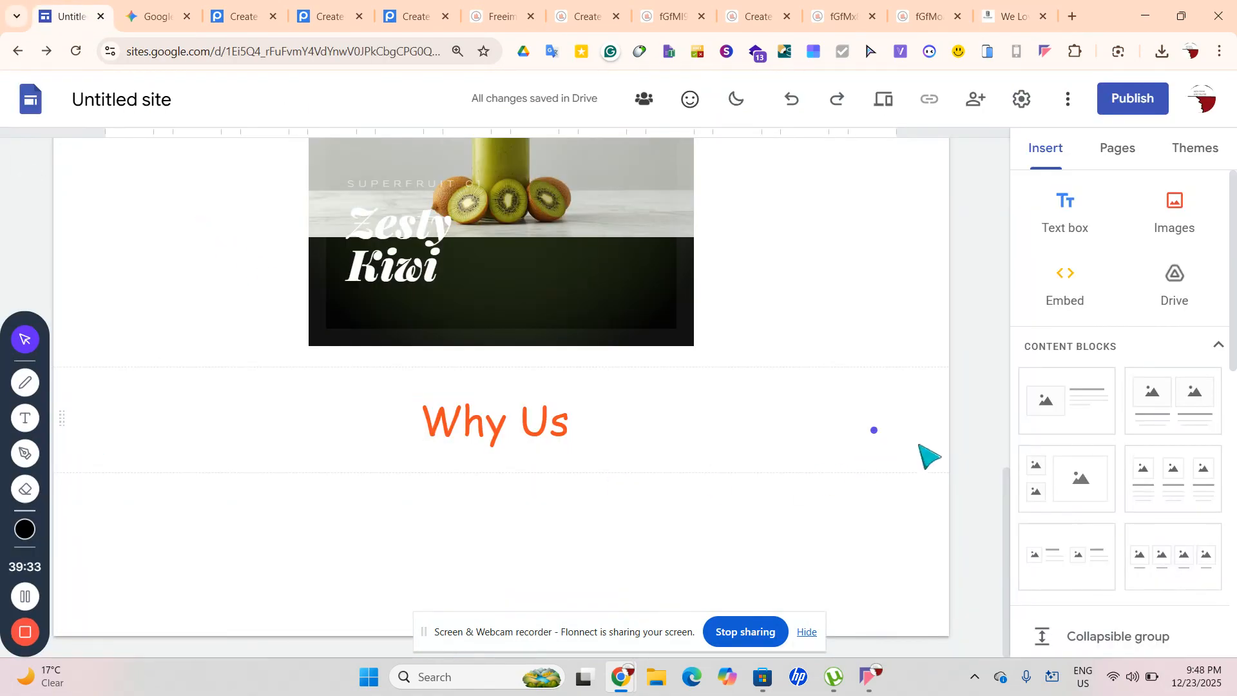
Insert a text box below Why Us, paste the seven copied bullets, and select the first bullet line
left_click(1053, 214)
right_click(193, 429)
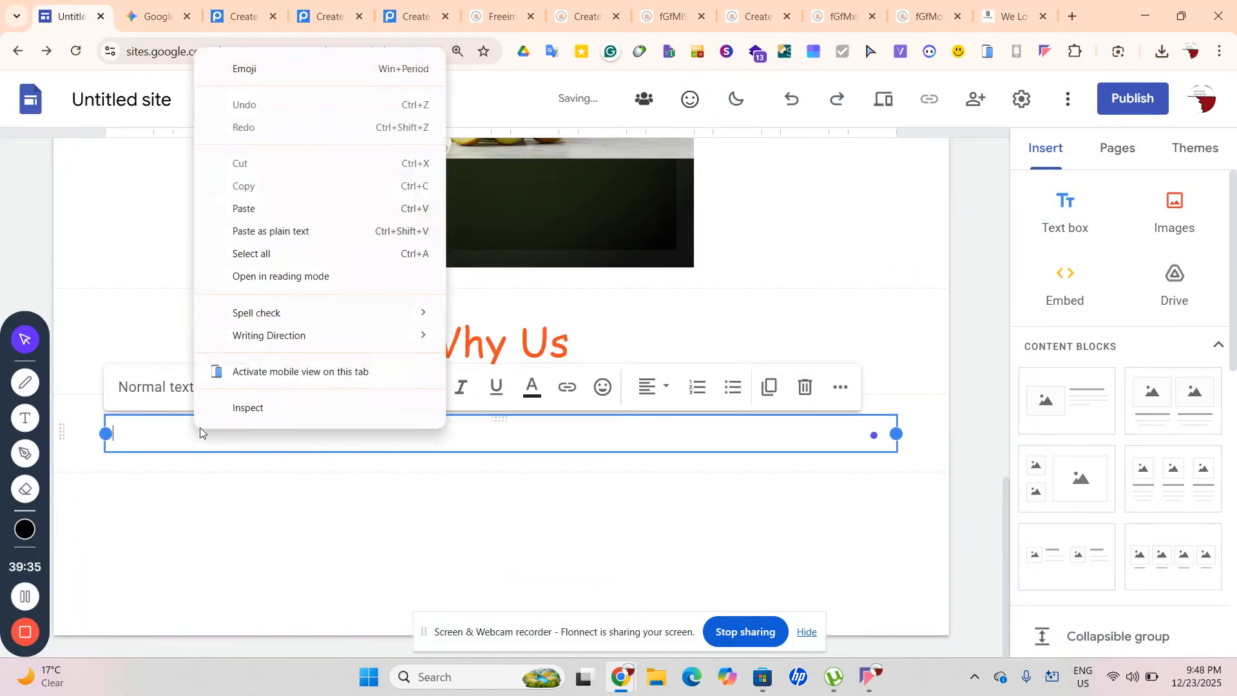
left_click(265, 209)
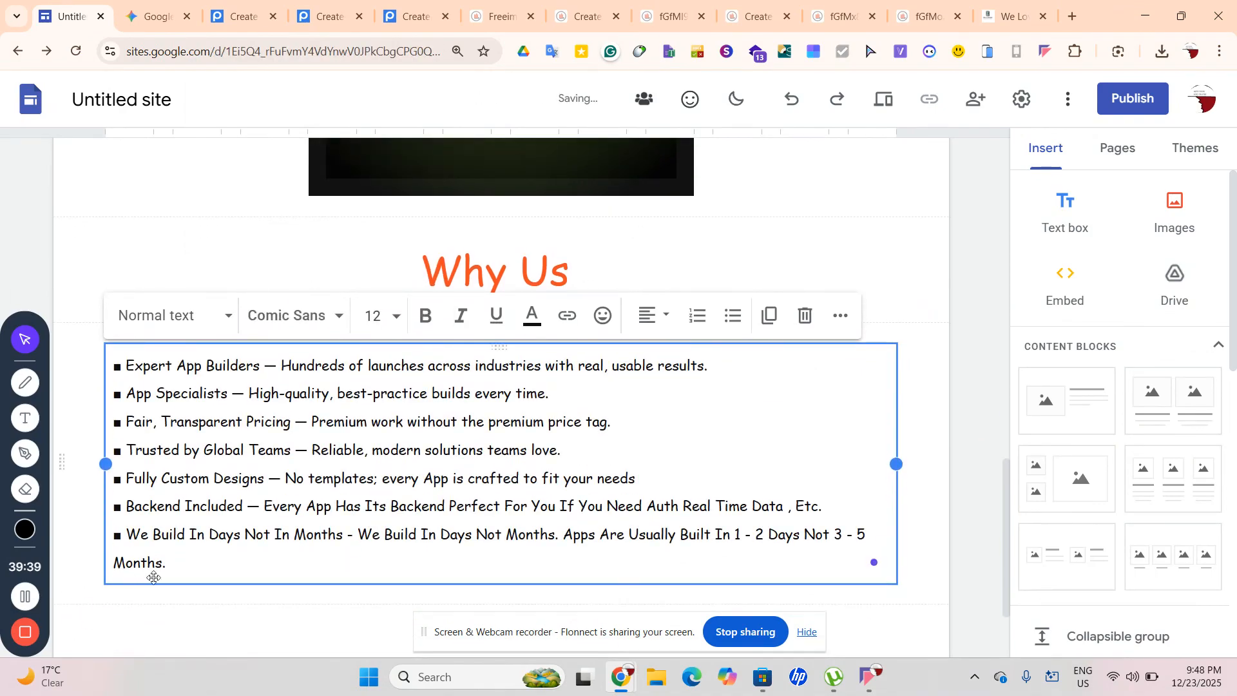
left_click_drag(172, 563, 125, 454)
left_click_drag(126, 365, 709, 362)
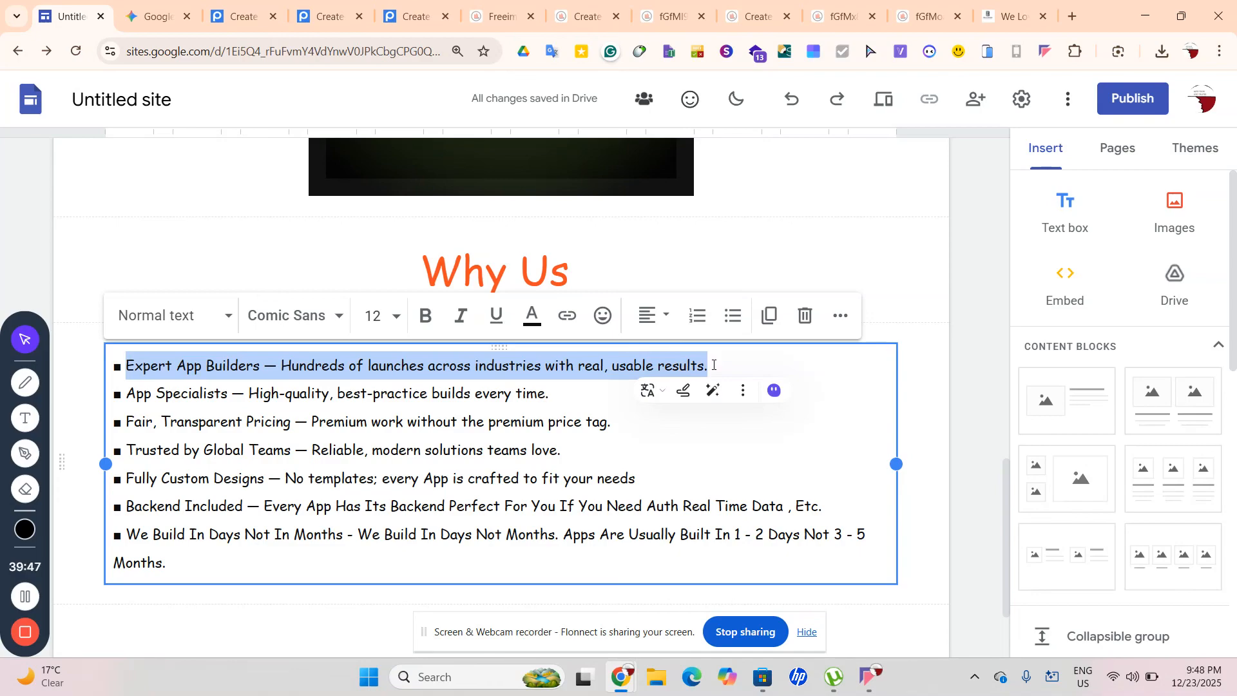
Replace the first bullet's text with 'Local Fruties' and web-search the word Fruties
key("BackSpace")
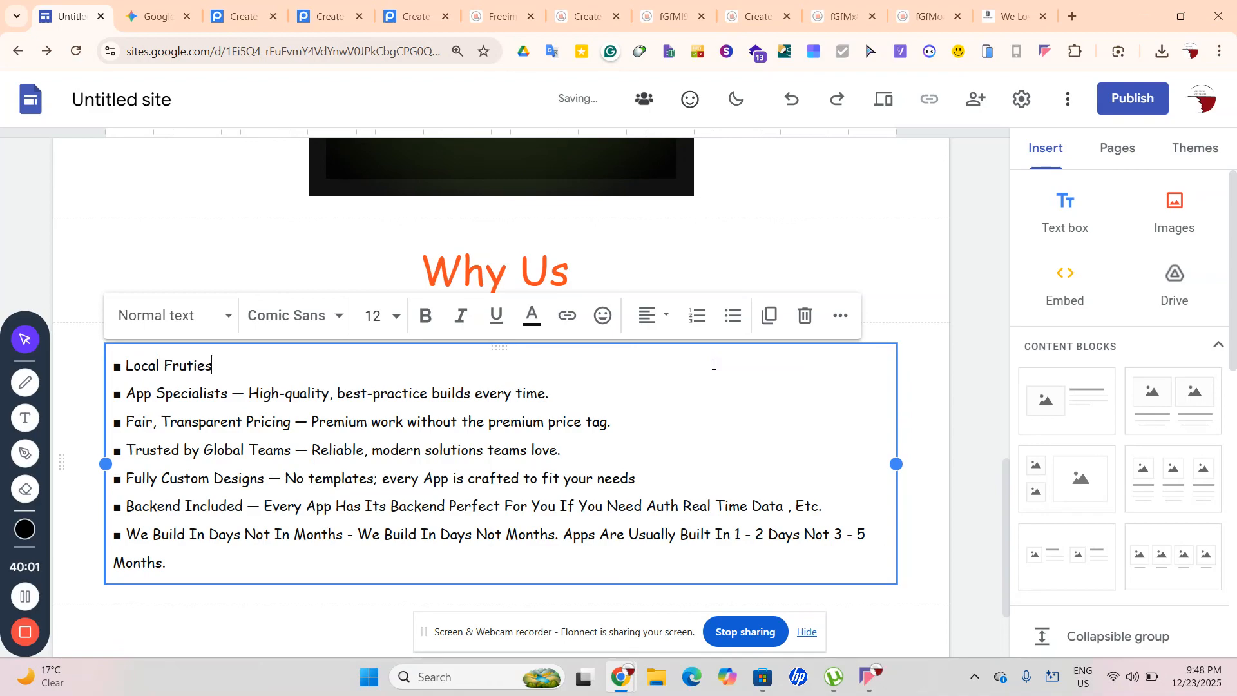
left_click_drag(242, 368, 165, 368)
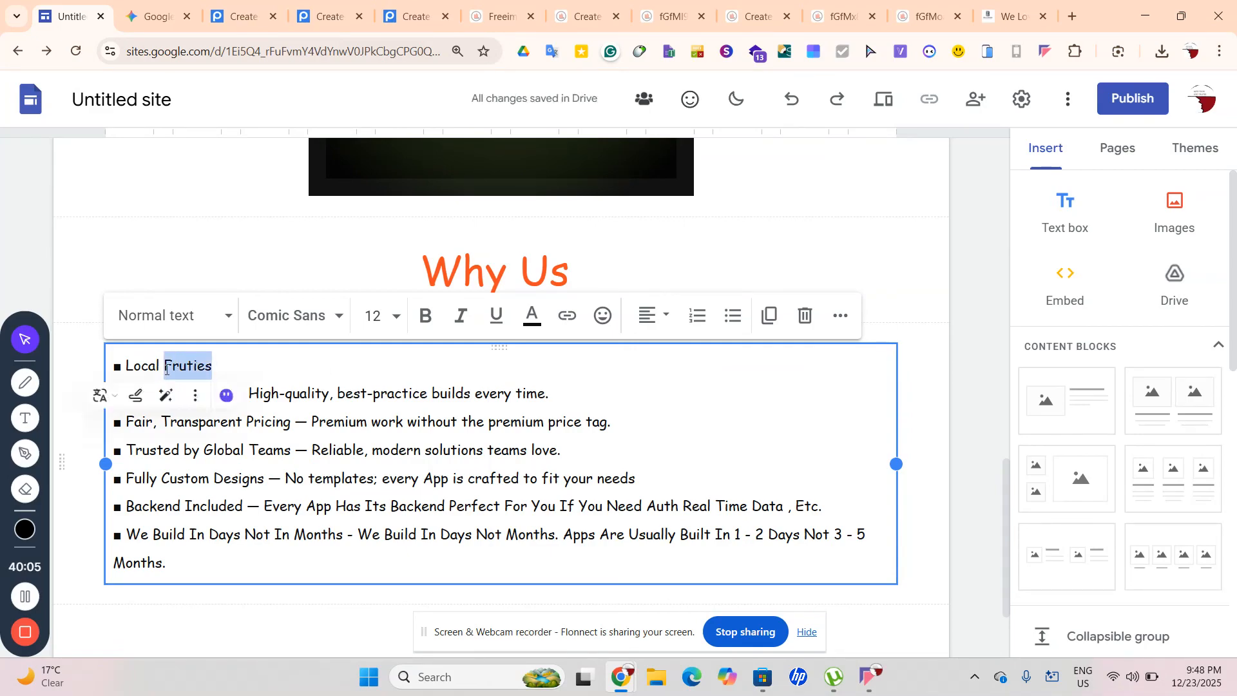
left_click(165, 368)
double_click(183, 365)
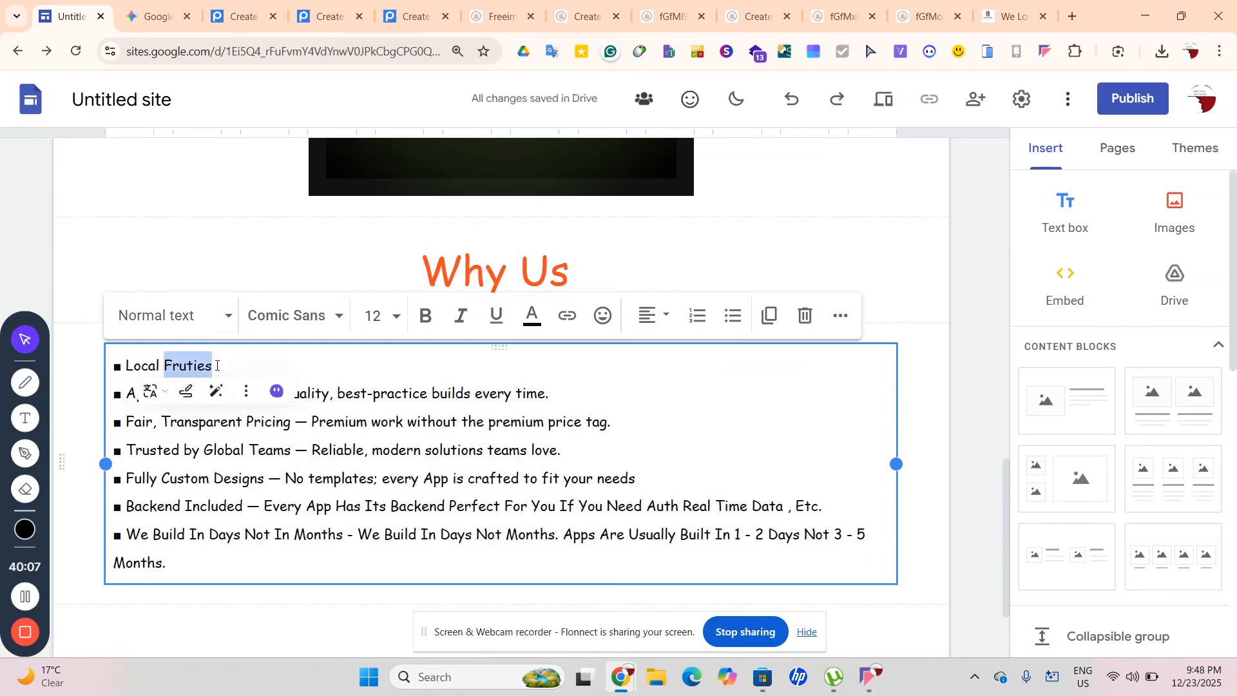
right_click(209, 365)
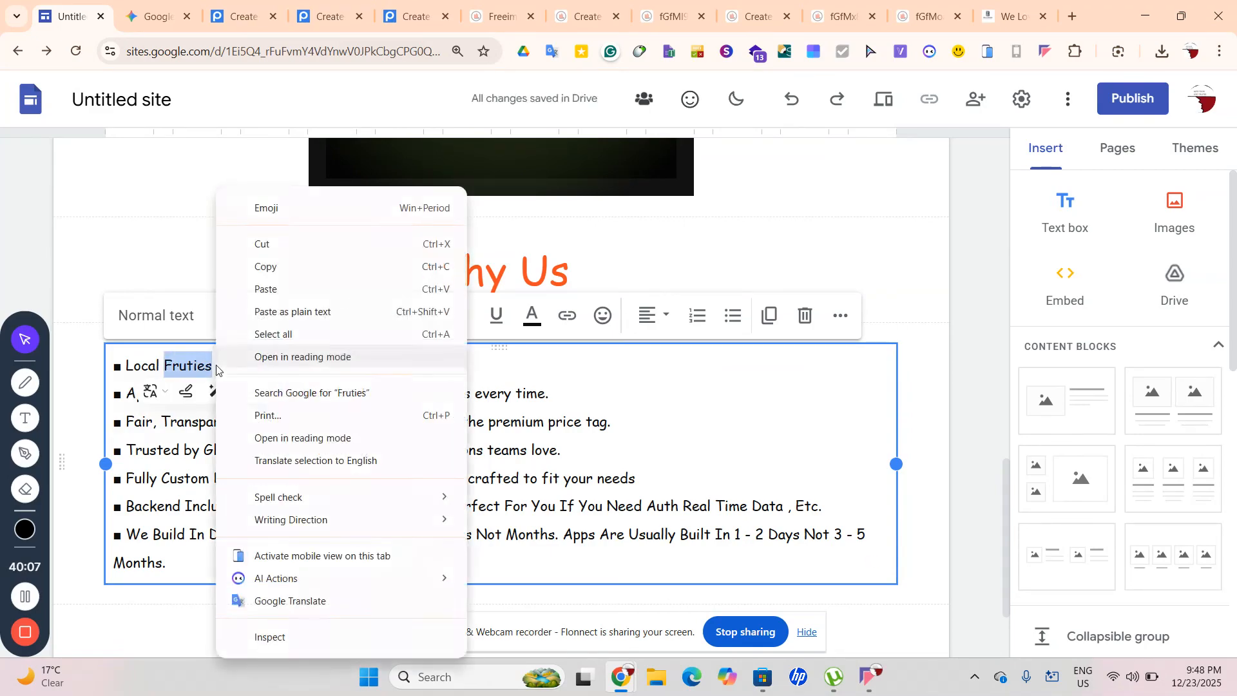
left_click(354, 395)
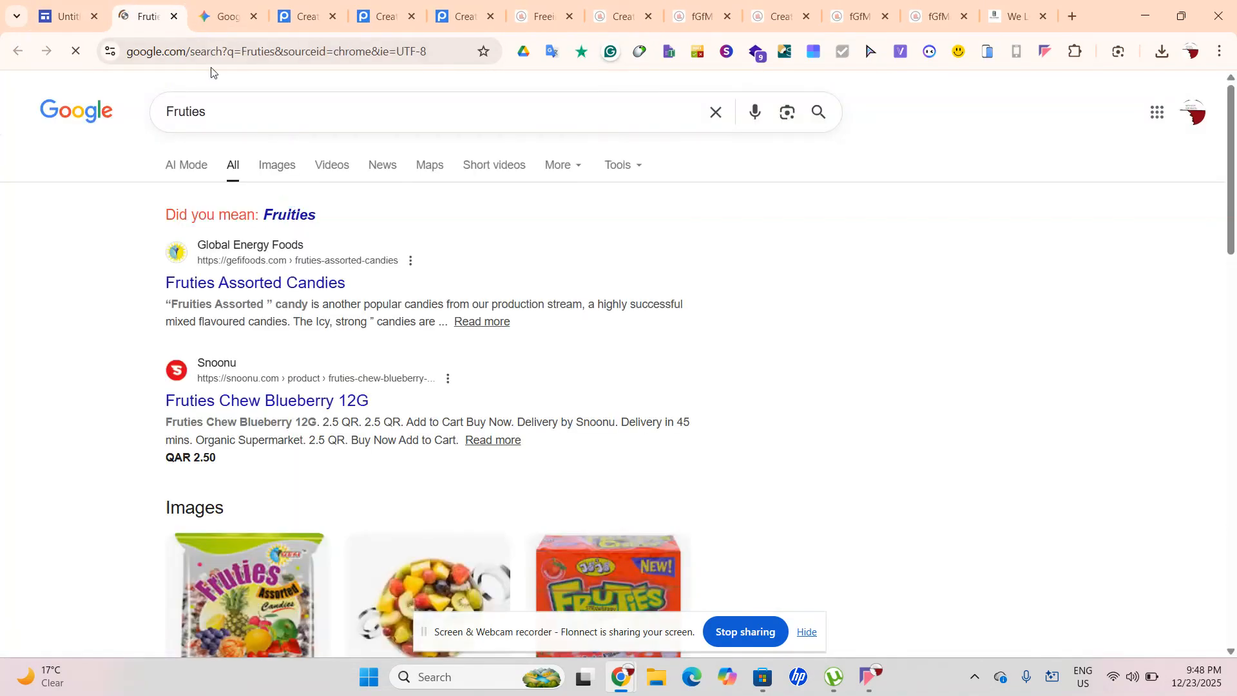
left_click(174, 16)
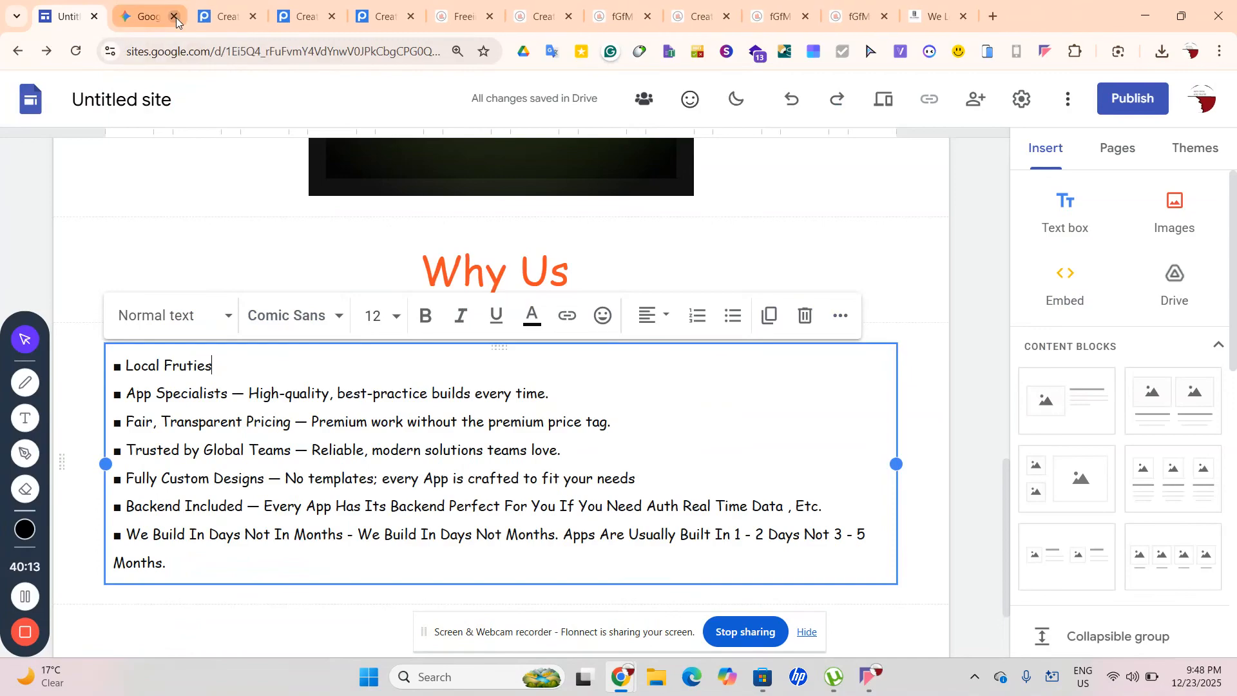
Turn on enhanced spell check from the context menu of Fruties
left_click_drag(223, 363, 182, 363)
double_click(170, 365)
right_click(169, 366)
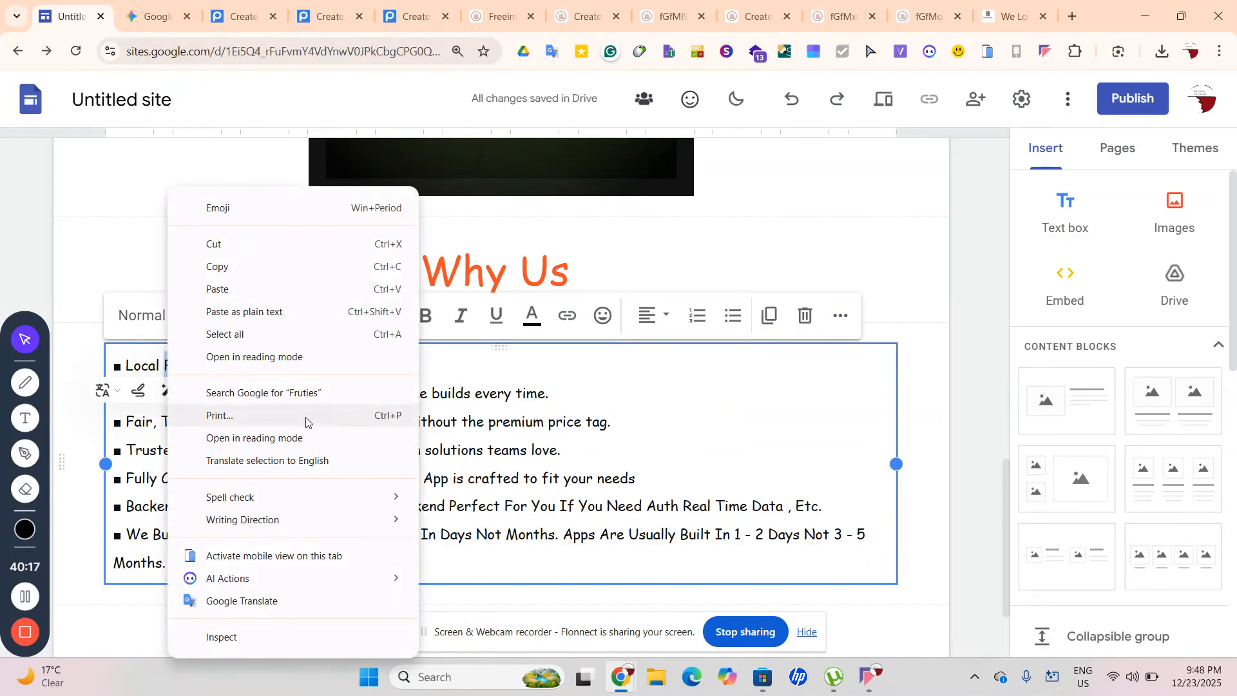
mouse_move(289, 508)
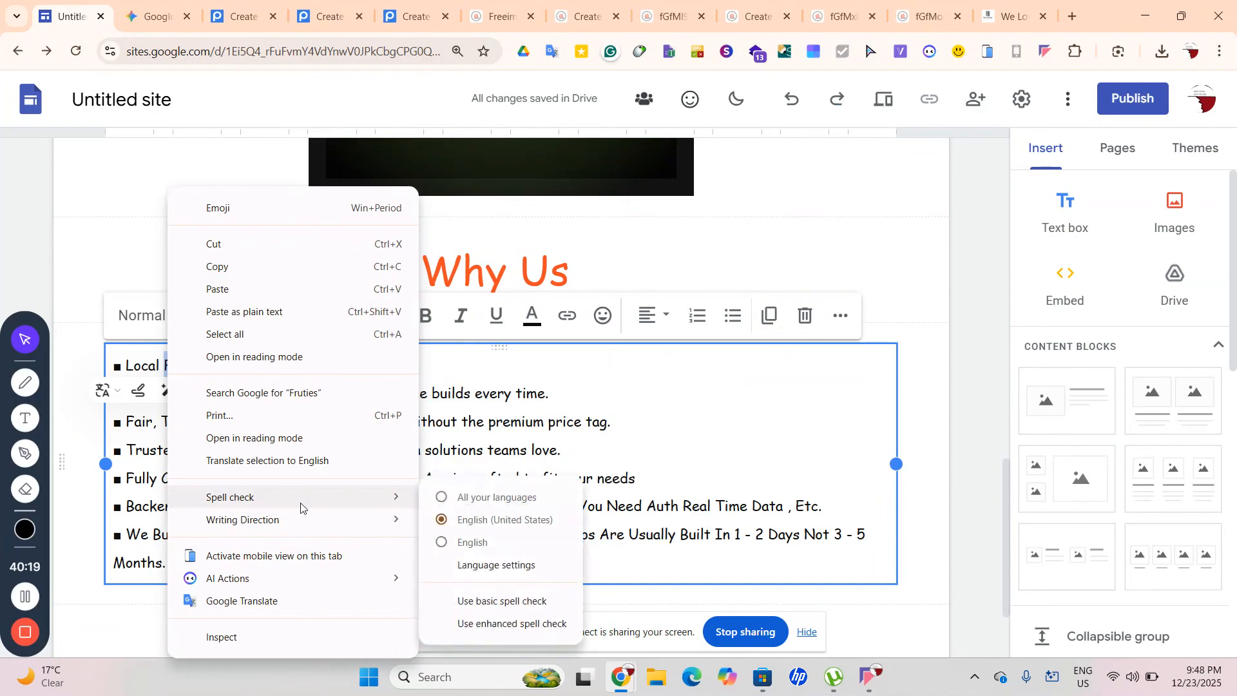
left_click(544, 629)
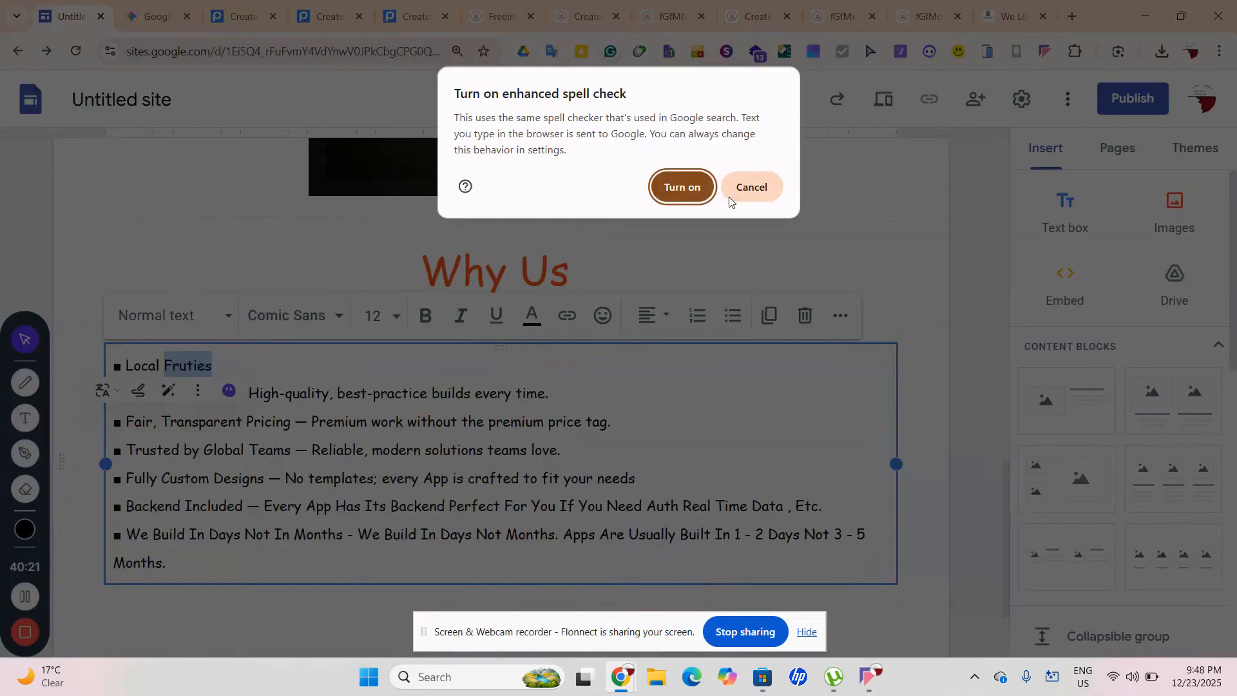
left_click(683, 186)
Correct Fruties to Fruits using the spelling suggestion
left_click(223, 362)
mouse_move(224, 362)
left_mouse_down()
mouse_move(165, 369)
mouse_move(233, 366)
left_mouse_up()
left_click(167, 371)
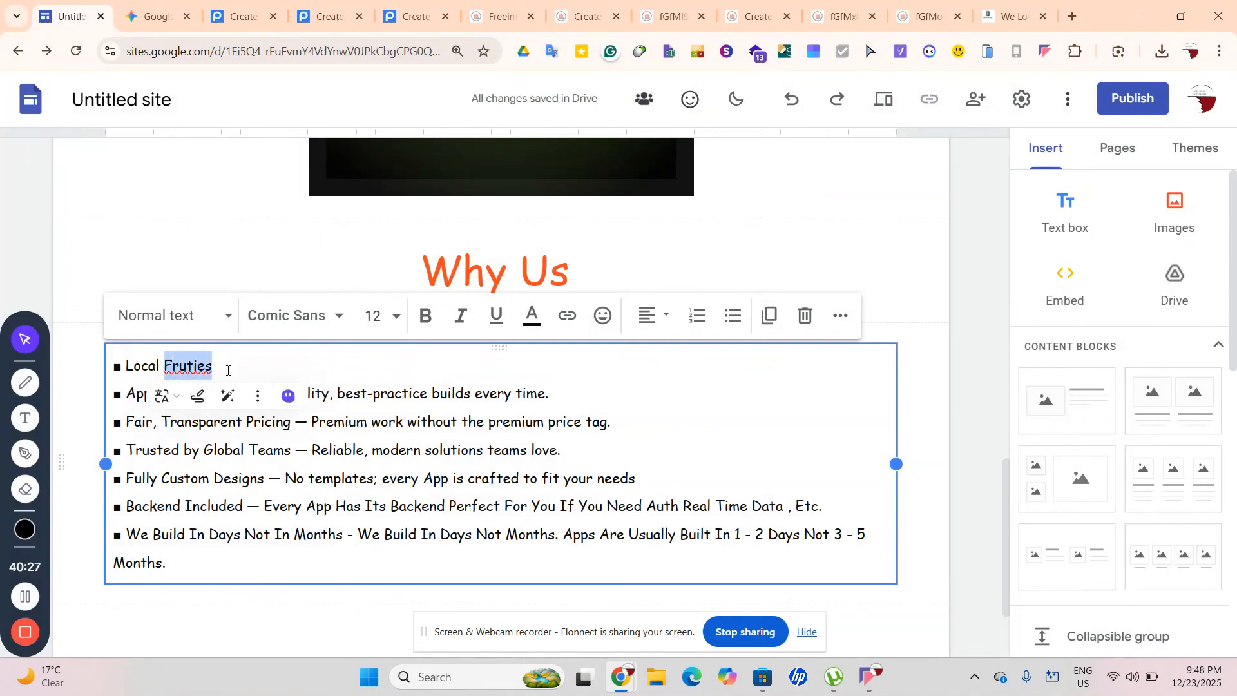
right_click(228, 371)
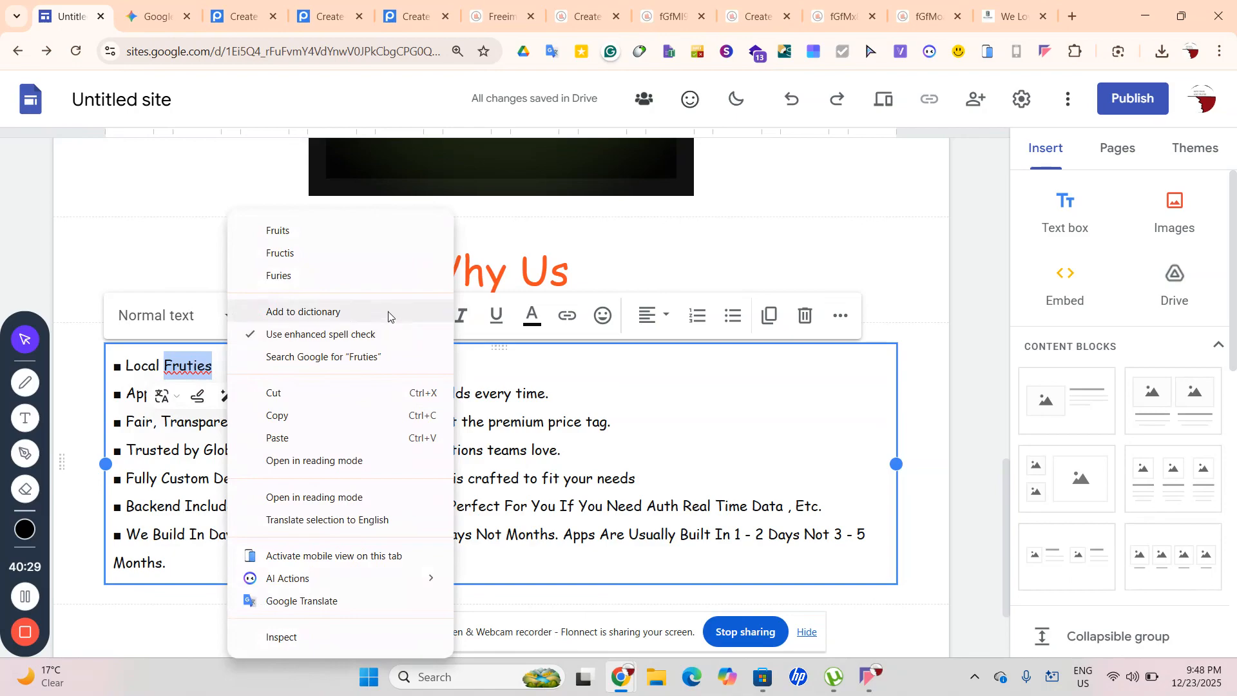
left_click(354, 232)
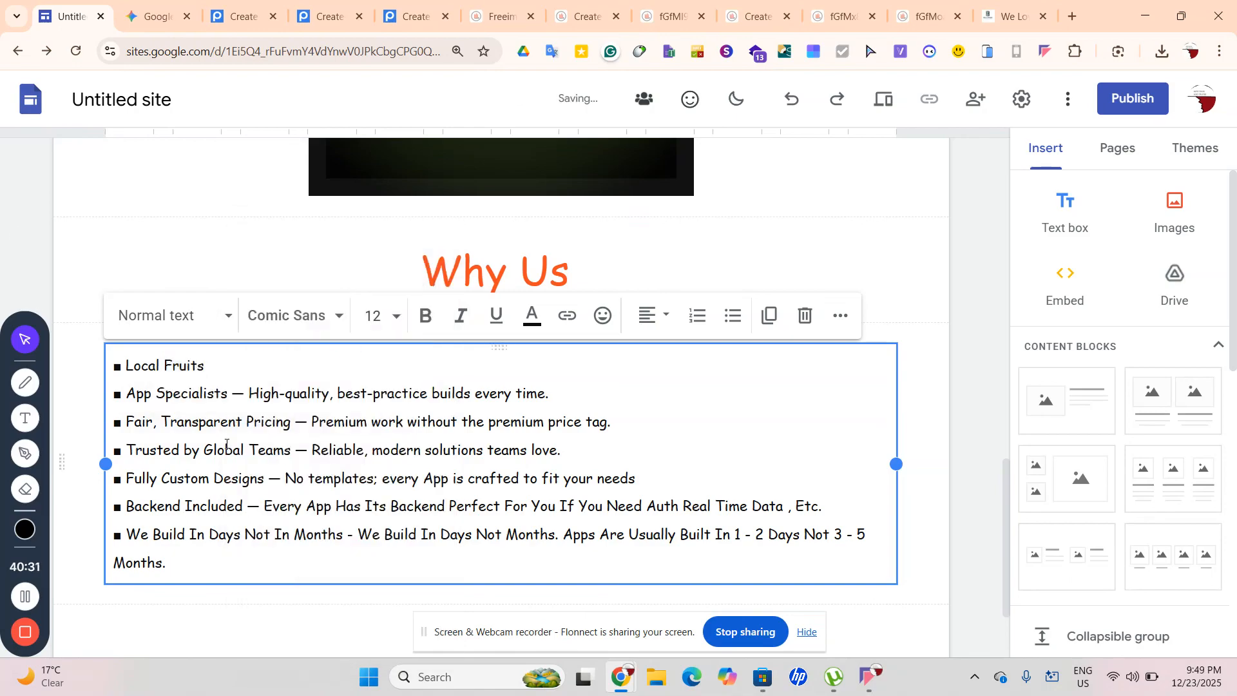
Complete the first bullet as 'Local Fruits - We Use Pure Locally Imported Fruits.'
type("- We  u")
key("BackSpace")
key("BackSpace")
key("BackSpace")
type("Use Pure Lo")
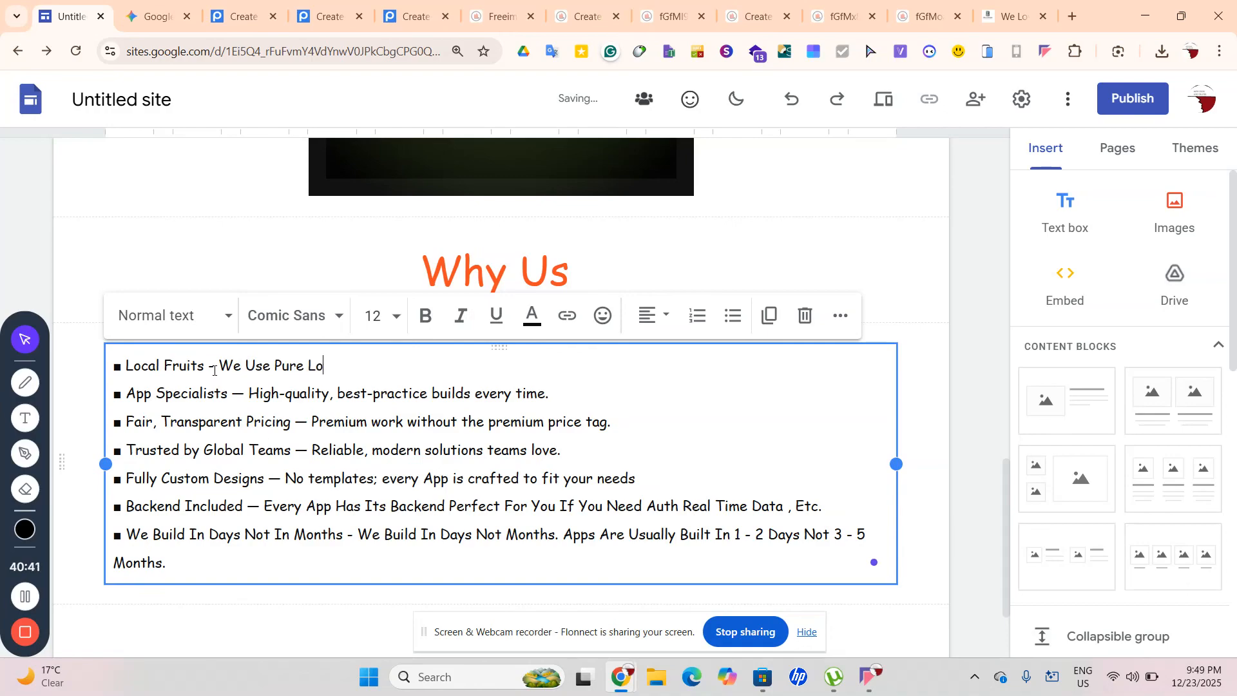
type("cally Imported ")
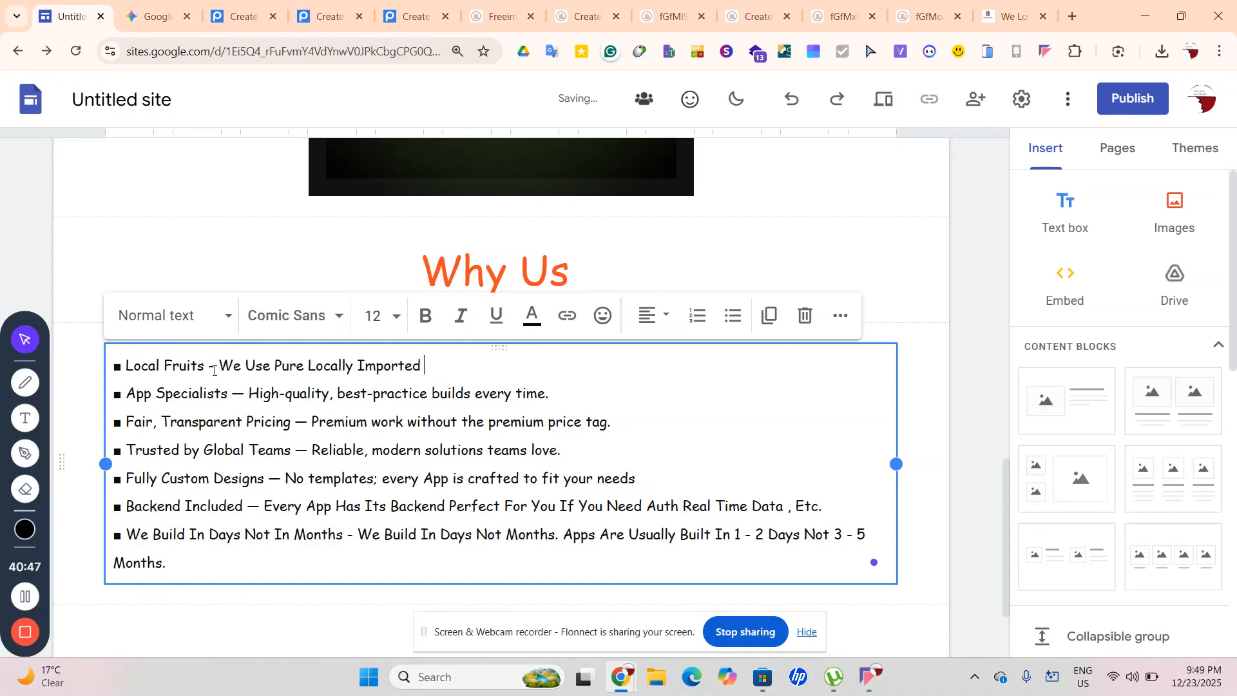
type("Fruites")
left_click_drag(485, 364, 418, 366)
right_click(425, 378)
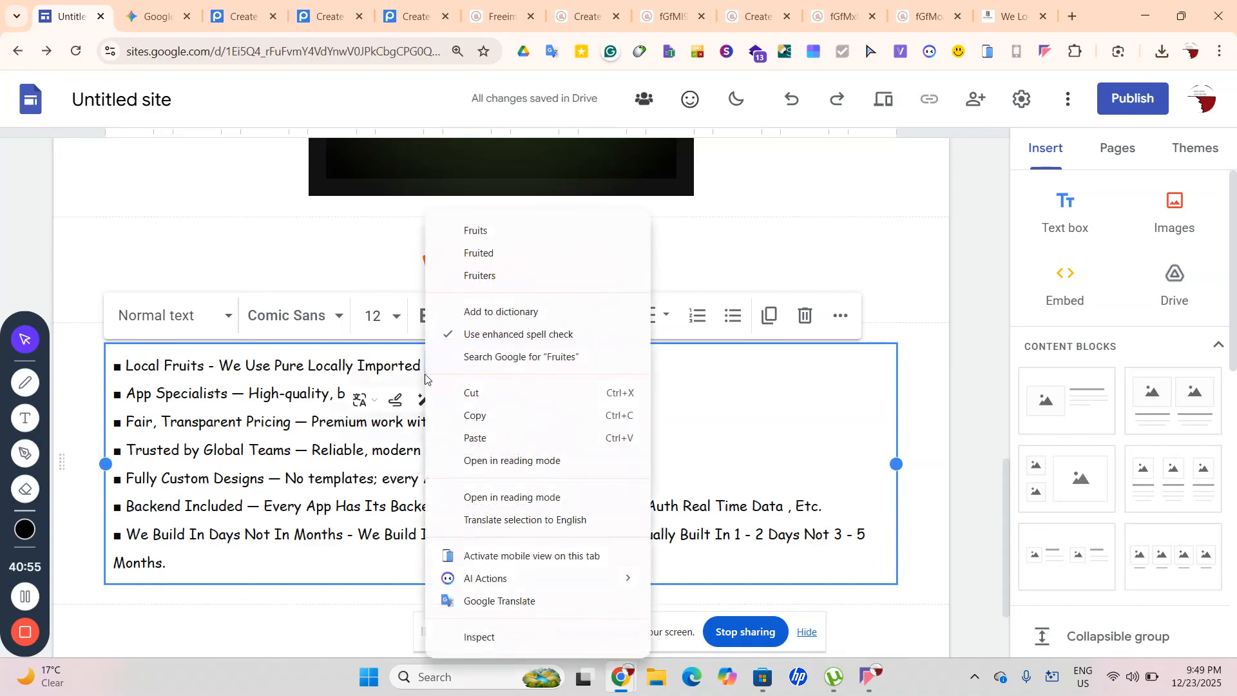
left_click(477, 231)
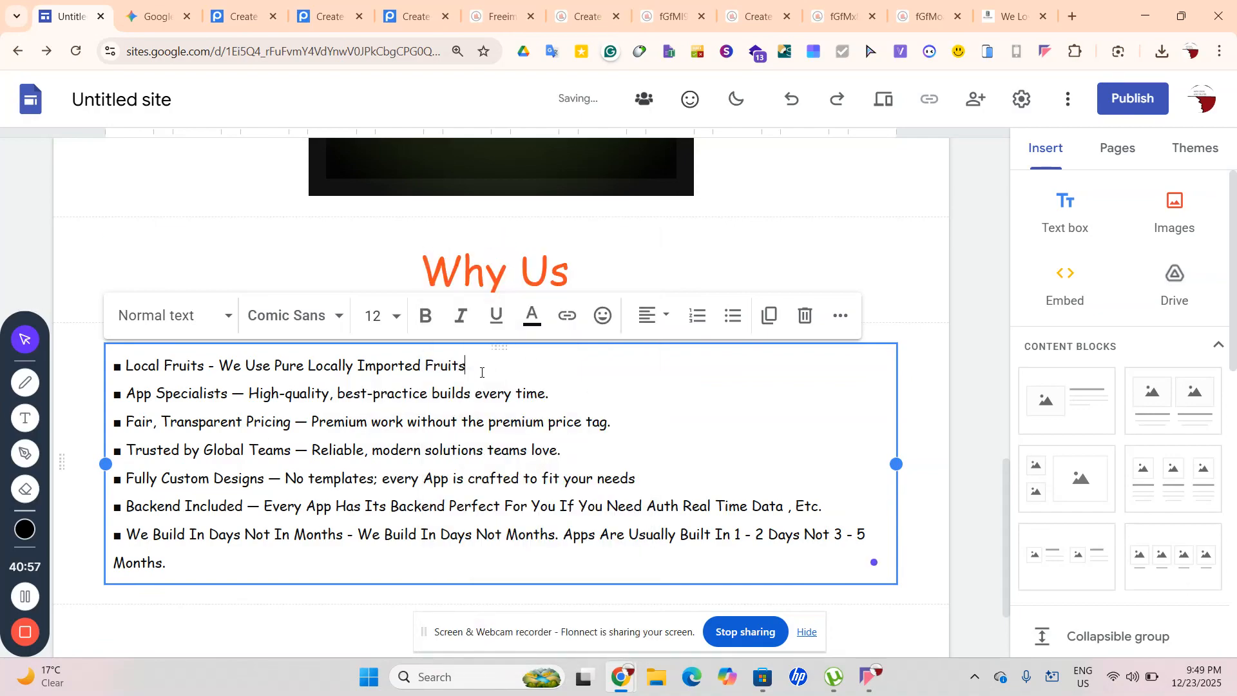
type(".")
Replace the App Specialists title in the second bullet with 'Many Flavours'
left_click_drag(229, 394, 133, 393)
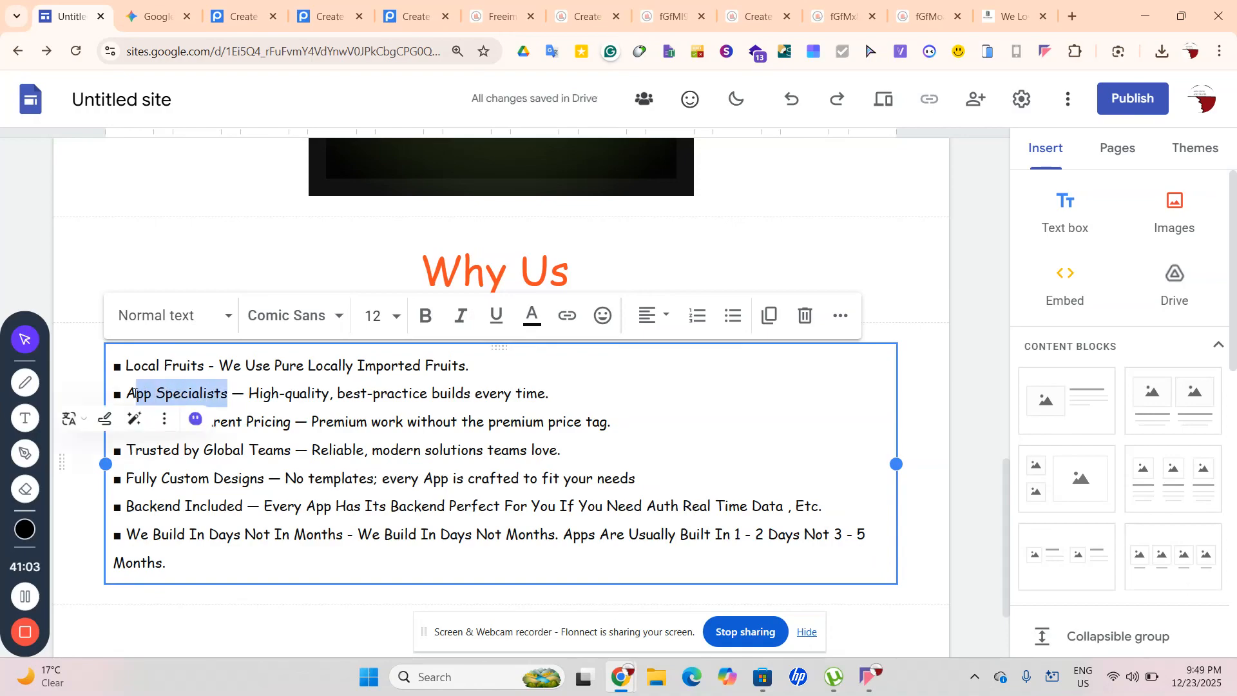
key("BackSpace")
key("BackSpace")
type("Manu")
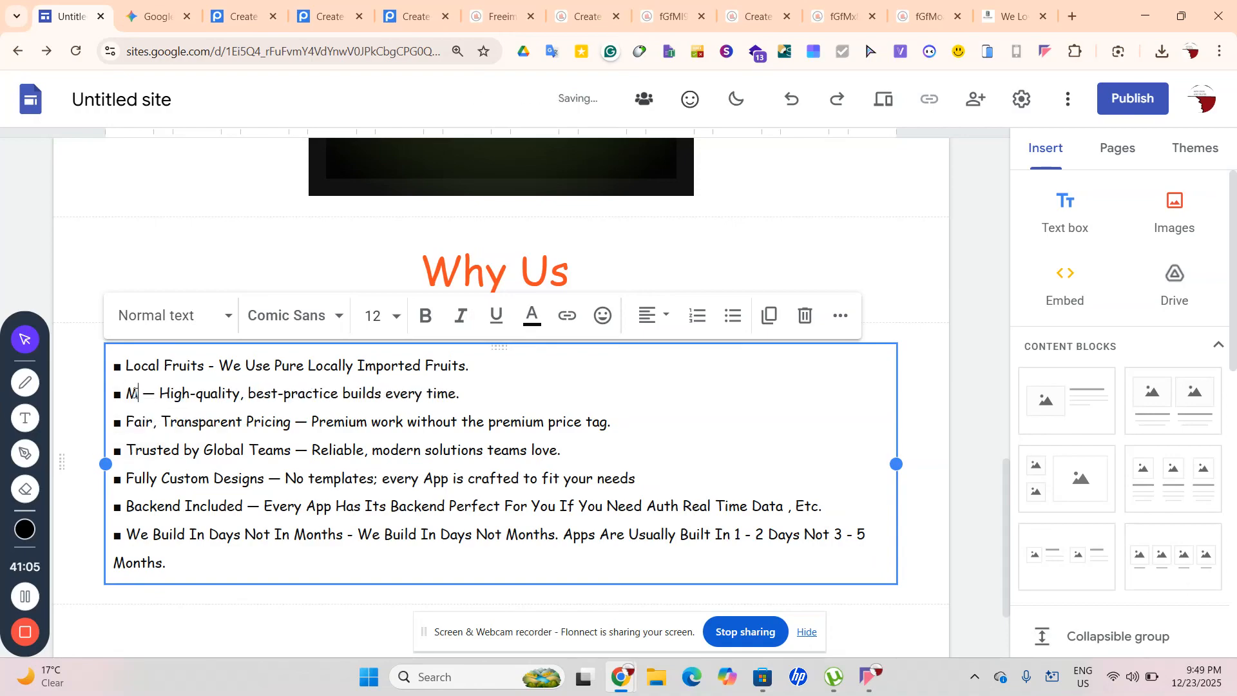
key("Num_Lock")
key("BackSpace")
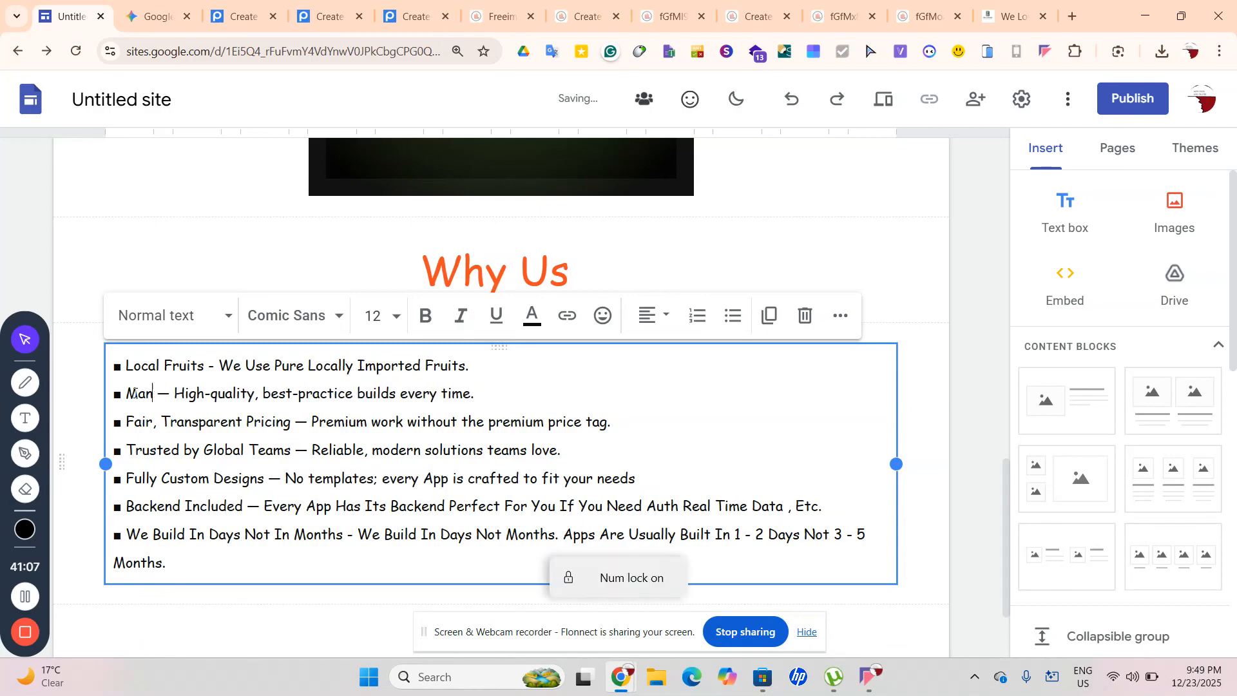
type("y Fla")
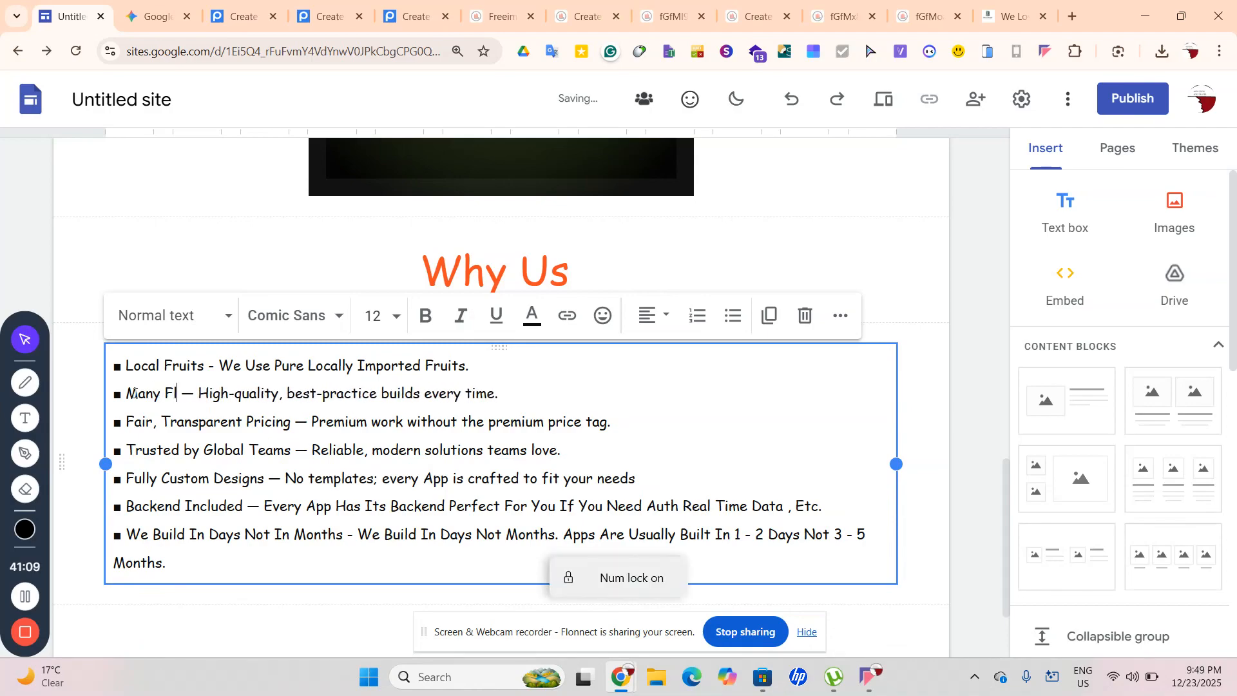
type("vours")
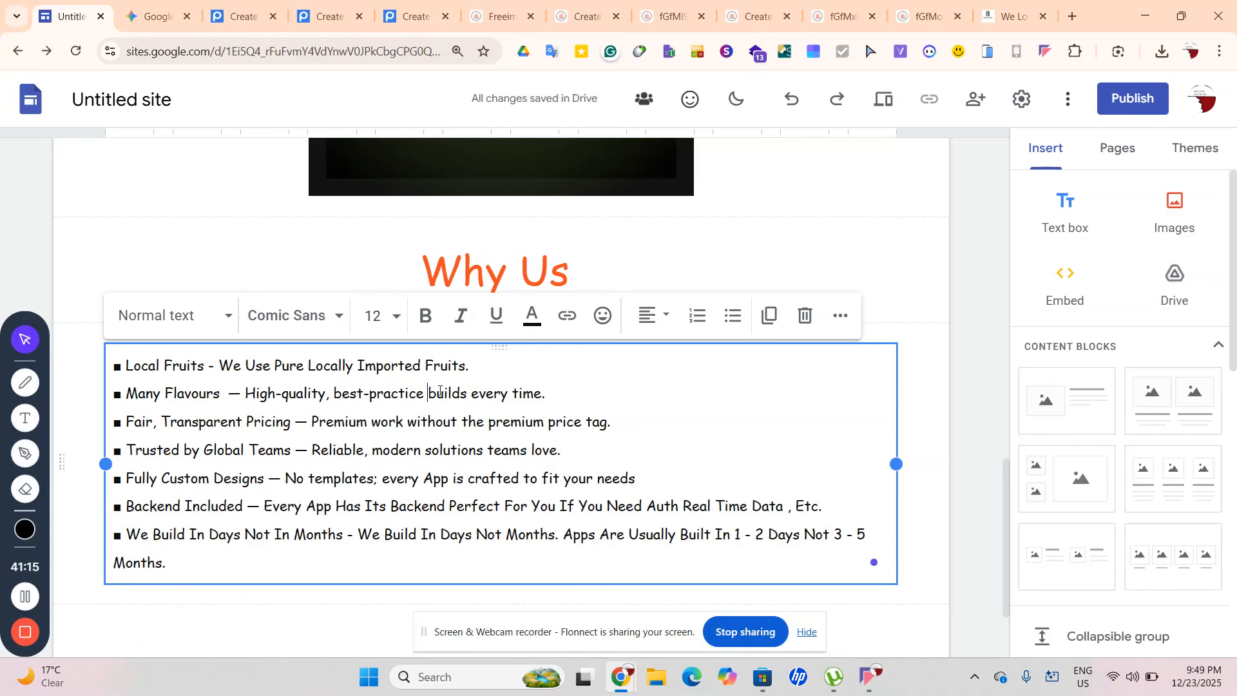
Replace 'best-practice' and 'builds' in the second bullet with 'Happy' and 'Climb'
left_click_drag(369, 392, 421, 397)
key("BackSpace")
key("BackSpace")
key("BackSpace")
key("BackSpace")
key("BackSpace")
key("BackSpace")
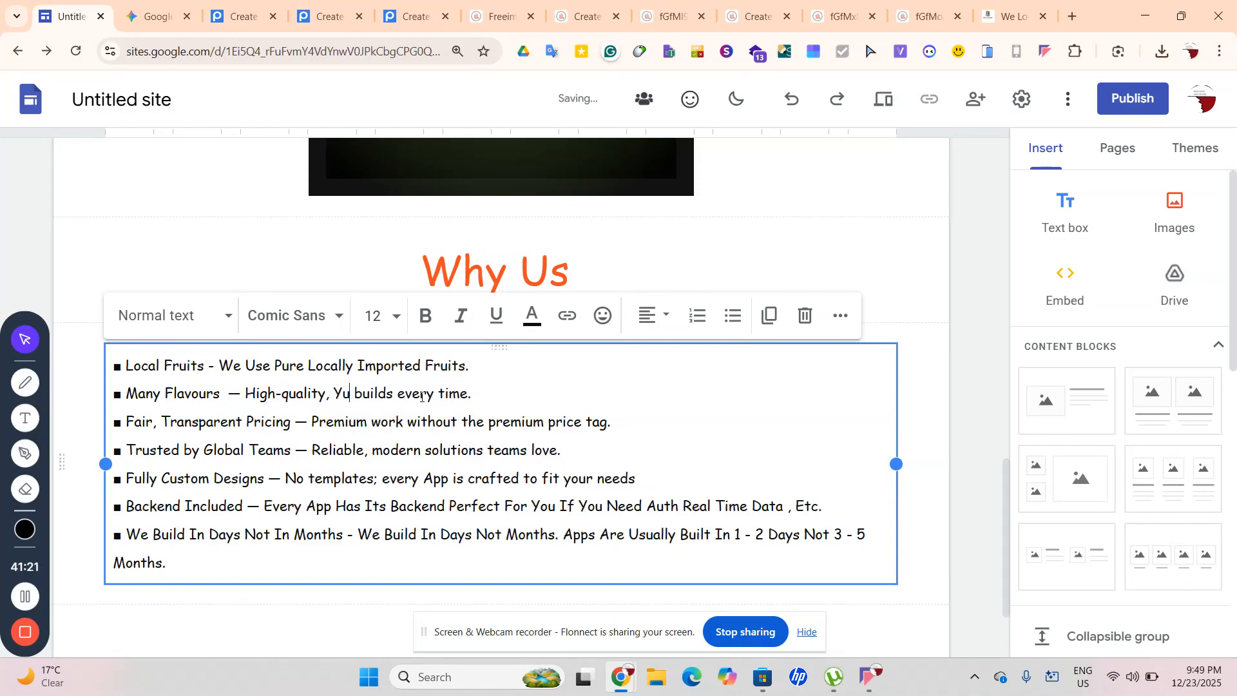
type("Happh")
key("BackSpace")
type("y")
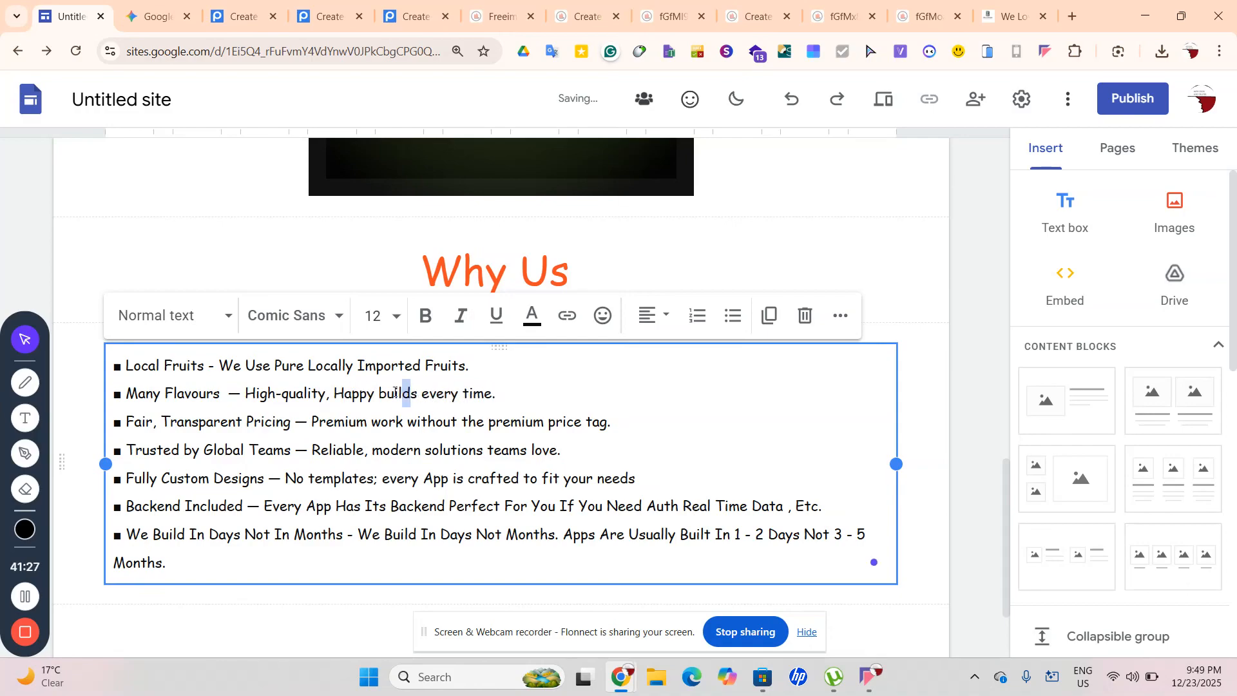
left_click_drag(418, 393, 379, 399)
key("BackSpace")
type("C")
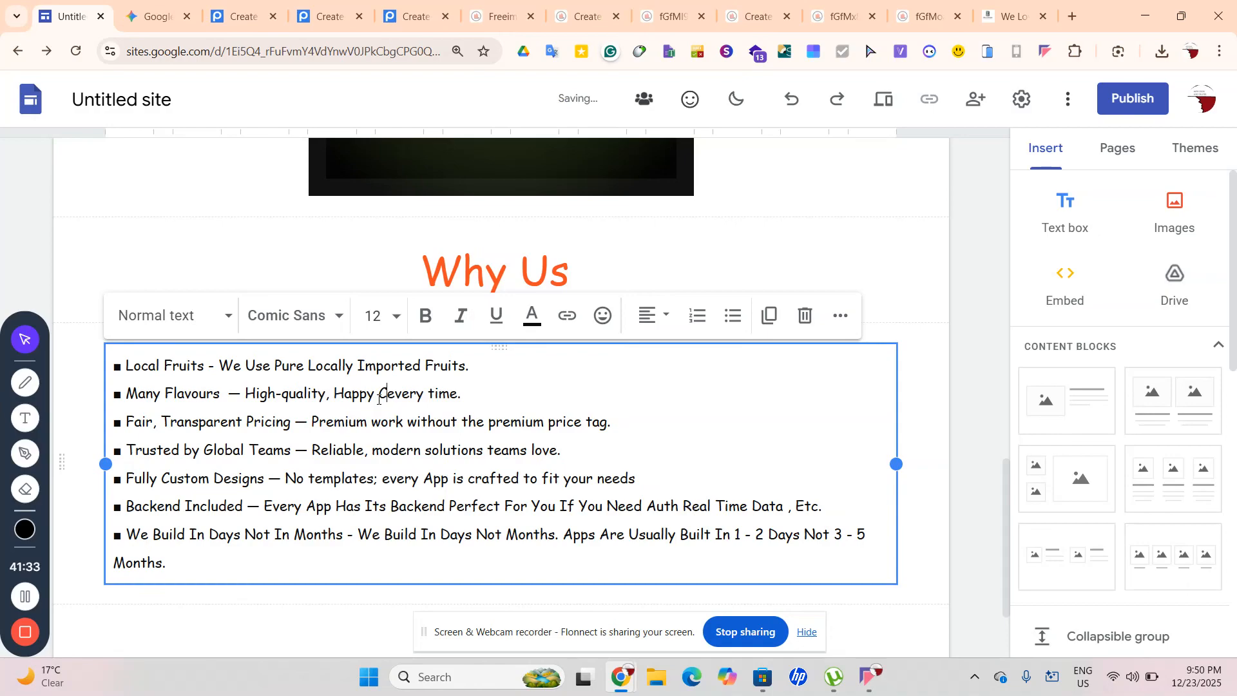
type("limb")
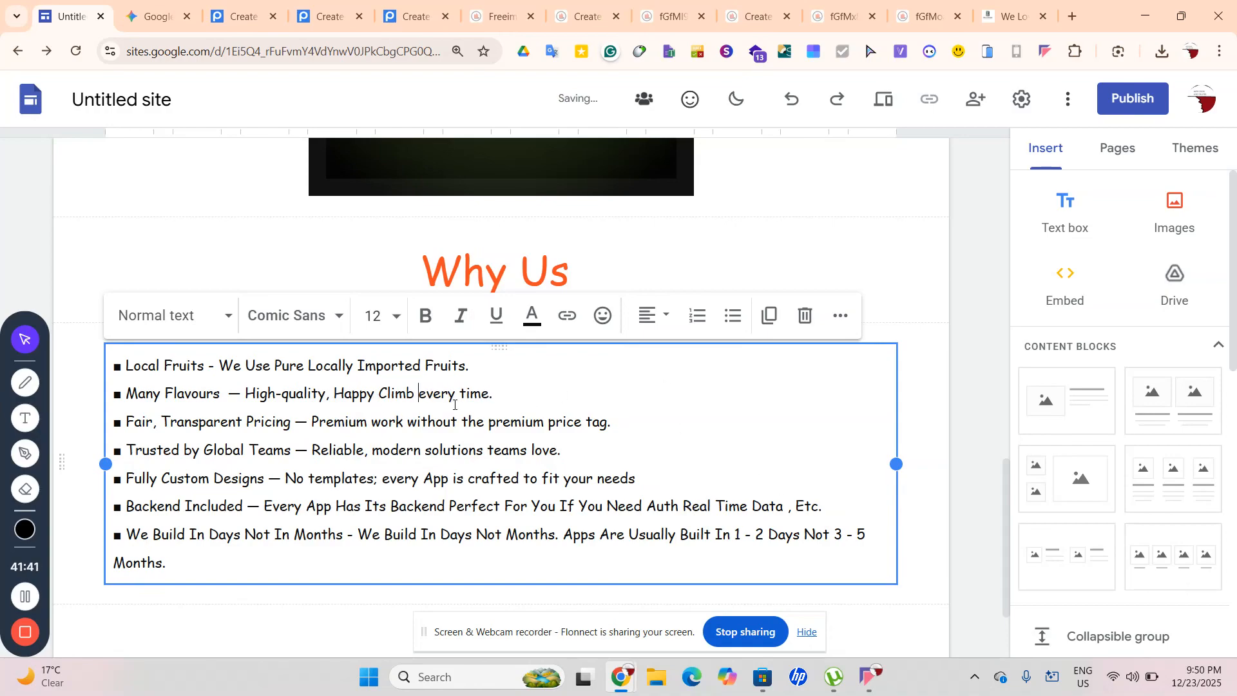
left_click(430, 395)
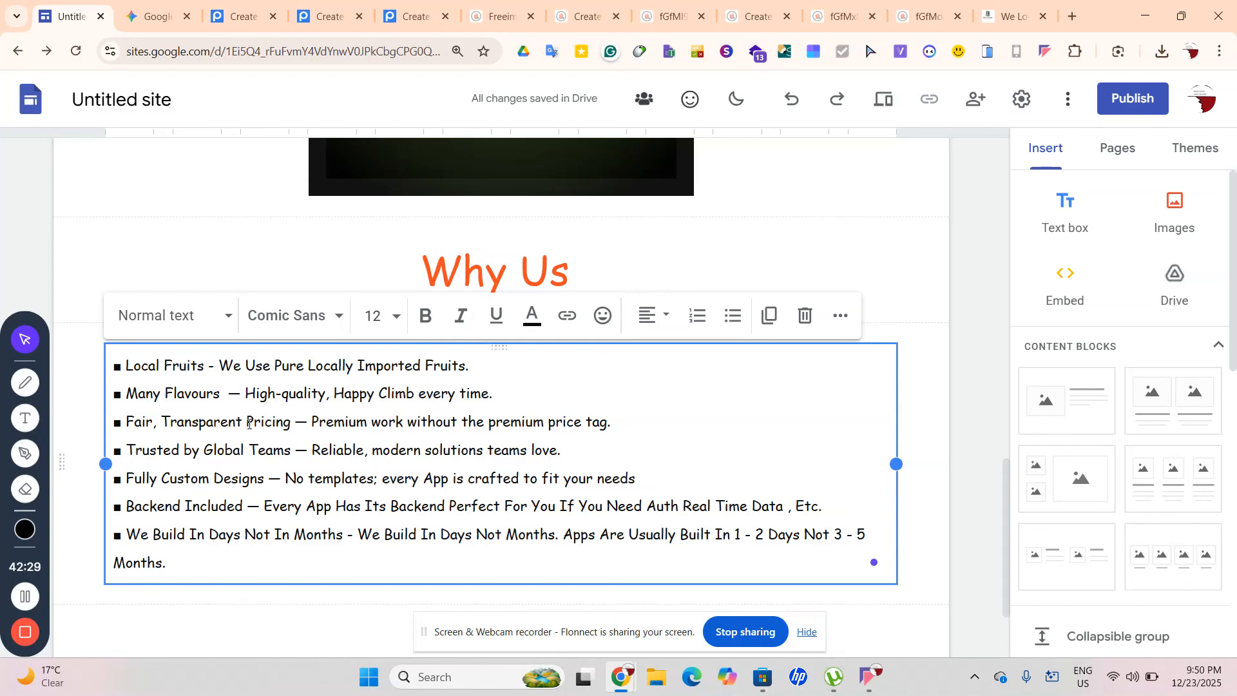
Change 'Pricing' to 'Price' in the third bullet
left_click_drag(247, 422, 291, 424)
left_click(271, 422)
key("BackSpace")
type("e")
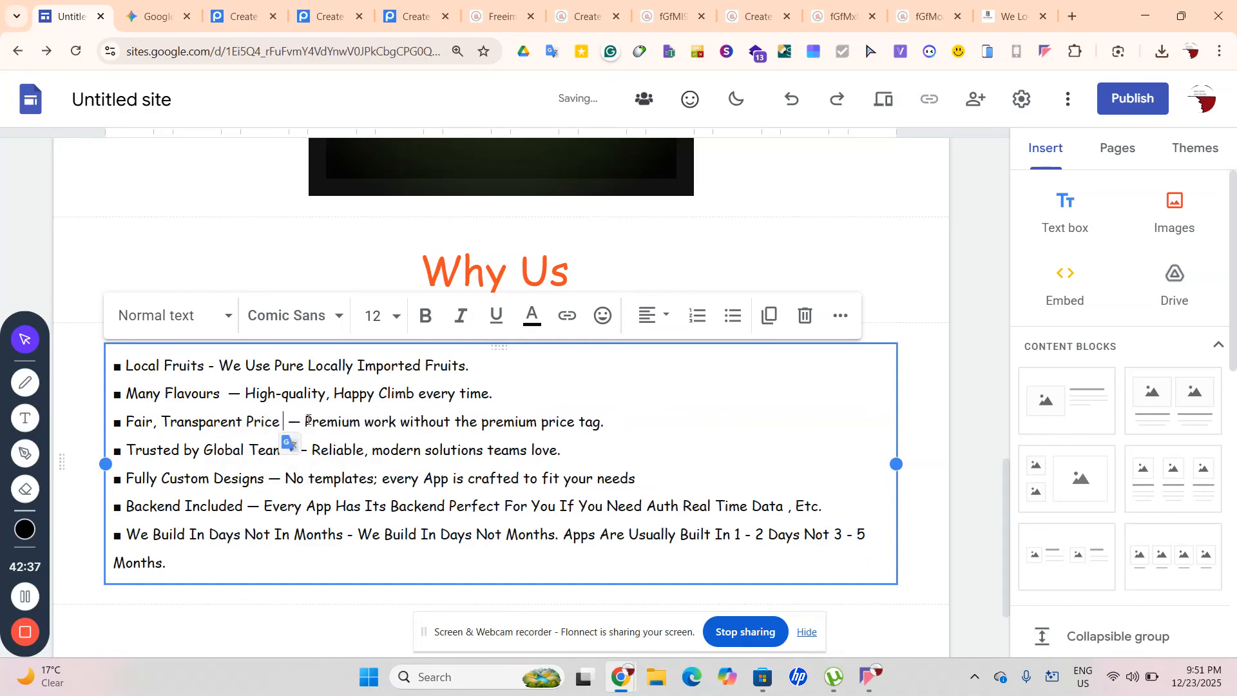
Replace the word 'work' with 'Juices' in the third bullet
left_click(364, 421)
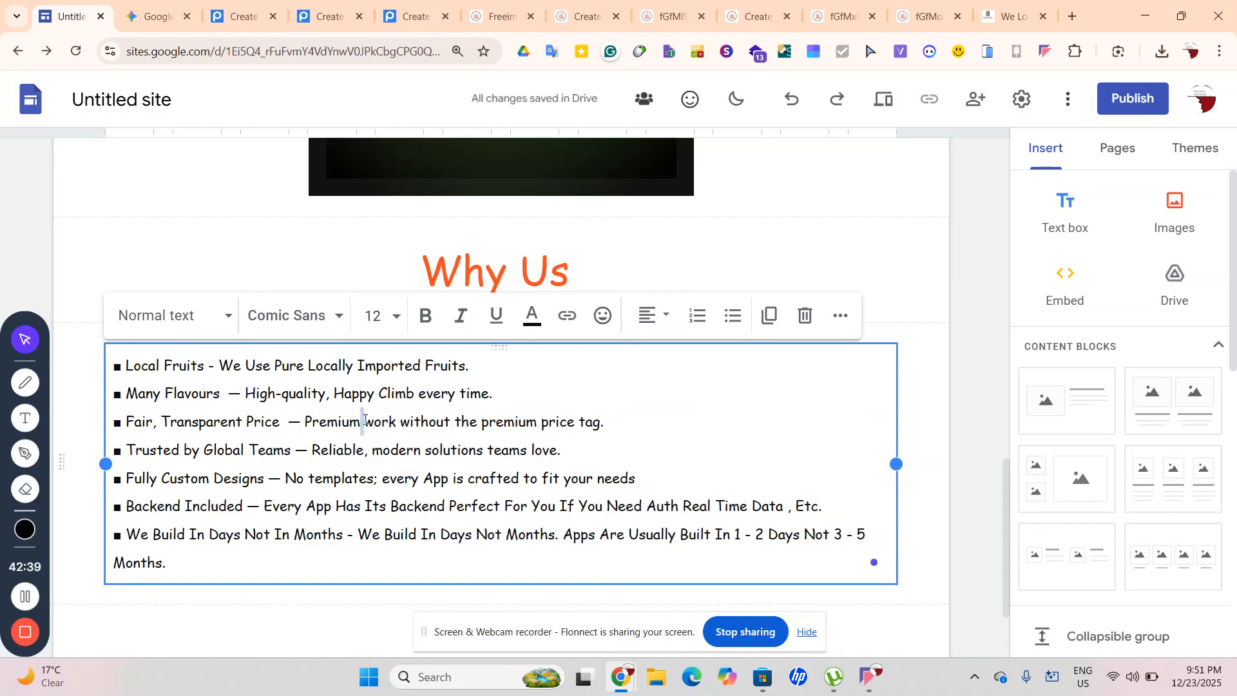
left_click_drag(364, 421, 395, 420)
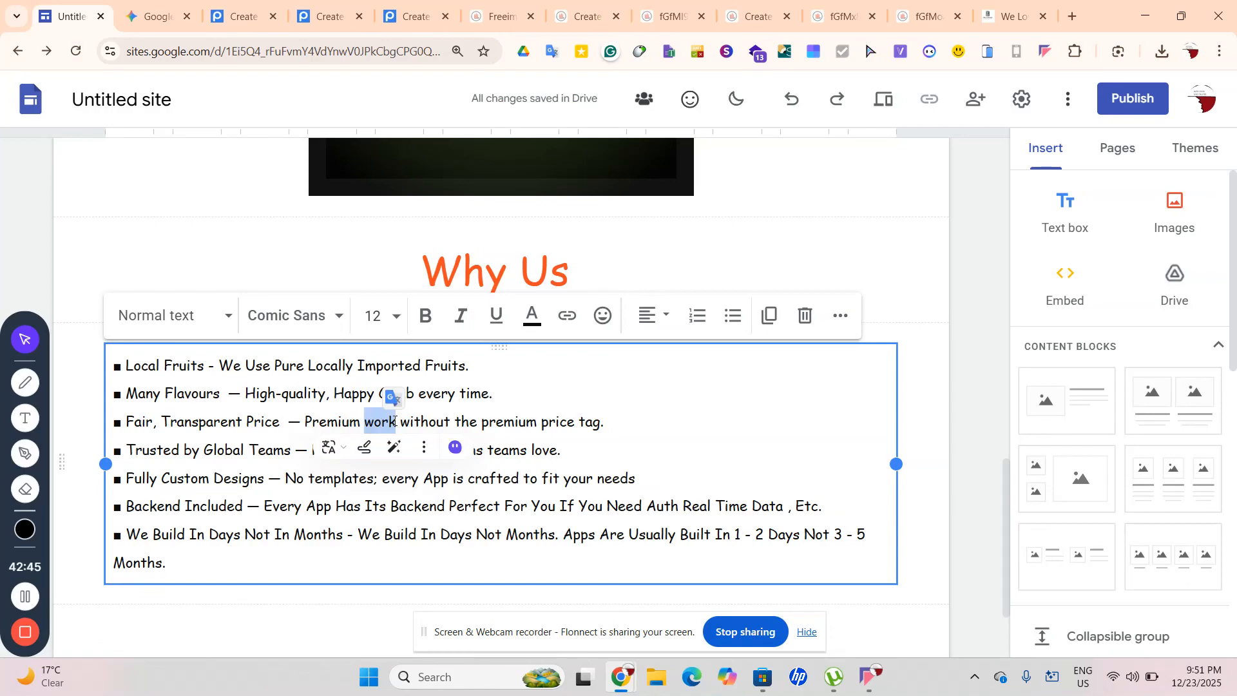
type("J")
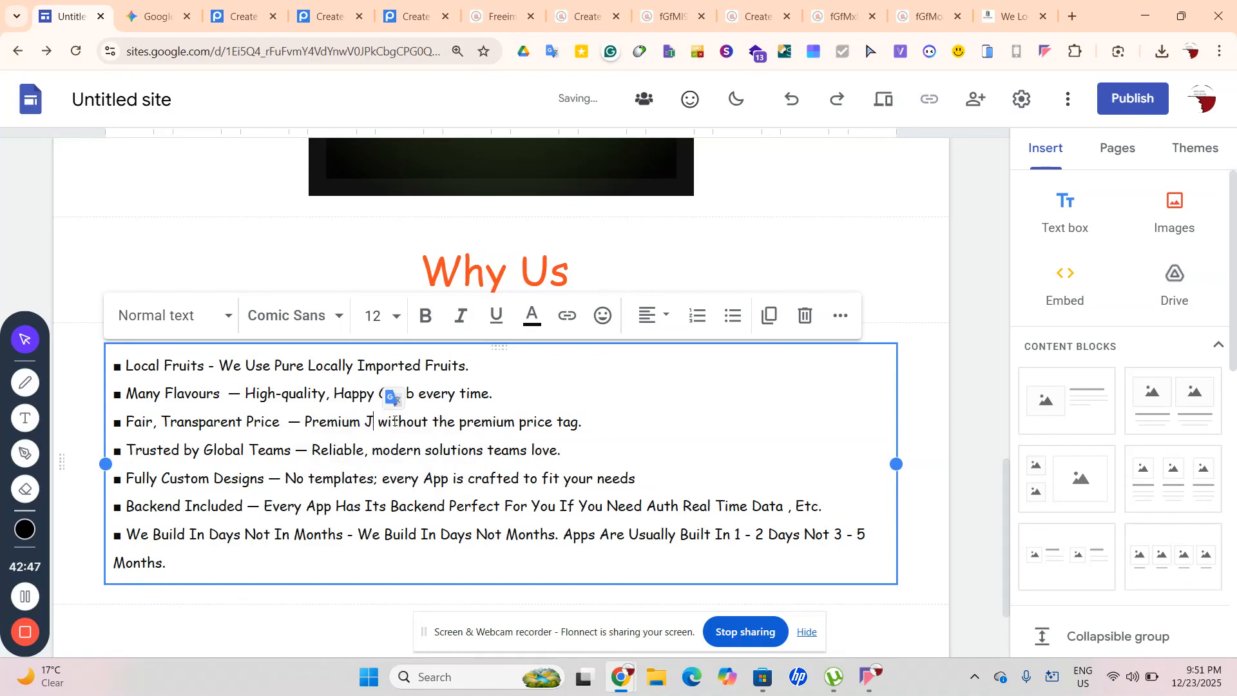
scroll(395, 420, "up", 10)
scroll(394, 421, "down", 2)
scroll(393, 412, "up", 1)
scroll(397, 422, "down", 1)
scroll(395, 419, "down", 4)
scroll(395, 419, "up", 4)
scroll(393, 420, "down", 6)
scroll(394, 420, "down", 9)
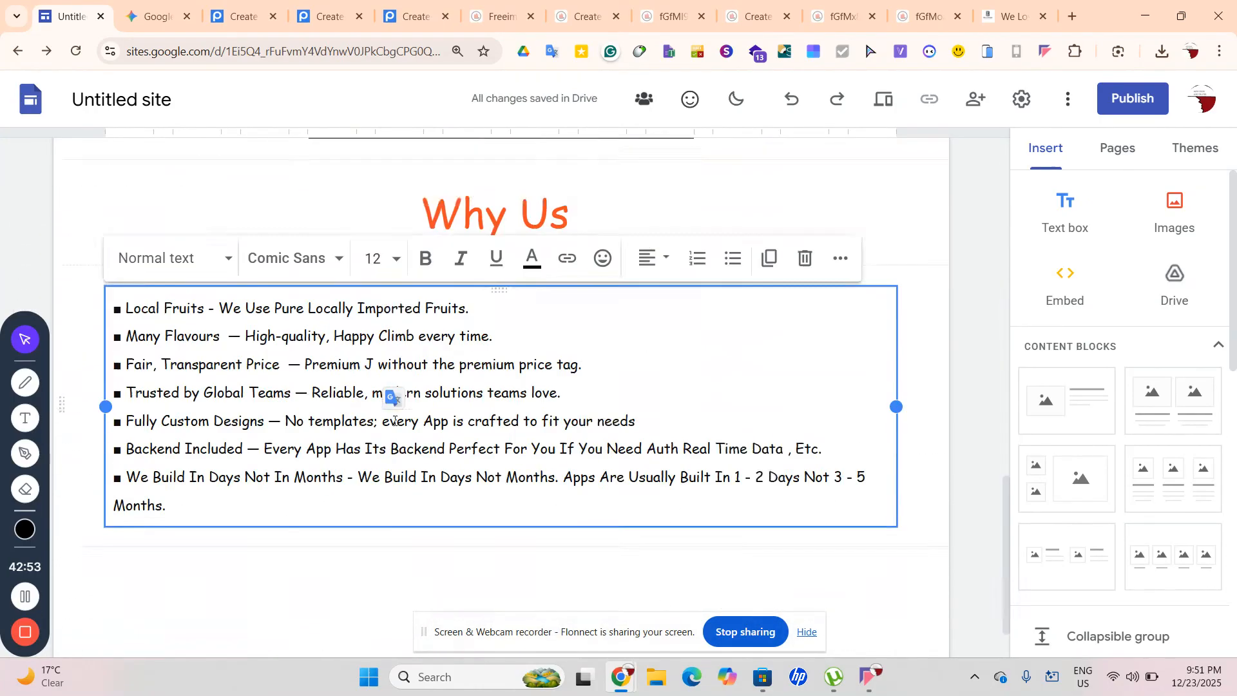
scroll(394, 420, "up", 12)
scroll(395, 420, "up", 4)
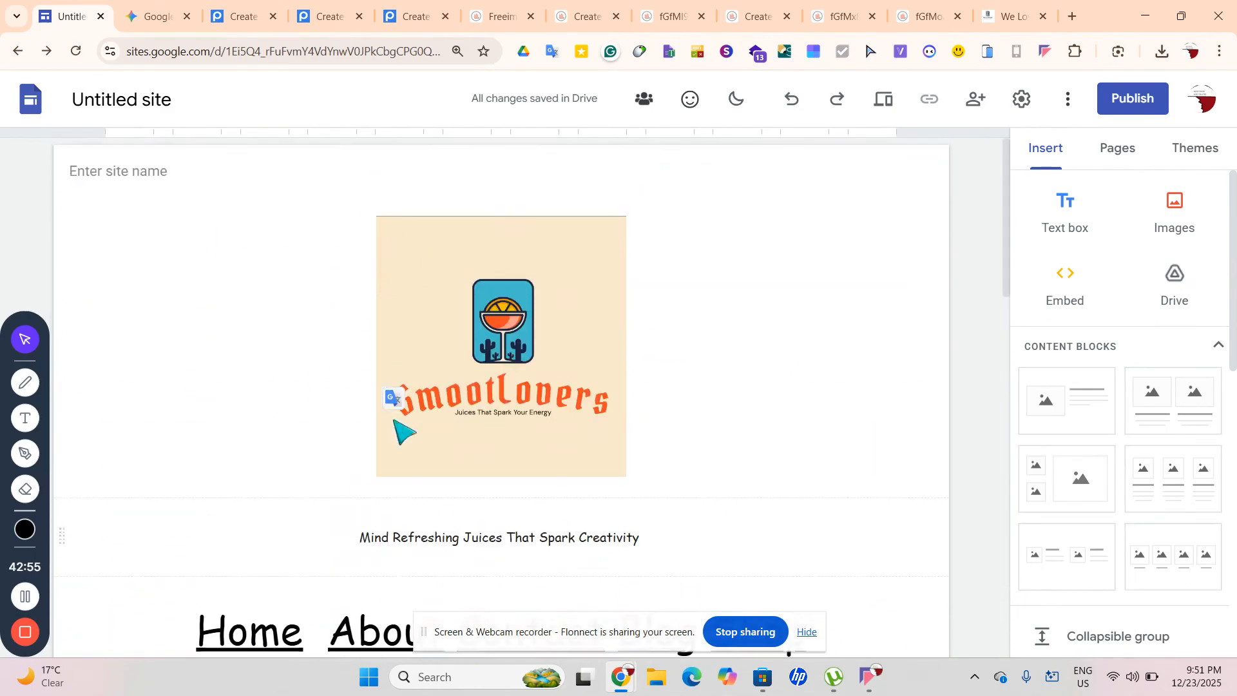
scroll(394, 421, "down", 12)
scroll(394, 421, "down", 5)
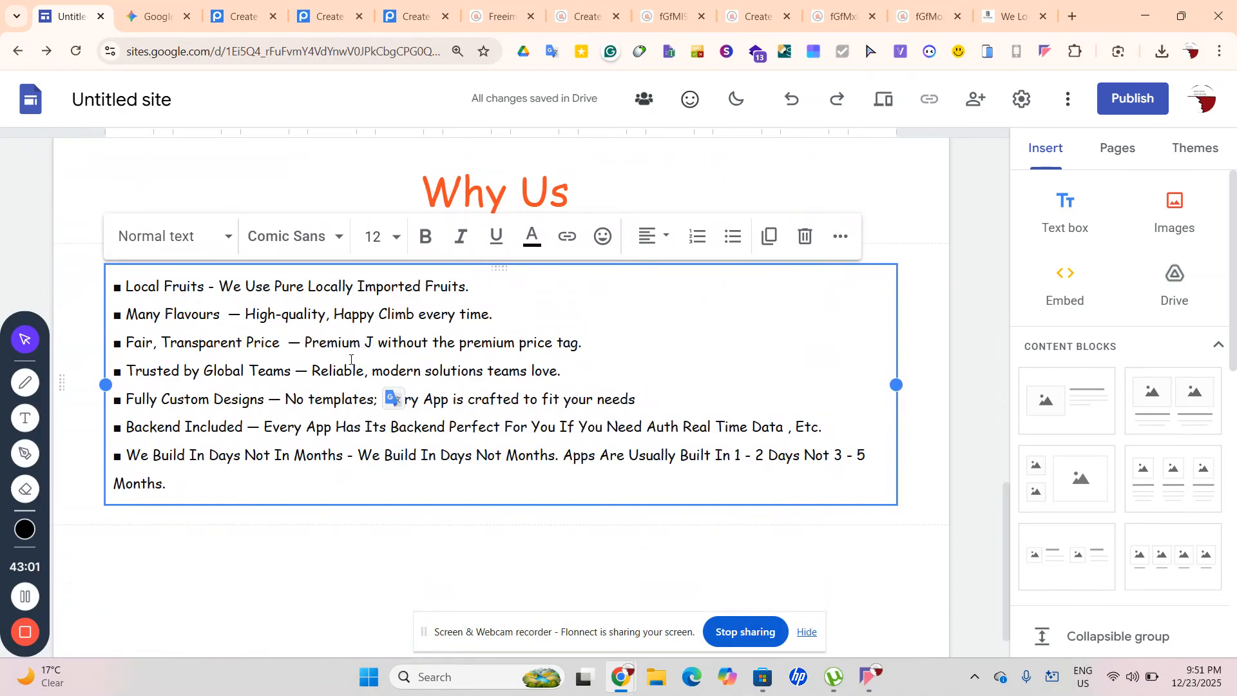
type("uci")
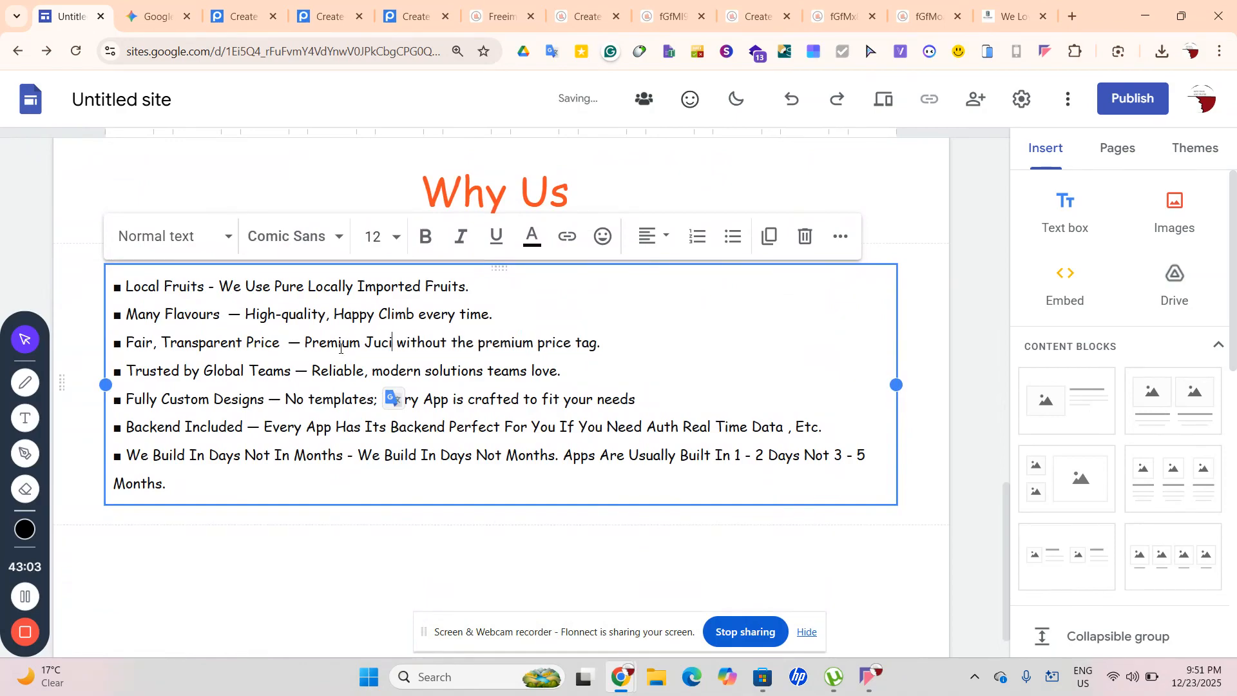
key("BackSpace")
key("BackSpace")
type("ic")
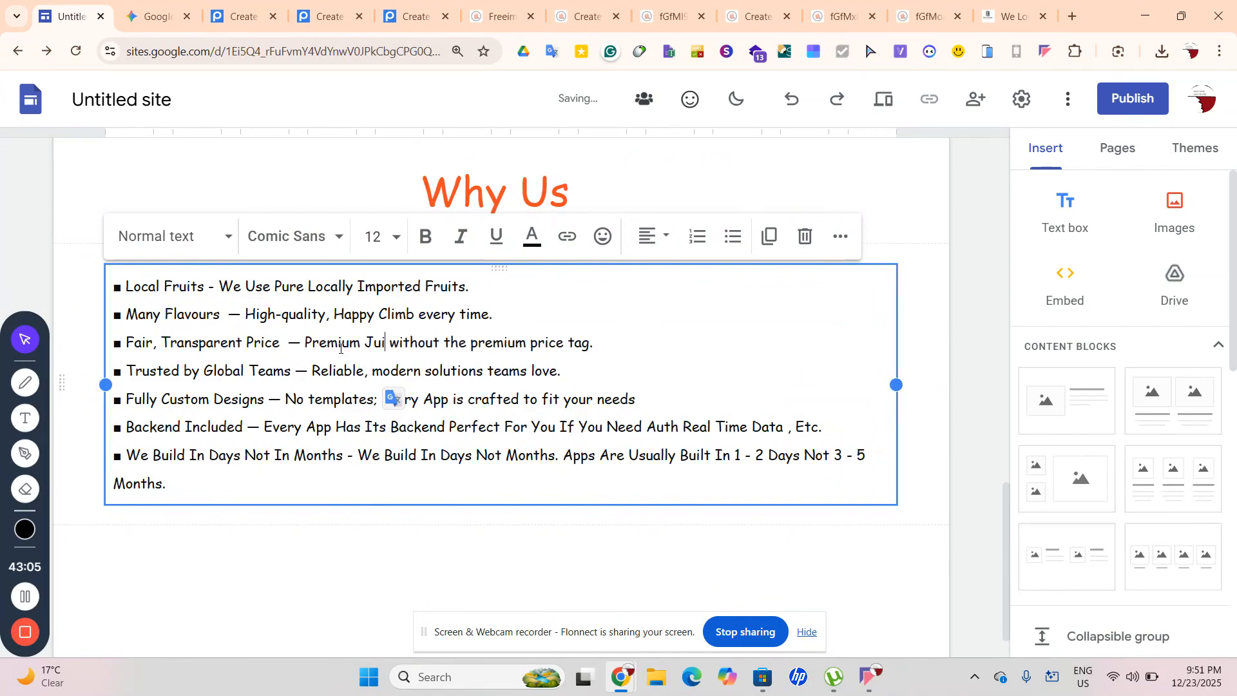
type("es")
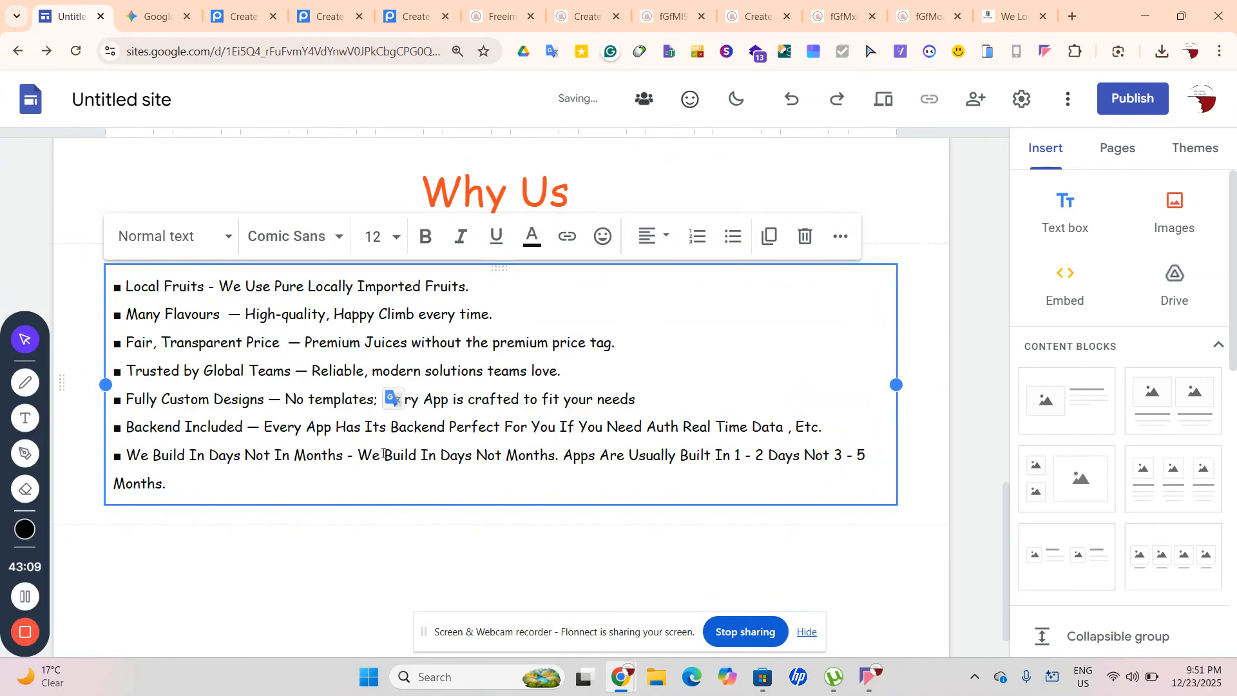
Replace 'Global Teams' in the fourth bullet with 'More Than 1000+ Clients'
left_click(204, 373)
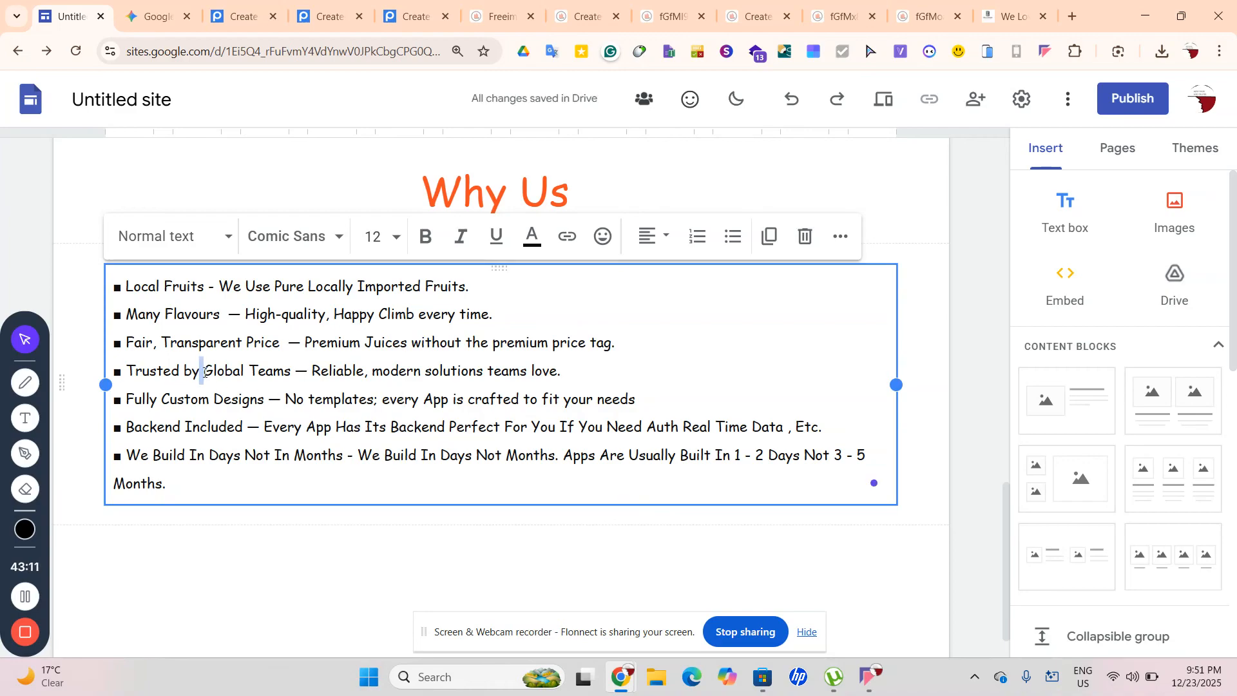
left_click_drag(204, 372, 291, 373)
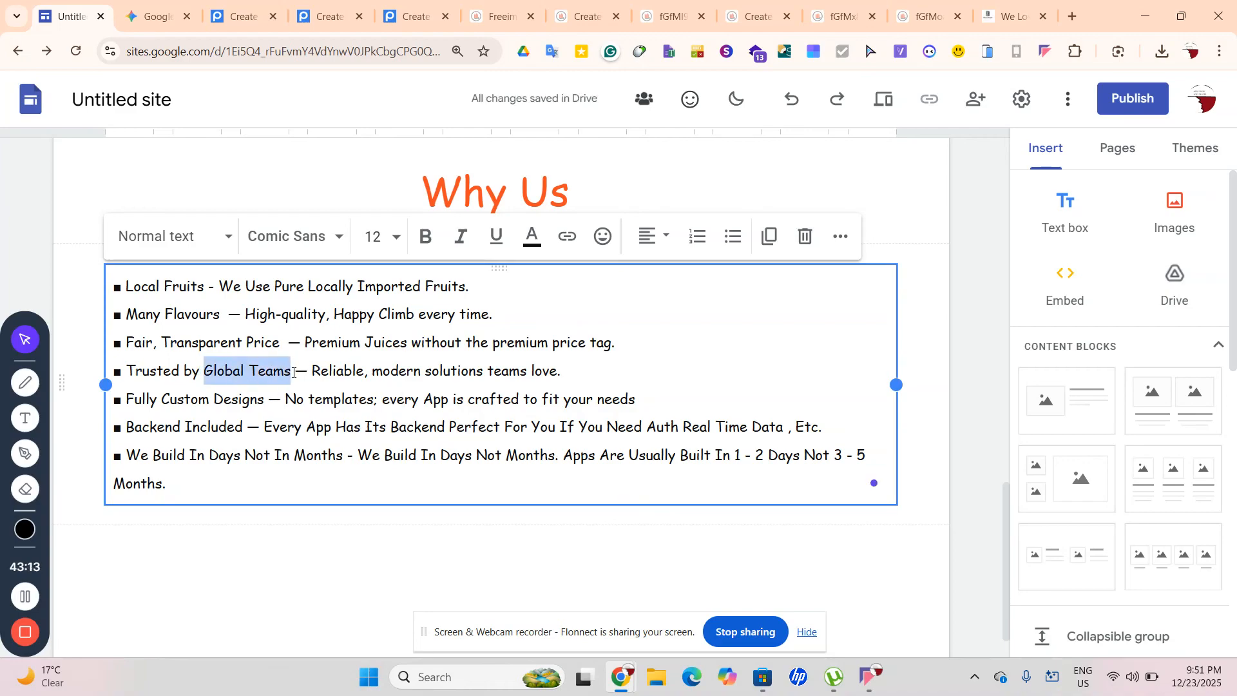
type("My")
key("BackSpace")
key("BackSpace")
type("More Th")
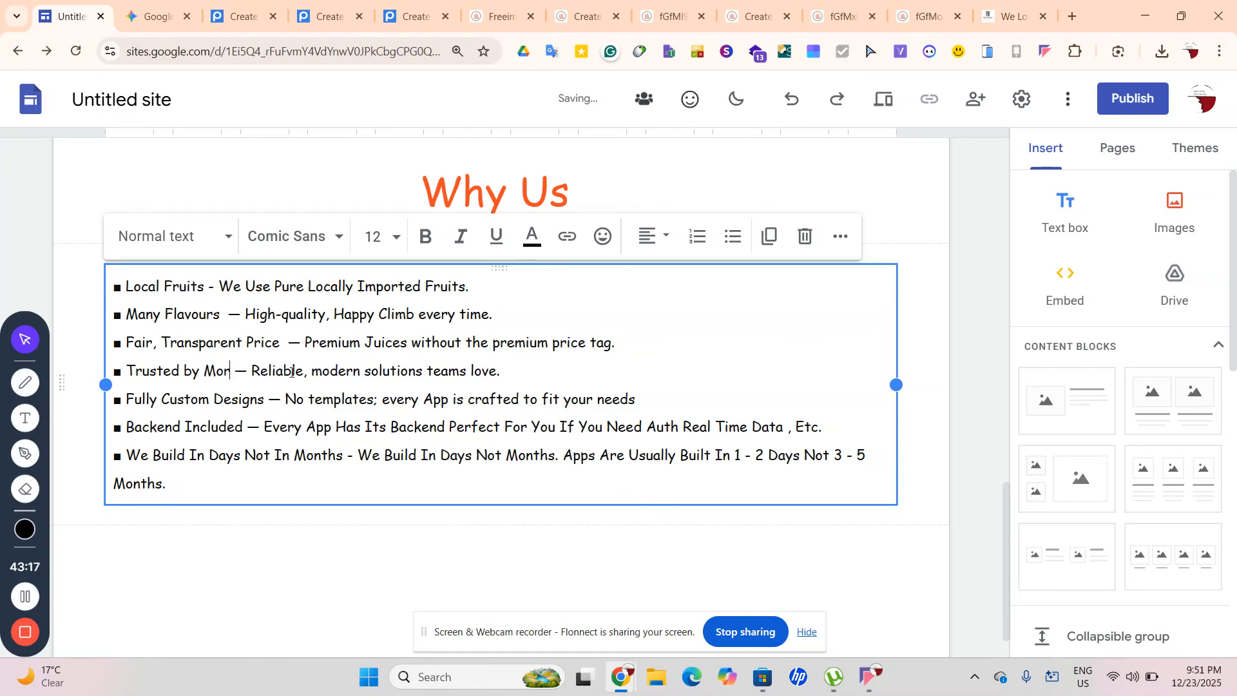
type("an ")
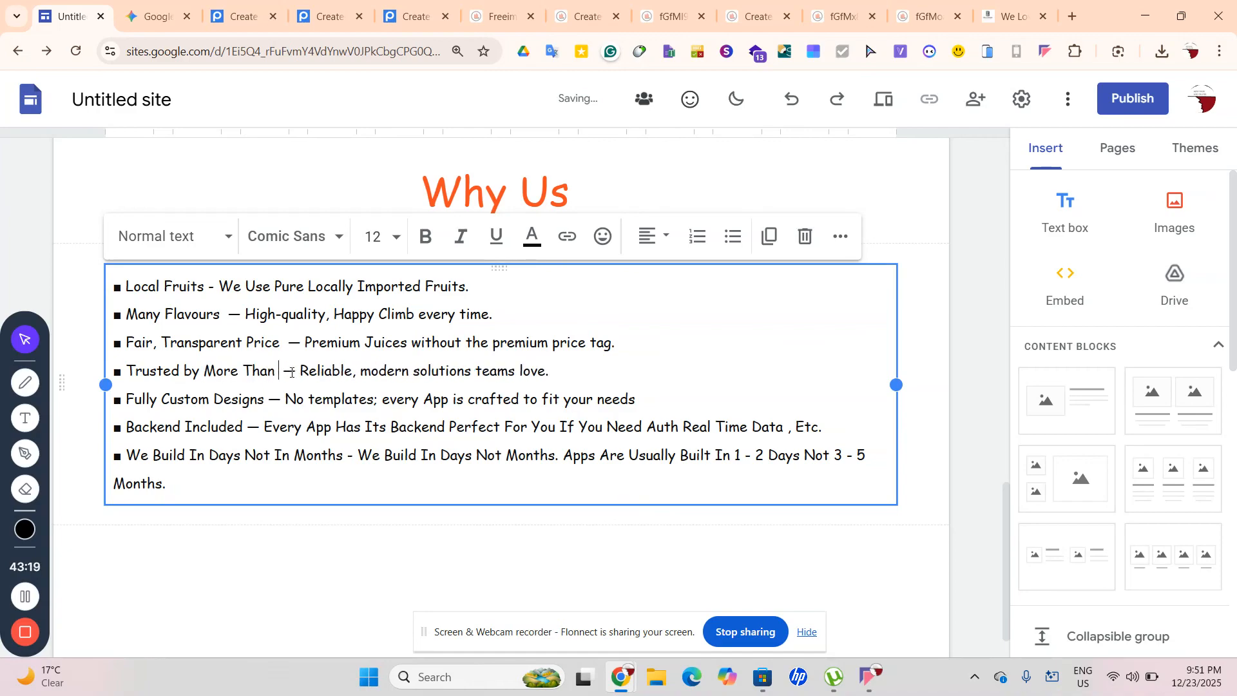
type("1 ;")
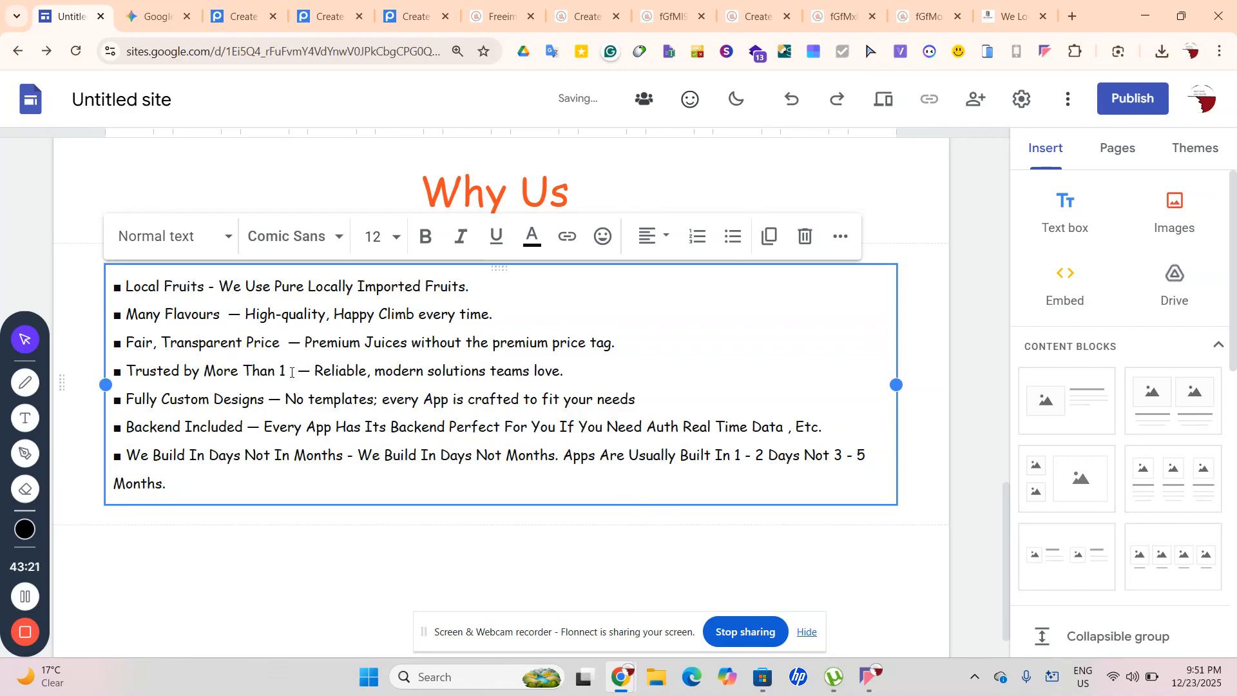
key("BackSpace")
key("BackSpace")
type("000")
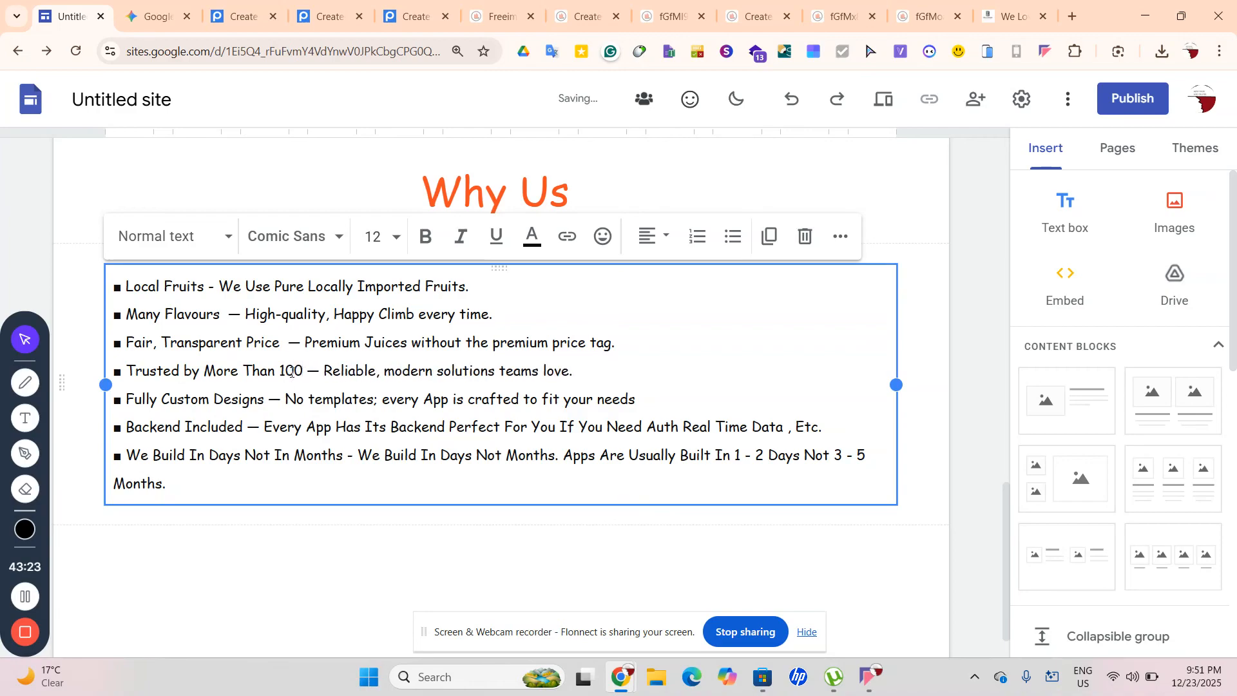
type("=")
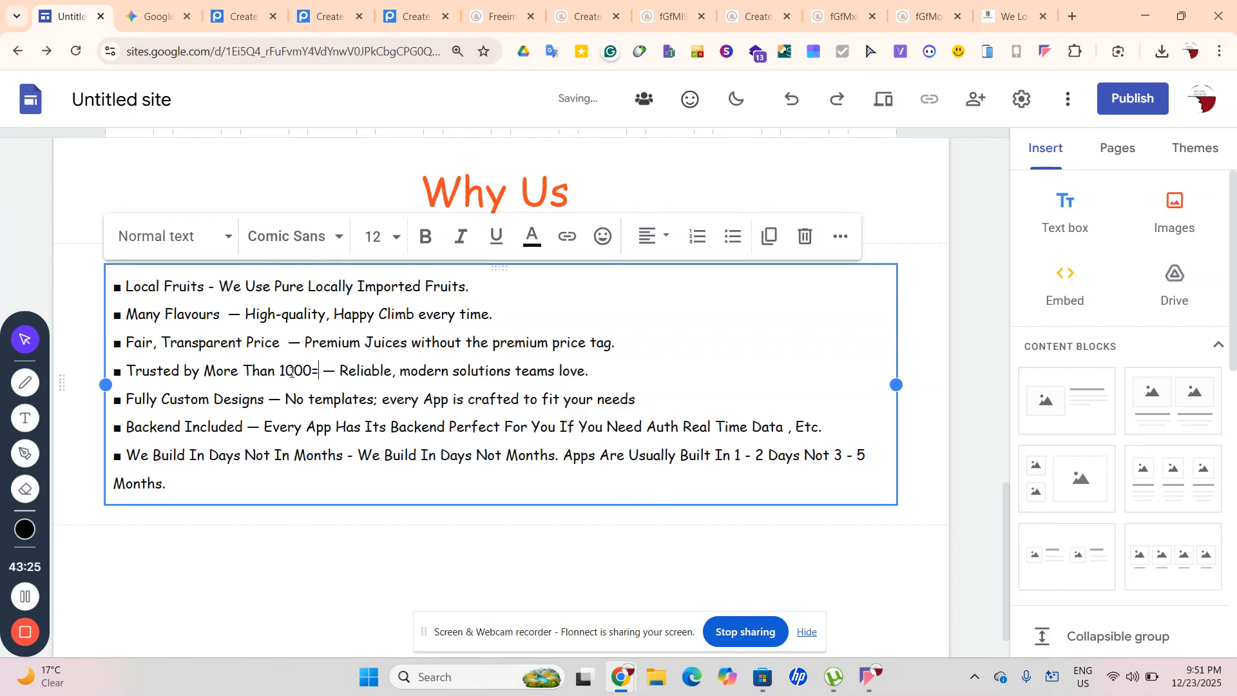
key("BackSpace")
key("BackSpace")
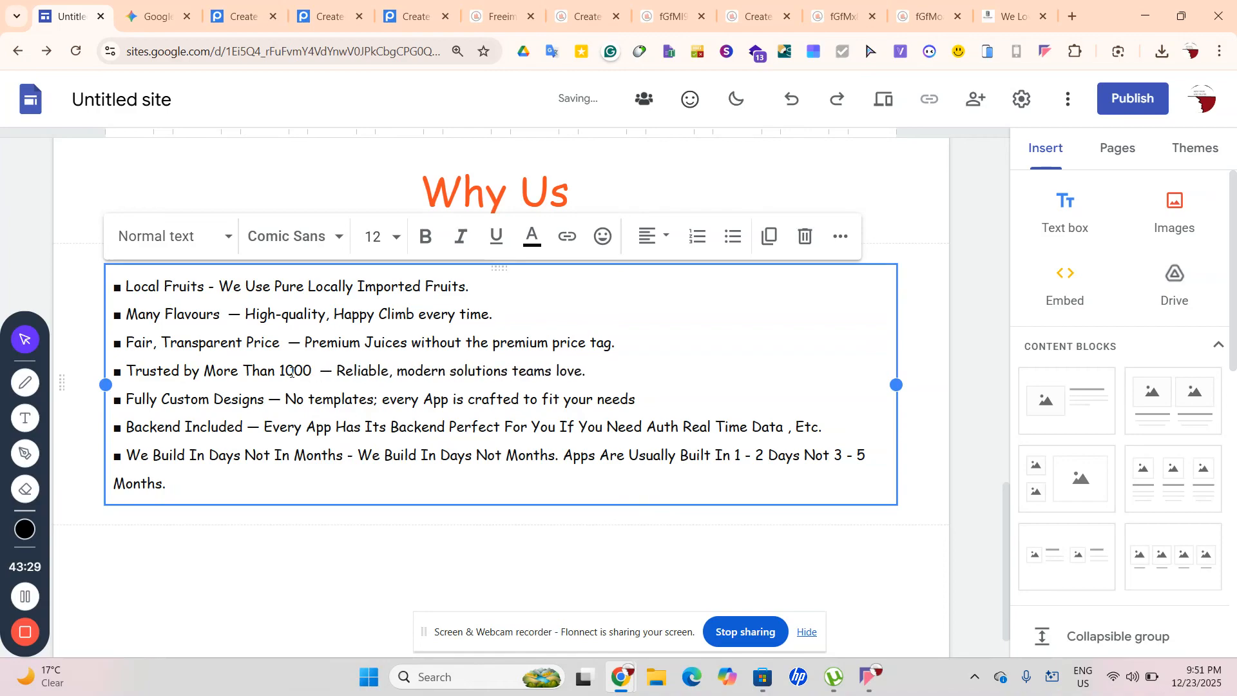
key("BackSpace")
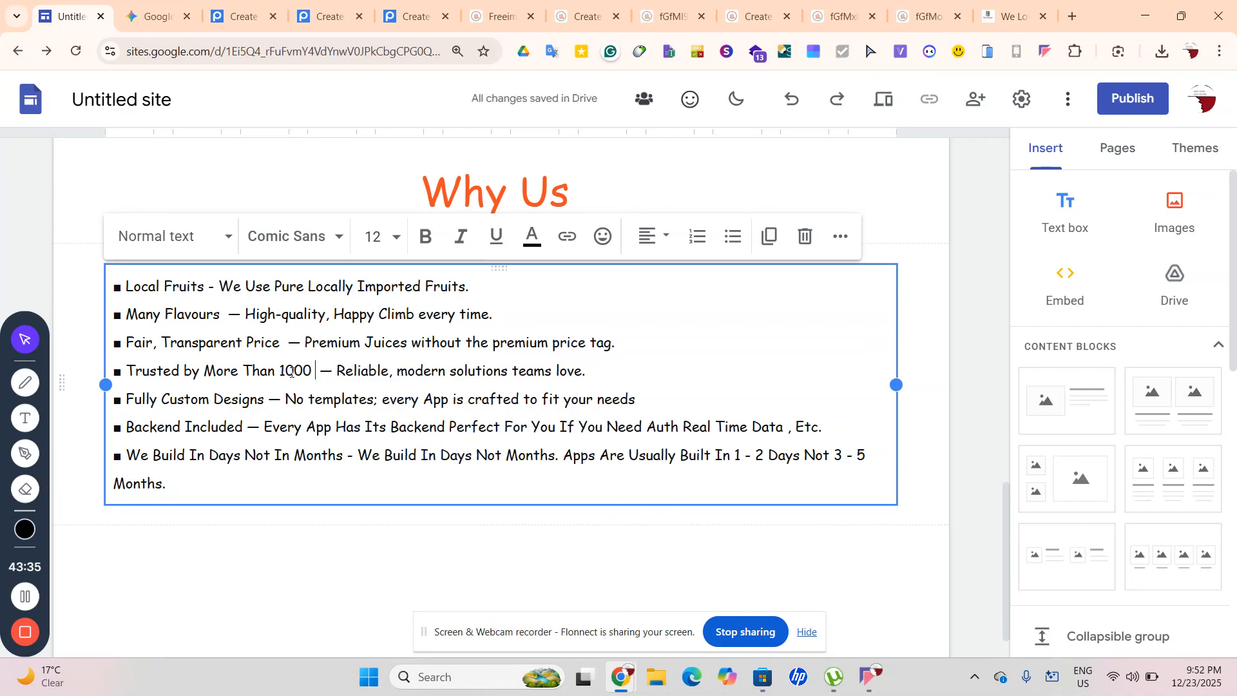
key("BackSpace")
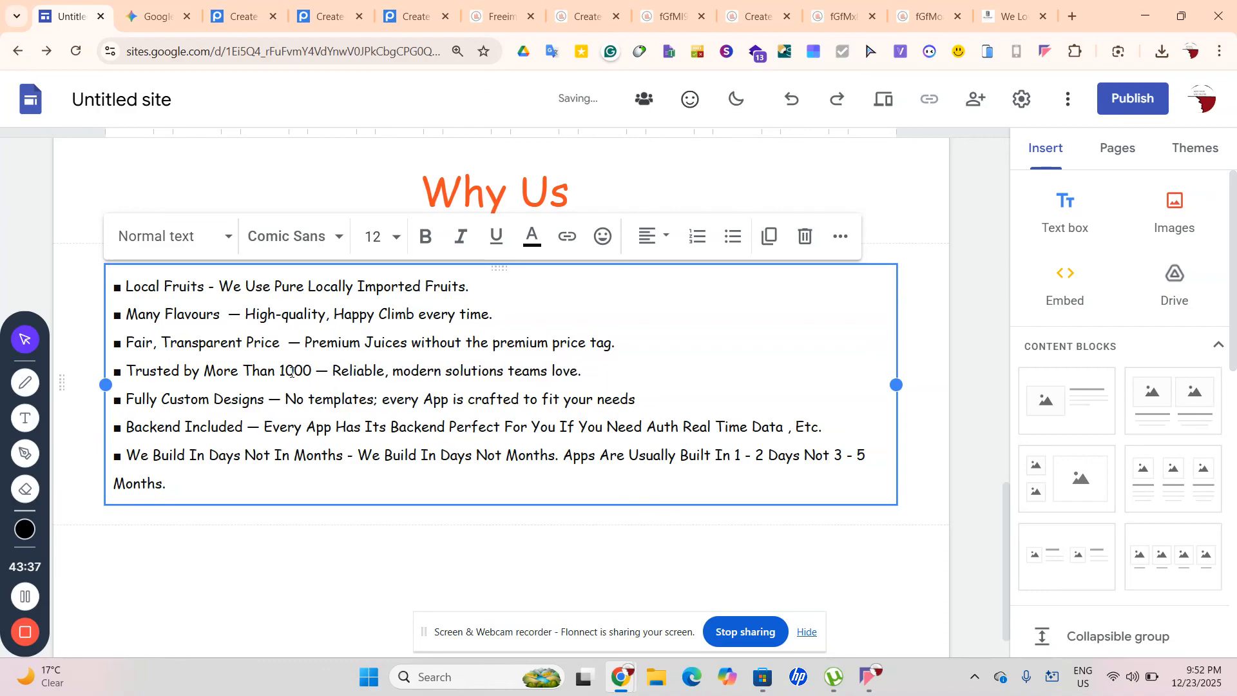
type("+")
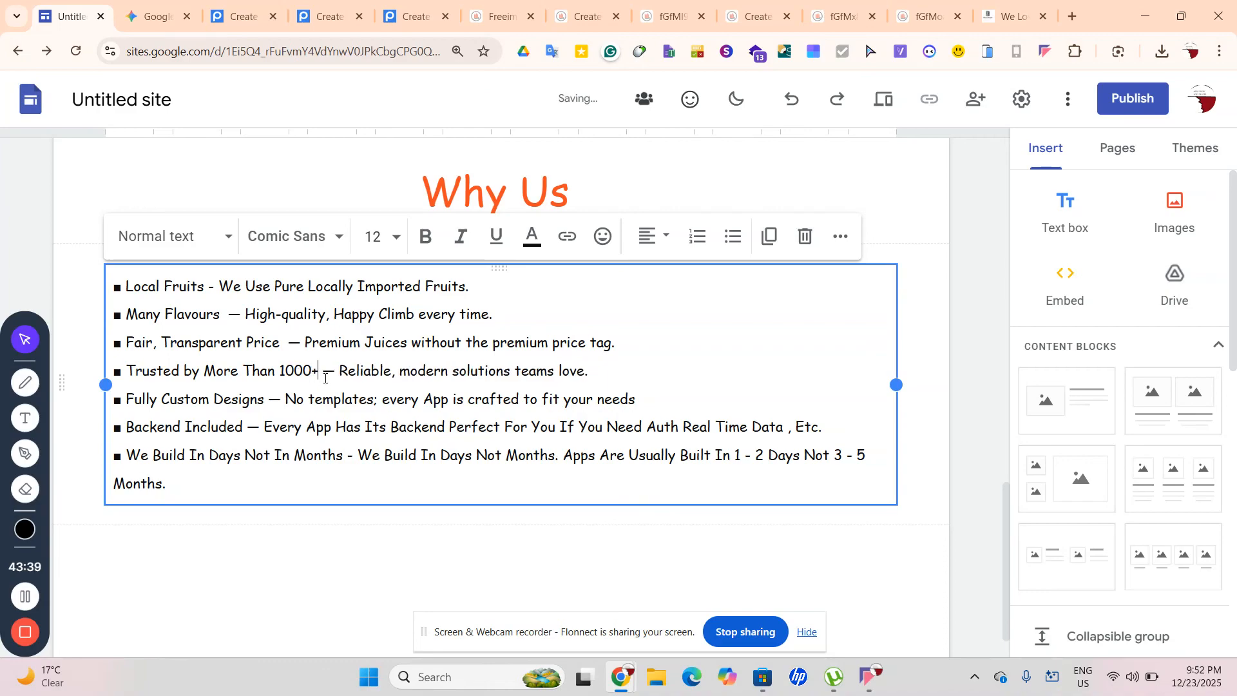
type(" Clients")
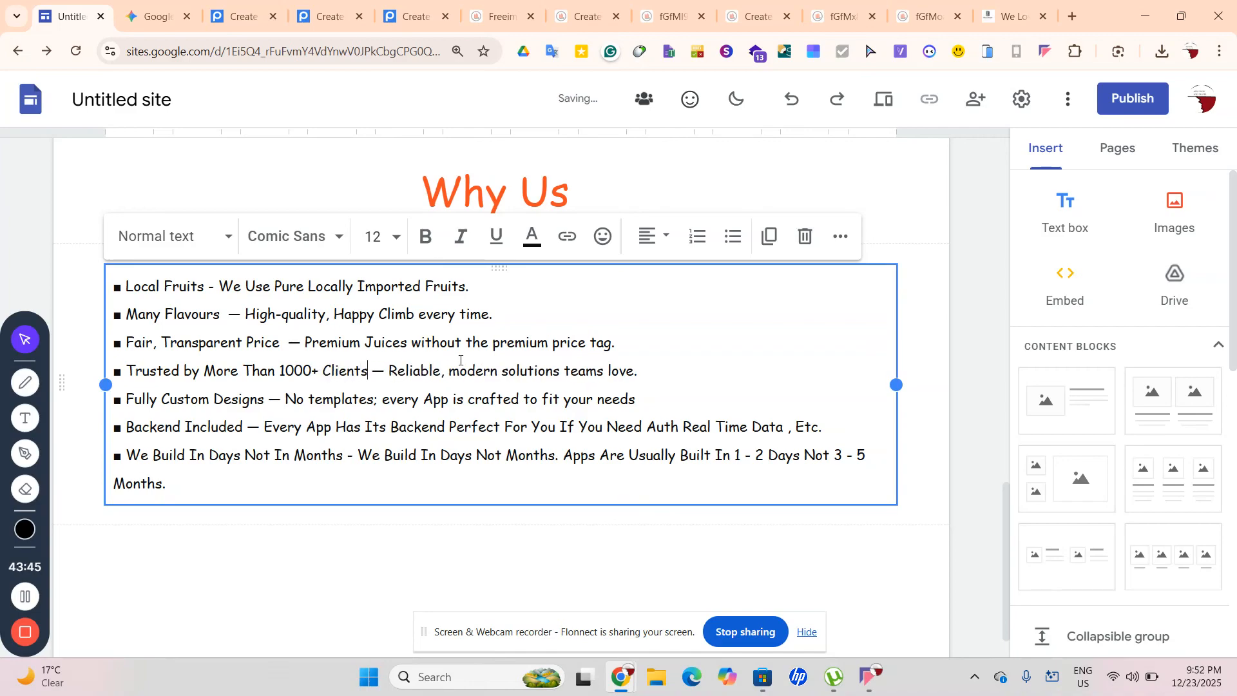
Reword the fourth bullet's description to end 'Juices People love'
left_click_drag(570, 370, 517, 372)
left_click(551, 377)
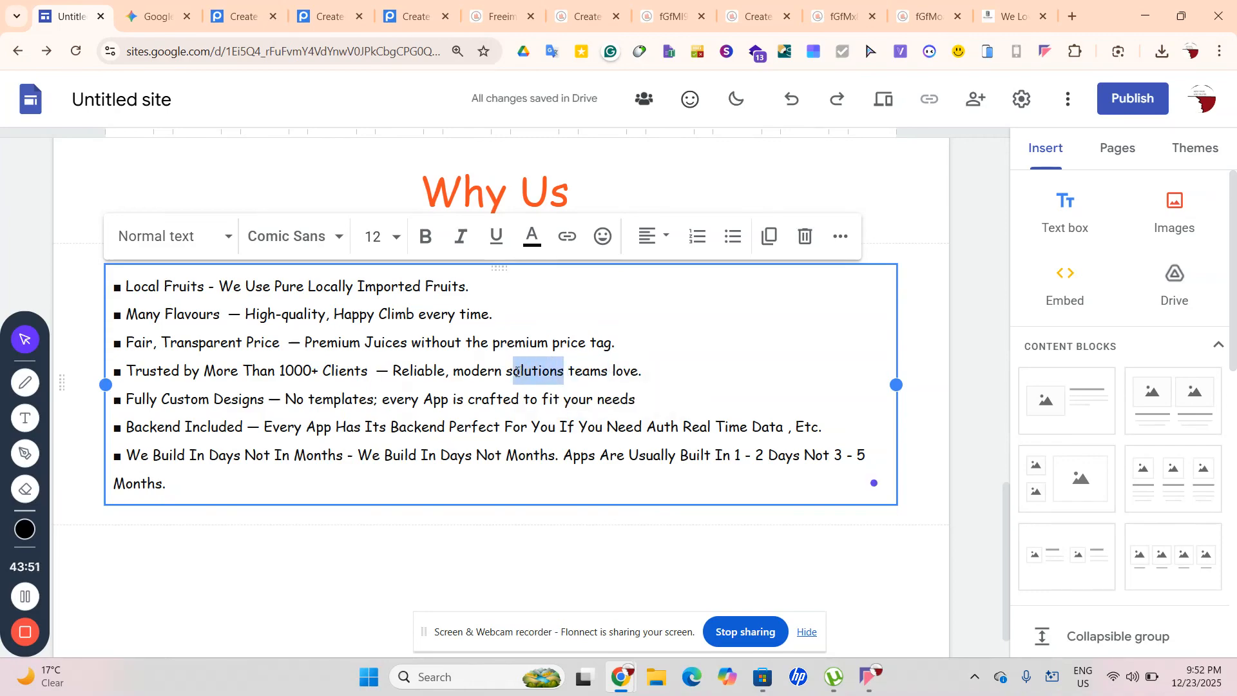
key("BackSpace")
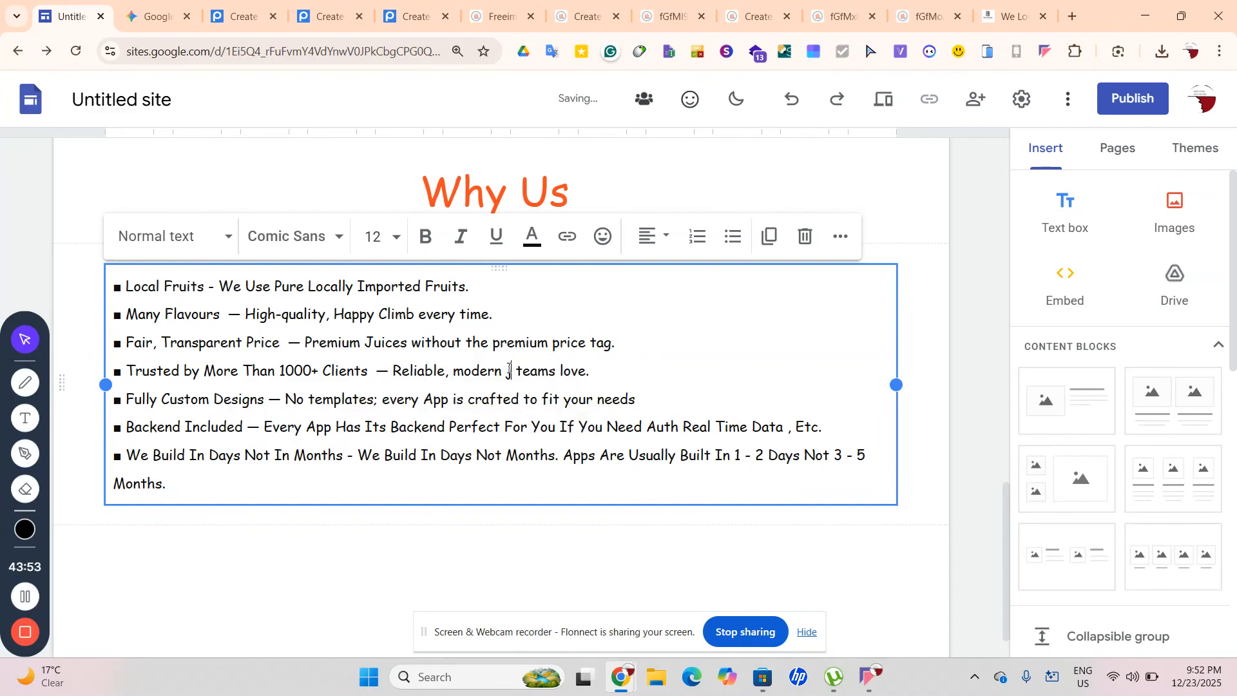
key("BackSpace")
type("Juices")
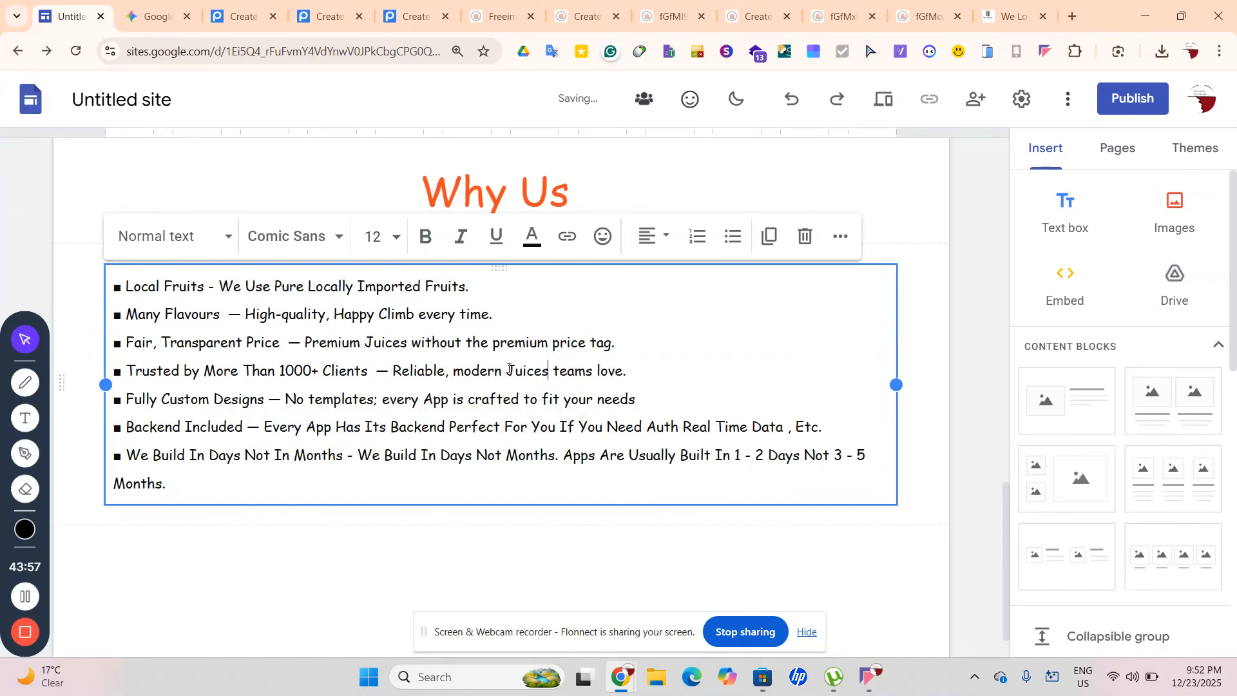
left_click_drag(552, 370, 593, 371)
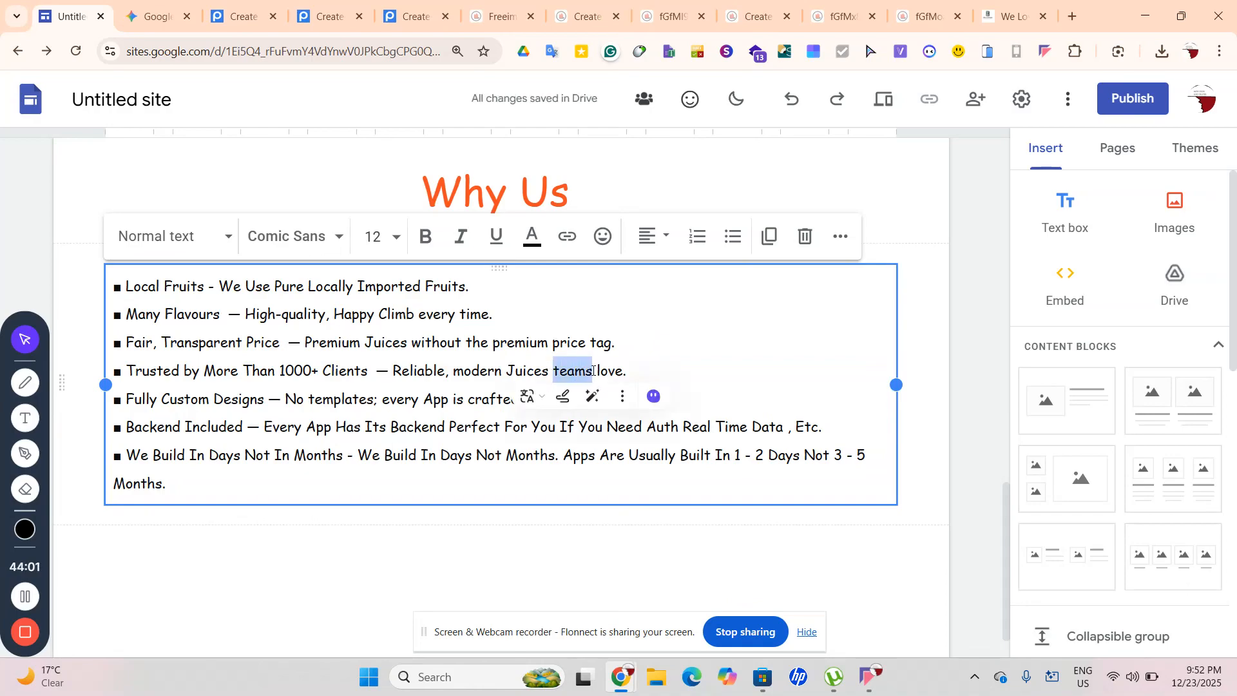
key("BackSpace")
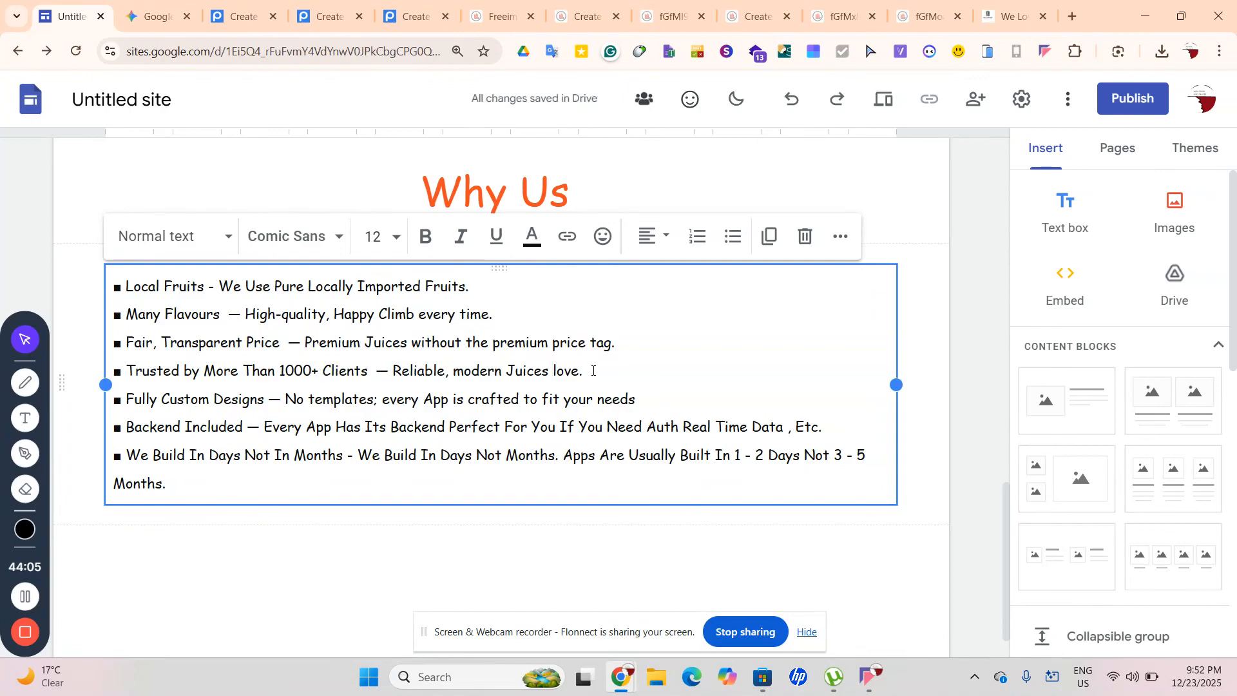
type("Cli")
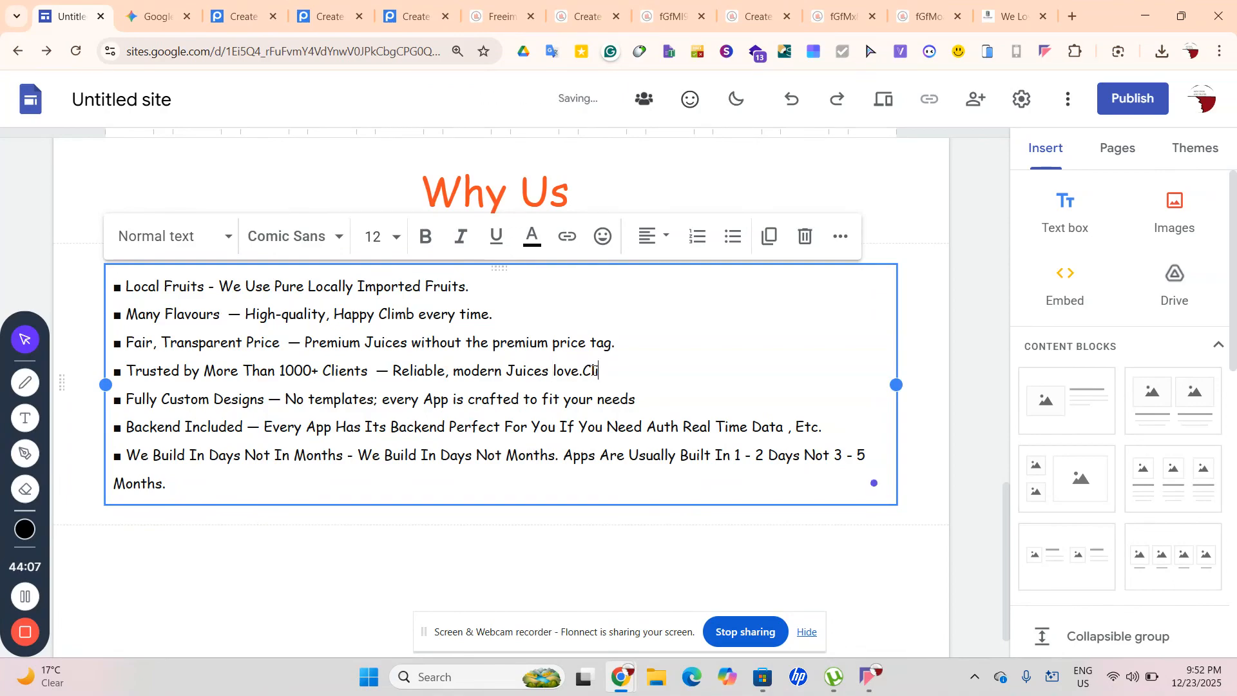
key("BackSpace")
key("BackSpace")
key("BackSpace")
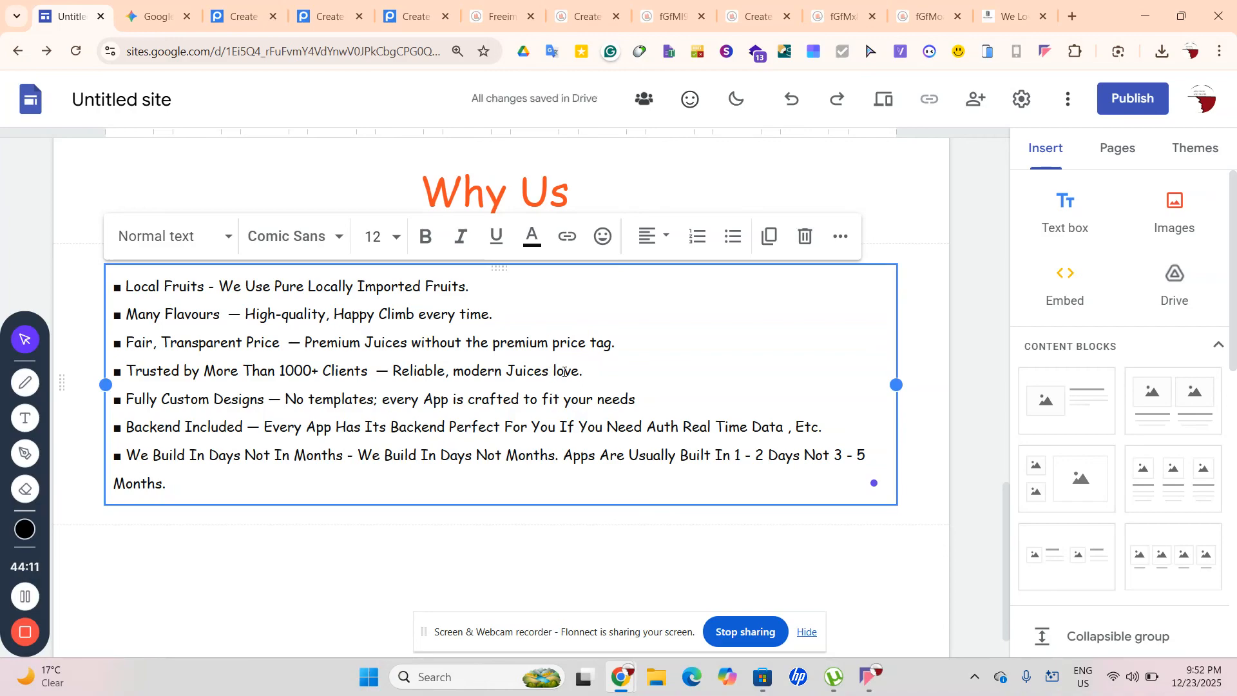
type("People")
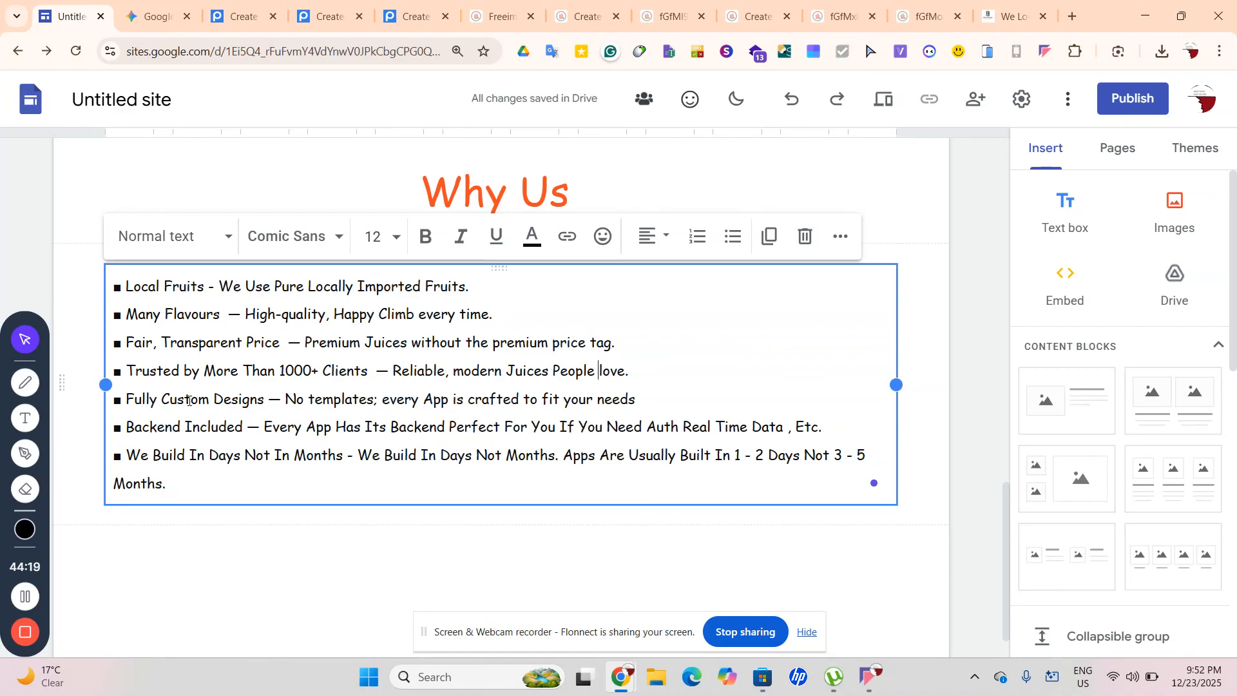
In the fifth bullet, replace Designs with Flavours and templates with Default, fixing the misspelling
left_click_drag(215, 399, 264, 398)
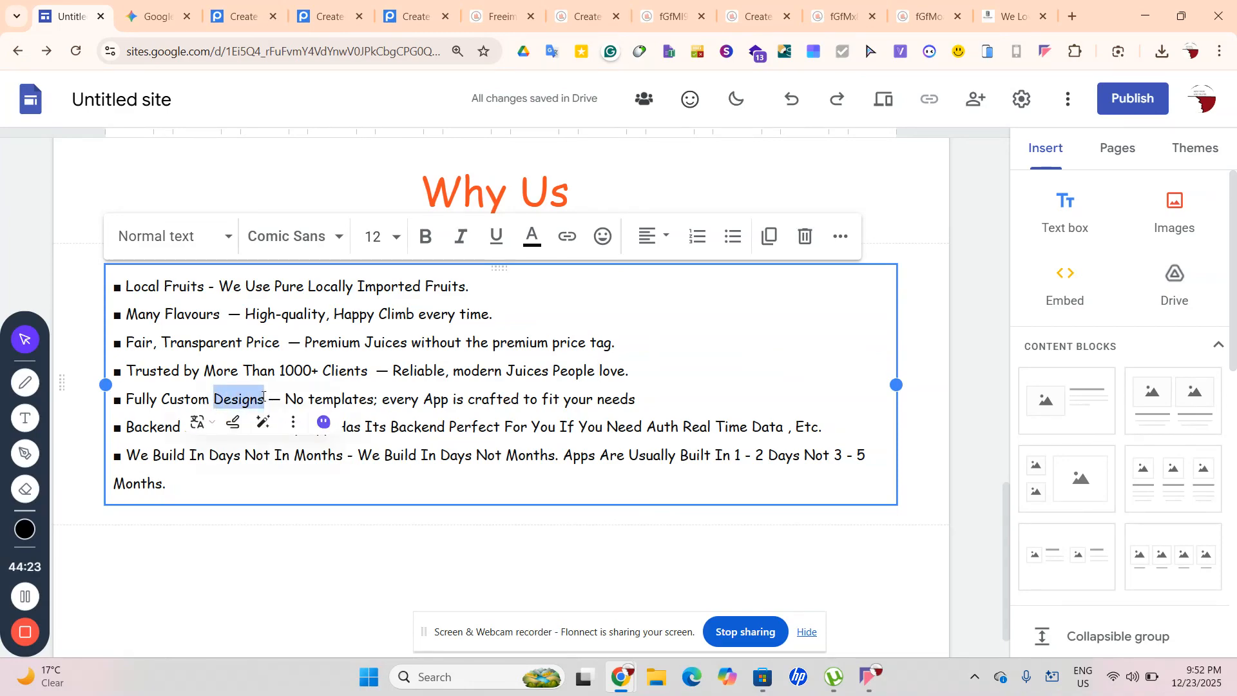
type("Flavours")
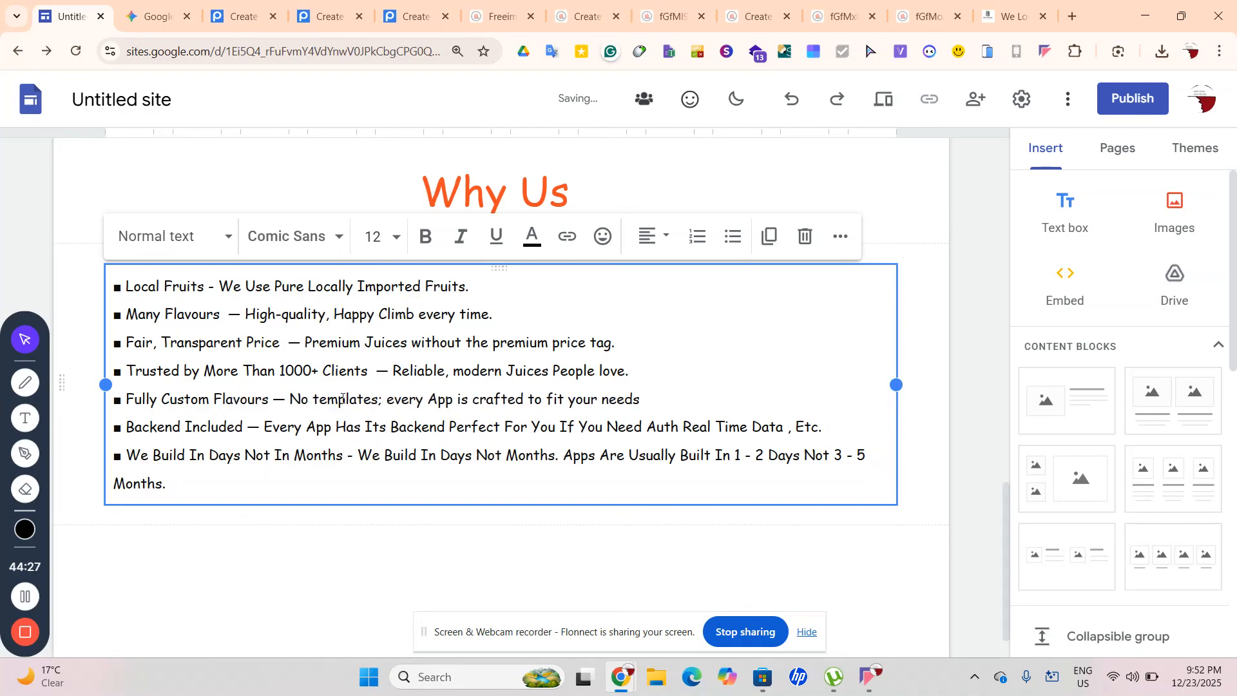
left_click(314, 398)
left_click_drag(323, 398, 378, 395)
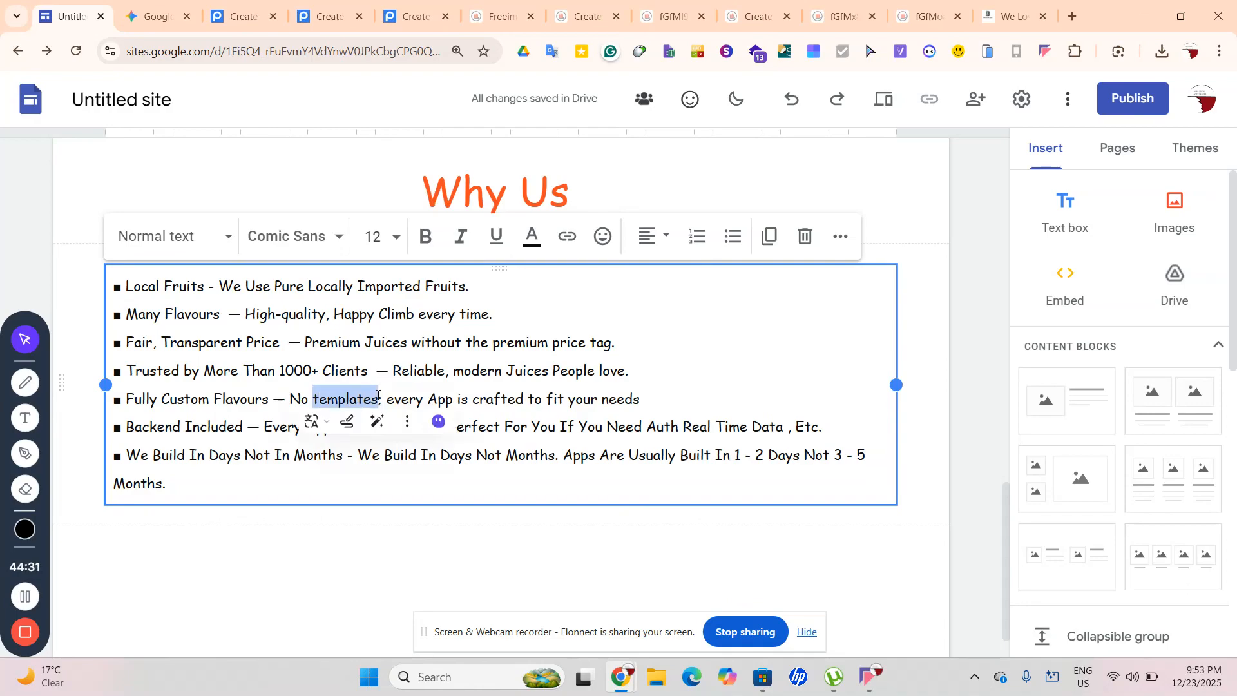
type("Defu")
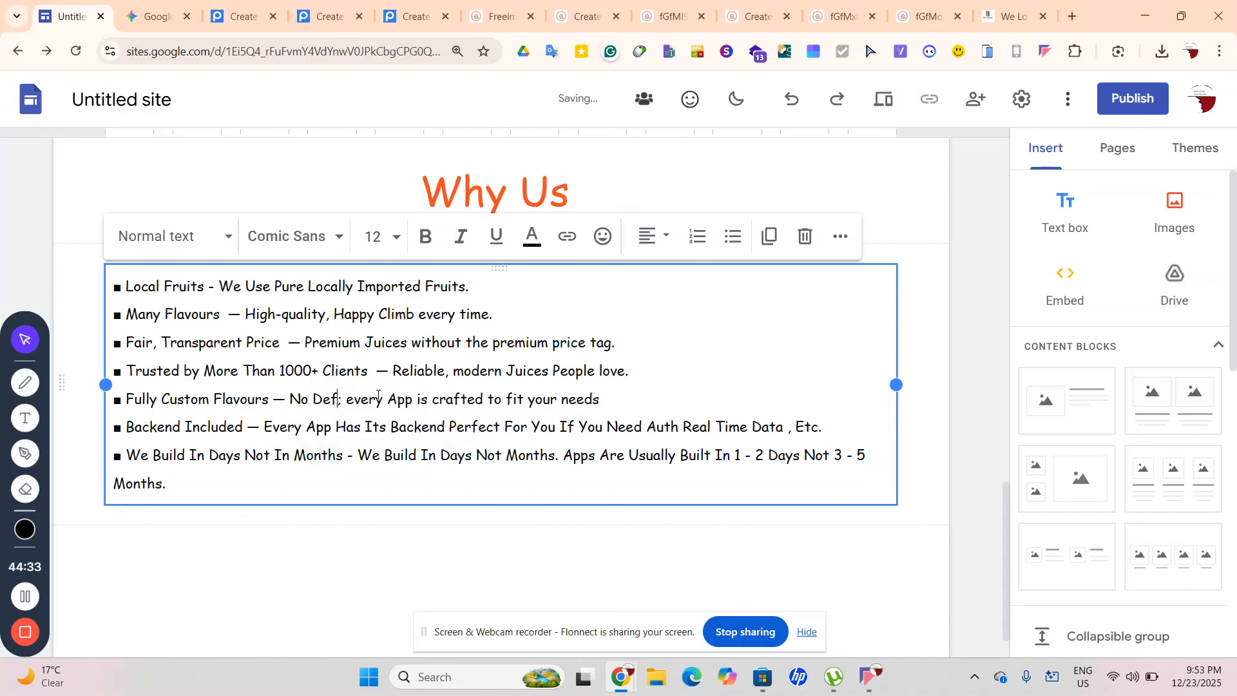
type("al")
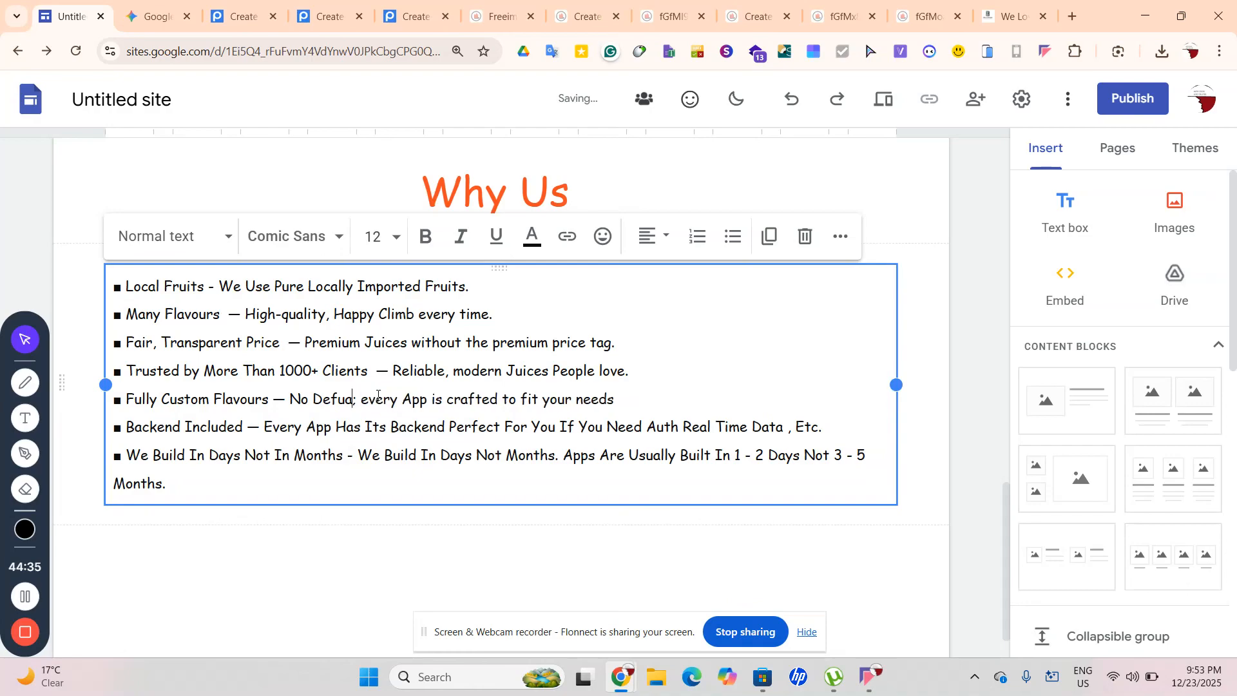
type("t")
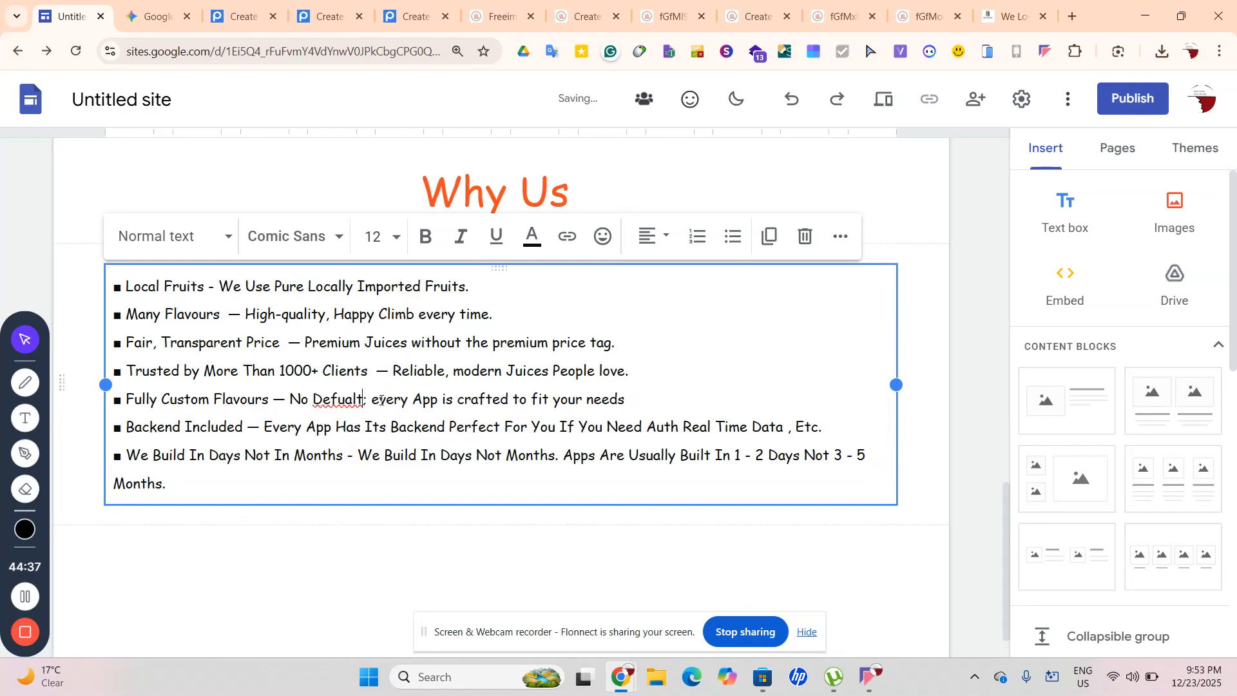
left_click_drag(359, 399, 313, 398)
left_click(362, 398)
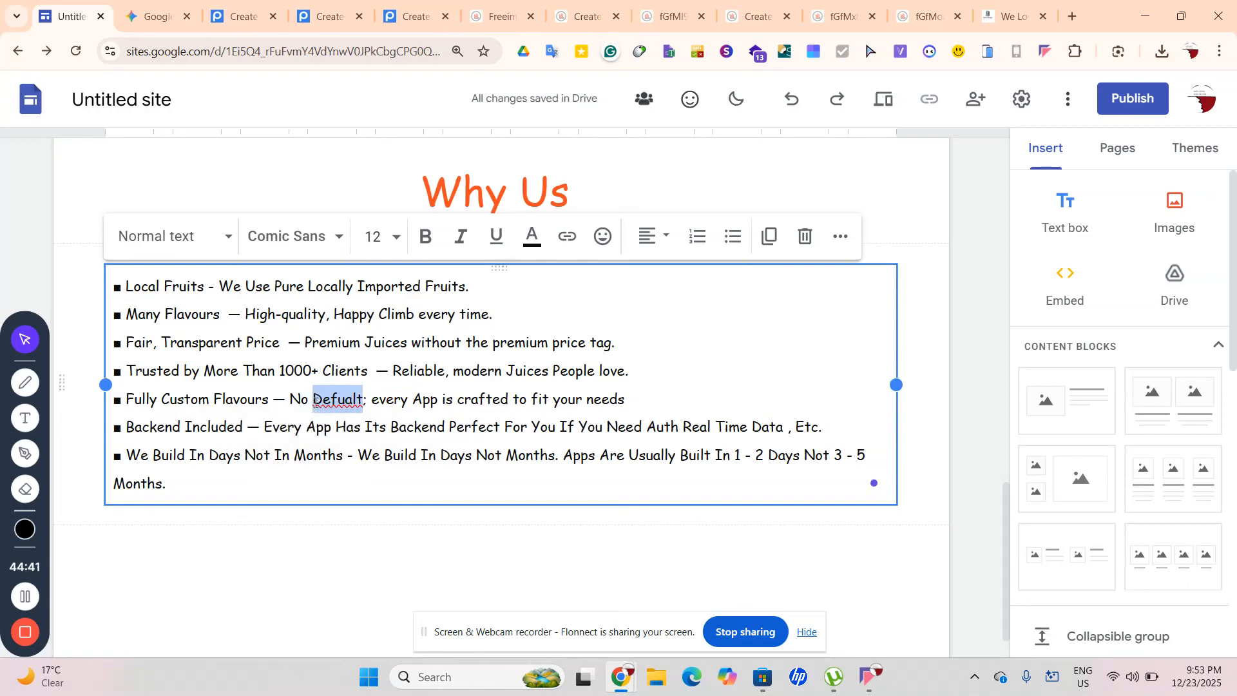
right_click(314, 399)
left_click(369, 253)
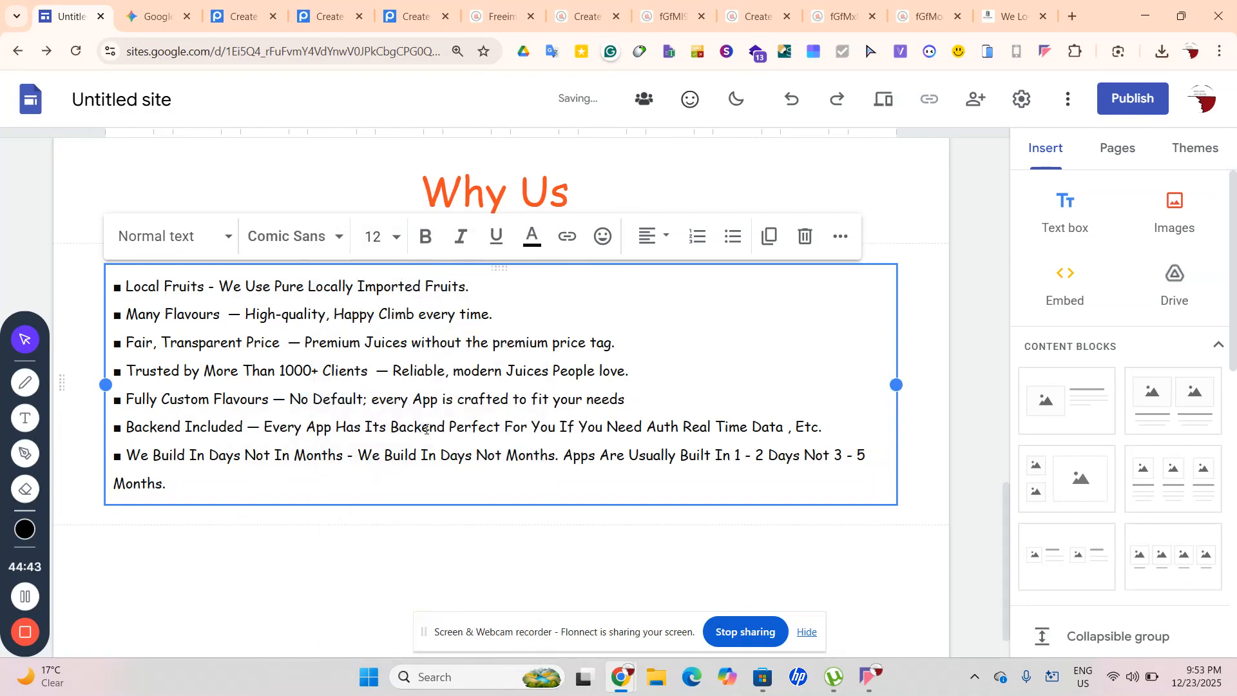
Replace the word App with Juice in the fifth bullet
left_click_drag(414, 399, 440, 400)
key("BackSpace")
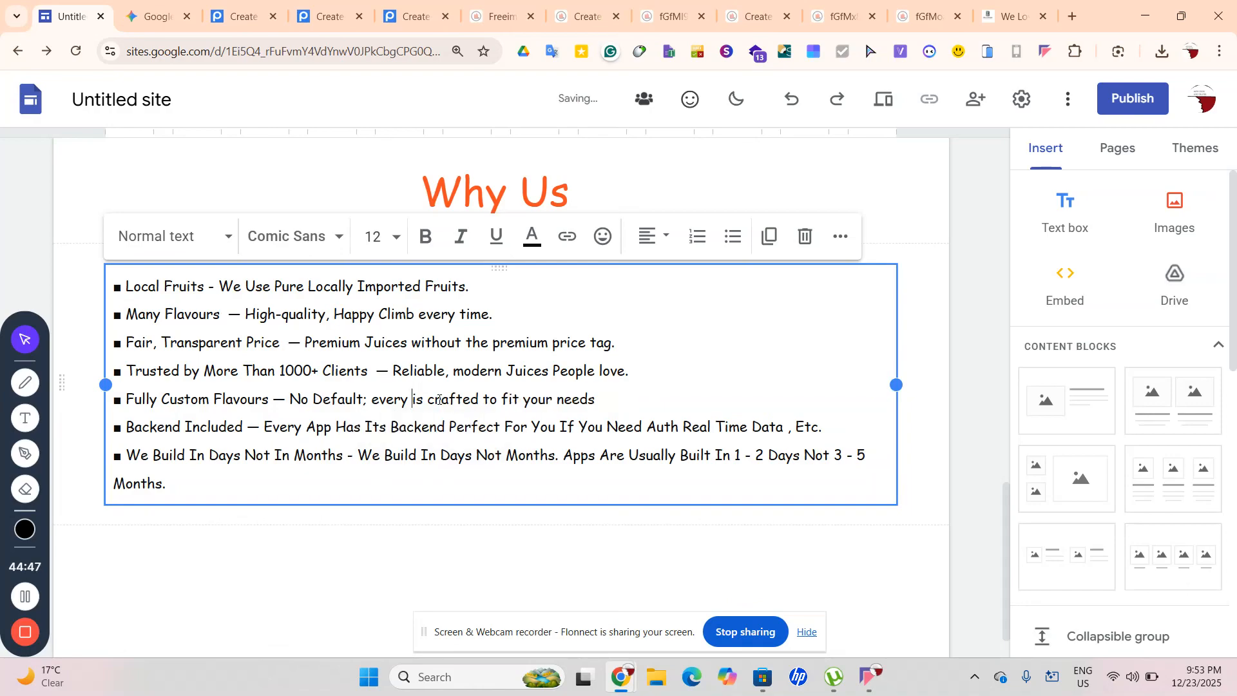
type("Juice")
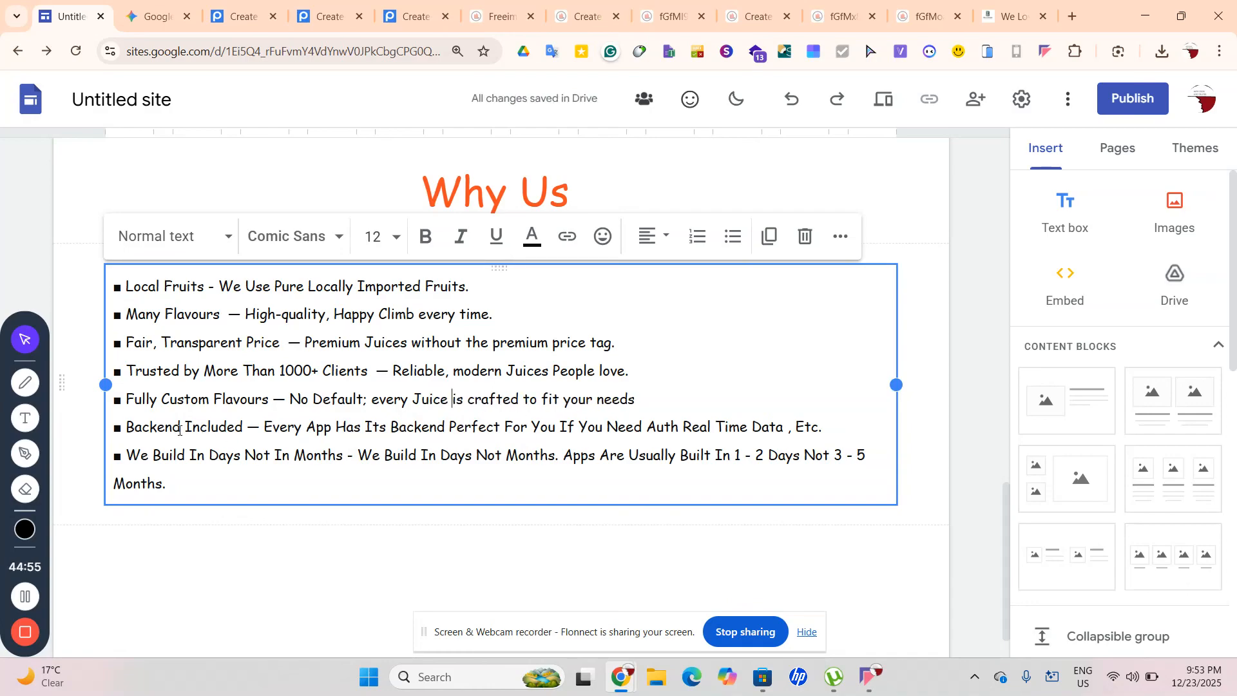
Replace Backend in the sixth bullet with '30 Day Money Back Guarantee', correcting the spelling
left_click_drag(187, 426, 127, 430)
key("BackSpace")
type("Shi")
key("shift+Left")
key("shift+Left")
key("shift+Left")
key("BackSpace")
type("30 Day Money Back Garentee")
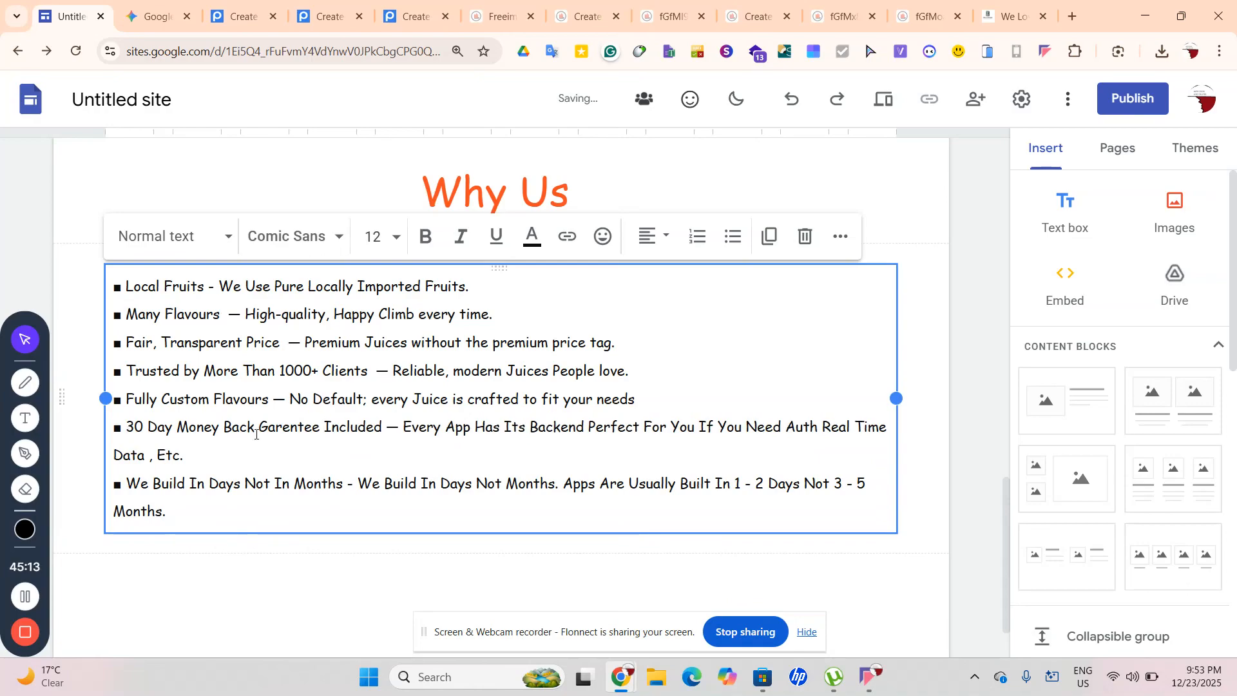
left_click(282, 428)
type("u")
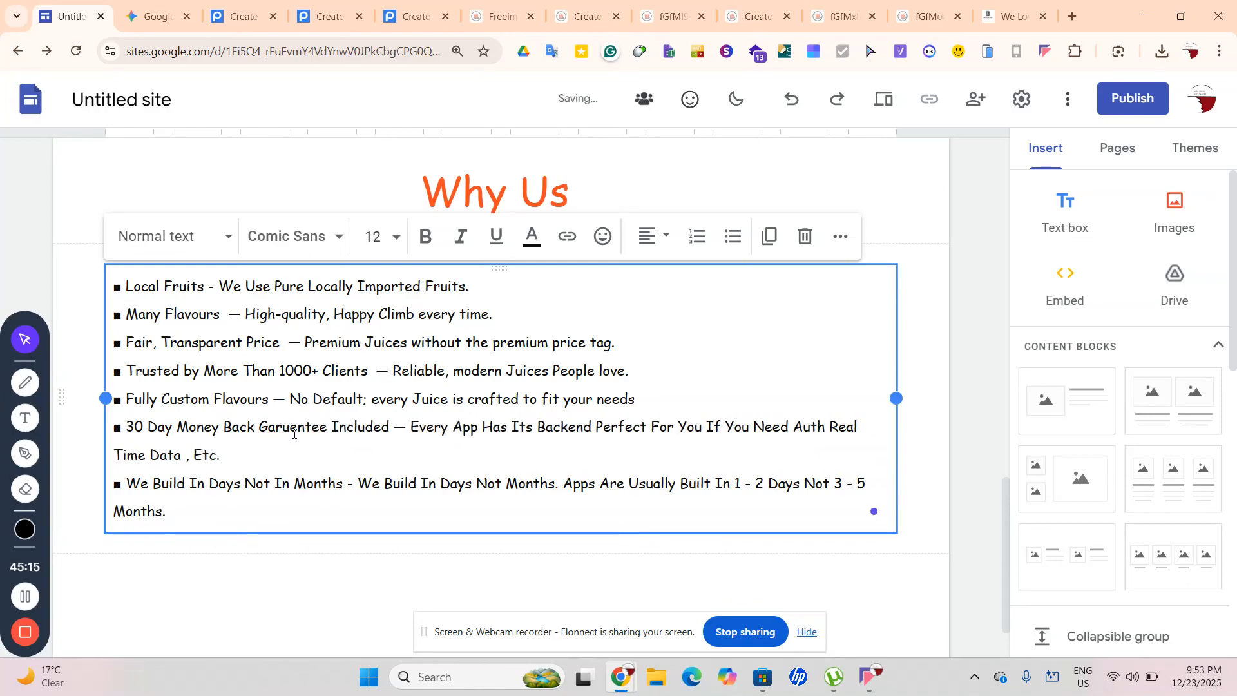
left_click_drag(328, 427, 255, 426)
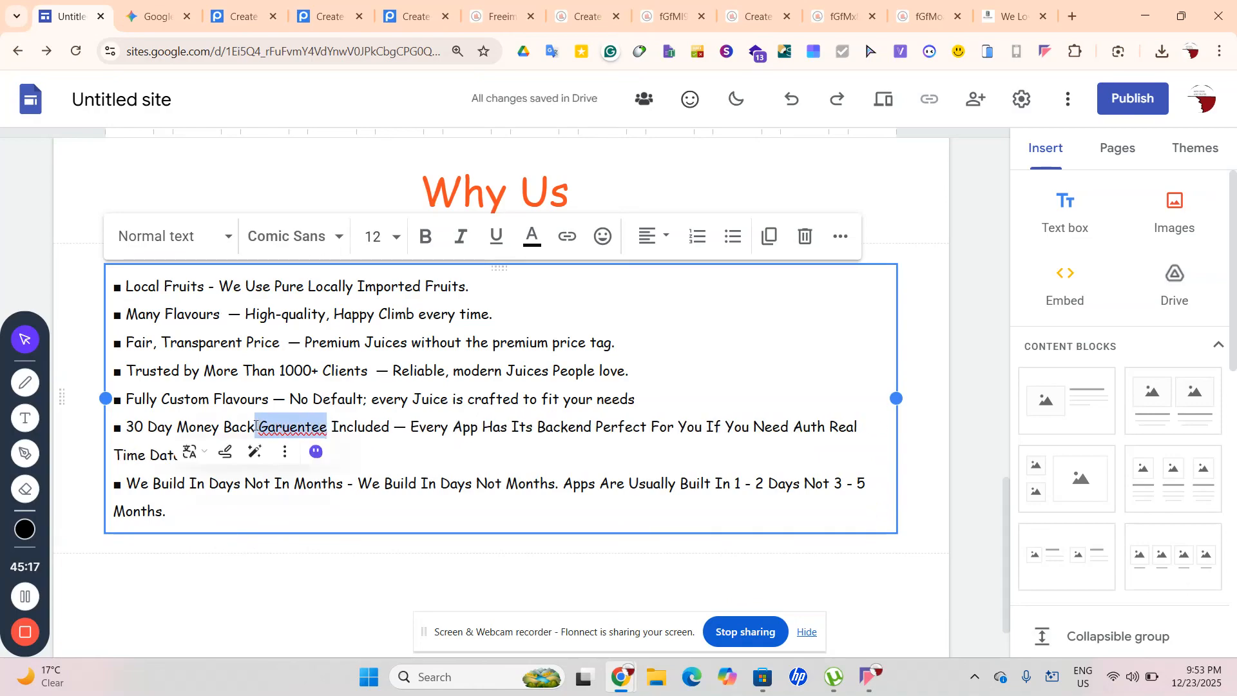
right_click(258, 426)
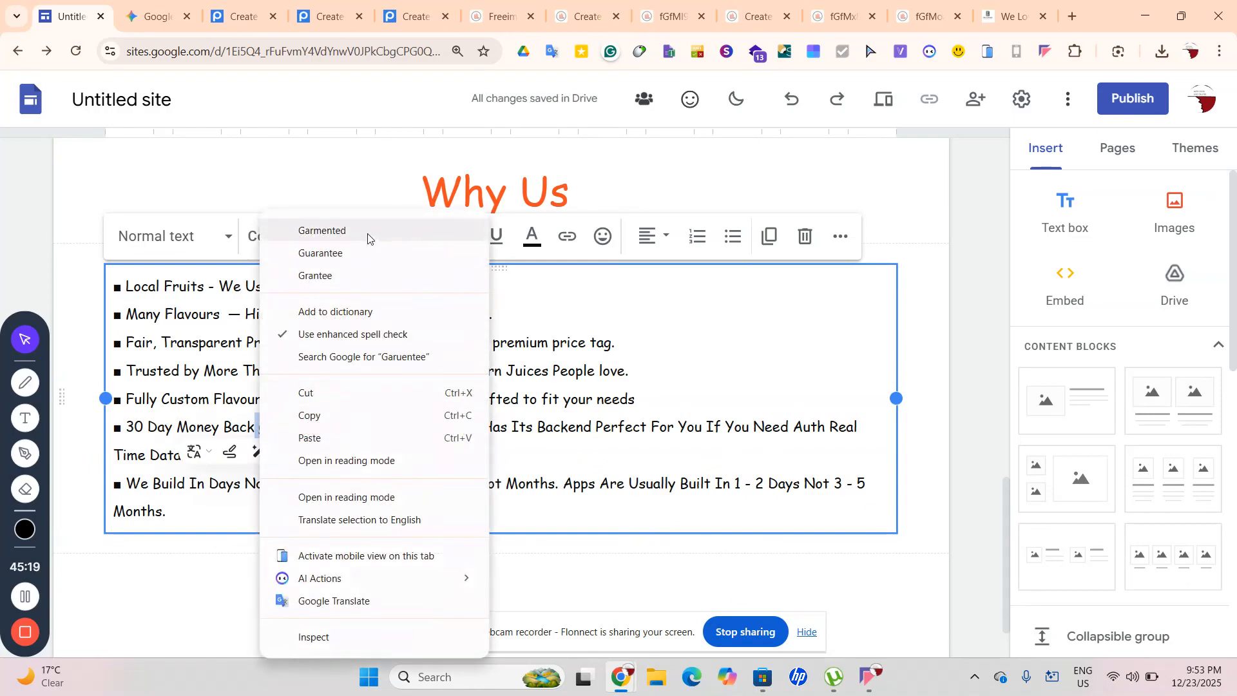
left_click(363, 254)
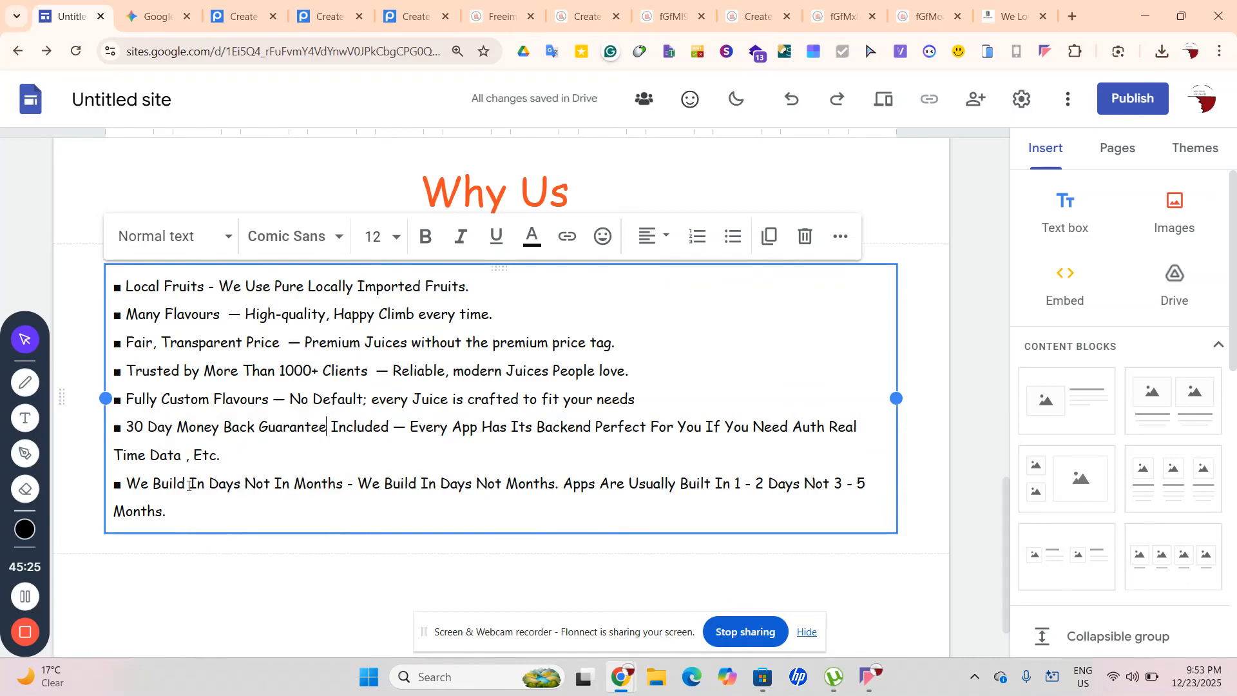
In the last bullet, change Build to Ship, Apps to Juices, Built to 'Made And Shipped To Your Door Step'
double_click(155, 483)
key("BackSpace")
type("Ship")
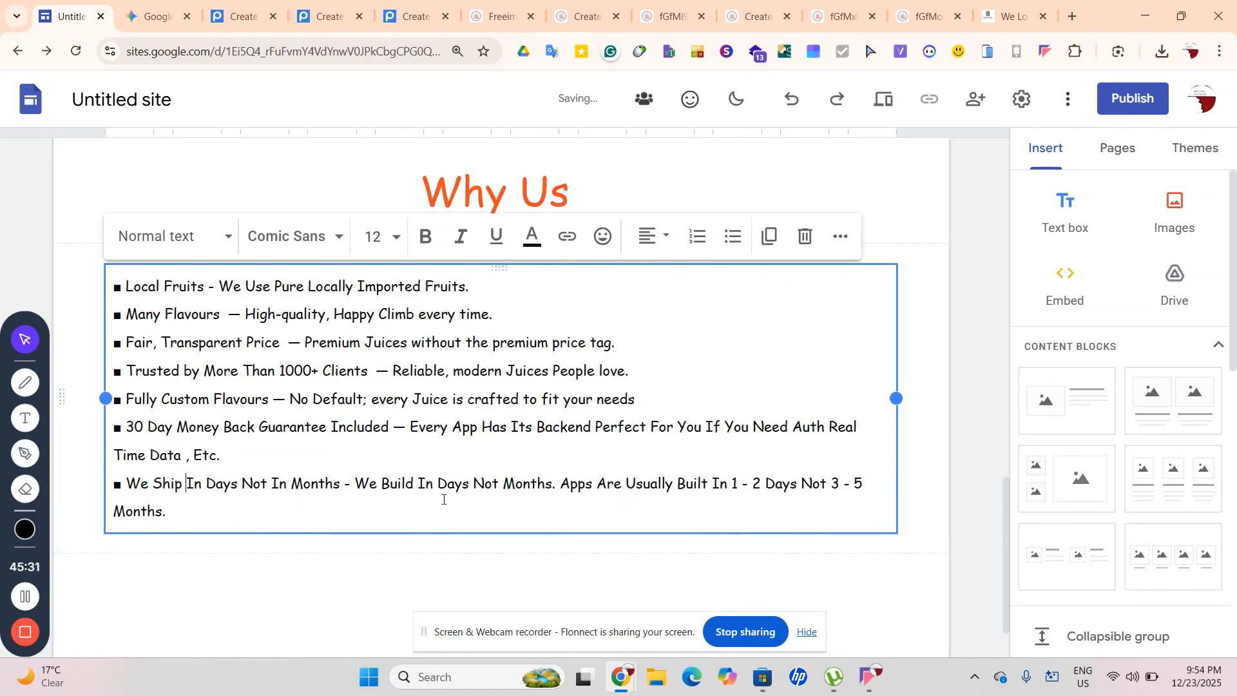
double_click(387, 485)
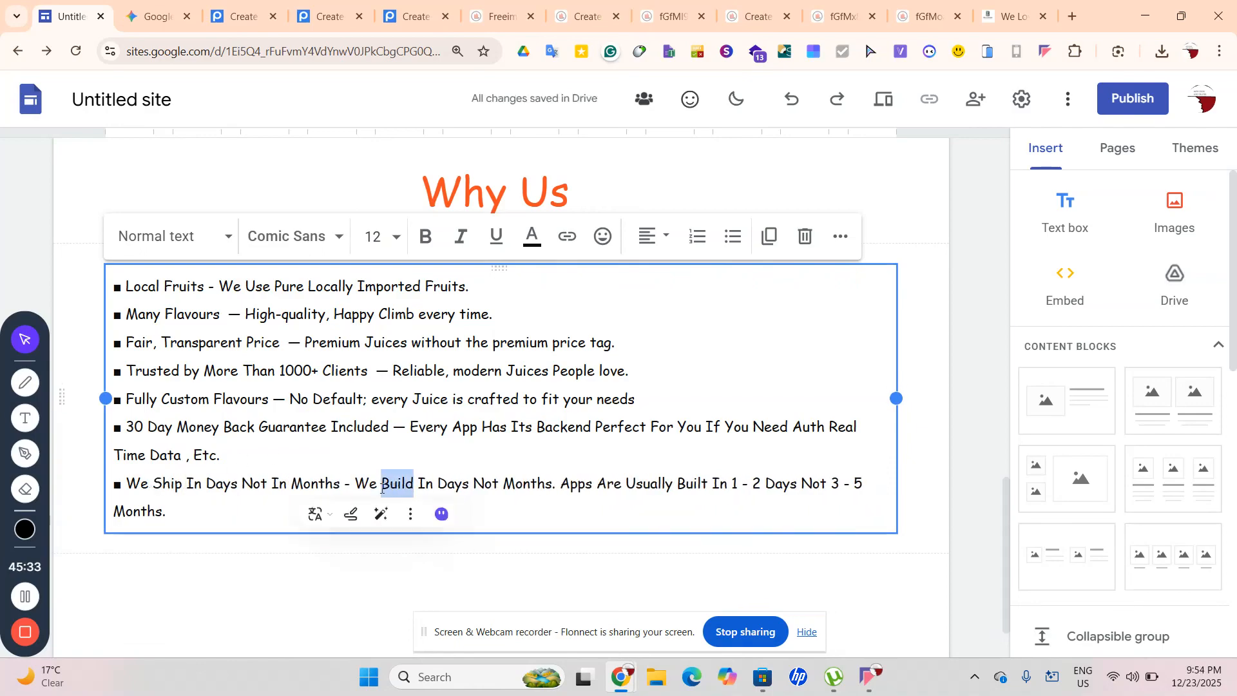
type("Ship")
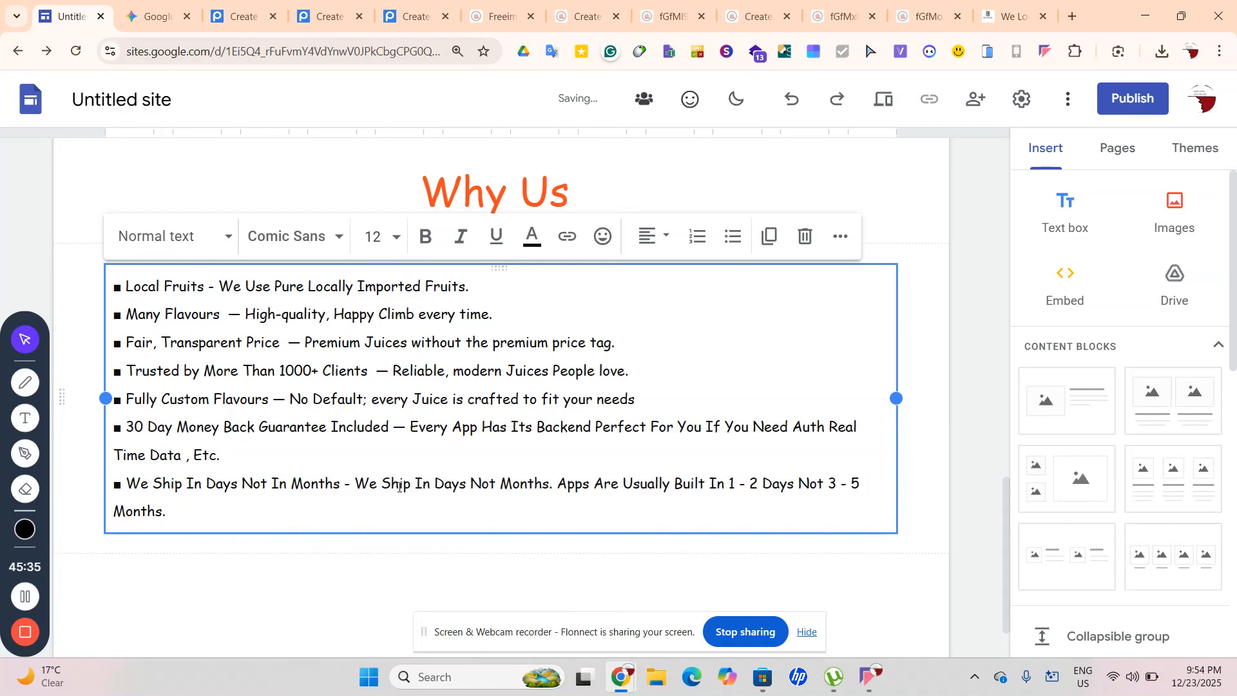
left_click_drag(589, 485, 562, 487)
type("I")
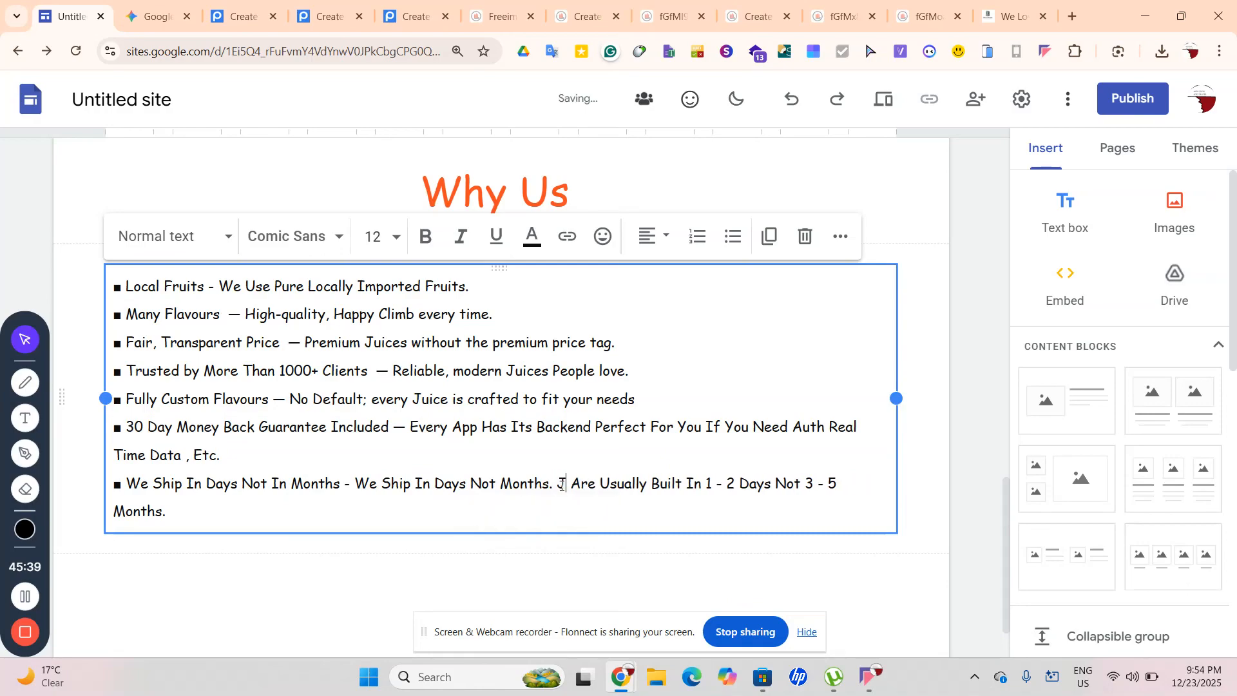
type("uice")
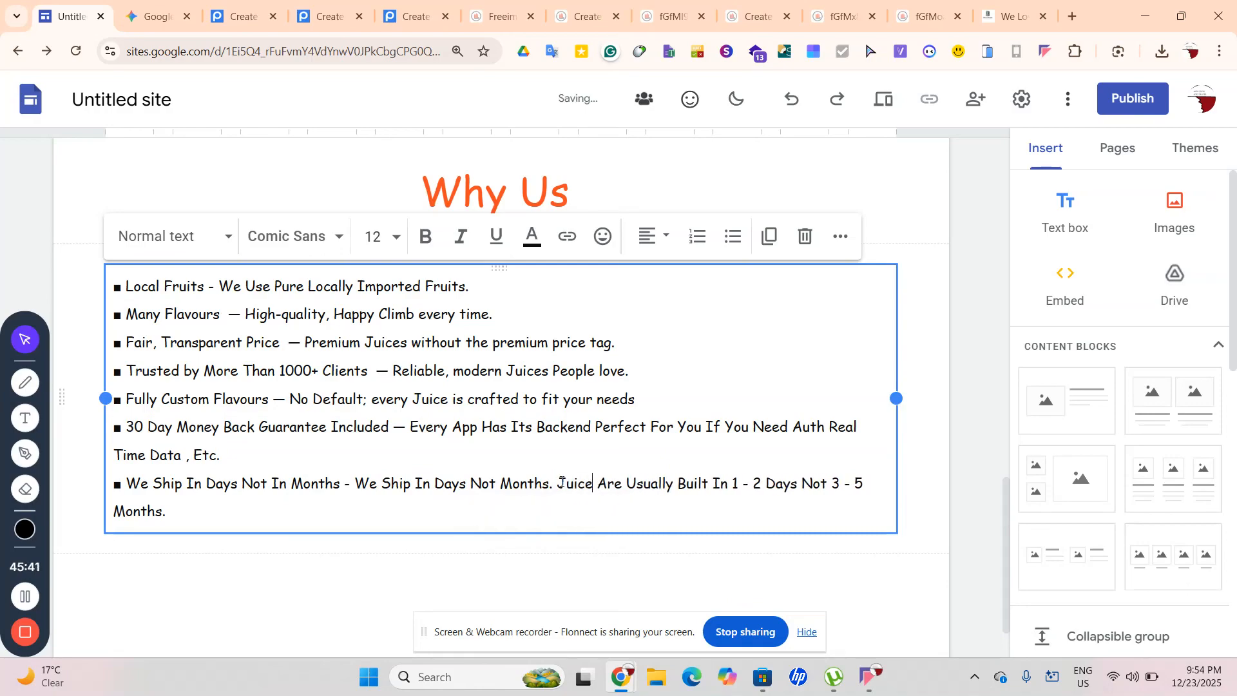
type("s")
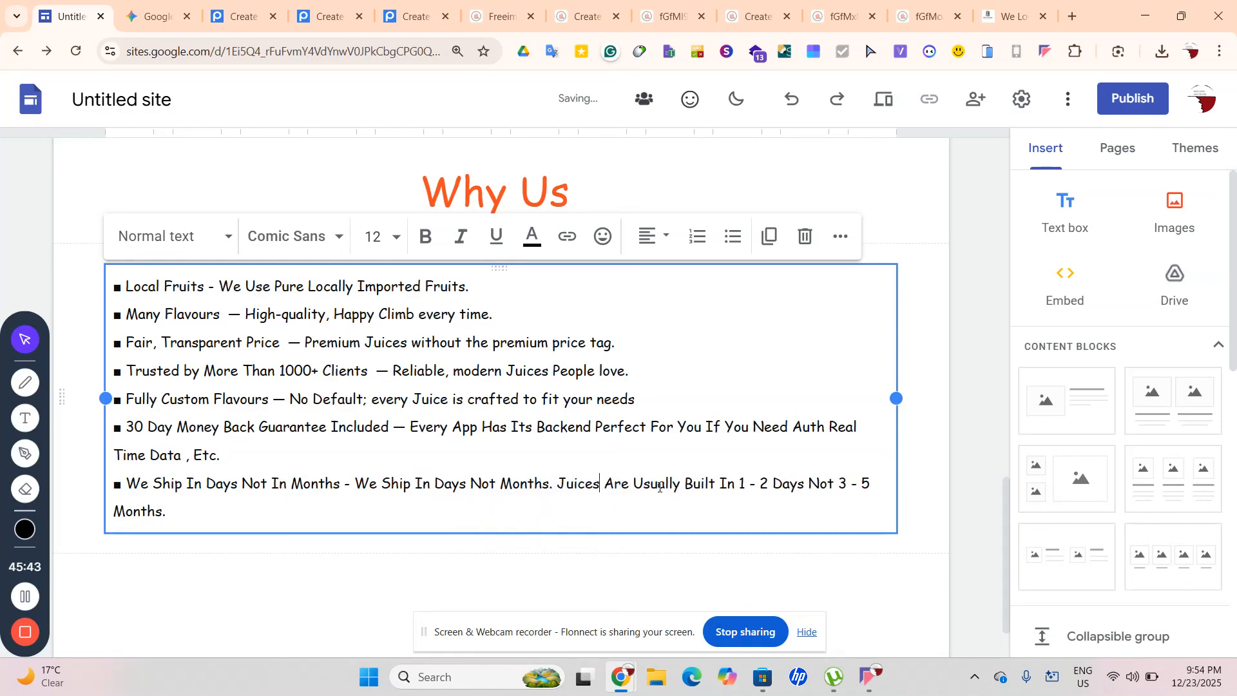
left_click_drag(684, 484, 715, 484)
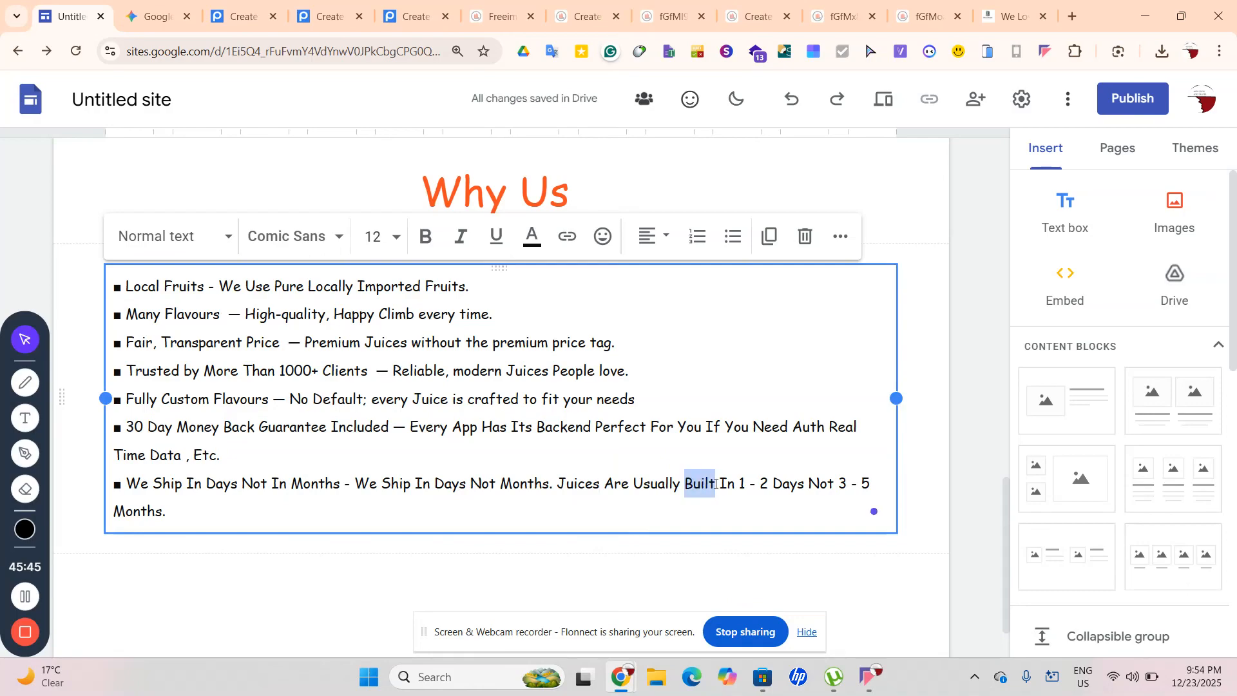
type("Ma")
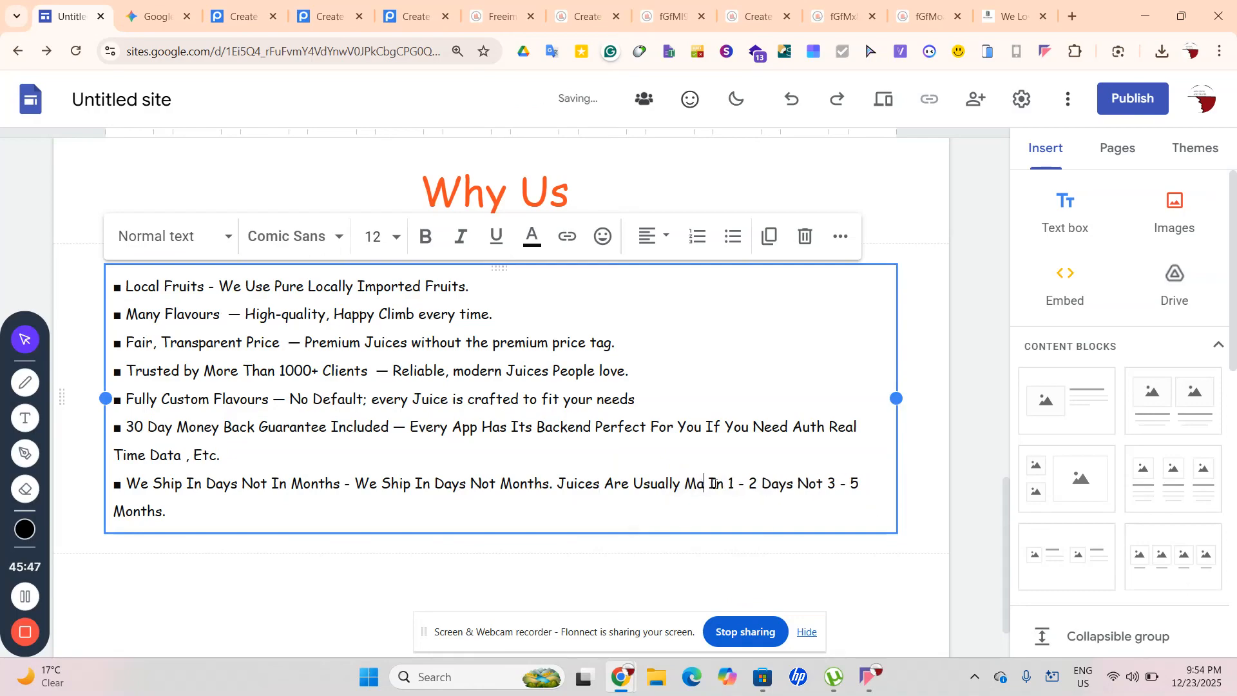
type("de An")
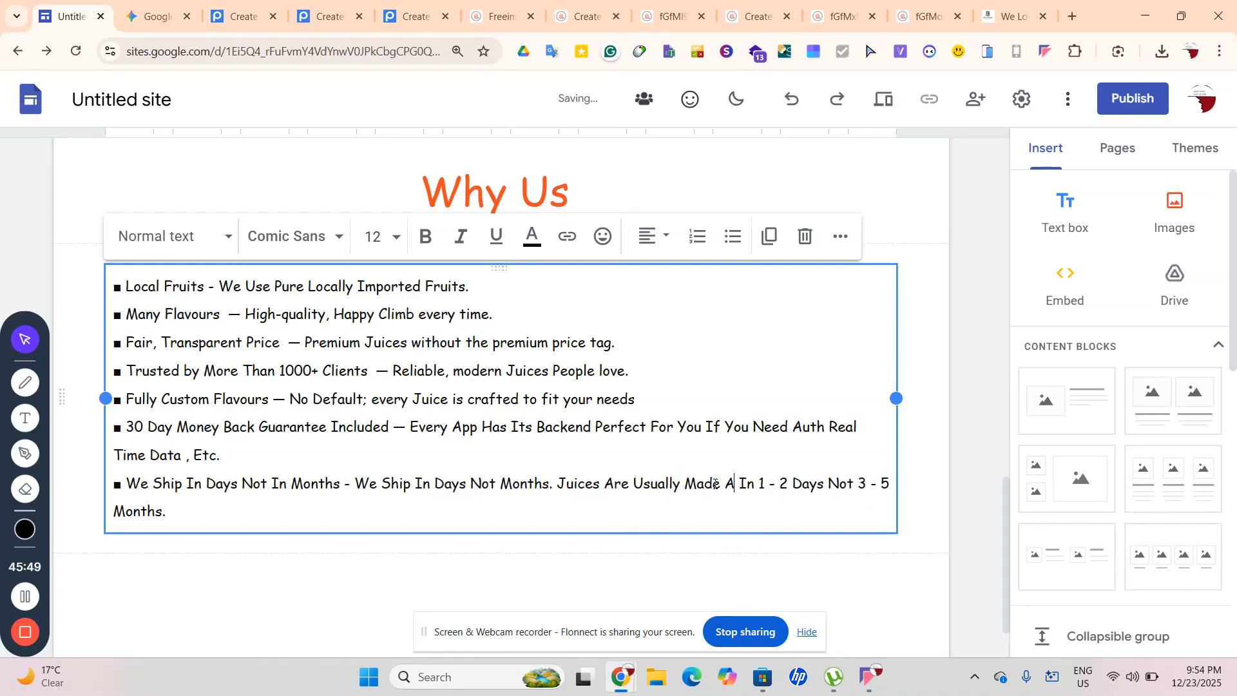
type("d S")
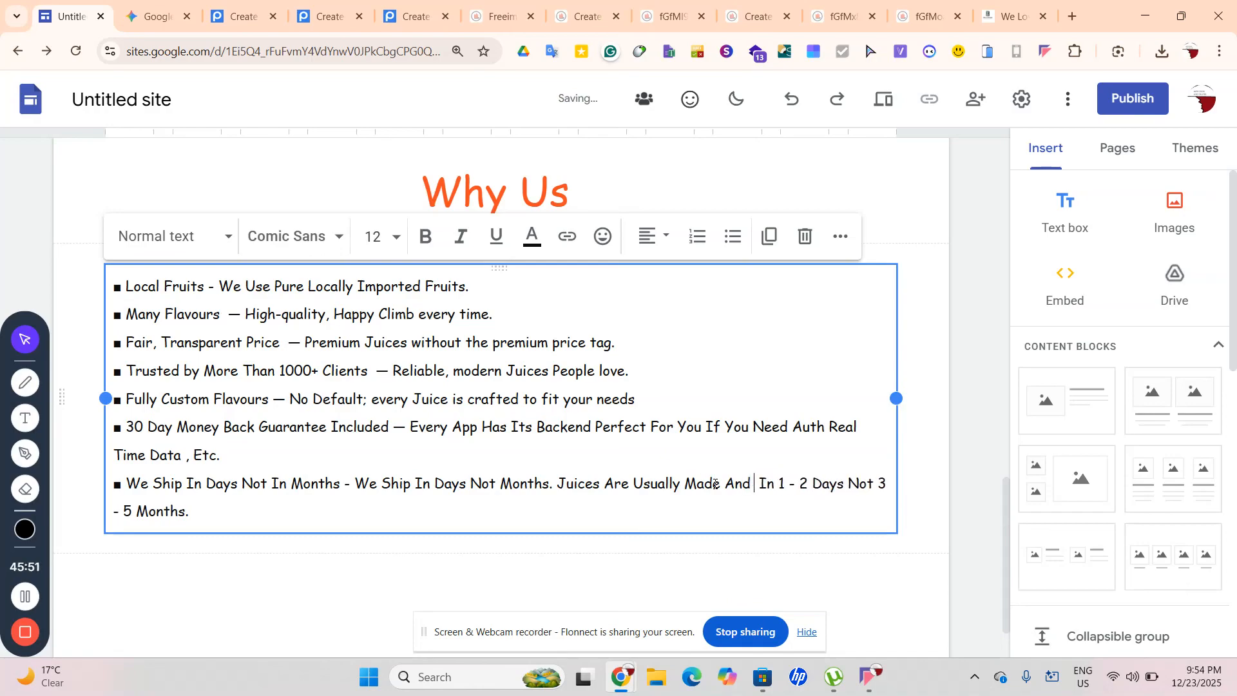
type("hipped")
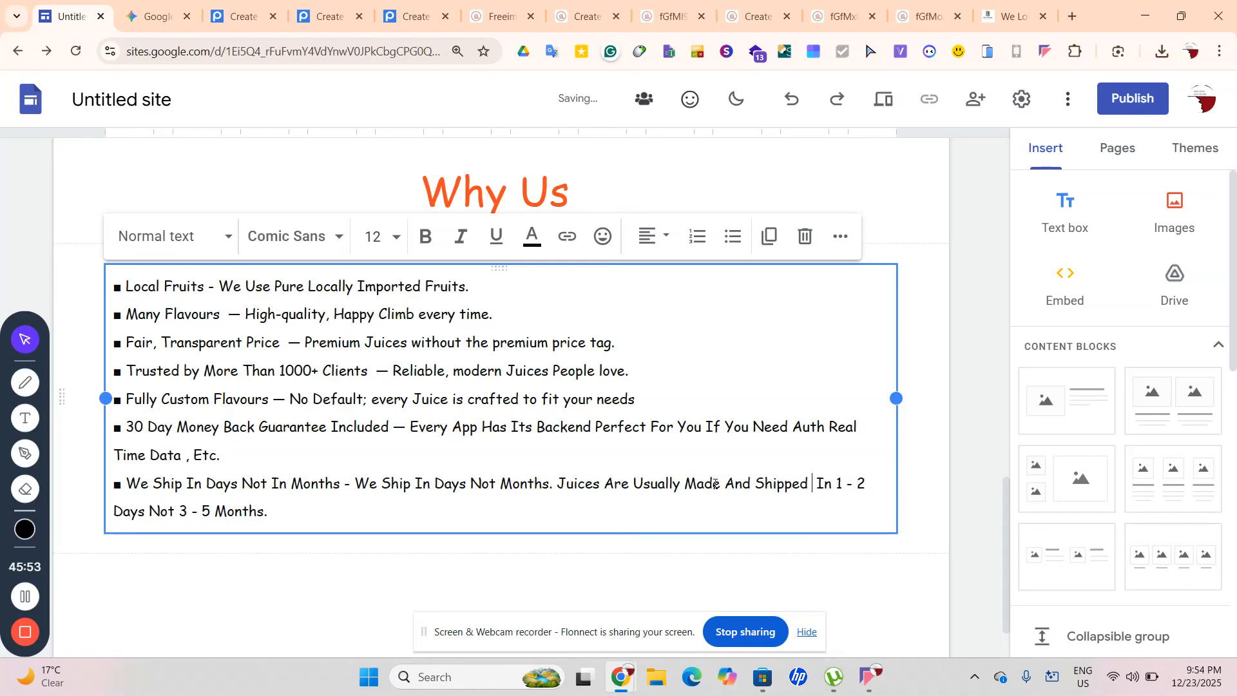
type(" To Your D")
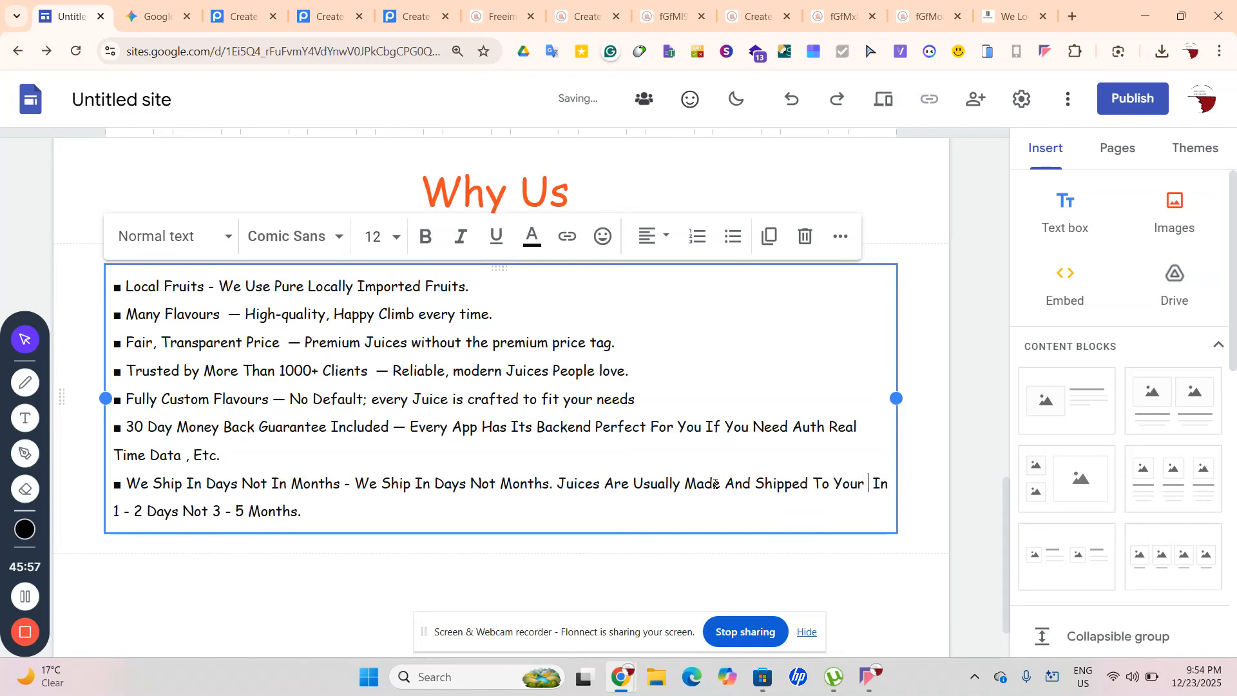
type("oor ")
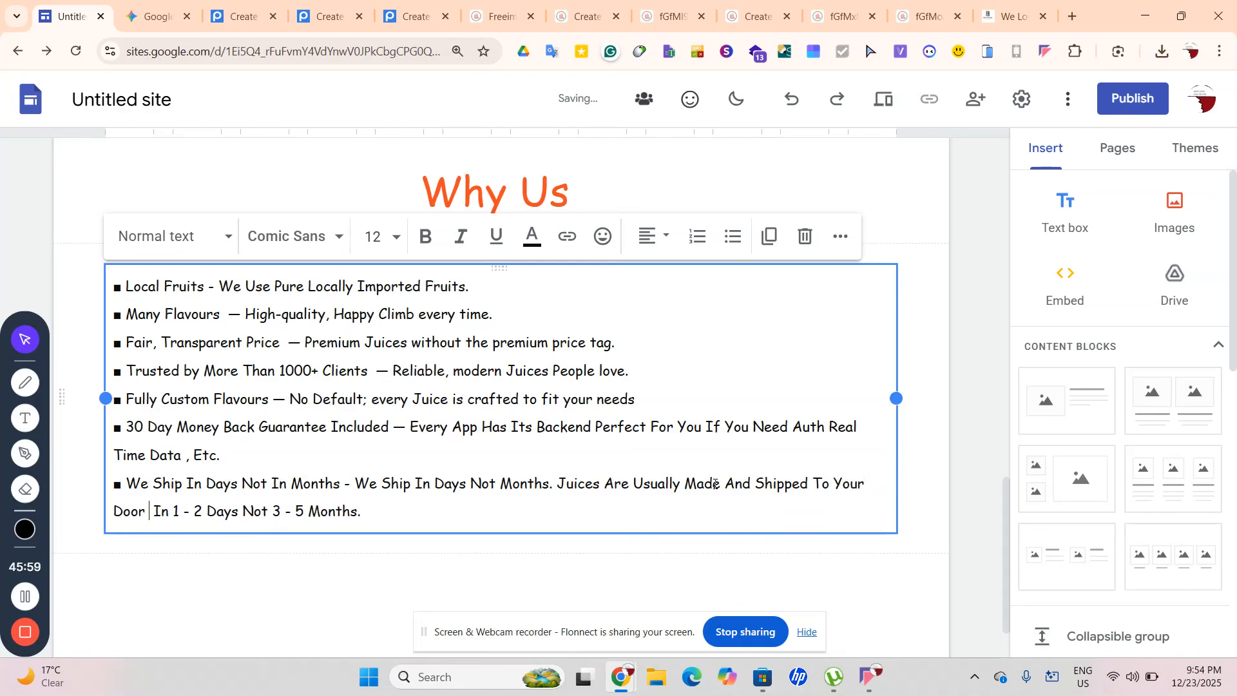
type("Step")
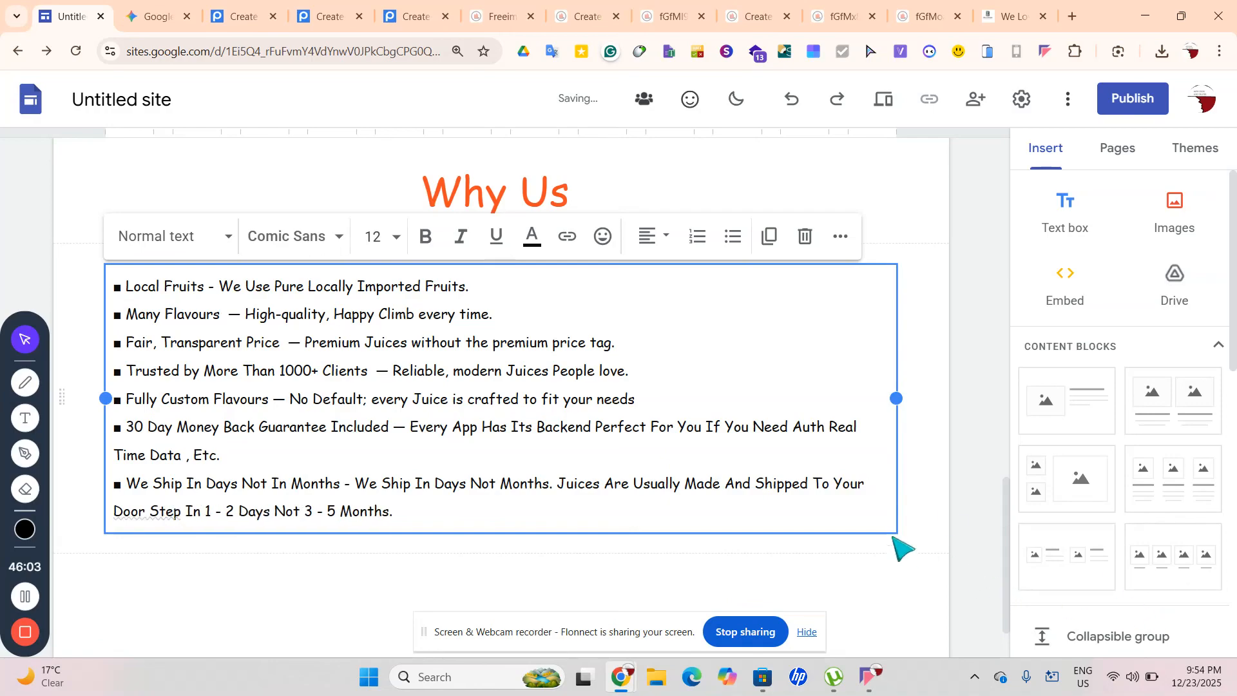
left_click(873, 511)
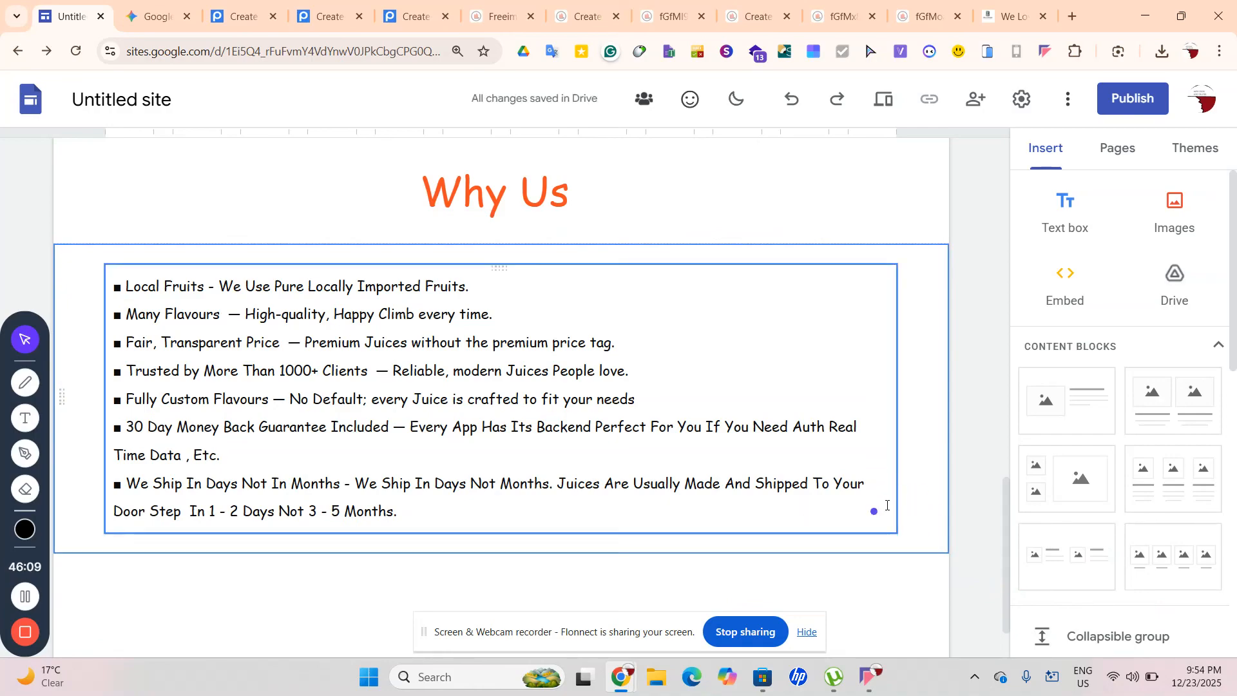
left_click(408, 422)
Replace the leftover sixth-bullet text with refunds for Wrong Flavour, Broken Bottle, Spilled Juice, Rude Customer Car Etc
left_click_drag(408, 426, 445, 452)
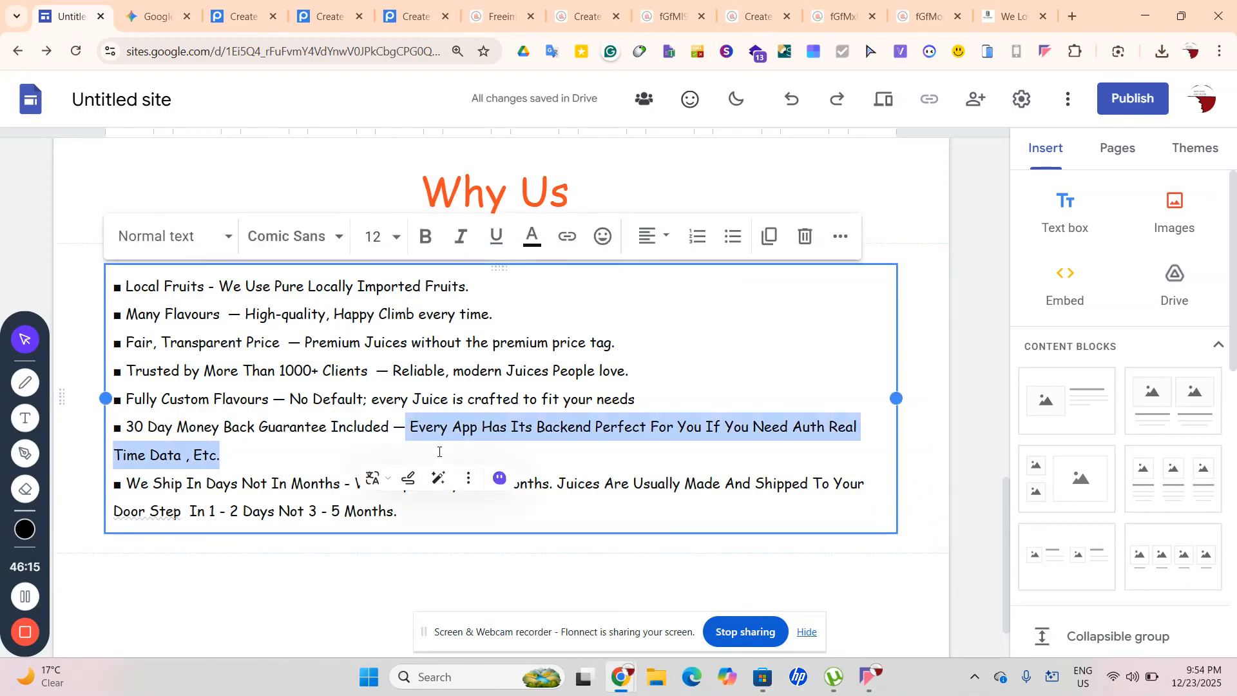
key("BackSpace")
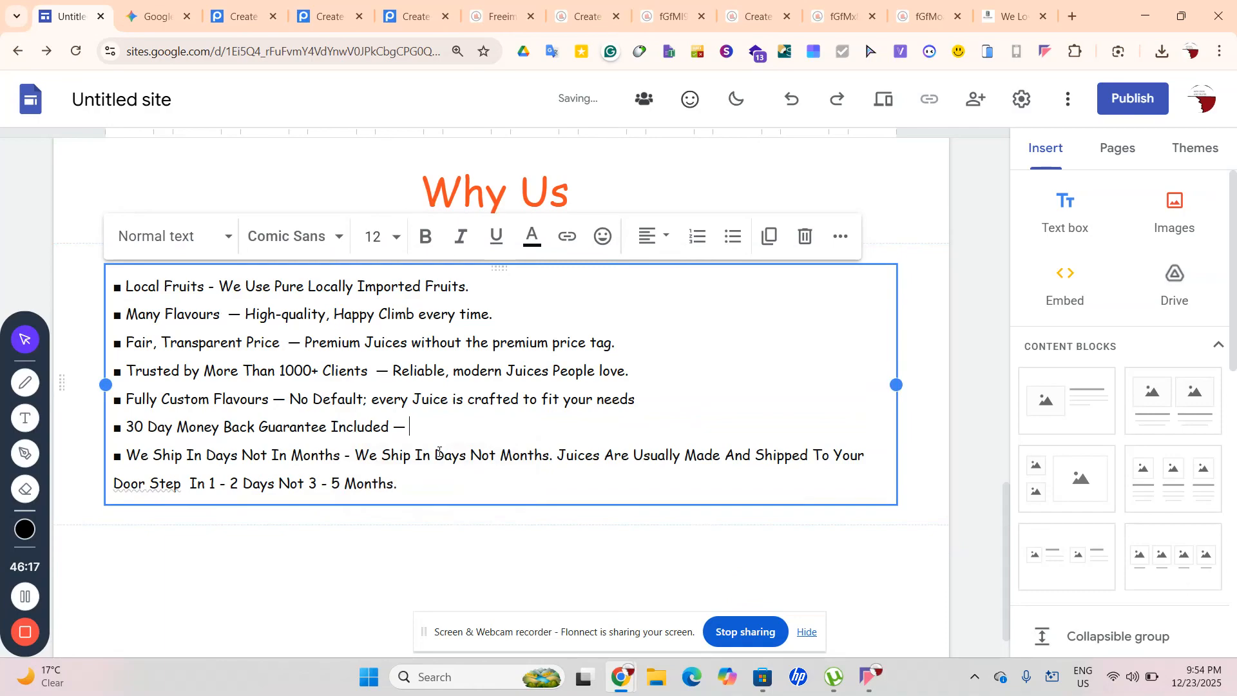
type("We Will Give Your ")
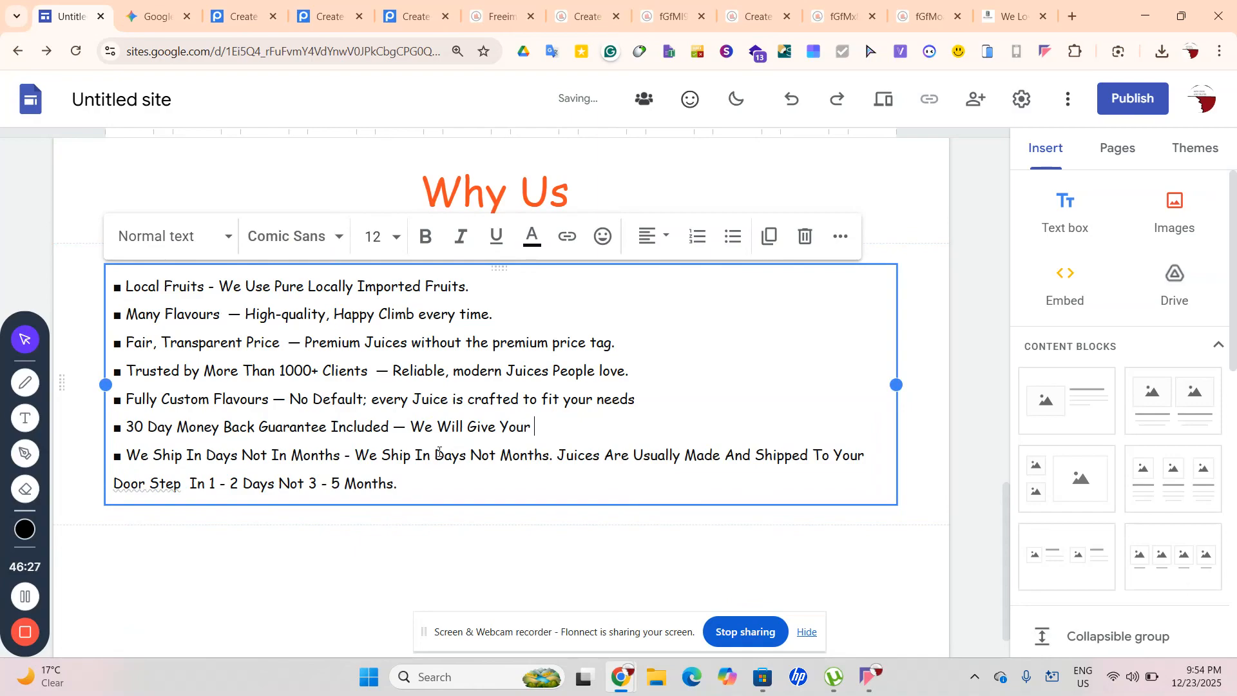
type("Money Back If Wrong")
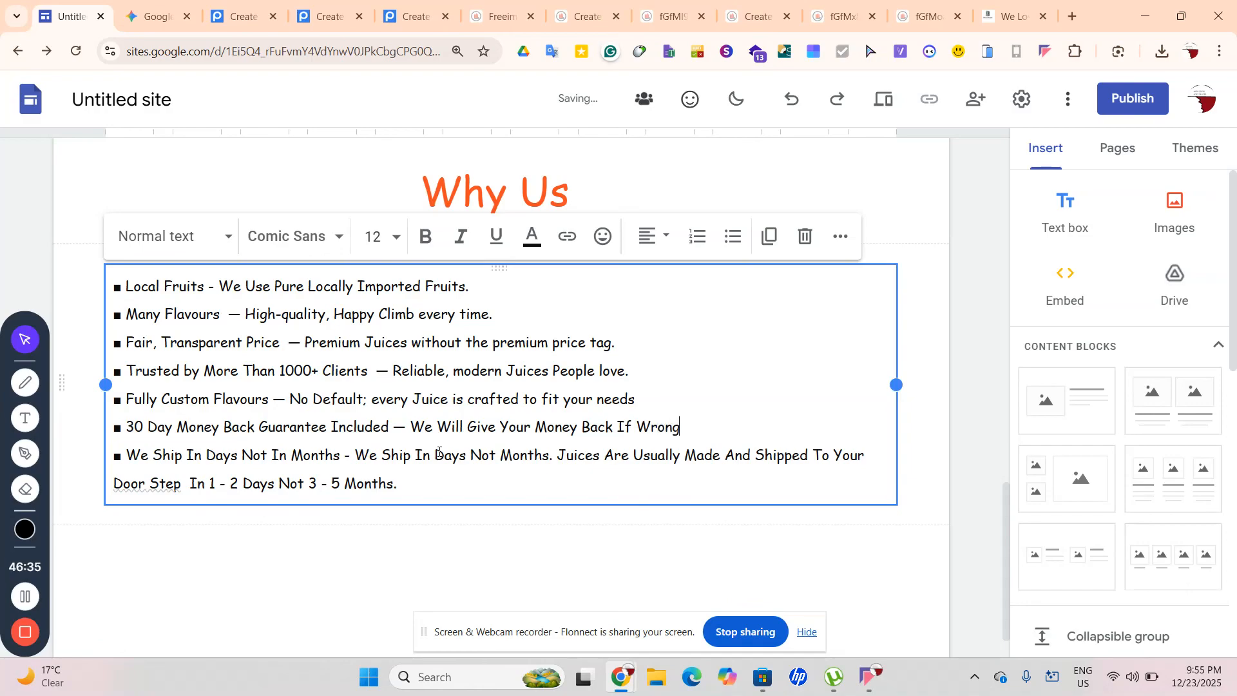
type(" Flavour Broken Bi")
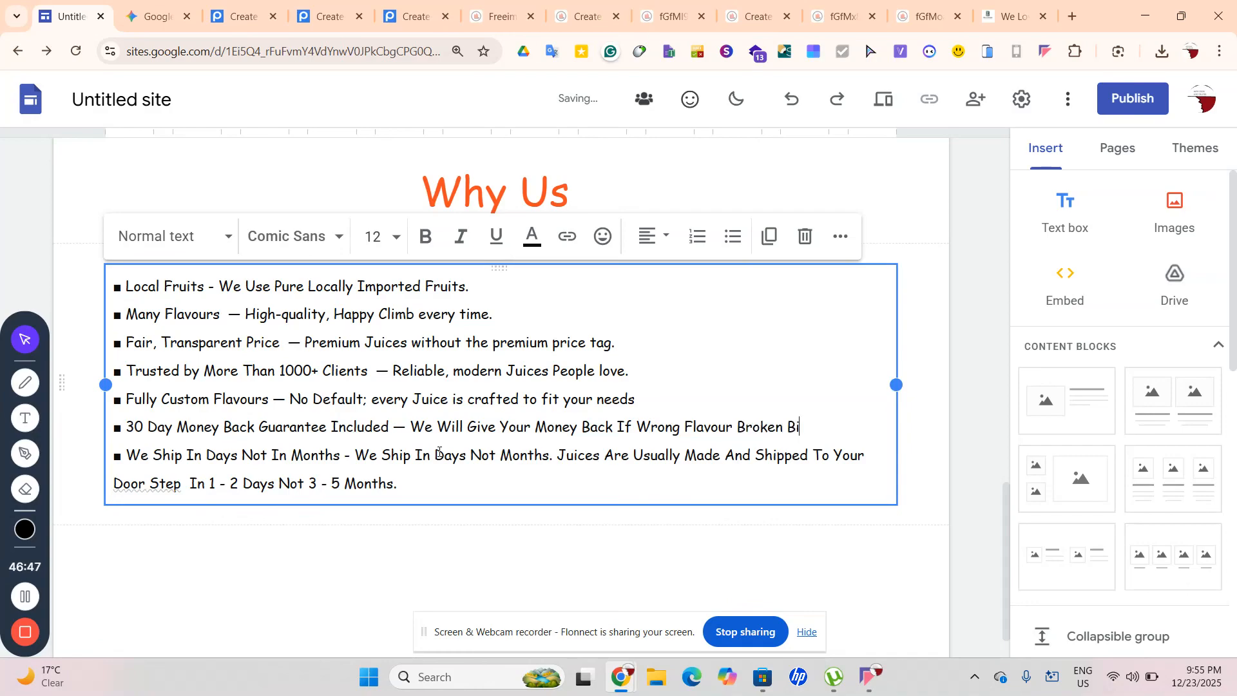
type("ottle")
type("Spilled Juice")
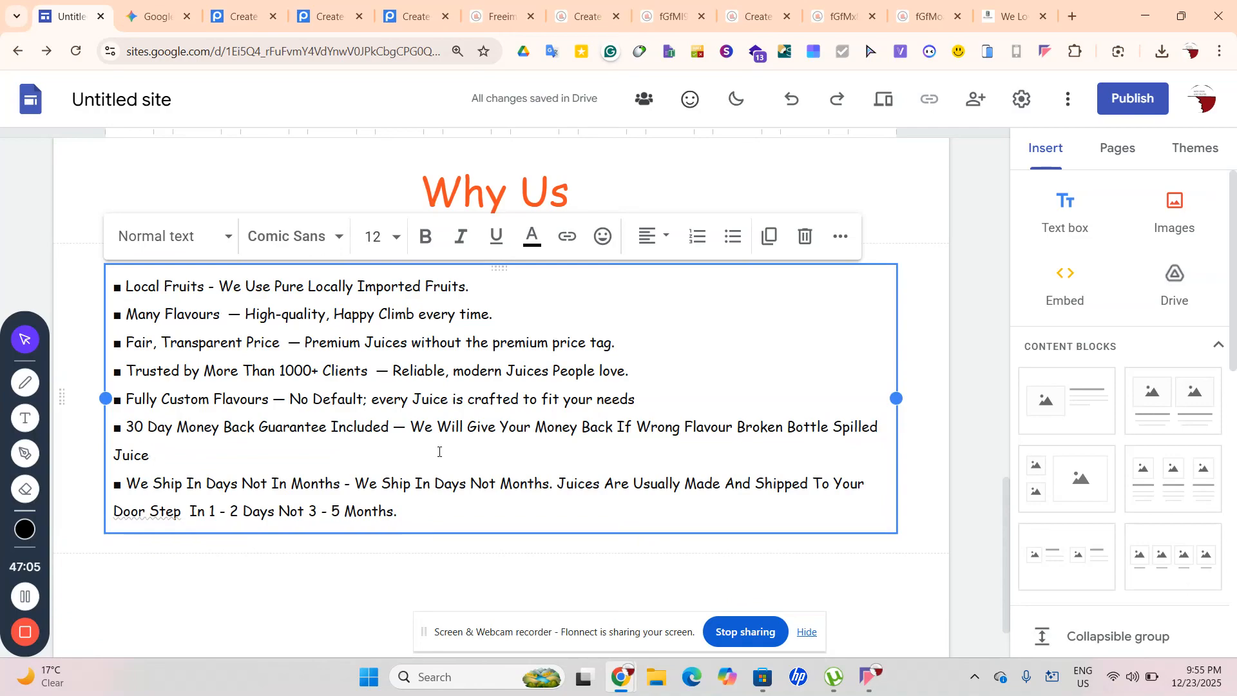
type("Rude Driver")
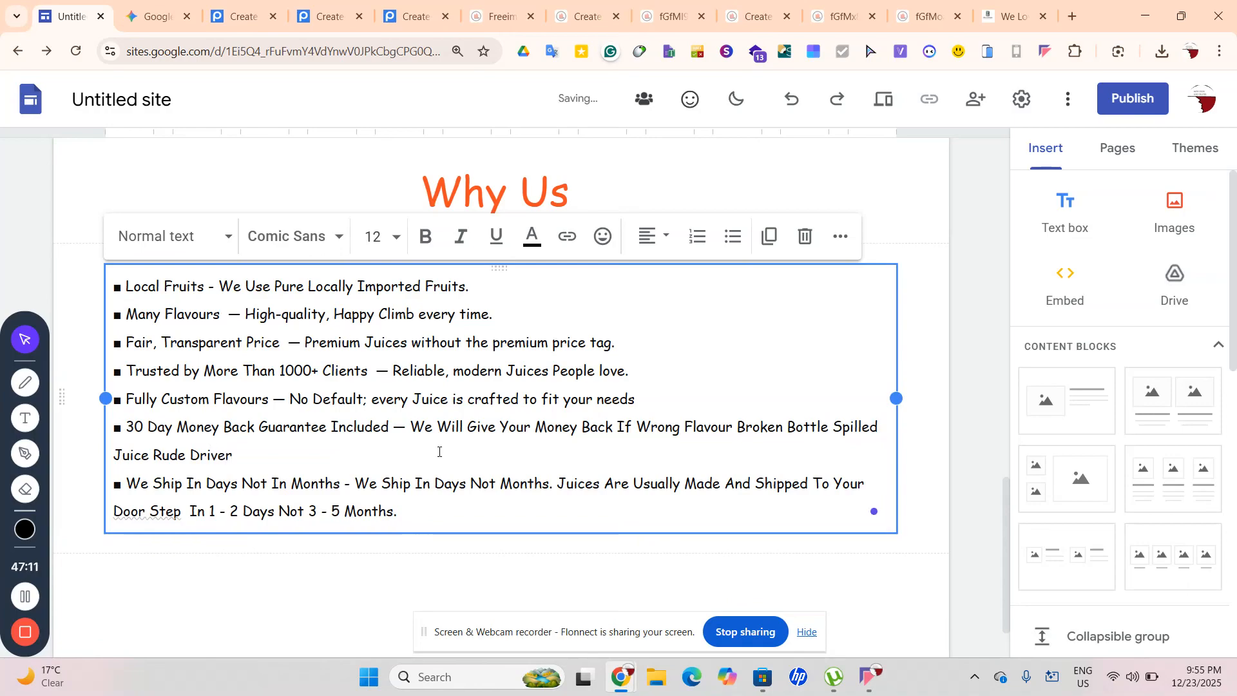
key("BackSpace")
key("BackSpace")
key("BackSpace")
key("BackSpace")
key("BackSpace")
key("BackSpace")
type("Customer Car Etc")
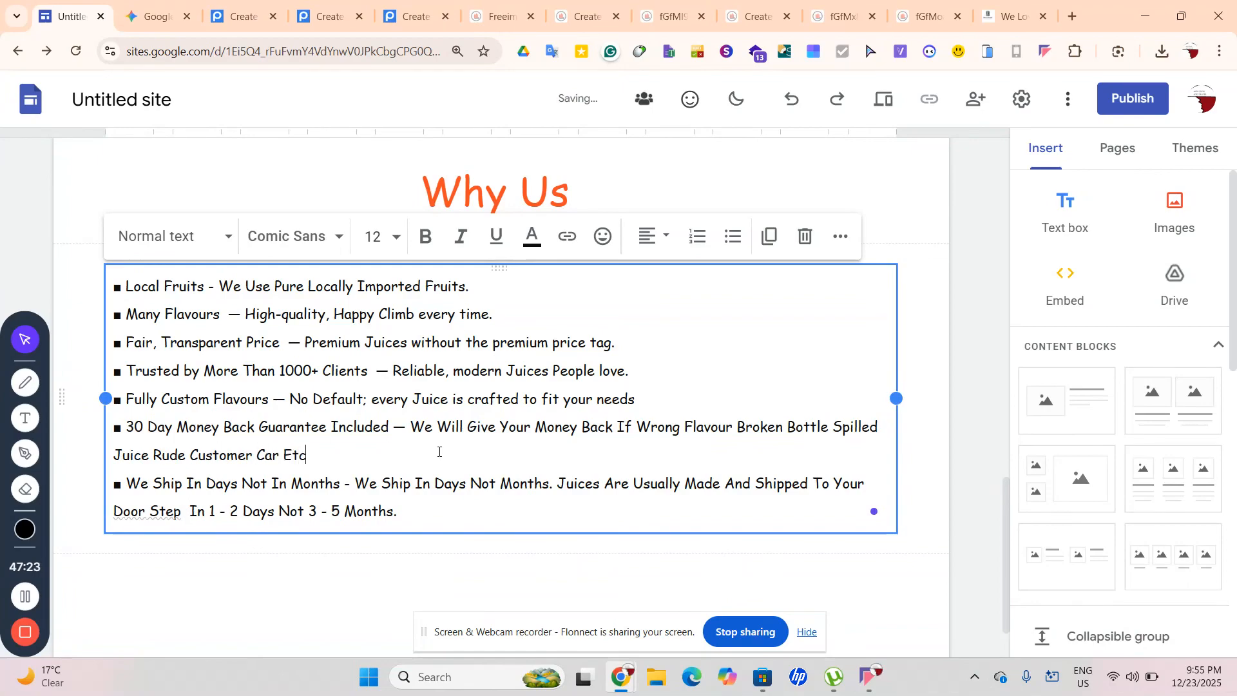
left_click(939, 525)
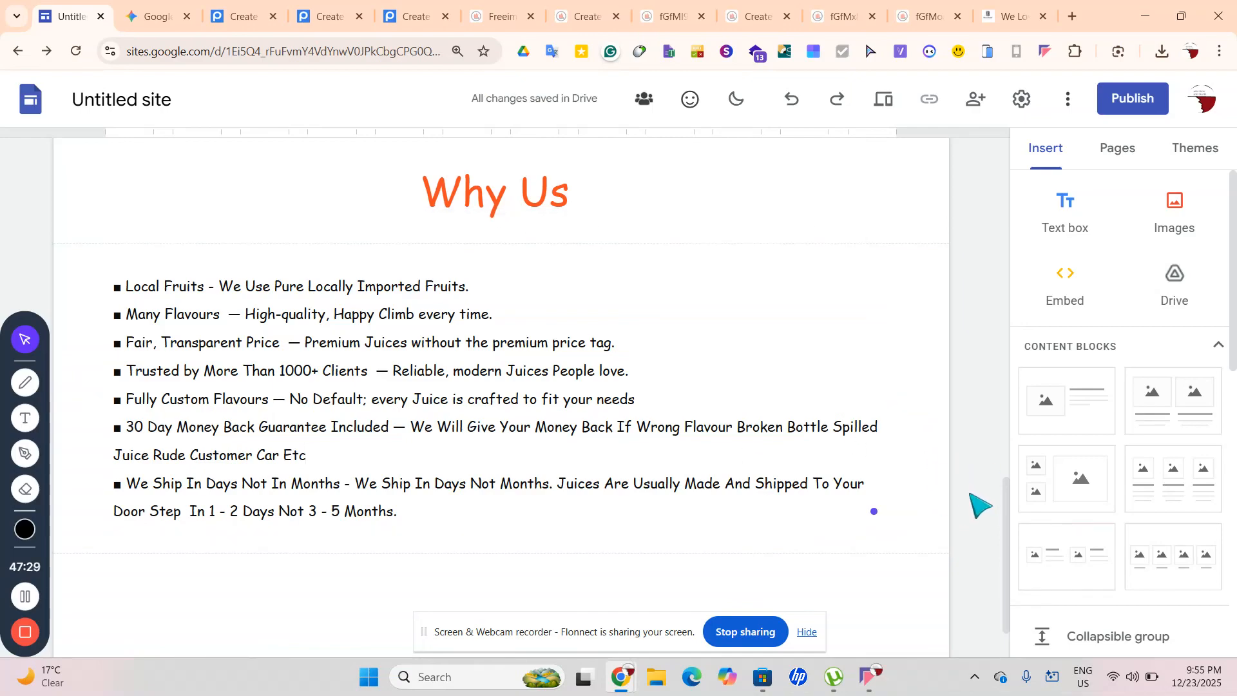
Hide the sharing bar at the page bottom and add a footer to the page
scroll(980, 504, "down", 1)
scroll(980, 504, "up", 2)
scroll(980, 504, "down", 2)
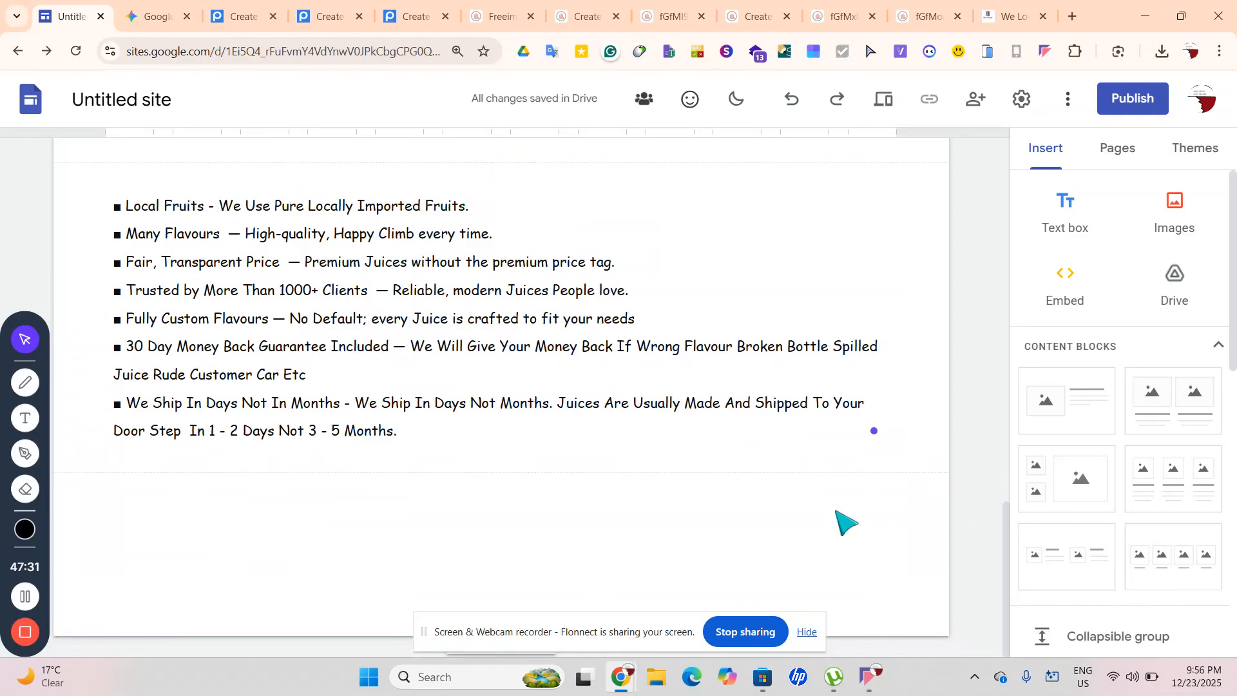
scroll(505, 583, "up", 1)
scroll(505, 582, "down", 1)
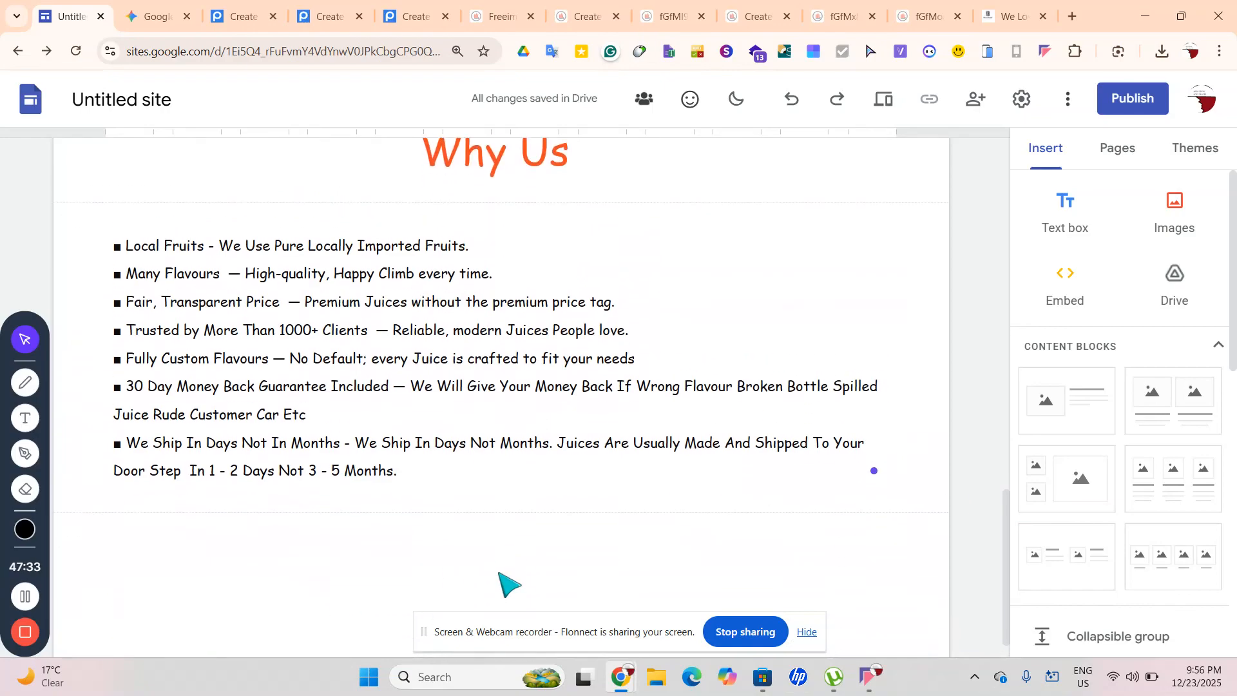
left_click(807, 633)
scroll(434, 514, "down", 1)
left_click(490, 638)
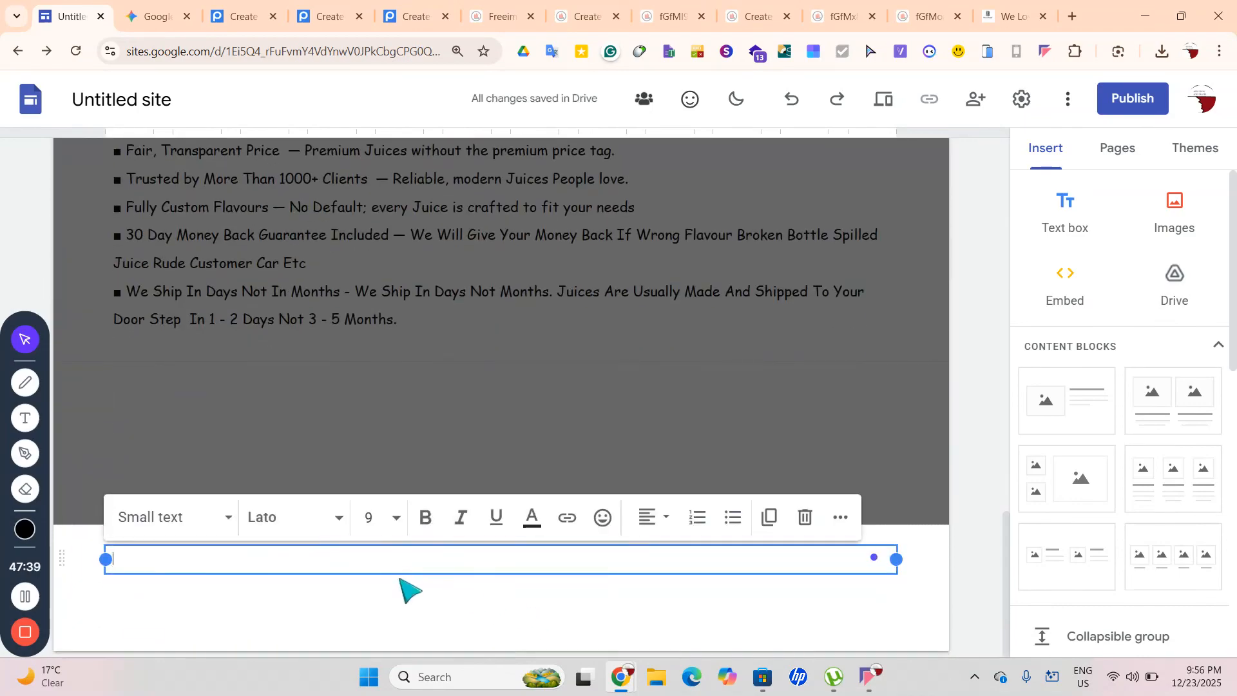
Select the footer's text box and begin editing its text
left_click(342, 638)
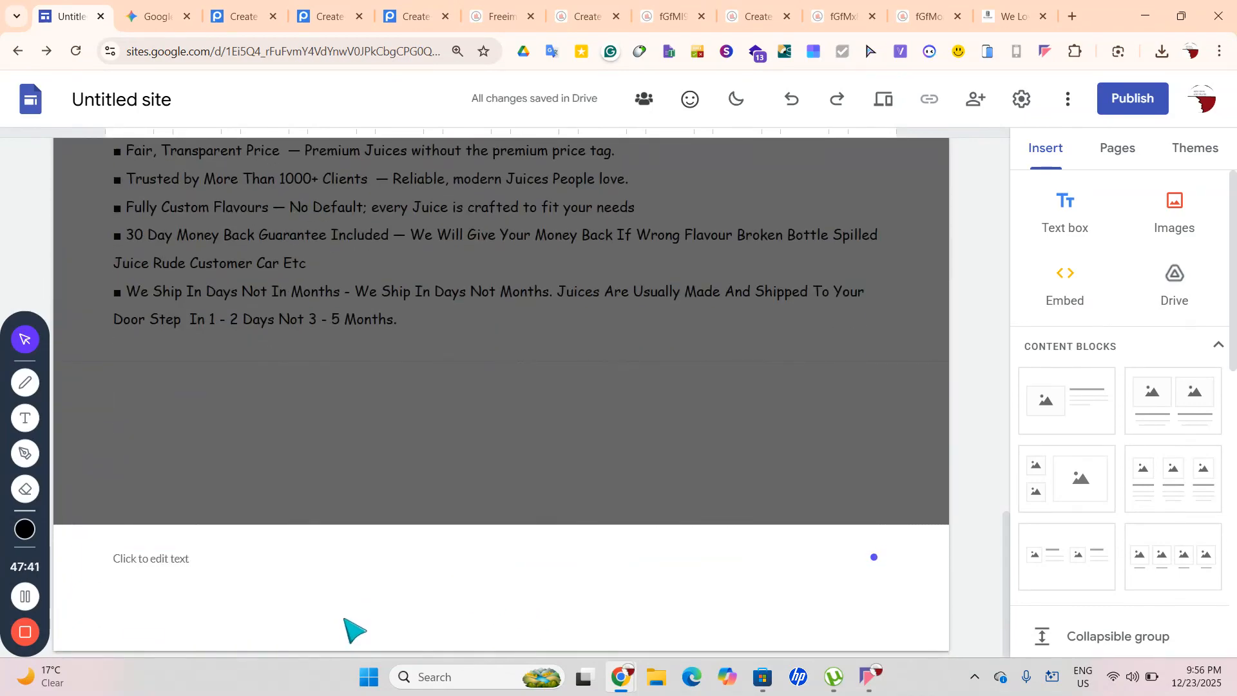
left_click(402, 561)
left_click(399, 556)
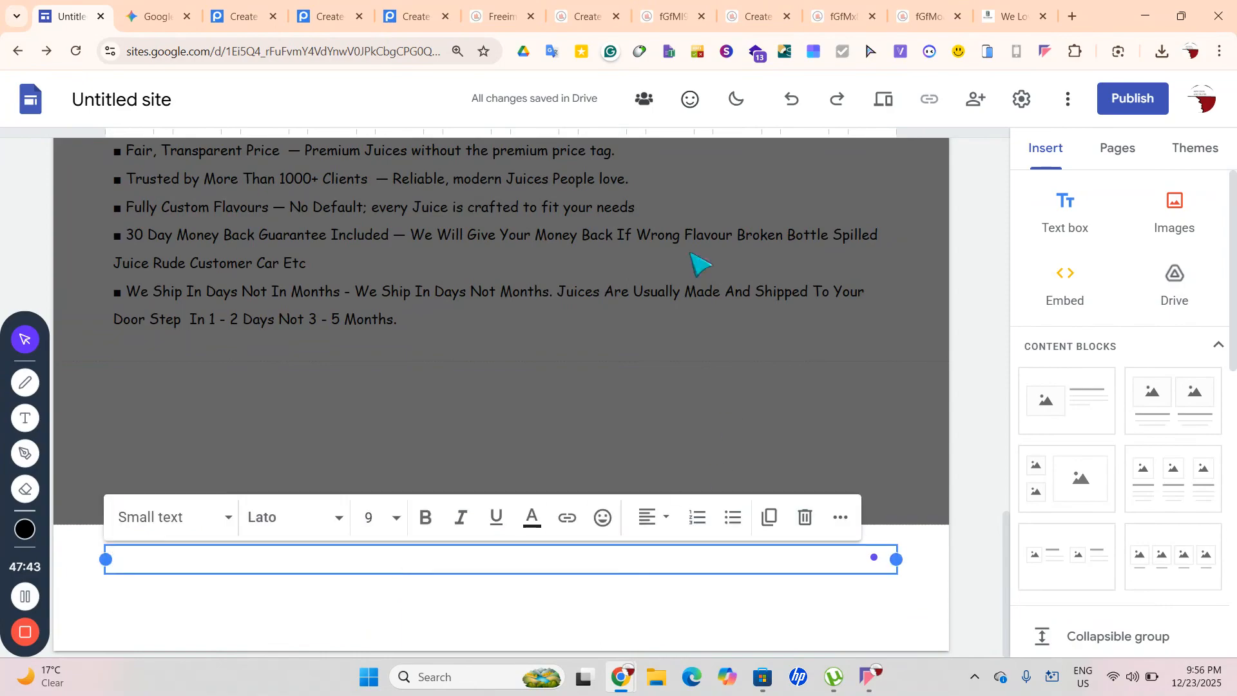
left_click(1068, 16)
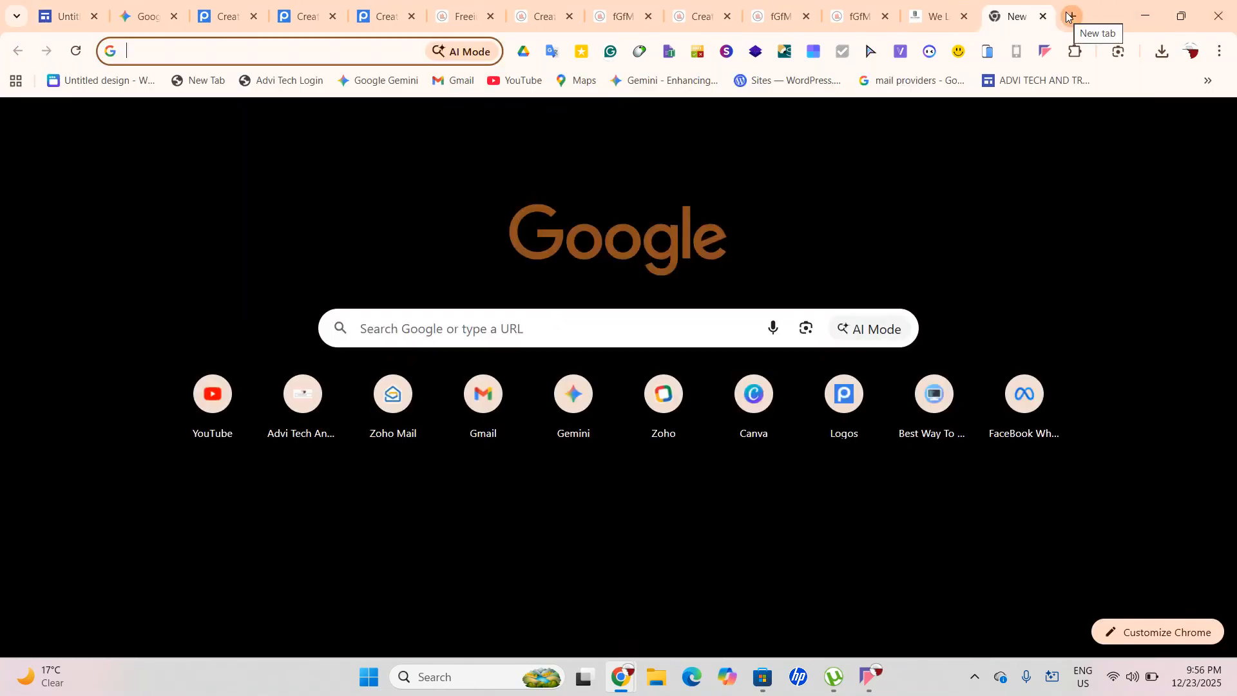
left_click(1044, 19)
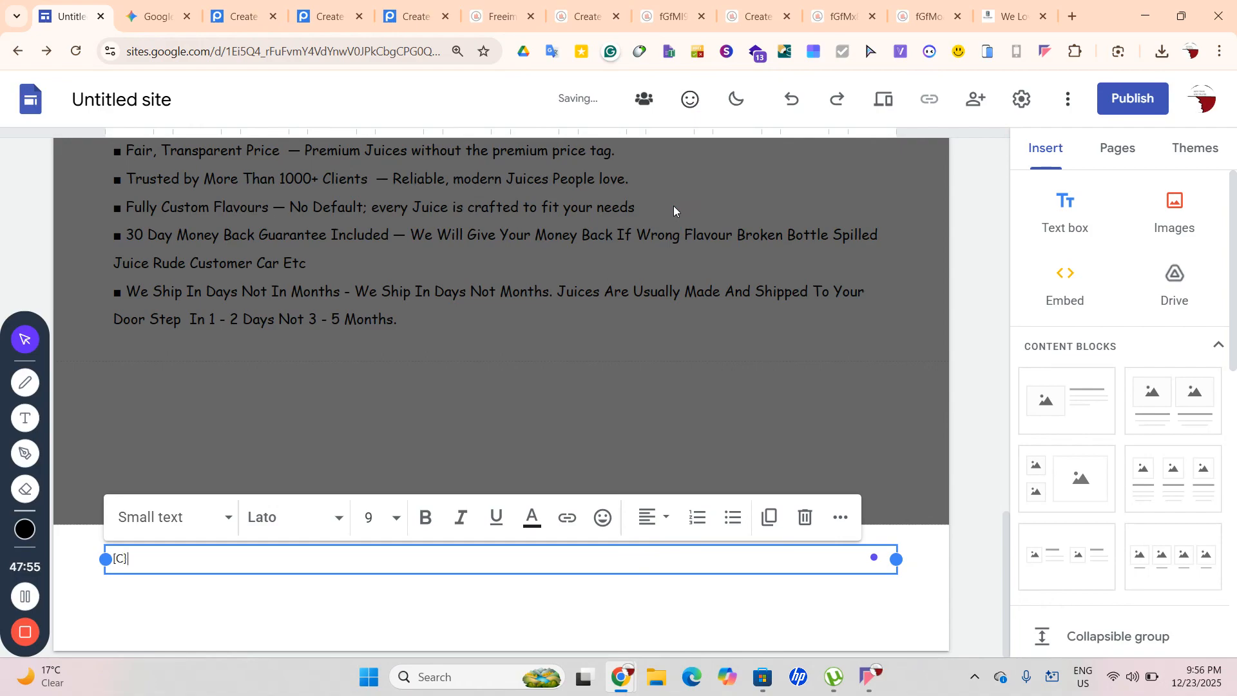
Search Google for the selected [C] footer placeholder text
double_click(121, 559)
right_click(114, 559)
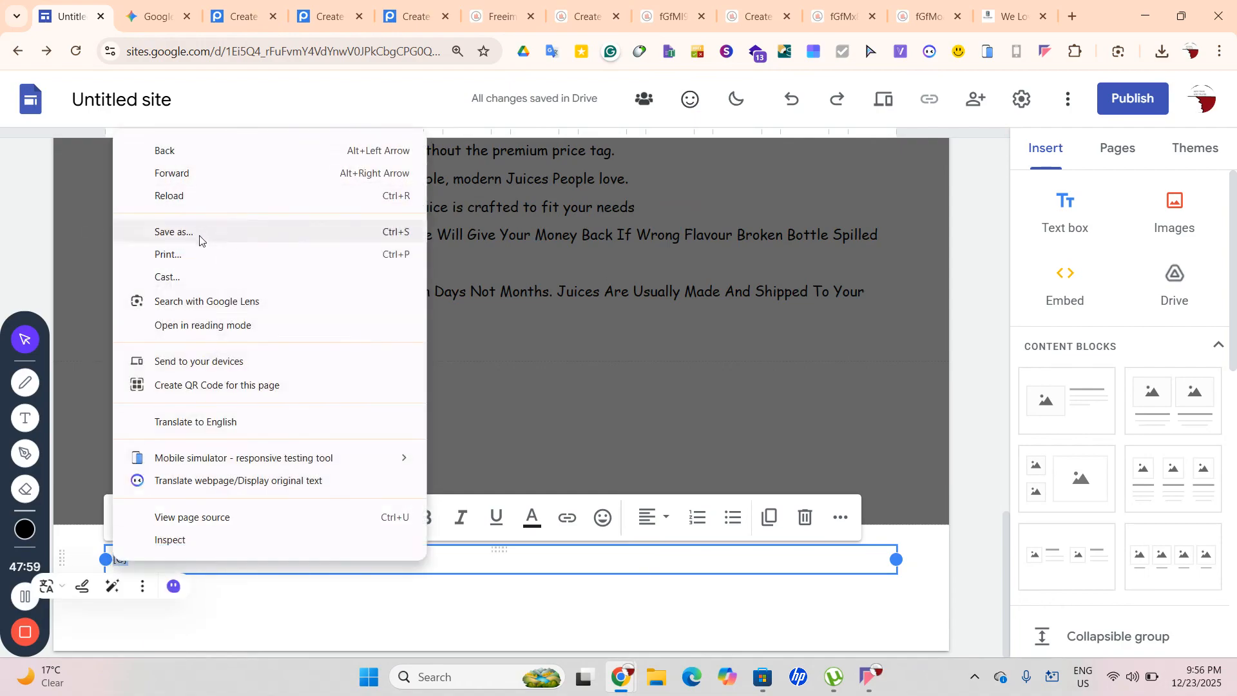
left_click(186, 572)
left_click_drag(135, 561, 106, 561)
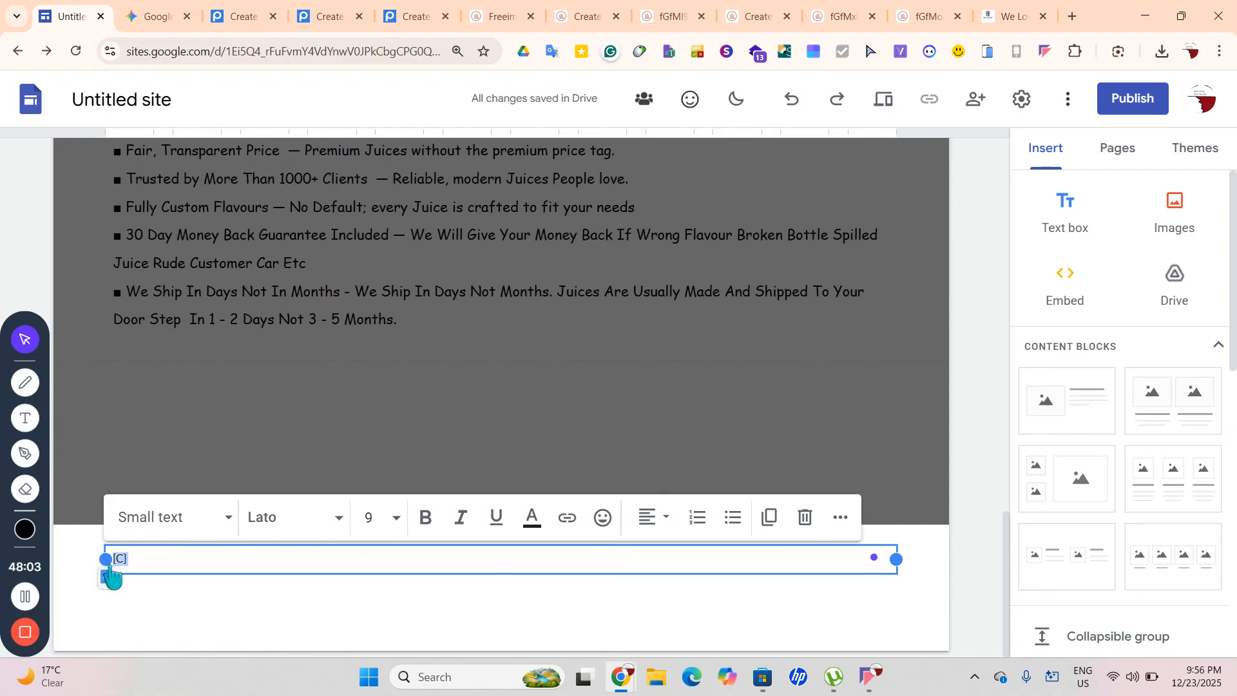
right_click(114, 560)
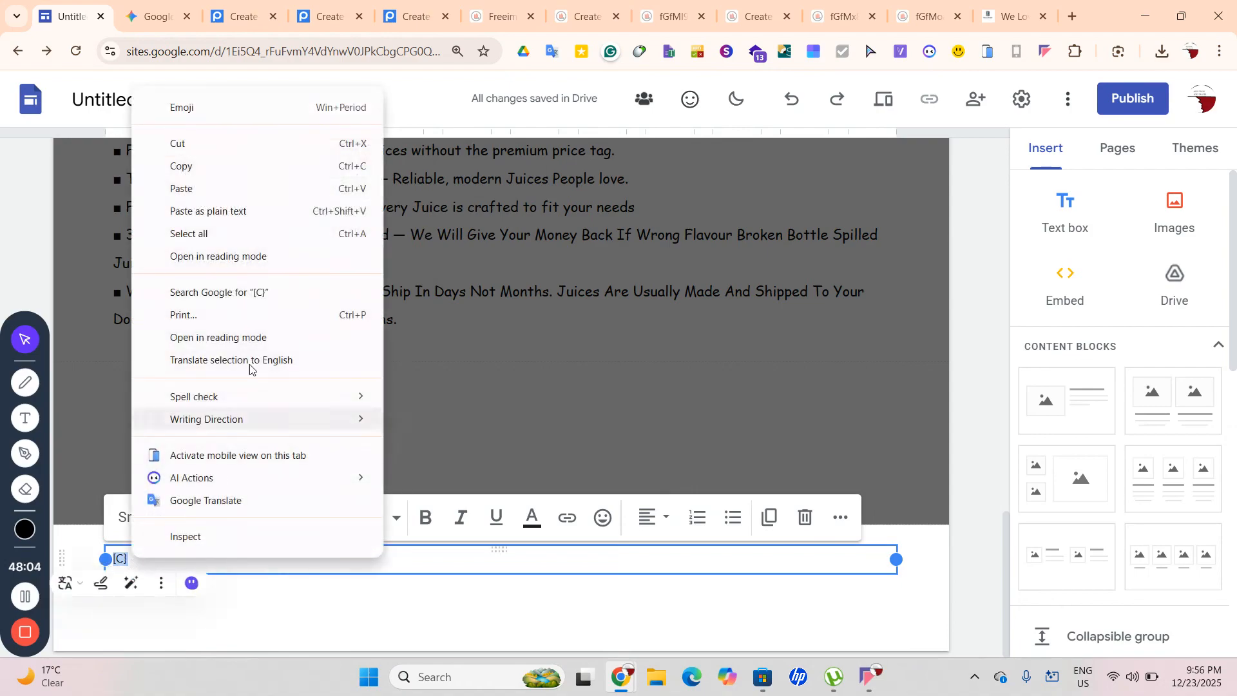
left_click(242, 292)
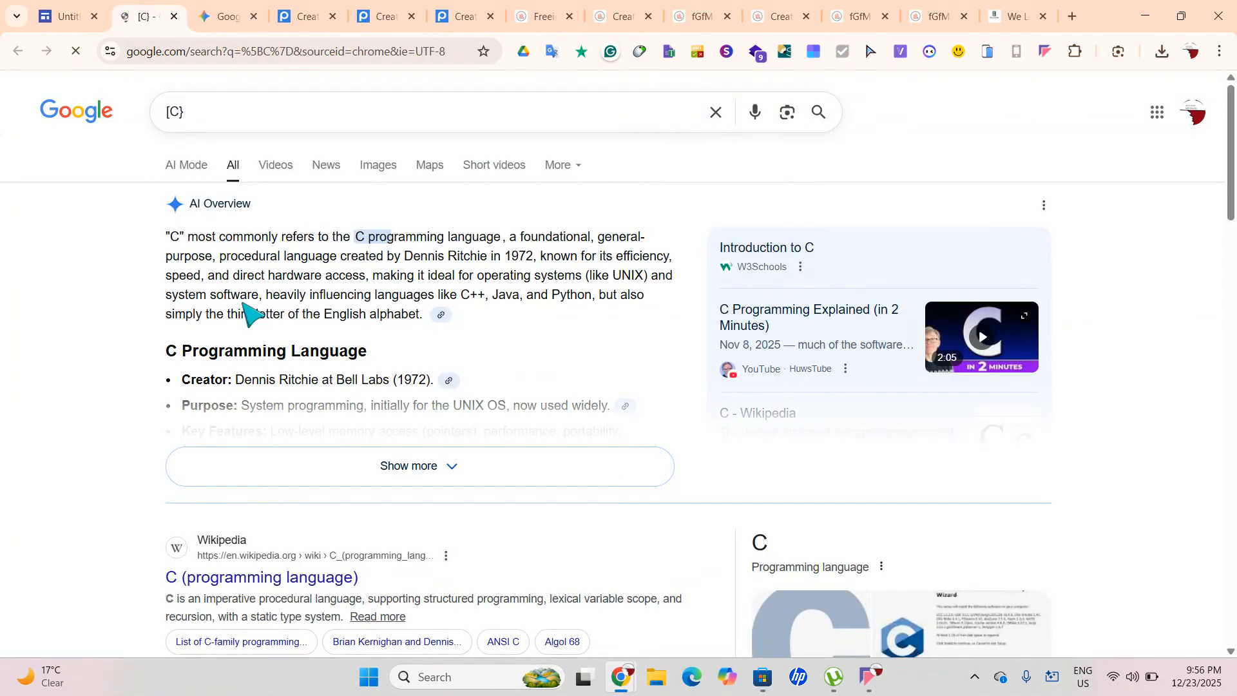
Change the query to 'c copyright' and select the © symbol in the results
left_click(226, 116)
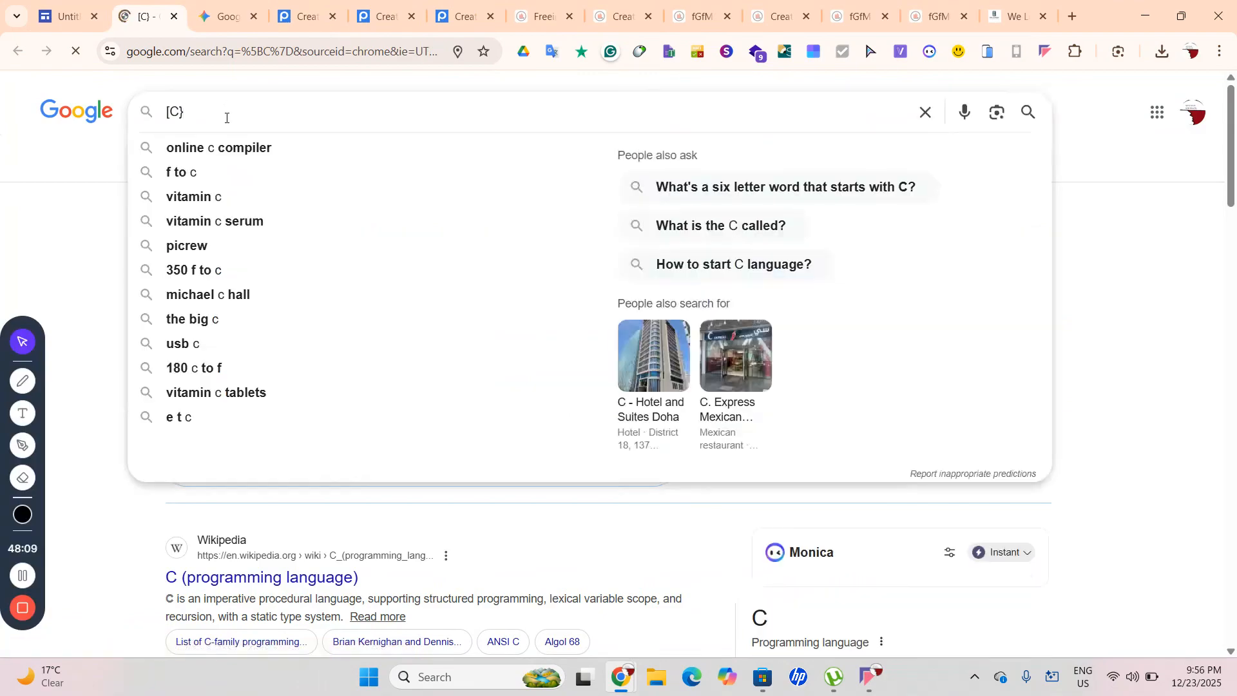
type("Cop")
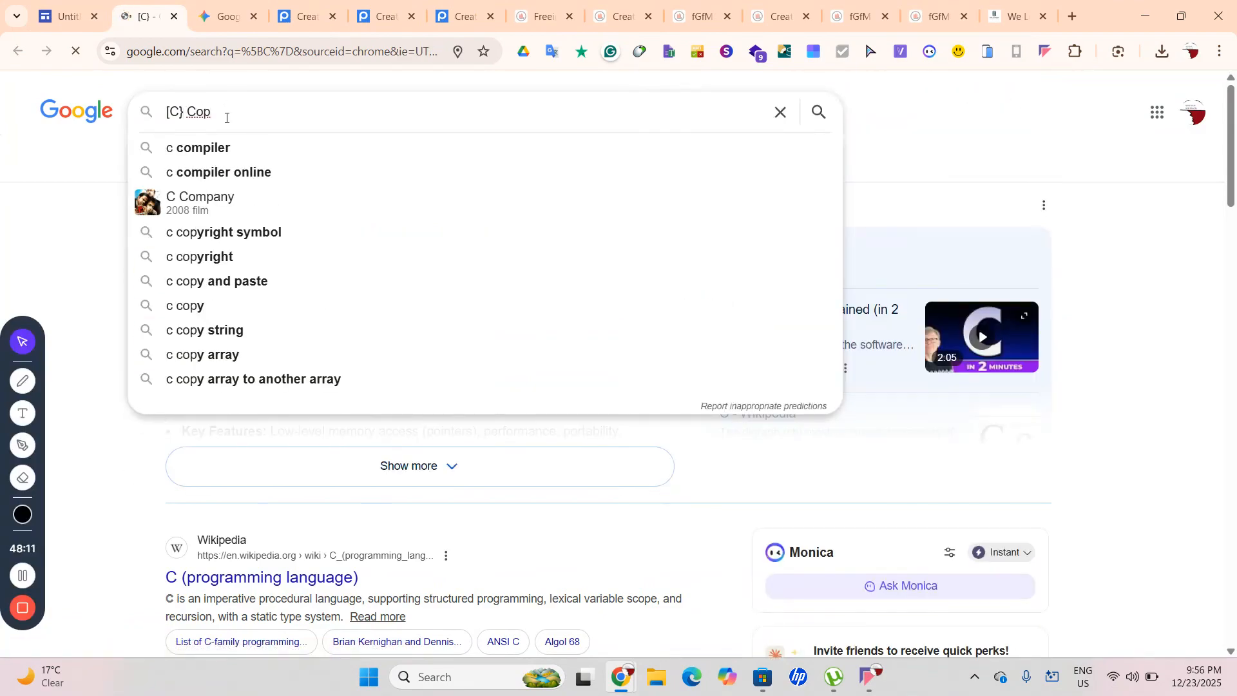
type("yr")
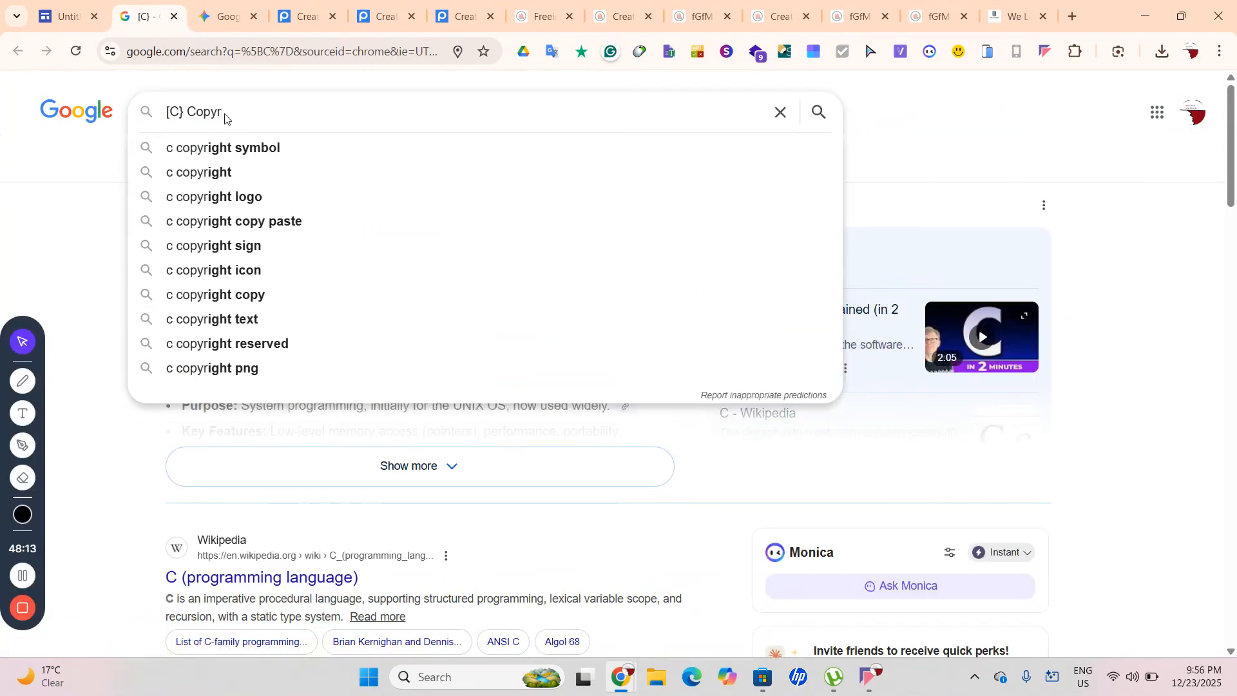
left_click(239, 173)
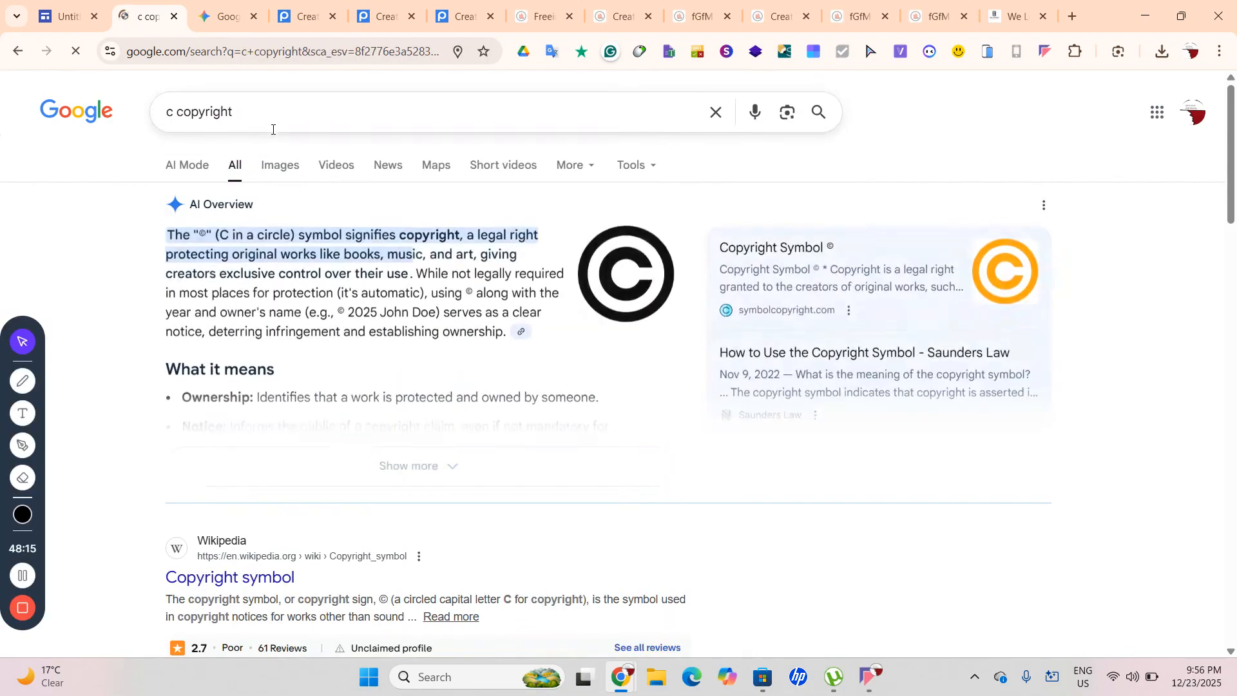
double_click(202, 236)
key("ctrl+c")
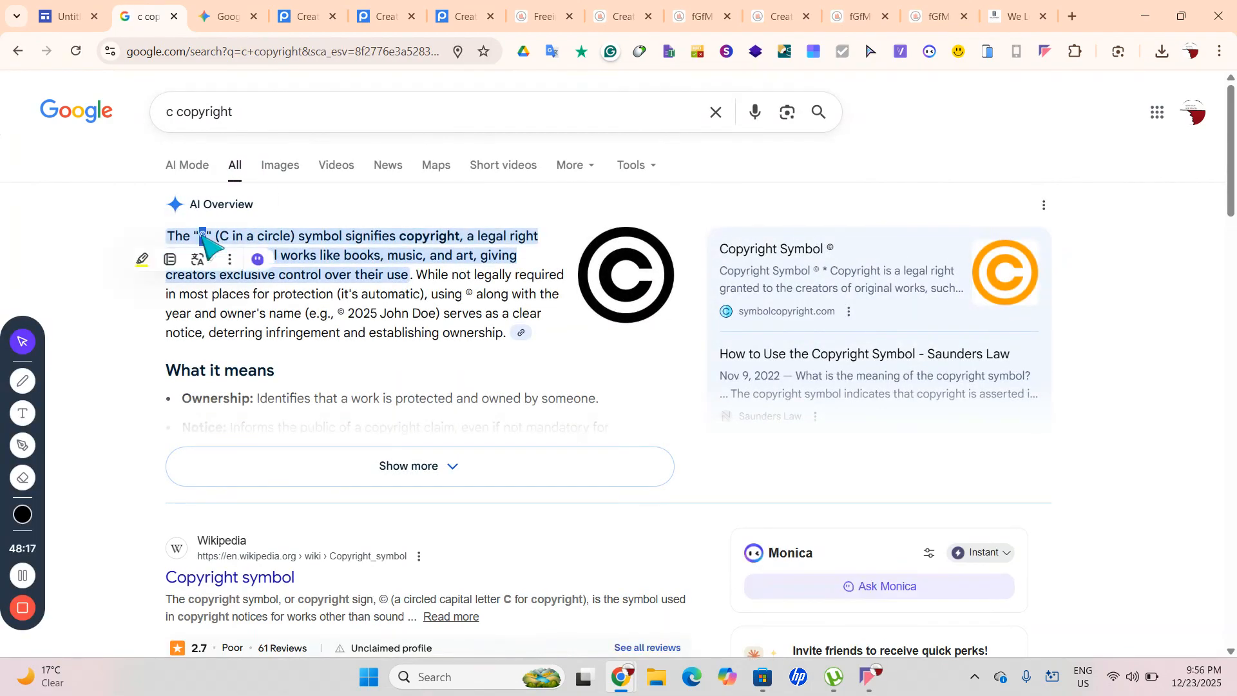
left_click(66, 16)
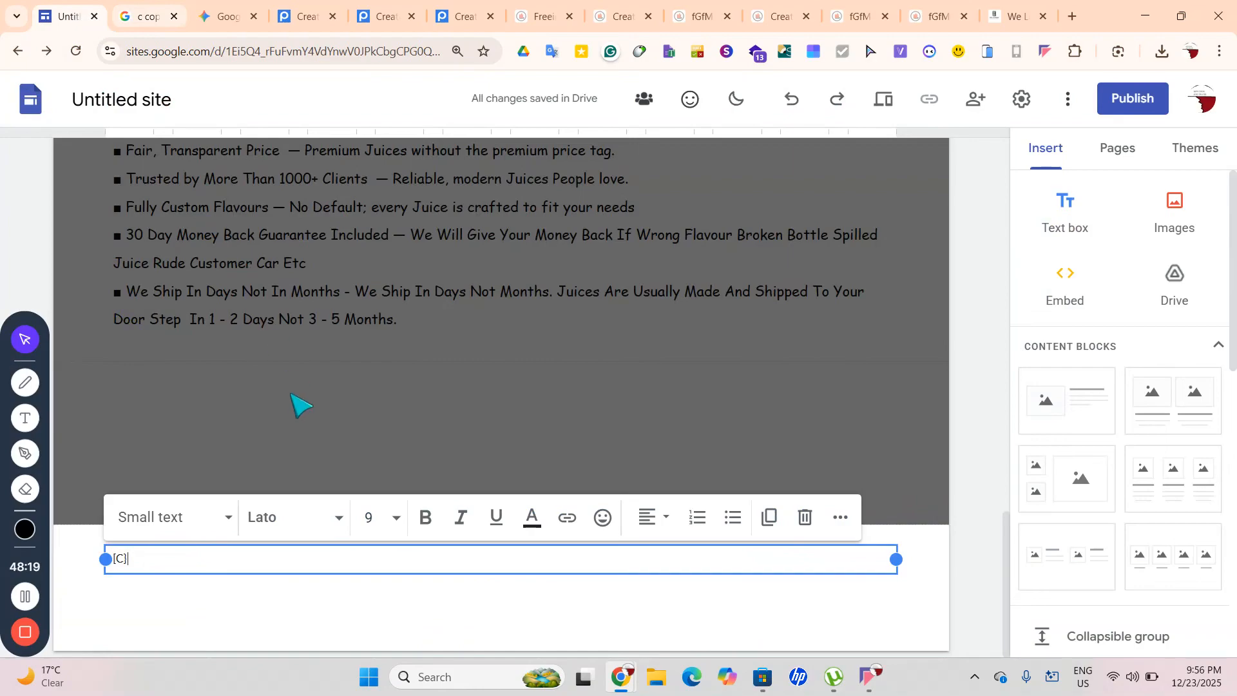
Paste © over the footer placeholder and continue typing '2025 My' after it
key("ctrl+a")
key("ctrl+v")
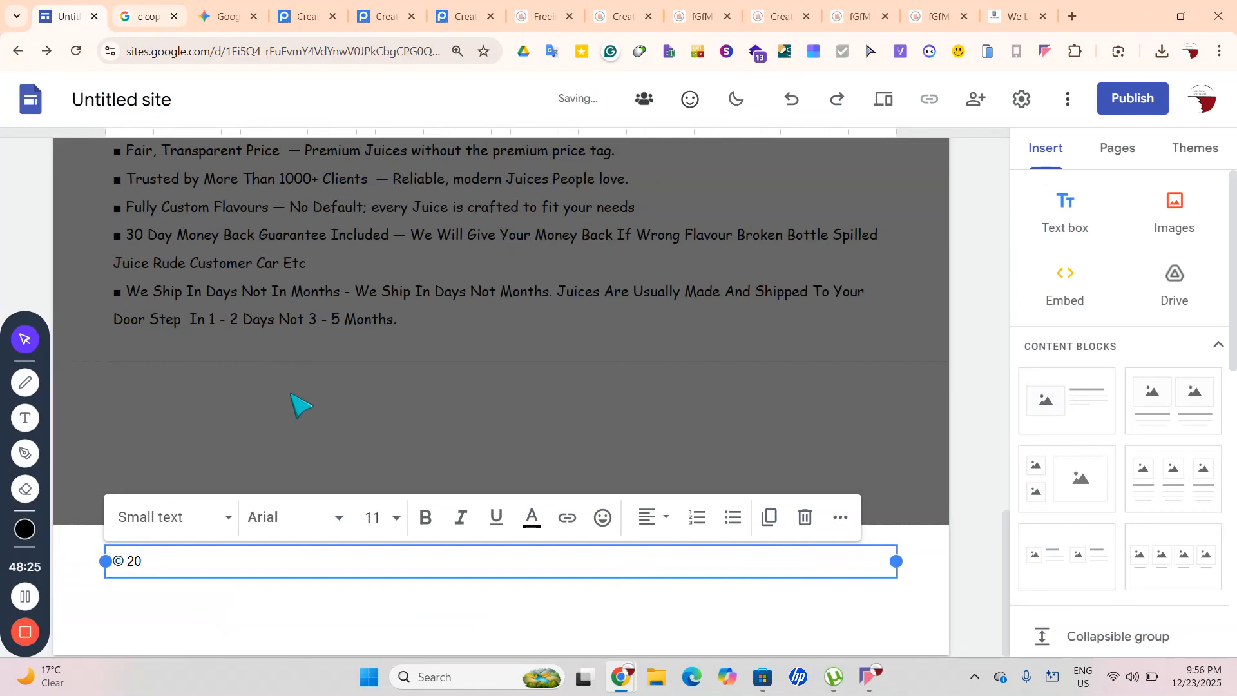
type("2025 My")
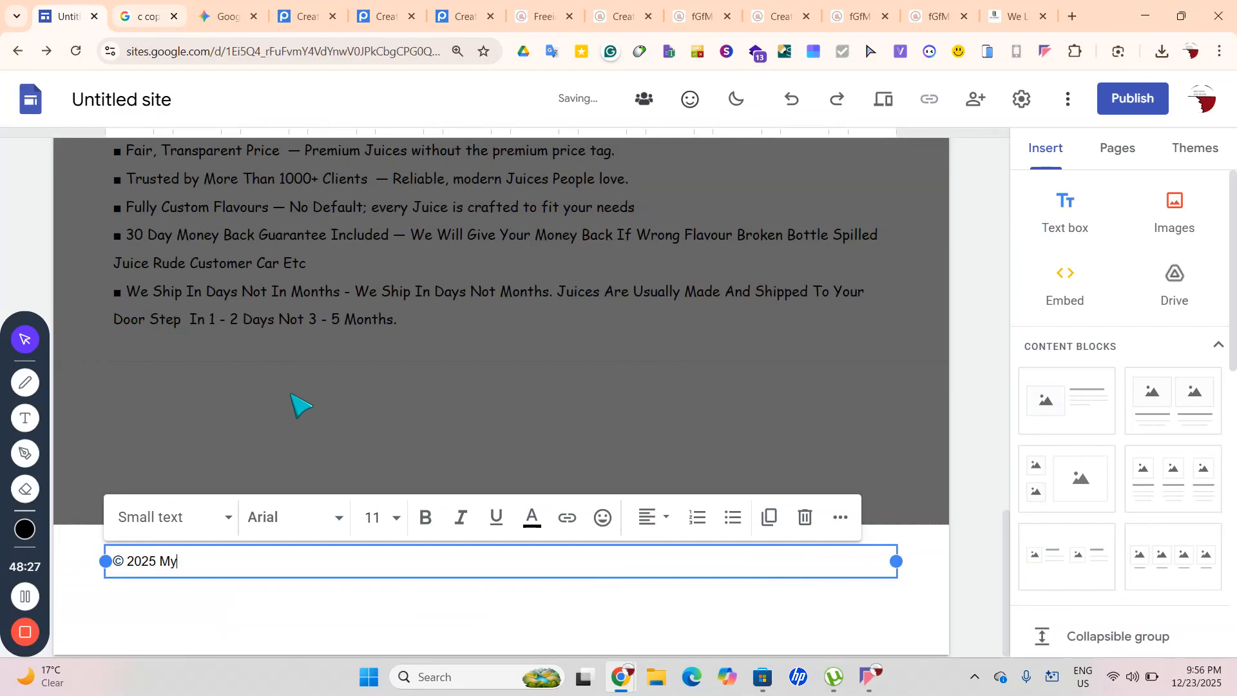
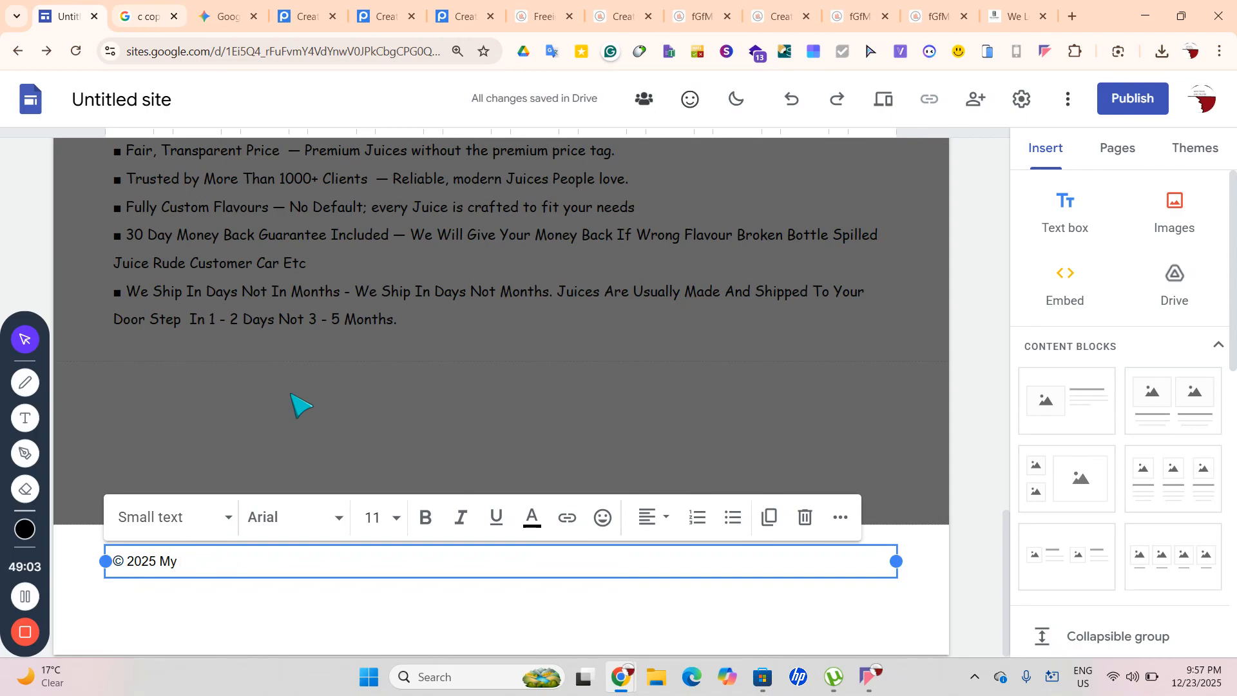
Open the Google home page to look at its footer text, then close that tab
left_click(214, 14)
left_click(277, 24)
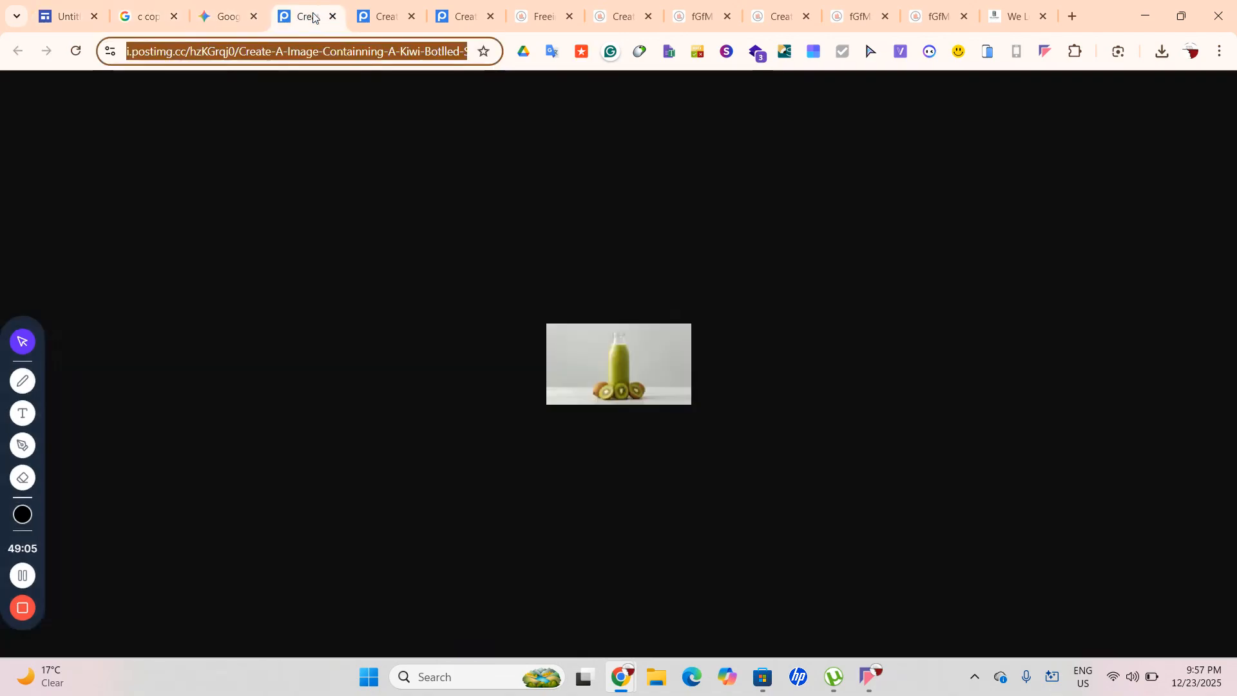
left_click(1071, 16)
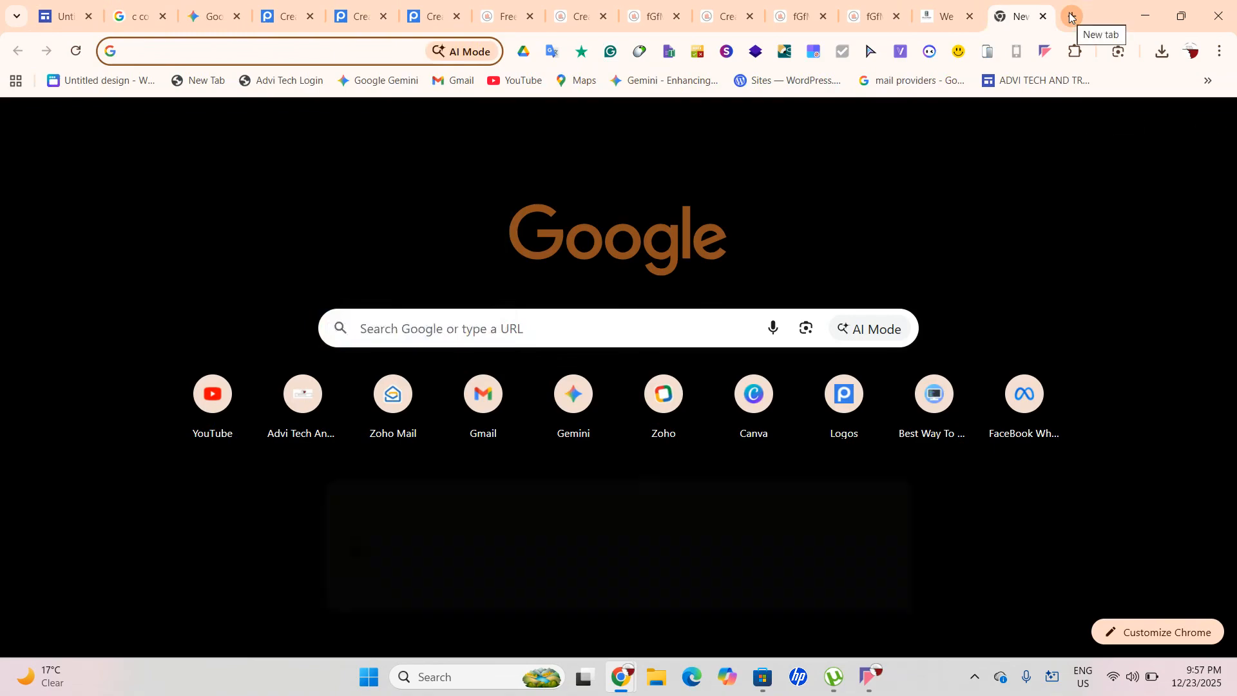
type("goo")
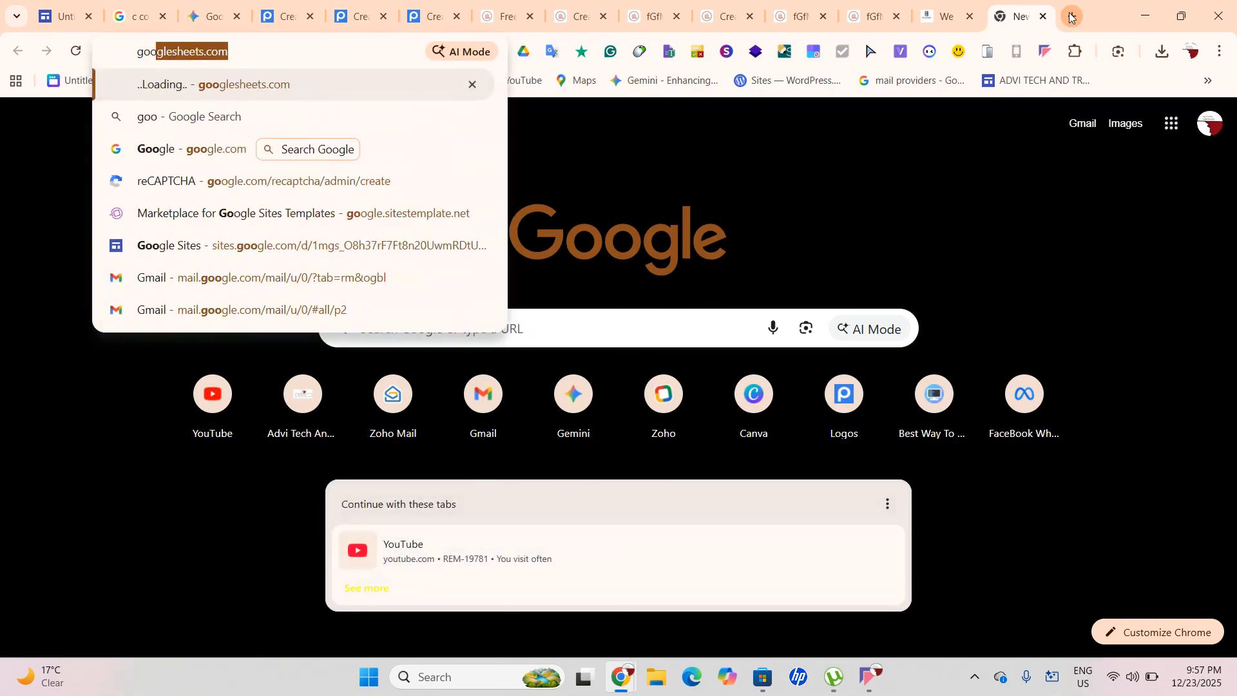
left_click(234, 148)
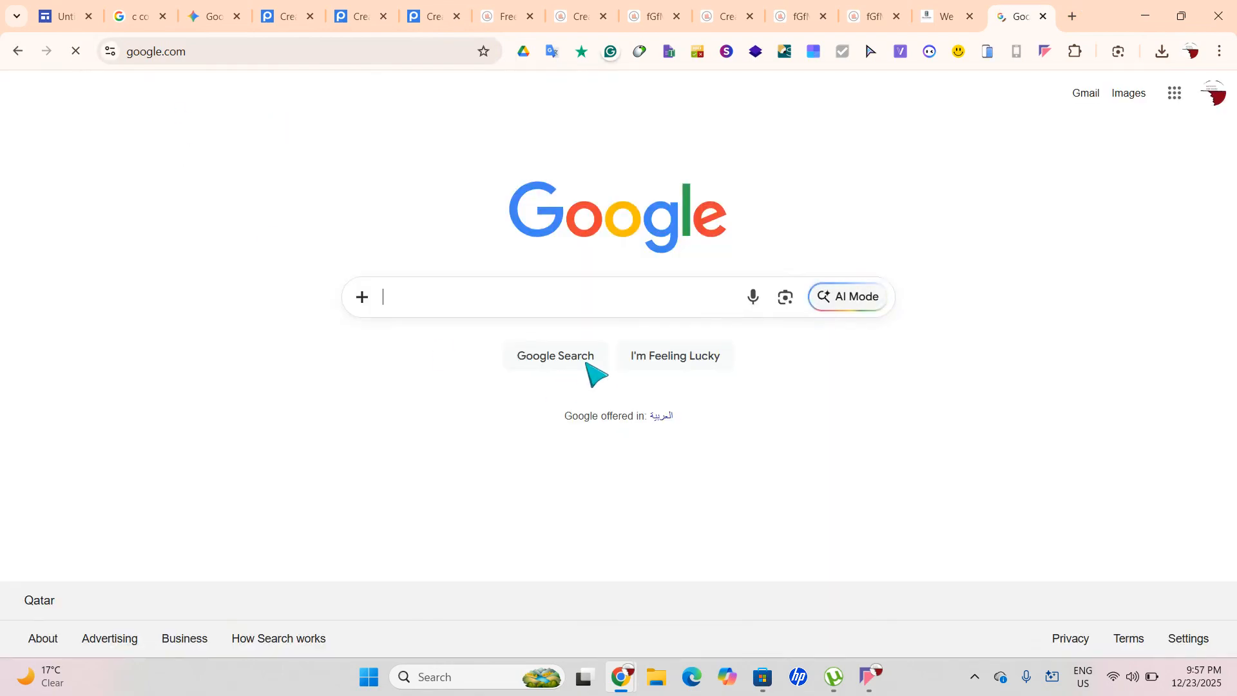
left_click_drag(9, 607, 186, 478)
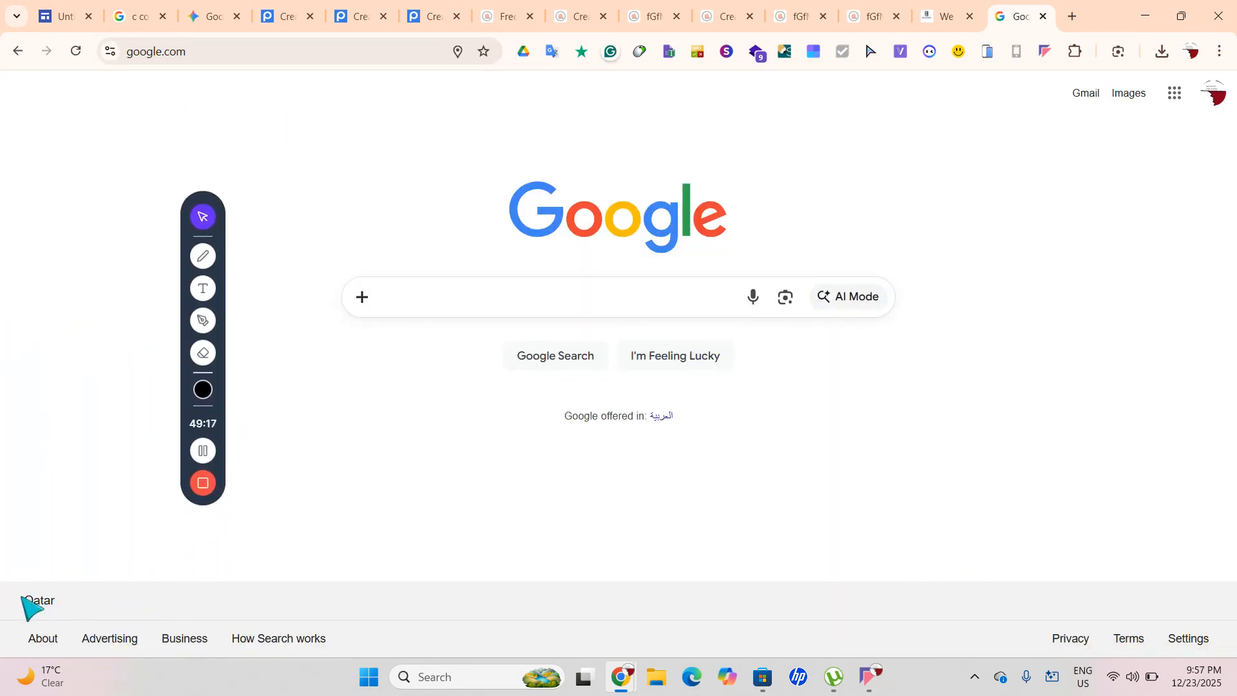
left_click_drag(24, 594, 638, 638)
left_click_drag(887, 634, 965, 632)
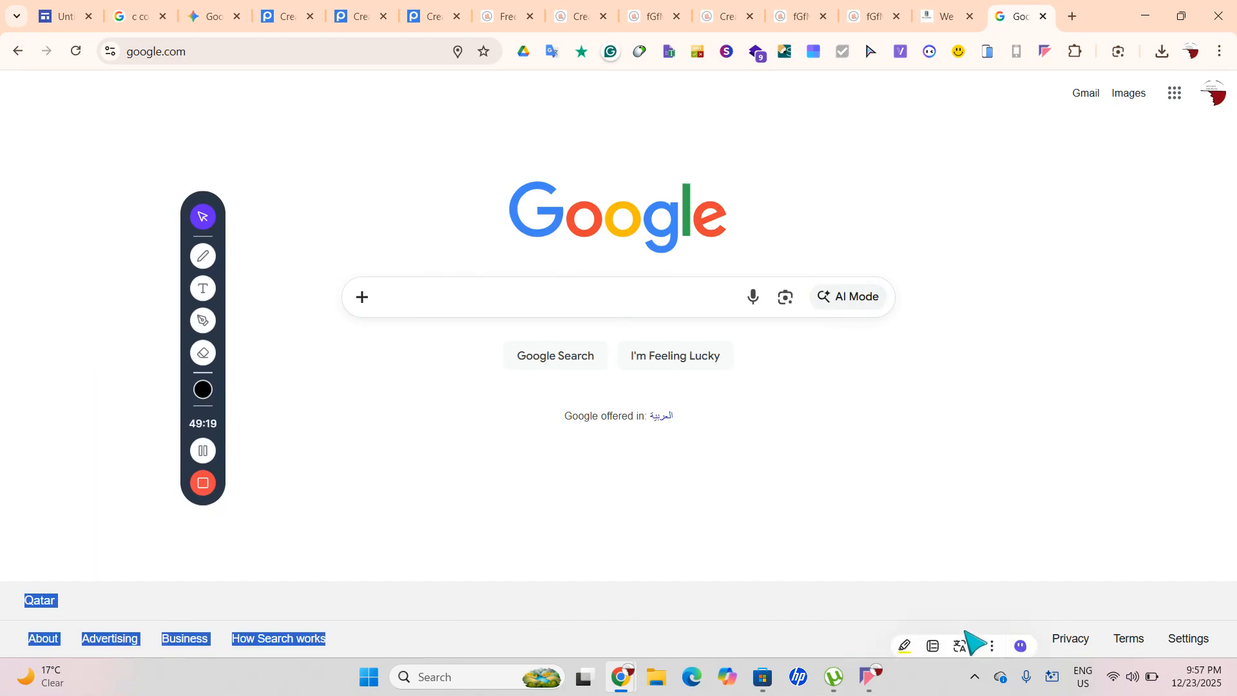
left_click(1044, 17)
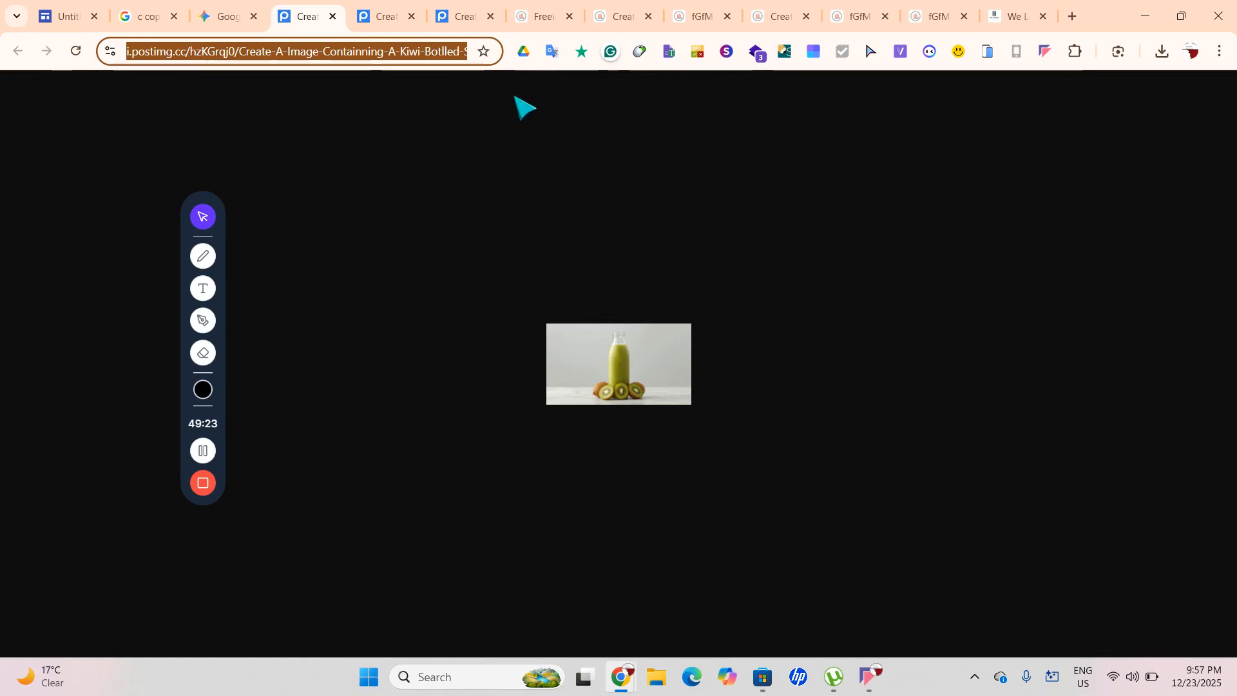
Review the We Love Apps footer copyright text, then close that tab, leaving a new tab
left_click(862, 5)
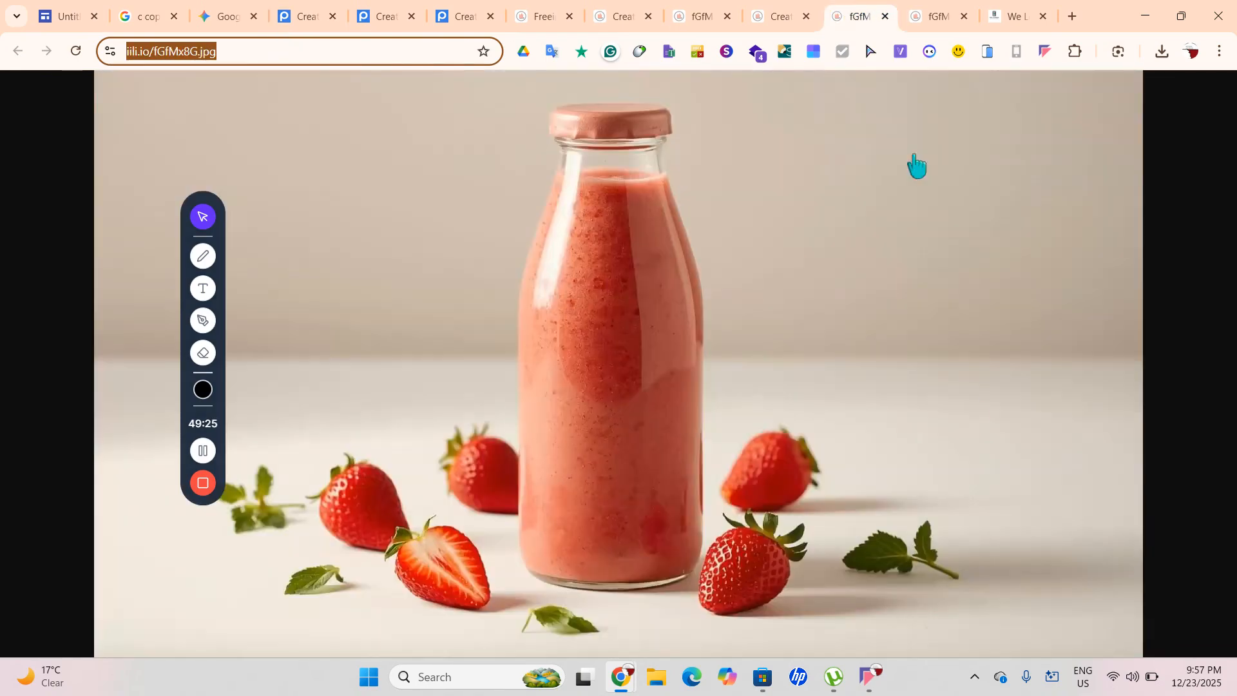
left_click(1080, 9)
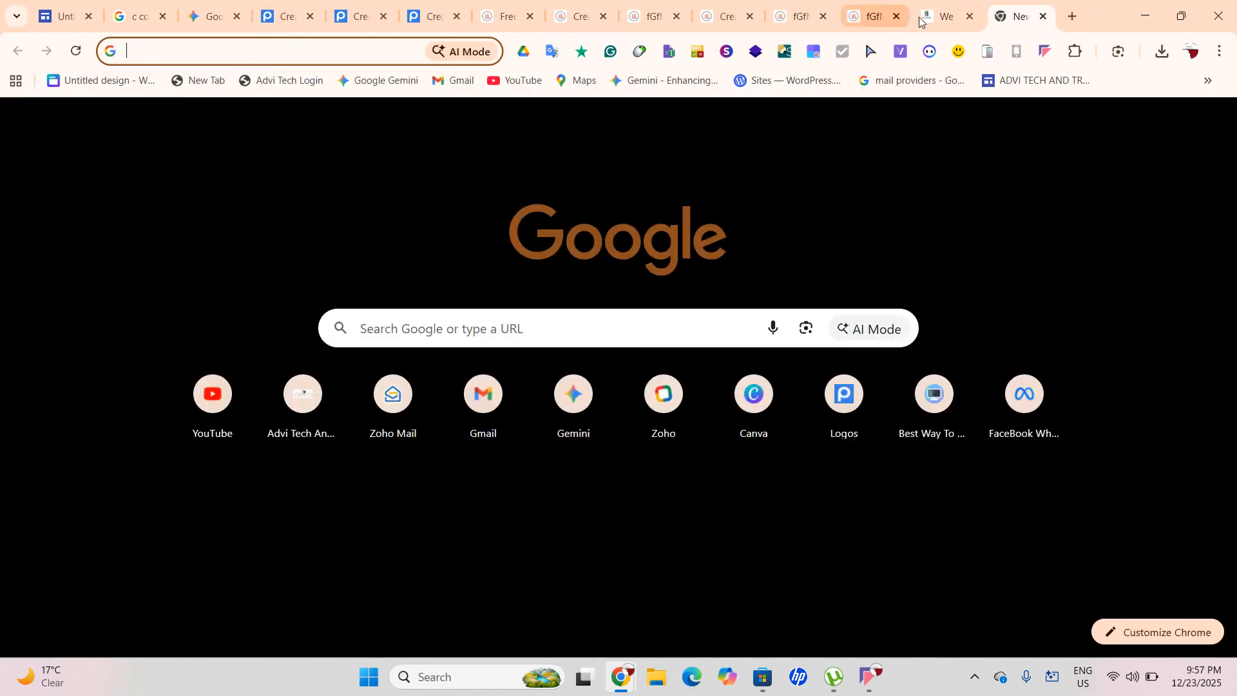
left_click(948, 17)
scroll(832, 222, "down", 3)
key("super+Tab")
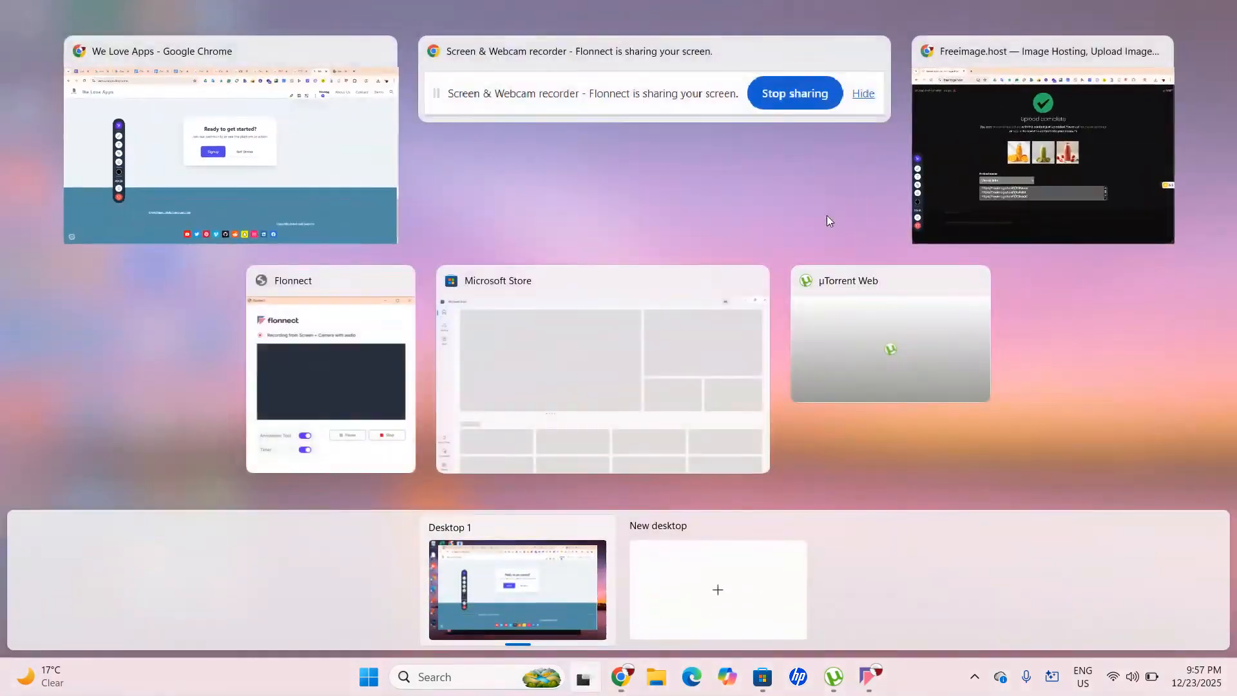
left_click(276, 110)
left_click_drag(31, 487, 1063, 581)
left_click(1196, 430)
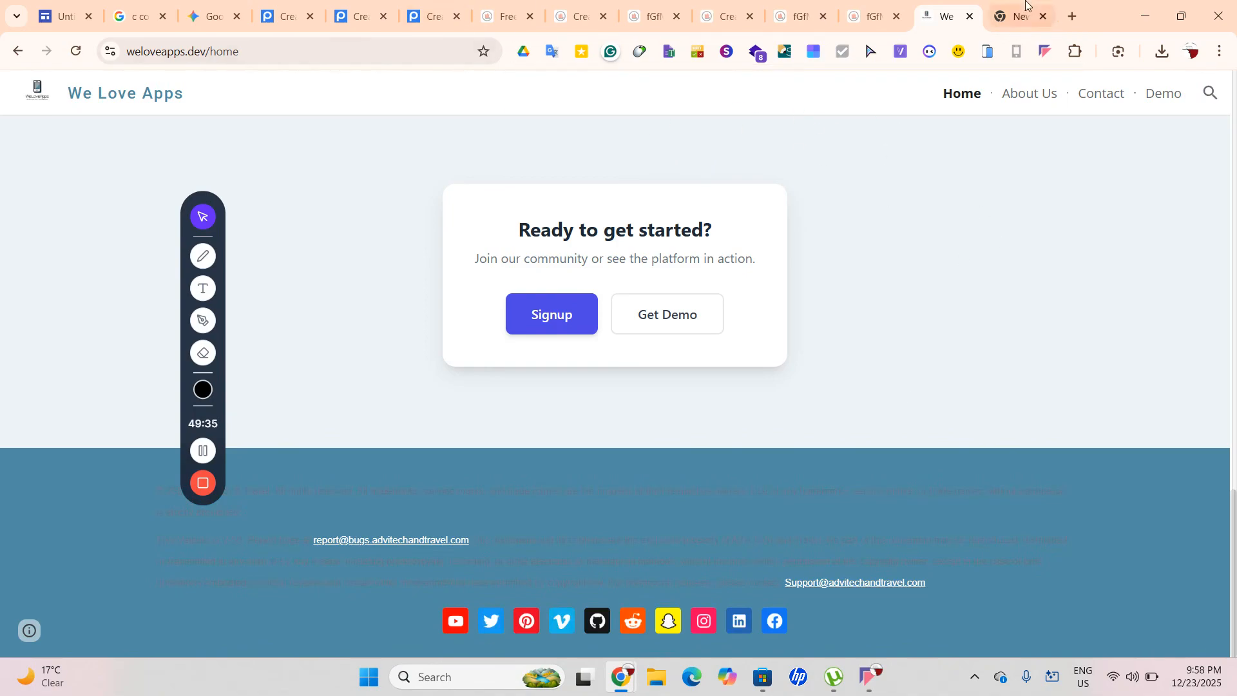
left_click(971, 16)
key("Down")
key("Down")
key("Down")
key("Down")
key("Down")
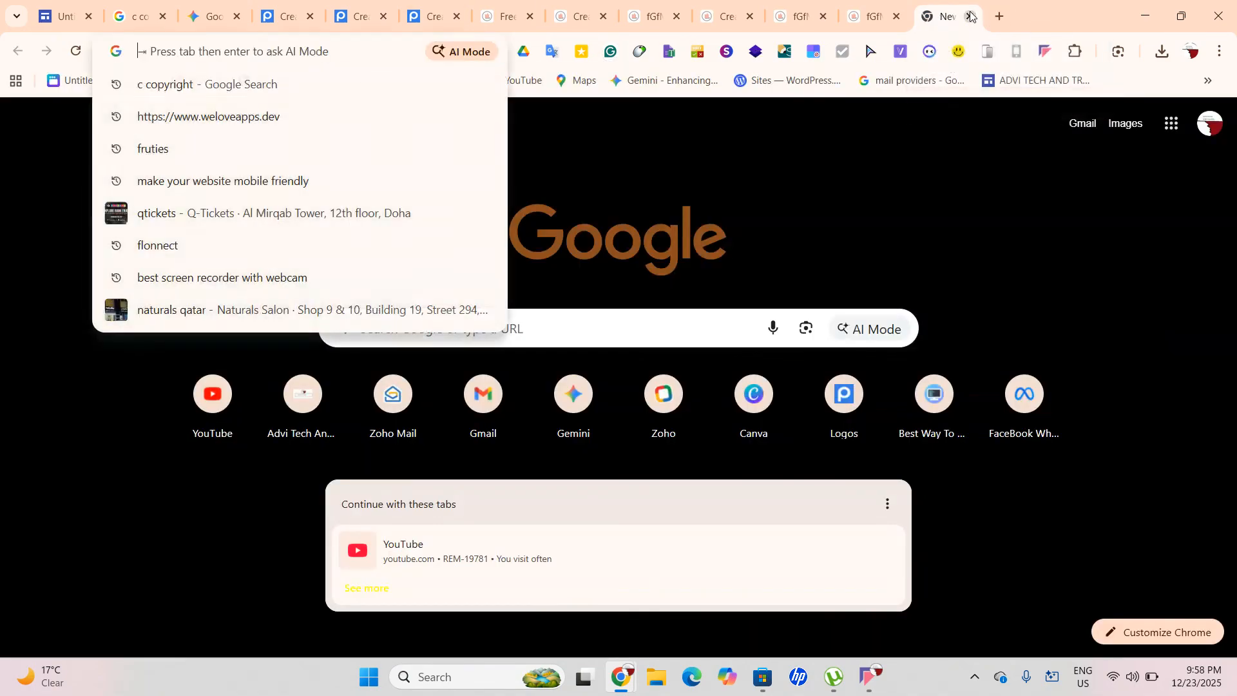
key("Down")
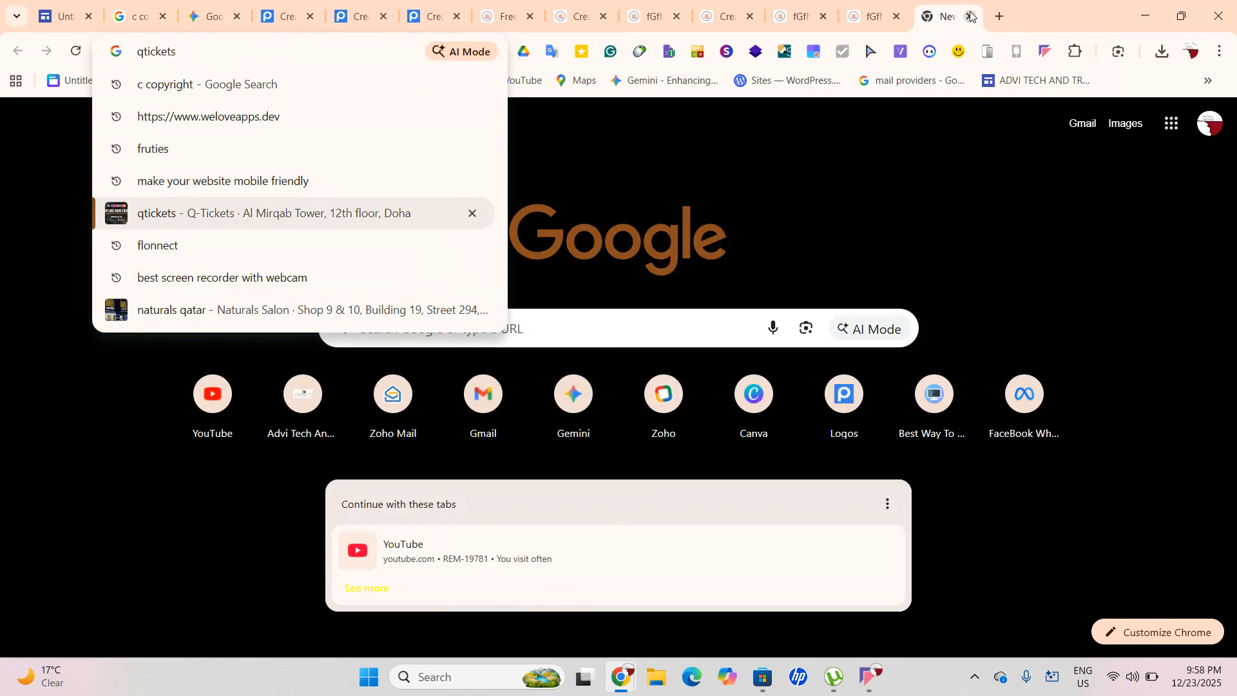
left_click(136, 482)
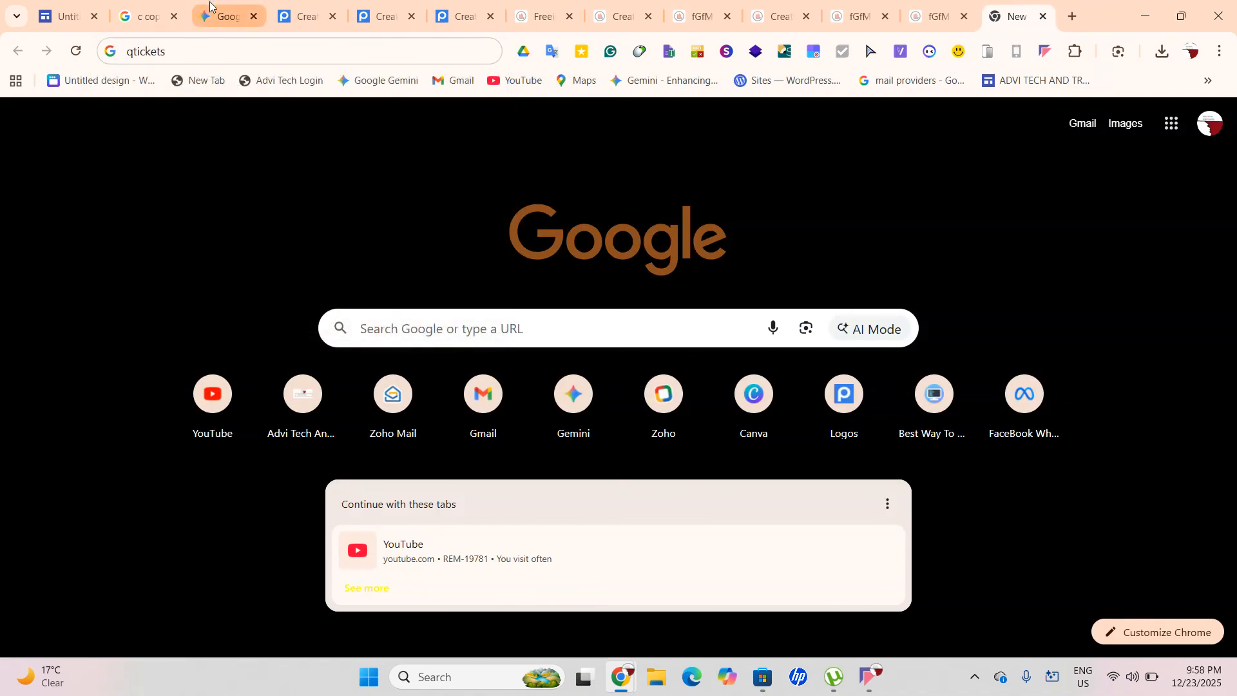
Finish the footer line as '© 2025 My Juice Shop' and set it in Comic Sans
left_click(57, 8)
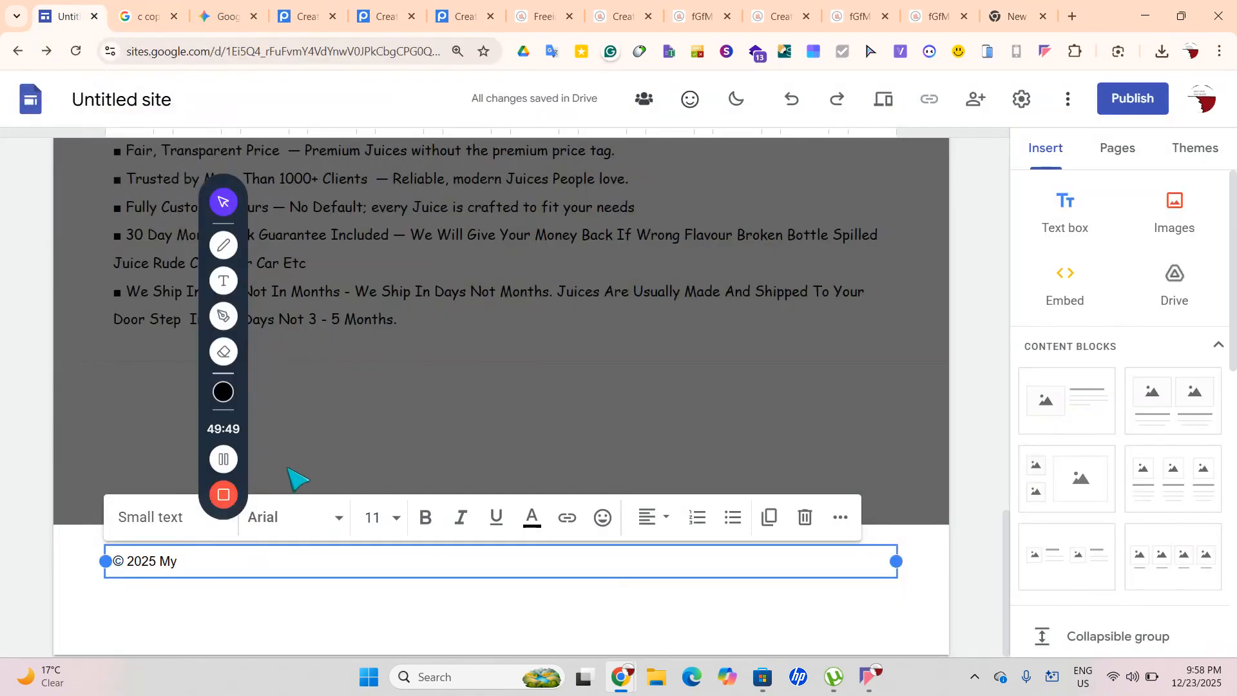
type("Juice")
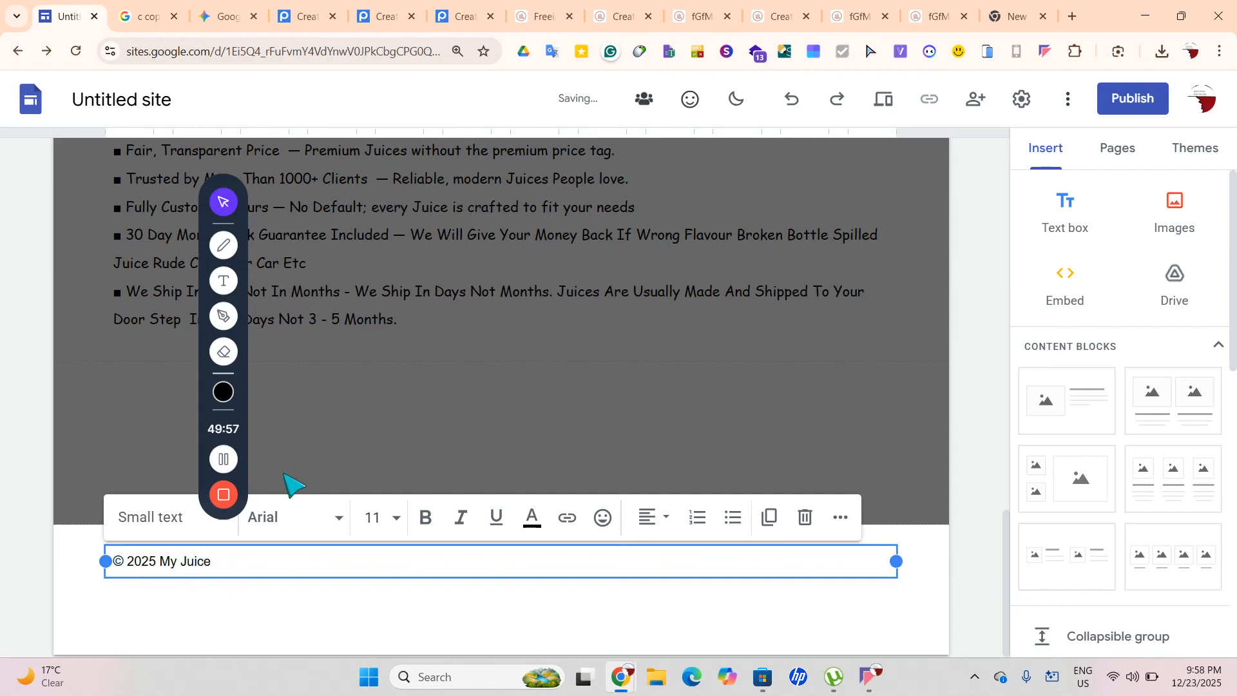
type(" Shop")
key("ctrl+a")
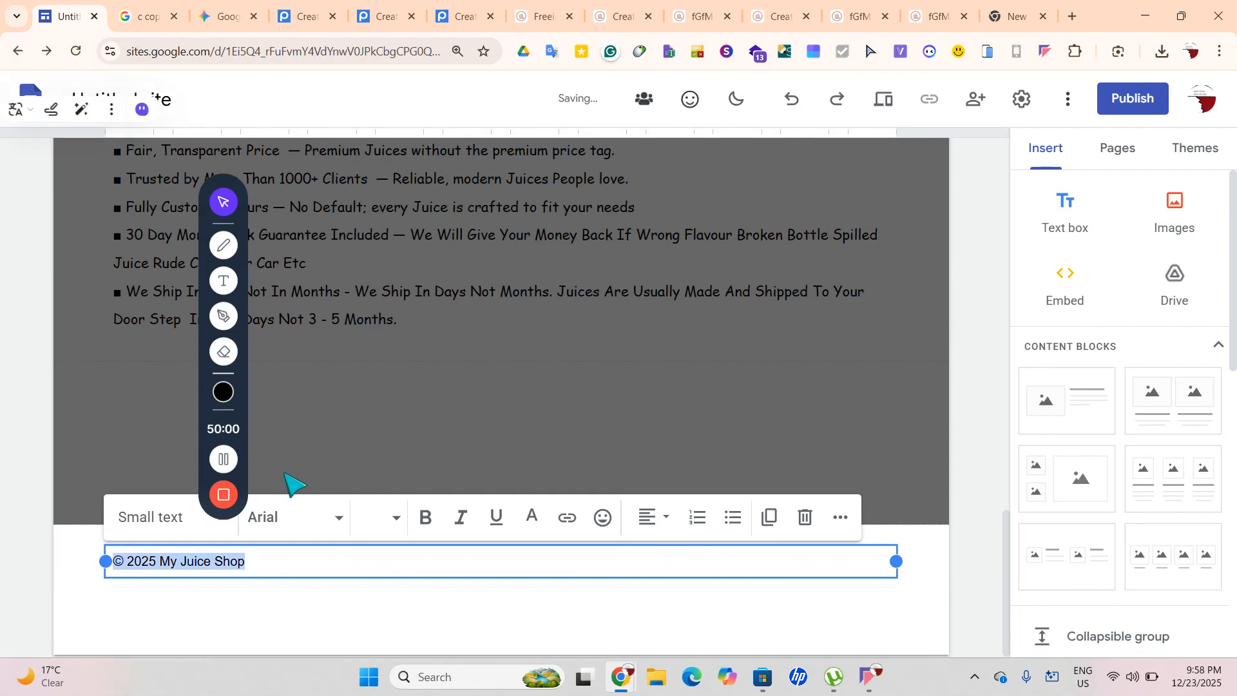
left_click(293, 534)
scroll(434, 580, "down", 5)
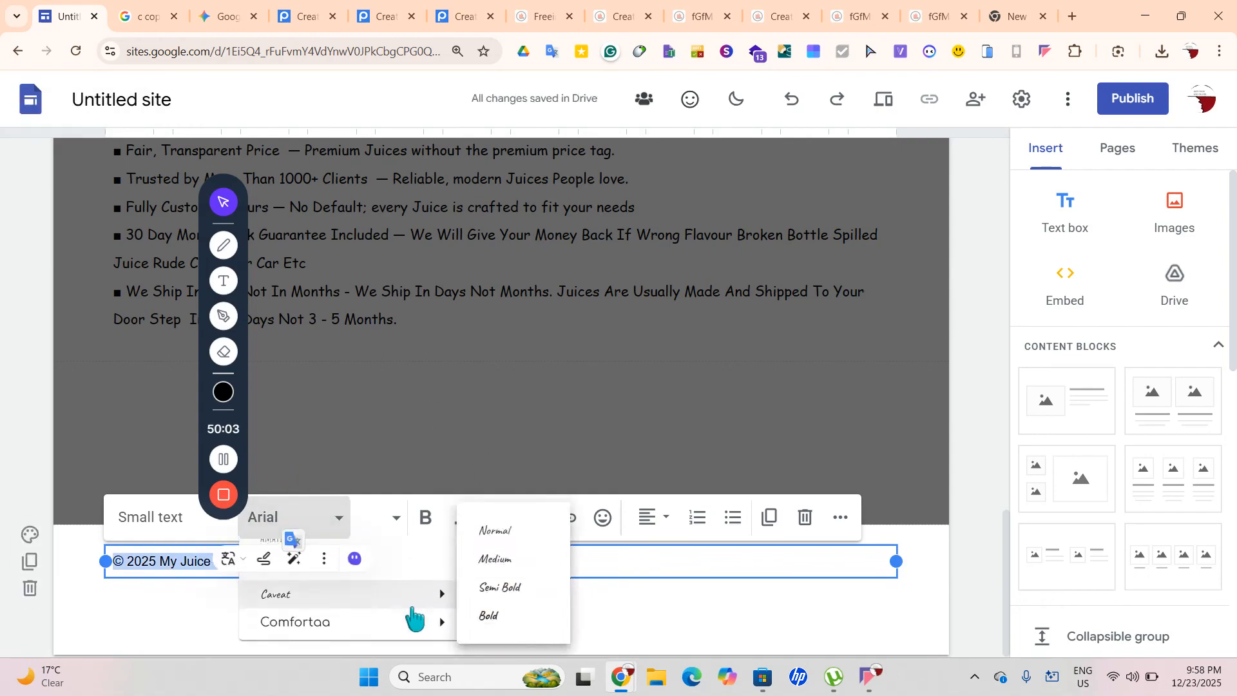
left_click(414, 618)
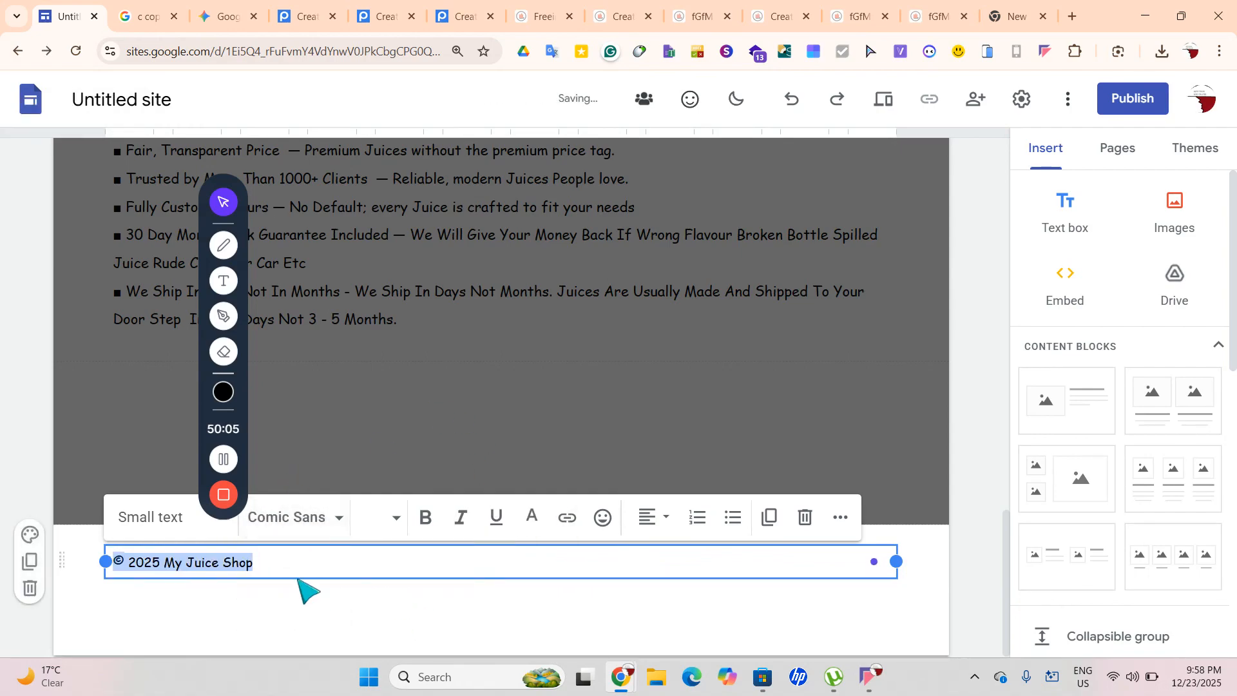
Centre the footer copyright line and set its font size to 14
left_click(649, 519)
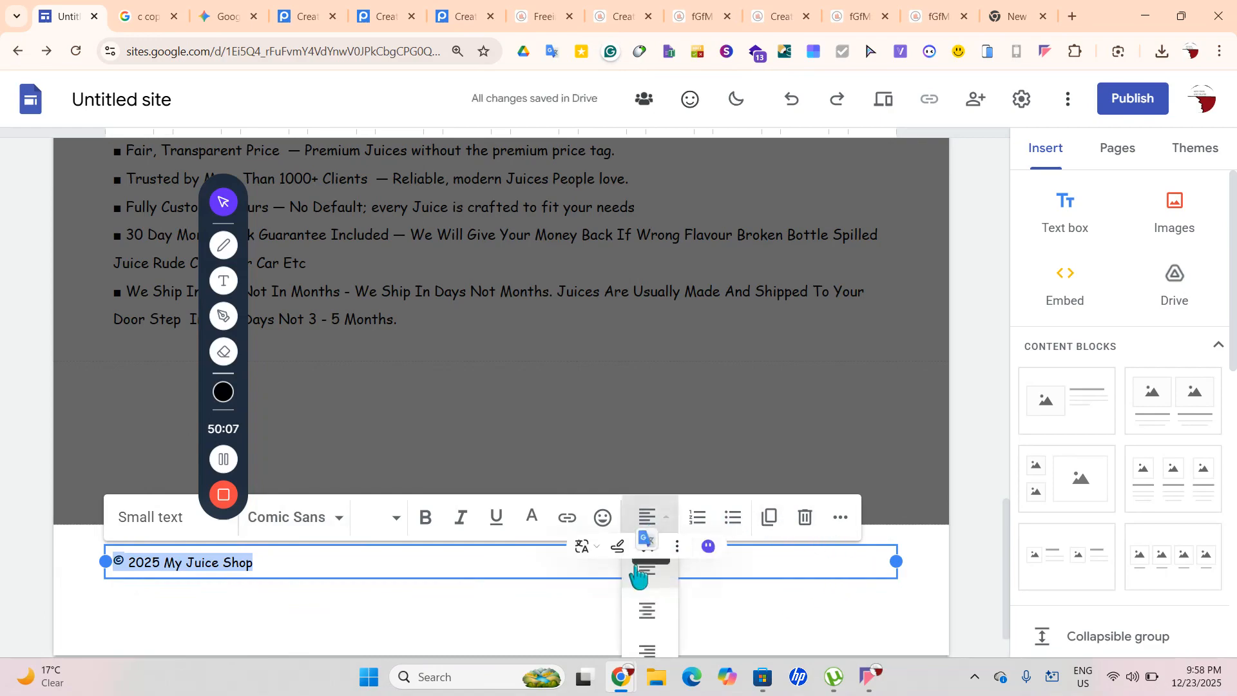
left_click(646, 611)
left_click(733, 603)
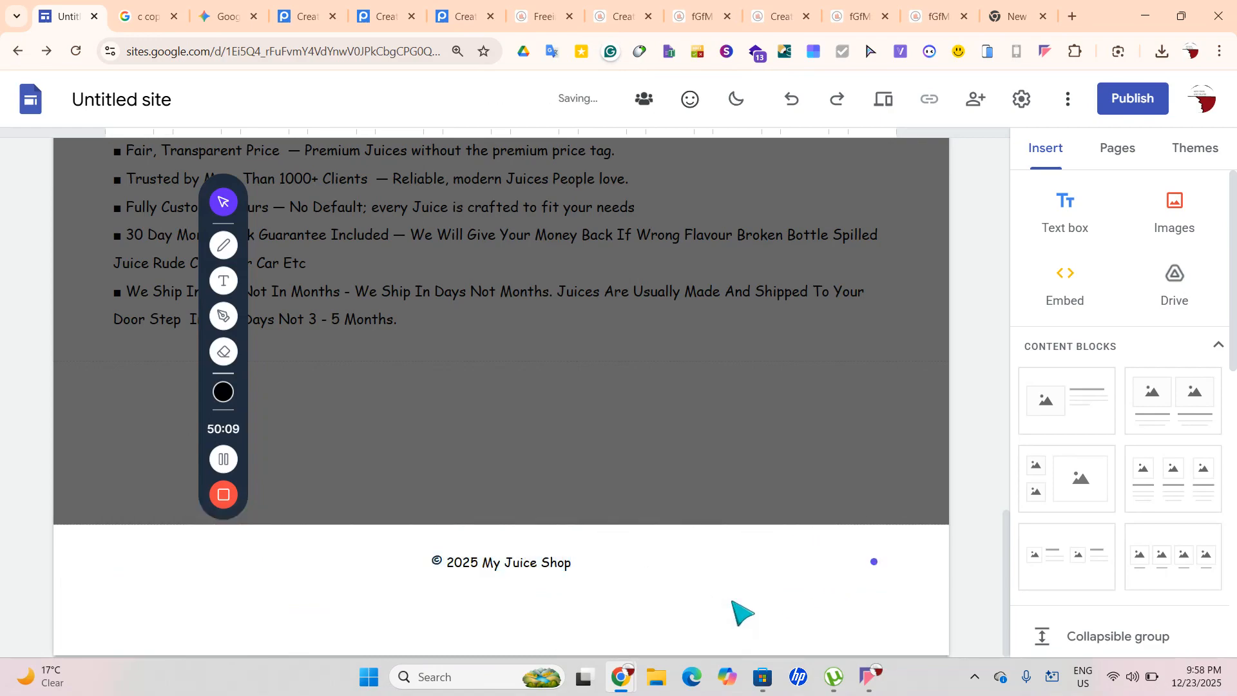
left_click(471, 563)
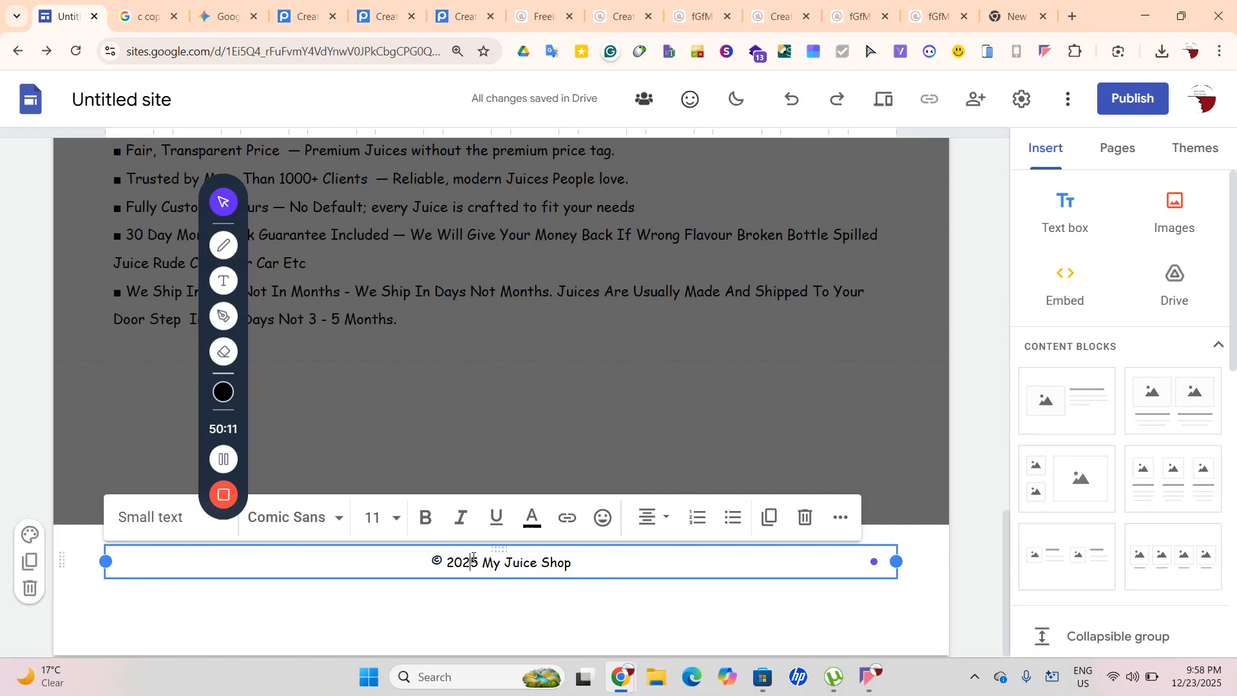
key("ctrl+a")
left_click(367, 535)
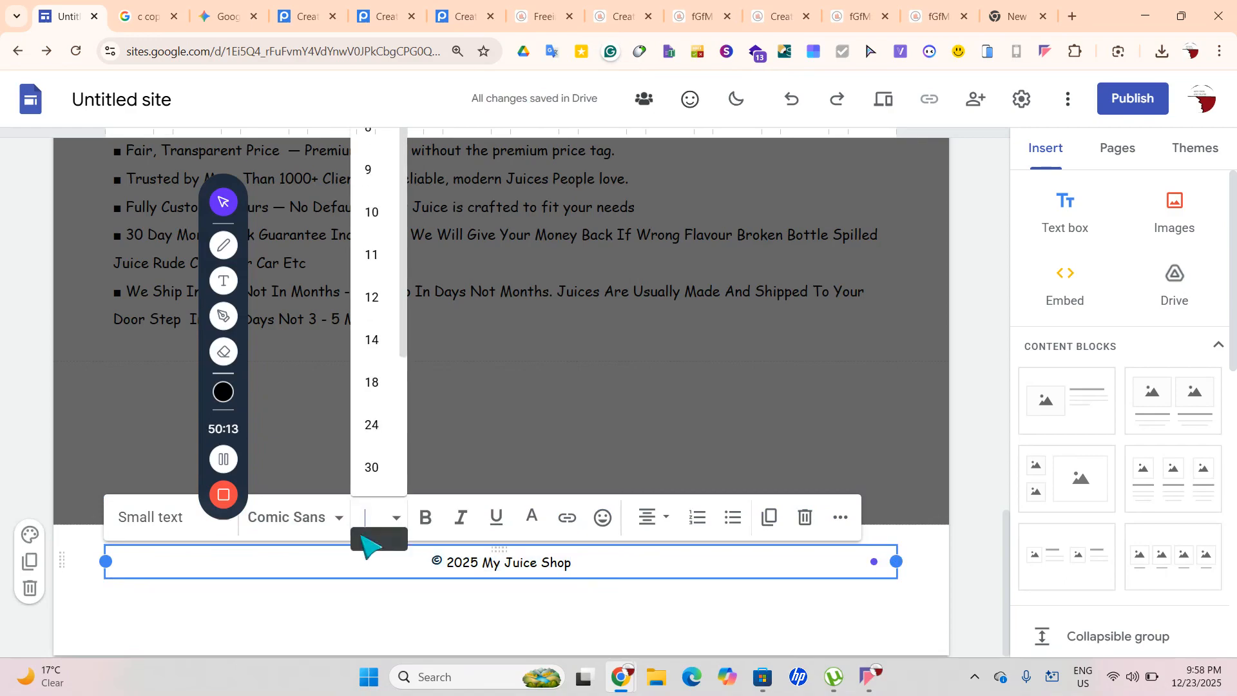
left_click(375, 353)
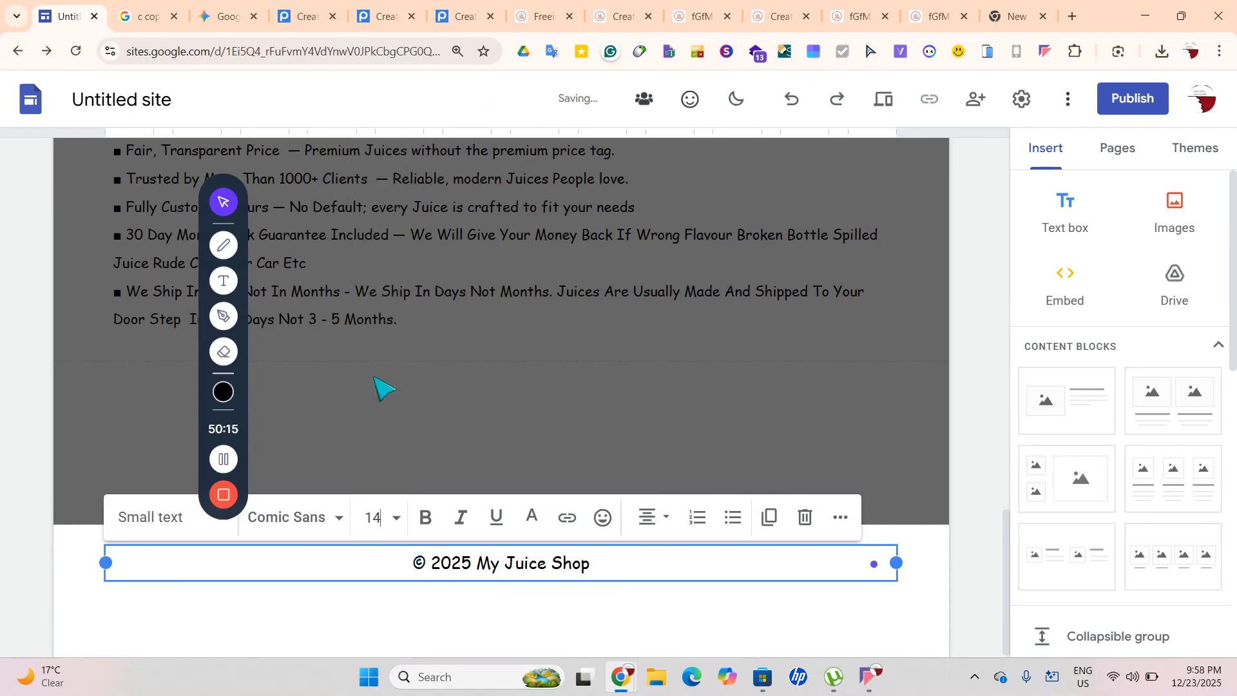
left_click(523, 617)
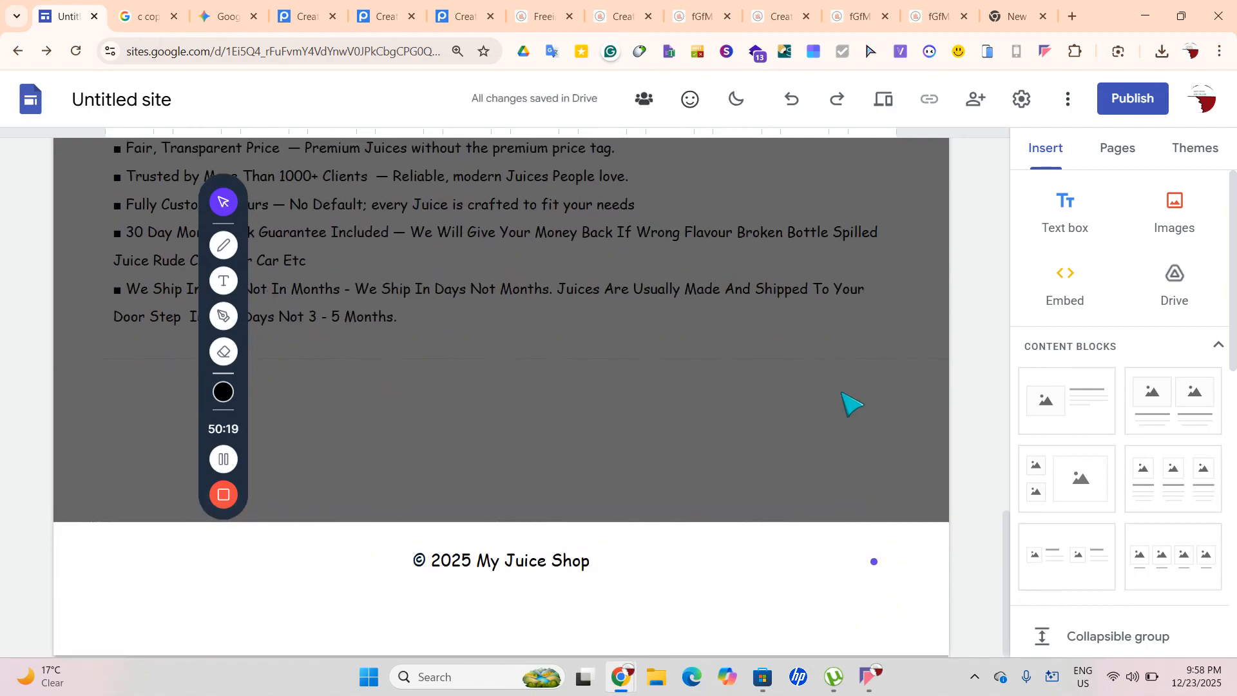
In the footer, replace 'My Juice Shop' with 'SmootLovers' to match the logo
scroll(1088, 433, "down", 7)
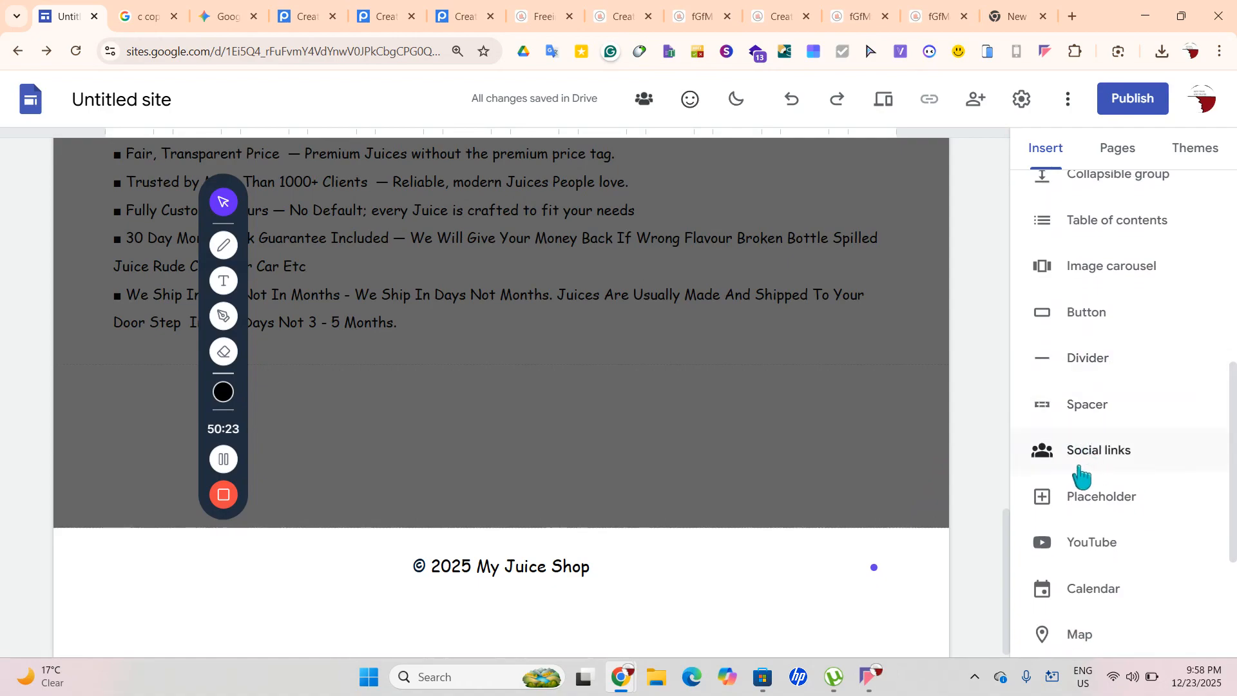
scroll(942, 491, "up", 15)
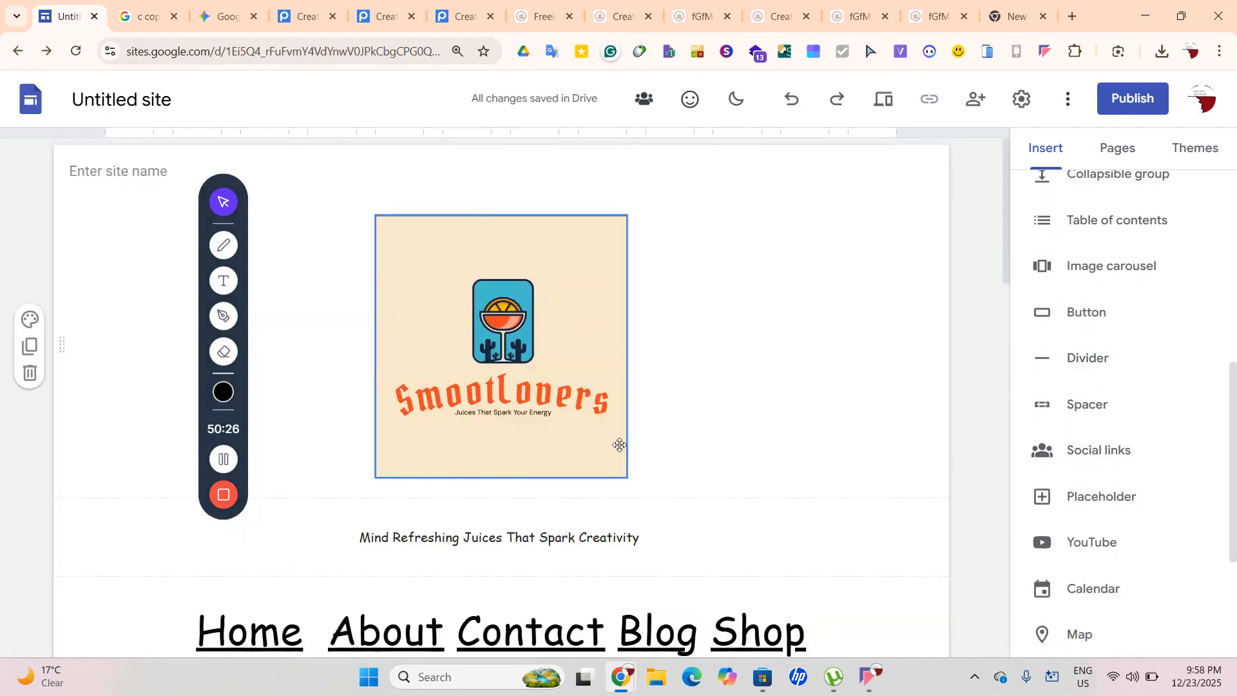
left_click(514, 401)
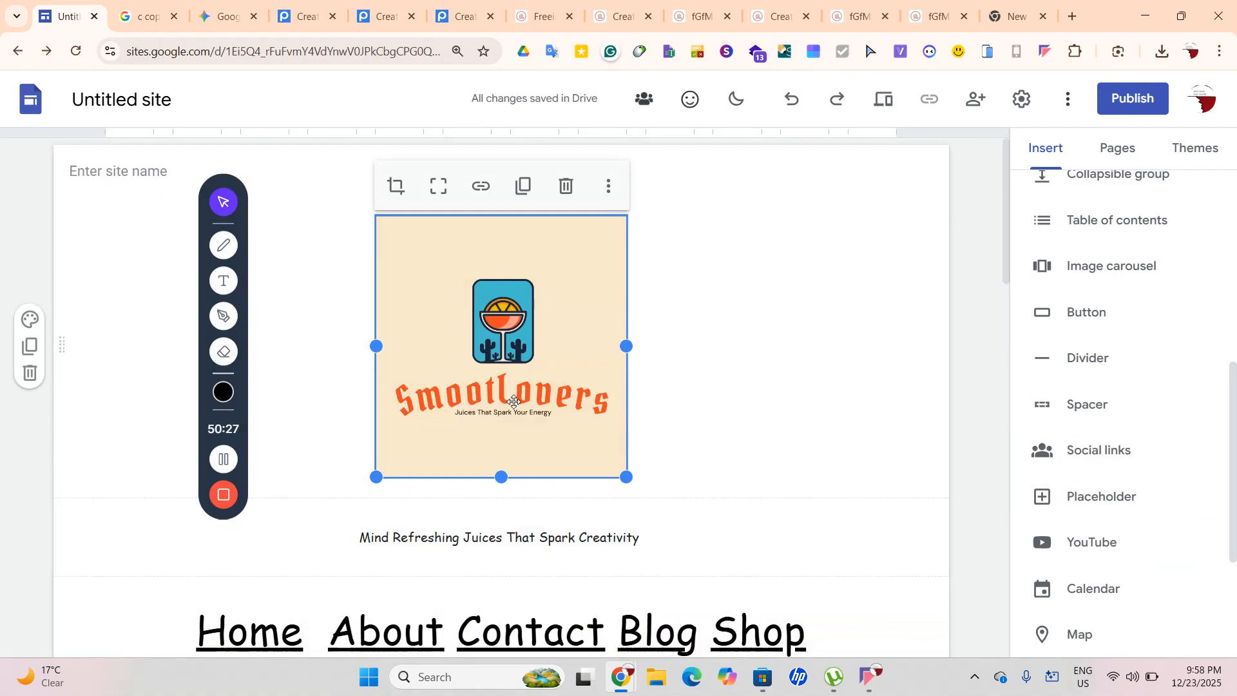
scroll(514, 401, "down", 15)
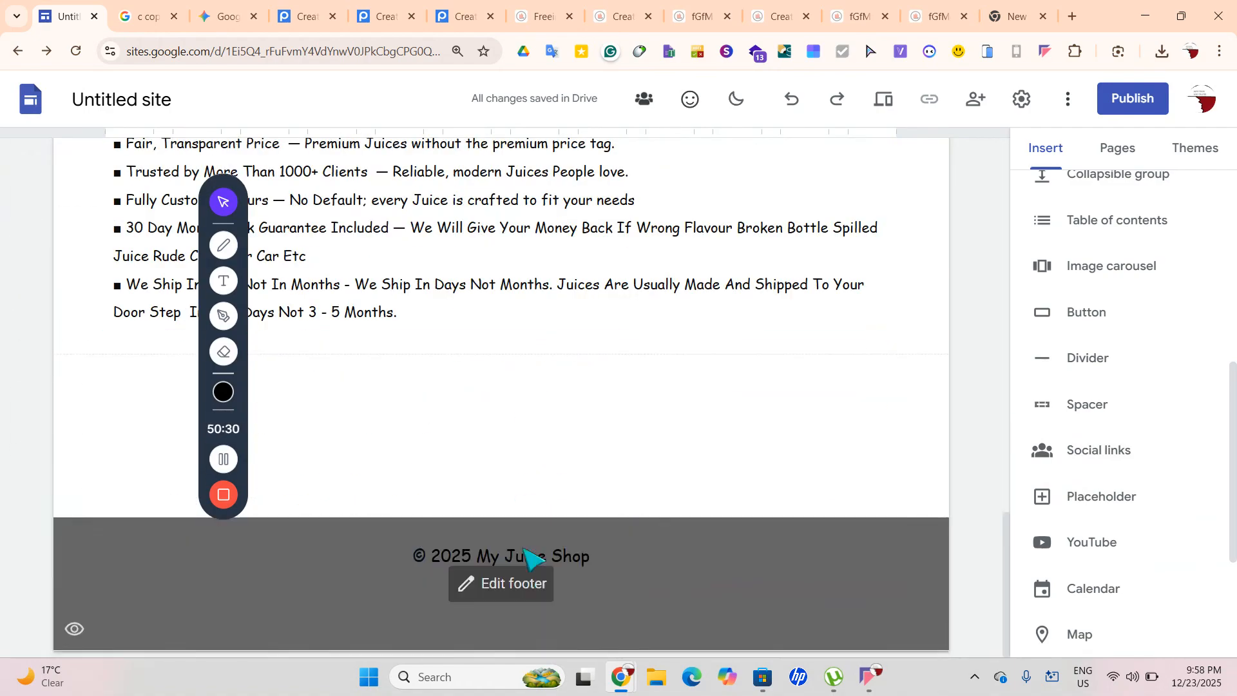
left_click(538, 584)
left_click_drag(591, 557, 476, 560)
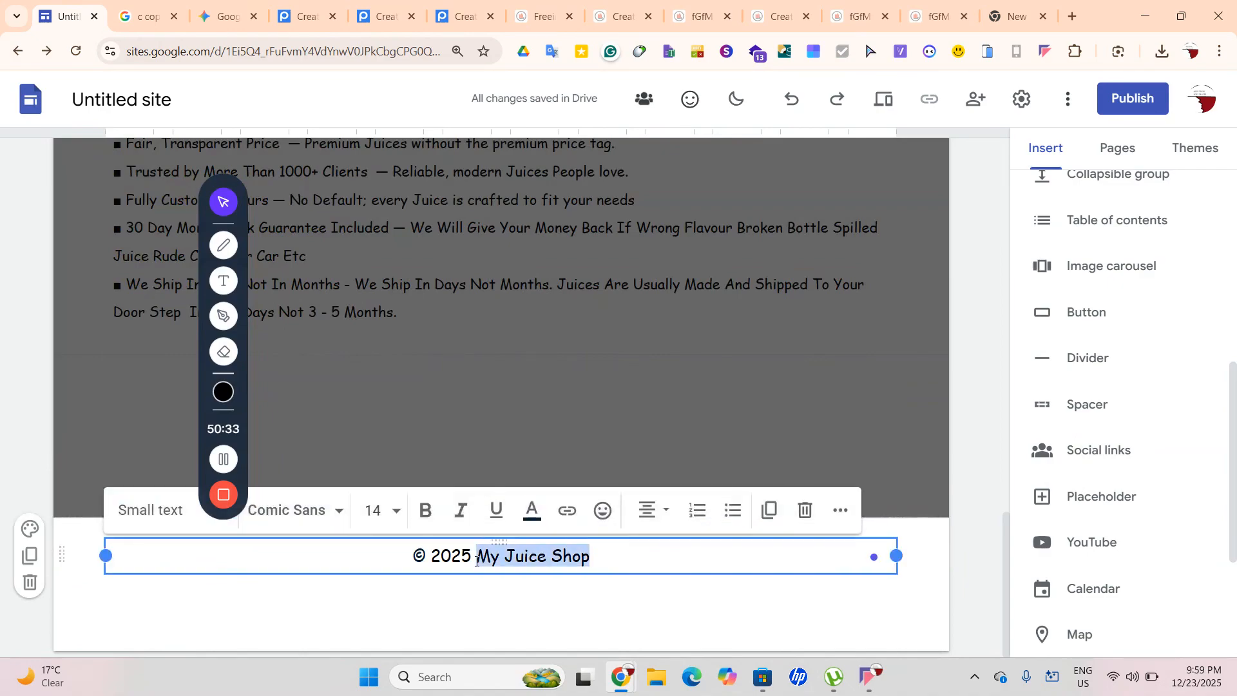
key("BackSpace")
type("Sm")
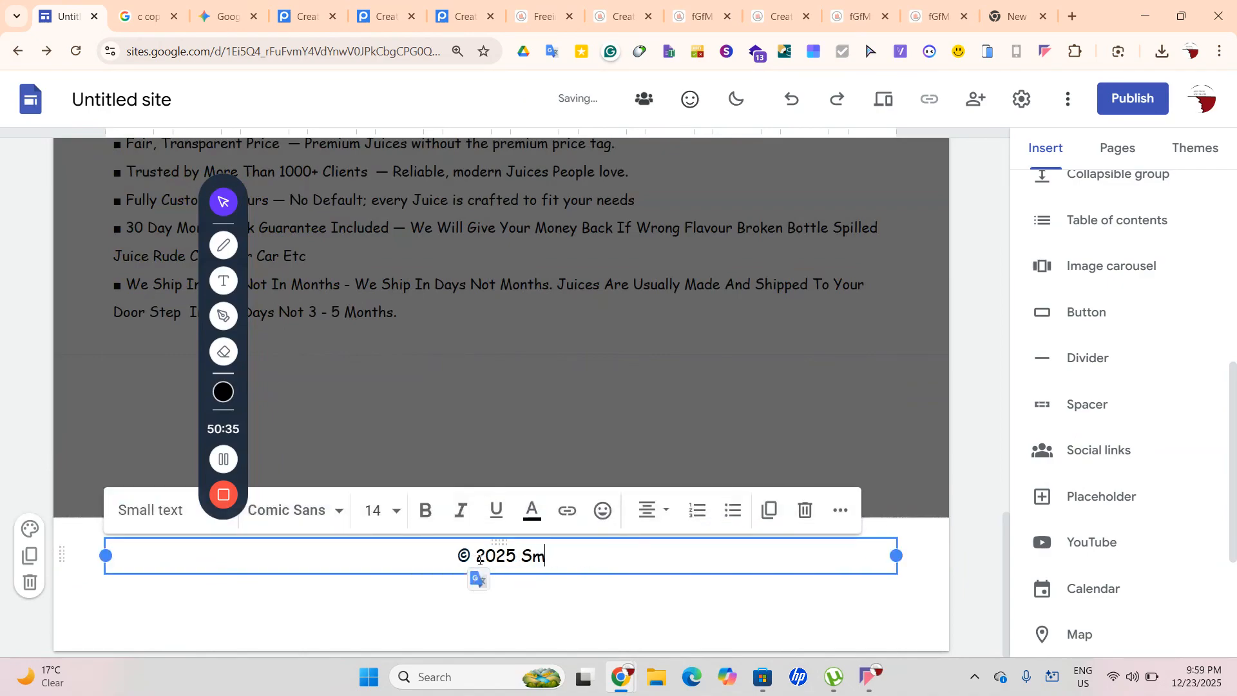
type("ootLovers")
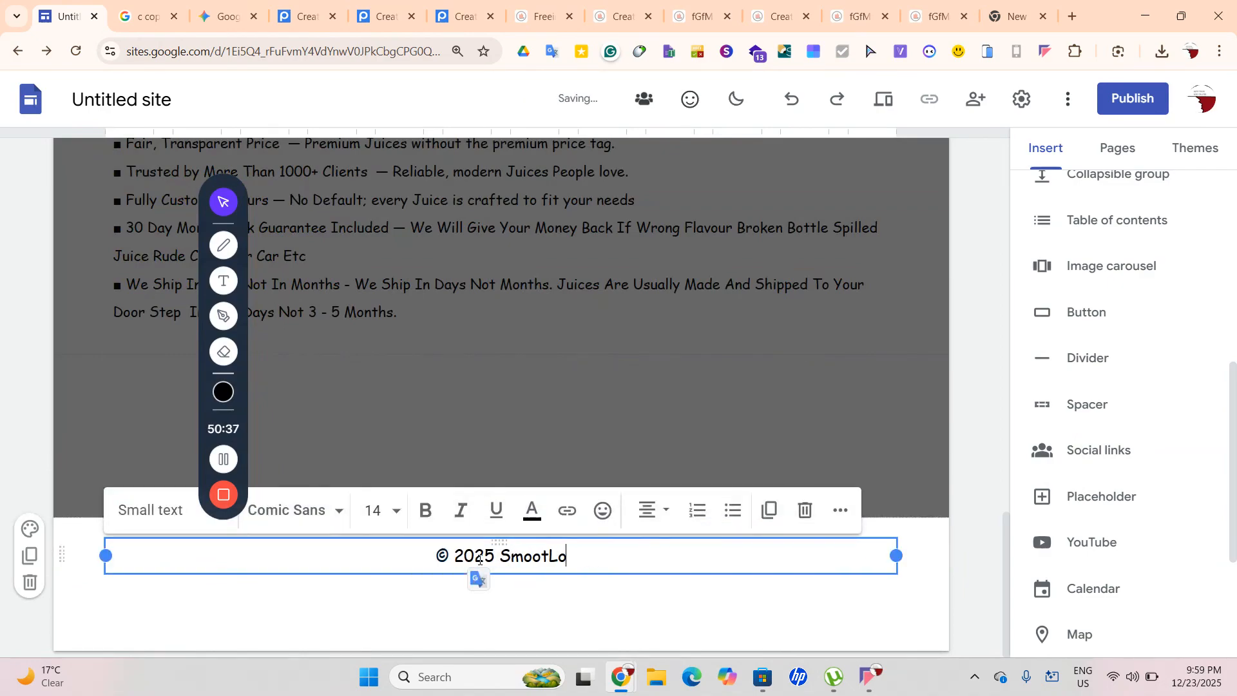
left_click(536, 591)
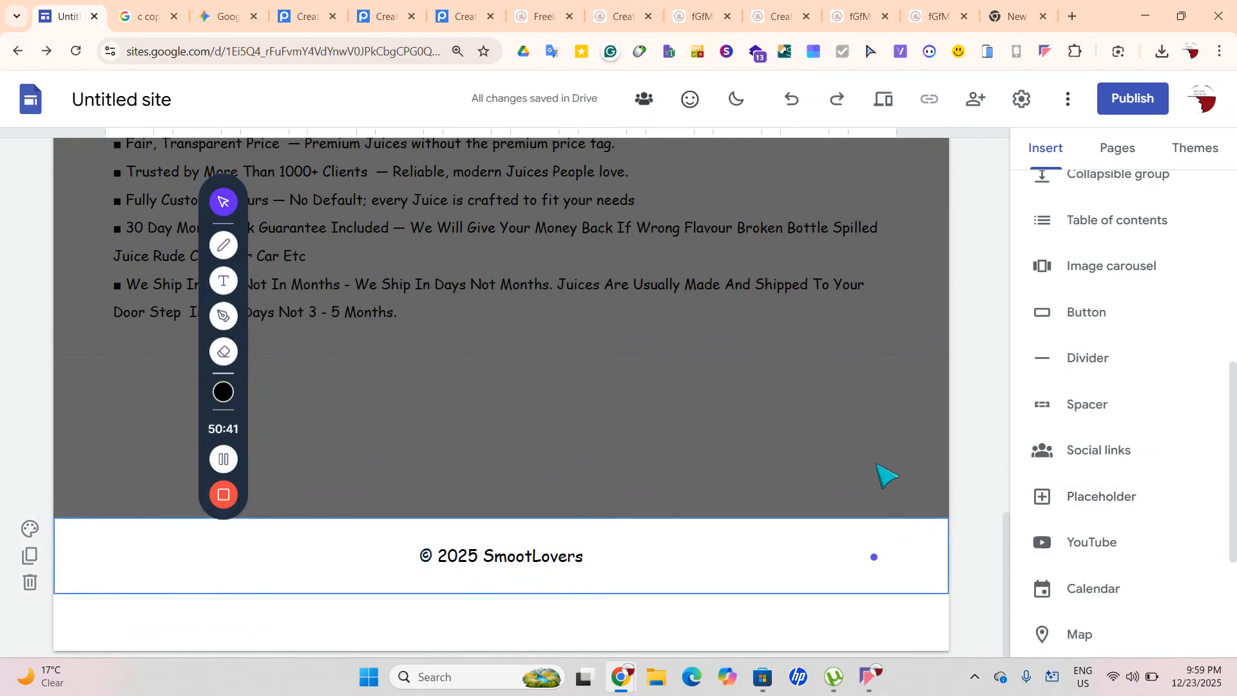
Insert the SmootLovers logo image into the footer, shrink it and place it at the left
left_click(1048, 266)
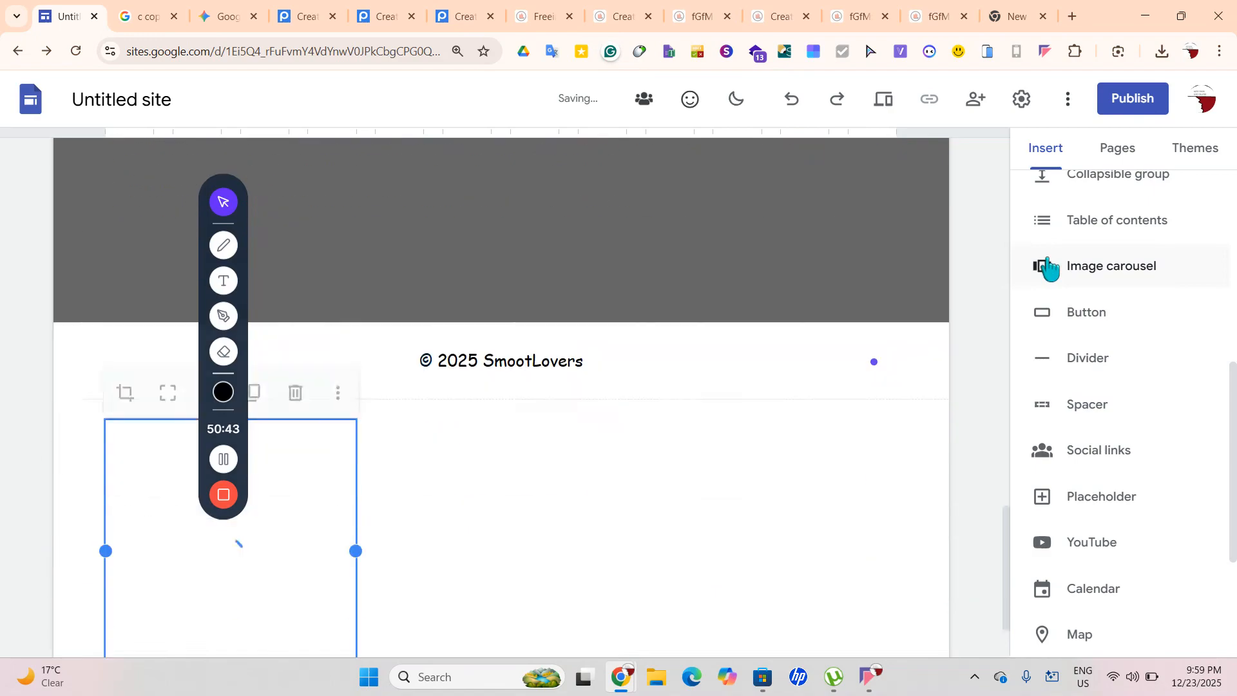
left_click_drag(357, 574, 334, 520)
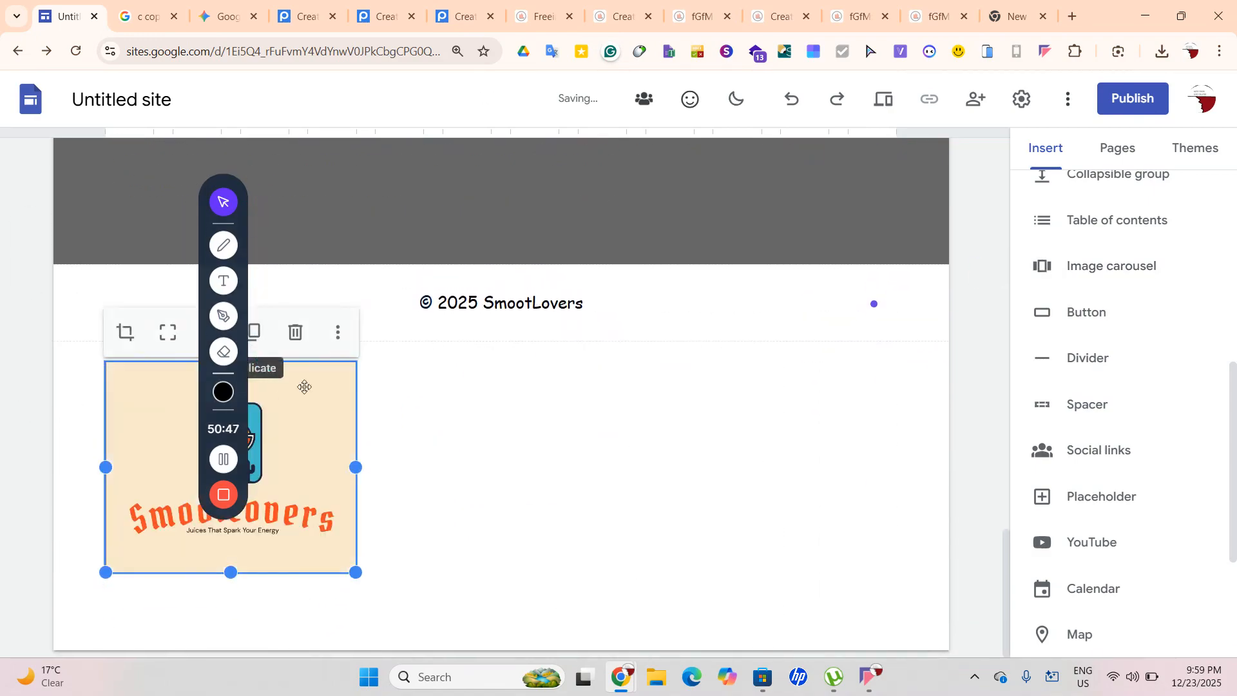
left_click_drag(259, 481, 152, 312)
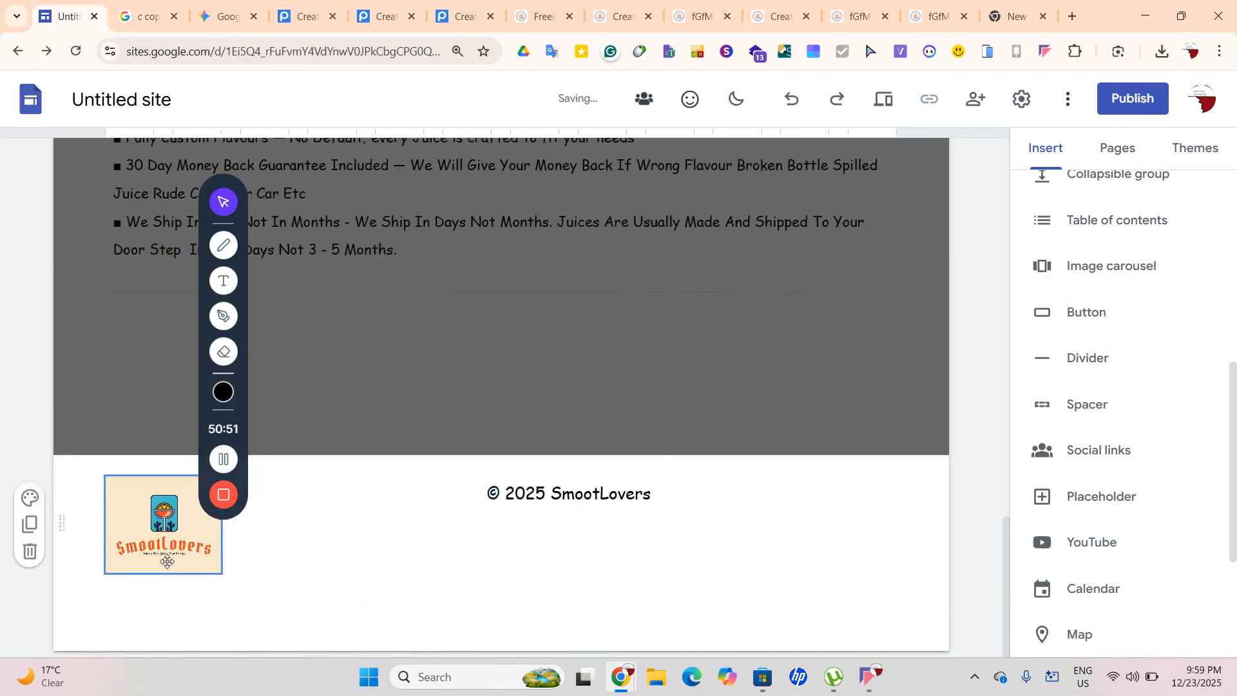
left_click_drag(145, 546, 276, 484)
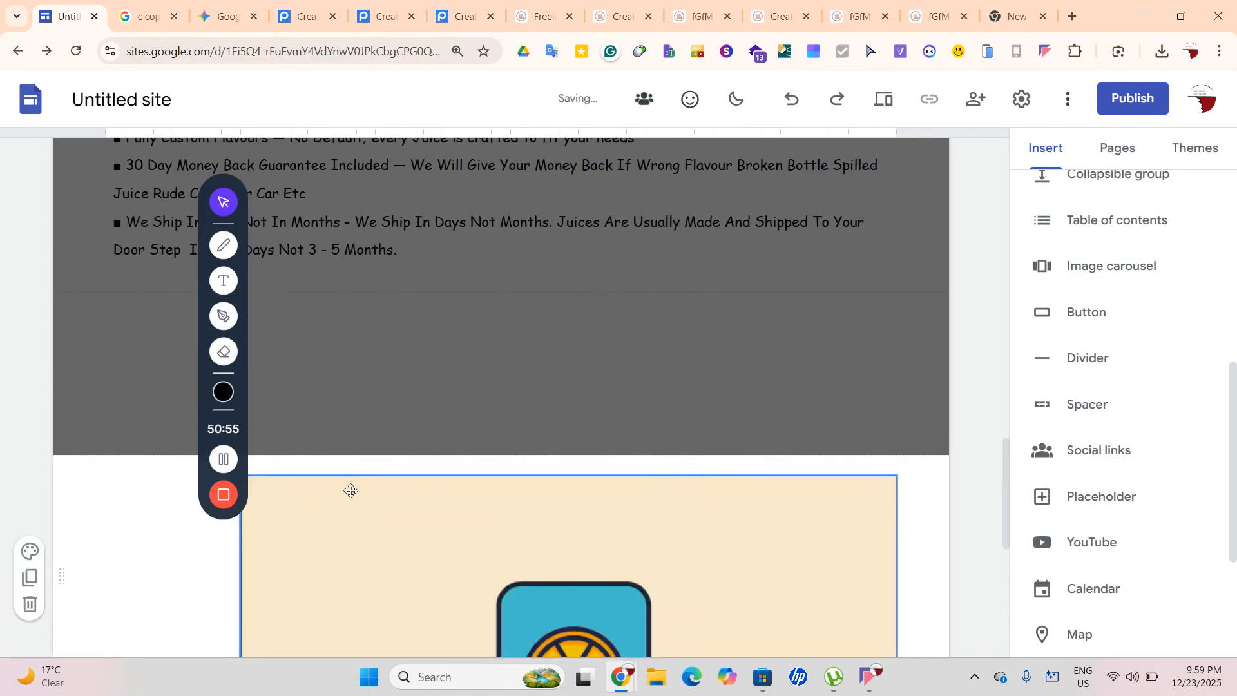
left_click(331, 574)
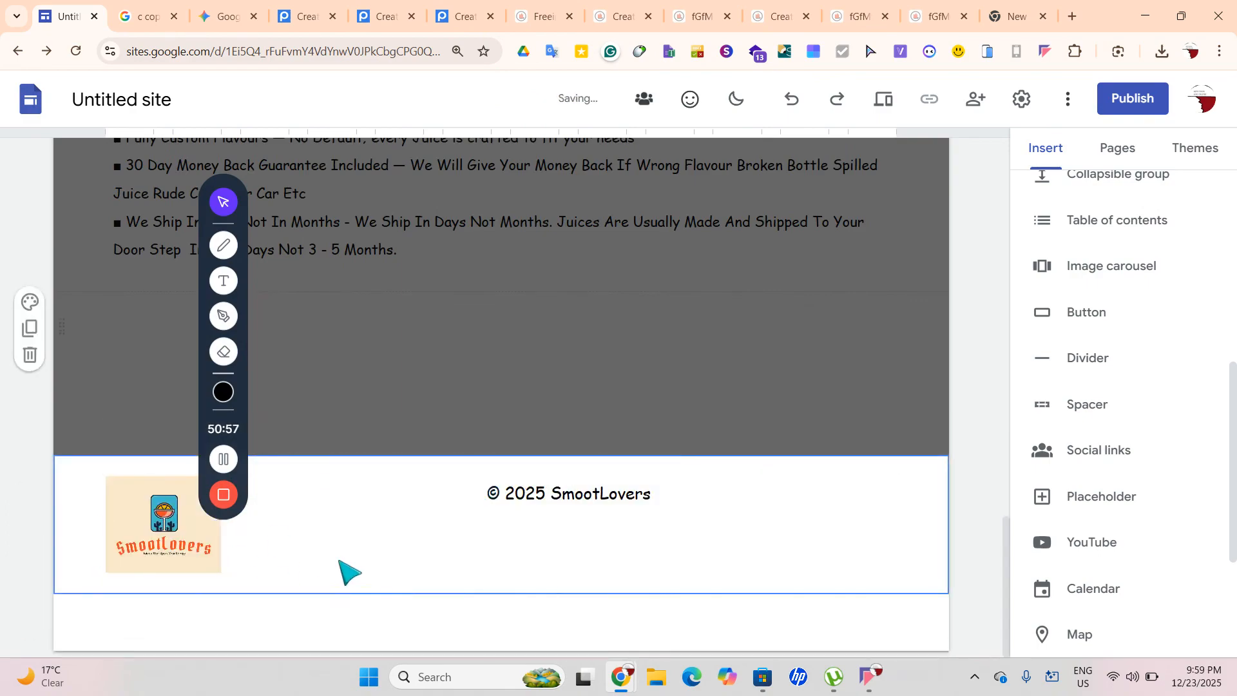
Move the © 2025 SmootLovers line onto its own row below the logo
left_click(511, 506)
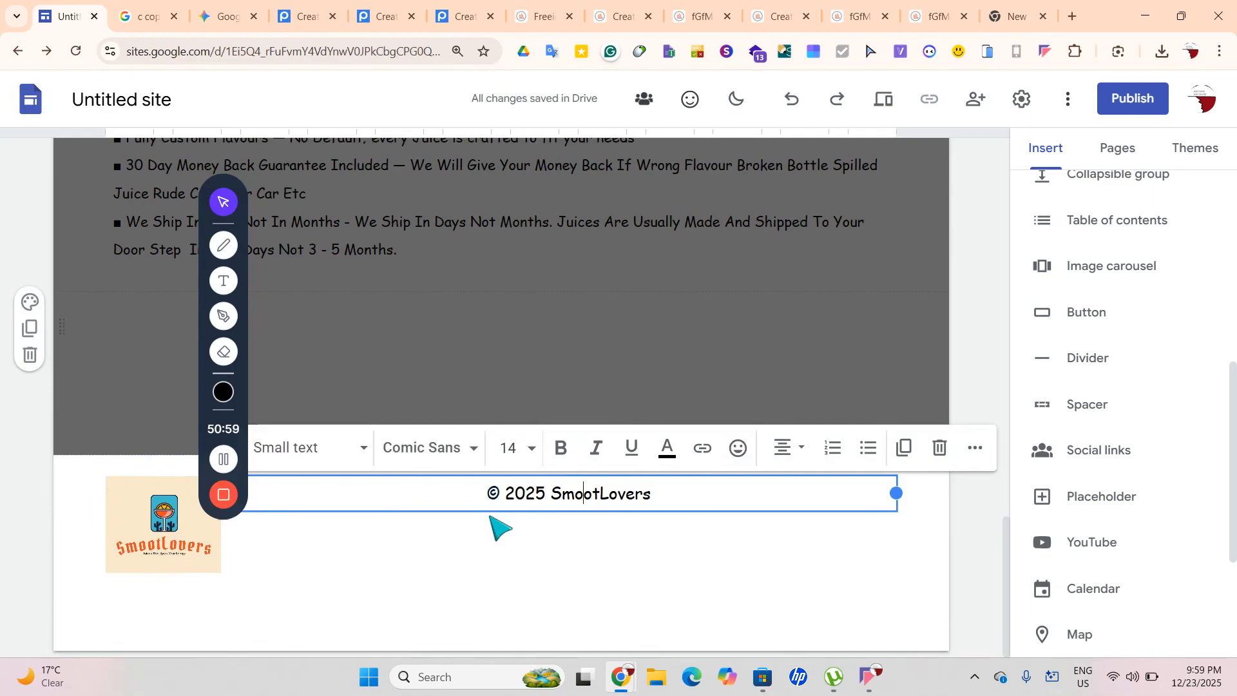
left_click(444, 516)
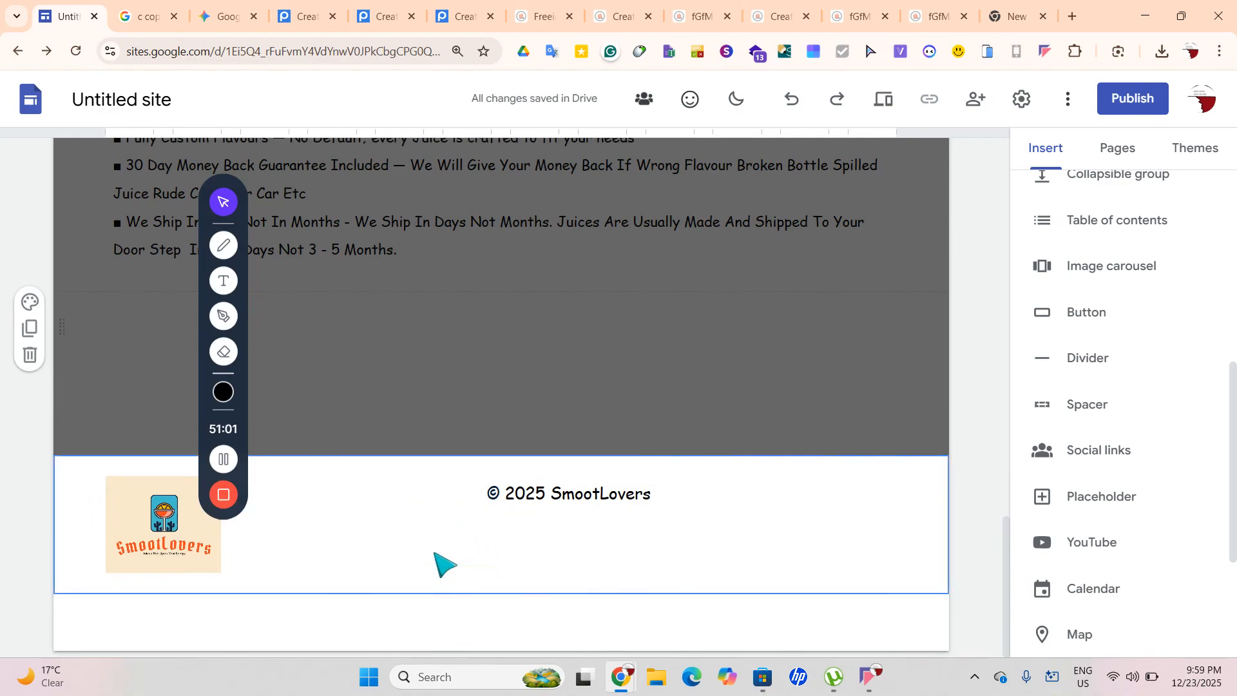
left_click_drag(466, 507, 373, 593)
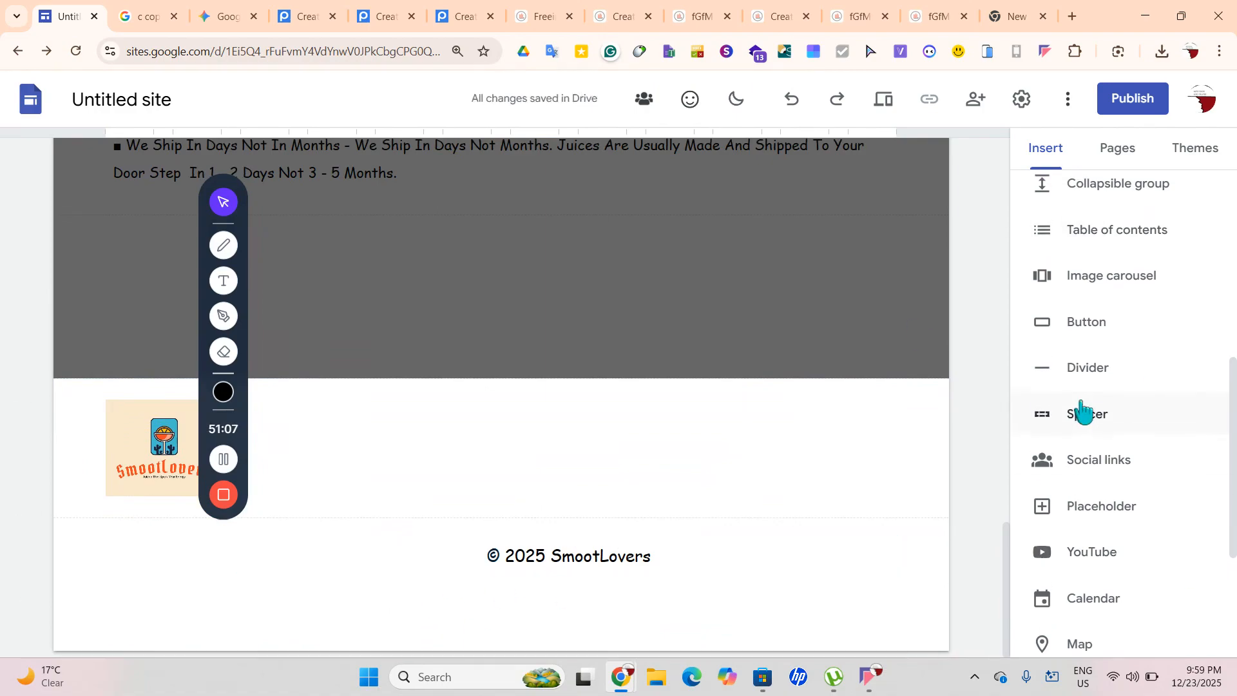
Add a social links block with Facebook, Instagram and a third link to the footer
left_click(1089, 464)
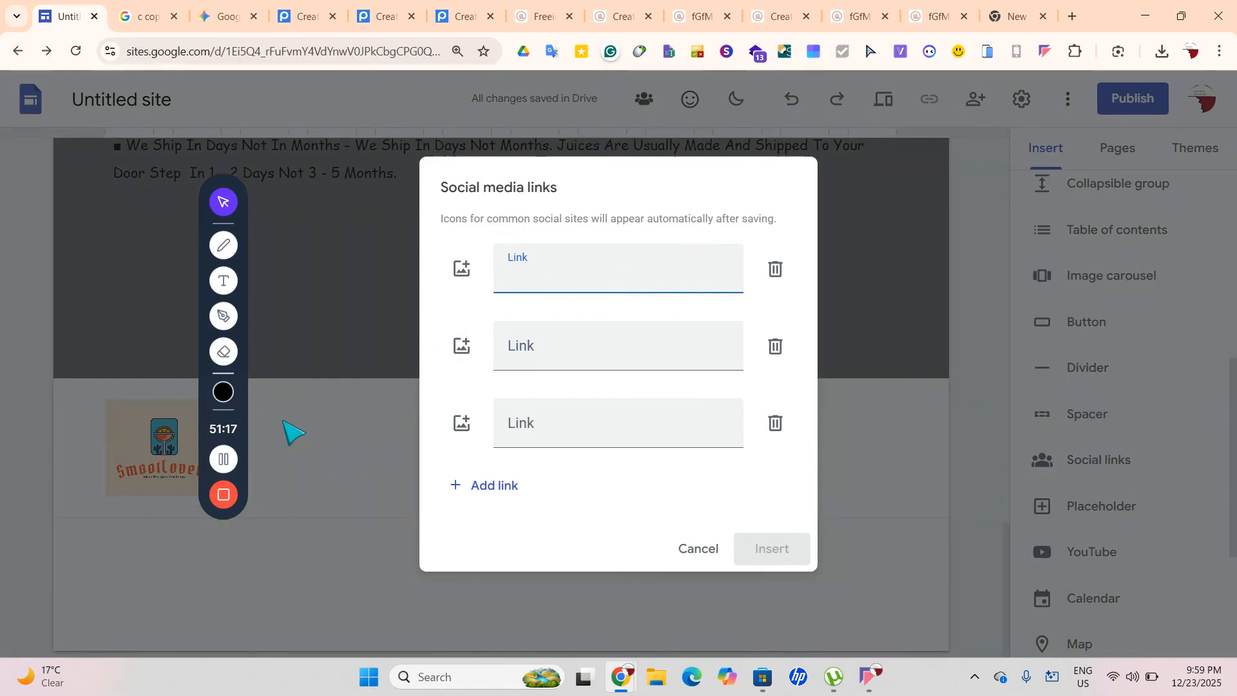
type("Facebook.com")
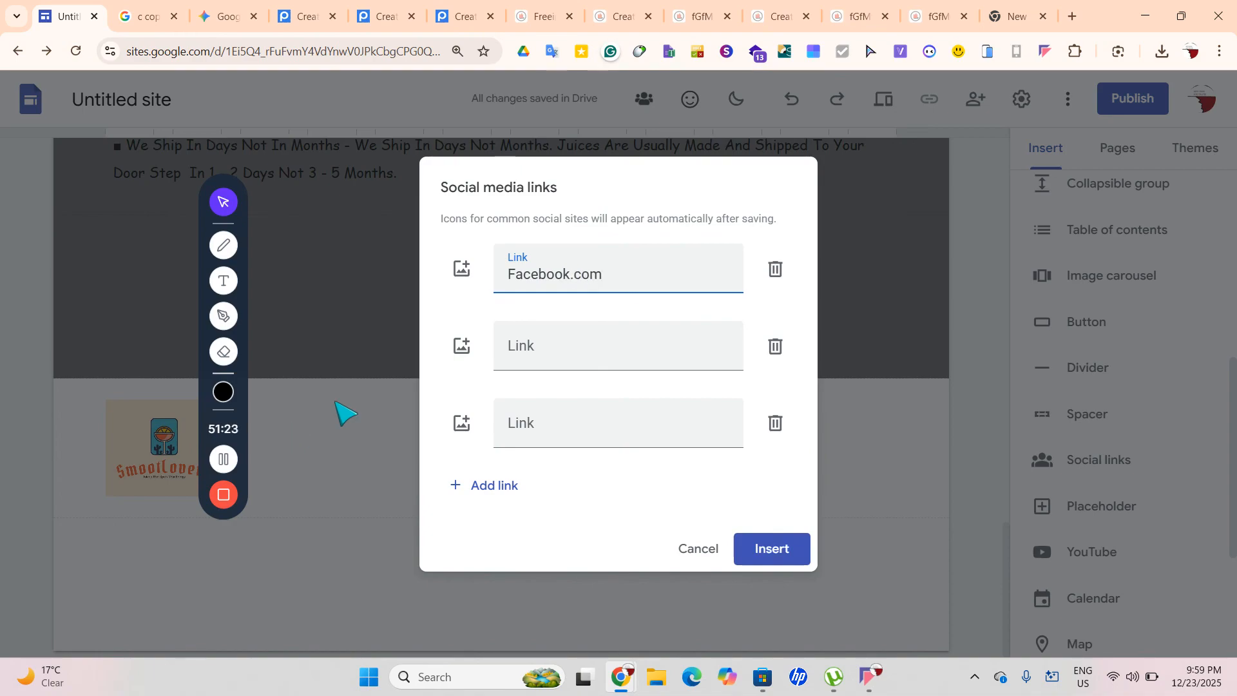
left_click(569, 356)
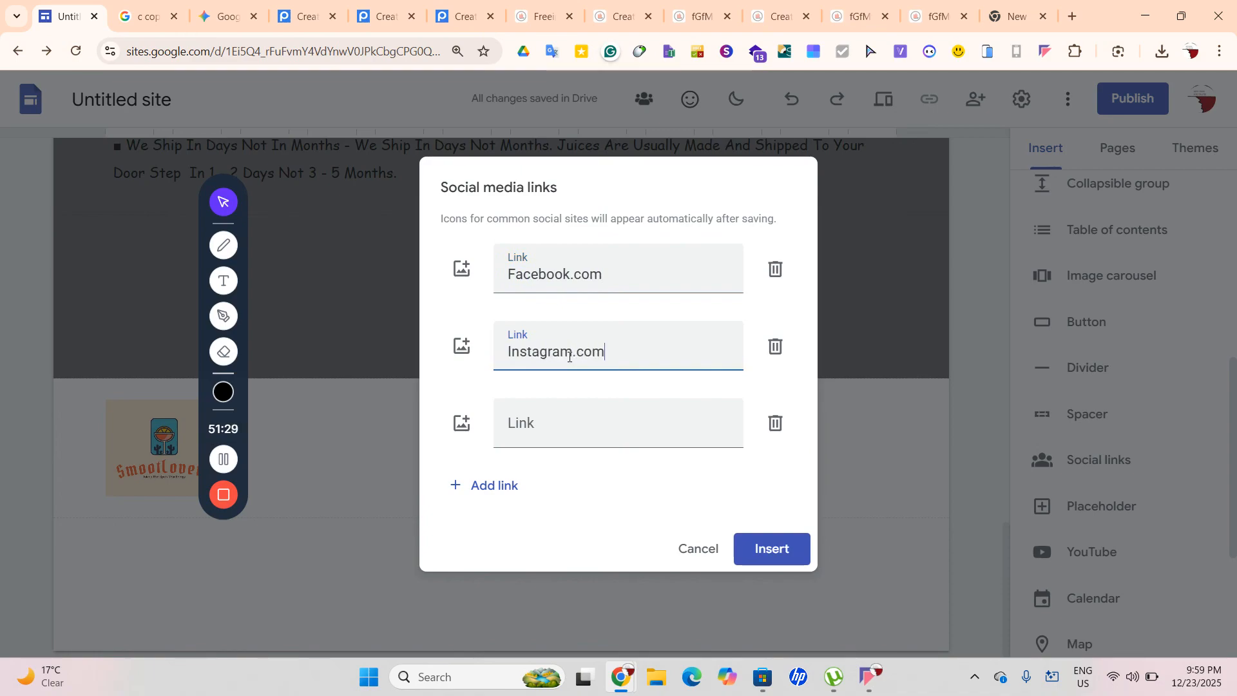
left_click(565, 424)
type("Linkden.com")
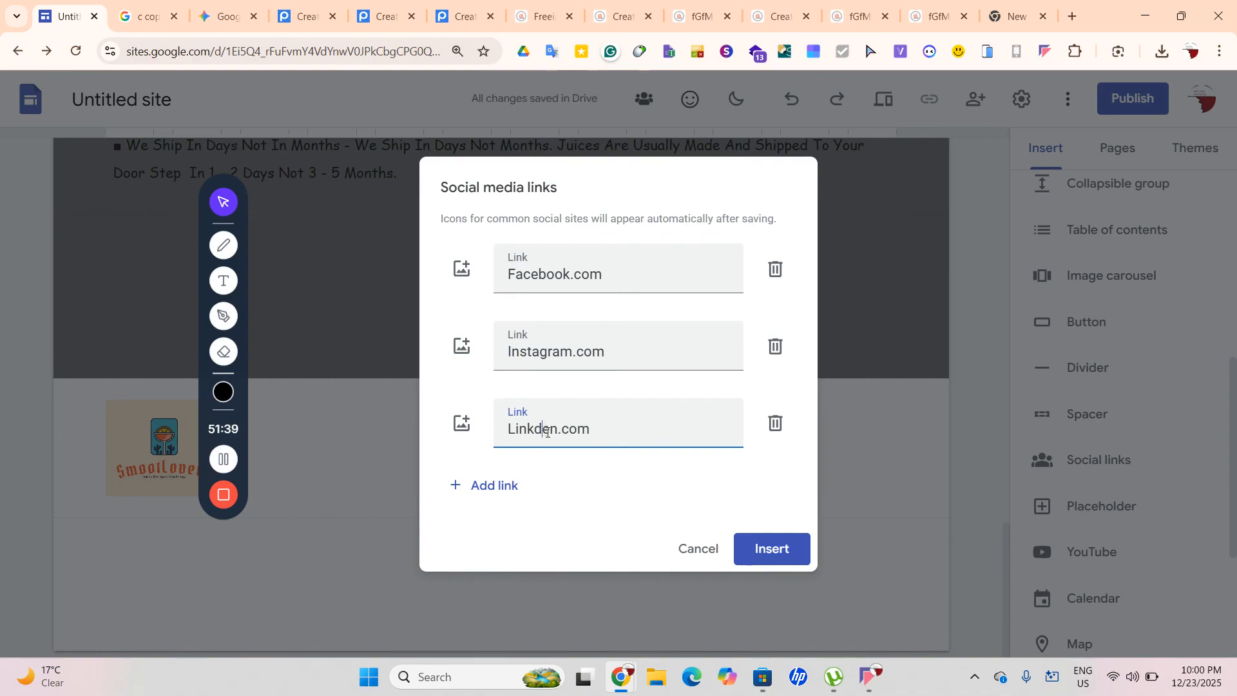
left_click(775, 550)
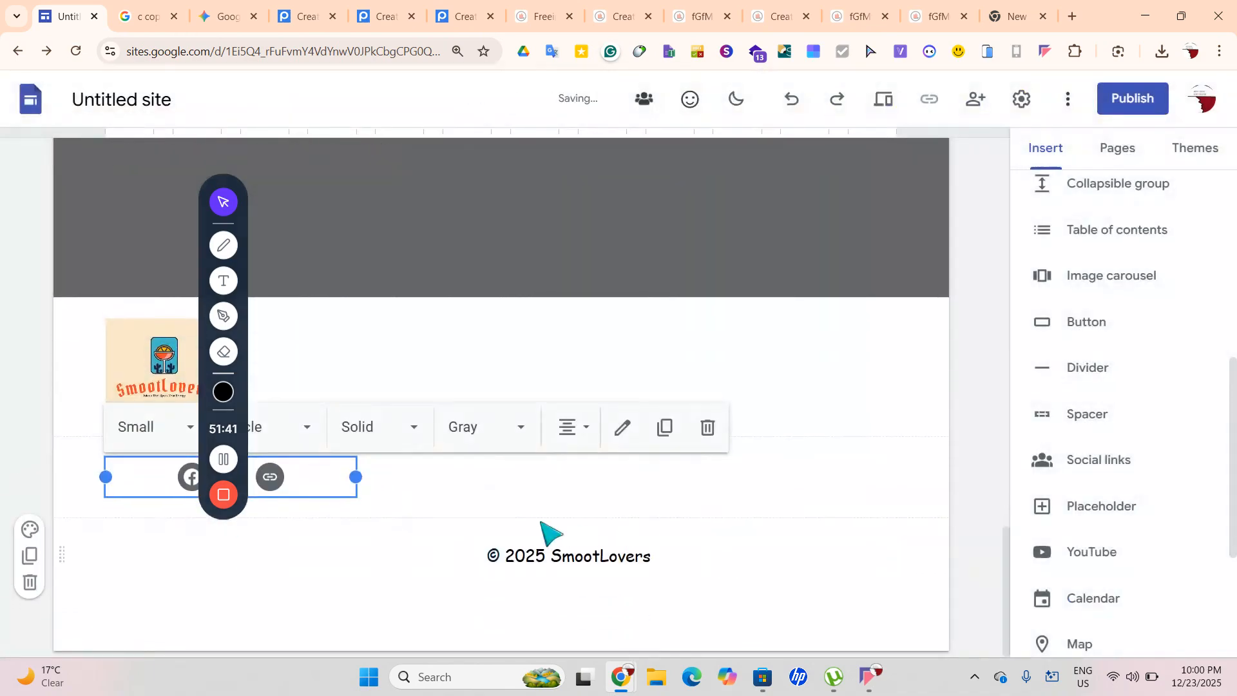
Correct the misspelled third social link, replacing it with an https Twitter address
left_click(622, 428)
left_click_drag(713, 429, 464, 461)
type("X")
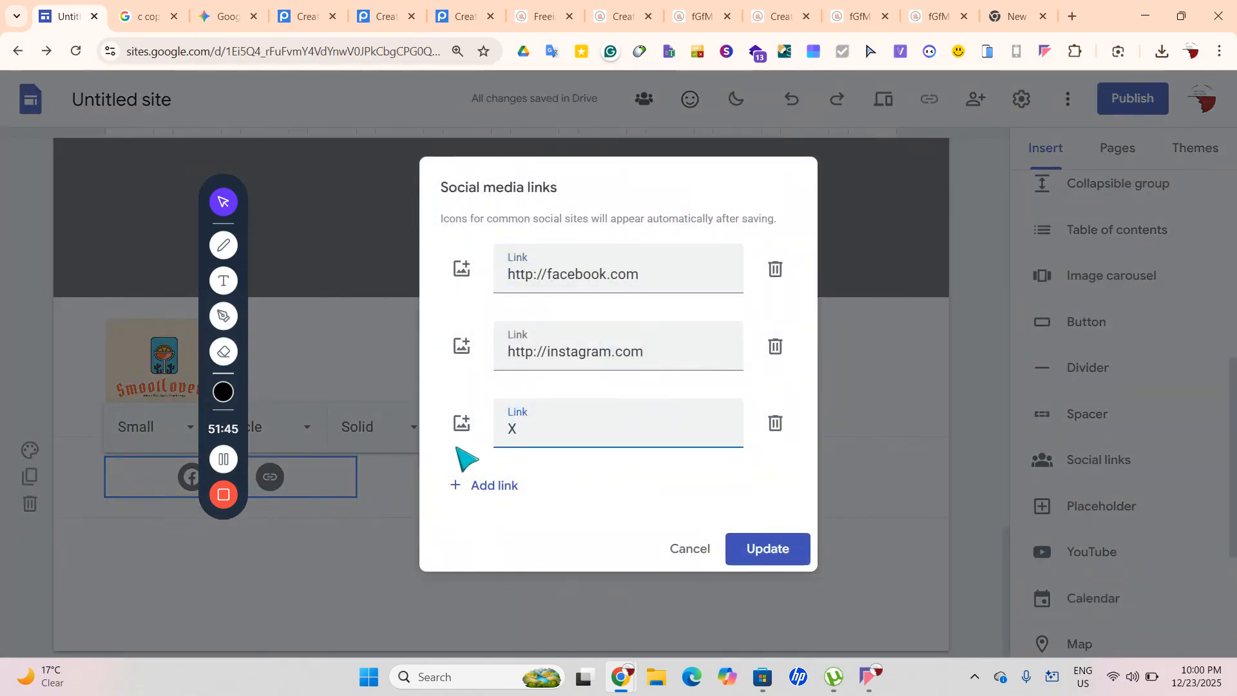
type(".com")
left_click(776, 550)
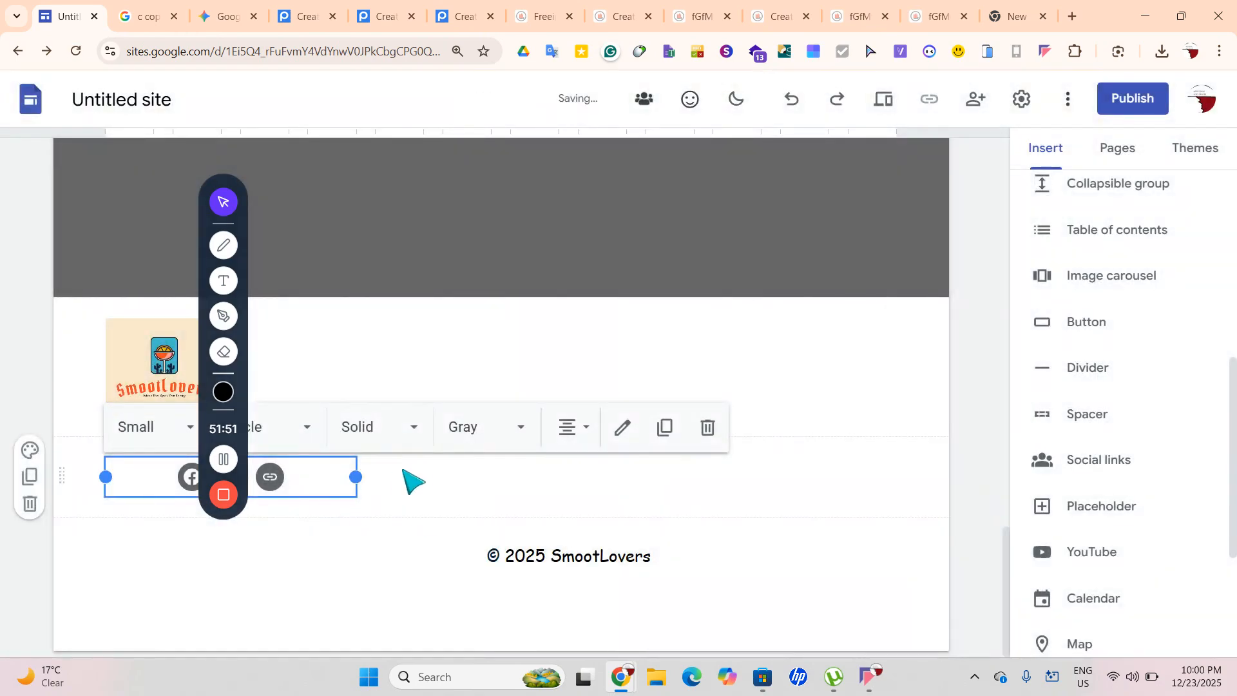
left_click(617, 427)
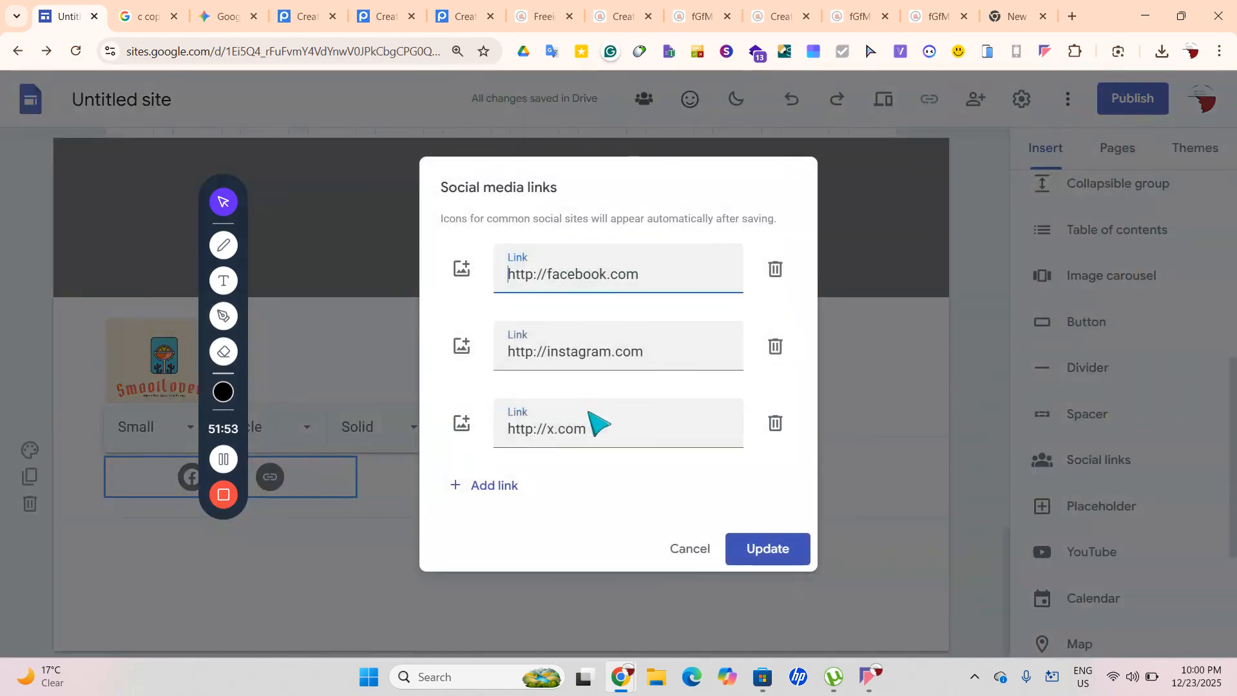
left_click_drag(594, 423, 422, 452)
key("BackSpace")
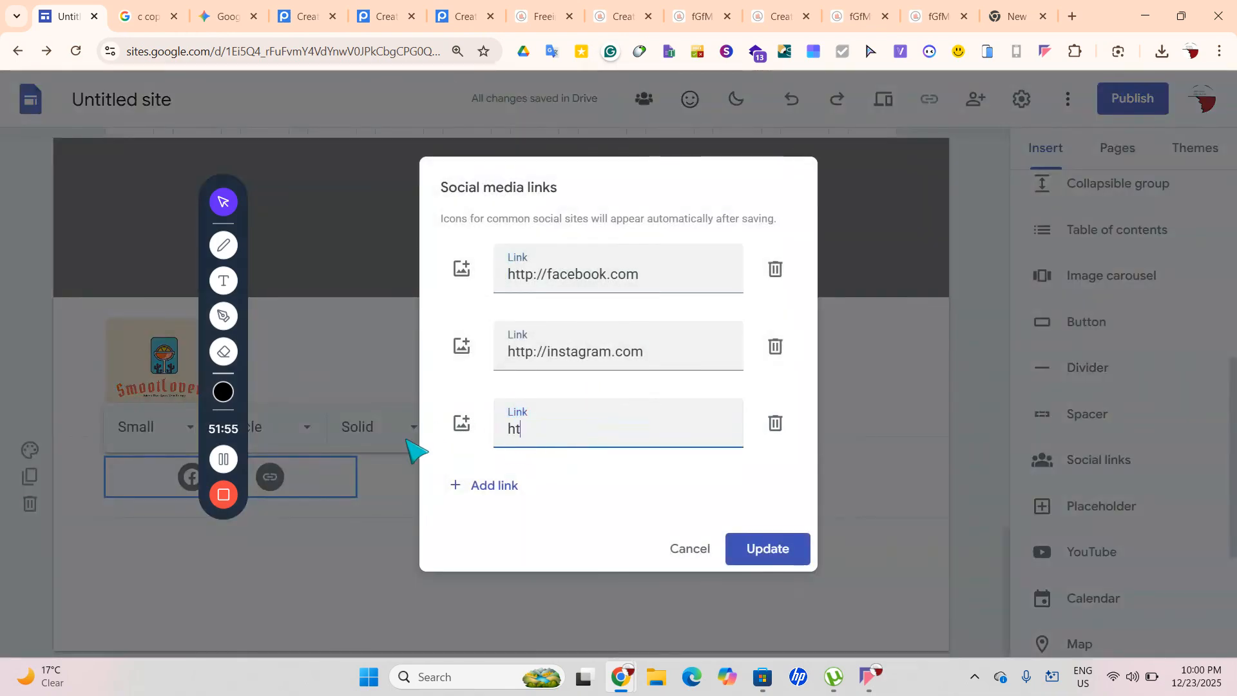
type("https://")
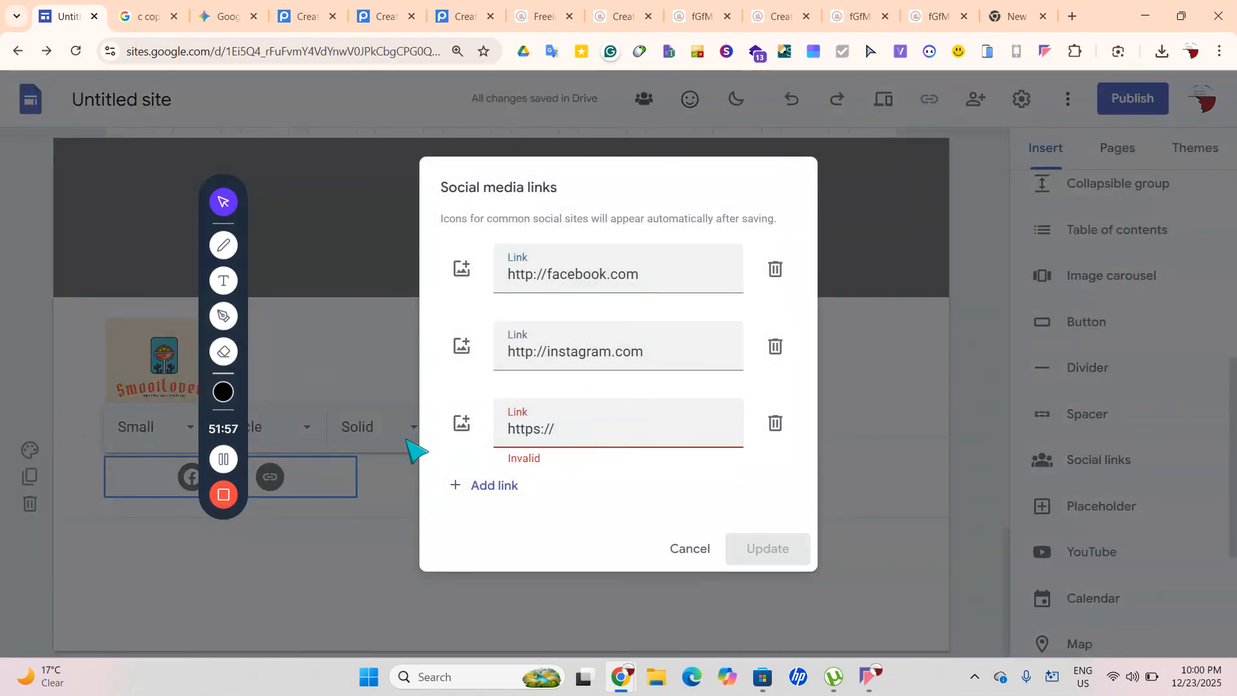
type("twitter.com")
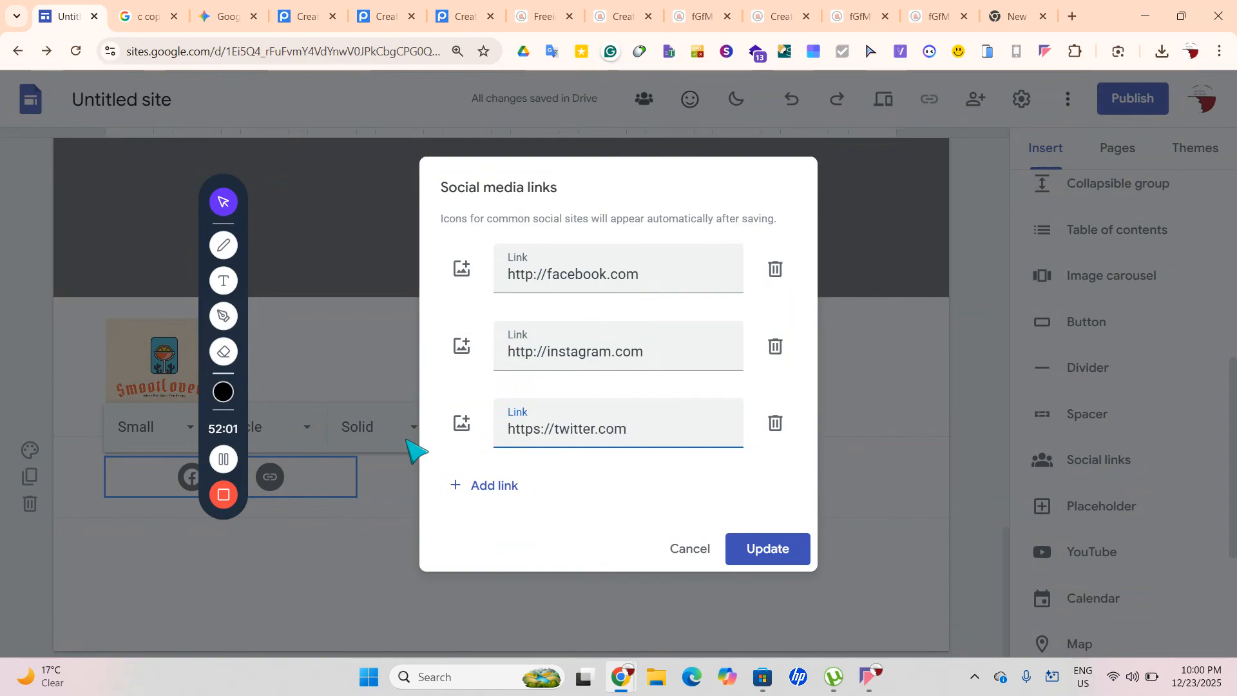
left_click(540, 353)
type("s")
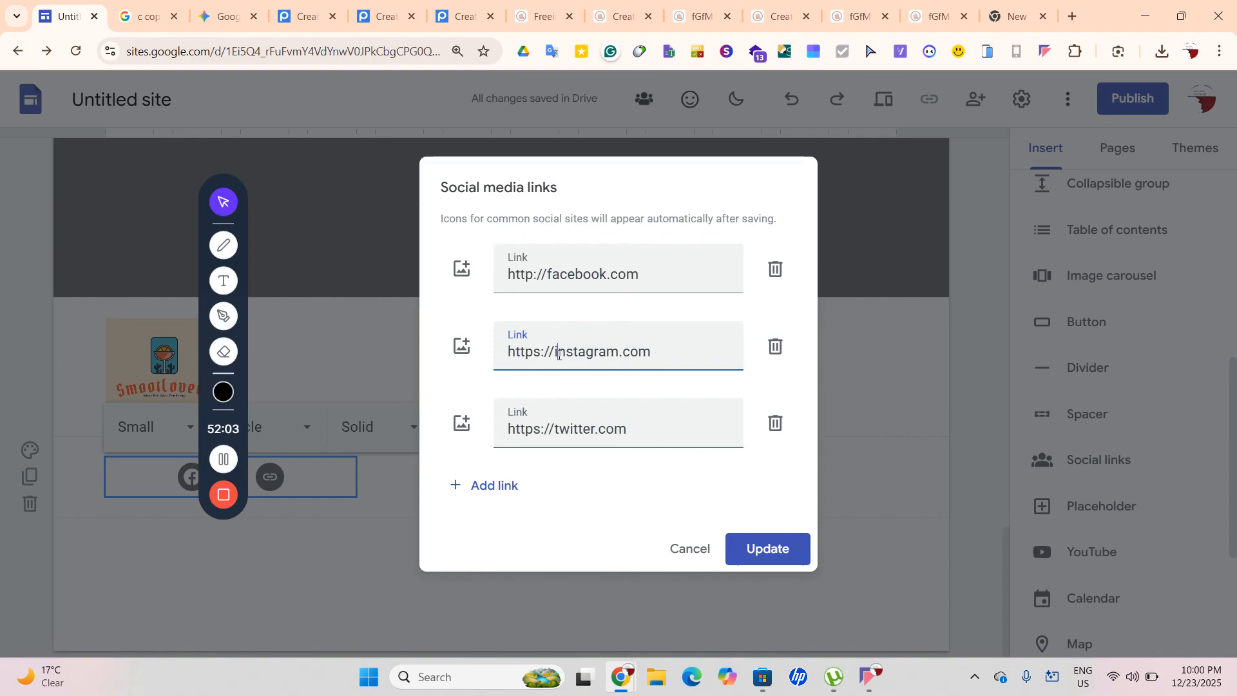
left_click(555, 353)
type("www.")
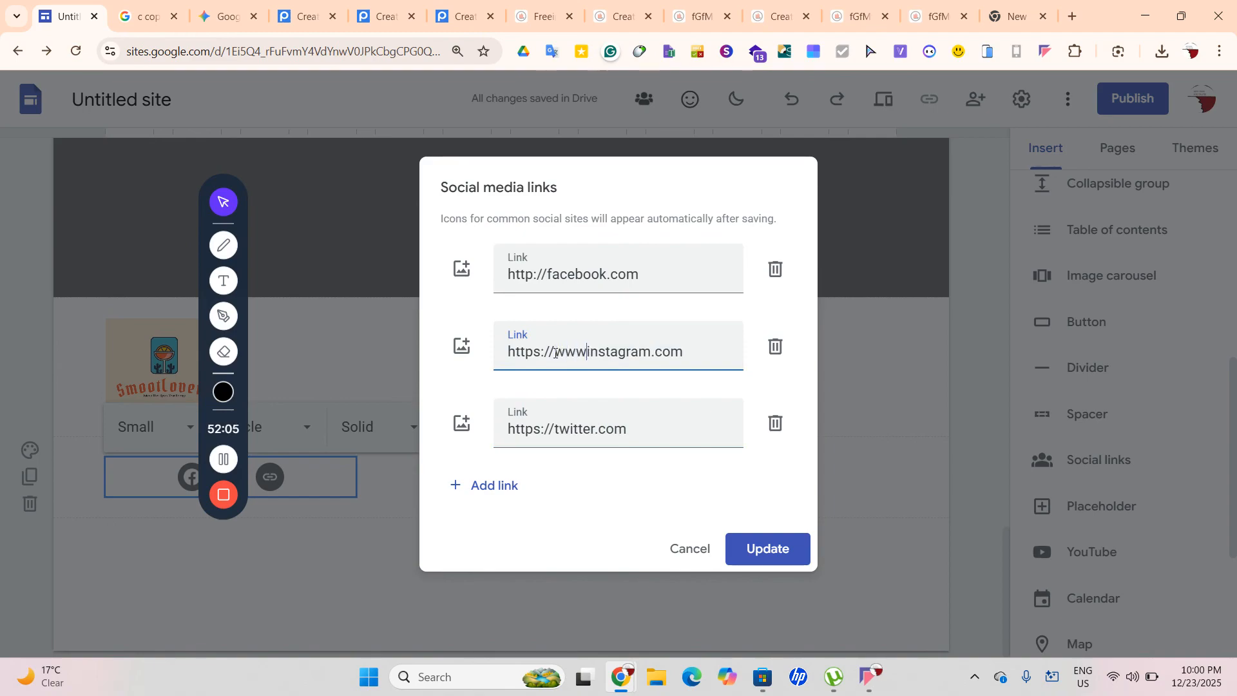
left_click(533, 275)
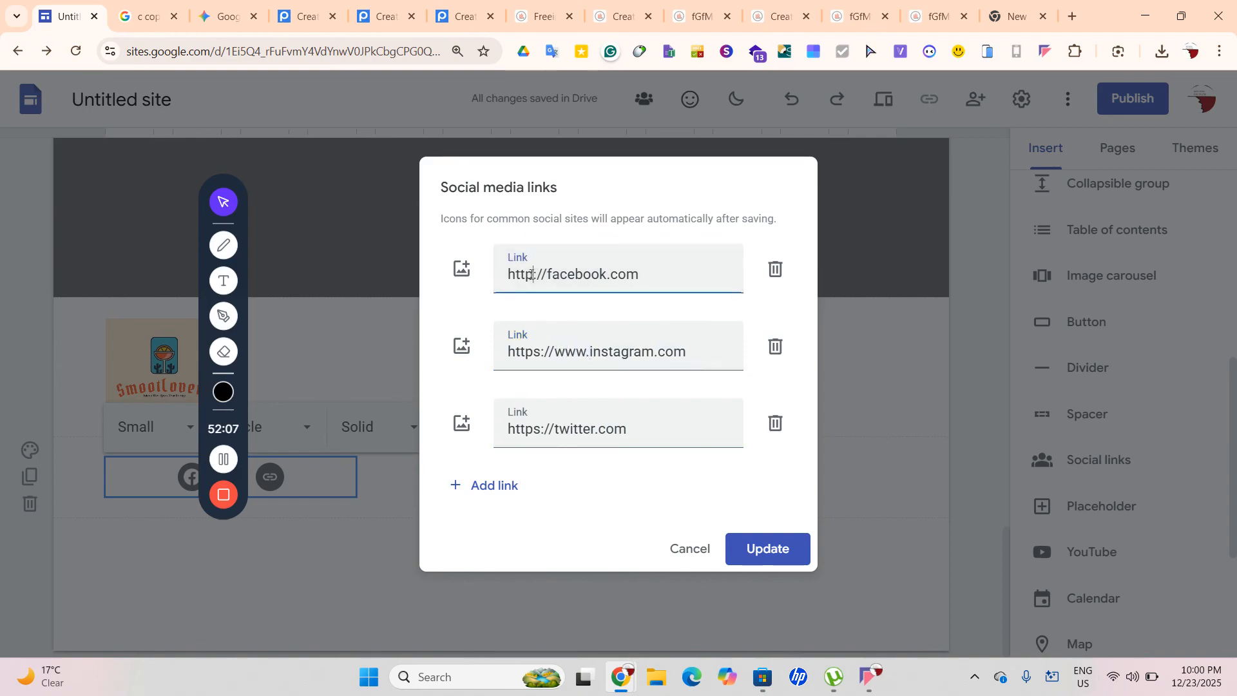
type("s")
left_click(556, 274)
type("www.")
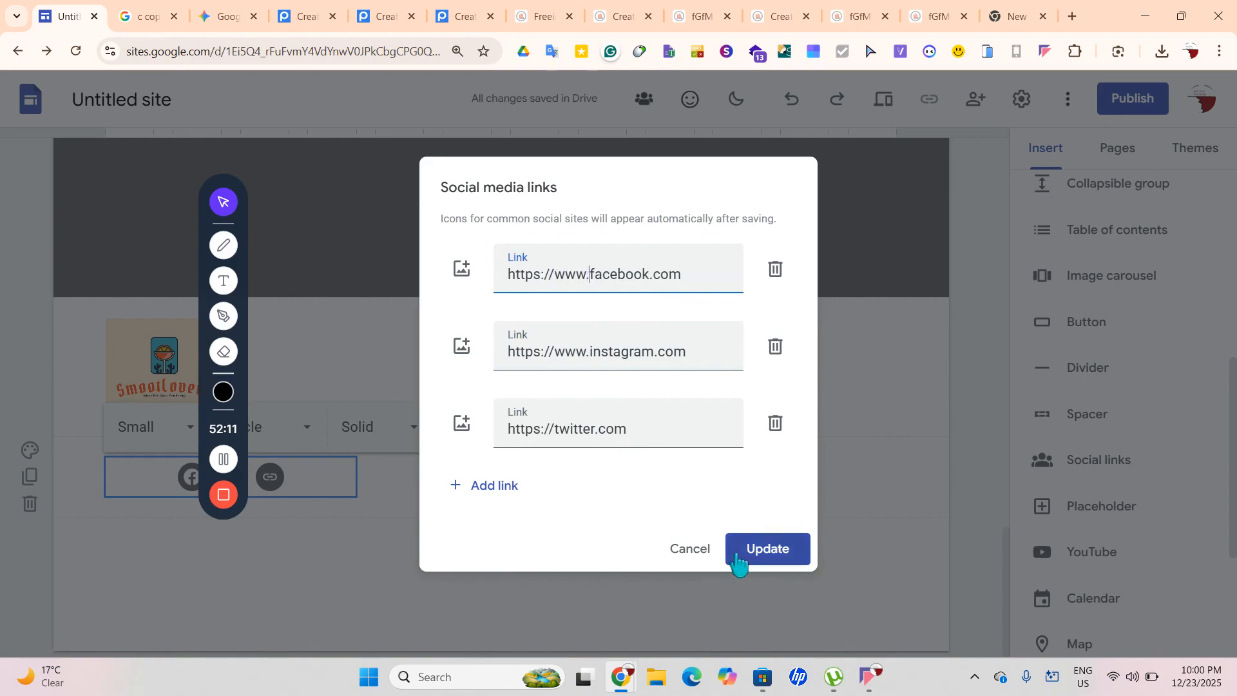
left_click(767, 549)
left_click_drag(289, 495, 578, 476)
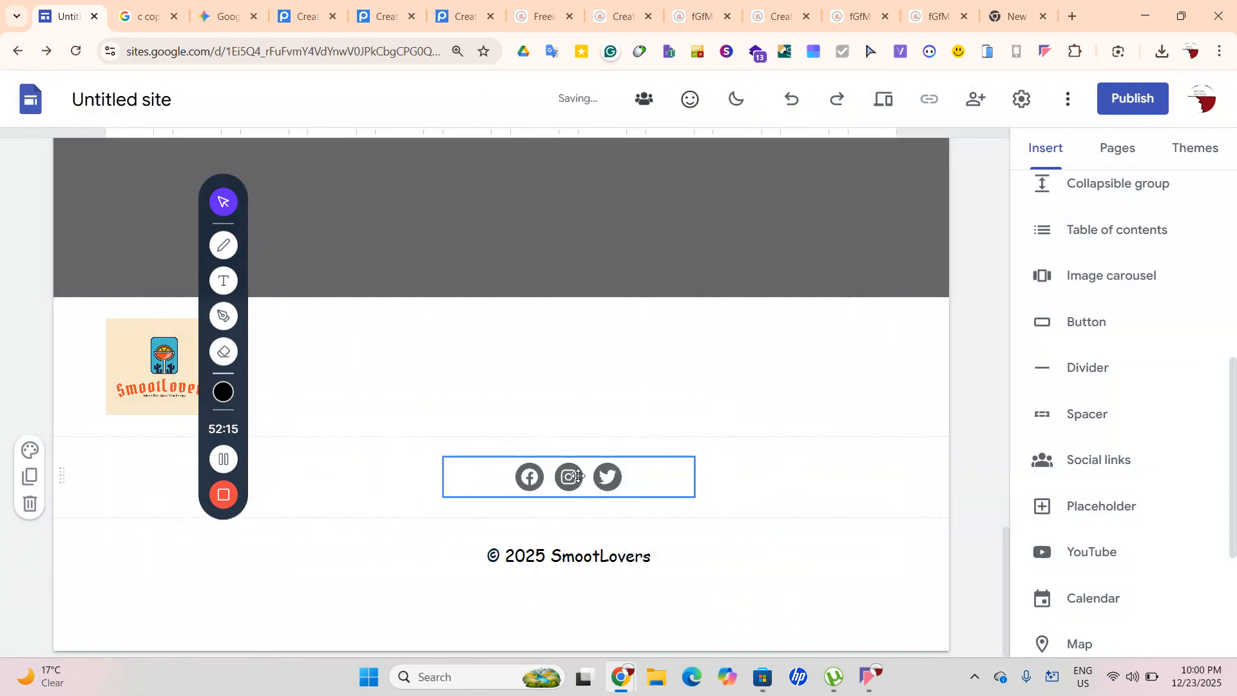
Style the footer social icons as colored squares
left_click(565, 444)
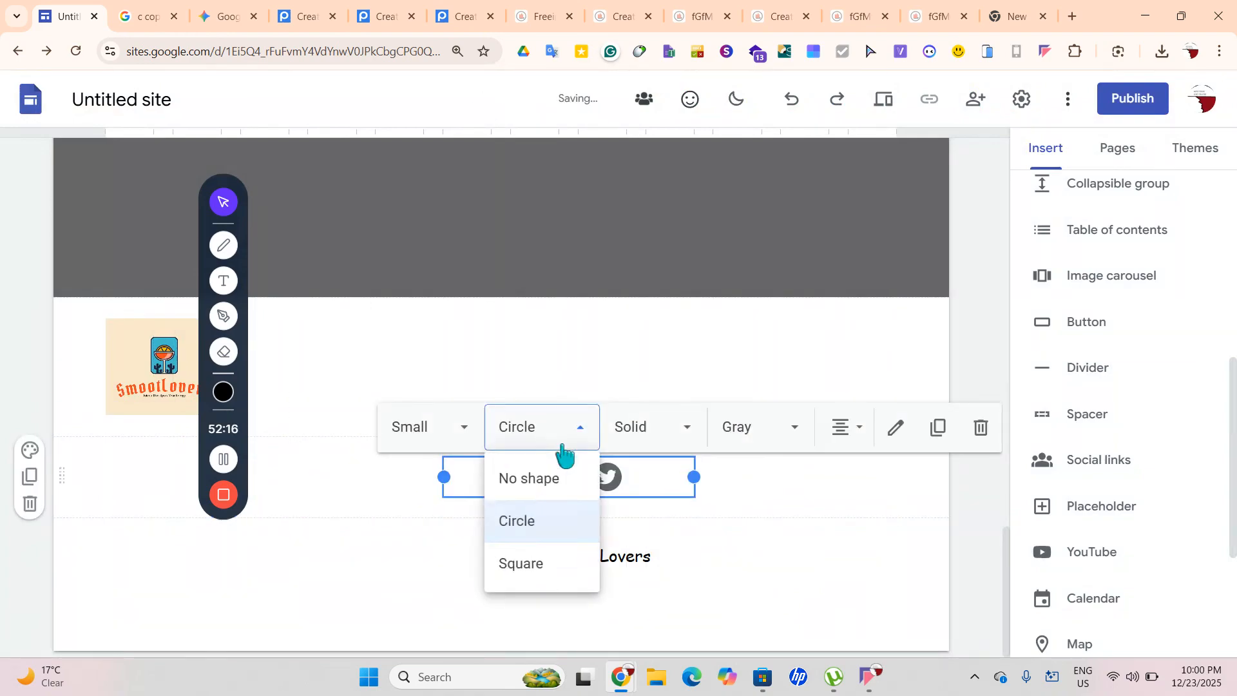
left_click(644, 427)
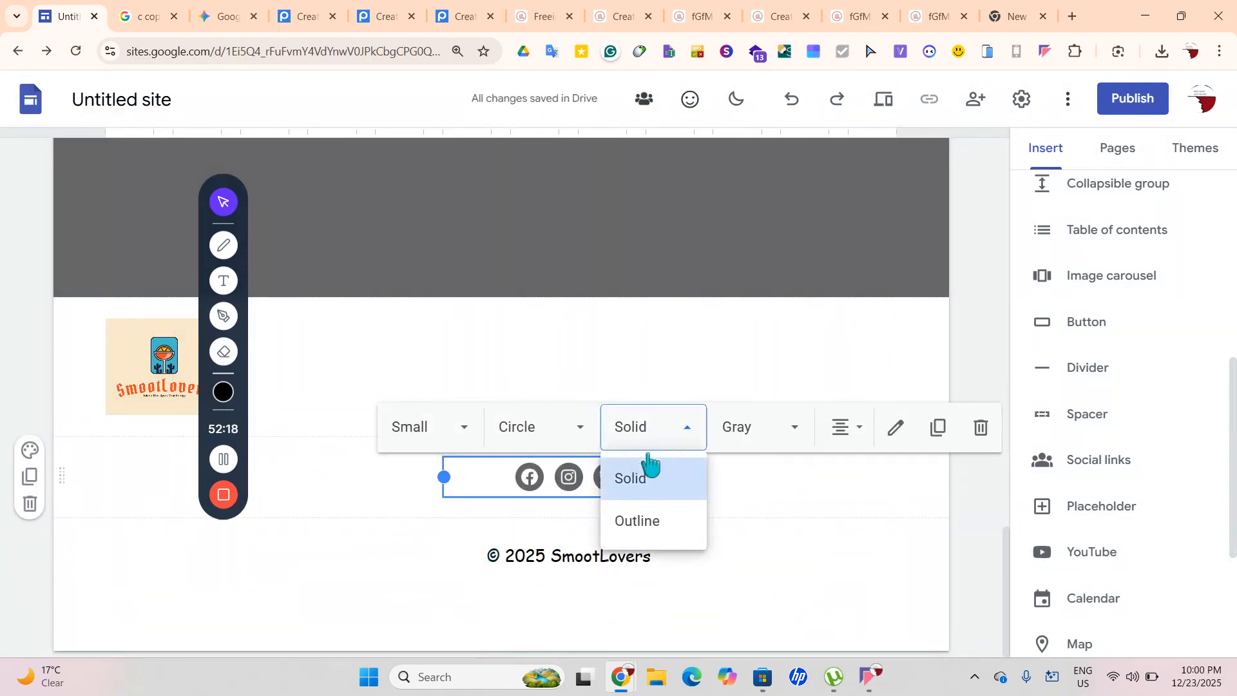
left_click(755, 433)
left_click(757, 249)
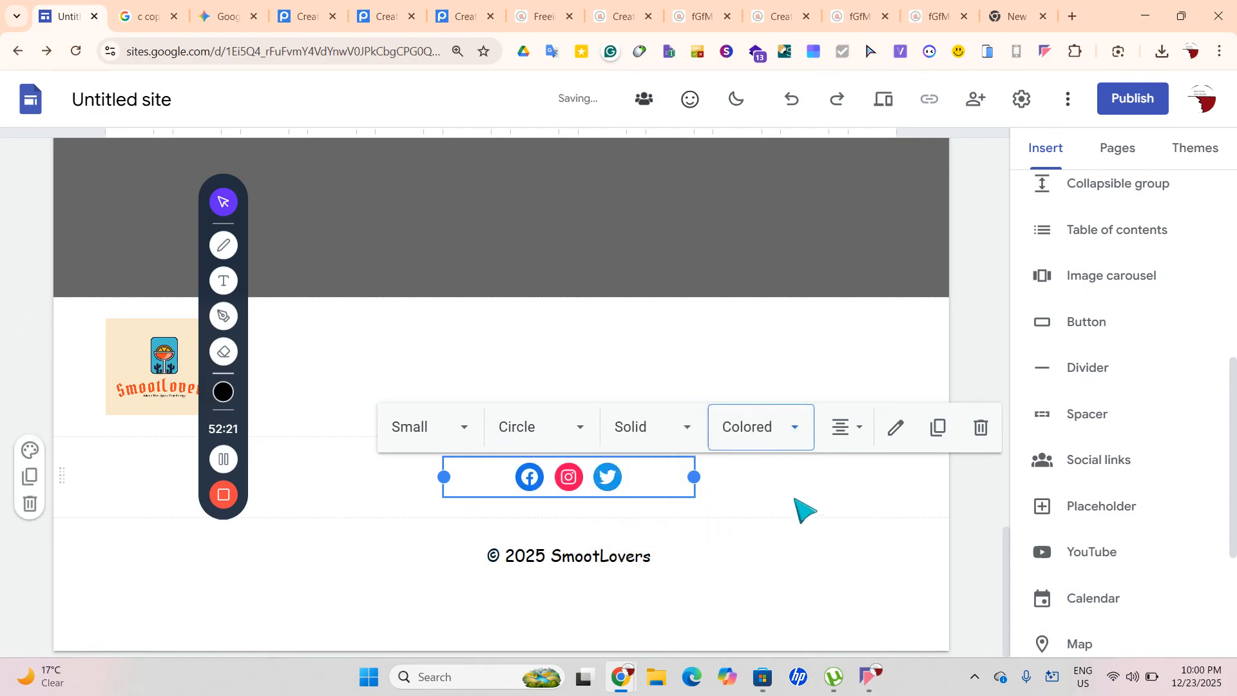
left_click(506, 432)
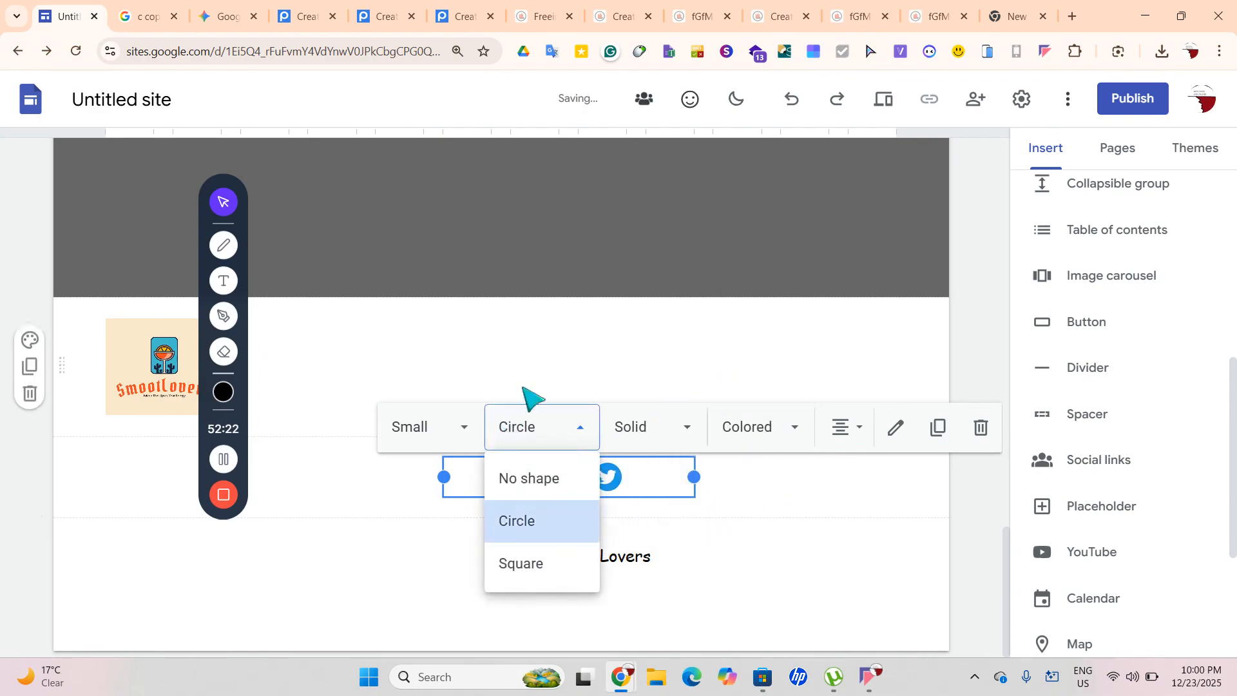
left_click(539, 561)
left_click(877, 484)
Move the social icons to the right side of the footer's logo row
left_click_drag(602, 490, 404, 375)
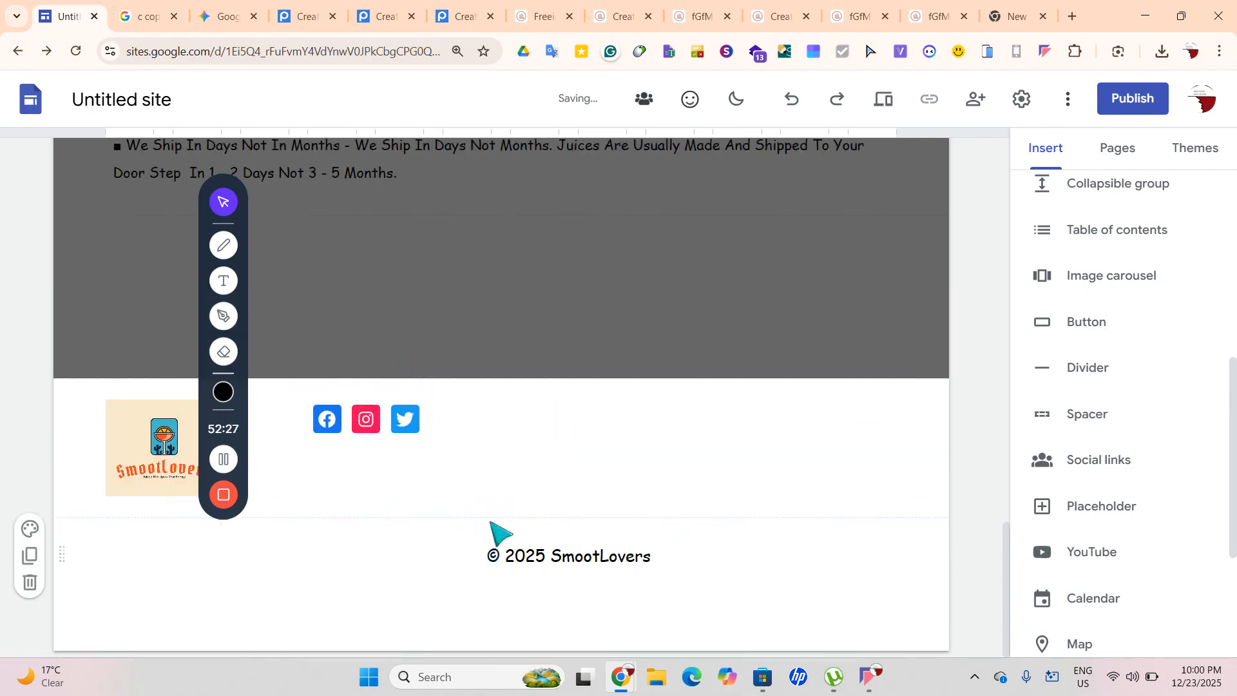
left_click(516, 548)
left_click_drag(688, 569, 580, 517)
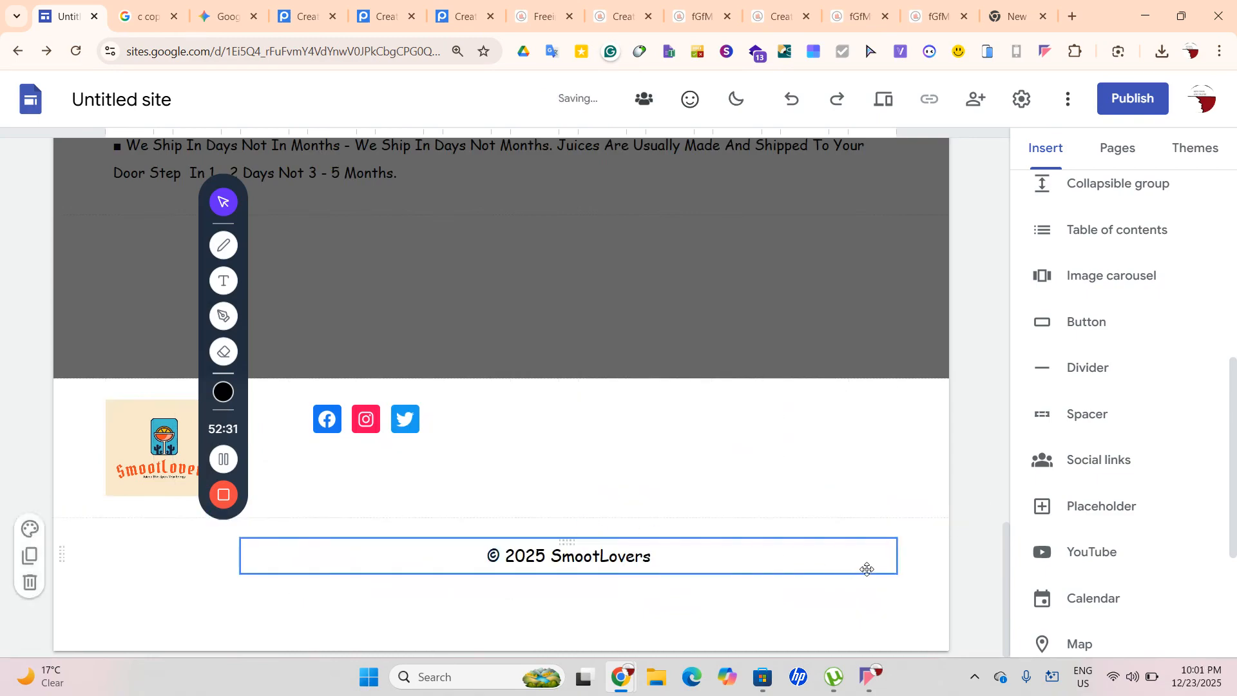
scroll(944, 602, "up", 1)
scroll(808, 588, "down", 1)
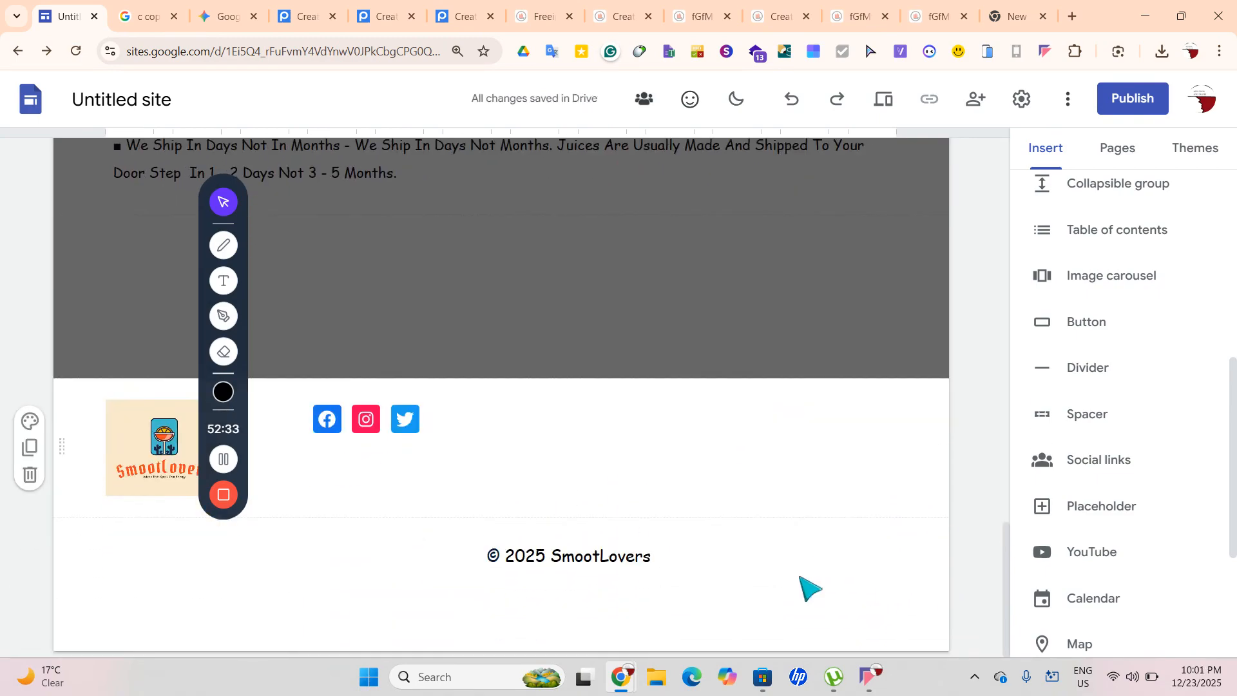
left_click_drag(393, 459, 906, 494)
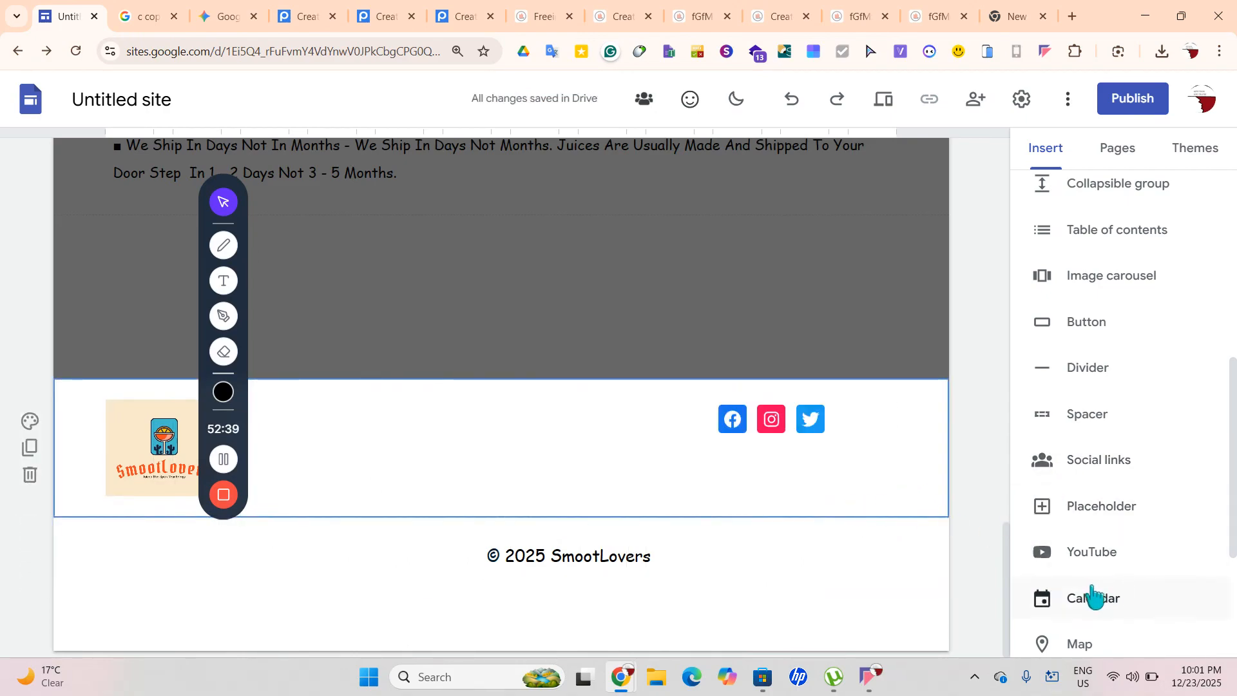
Insert a map of Lulu Department Store, shrink it, and place it under the social icons
left_click(1042, 642)
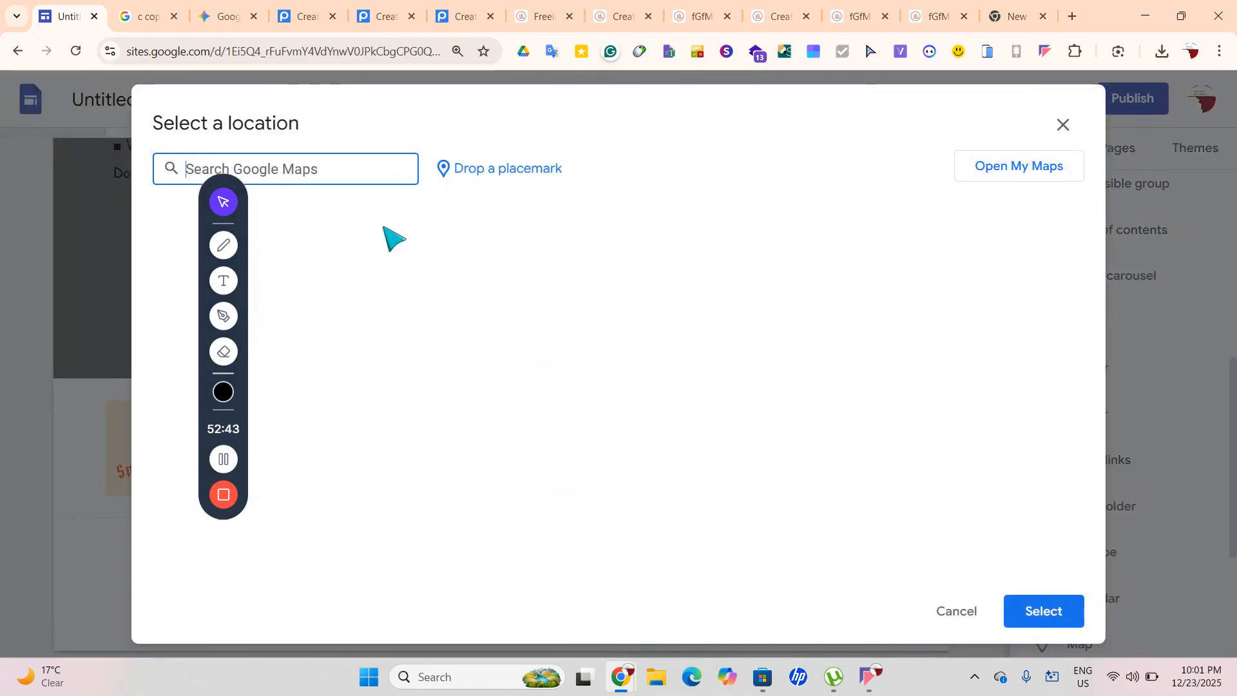
type("lul")
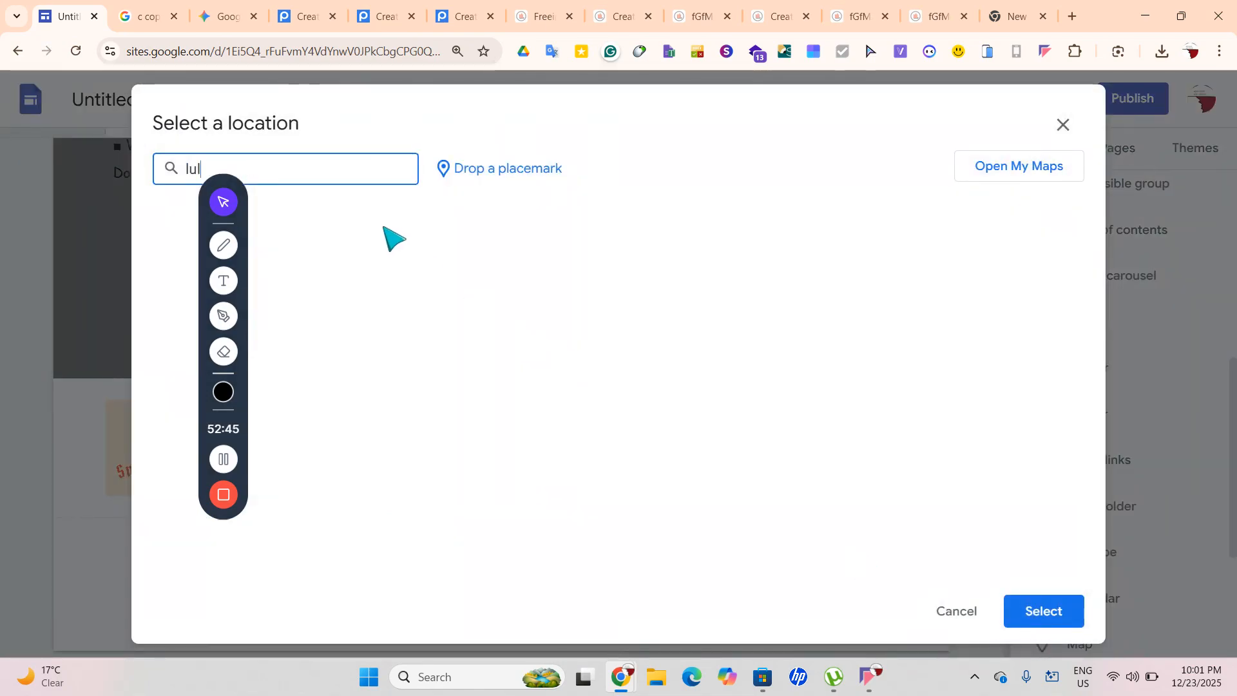
type("u")
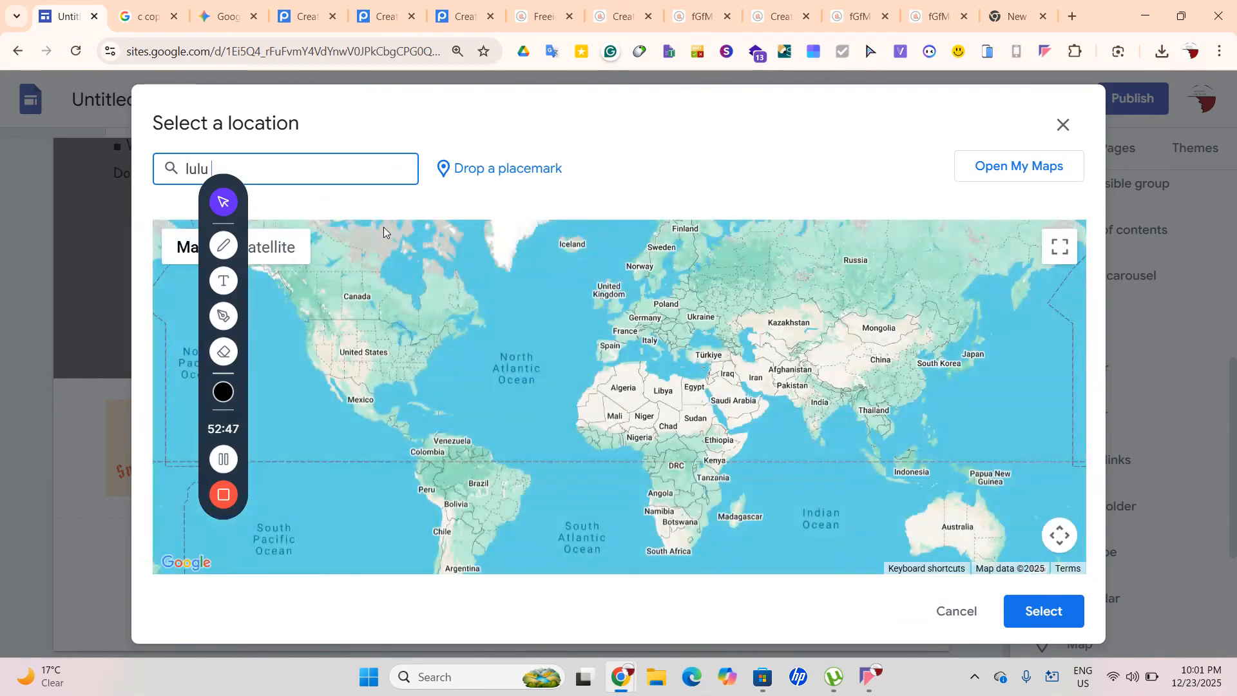
key("Return")
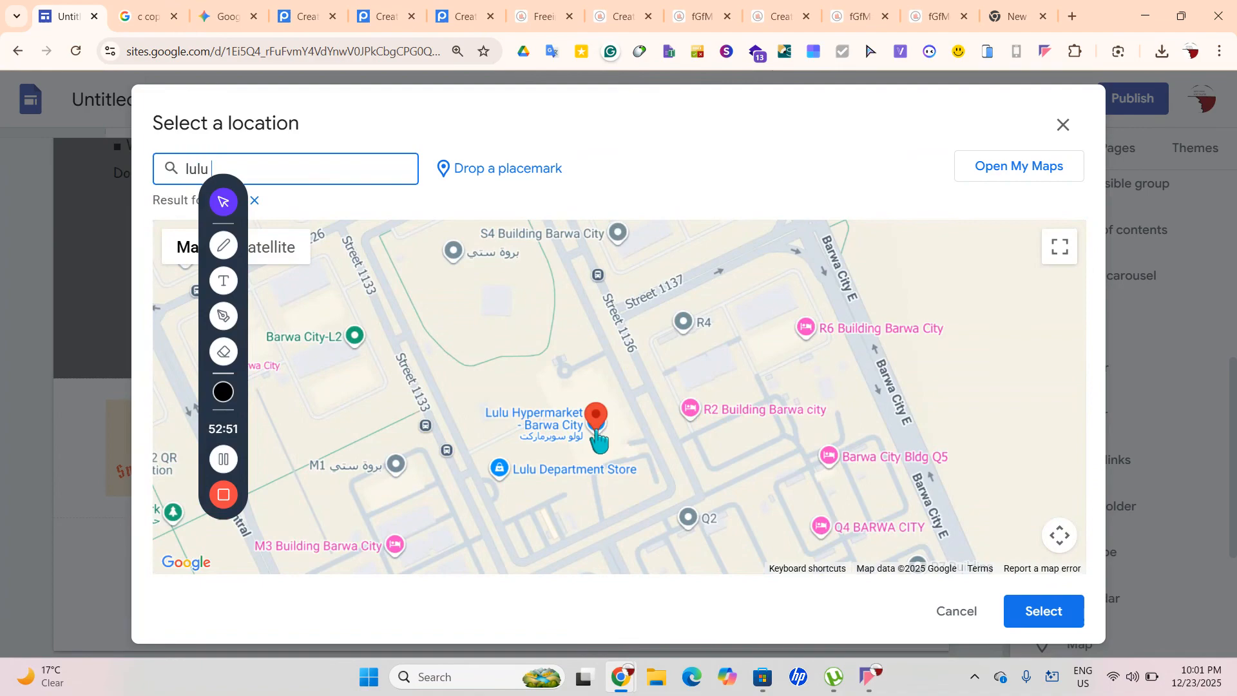
left_click(504, 471)
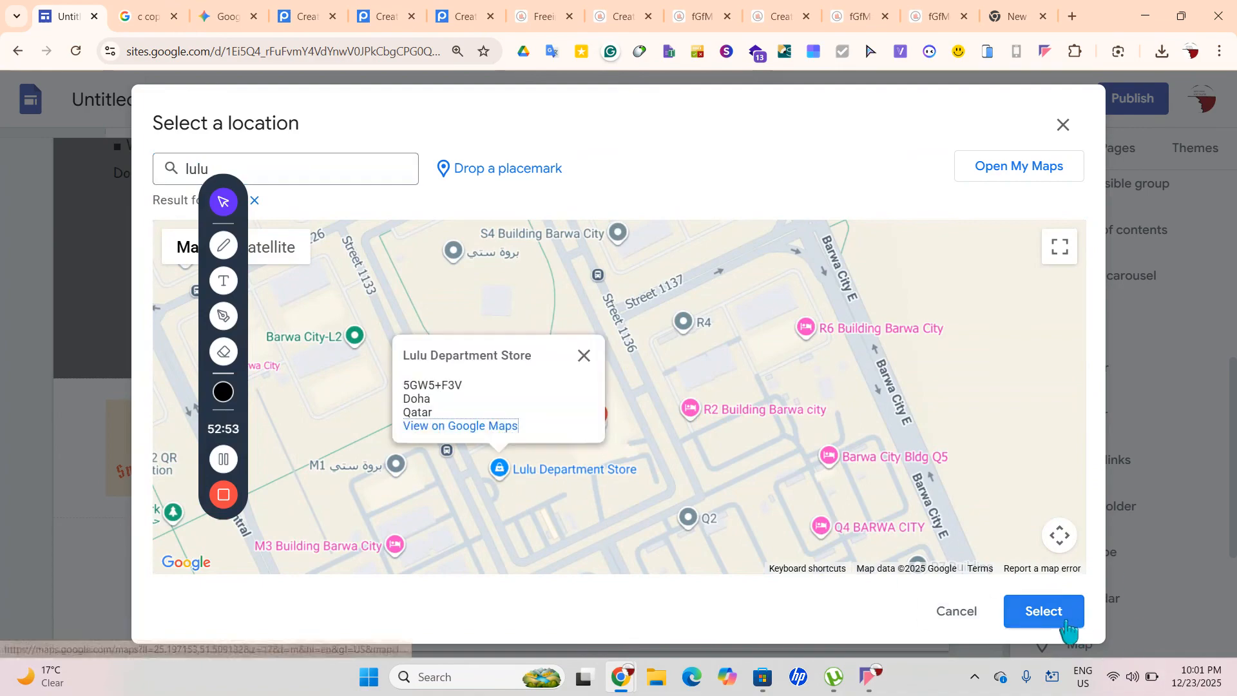
left_click(1067, 622)
left_click_drag(491, 514, 420, 399)
left_click_drag(342, 405, 837, 276)
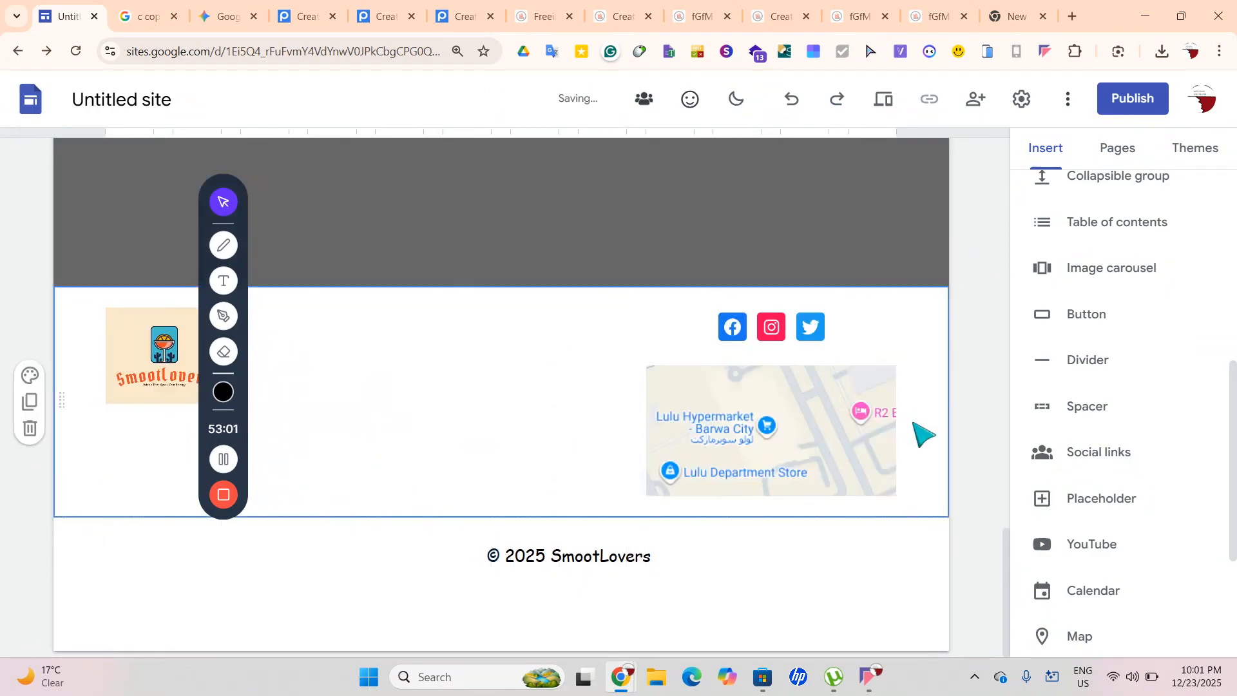
Drag the footer map's bottom edge down so the Lulu location pin shows fully
left_click(869, 439)
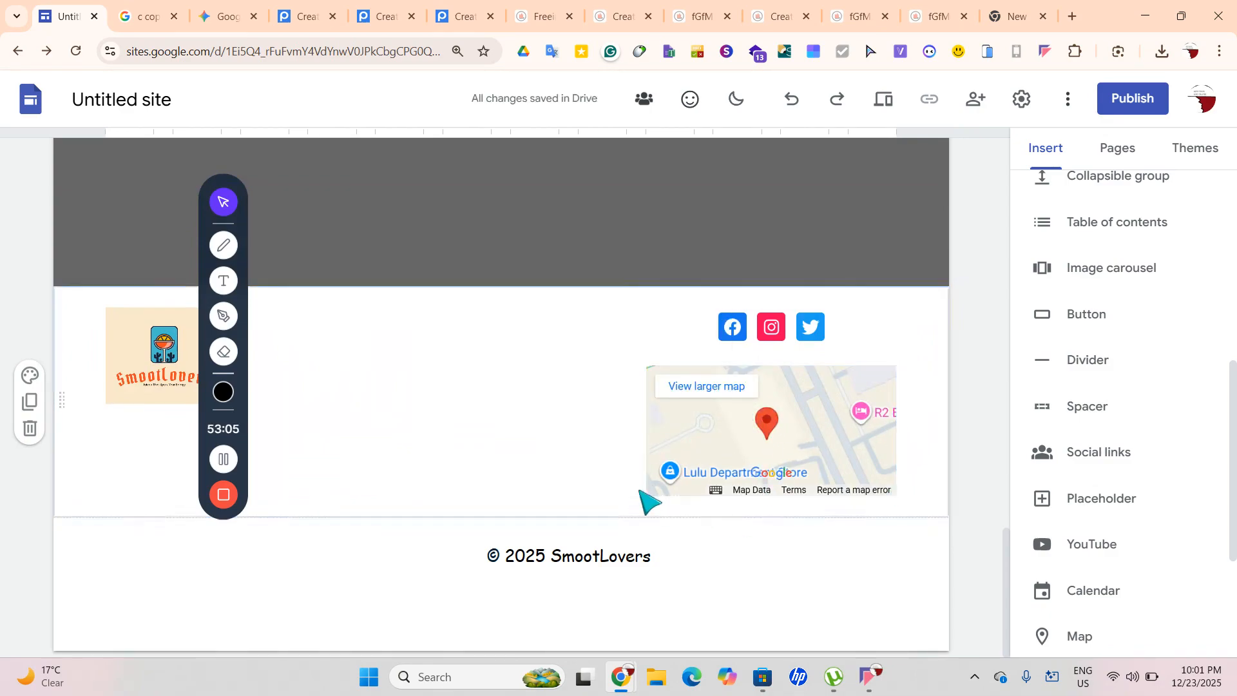
left_click(691, 477)
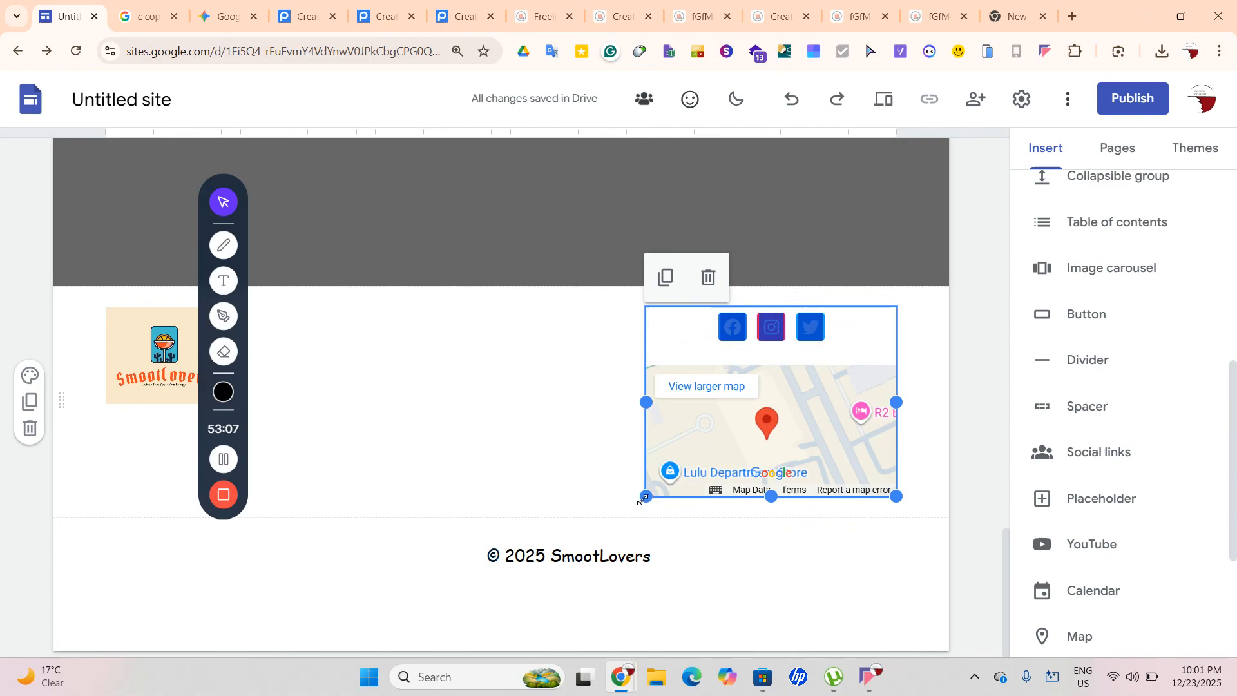
left_click_drag(643, 501, 628, 530)
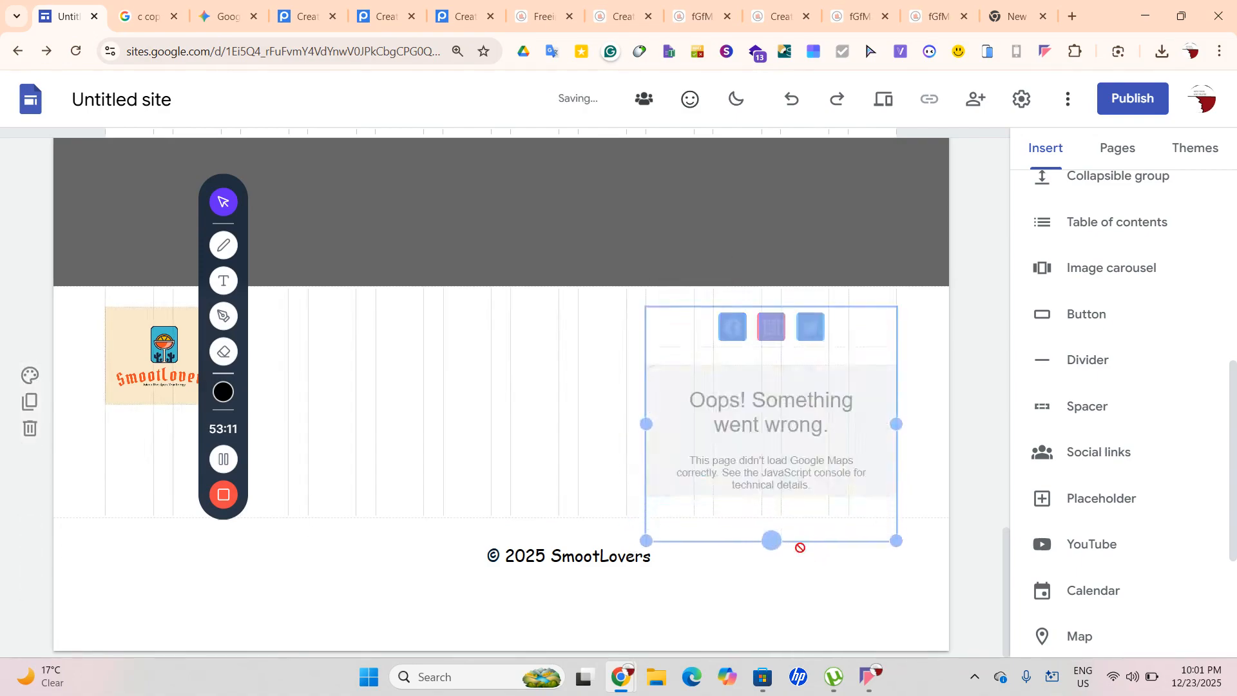
left_click(781, 516)
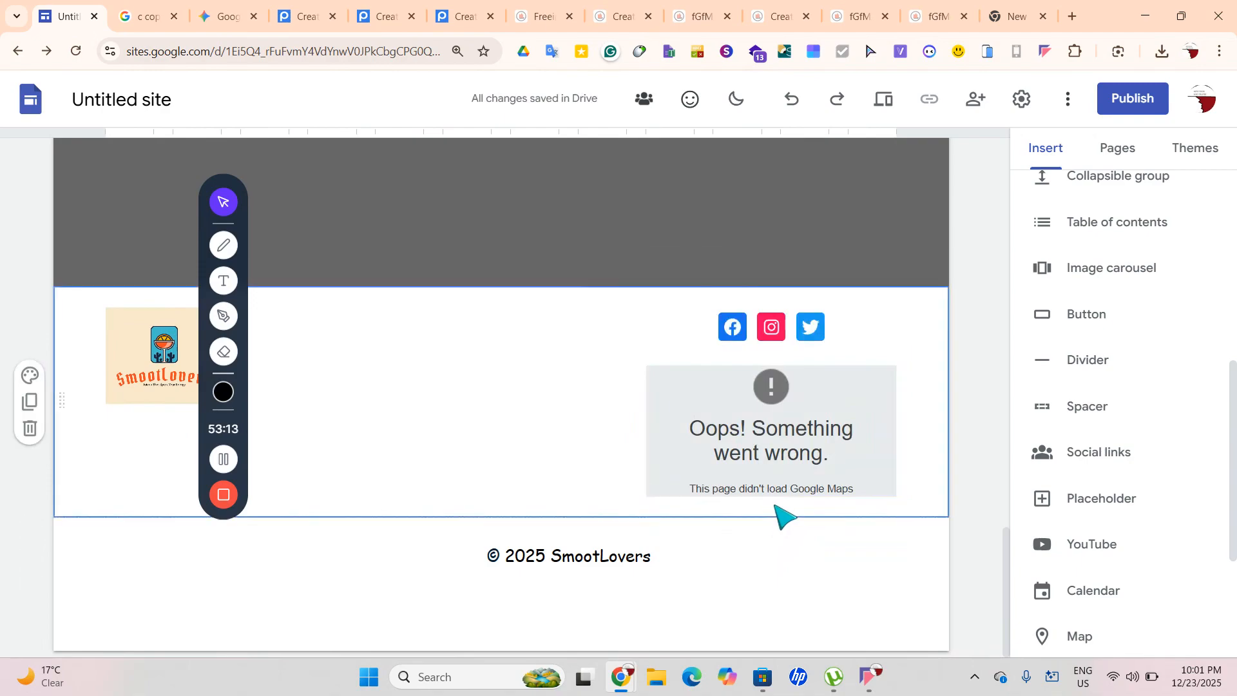
left_click(775, 493)
left_click(774, 493)
left_click_drag(773, 497, 782, 573)
left_click(928, 577)
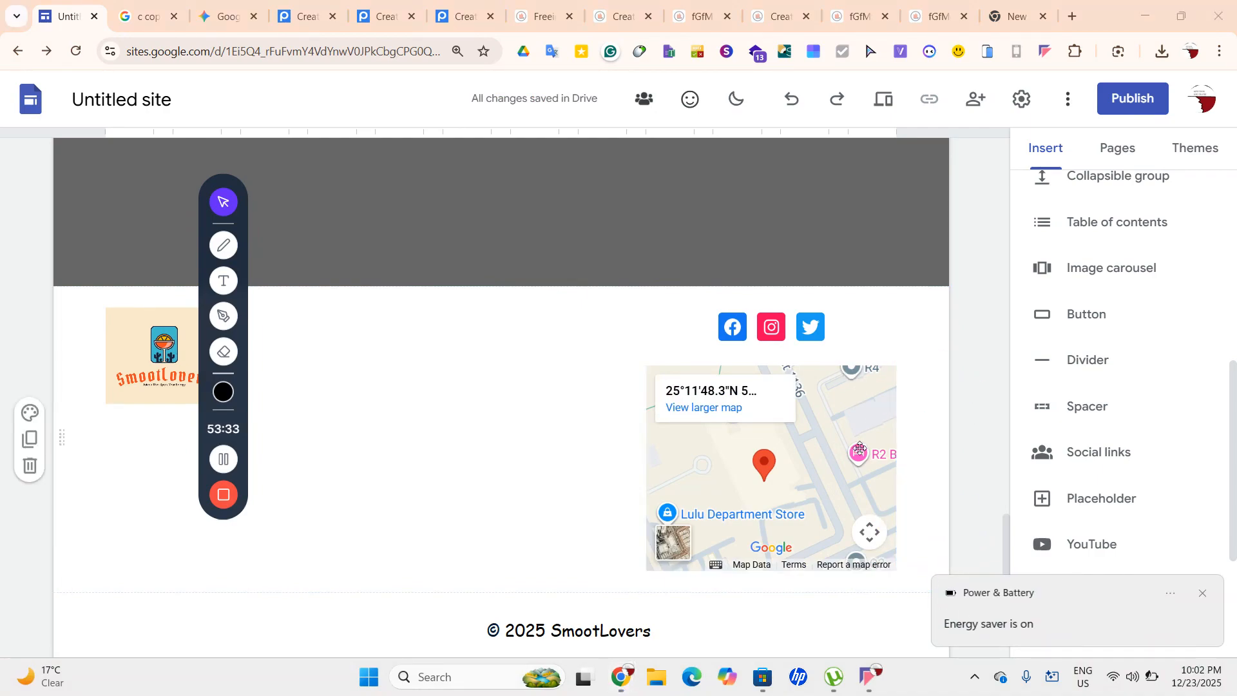
Drag the © 2025 SmootLovers line up beside the logo
left_click_drag(450, 641, 399, 346)
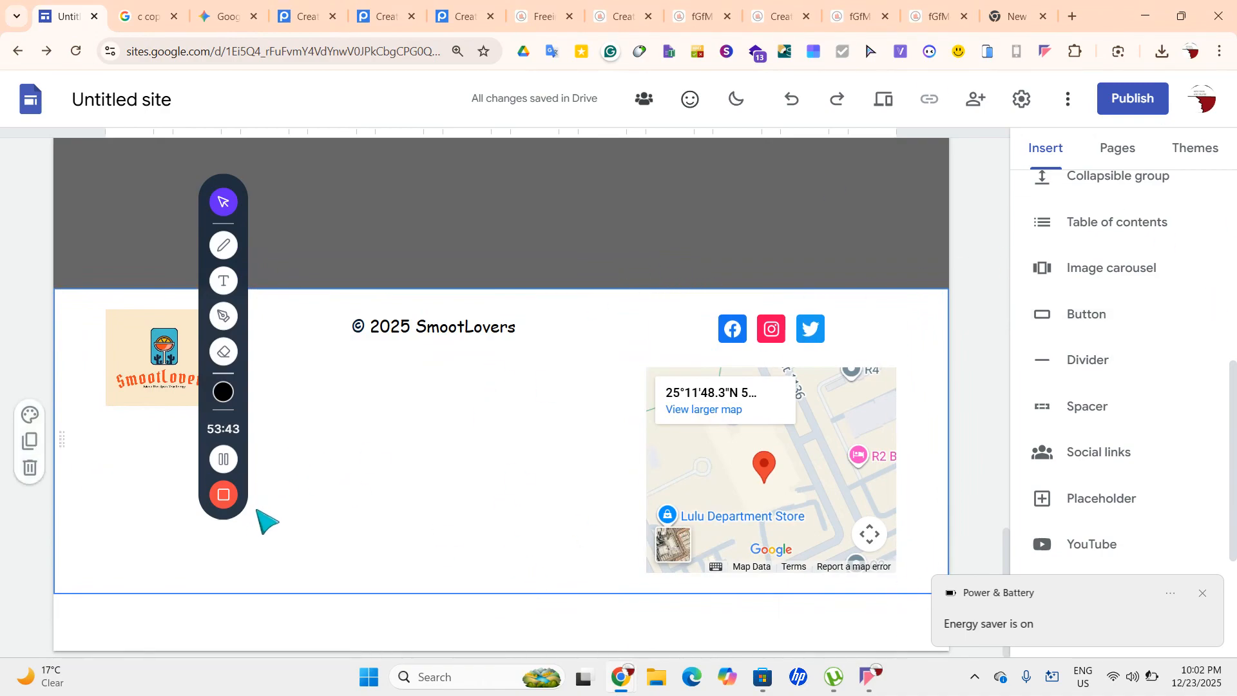
left_click_drag(148, 370, 113, 557)
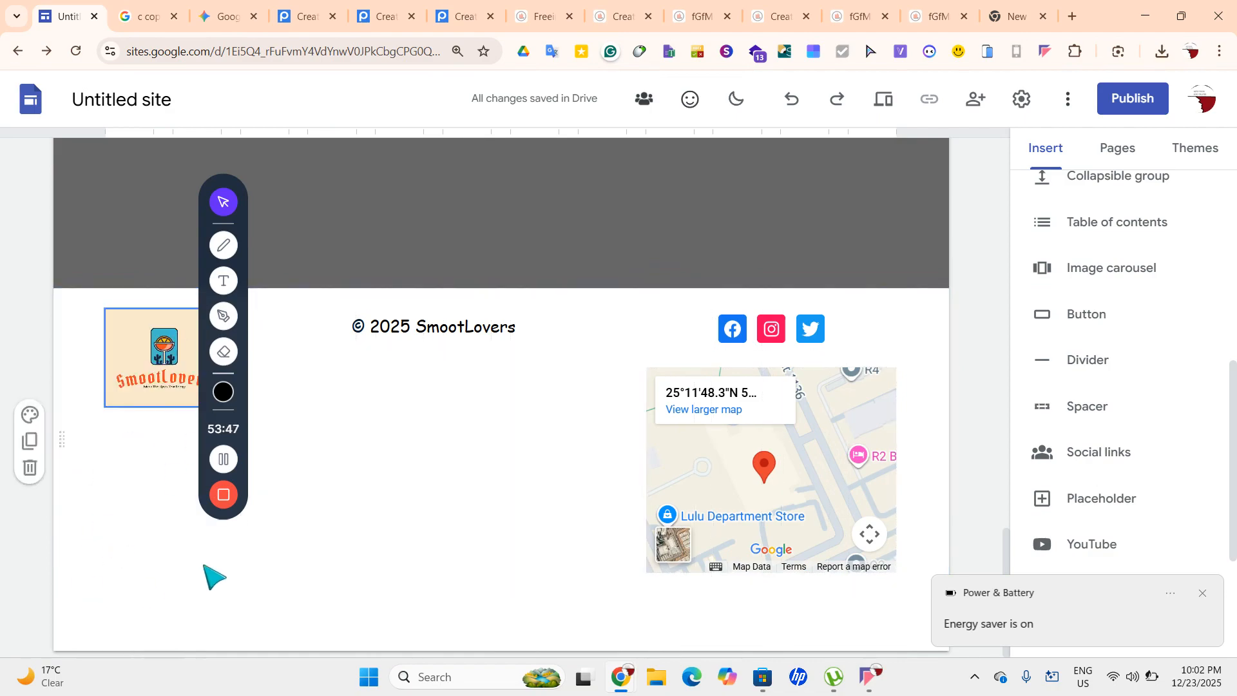
scroll(729, 602, "up", 12)
scroll(670, 454, "down", 12)
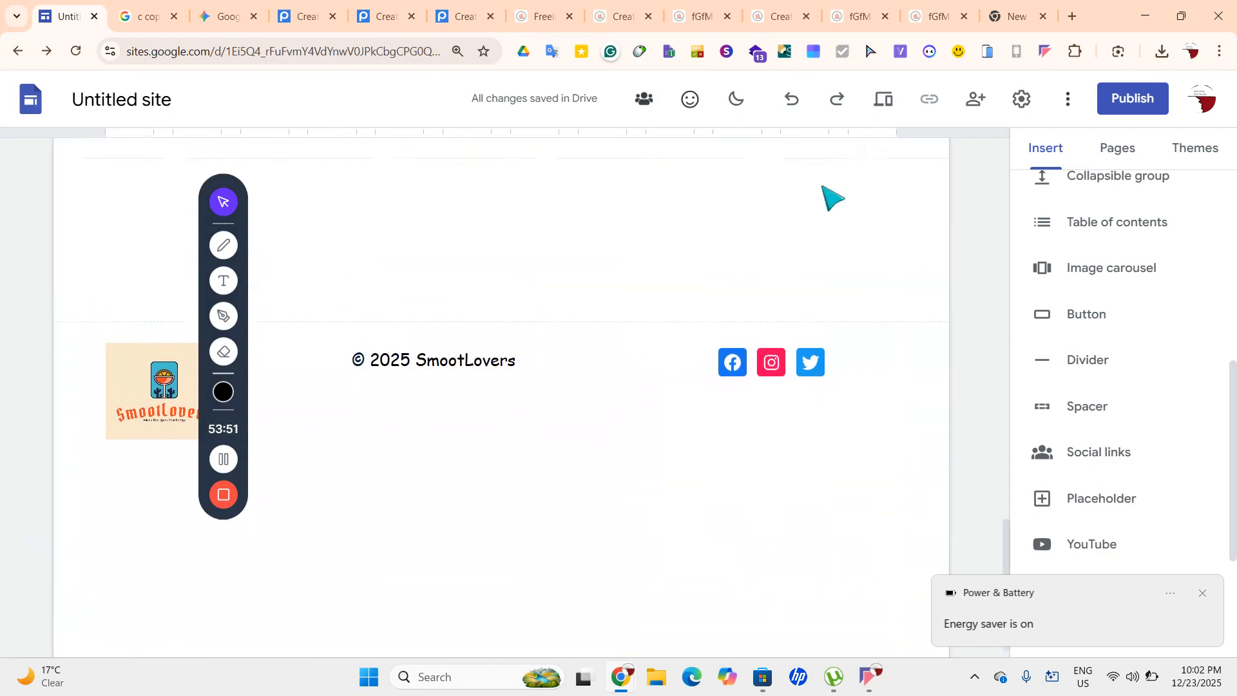
scroll(830, 197, "up", 4)
scroll(830, 197, "down", 2)
scroll(829, 196, "down", 3)
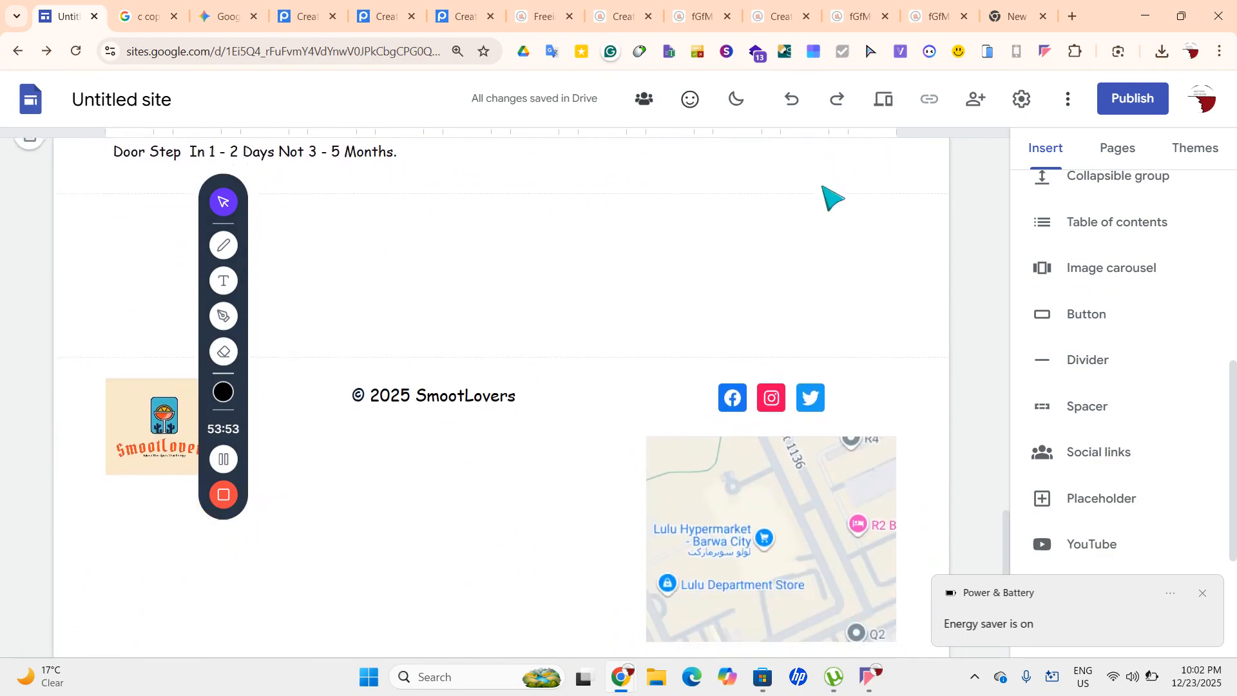
Move the map beneath the copyright line in the middle of the footer
left_click(707, 533)
left_click(740, 502)
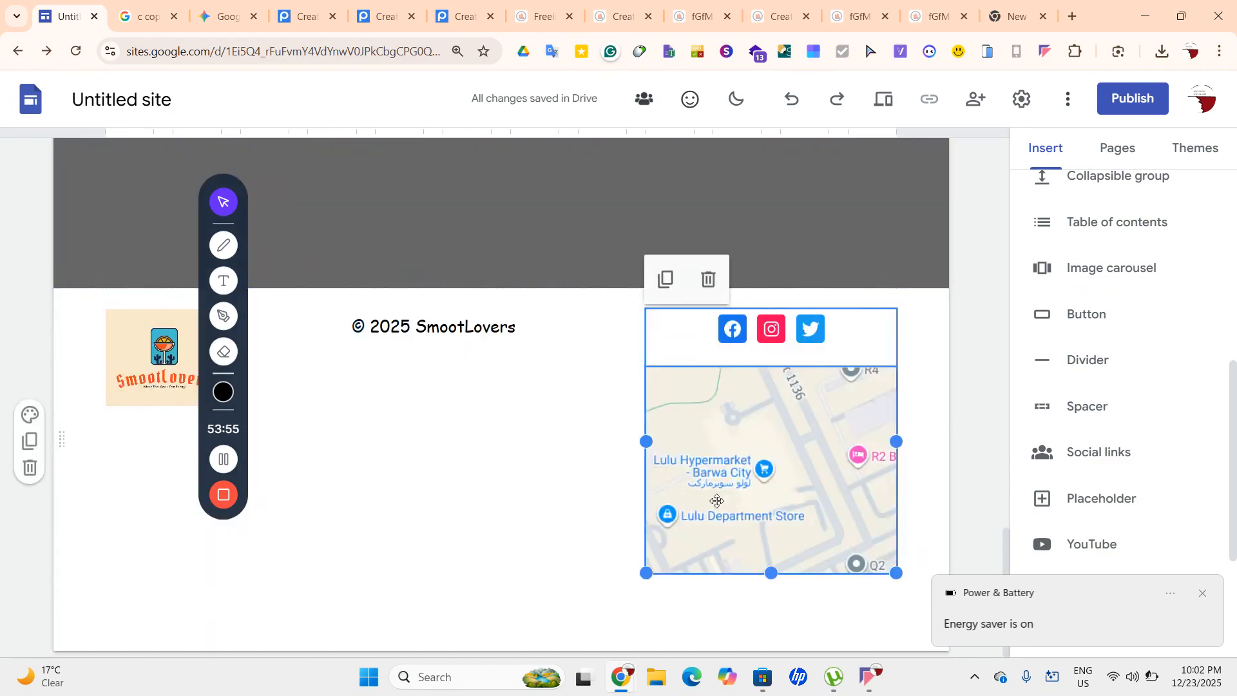
left_click_drag(829, 500, 448, 490)
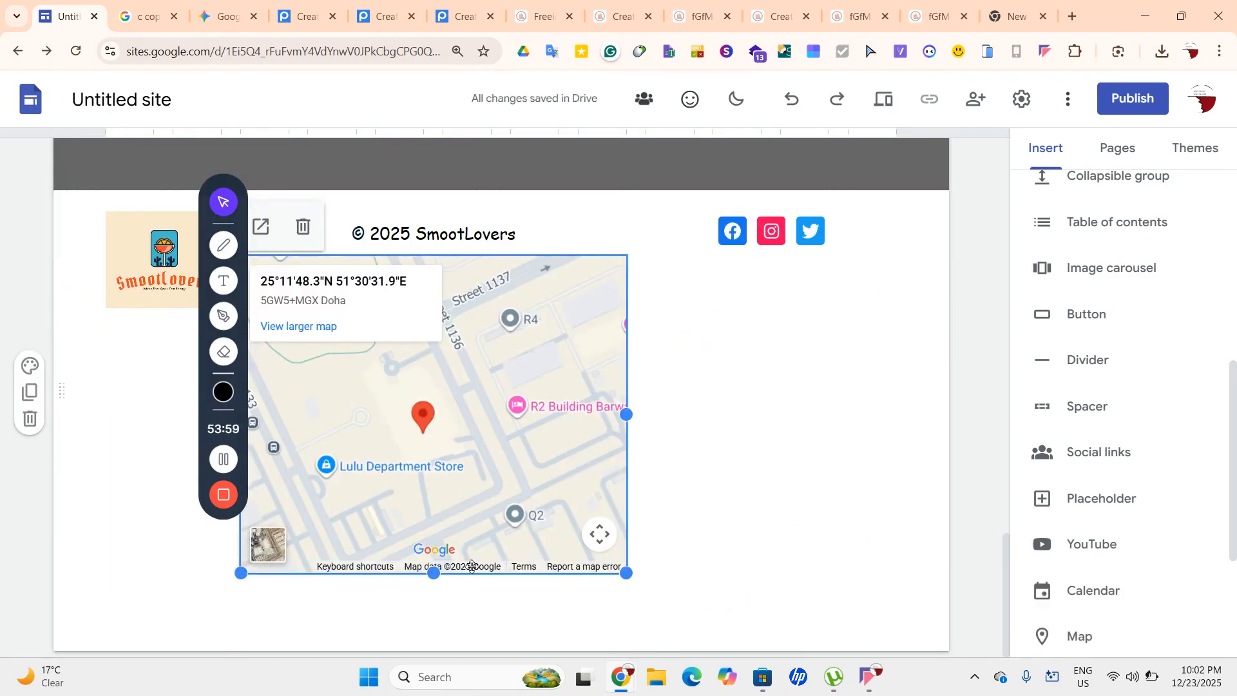
left_click(777, 557)
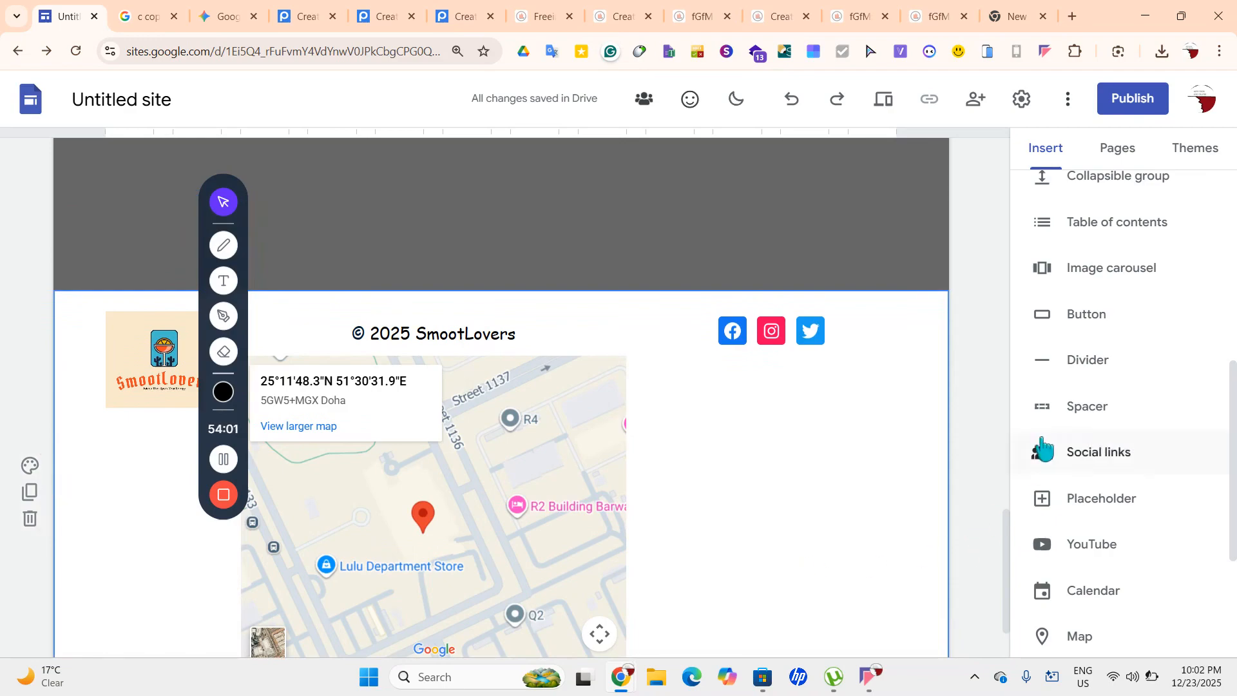
scroll(1097, 553, "down", 1)
scroll(1177, 265, "up", 8)
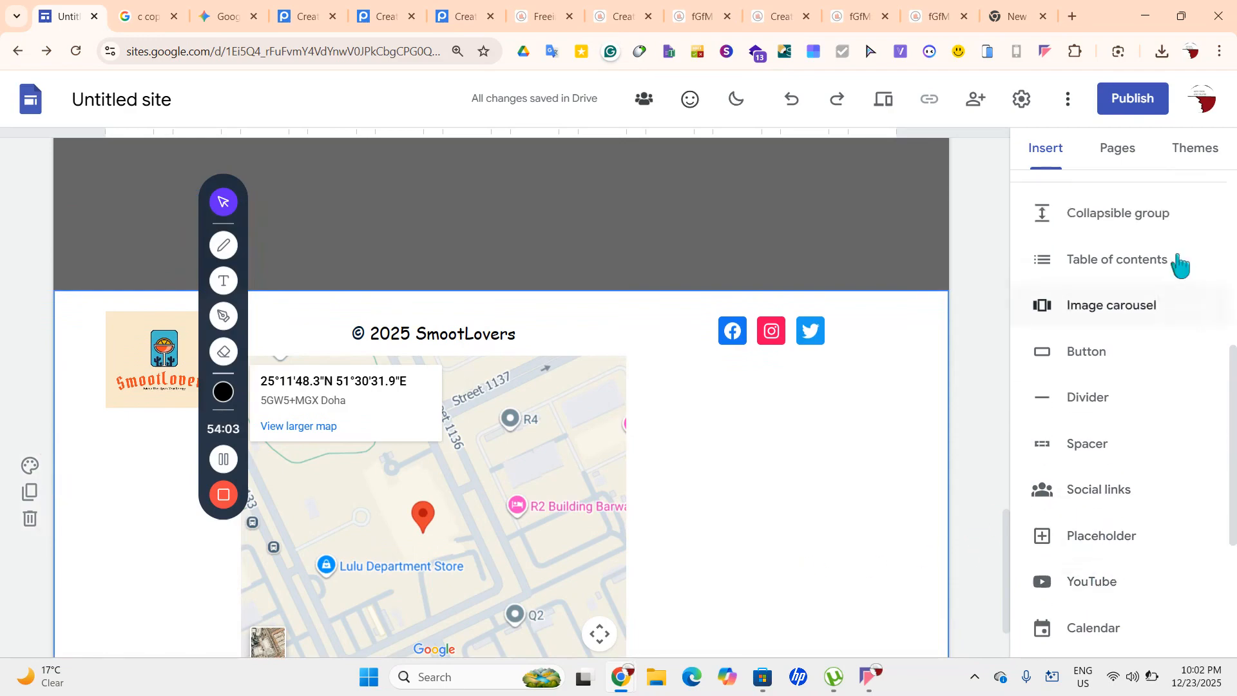
Add a new text box beside the footer map and set its font to Comic Sans MS
left_click(1065, 212)
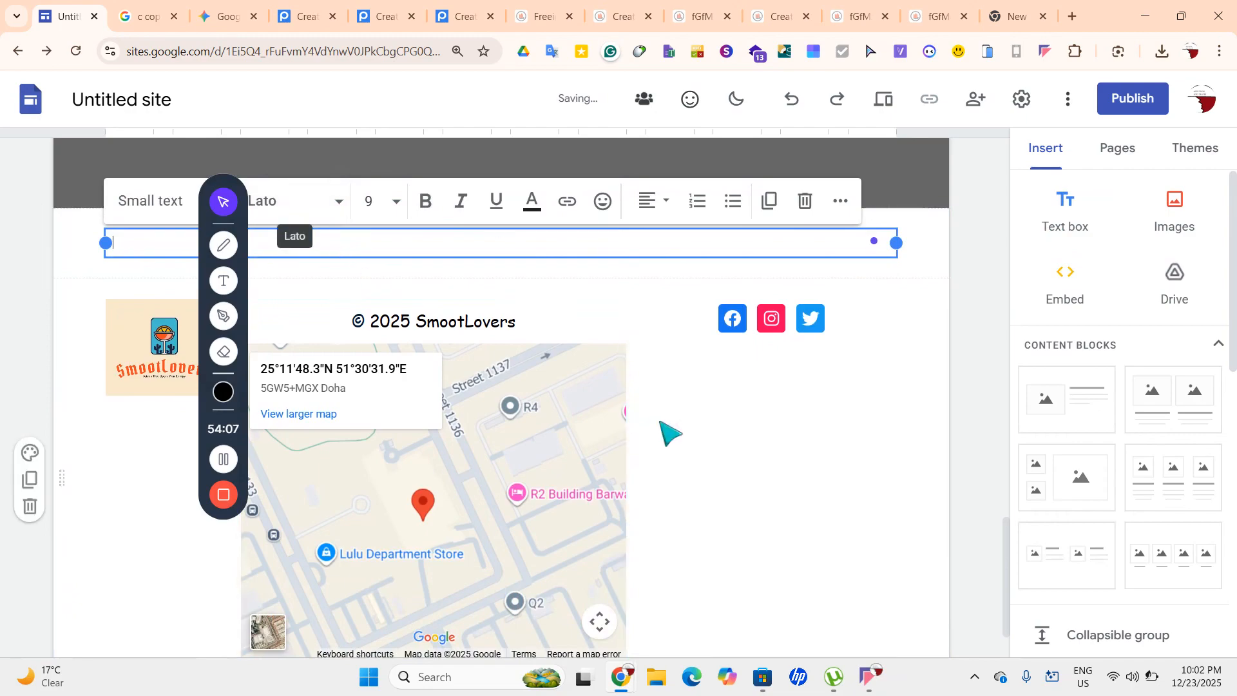
left_click_drag(434, 256, 748, 422)
left_click(711, 422)
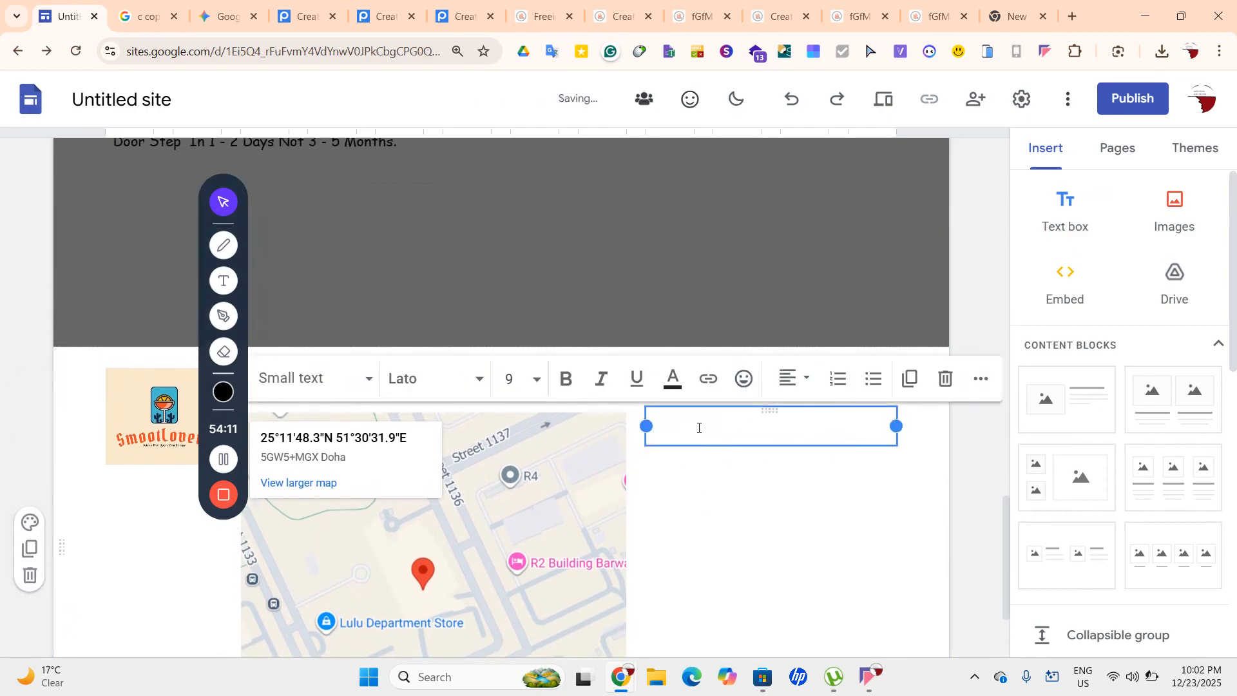
left_click(400, 384)
scroll(483, 618, "down", 1)
left_click(483, 598)
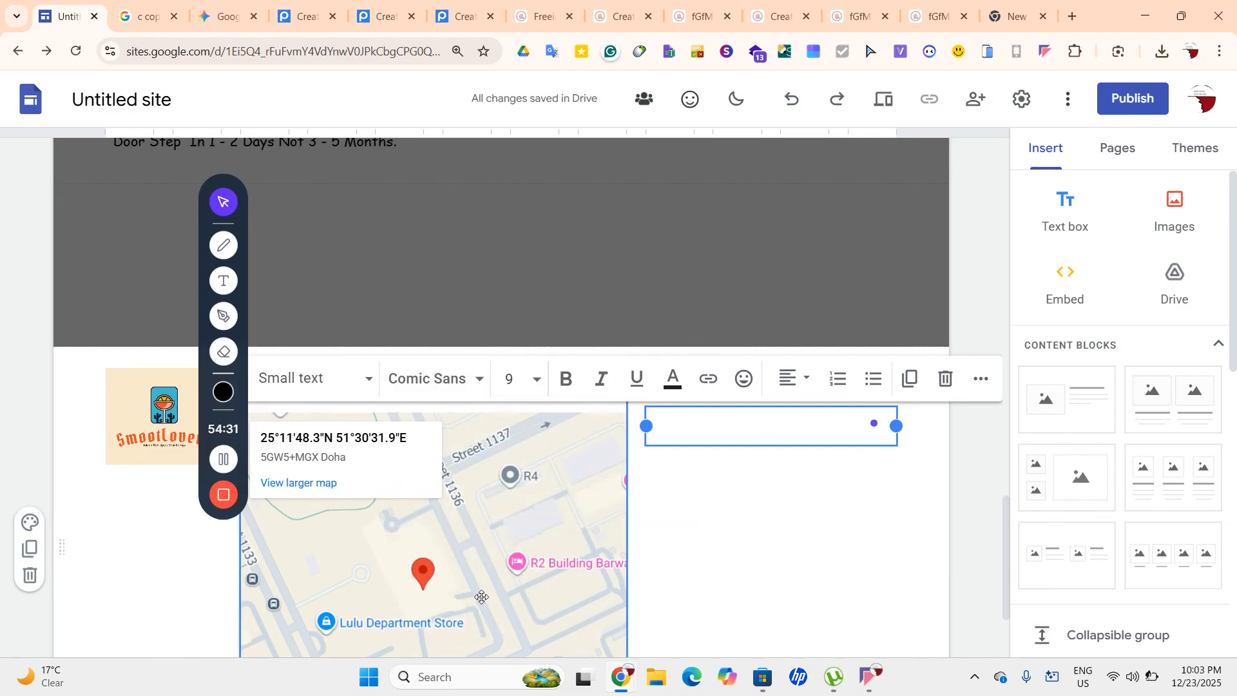
Type Hippa Compliance and GDPR Compliance as the first two lines
type("4")
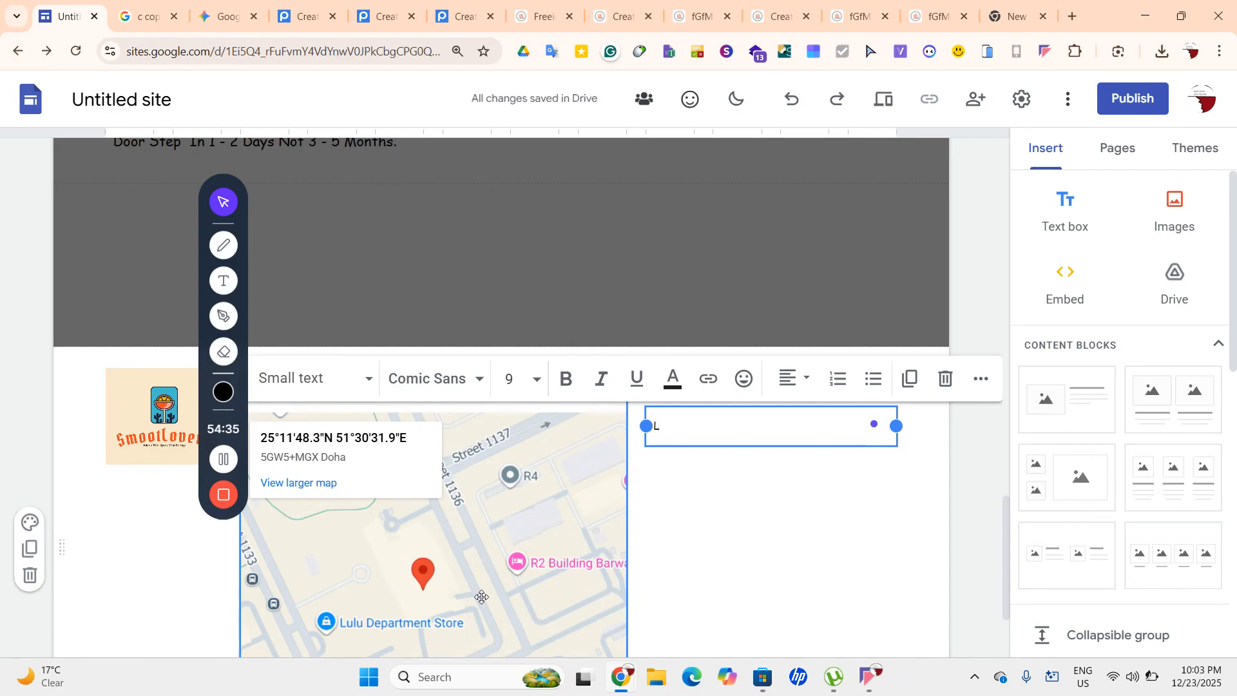
type("egal")
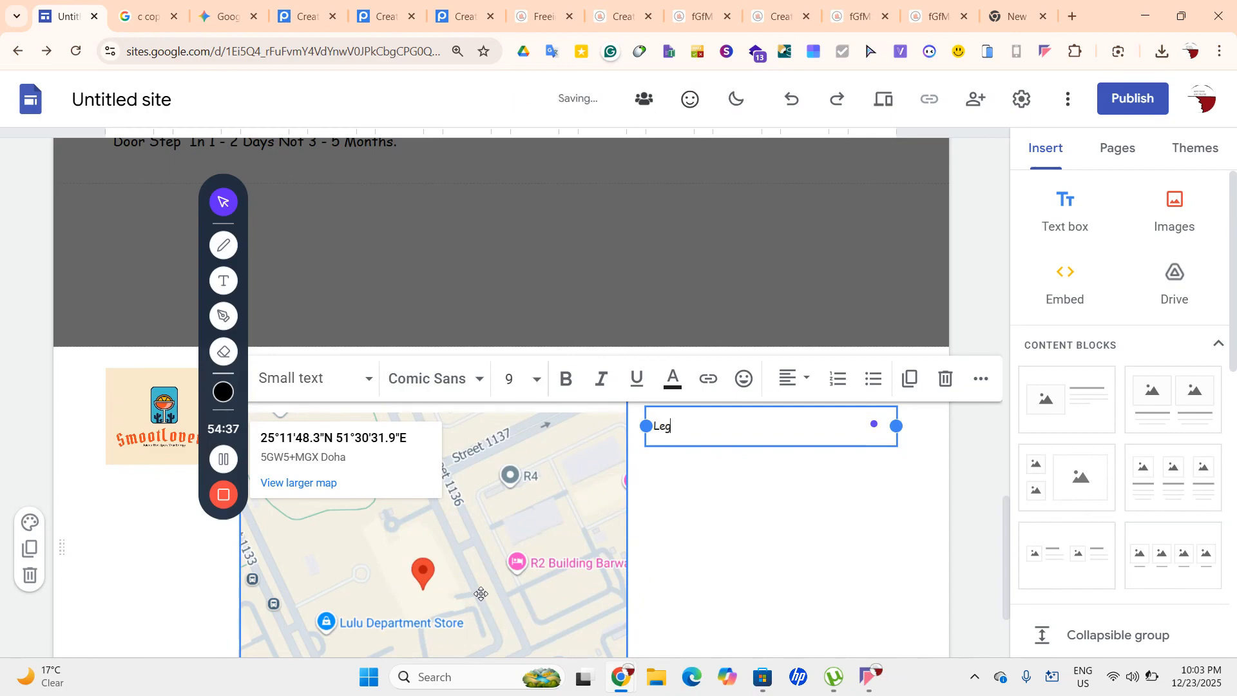
key("BackSpace")
key("BackSpace")
key("BackSpace")
key("BackSpace")
type("Hippa Compliance")
key("Return")
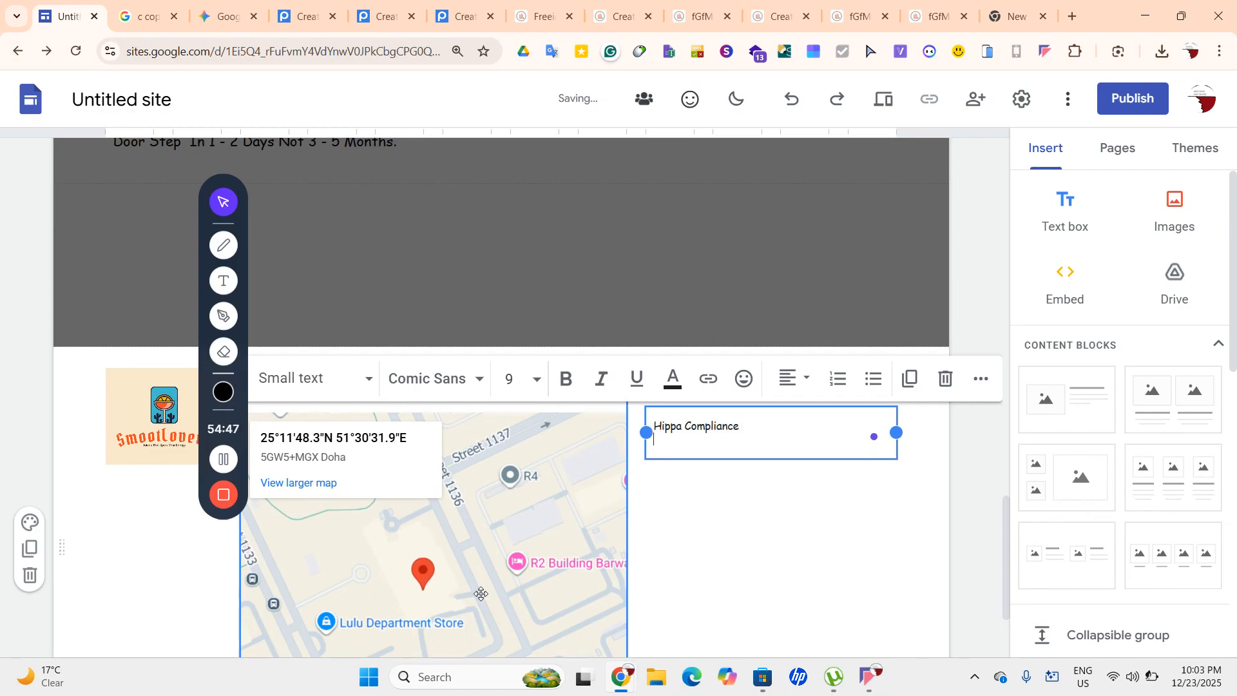
type("GDPR Complo")
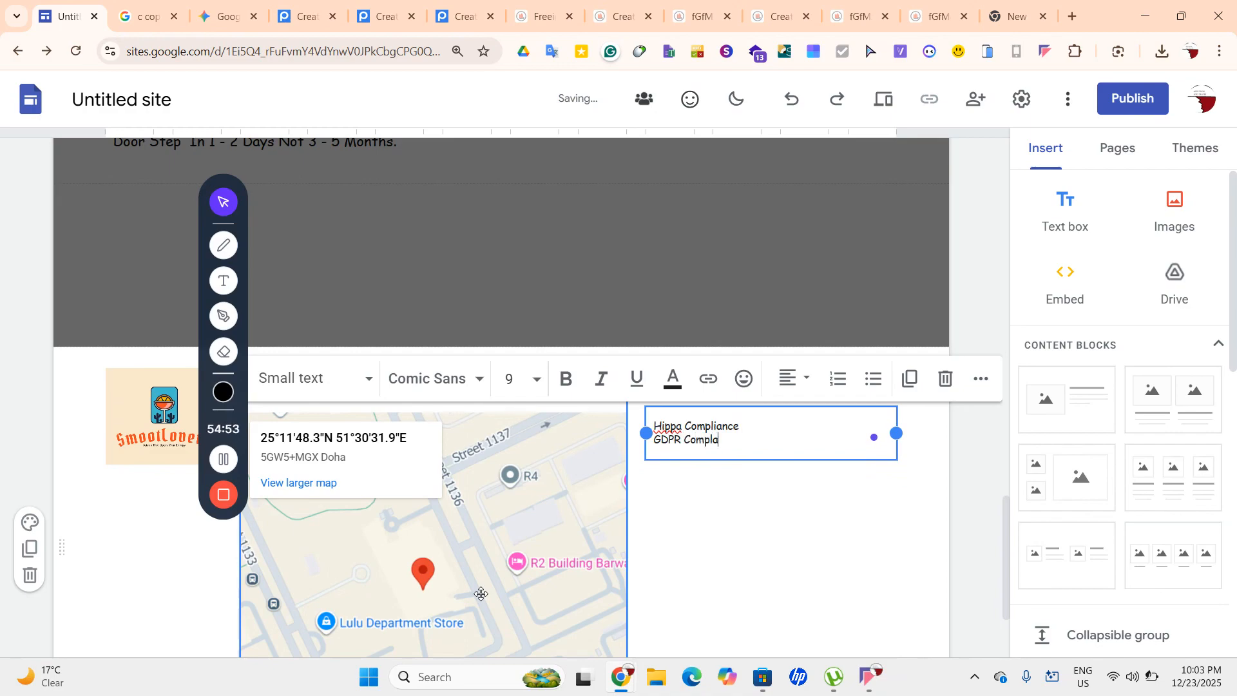
key("BackSpace")
type("iance")
key("Return")
Add COPA Compliance and Terms Of Service on the following lines
type("Comp")
key("BackSpace")
key("BackSpace")
key("BackSpace")
type("O")
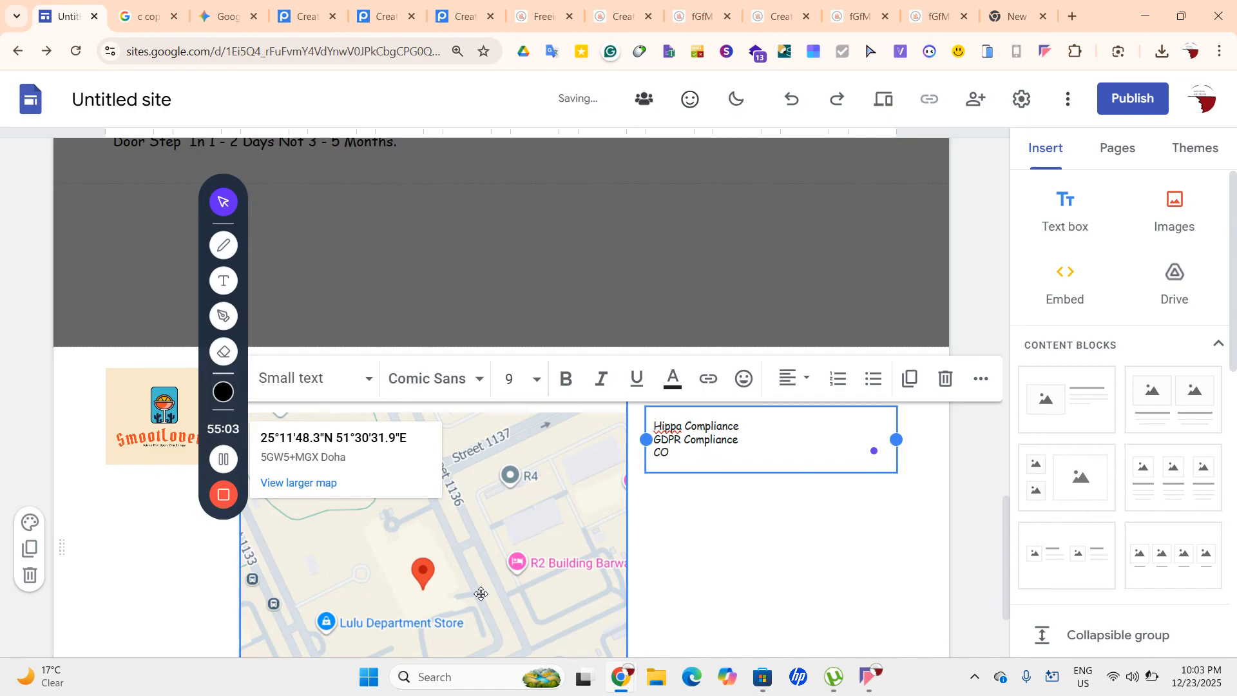
type("PA Comppl")
key("BackSpace")
key("BackSpace")
type("lia")
key("BackSpace")
key("BackSpace")
type("nce")
key("Return")
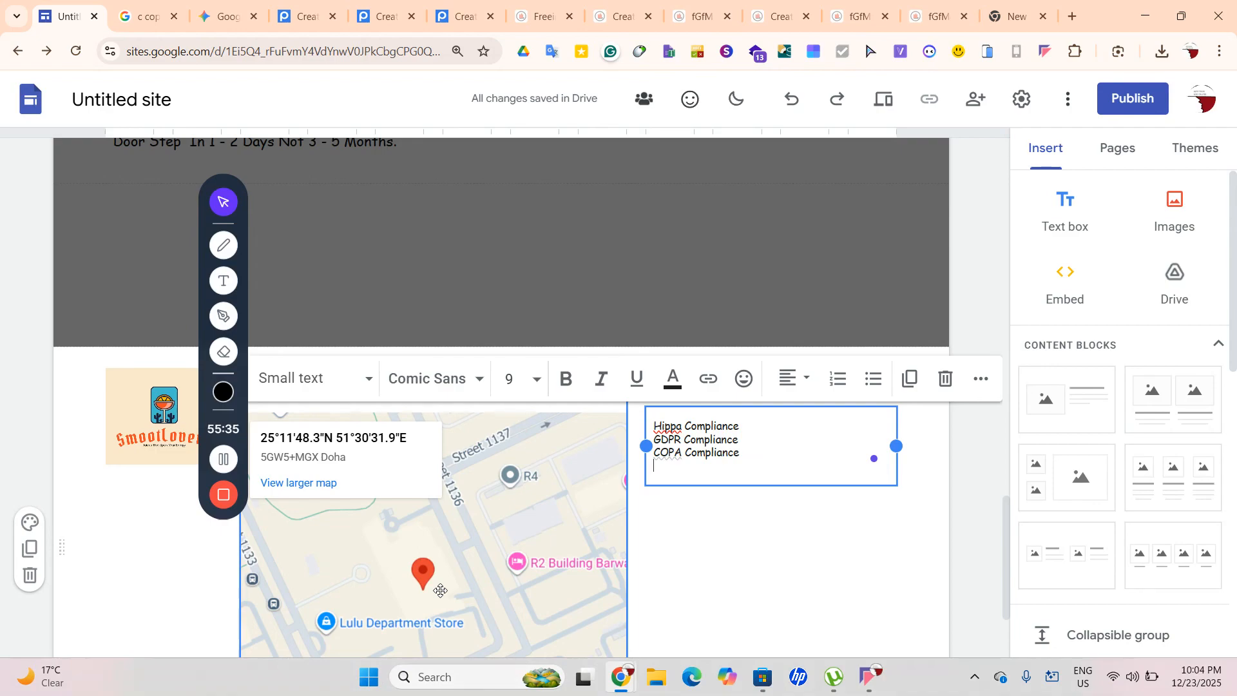
type("Terms Of S")
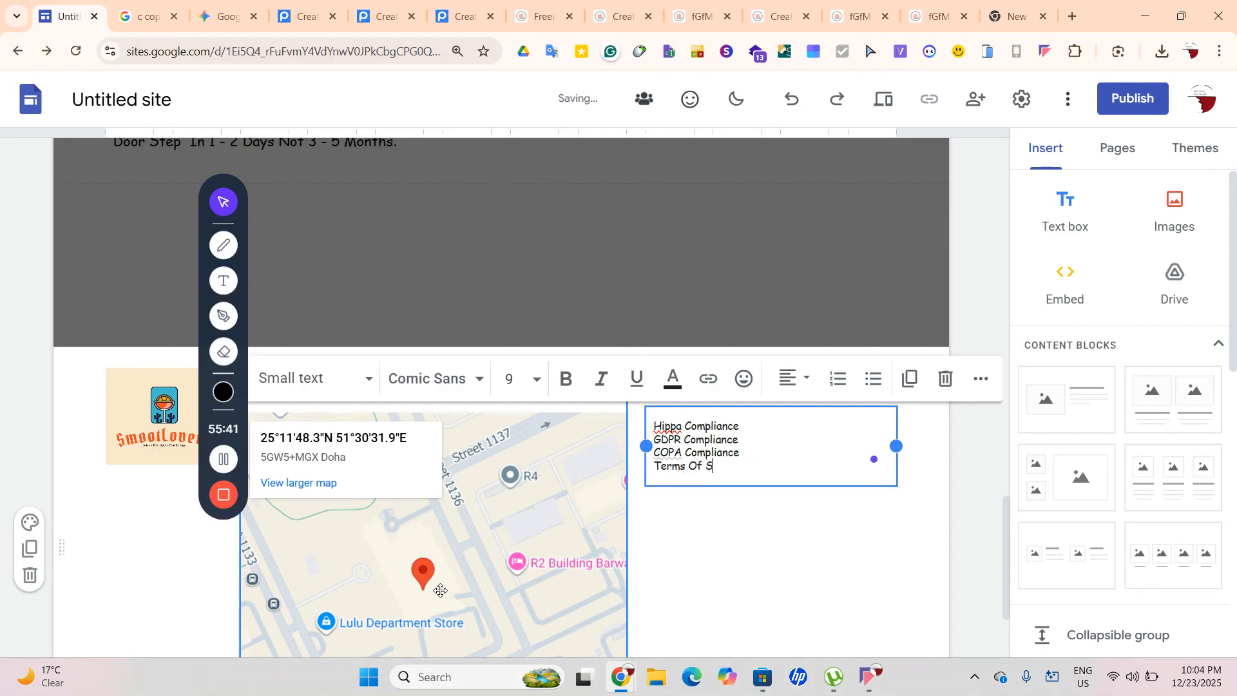
type("rrvice")
key("Return")
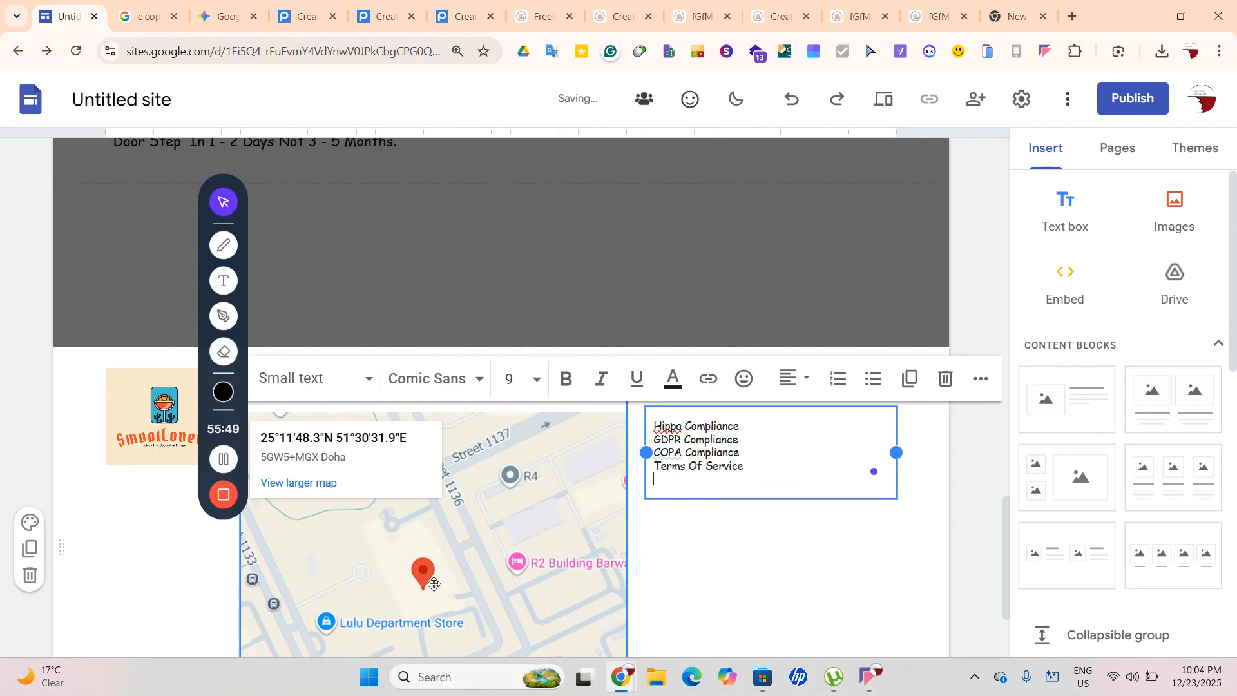
Tidy the Terms Of Service line, then add Privacy Policy and Cookie Policy below it
left_click(657, 465)
key("BackSpace")
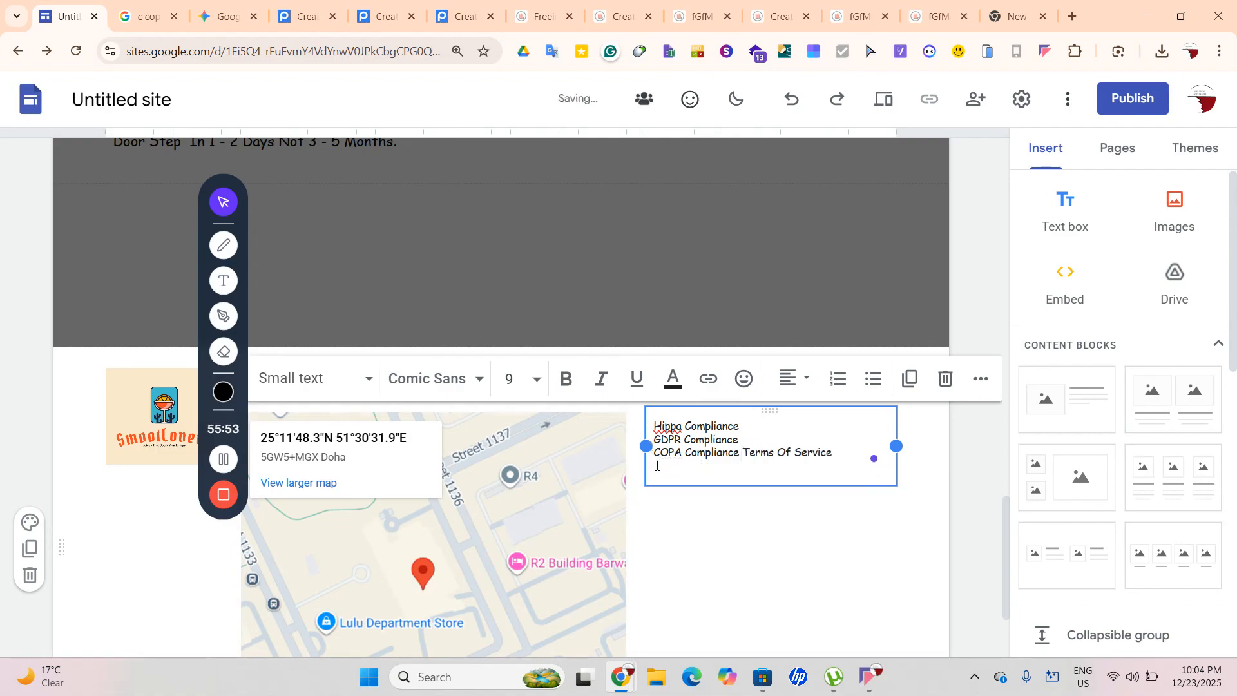
key("Return")
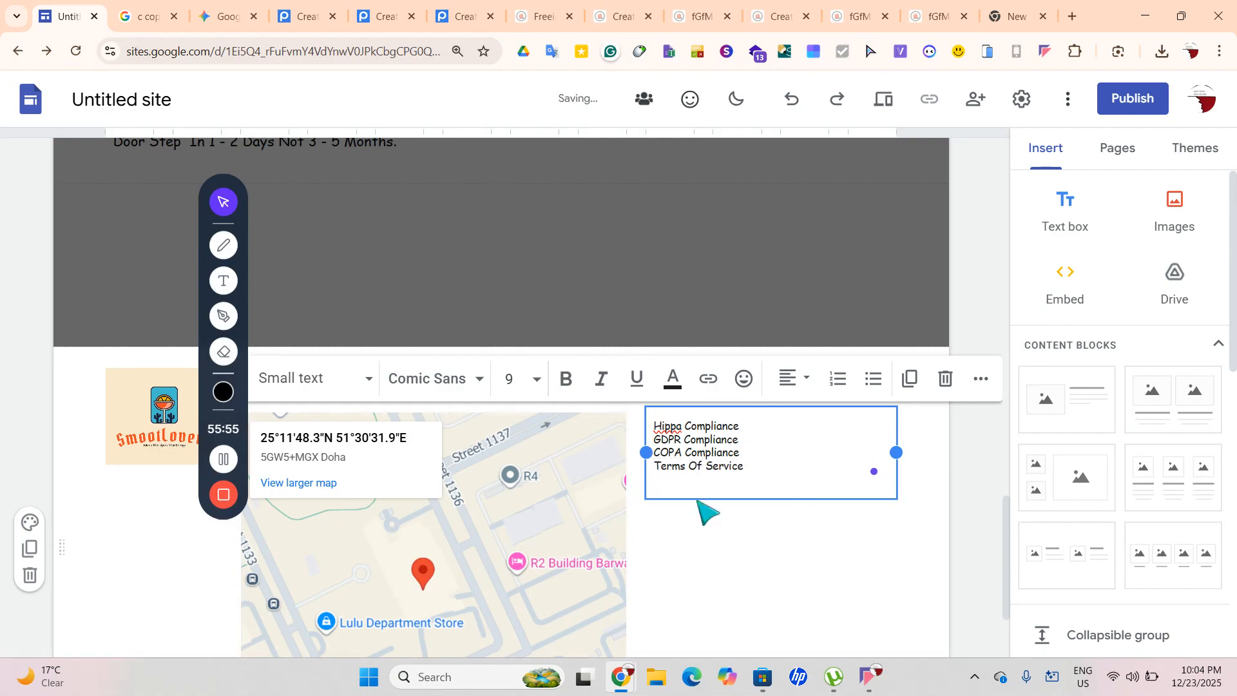
left_click(749, 471)
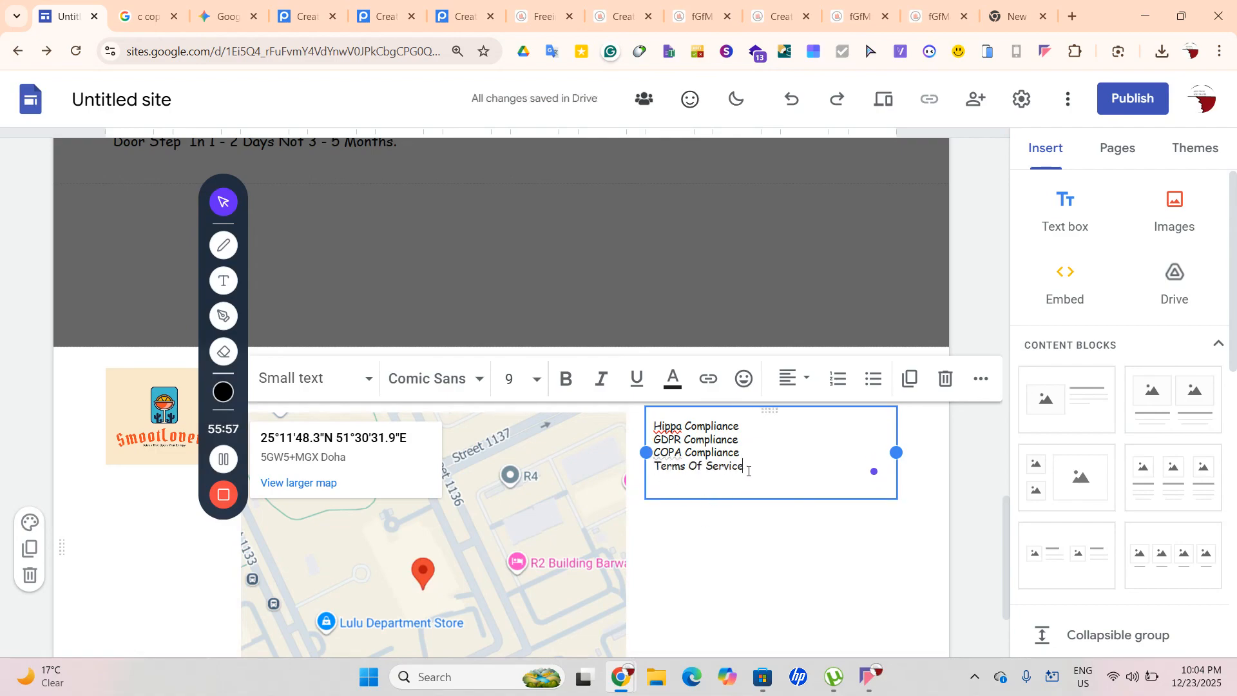
key("Return")
type("Privacy Policy")
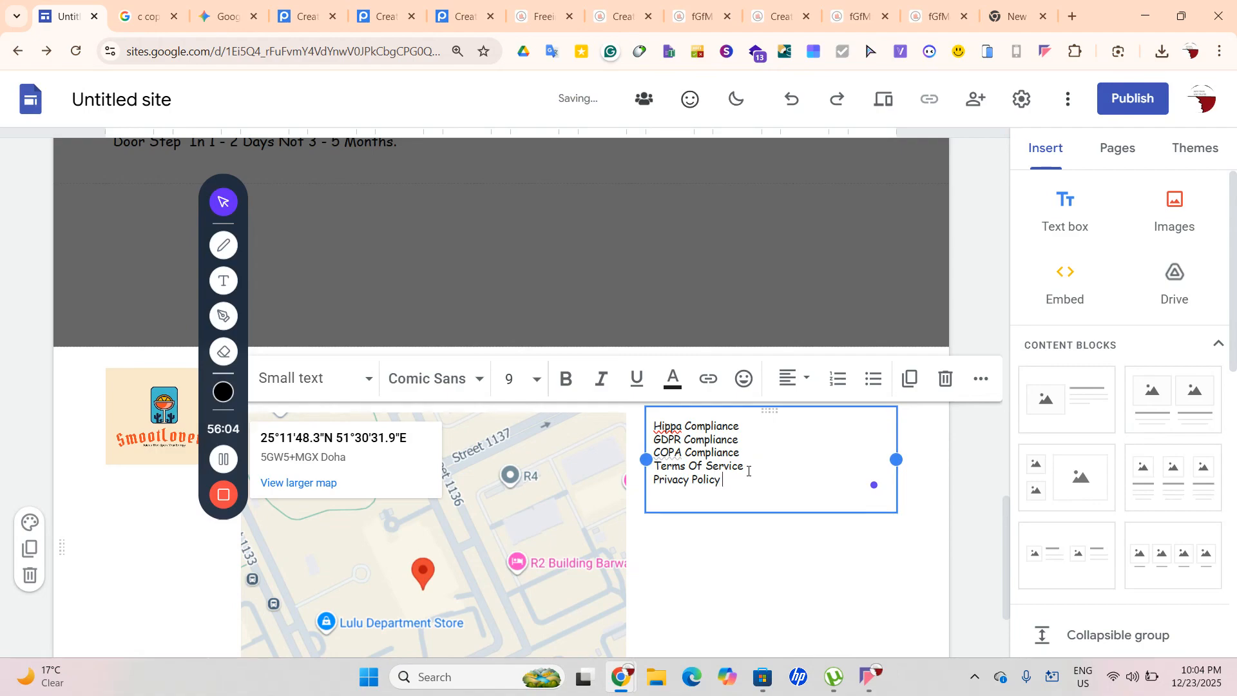
key("Return")
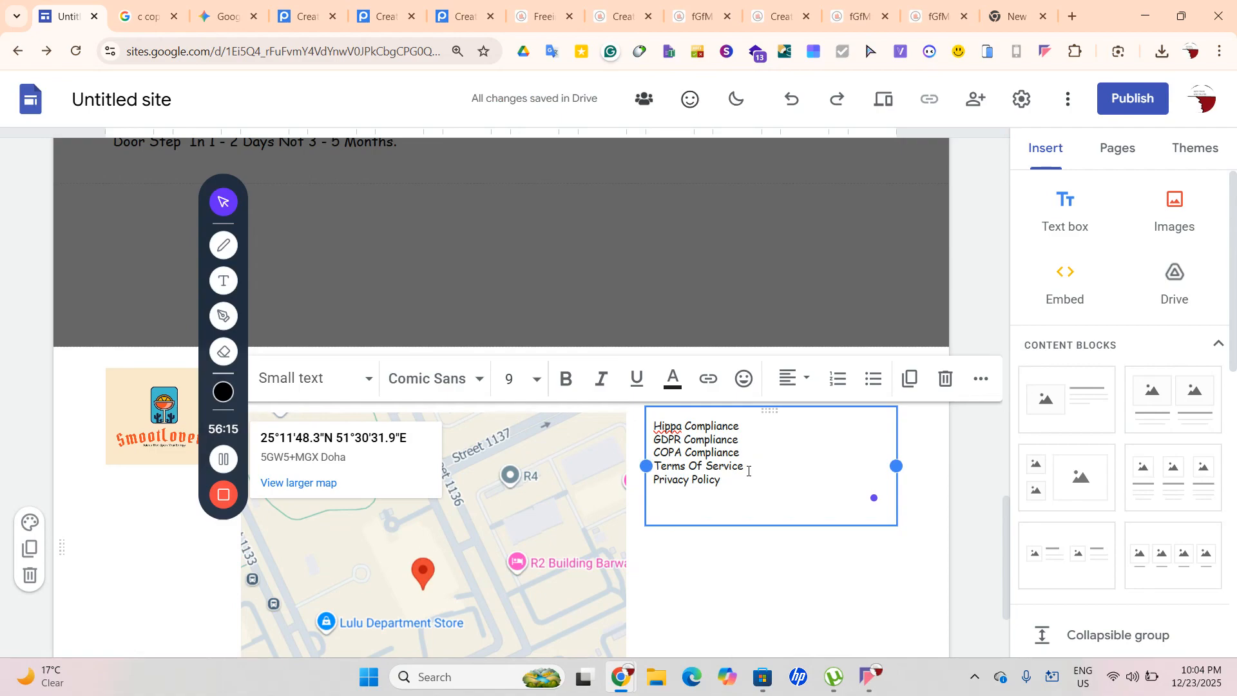
type("C")
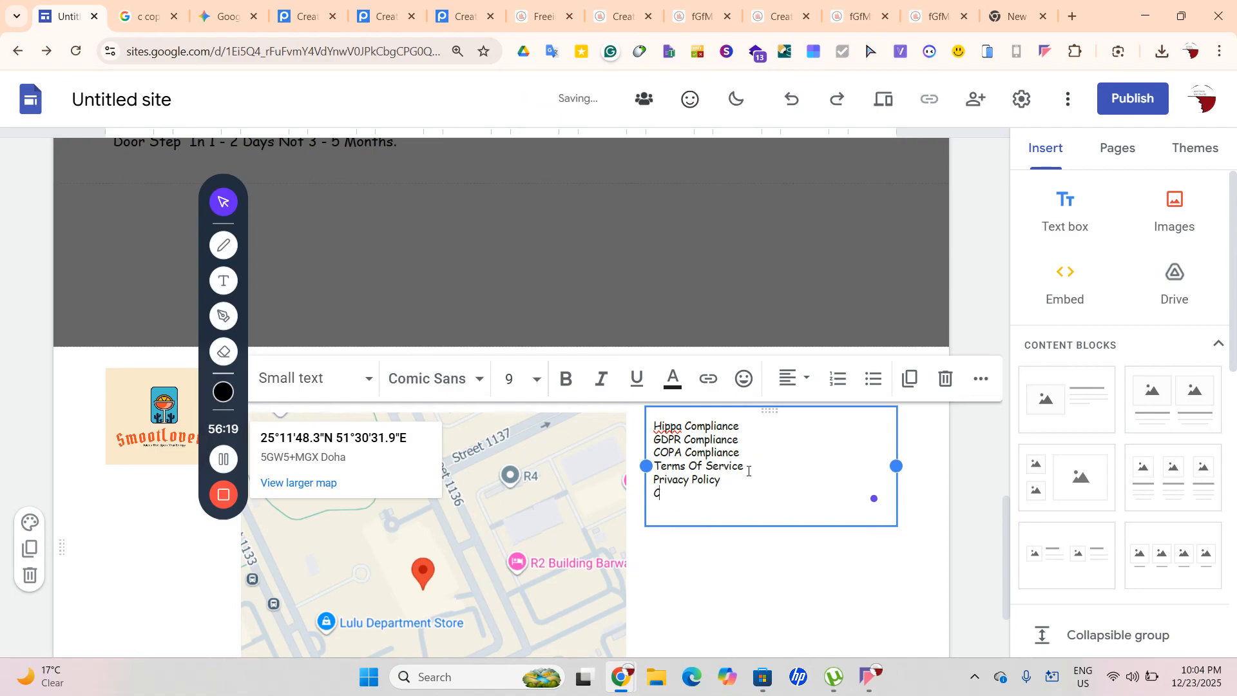
type("ookie Policy")
key("Return")
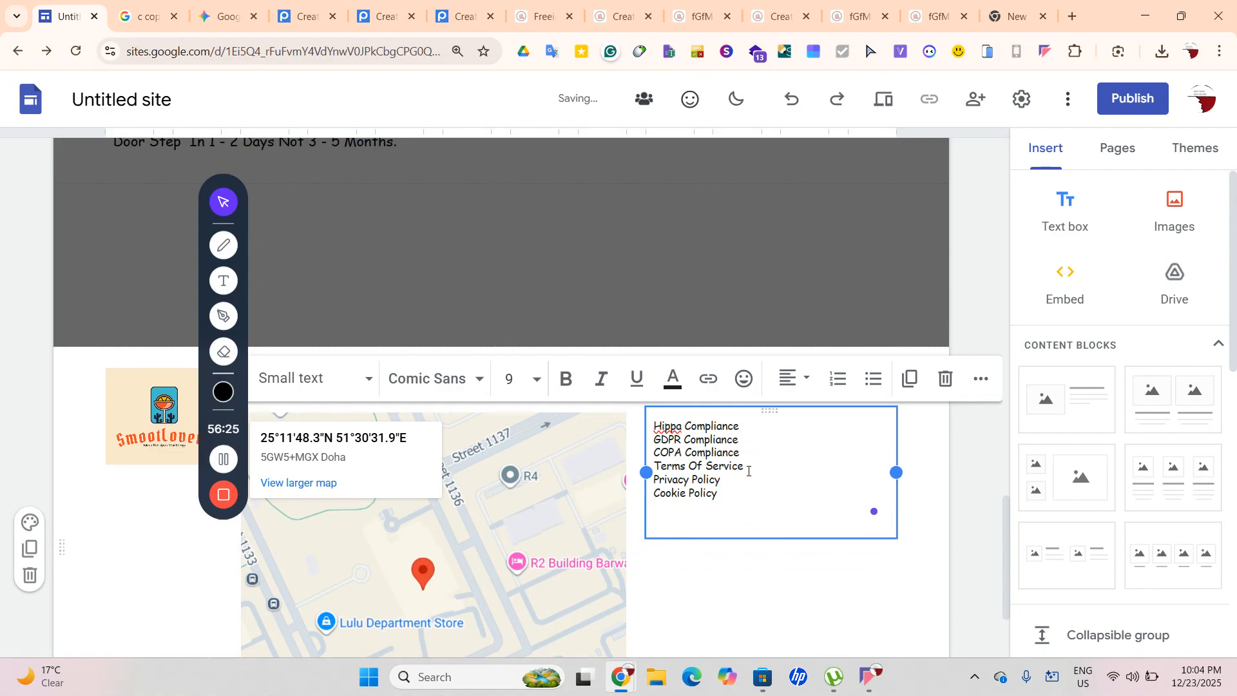
Add Refund Policy and Comminuty GuideLines as the next lines
type("E")
key("BackSpace")
type("Refund ")
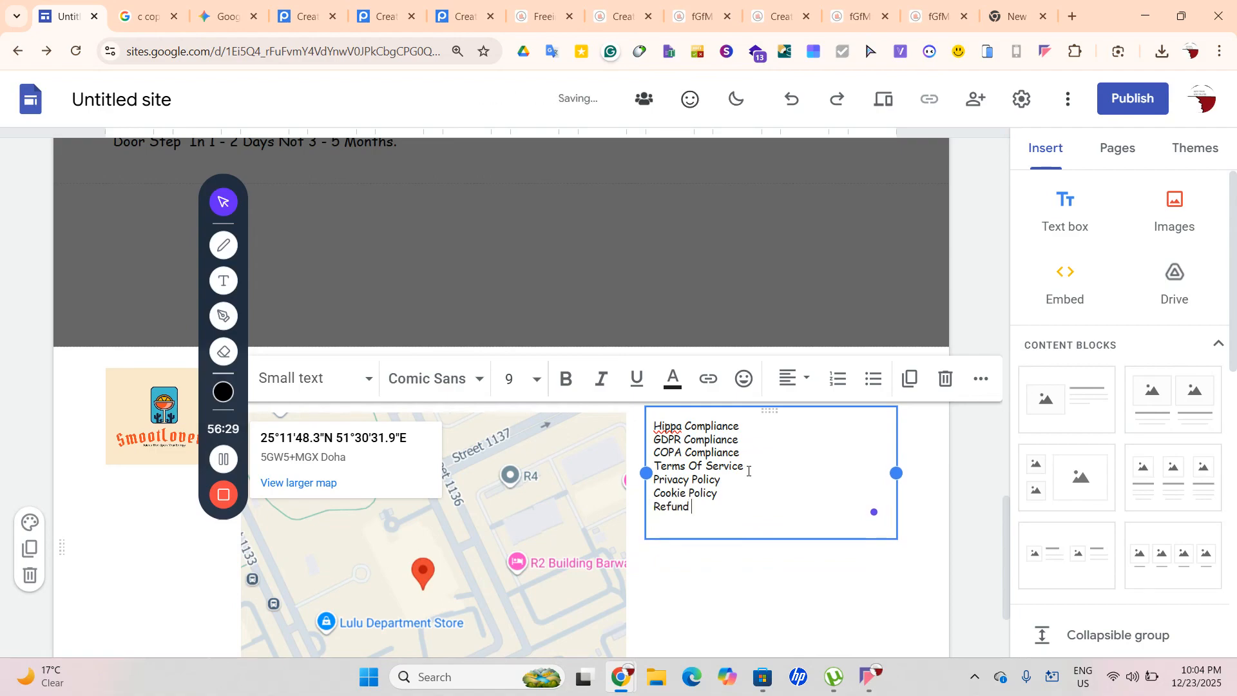
type("Policy")
key("Return")
type("C")
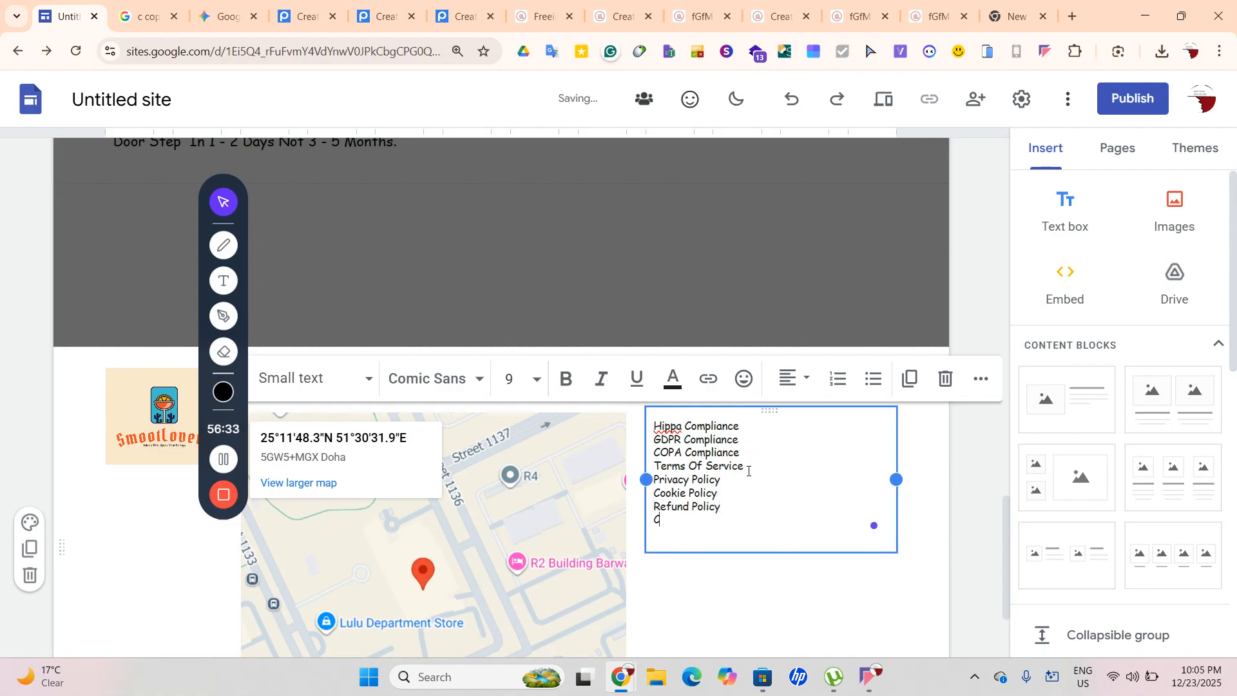
type("omminuty Hu")
key("BackSpace")
key("BackSpace")
type("Guide L")
key("BackSpace")
key("BackSpace")
type("Lines")
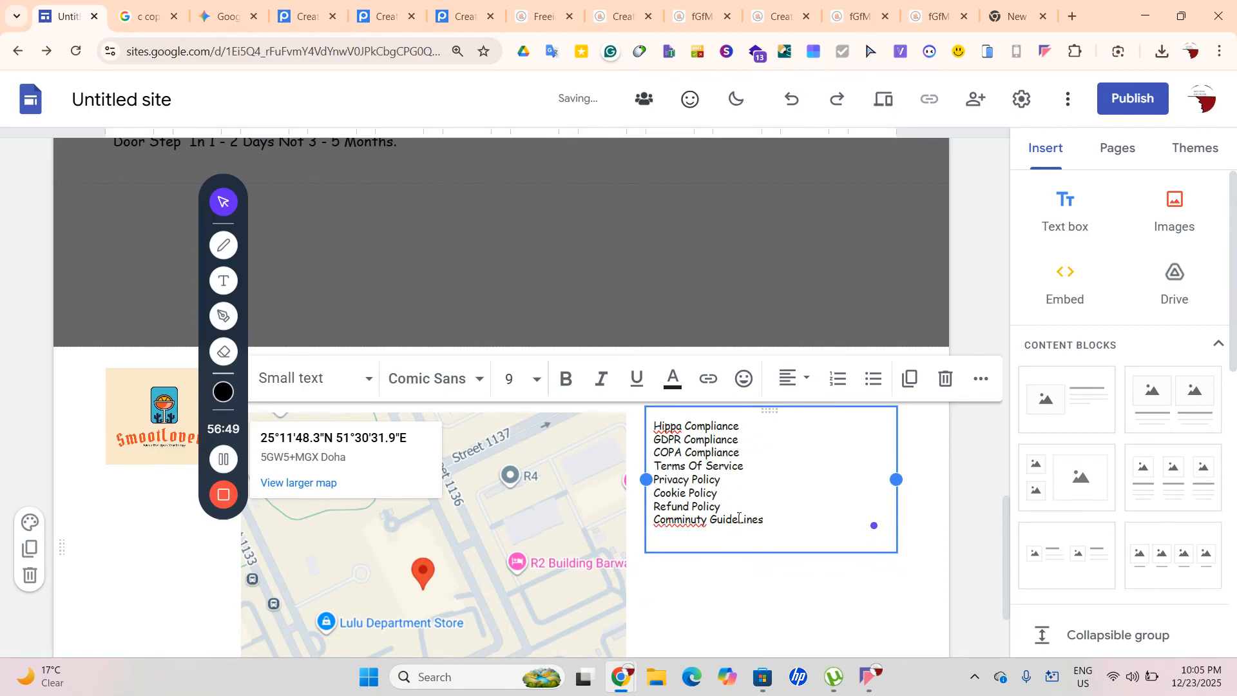
Use spell-check suggestions to change Comminuty to Community and Hippa to Hipaa
left_click_drag(710, 520, 655, 526)
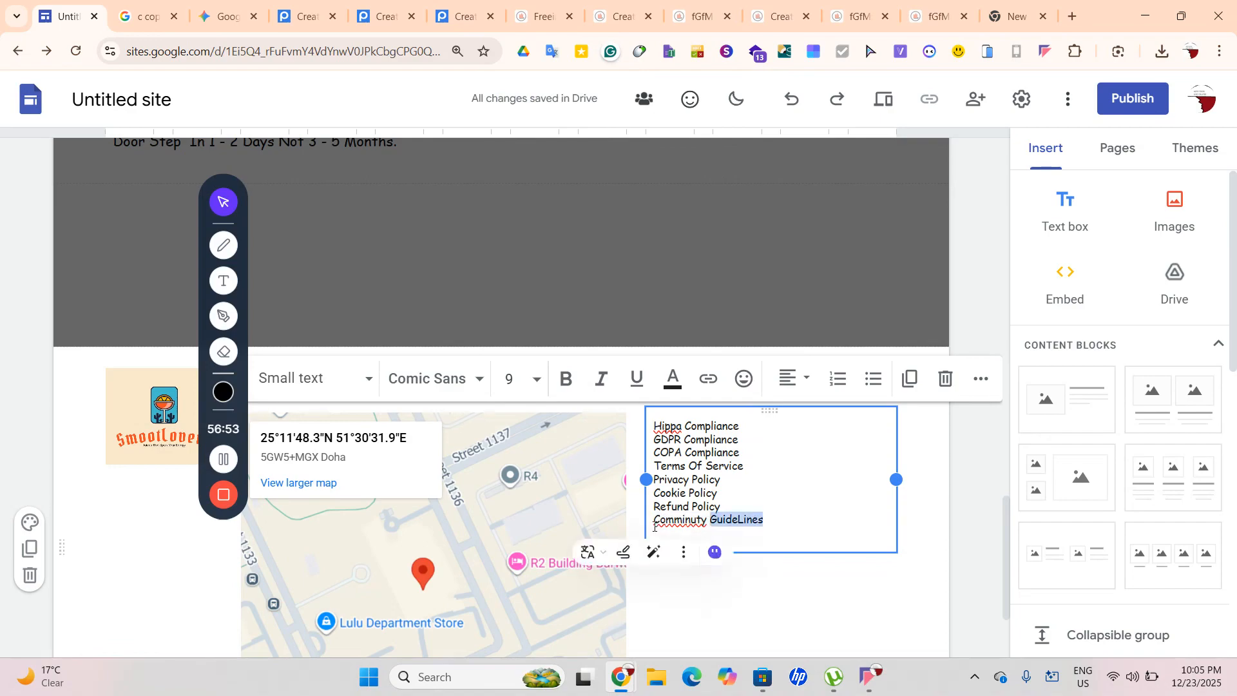
double_click(658, 522)
left_click(675, 523)
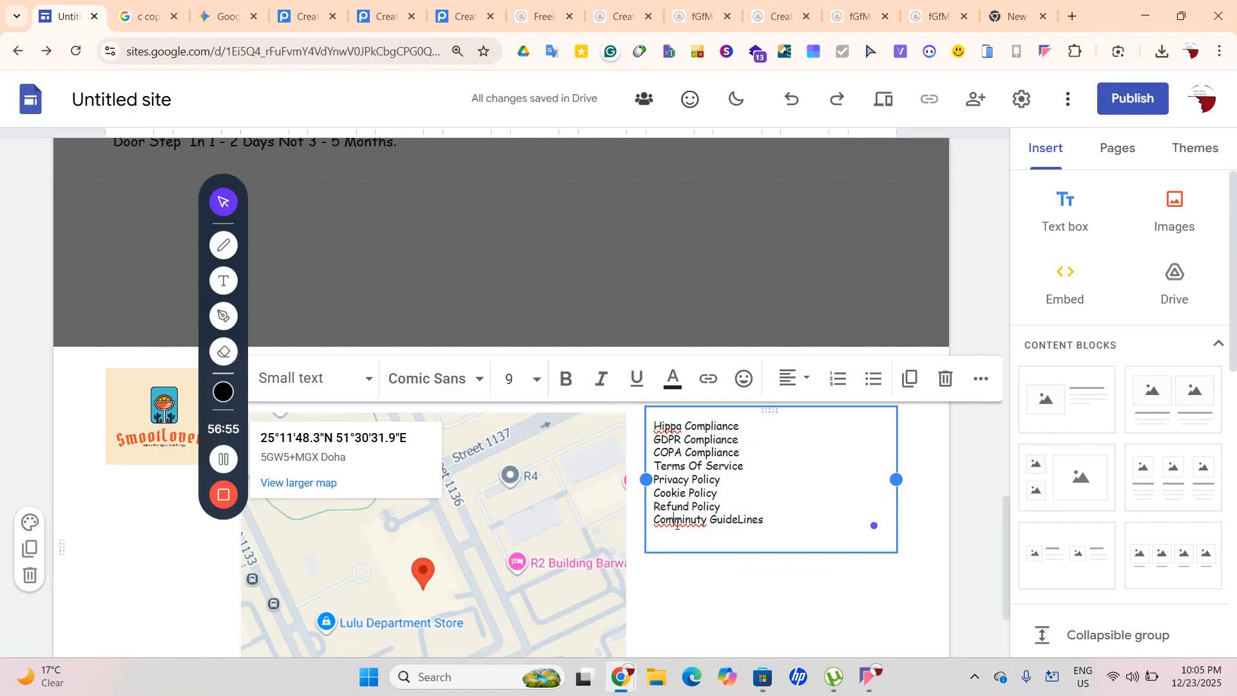
left_click_drag(707, 522, 656, 520)
right_click(656, 520)
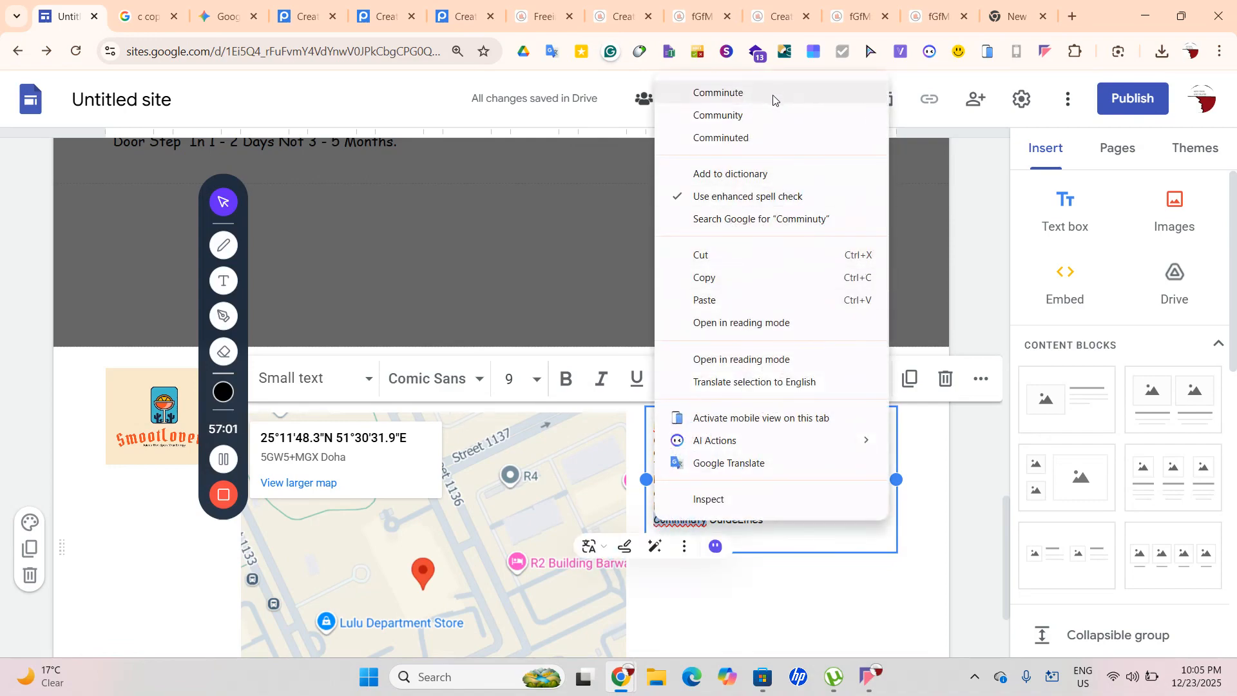
left_click(762, 115)
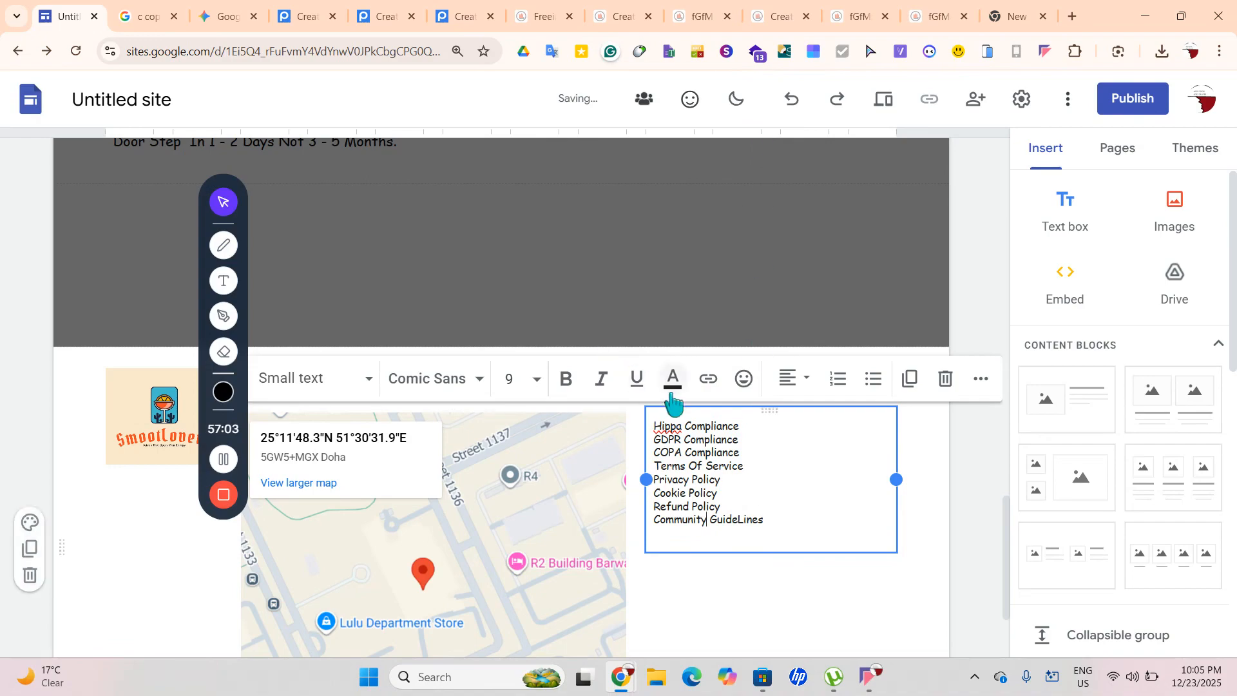
left_click_drag(682, 426, 654, 428)
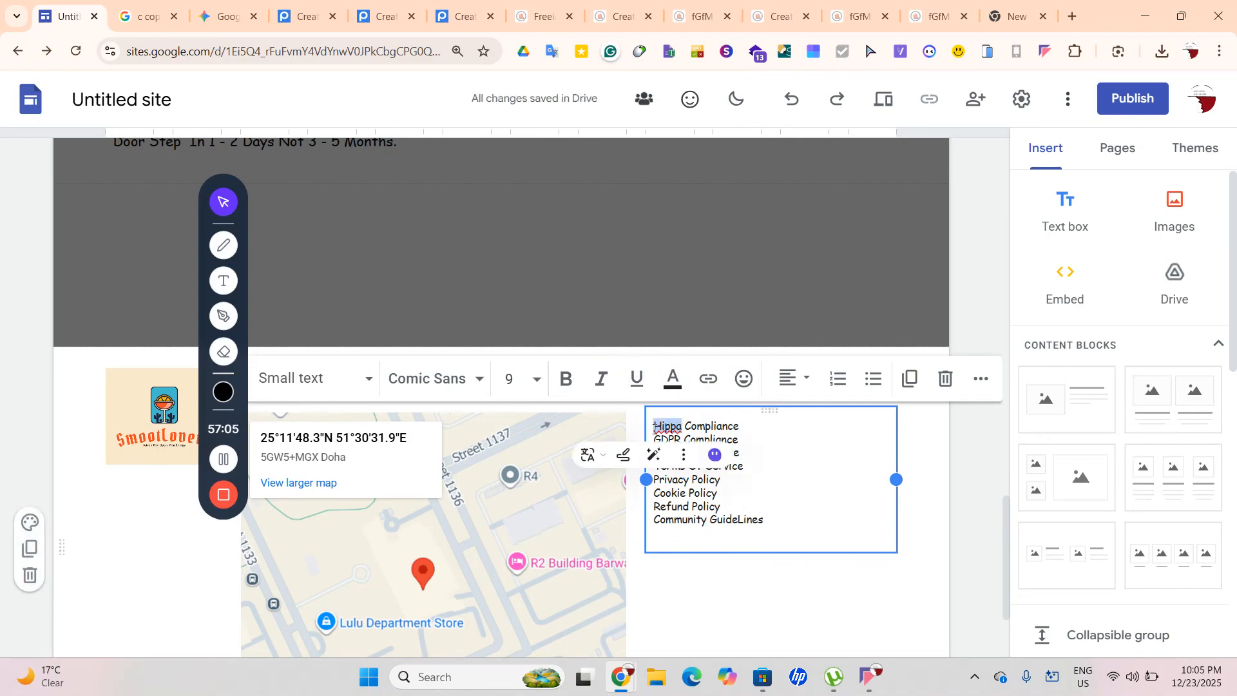
right_click(656, 431)
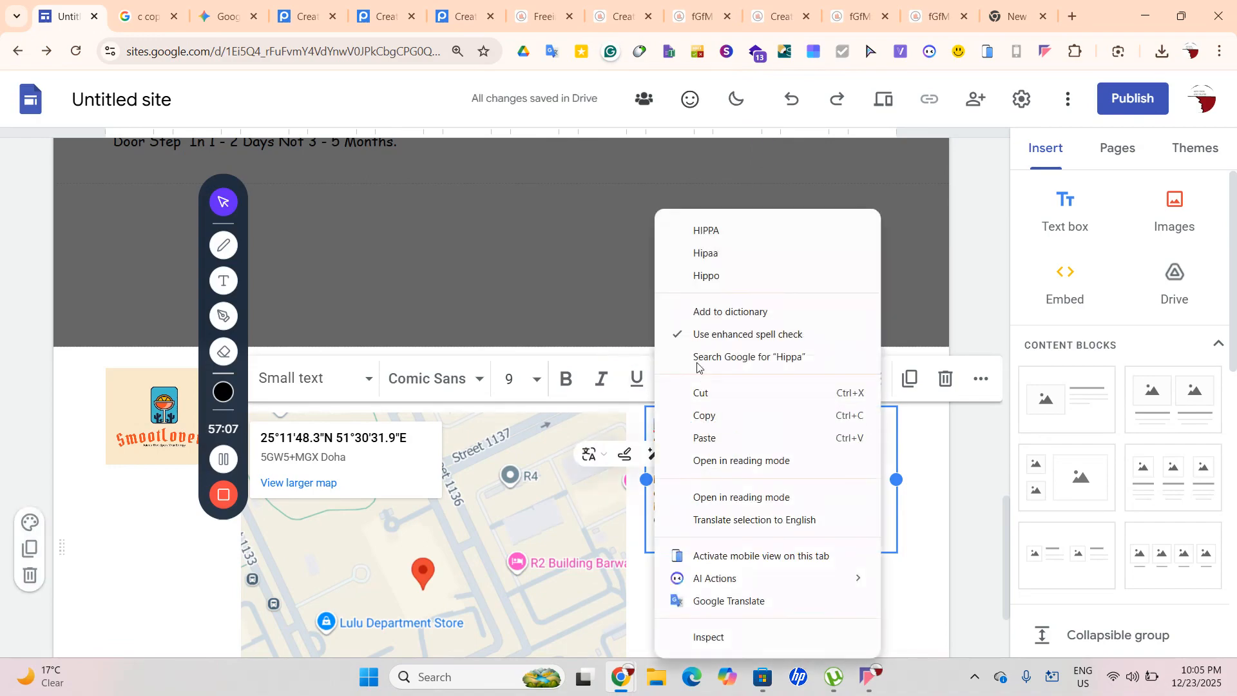
left_click(720, 256)
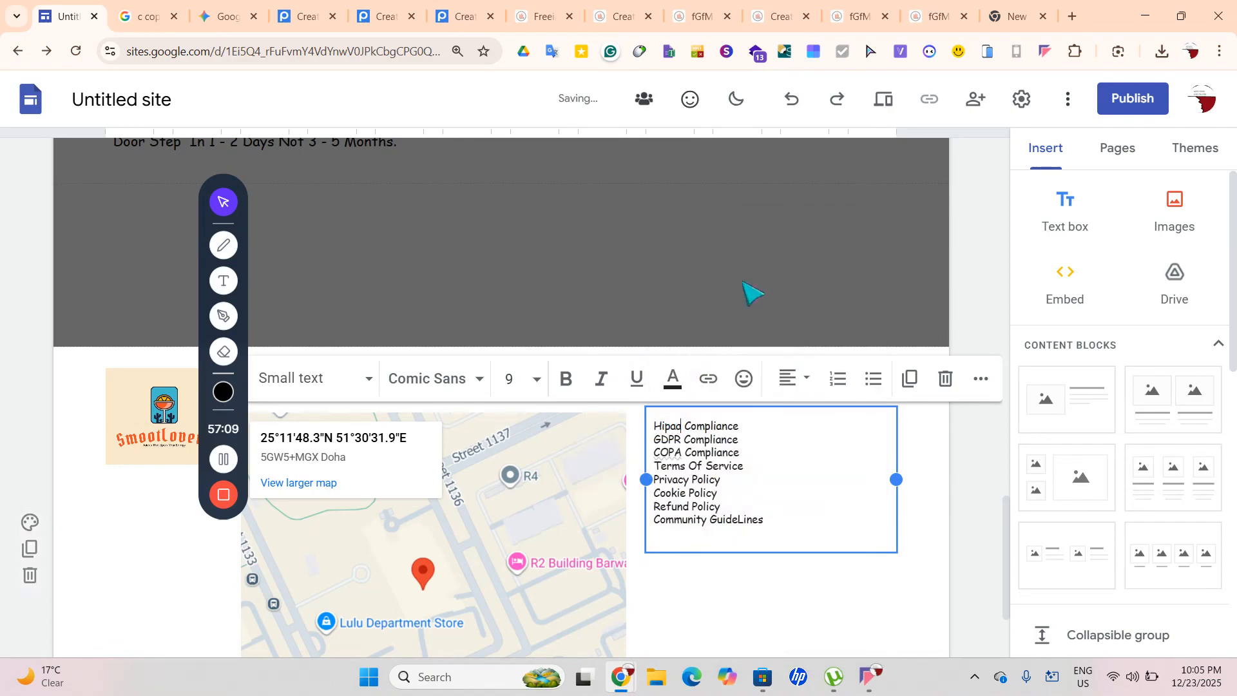
left_click(903, 593)
left_click(767, 534)
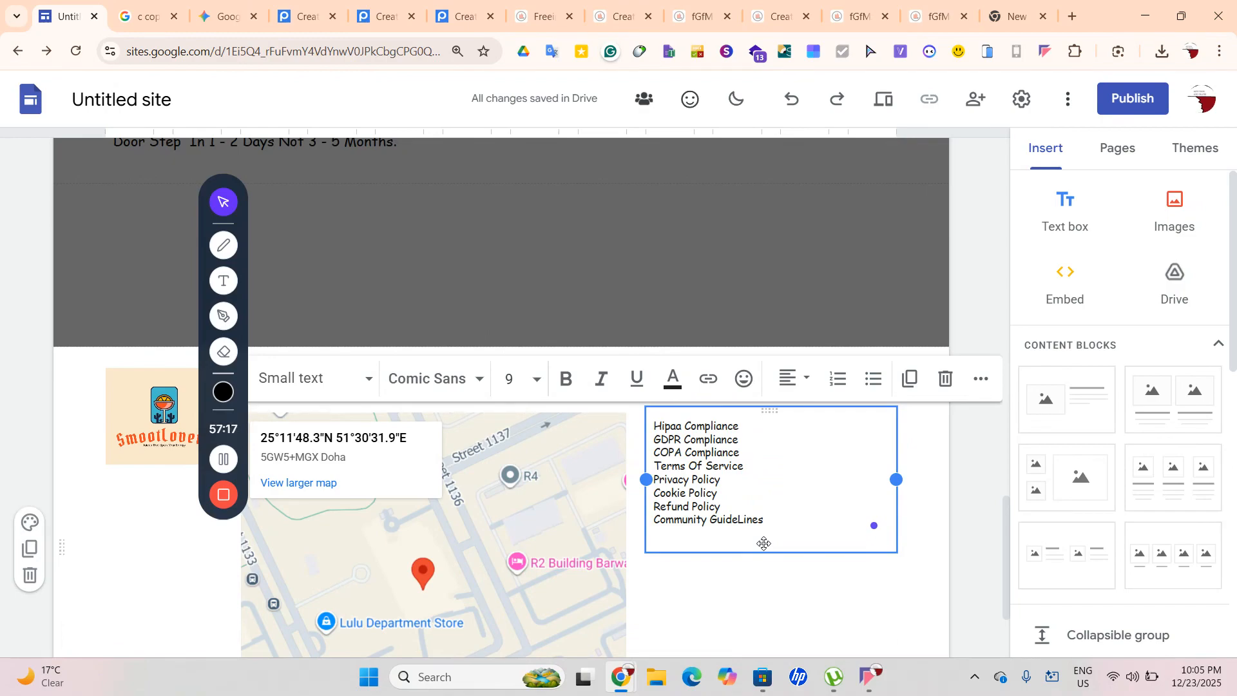
Add Account Policy, Humans.txt, Robots.txt and Lawyers.txt to the list
type("Accou")
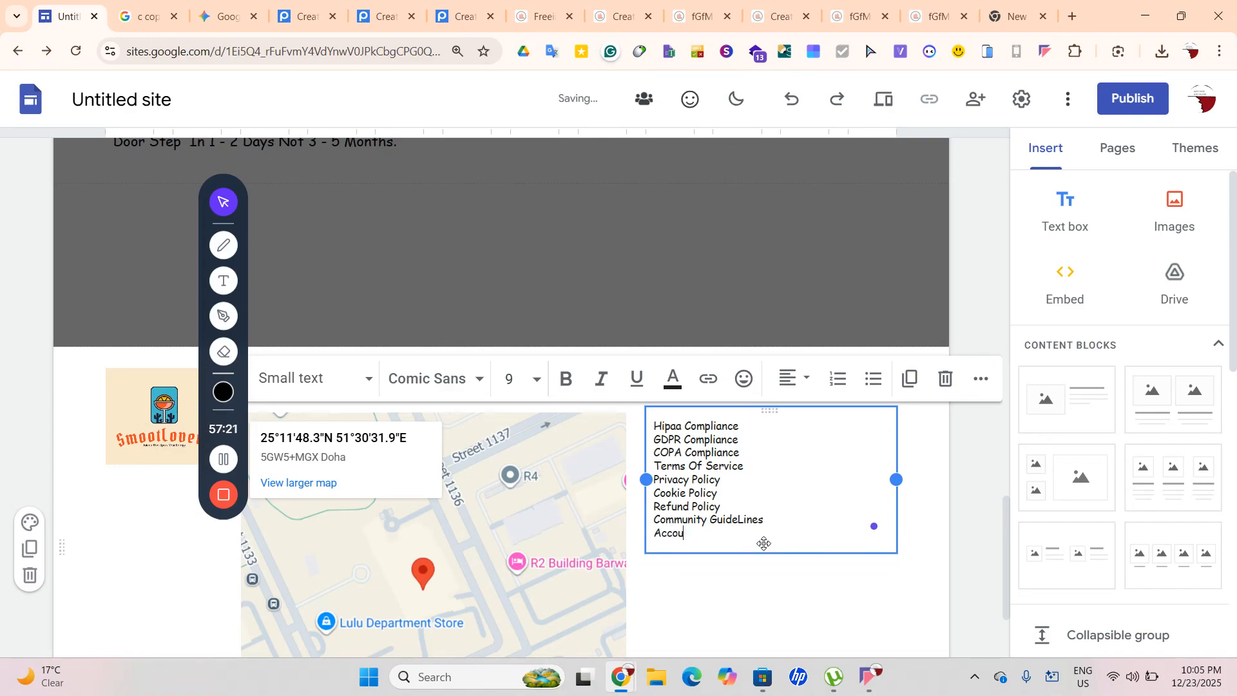
type("nt Policy")
key("Return")
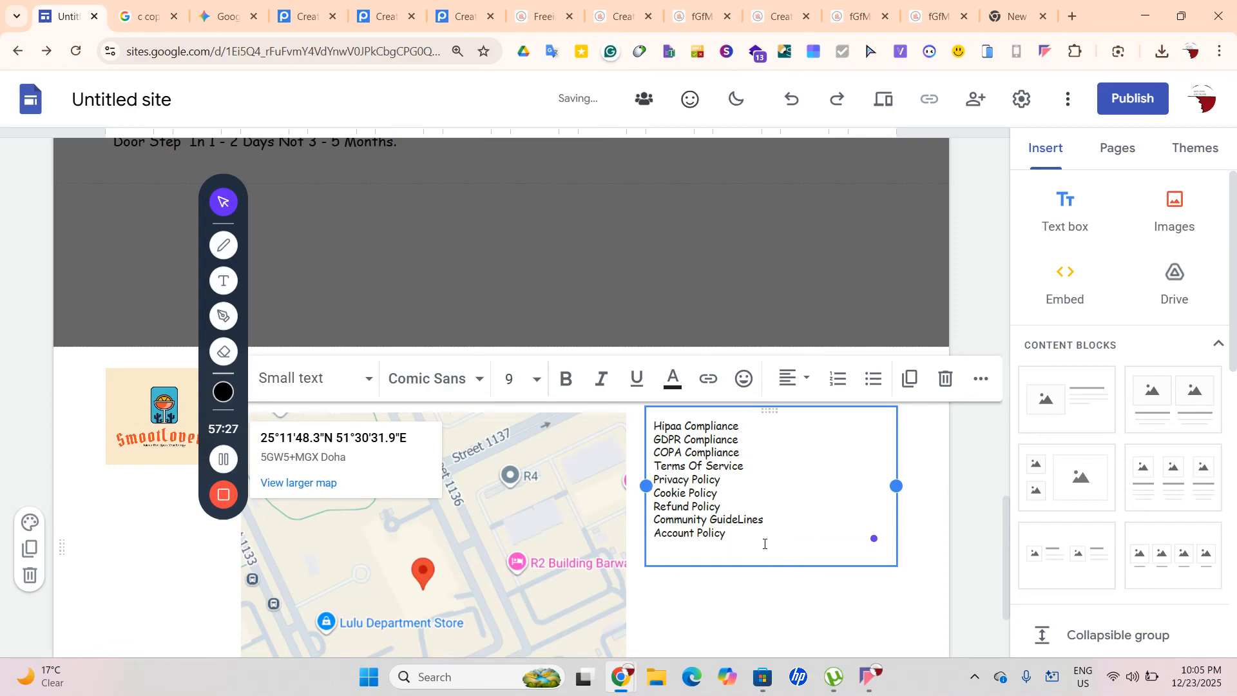
type("Hu")
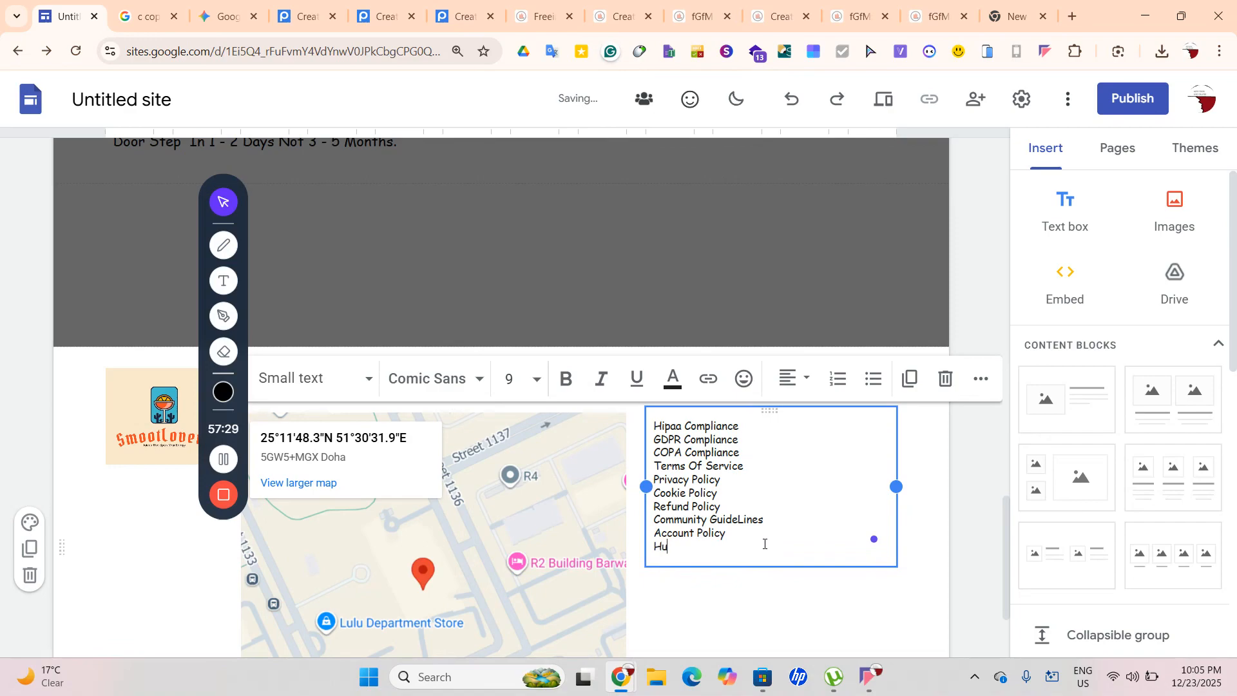
type("md")
type("txt")
key("Return")
type("R")
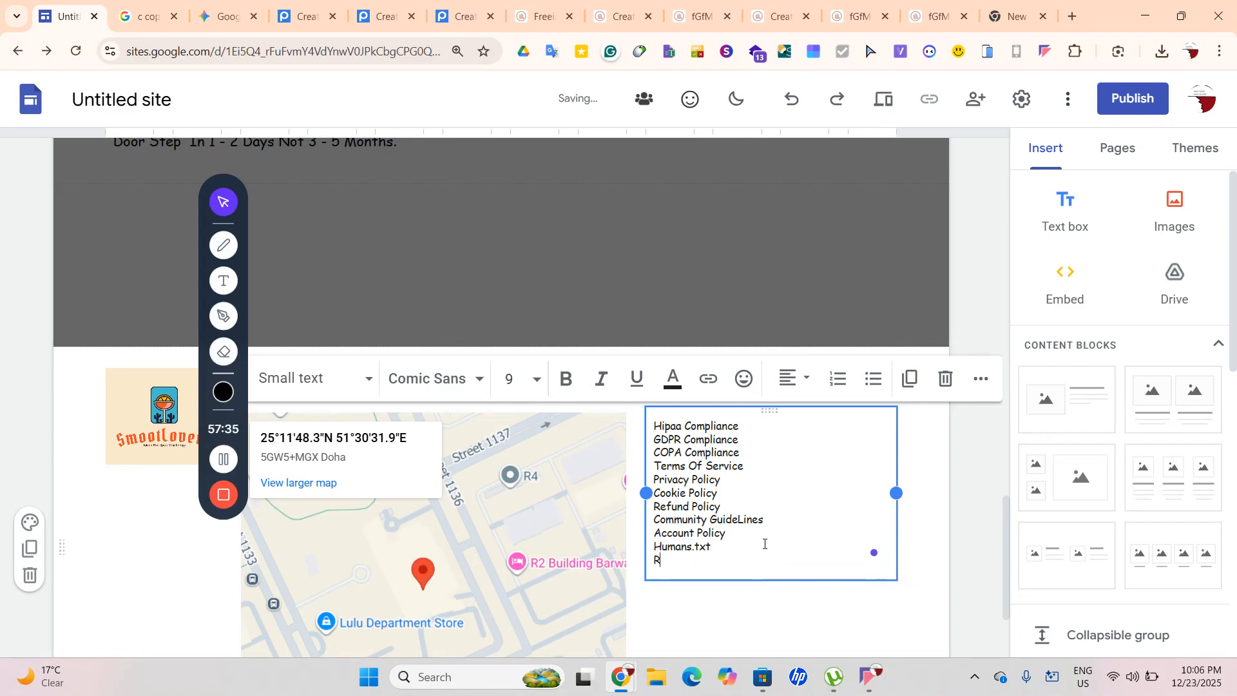
type("obots.txt")
key("Return")
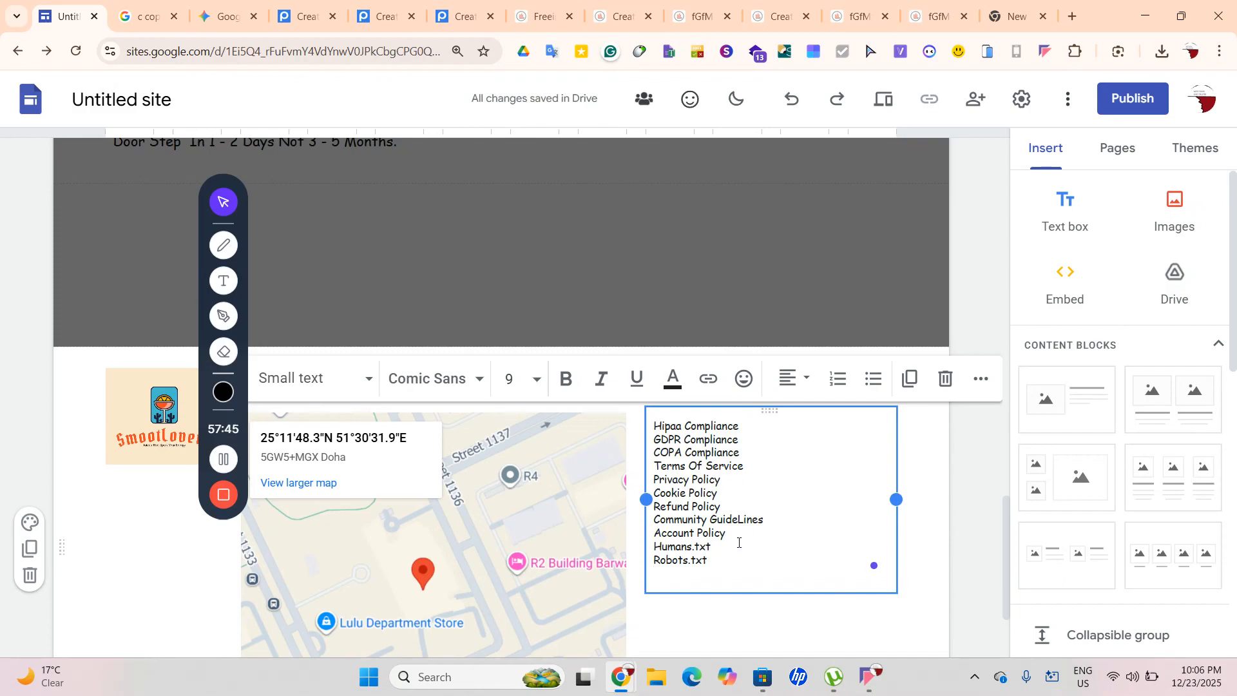
type("Lawyers.txt")
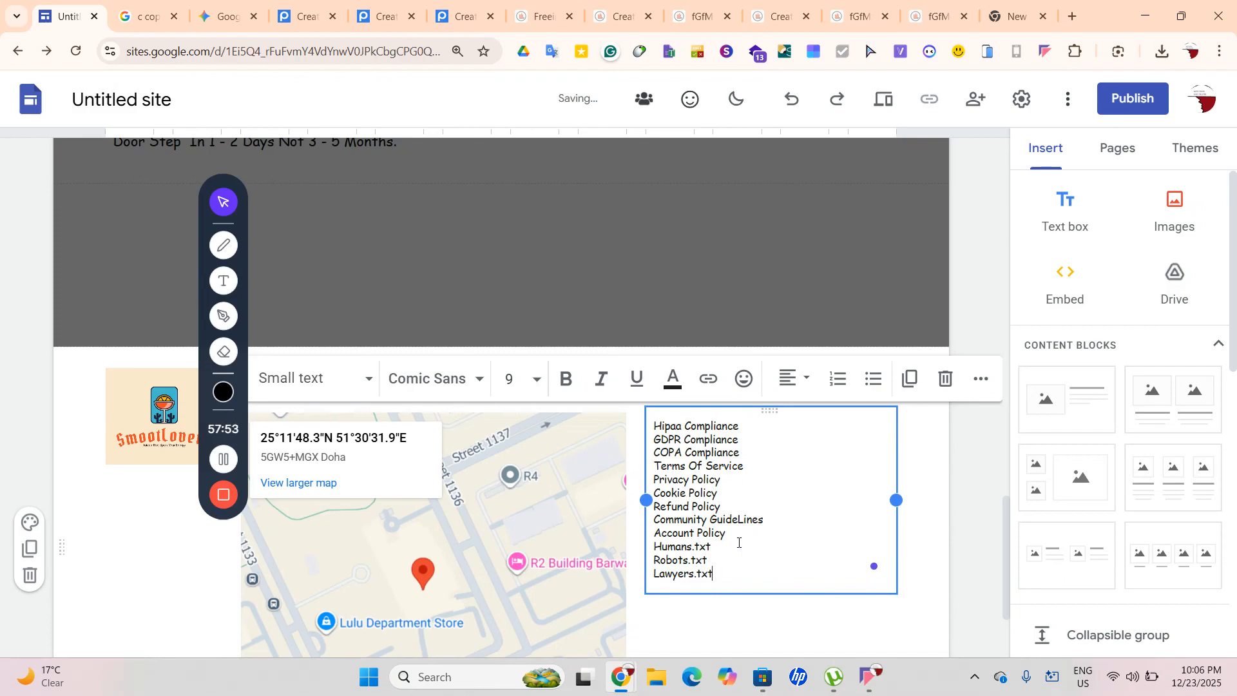
Continue the list with Support and Contact after Lawyers.txt
left_click_drag(701, 553, 670, 545)
left_click(671, 546)
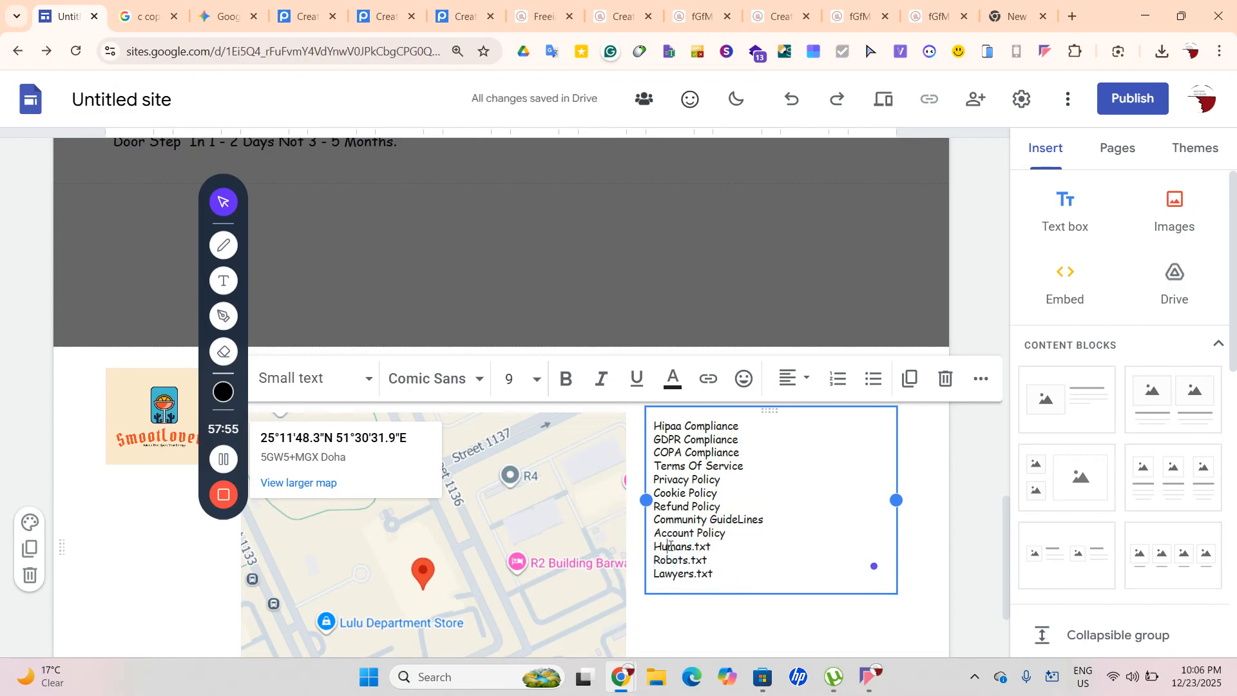
key("Escape")
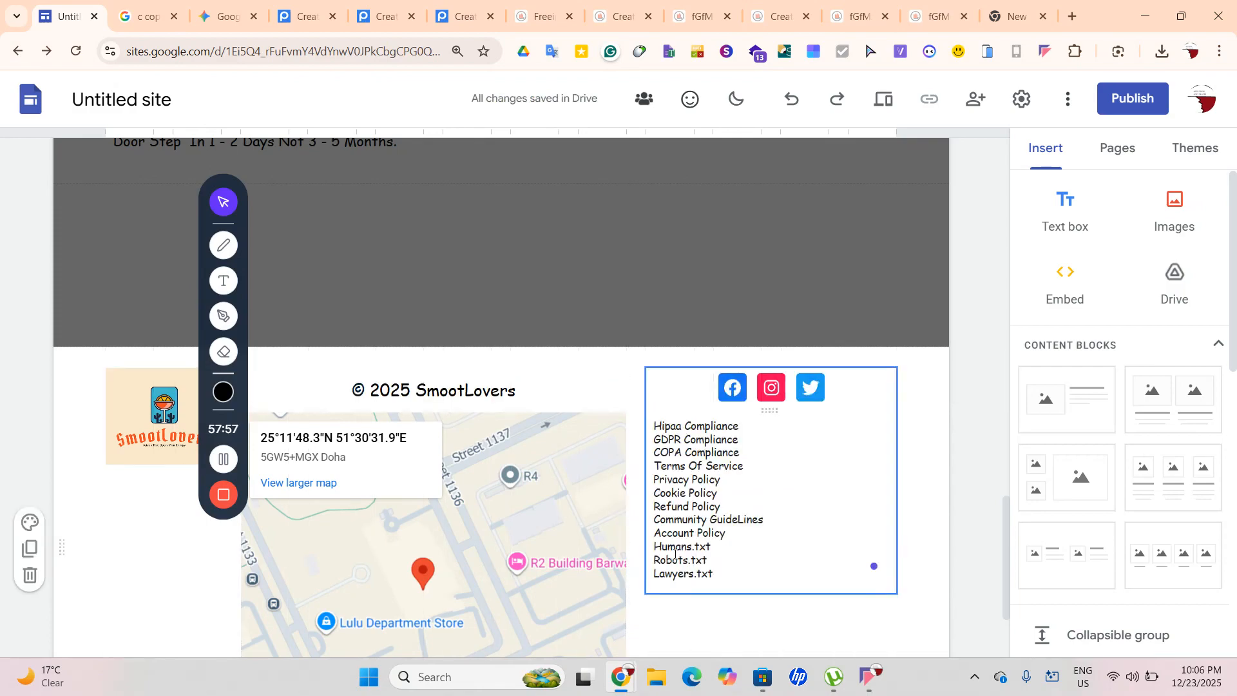
left_click(717, 579)
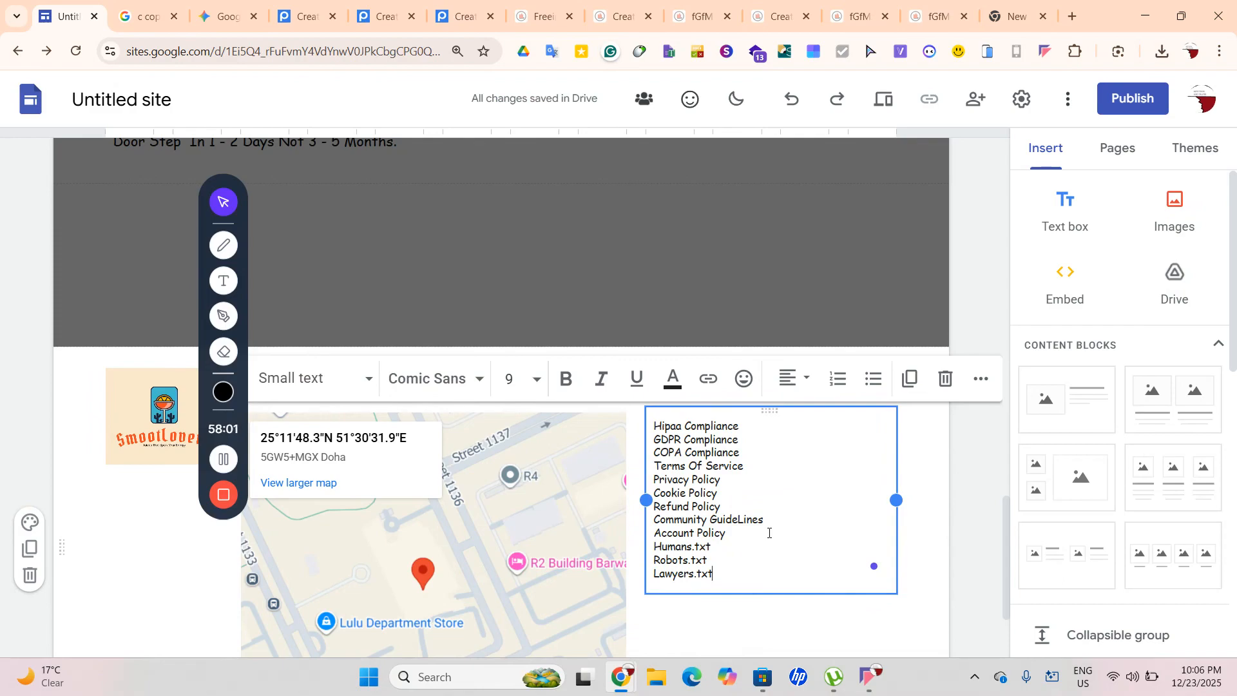
key("Return")
type("Support")
key("Return")
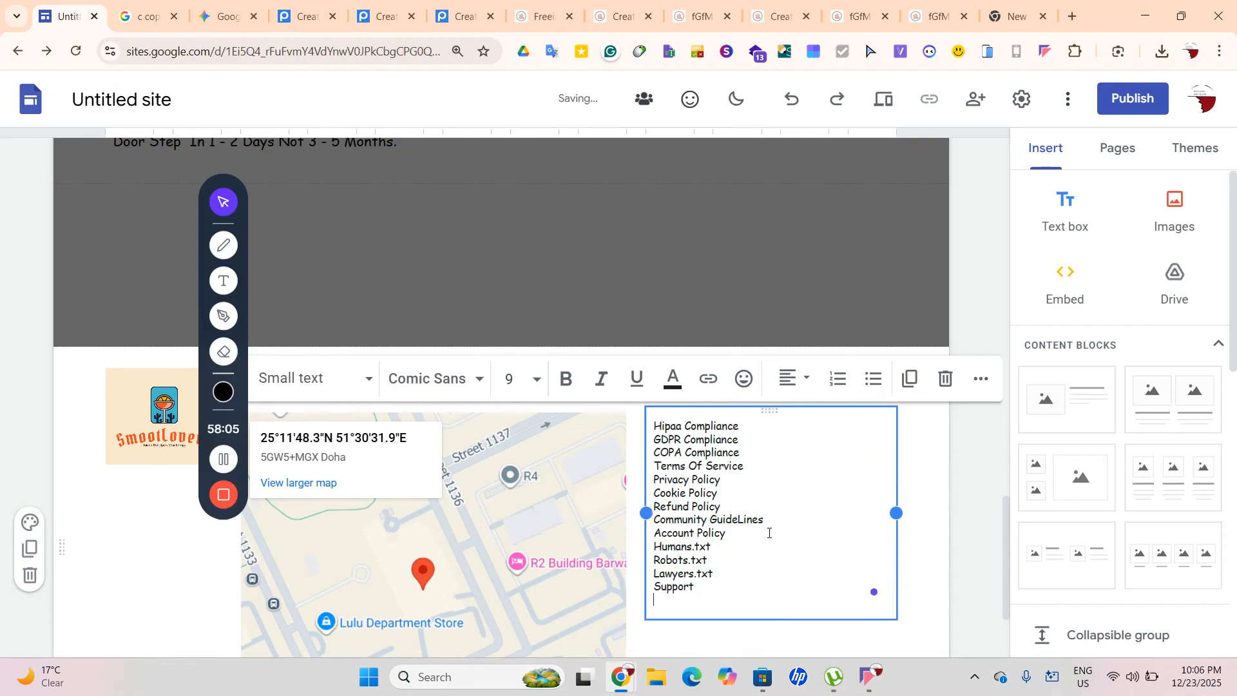
type("Contac")
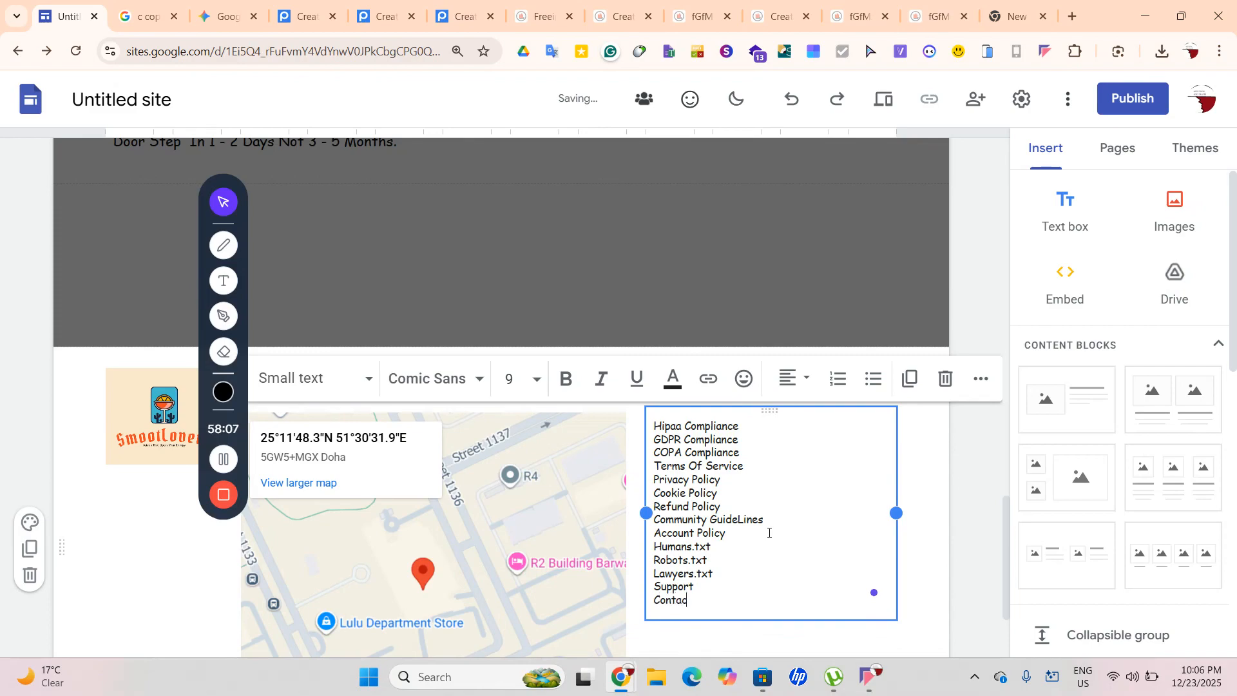
type("t")
key("Return")
Add Help, Livechat, Aichatbot and Arrati as the final entries
type("Help")
key("Return")
type("Live")
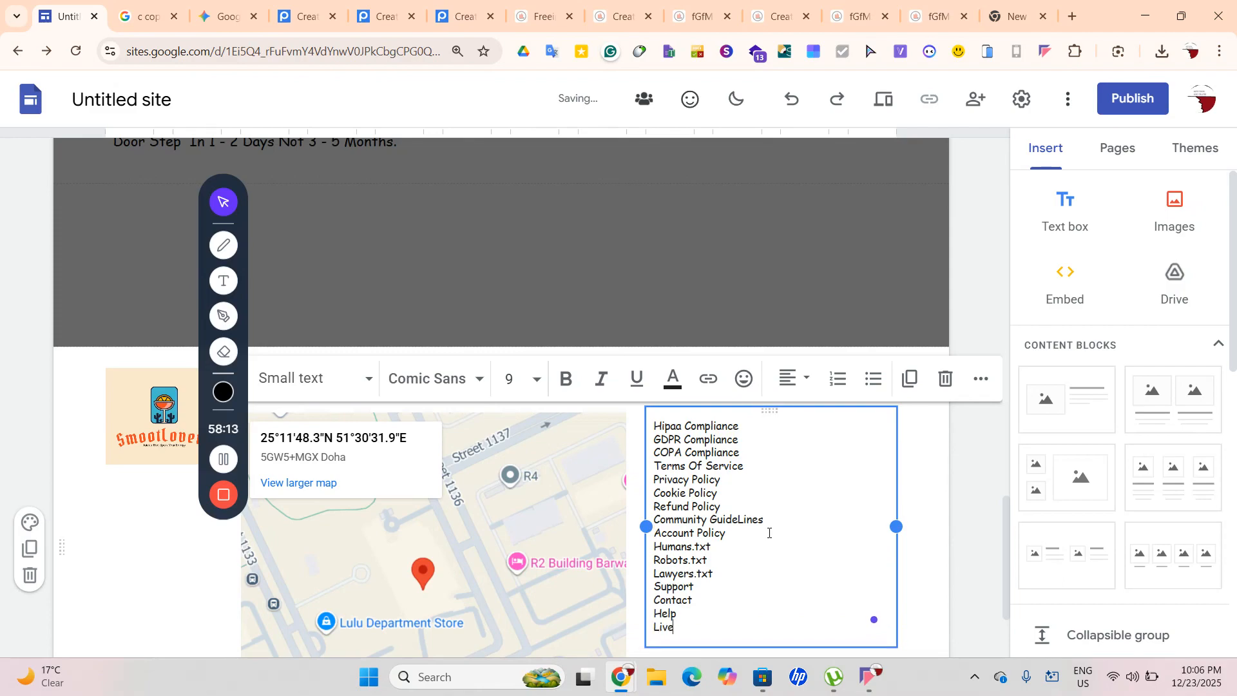
type("chat")
key("Return")
type("Aichatbot")
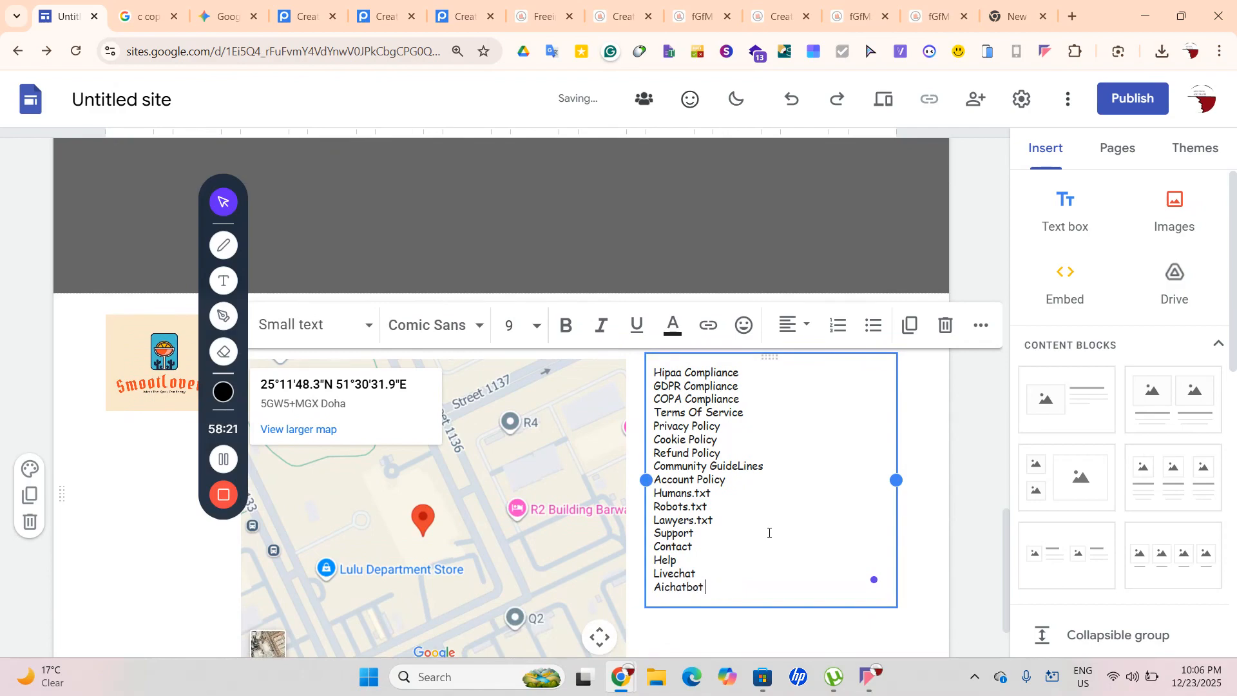
key("Return")
type("A")
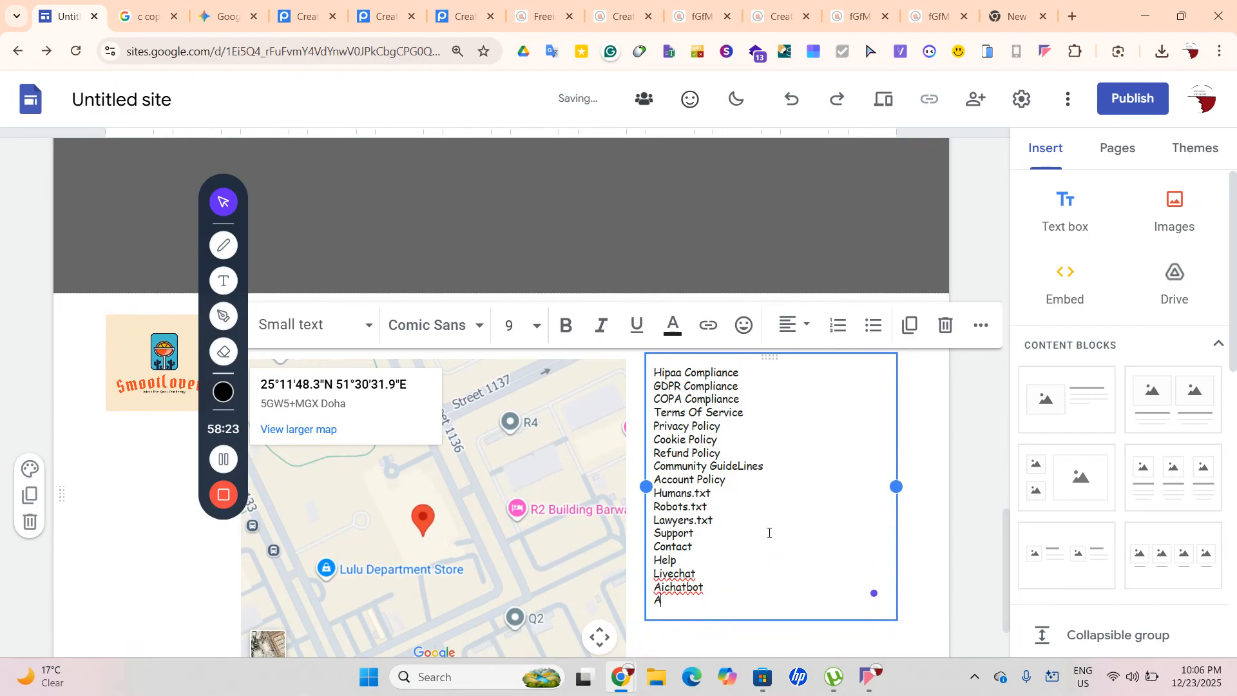
type("rrati")
Correct Livechat to Live Chat and Aichatbot to Ai chatbot via spell-check suggestions
double_click(655, 573)
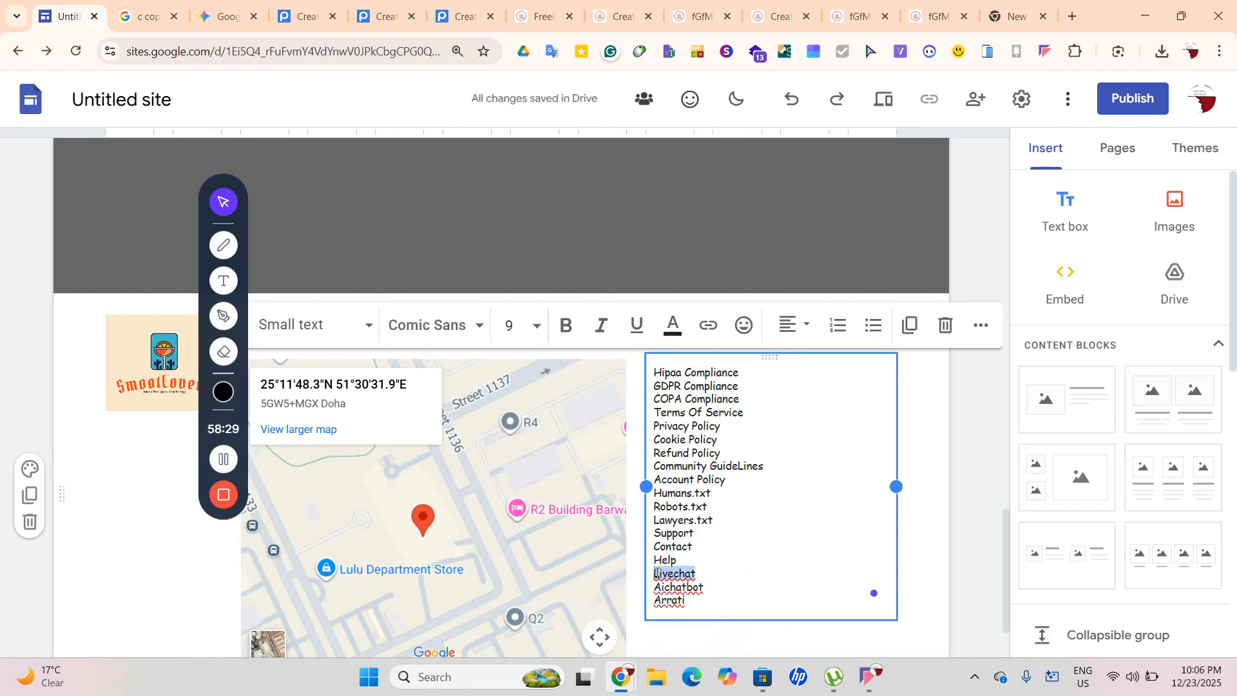
right_click(655, 573)
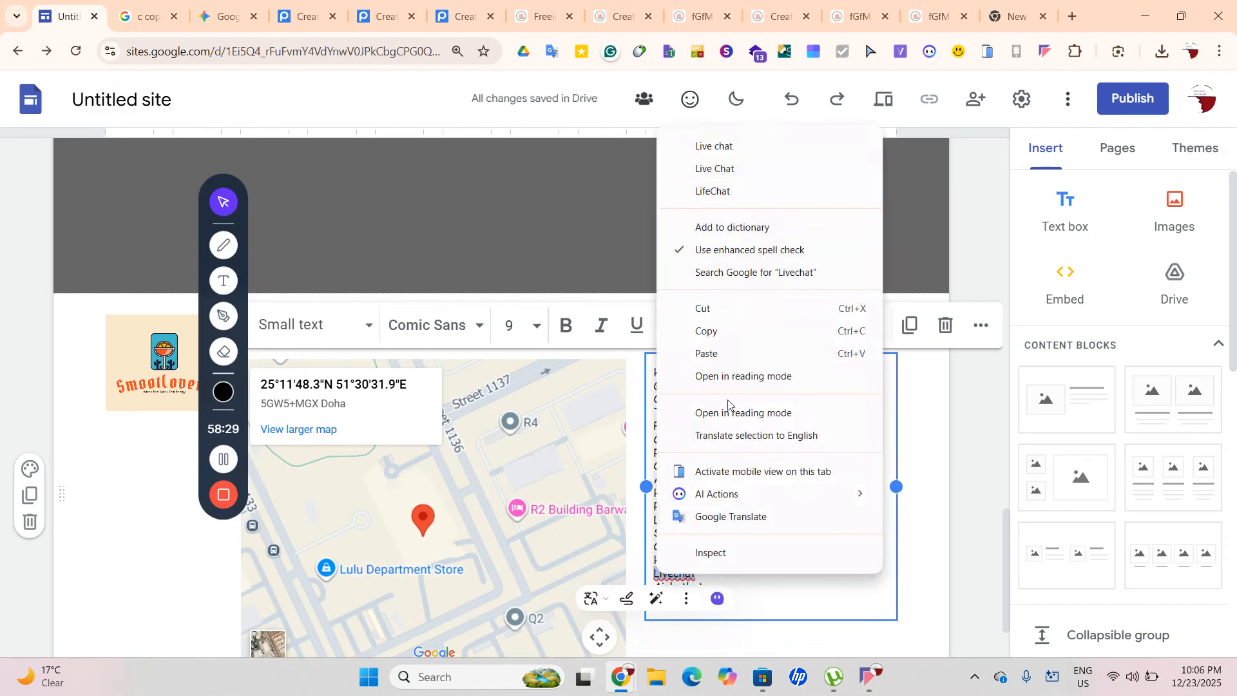
left_click(751, 174)
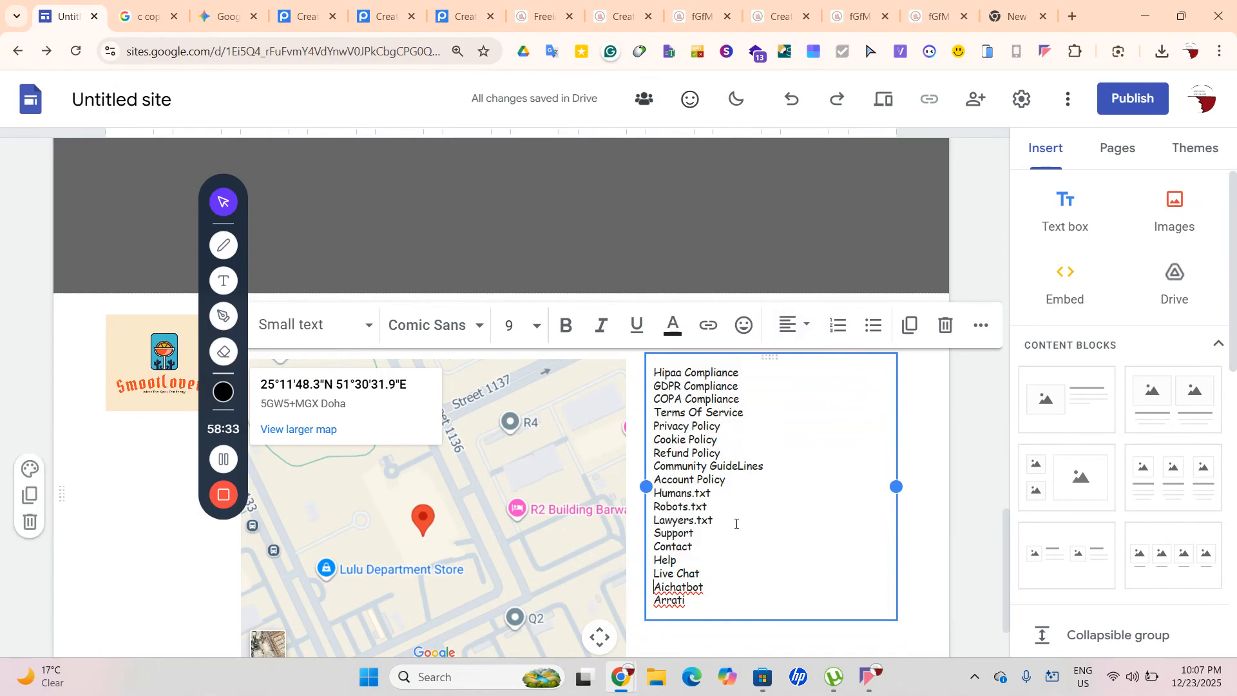
double_click(657, 586)
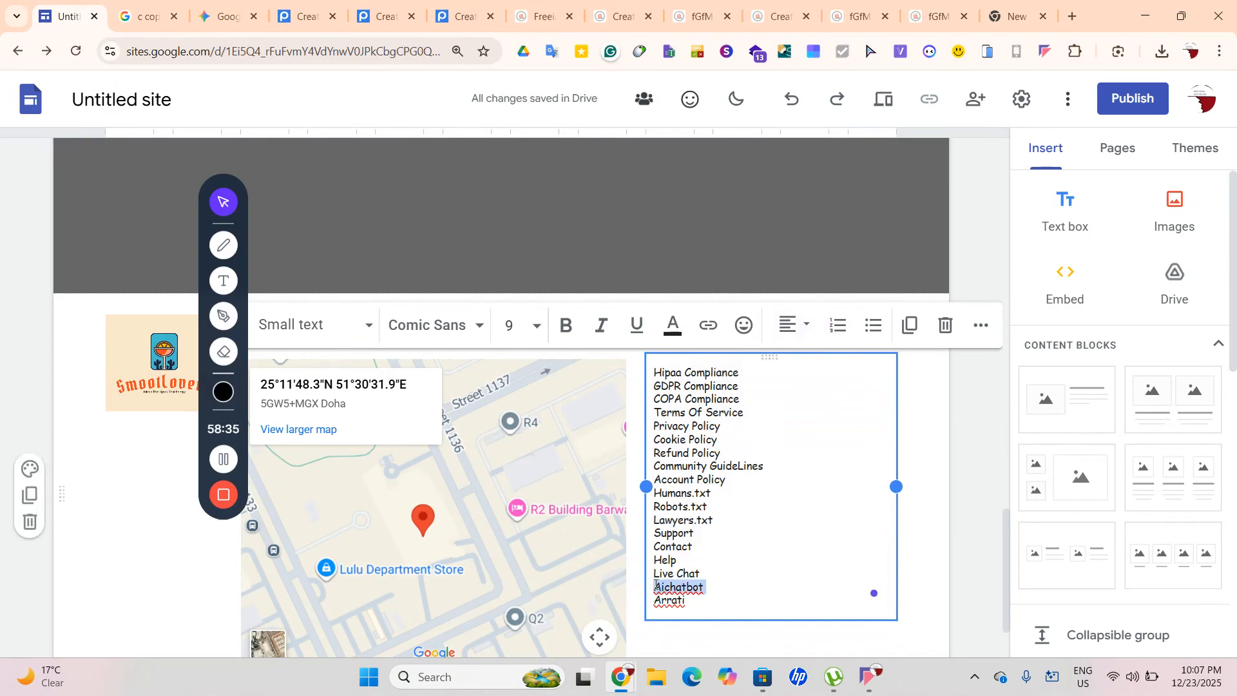
right_click(657, 586)
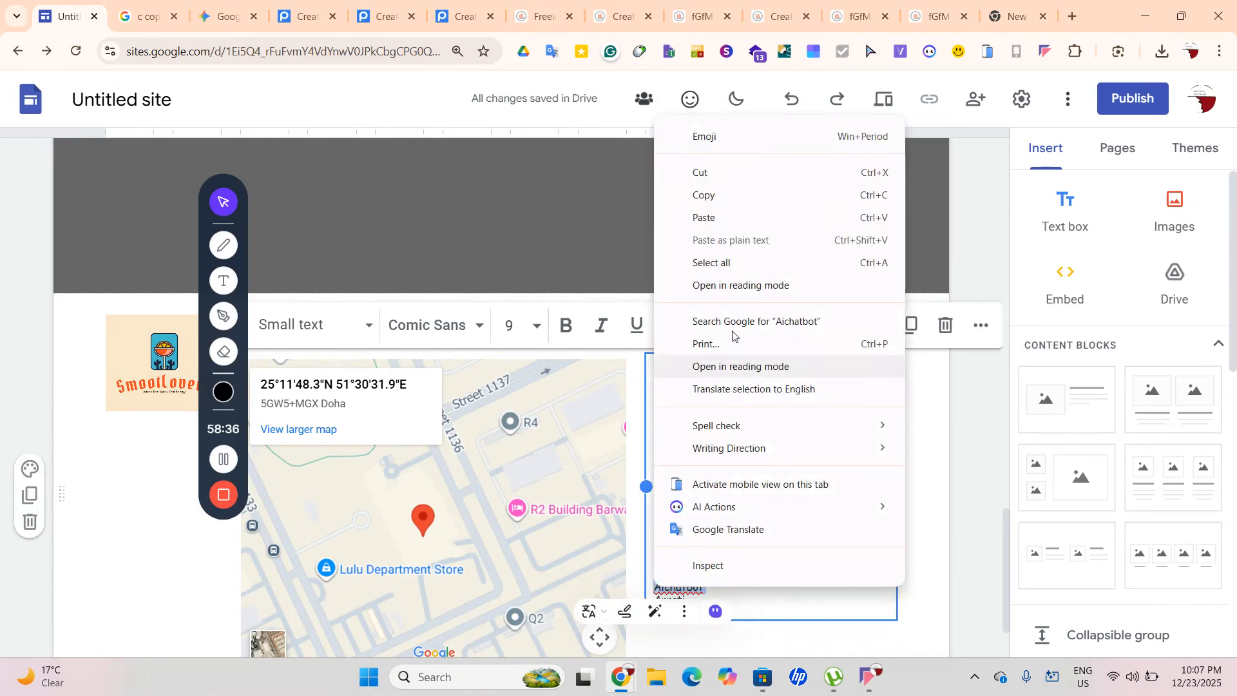
left_click(723, 593)
double_click(657, 587)
right_click(656, 593)
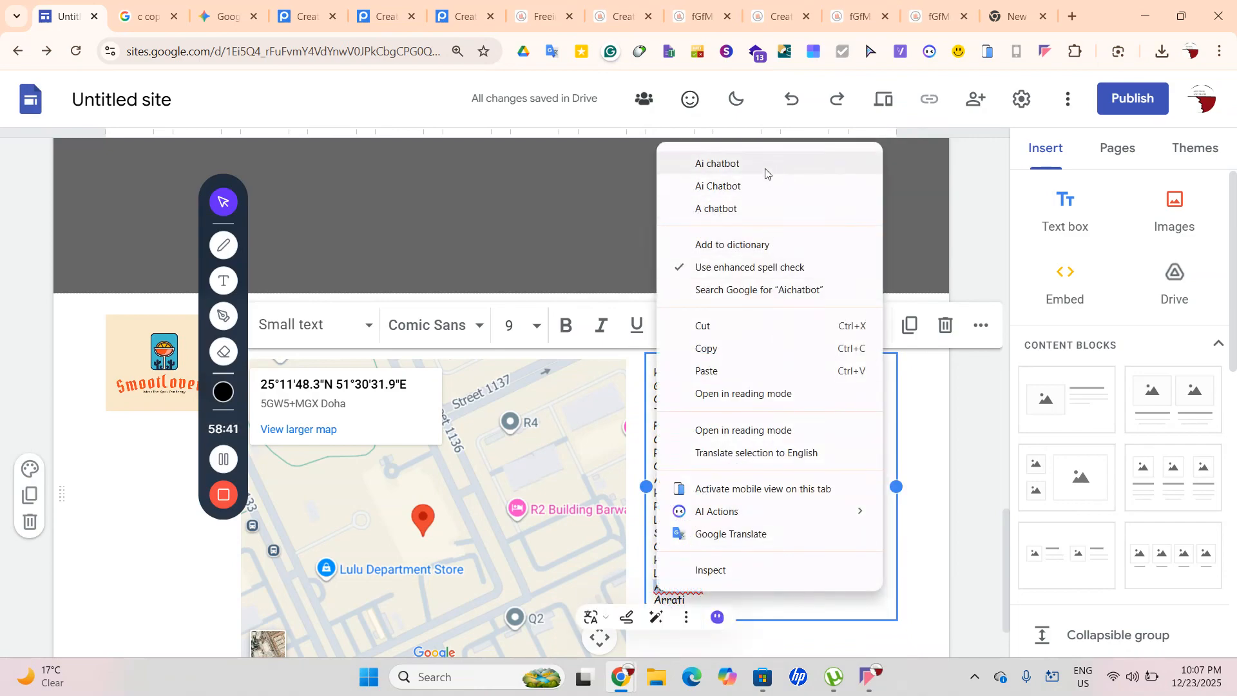
left_click(766, 169)
Look up Arrati online, correct it to Aratti, and add a new line
left_click_drag(688, 603, 657, 603)
right_click(656, 603)
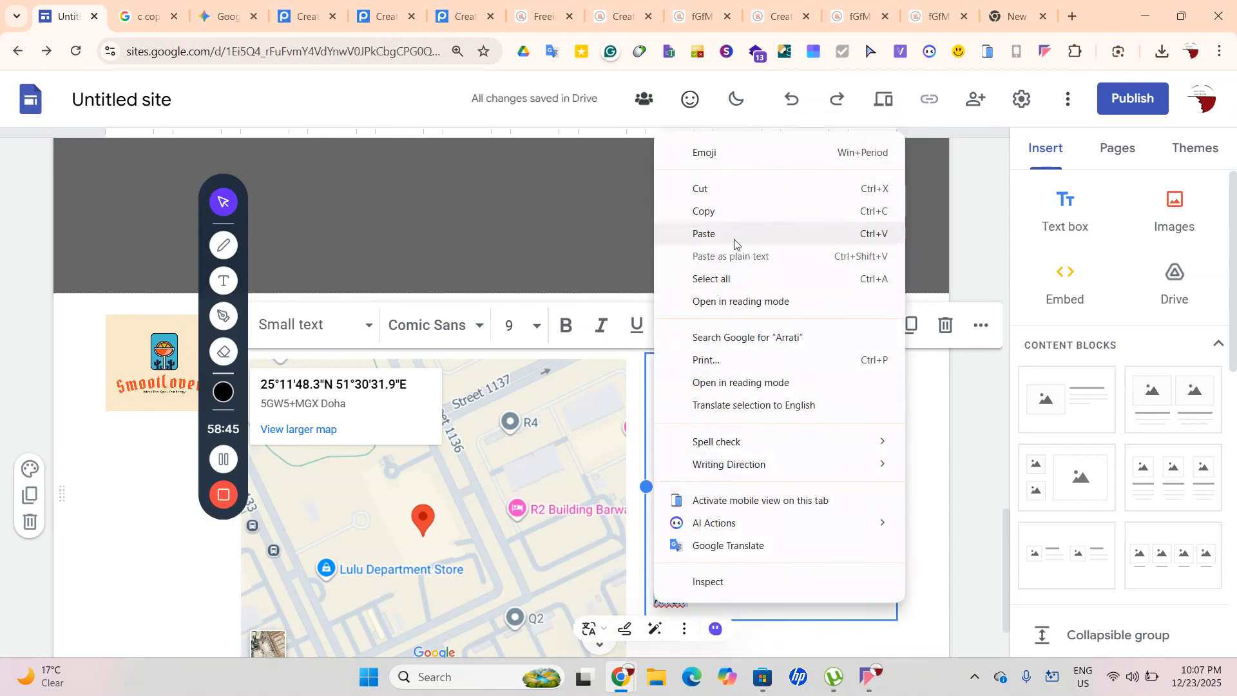
left_click(748, 337)
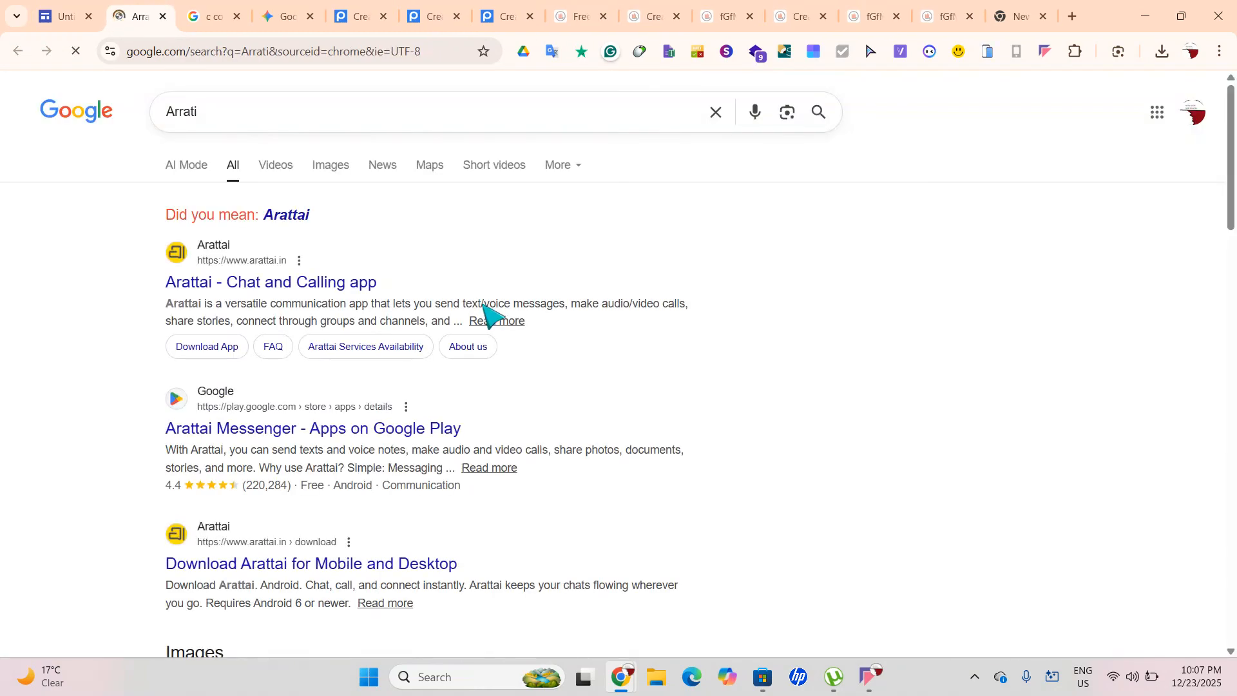
left_click(42, 13)
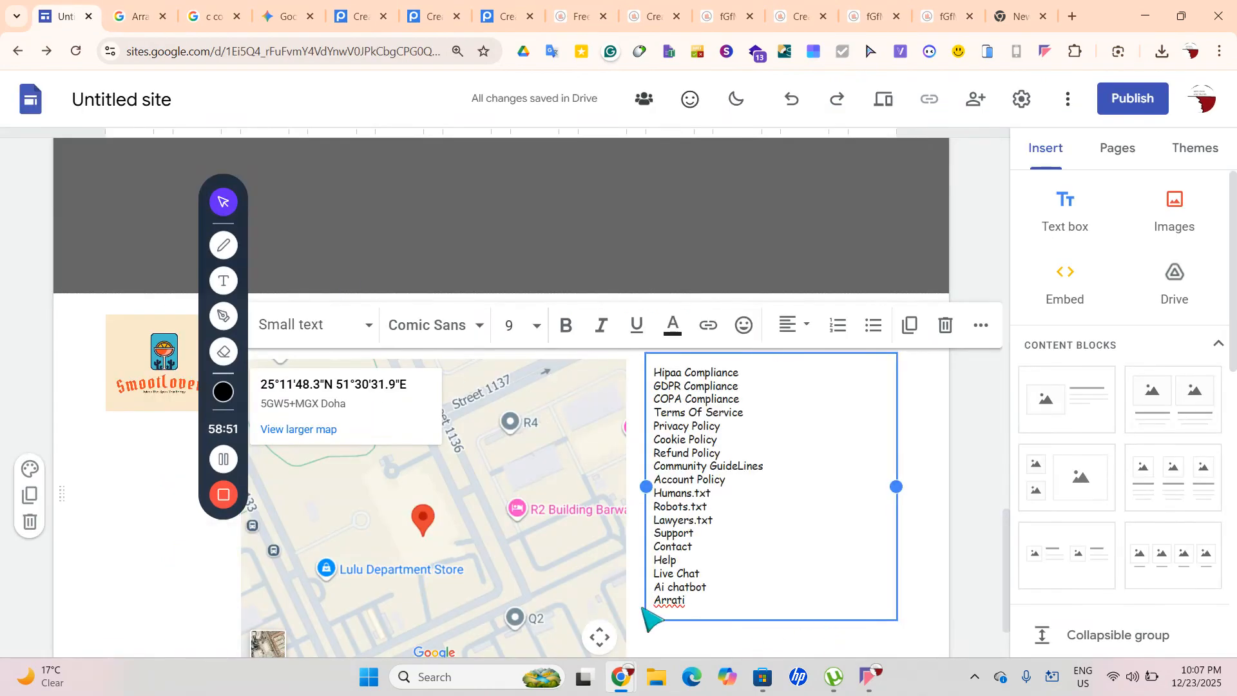
type("a")
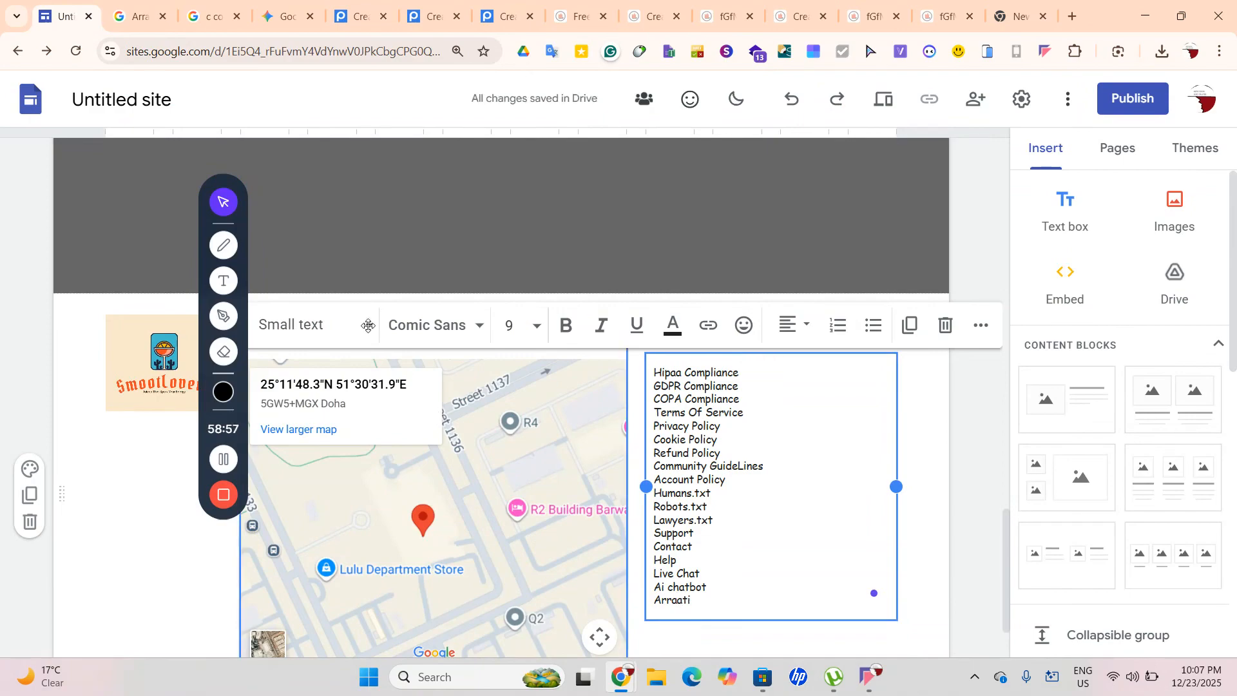
left_click(134, 14)
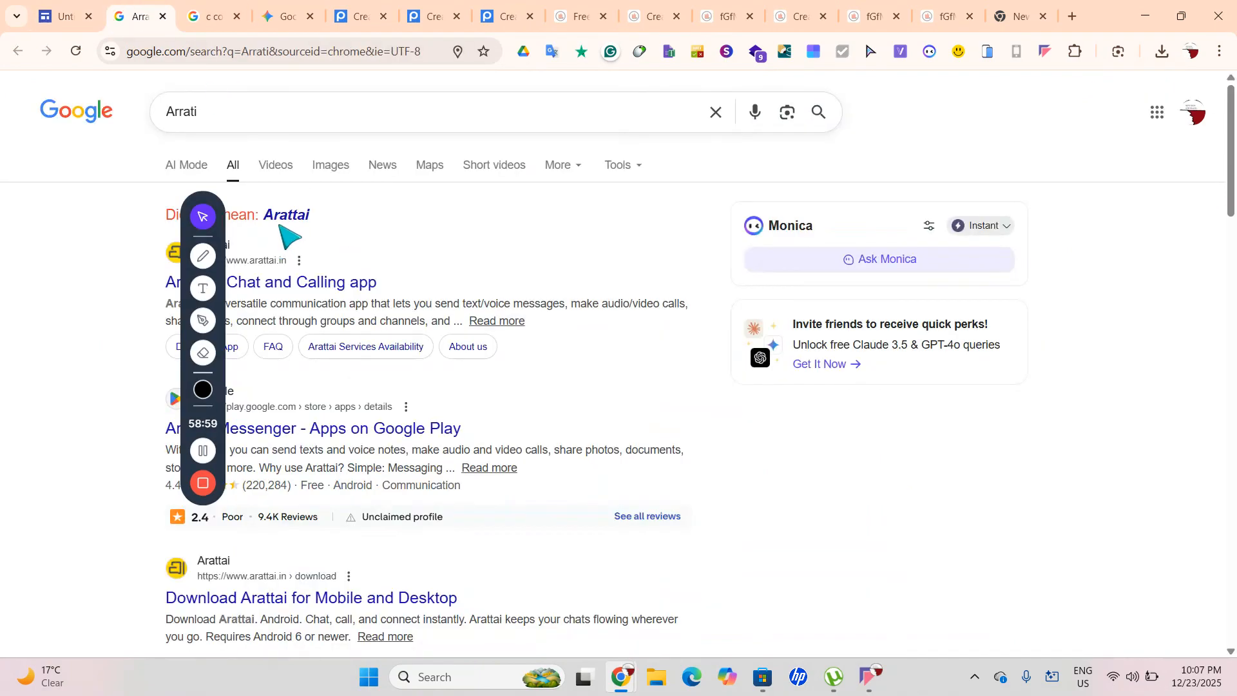
left_click(65, 16)
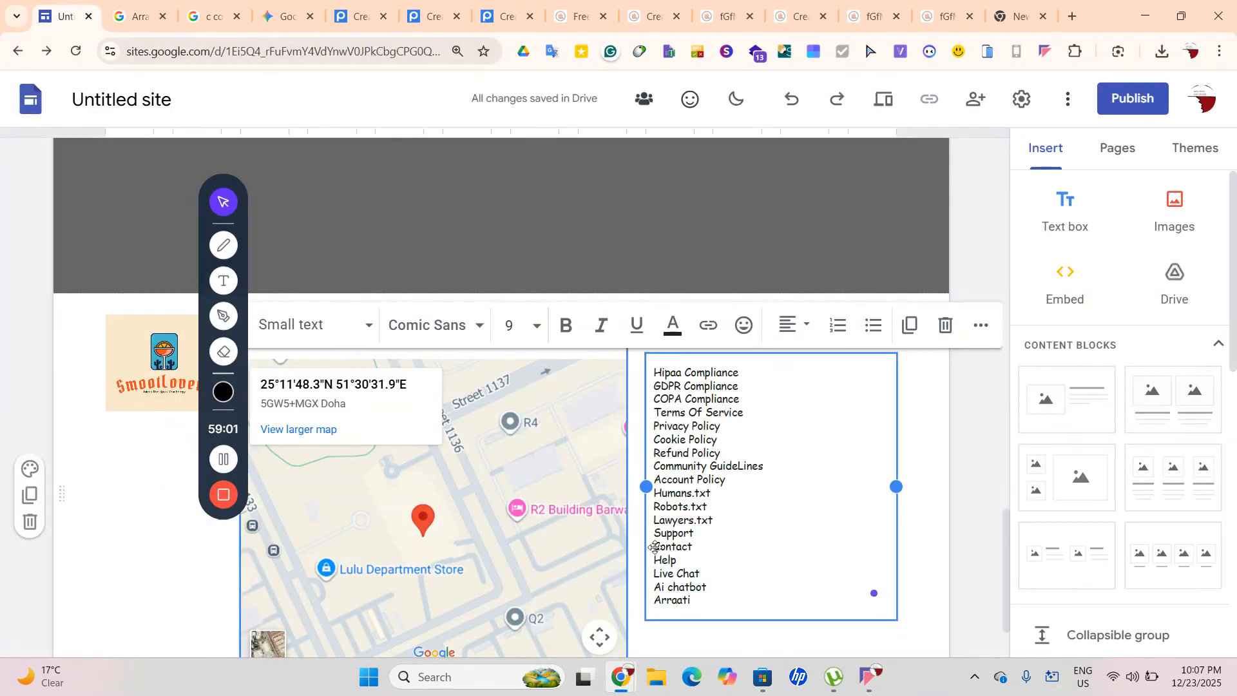
left_click(671, 599)
key("BackSpace")
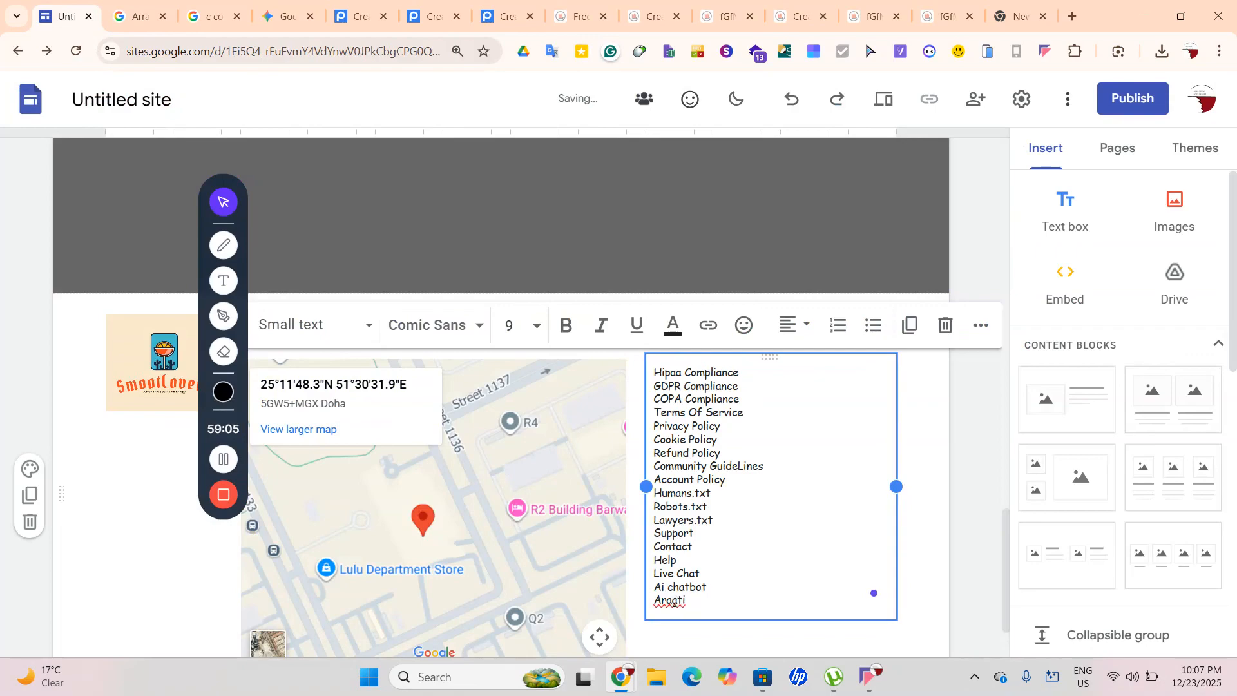
key("BackSpace")
left_click(136, 16)
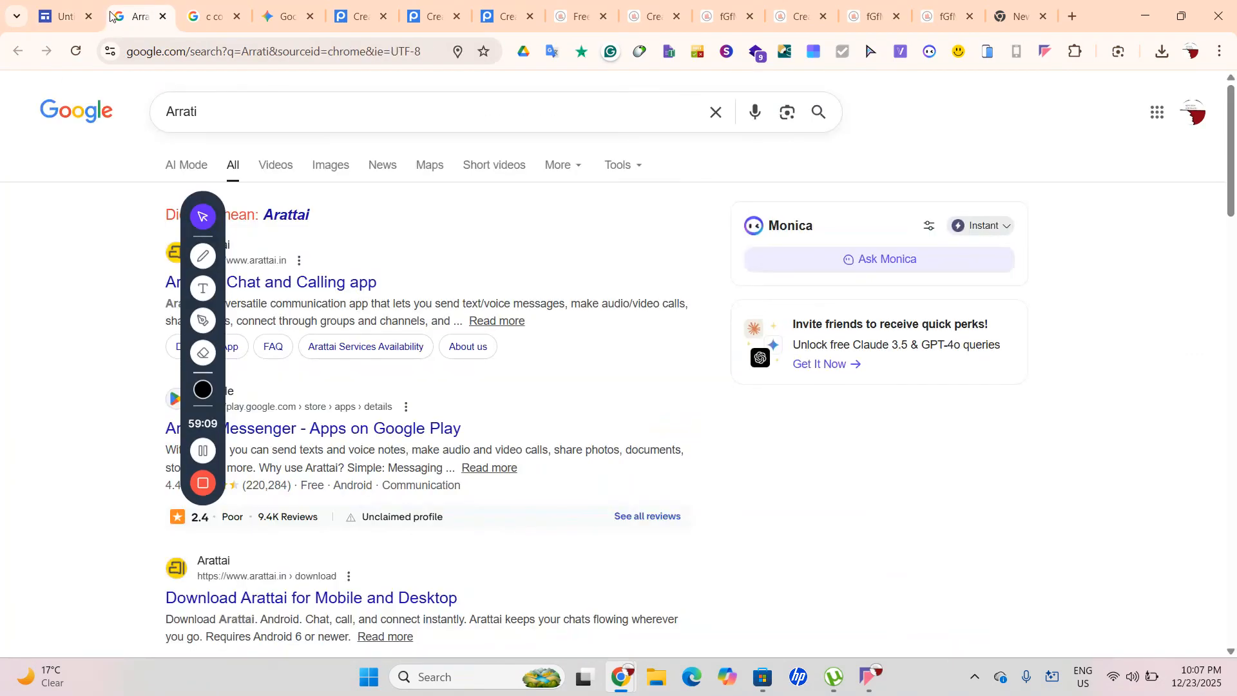
left_click(51, 11)
type("tti")
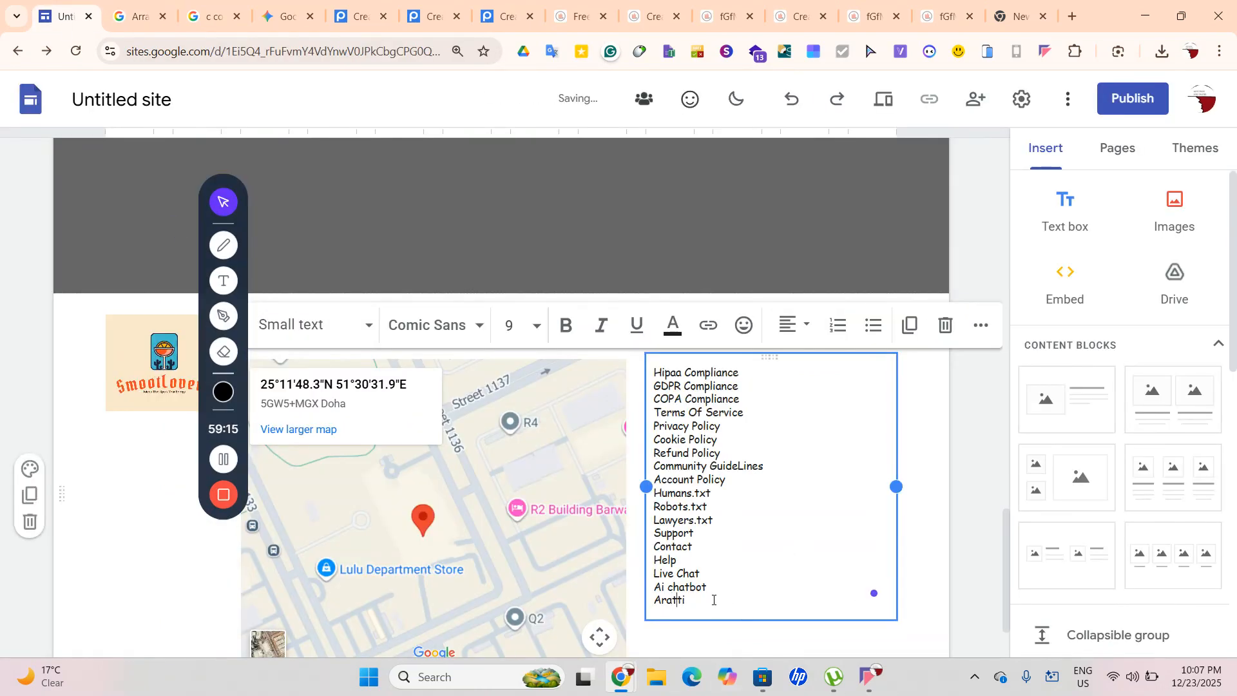
key("Return")
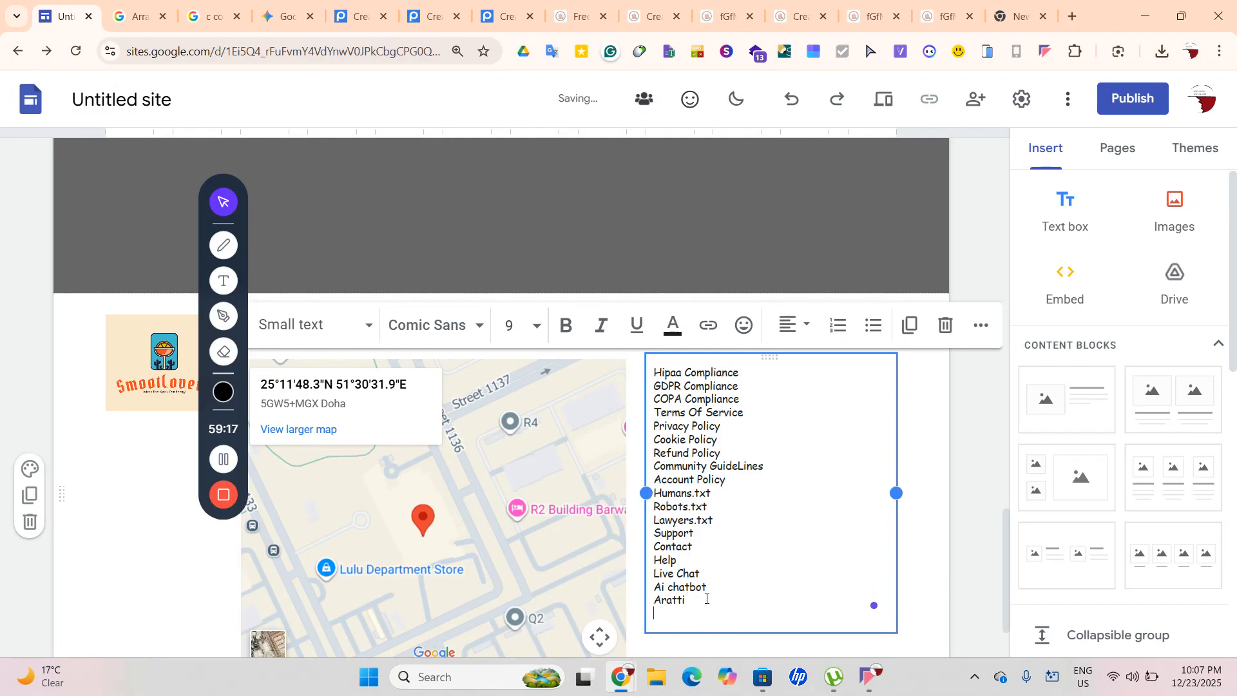
Insert WhatsApp and Viber after Ai chatbot
left_click(715, 587)
key("Return")
type("Whats")
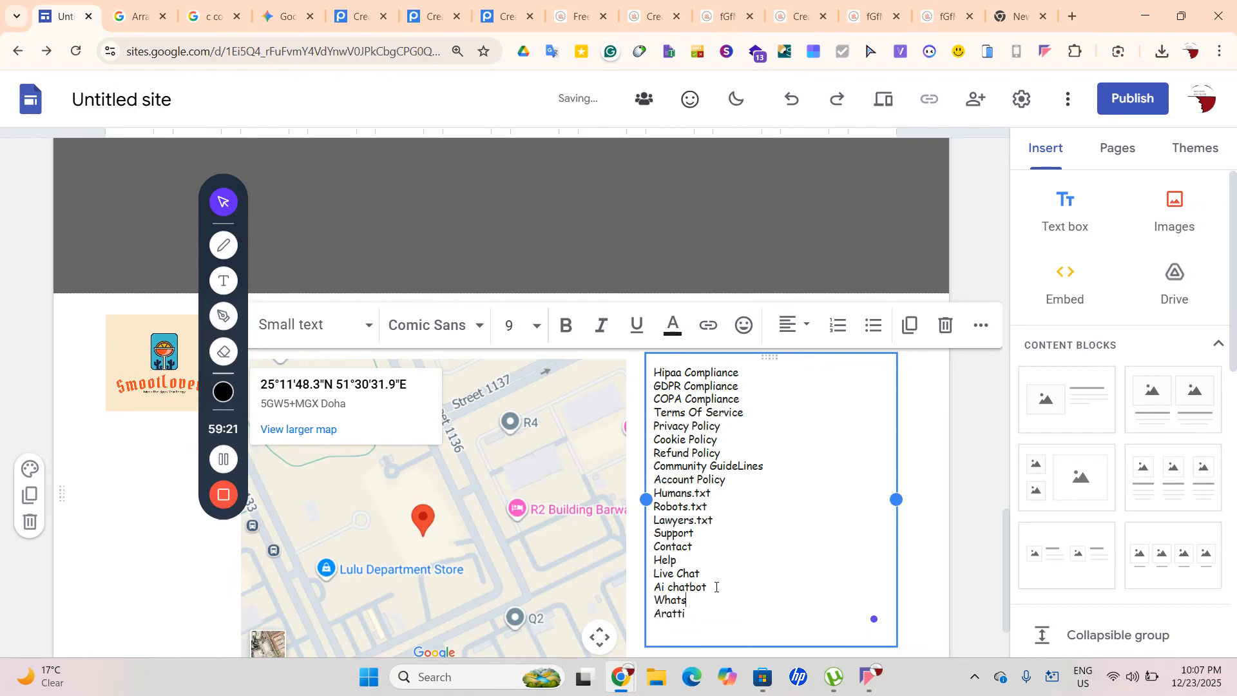
type("App")
key("Return")
type("Viber")
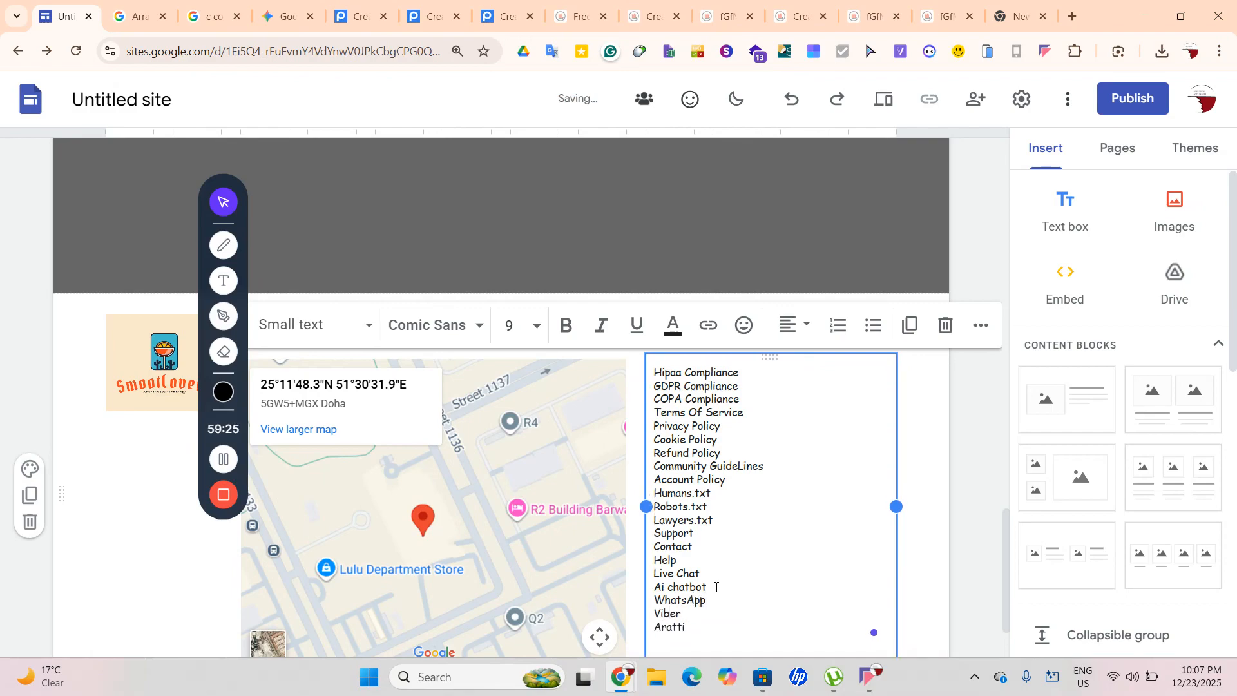
Add About, Shop and Report after Aratti
scroll(738, 598, "down", 2)
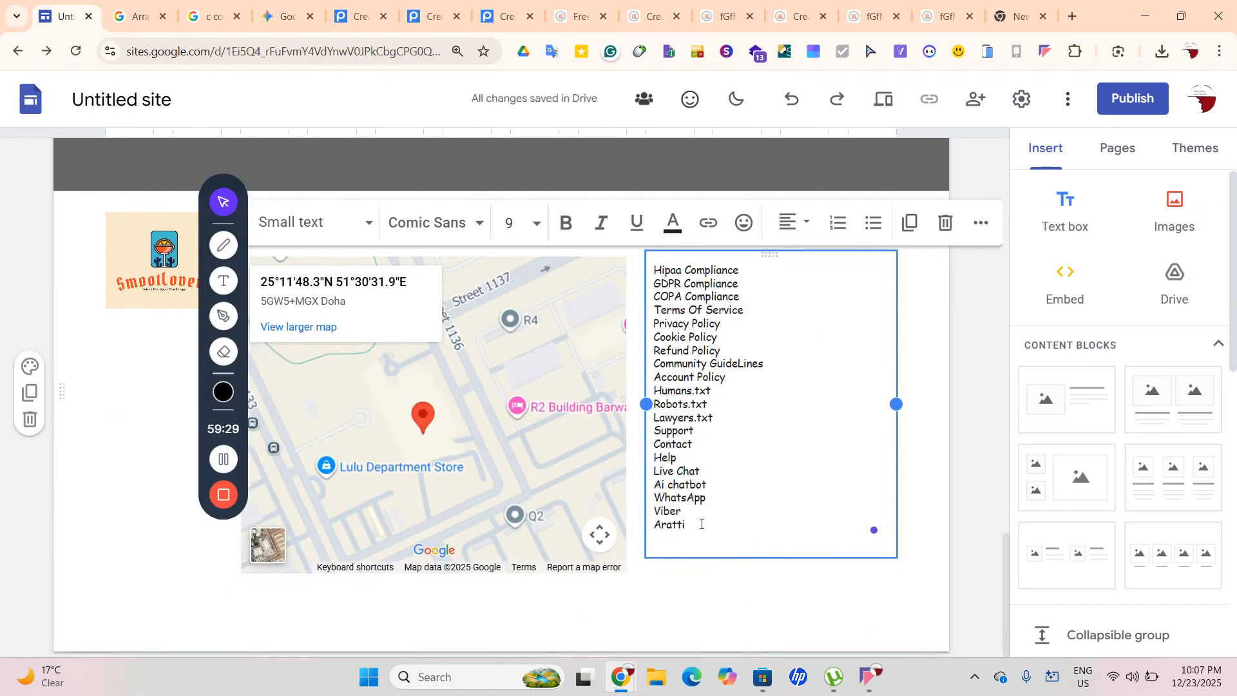
key("Return")
type("About")
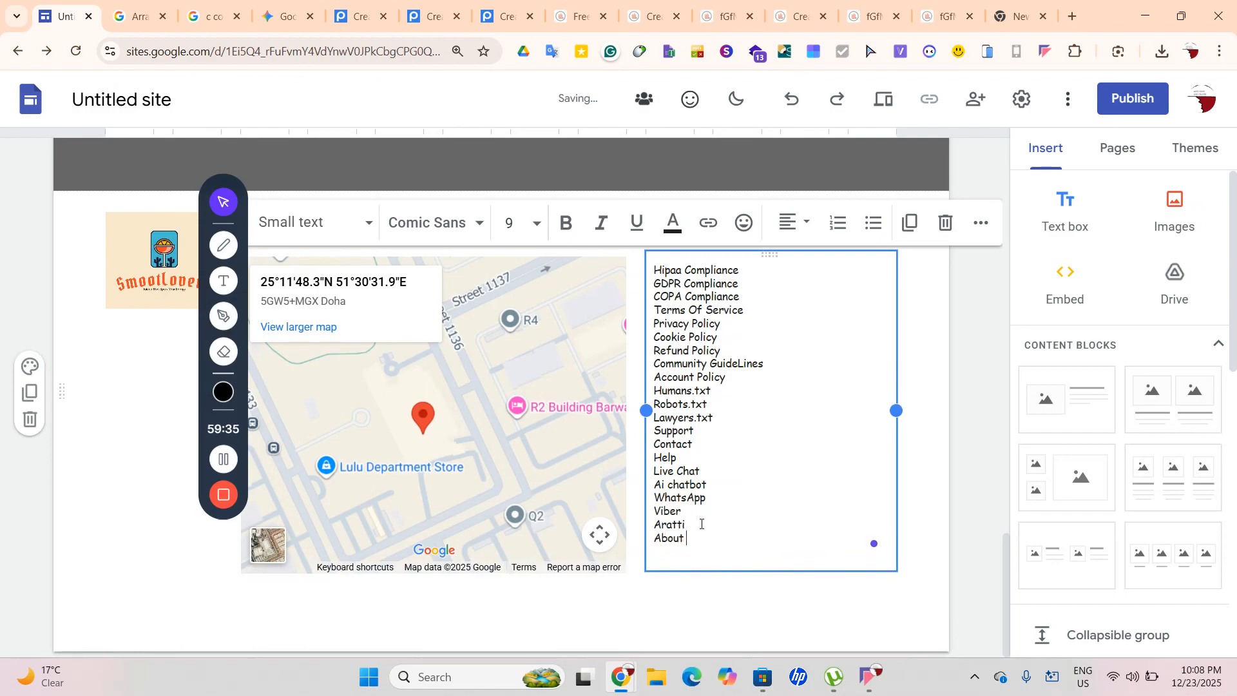
key("Return")
type("S")
type("j")
key("BackSpace")
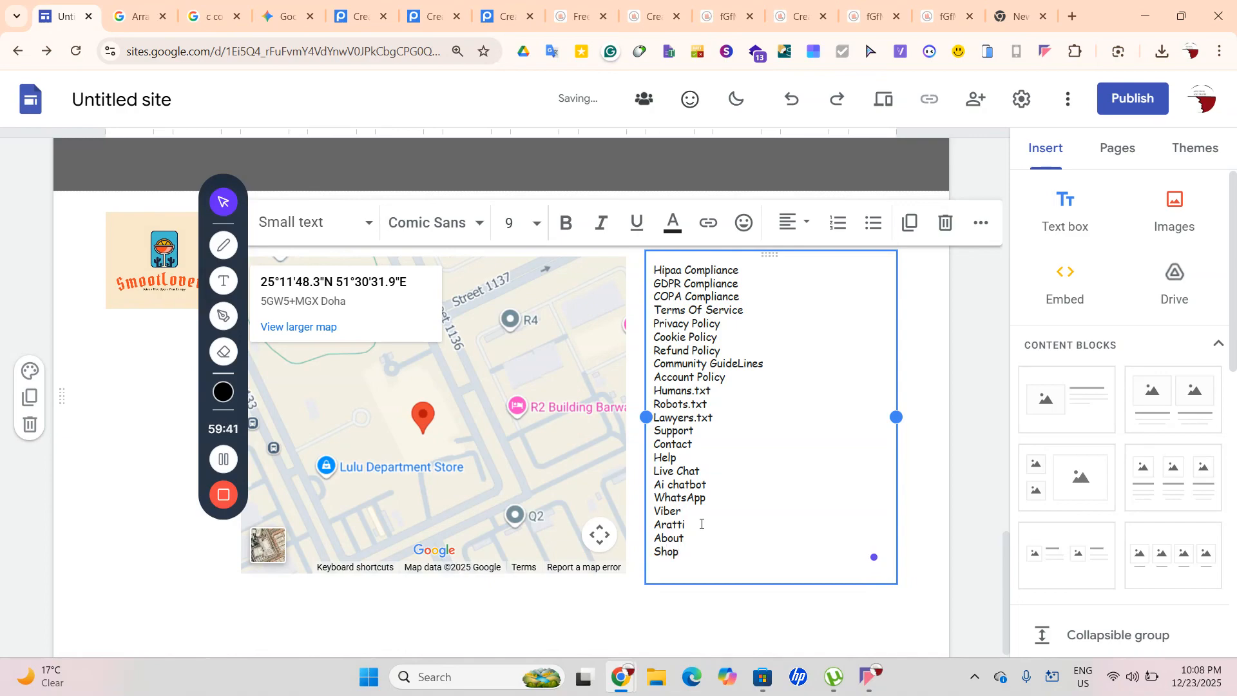
key("Return")
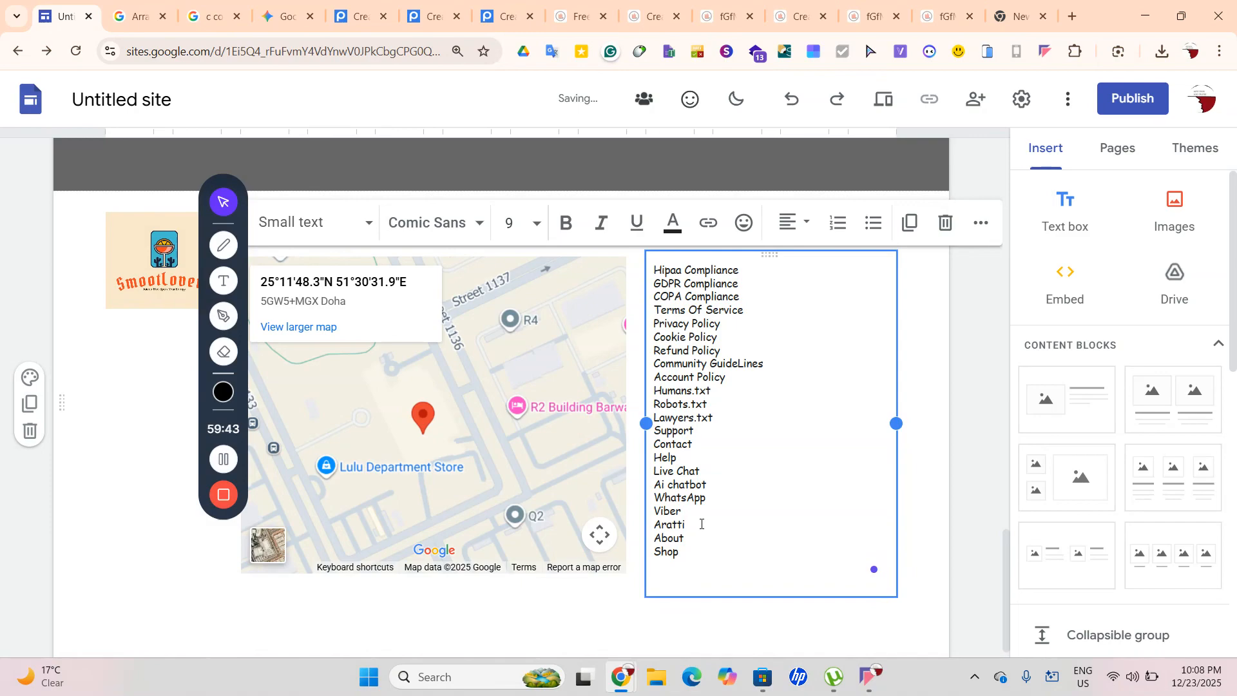
type("Report")
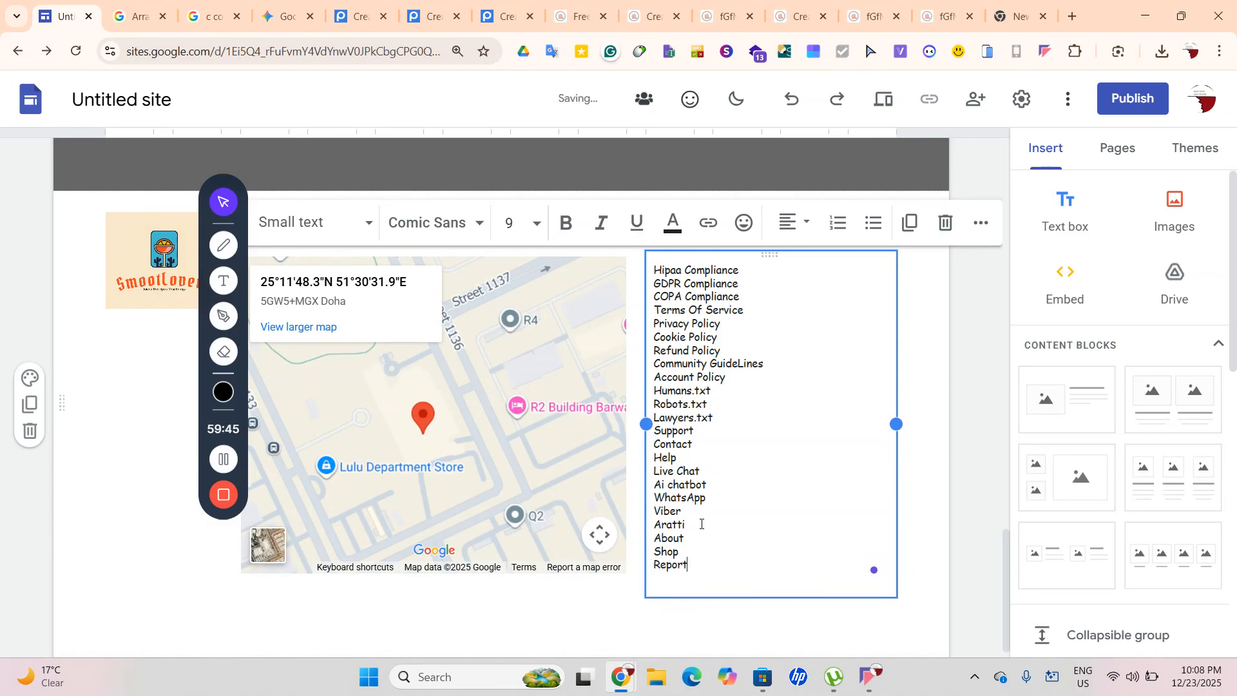
Add Portal after Report and finish editing the links list
left_click(993, 539)
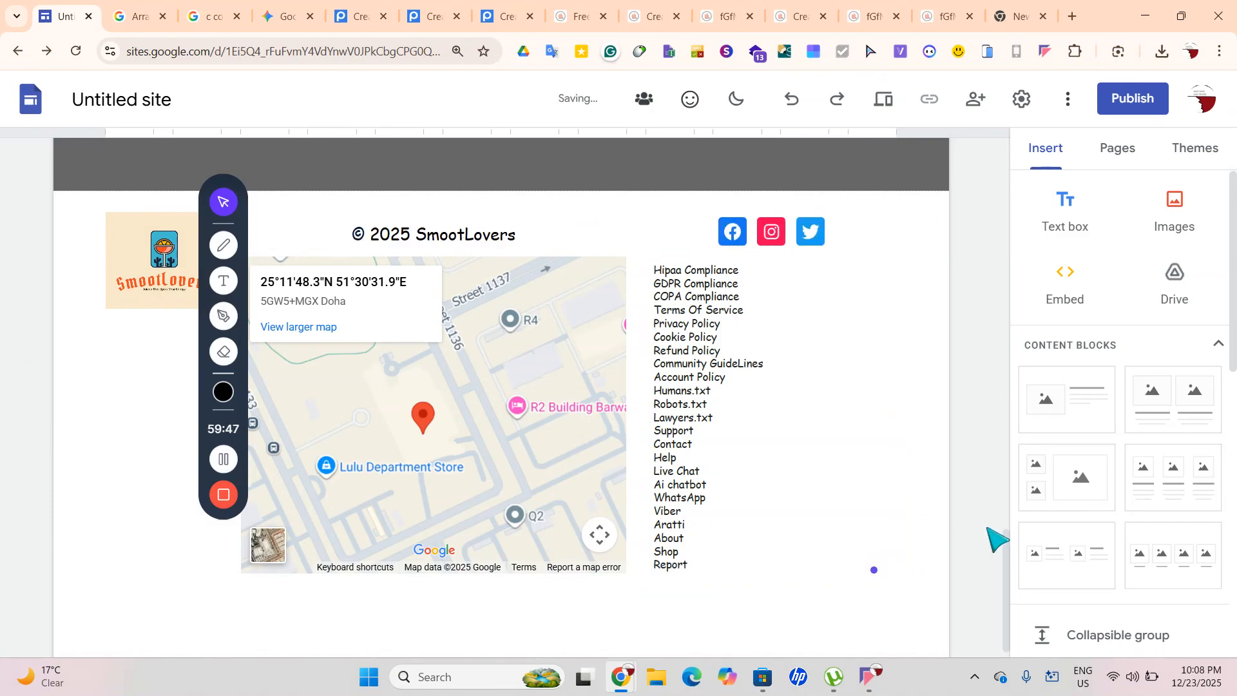
left_click(883, 535)
scroll(884, 535, "down", 1)
left_click(765, 548)
key("Return")
type("=")
key("BackSpace")
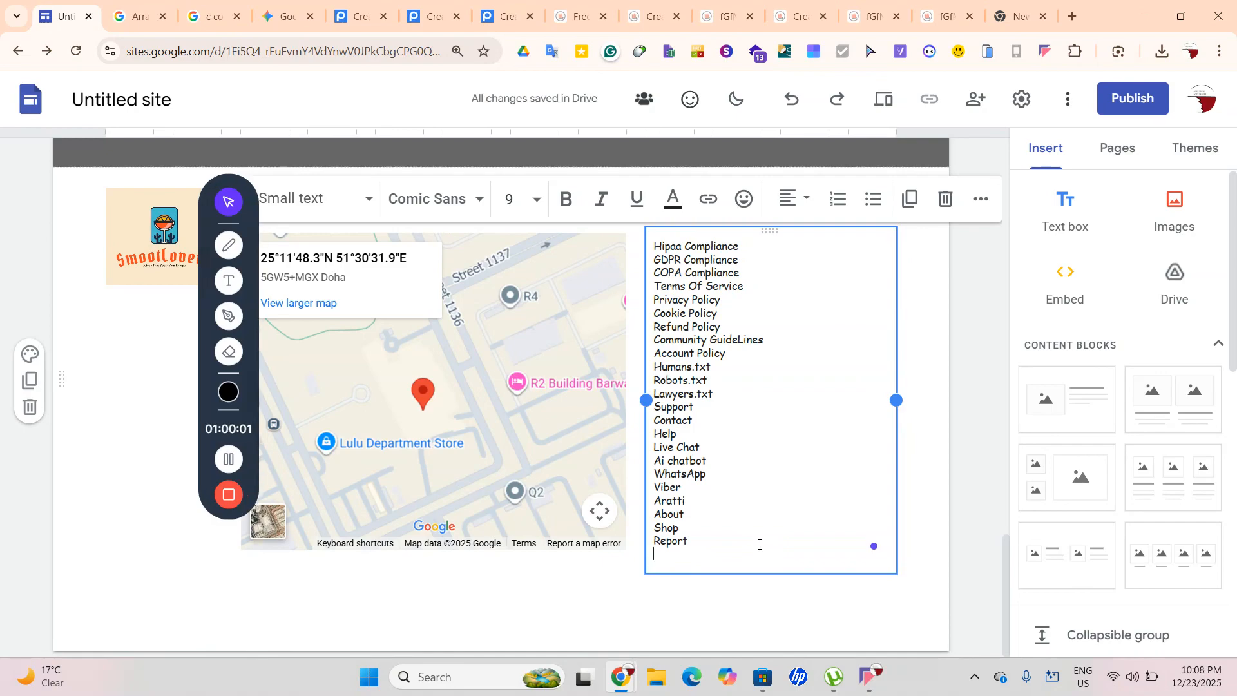
type("Portal")
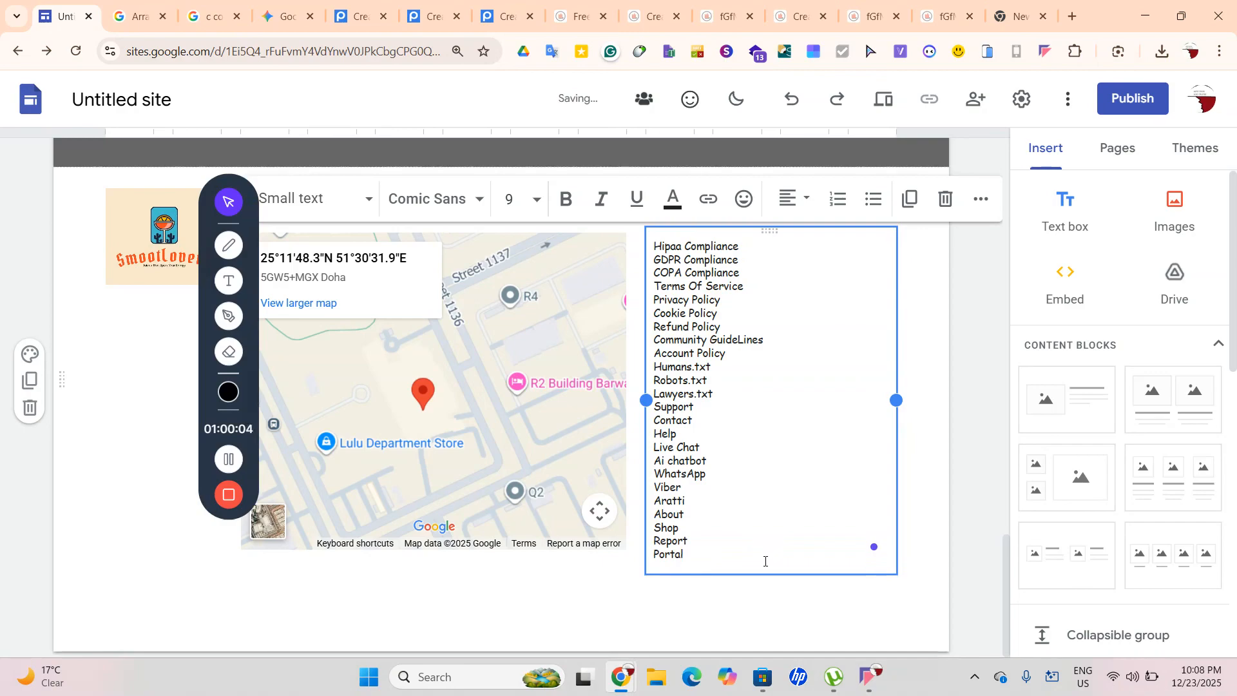
left_click(966, 583)
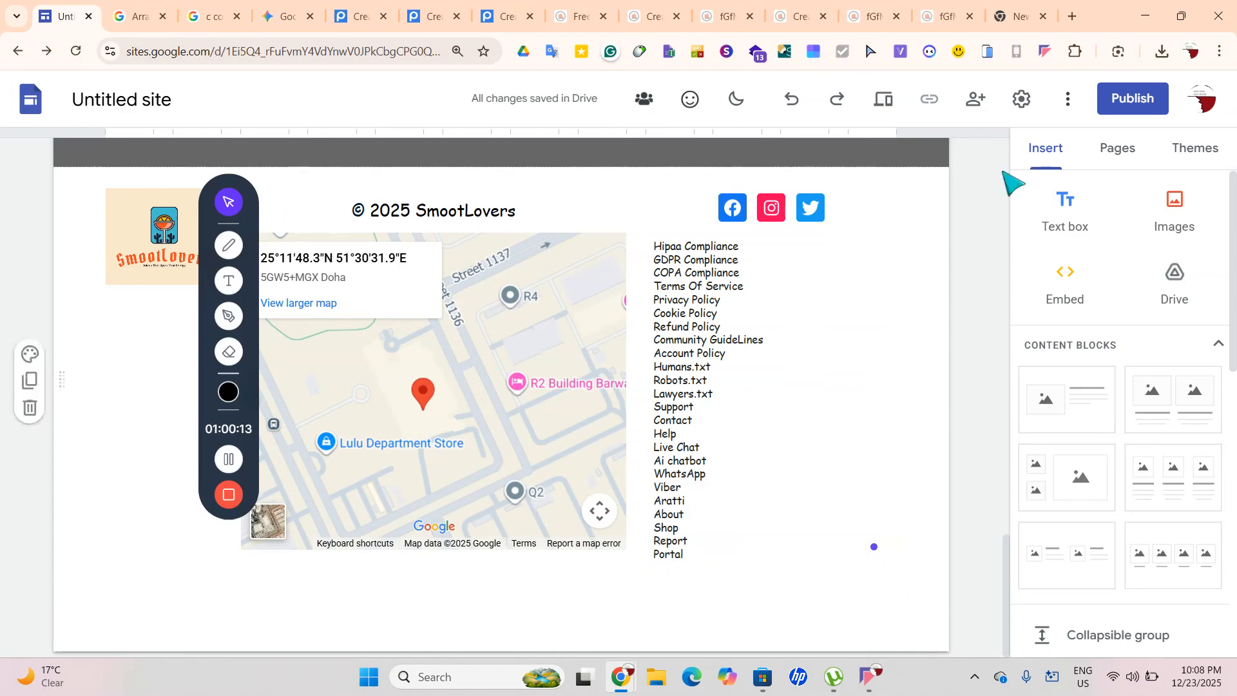
left_click(1117, 154)
Replace Aratti with Blog and delete Viber from the links list
left_click(1064, 158)
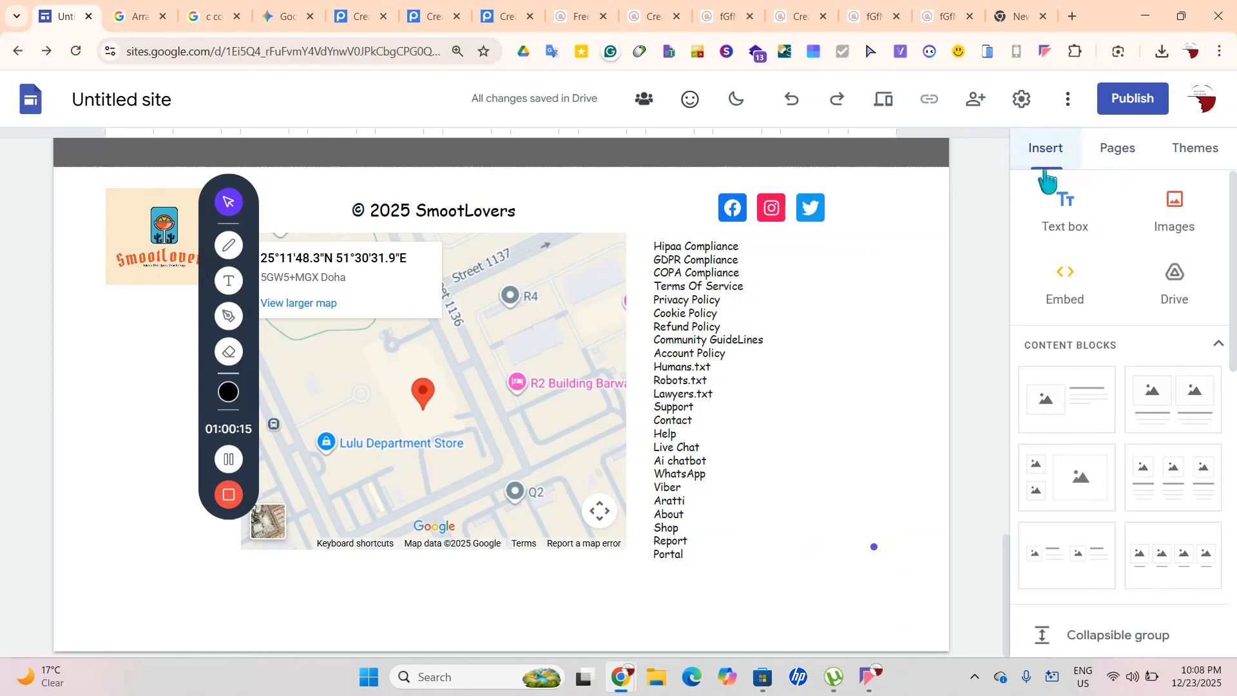
left_click(732, 556)
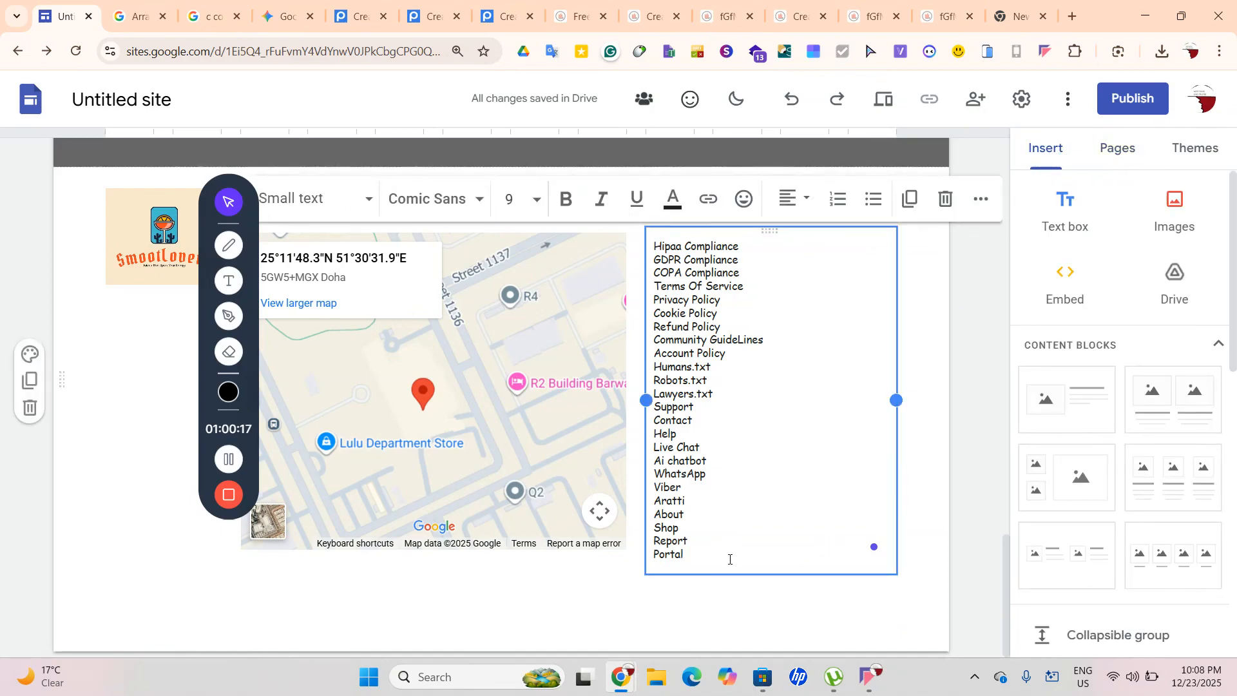
left_click_drag(693, 542, 654, 541)
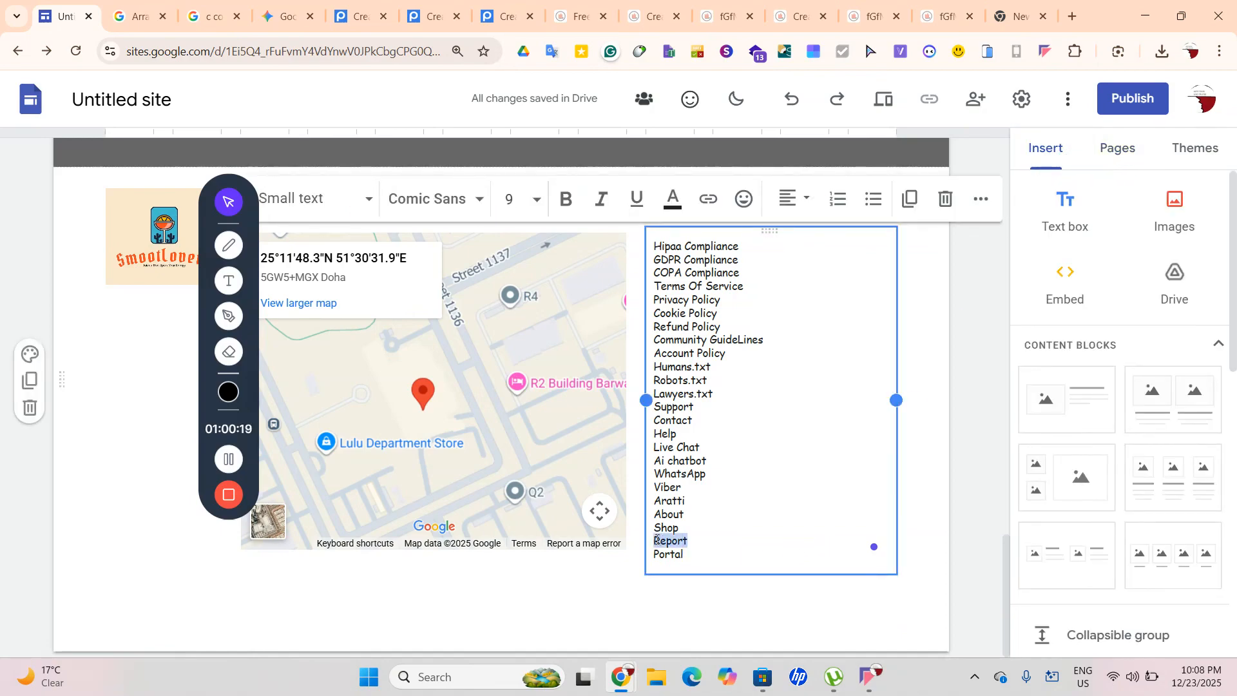
left_click(683, 531)
left_click_drag(689, 503, 654, 502)
key("BackSpace")
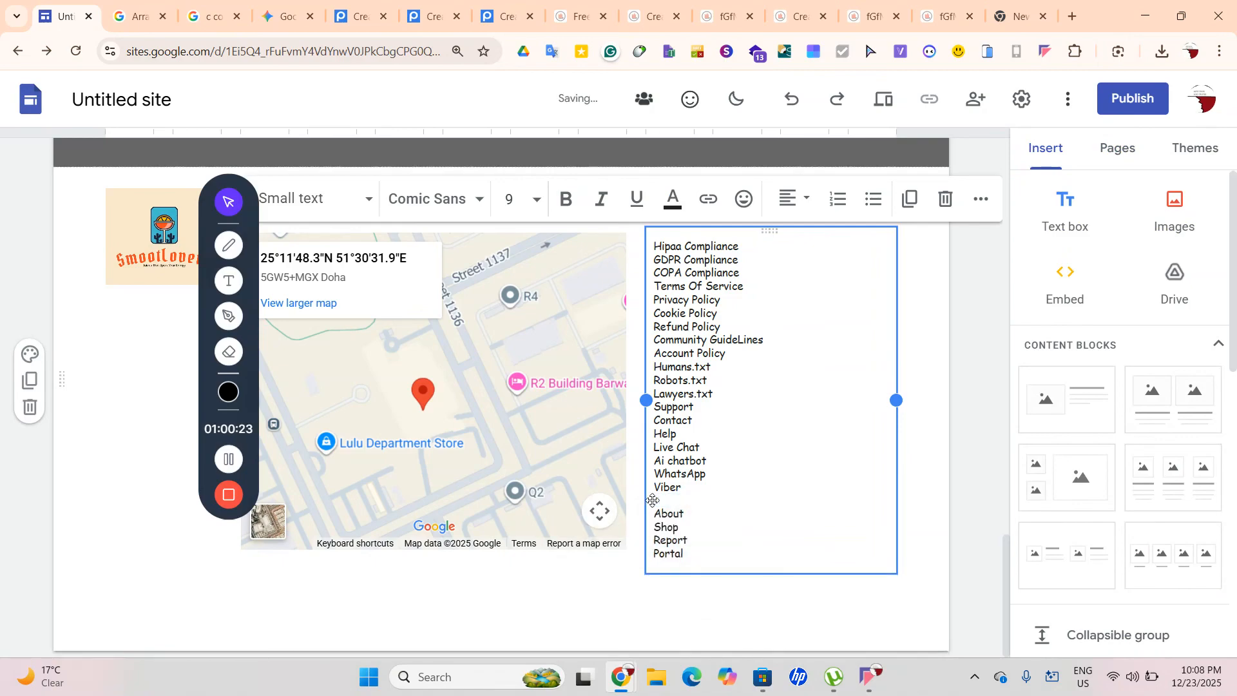
type("Alog")
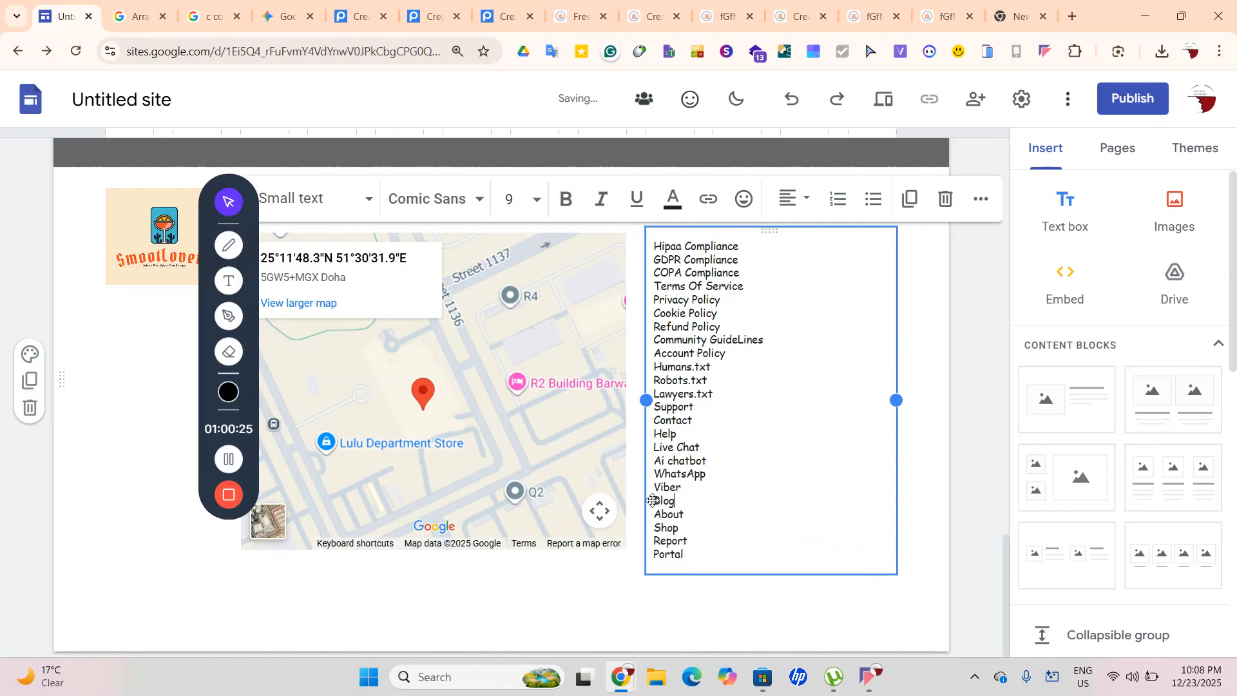
left_click_drag(684, 488, 649, 489)
key("BackSpace")
left_click(725, 478)
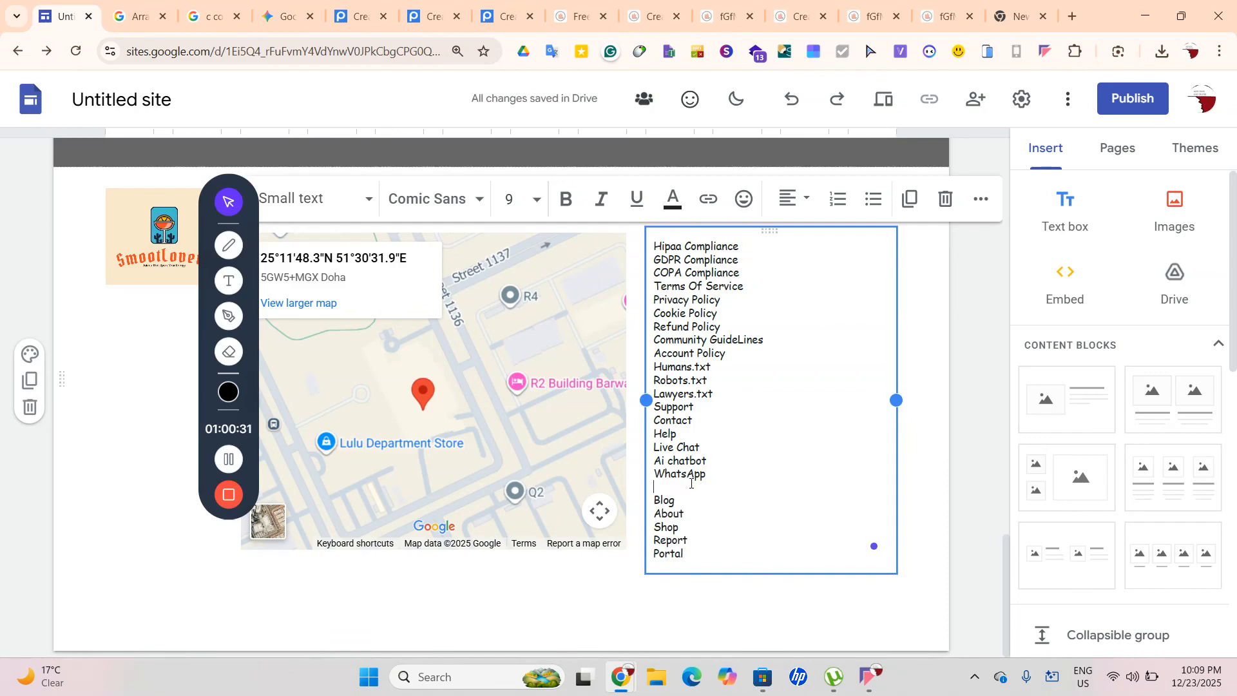
Type Home on the empty line between WhatsApp and Blog
left_click(1104, 161)
left_click(743, 480)
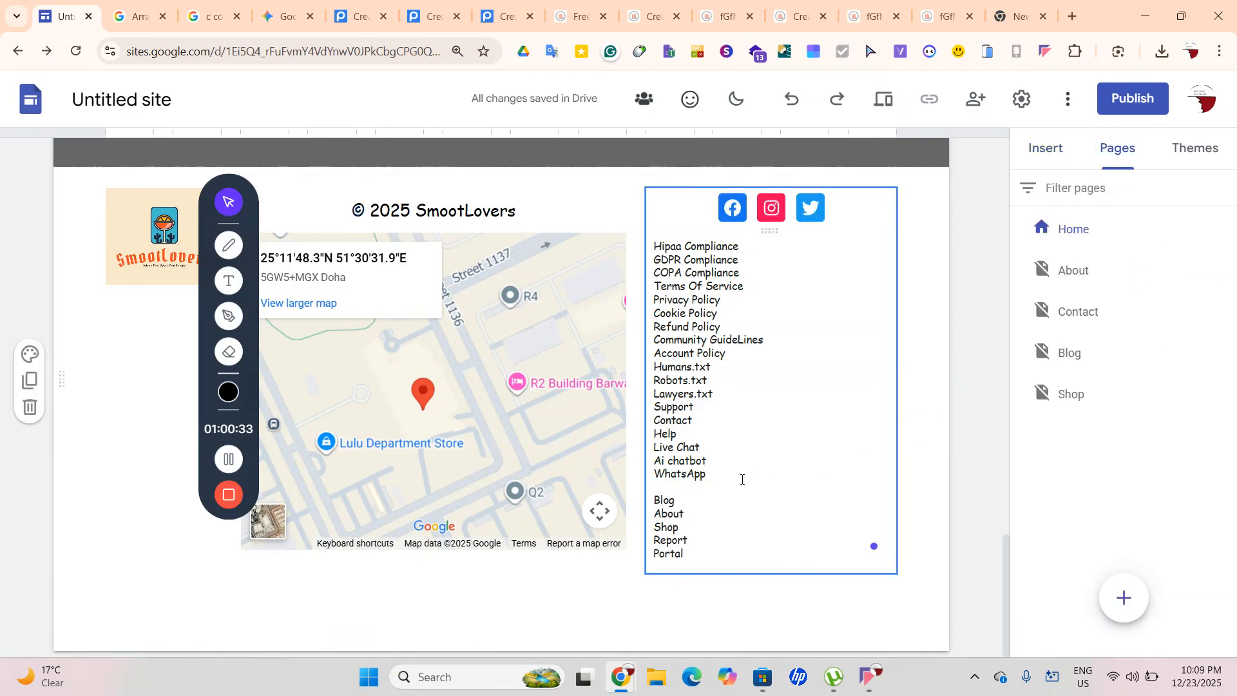
left_click(695, 476)
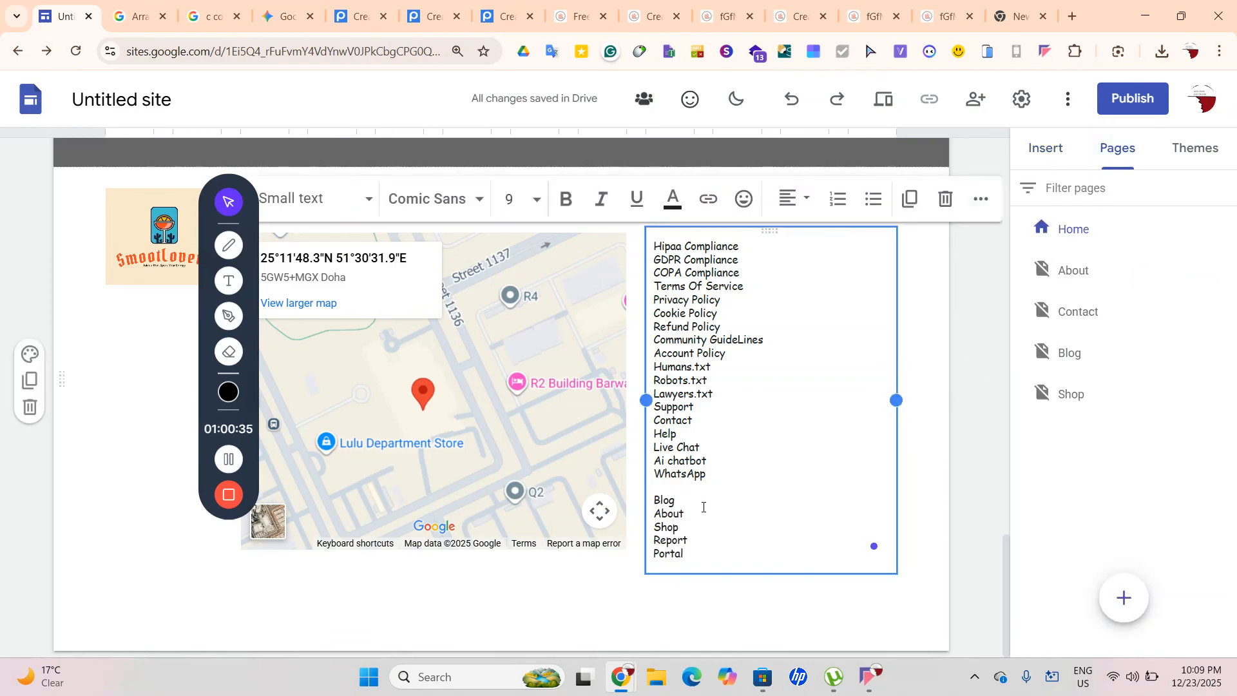
left_click(678, 492)
left_click_drag(679, 498, 679, 493)
left_click(677, 491)
type("Home")
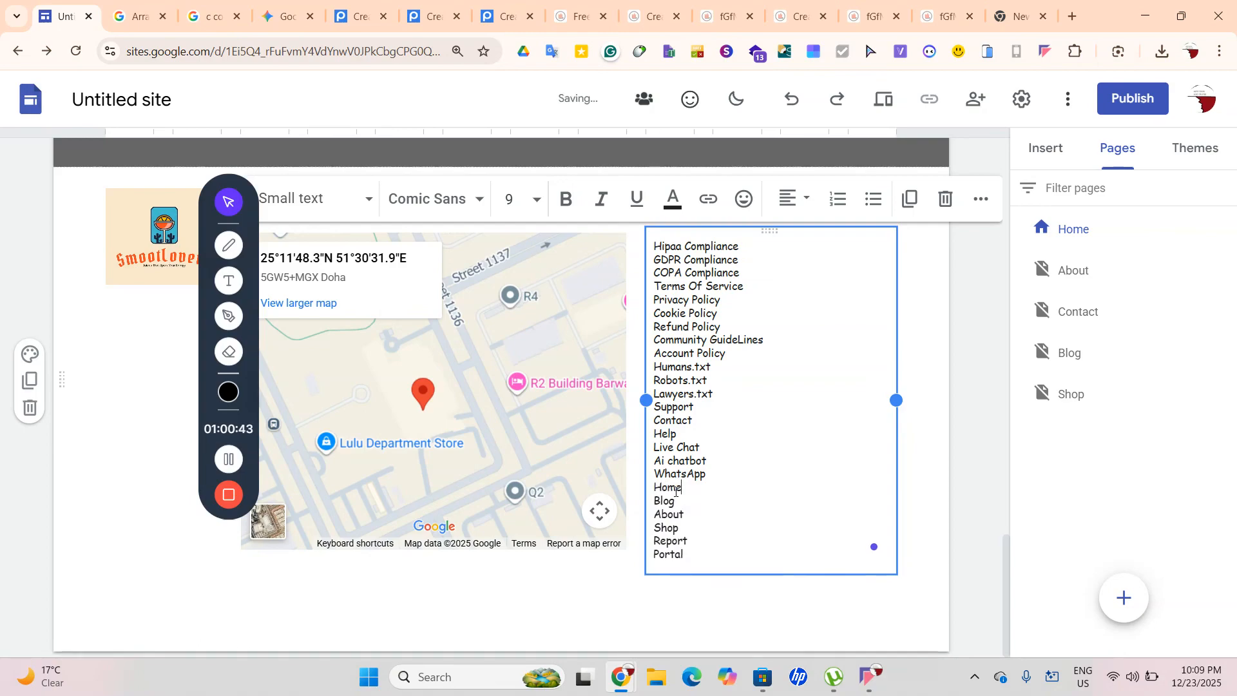
left_click(1061, 158)
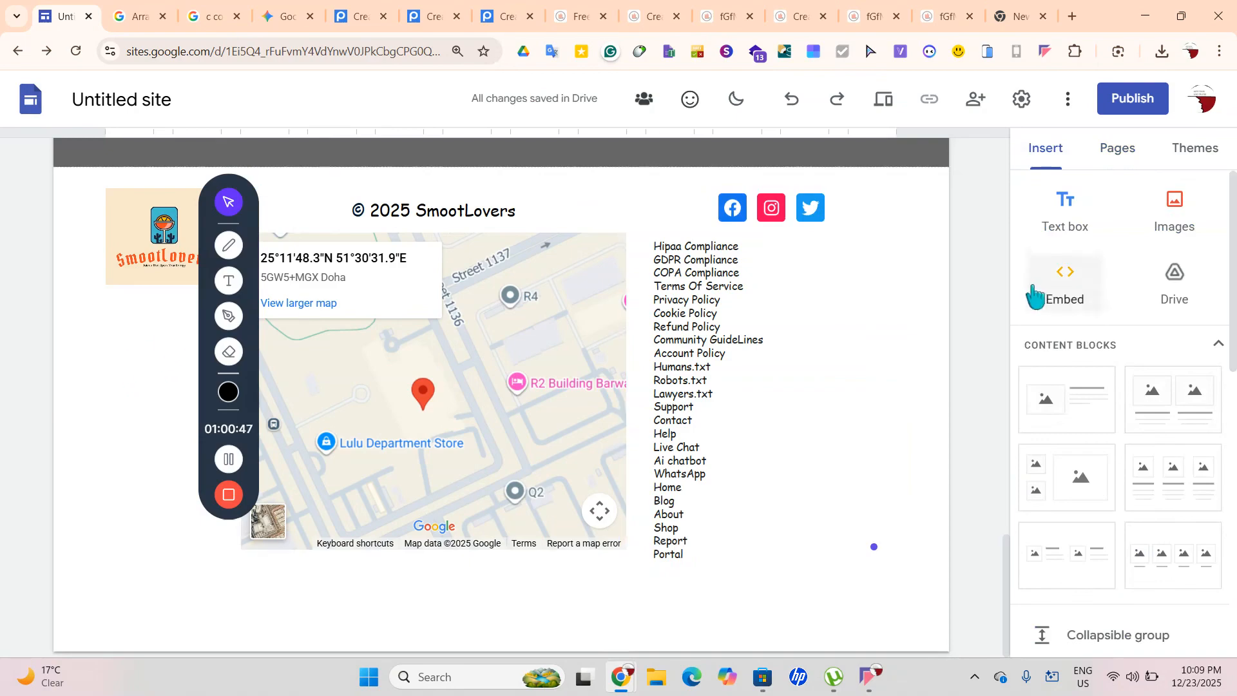
Add a text box under the footer logo containing the contact e-mail address
left_click(1060, 222)
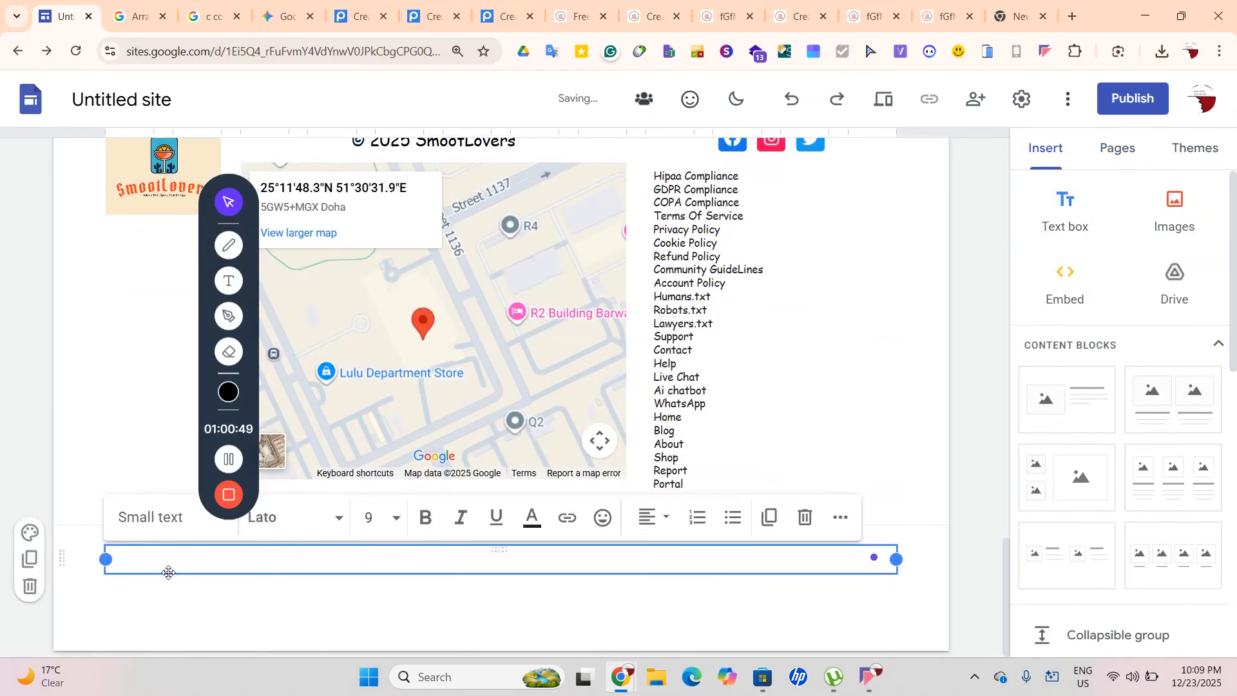
left_click(155, 556)
left_click_drag(176, 566, 75, 332)
left_click(174, 374)
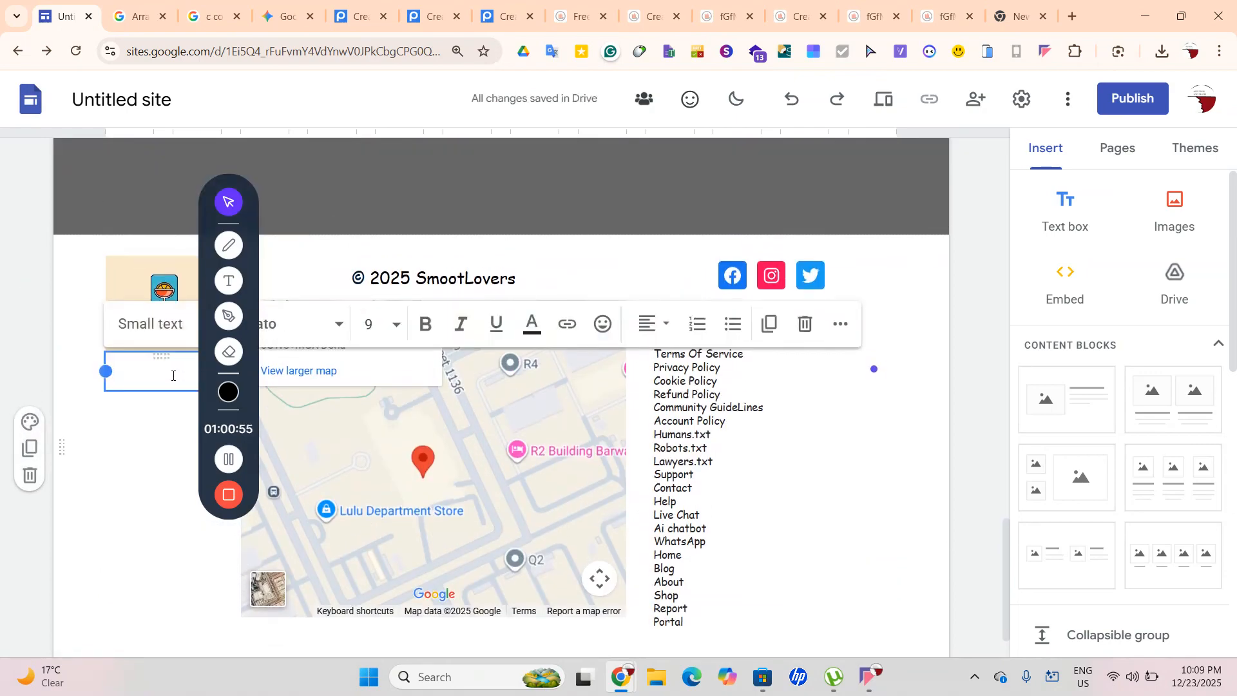
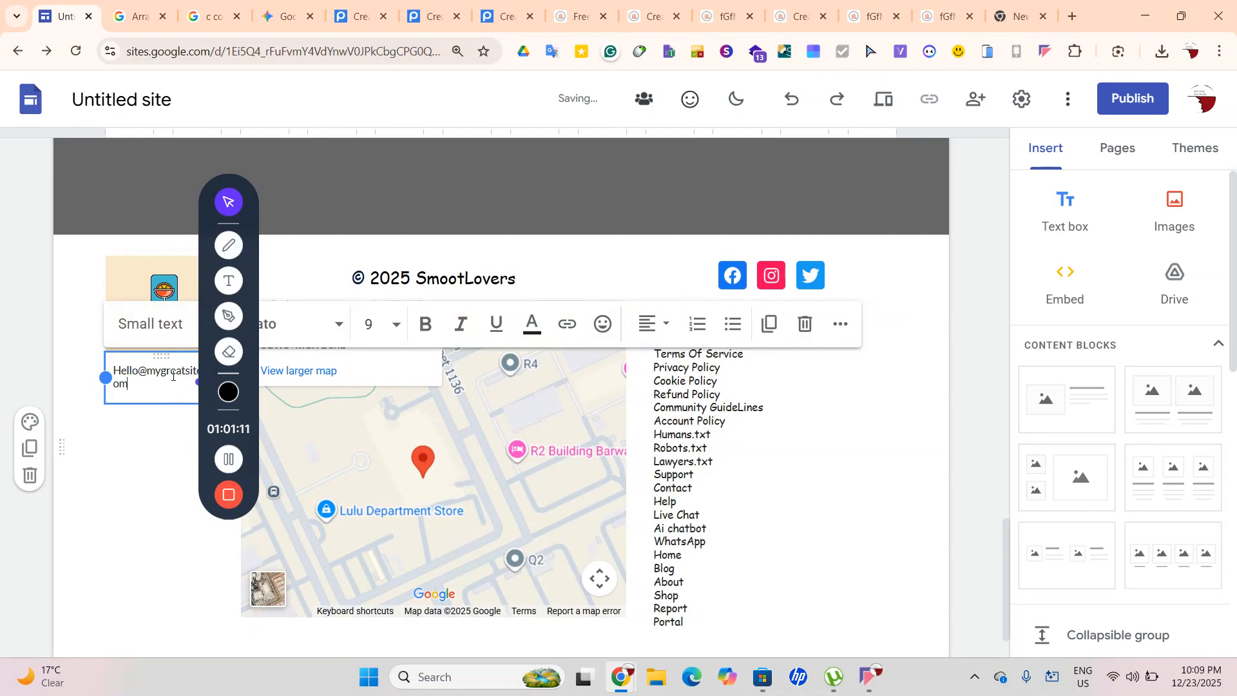
left_click(188, 448)
Shift the map embed slightly right, away from the logo
scroll(187, 450, "up", 1)
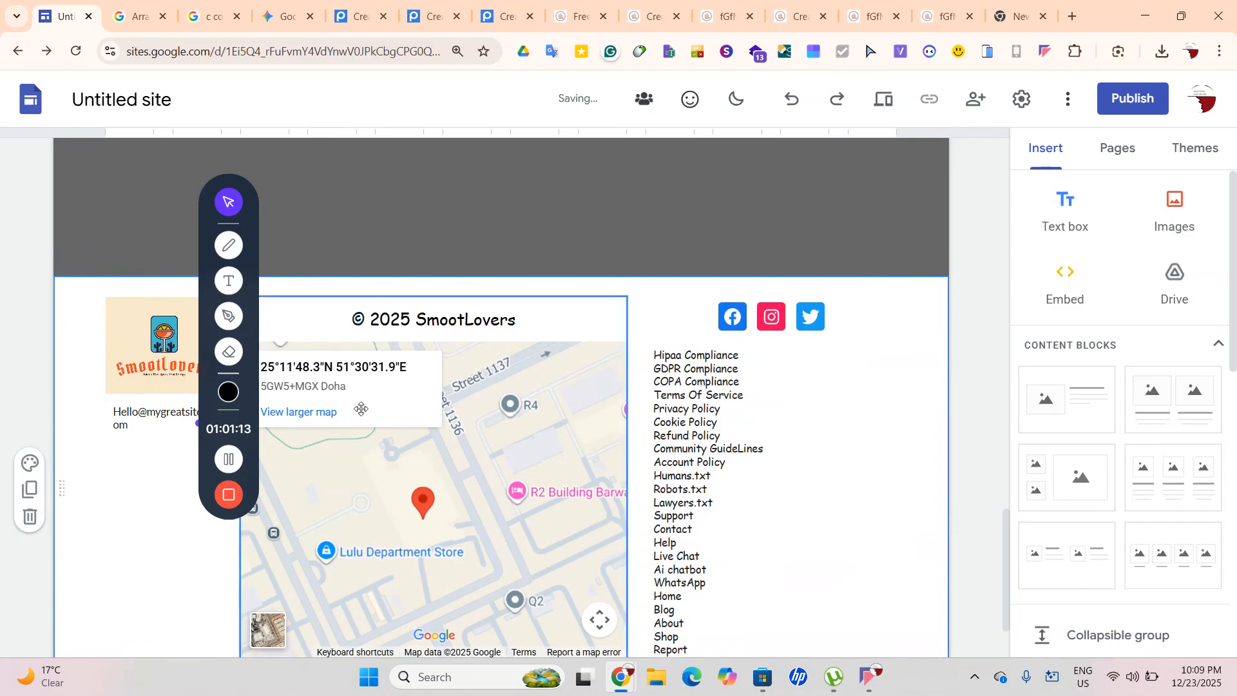
left_click(344, 449)
scroll(332, 461, "down", 3)
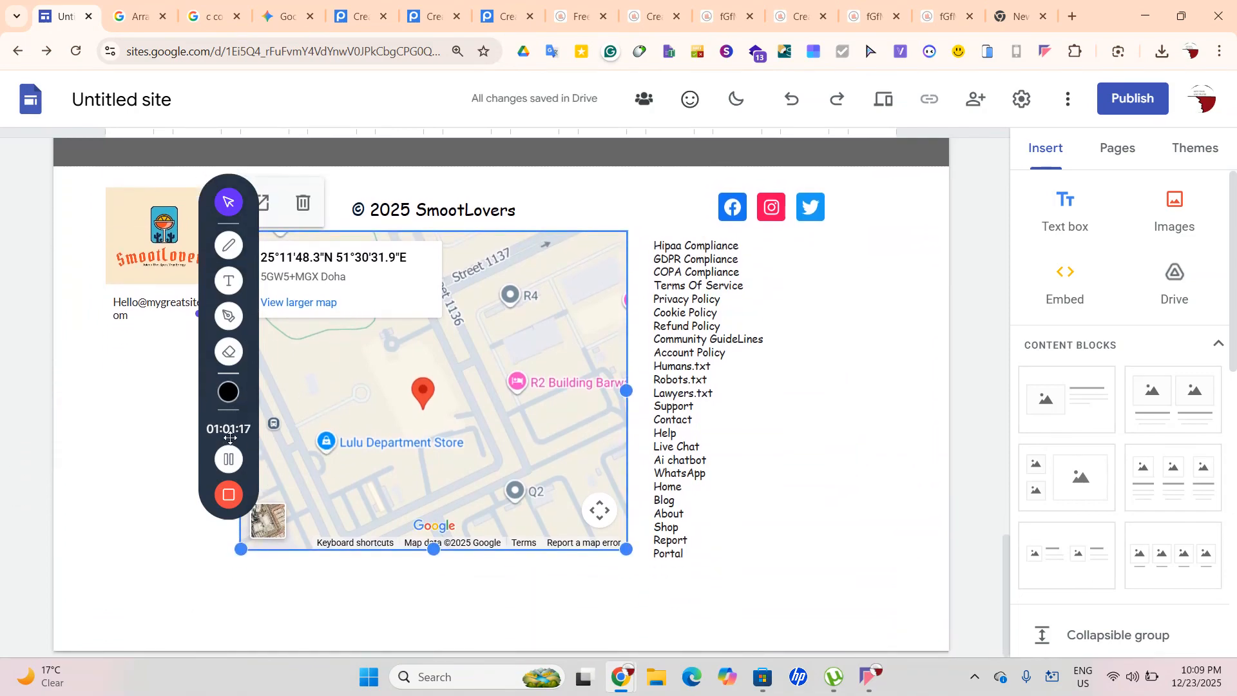
left_click_drag(204, 359, 33, 694)
left_click(193, 329)
left_click(297, 311)
left_click_drag(257, 367, 290, 377)
Widen the e-mail text box so the address fits on one line
left_click(179, 315)
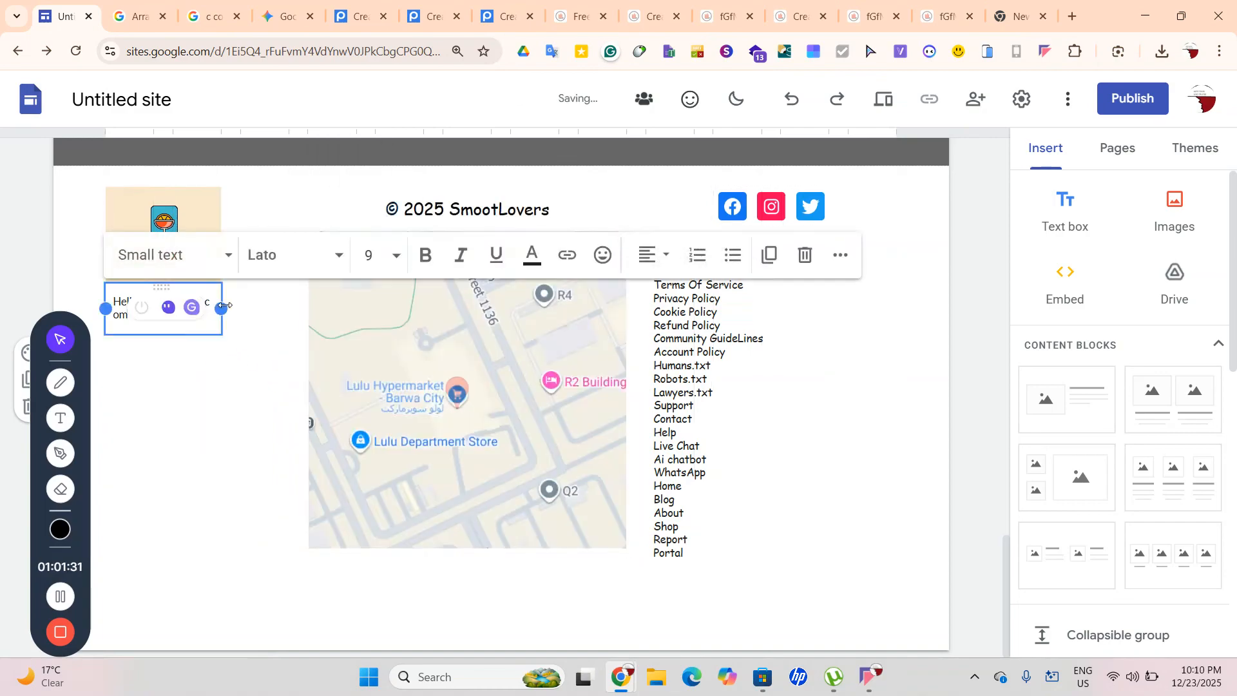
left_click(227, 303)
left_click(207, 303)
left_click_drag(221, 303, 284, 307)
left_click(223, 413)
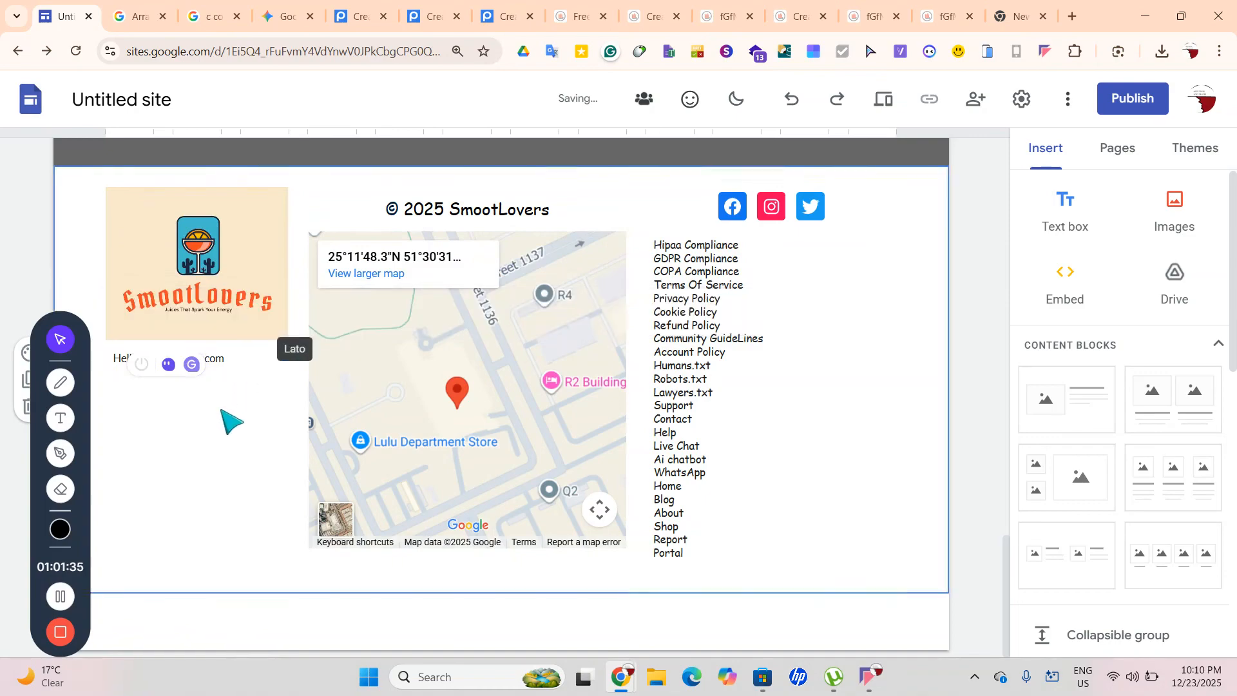
scroll(221, 410, "up", 1)
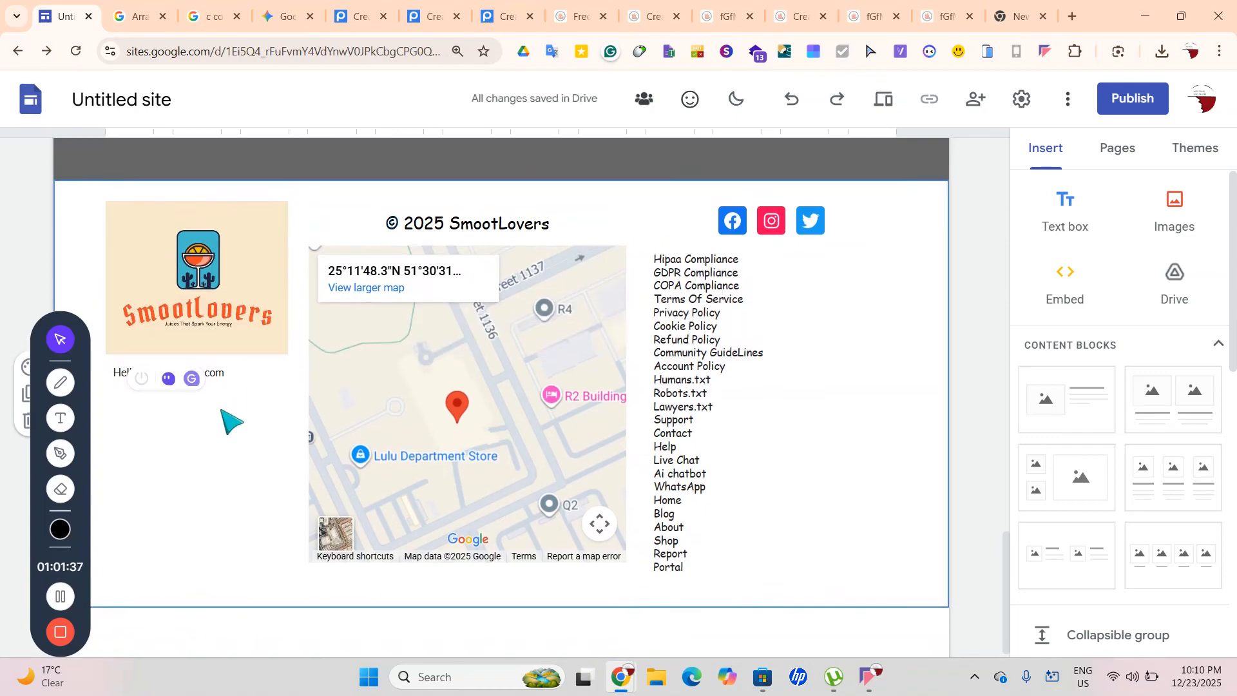
left_click(203, 386)
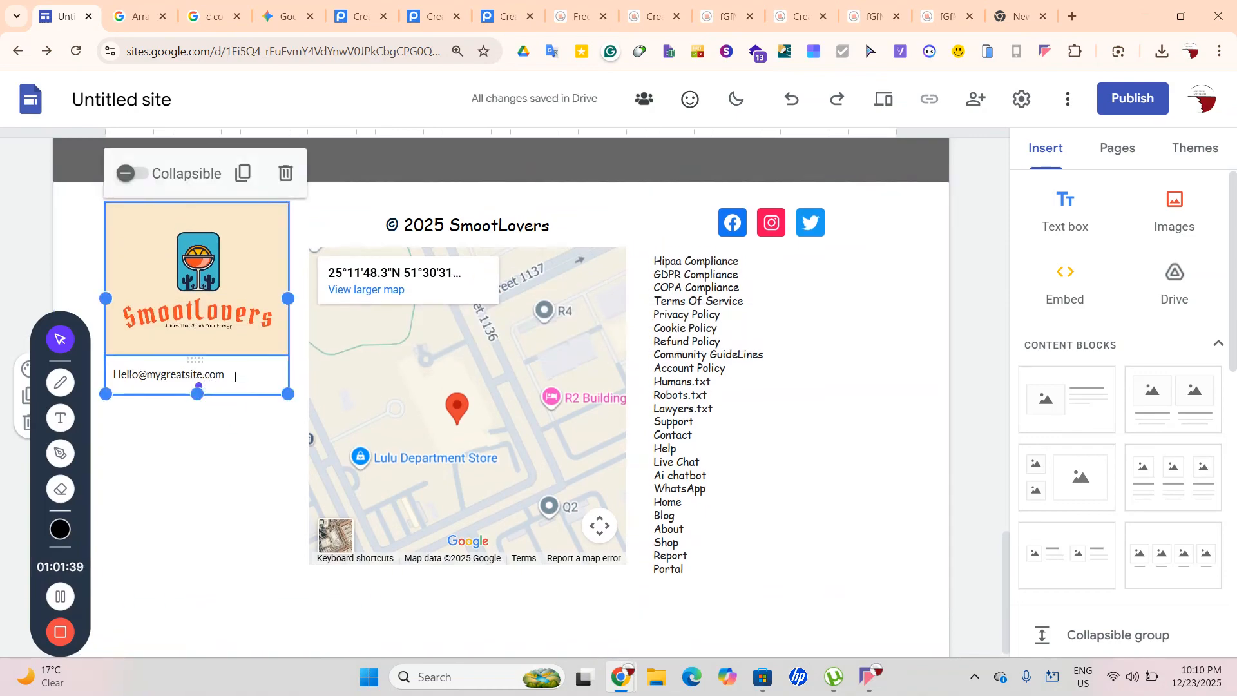
Add the phone number on a new line below the e-mail
left_click(224, 373)
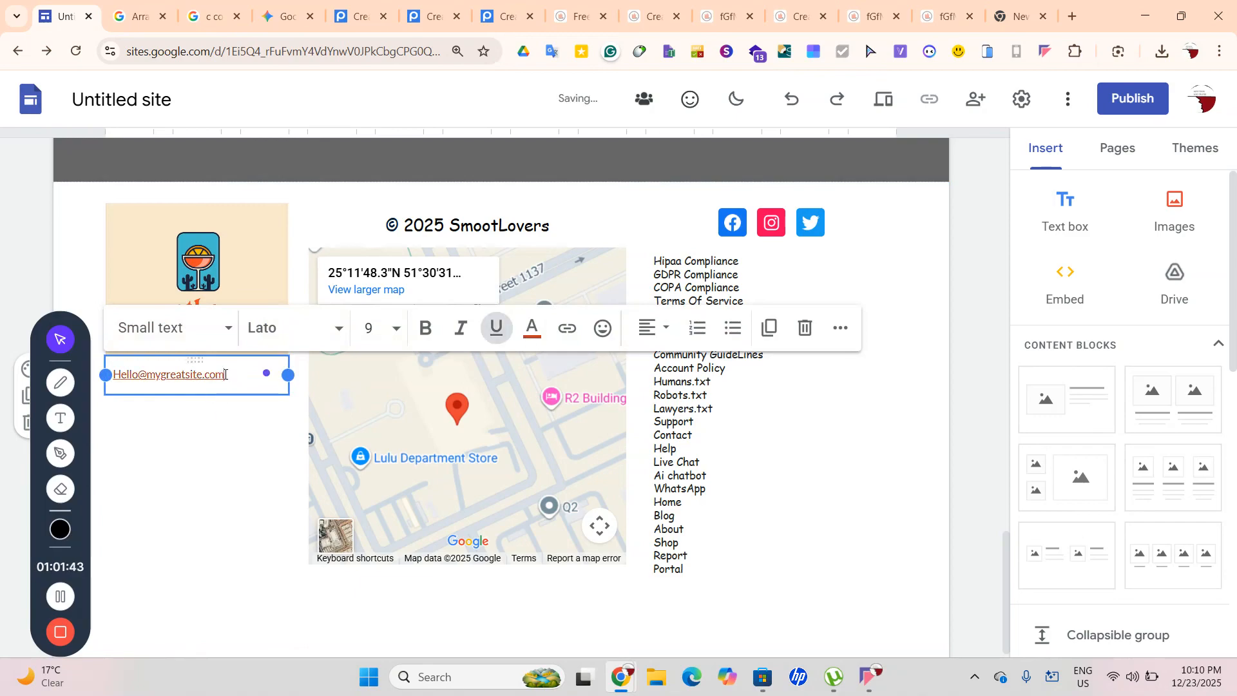
key("Return")
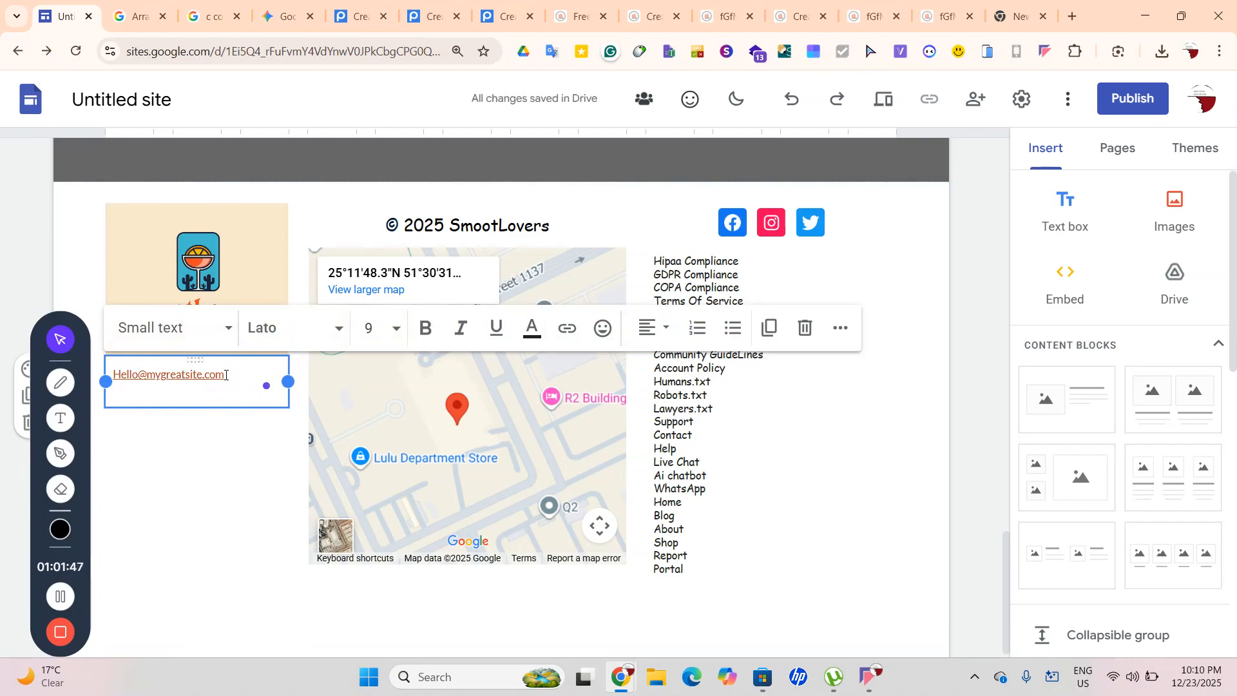
key("Return")
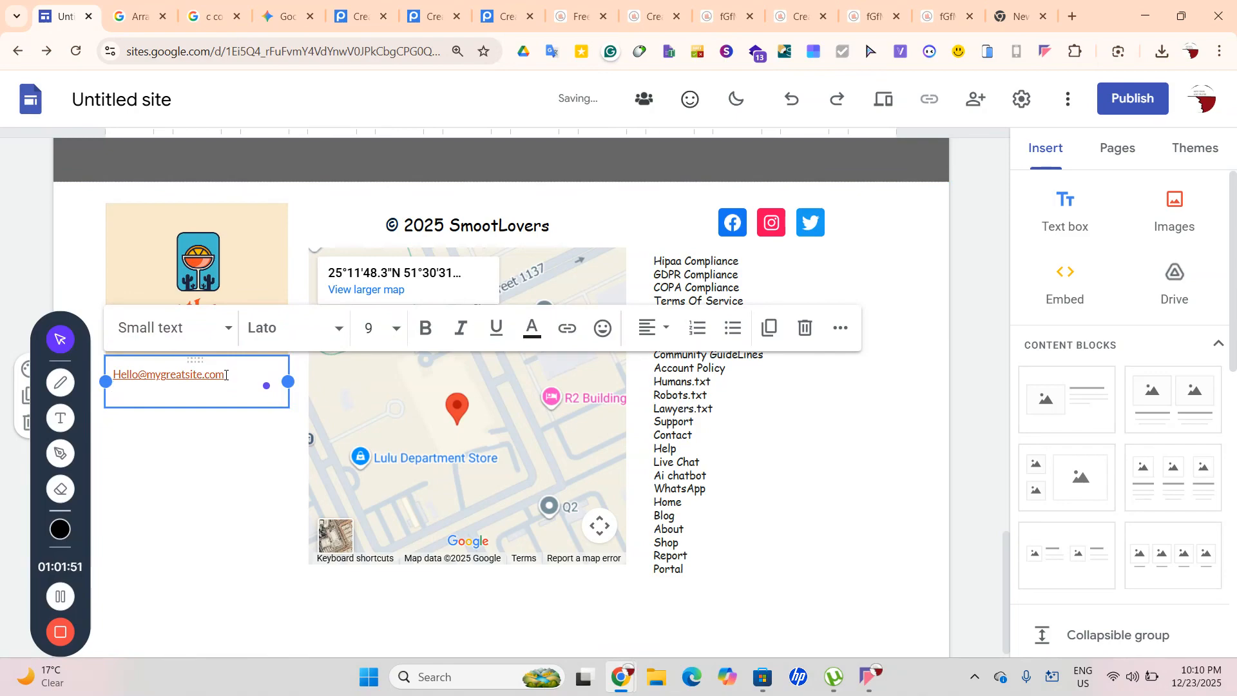
type("+9")
key("BackSpace")
type("234567")
Link the phone number with a tel: link that dials it
left_click_drag(211, 387, 112, 382)
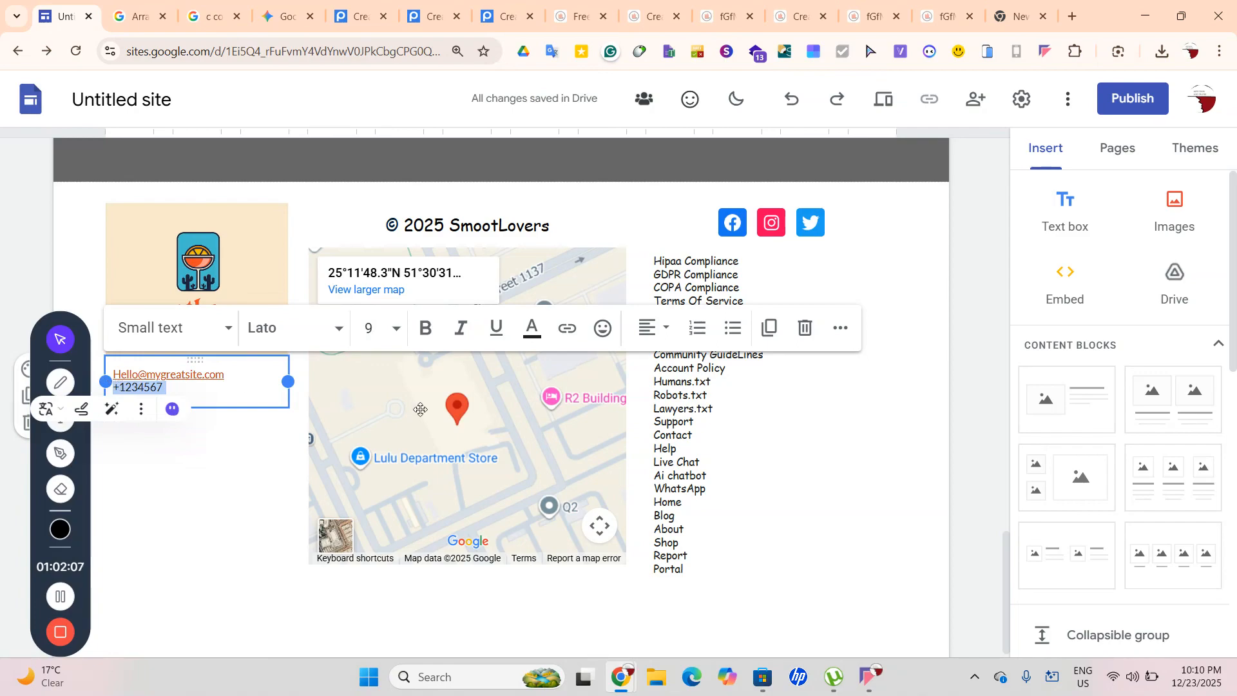
left_click(568, 335)
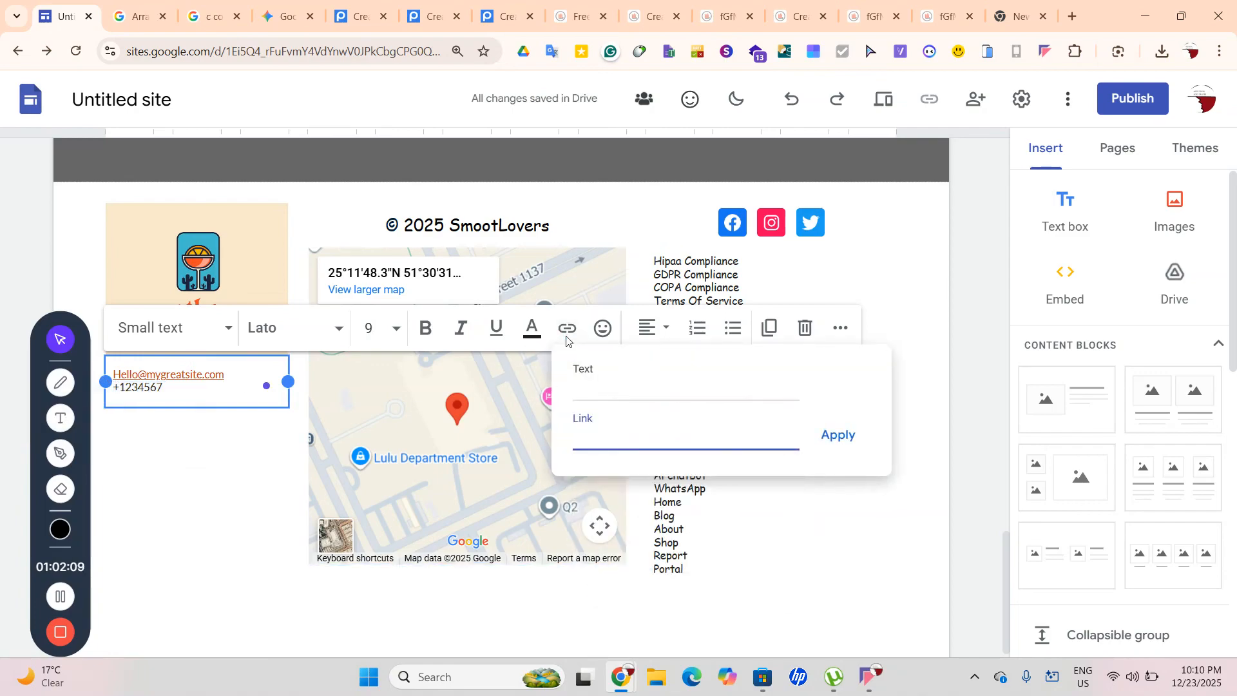
type("te")
key("BackSpace")
type("tel:+1234567")
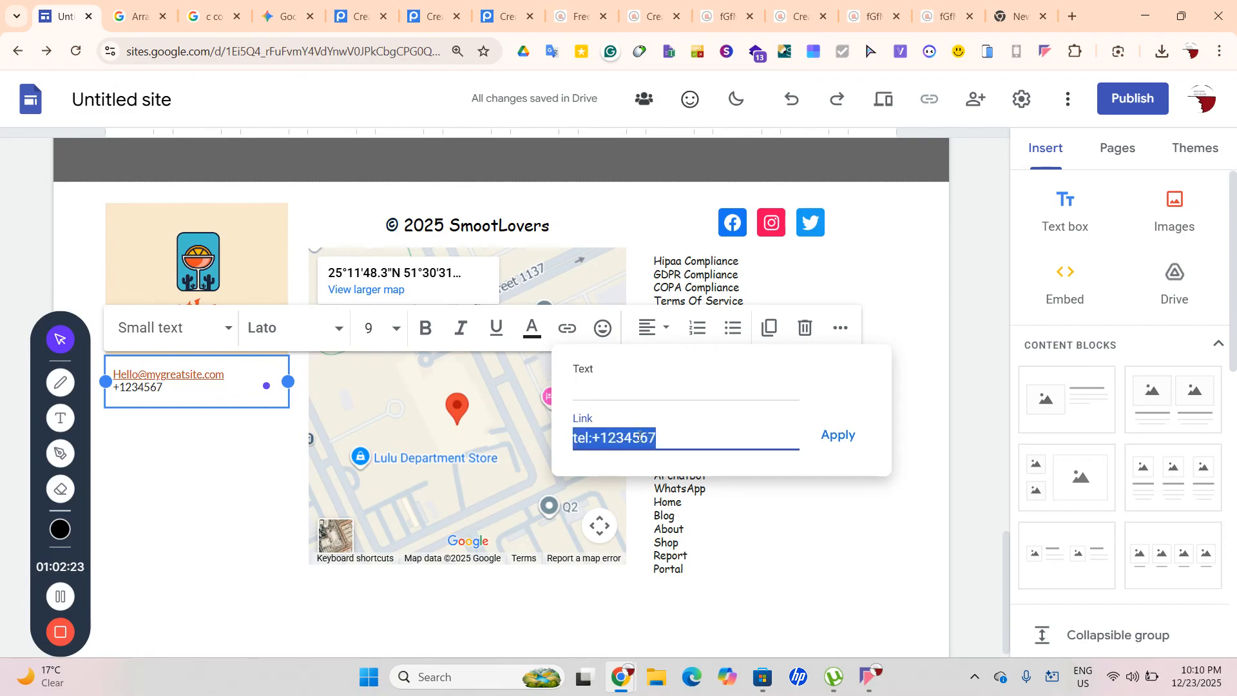
left_click(840, 445)
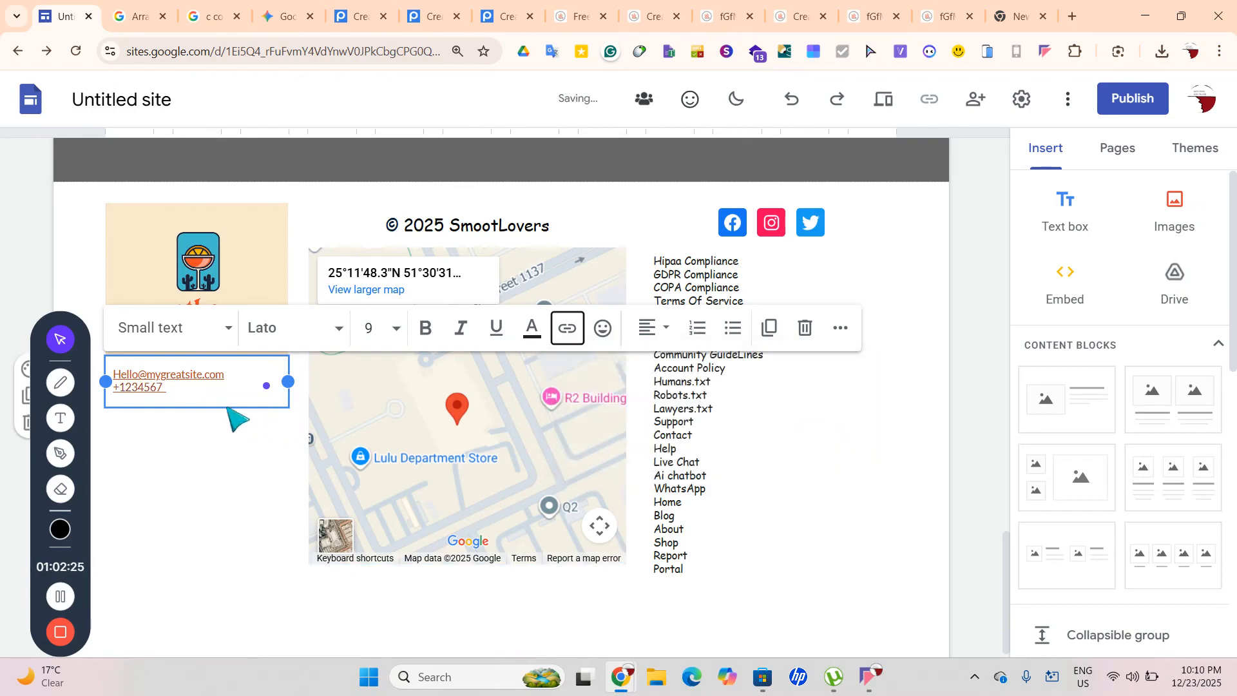
left_click_drag(170, 387, 127, 387)
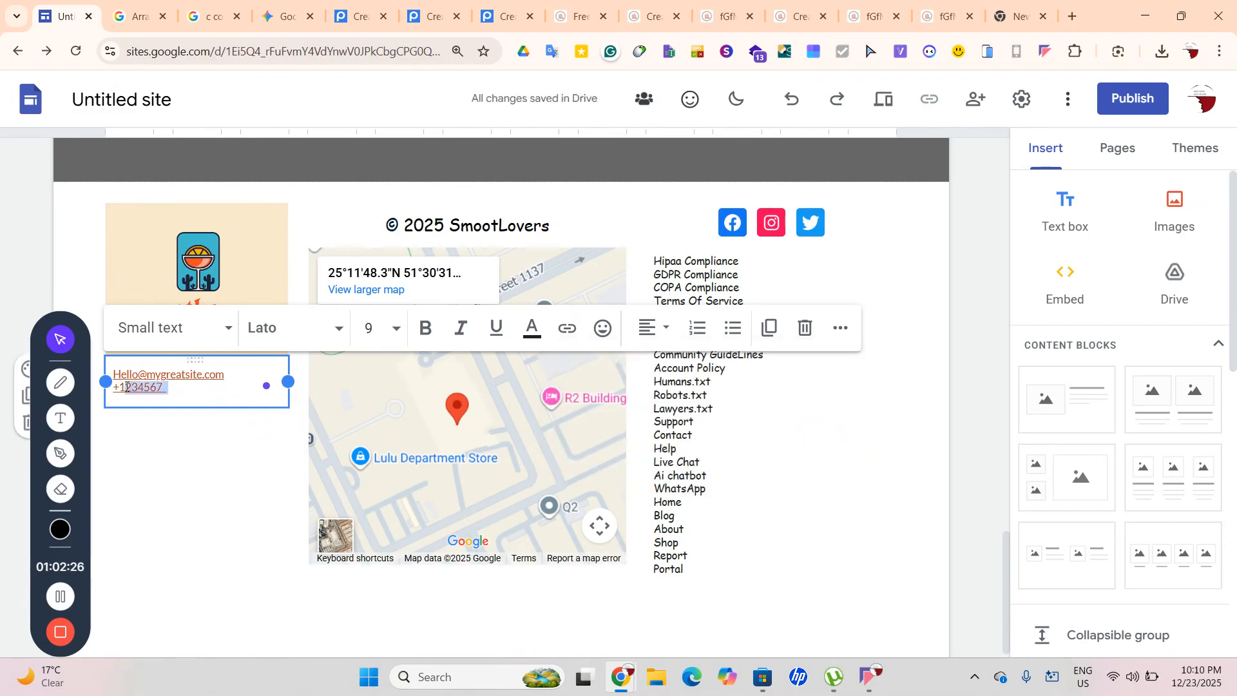
left_click(166, 387)
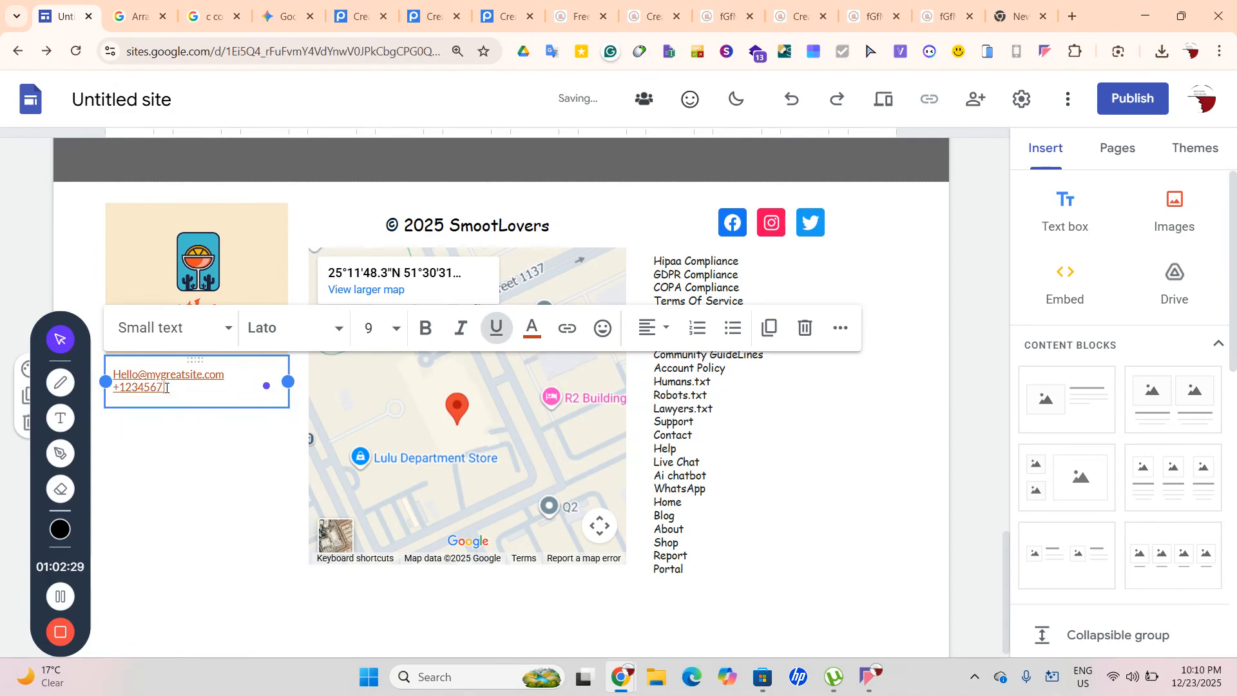
Paste a copy of the phone number on a new line below the first
left_click(175, 433)
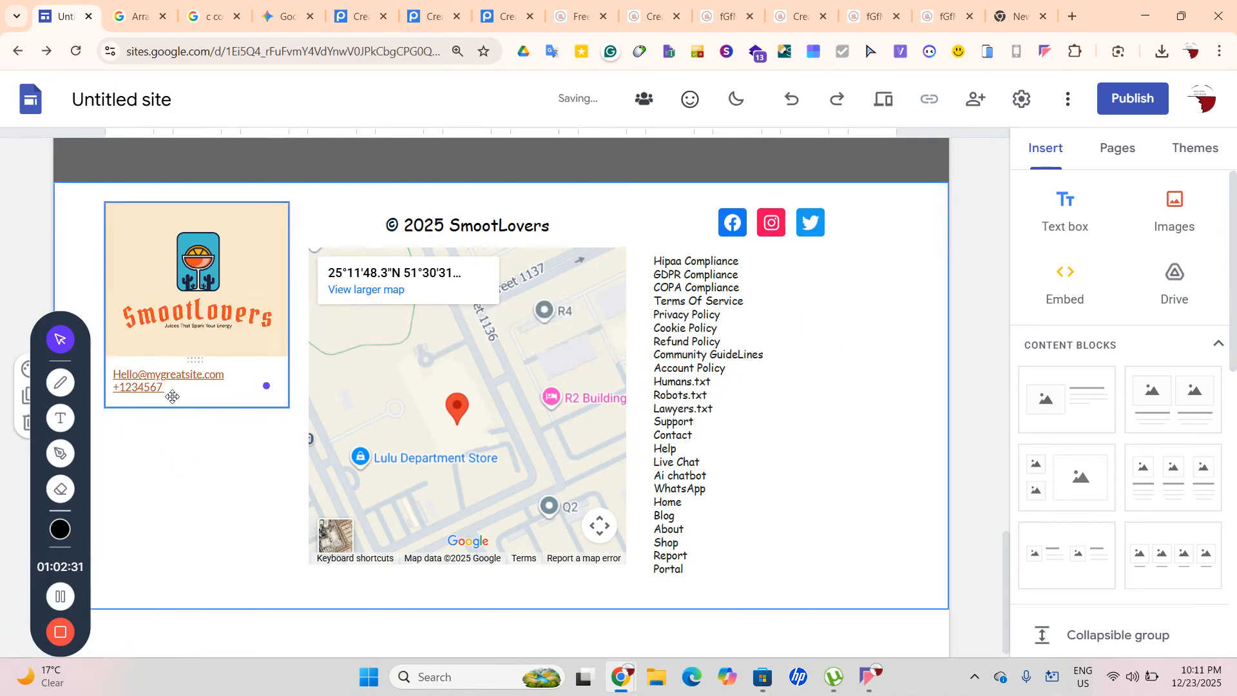
left_click(181, 389)
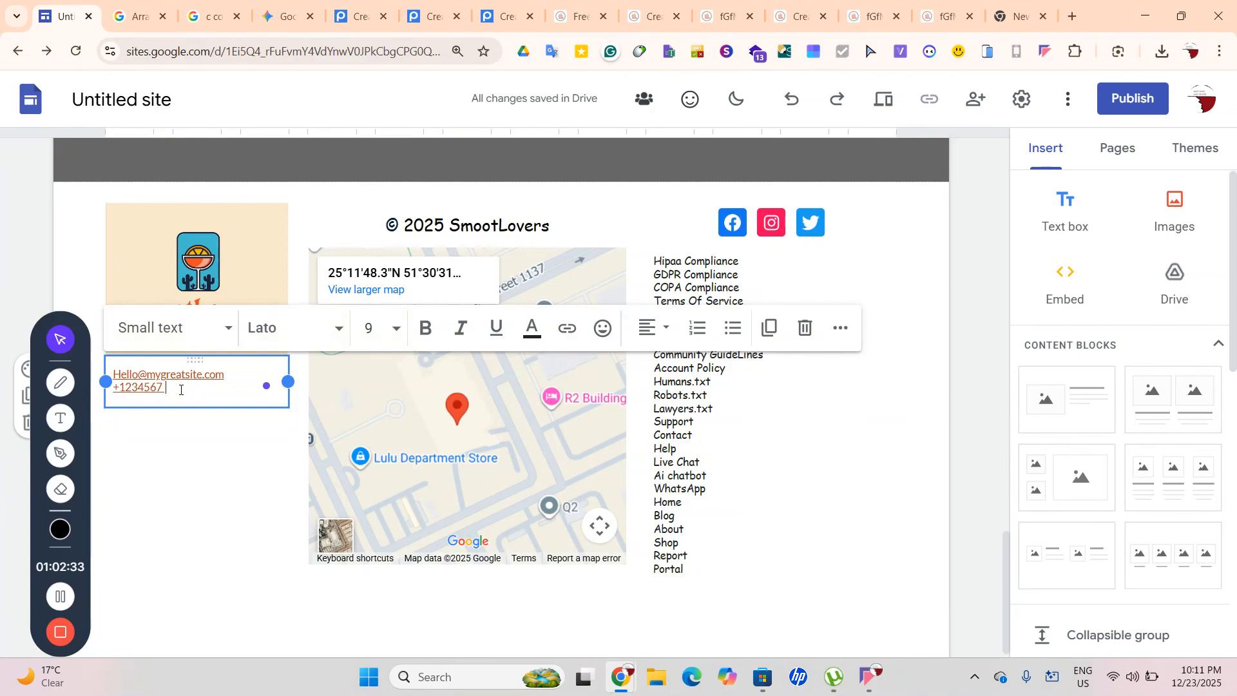
key("Return")
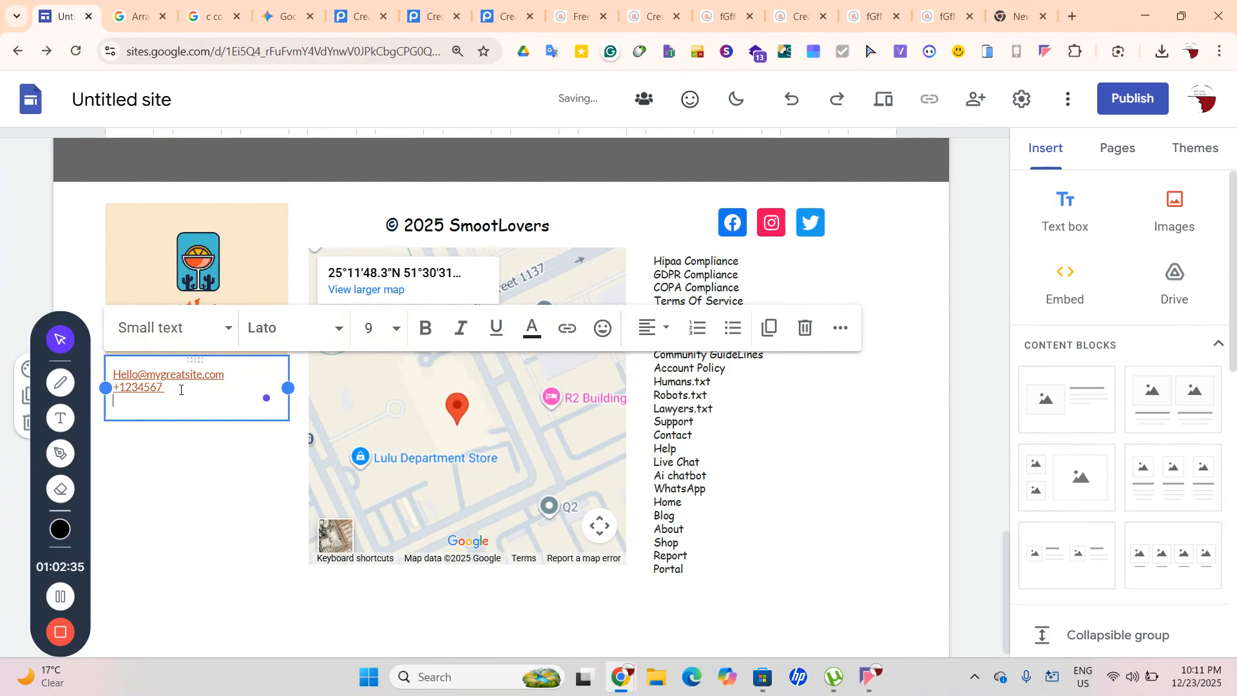
type("1")
left_click_drag(163, 385, 104, 387)
key("ctrl+c")
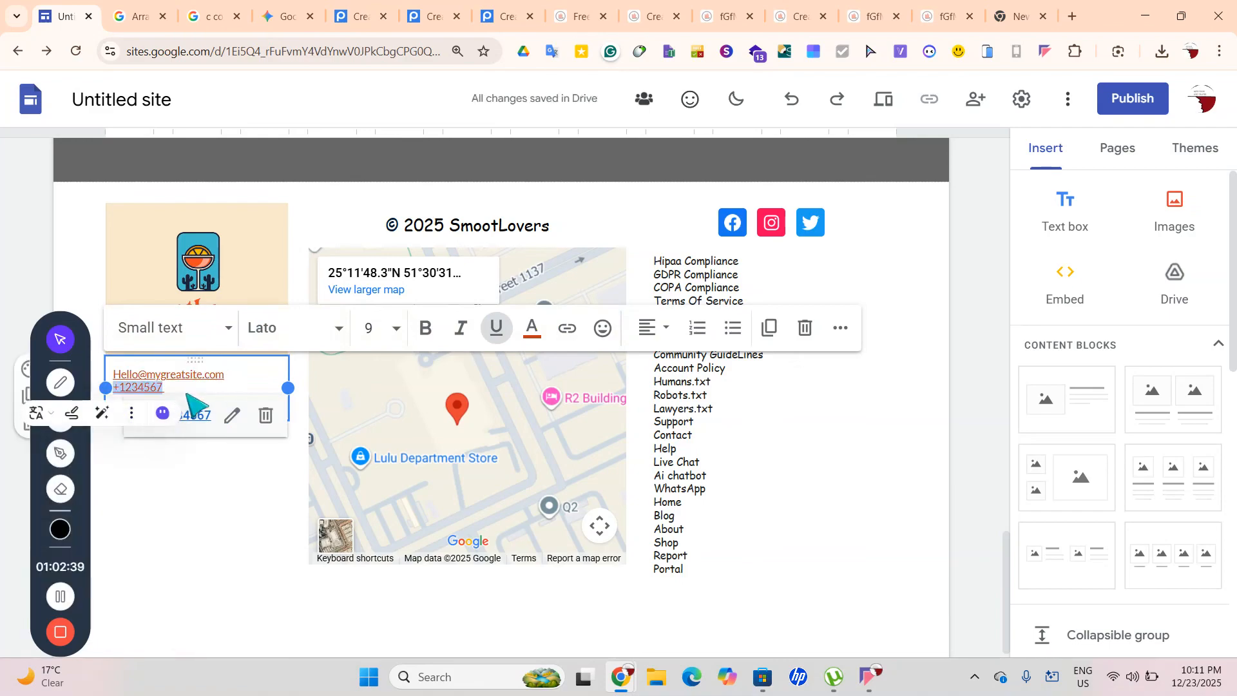
left_click(188, 386)
left_click(127, 401)
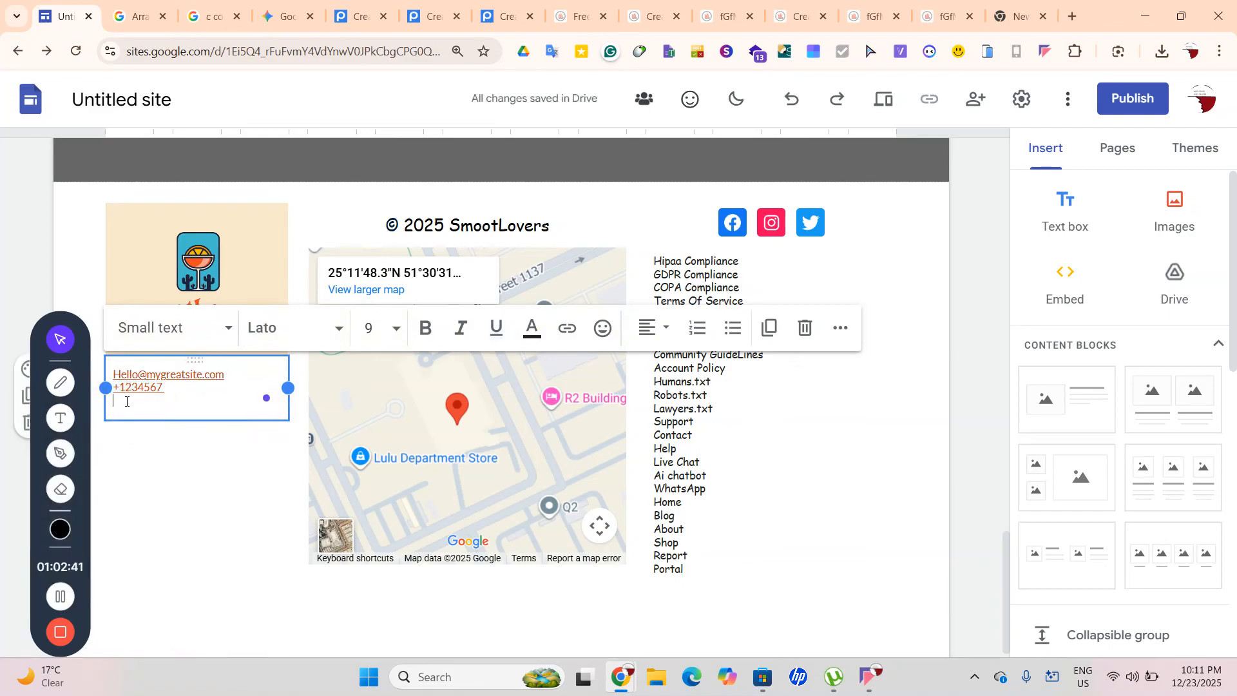
key("ctrl+v")
Change the copied number's link from tel: to its wa.me WhatsApp address
left_click_drag(165, 400, 111, 401)
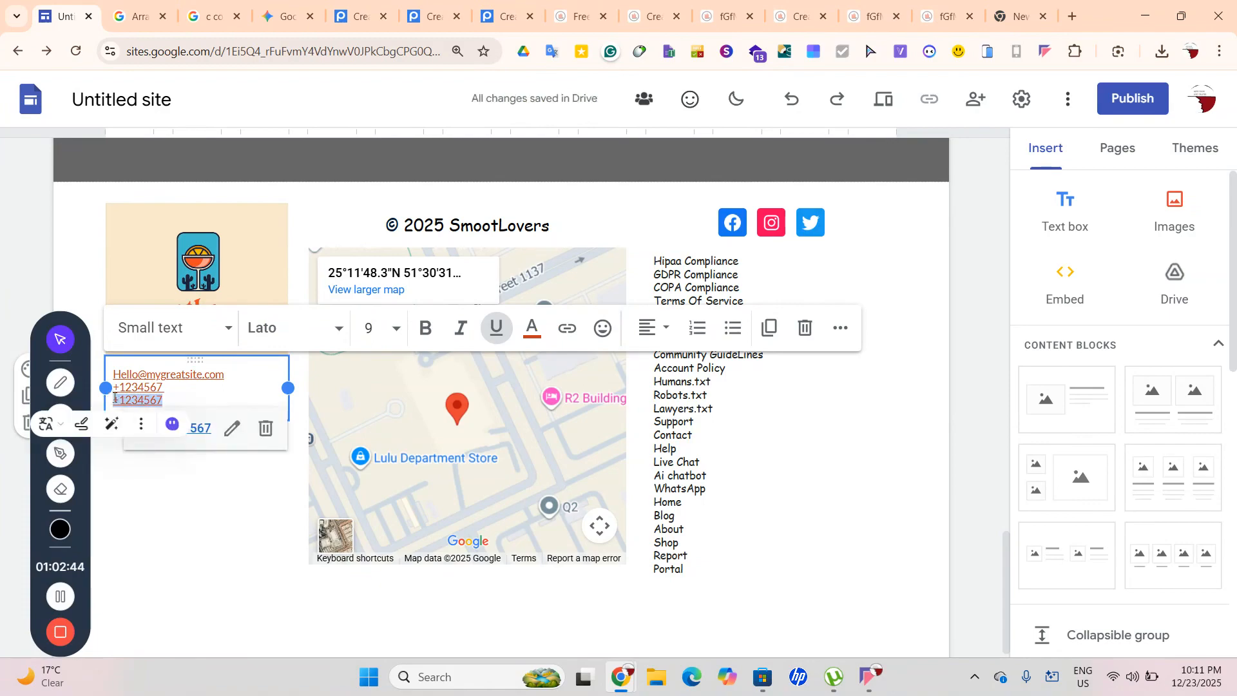
left_click(233, 428)
left_click_drag(182, 500, 125, 497)
left_click(141, 500)
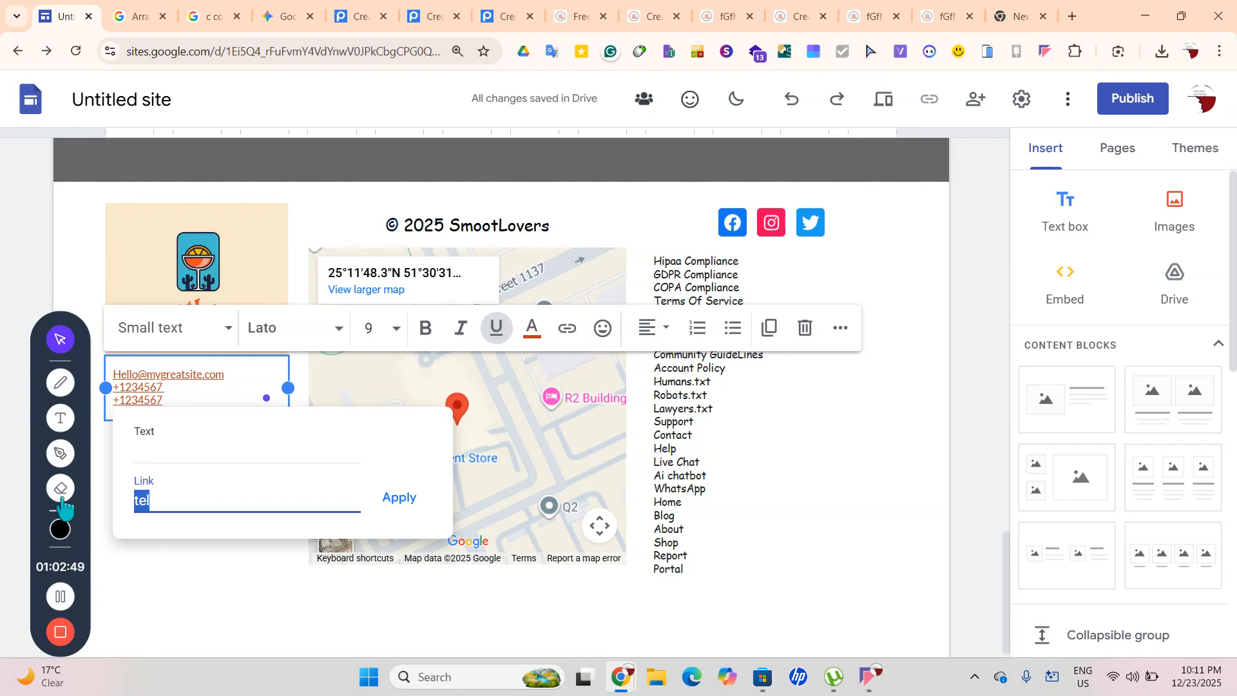
key("BackSpace")
key("ctrl+z")
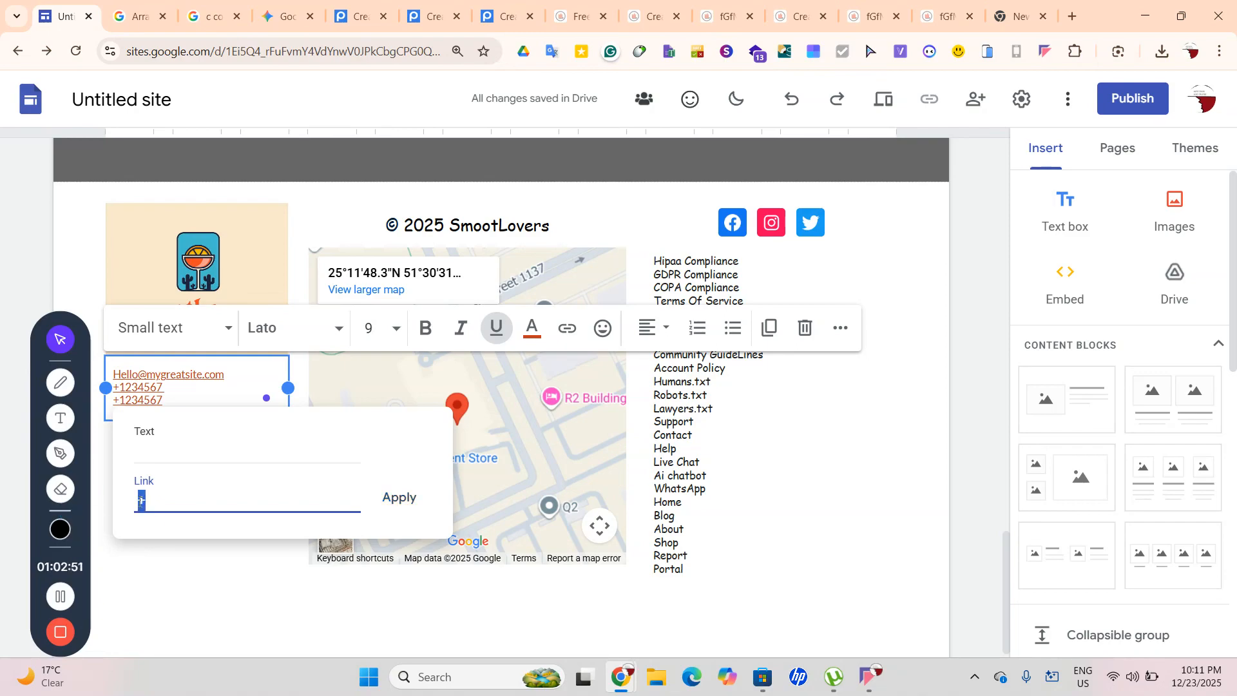
key("BackSpace")
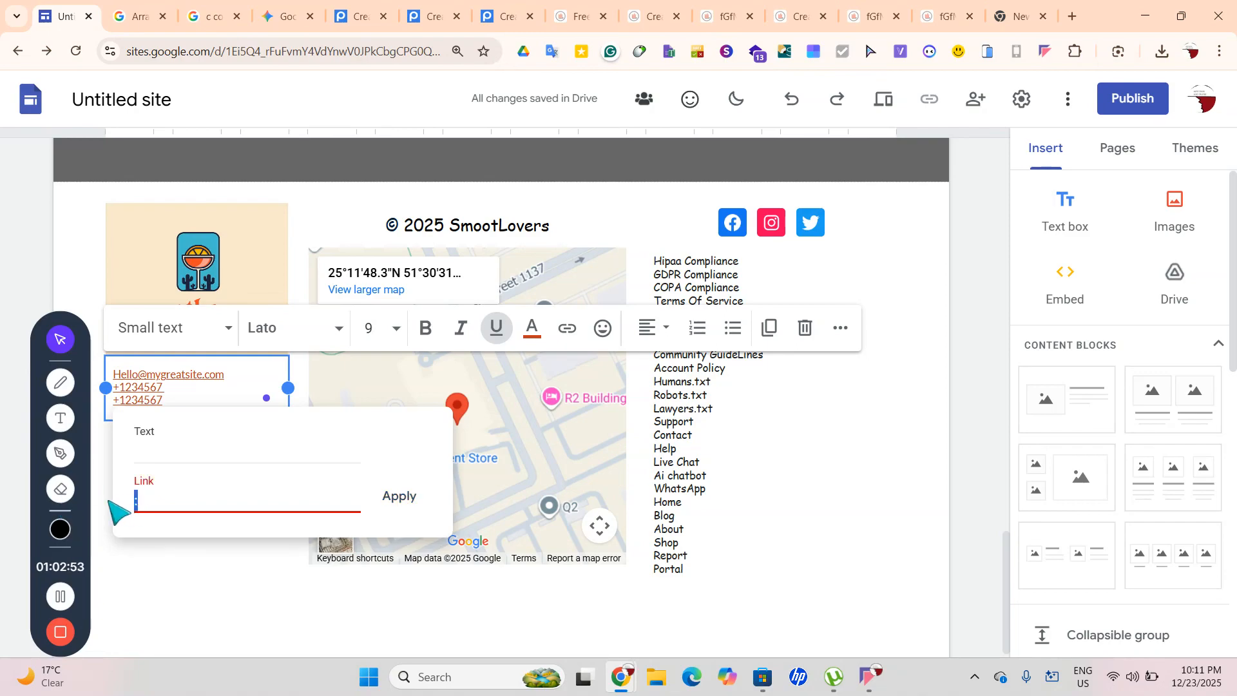
key("BackSpace")
type("wa.me/+1234567")
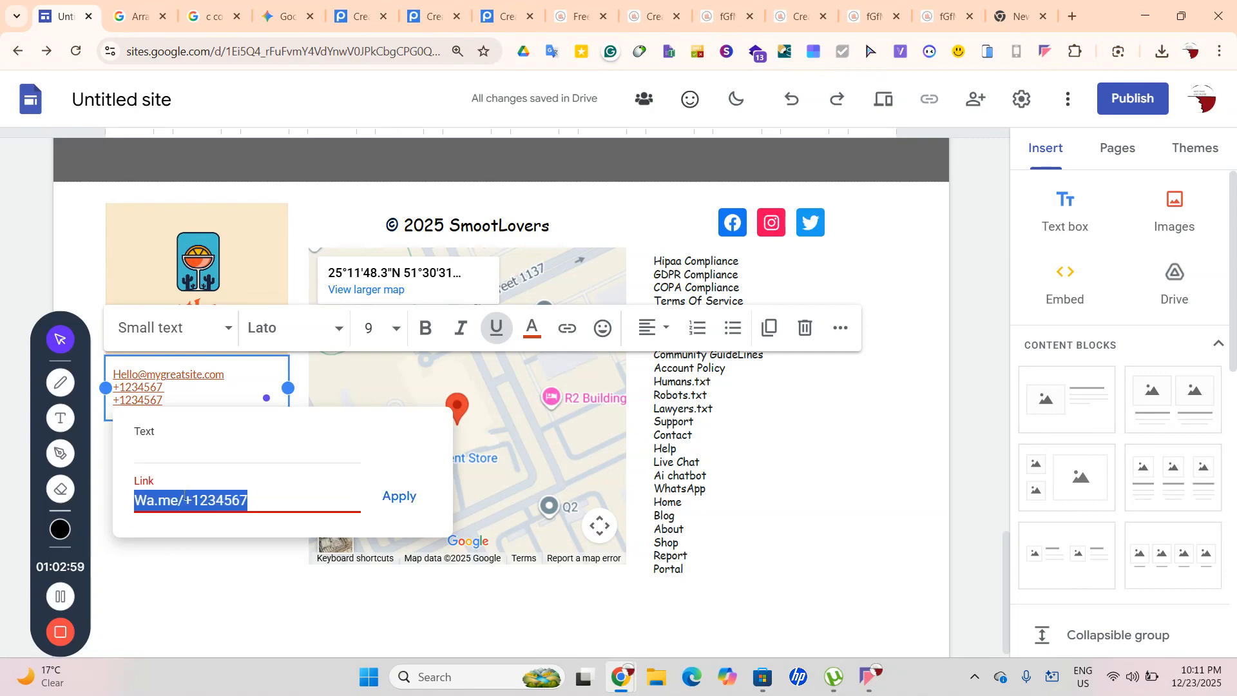
left_click(400, 496)
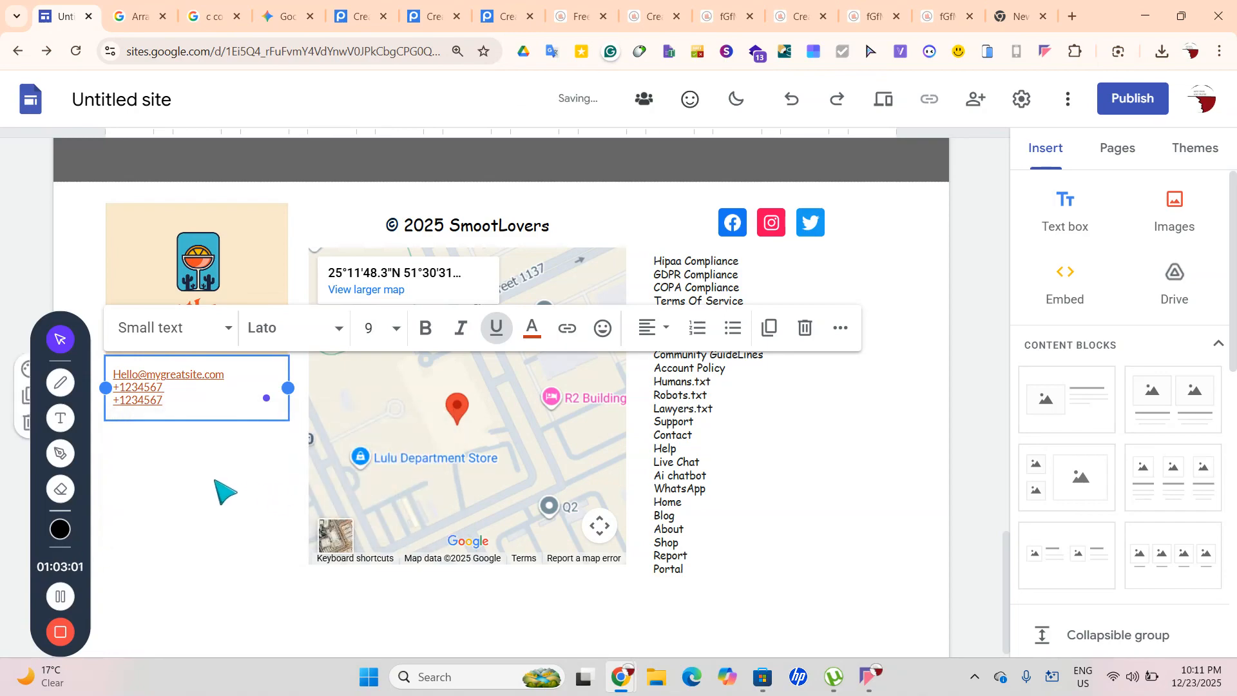
left_click(221, 489)
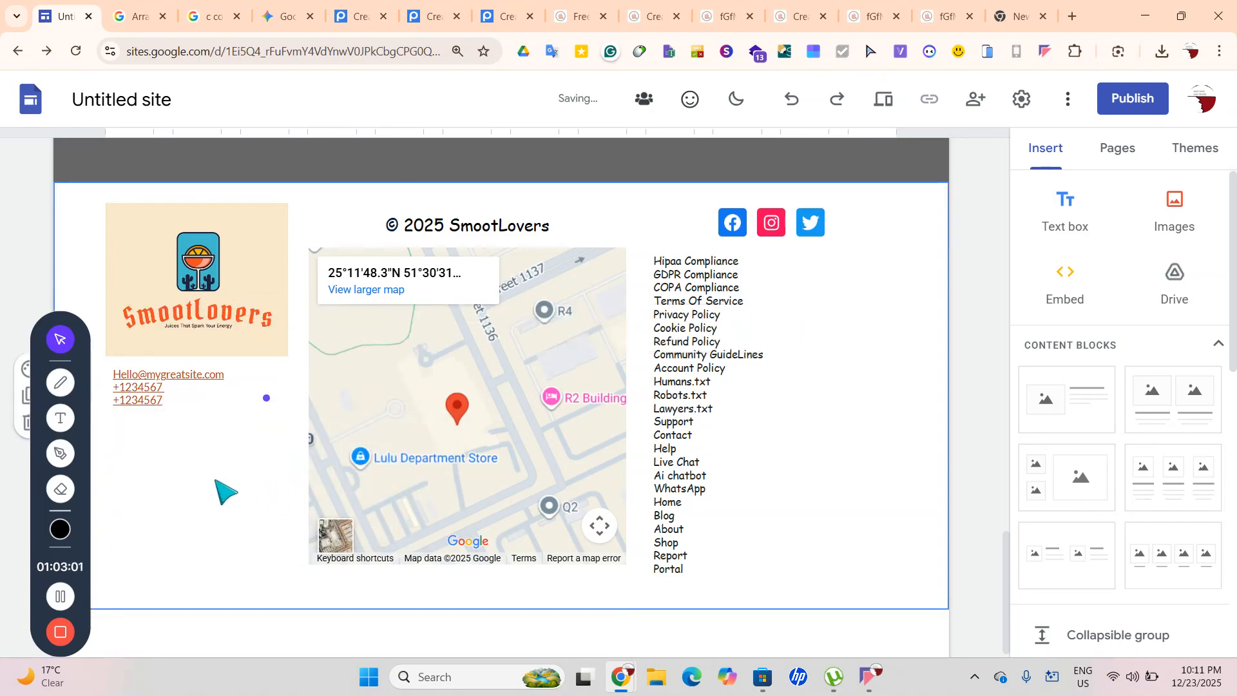
Type Contact Form, Help Forums, Support and Help on separate lines below the second number
left_click(191, 406)
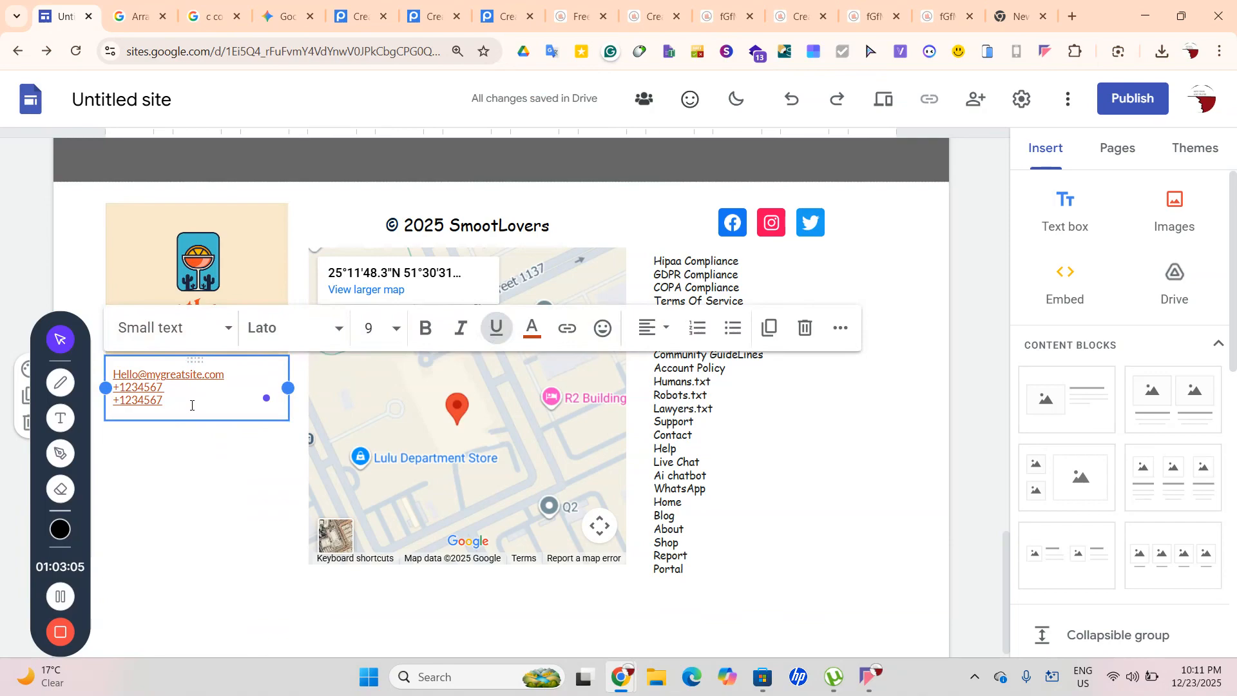
key("Return")
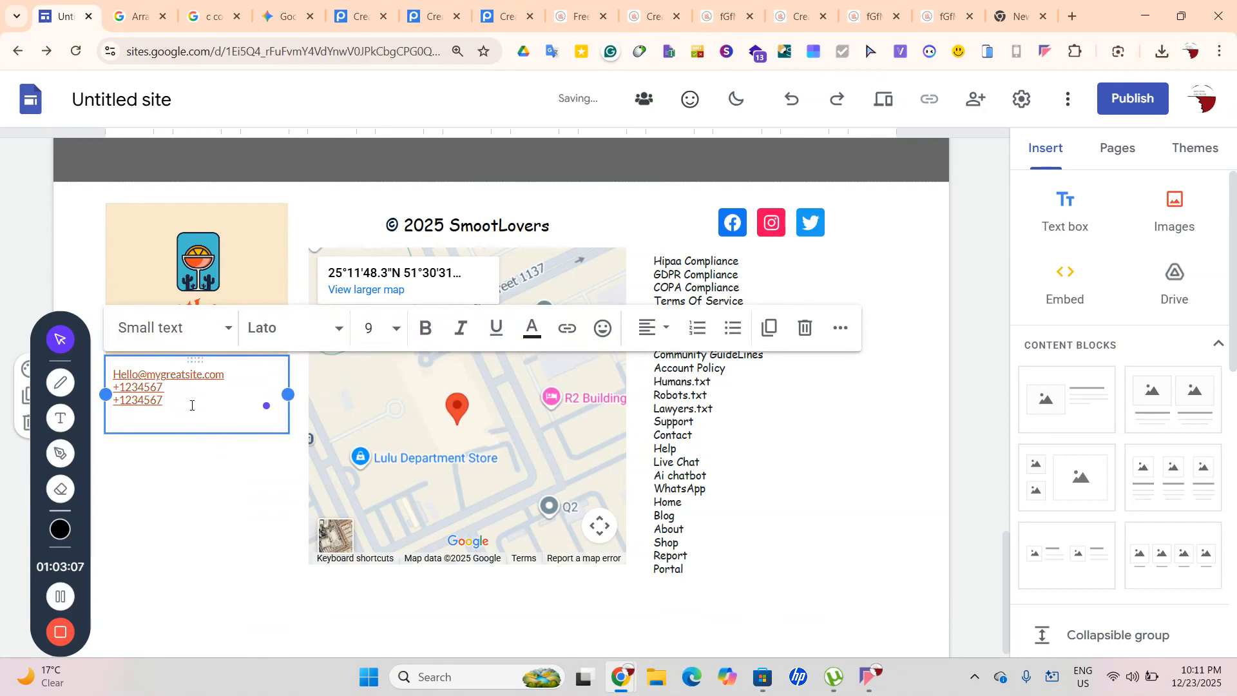
type("Qob")
type("n")
type("tact")
type(" Form")
key("Return")
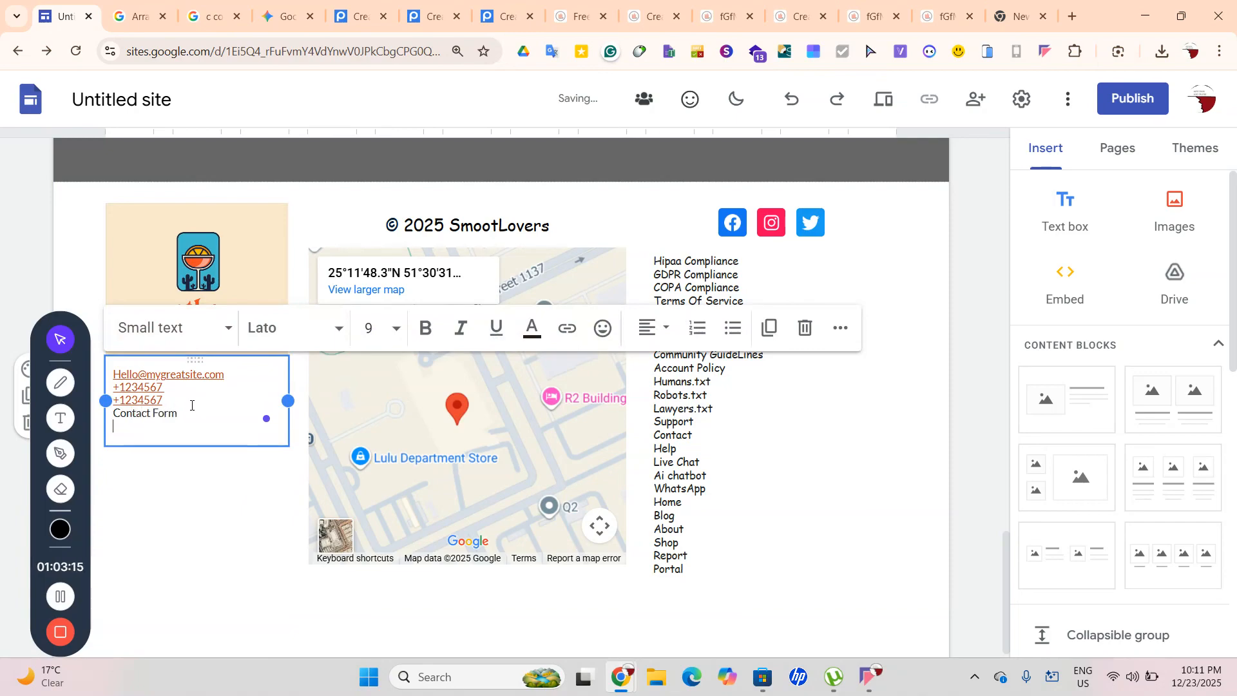
type("Help Forums")
key("Return")
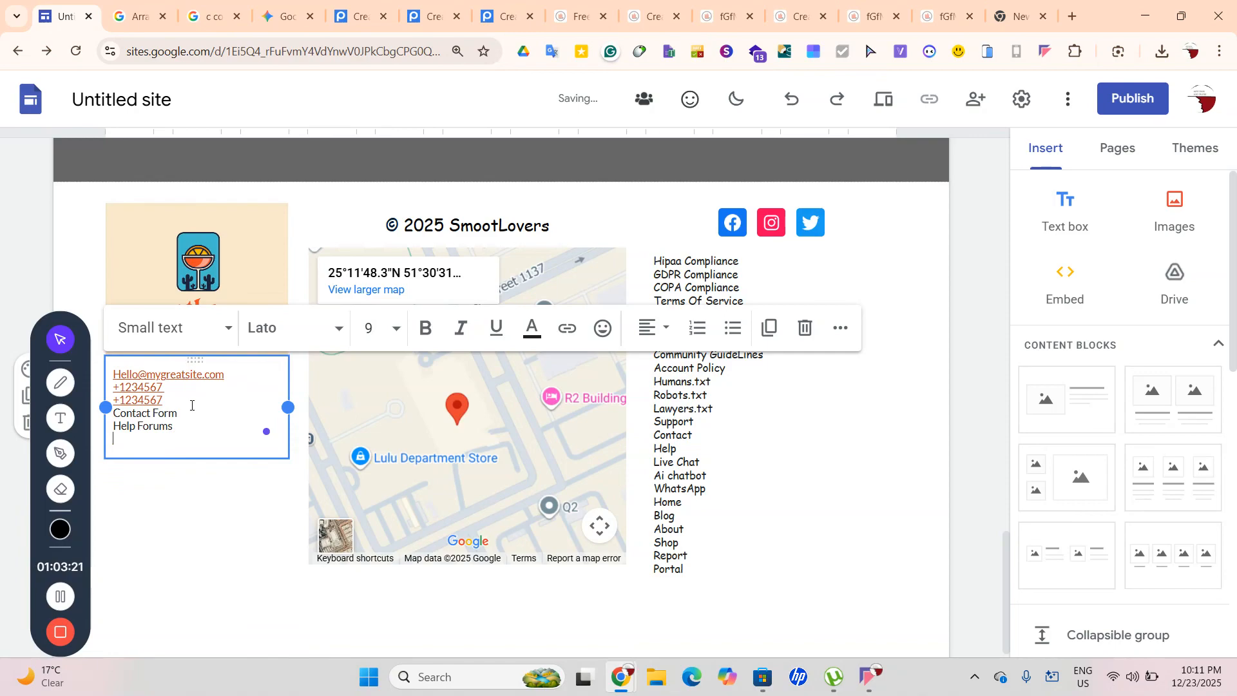
type("Support")
key("Return")
type("Help")
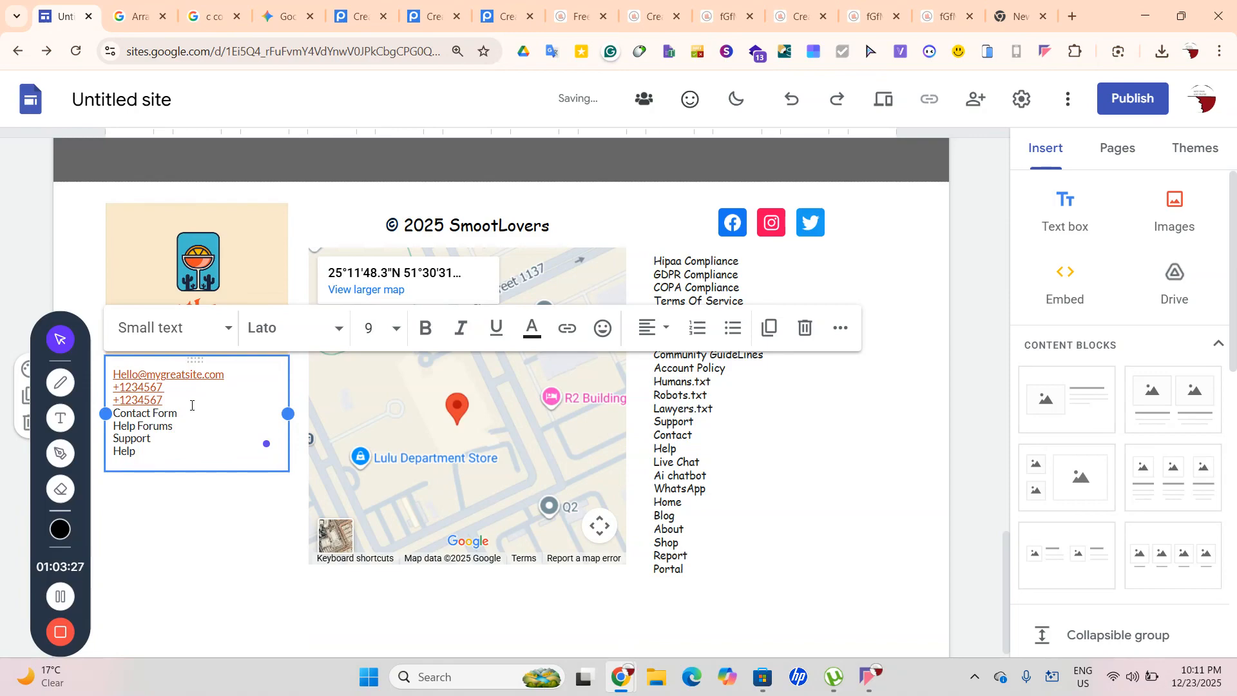
left_click_drag(187, 407, 112, 413)
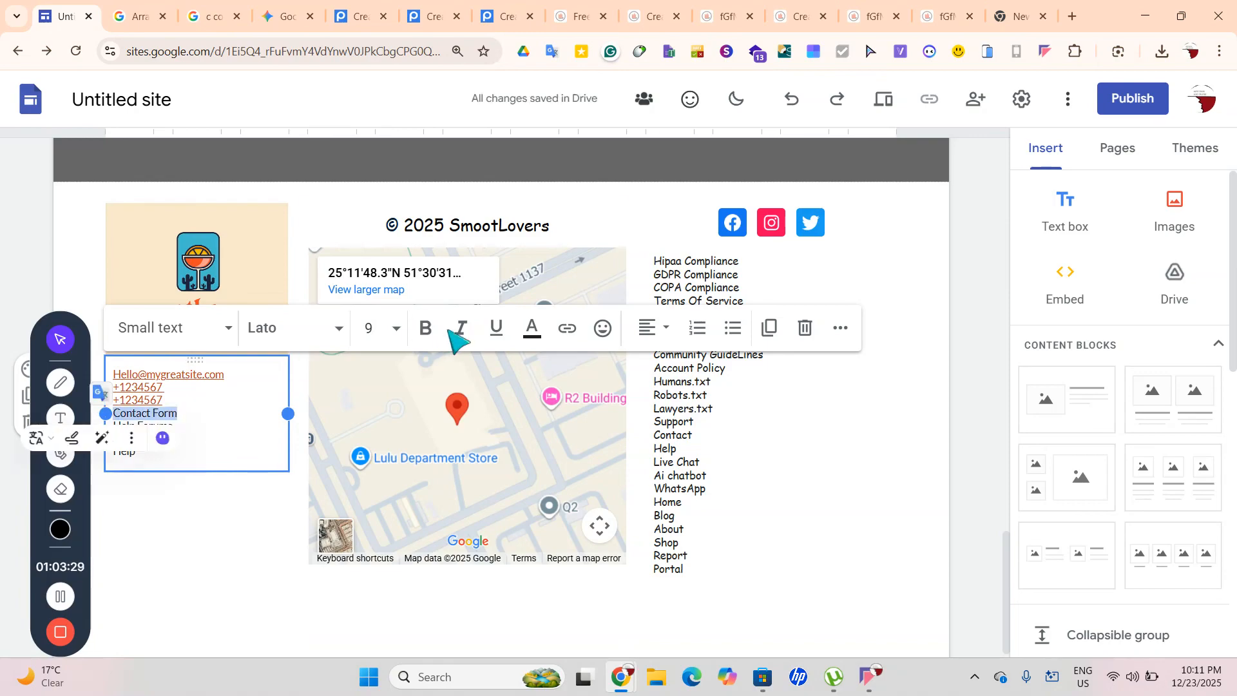
Link Contact Form to the Contact page and Help Forums to google.com
left_click(565, 331)
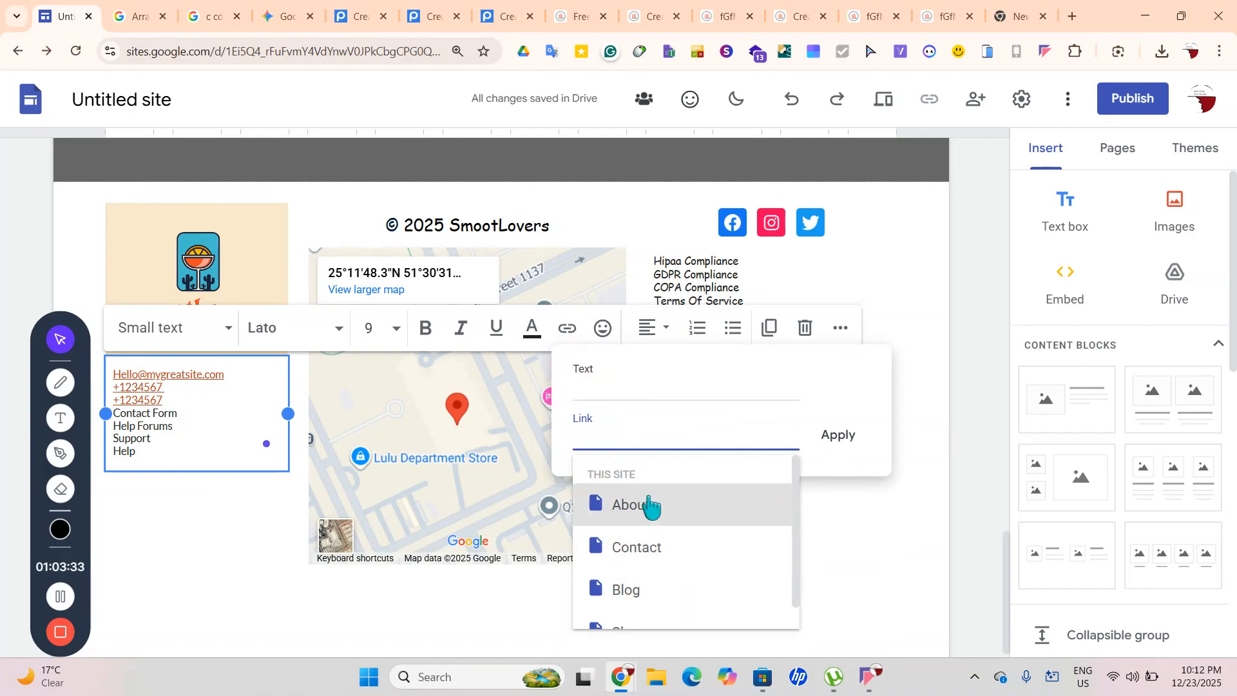
left_click(655, 550)
left_click(839, 443)
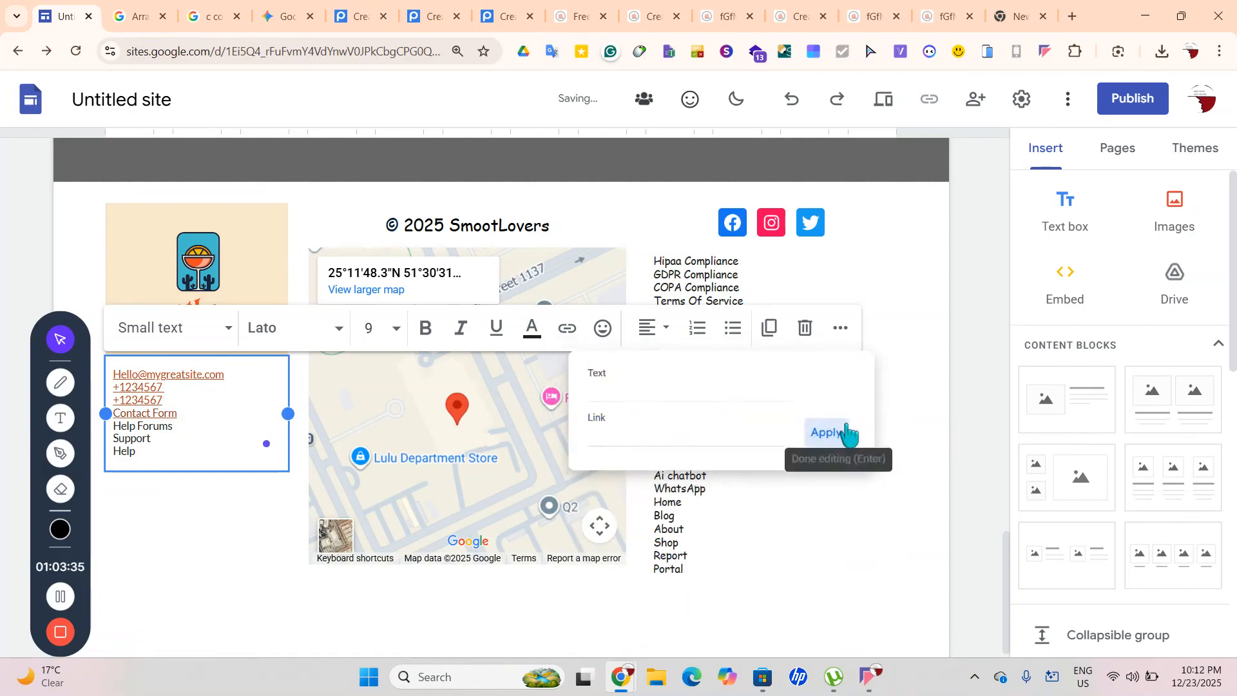
left_click_drag(174, 430, 105, 428)
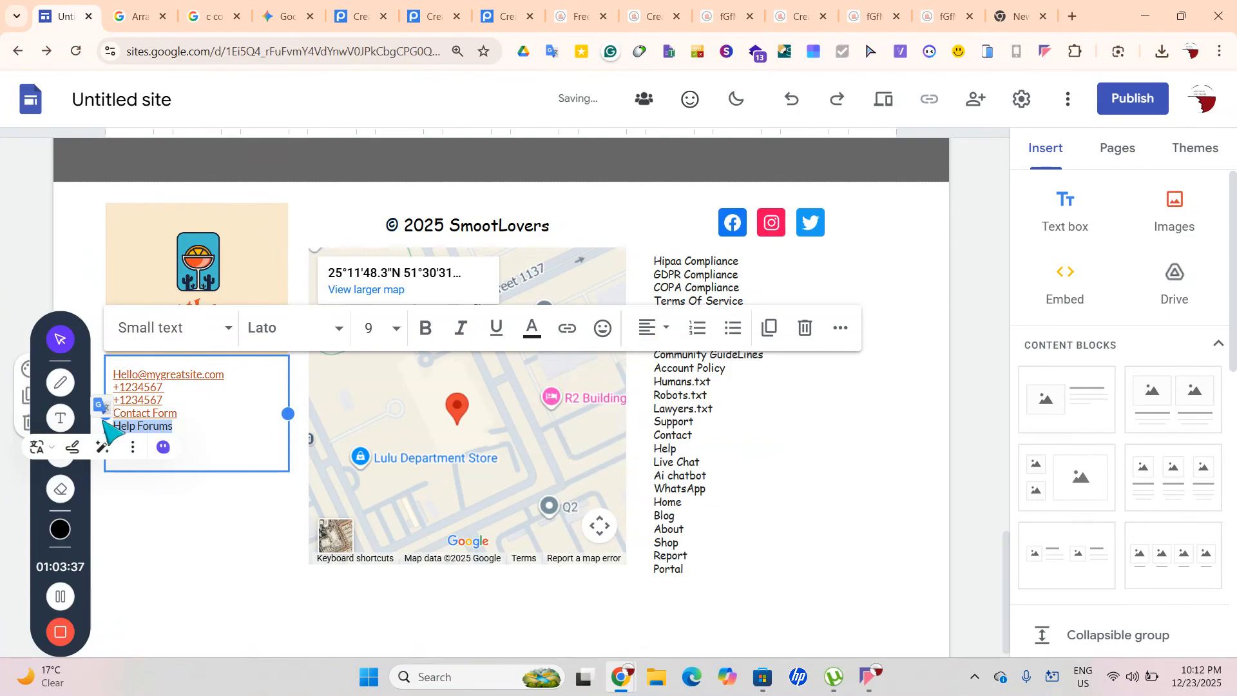
left_click(567, 328)
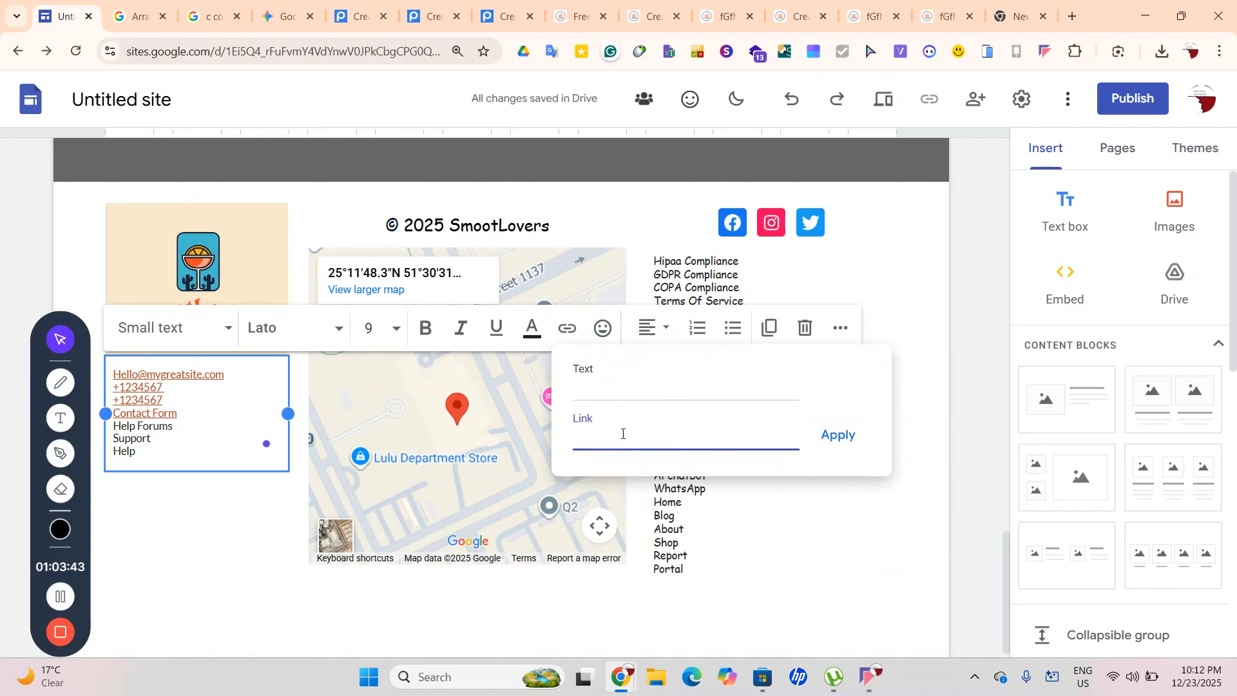
left_click_drag(638, 439, 444, 471)
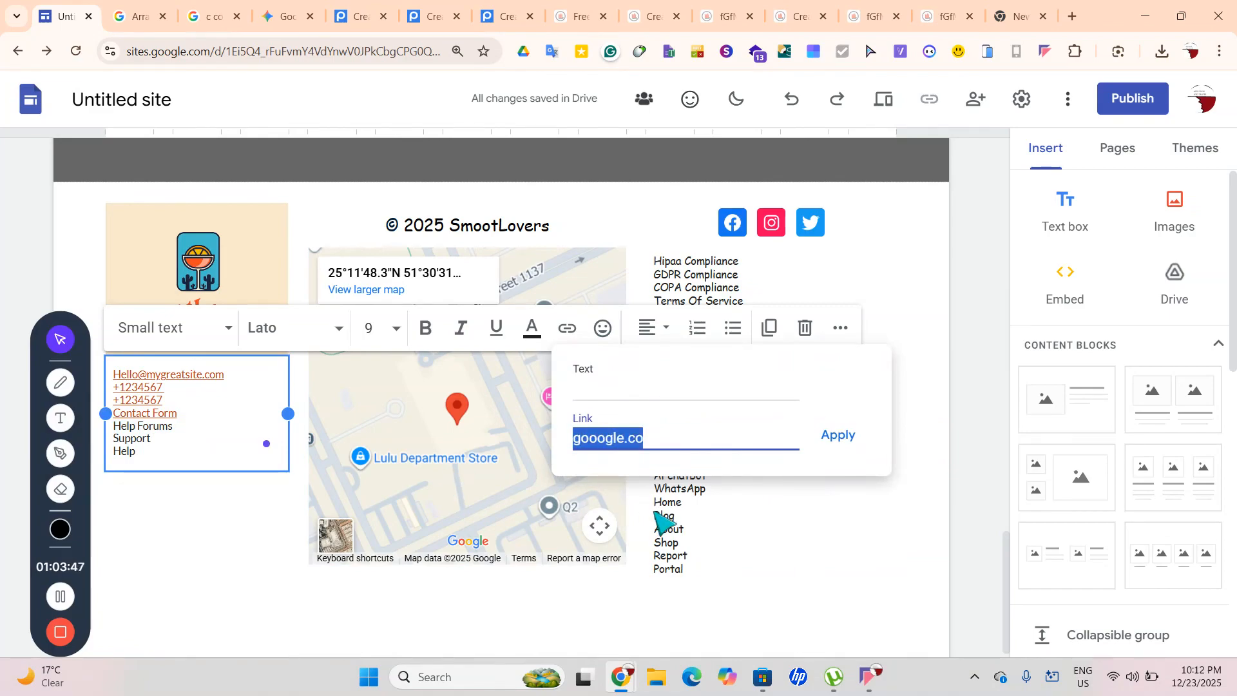
key("BackSpace")
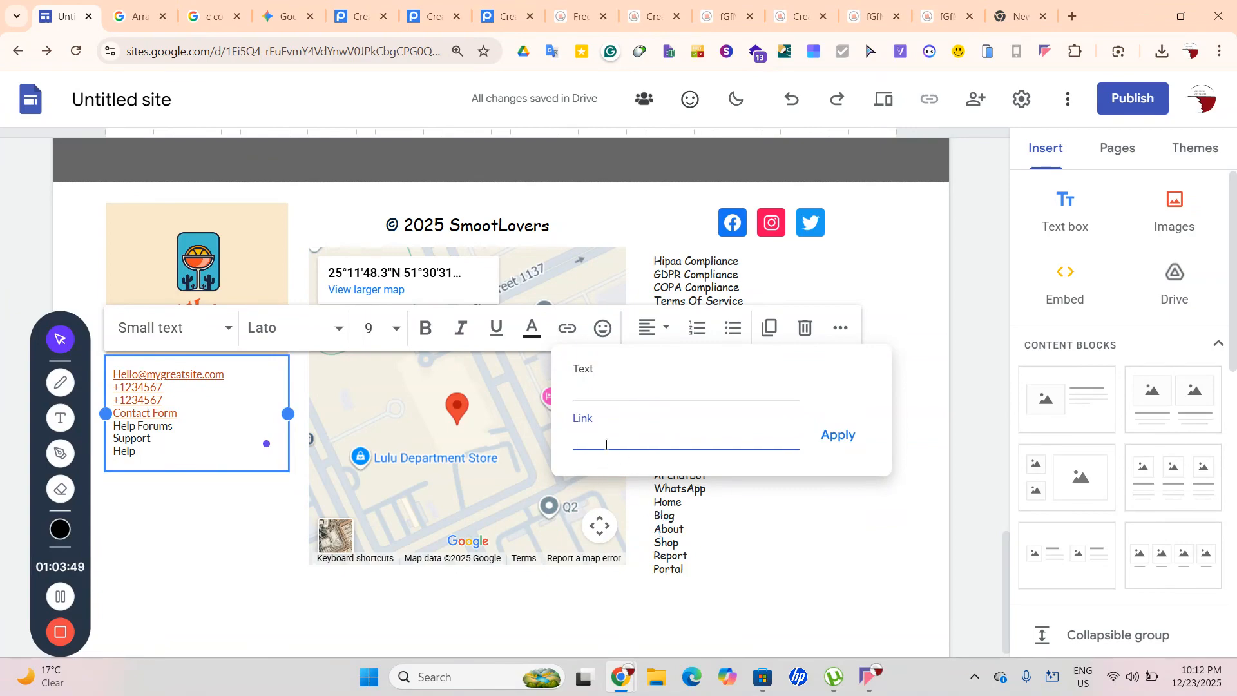
key("ctrl+z")
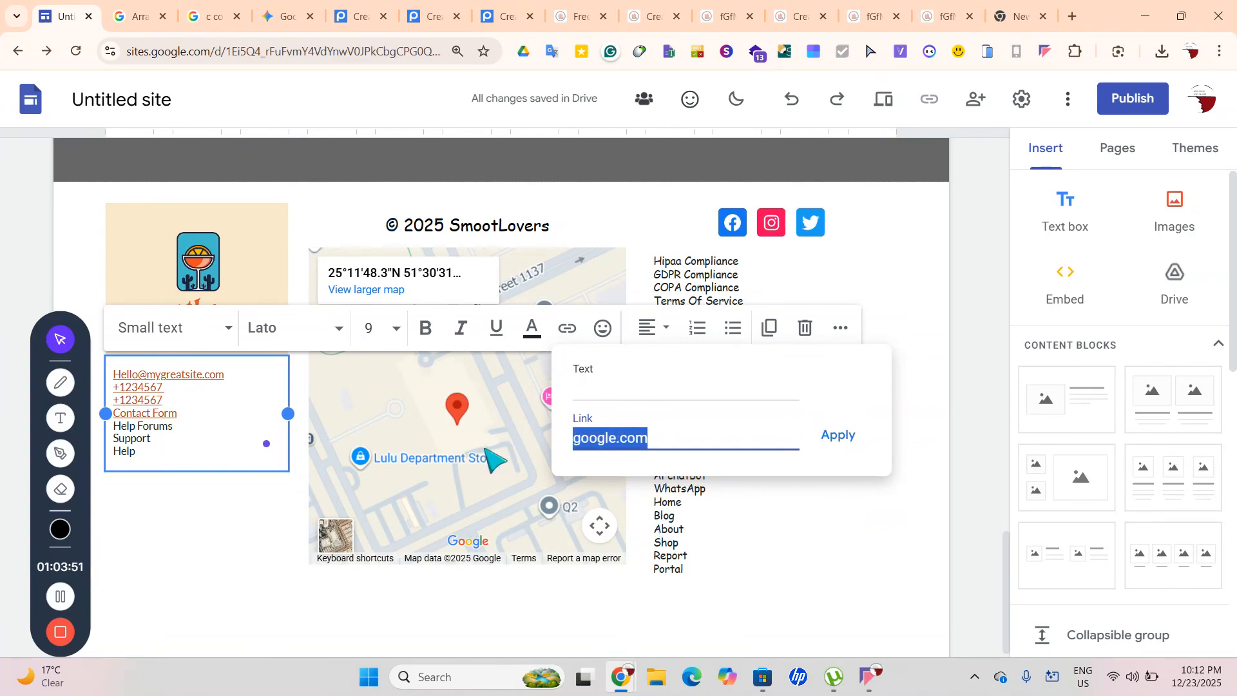
left_click_drag(622, 389, 487, 406)
left_click_drag(665, 387, 519, 415)
left_click(841, 438)
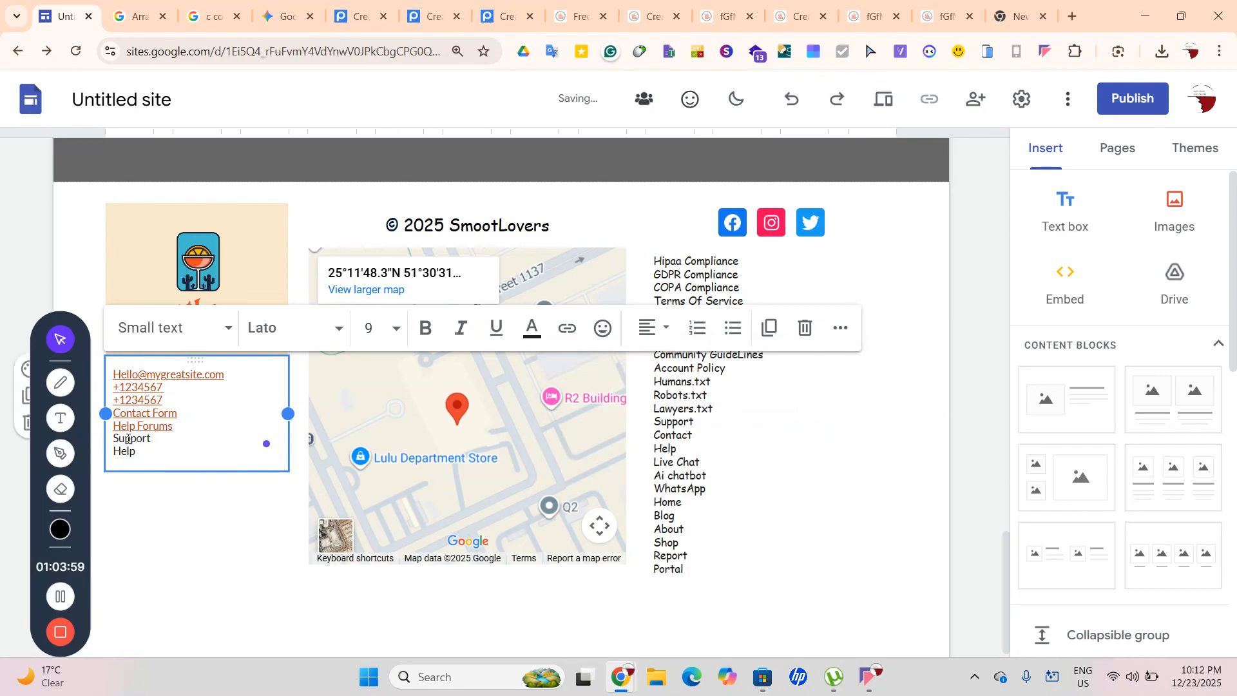
Link Support and Help to google.com
left_click_drag(151, 440, 120, 440)
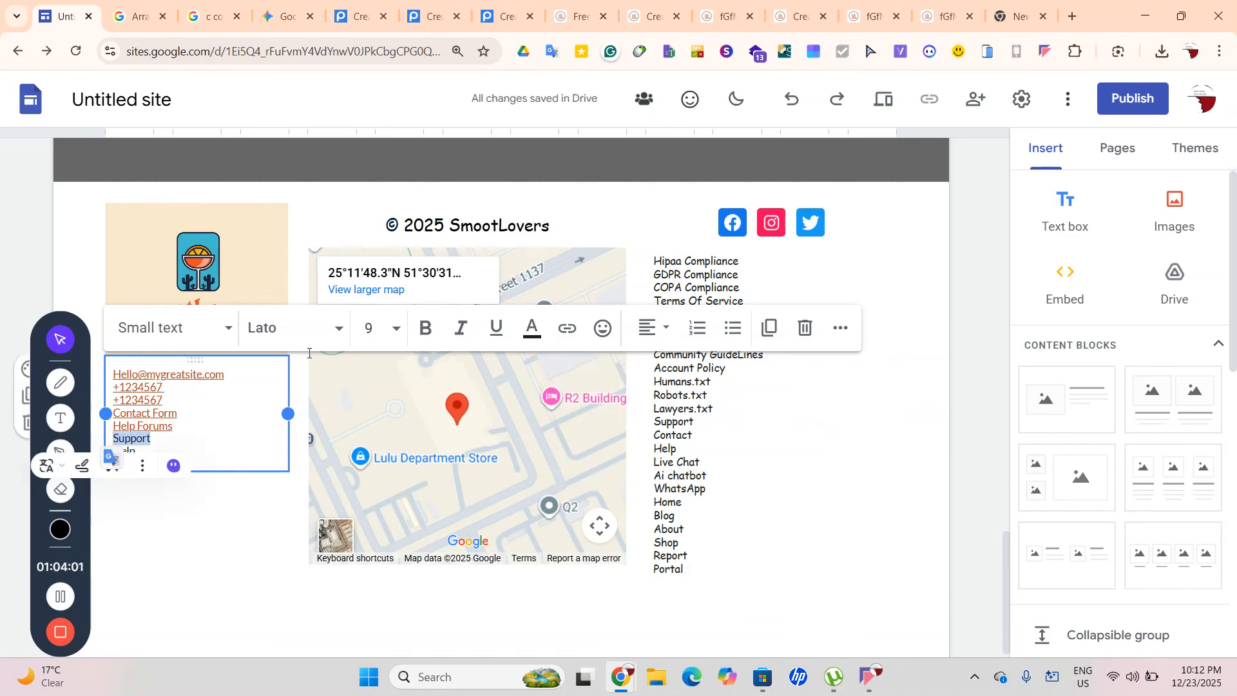
left_click(567, 329)
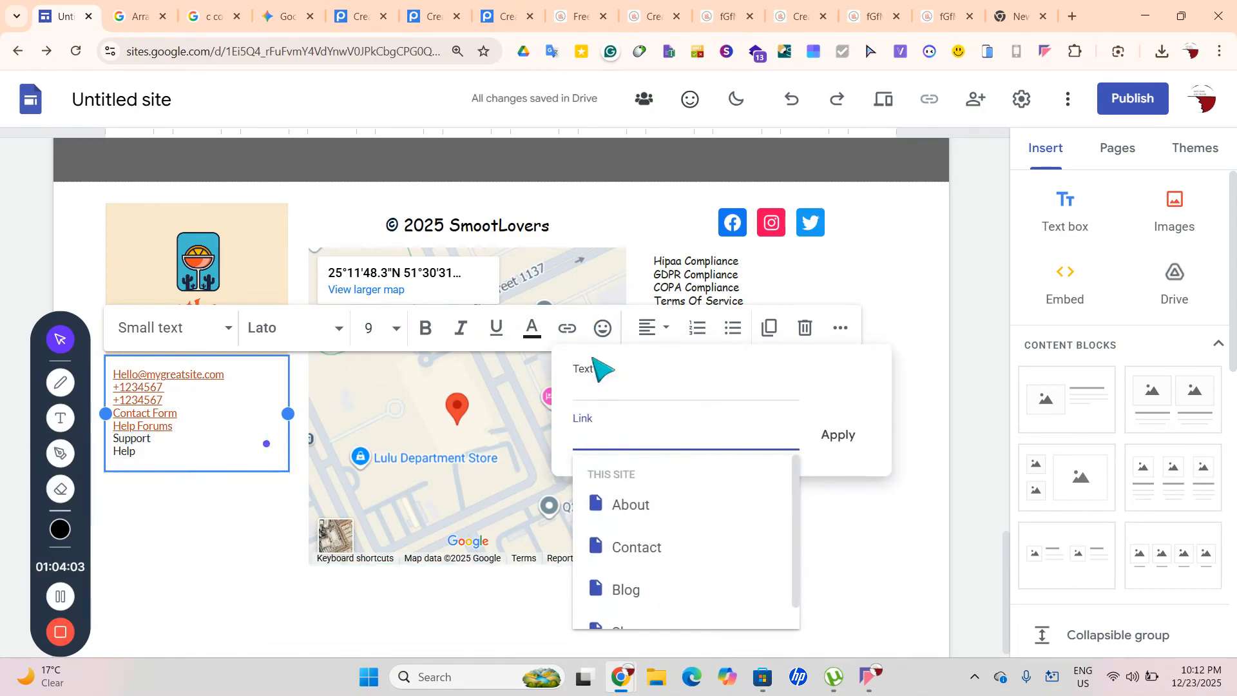
type("go")
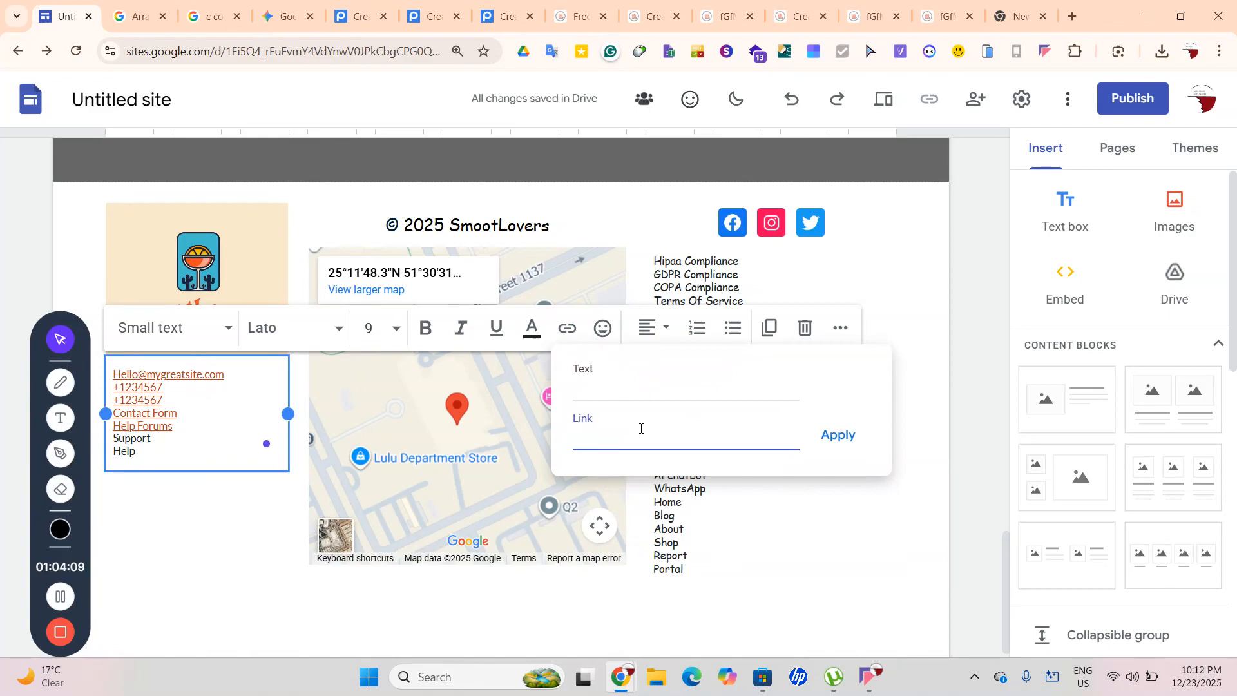
key("ctrl+a")
left_click(837, 435)
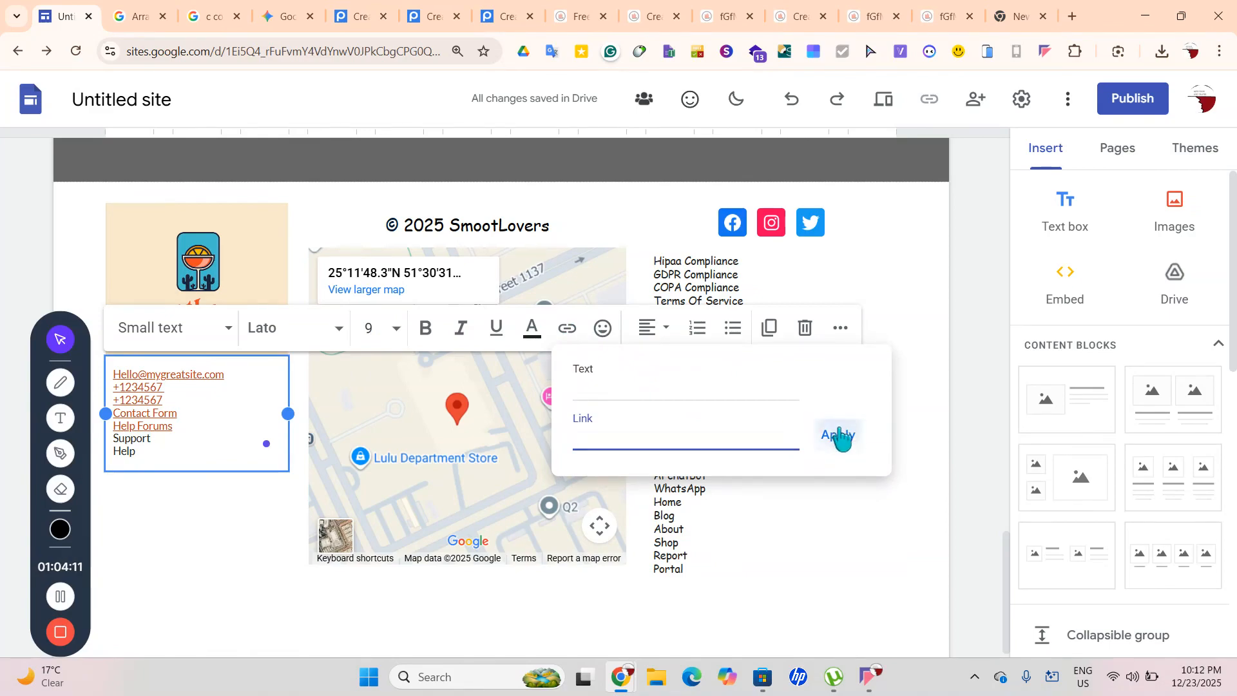
left_click_drag(137, 451, 110, 452)
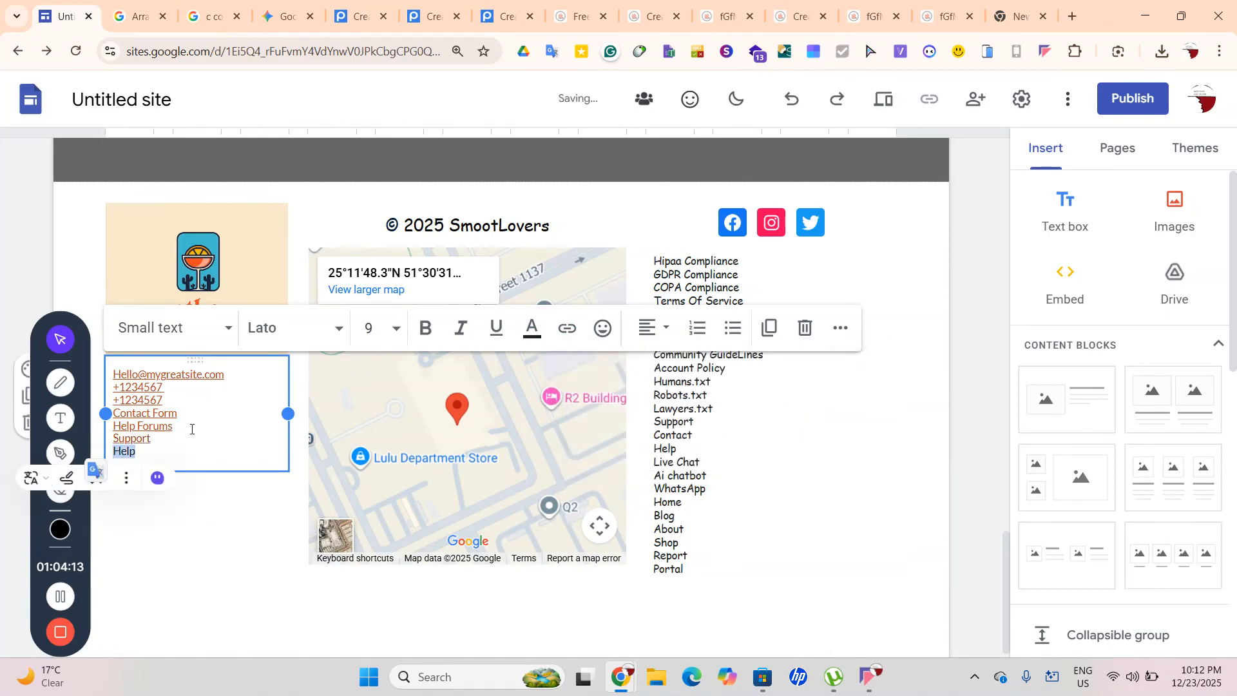
left_click(579, 330)
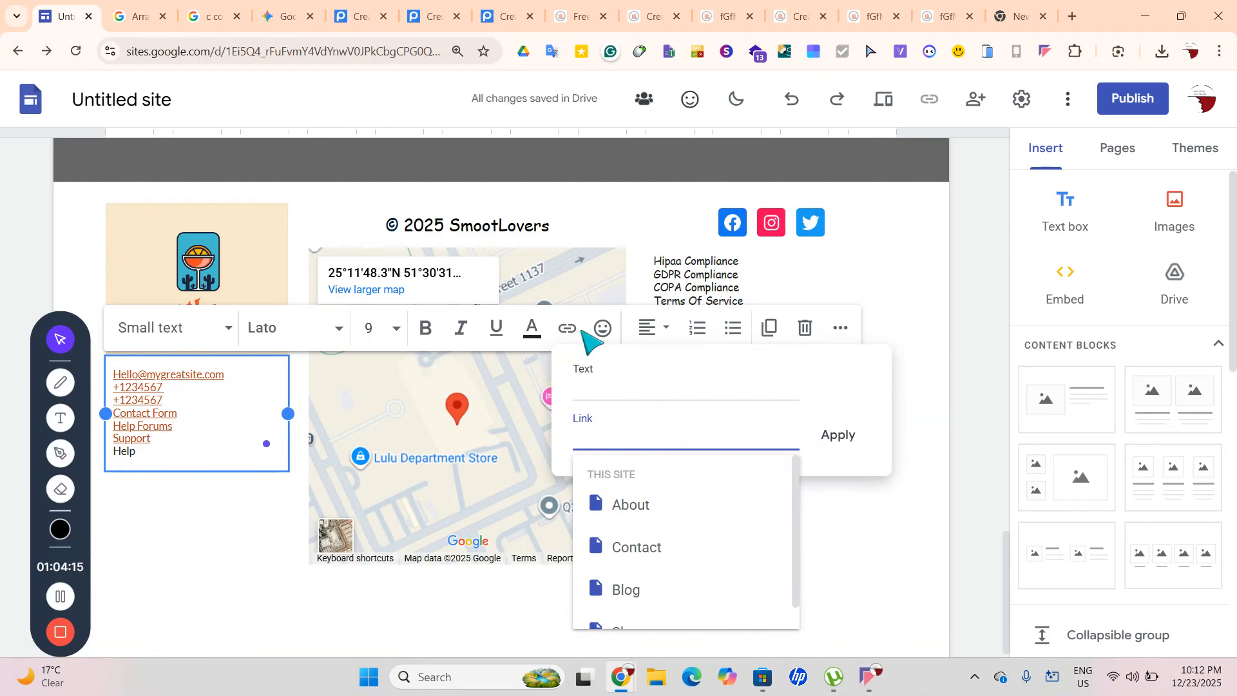
key("ctrl+v")
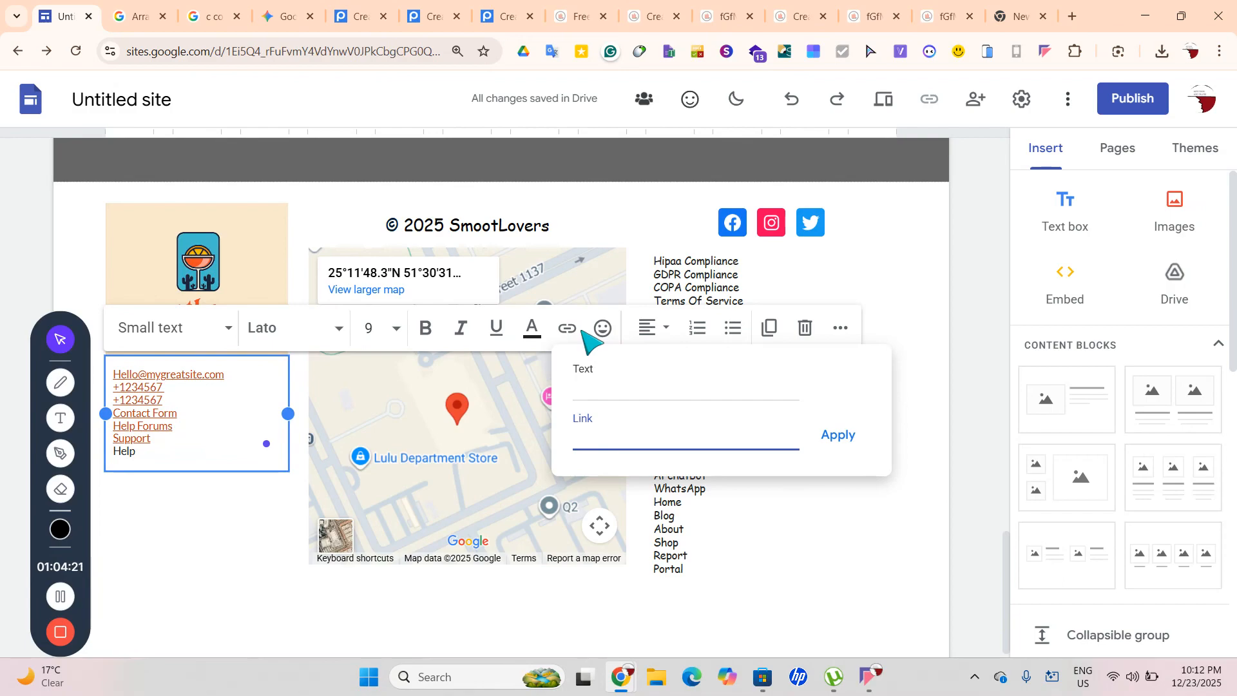
key("ctrl+a")
left_click(837, 435)
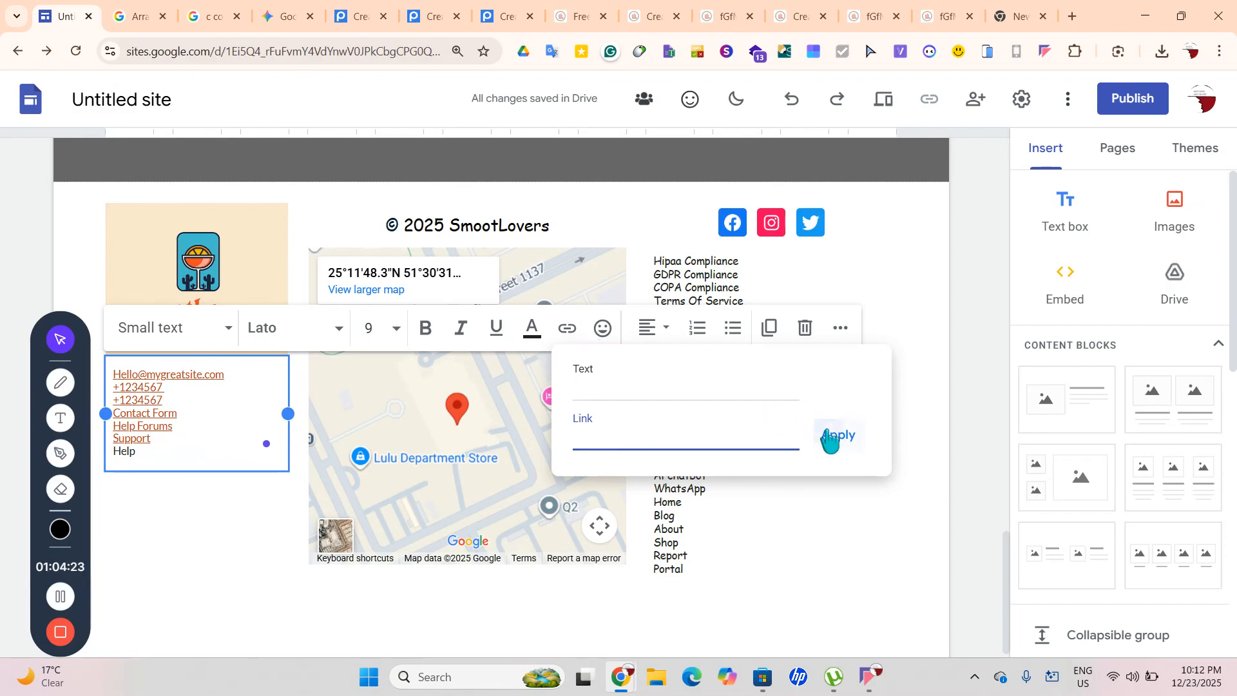
left_click(194, 602)
left_click(782, 529)
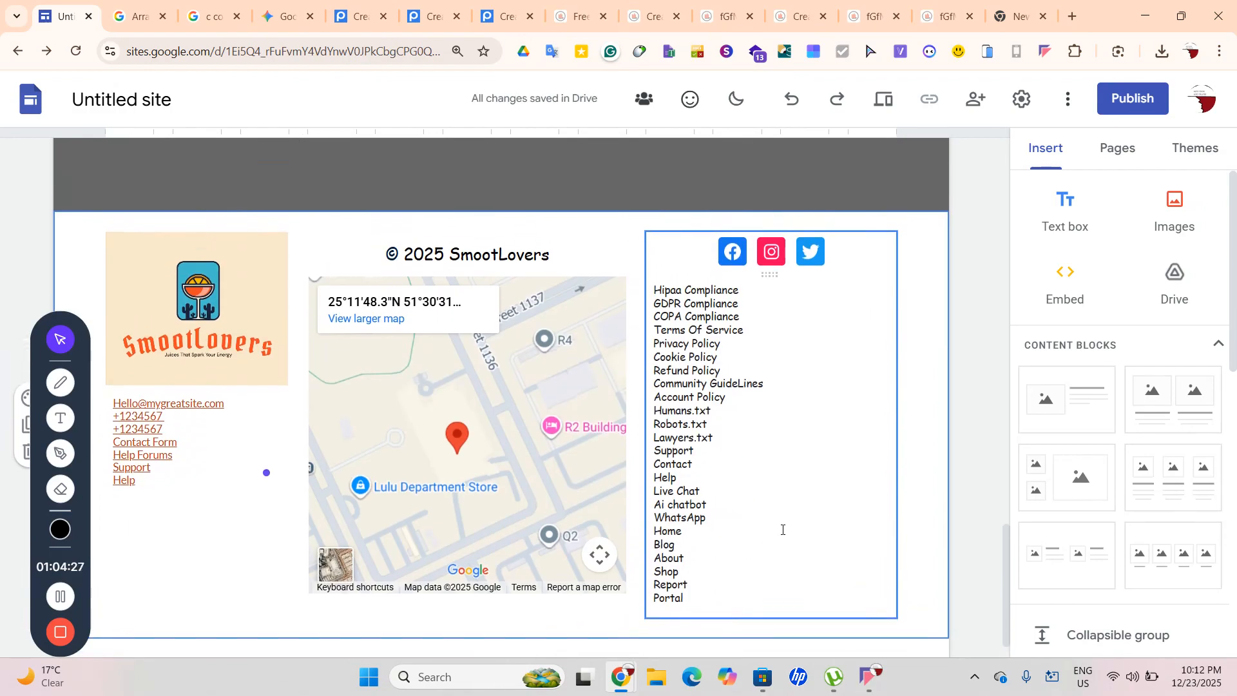
Insert a Get Yours button with link 'gfgf' and place it under the Help link
left_click(333, 577)
left_click(282, 619)
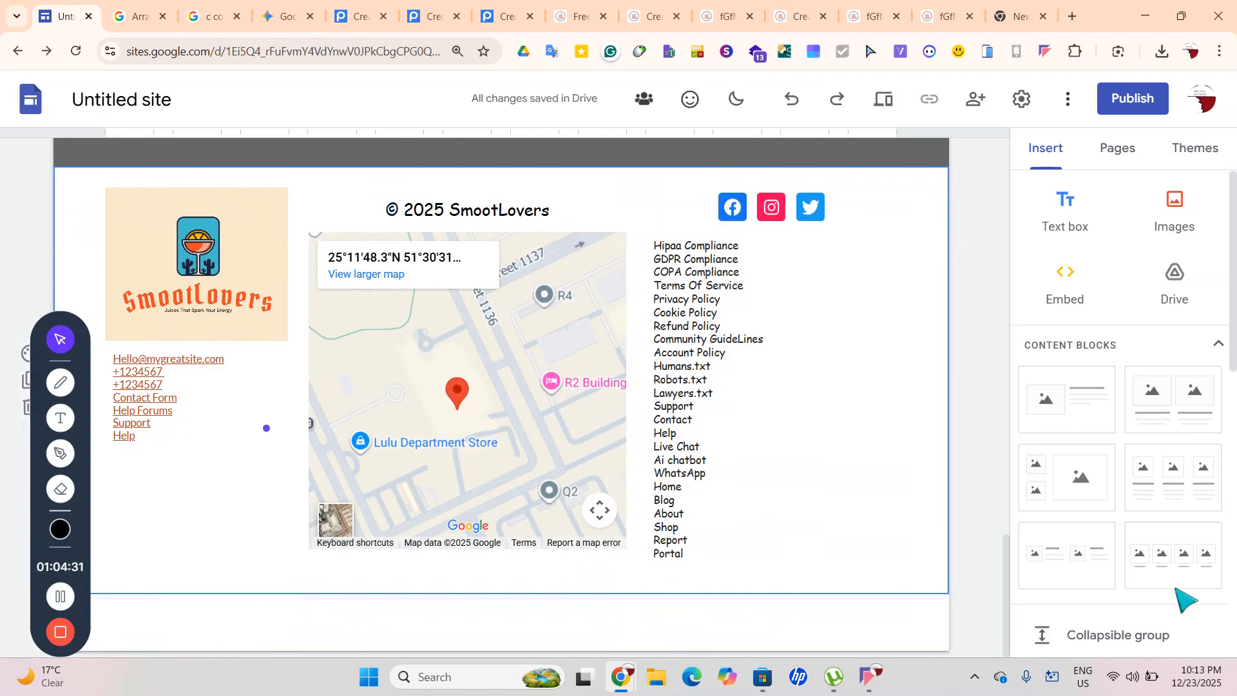
scroll(1182, 597, "down", 7)
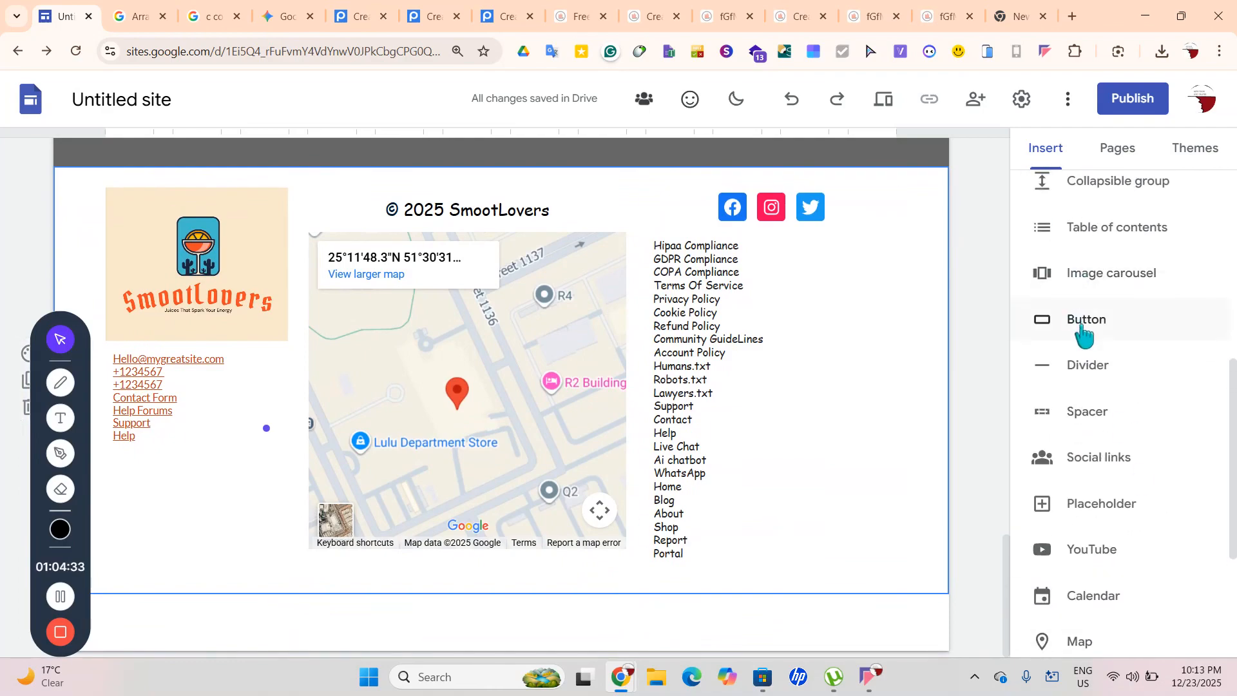
left_click(1083, 336)
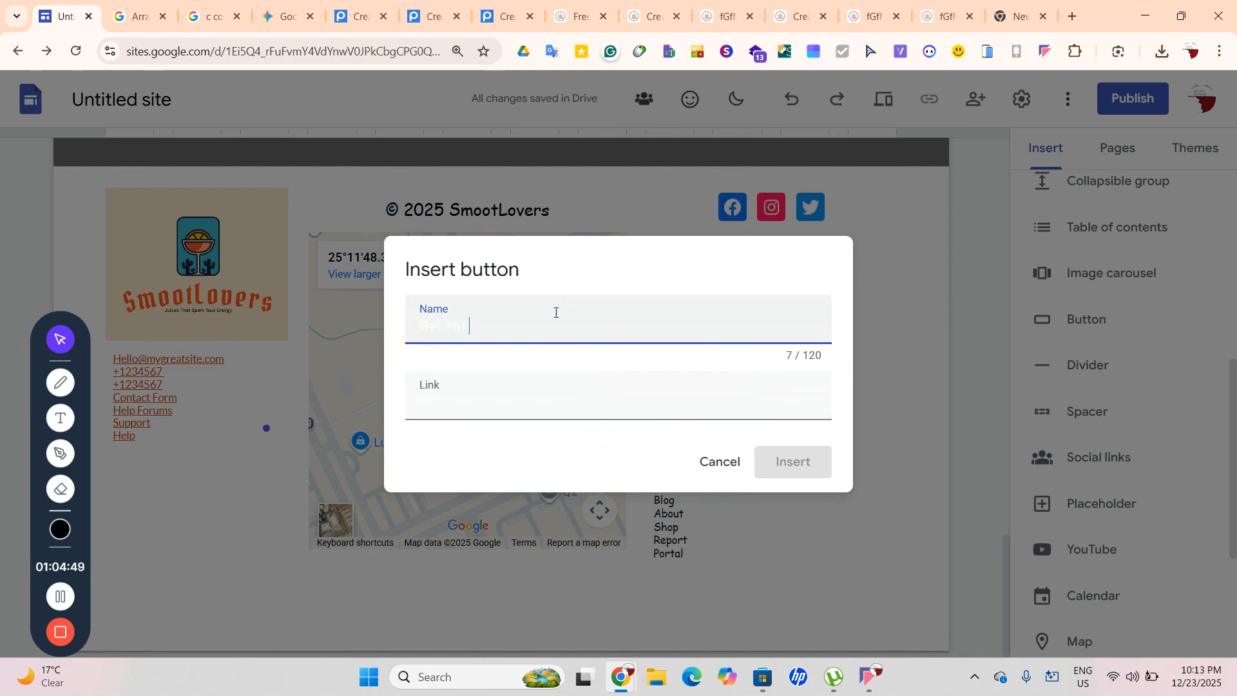
left_click(481, 408)
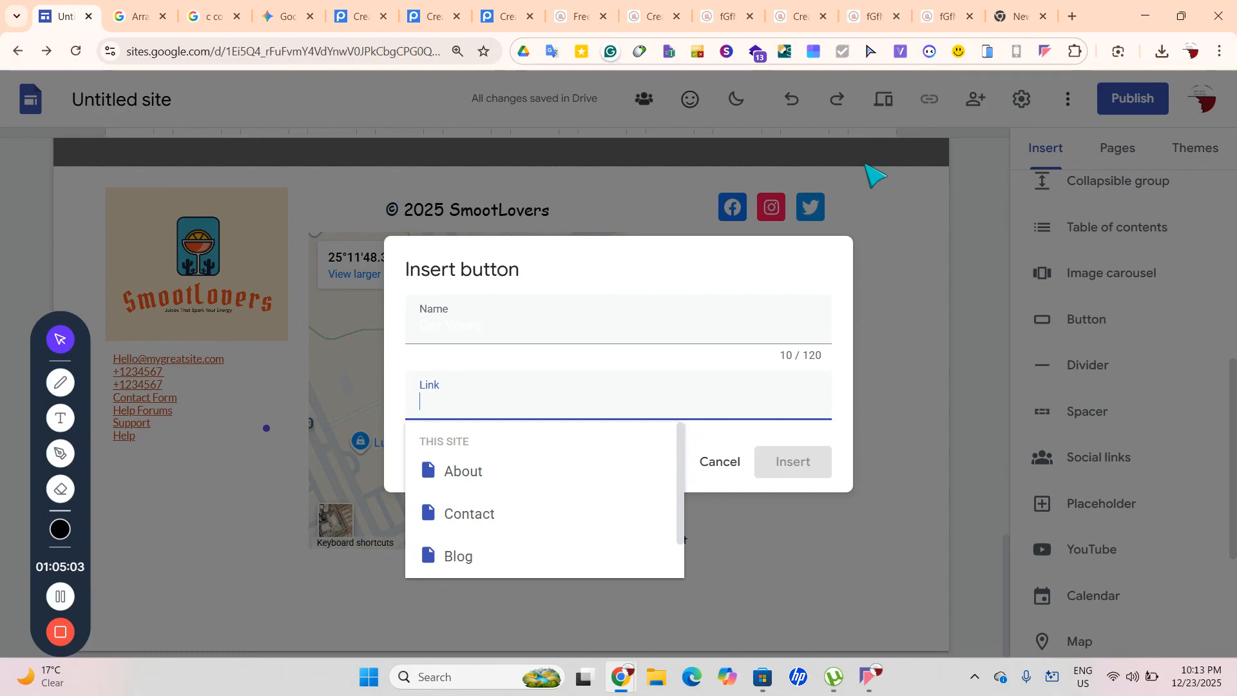
type("gfgfgfgf")
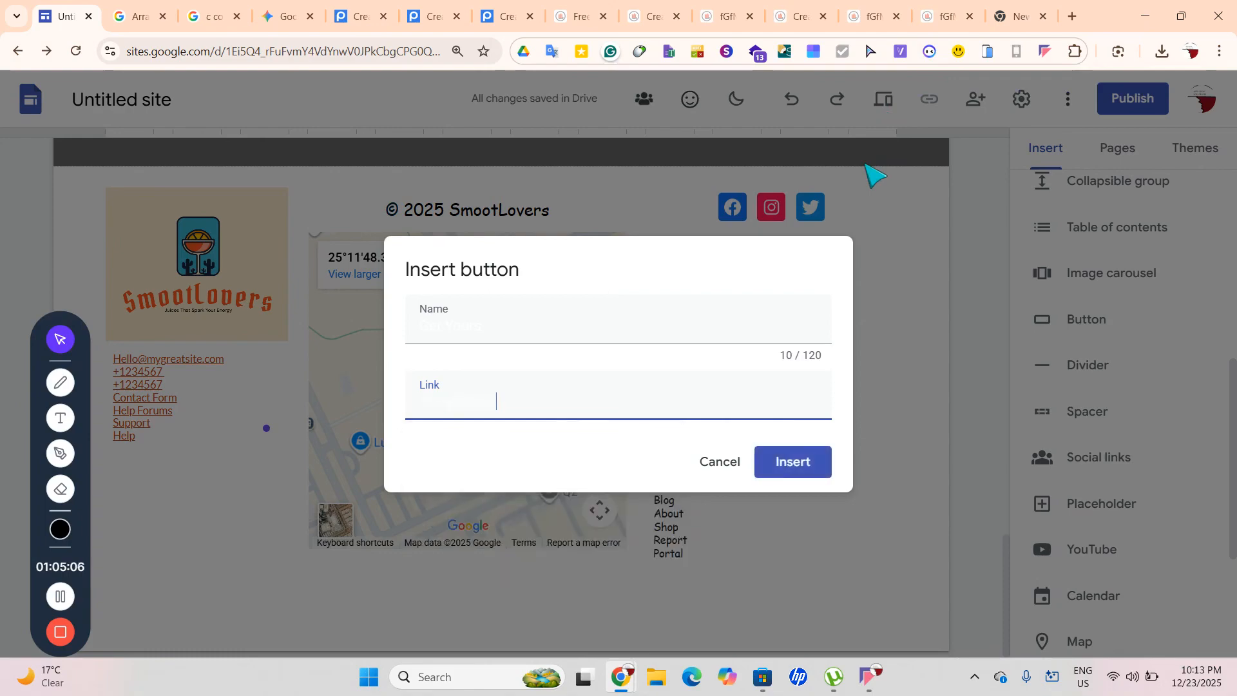
key("Return")
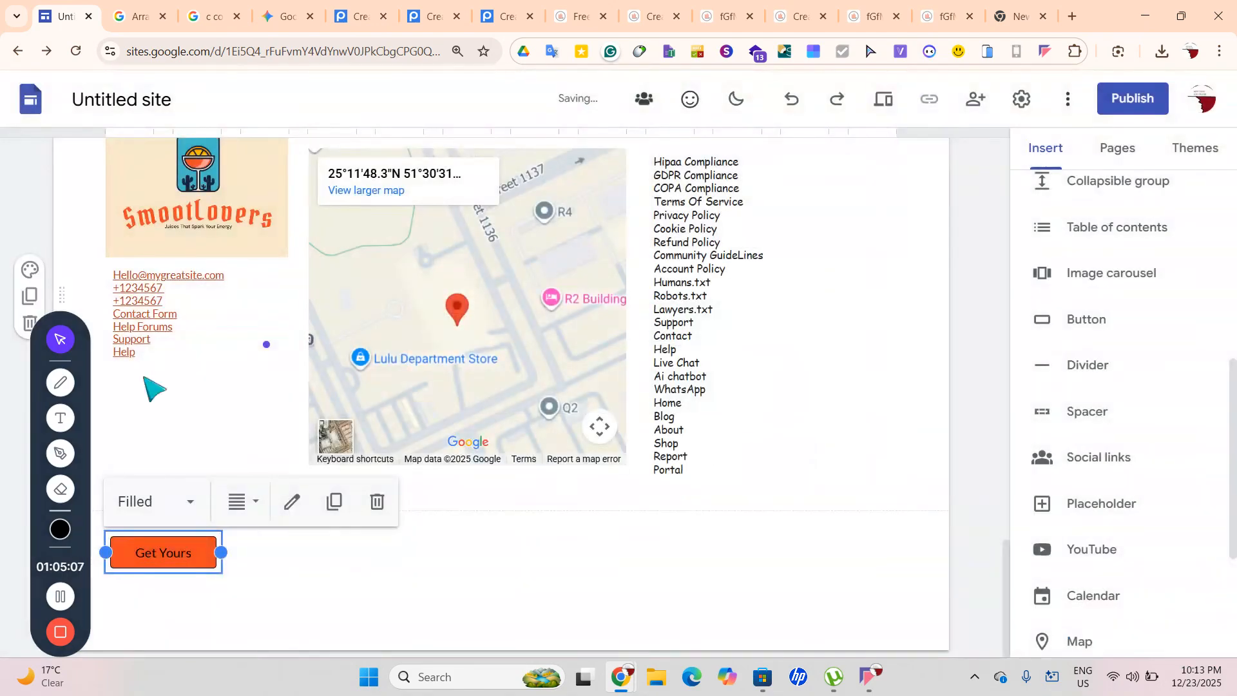
left_click_drag(165, 552, 213, 386)
scroll(290, 484, "up", 1)
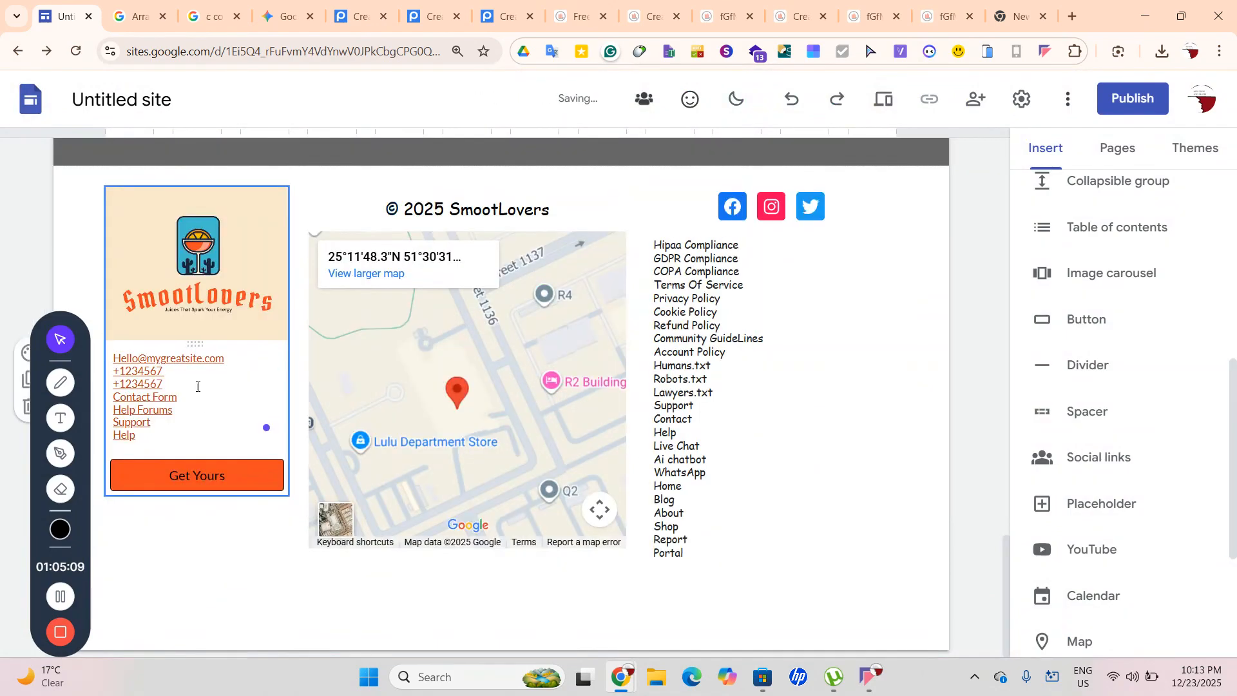
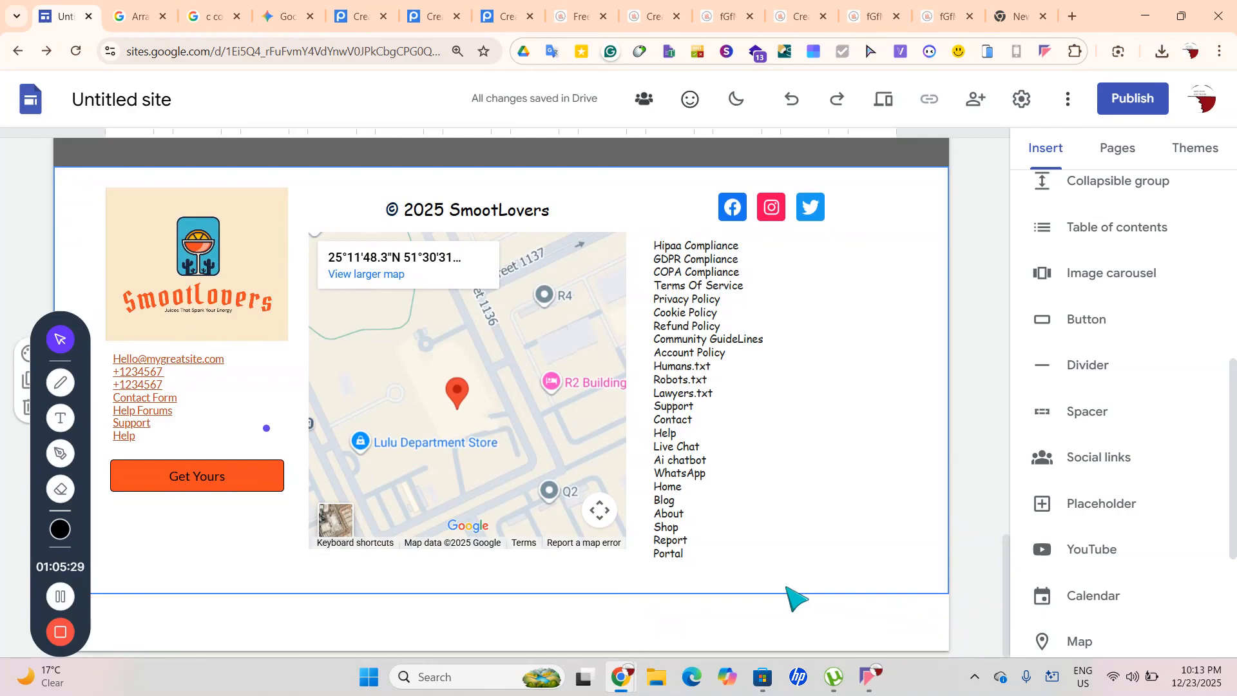
Open the site's About page for editing, then move to the empty new browser tab
scroll(793, 594, "up", 12)
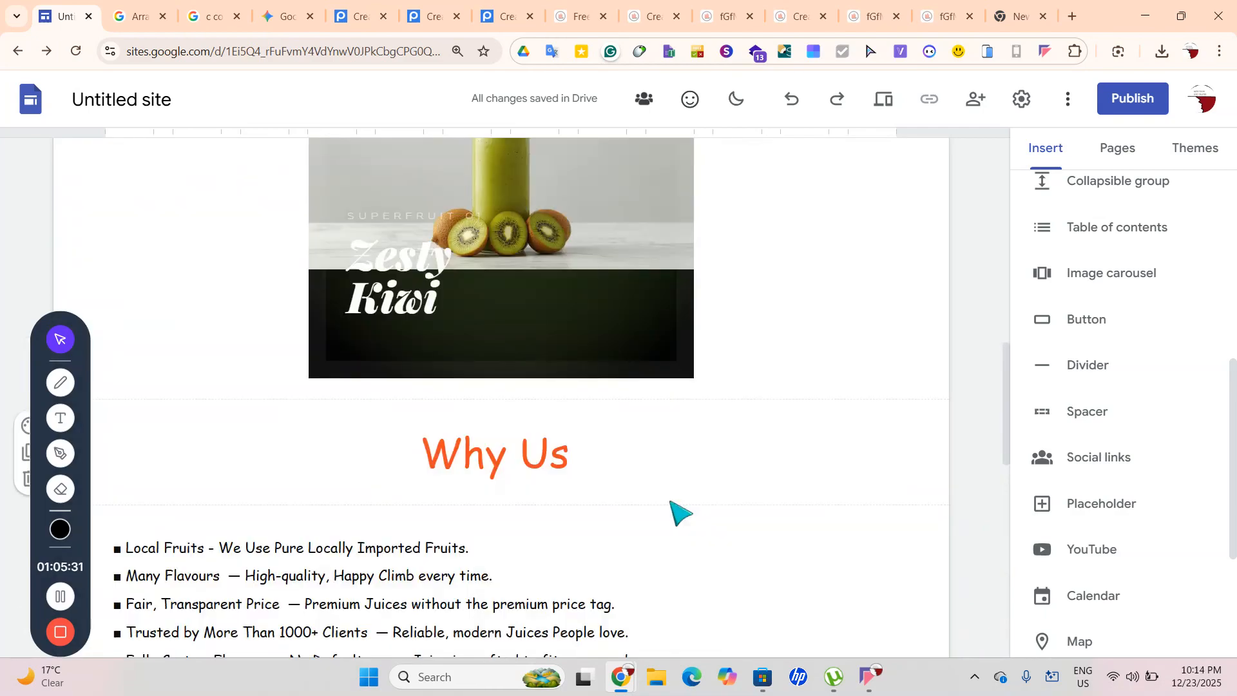
left_click(1118, 155)
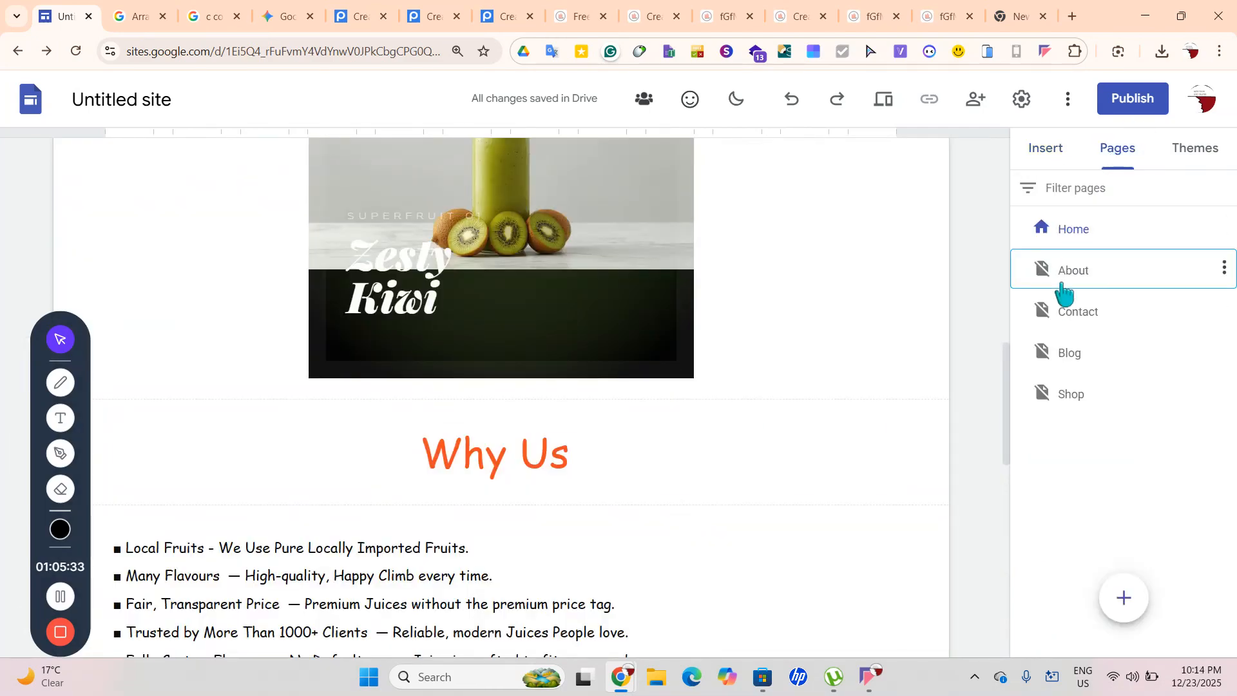
left_click(1063, 290)
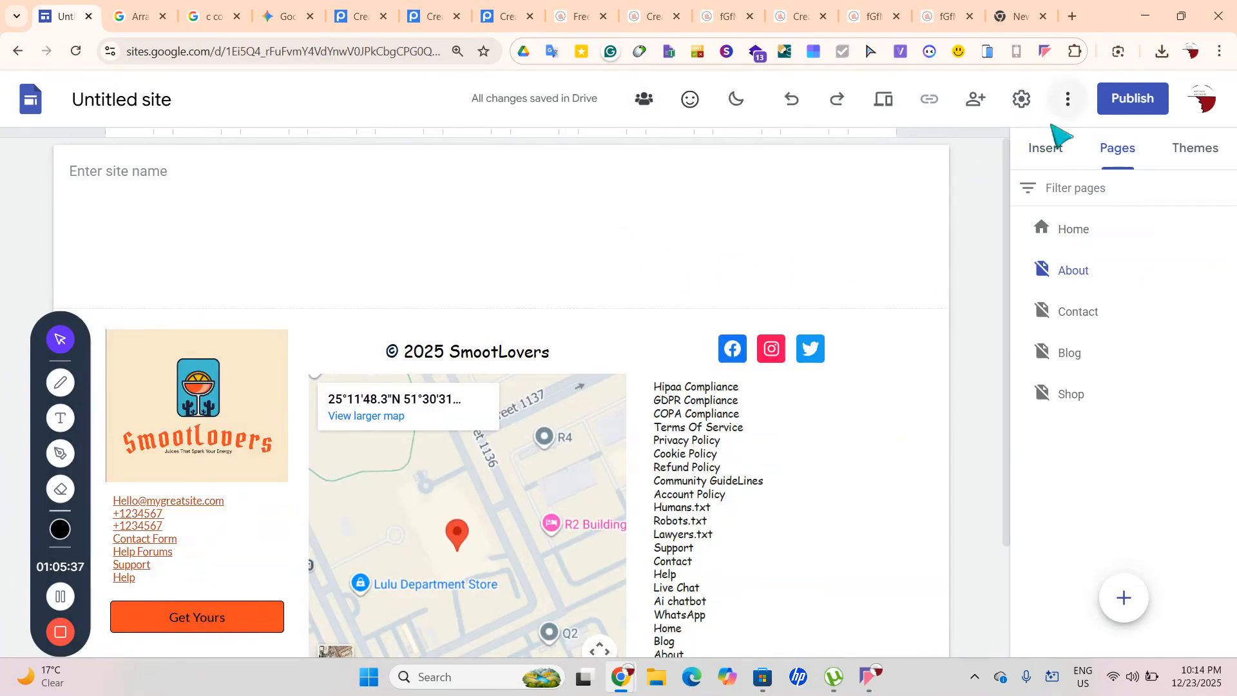
left_click(1039, 162)
scroll(1094, 254, "up", 5)
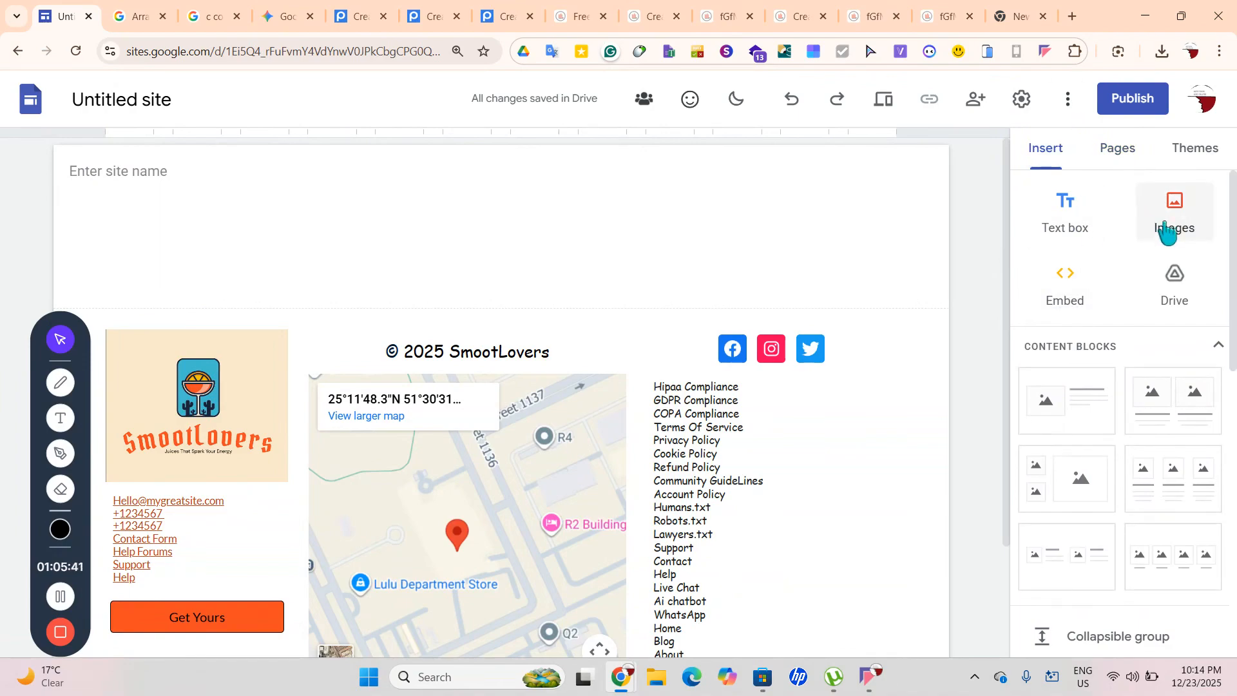
left_click(1011, 18)
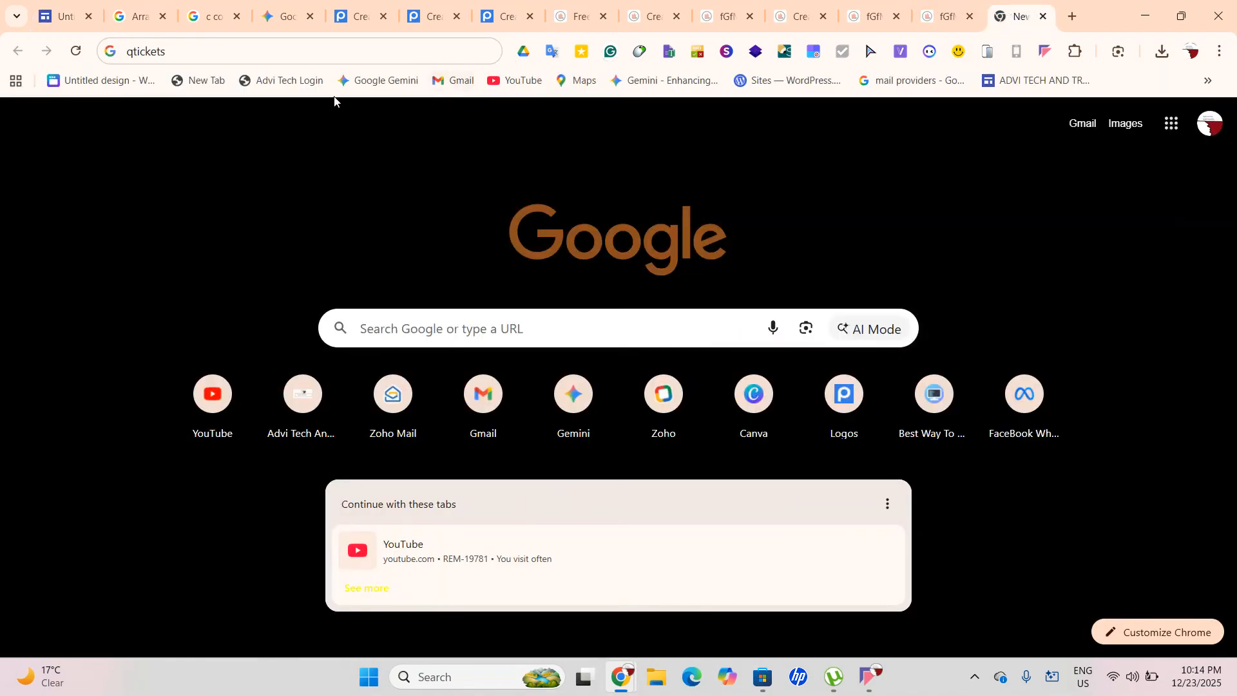
Go to unsplash.com in the new tab
left_click(277, 49)
key("BackSpace")
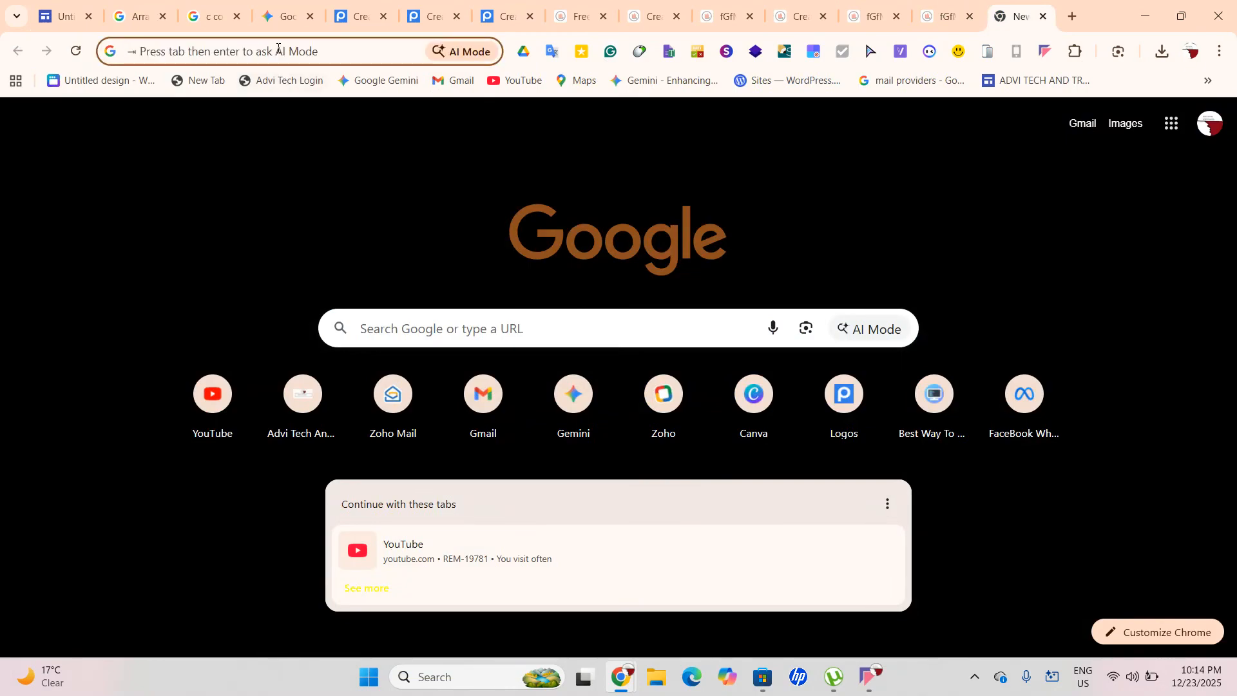
type("unsplash.com")
key("Return")
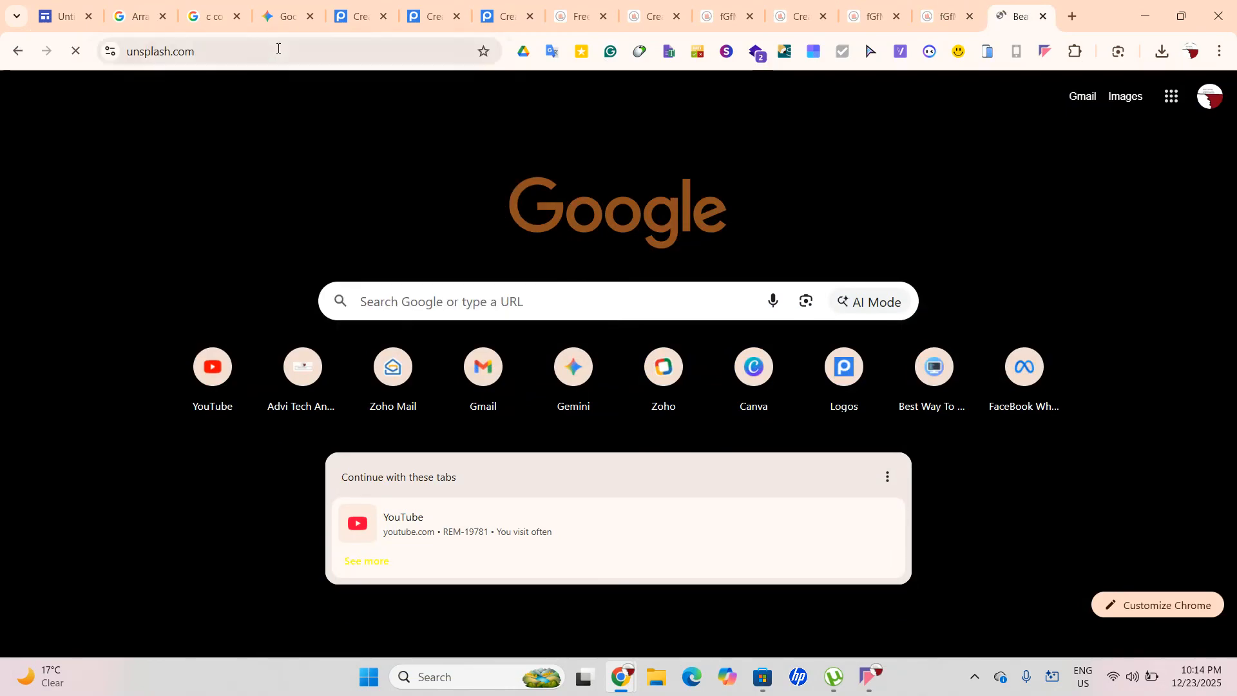
Search Unsplash for 'about' and download the stacked-hands teamwork photo
left_click(274, 91)
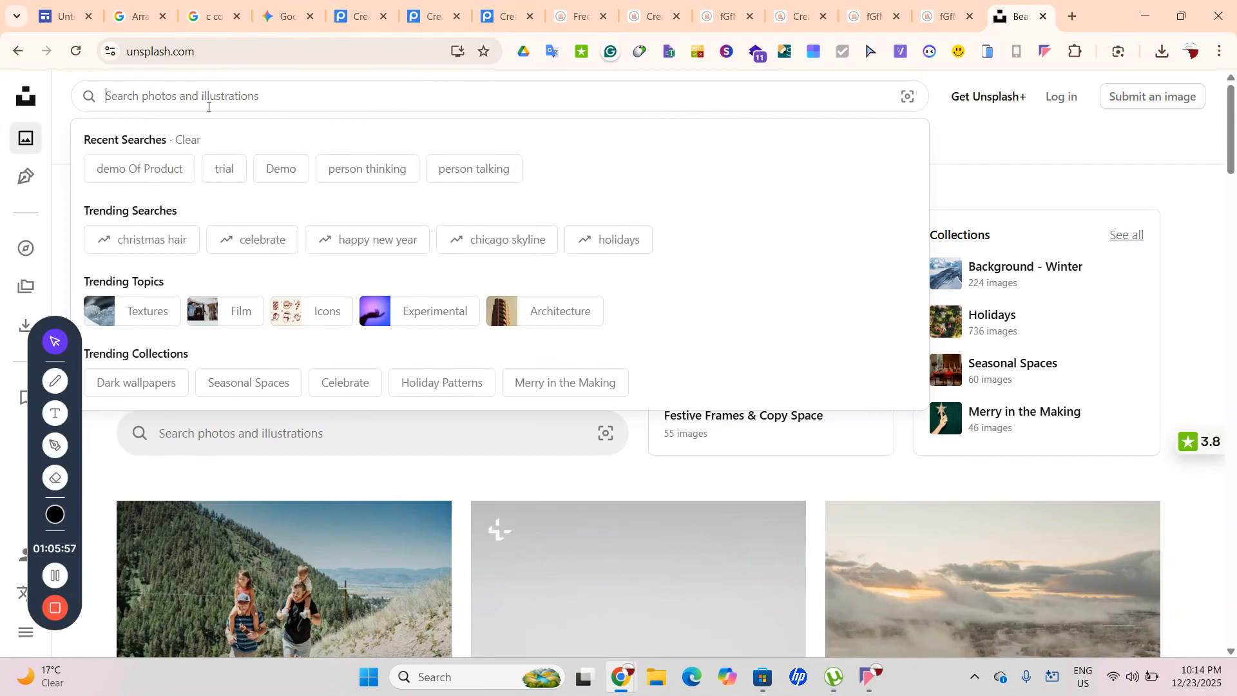
type("abou")
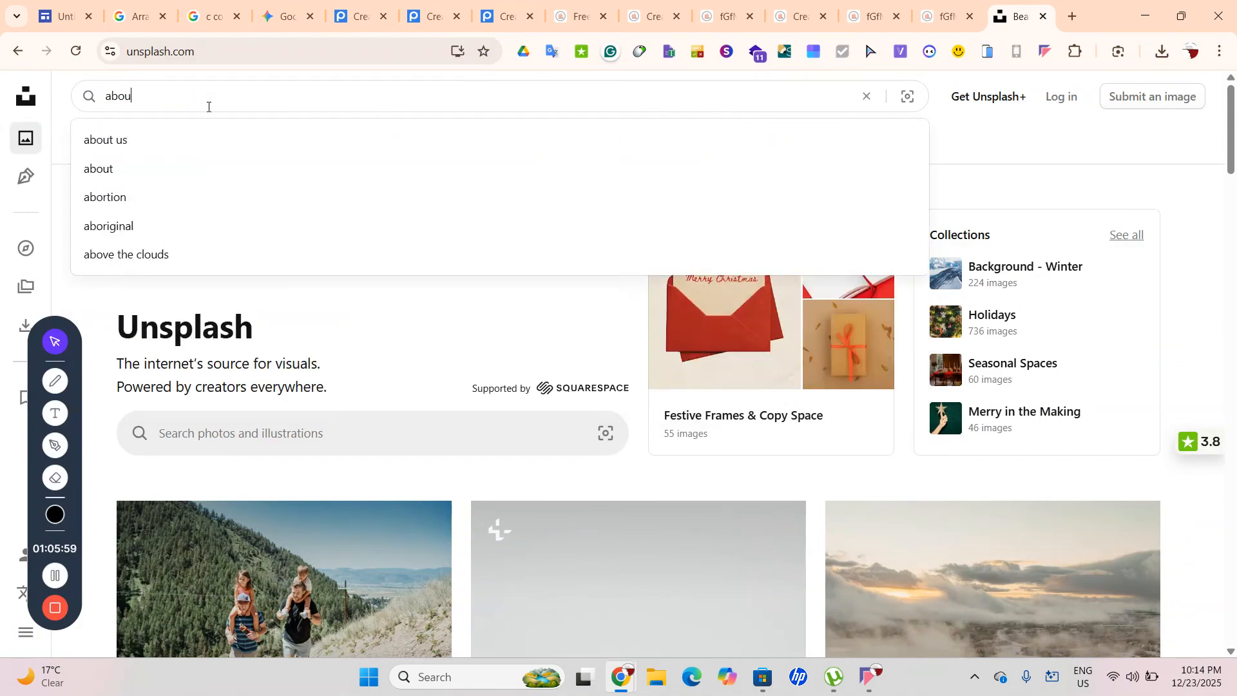
type("t")
key("Return")
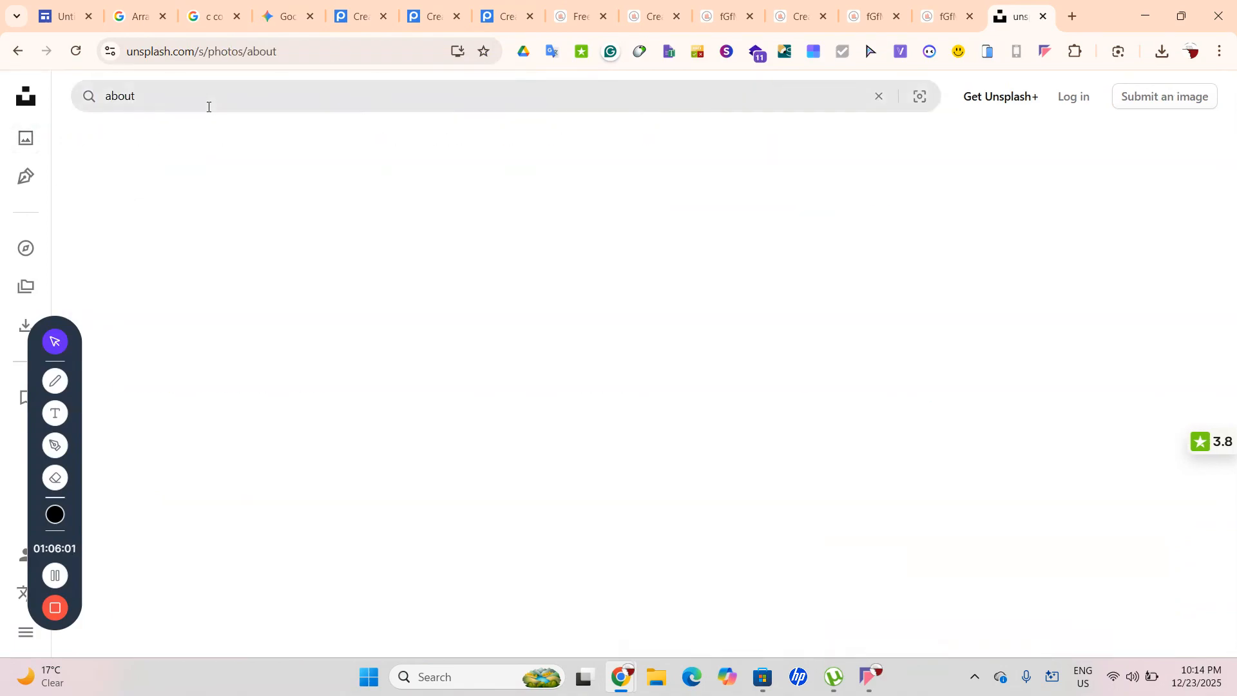
scroll(538, 433, "down", 9)
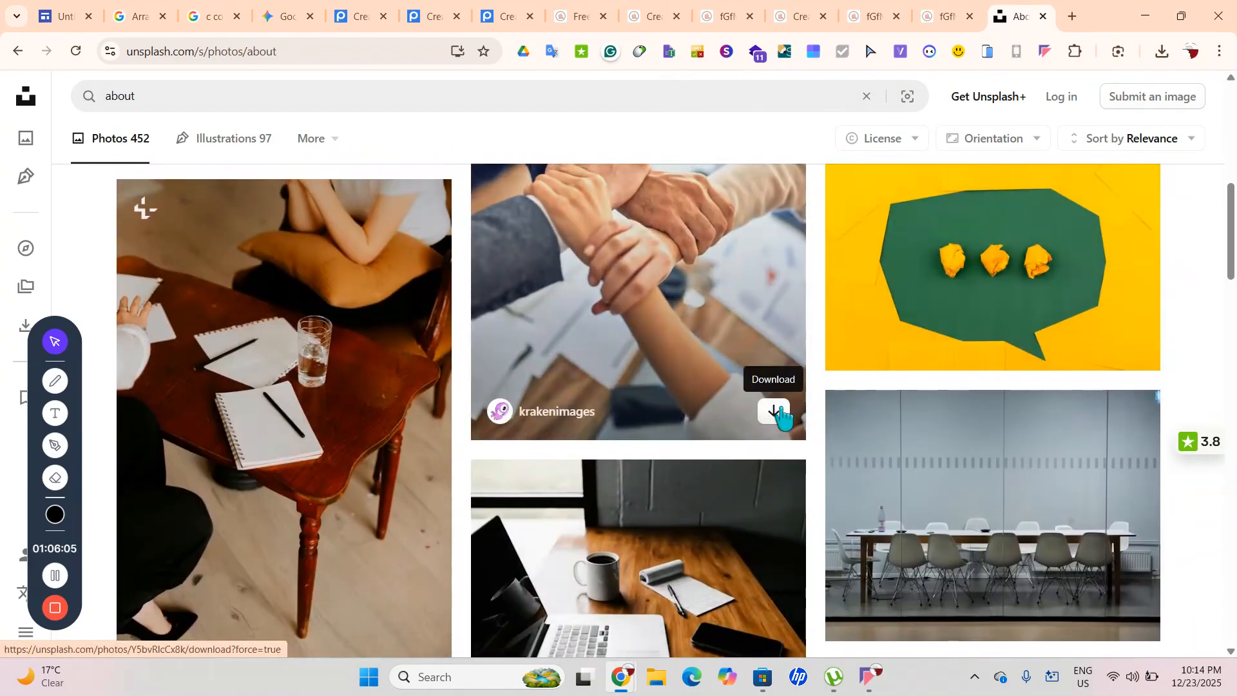
right_click(781, 412)
left_click(777, 415)
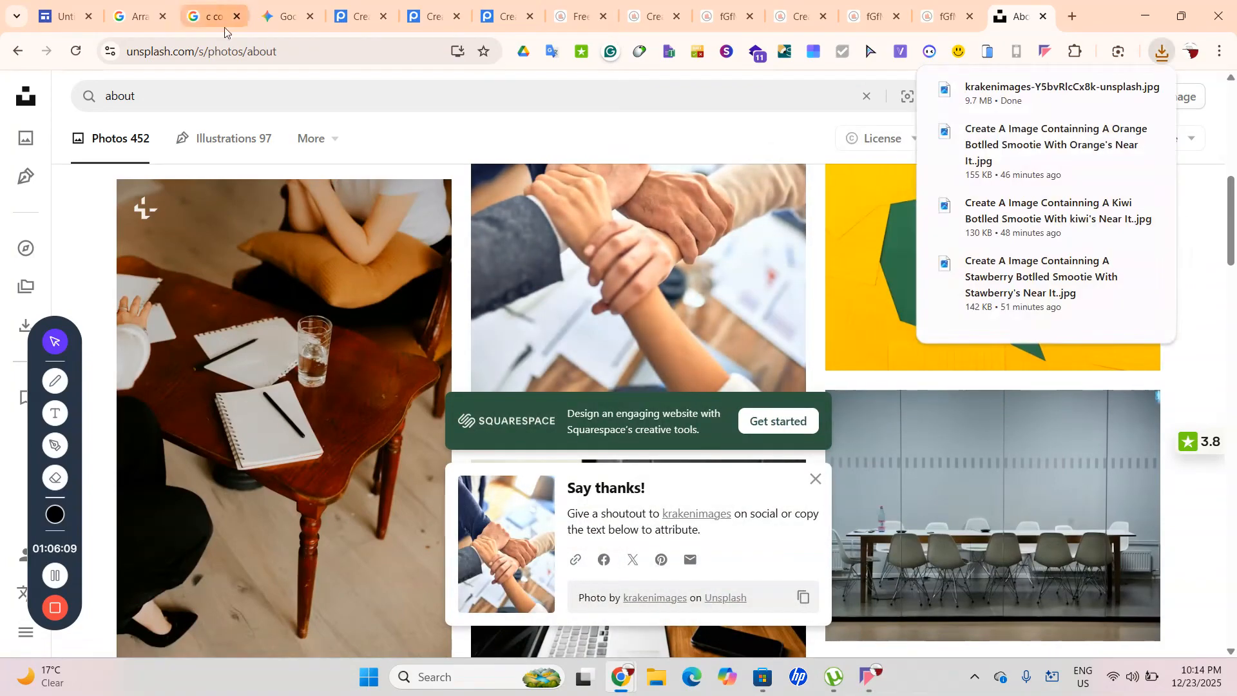
left_click(63, 9)
Upload krakenimages-Y5bvRlcCx8k-unsplash from Downloads as an image on the About page
left_click(1172, 223)
left_click(1172, 271)
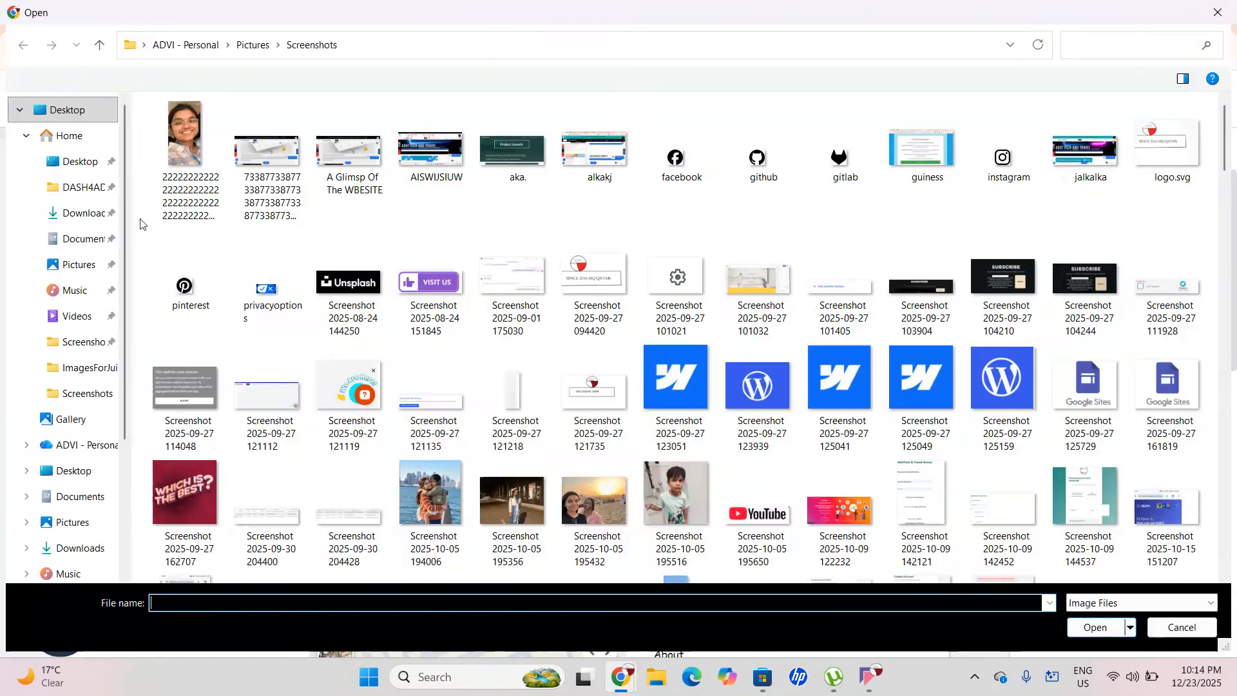
left_click(96, 214)
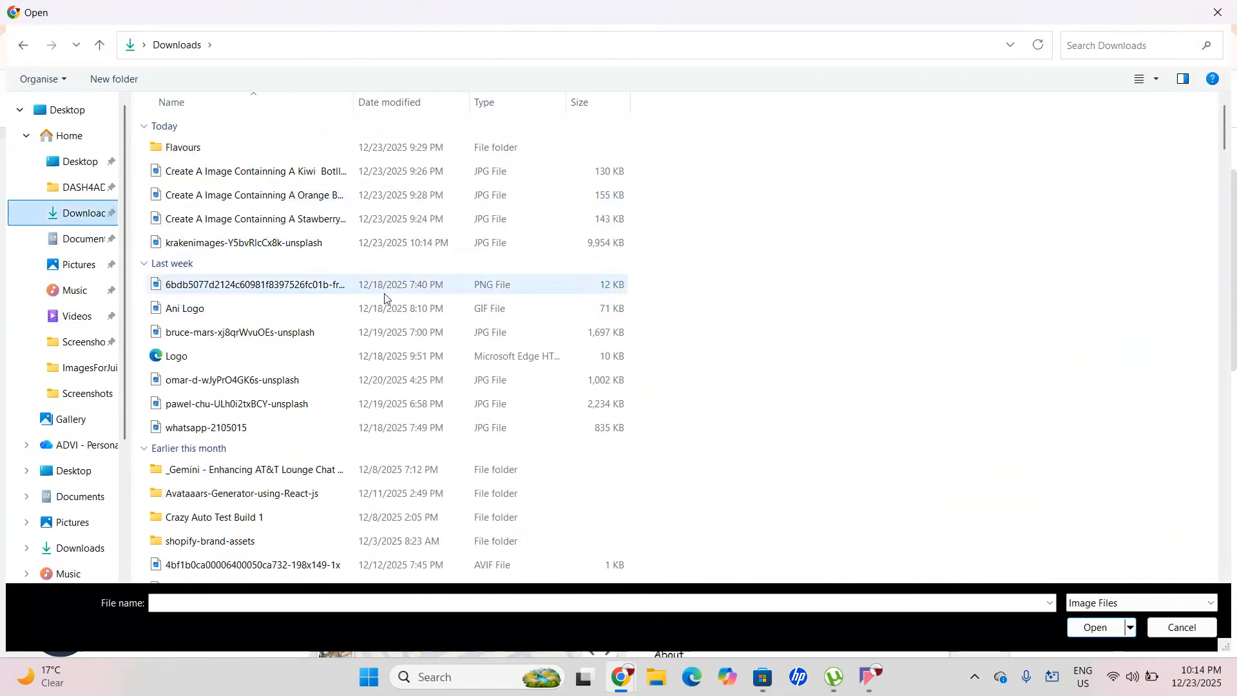
left_click(245, 176)
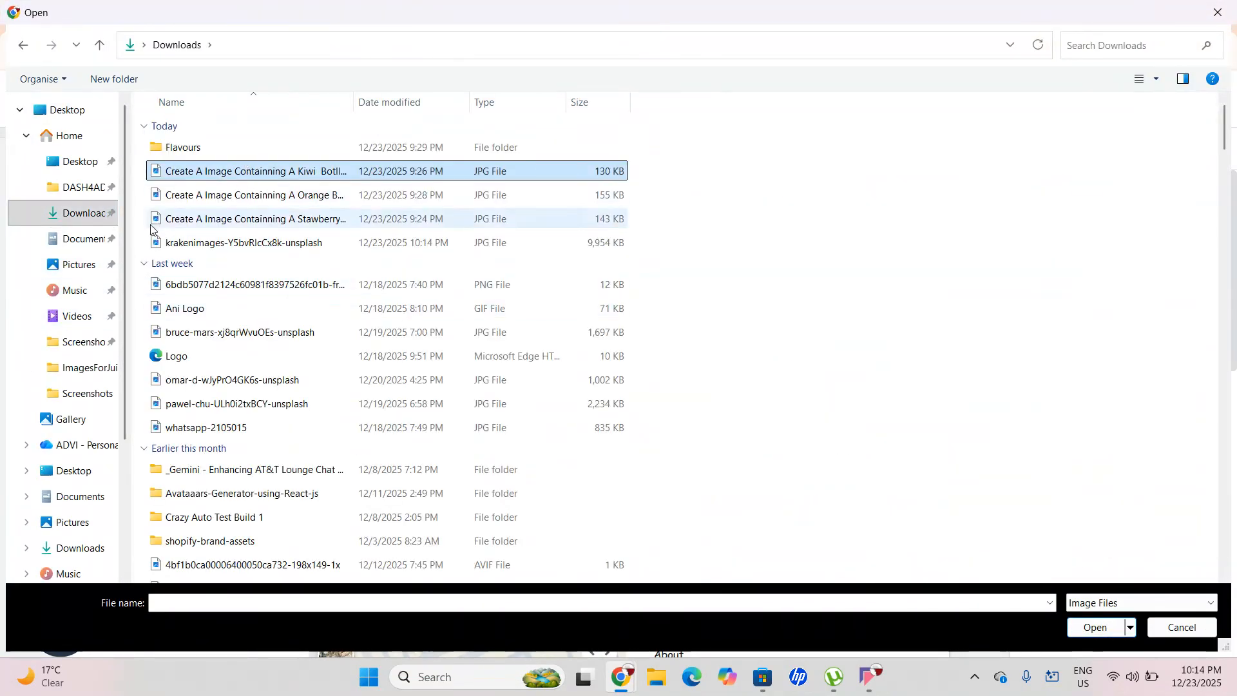
left_click(89, 222)
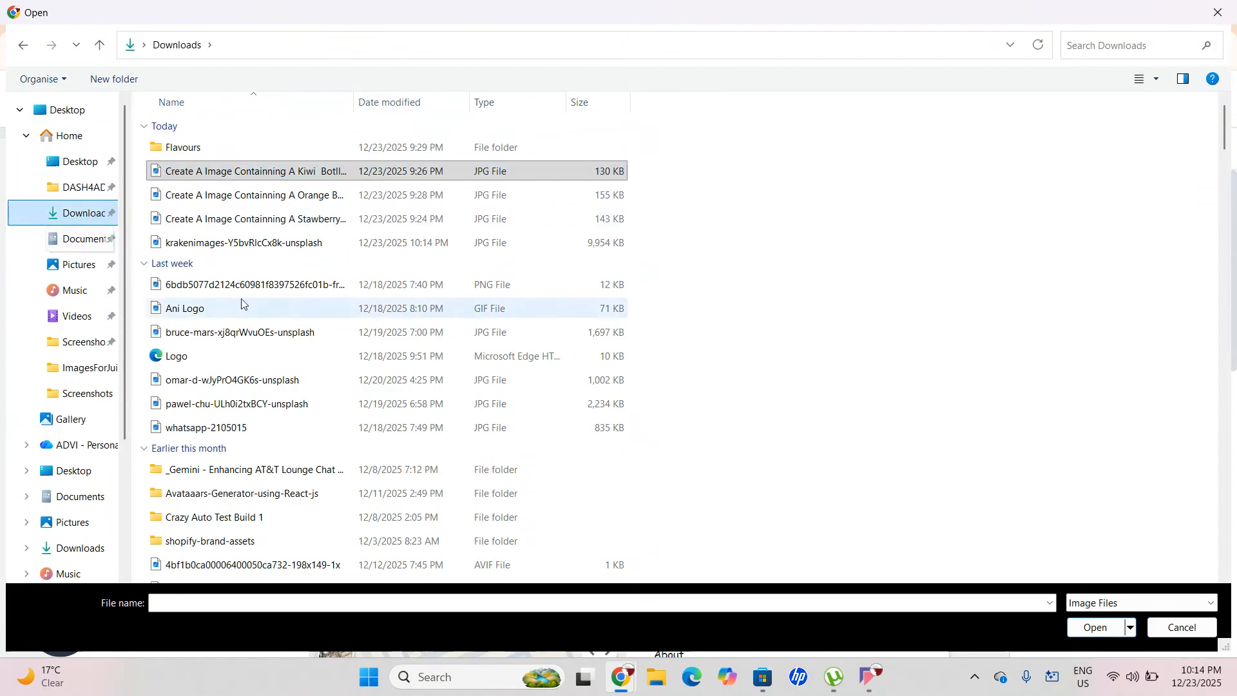
left_click(293, 174)
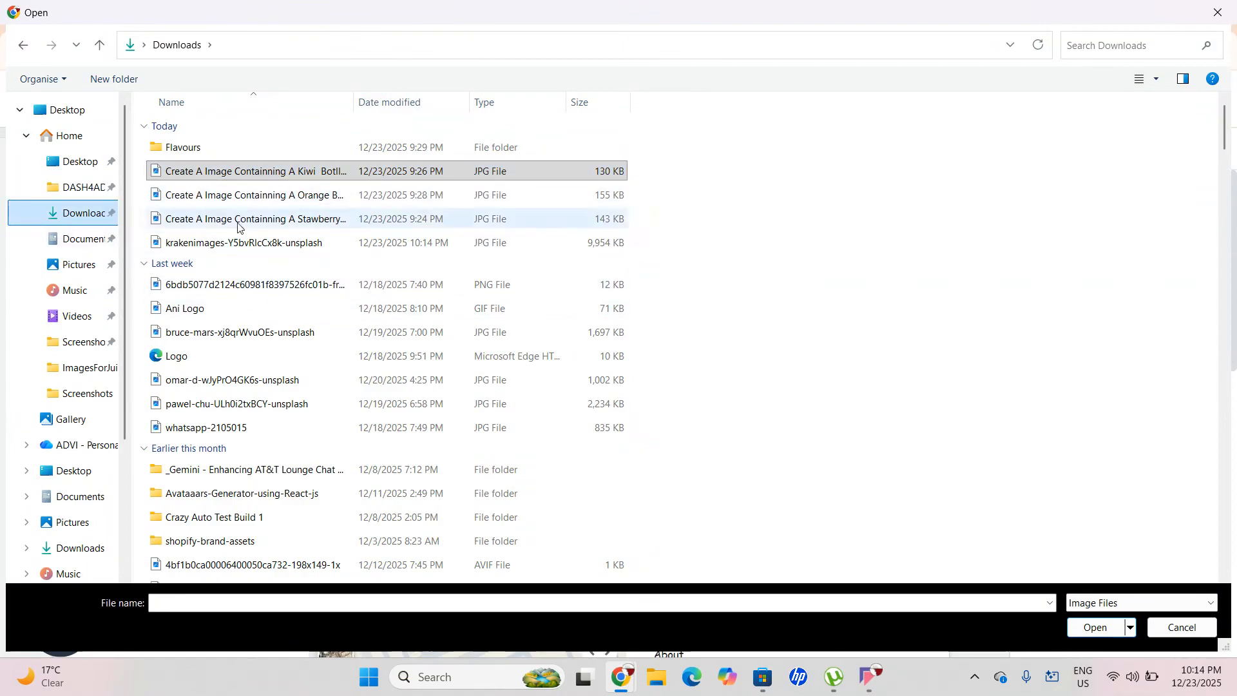
scroll(261, 335, "down", 3)
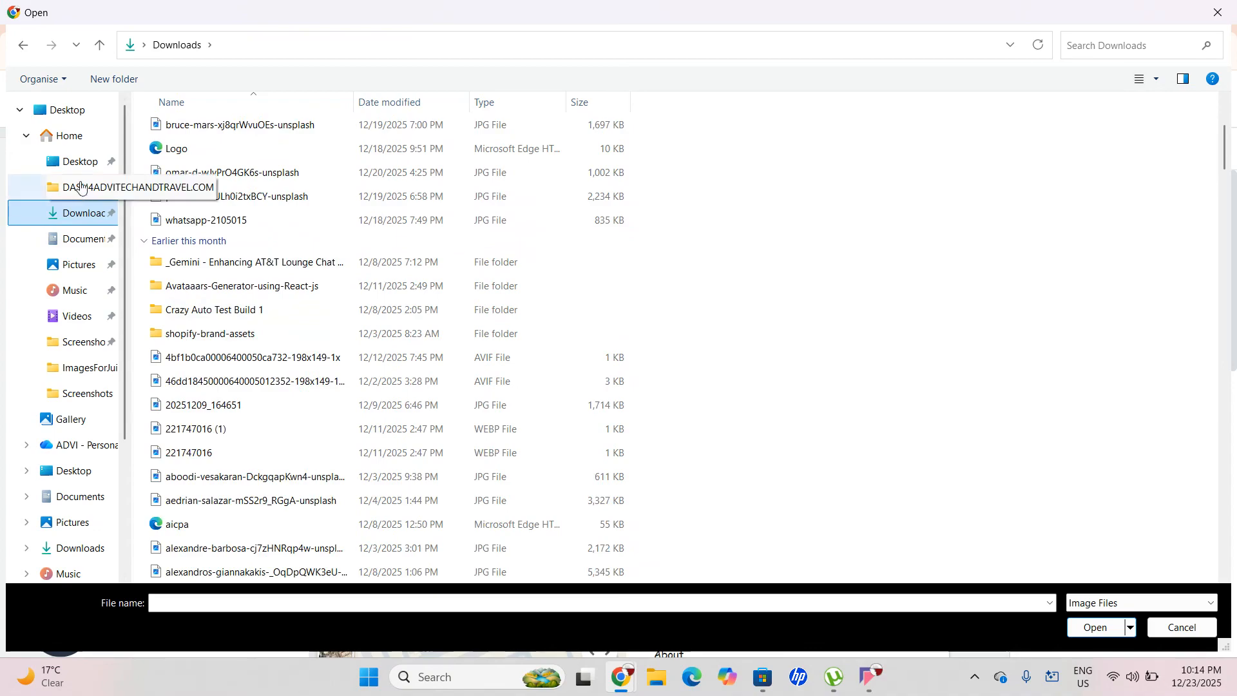
left_click(64, 135)
left_click(287, 249)
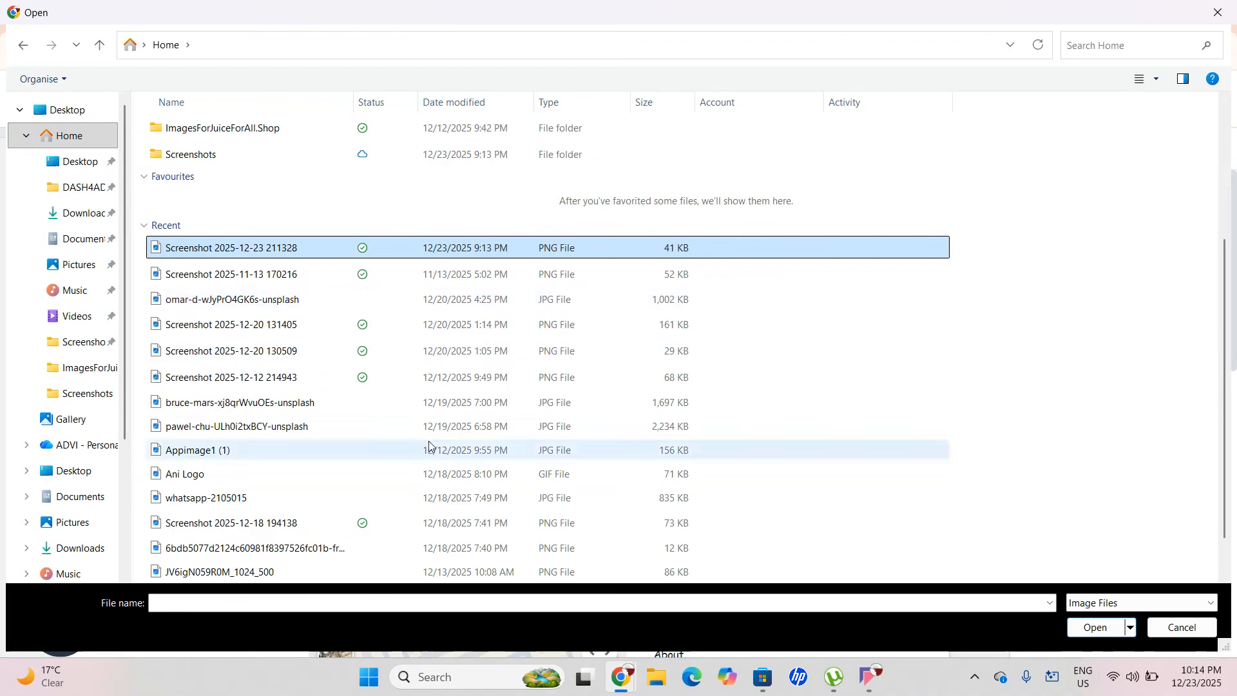
left_click(513, 378)
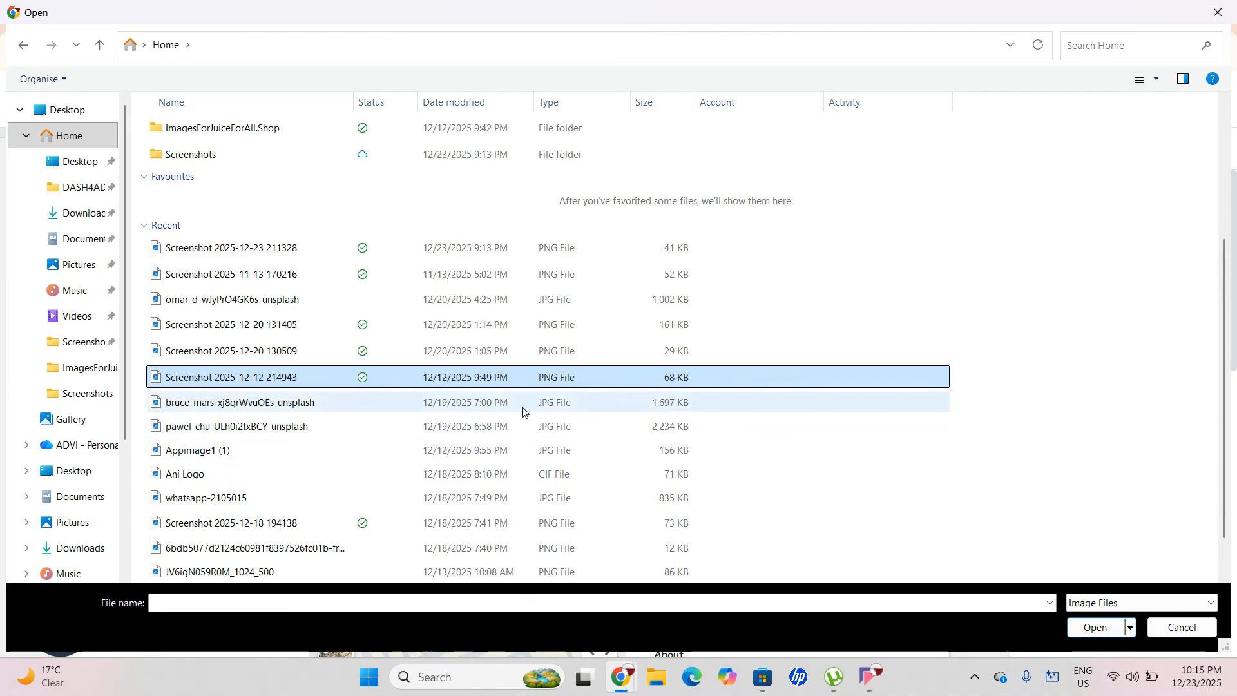
scroll(522, 410, "down", 1)
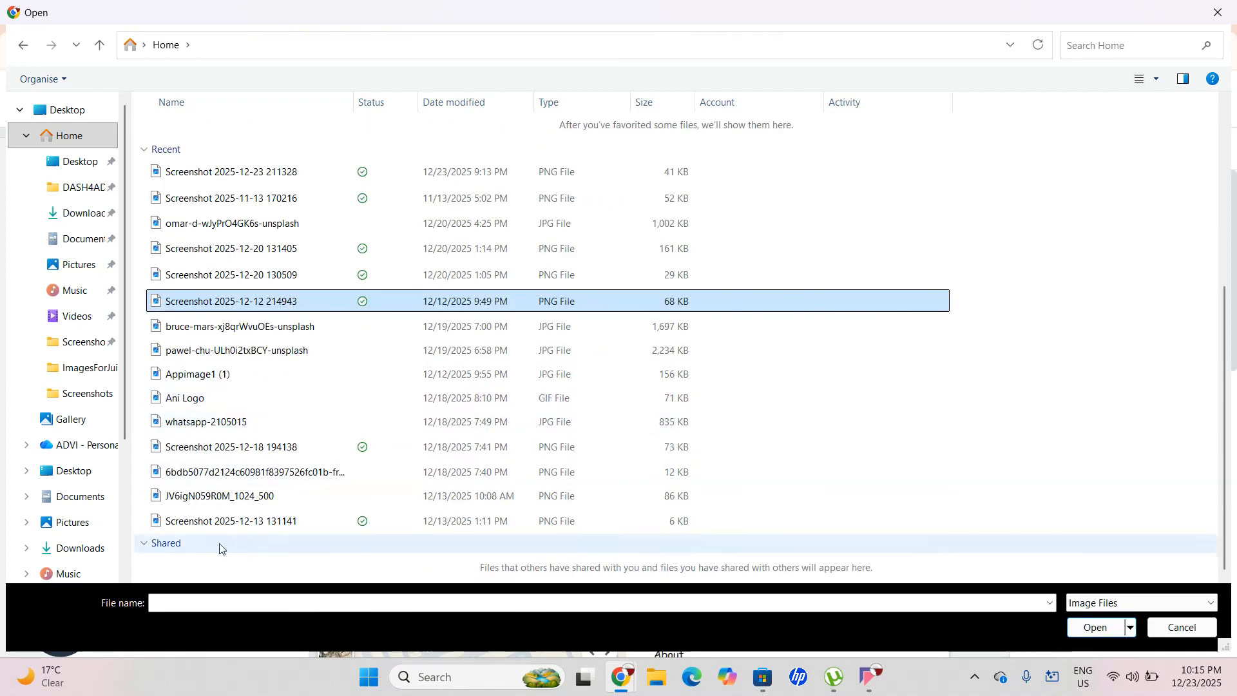
left_click(82, 549)
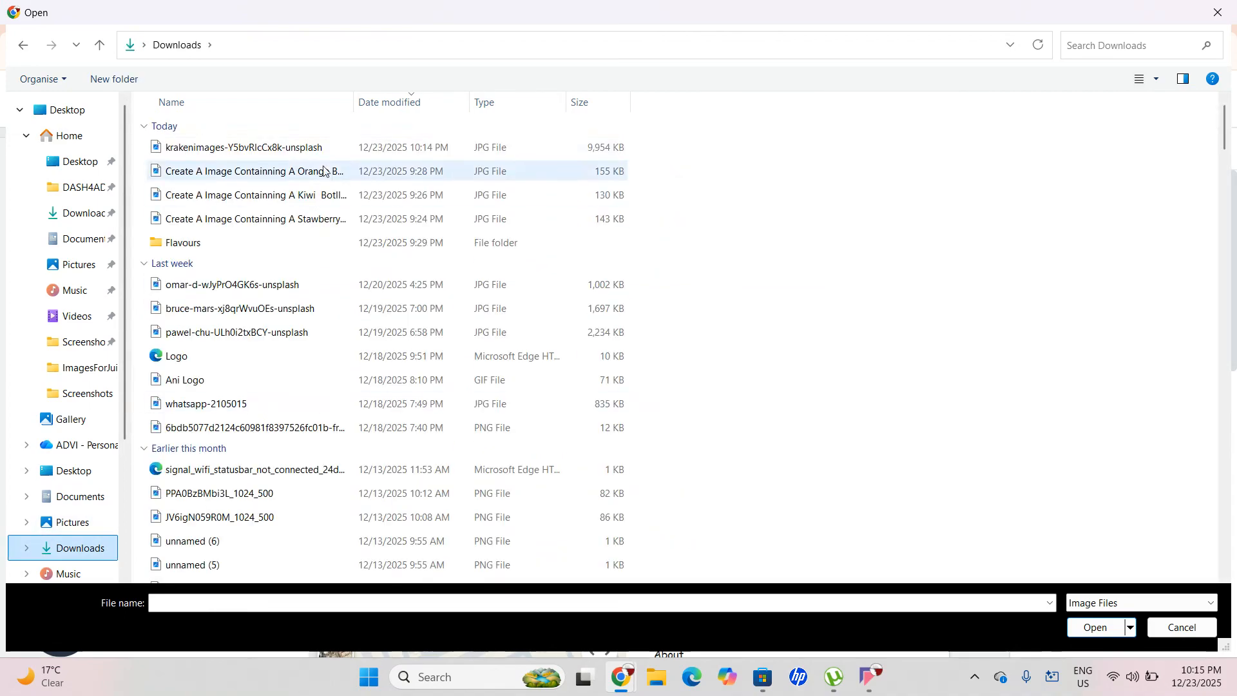
left_click(333, 155)
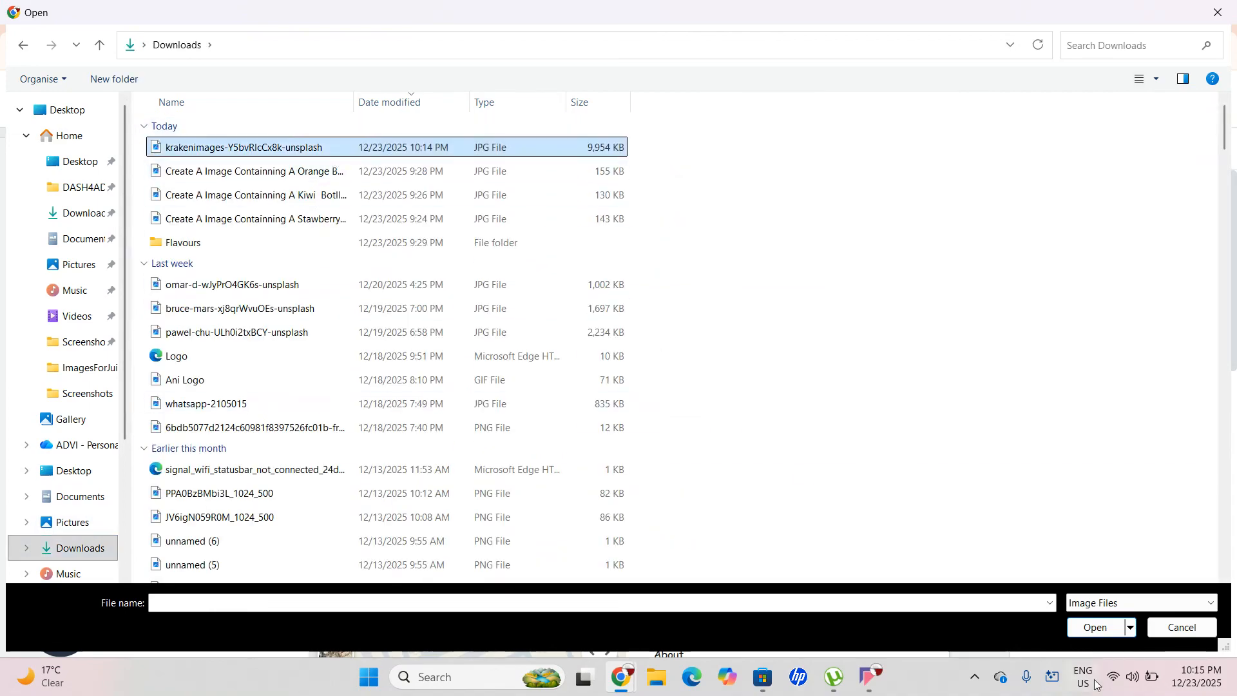
left_click(1096, 628)
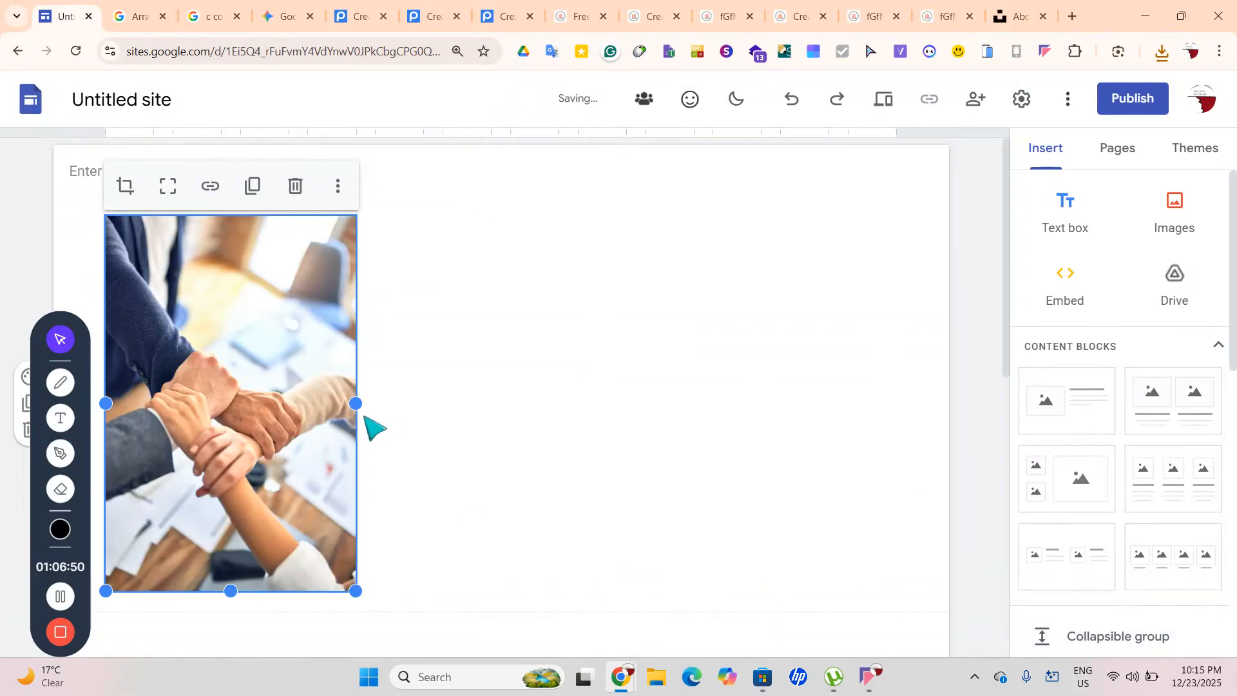
Stretch the teamwork photo to the full content width
left_click_drag(365, 418, 948, 455)
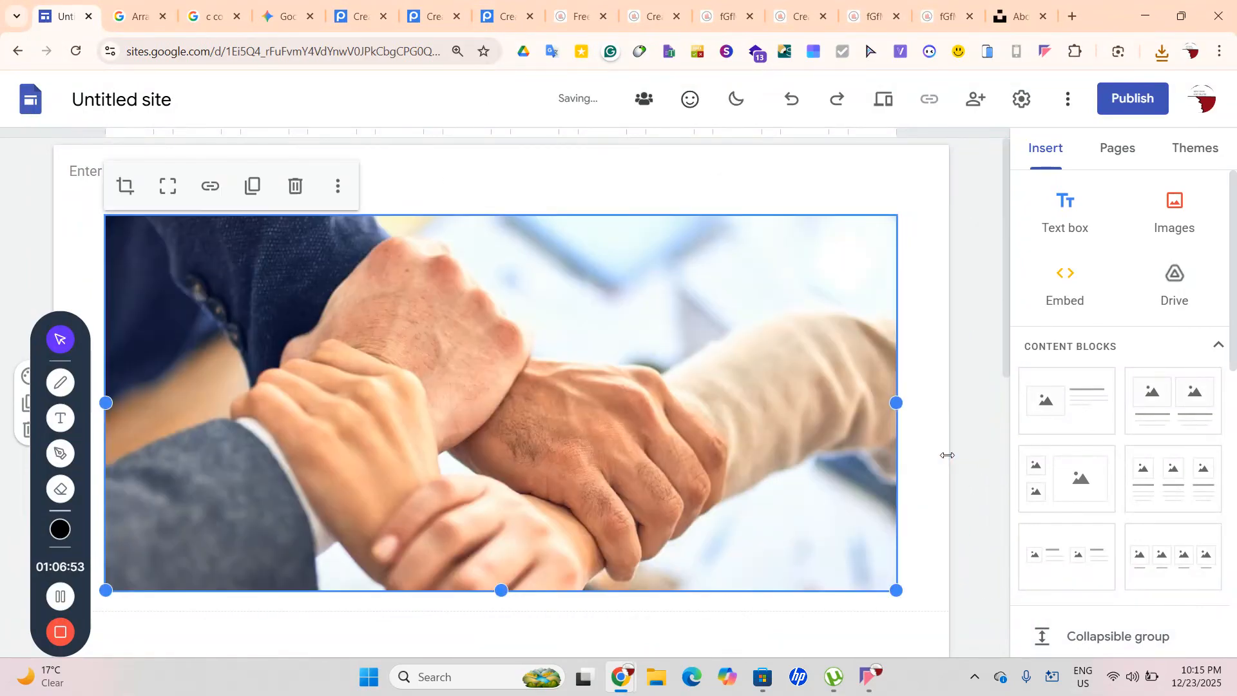
left_click(928, 484)
scroll(903, 470, "down", 4)
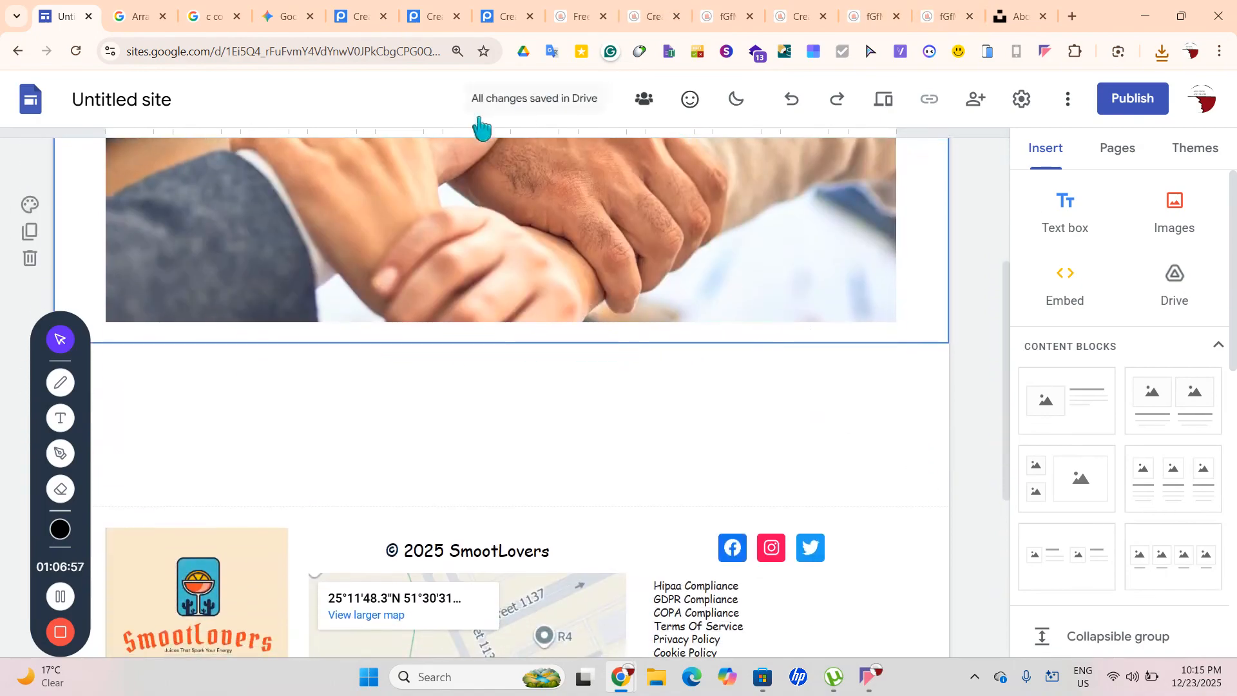
Search Google for 'logoipsum text' and open the Lipsum generator result
left_click(1080, 11)
type("lo")
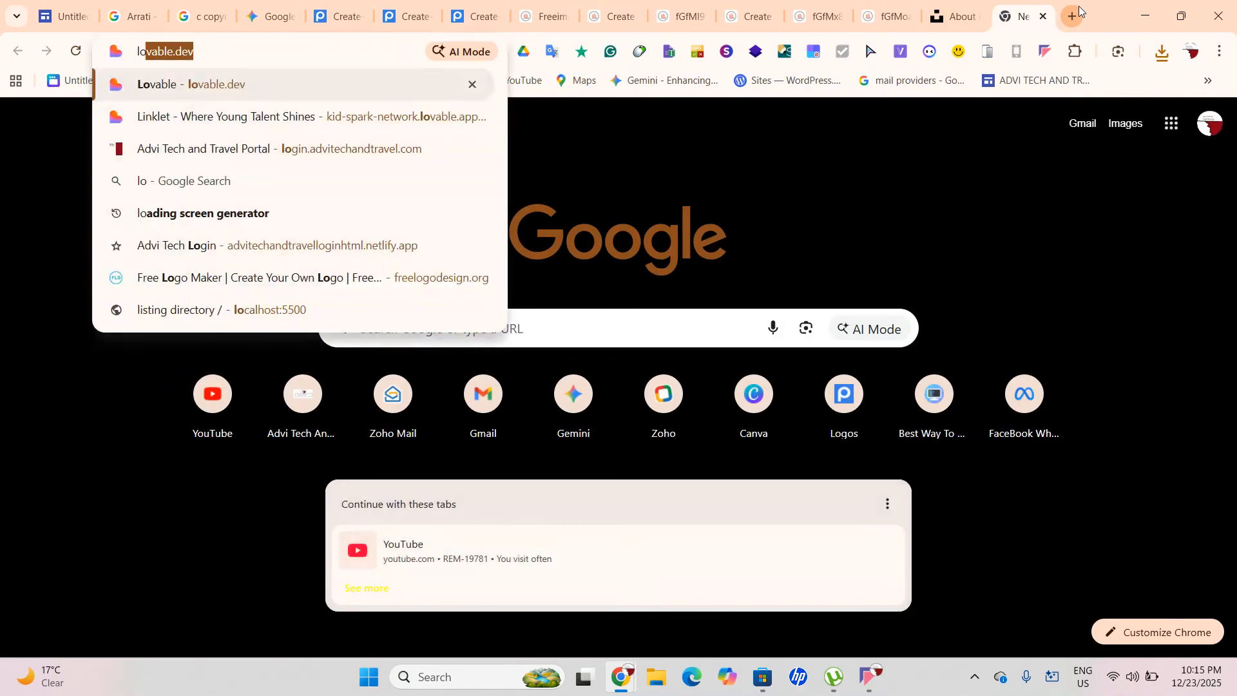
type("go")
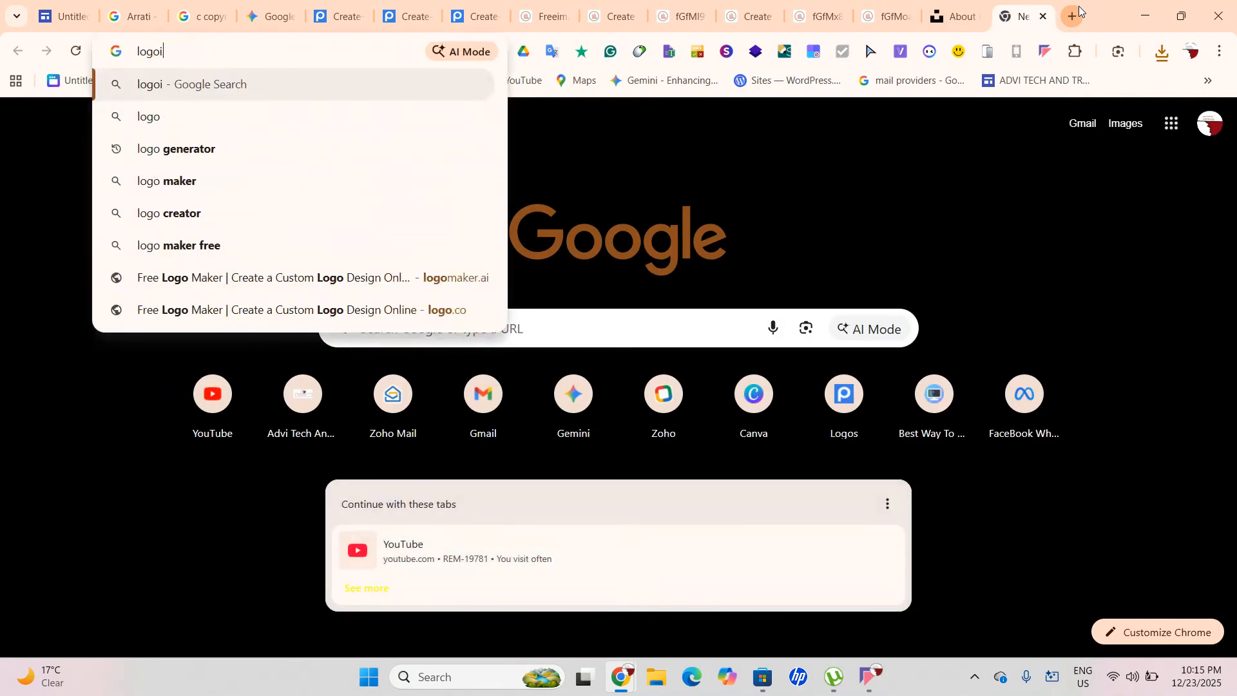
type("i")
left_click(313, 110)
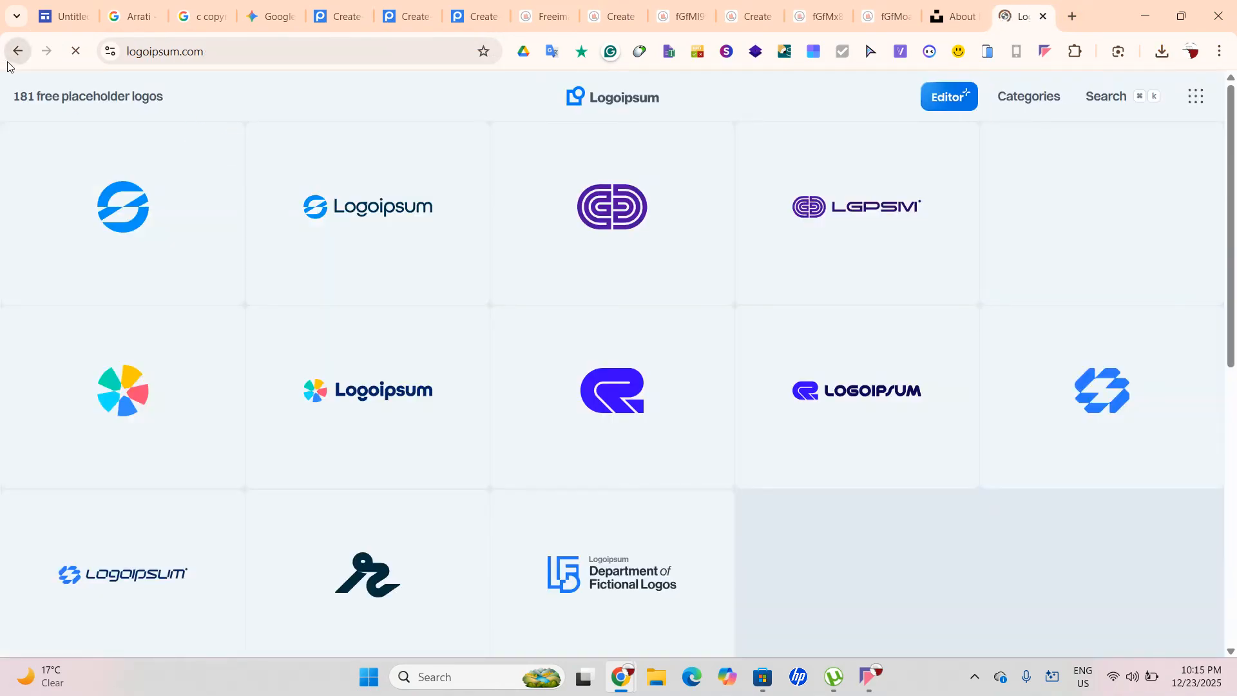
left_click(16, 51)
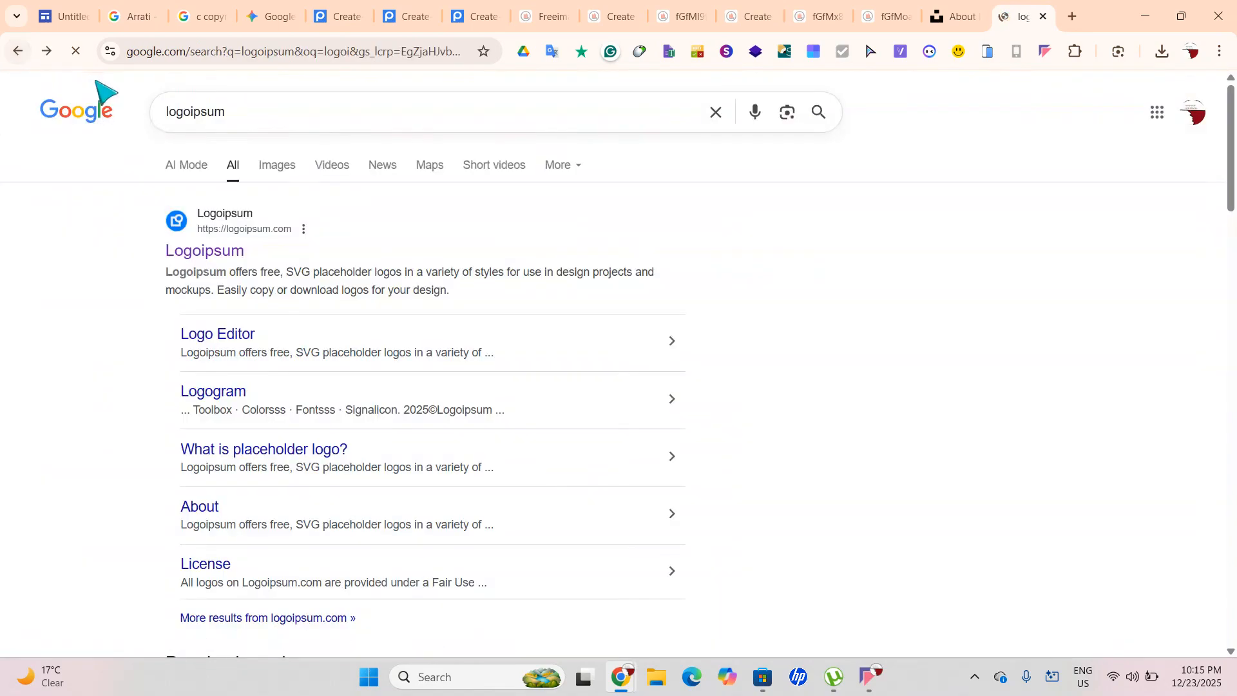
left_click(237, 110)
type("te")
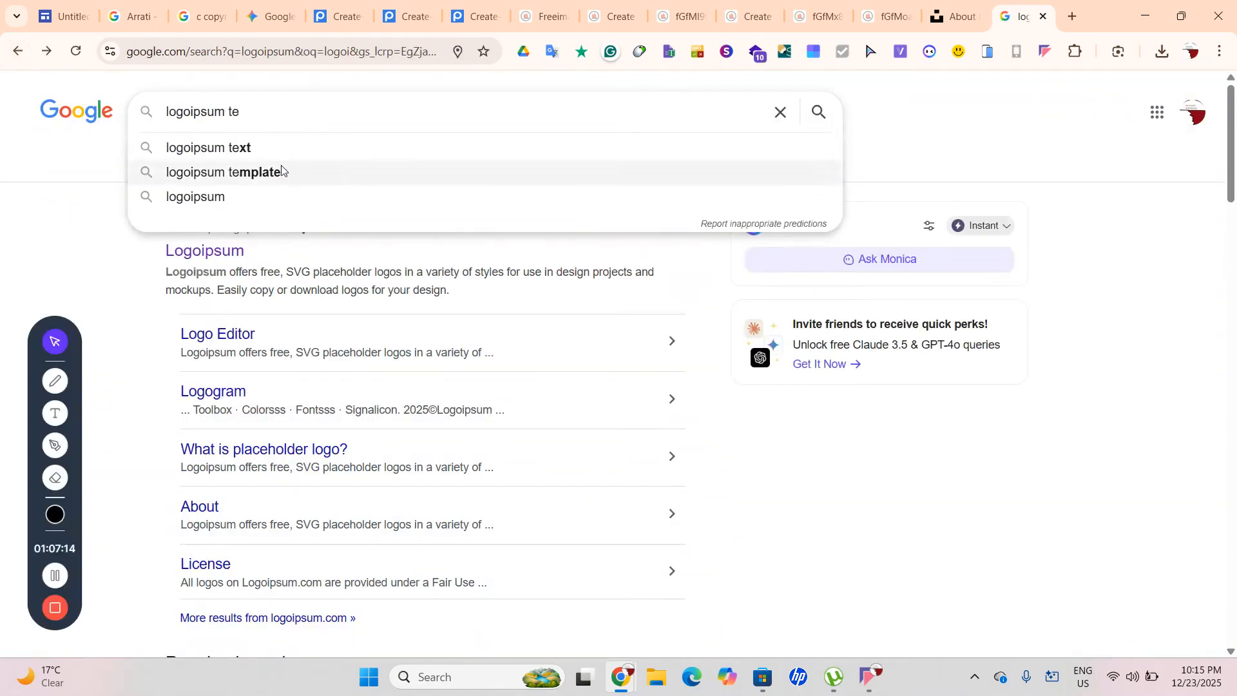
left_click(279, 153)
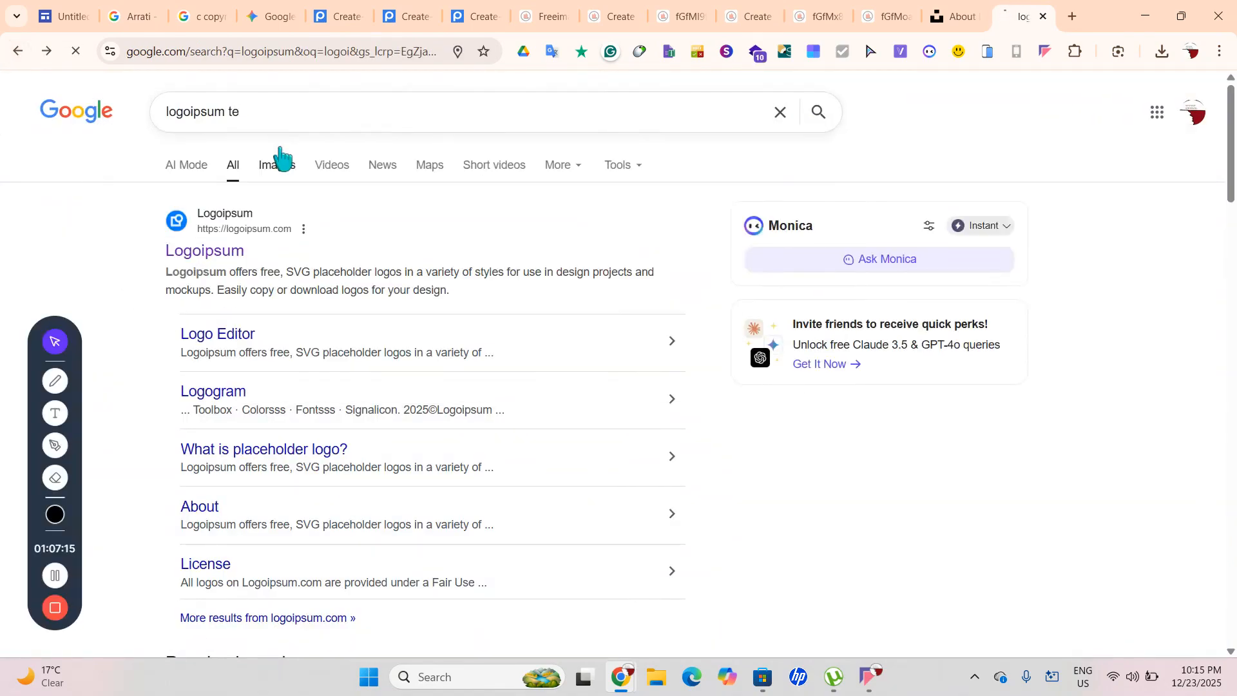
scroll(303, 467, "down", 1)
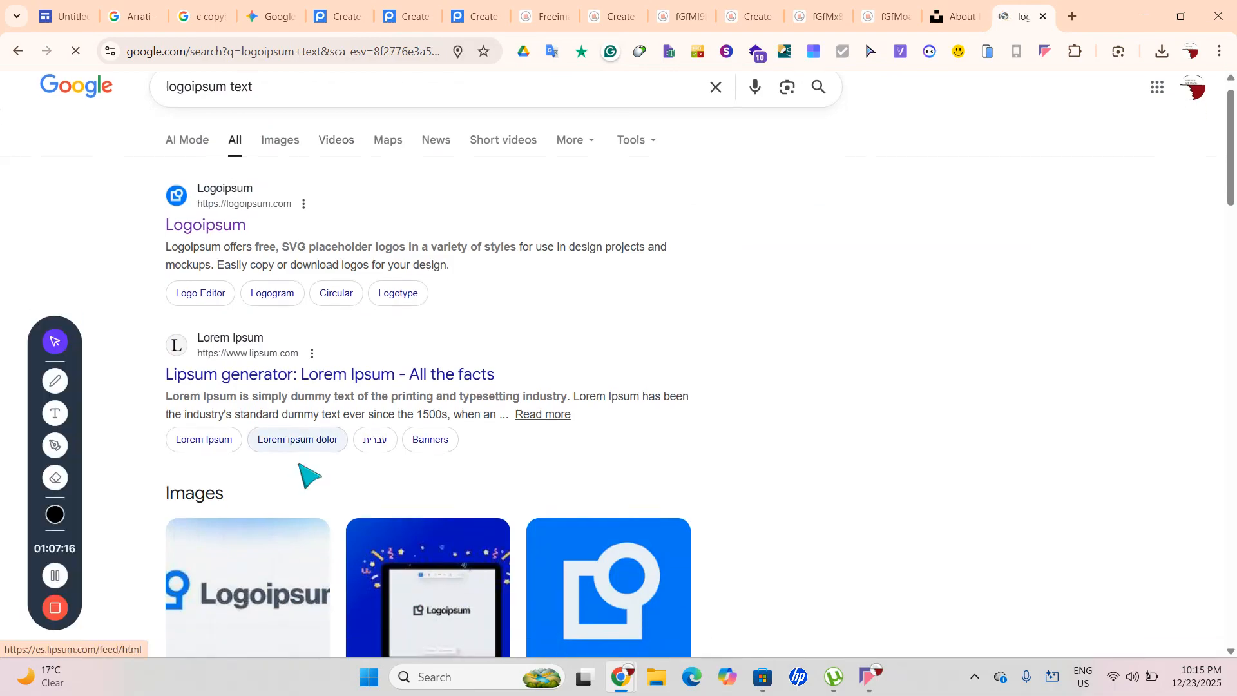
left_click(309, 381)
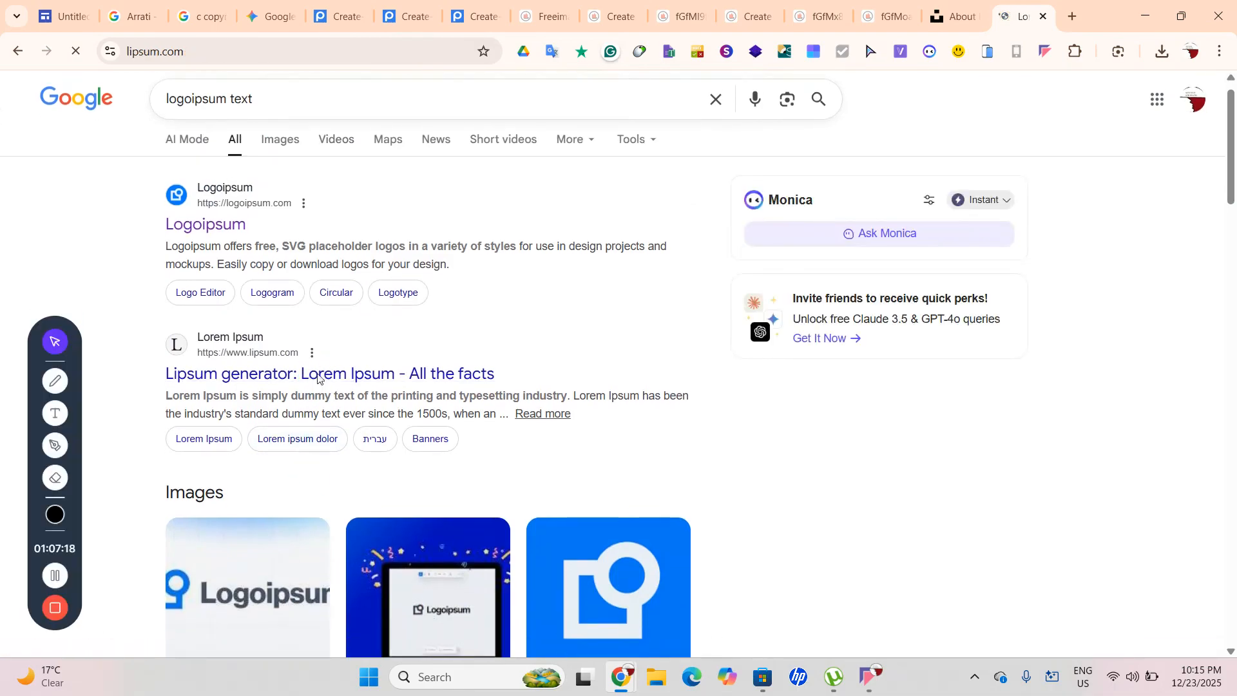
Read through lipsum.com and browse its mock banners page with sizes like 970 x 90
scroll(413, 309, "down", 5)
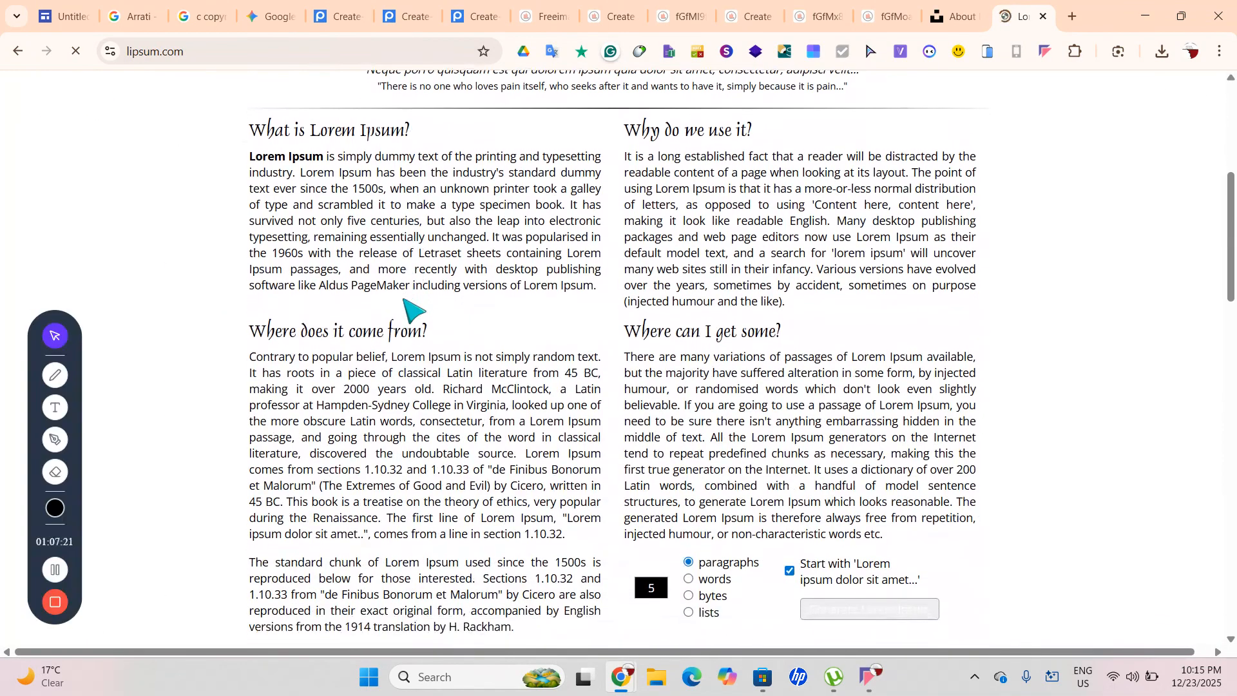
scroll(281, 233, "up", 3)
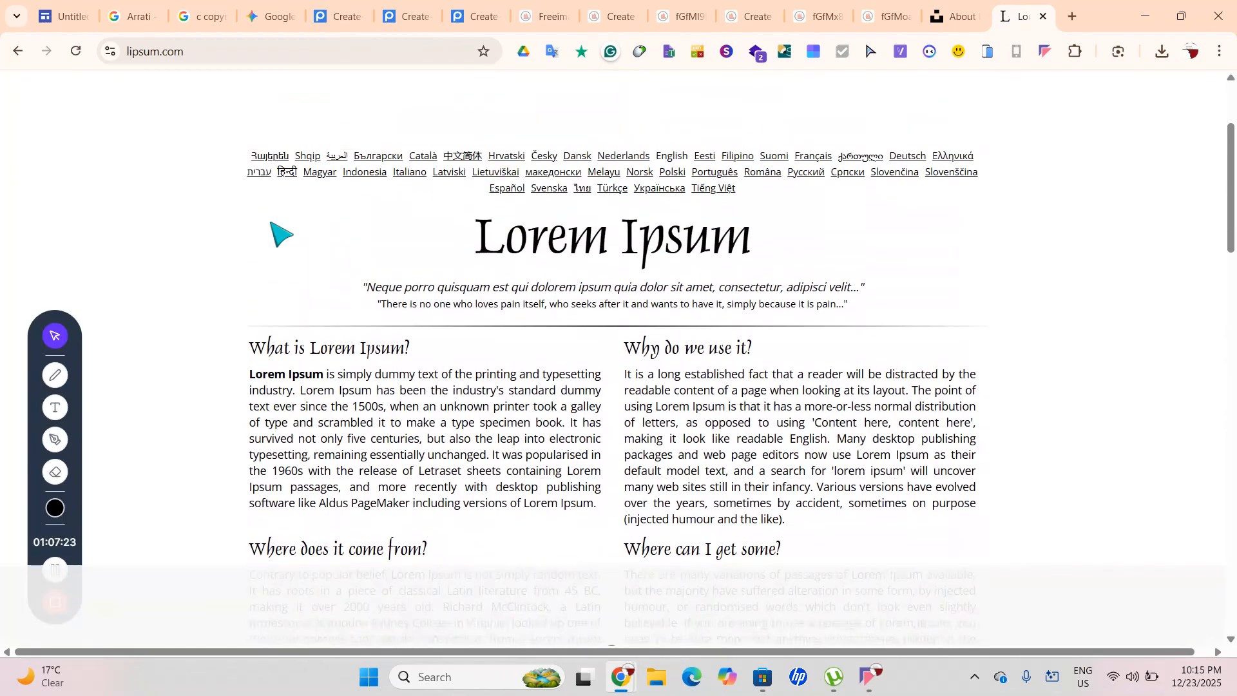
scroll(428, 325, "down", 9)
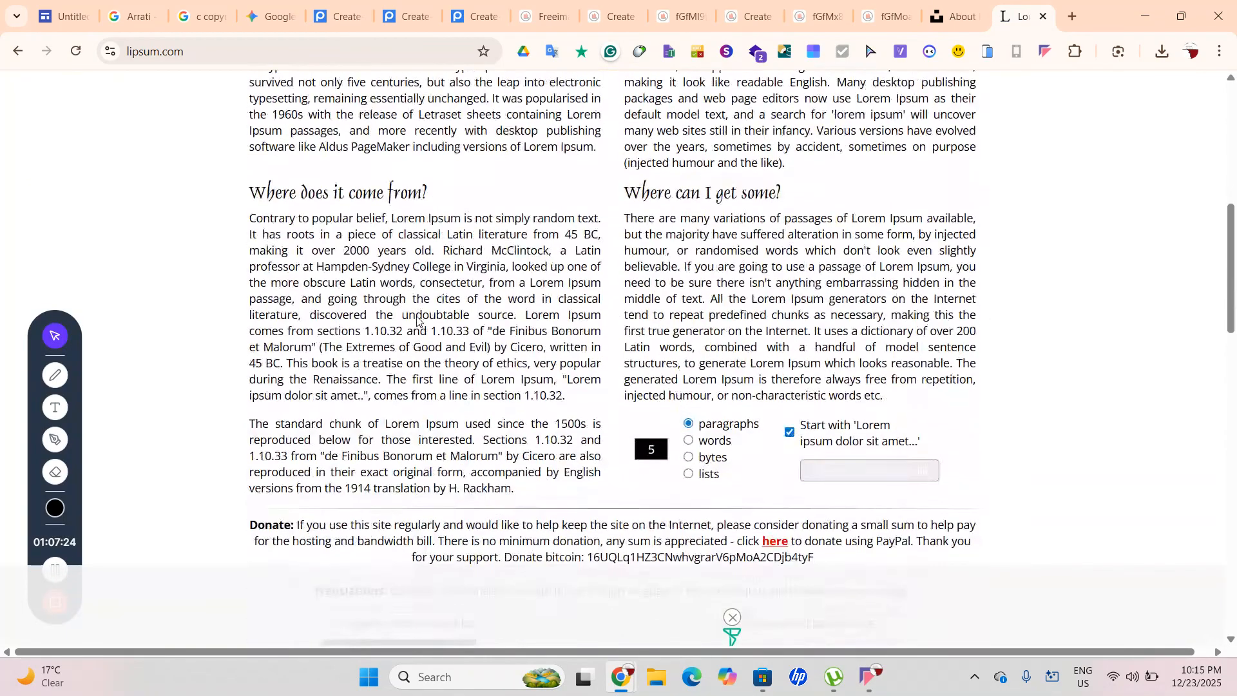
scroll(417, 320, "down", 2)
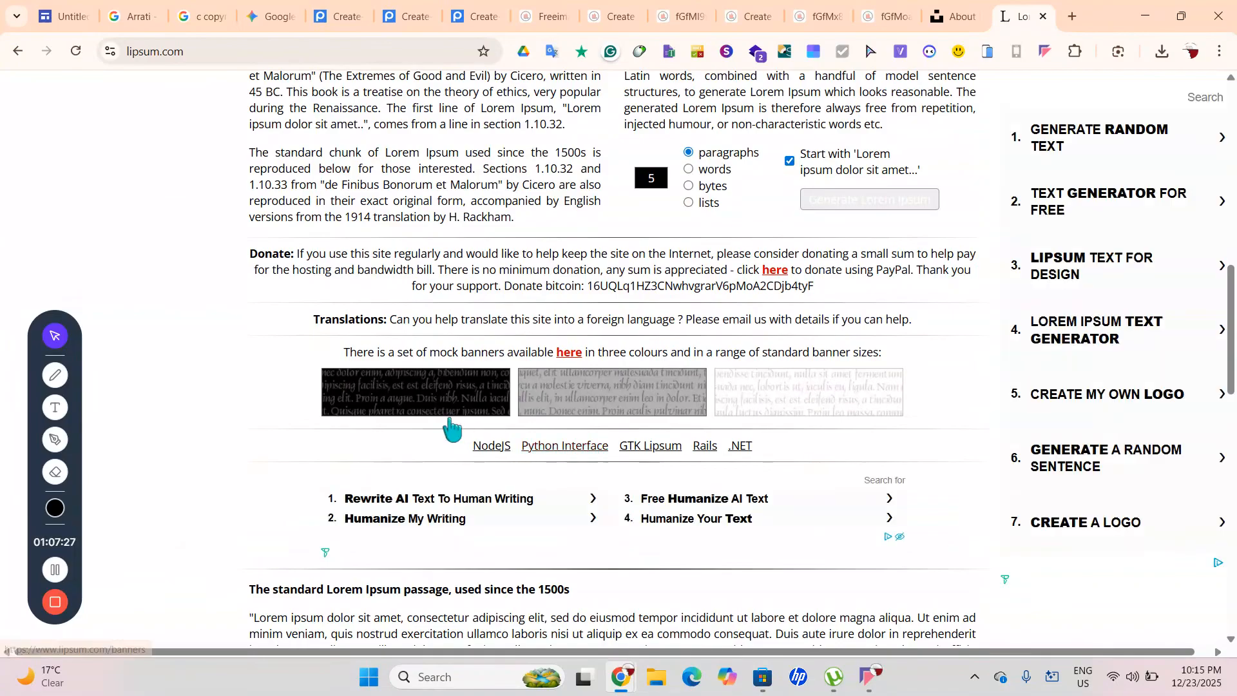
scroll(451, 423, "down", 2)
scroll(450, 427, "up", 3)
scroll(450, 425, "down", 10)
scroll(450, 424, "down", 2)
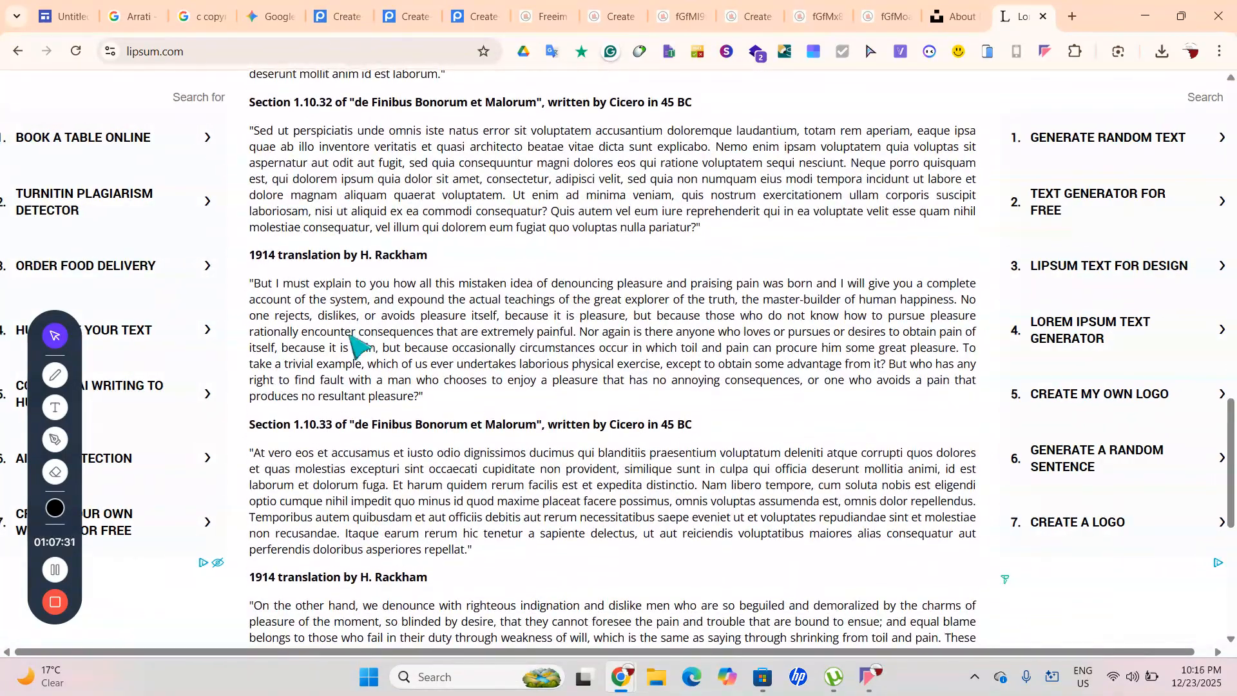
scroll(245, 199, "down", 4)
scroll(245, 200, "down", 3)
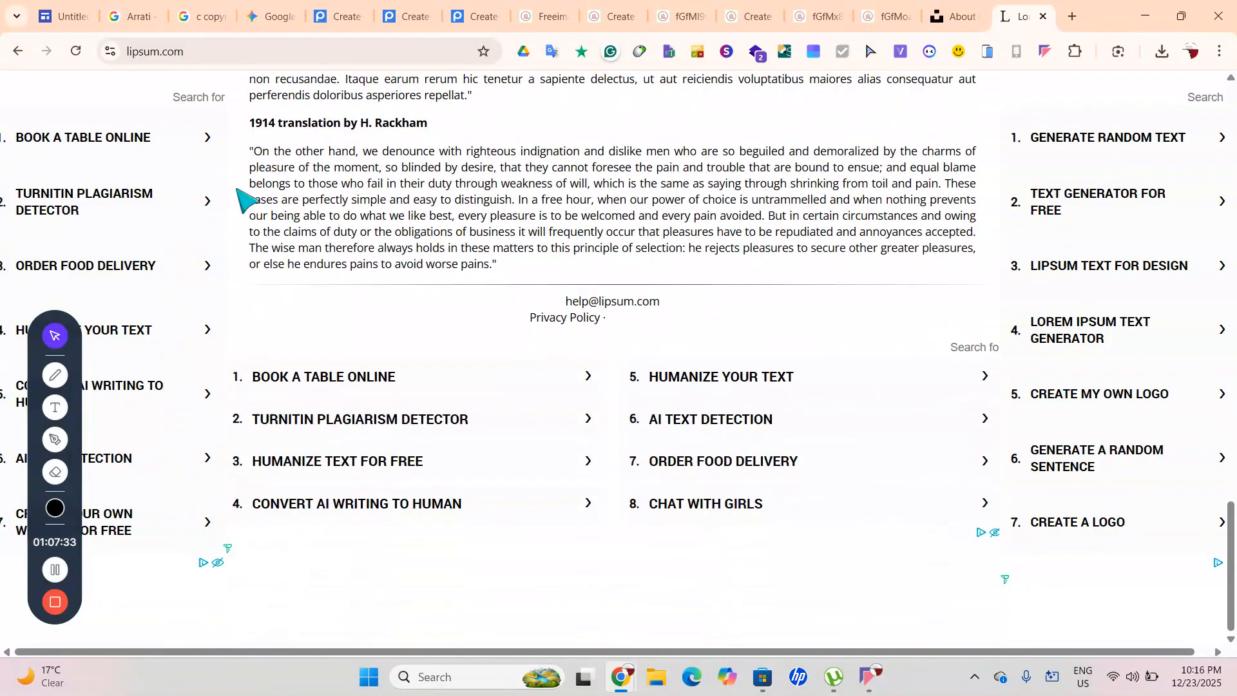
scroll(475, 312, "up", 9)
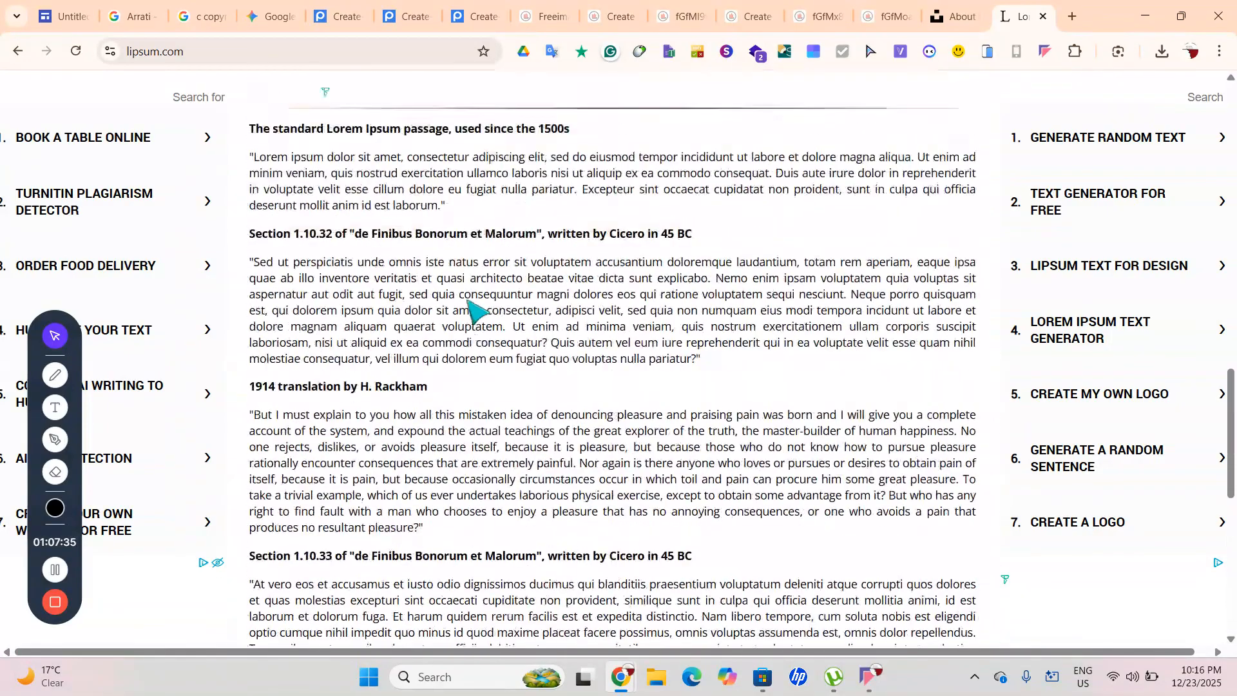
scroll(475, 312, "up", 8)
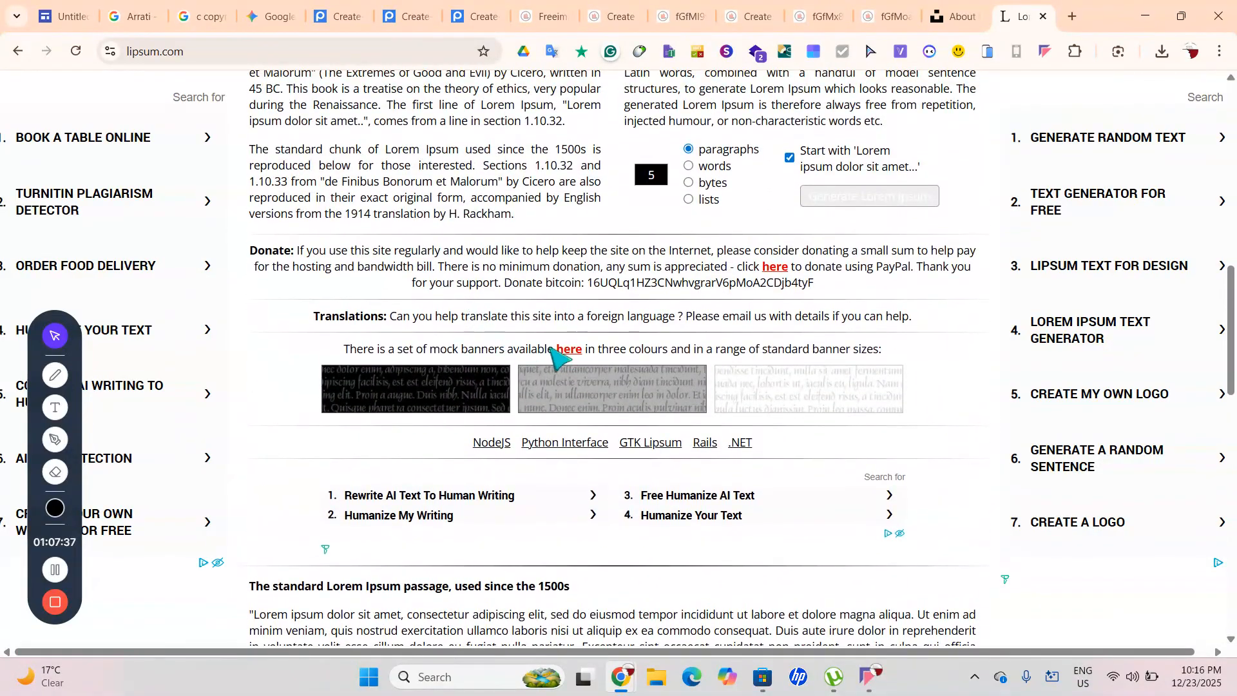
left_click(416, 407)
scroll(619, 428, "down", 6)
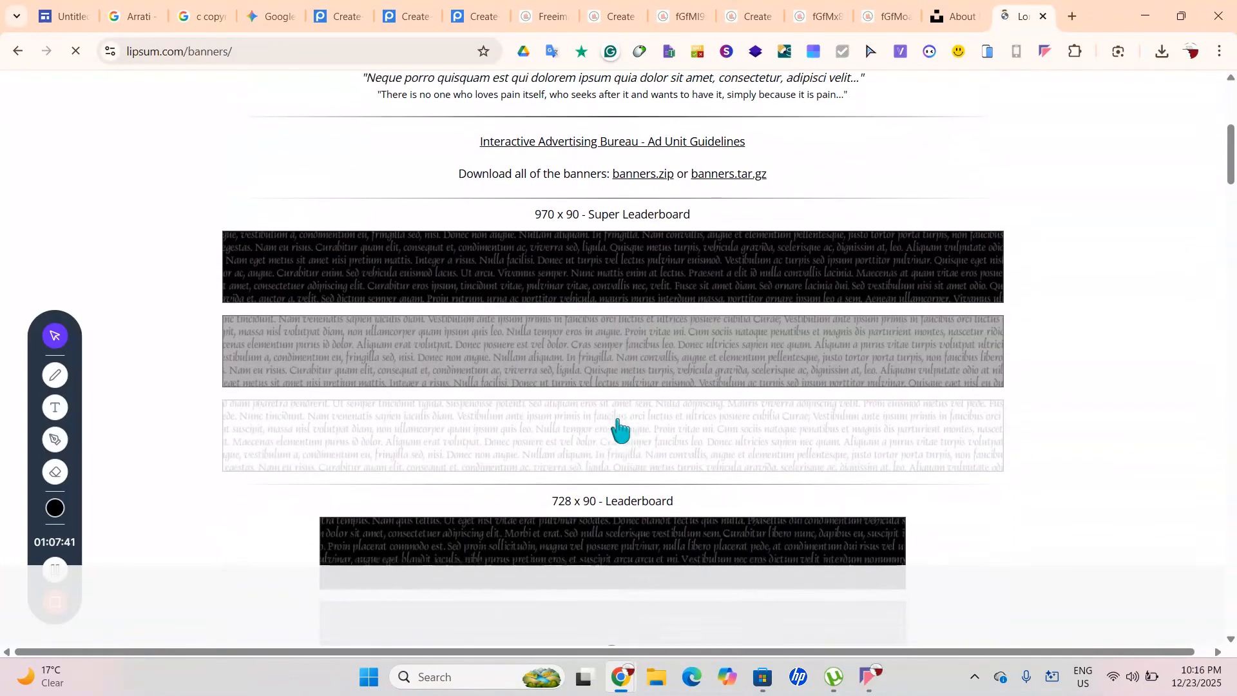
scroll(620, 428, "down", 15)
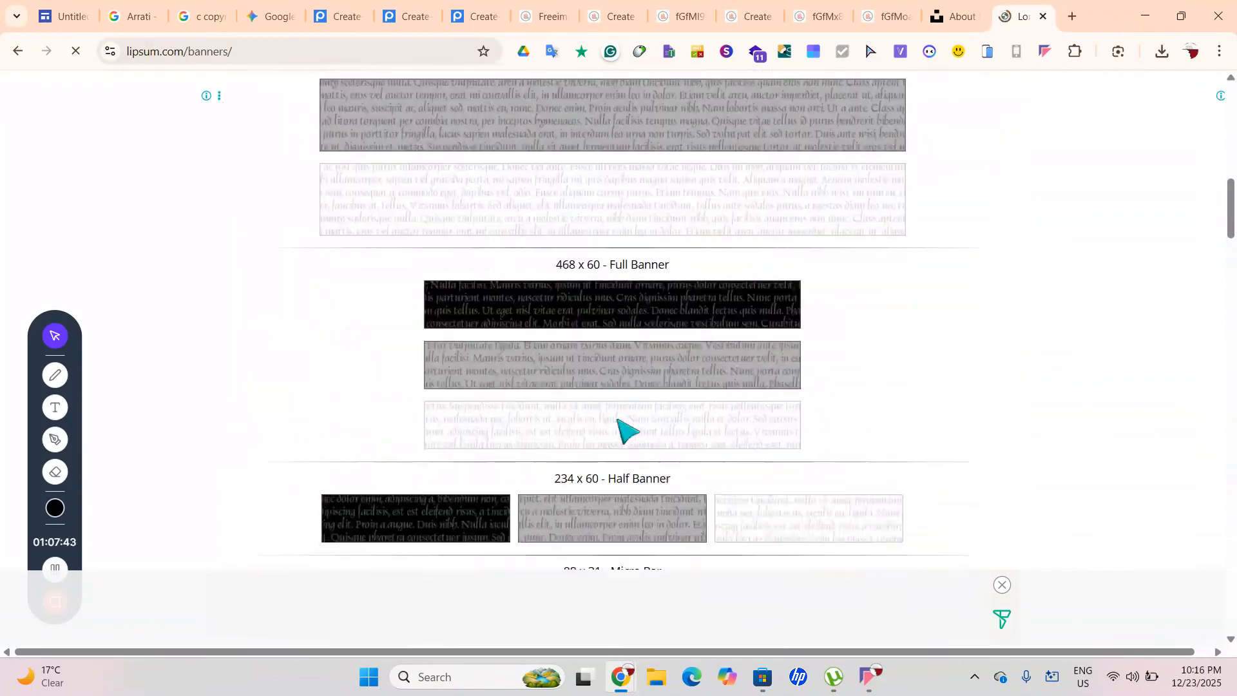
scroll(620, 428, "down", 15)
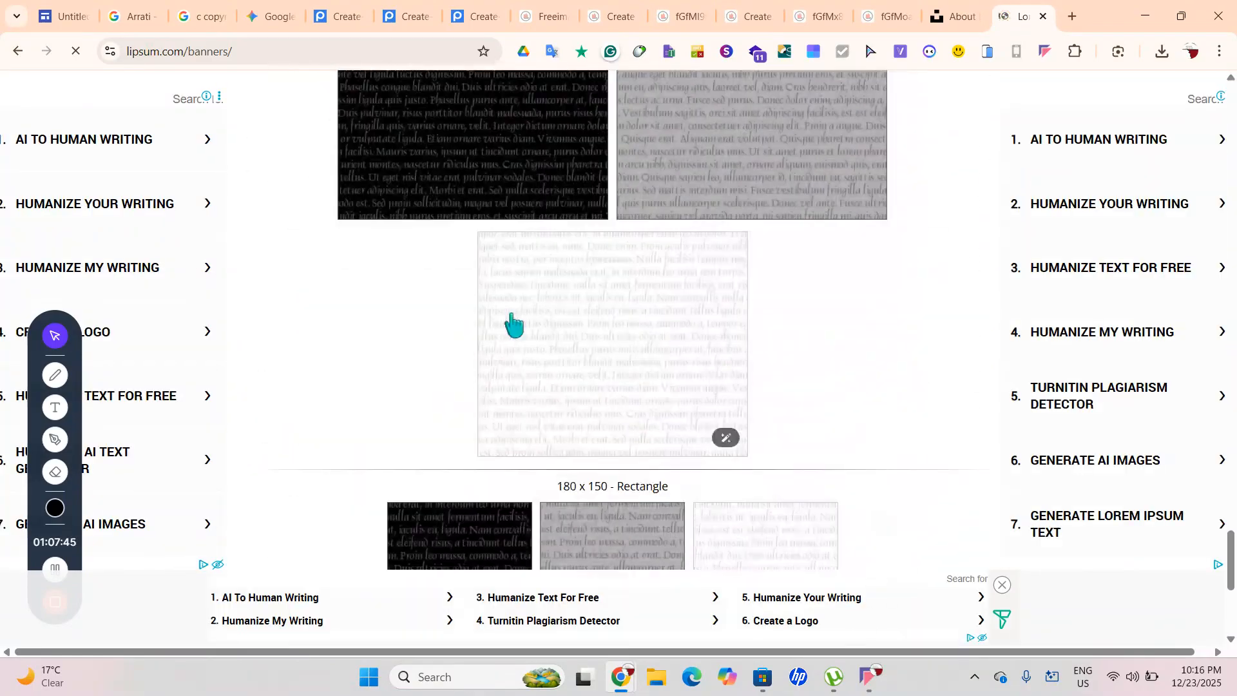
Expand 'How to get Lorem Ipsum text?' and 'How do I add dummy text?' in the results
left_click(12, 50)
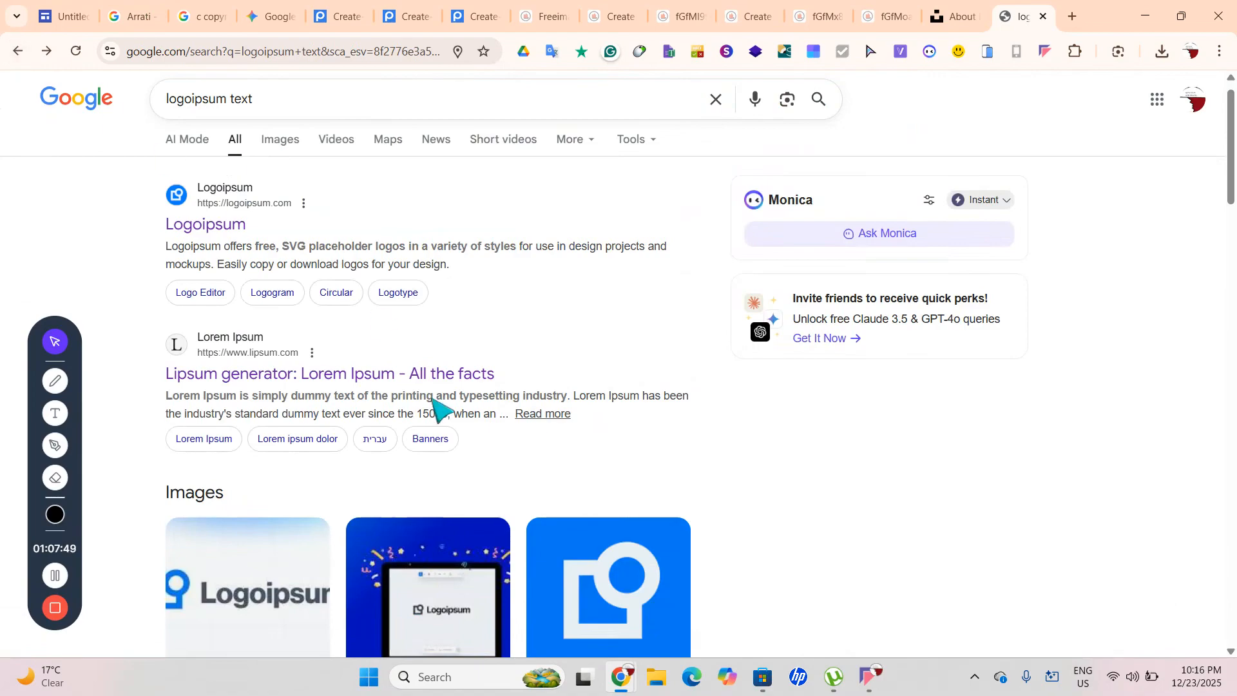
scroll(435, 409, "down", 15)
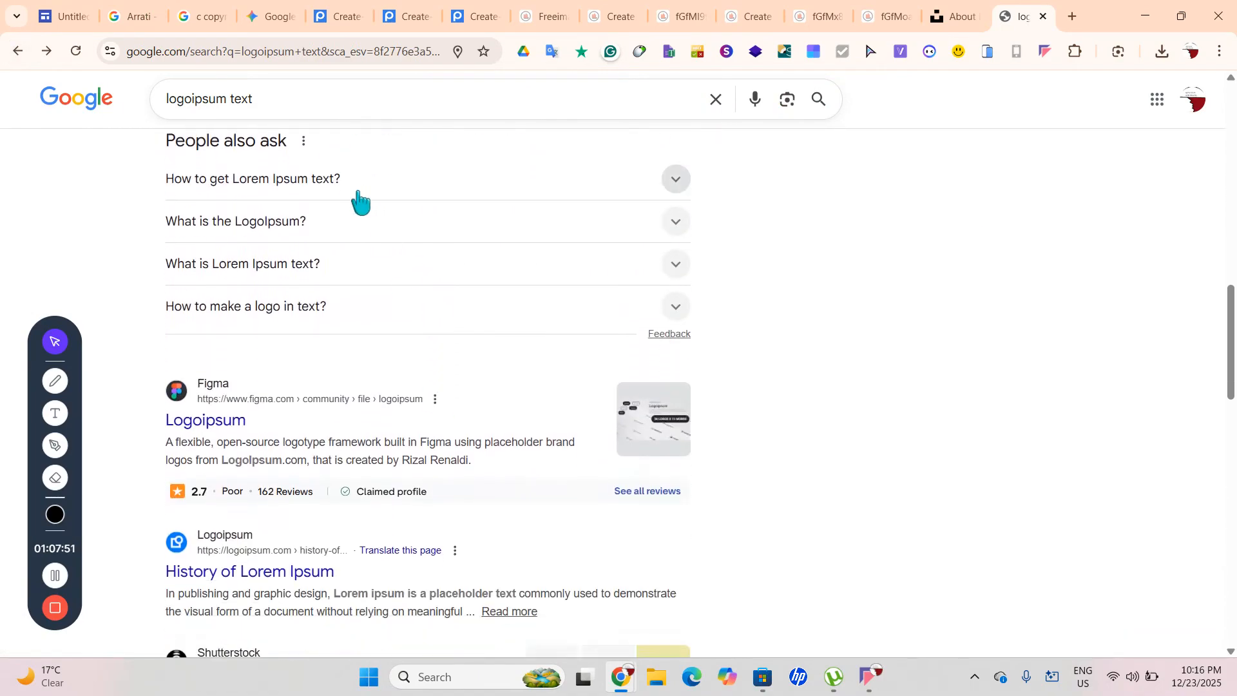
left_click(359, 193)
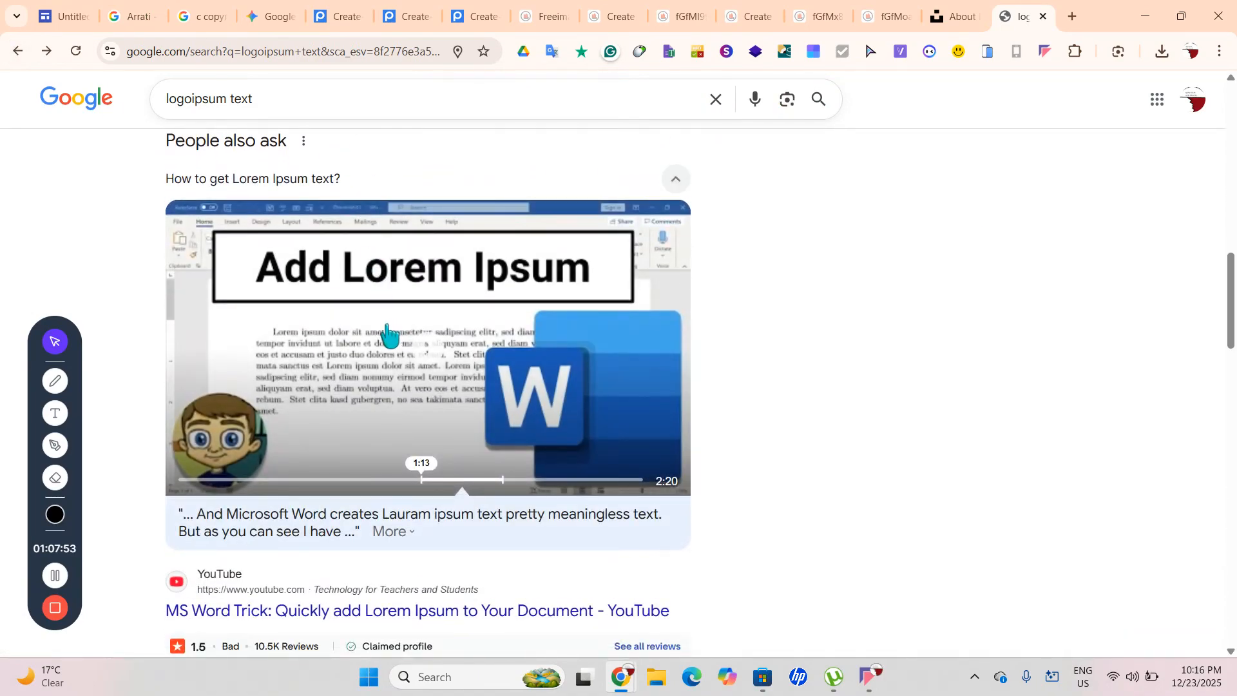
scroll(350, 406, "down", 6)
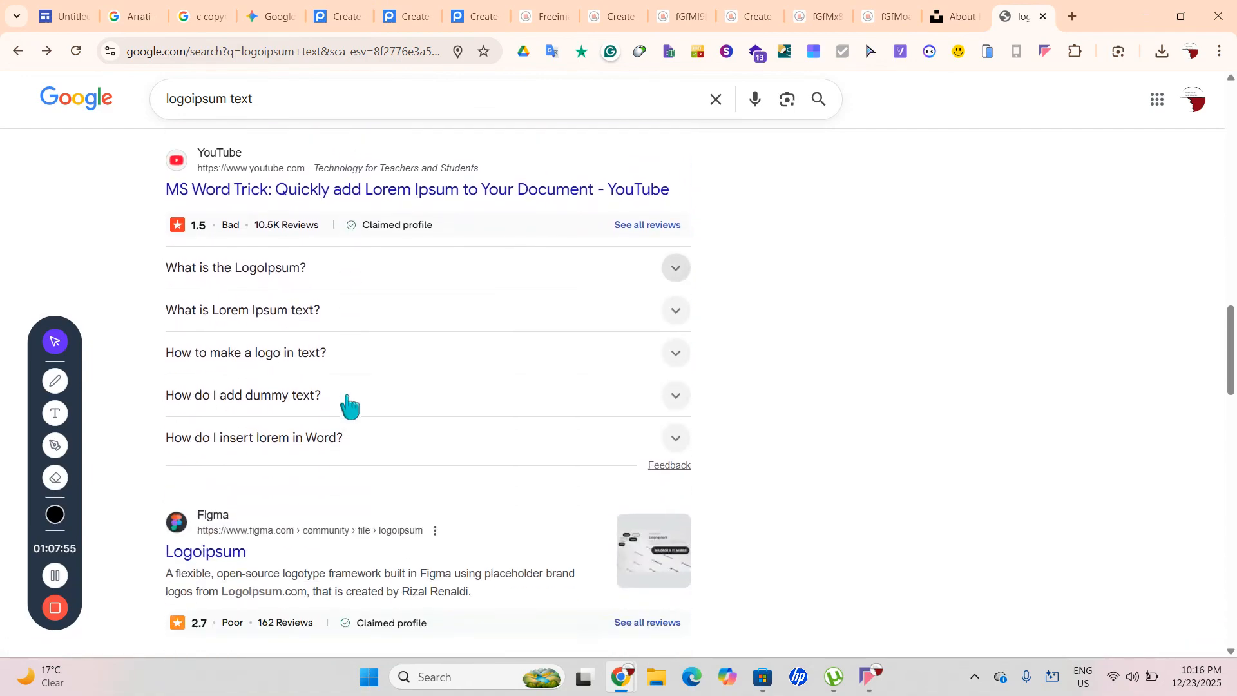
left_click(297, 391)
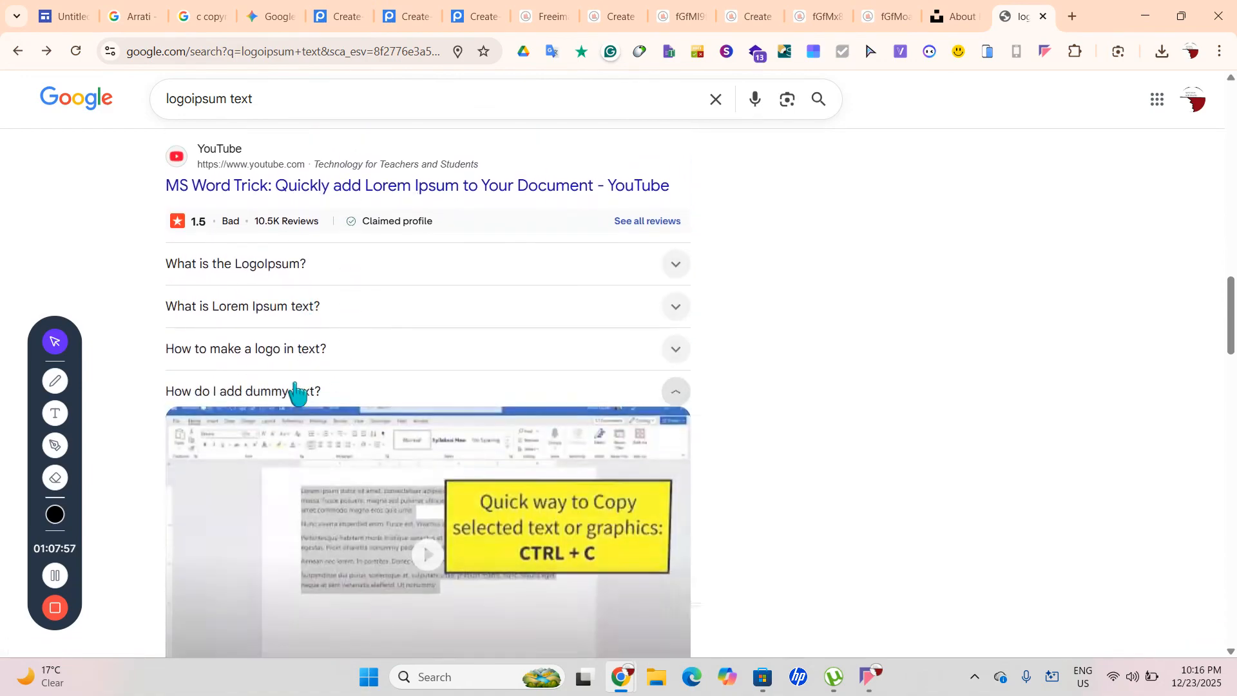
scroll(296, 386, "down", 12)
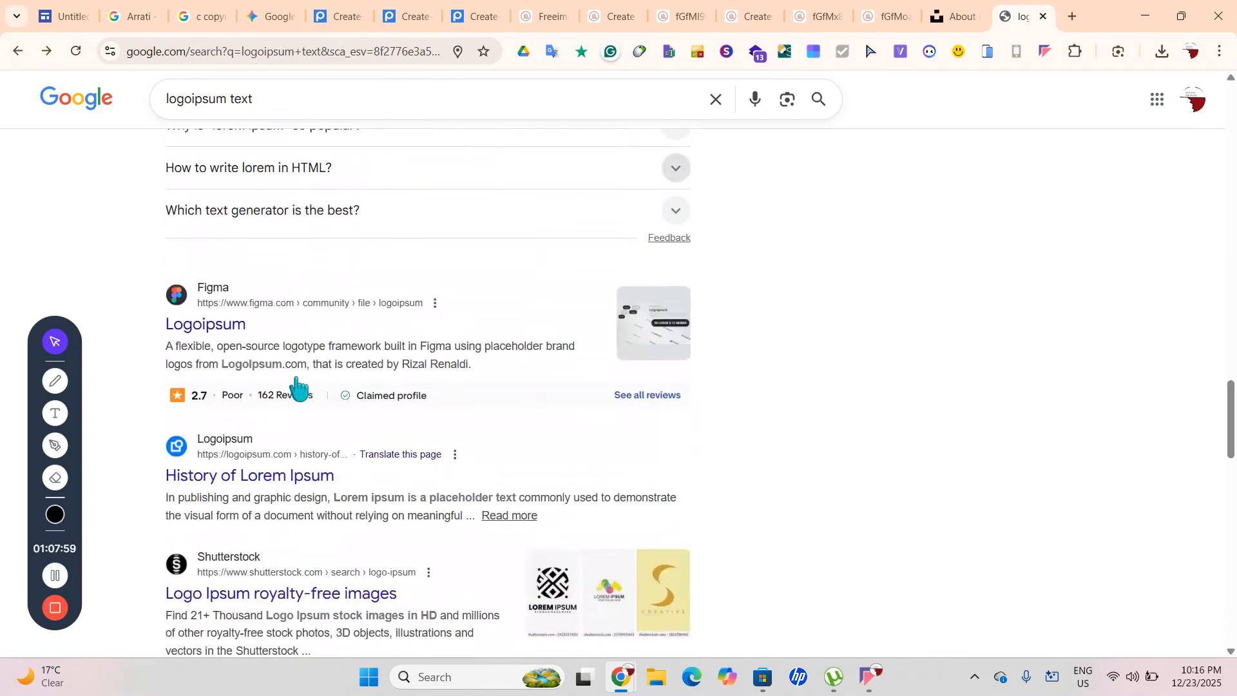
scroll(296, 387, "down", 1)
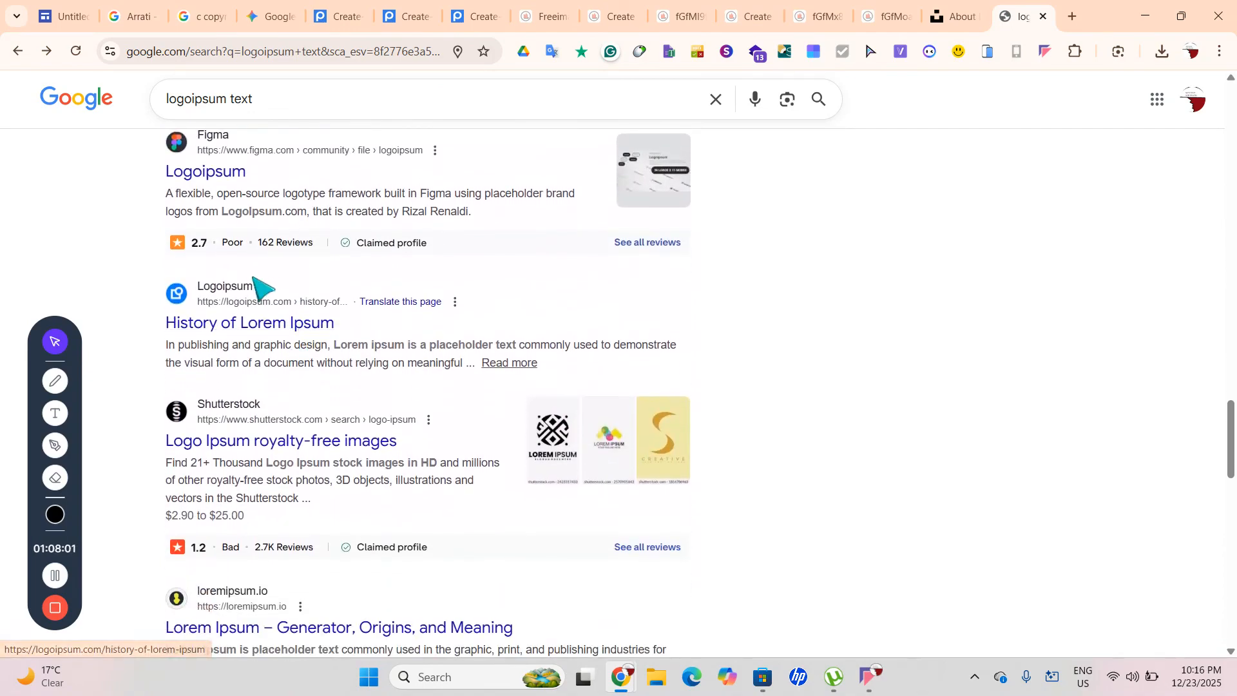
scroll(316, 542, "down", 5)
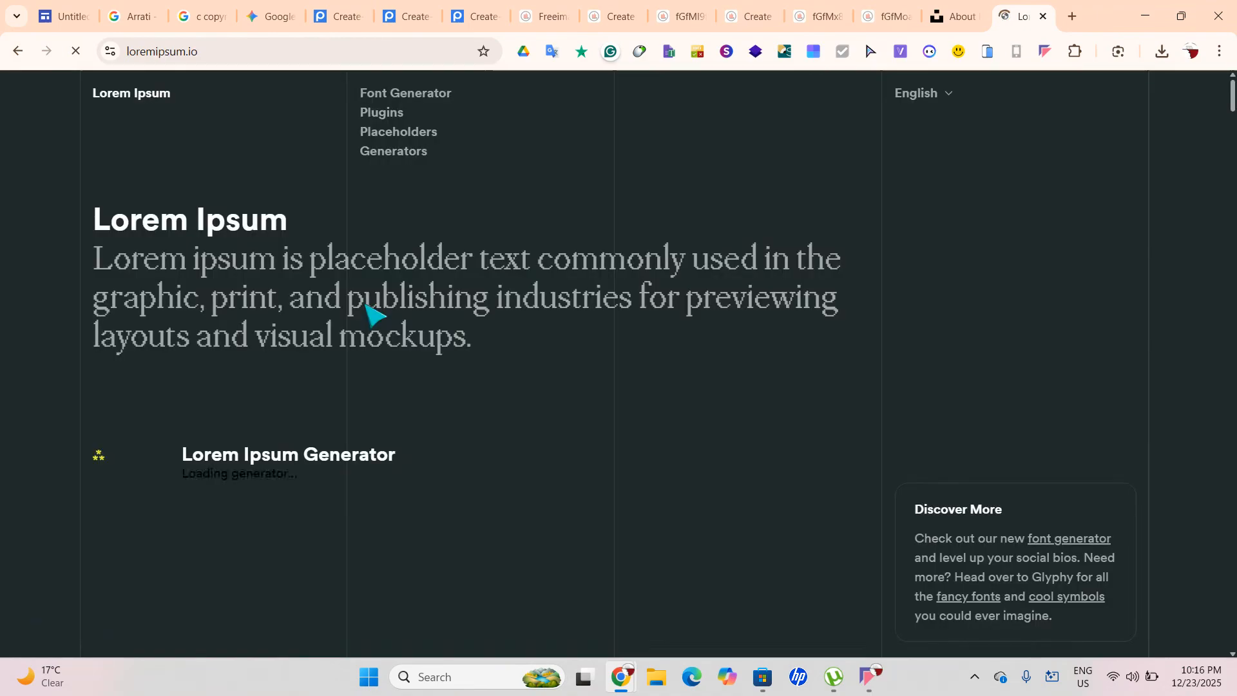
Set the loremipsum.io generator to produce 20 paragraphs of placeholder text
scroll(372, 312, "down", 4)
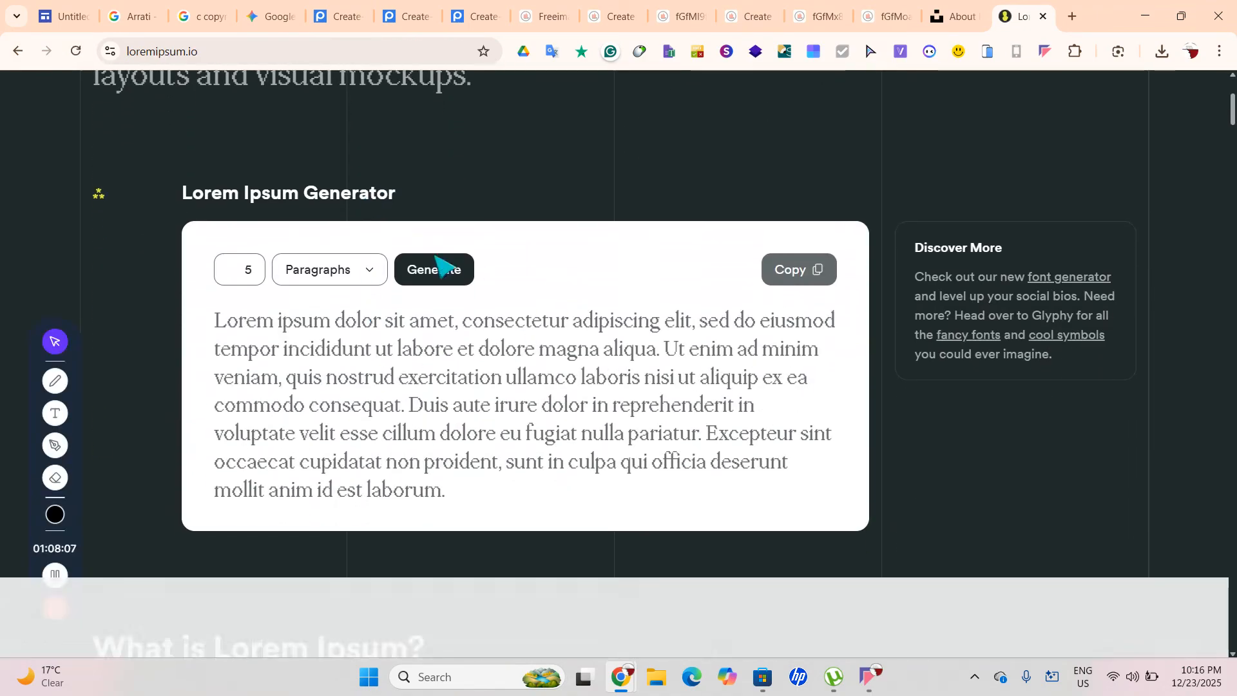
scroll(464, 298, "up", 4)
scroll(377, 316, "down", 4)
left_click(348, 274)
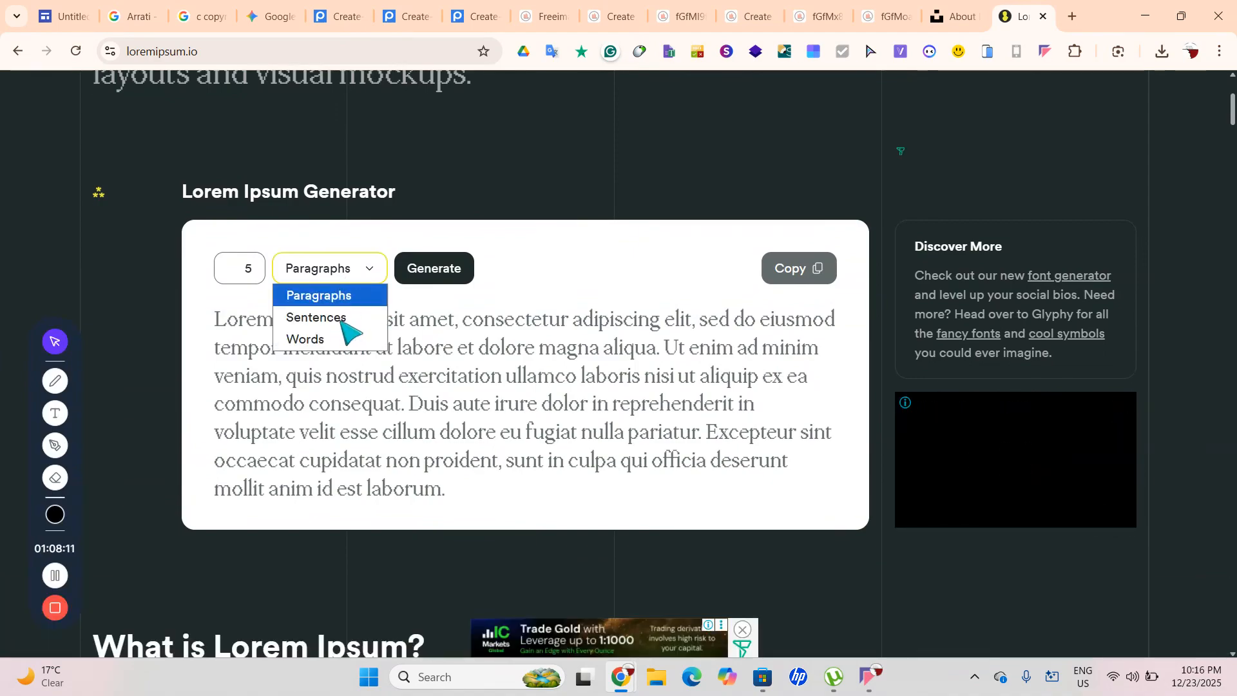
left_click(336, 300)
left_click(255, 277)
key("BackSpace")
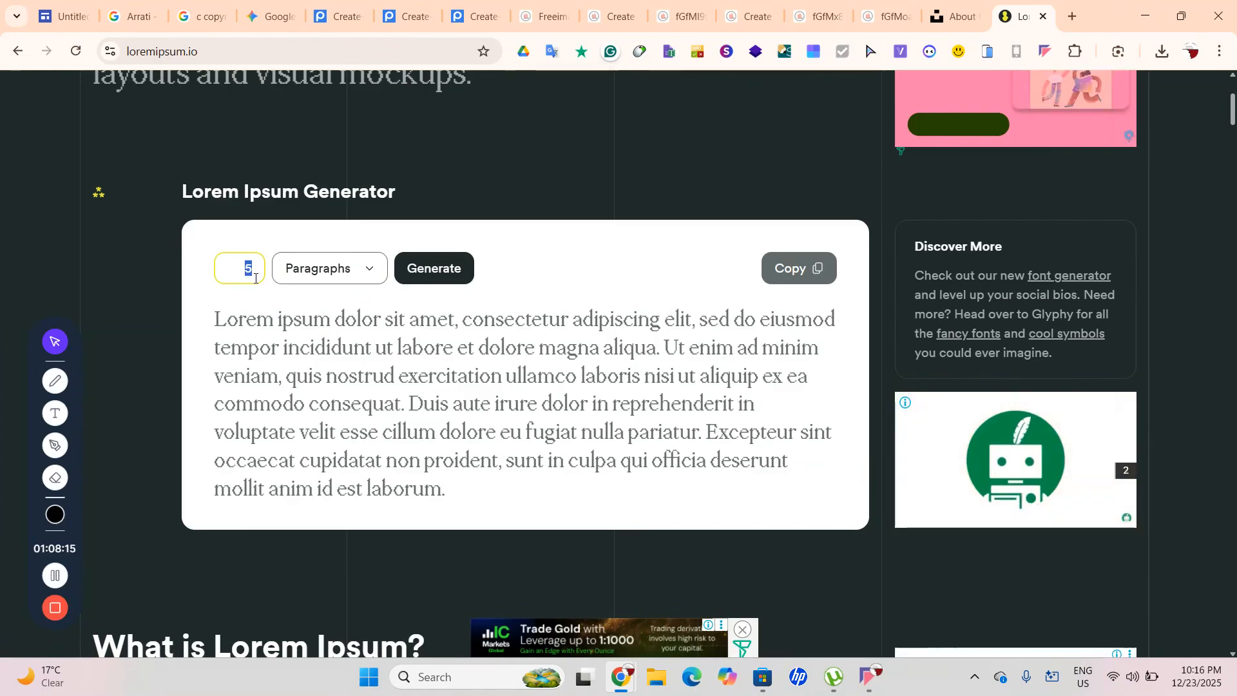
type("20")
scroll(255, 281, "up", 4)
scroll(373, 431, "down", 12)
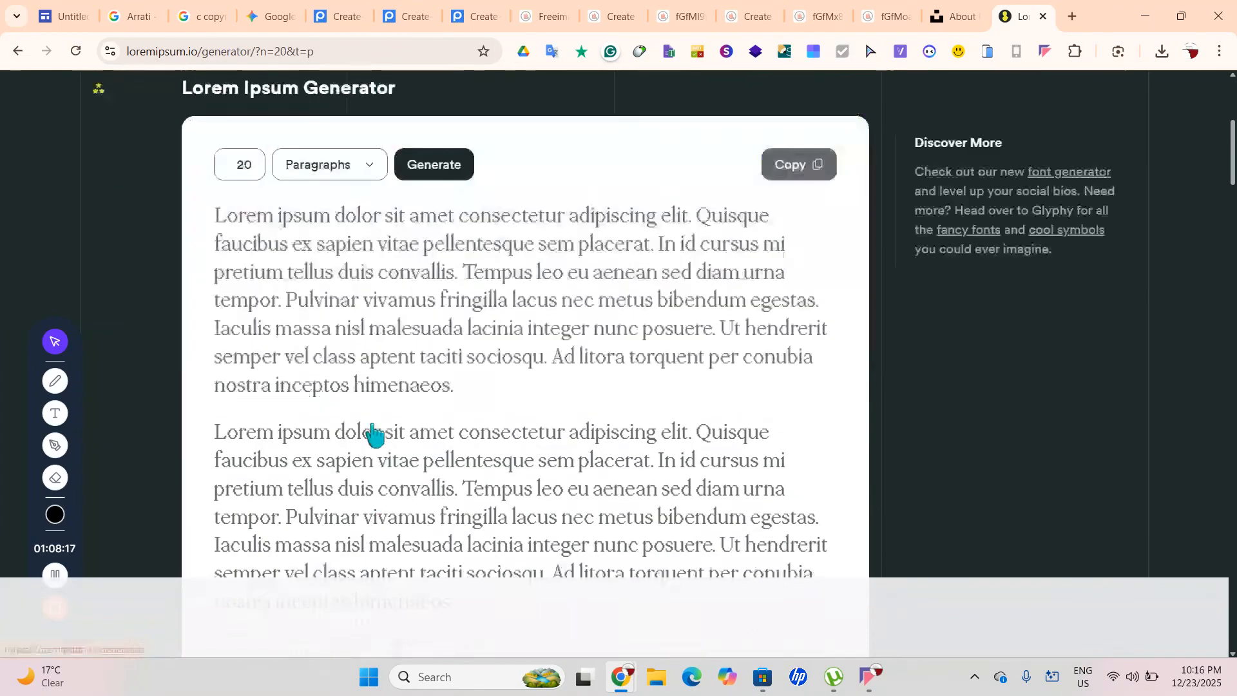
scroll(373, 431, "up", 10)
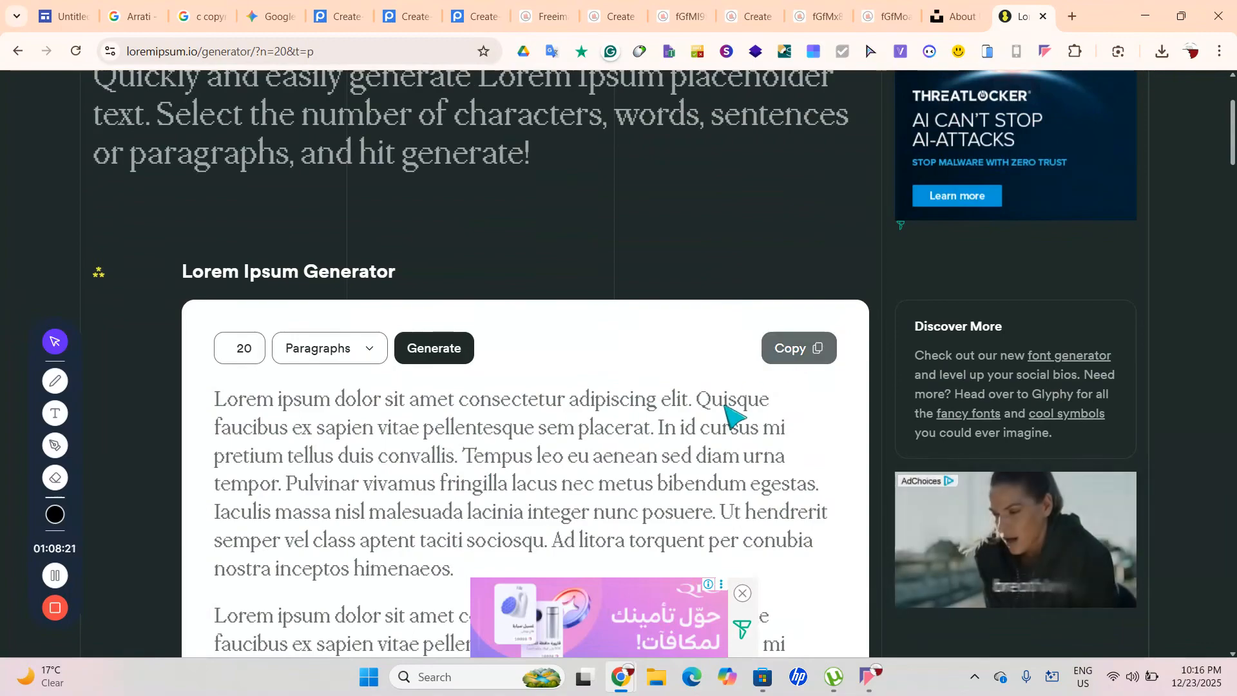
left_click(185, 50)
Add a text box below the photo and paste in the Lorem Ipsum paragraphs
left_click(93, 16)
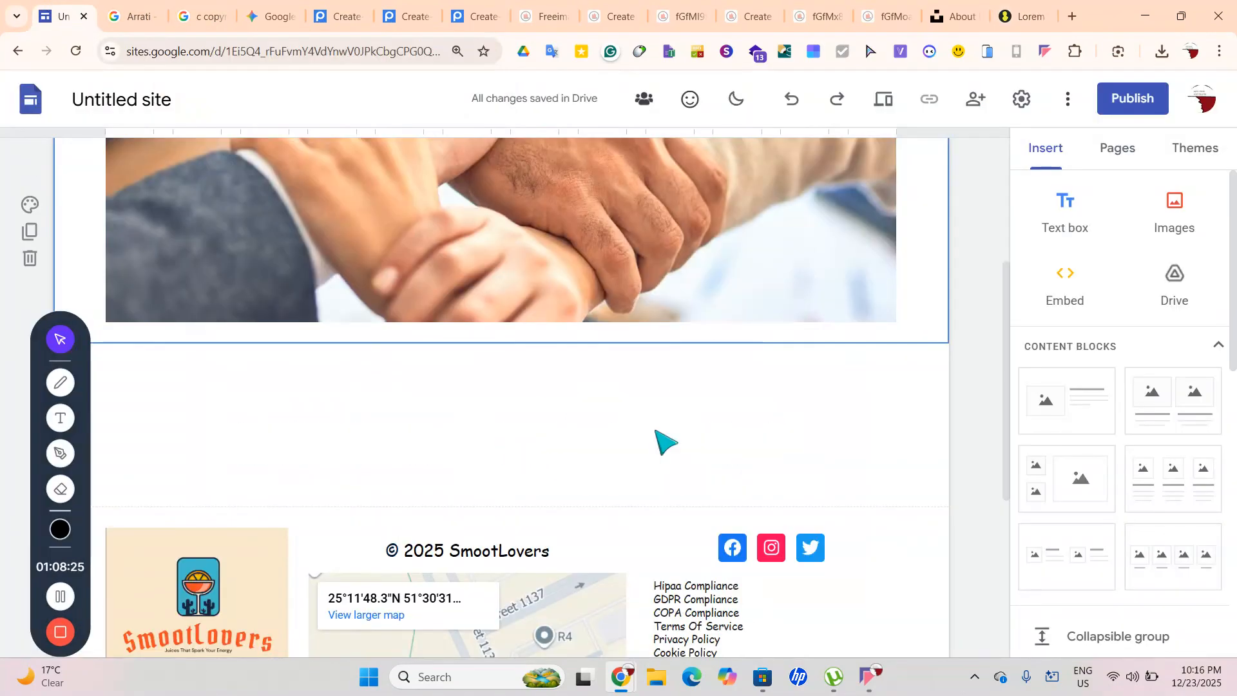
left_click(1060, 193)
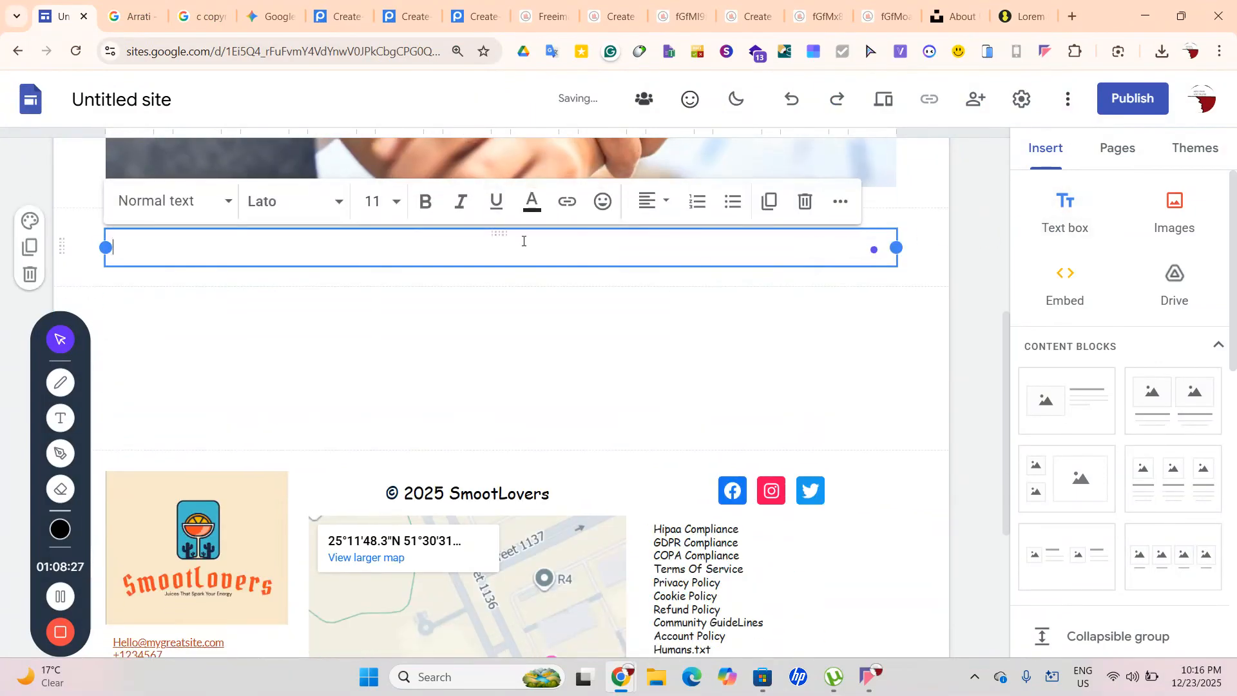
key("ctrl+v")
key("ctrl+a")
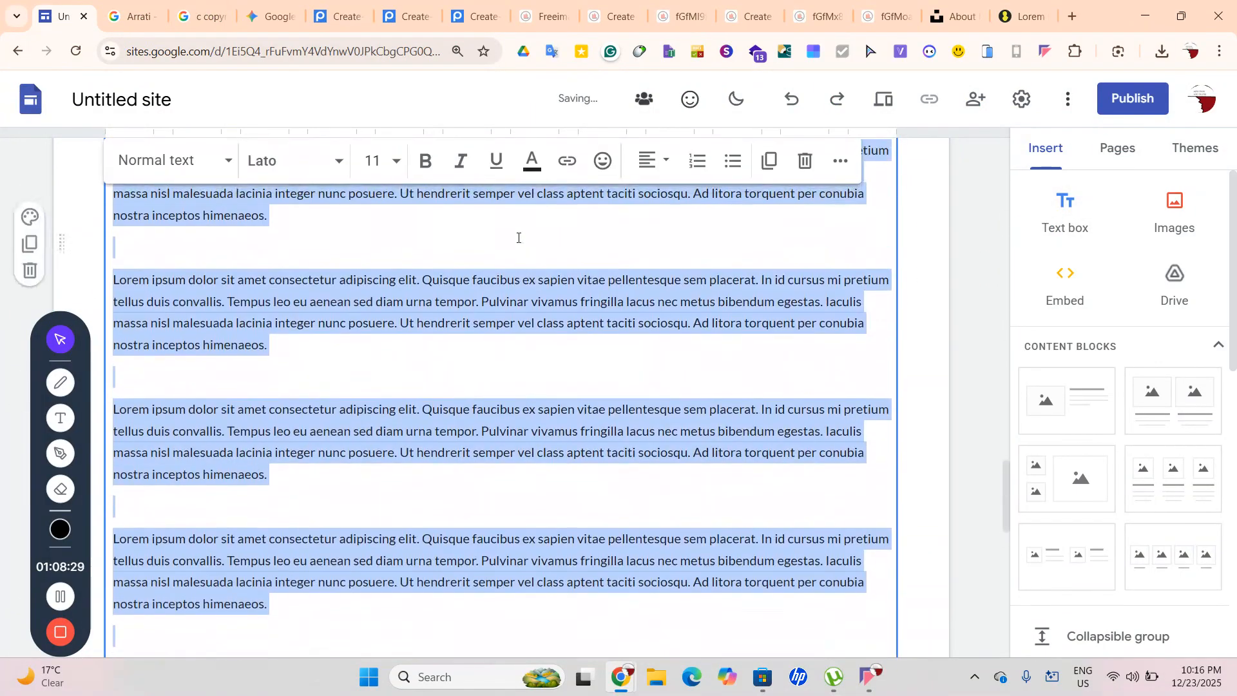
Set all the pasted paragraphs in Comic Sans MS
left_click(312, 169)
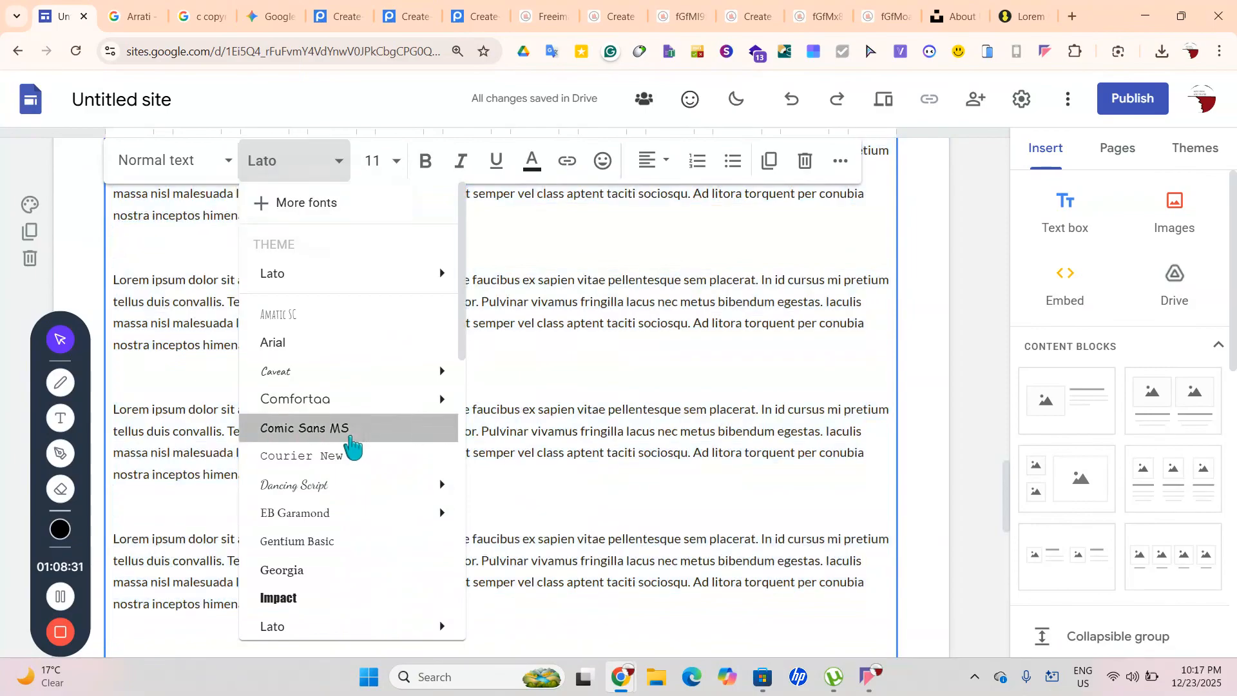
left_click(352, 437)
left_click(929, 363)
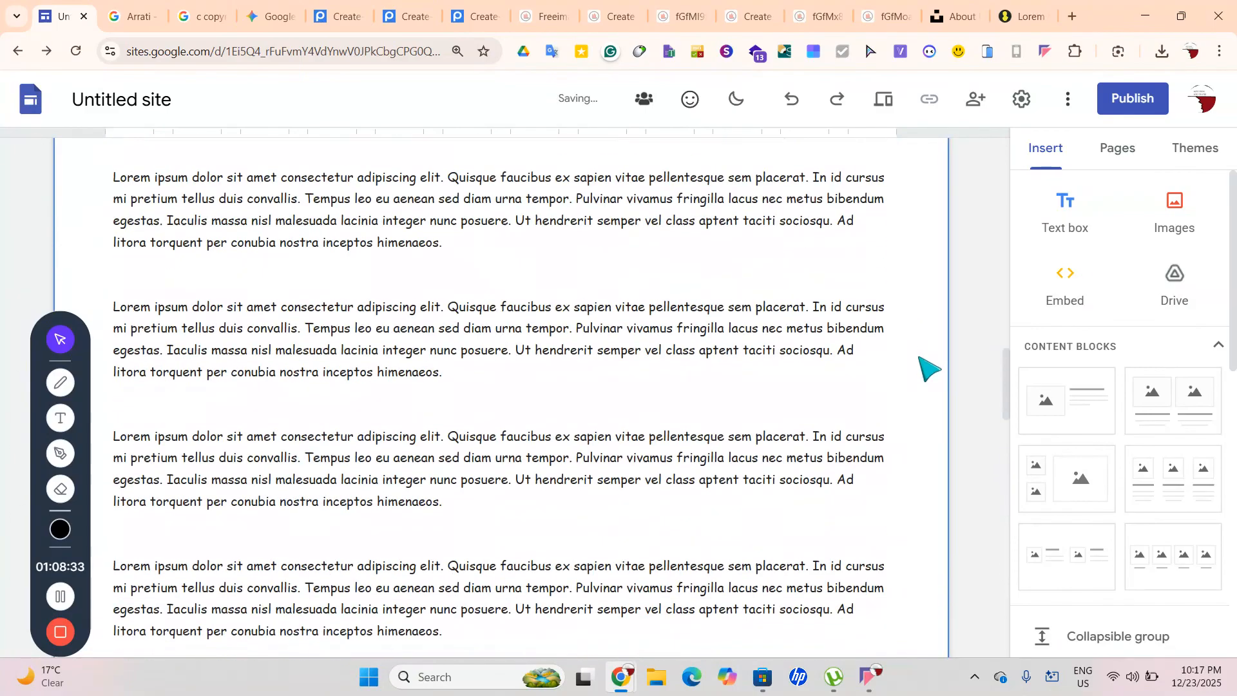
scroll(929, 368, "up", 10)
scroll(928, 369, "down", 8)
scroll(928, 368, "up", 3)
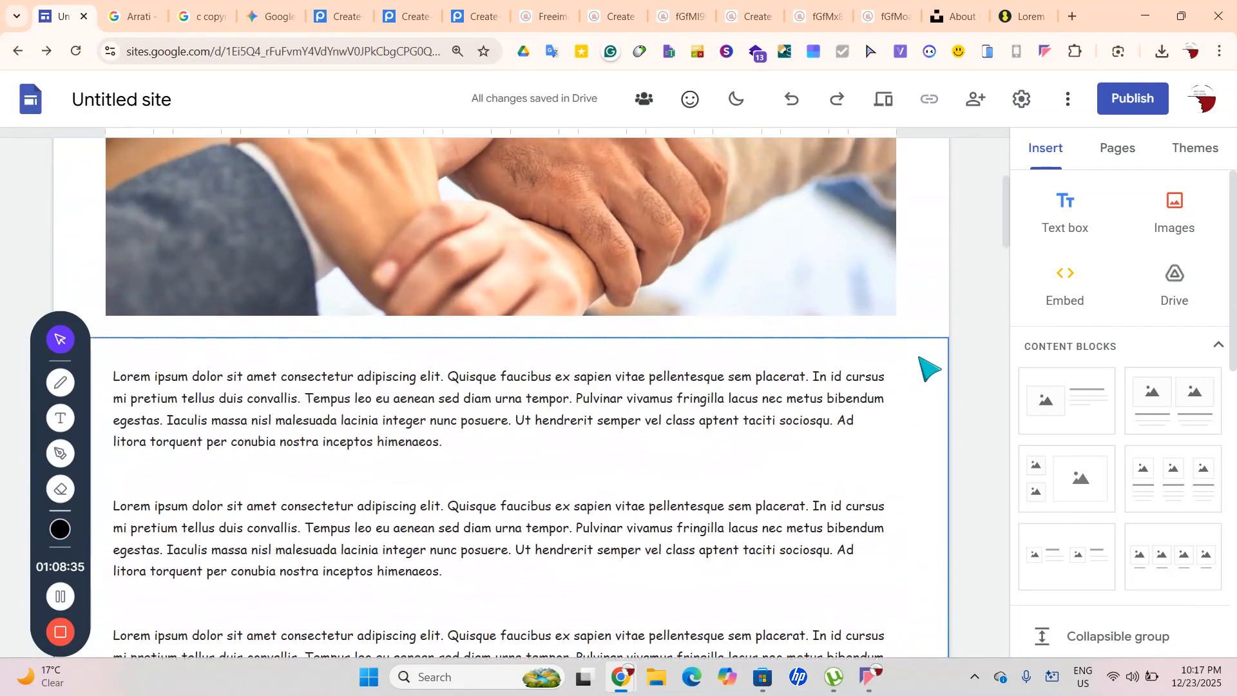
left_click(352, 466)
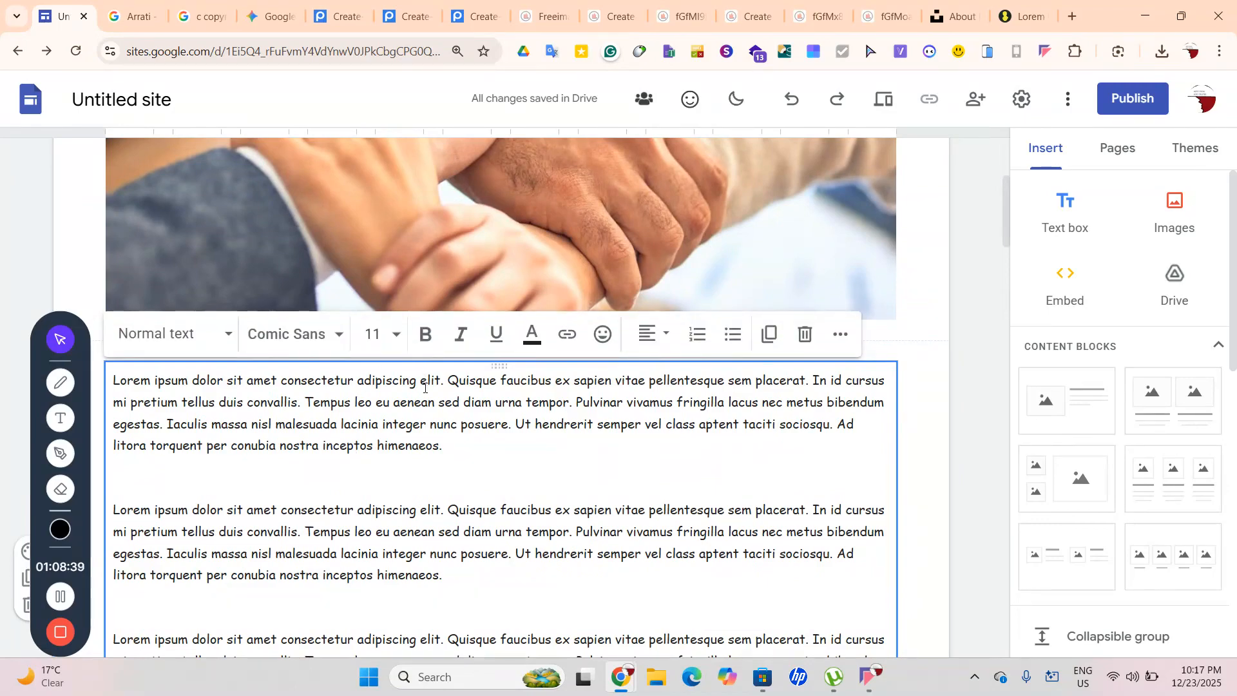
Add a 'Who Started It' heading after the first paragraph at size 72
type("Who Started It")
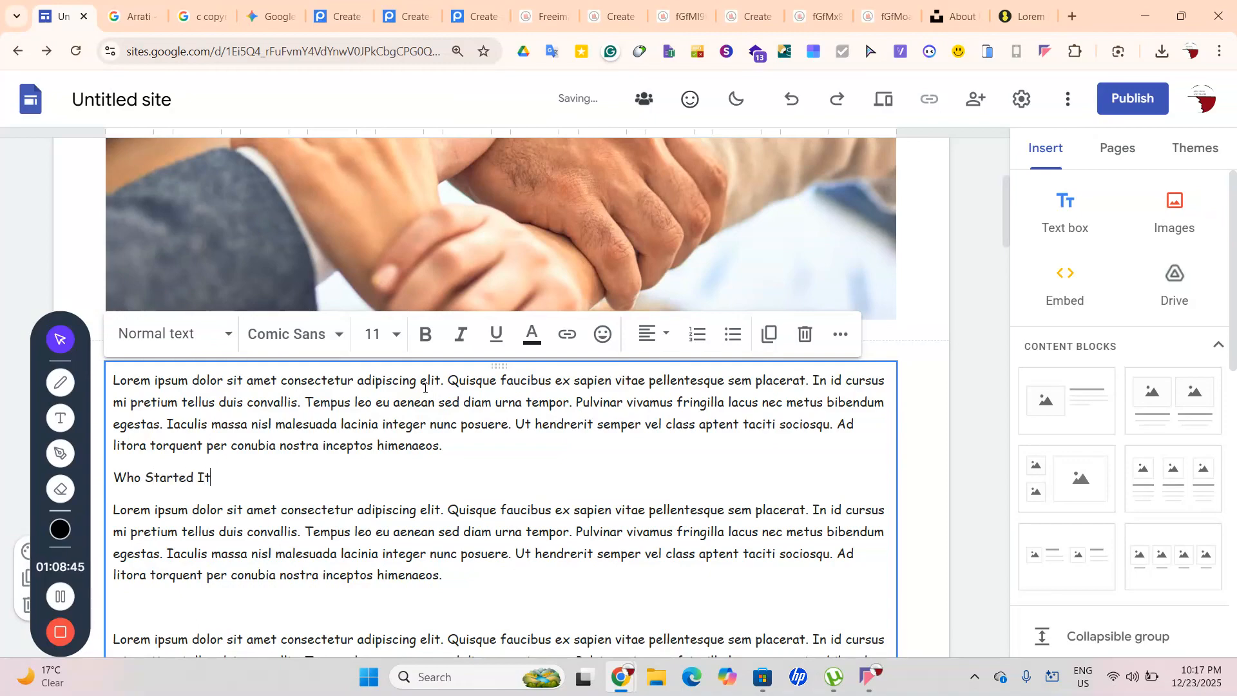
left_click_drag(208, 486, 114, 478)
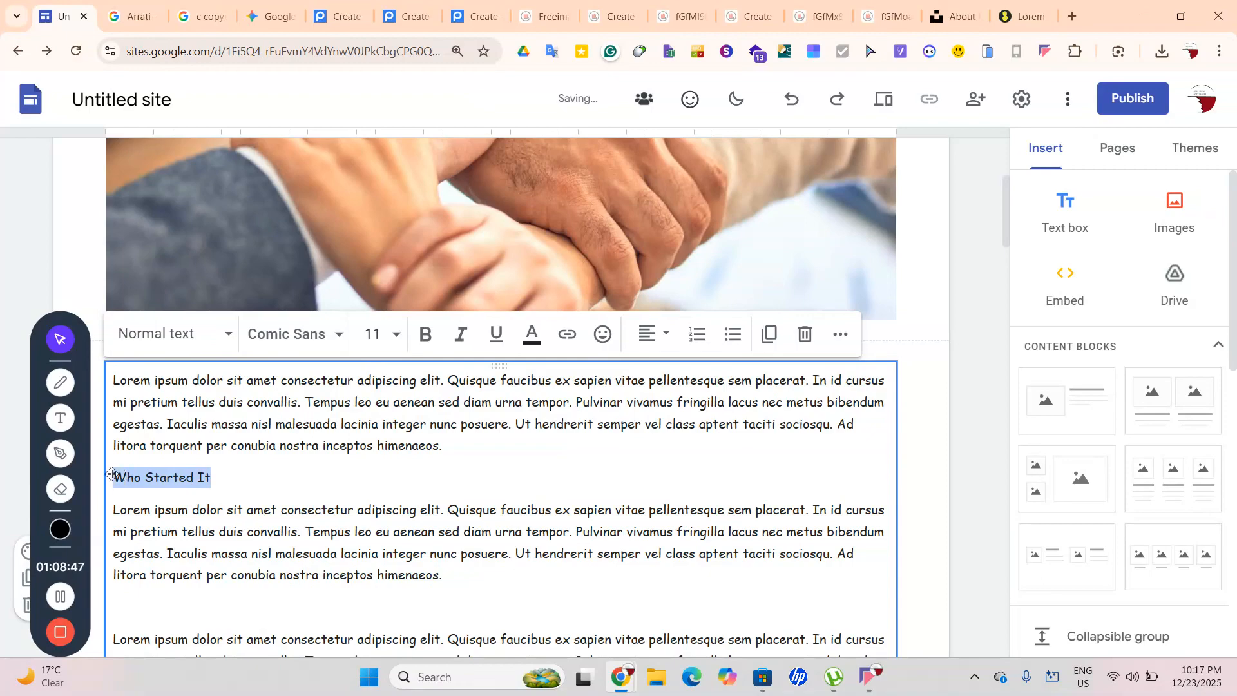
left_click(126, 478)
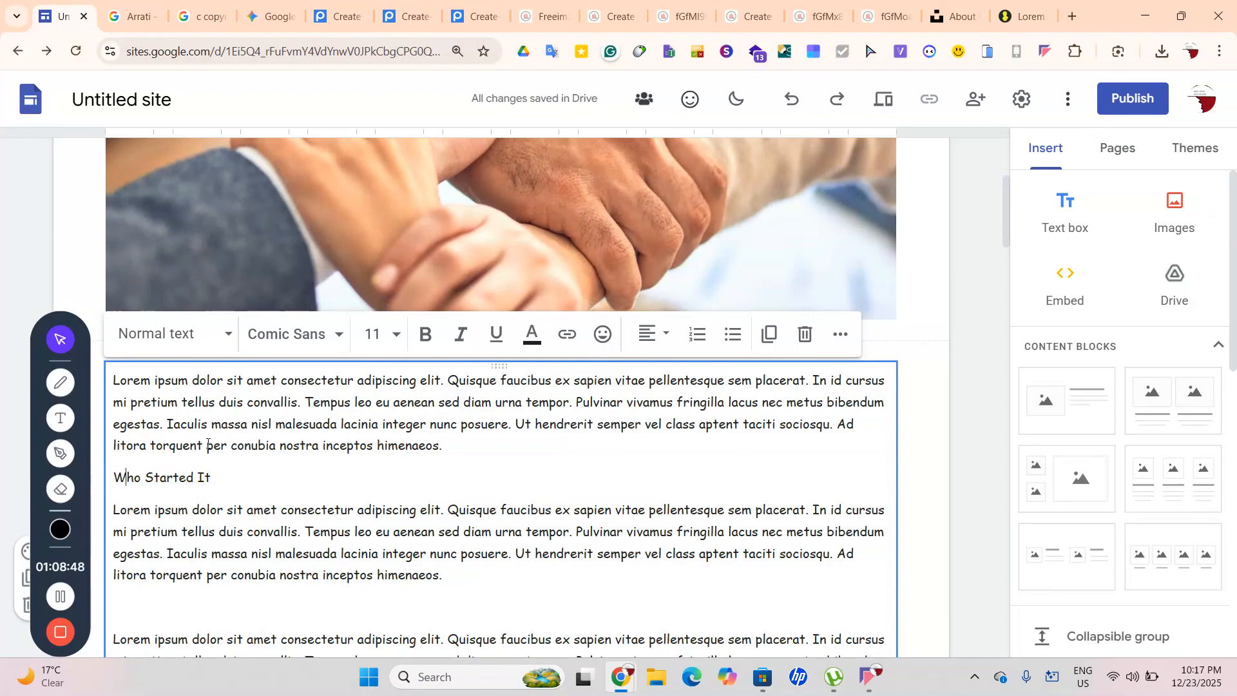
right_click(111, 476)
left_click(204, 487)
left_click_drag(221, 478, 124, 481)
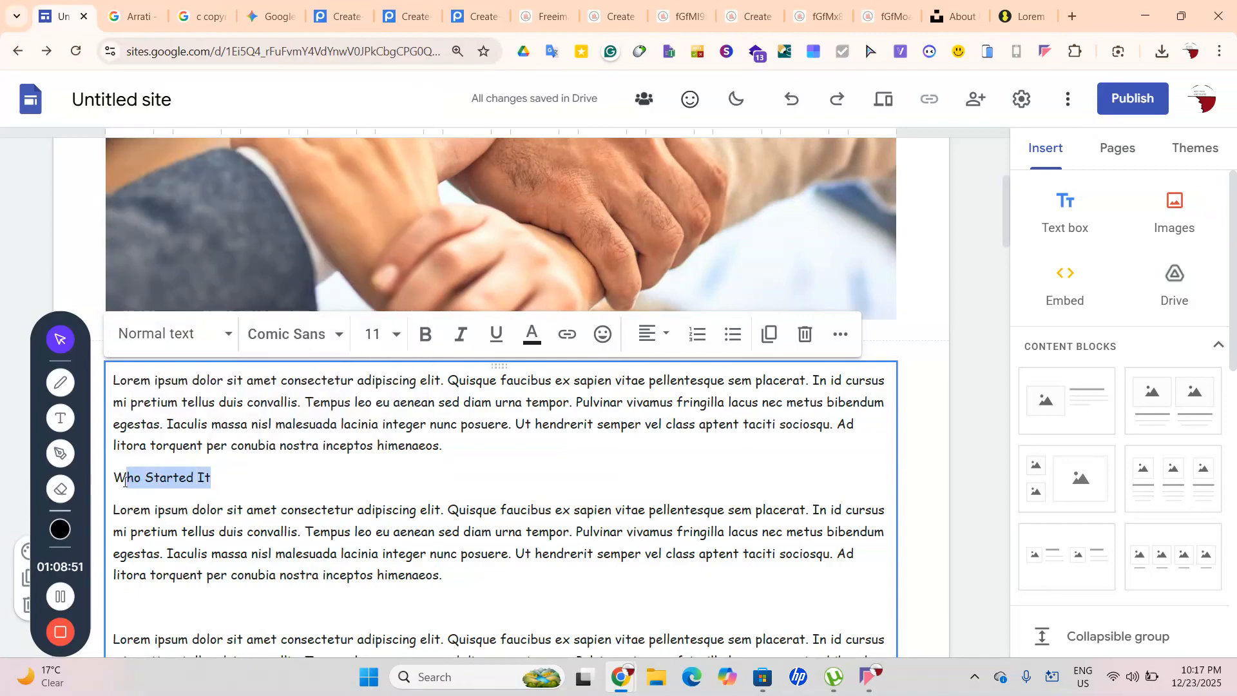
left_click(373, 334)
scroll(403, 522, "down", 5)
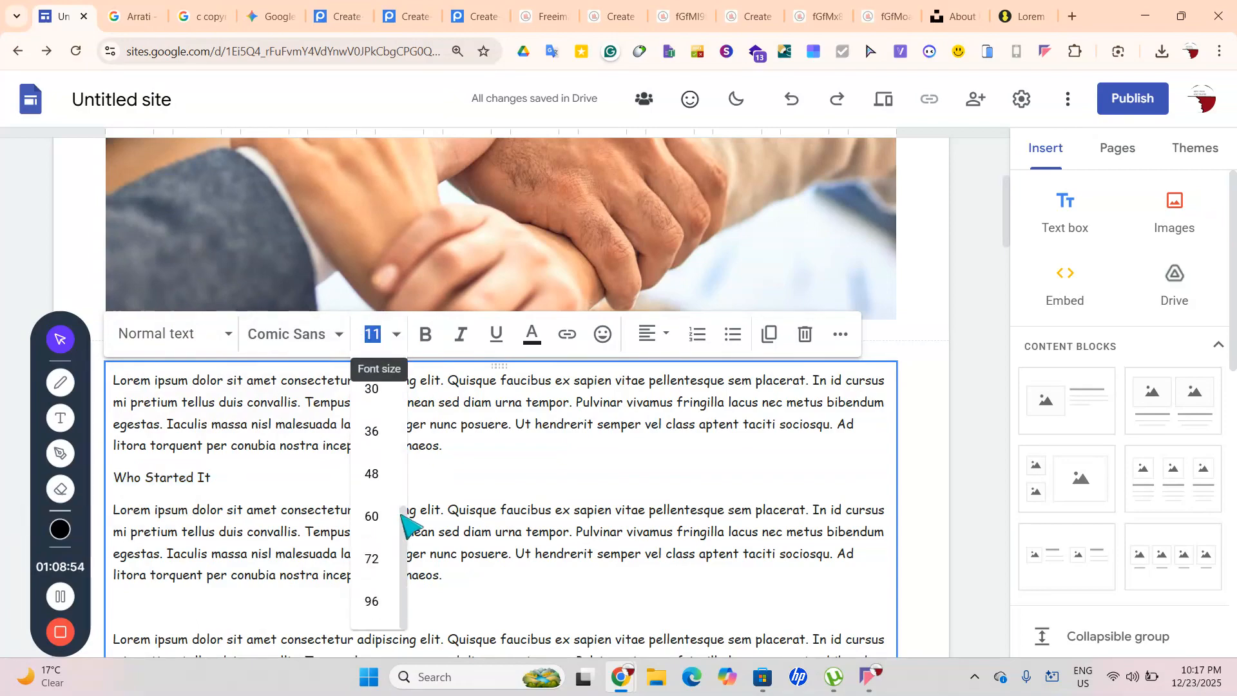
left_click(387, 558)
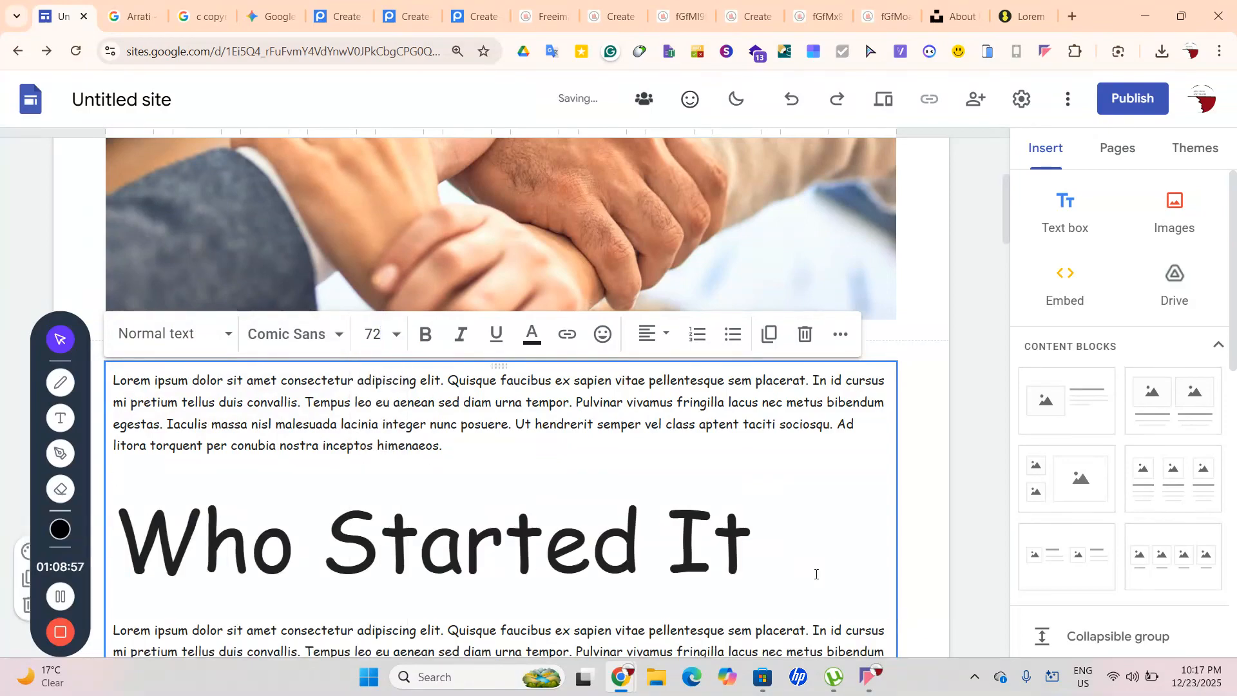
scroll(806, 577, "down", 8)
scroll(806, 577, "up", 10)
scroll(806, 578, "down", 5)
scroll(806, 578, "down", 3)
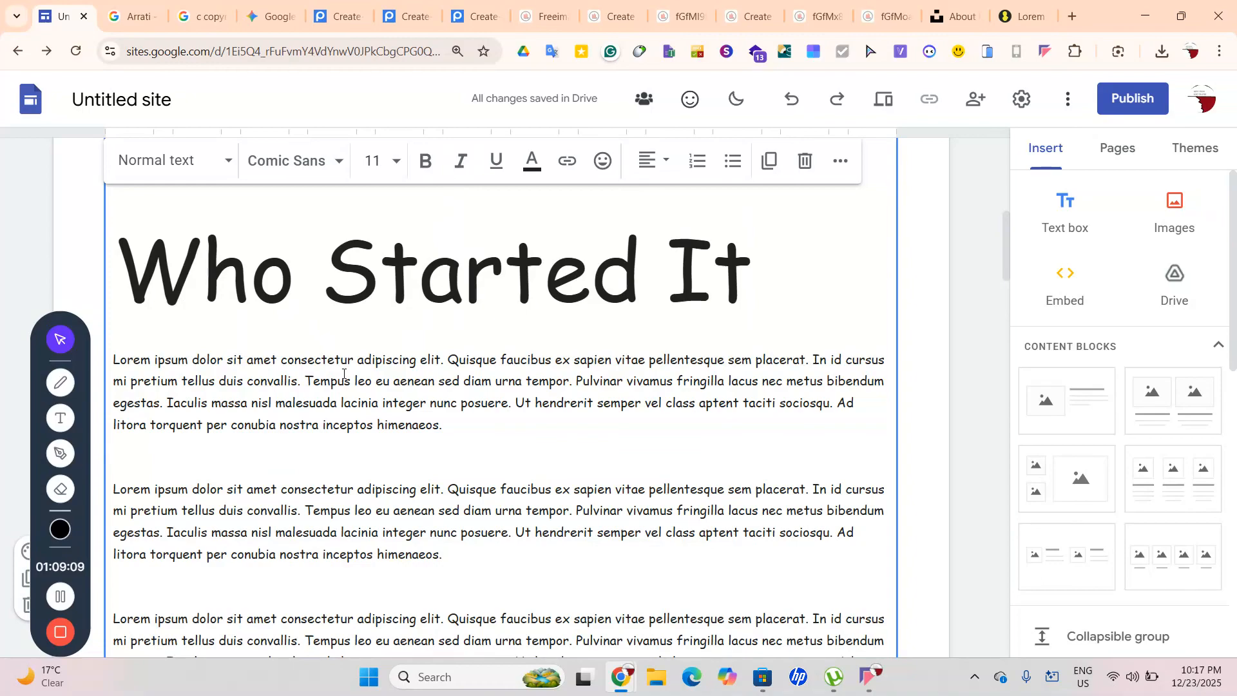
Add an 'Our History' heading further down at size 72
type("Our History")
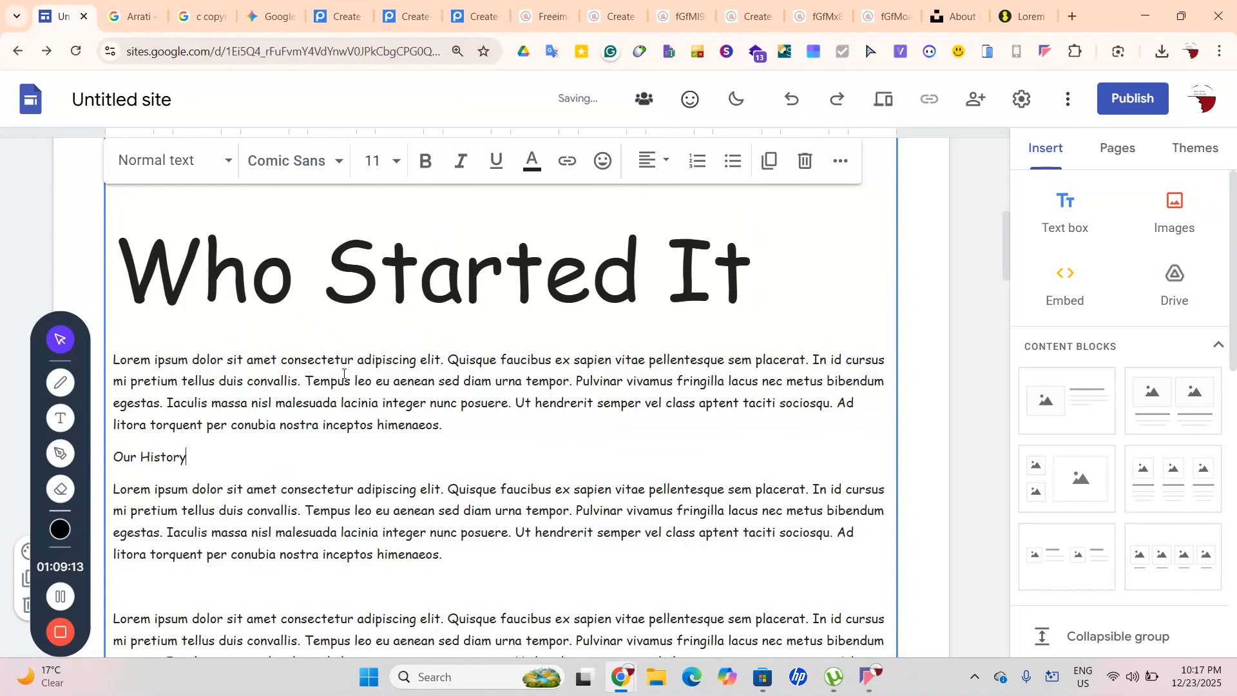
left_click_drag(127, 475, 113, 447)
left_click(377, 161)
scroll(386, 490, "down", 3)
left_click(372, 558)
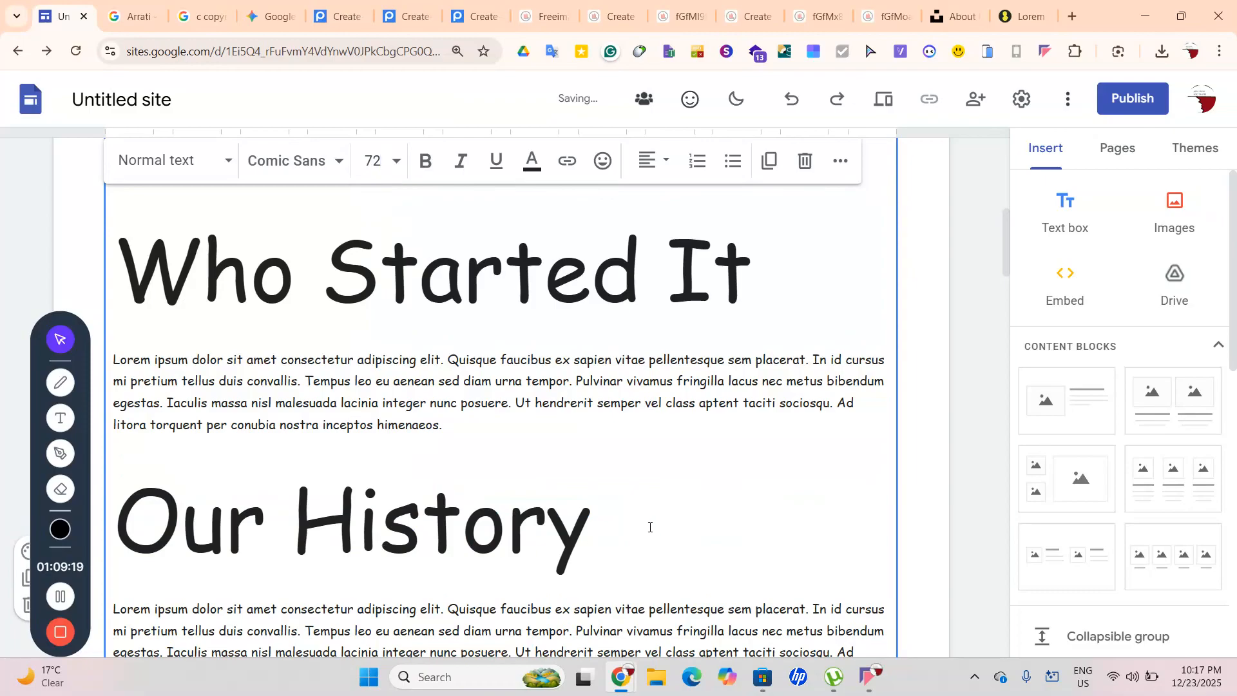
scroll(756, 509, "down", 5)
scroll(756, 509, "up", 10)
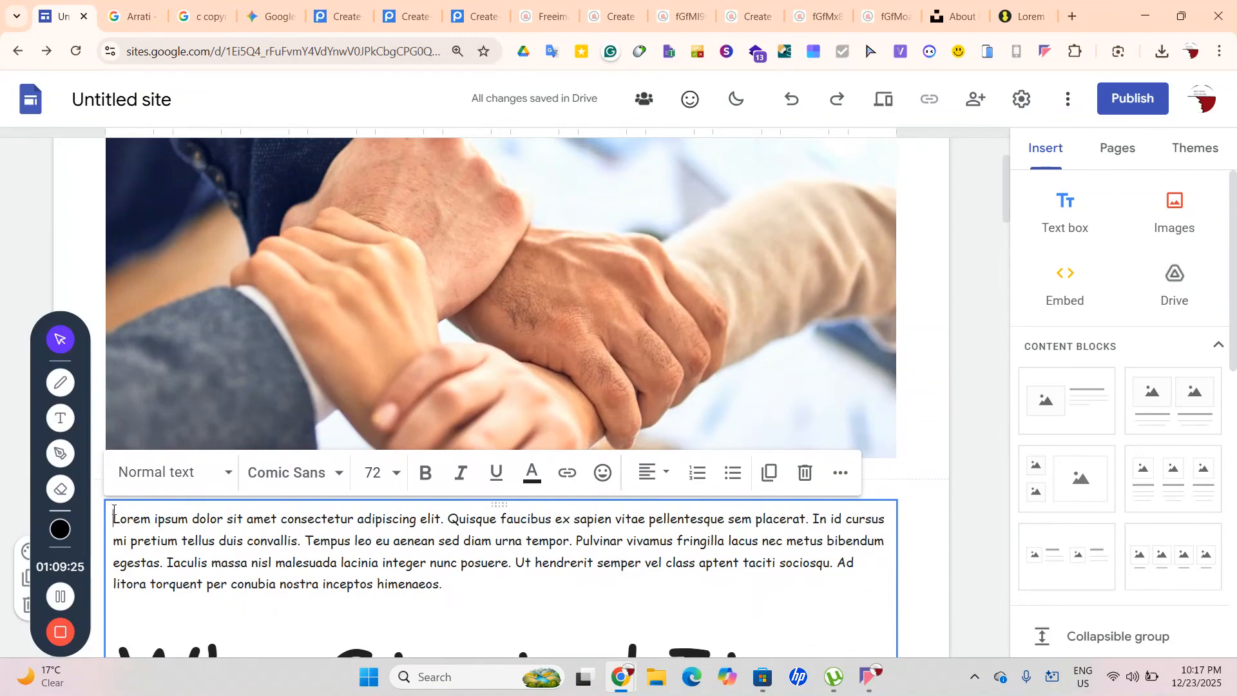
Insert an empty line above the first paragraph and make the Who We Are line 72 pt
key("Return")
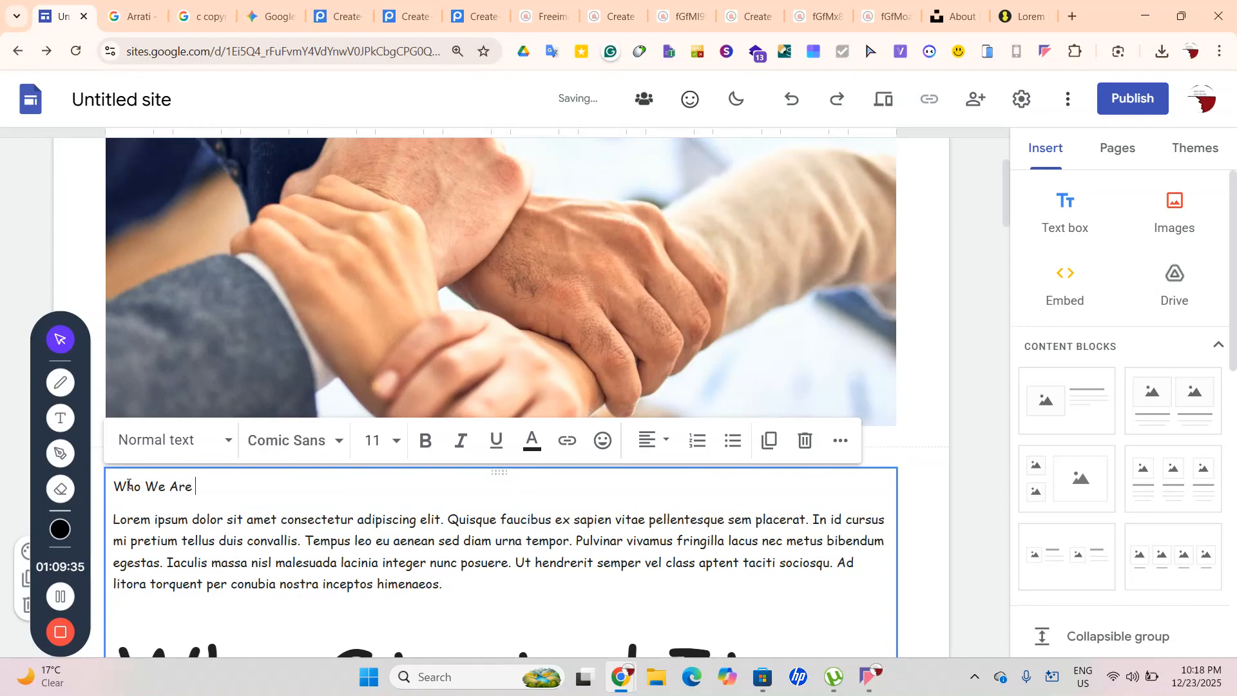
left_click_drag(213, 471, 110, 491)
left_click(159, 491)
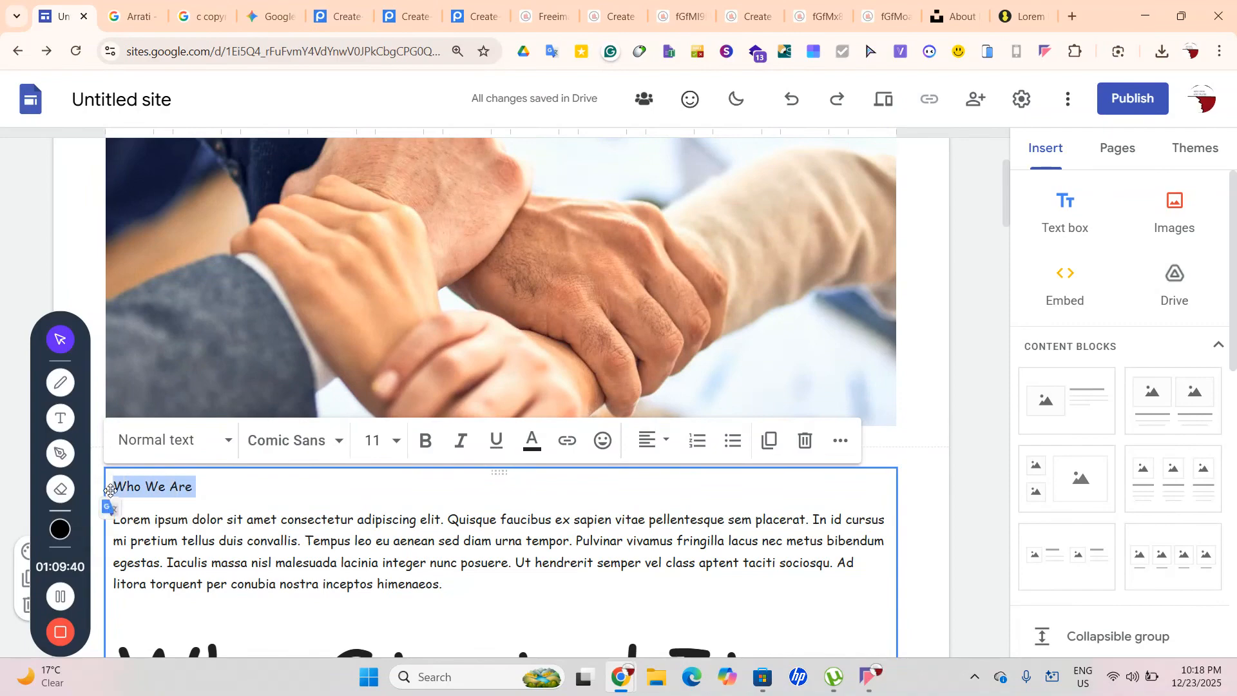
left_click(399, 445)
scroll(399, 332, "down", 3)
scroll(387, 383, "down", 2)
left_click(384, 395)
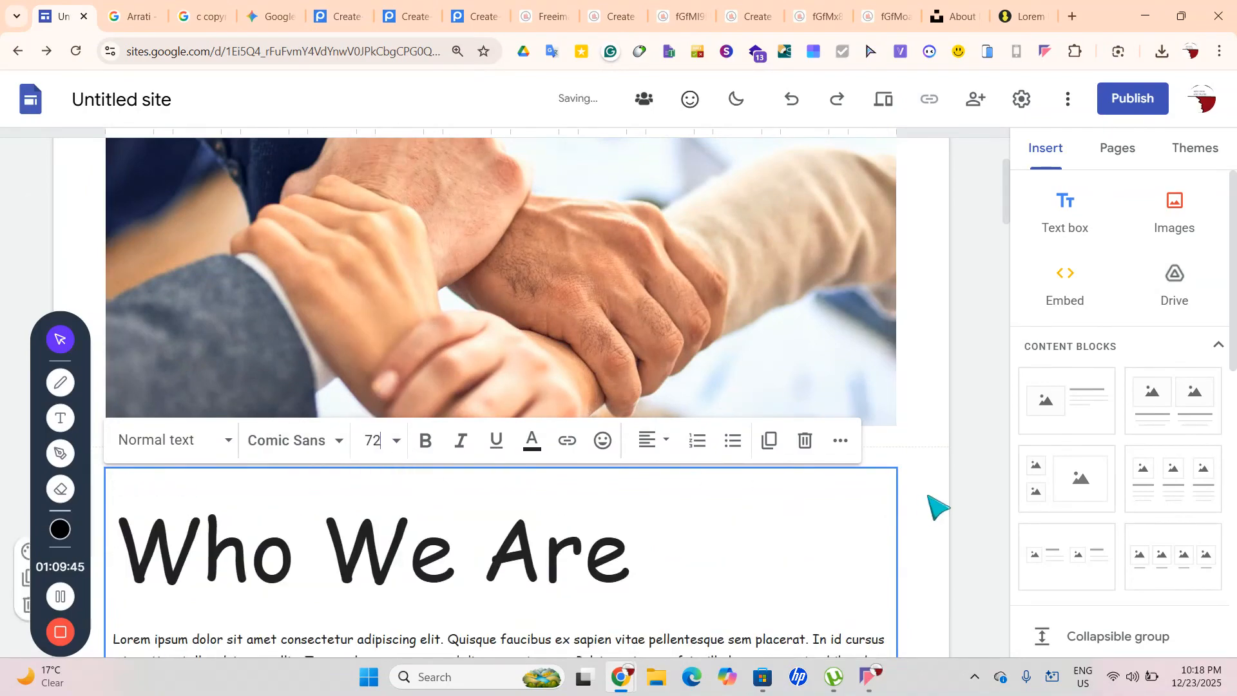
scroll(928, 509, "down", 10)
scroll(524, 432, "down", 1)
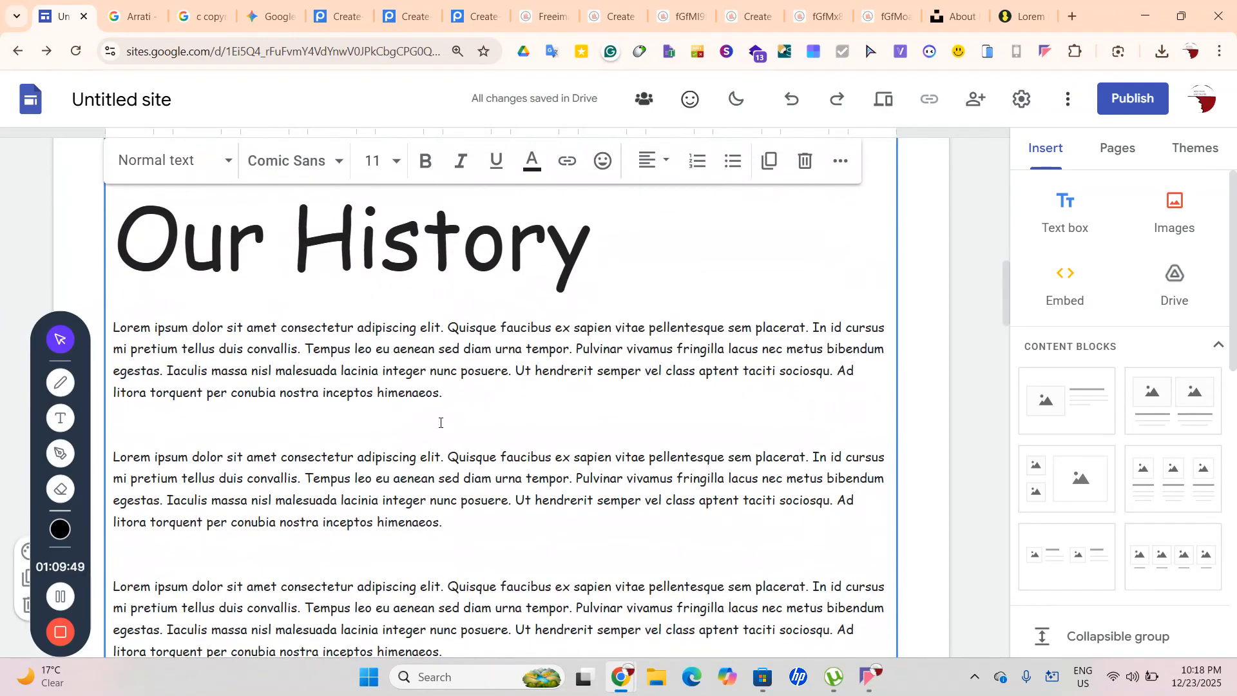
Make the Our First Branch heading 72 pt
type("Our First Branch")
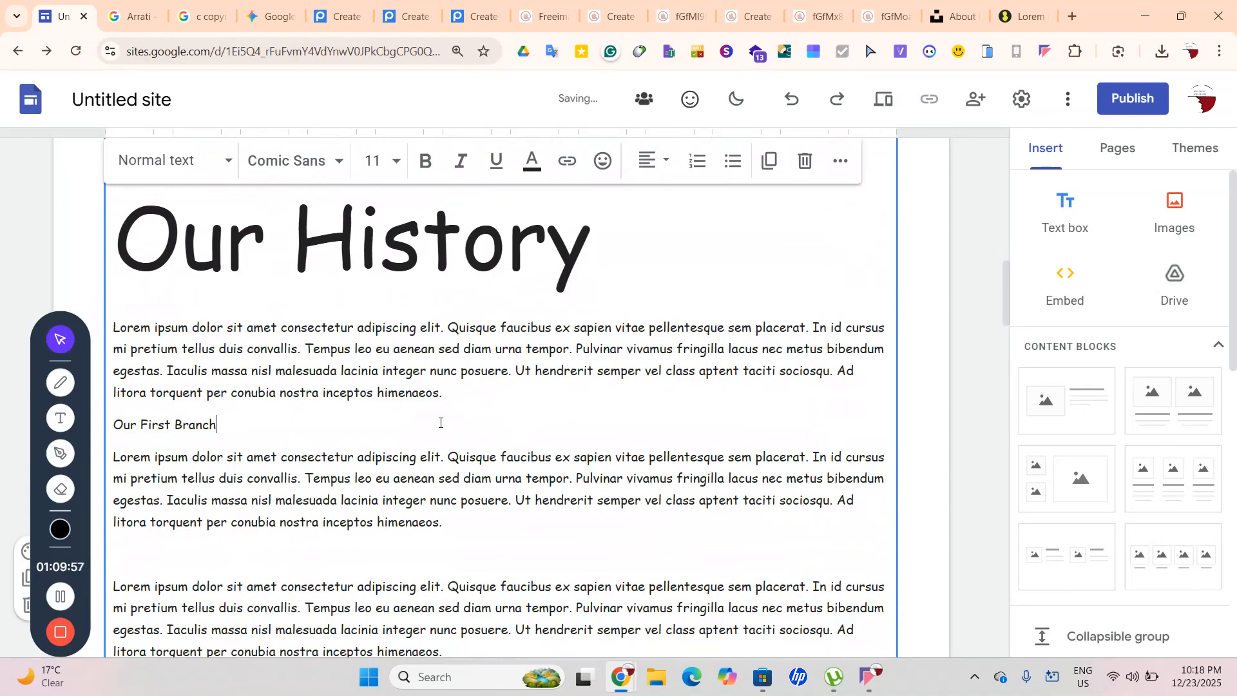
left_click_drag(228, 432, 113, 428)
left_click(110, 444)
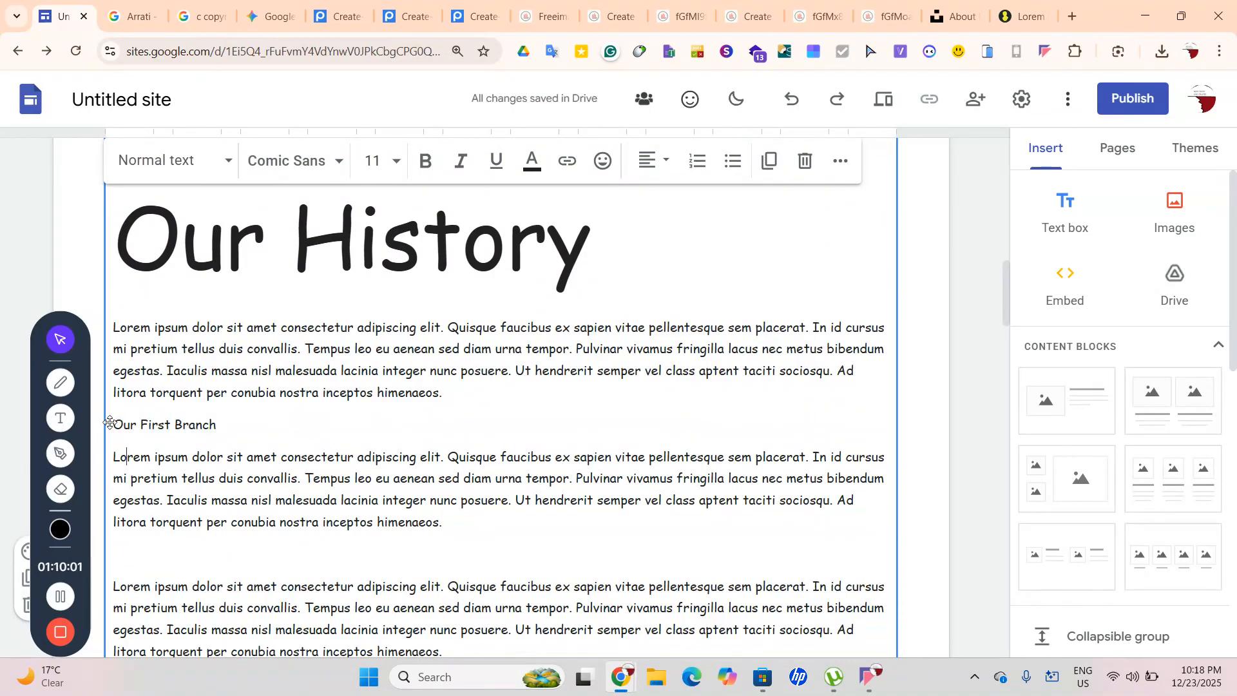
left_click_drag(148, 431, 220, 428)
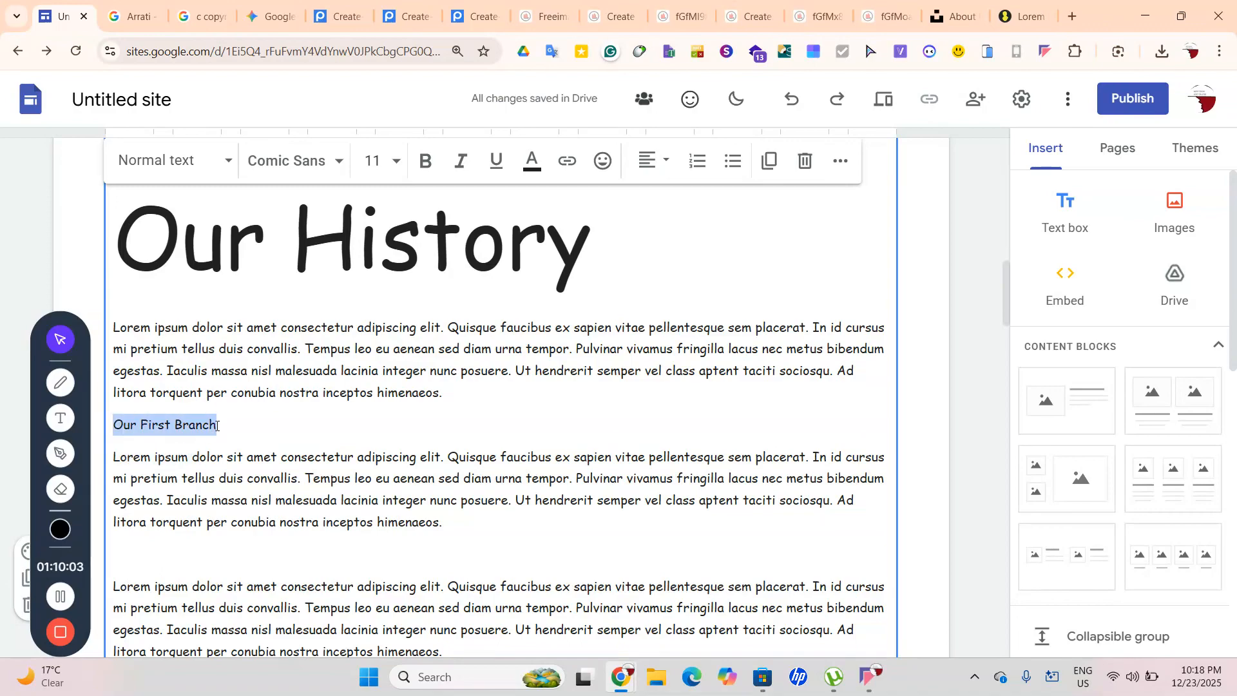
left_click(395, 165)
scroll(364, 580, "down", 2)
left_click(370, 581)
scroll(417, 555, "down", 2)
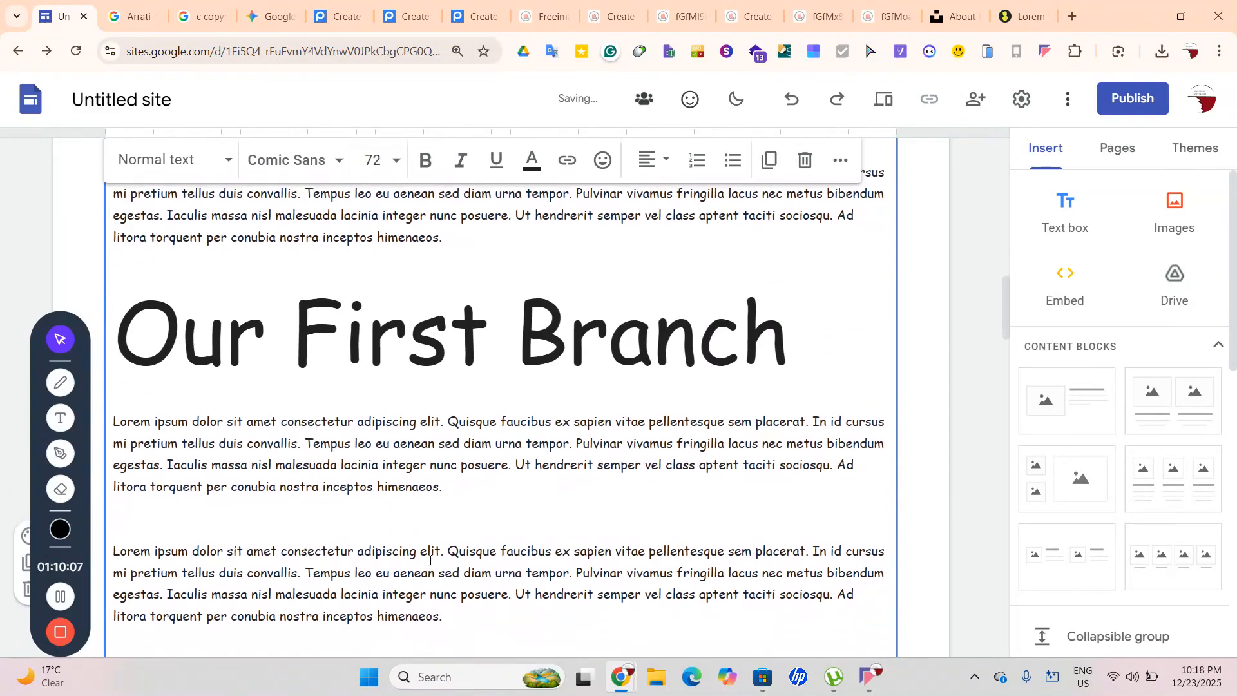
Make the Our Second Branch heading 72 pt
type("Our")
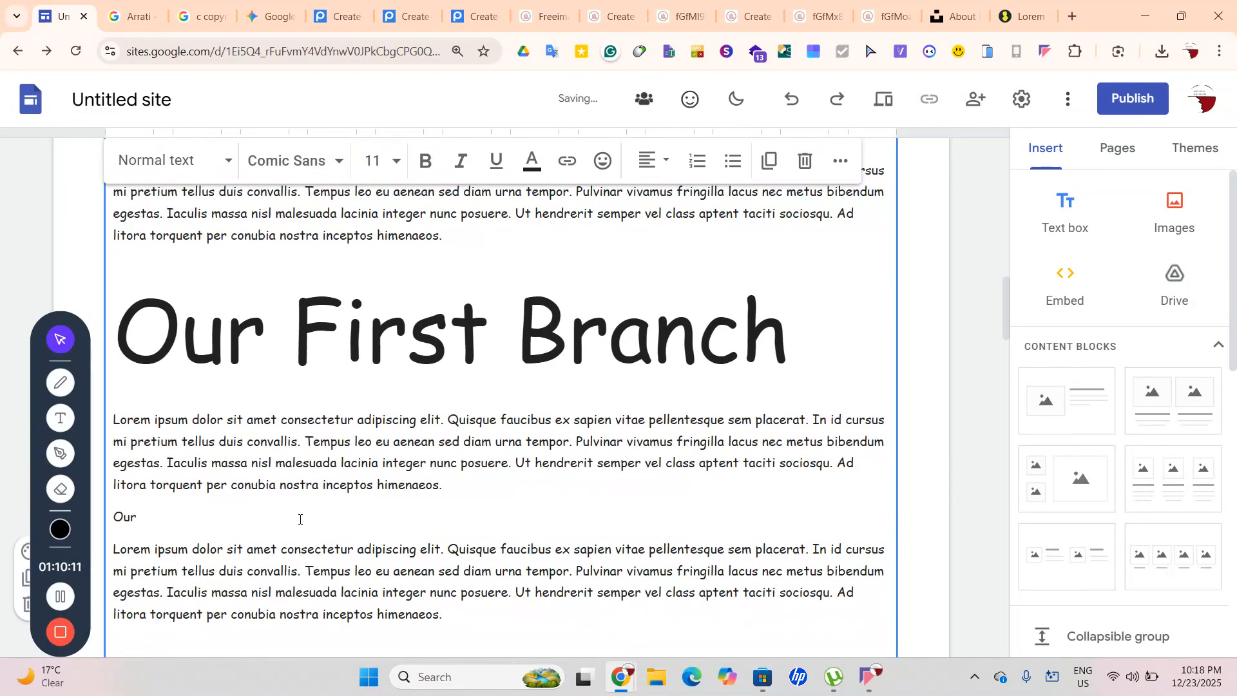
type("econd Branch")
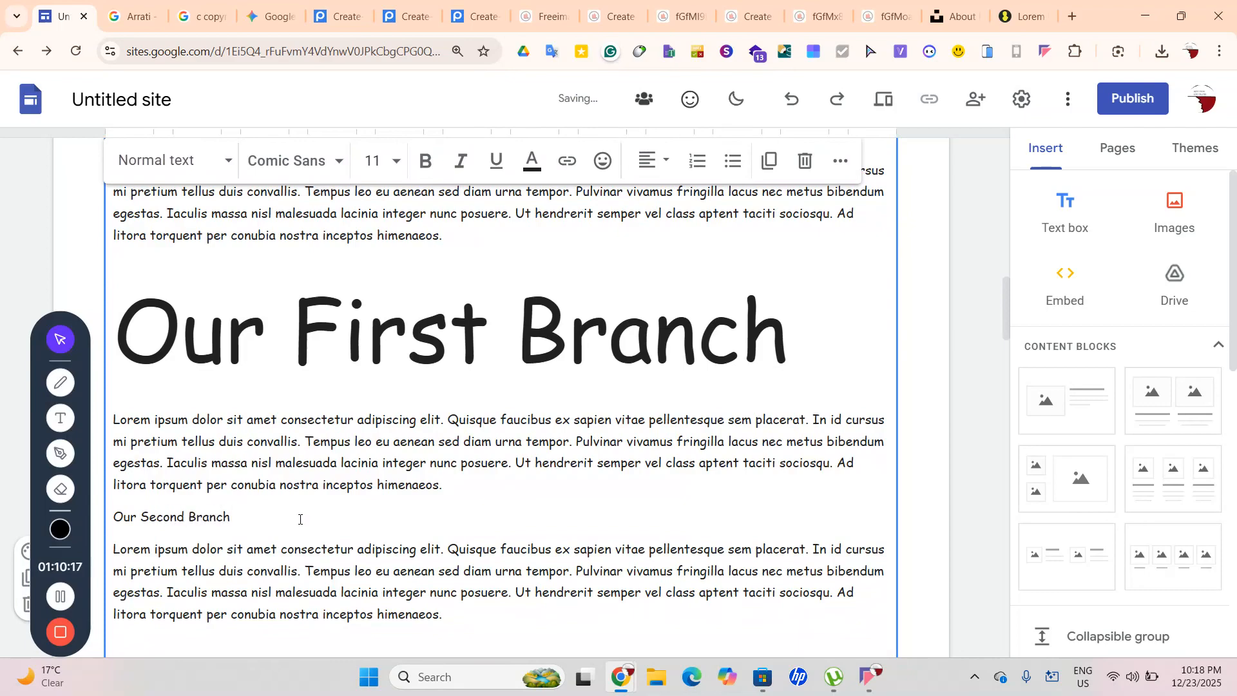
left_click_drag(245, 517, 122, 522)
left_click(241, 520)
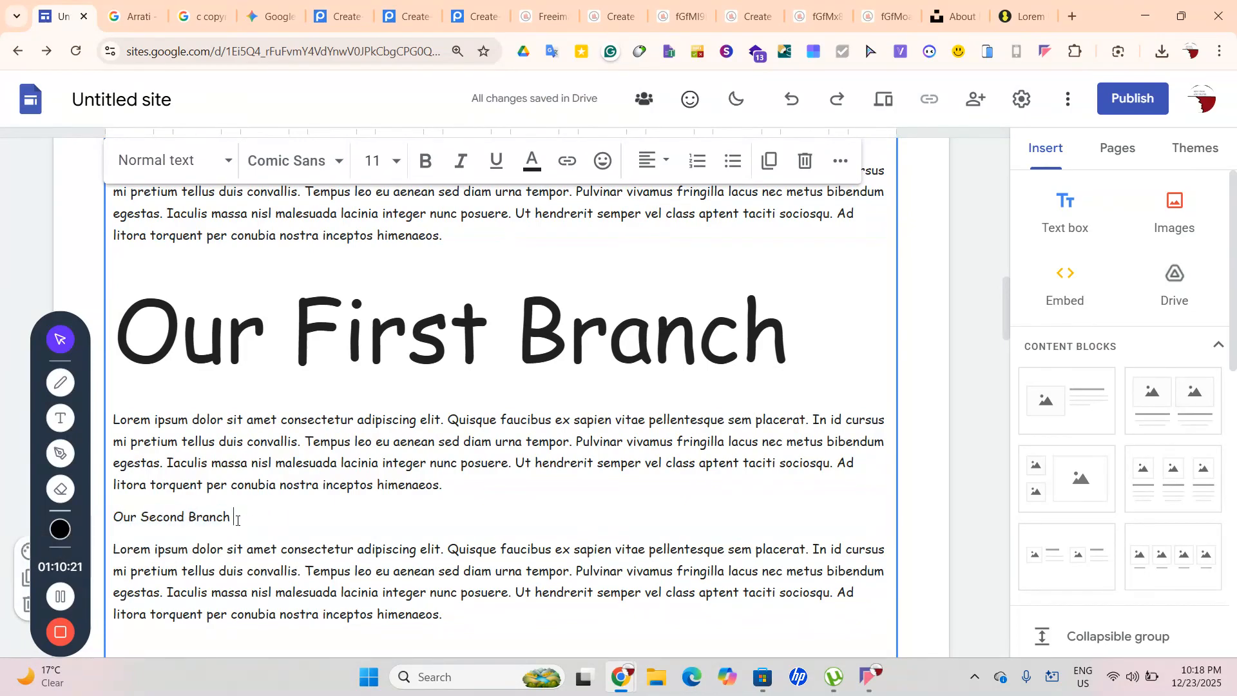
left_click_drag(228, 520, 110, 519)
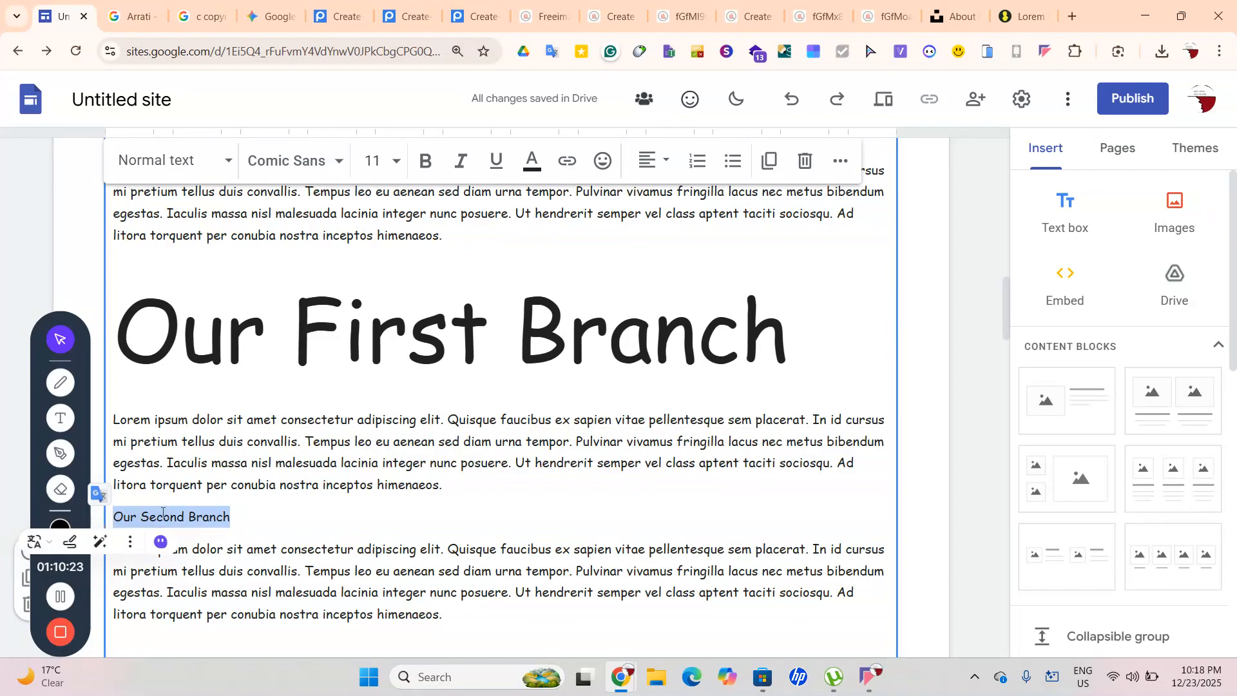
left_click_drag(232, 516, 114, 515)
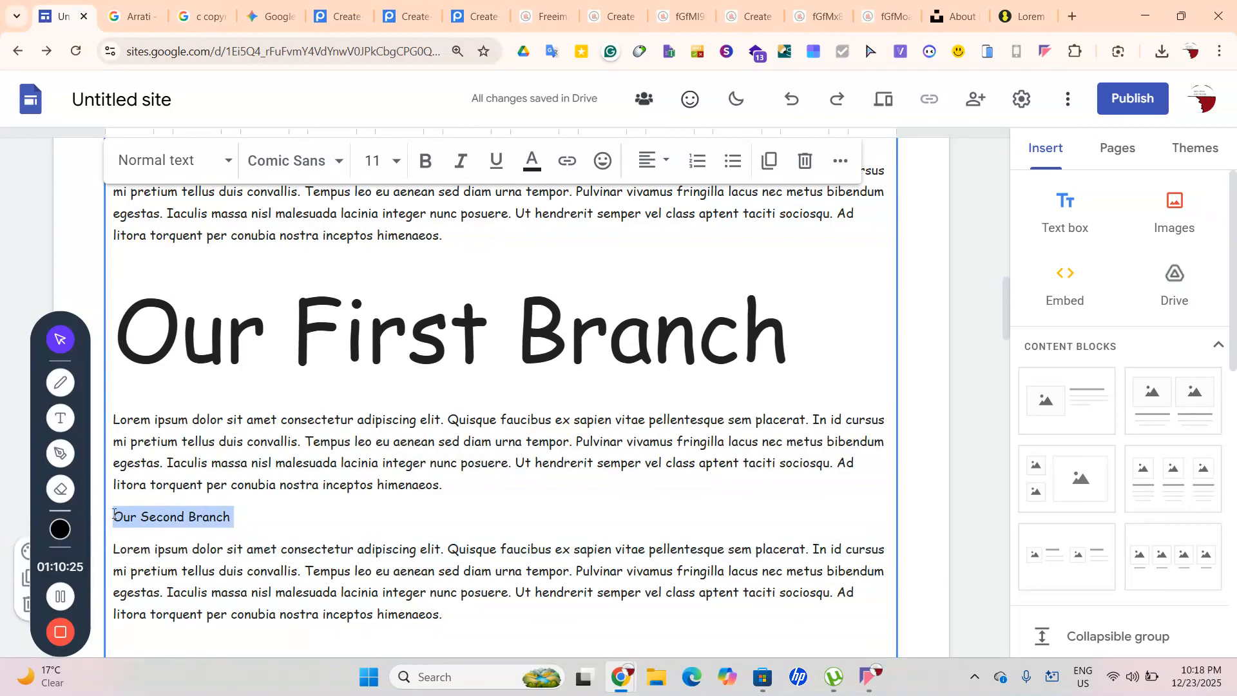
left_click(394, 163)
scroll(406, 451, "down", 3)
left_click(372, 553)
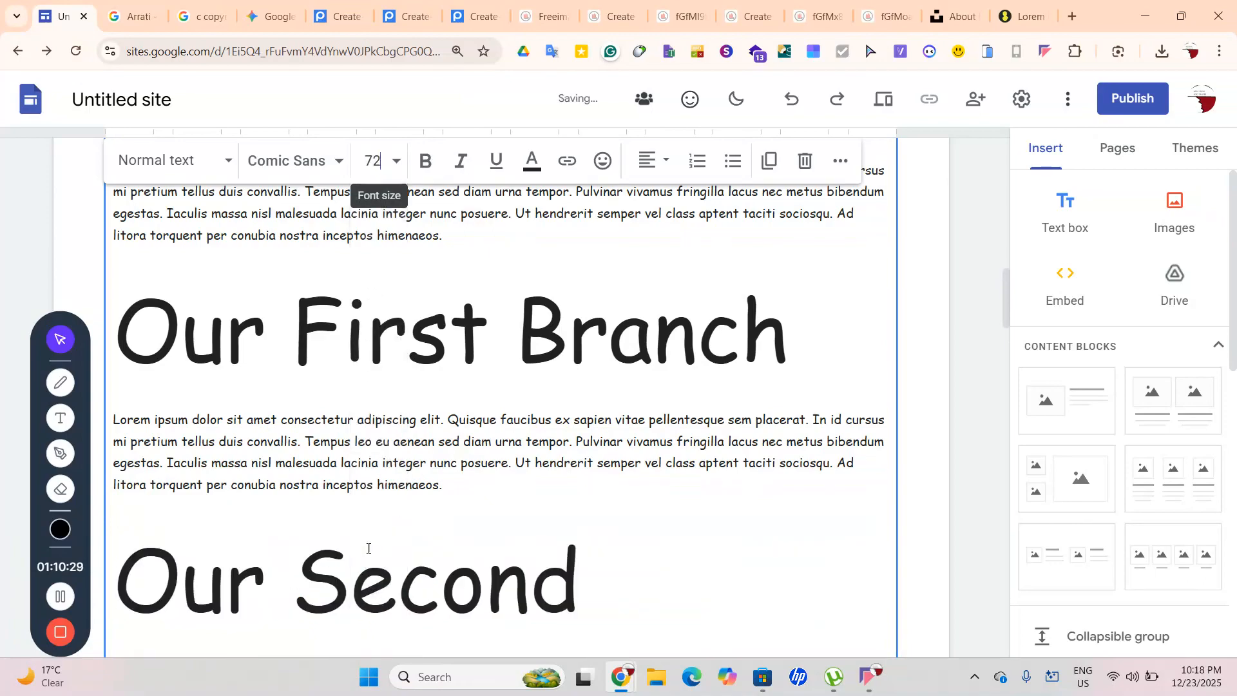
scroll(463, 540, "down", 2)
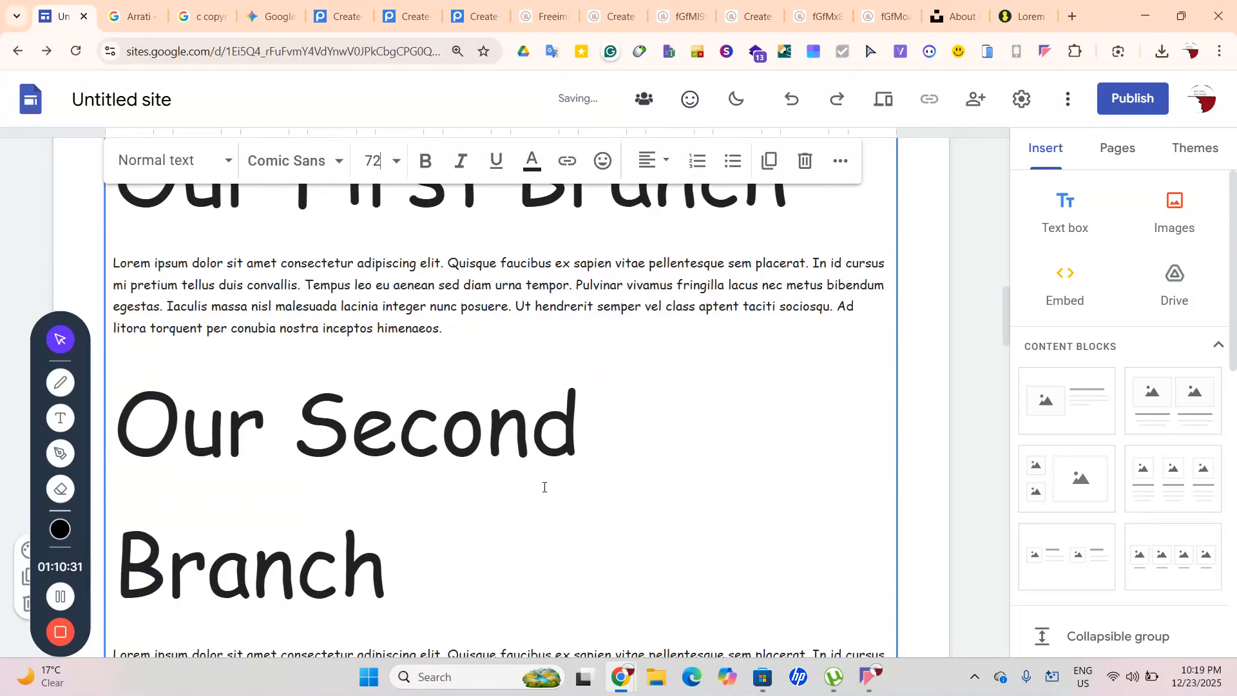
Delete the spaces so the heading fits on one line as 'OurSecondBranch'
key("BackSpace")
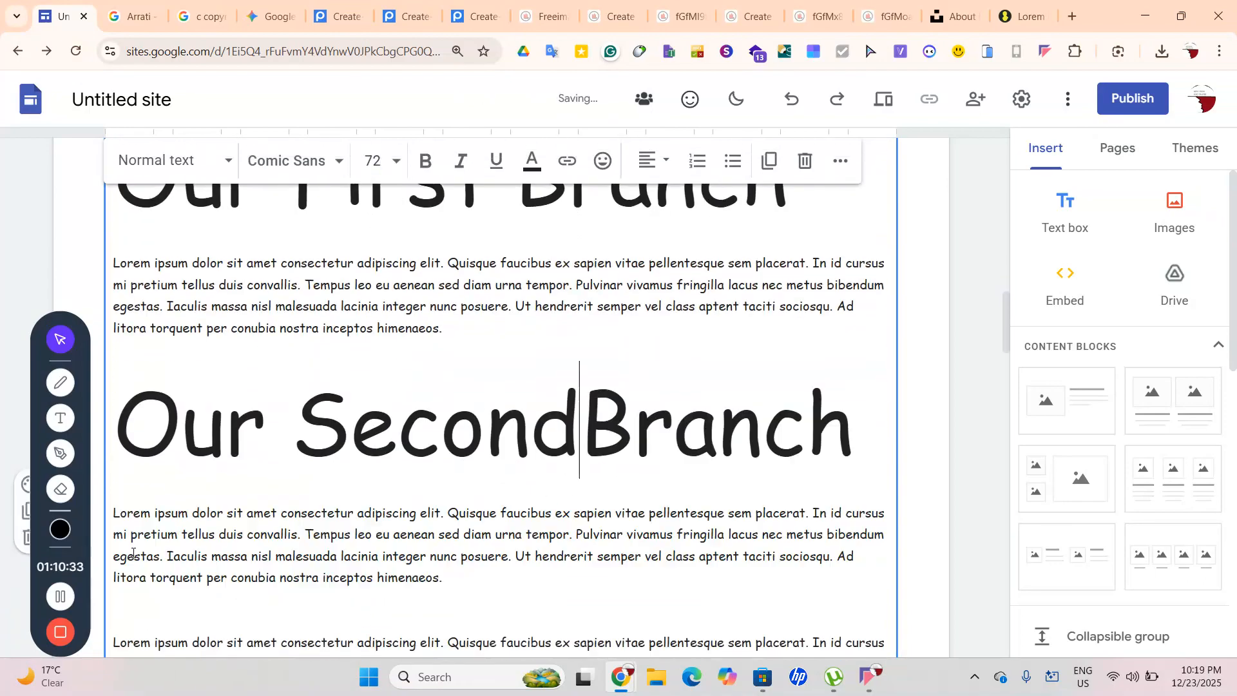
left_click(299, 435)
key("BackSpace")
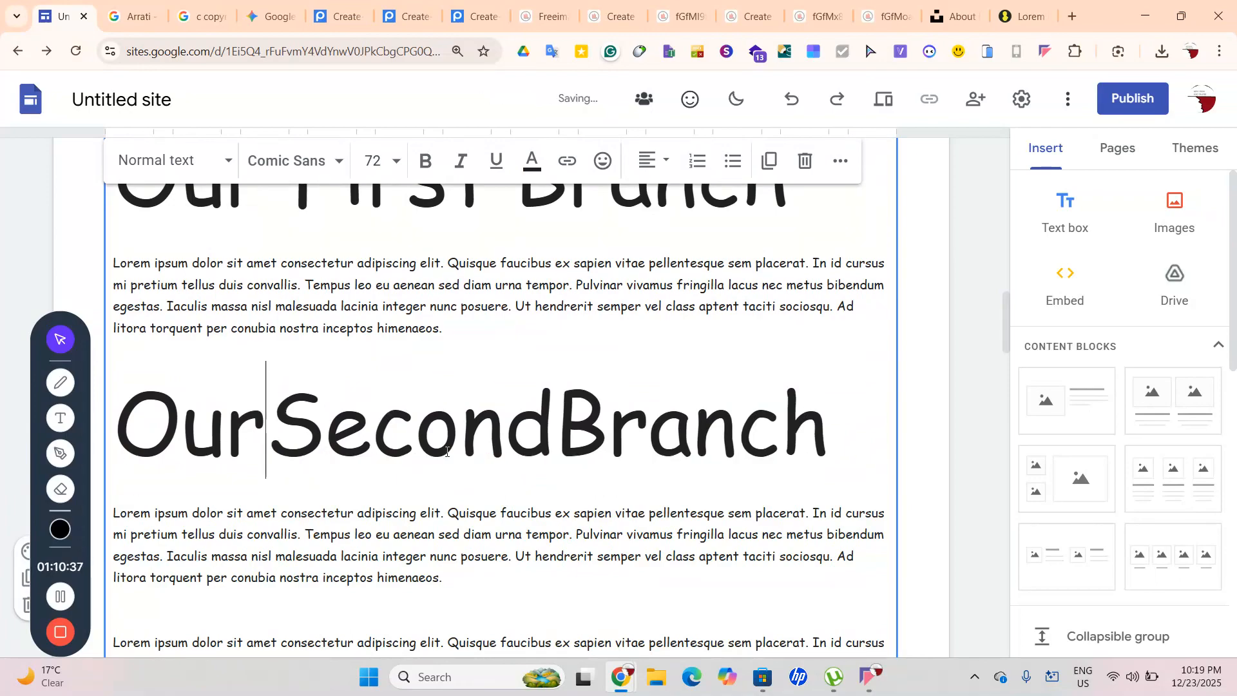
left_click(558, 430)
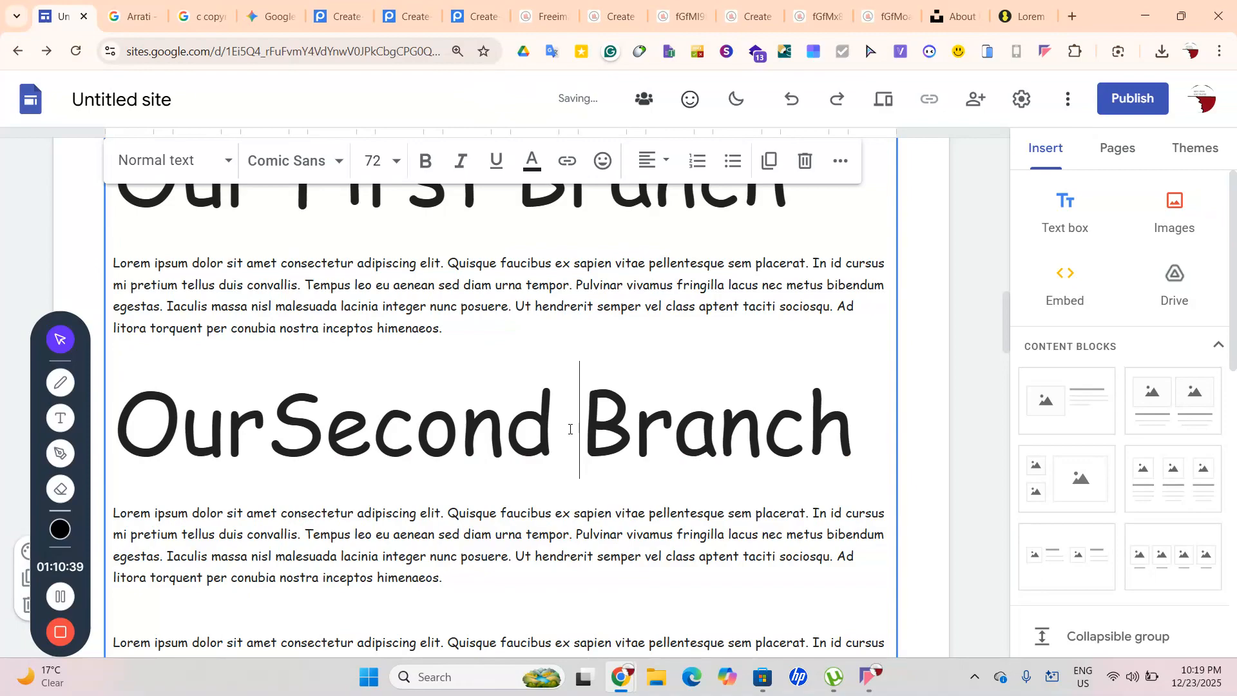
left_click(281, 425)
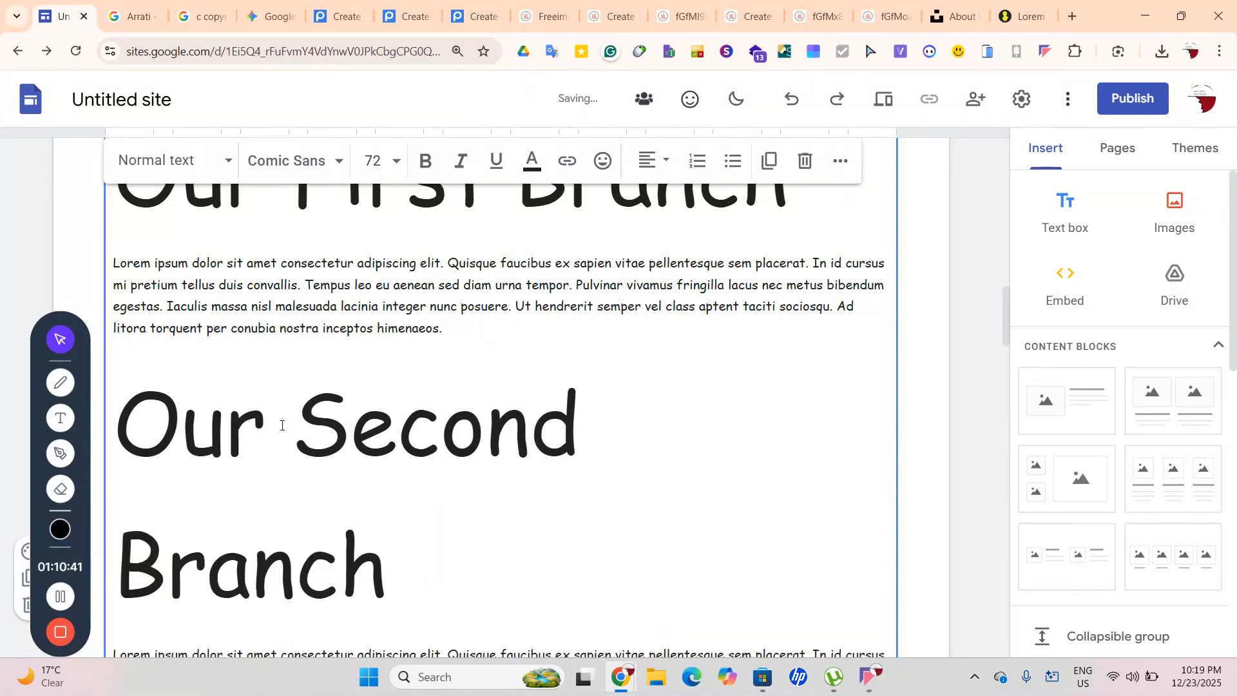
scroll(288, 427, "up", 2)
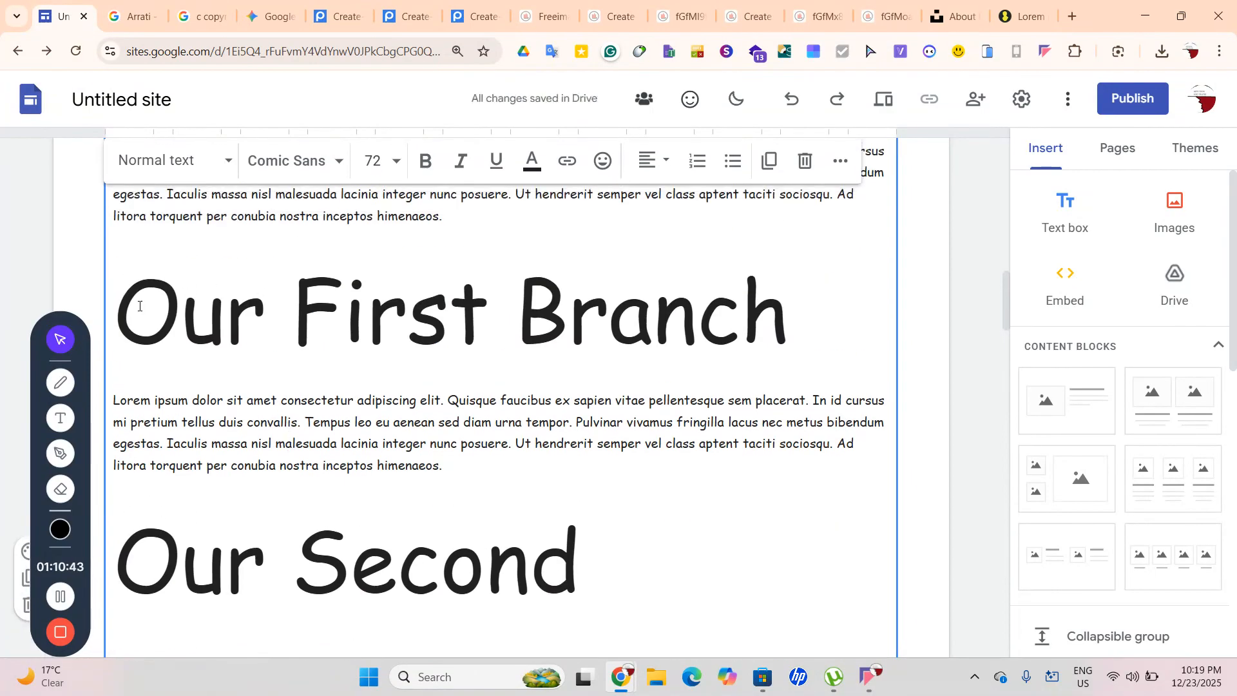
scroll(205, 410, "down", 2)
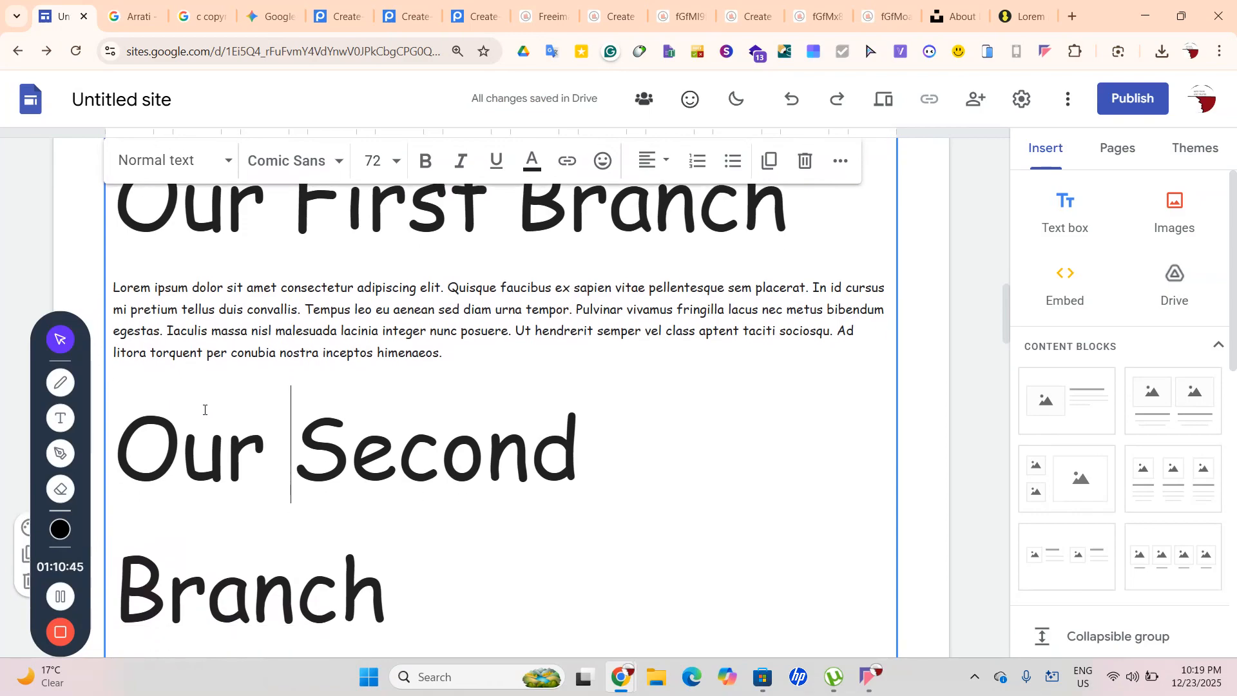
key("BackSpace")
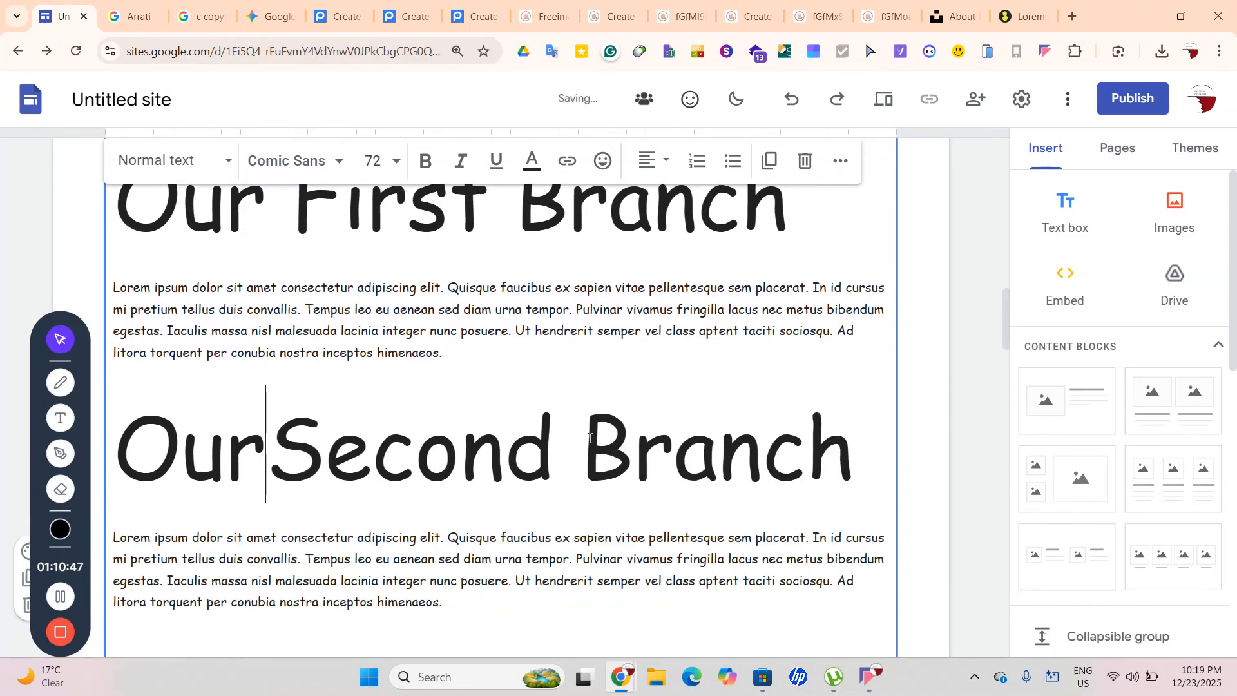
left_click(596, 441)
key("BackSpace")
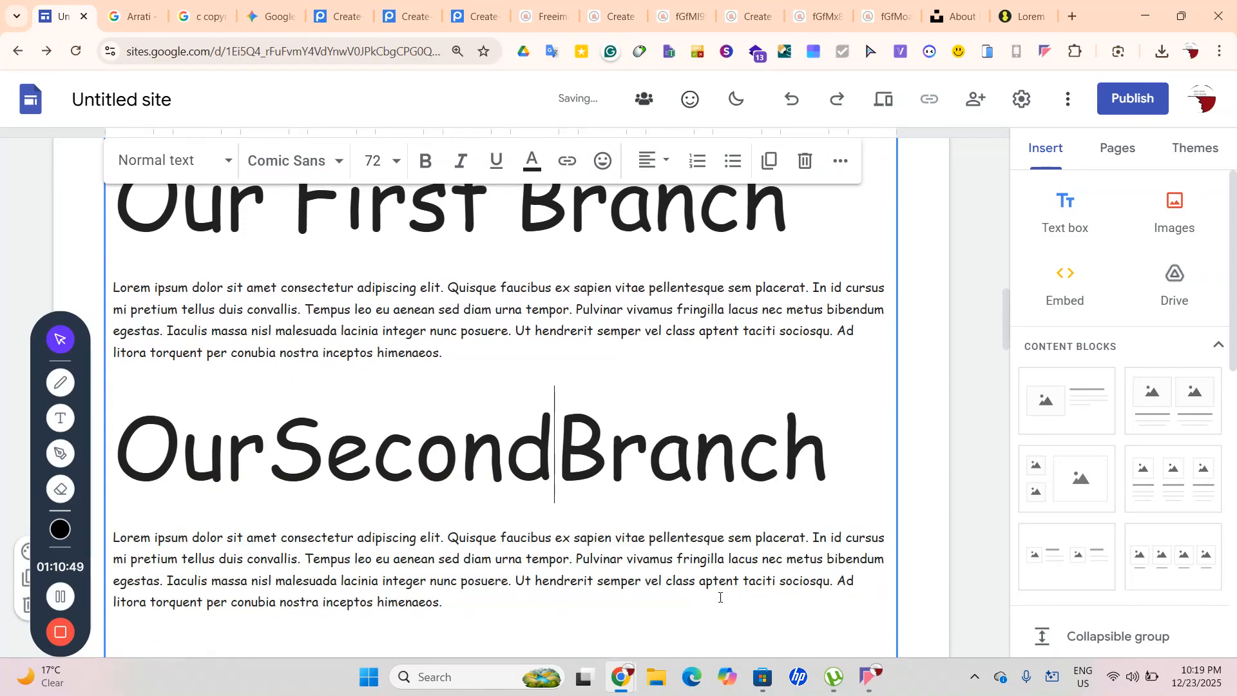
scroll(530, 588, "down", 2)
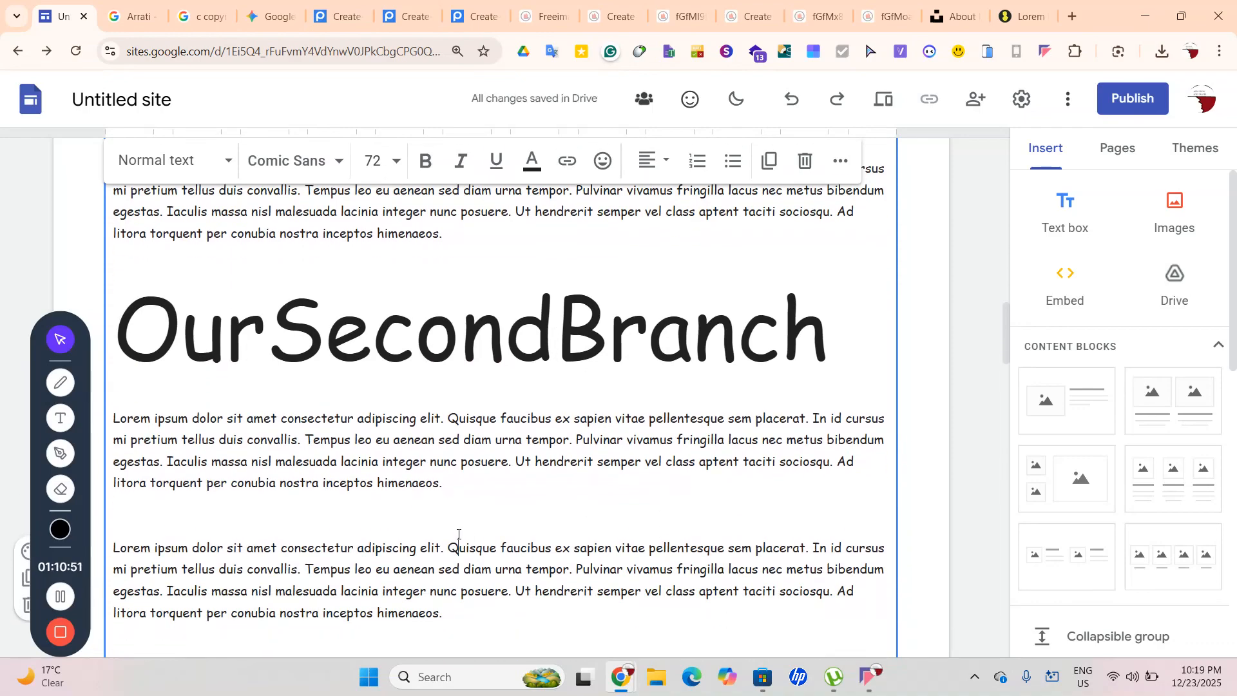
left_click(446, 513)
Add the heading 'Our Down Falls' and set it to 72 pt
type("O")
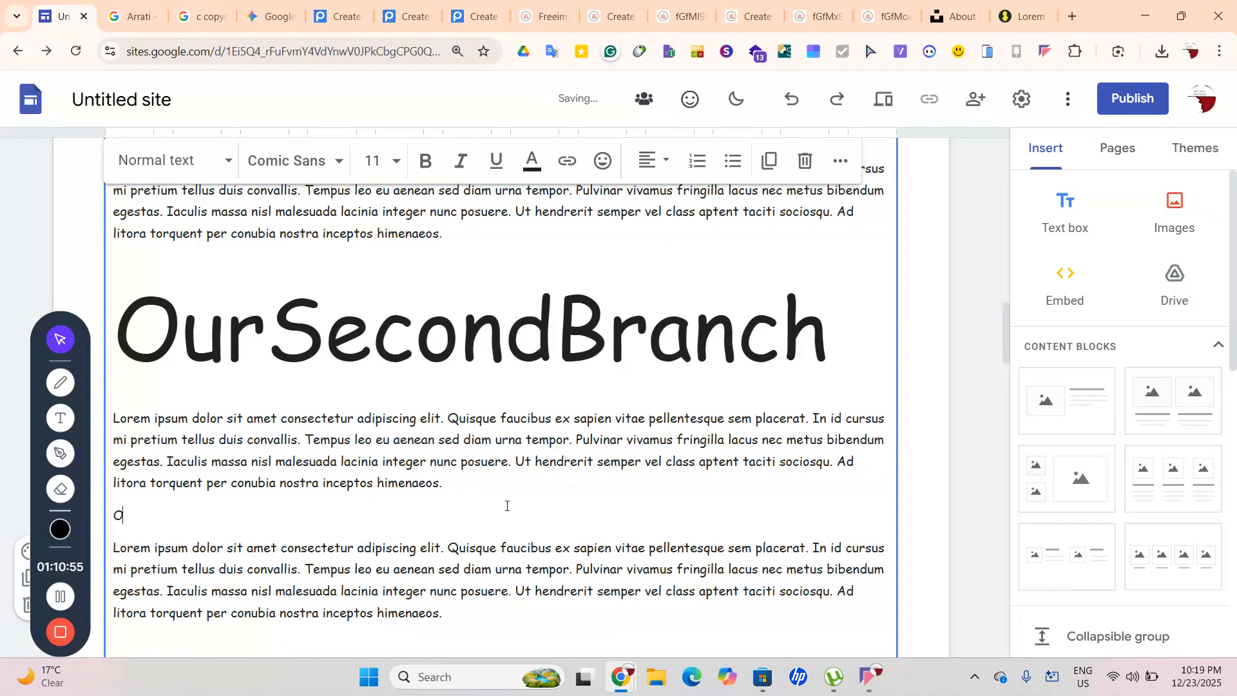
type("ur Doewn Falls")
left_click_drag(203, 516, 108, 517)
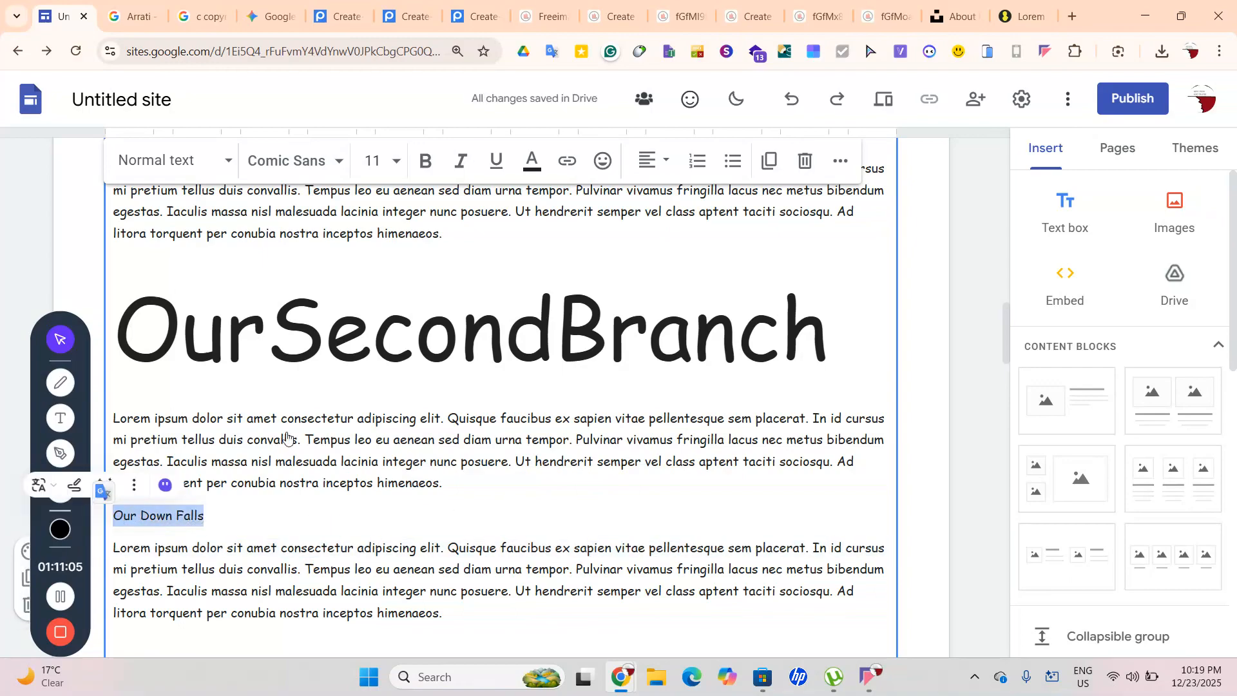
left_click(373, 160)
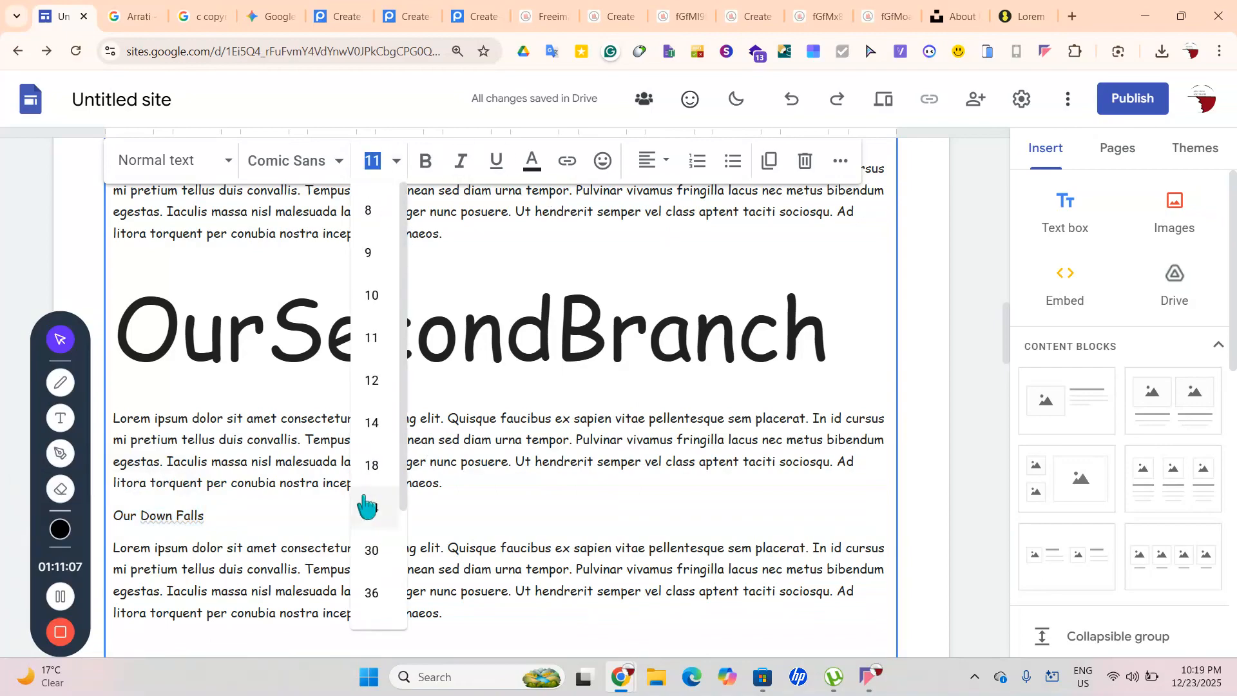
scroll(364, 503, "down", 3)
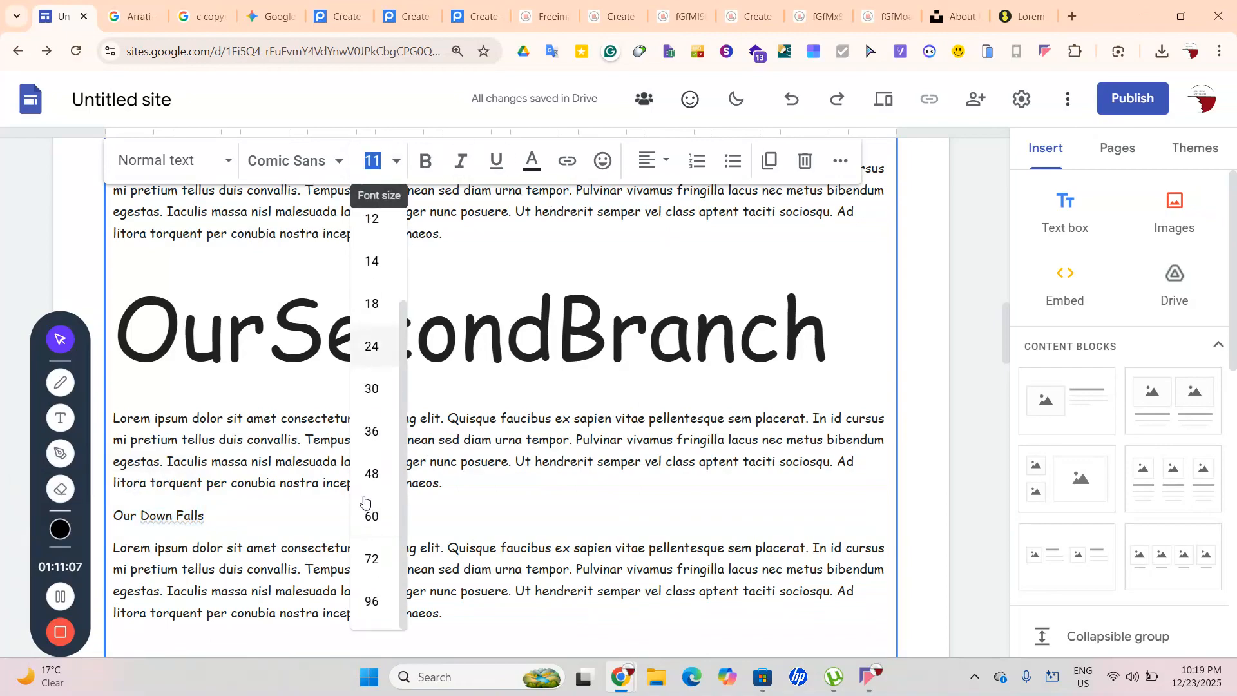
left_click(371, 569)
scroll(371, 569, "down", 5)
Add a 72 pt 'Our Upfalls' heading on the next empty line, then type 'WW1'
left_click(306, 444)
type("Our")
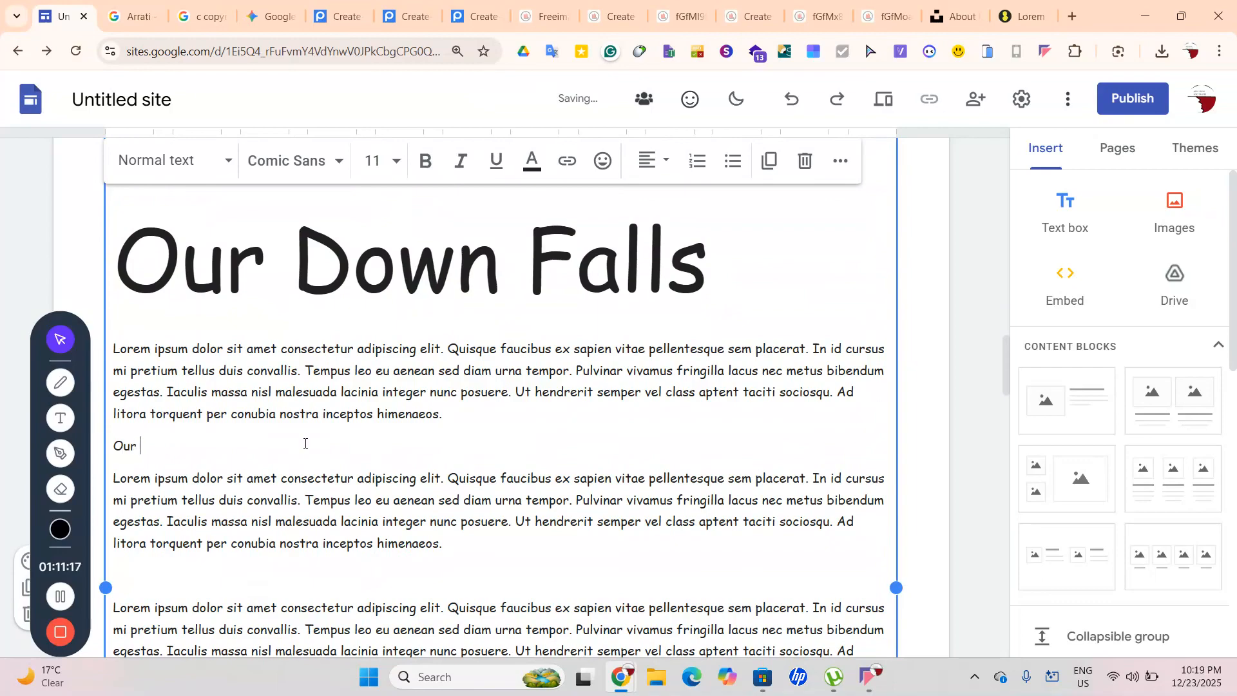
type("Upfalls")
left_click_drag(216, 446, 111, 446)
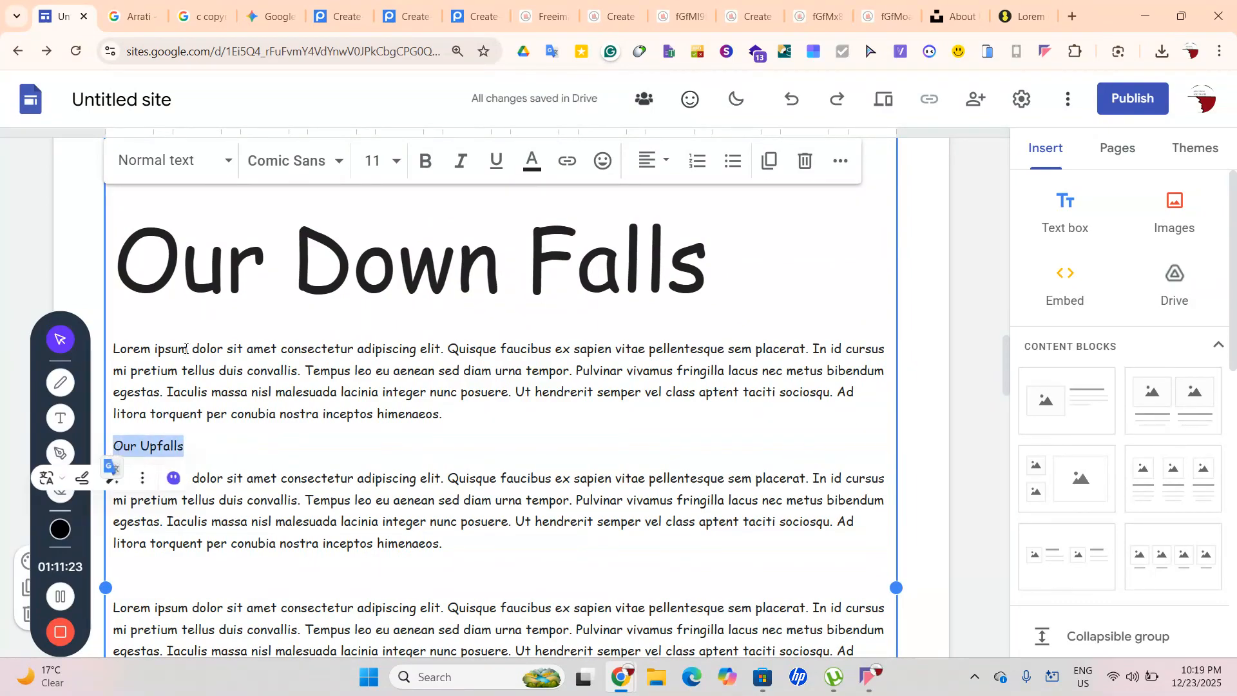
left_click(396, 161)
scroll(379, 505, "down", 3)
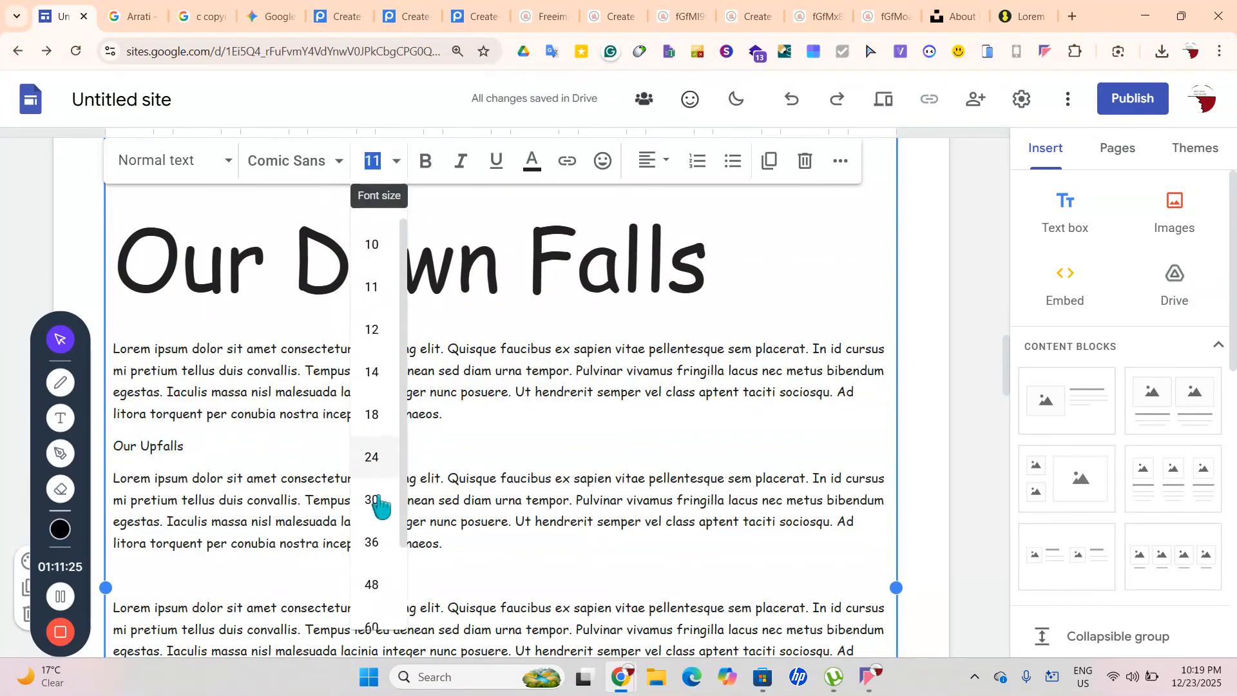
left_click(371, 559)
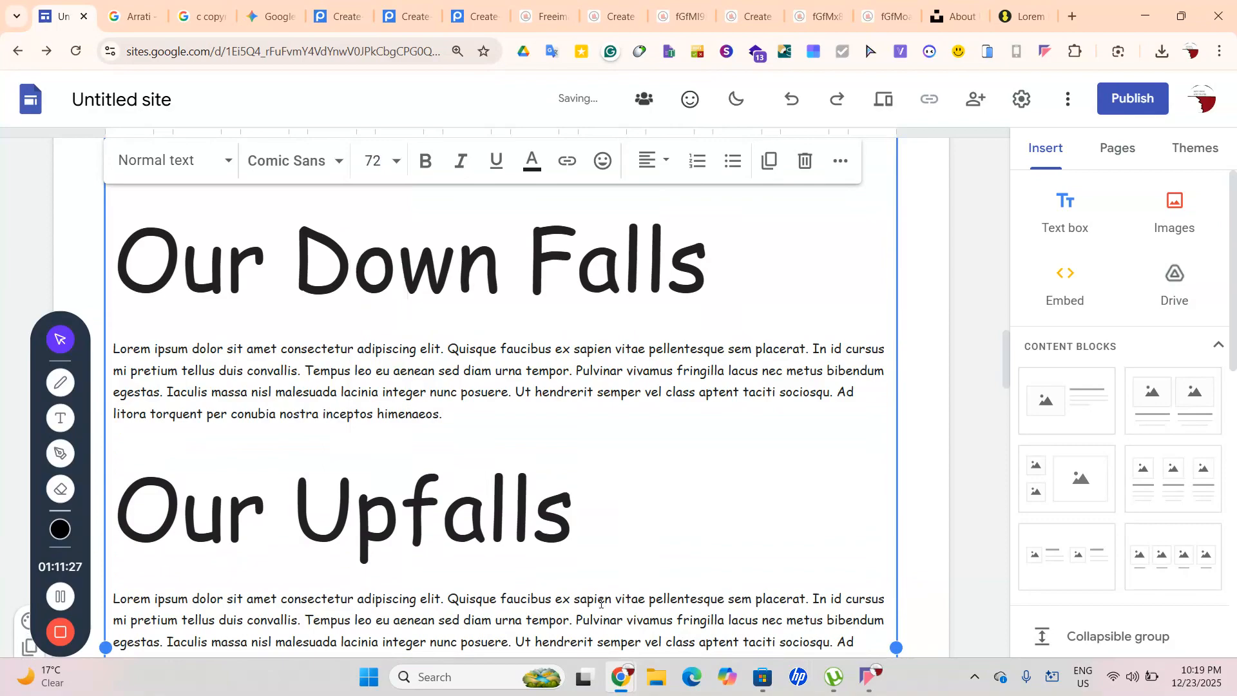
scroll(534, 595, "down", 2)
type("WW1")
Set the WW1 heading to 72 pt
left_click_drag(382, 560, 106, 555)
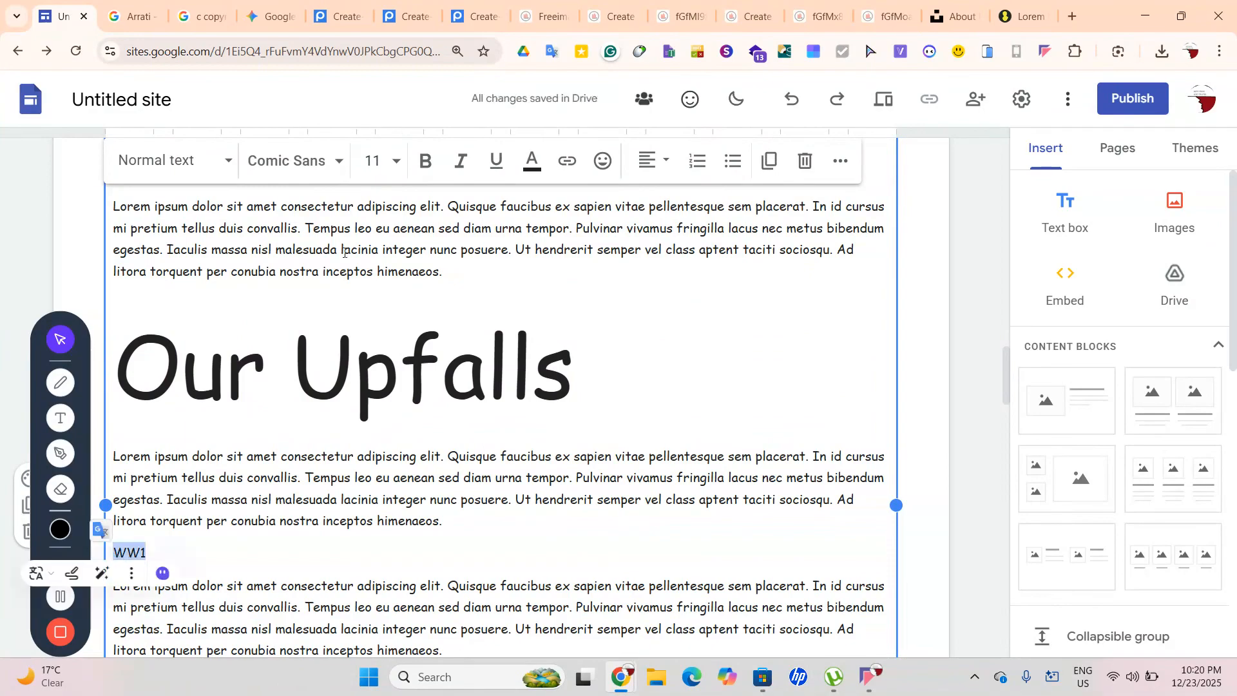
left_click(373, 161)
scroll(402, 316, "down", 2)
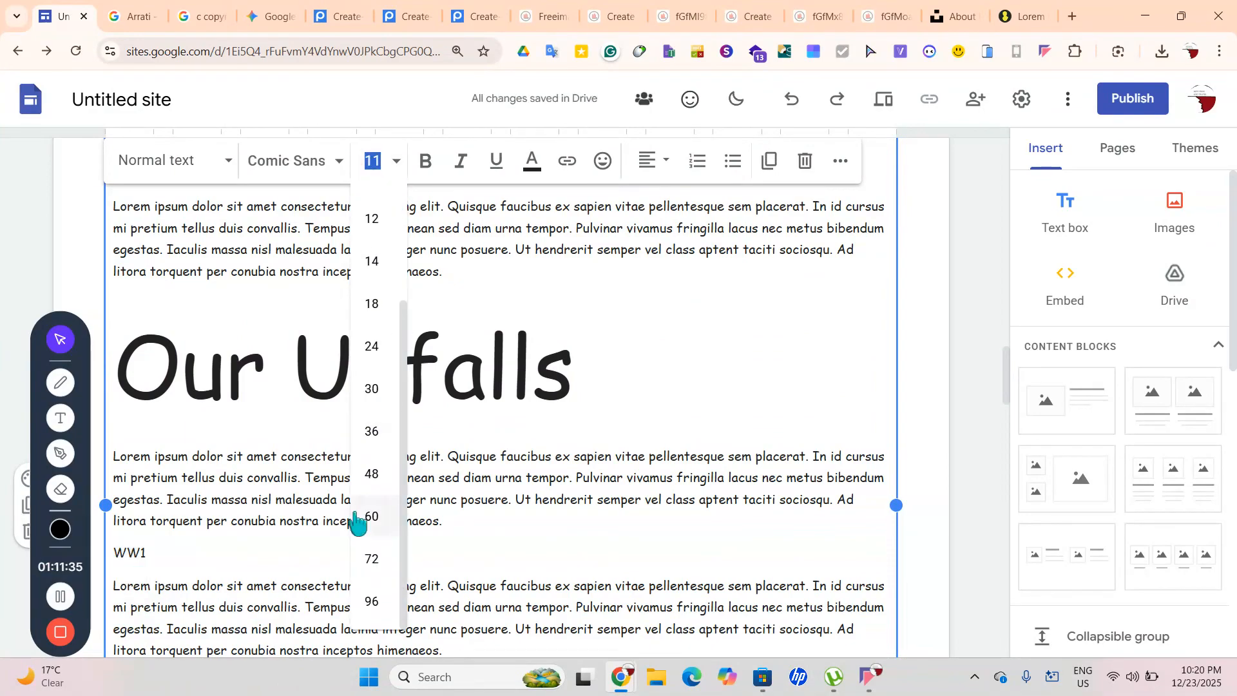
left_click(373, 561)
scroll(377, 535, "down", 4)
scroll(377, 534, "down", 2)
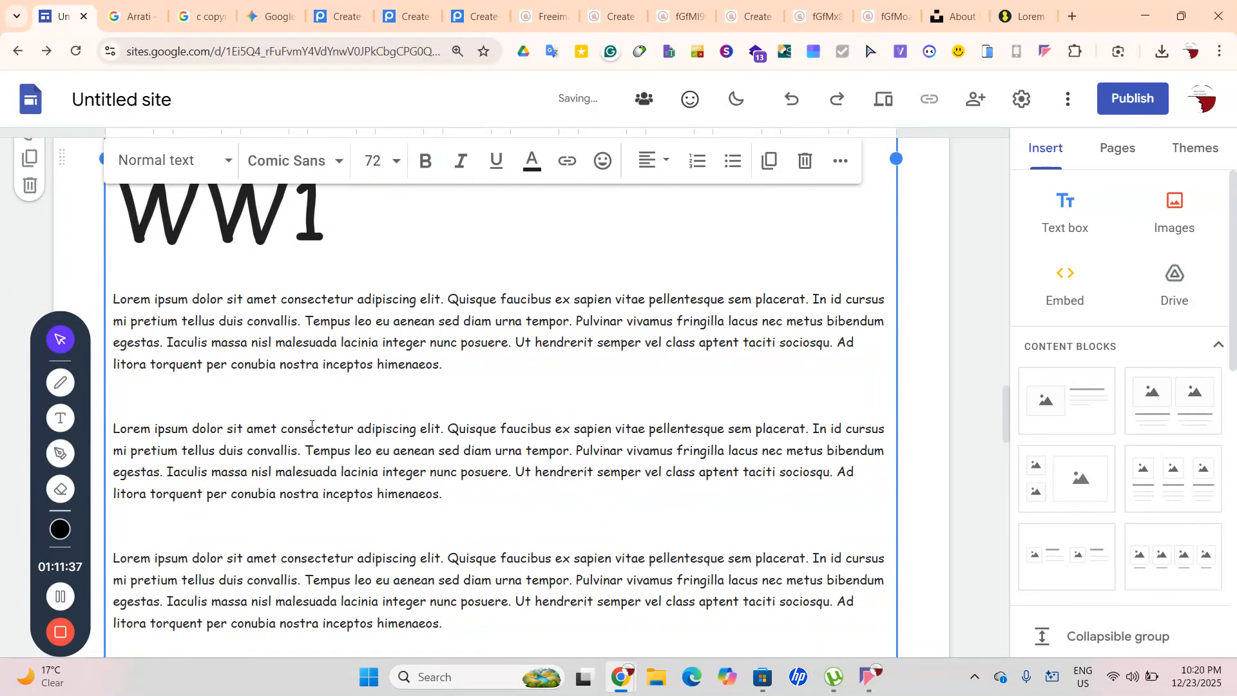
right_click(300, 405)
left_click(256, 395)
scroll(257, 395, "down", 5)
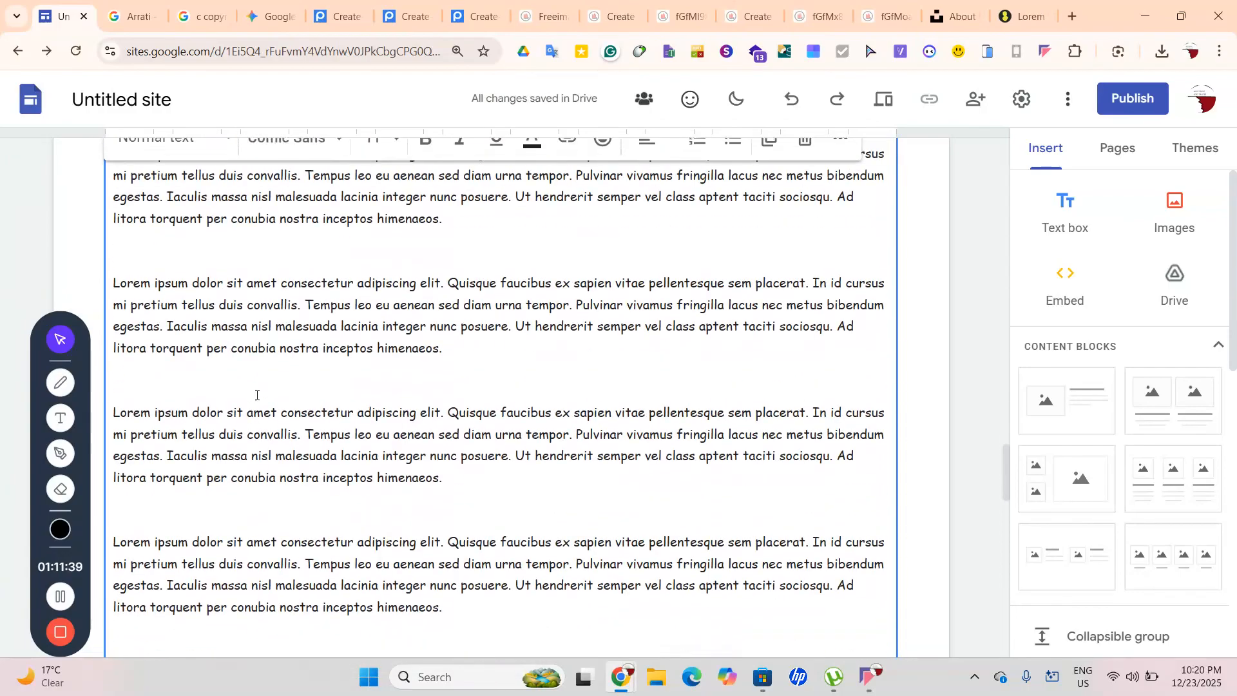
scroll(257, 395, "up", 2)
scroll(256, 395, "up", 3)
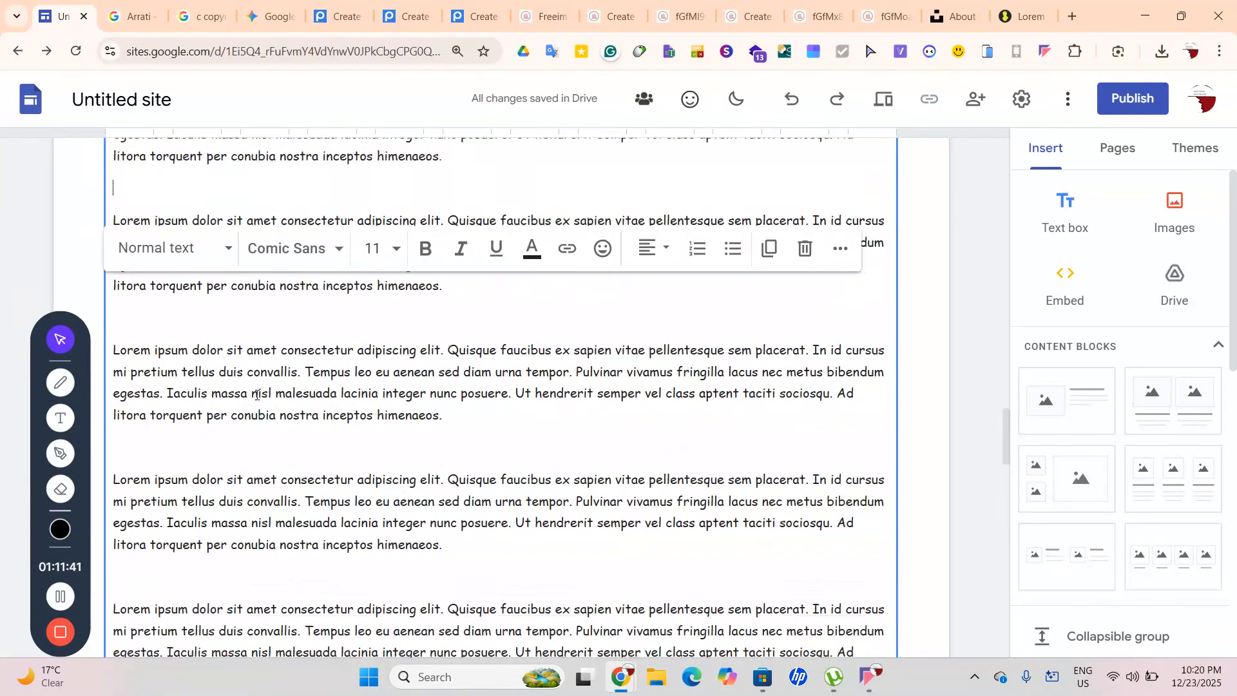
Add a 72 pt 'WW2' heading and start typing the next heading below it
type("WW2")
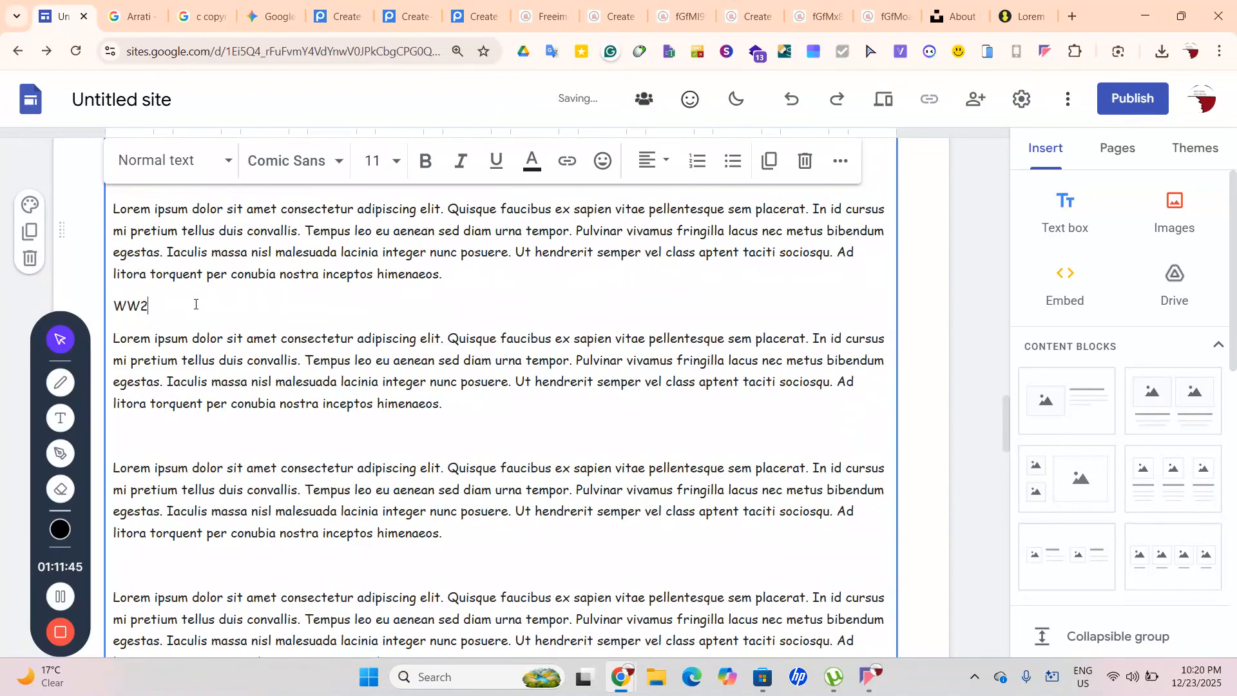
left_click_drag(196, 304, 96, 308)
left_click(373, 161)
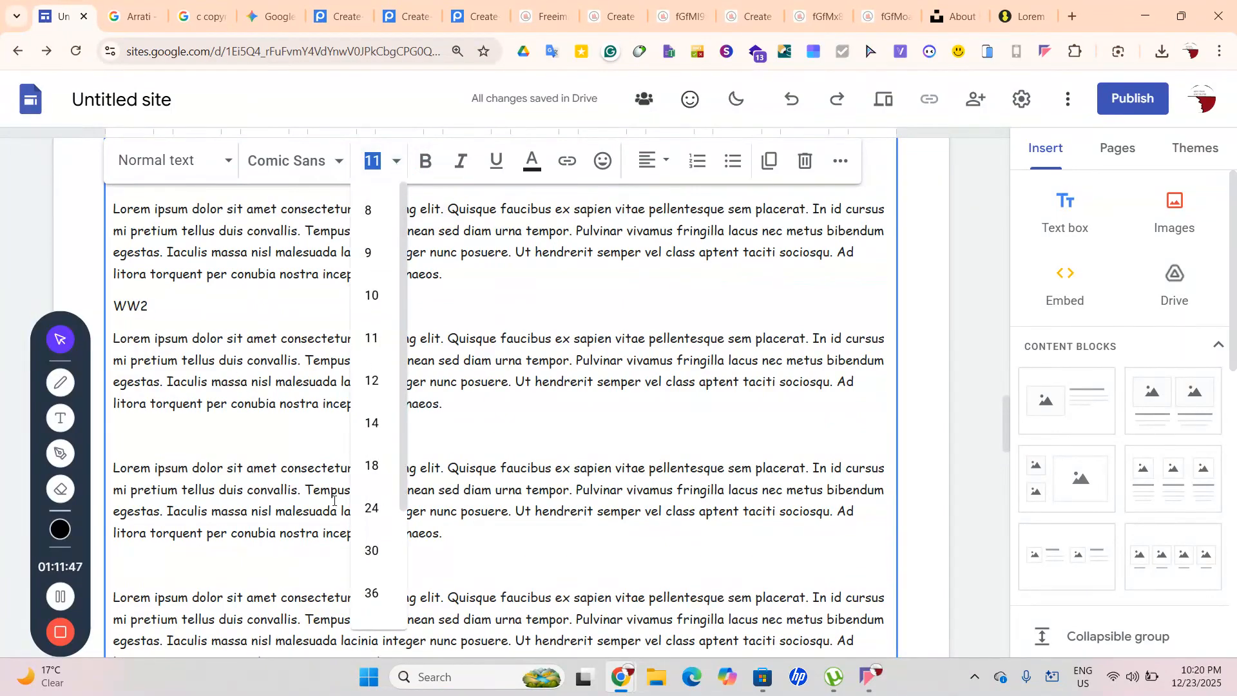
scroll(333, 500, "down", 2)
scroll(379, 544, "down", 3)
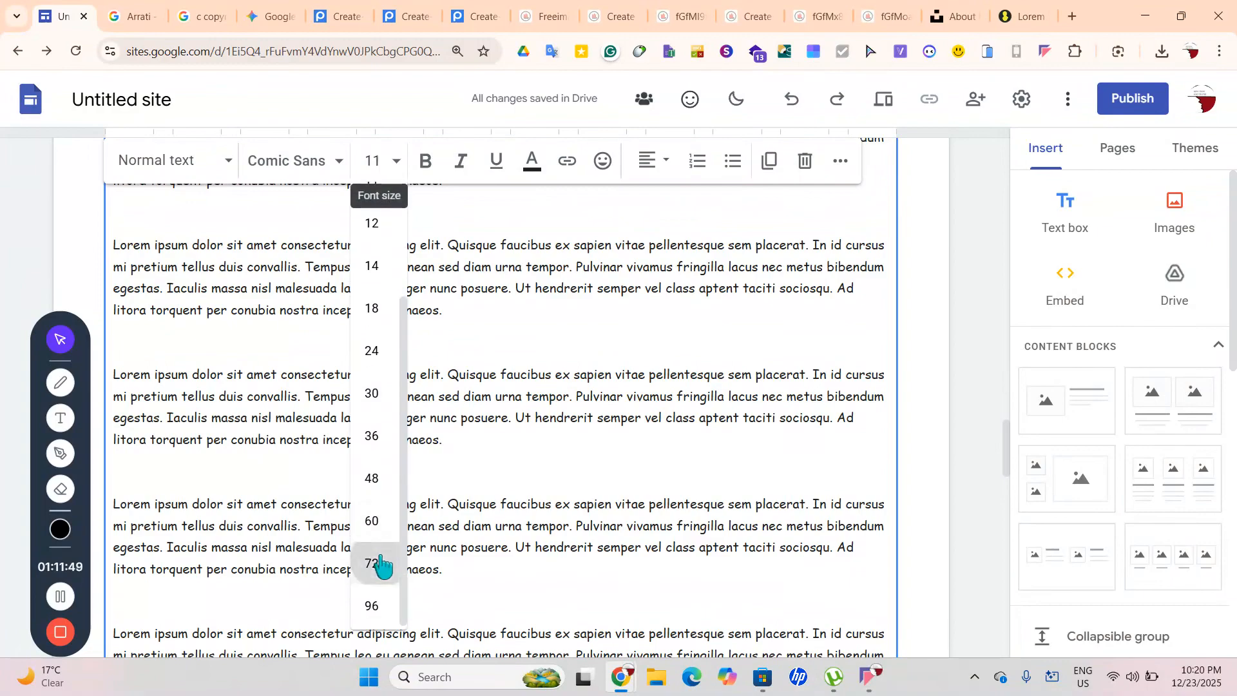
left_click(380, 565)
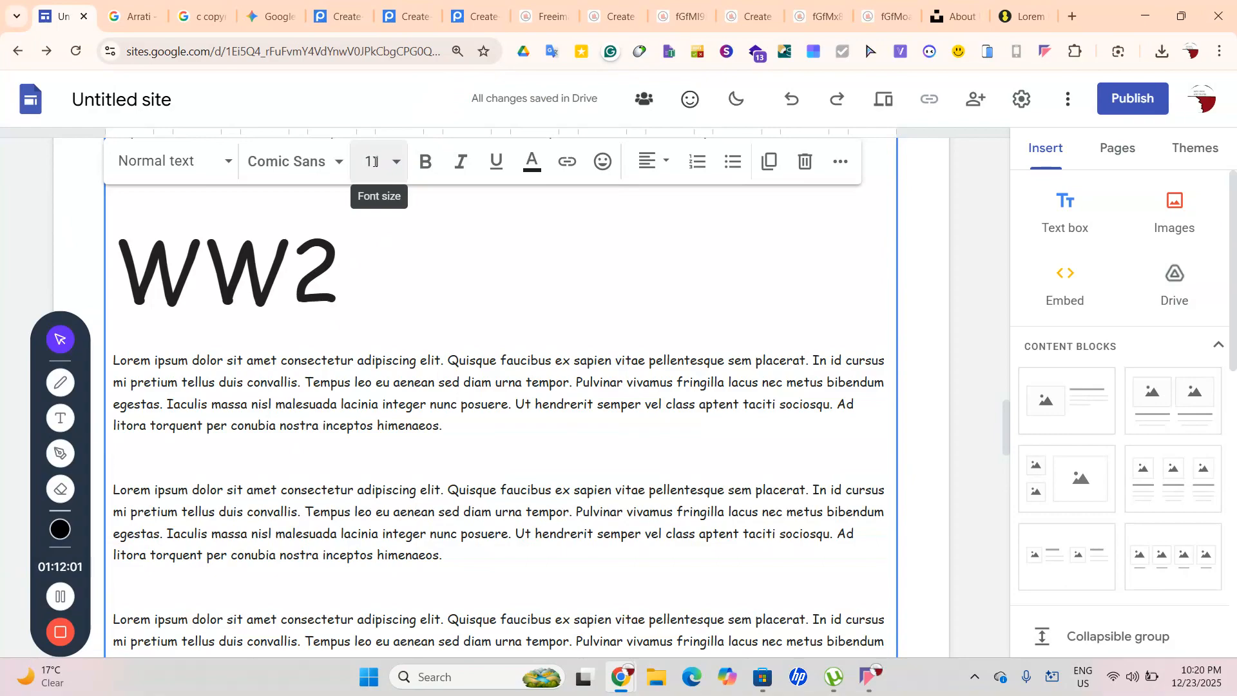
type("I")
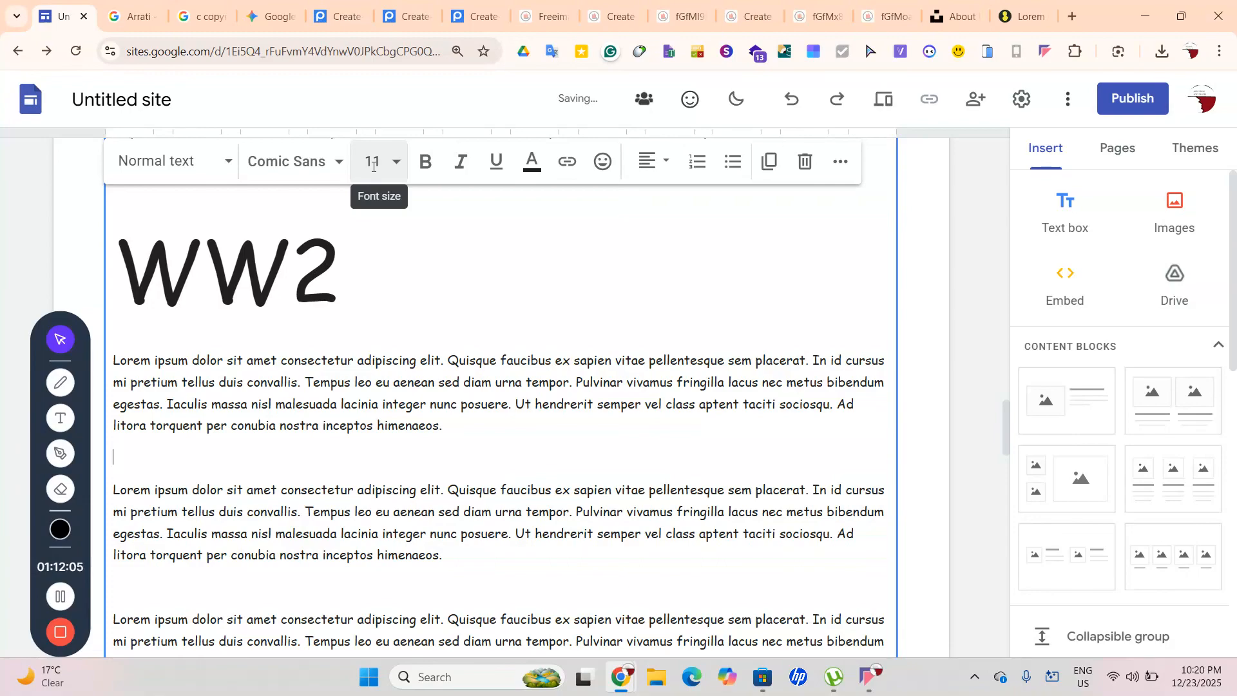
type("ors")
Correct the typing to 'Worst Investment' and set that heading to 72 pt
key("BackSpace")
type("t IN")
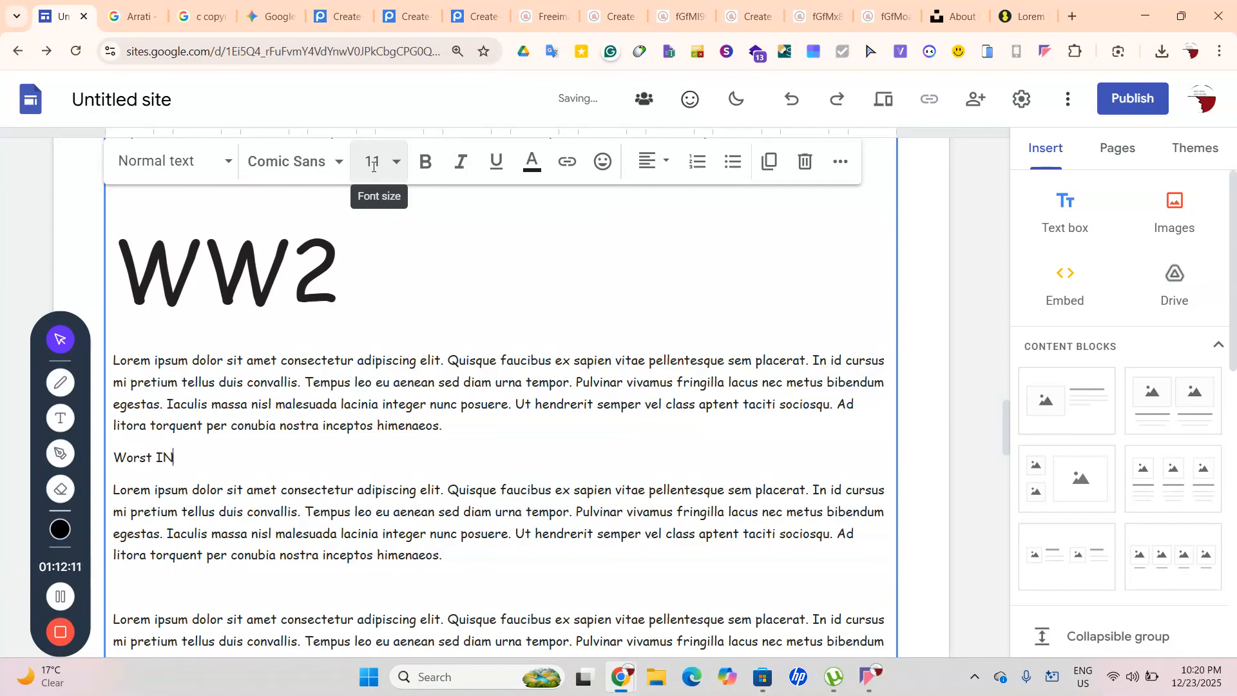
key("BackSpace")
key("BackSpace")
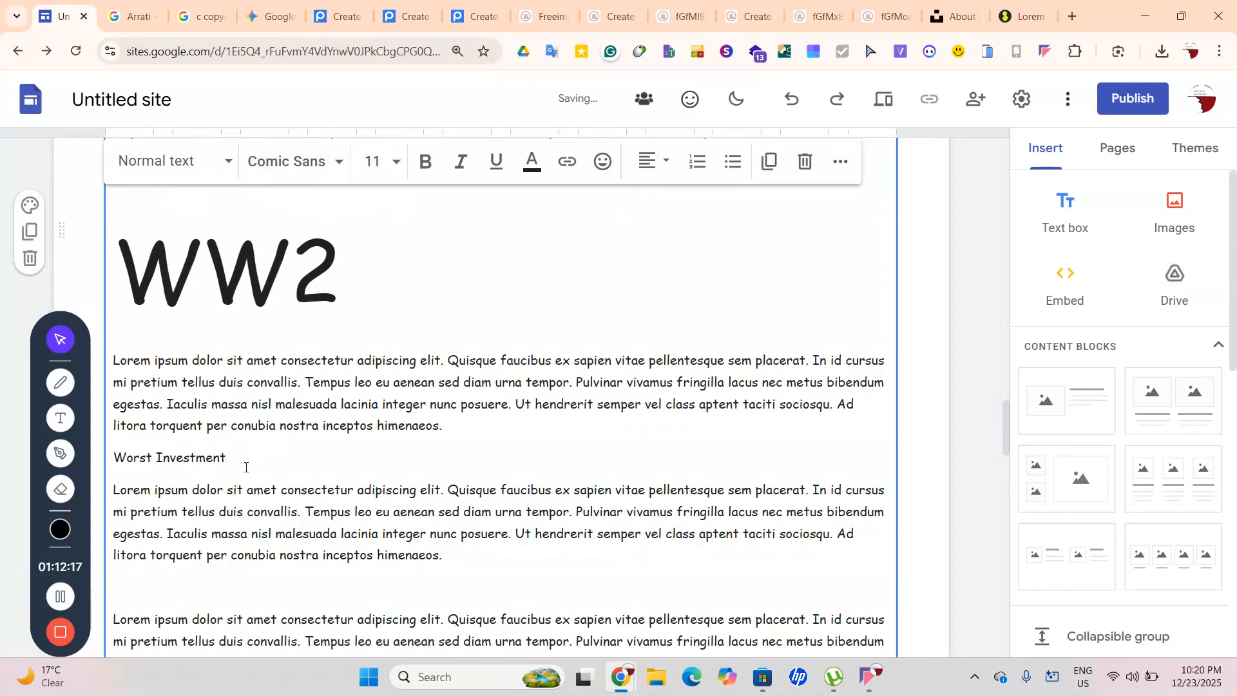
left_click_drag(231, 458, 107, 459)
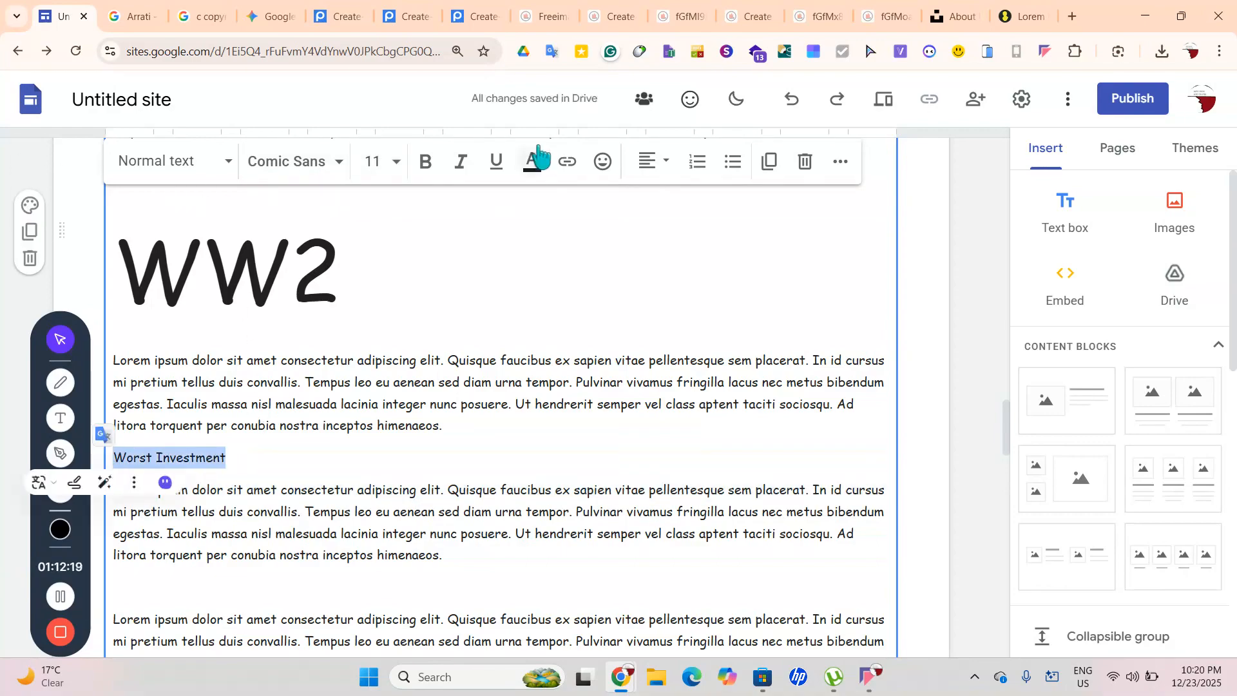
left_click(397, 162)
scroll(391, 433, "down", 3)
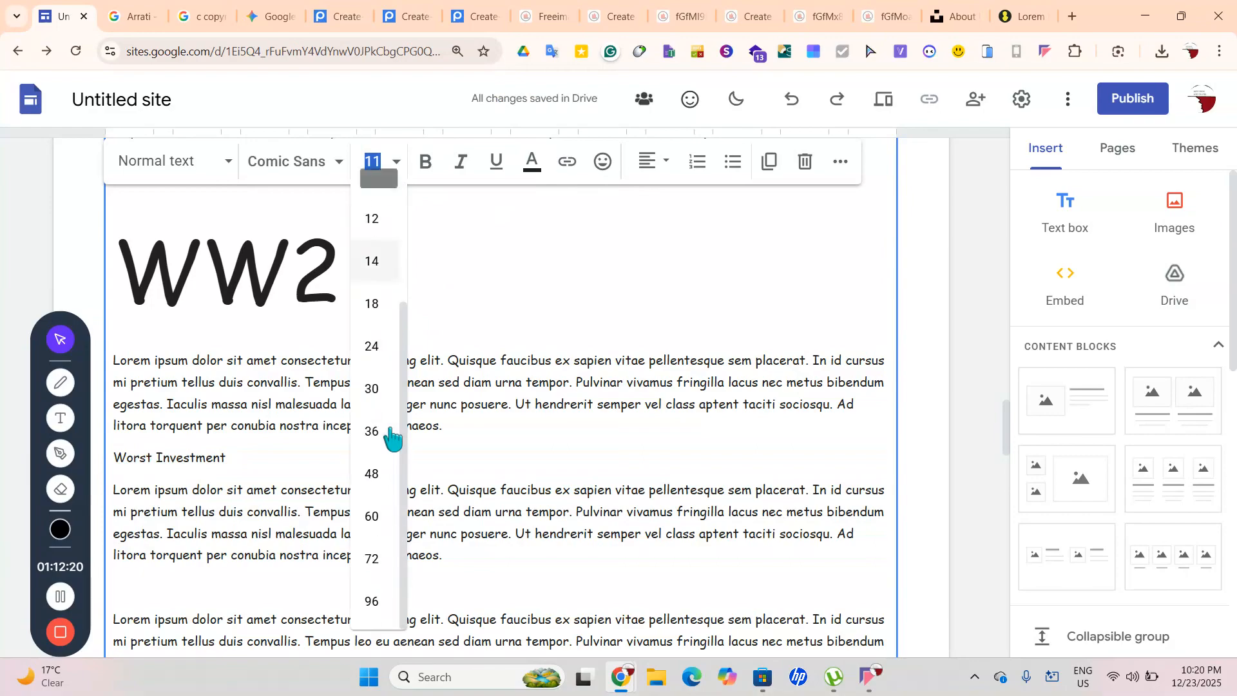
left_click(373, 561)
scroll(885, 498, "down", 3)
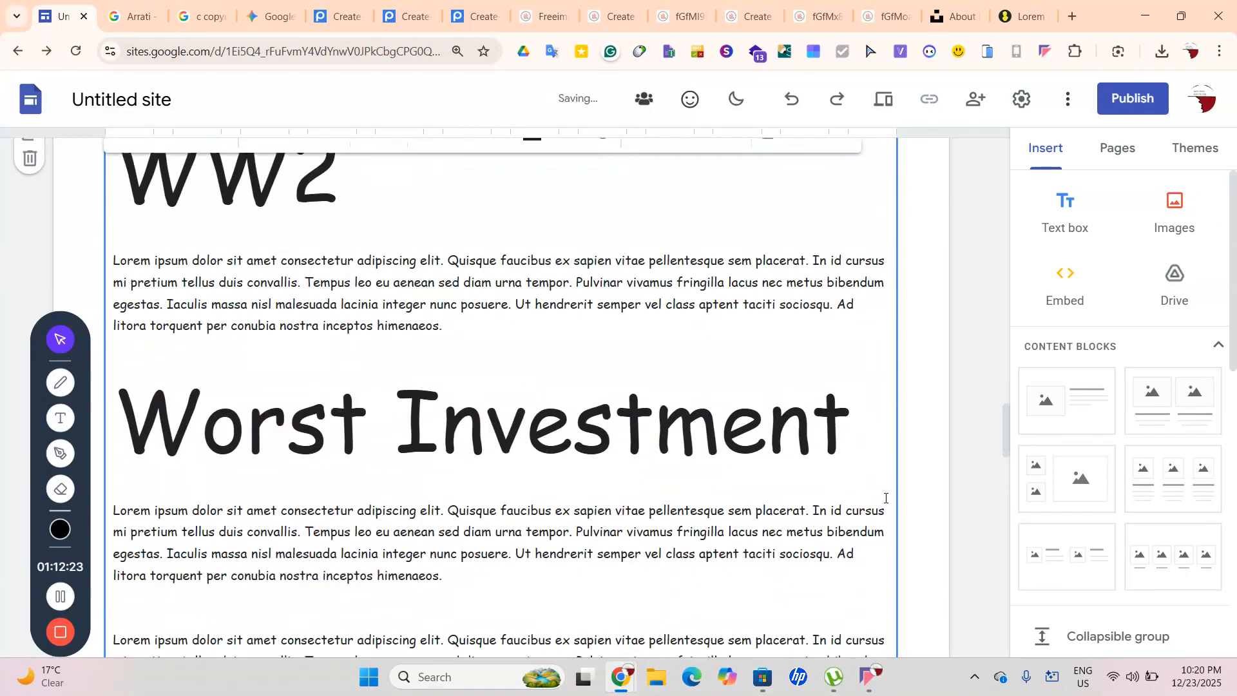
Add a 72 pt 'Best Investment' heading on the next empty line
left_click(359, 510)
type("Best In")
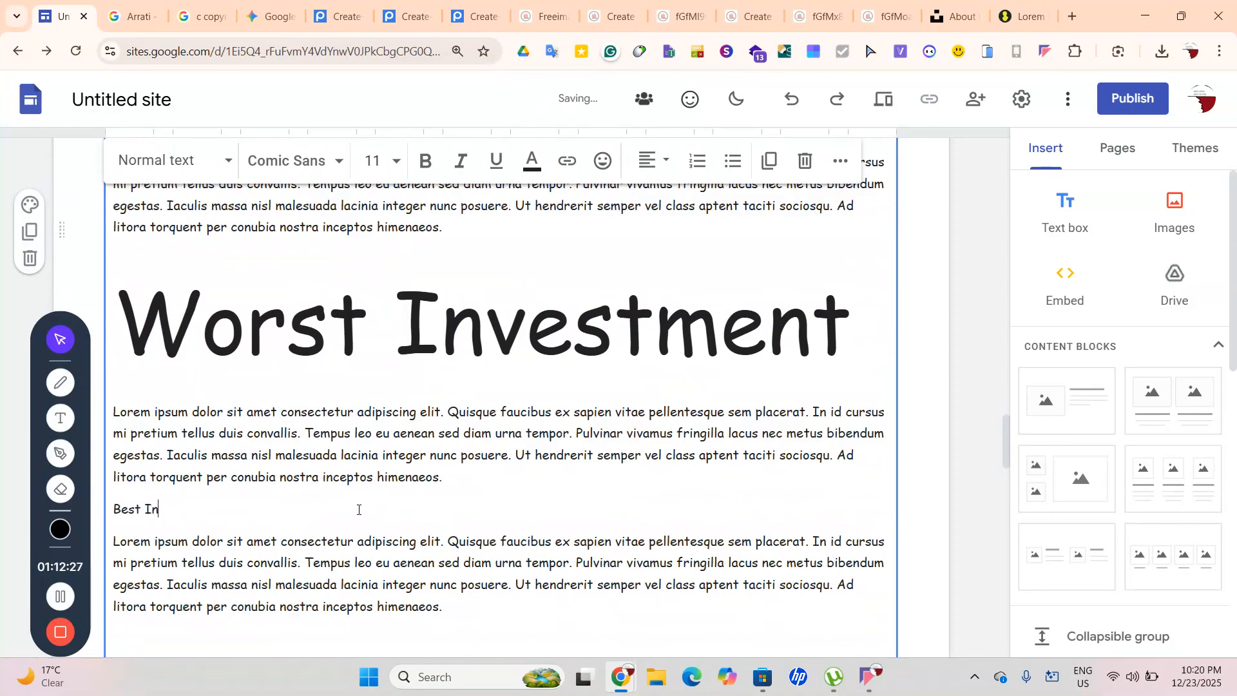
type("vestment")
left_click_drag(217, 509, 97, 556)
left_click(211, 509)
left_click_drag(211, 510, 96, 553)
left_click_drag(229, 509, 108, 520)
left_click(373, 161)
scroll(381, 475, "down", 2)
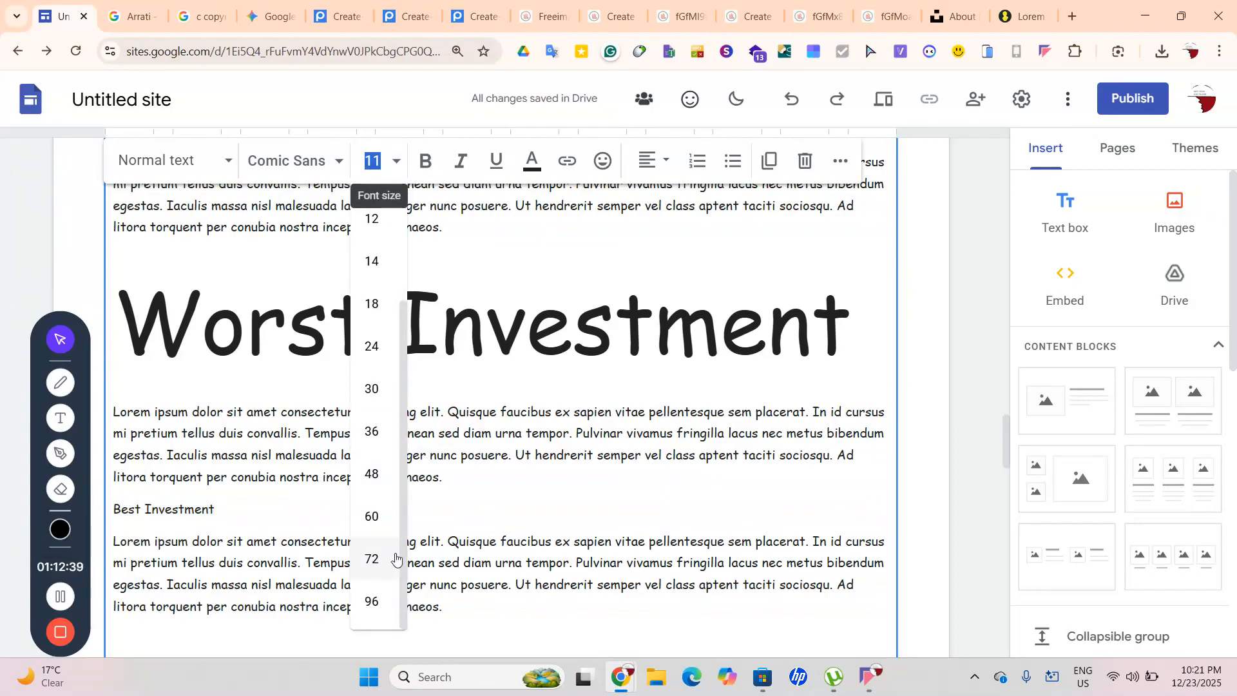
left_click(377, 558)
scroll(970, 591, "down", 6)
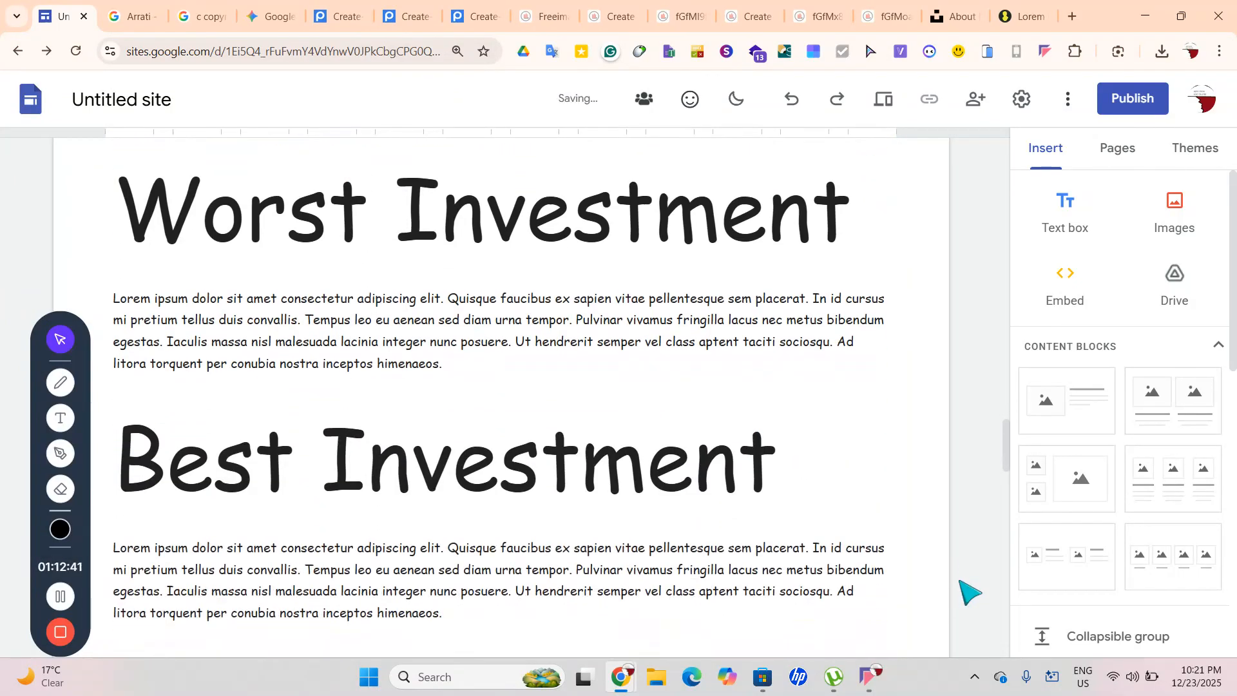
Add a 72 pt 'Our Team' heading below the Best Investment paragraph
scroll(971, 591, "up", 1)
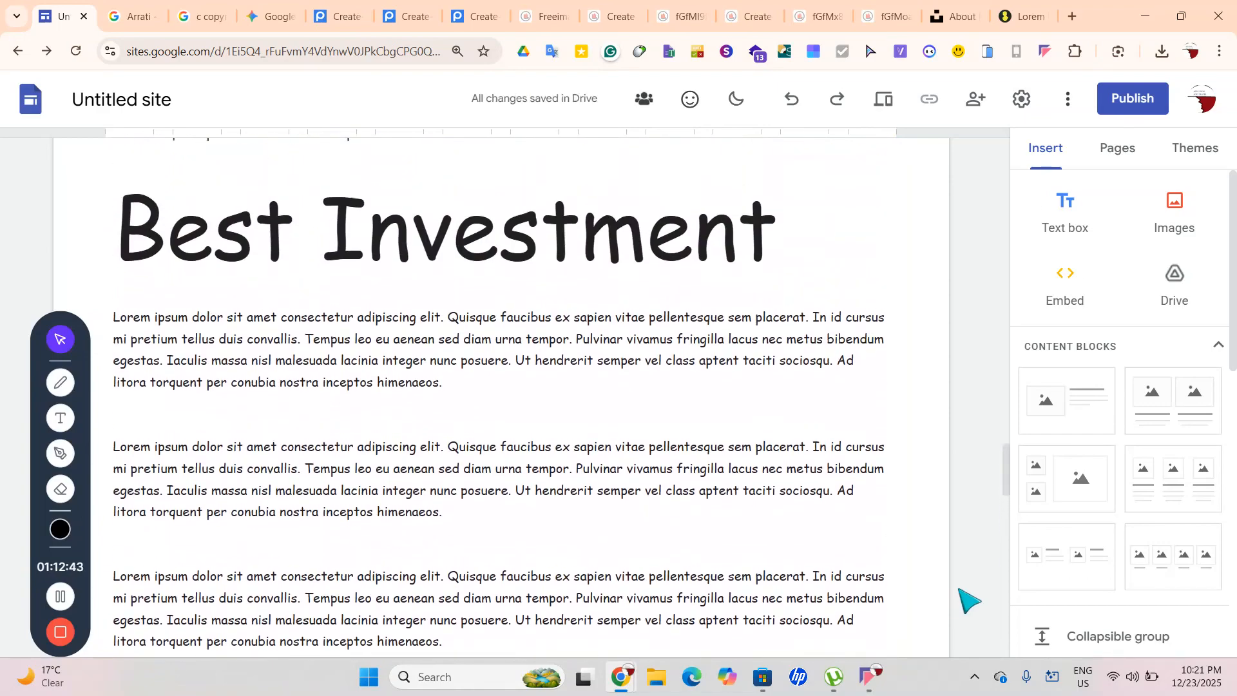
left_click(320, 386)
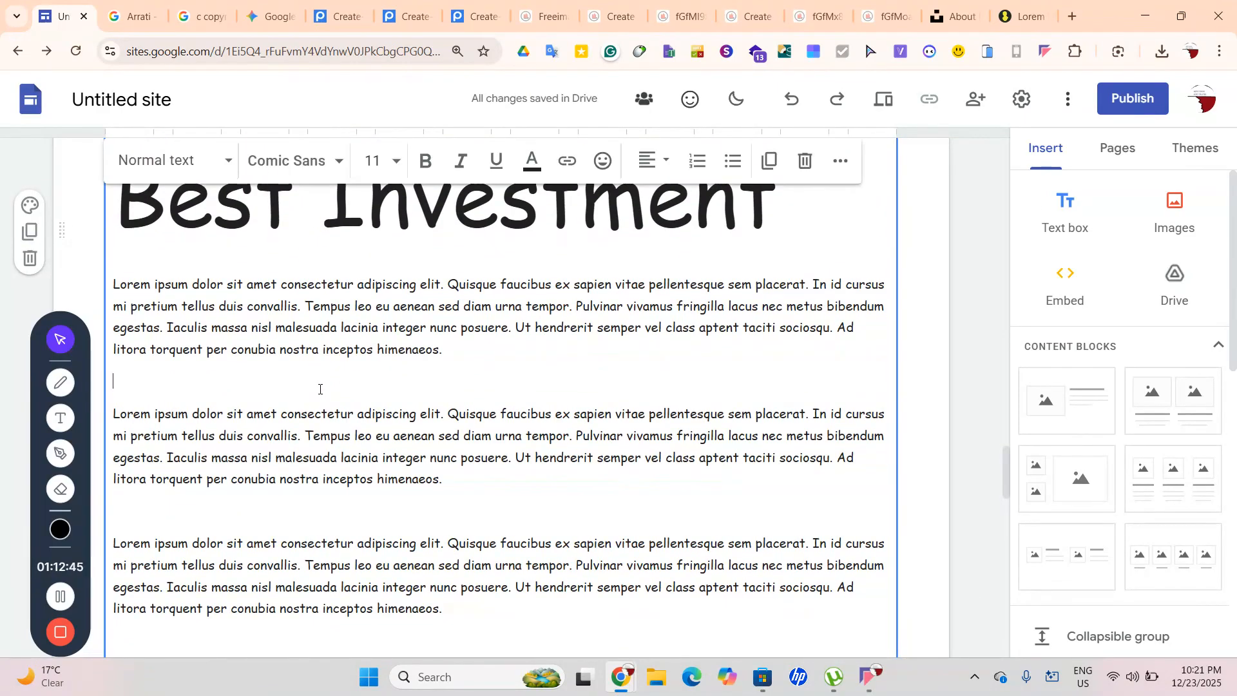
type("Our Team")
left_click_drag(258, 382, 112, 382)
left_click(396, 160)
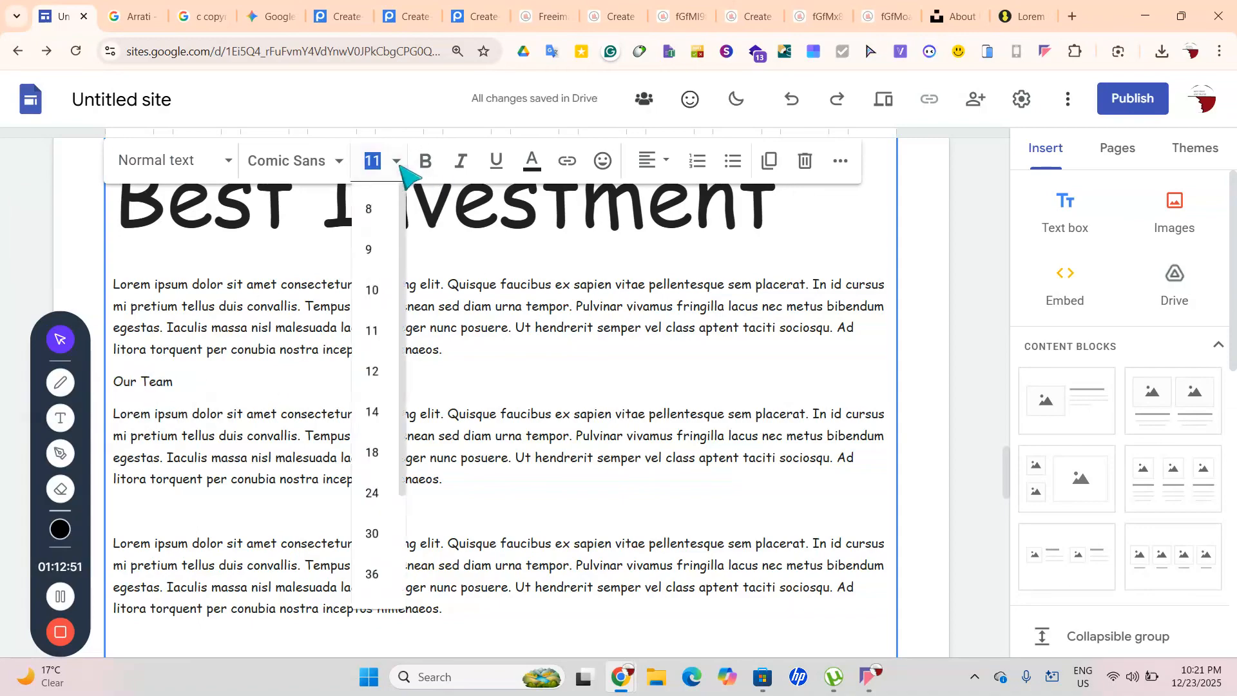
scroll(431, 419, "down", 1)
scroll(414, 396, "down", 2)
scroll(387, 436, "down", 3)
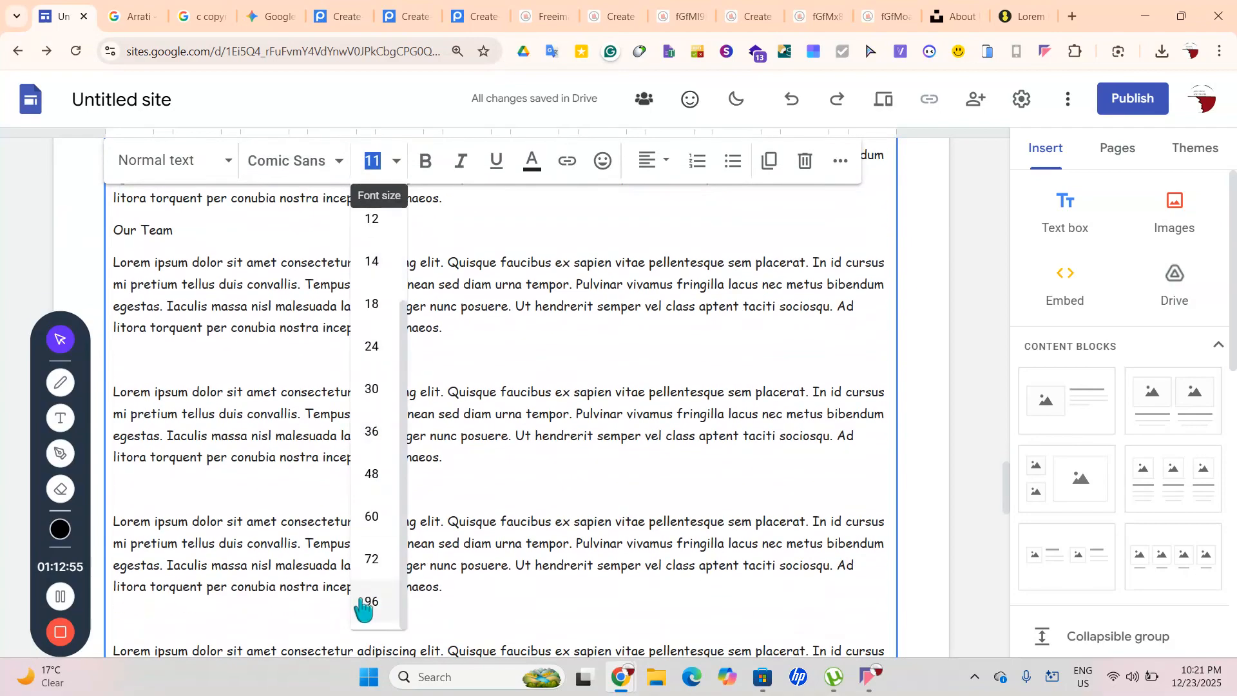
left_click(372, 558)
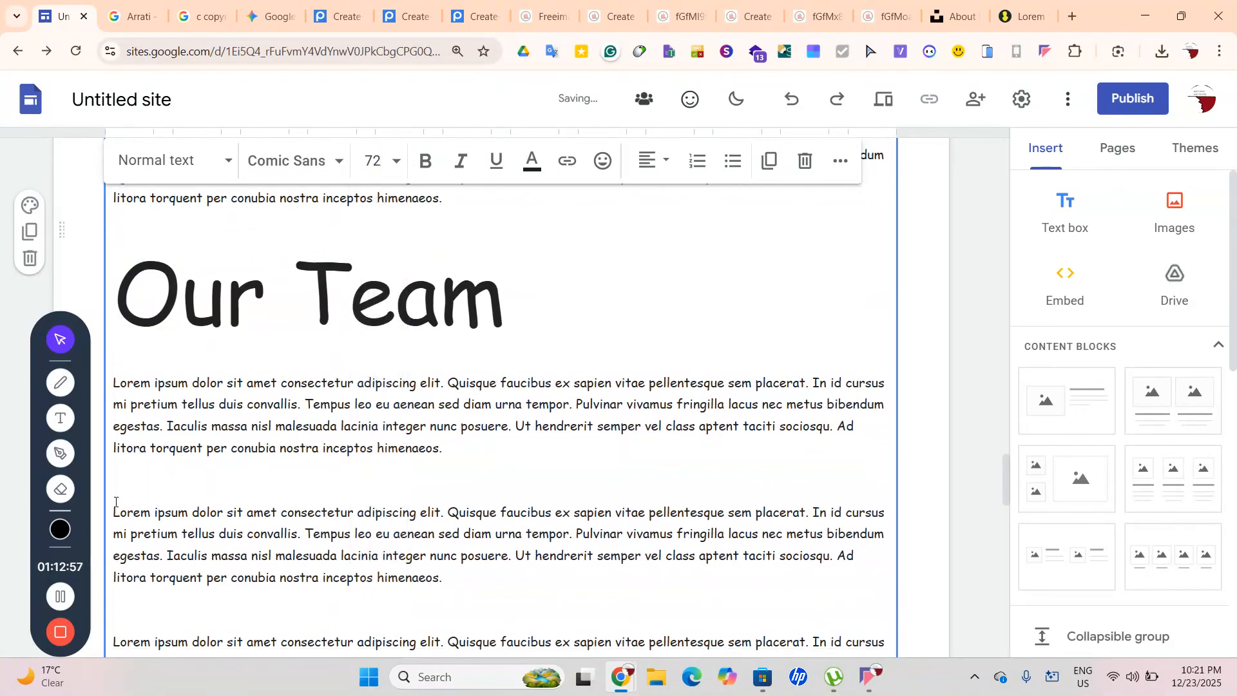
Remove the surplus Lorem paragraphs and trailing blank line after Our Team
left_click_drag(115, 476, 470, 617)
scroll(470, 617, "up", 5)
key("ctrl+v")
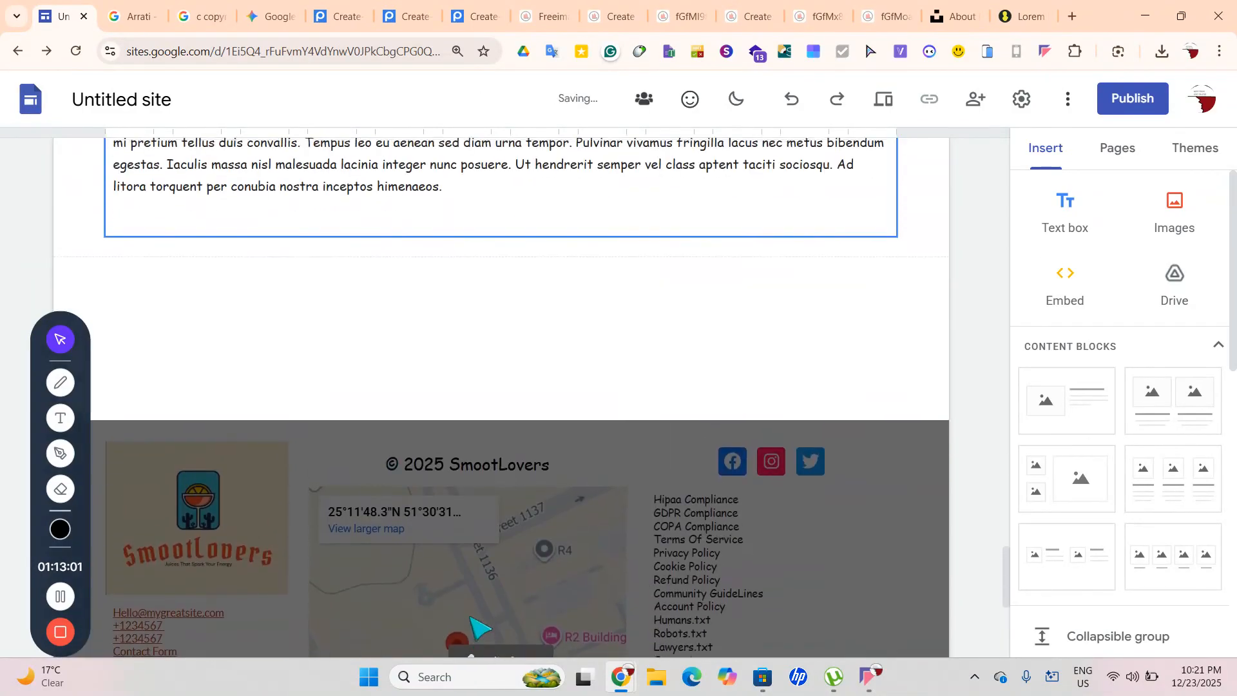
scroll(482, 629, "up", 2)
key("BackSpace")
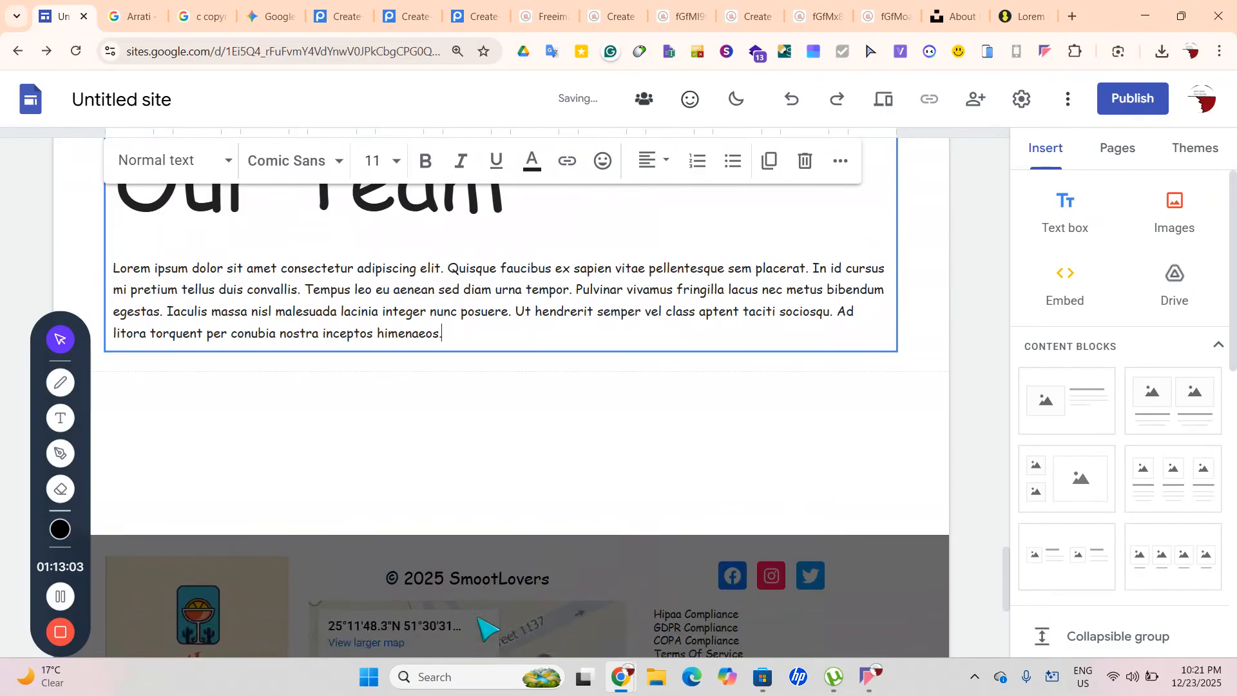
left_click(984, 395)
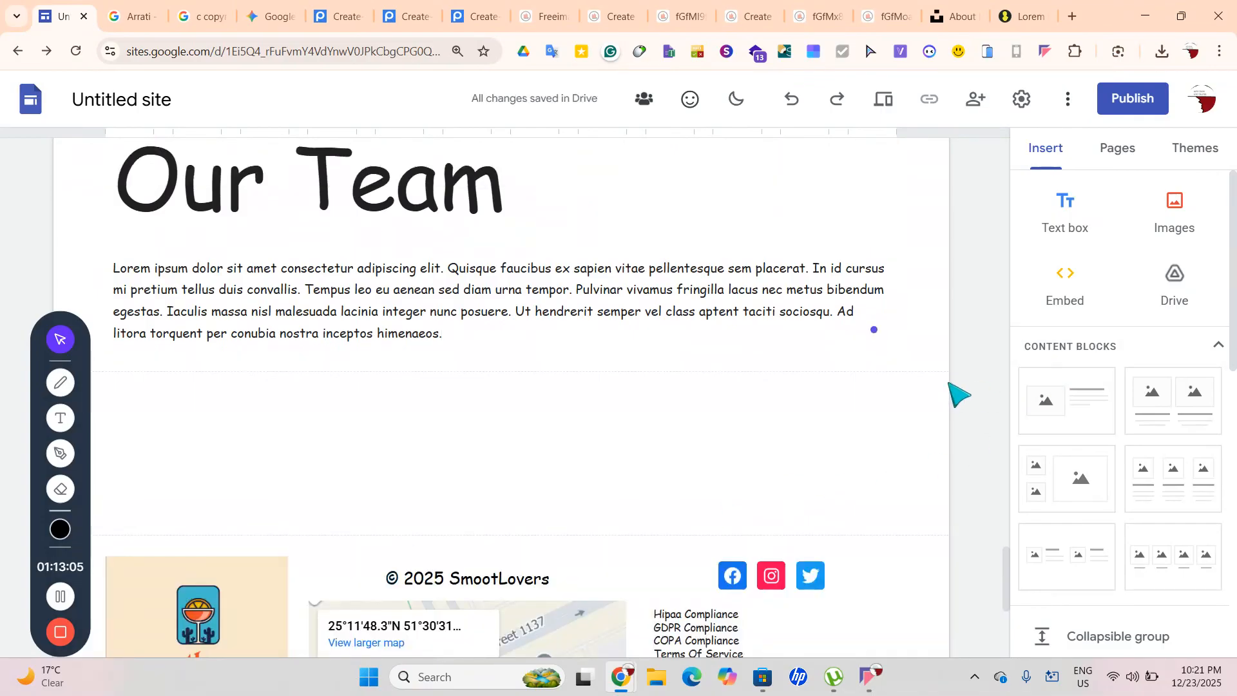
scroll(958, 393, "down", 1)
scroll(949, 384, "up", 13)
scroll(949, 383, "down", 19)
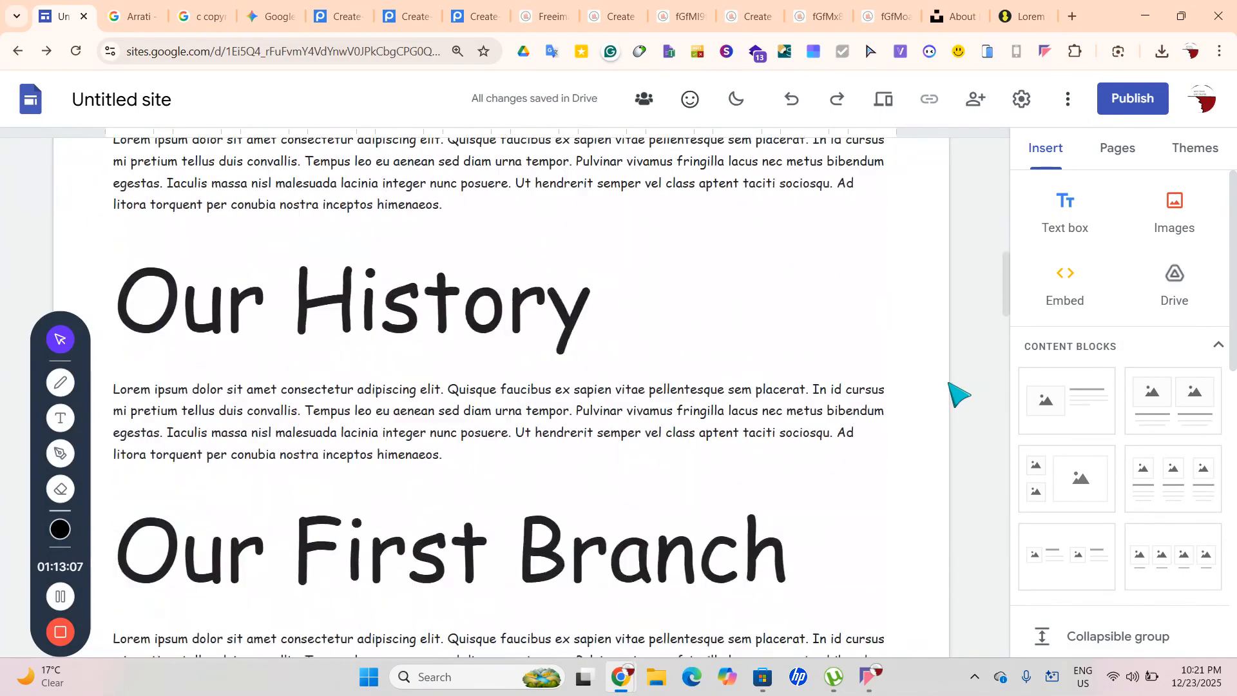
scroll(959, 394, "down", 5)
scroll(958, 394, "up", 10)
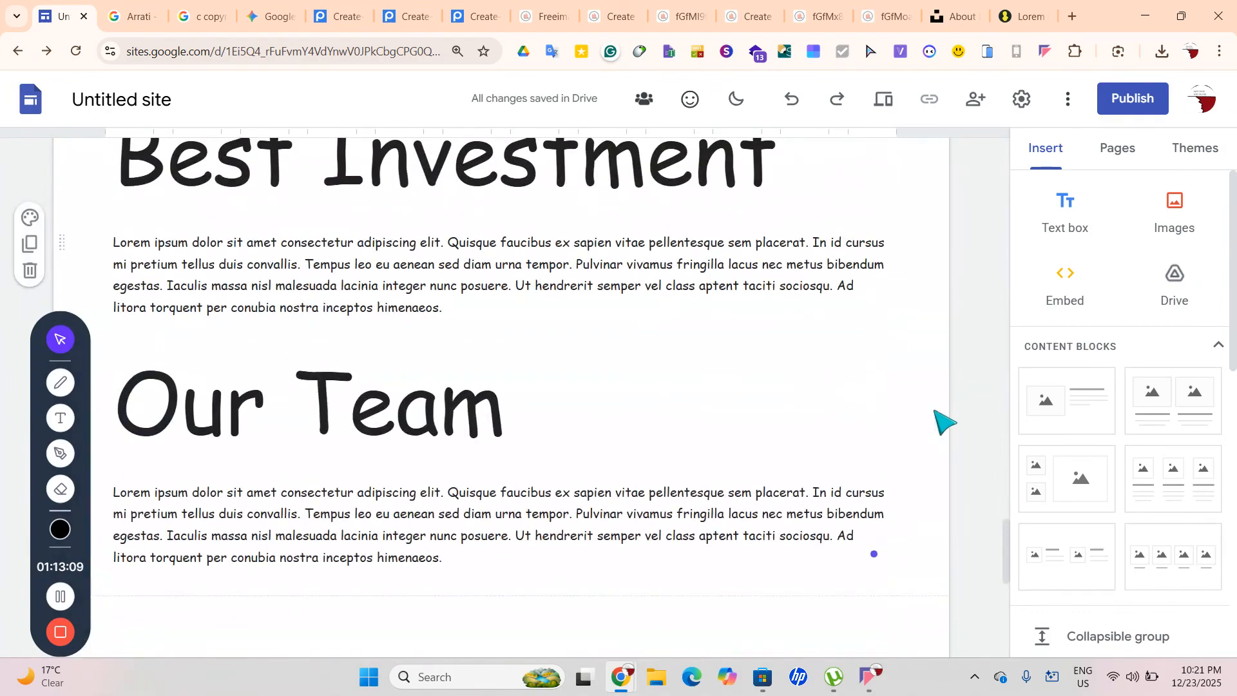
scroll(883, 559, "down", 1)
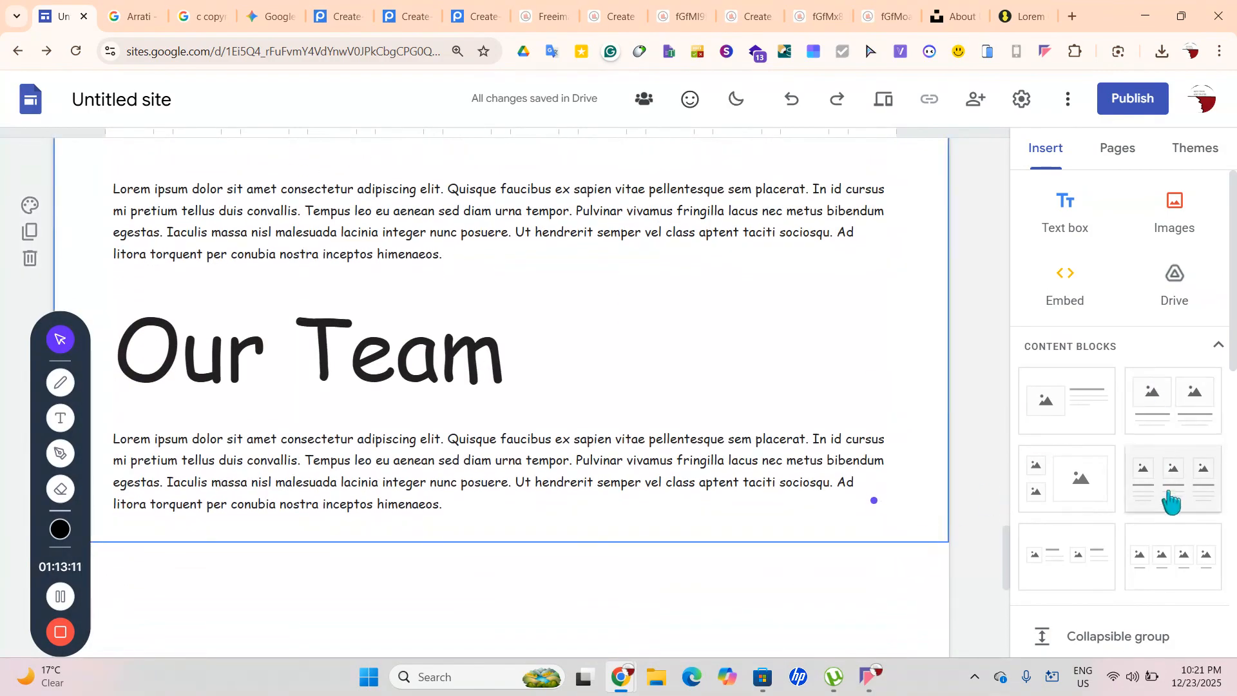
Insert a four-image card block and add a Title text box reading 'Overview Of Our Team'
left_click(1148, 570)
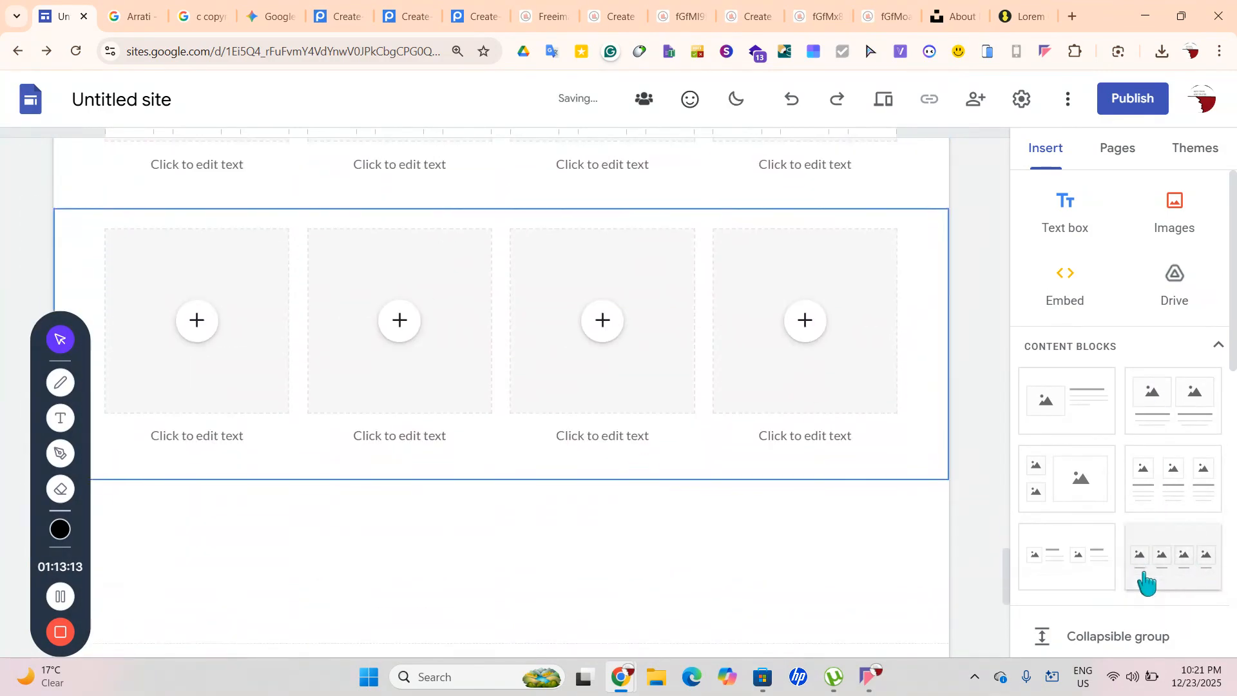
scroll(967, 536, "up", 8)
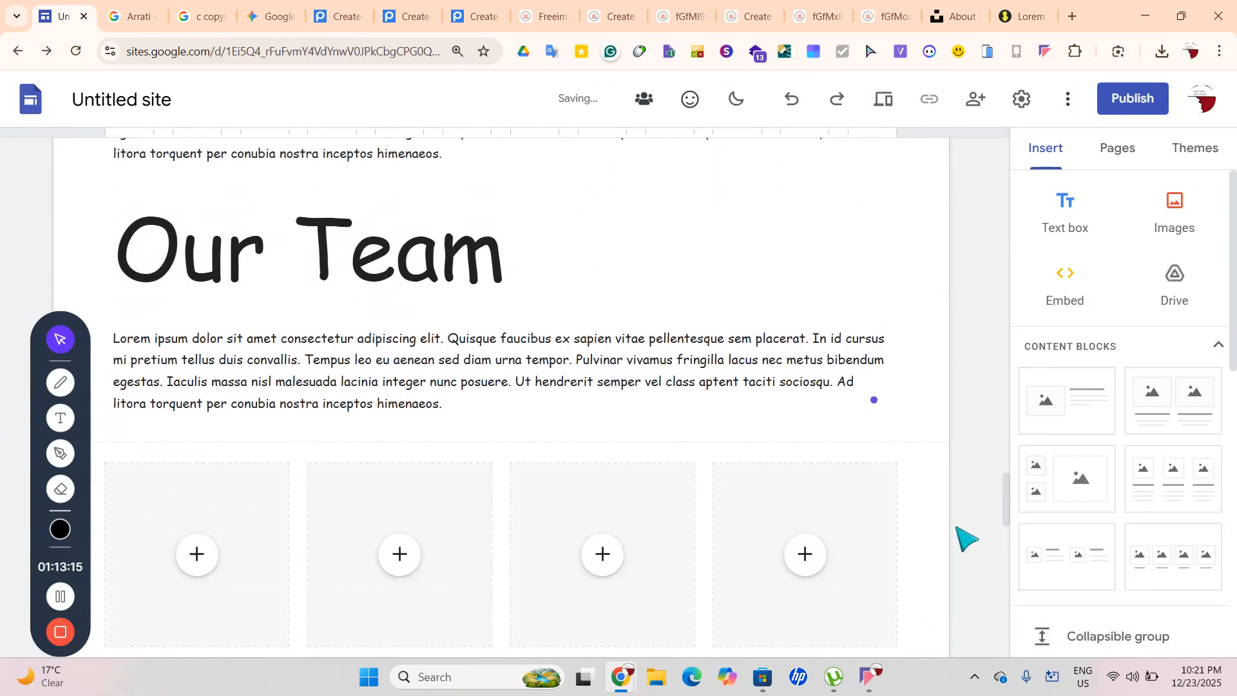
left_click(1064, 213)
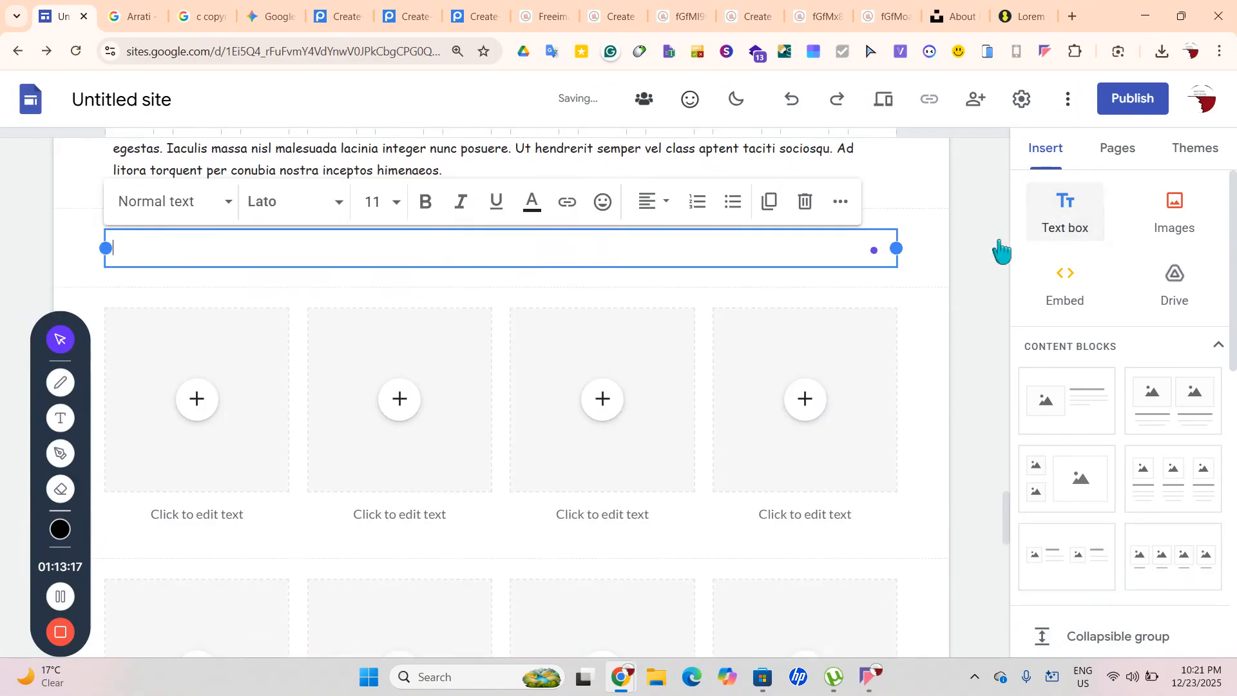
left_click(178, 208)
left_click(214, 307)
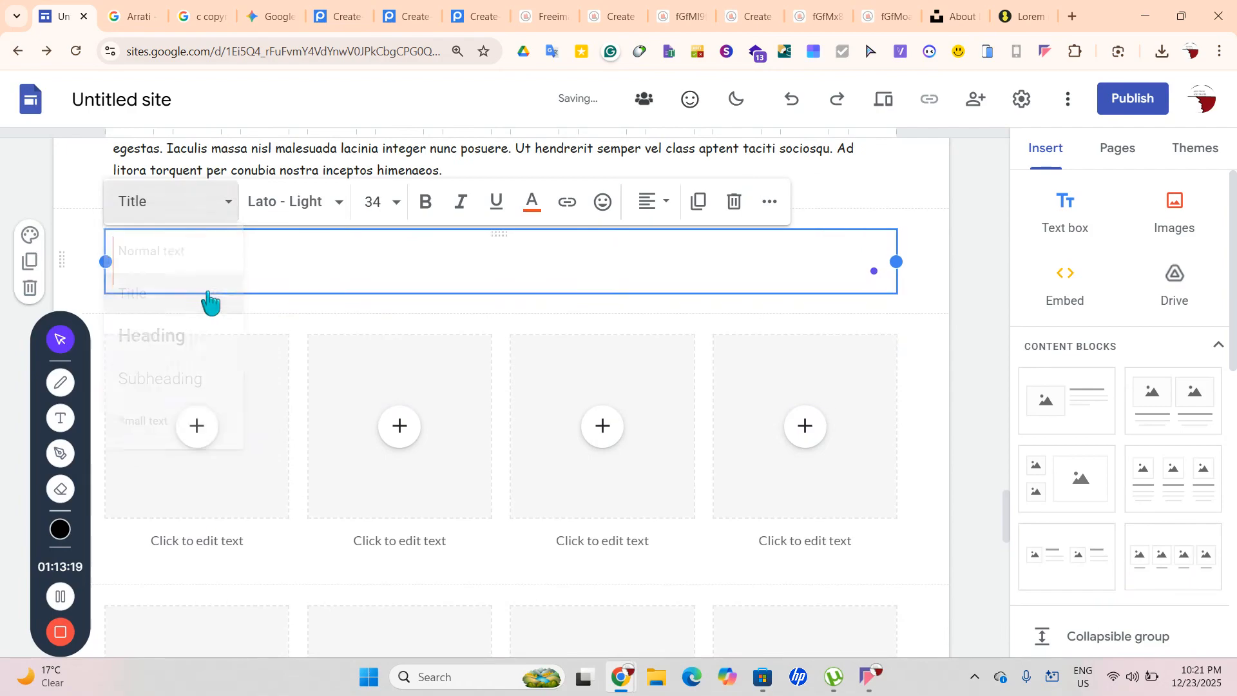
type("Overview")
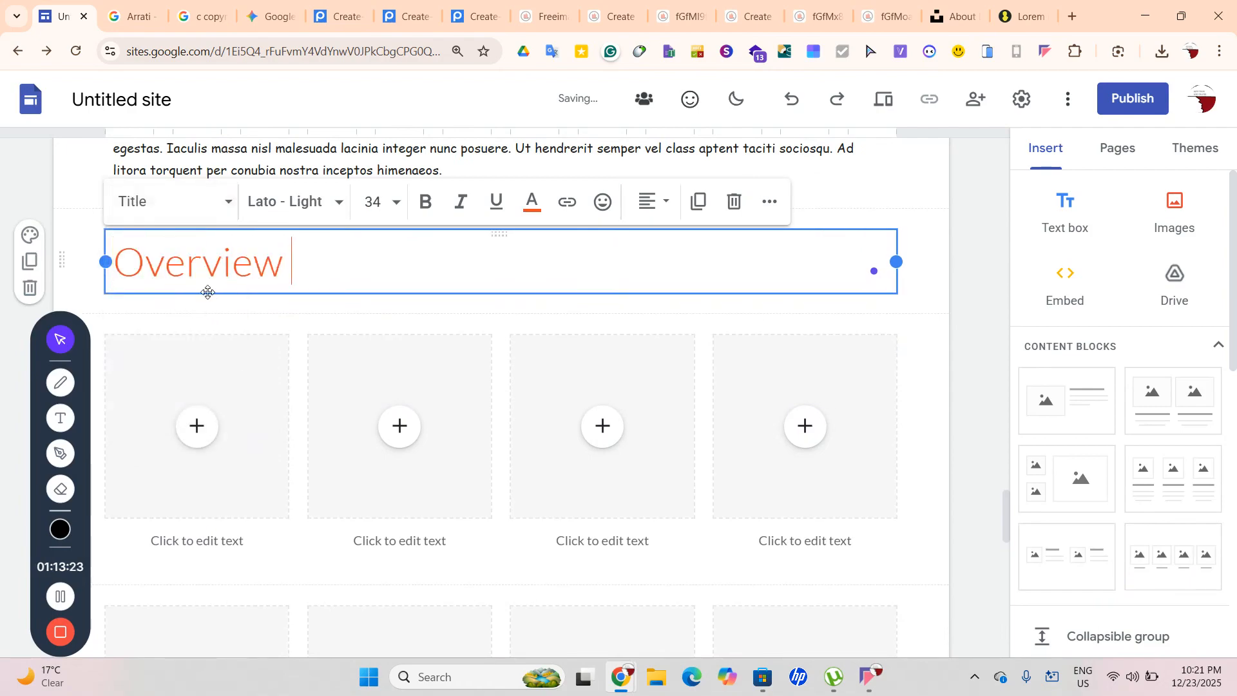
type(" Of Our T")
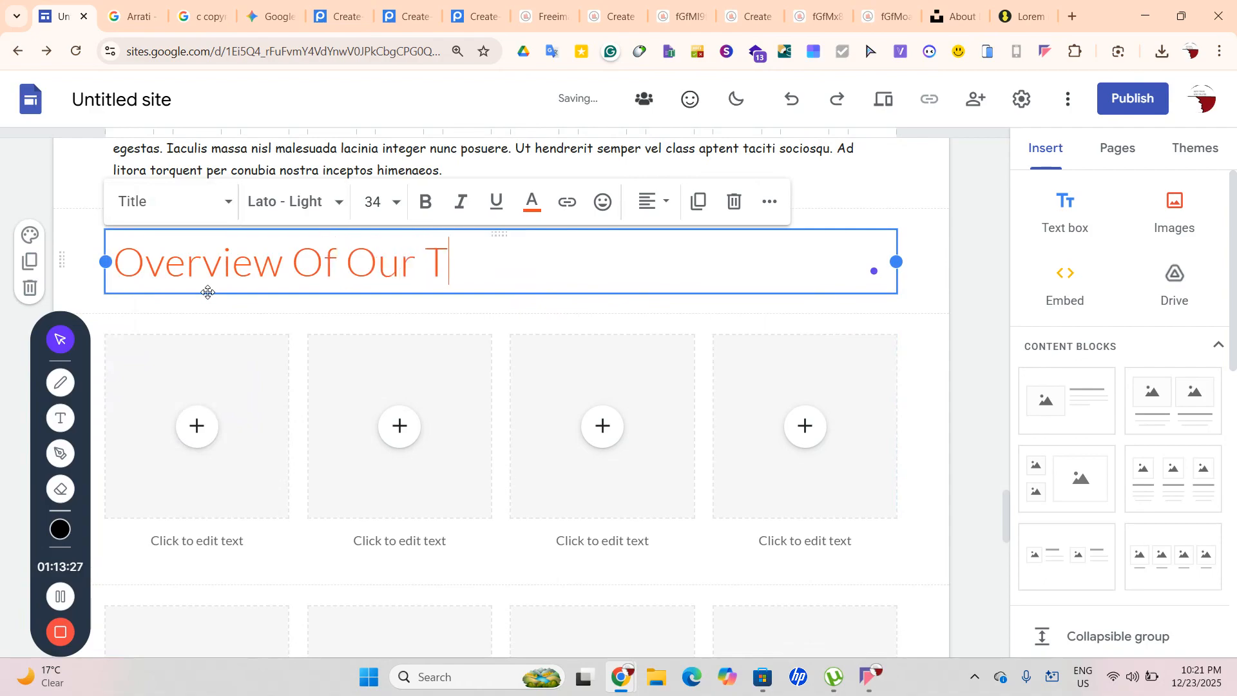
type("eam")
Center-align the 'Overview Of Our Team' title
key("ctrl+a")
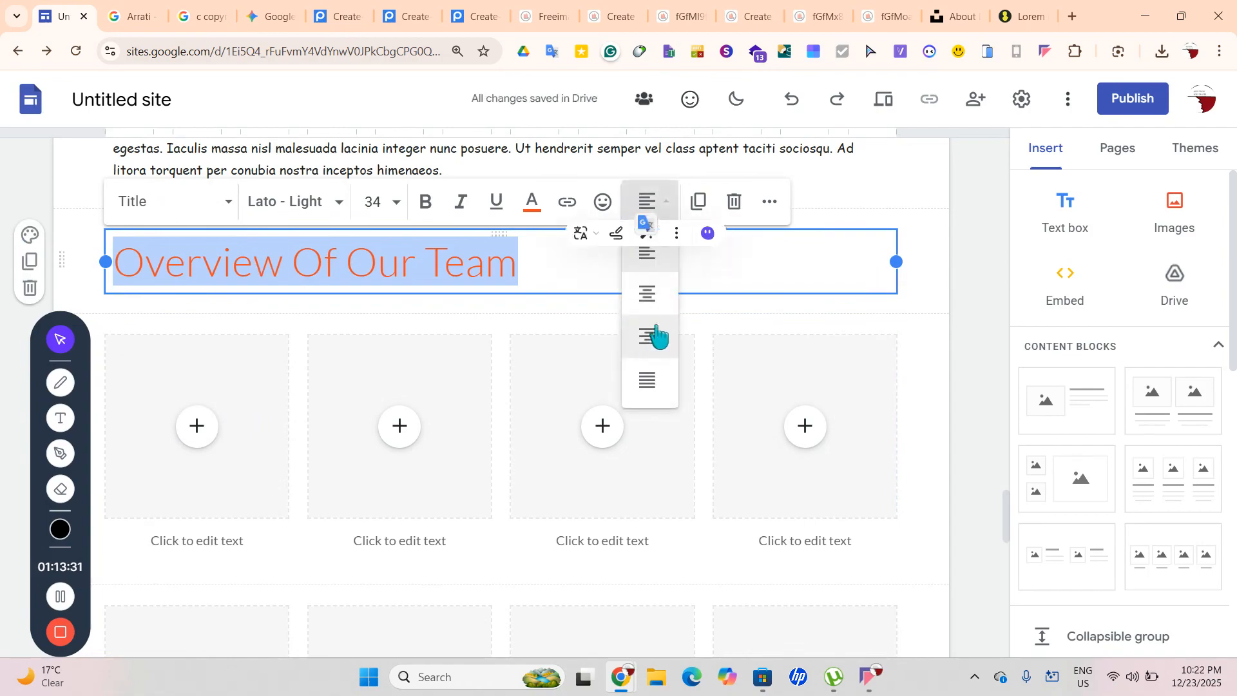
left_click(647, 296)
left_click(998, 332)
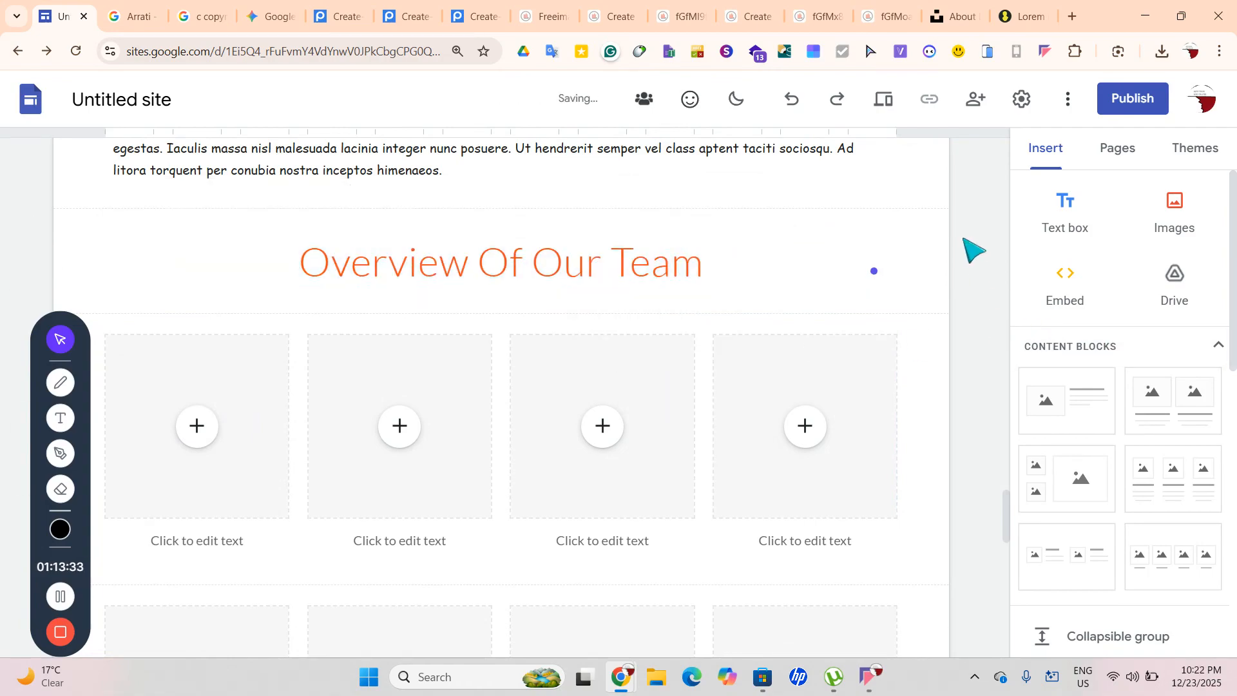
scroll(973, 245, "down", 4)
scroll(974, 234, "down", 10)
scroll(973, 233, "up", 10)
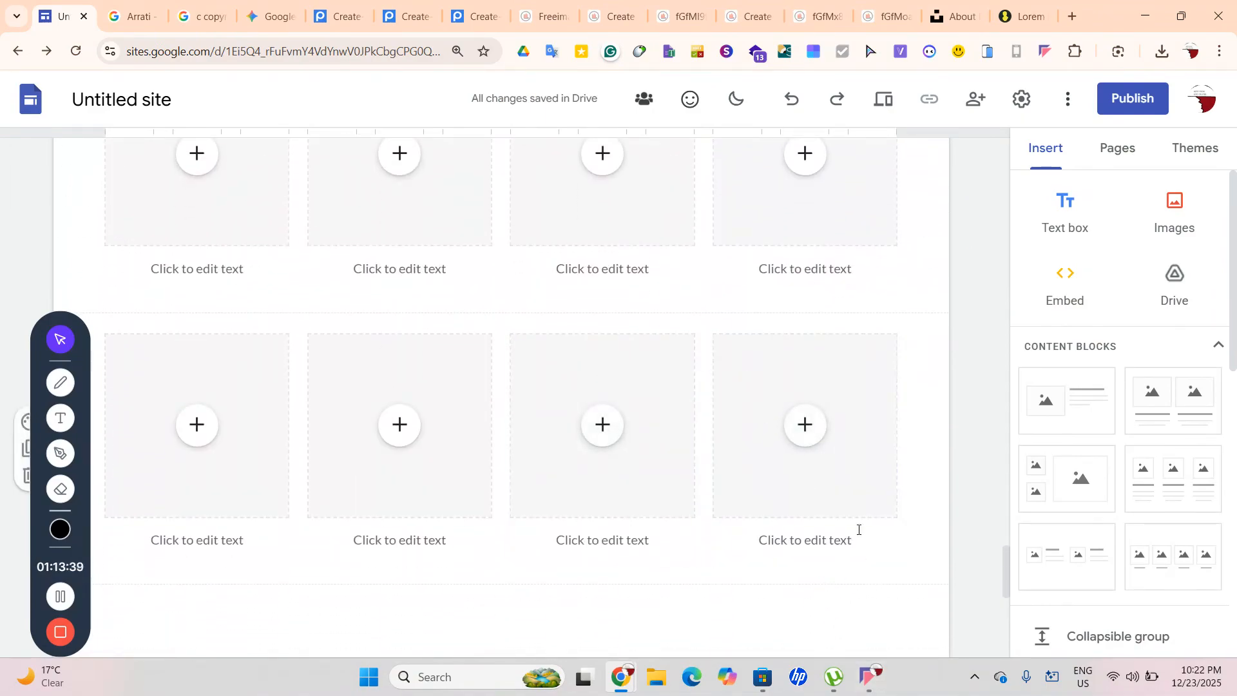
scroll(915, 544, "up", 10)
scroll(928, 540, "up", 5)
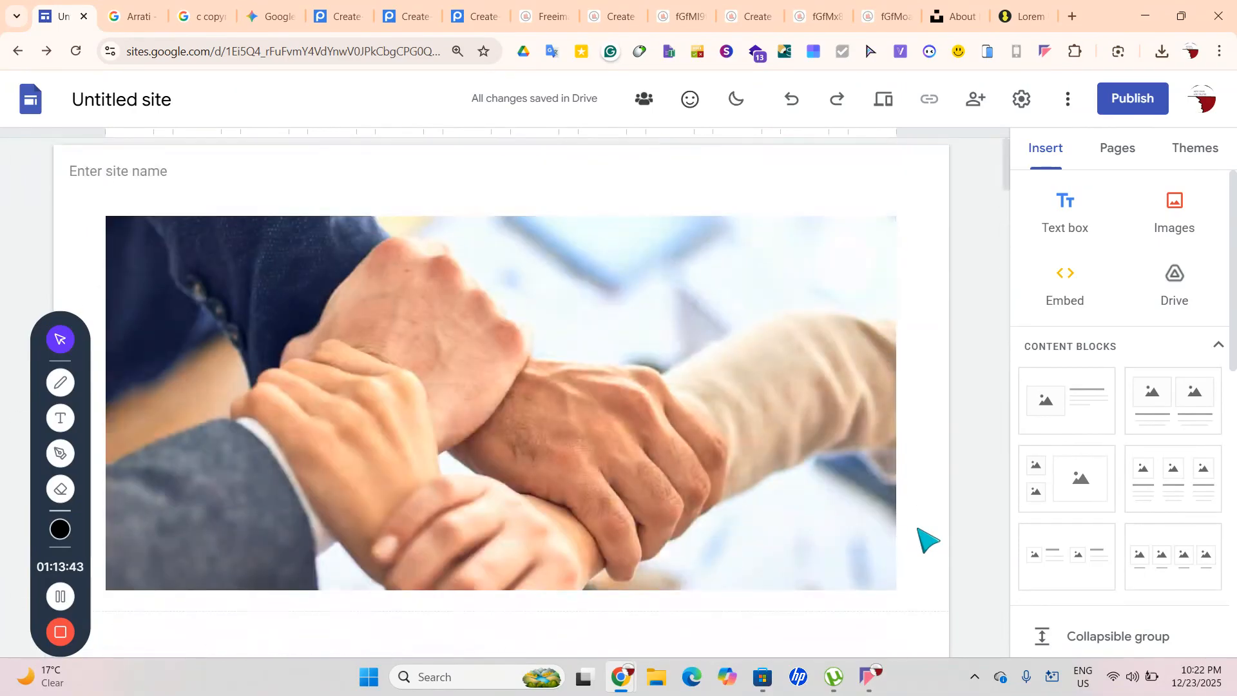
On the About page, drag the navigation text box above the hands banner image
left_click(1120, 155)
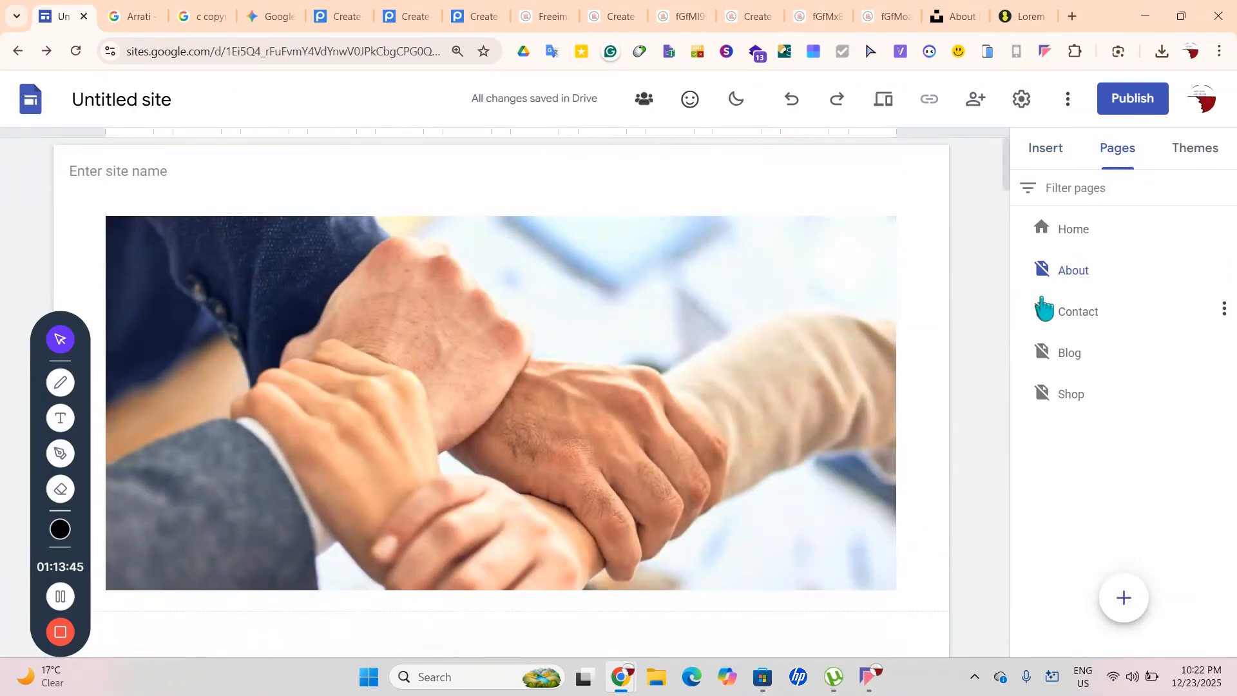
left_click(1096, 231)
scroll(828, 361, "down", 2)
left_click(915, 506)
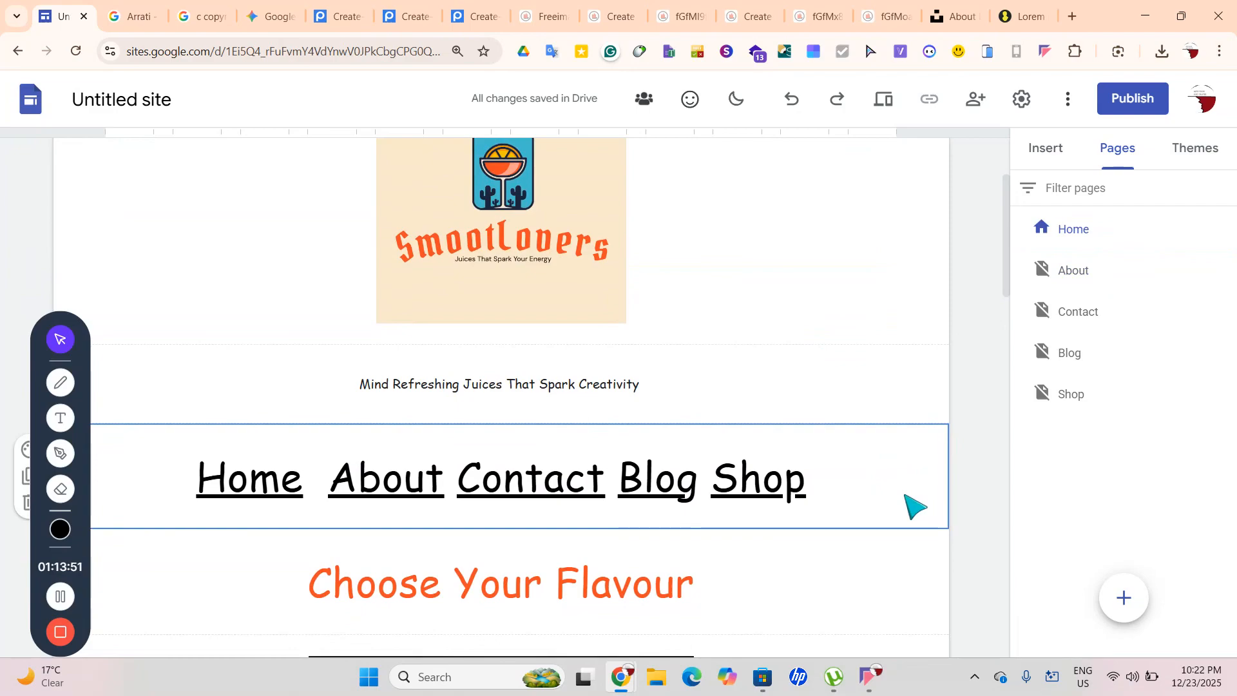
left_click(1099, 270)
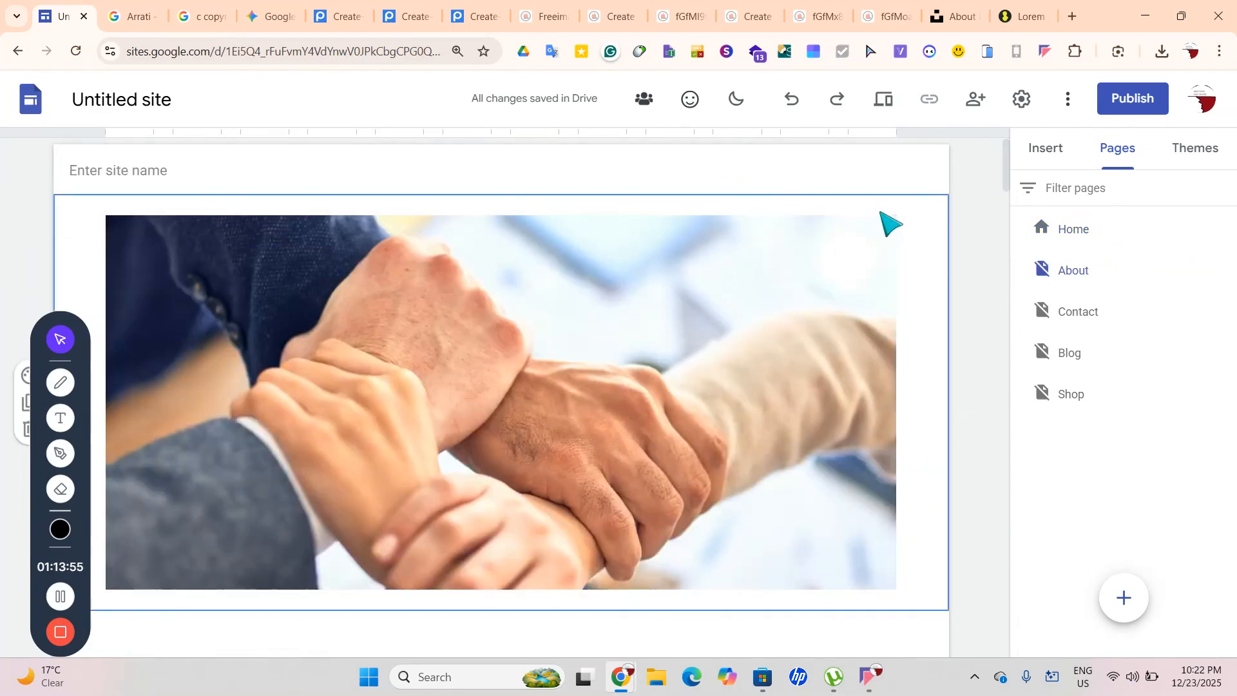
scroll(905, 218, "down", 5)
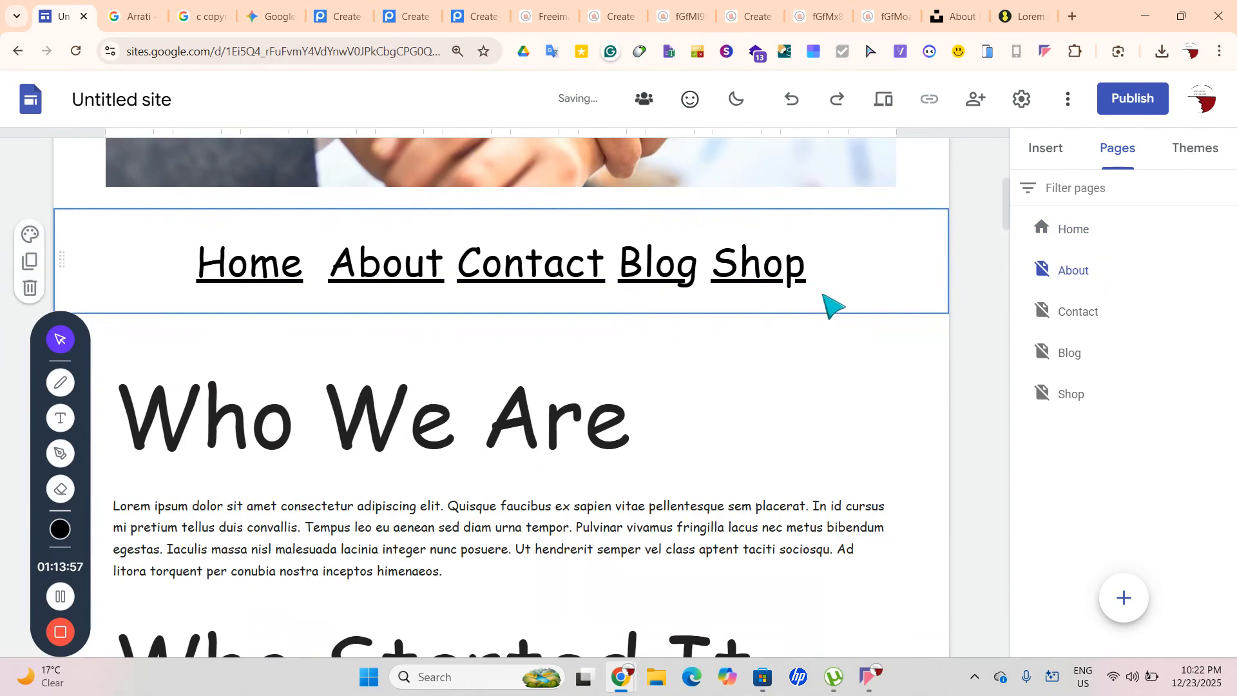
left_click(829, 281)
left_click_drag(837, 290, 809, 202)
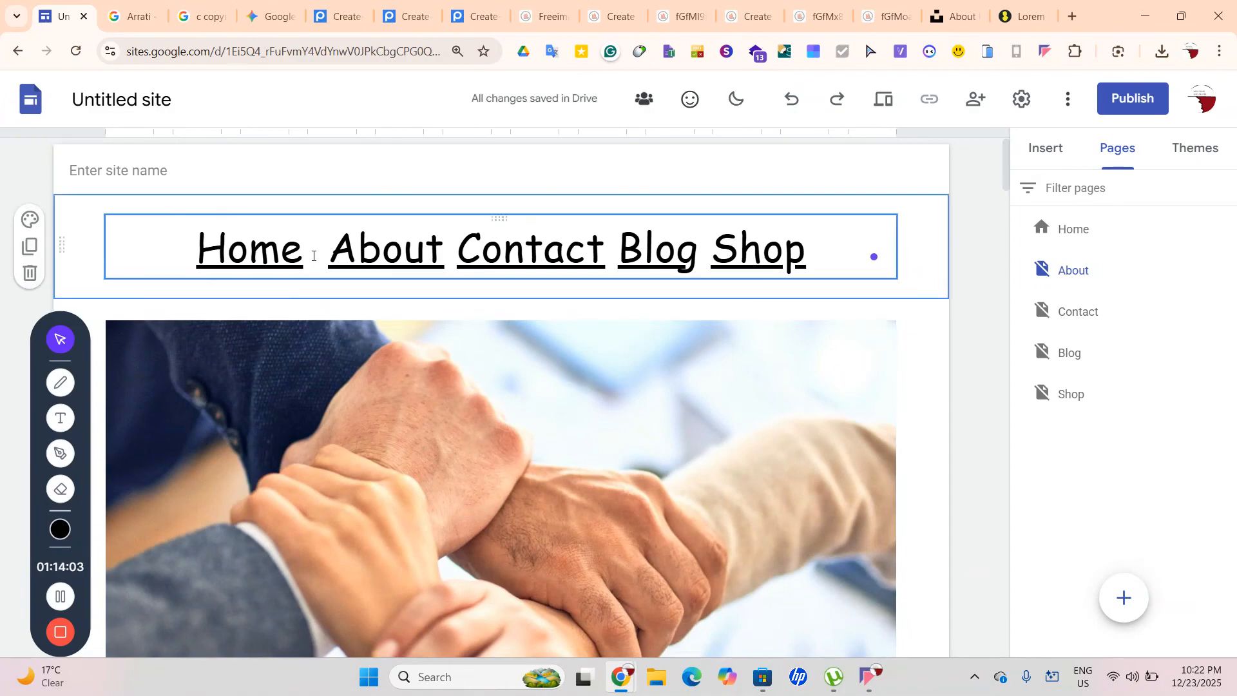
Select the word About in the navigation line, then go back to the Home page
left_click_drag(335, 249, 452, 253)
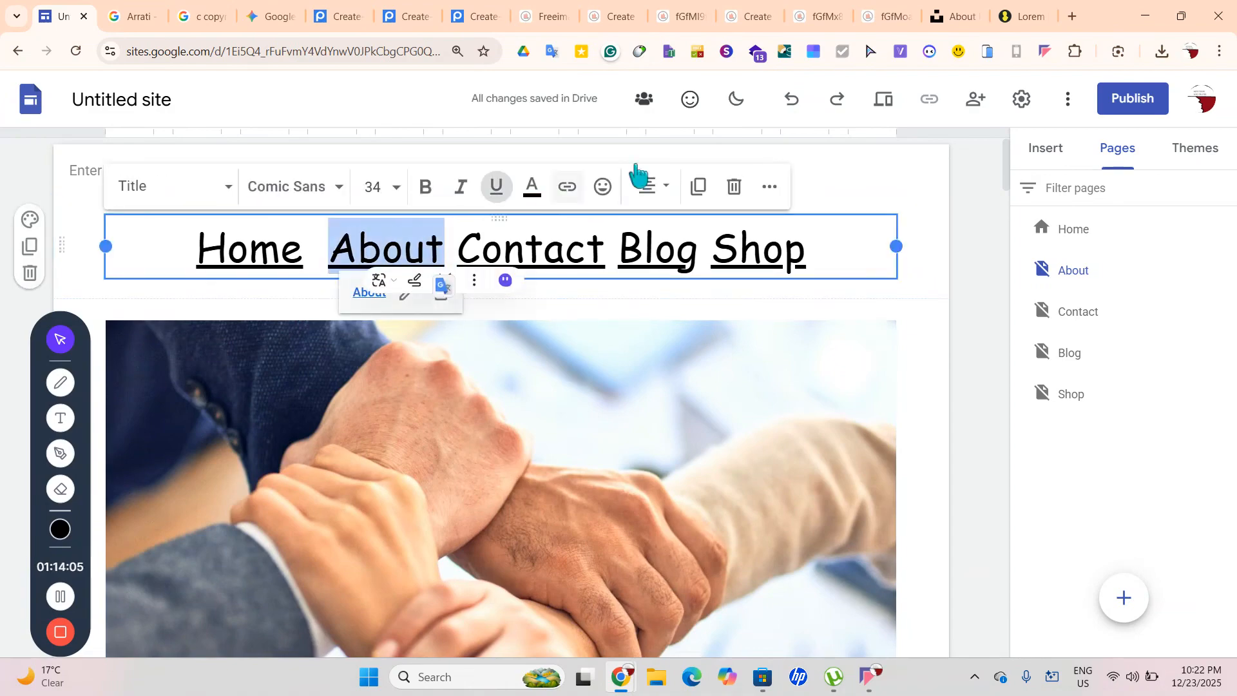
left_click(1051, 161)
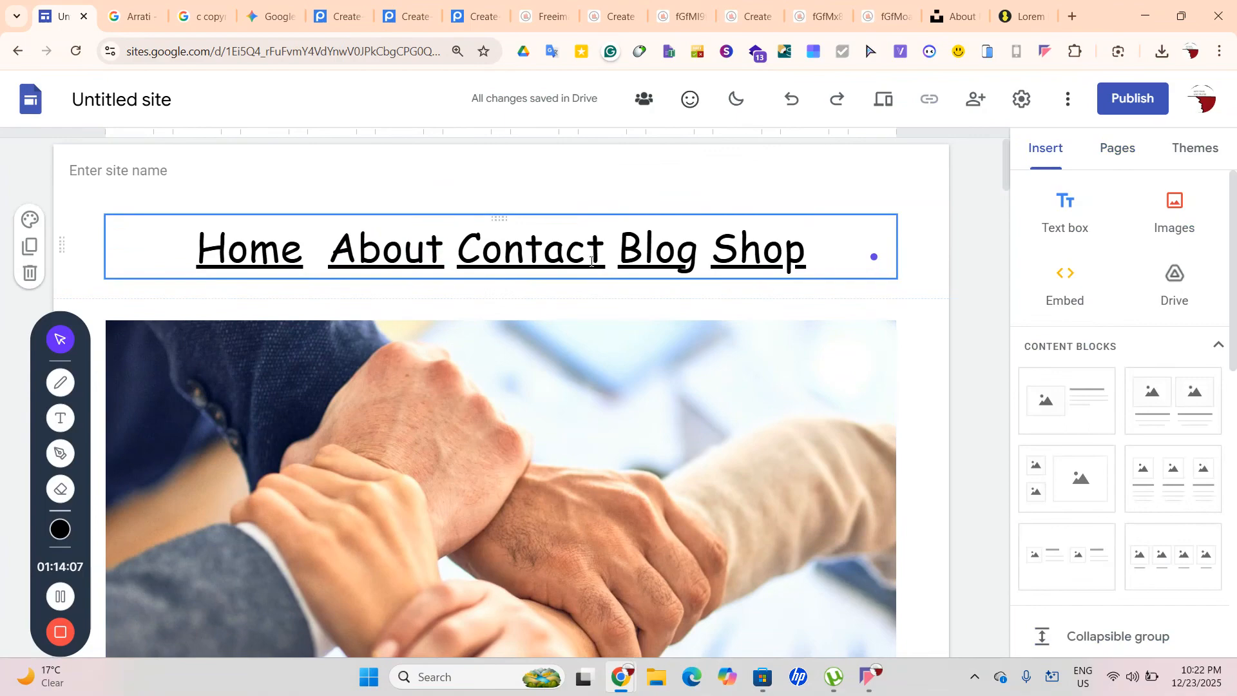
double_click(443, 247)
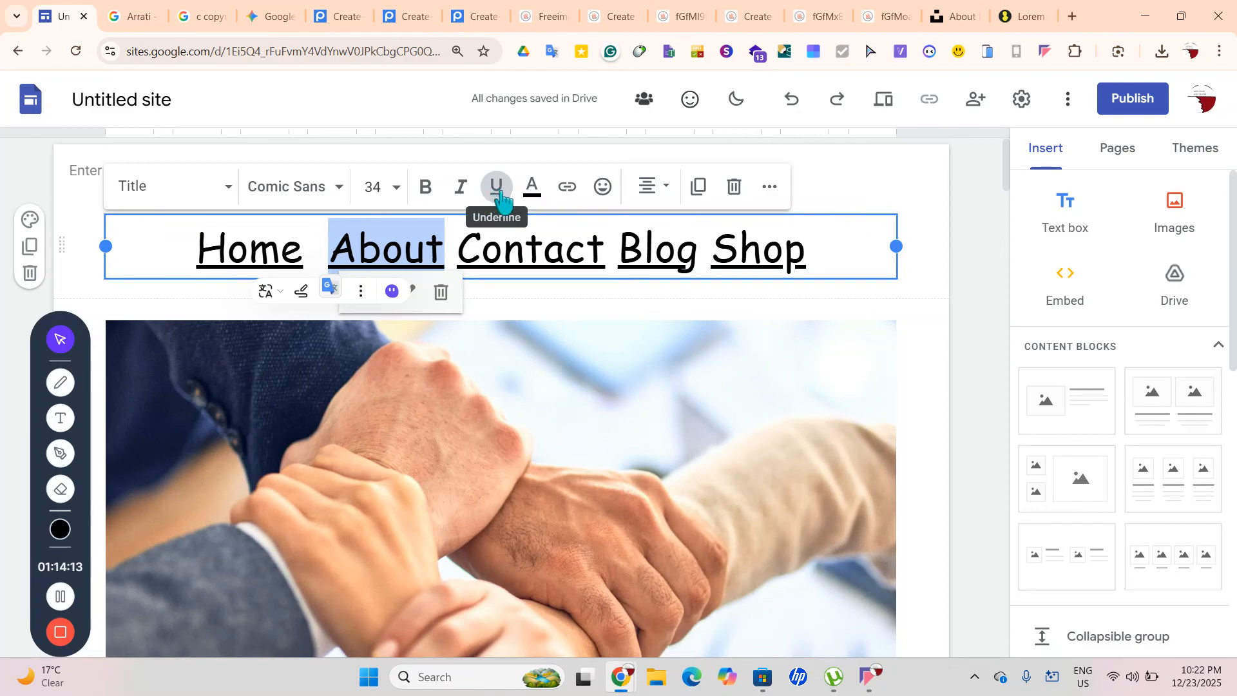
left_click(303, 250)
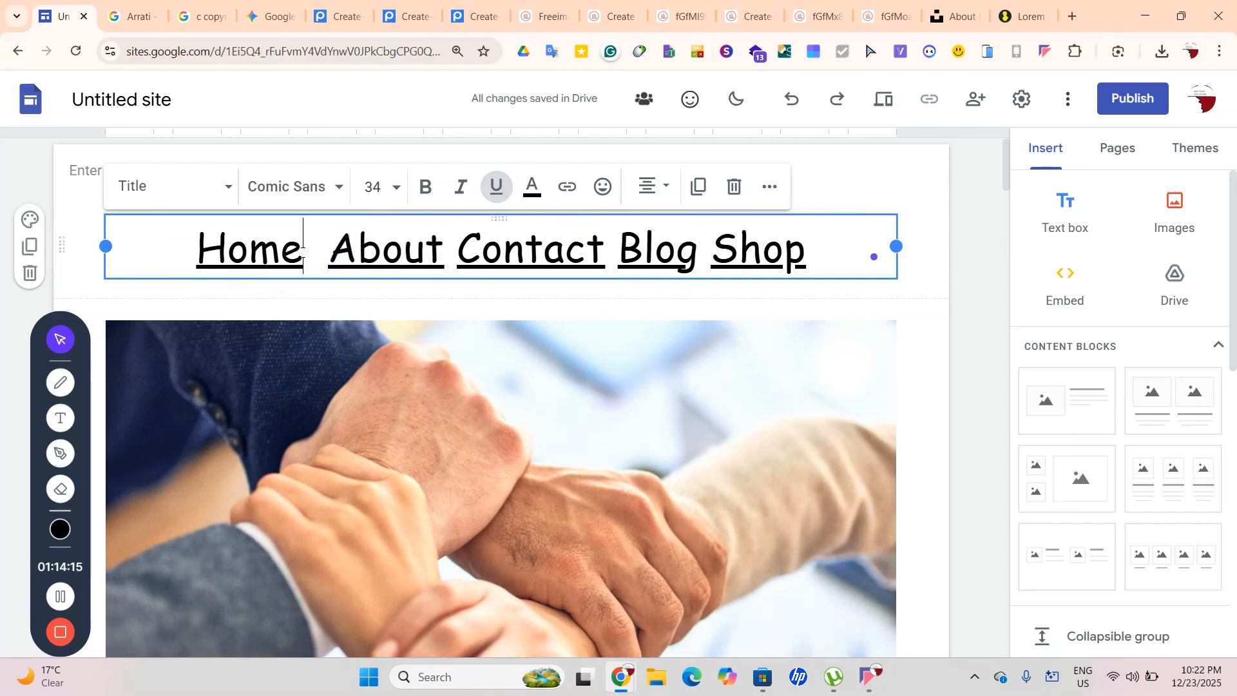
left_click(1120, 158)
left_click(1104, 228)
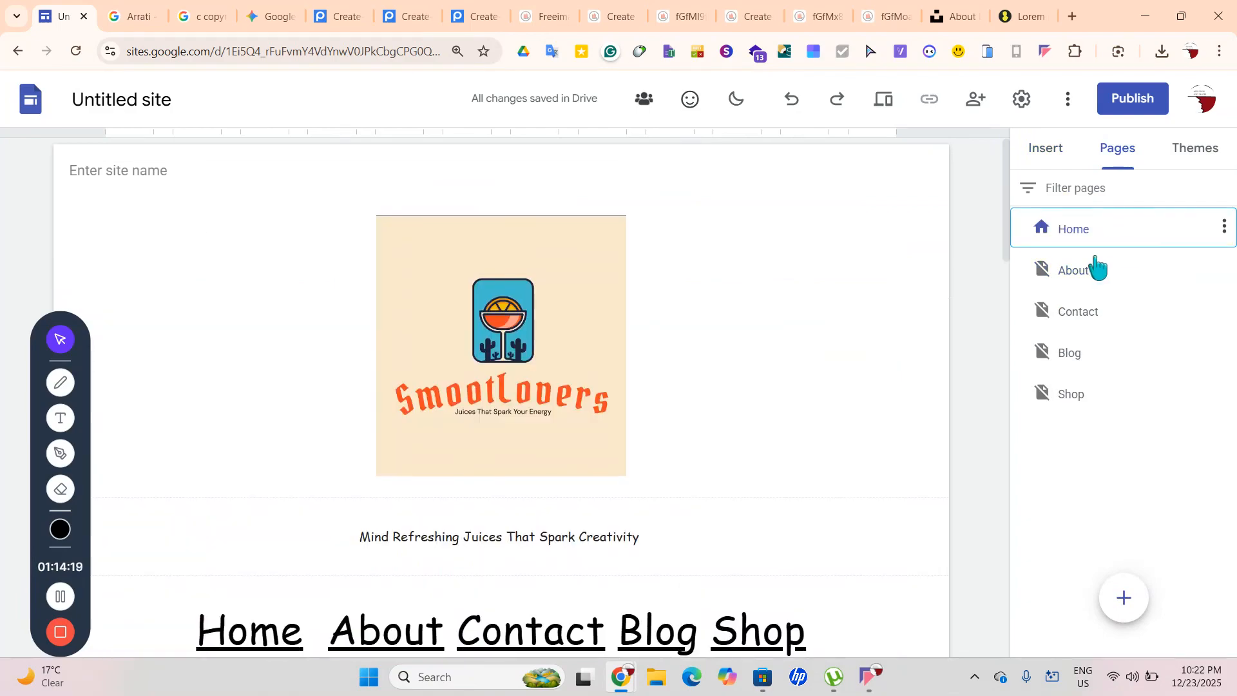
Remove the underline from Home, Contact and Blog in the navigation line
scroll(927, 410, "down", 2)
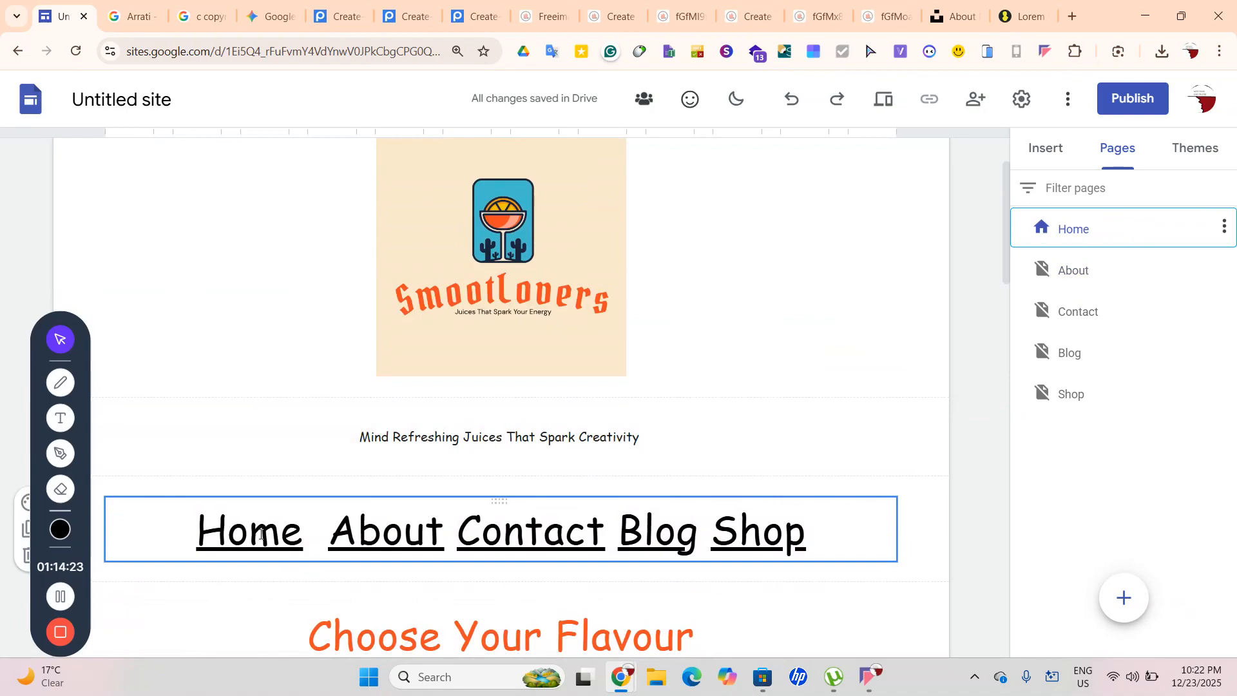
double_click(298, 535)
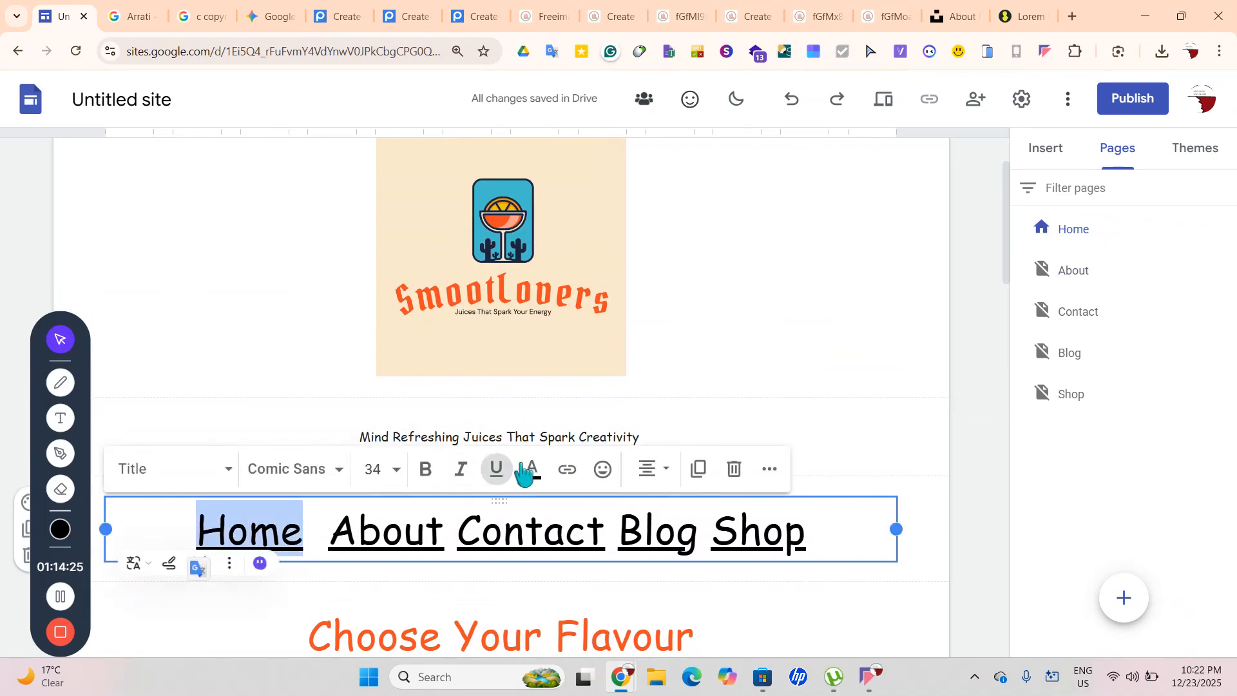
left_click(497, 474)
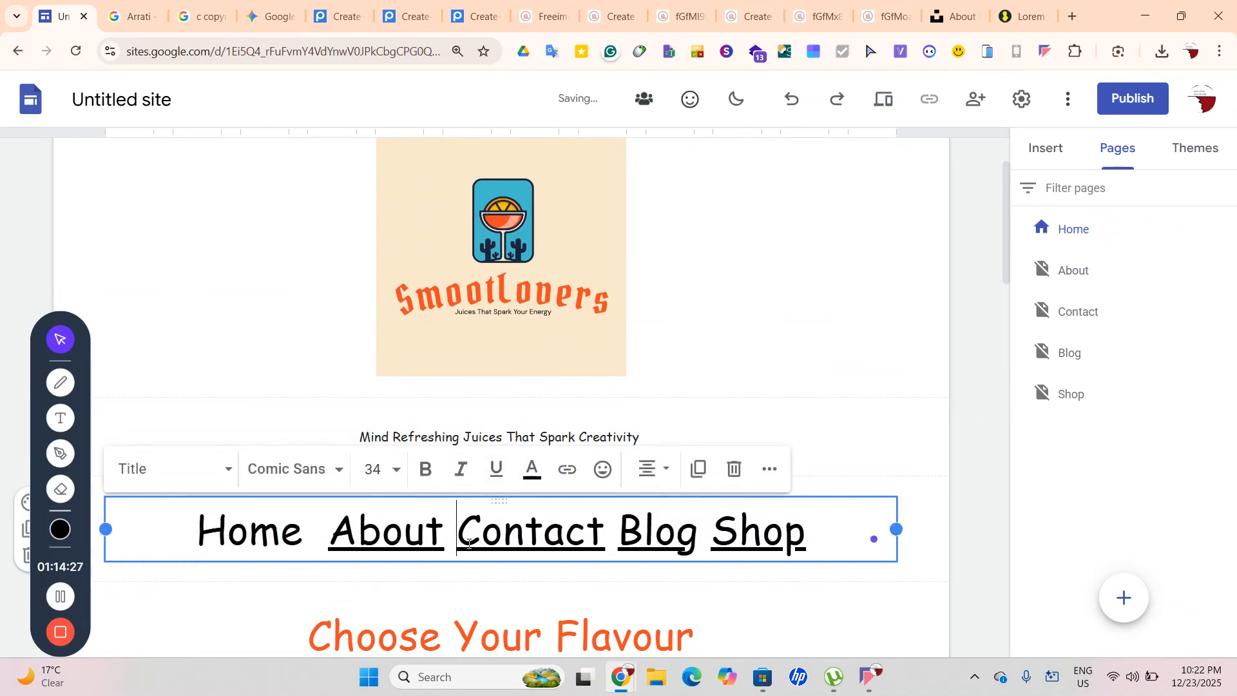
double_click(469, 553)
left_click(496, 470)
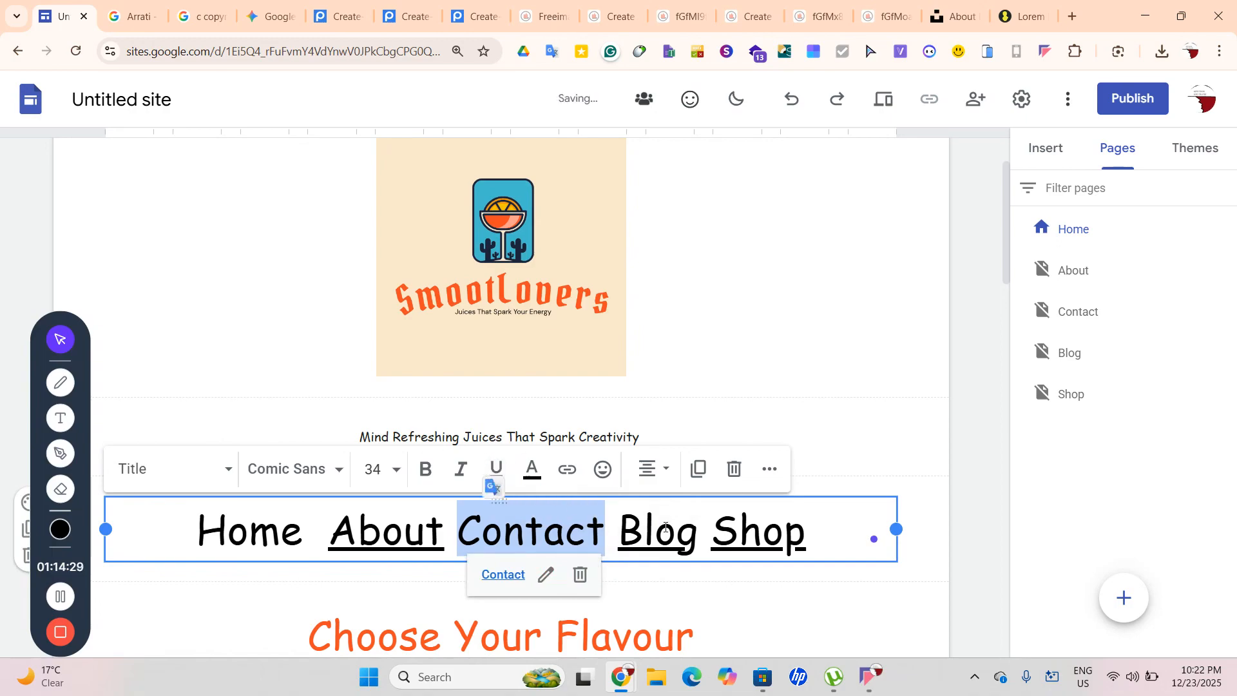
left_click_drag(621, 527, 699, 550)
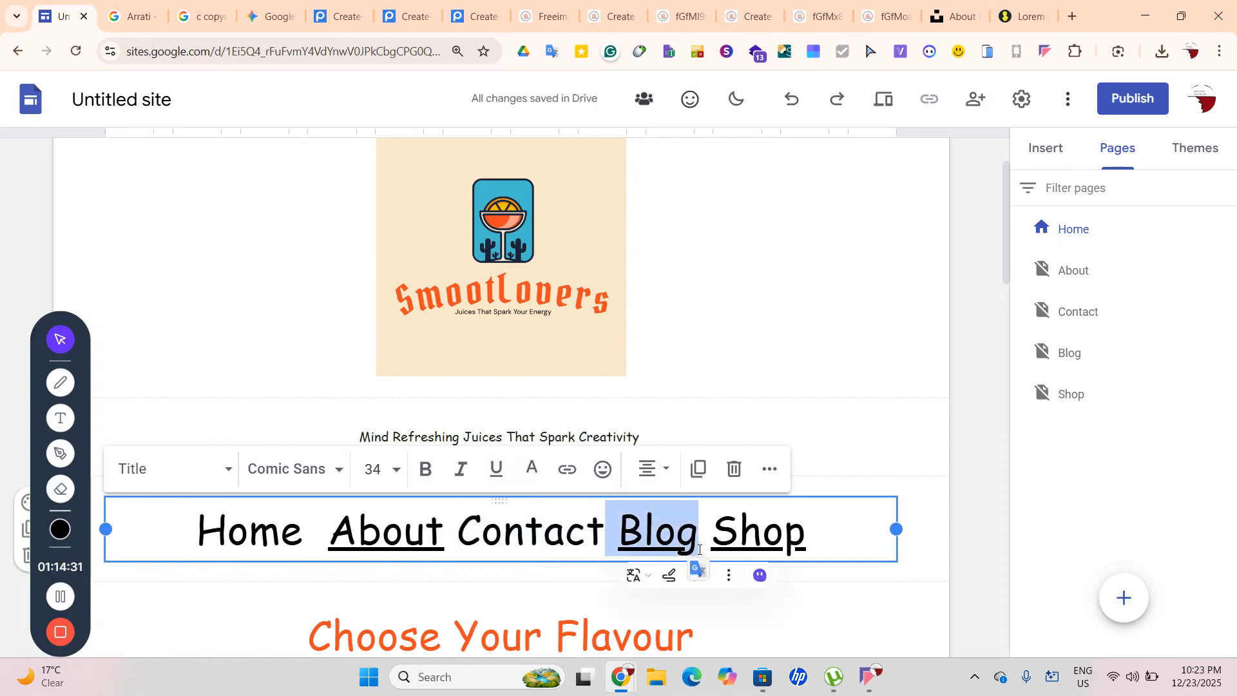
left_click(532, 475)
left_click(504, 473)
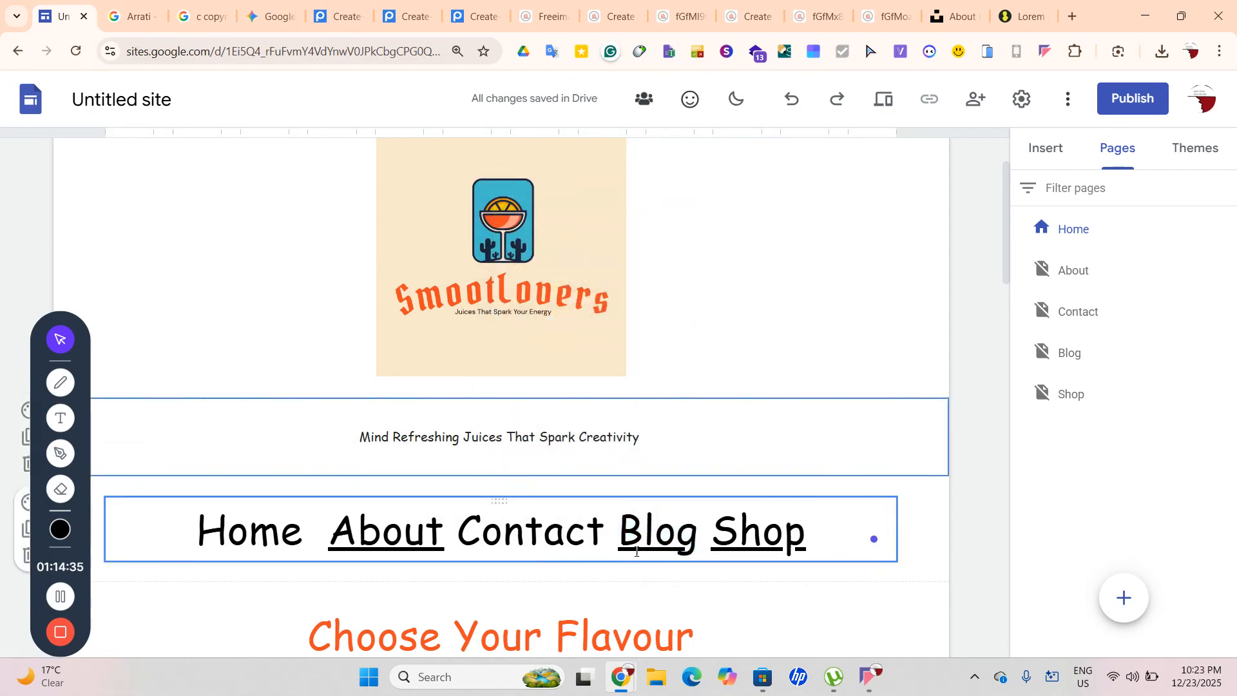
double_click(627, 541)
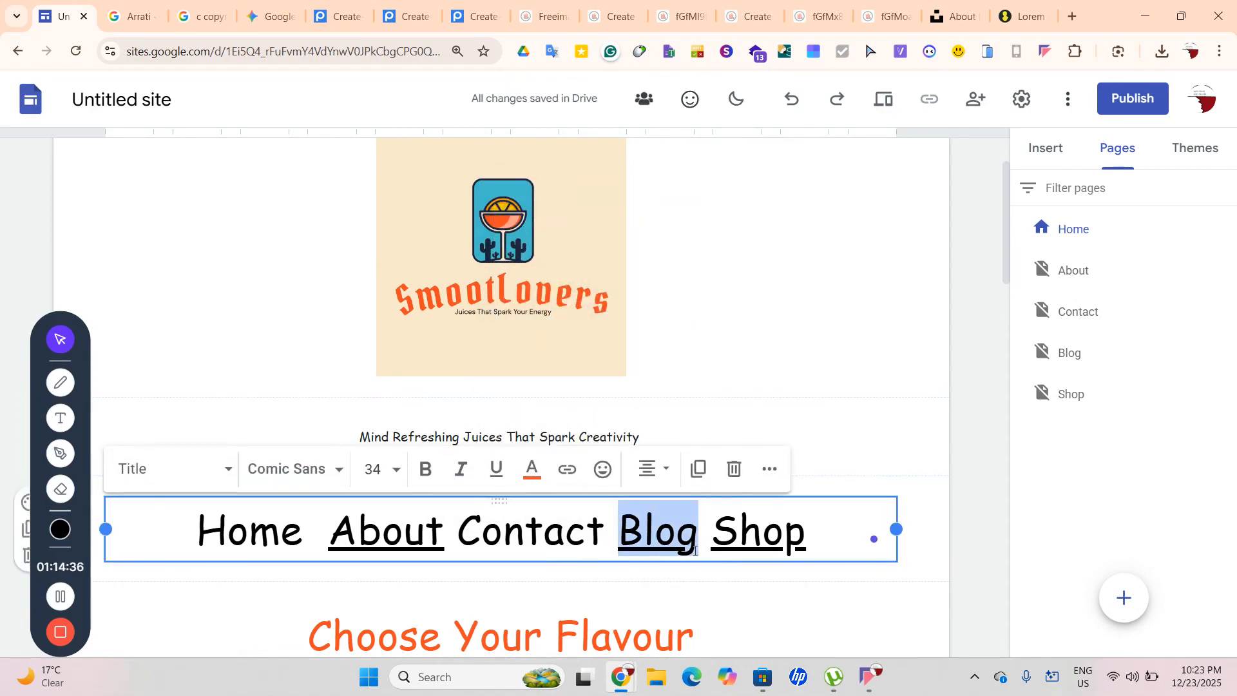
left_click(495, 471)
Remove the underline from Shop and About as well, leaving them plain
left_click_drag(711, 525, 807, 527)
left_click(496, 469)
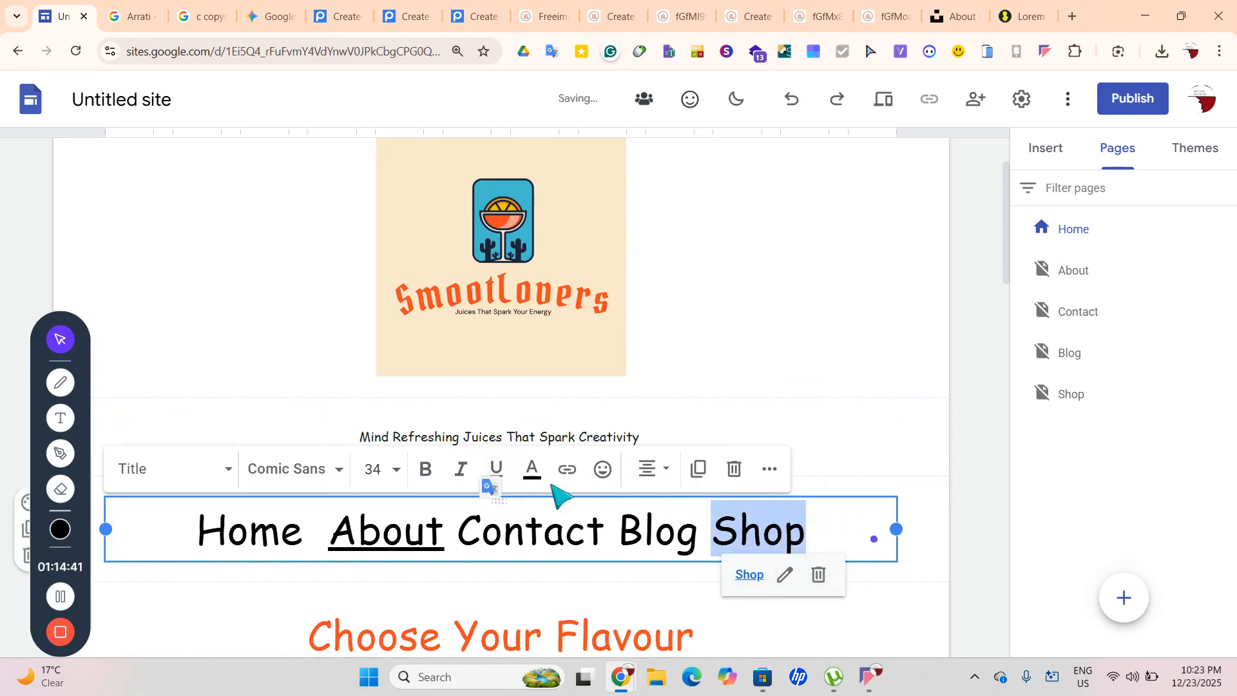
left_click(947, 591)
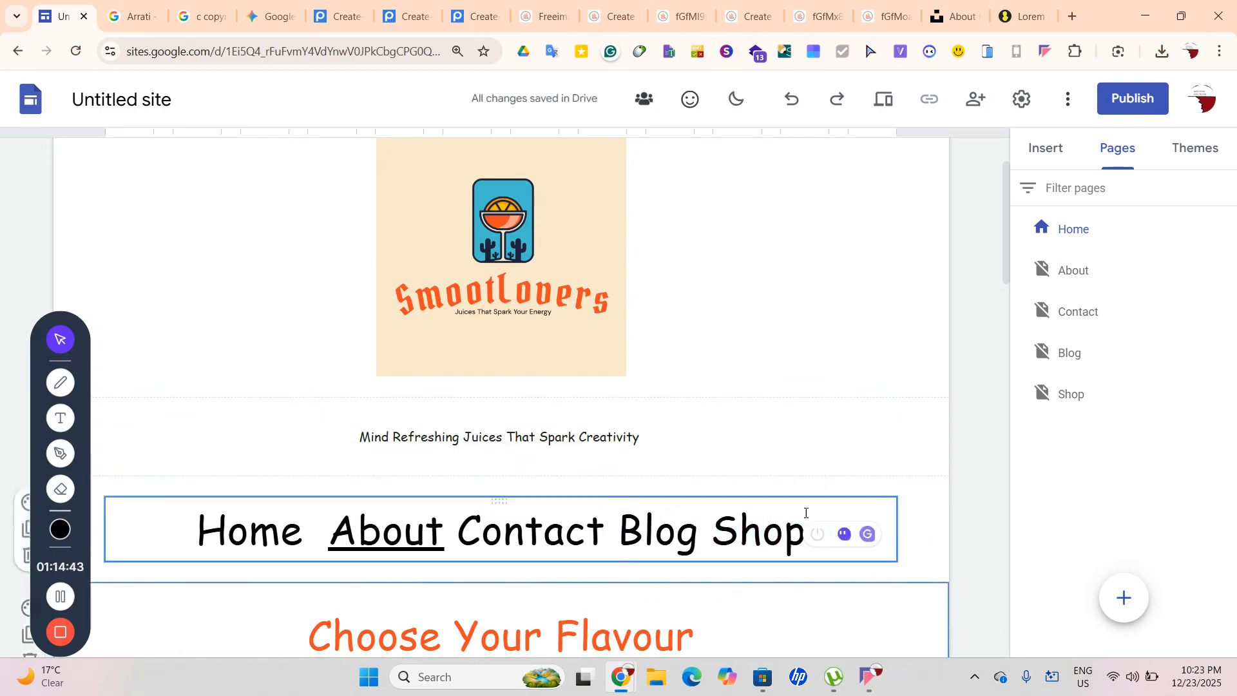
left_click(454, 542)
left_click_drag(457, 543, 332, 543)
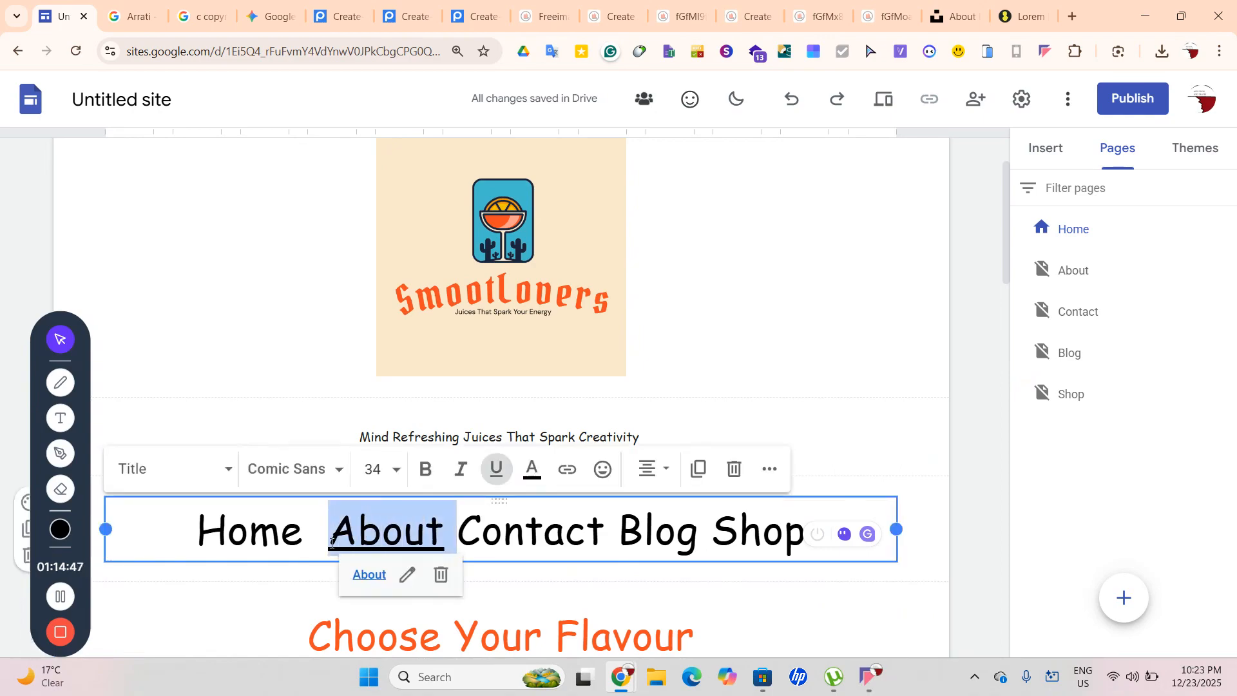
left_click(500, 473)
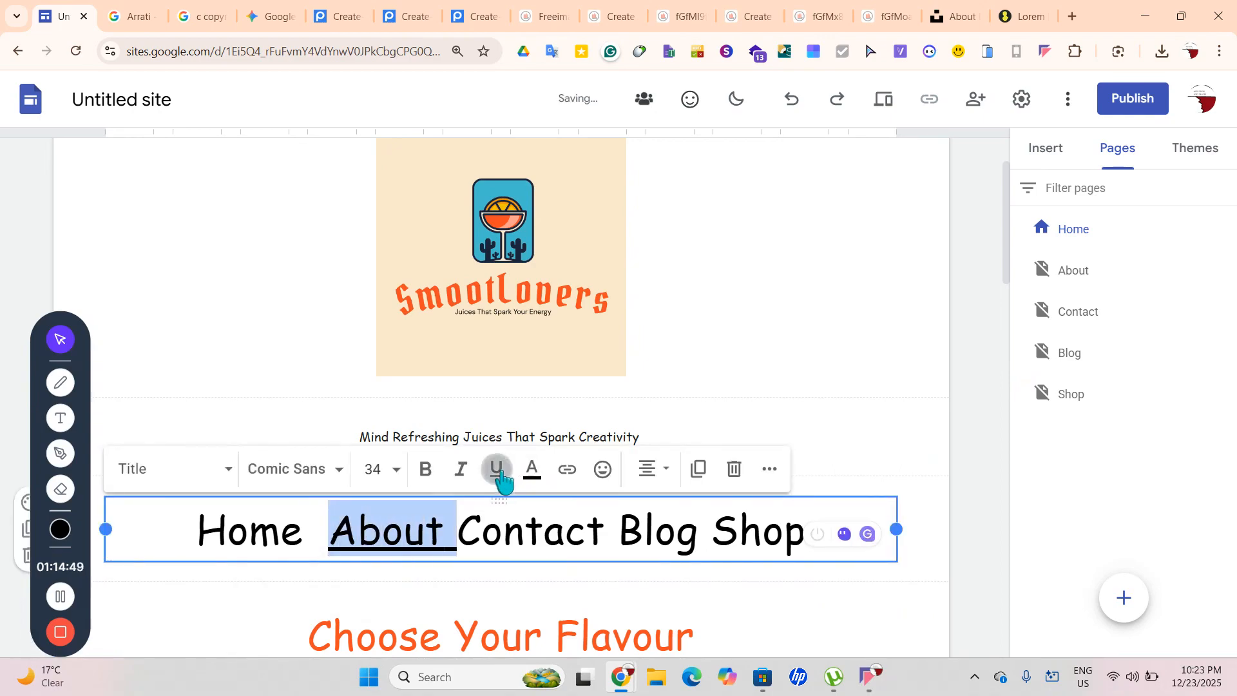
left_click(505, 480)
Try linking Home to a site page, then undo the link
left_click(290, 548)
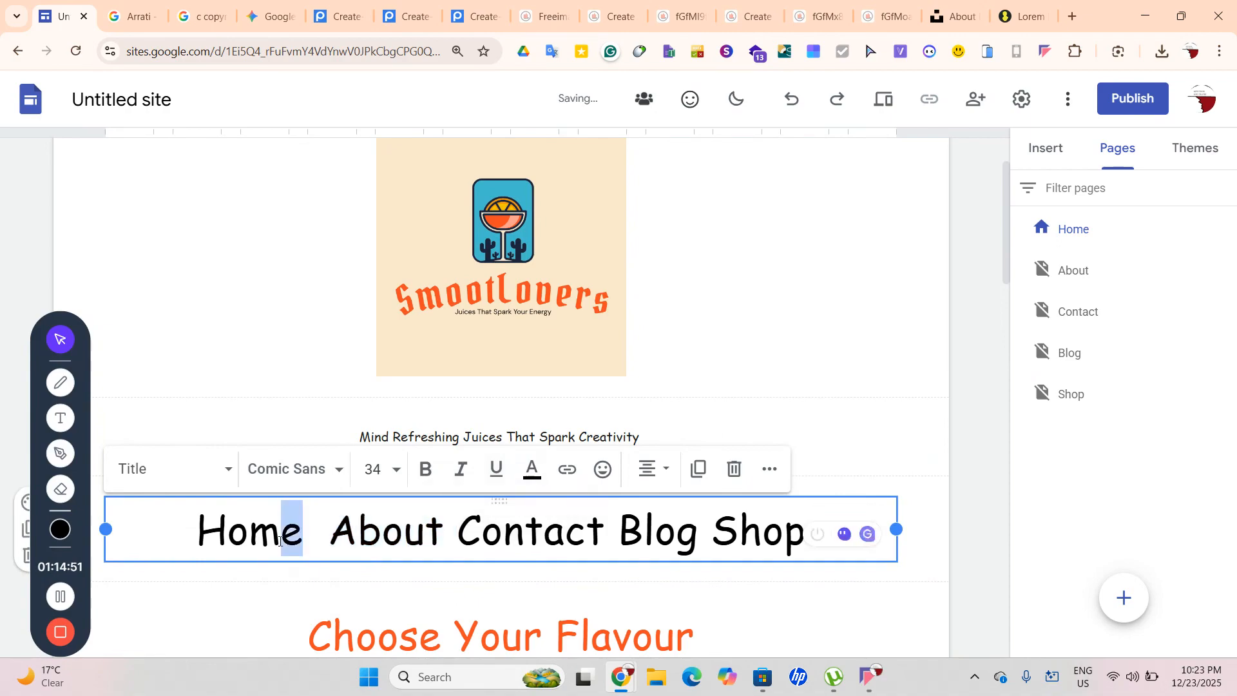
double_click(290, 542)
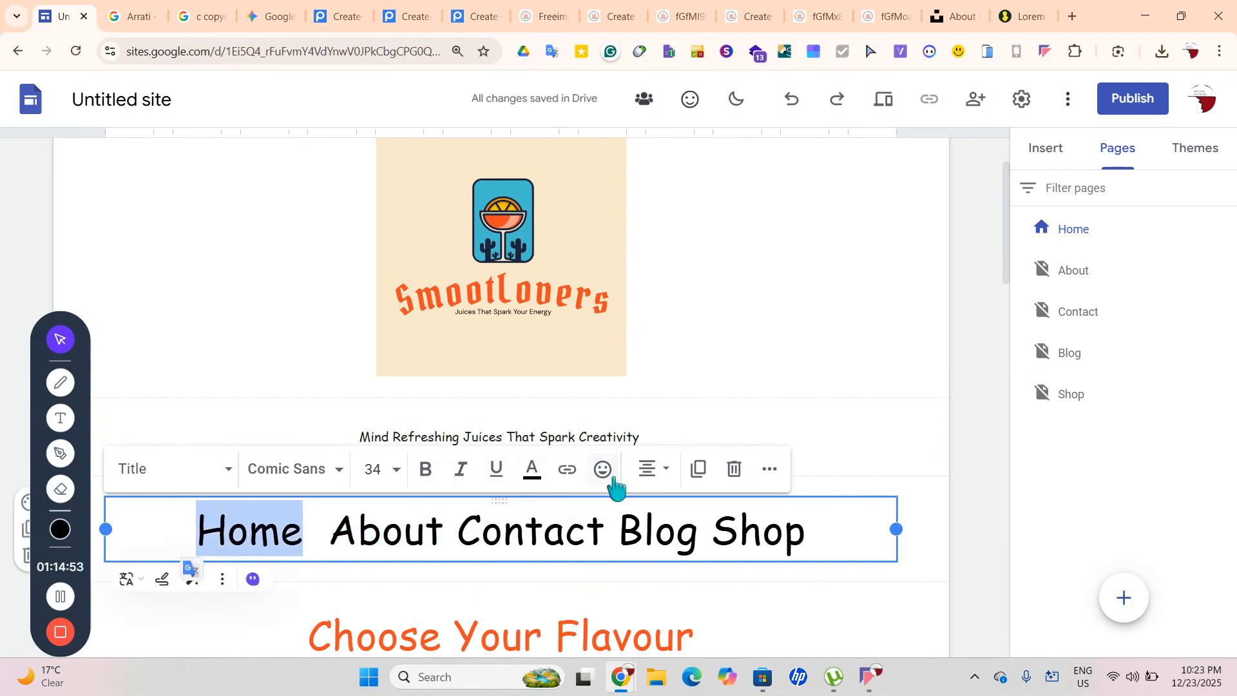
left_click(568, 468)
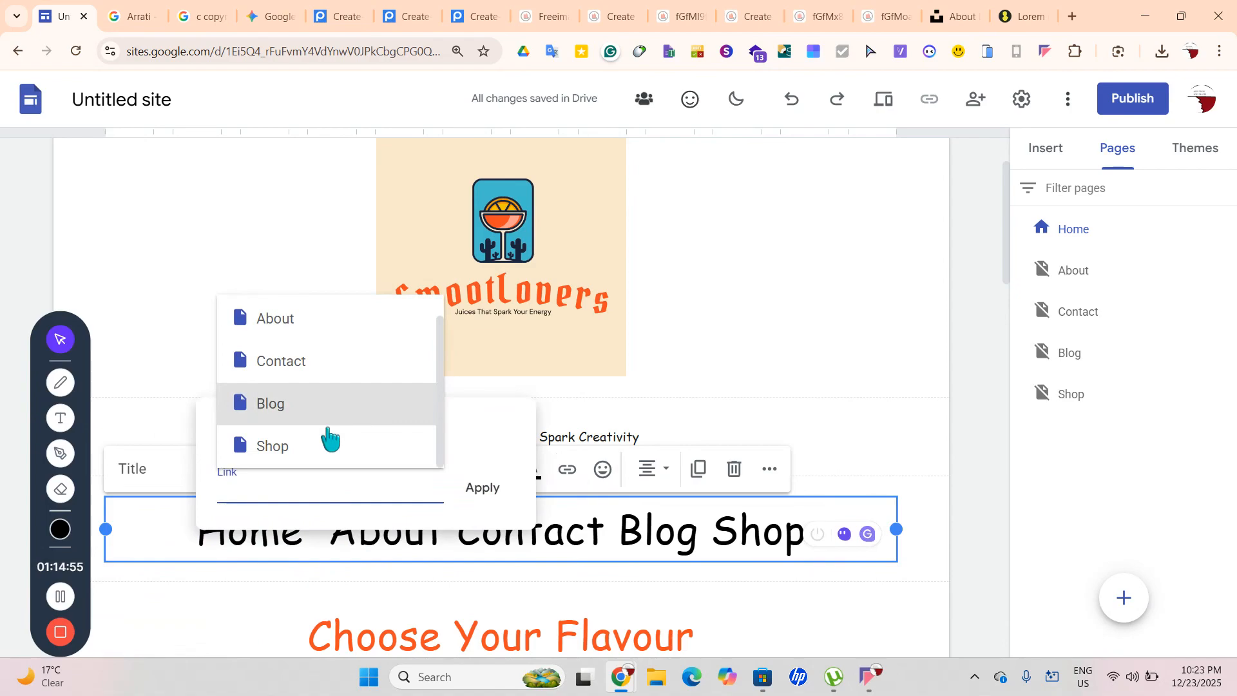
left_click(331, 439)
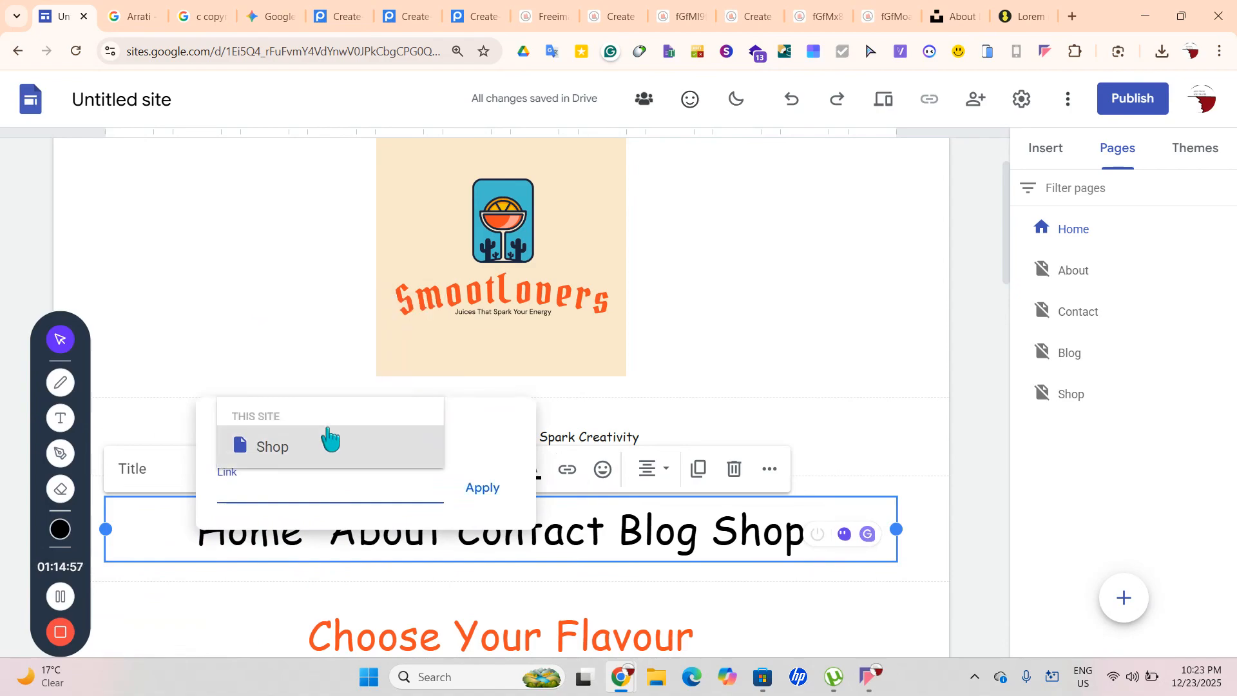
left_click(160, 489)
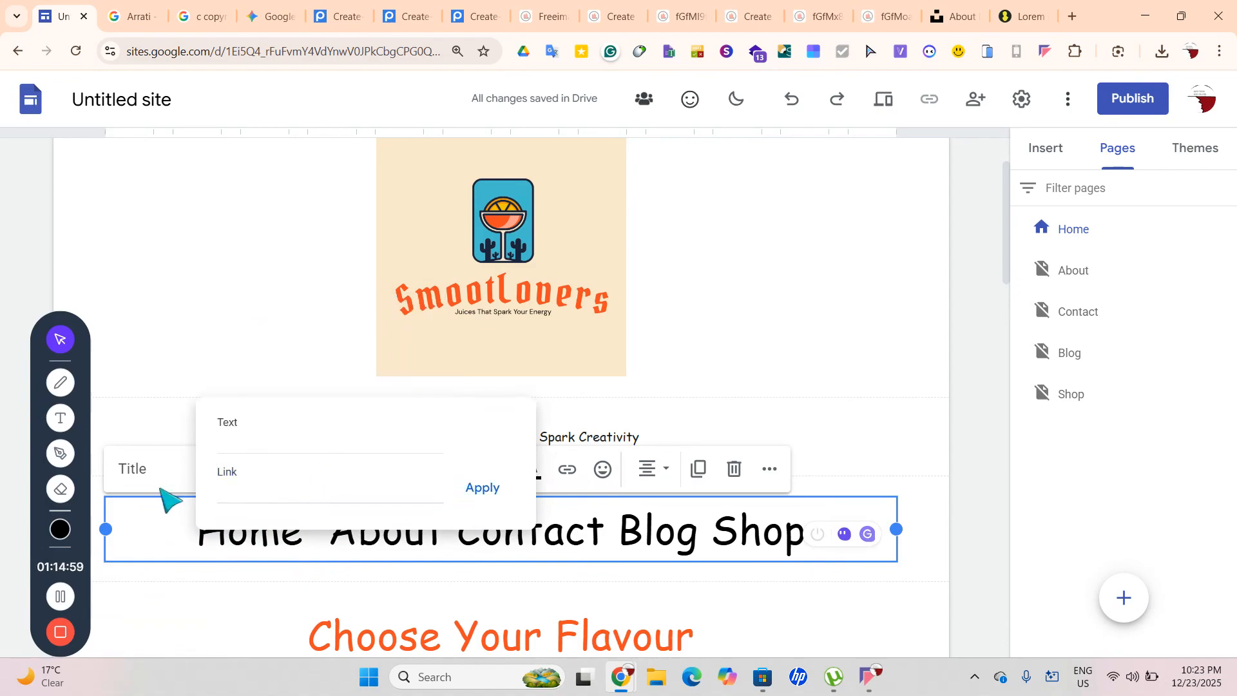
double_click(299, 489)
key("BackSpace")
type("Pa")
key("Return")
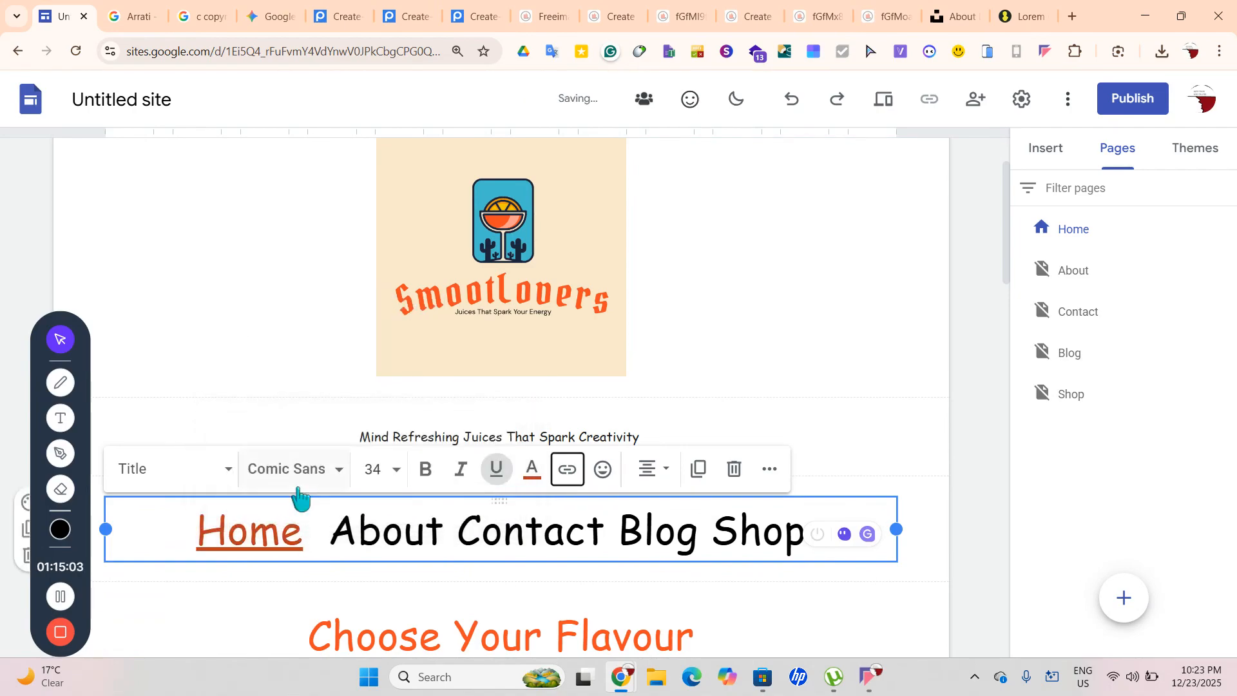
left_click_drag(281, 540, 201, 547)
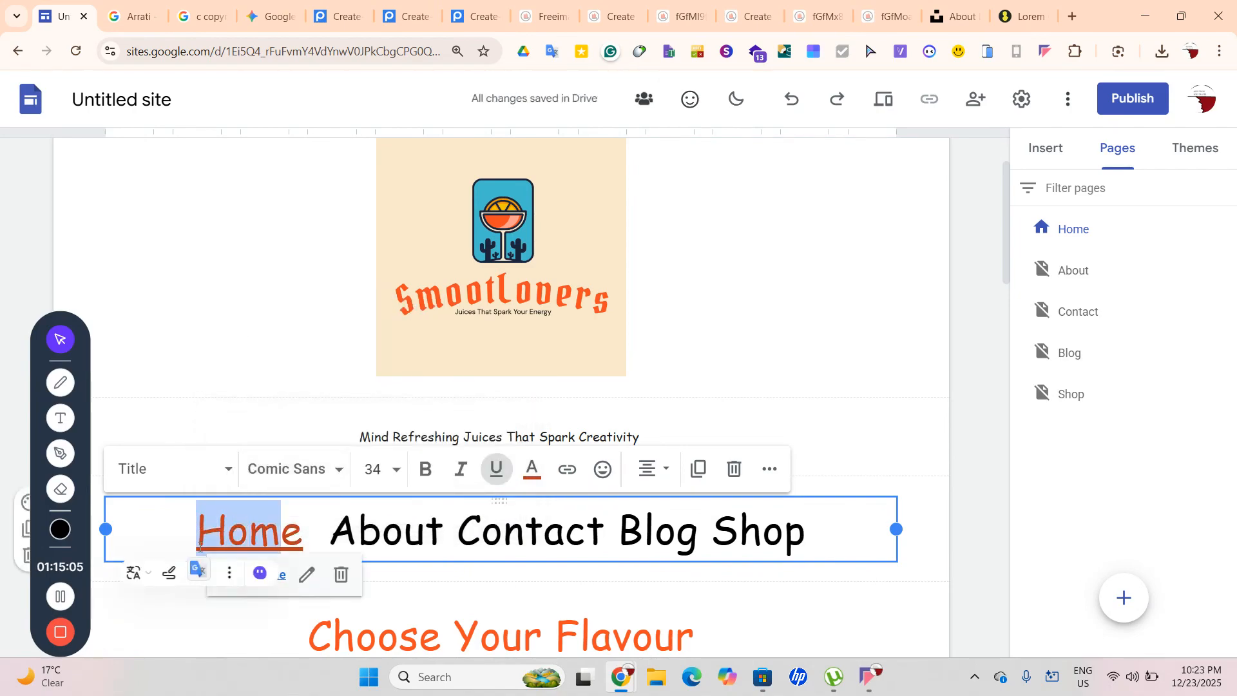
key("ctrl+z")
left_click(412, 588)
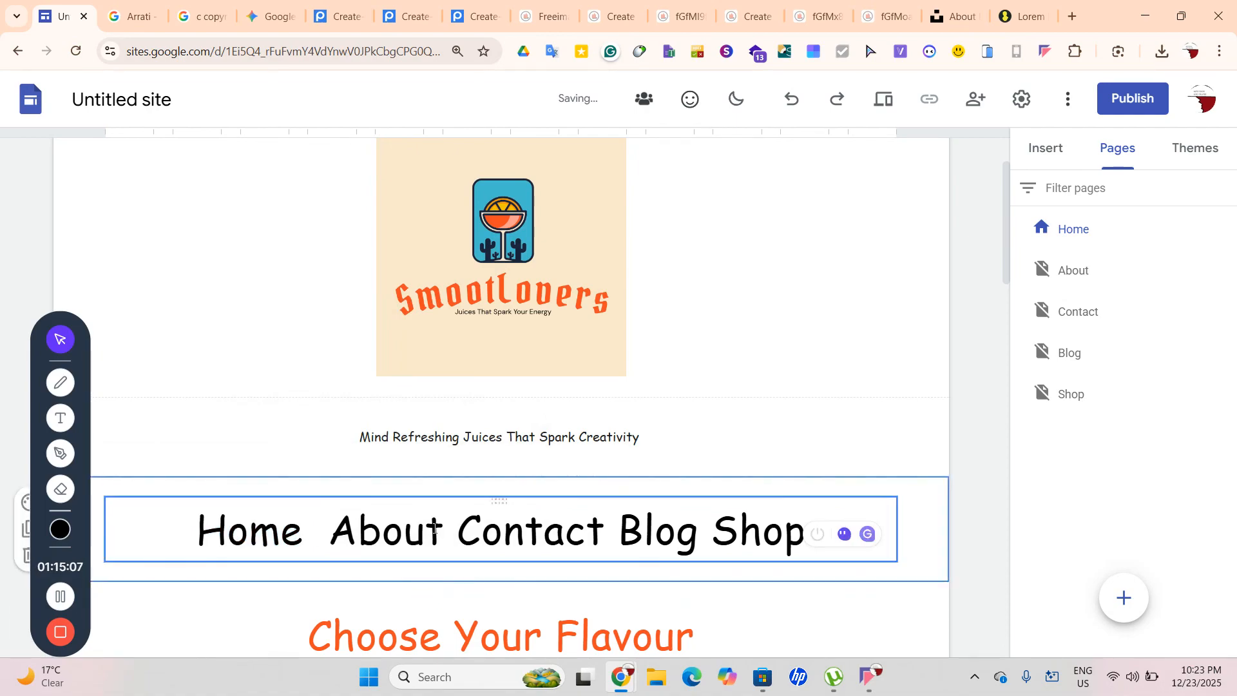
Underline only the word Home and delete the underlined trailing space after it
mouse_move(324, 530)
left_mouse_down()
mouse_move(197, 526)
mouse_move(302, 542)
left_mouse_up()
left_click(565, 470)
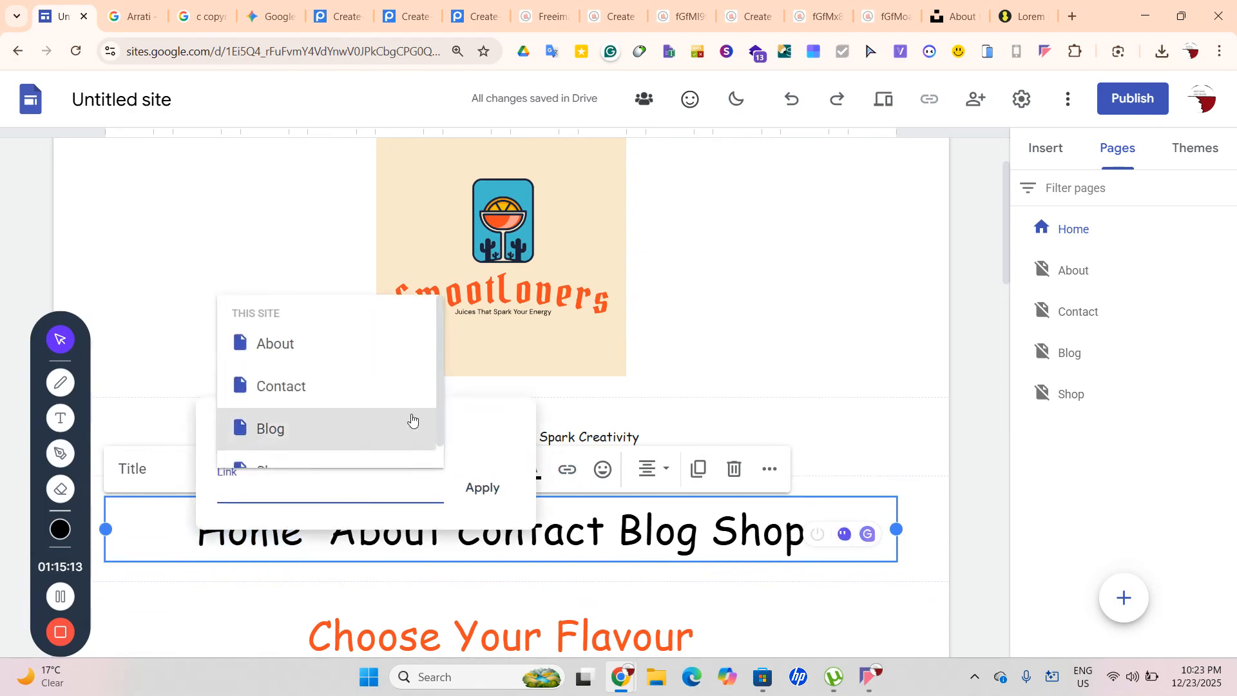
scroll(339, 387, "up", 1)
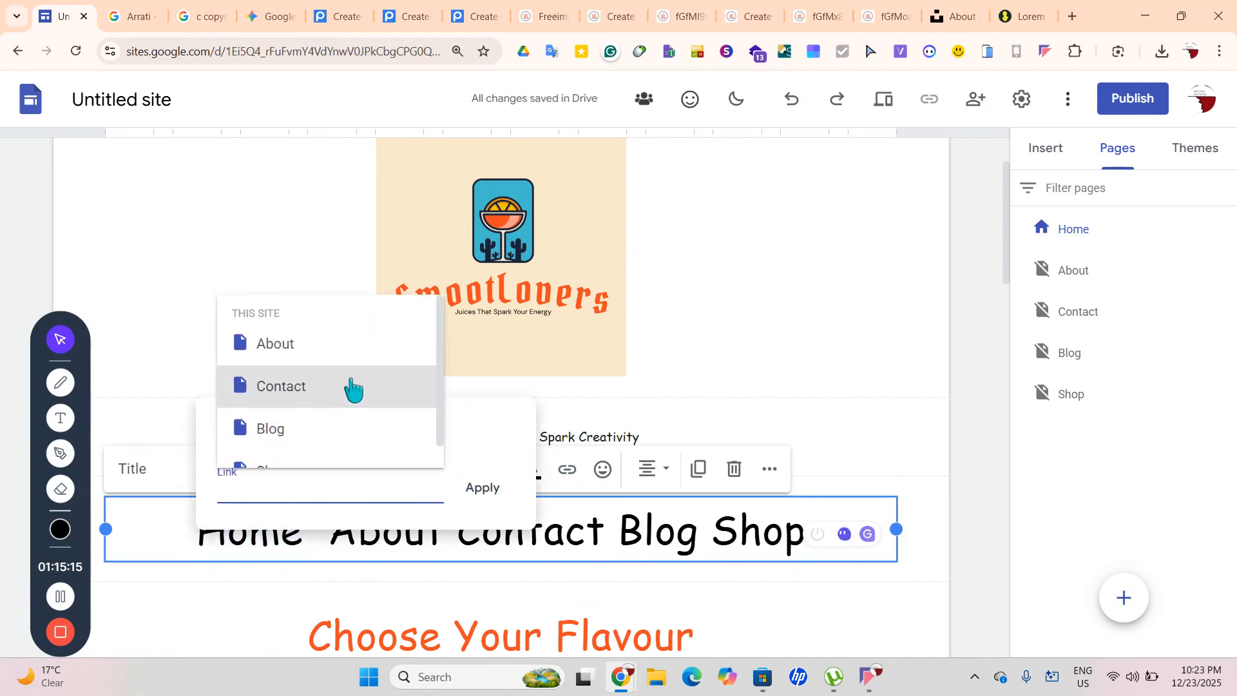
left_click(508, 594)
left_click(207, 535)
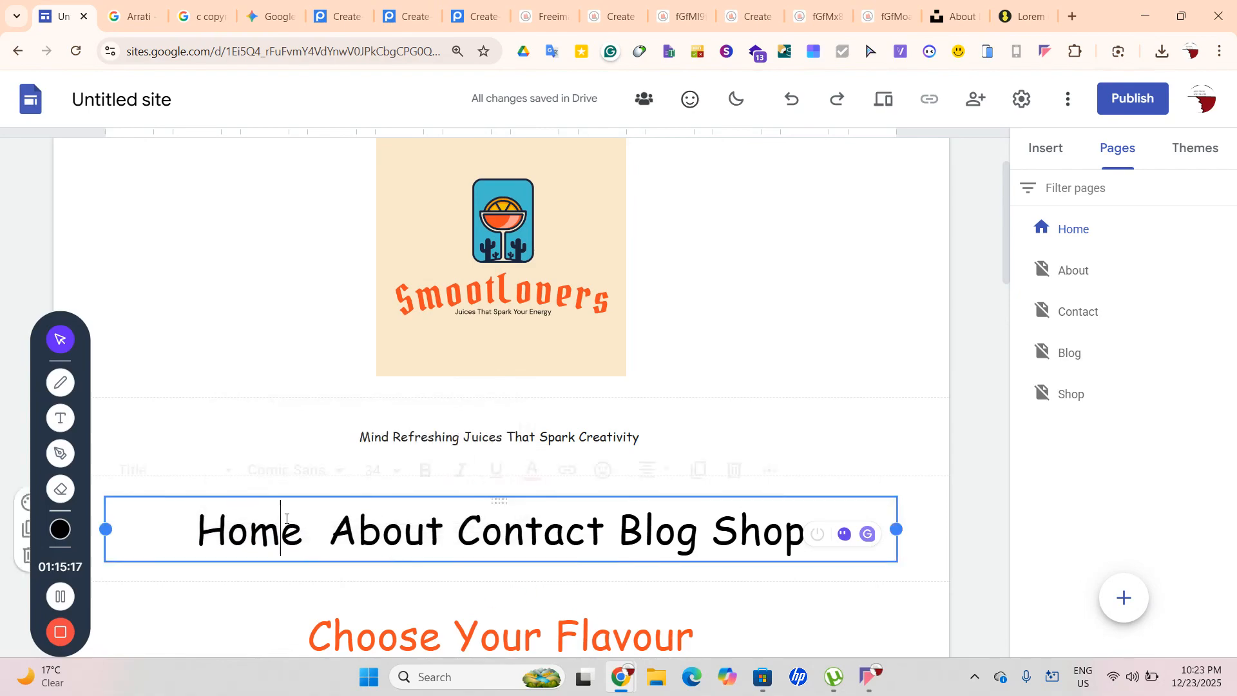
double_click(207, 534)
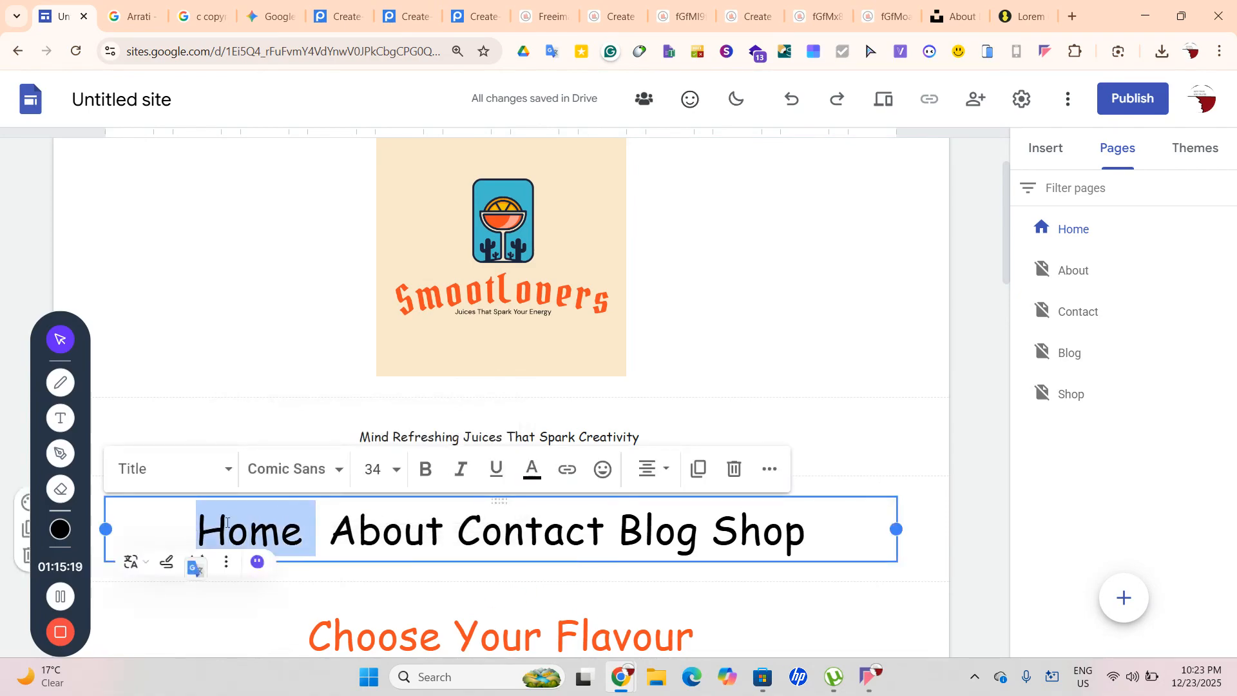
left_click(496, 469)
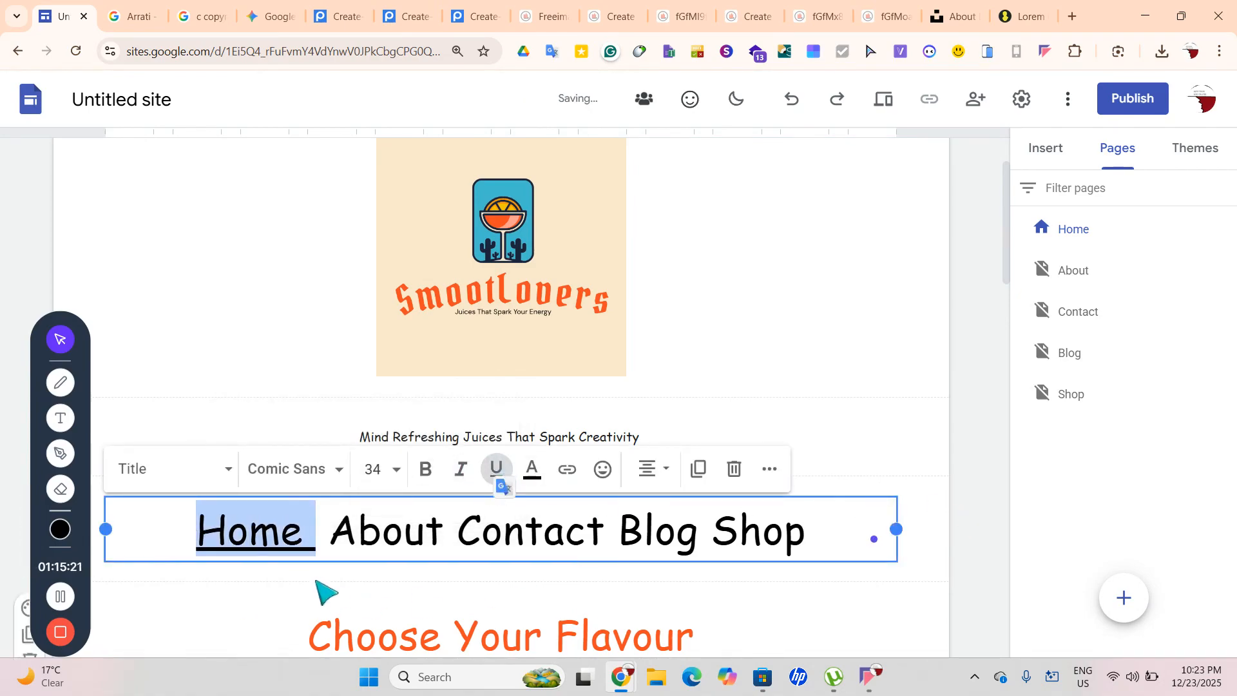
left_click(317, 525)
key("BackSpace")
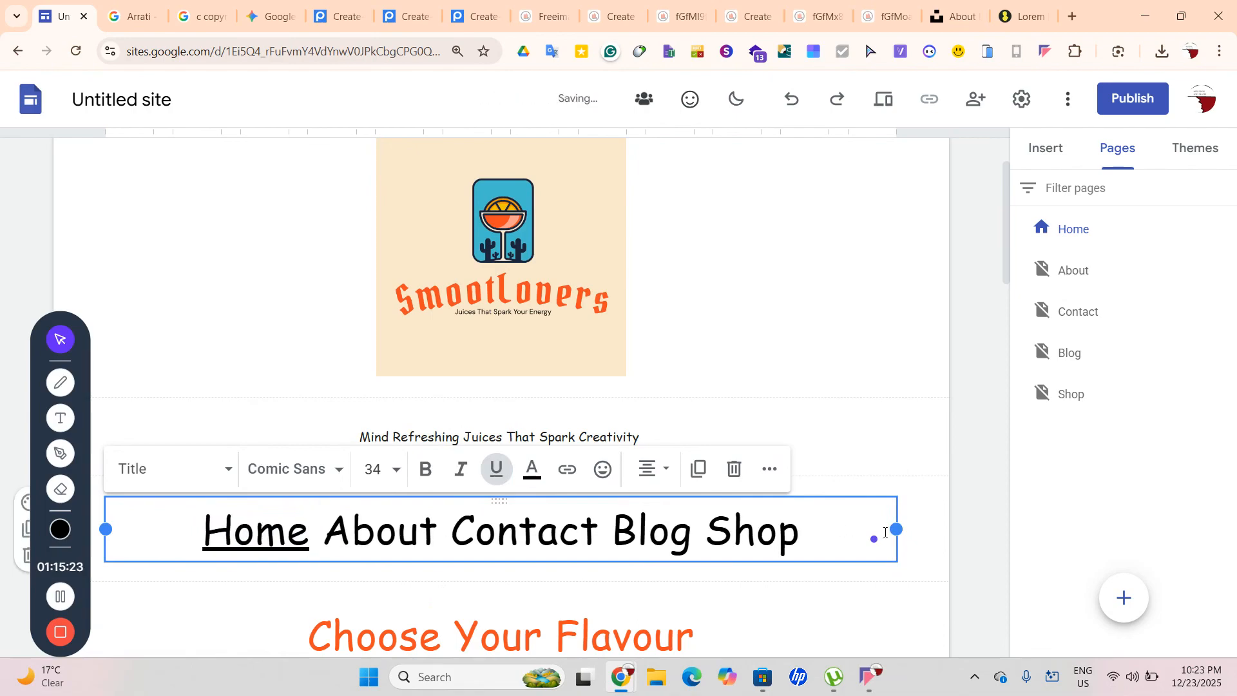
left_click(989, 550)
Switch to the Contact page from the Pages panel
left_click(1075, 325)
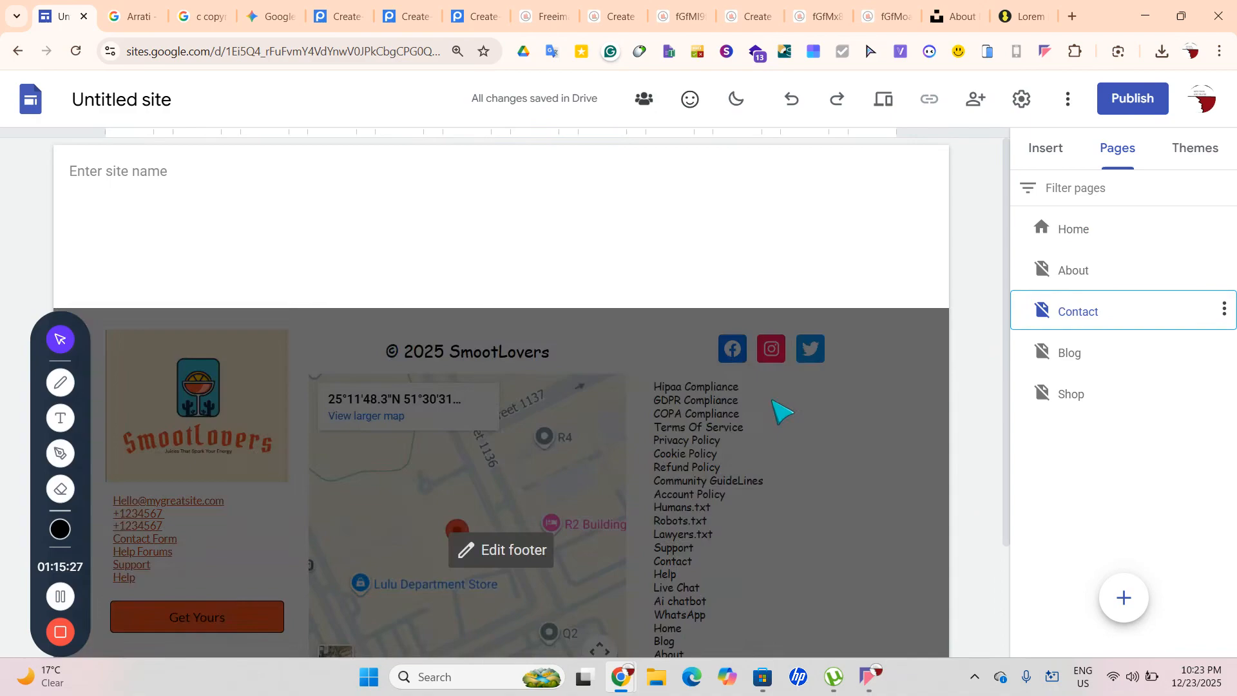
scroll(825, 271, "down", 2)
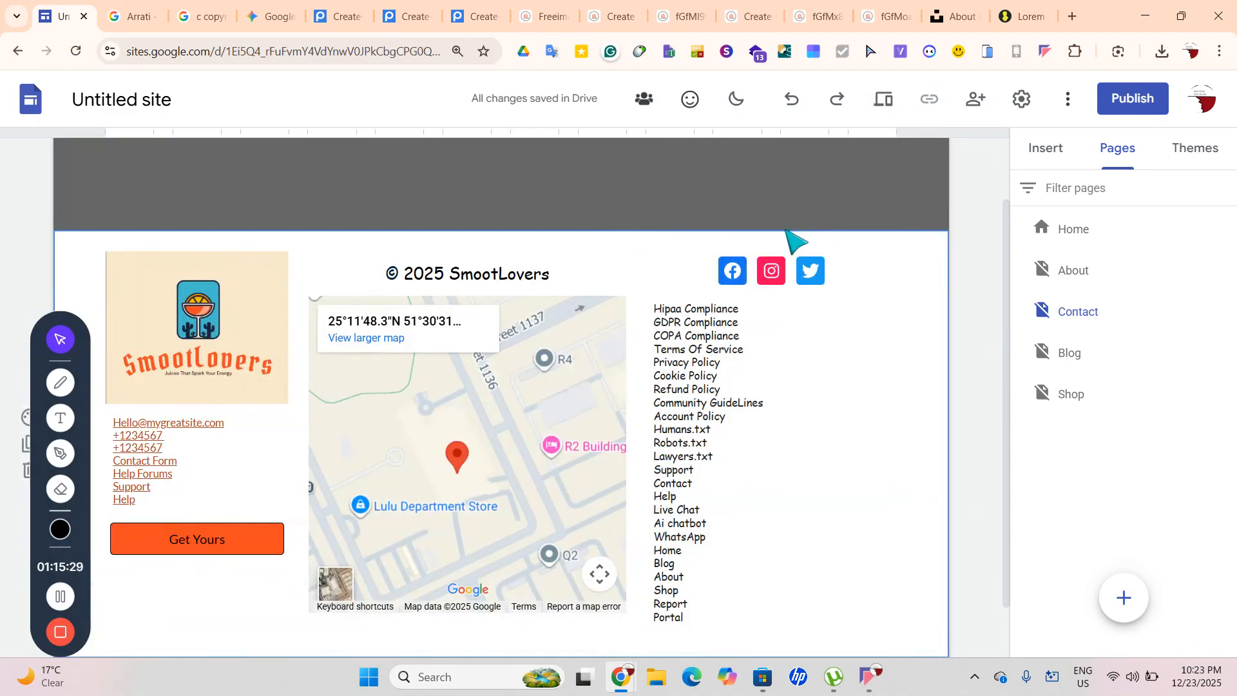
scroll(794, 241, "up", 1)
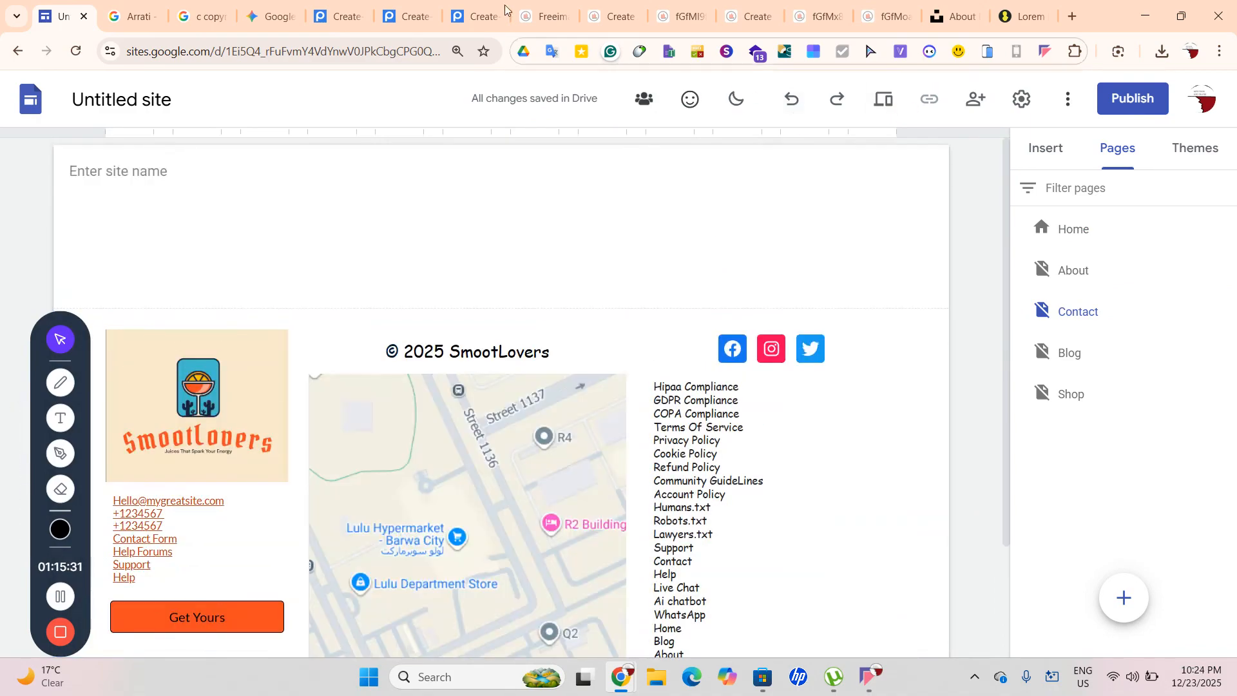
Create a new blank Google Form via forms.new in a new browser tab
left_click(1072, 16)
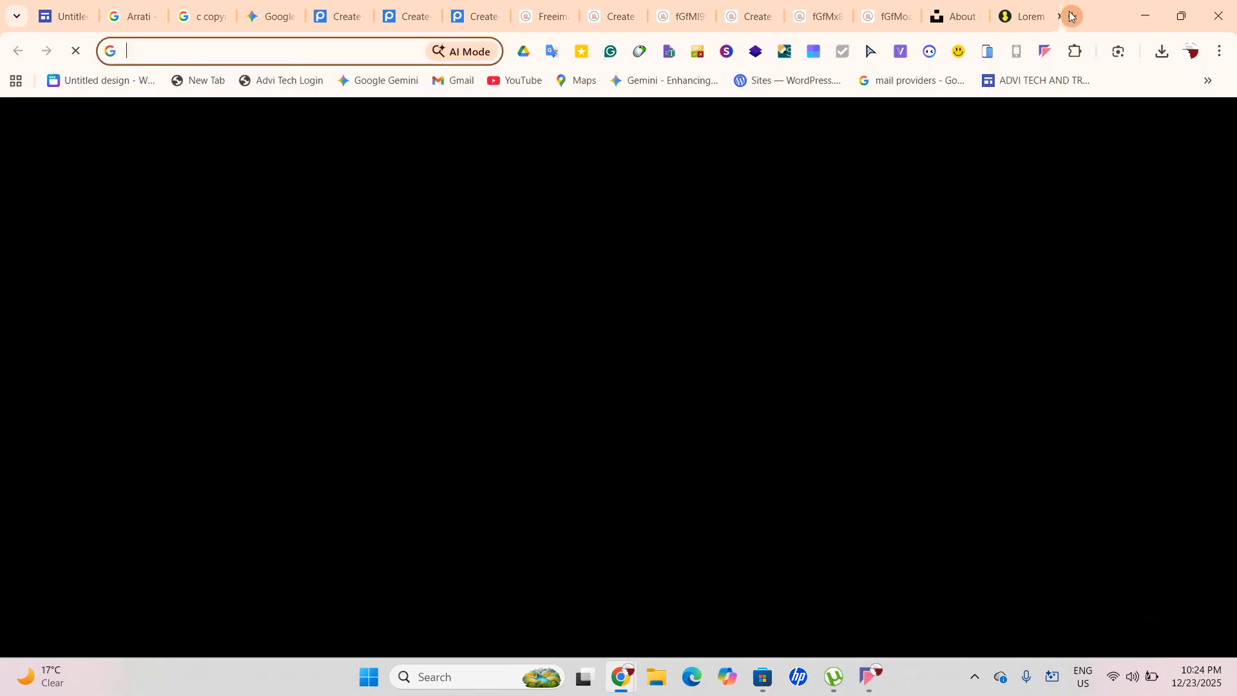
type("forms.new")
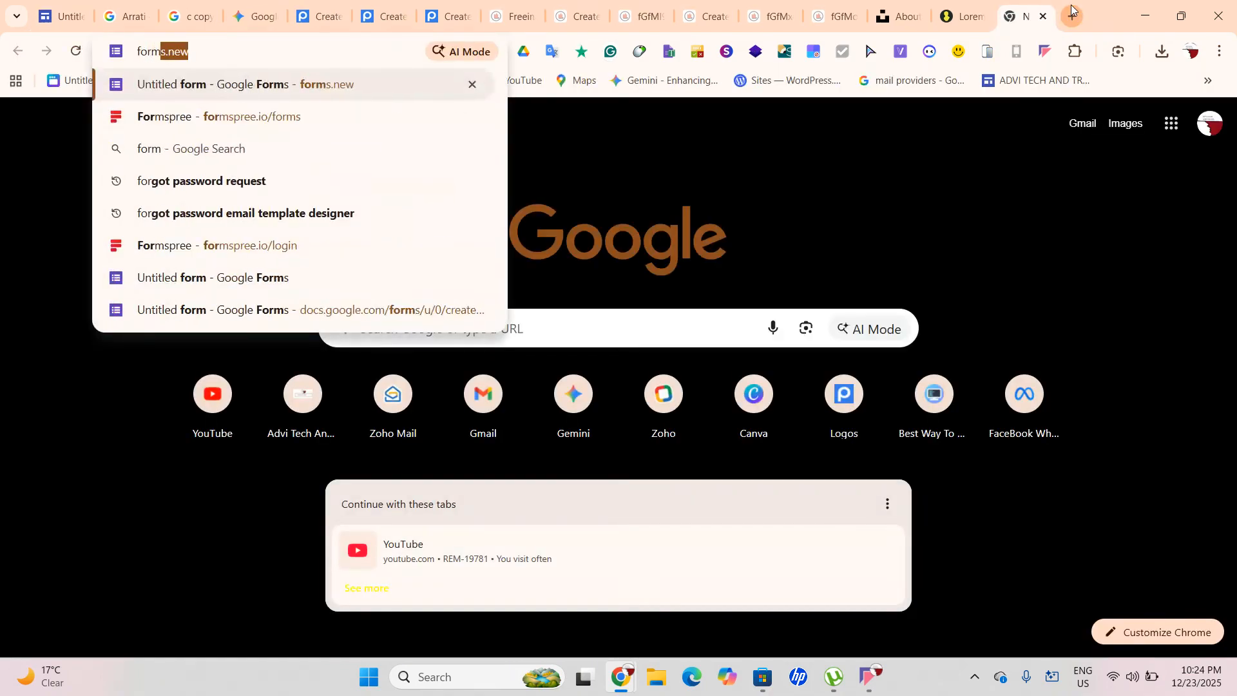
key("Return")
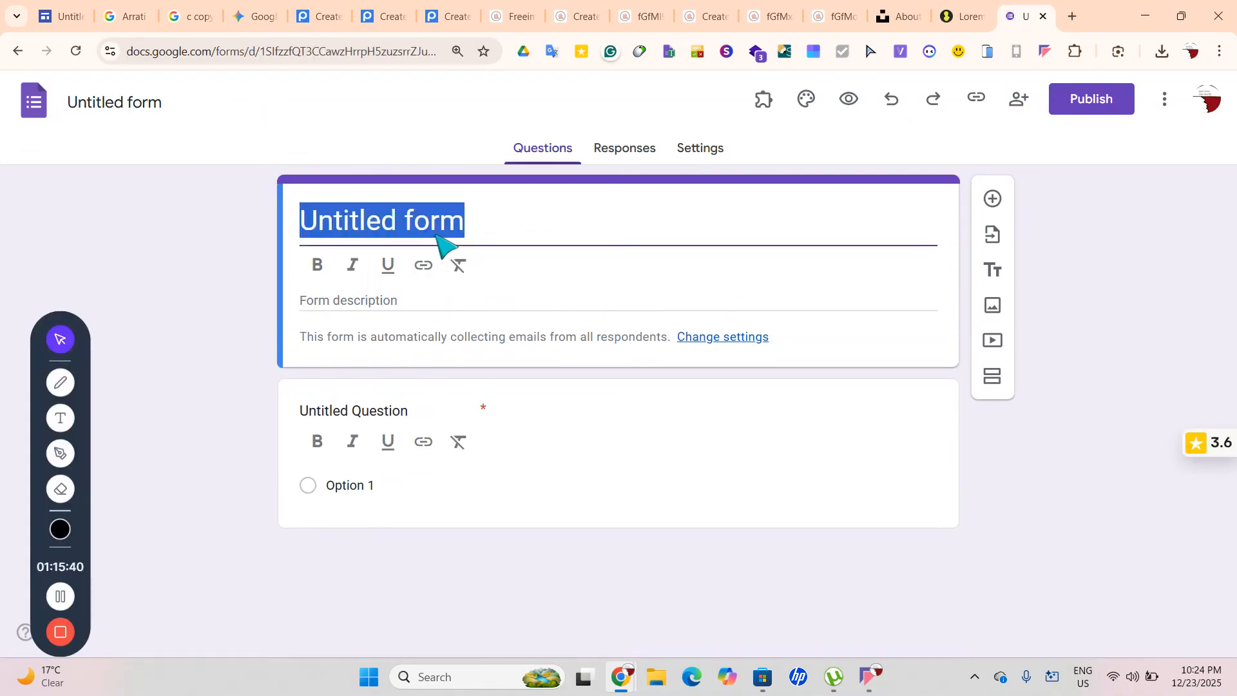
Set the form theme's header, question and text fonts all to Righteous
left_click(807, 106)
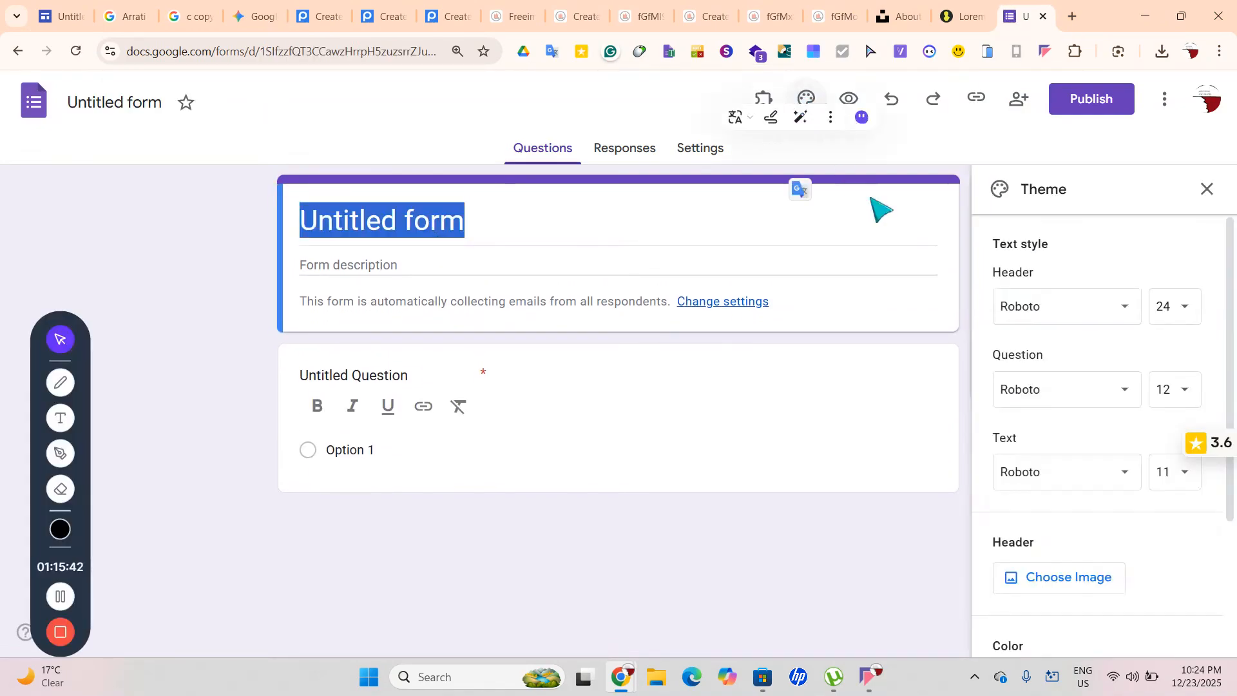
left_click(1055, 319)
scroll(1089, 516, "down", 1)
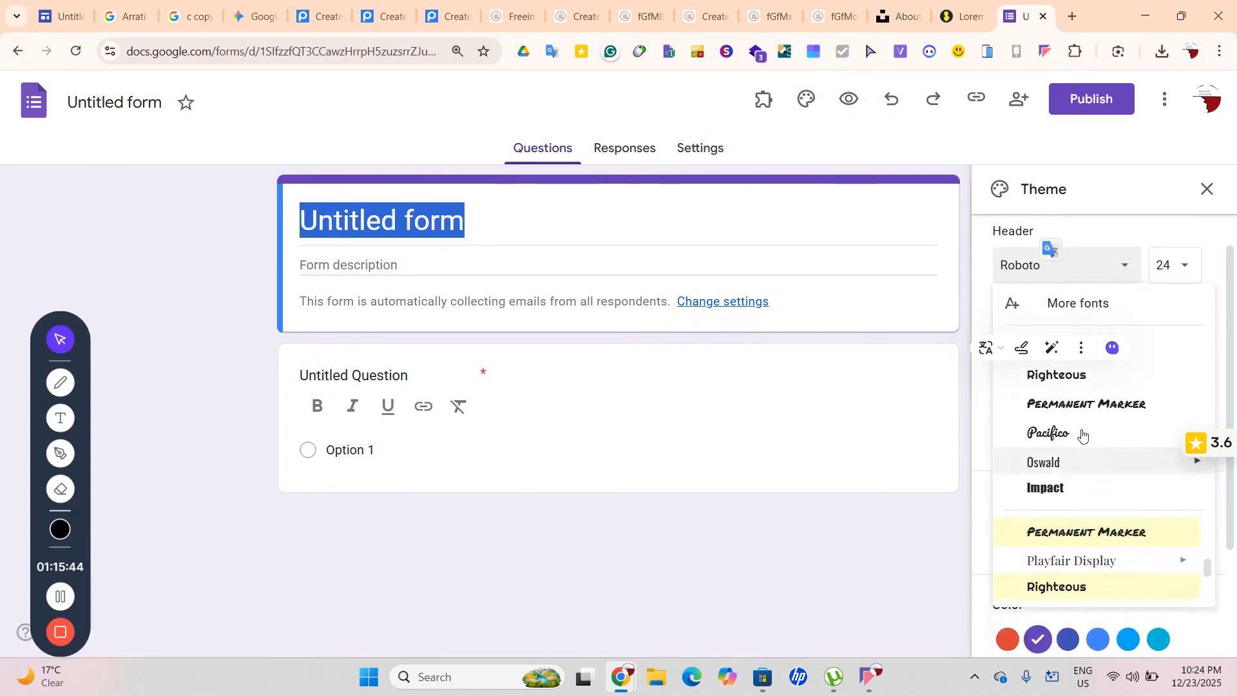
left_click(1060, 377)
left_click(1063, 348)
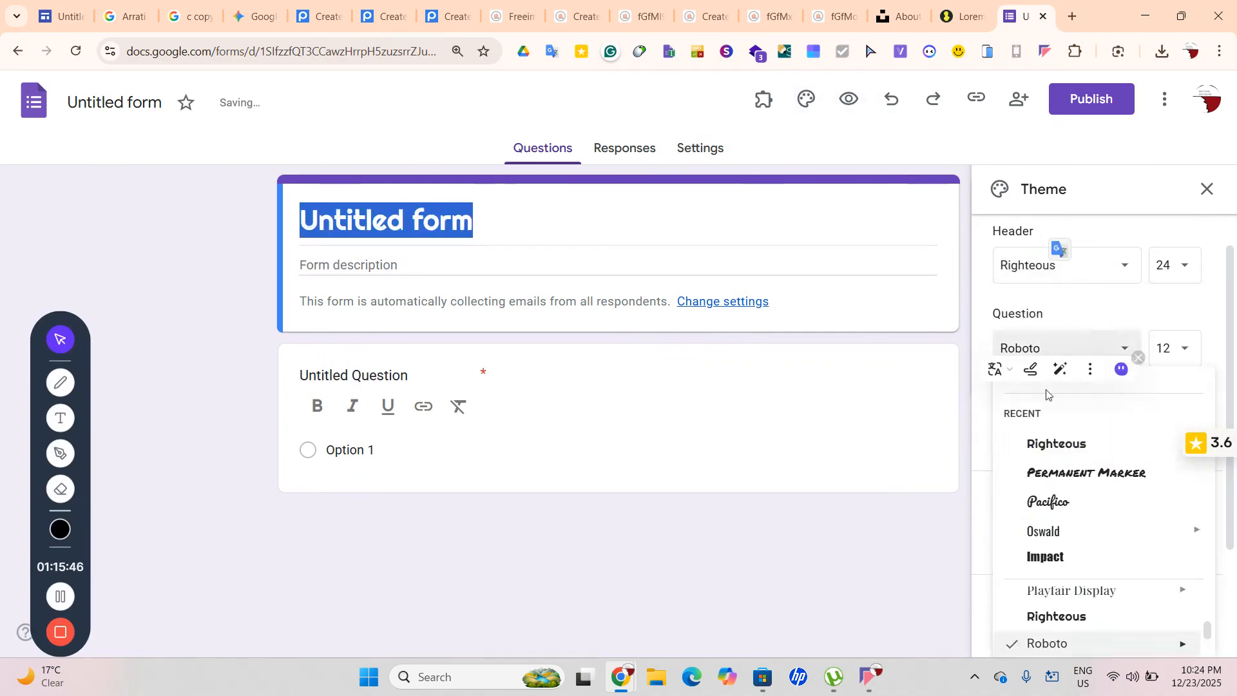
left_click(1050, 442)
left_click(1049, 435)
scroll(1127, 548, "up", 2)
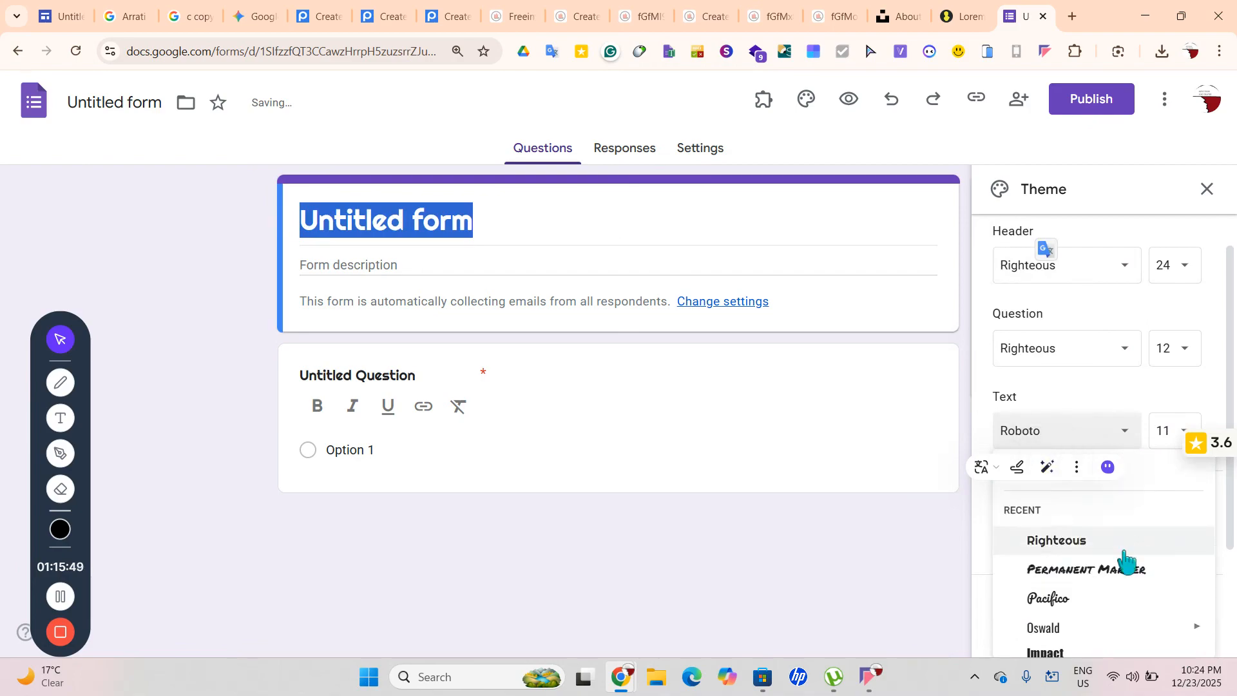
left_click(1084, 539)
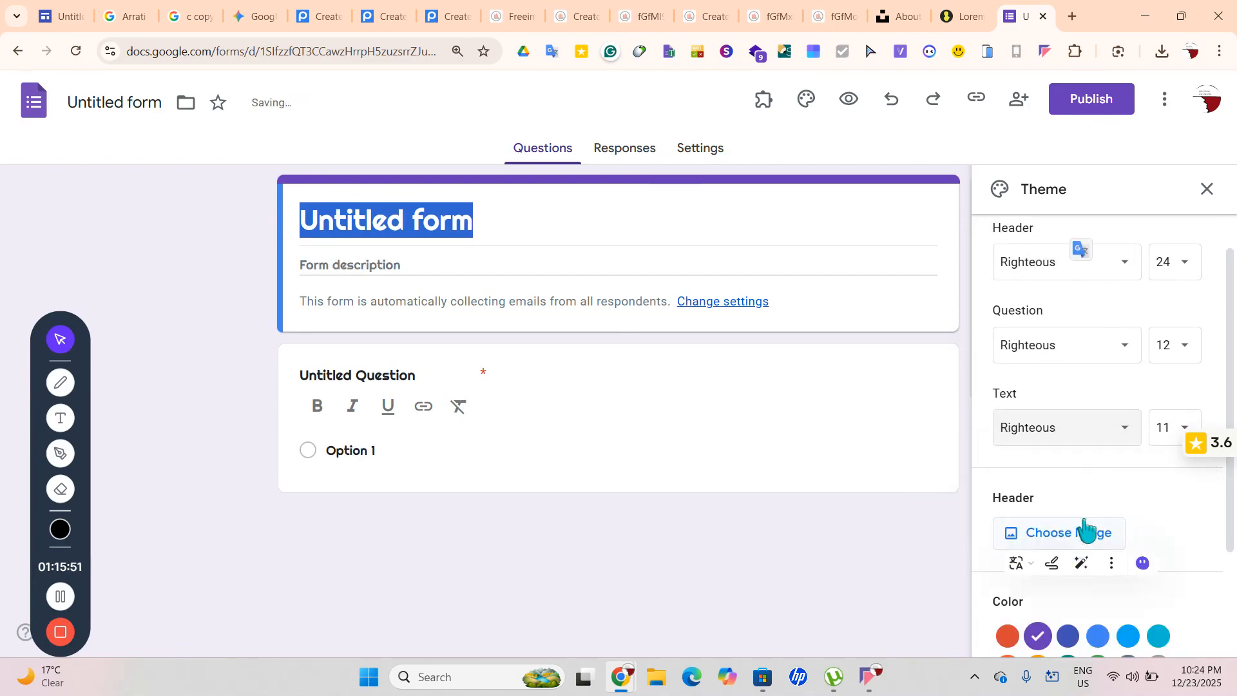
left_click(817, 406)
Replace the Untitled form title with 'Contact Us'
left_click(473, 221)
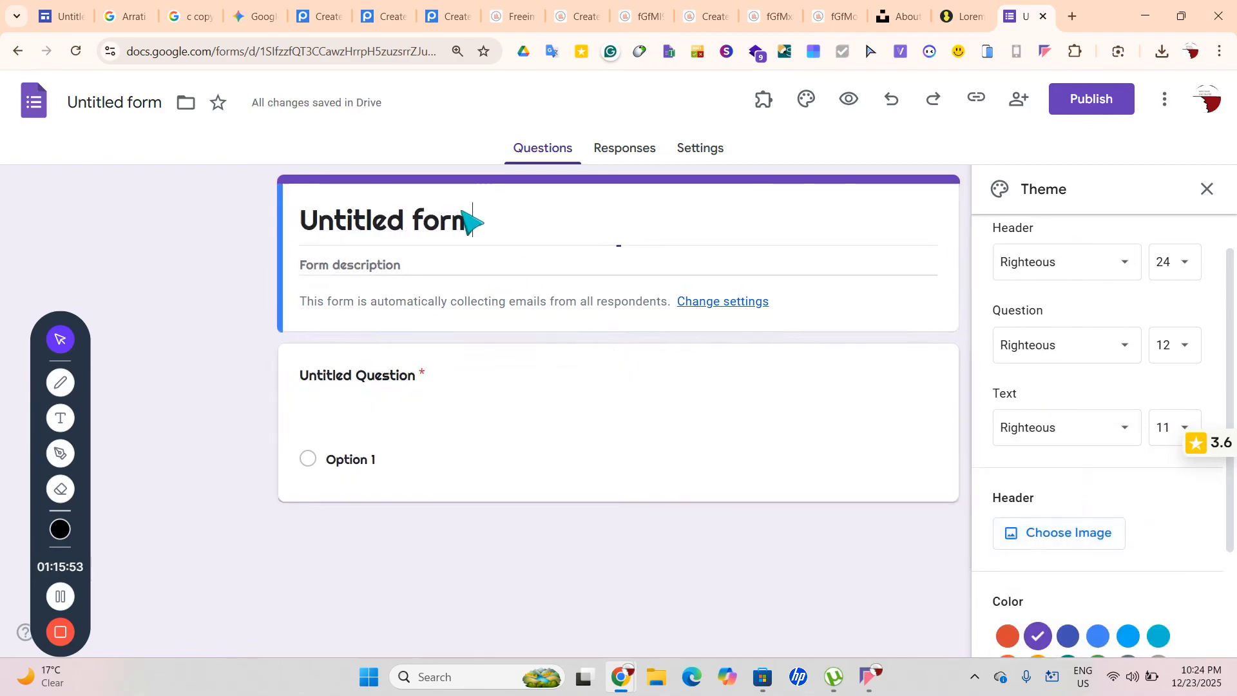
key("ctrl+a")
type("c")
key("BackSpace")
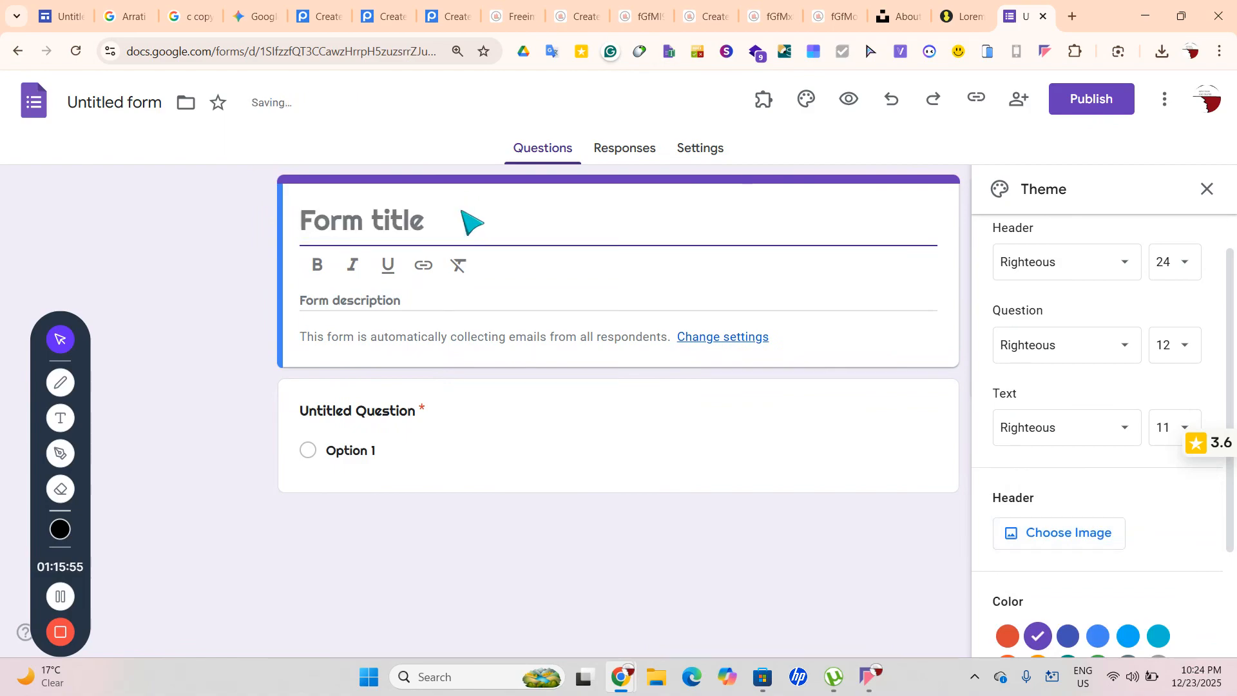
type("Contact Us")
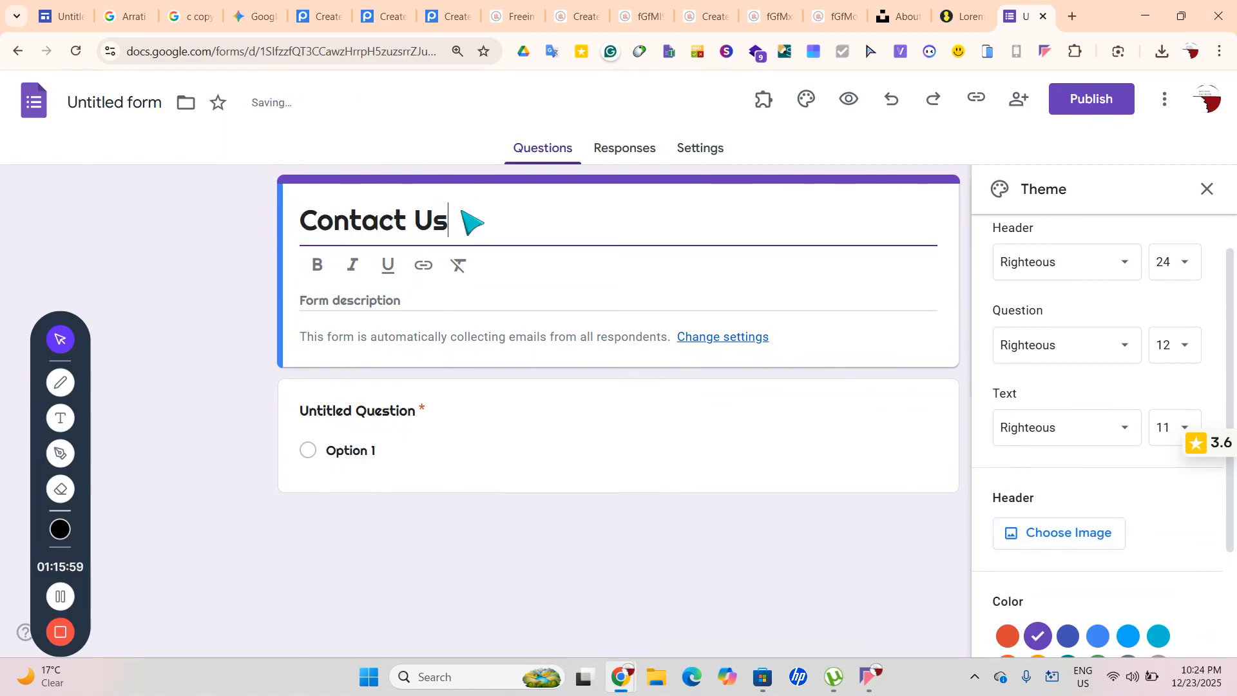
Enter the form description 'We Are Just A Call Away'
left_click(430, 299)
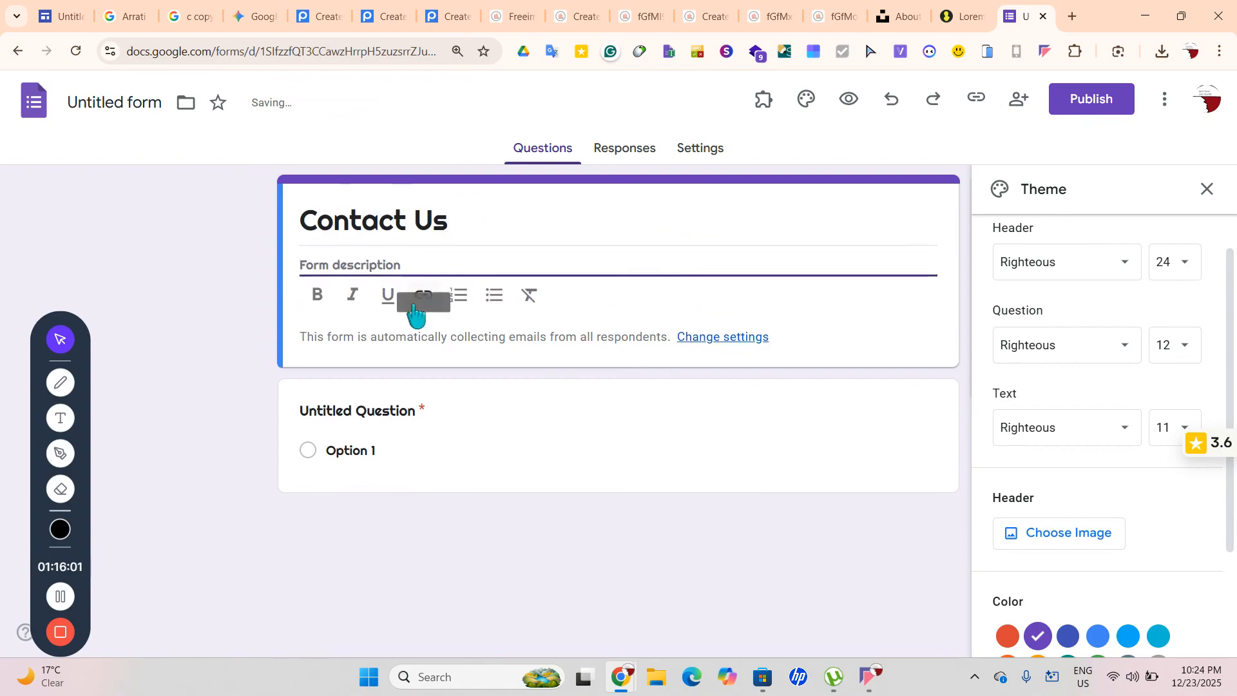
type("Yum")
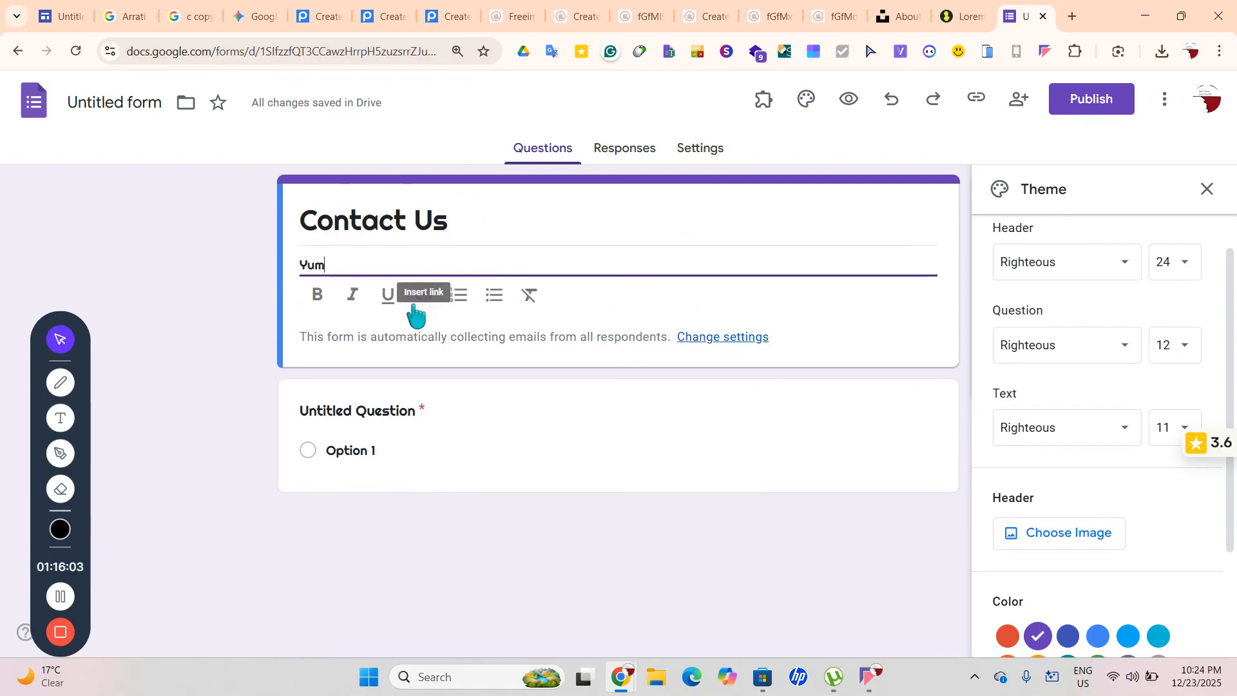
type("u")
key("BackSpace")
key("BackSpace")
type("wd")
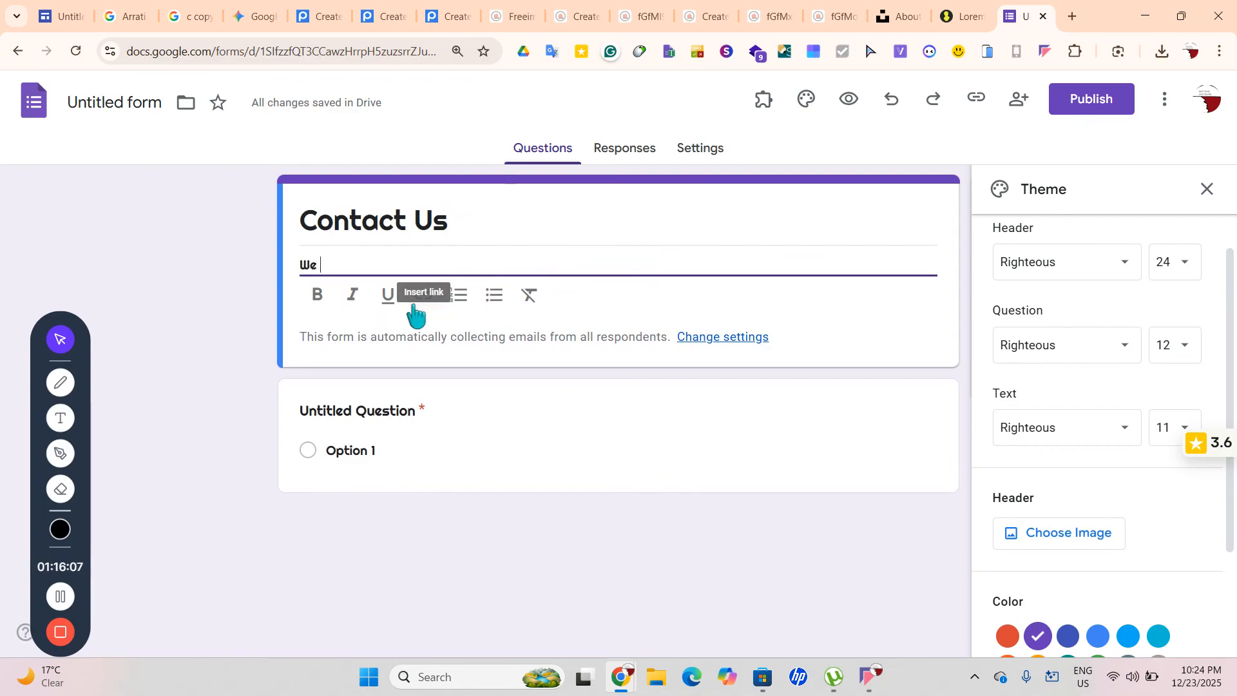
type(" Are j")
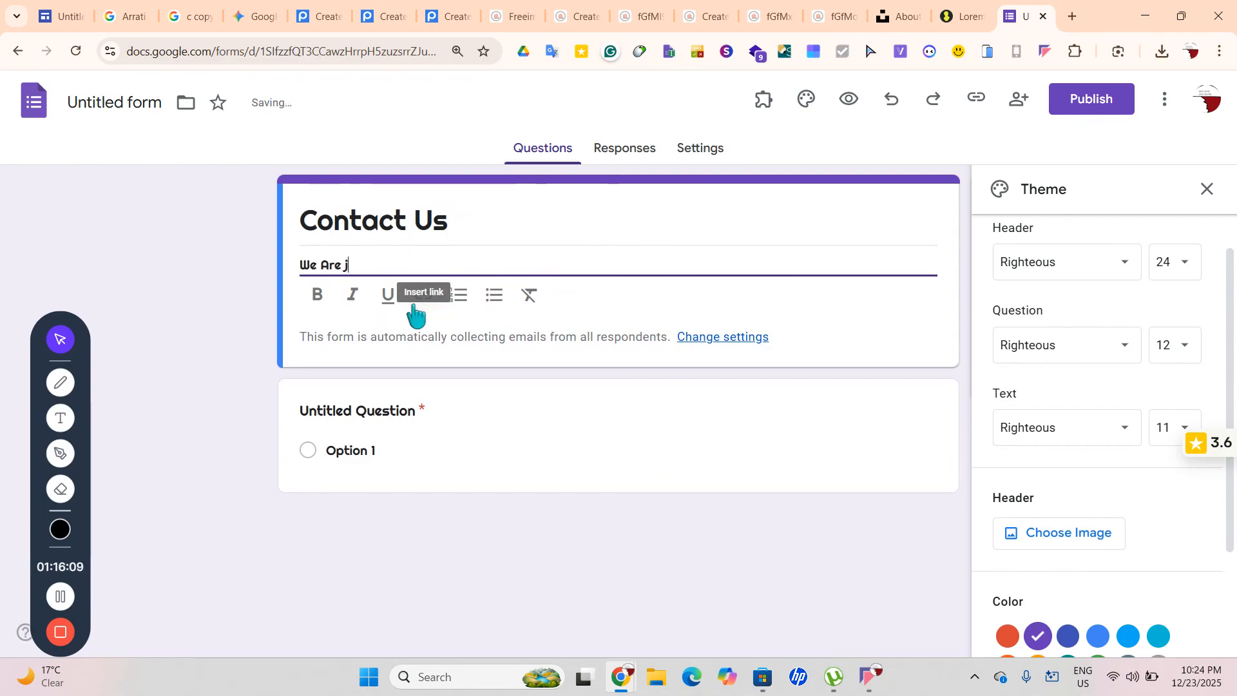
key("BackSpace")
type("Just A Call Away")
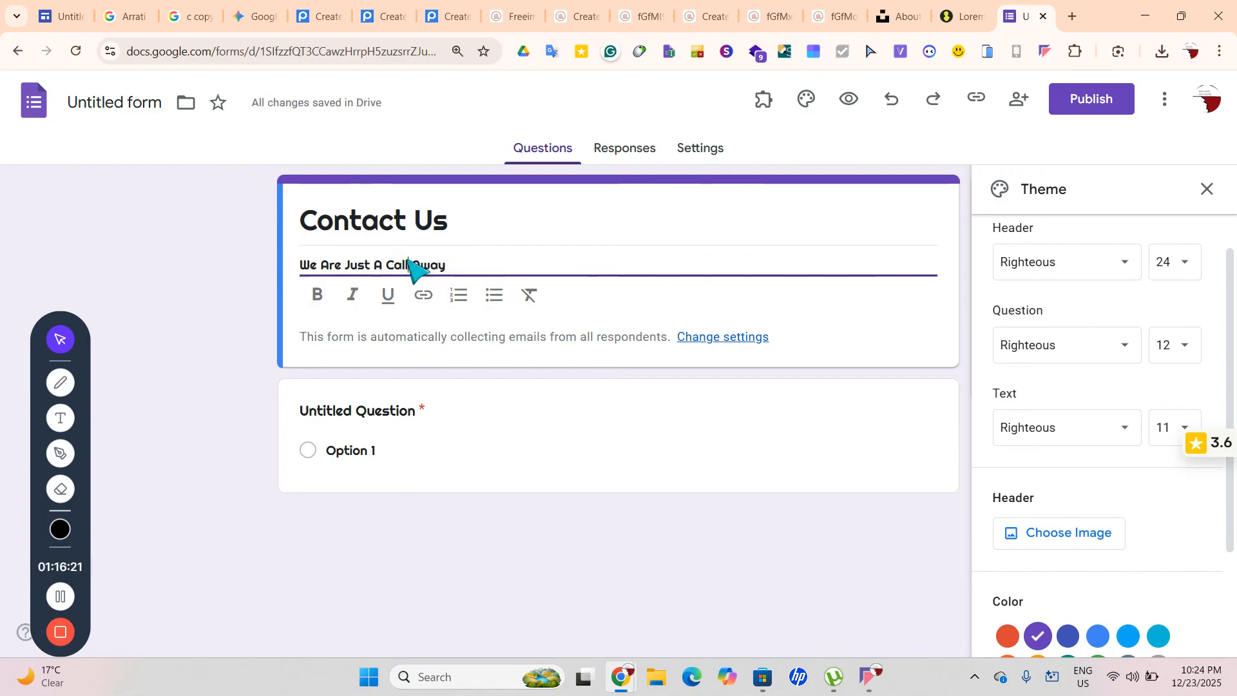
Select the word Call in the description, dismissing the writing assistant's suggestions
double_click(401, 265)
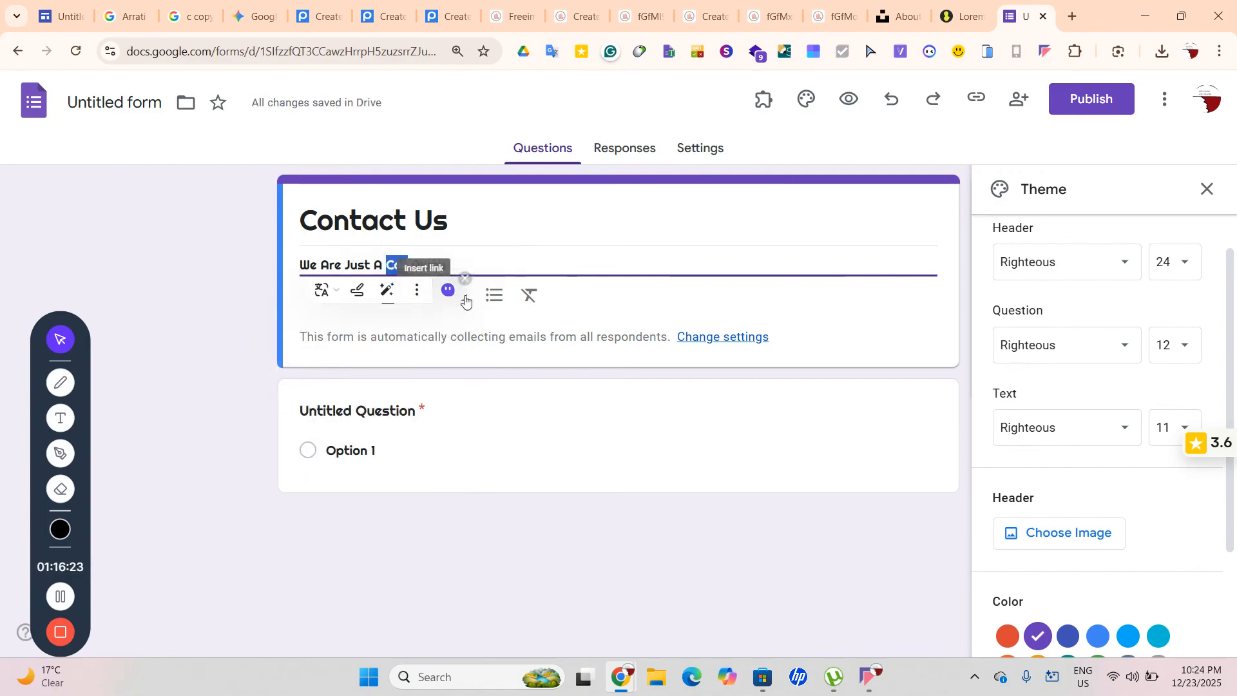
triple_click(415, 267)
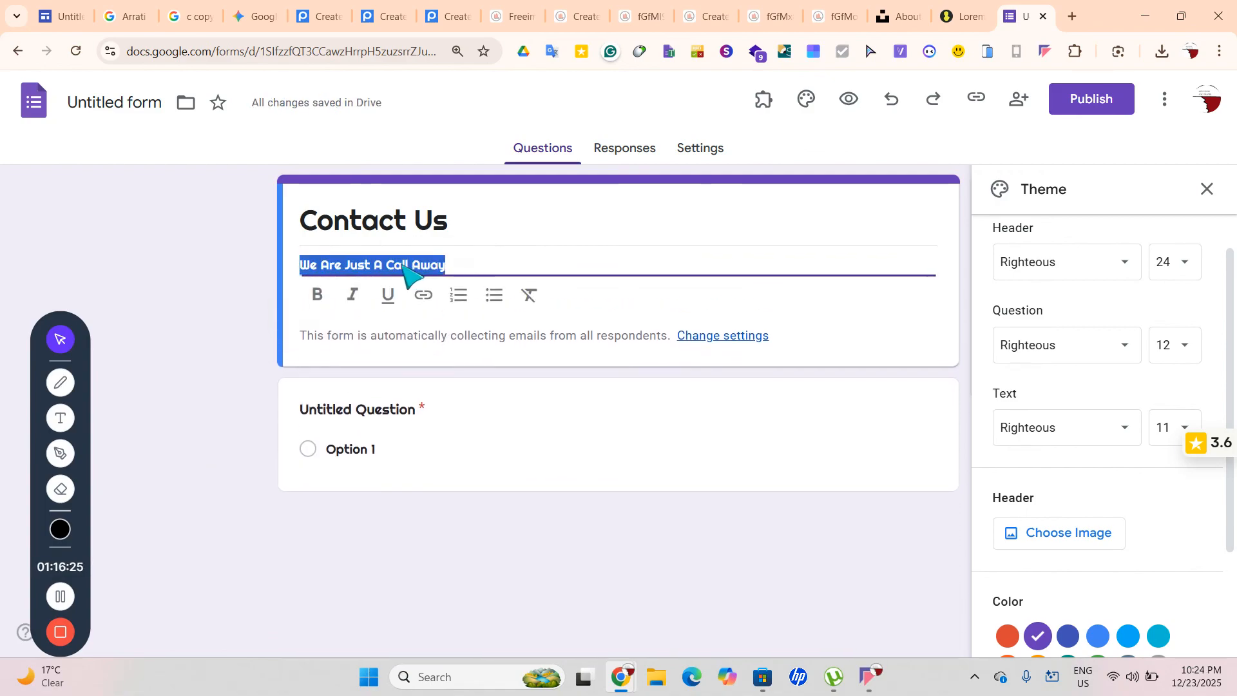
left_click(390, 266)
double_click(403, 264)
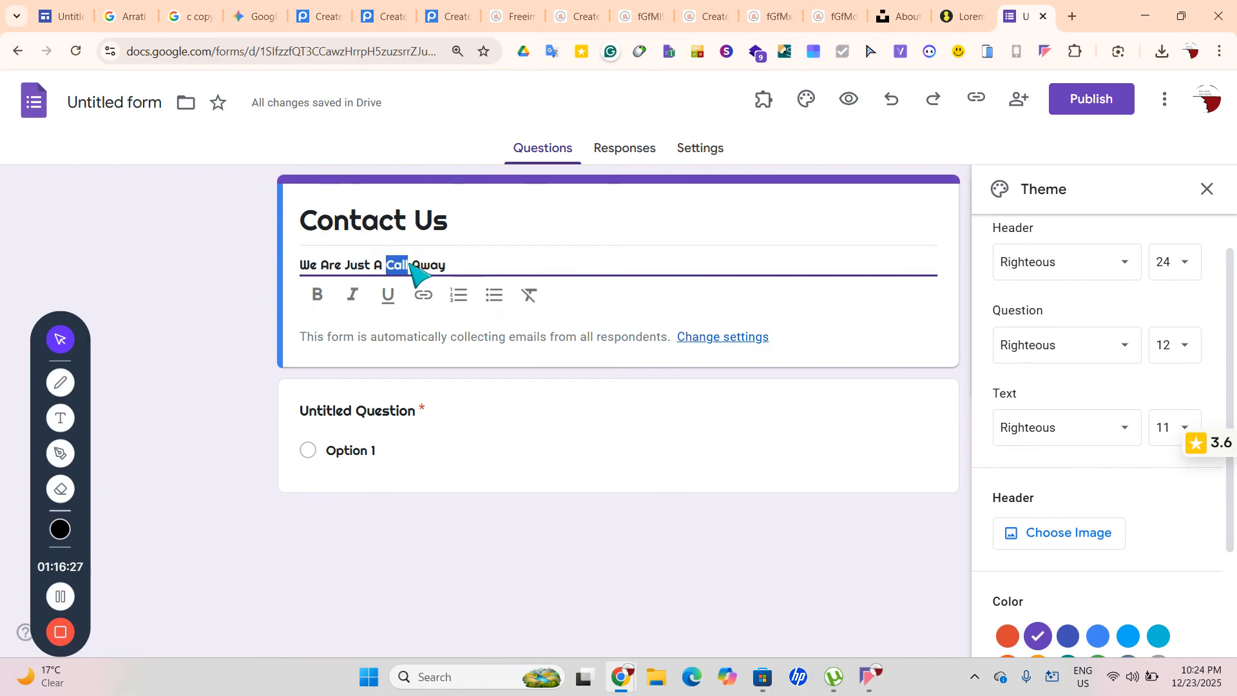
mouse_move(453, 298)
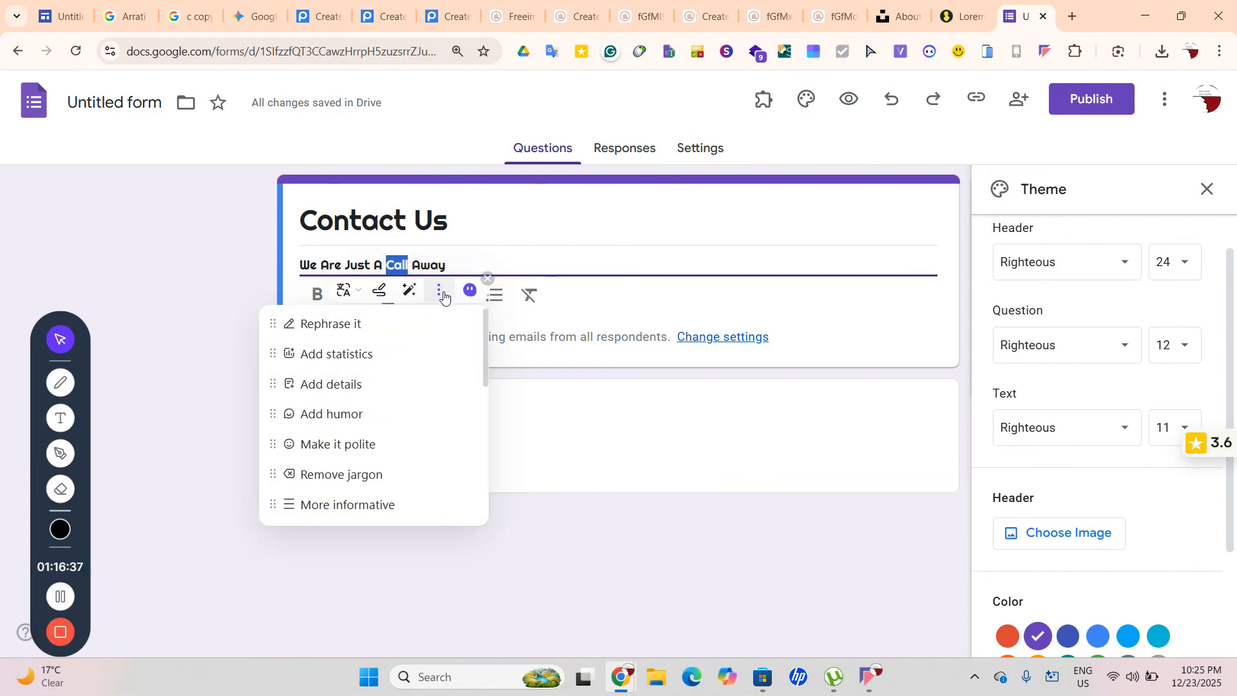
left_click(416, 330)
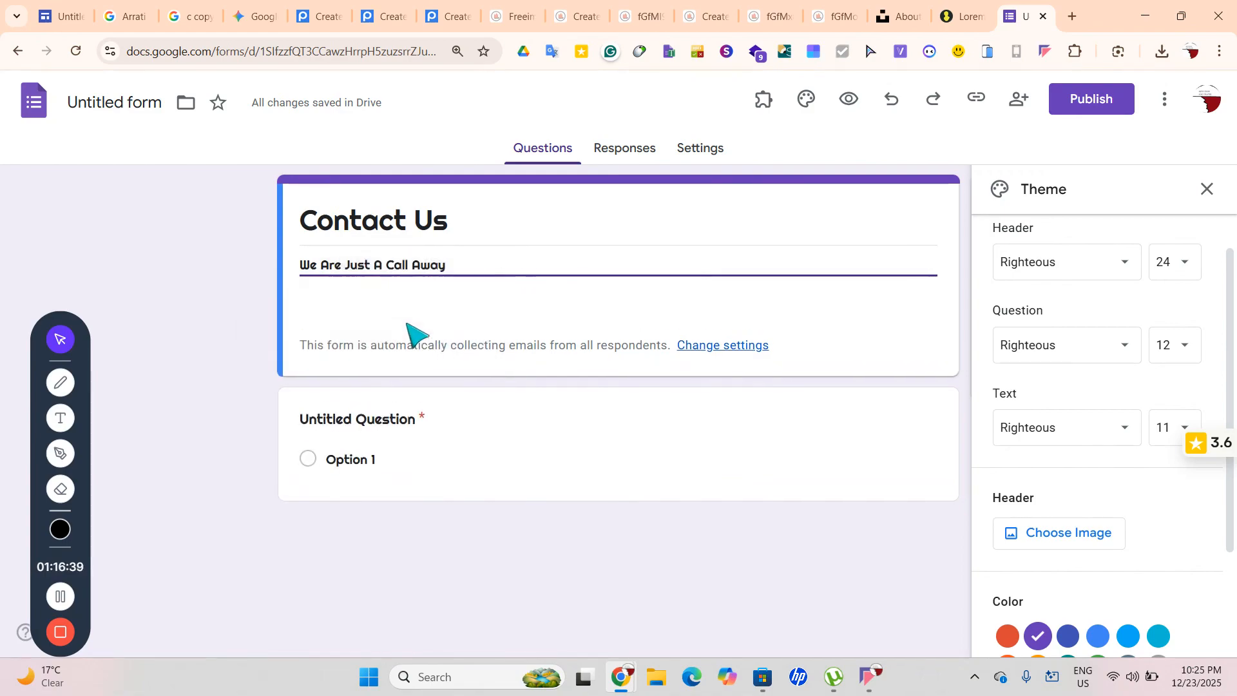
triple_click(420, 266)
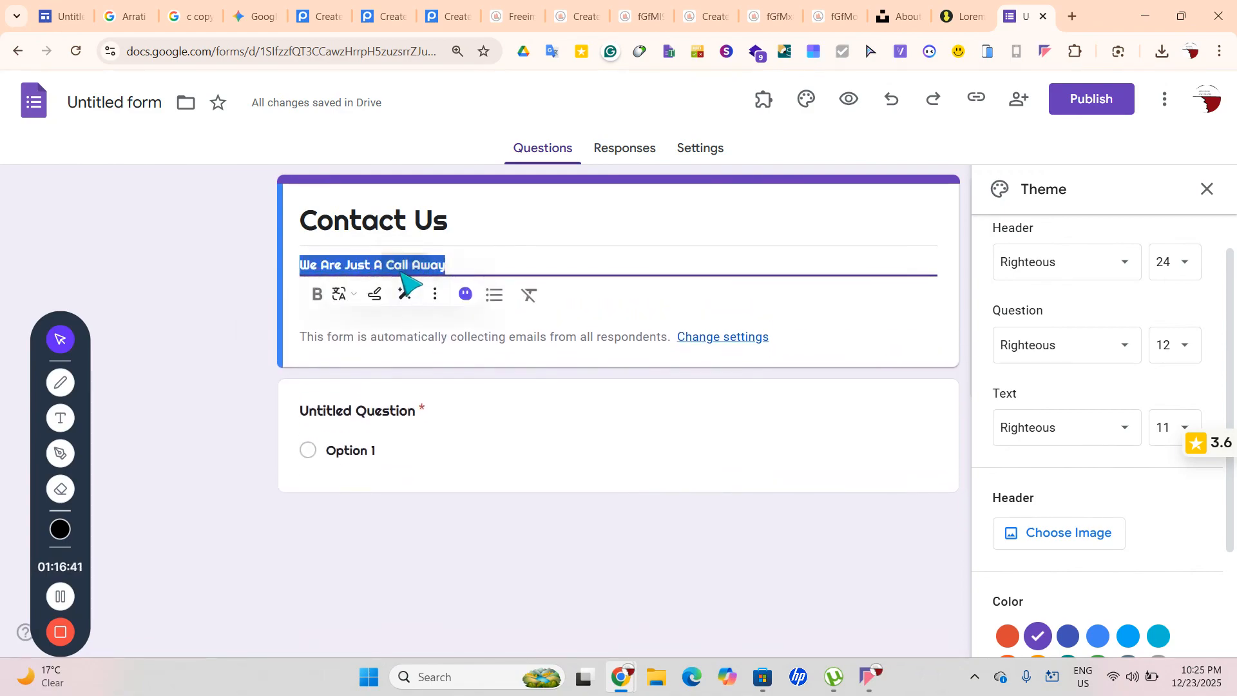
left_click(387, 266)
double_click(395, 265)
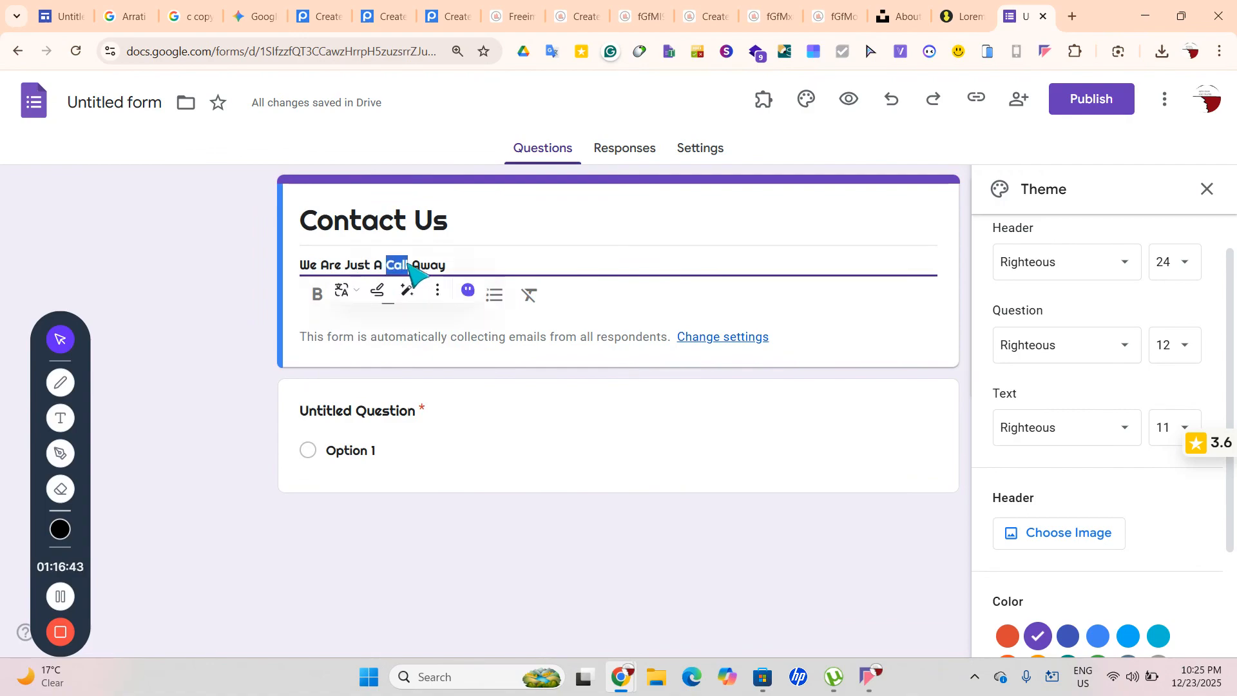
left_click(407, 290)
left_click(515, 334)
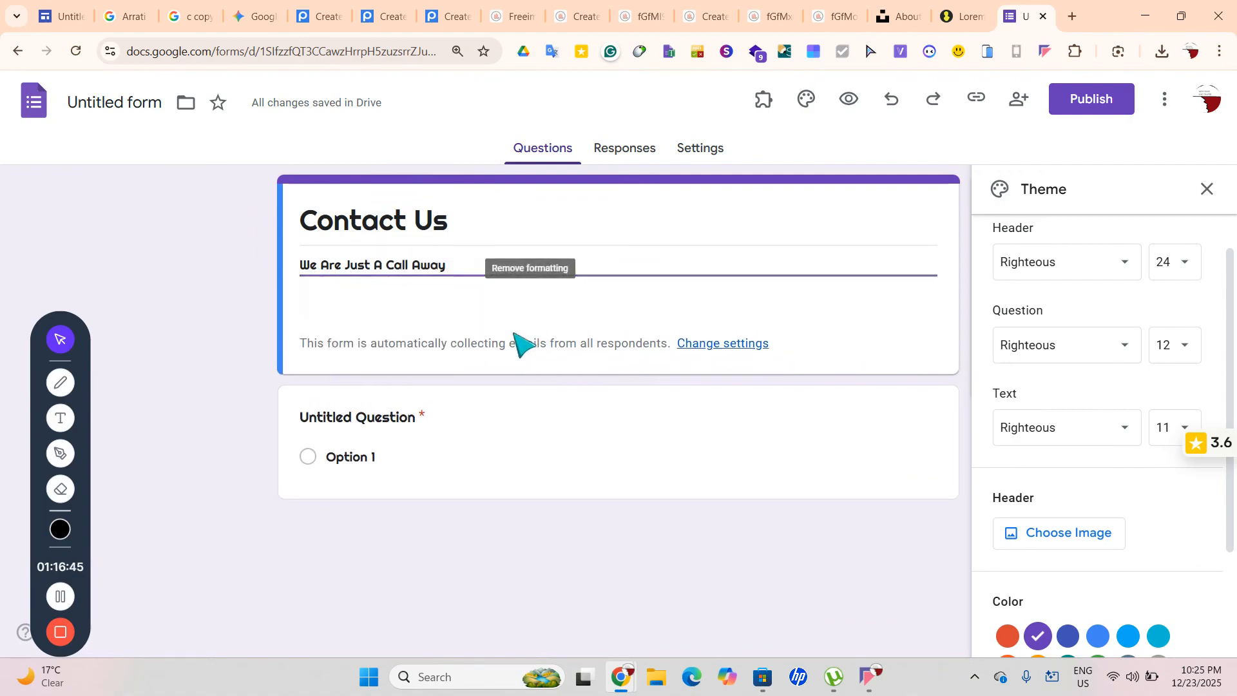
Turn off the writing assistant extension on all sites
triple_click(386, 265)
left_click(385, 265)
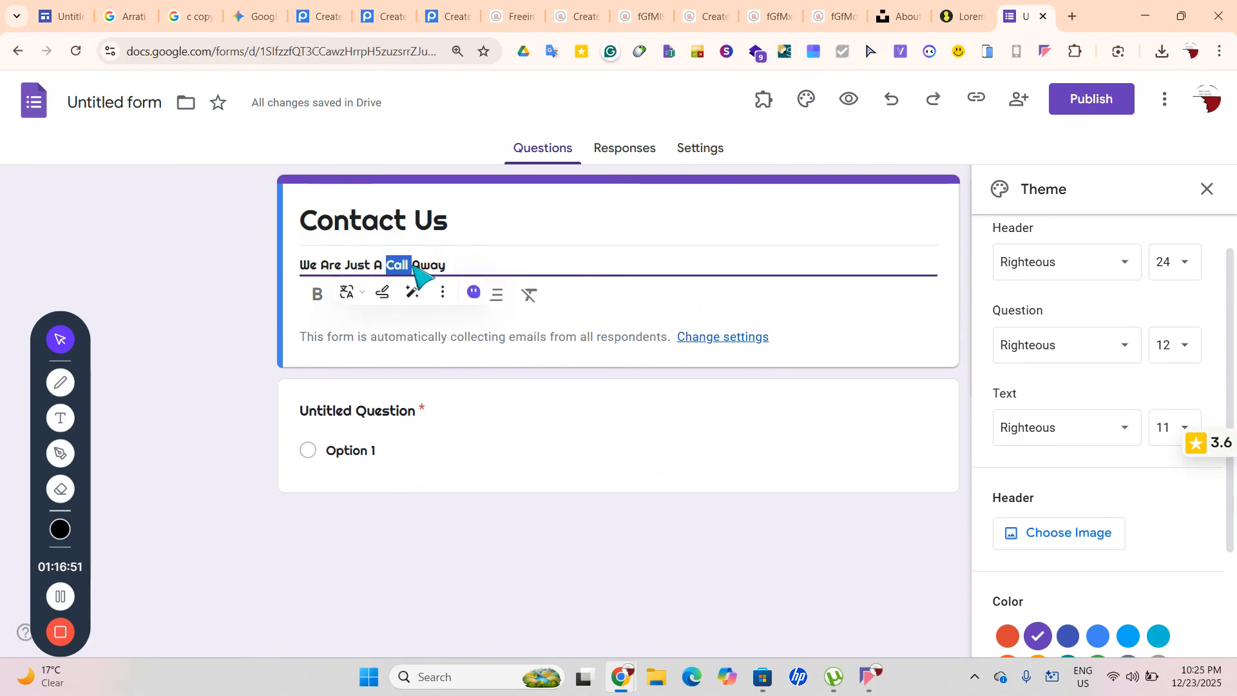
left_click(492, 283)
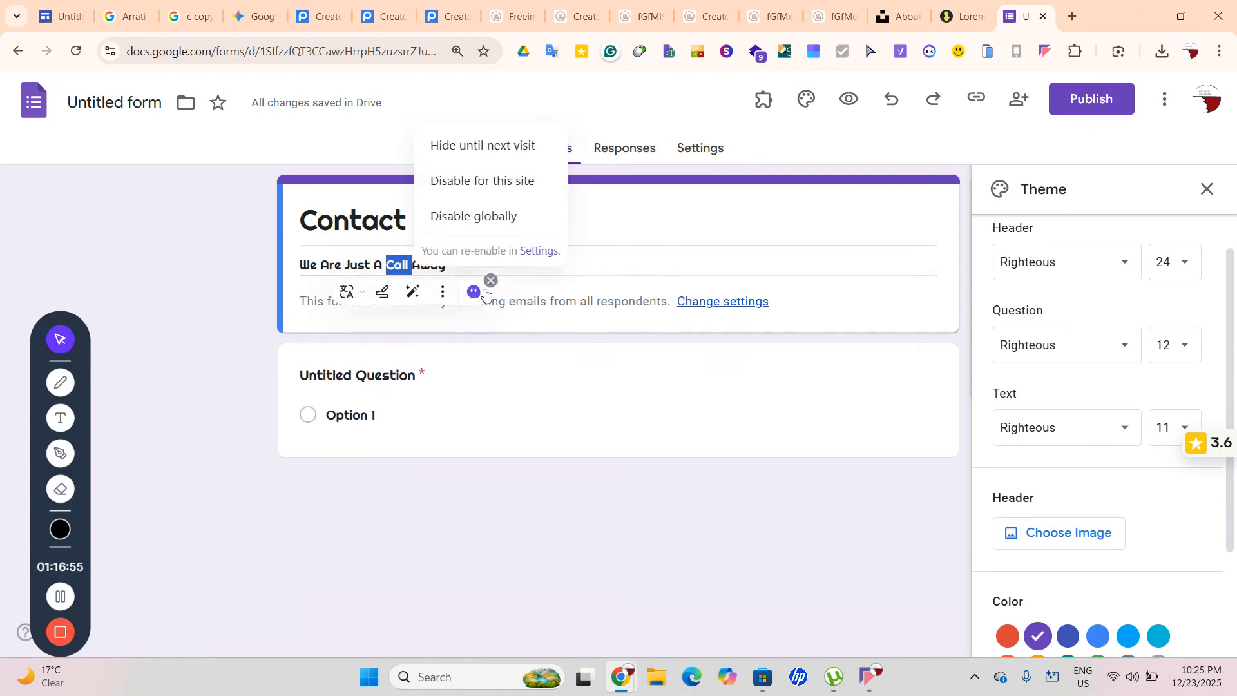
left_click(492, 282)
left_click(492, 281)
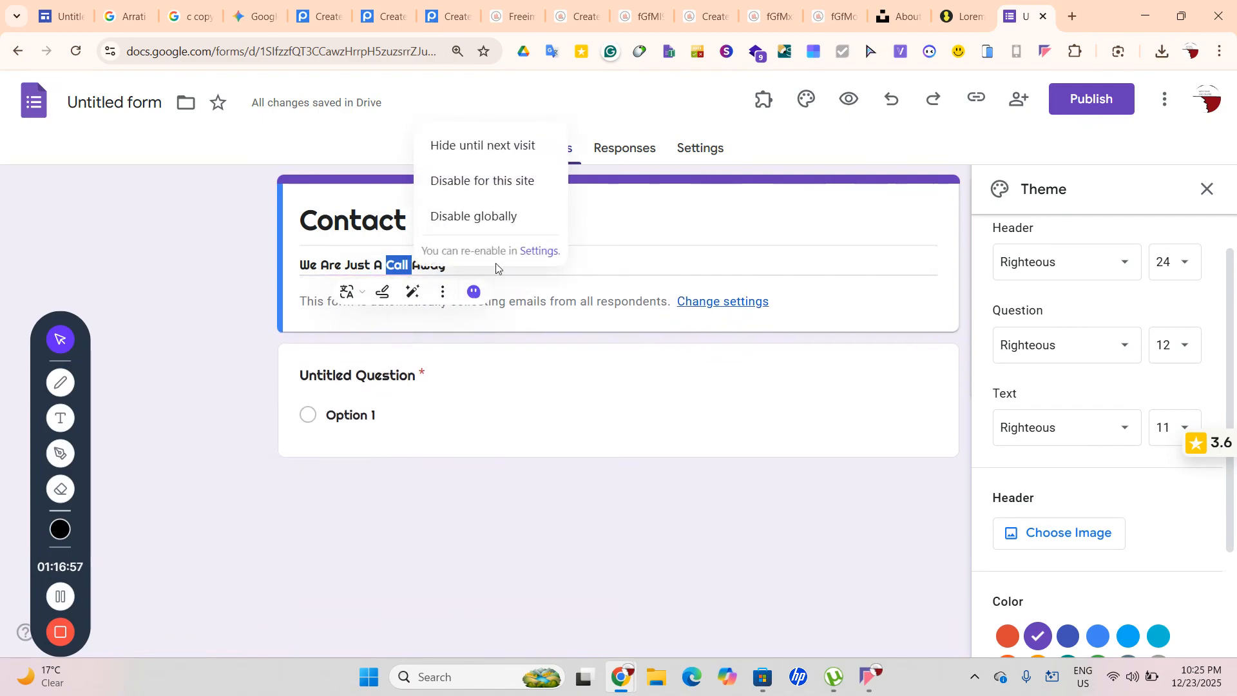
left_click(492, 216)
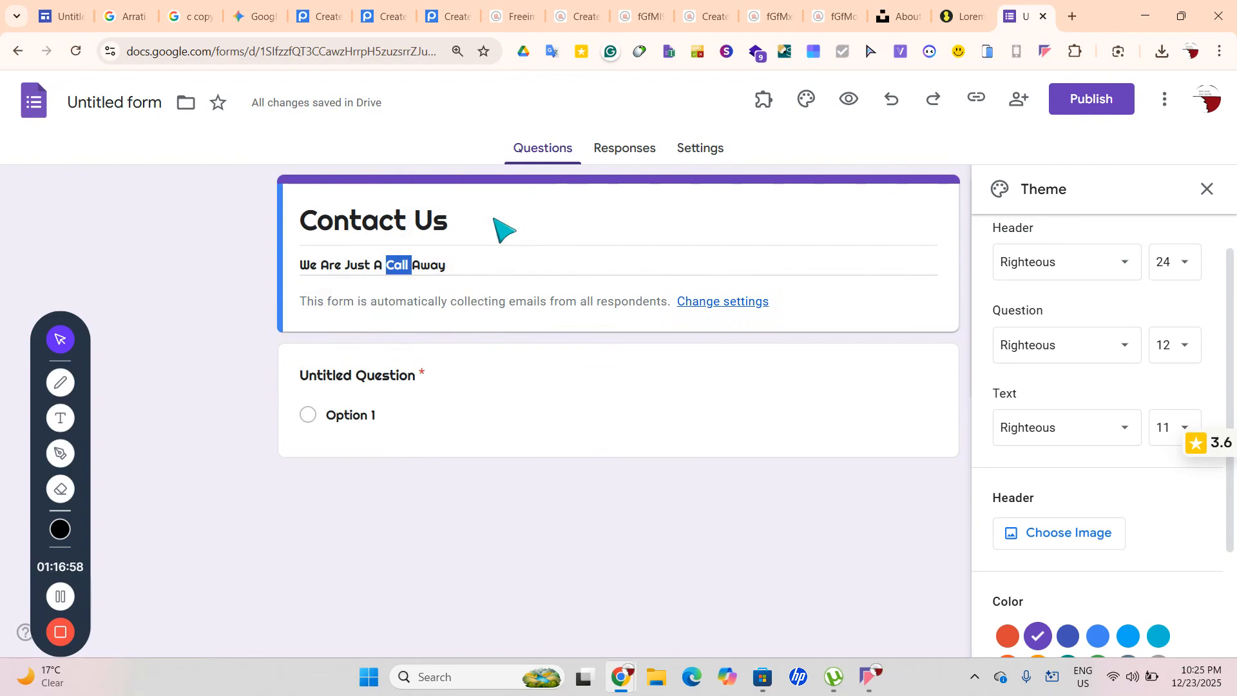
Start a link on the word Call and clear its display text field
left_click(398, 265)
double_click(398, 264)
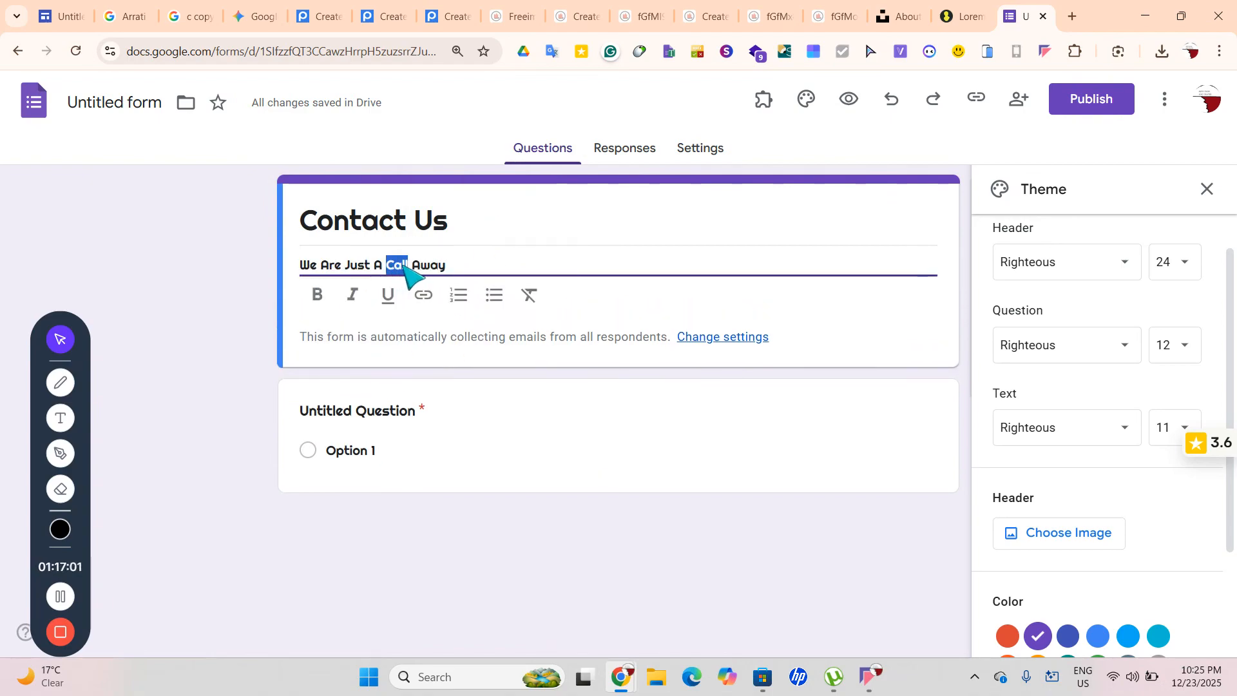
left_click(422, 295)
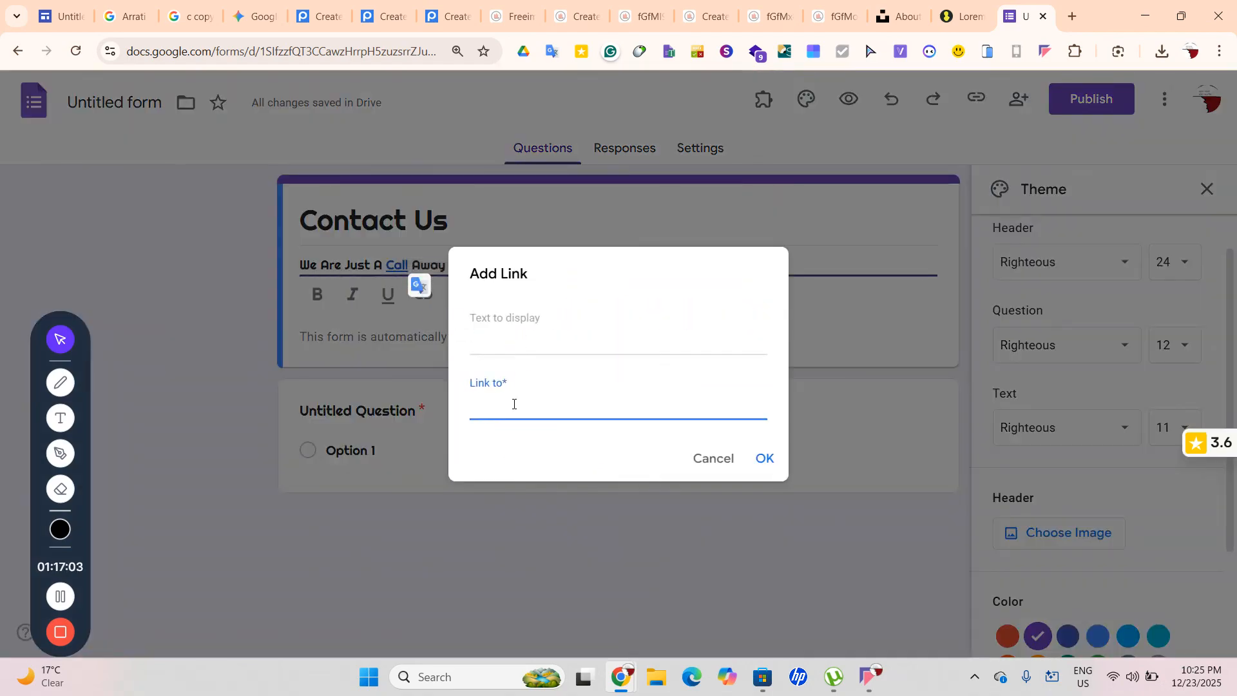
left_click(495, 342)
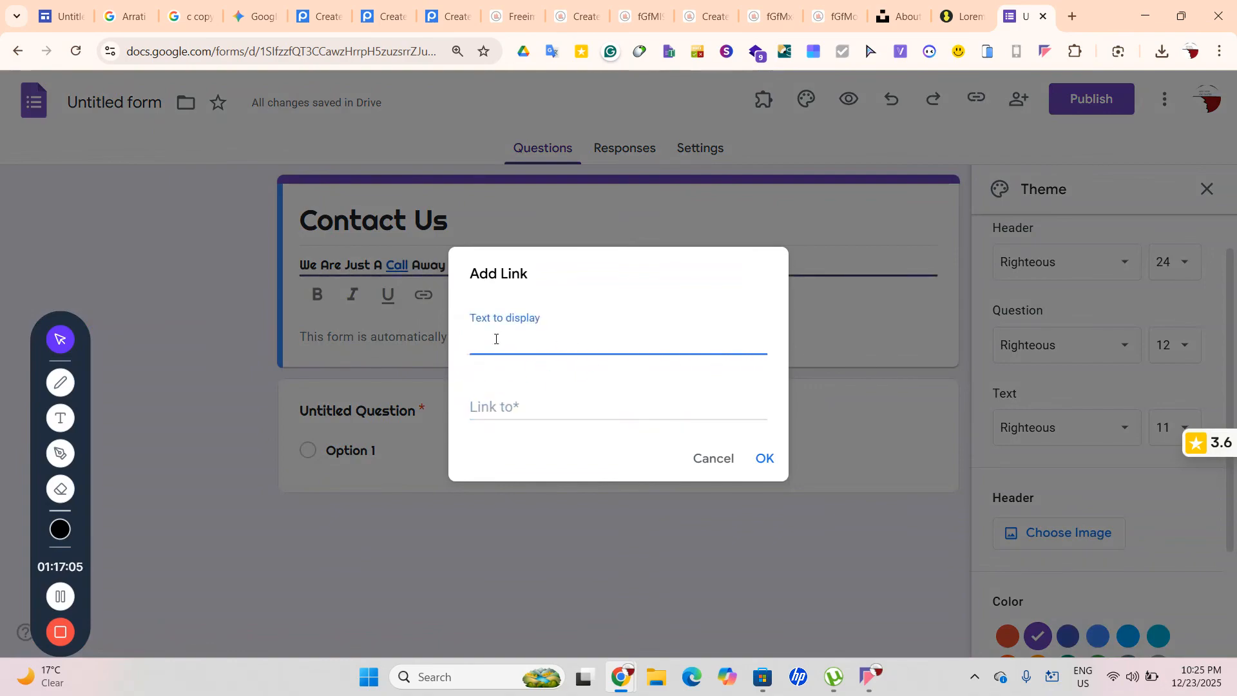
left_click_drag(531, 340, 448, 346)
key("BackSpace")
left_click(497, 403)
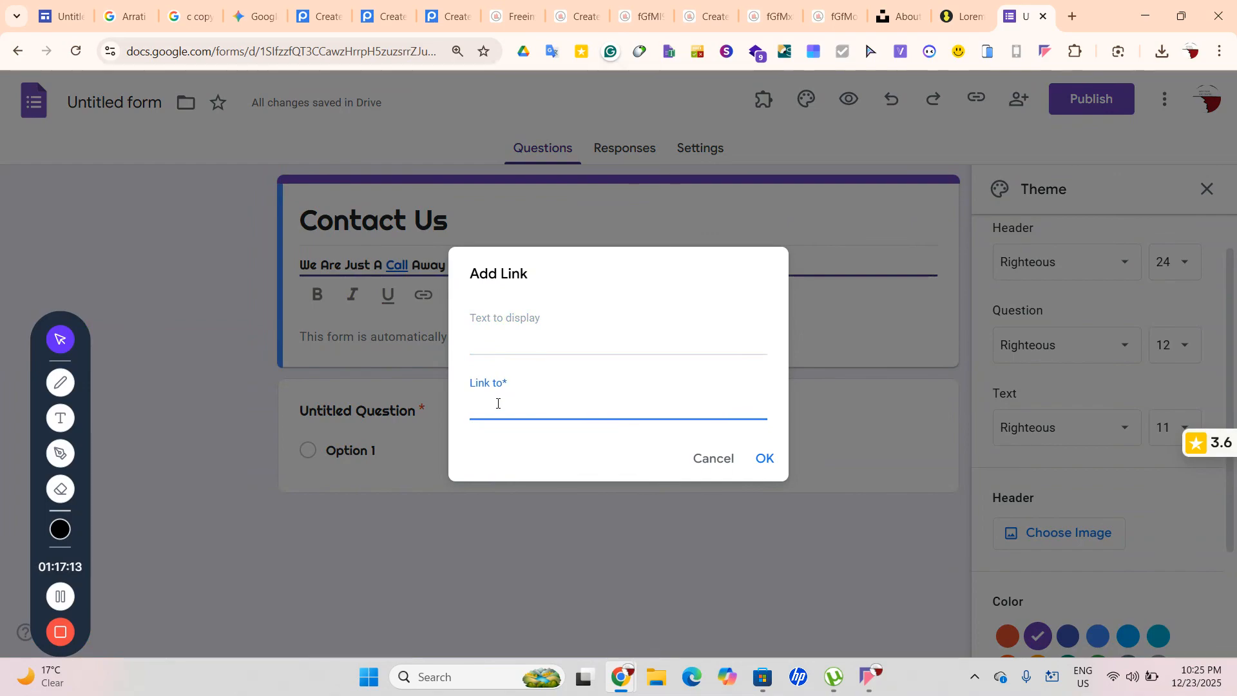
left_click(764, 460)
key("ctrl+z")
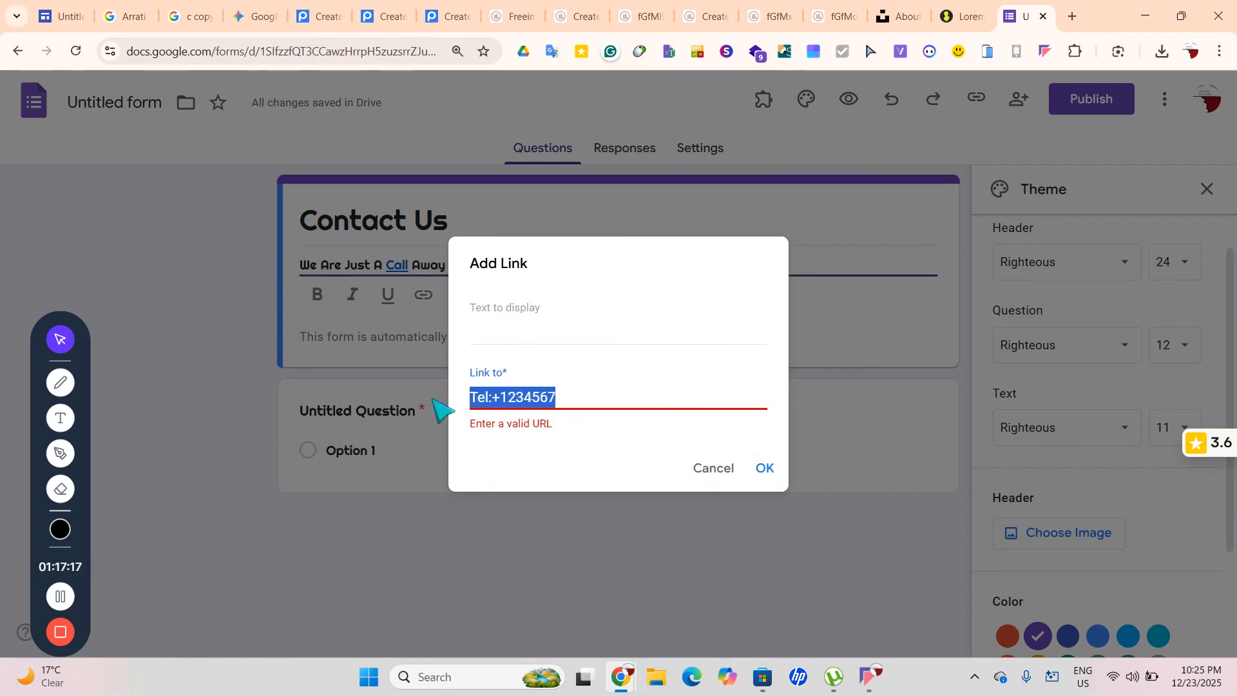
key("BackSpace")
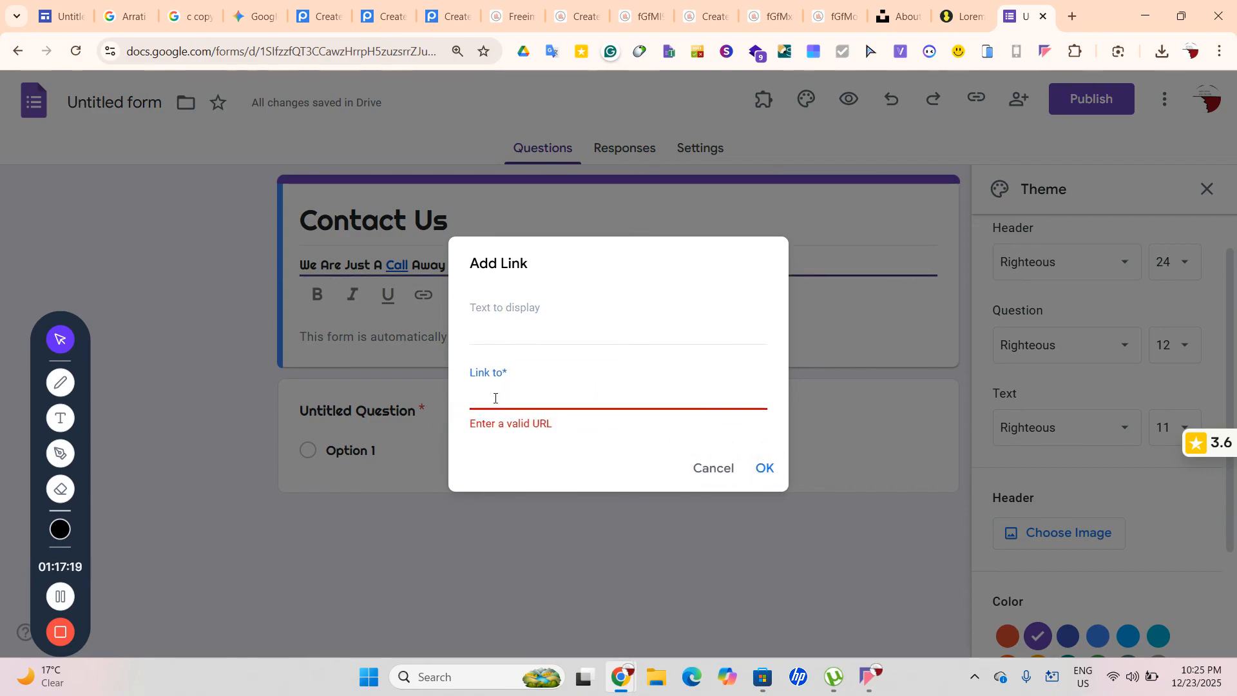
key("ctrl+z")
key("BackSpace")
left_click(475, 394)
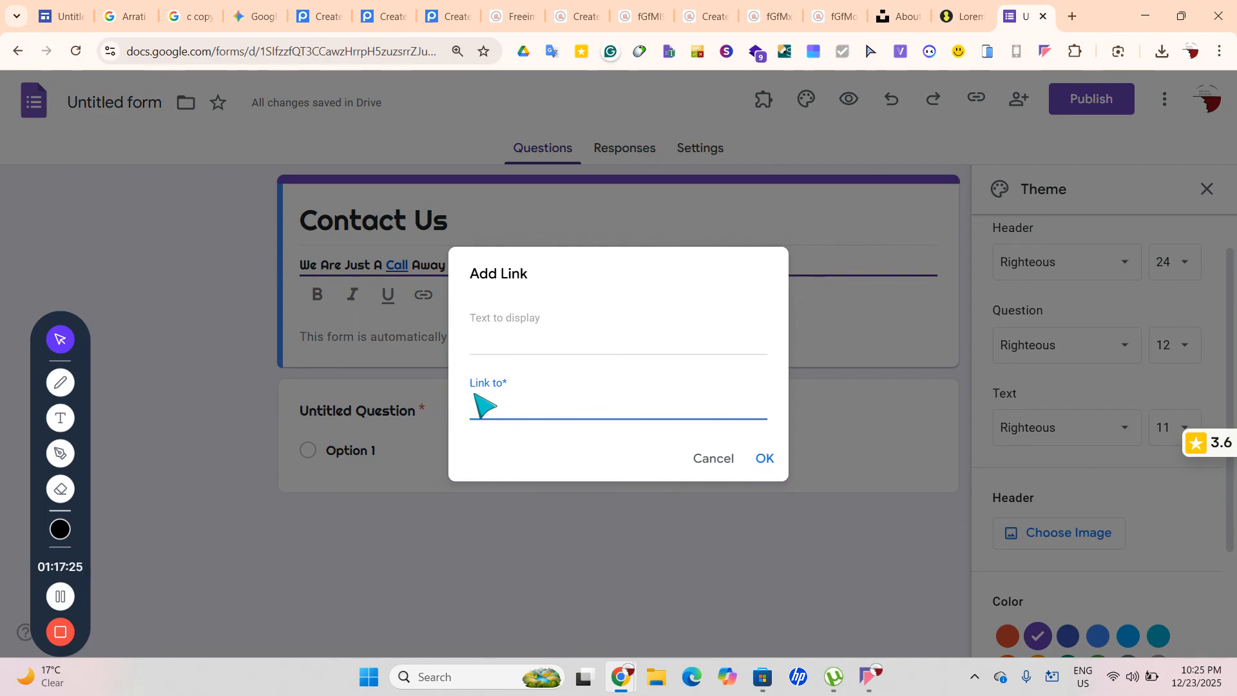
key("ctrl+z")
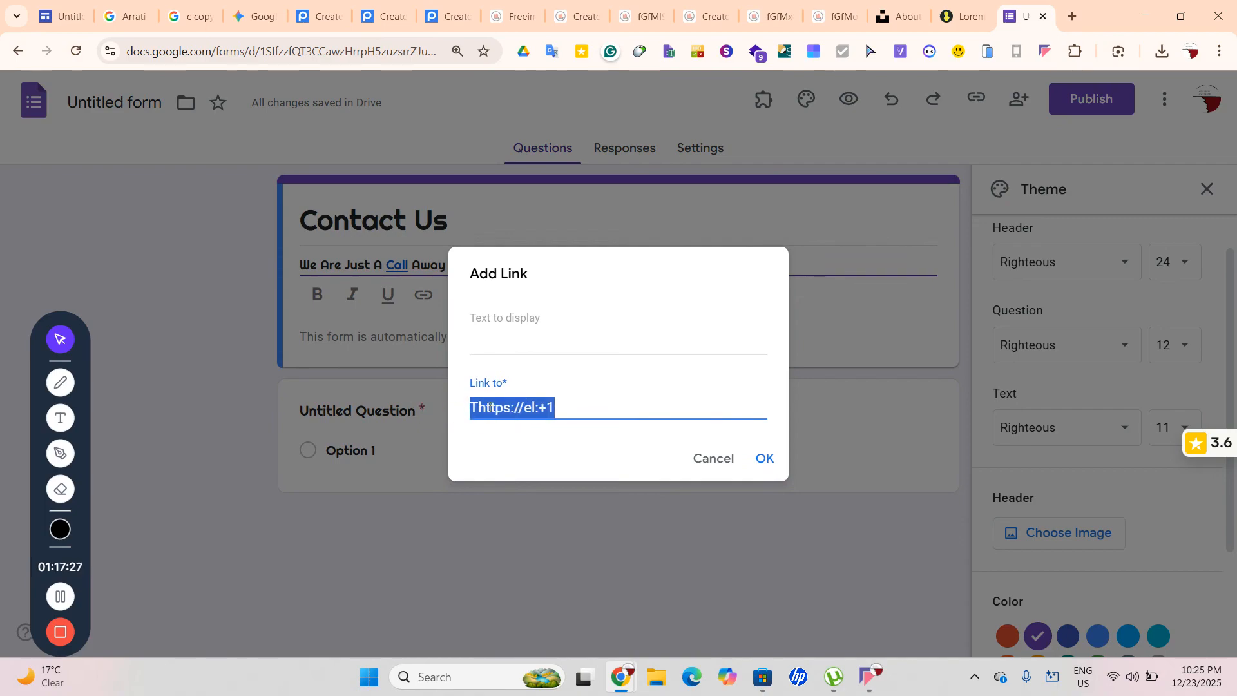
key("BackSpace")
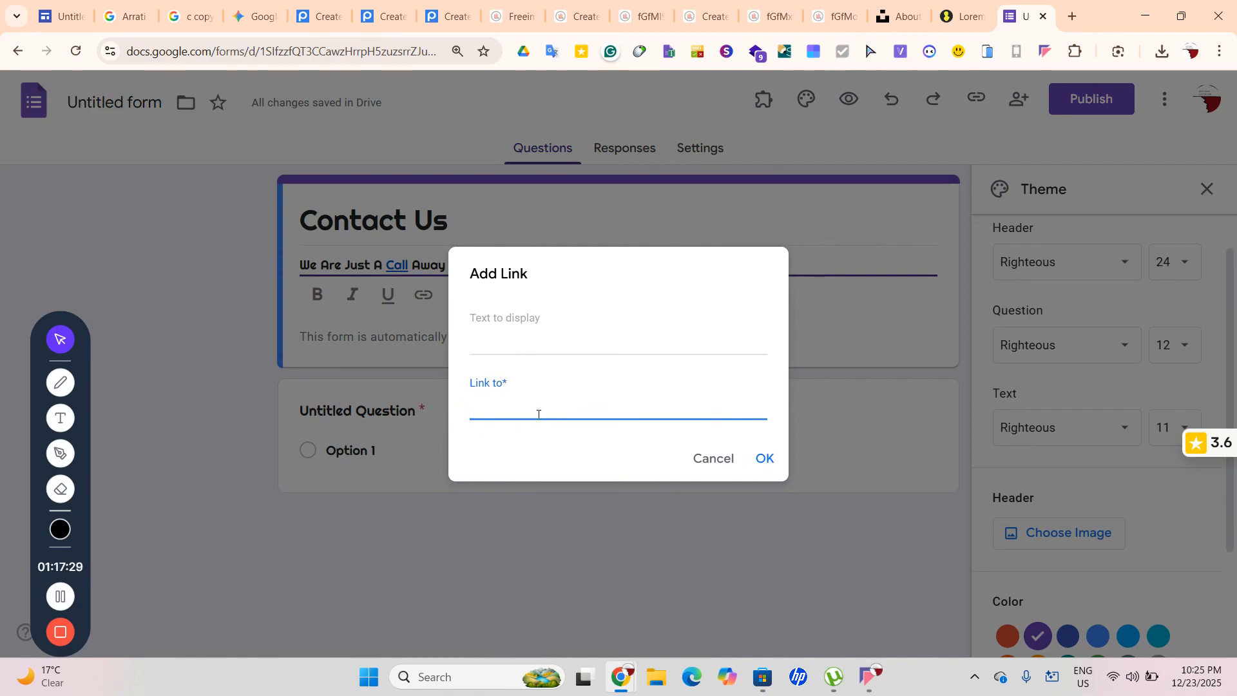
left_click_drag(554, 407, 414, 413)
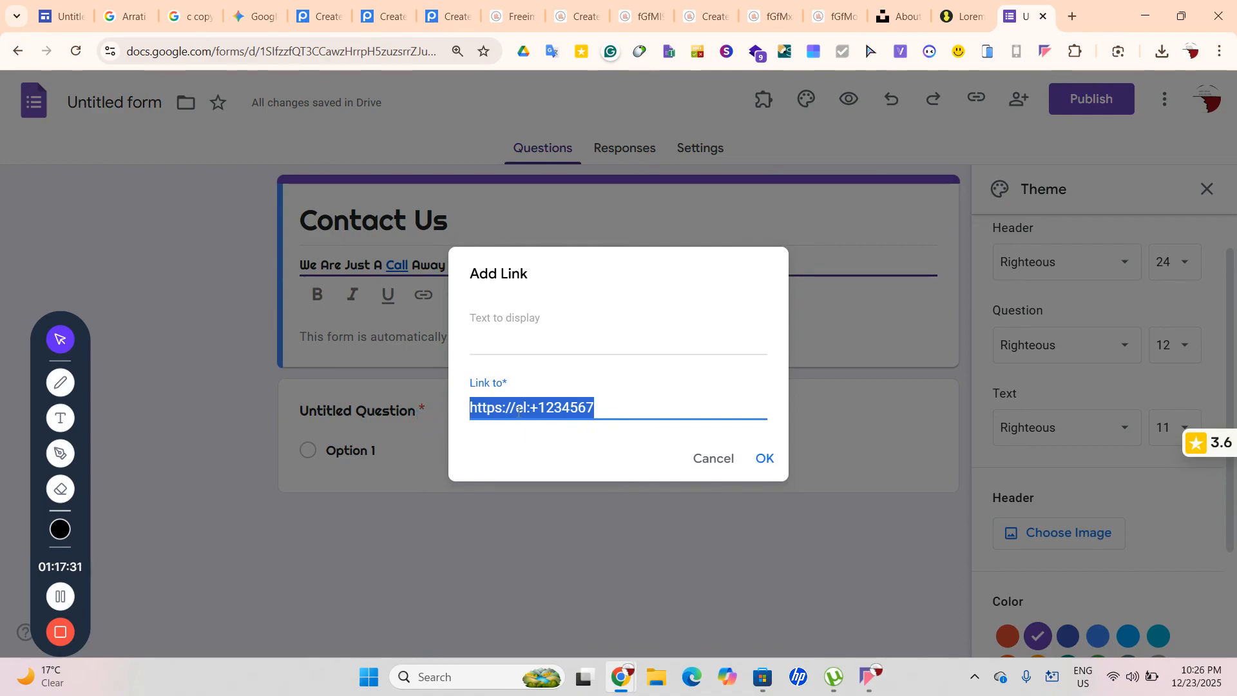
key("BackSpace")
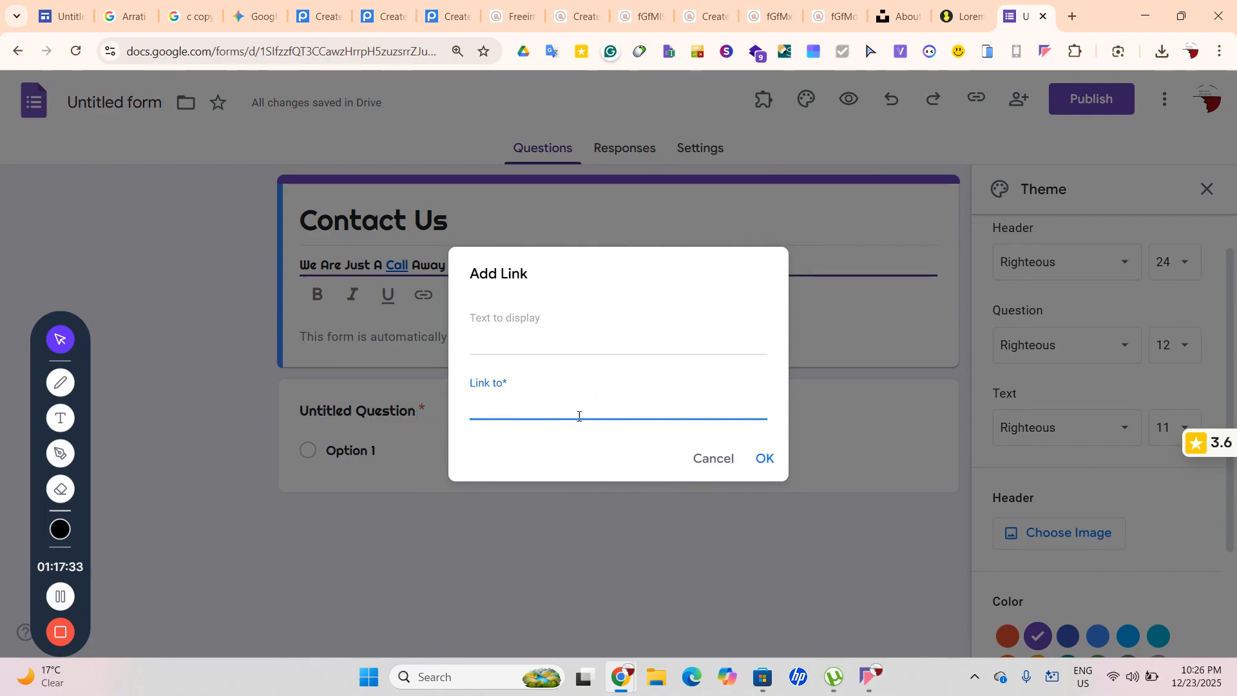
key("ctrl+z")
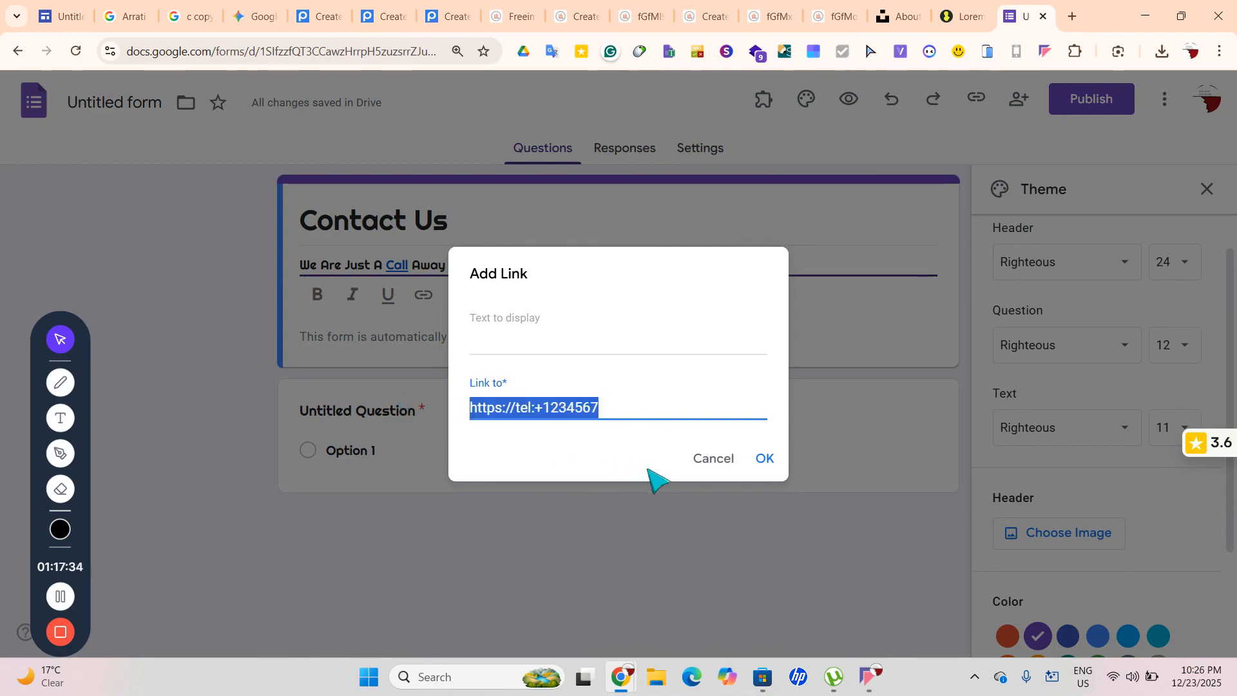
left_click(765, 458)
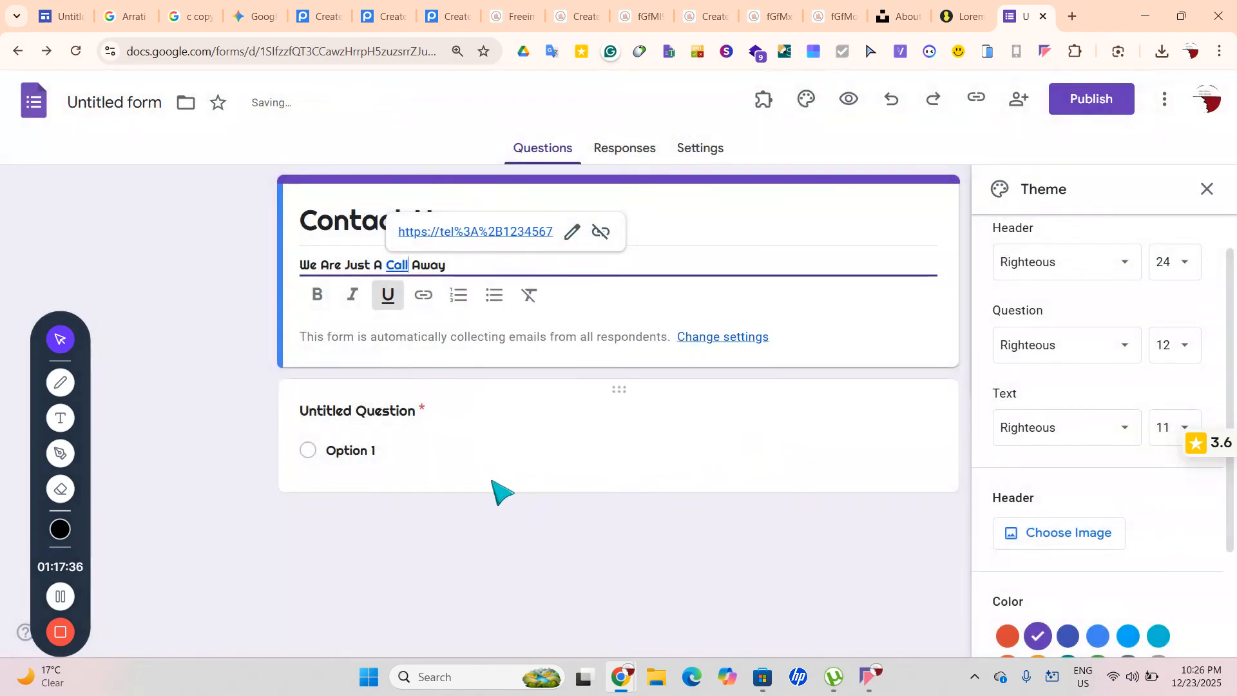
left_click(475, 232)
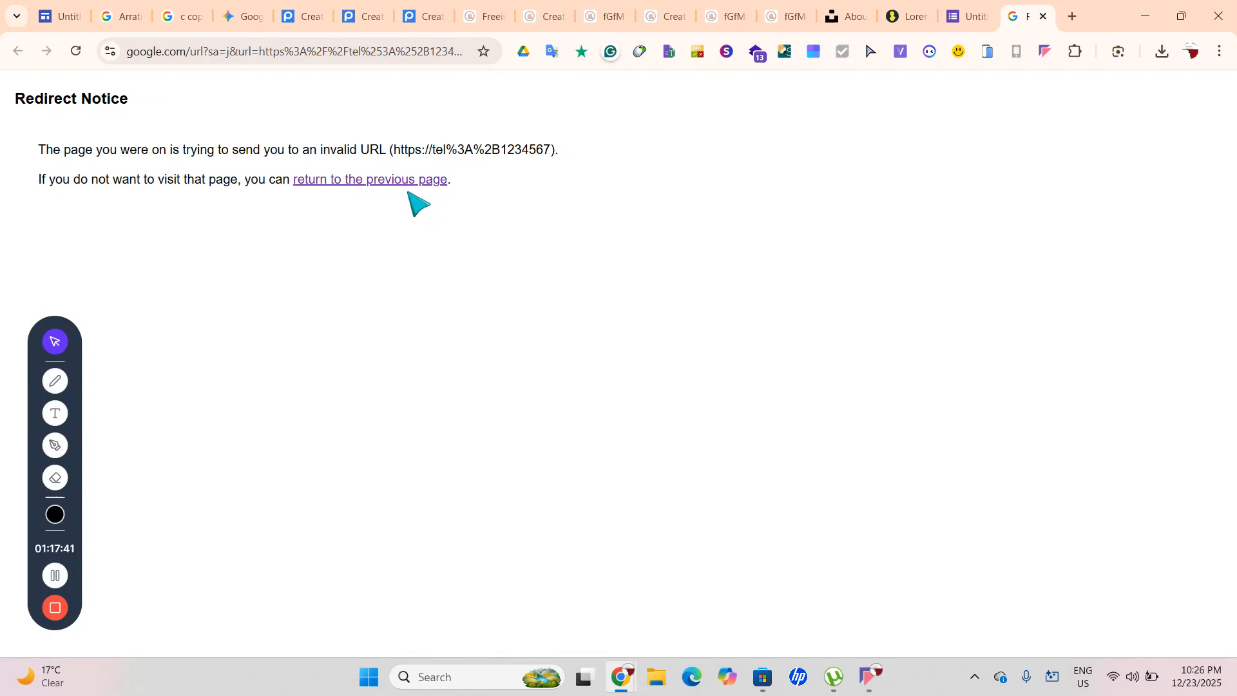
Close the invalid-URL redirect tab, then reopen Call's link editor and cancel without changes
triple_click(482, 154)
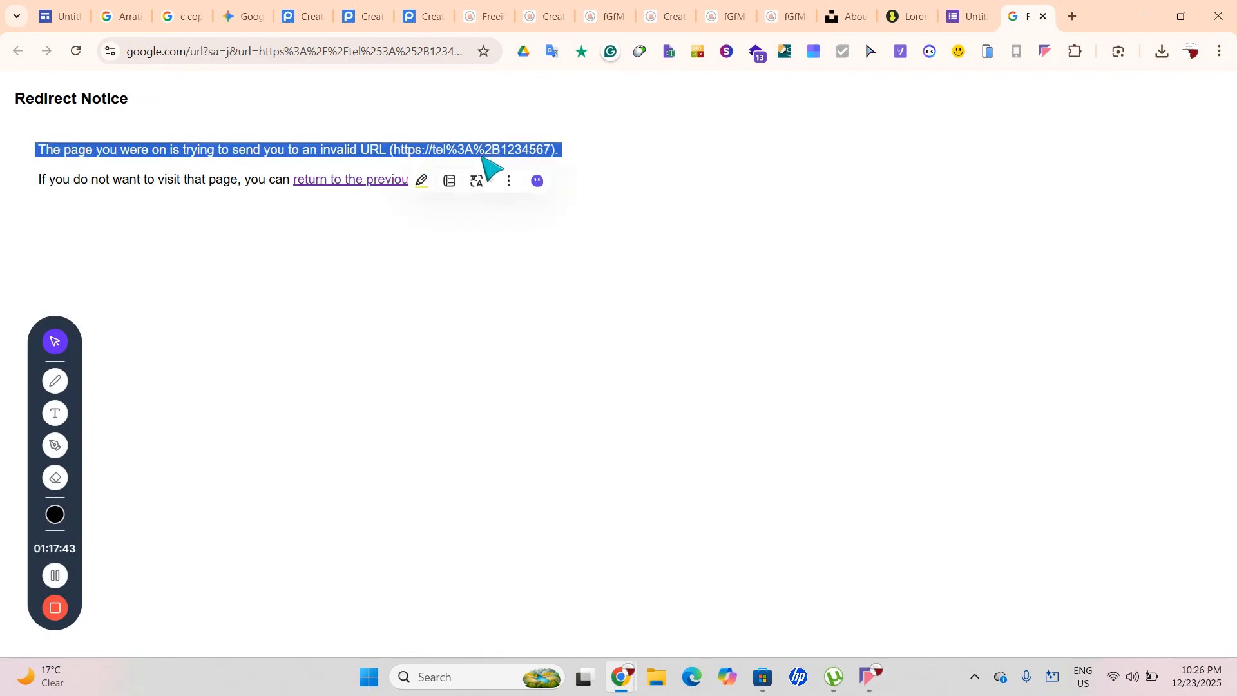
left_click(1043, 16)
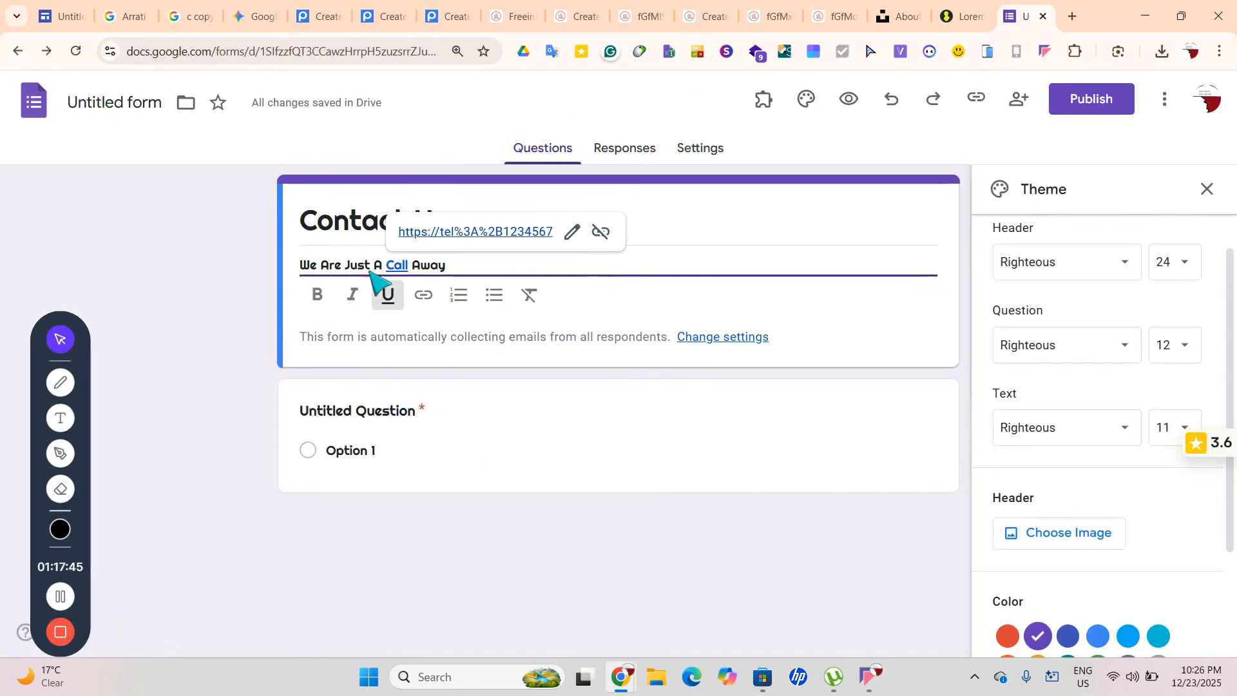
left_click(571, 233)
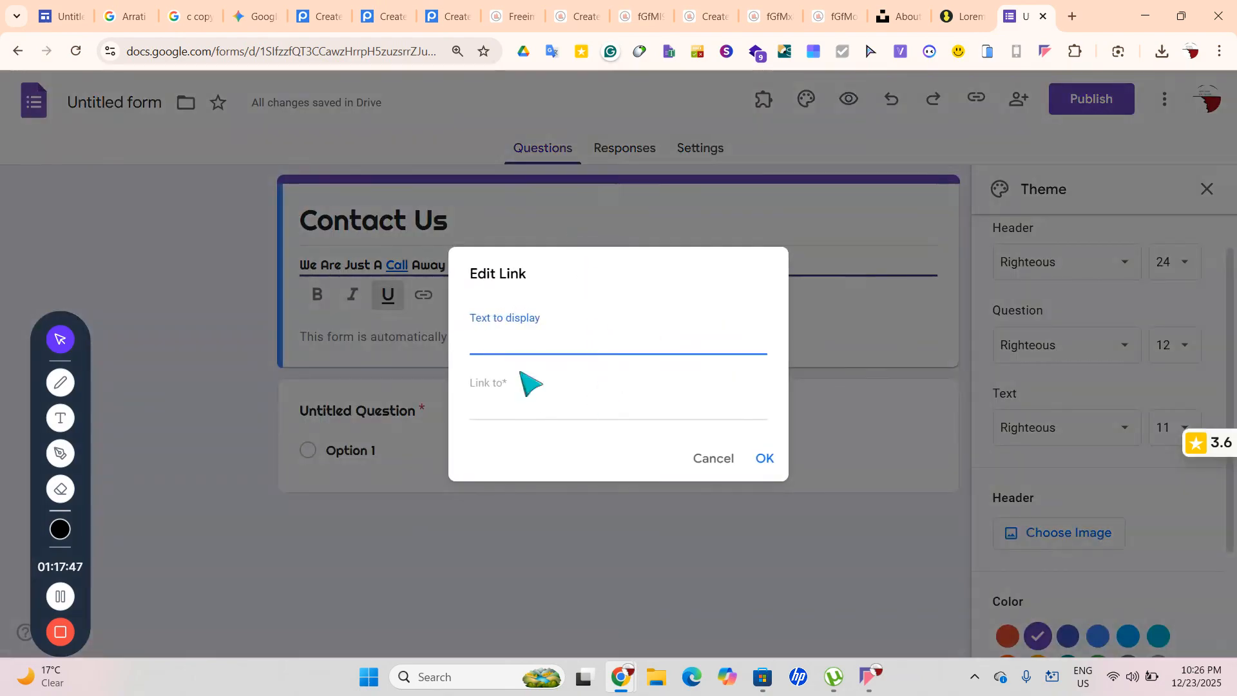
left_click(587, 394)
left_click_drag(637, 407, 417, 402)
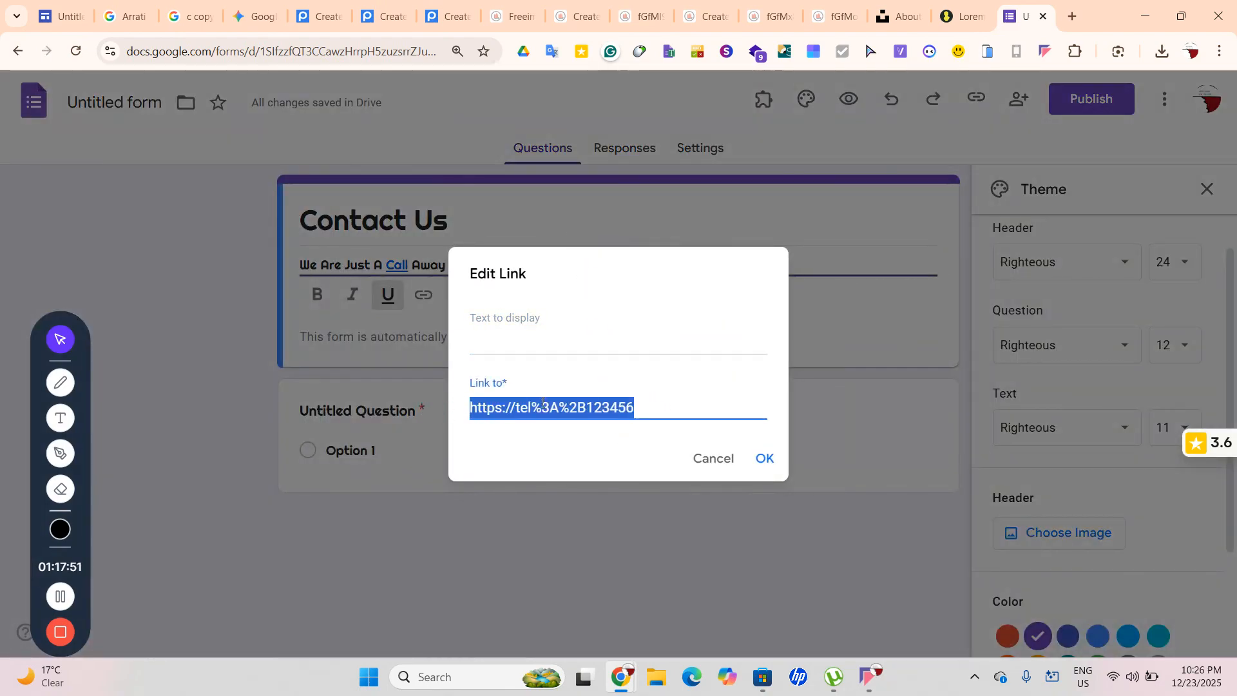
key("BackSpace")
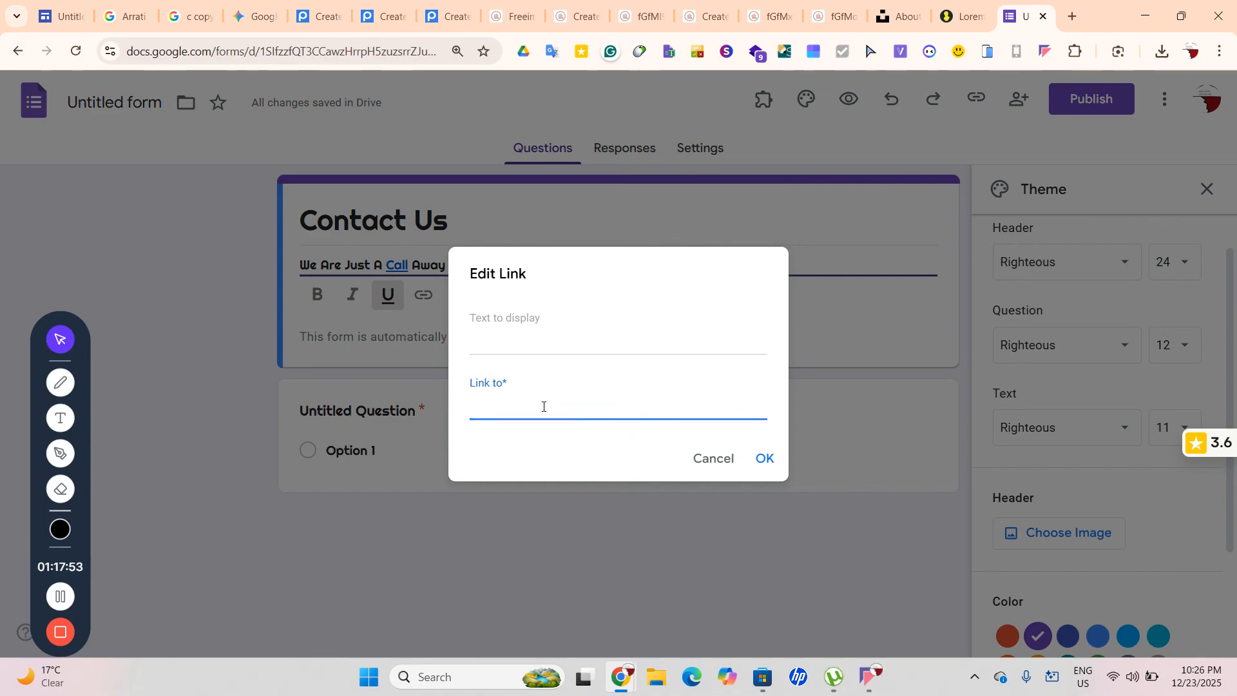
type("https://tel:3A")
left_click_drag(554, 407, 441, 416)
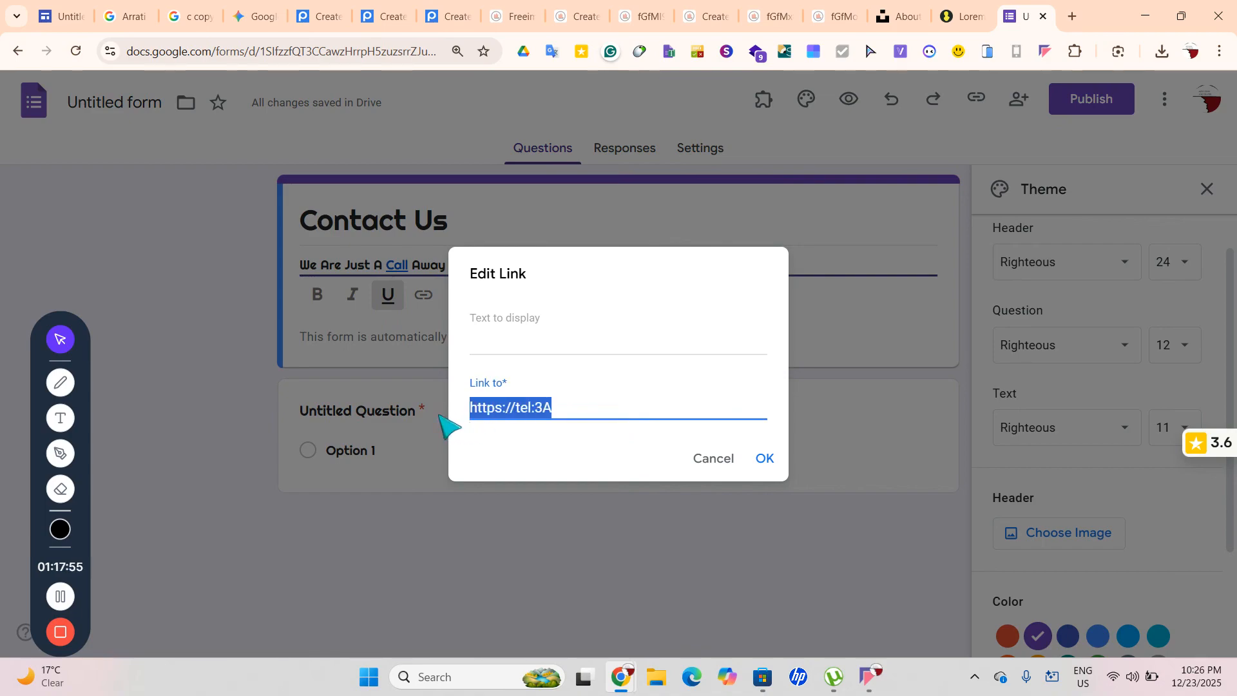
key("BackSpace")
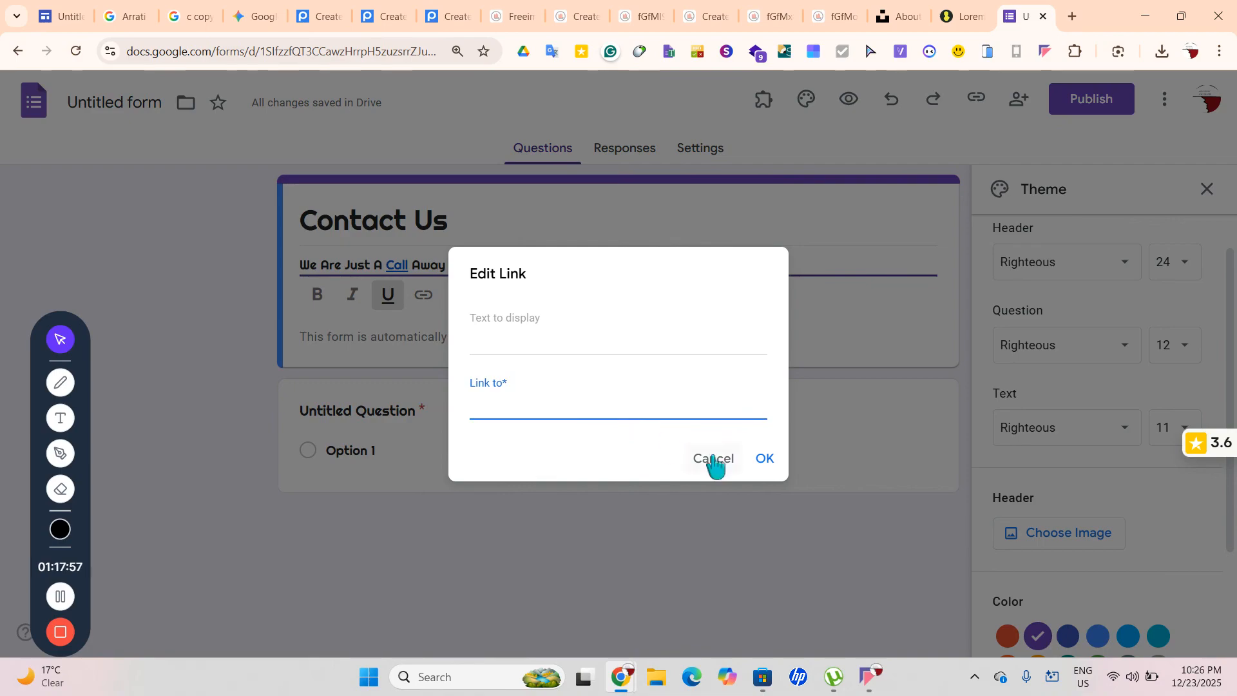
left_click(762, 459)
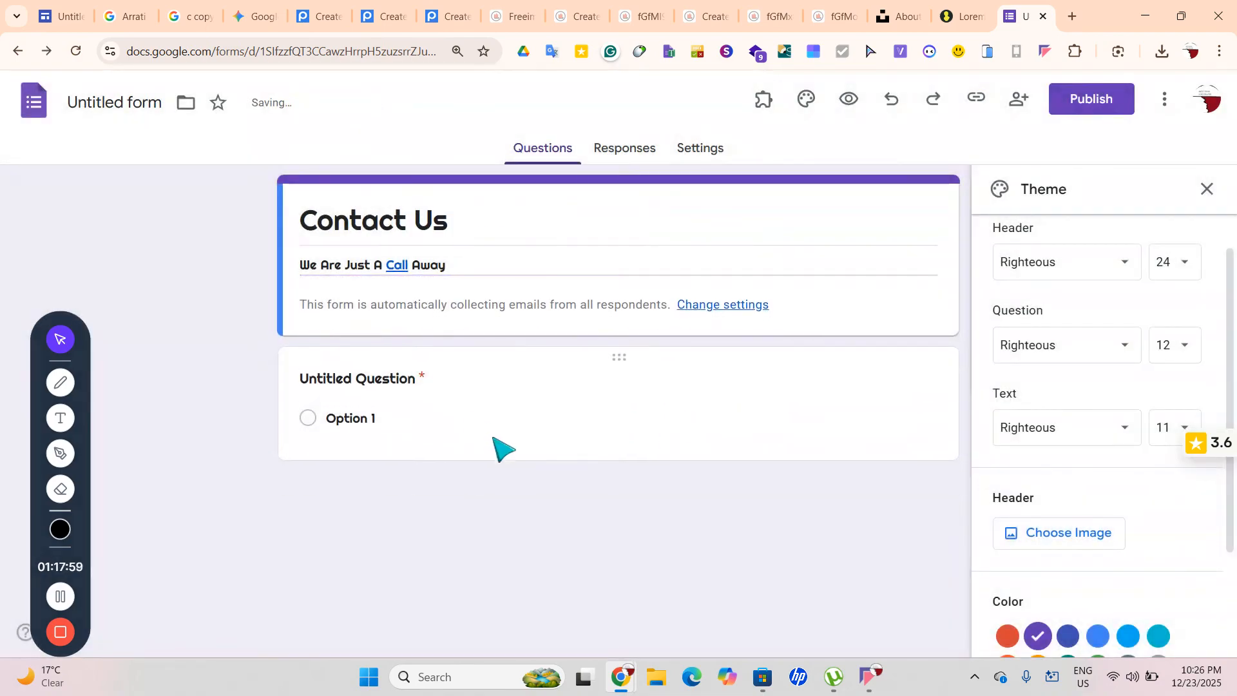
Rename the first question to 'Name' and close the Theme panel
left_click(395, 371)
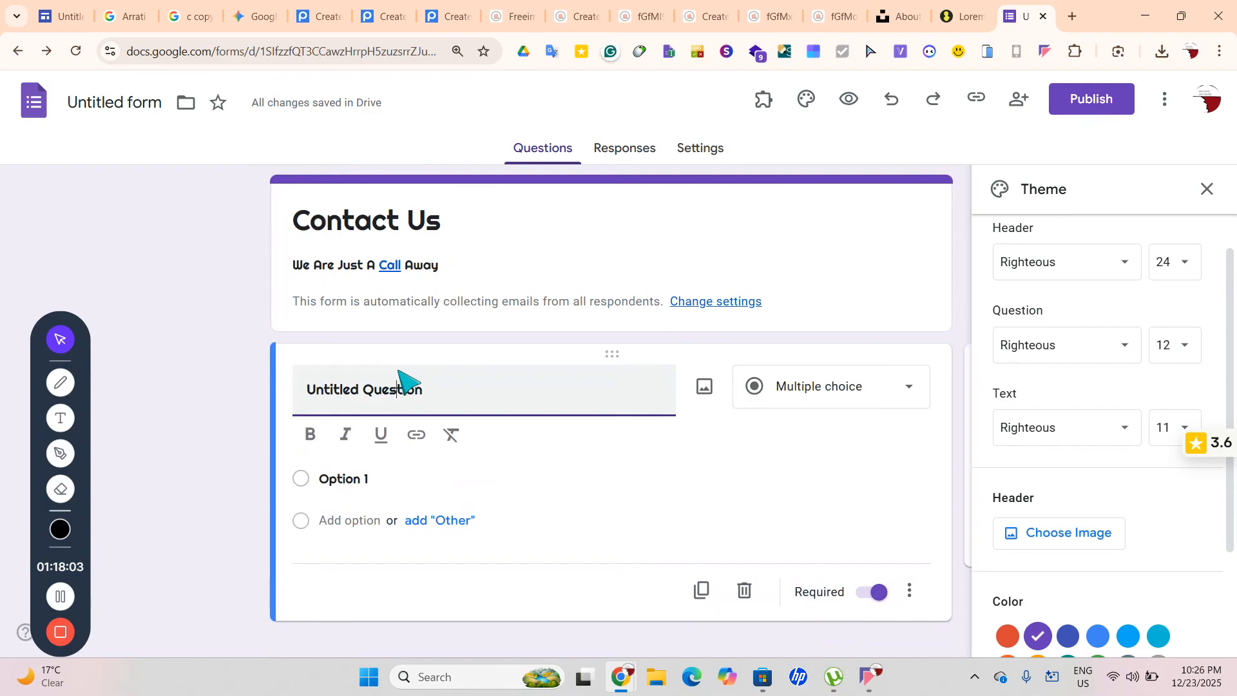
triple_click(398, 372)
type("Name")
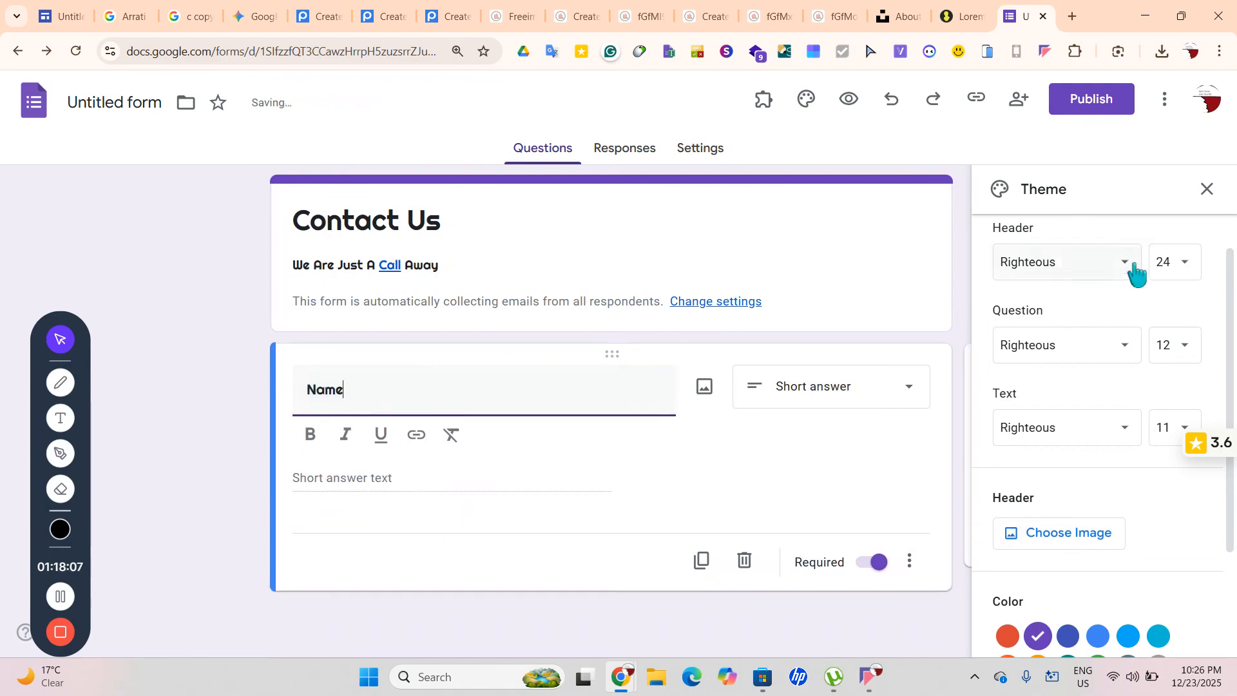
left_click(1208, 191)
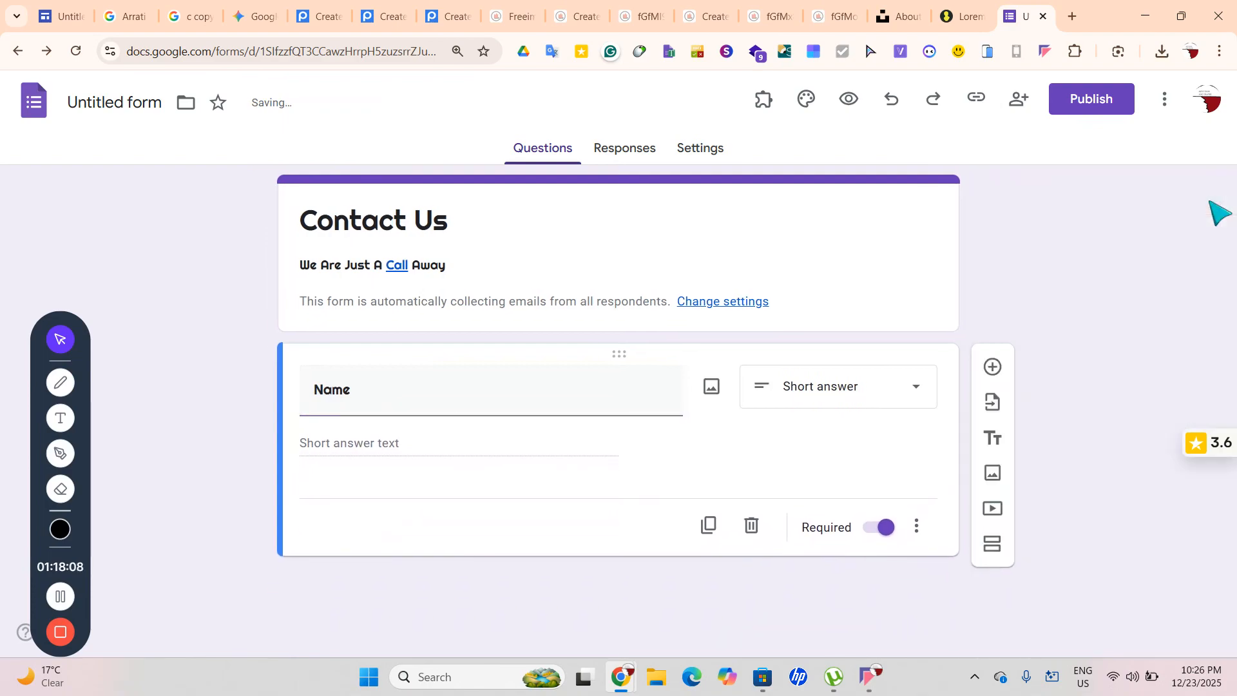
Add a 'Phone' question and a 'Message' question taking long-answer text
left_click(992, 366)
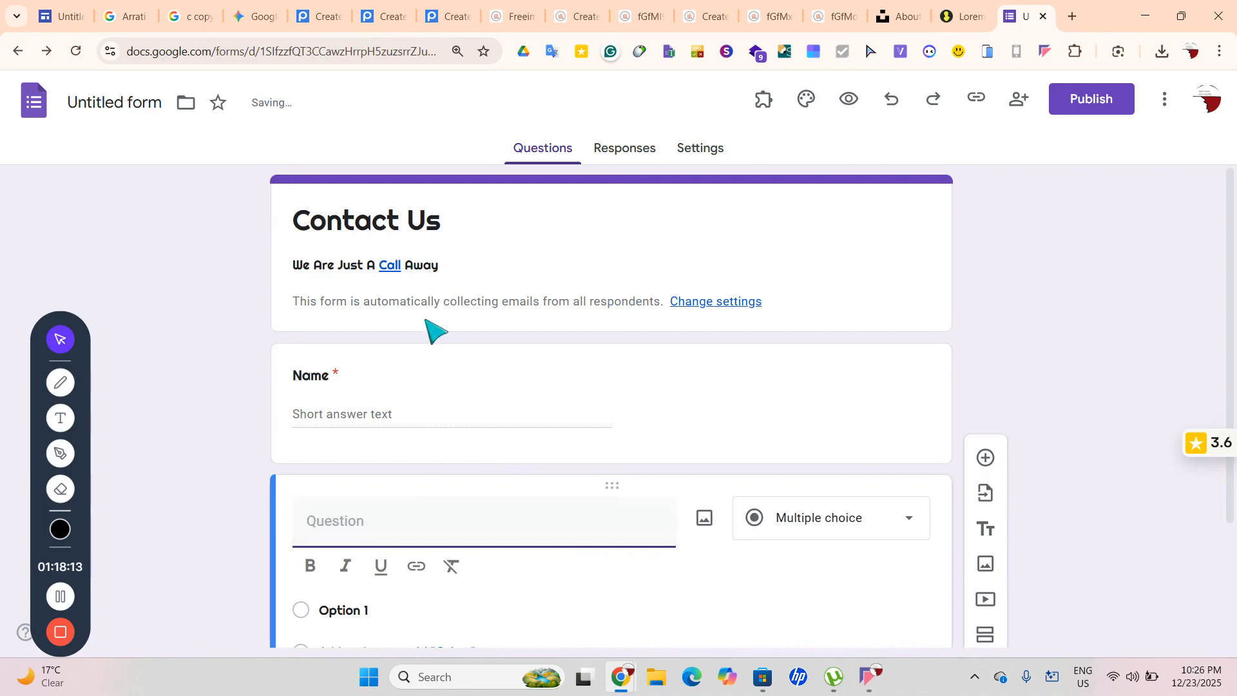
type("hone")
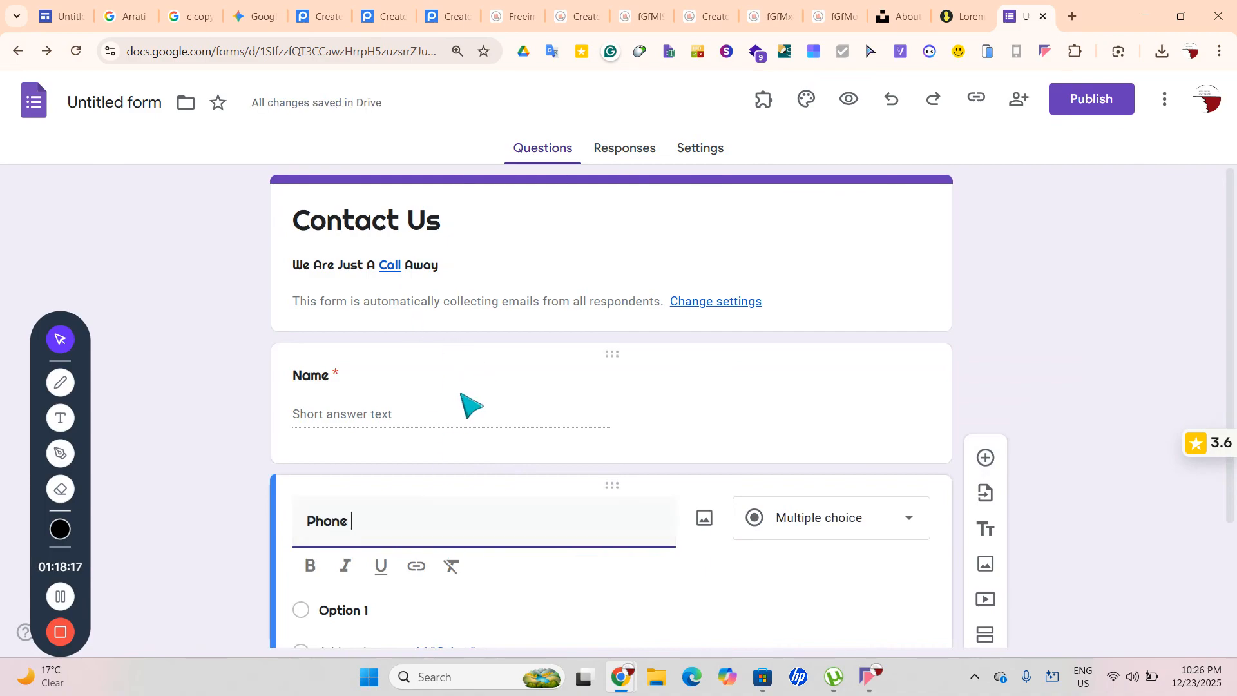
left_click(984, 453)
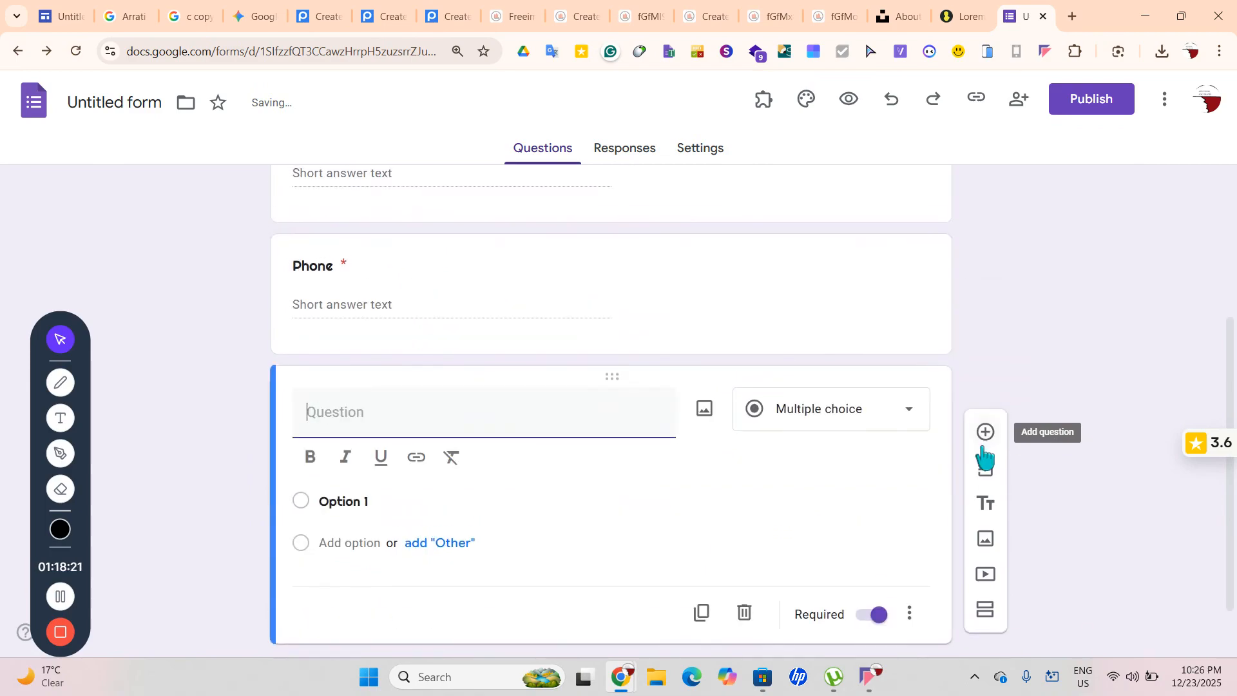
type("Message")
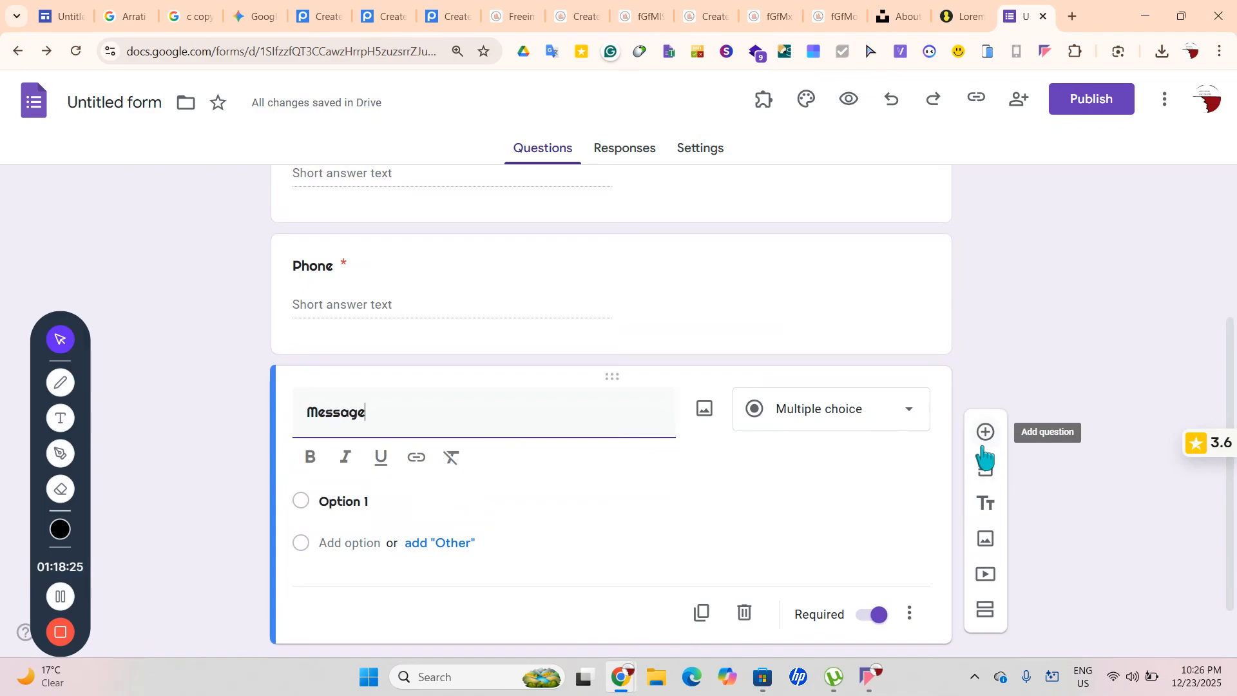
left_click(878, 425)
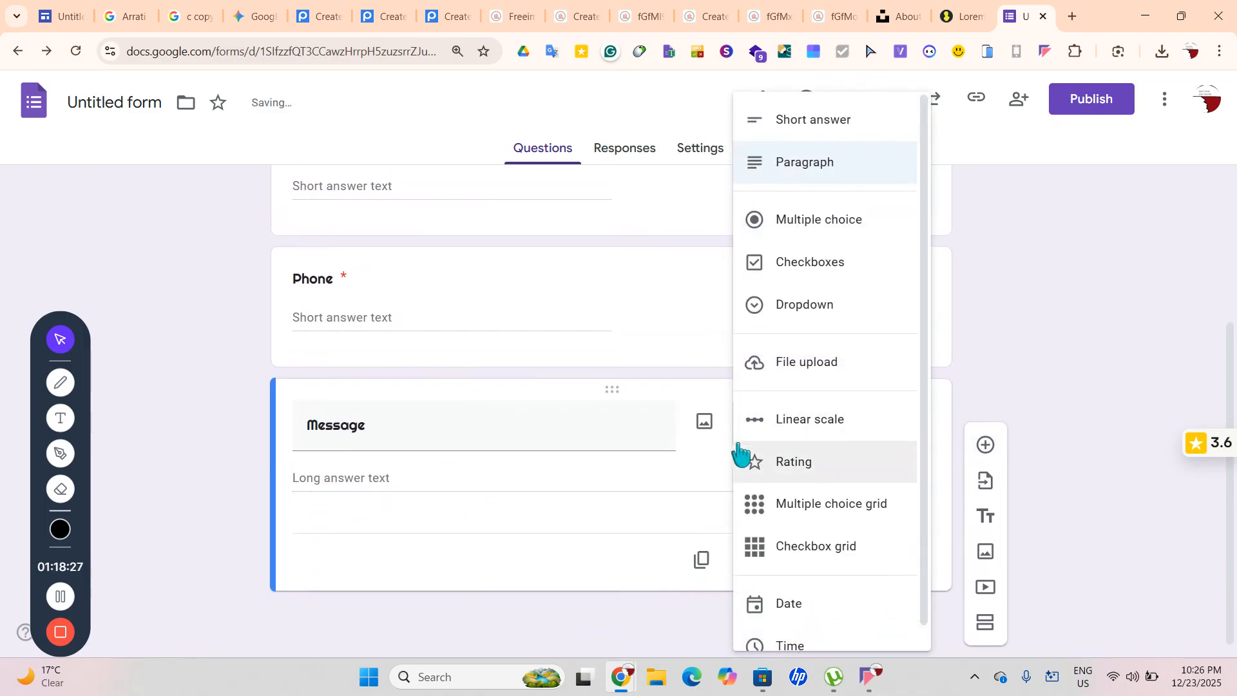
left_click(622, 499)
Publish the form, copy its Embed HTML code, and return to the Google Sites tab
left_click(1092, 99)
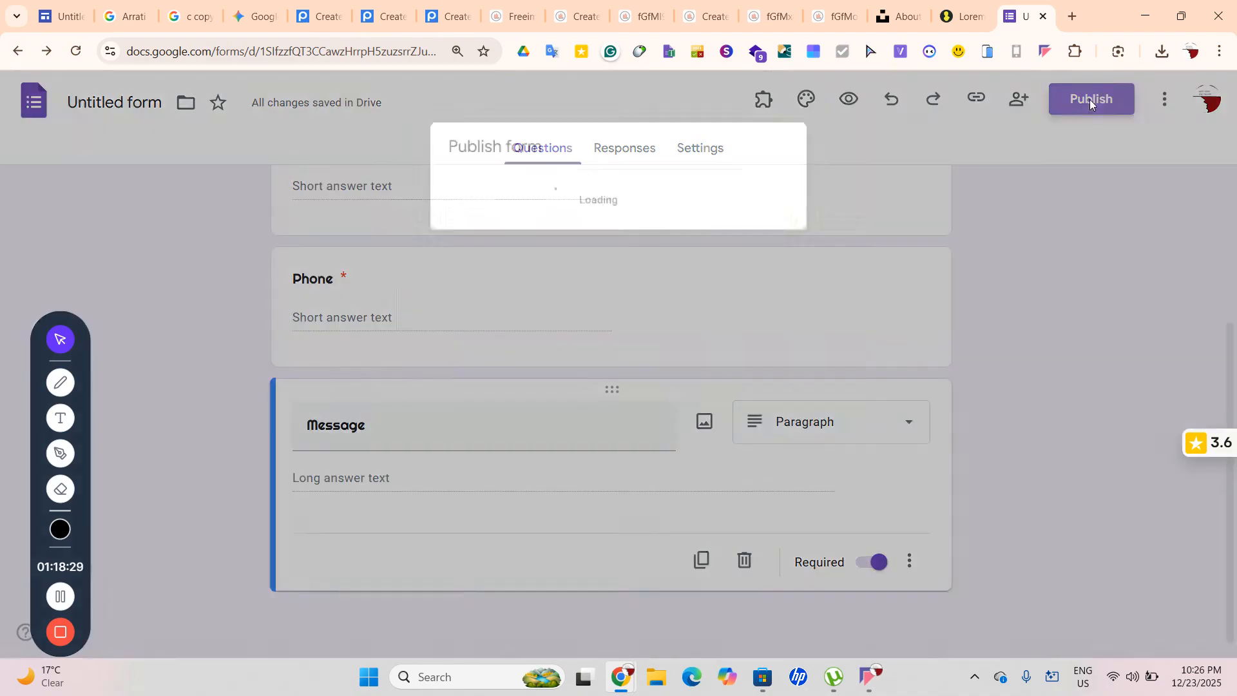
left_click(775, 373)
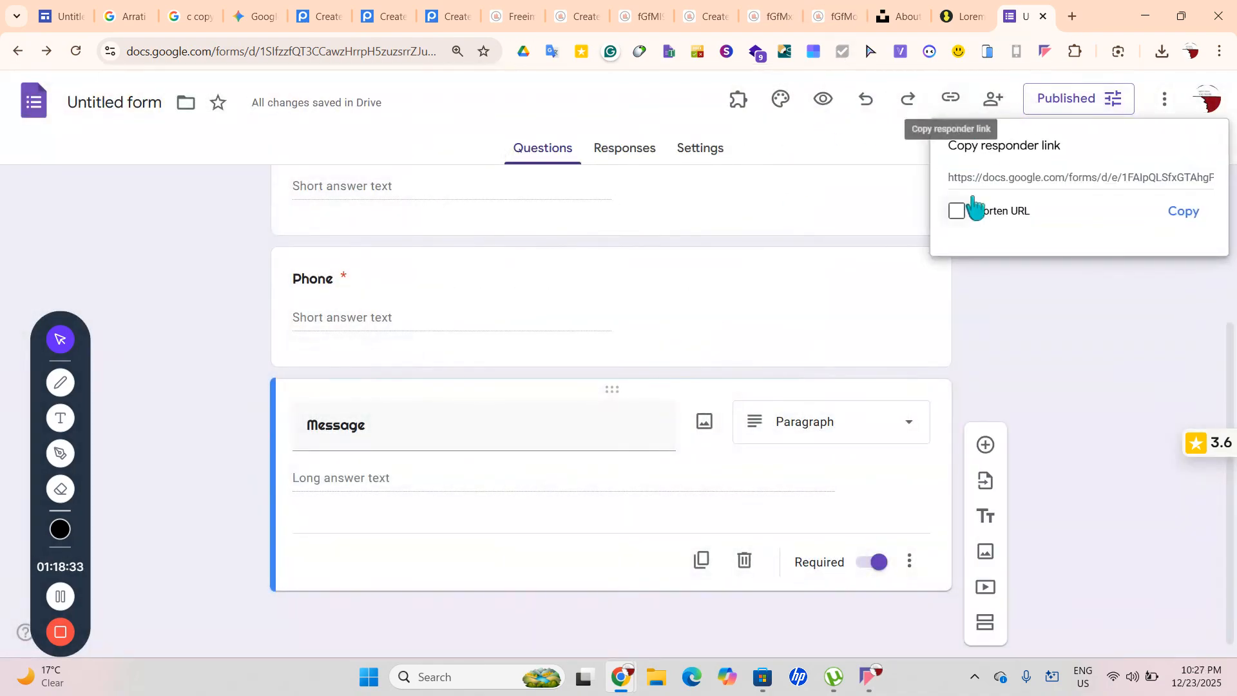
left_click(1165, 98)
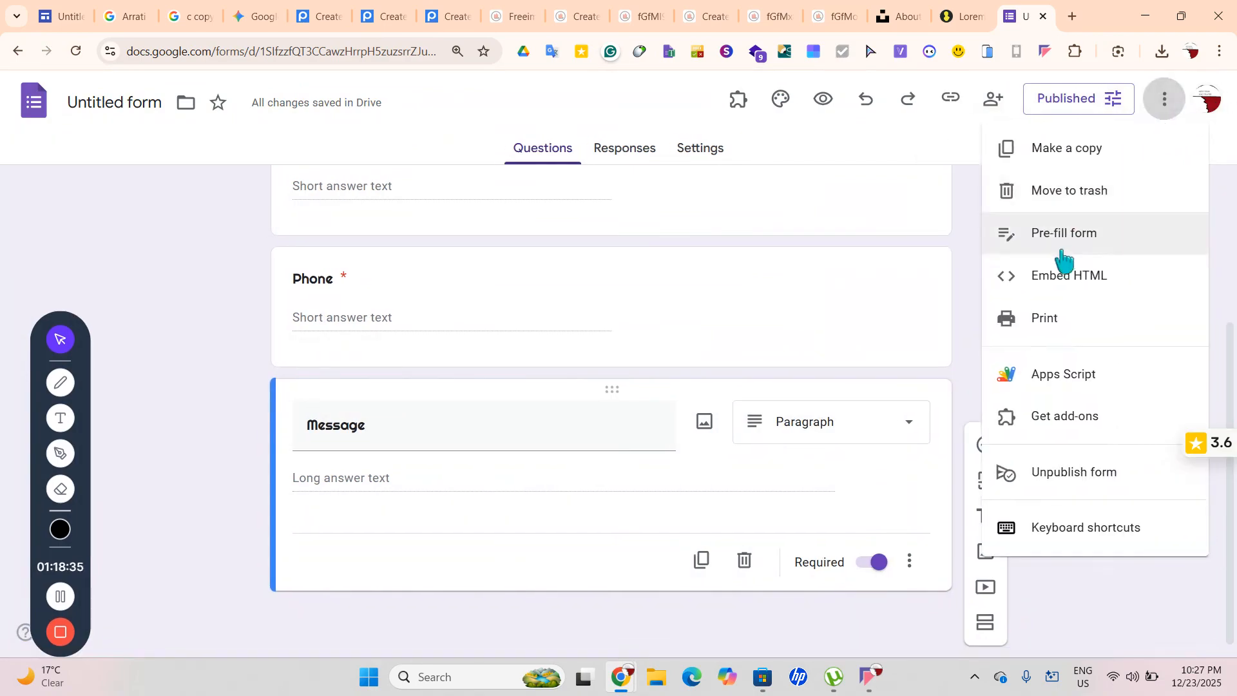
left_click(1049, 277)
left_click(795, 444)
left_click(449, 14)
Embed the copied Contact Us form code on the Contact page and widen the embed box
left_click(82, 9)
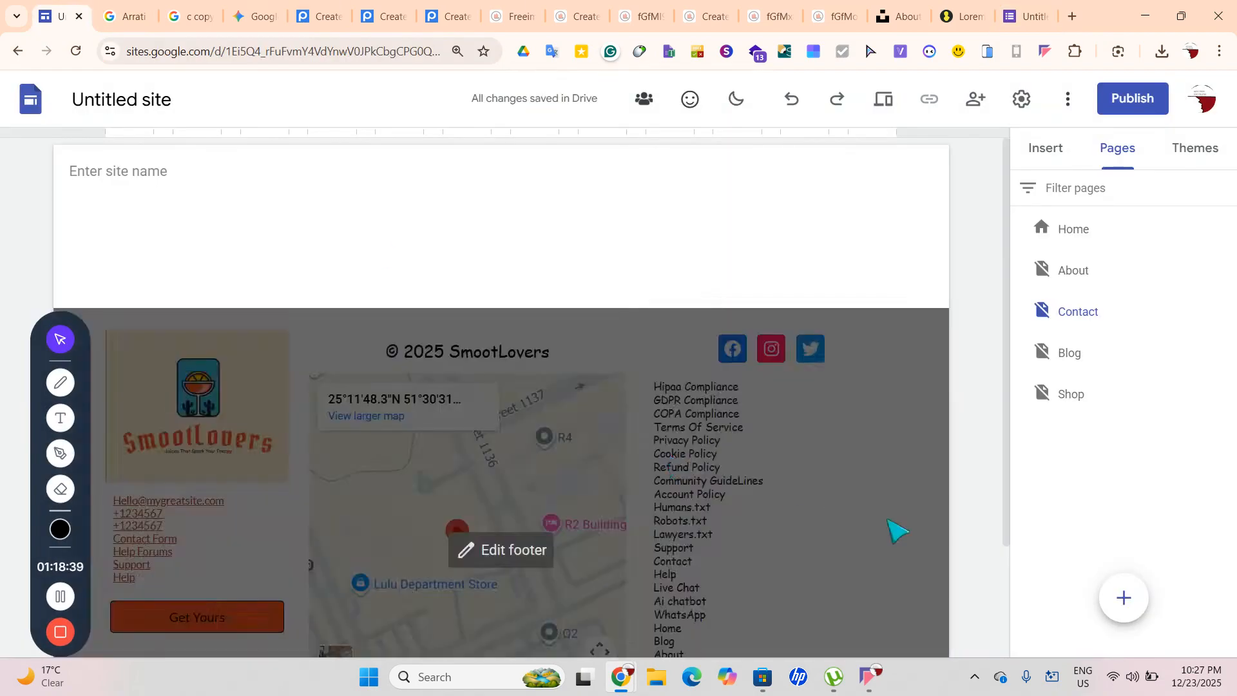
left_click(1047, 143)
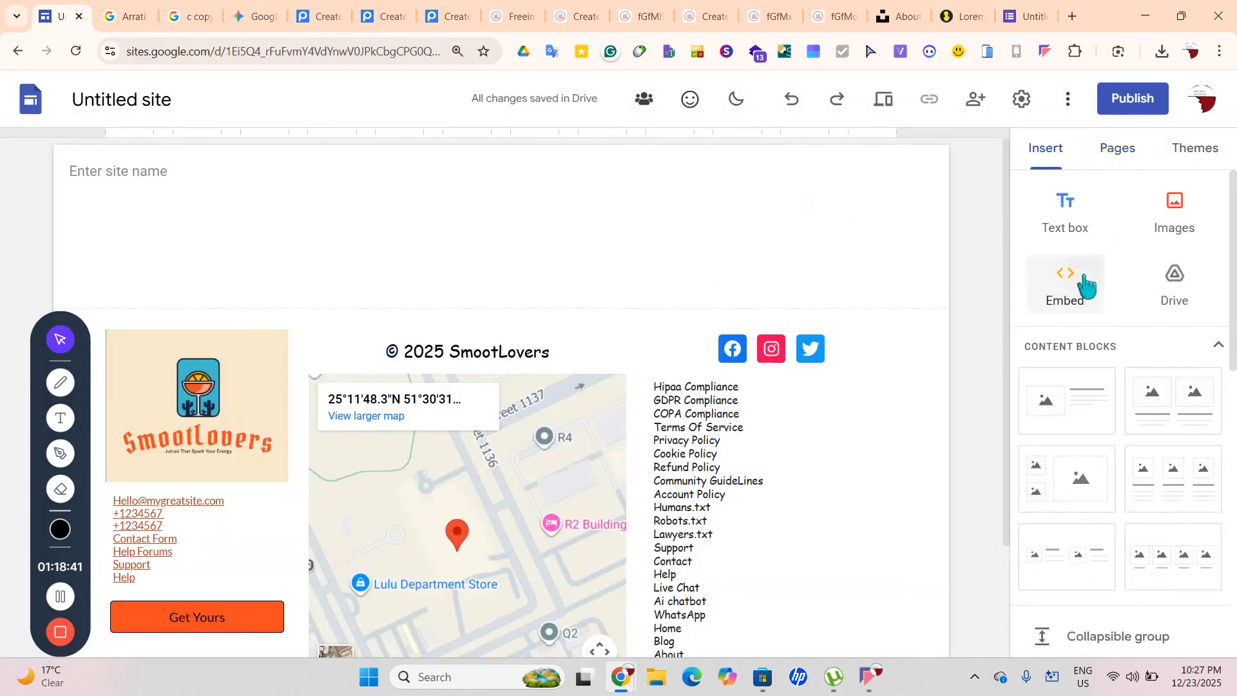
left_click(1080, 284)
left_click(481, 330)
key("ctrl+v")
left_click(802, 478)
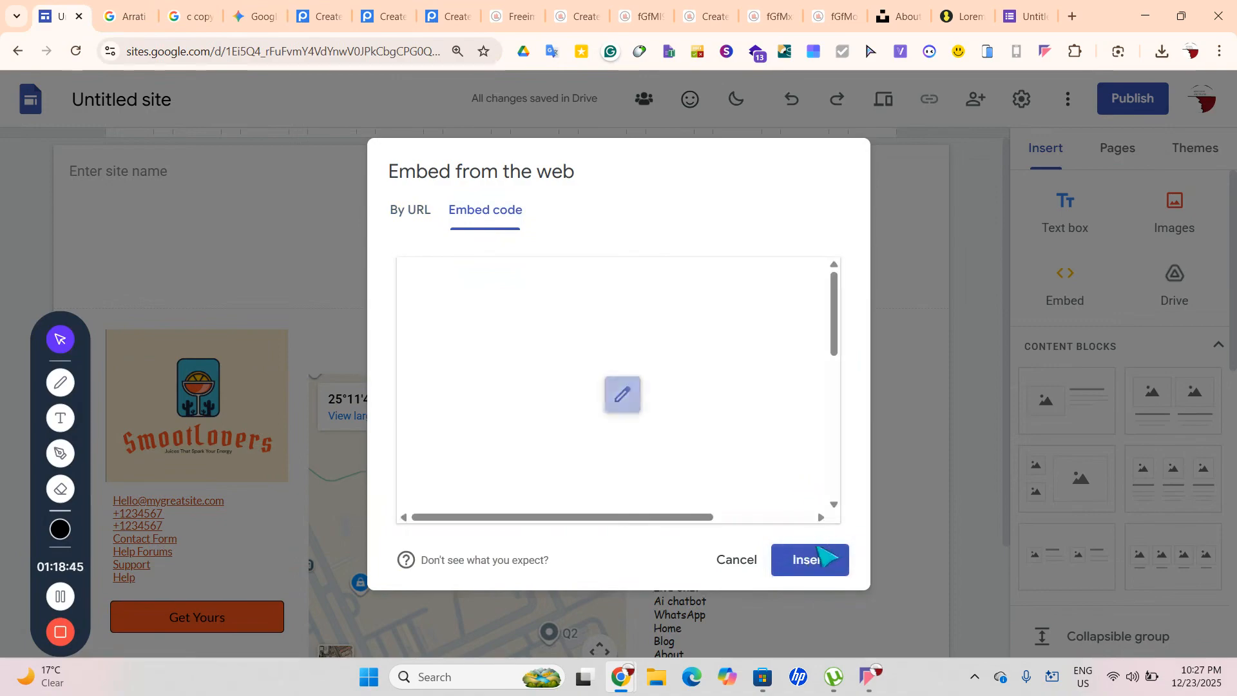
left_click(814, 558)
left_click_drag(491, 387, 909, 418)
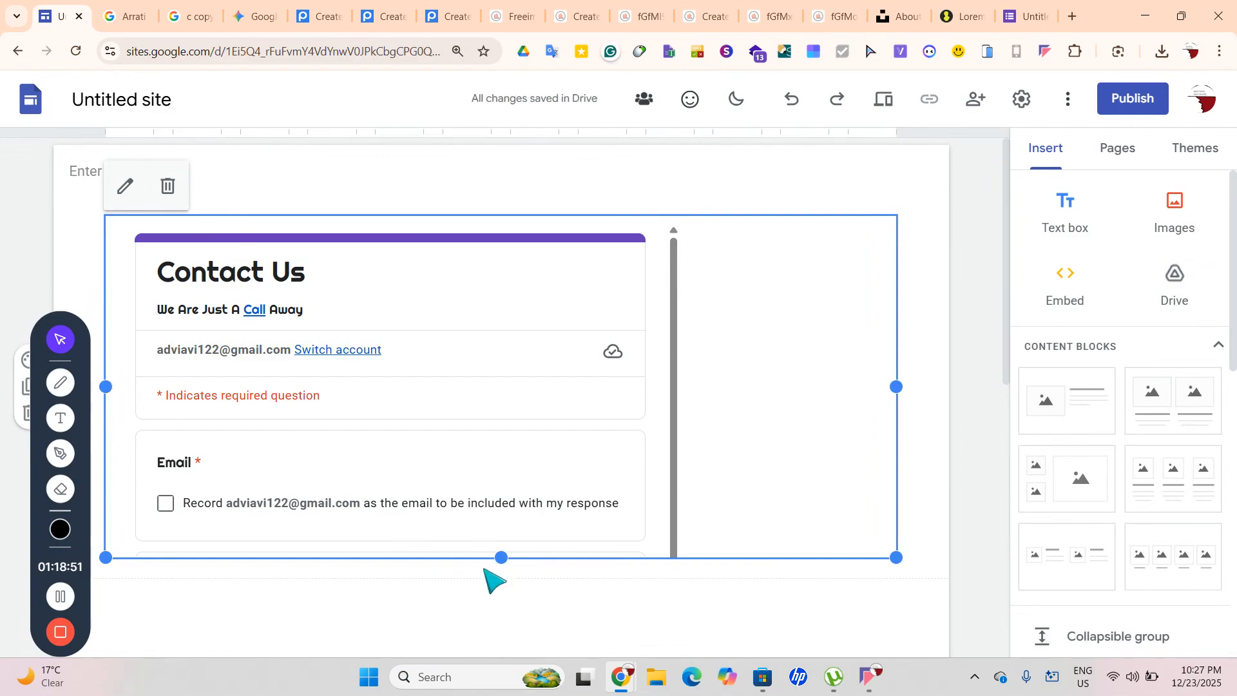
left_click(506, 595)
Switch to the Blog page and add an image-and-text content block
left_click(1096, 154)
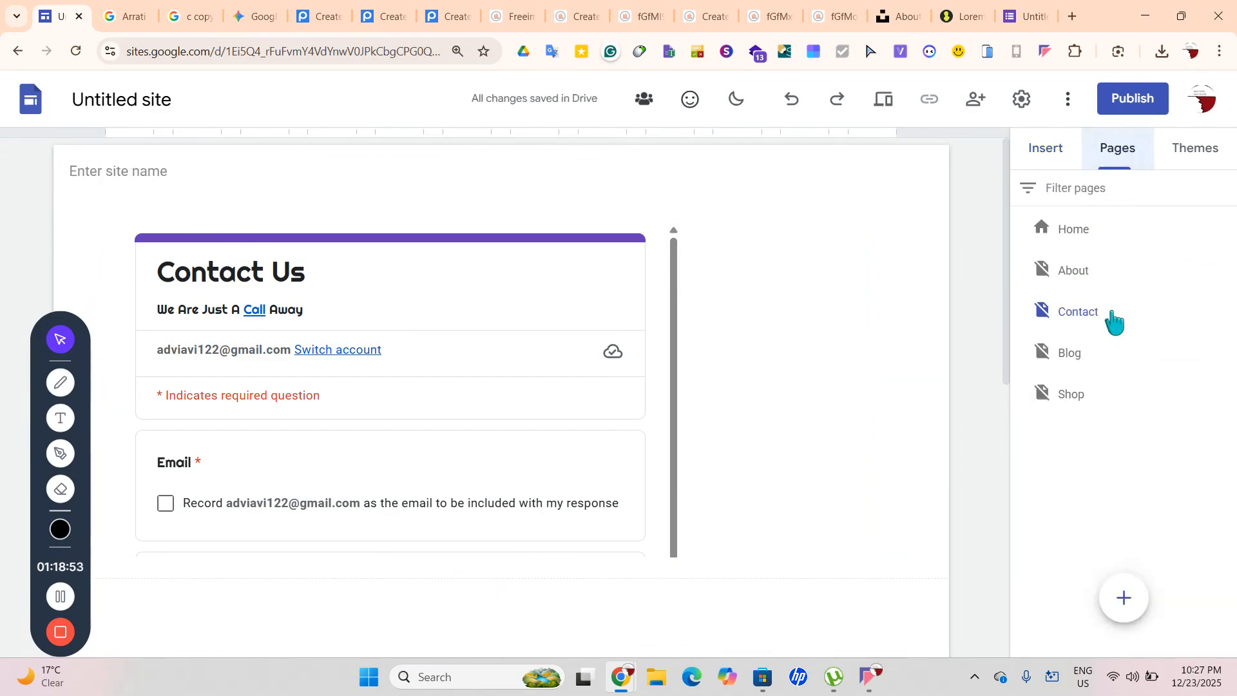
left_click(1100, 377)
left_click(1099, 361)
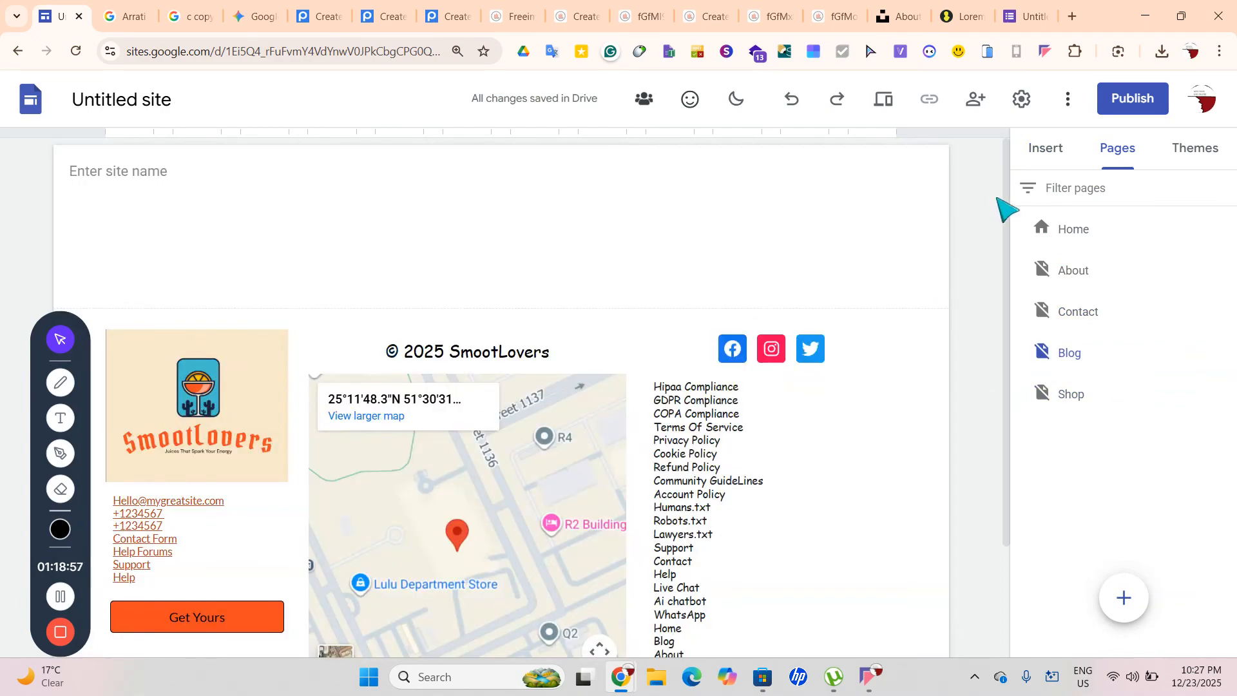
left_click(1046, 149)
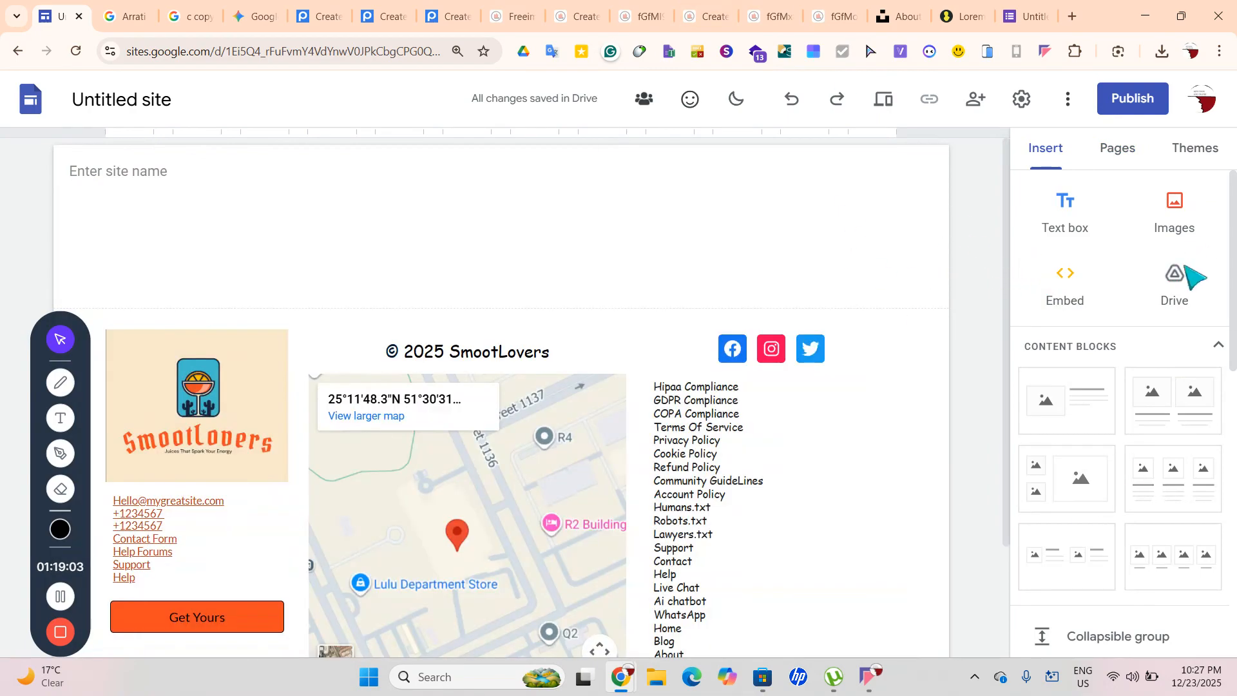
left_click(1086, 415)
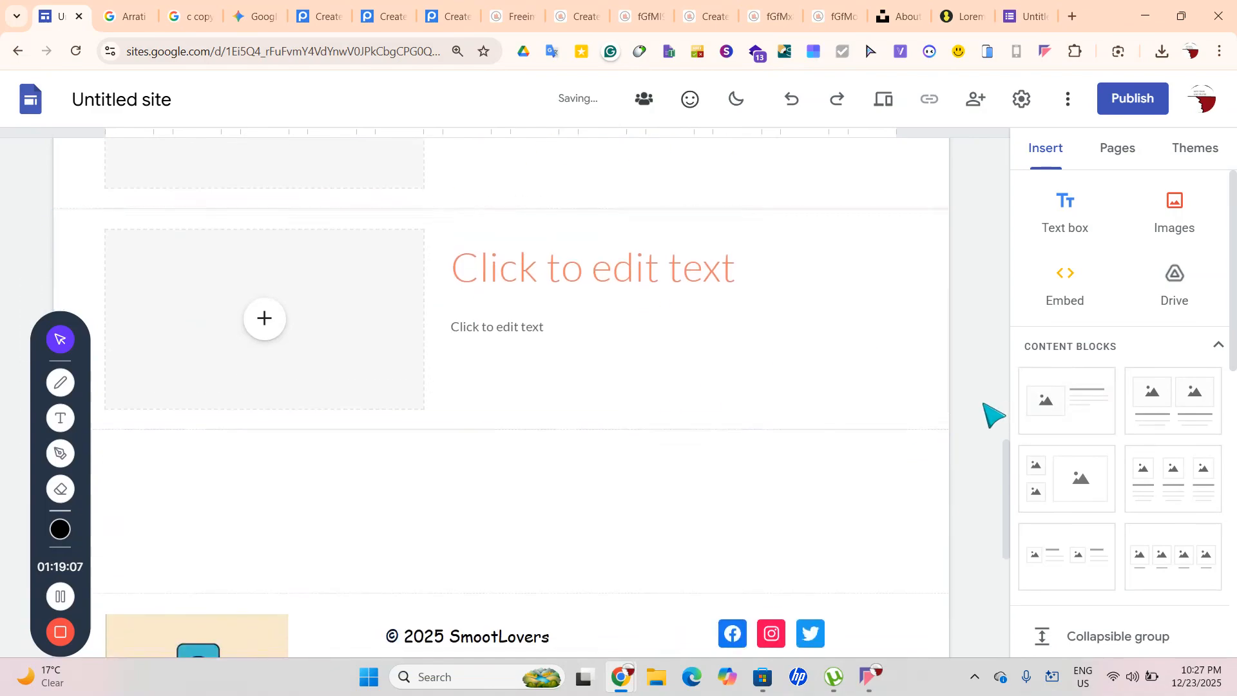
Place a centred Title-style 'Articles' text box in Comic Sans just below the site name
scroll(993, 415, "up", 3)
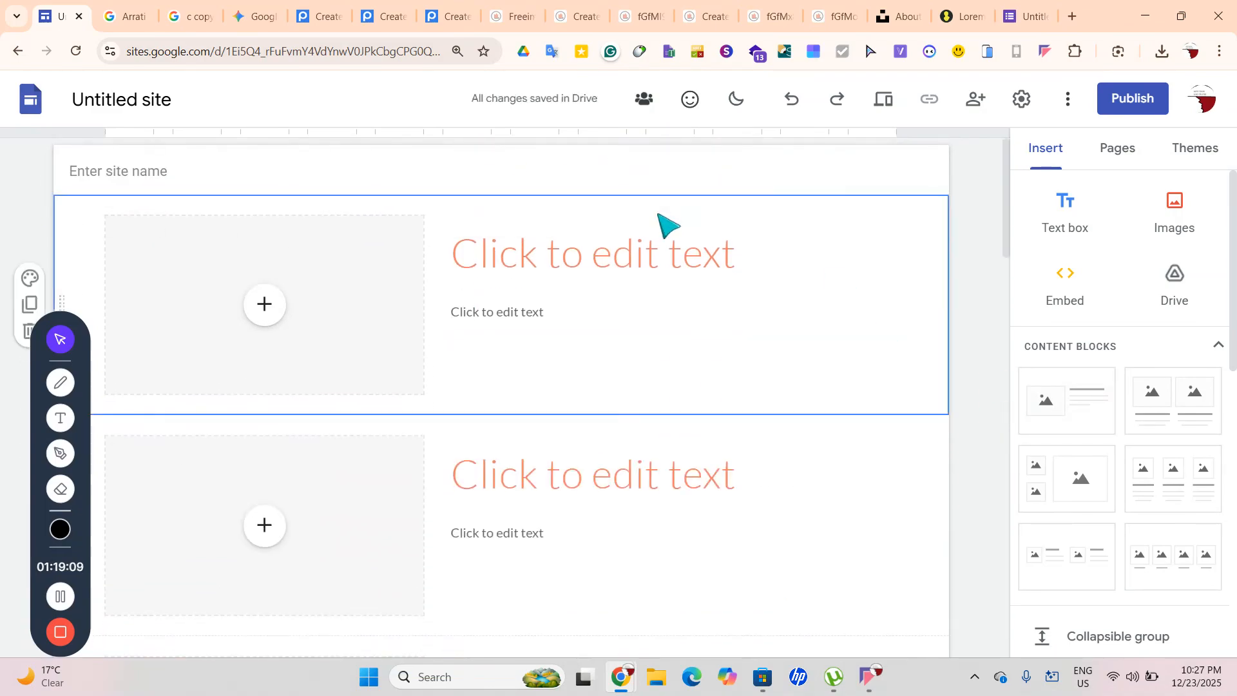
left_click(1062, 217)
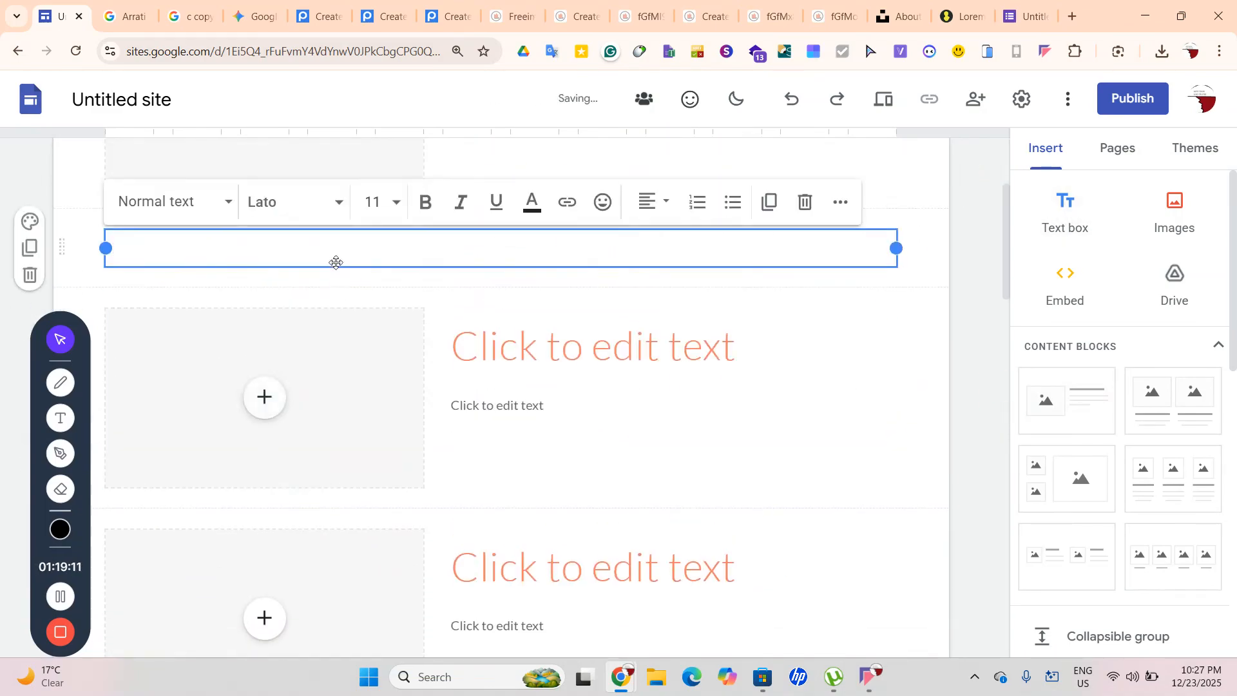
left_click_drag(334, 252, 202, 238)
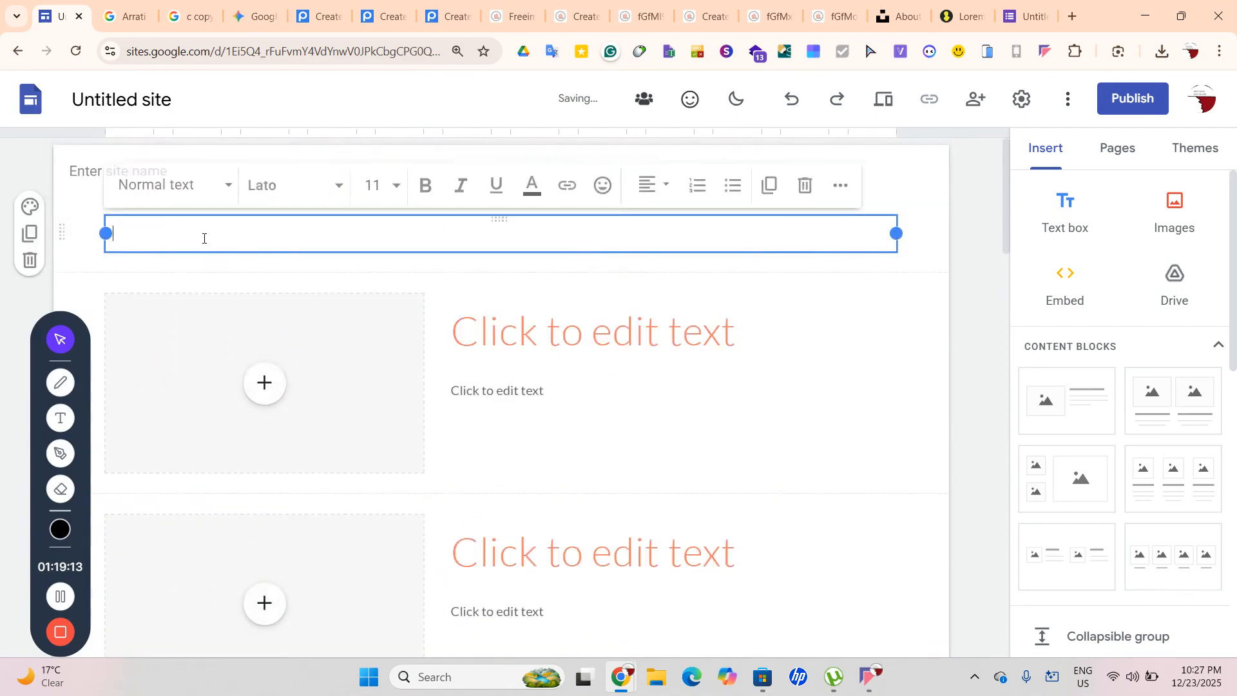
left_click(169, 193)
left_click(194, 281)
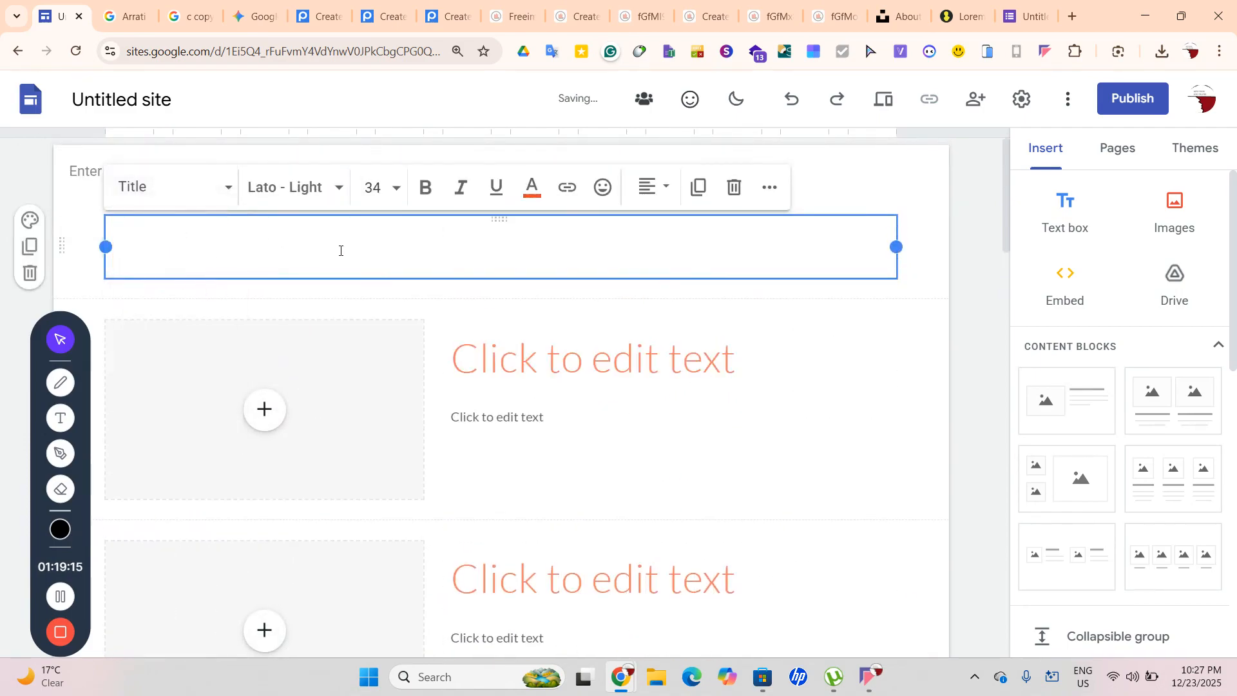
left_click(280, 201)
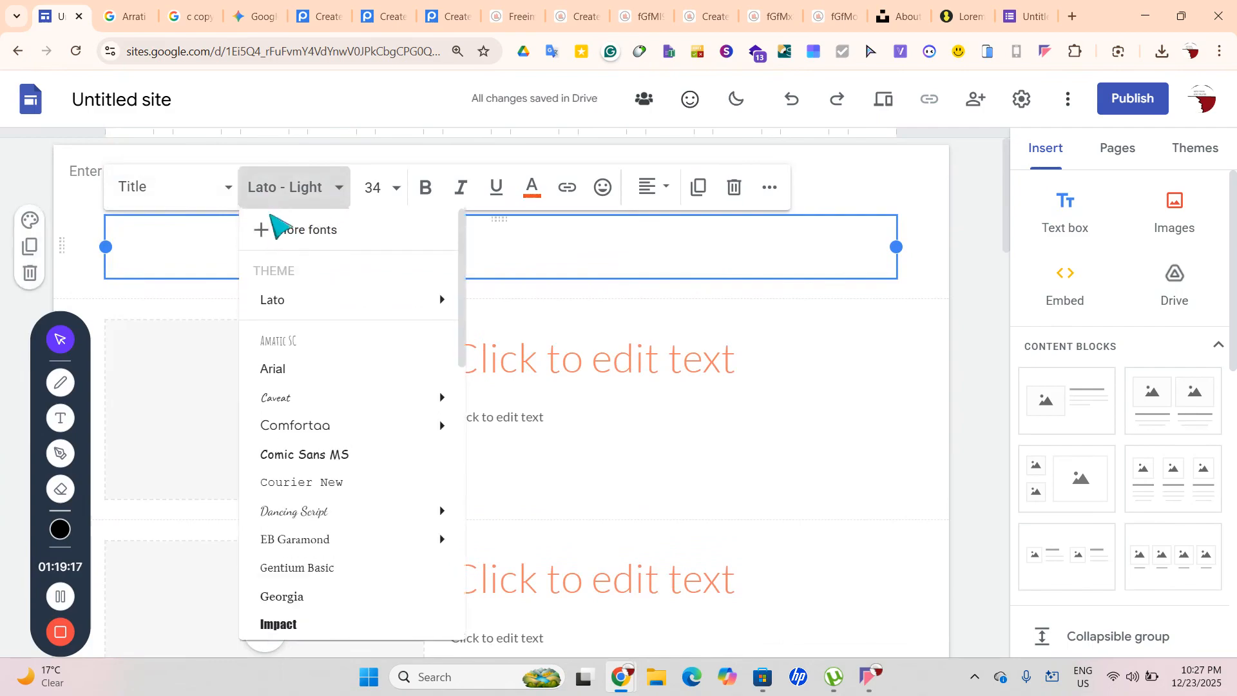
left_click(338, 458)
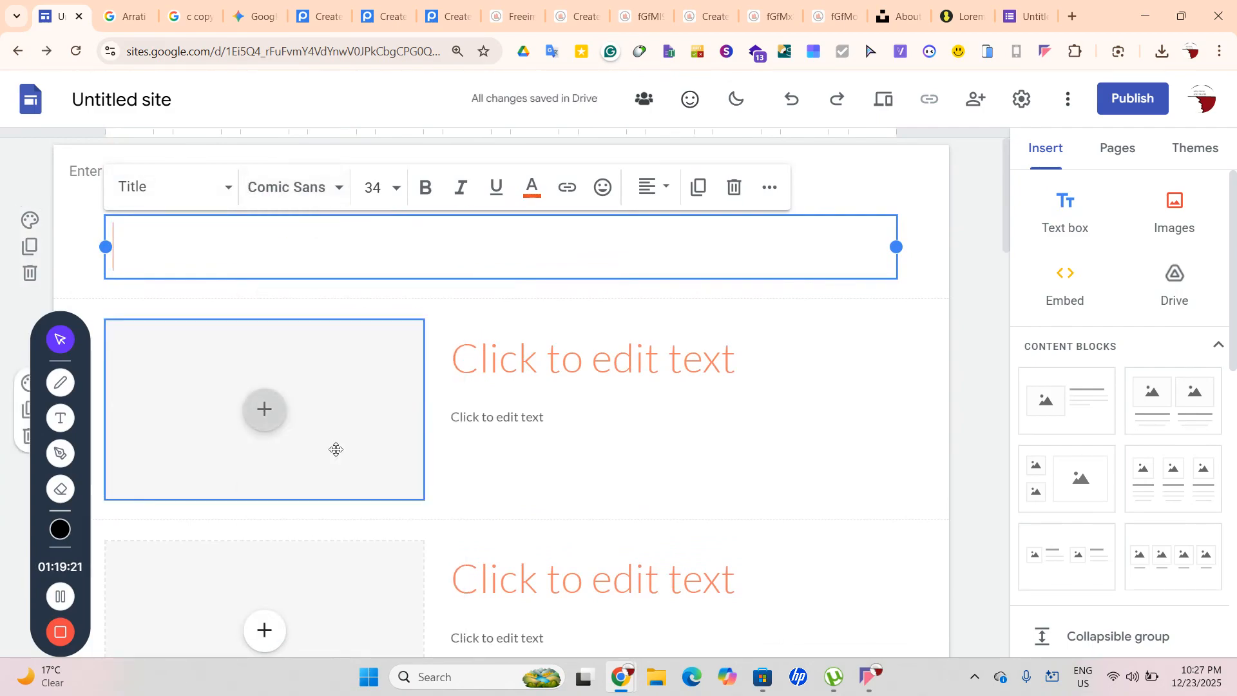
type("Articles")
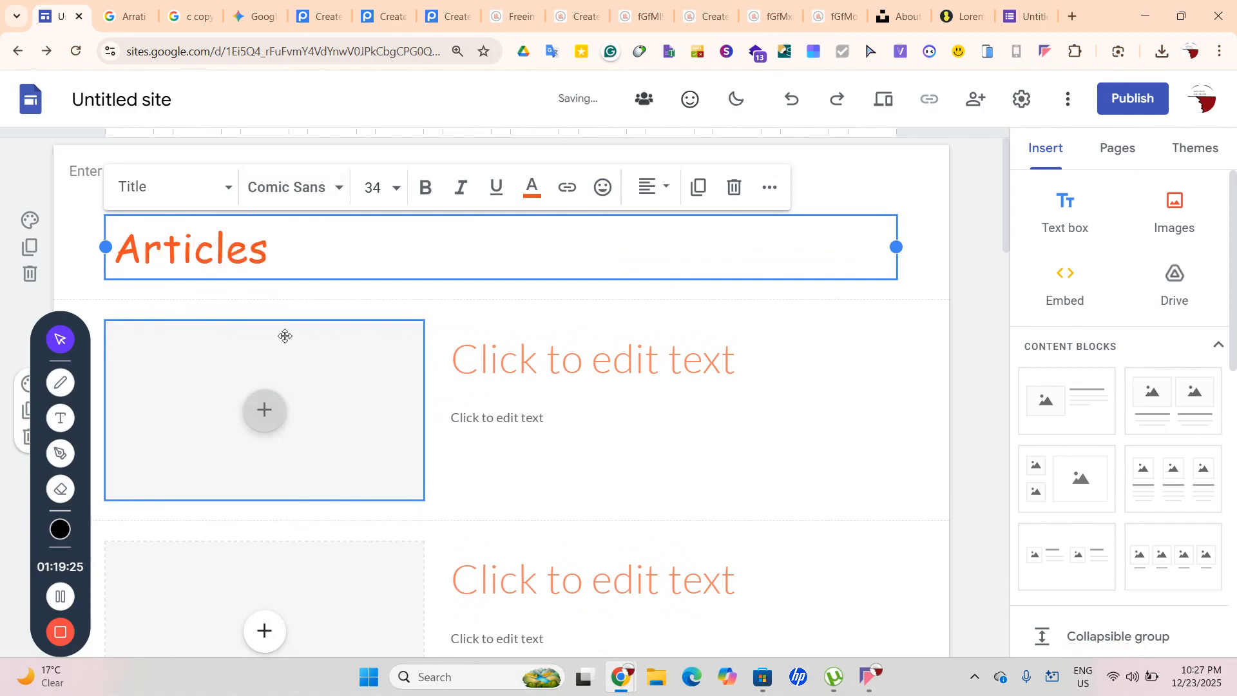
left_click(657, 184)
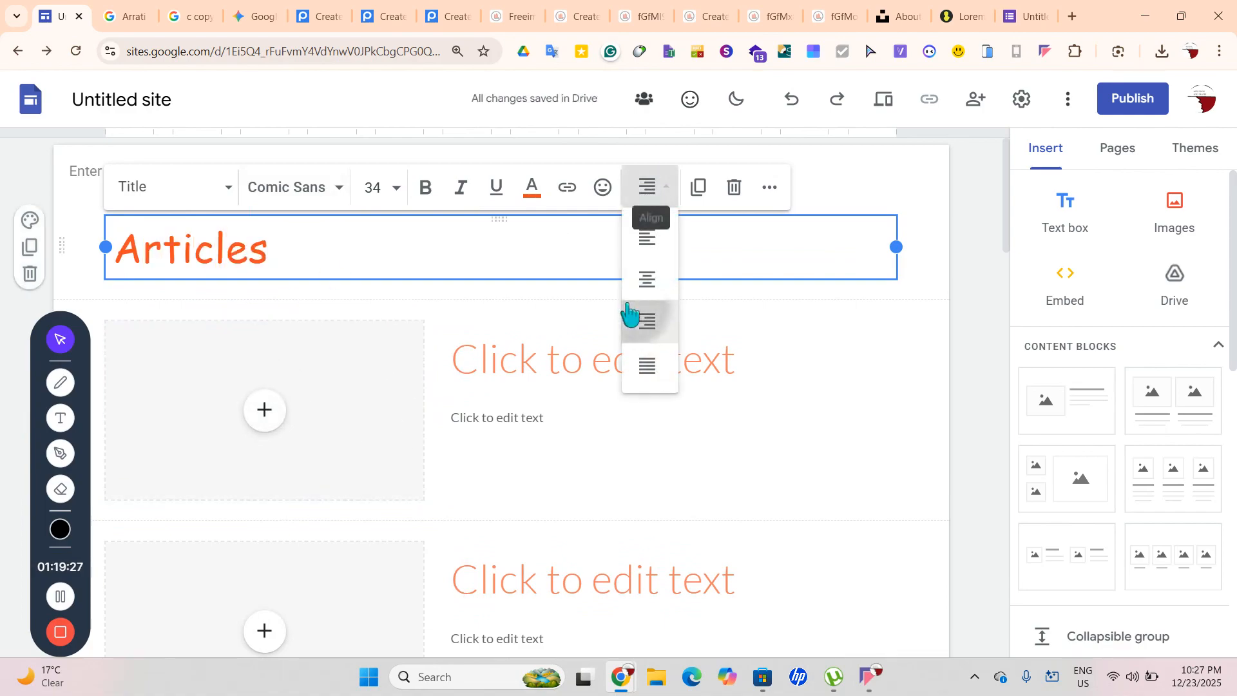
left_click(635, 277)
left_click(961, 308)
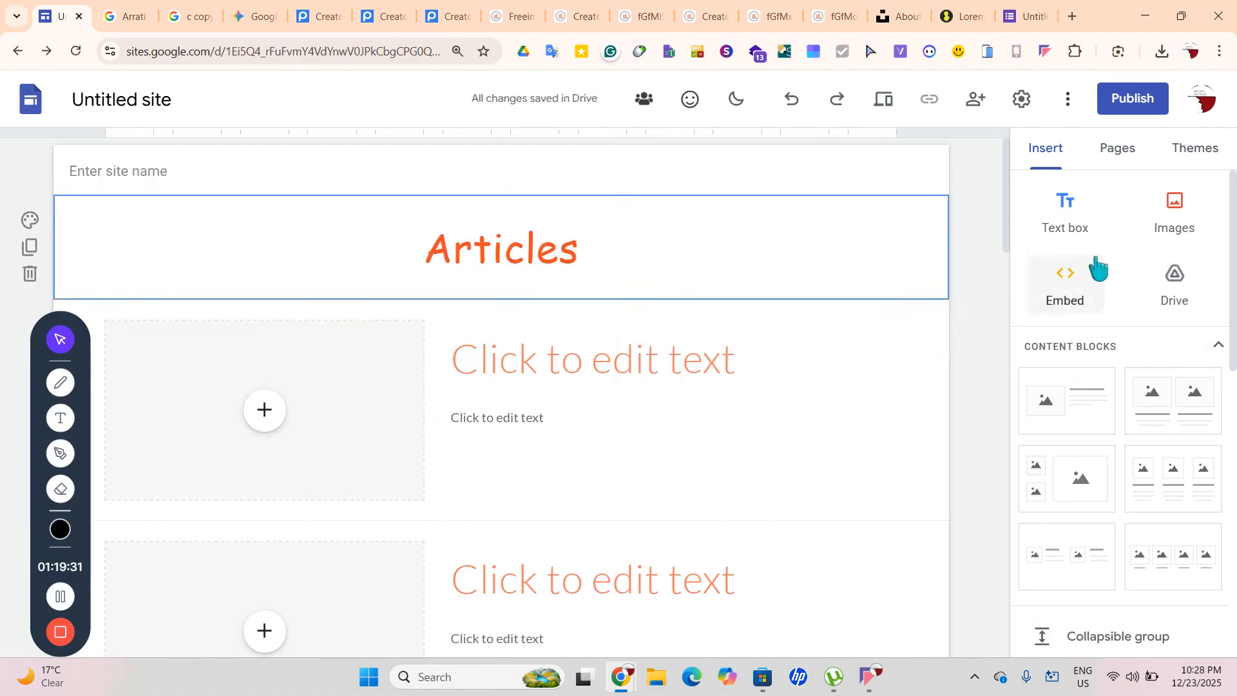
Add a 'Hot' text box below Articles in Comic Sans MS at size 96
left_click(1065, 240)
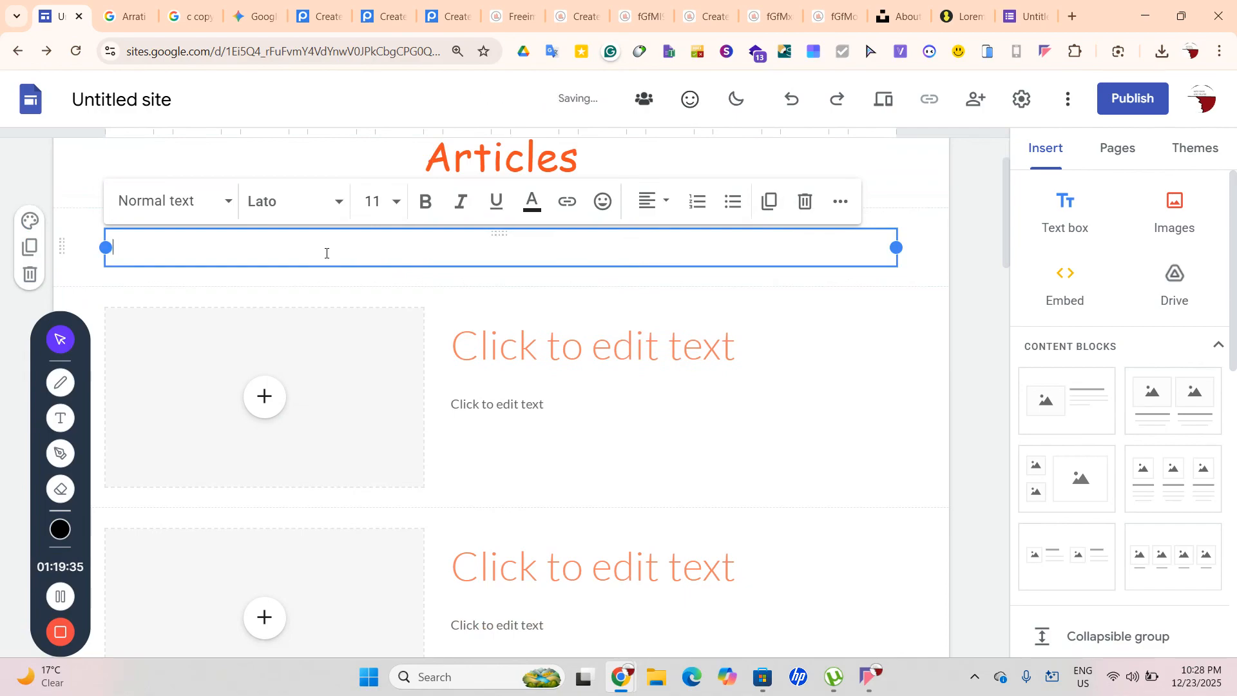
left_click(302, 200)
mouse_move(277, 441)
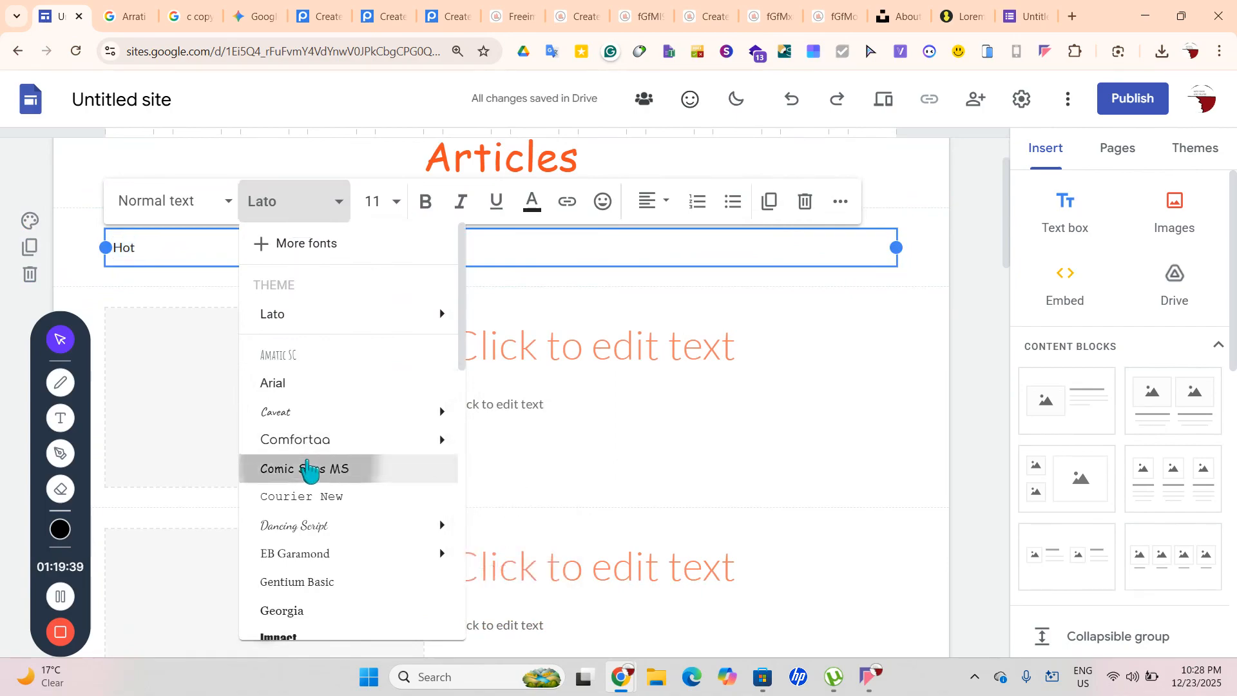
left_click(308, 463)
left_click(377, 202)
scroll(387, 418, "down", 3)
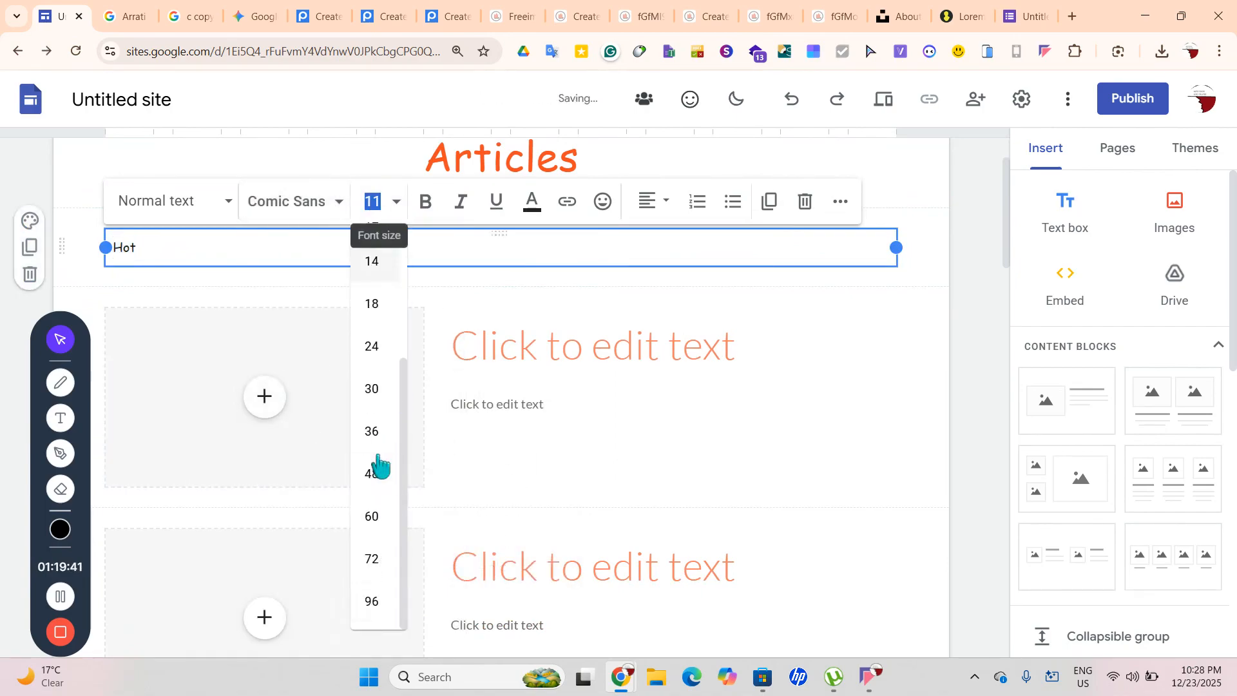
left_click(377, 606)
left_click(952, 469)
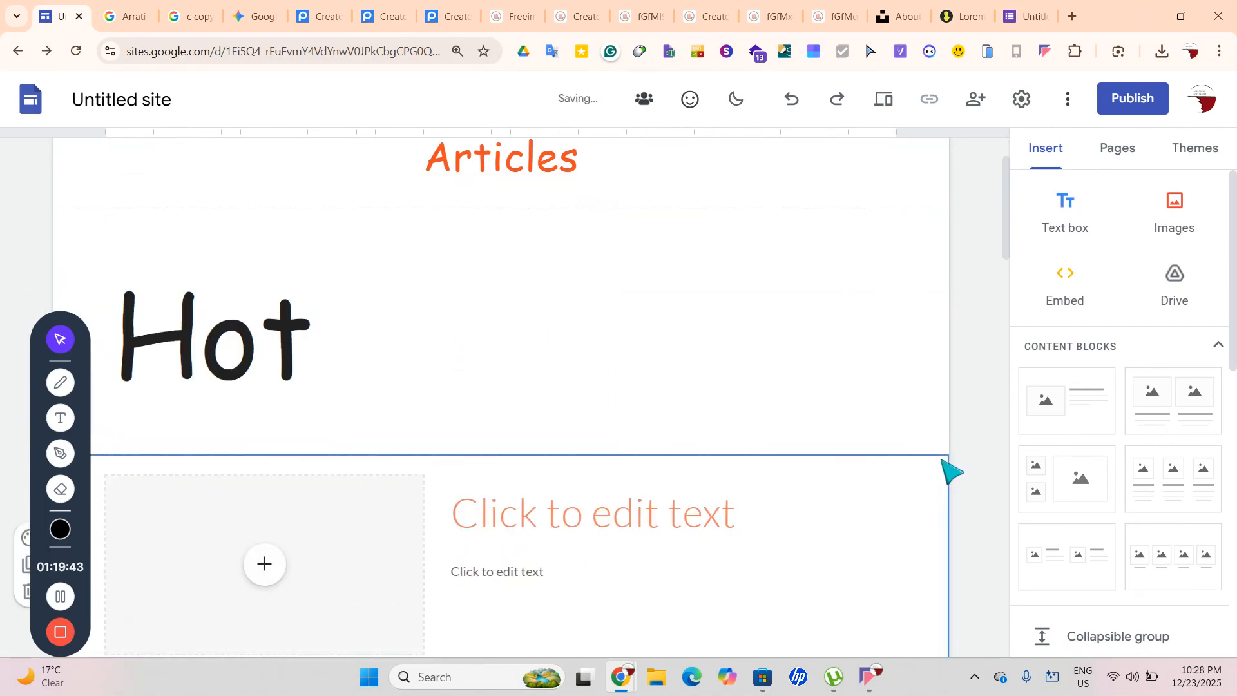
Append the fire emoji 🔥 right after 'Hot'
scroll(952, 470, "down", 1)
left_click(332, 305)
right_click(332, 305)
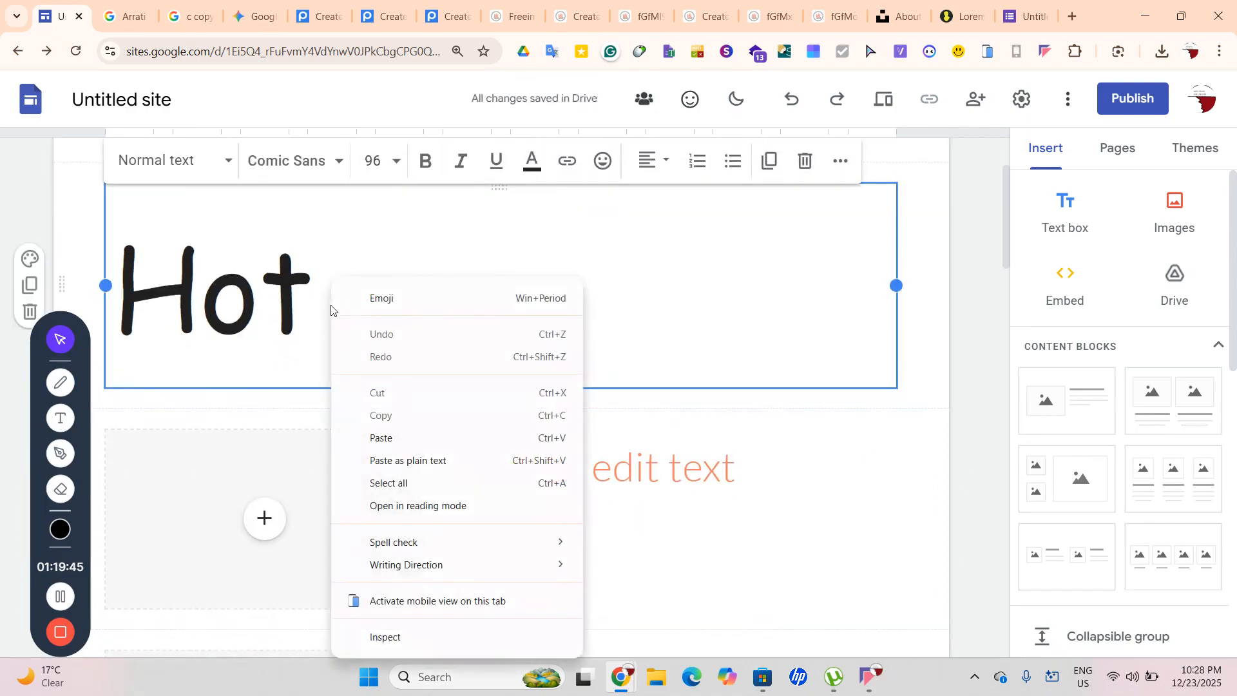
left_click(381, 298)
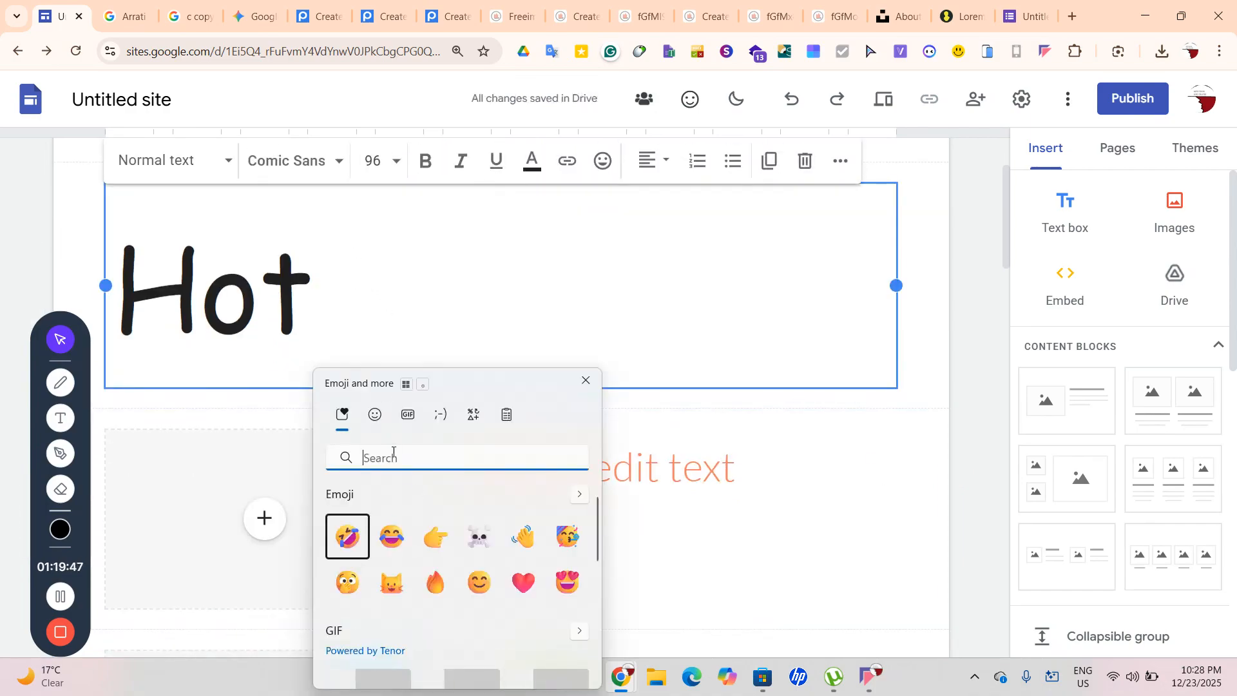
left_click(433, 580)
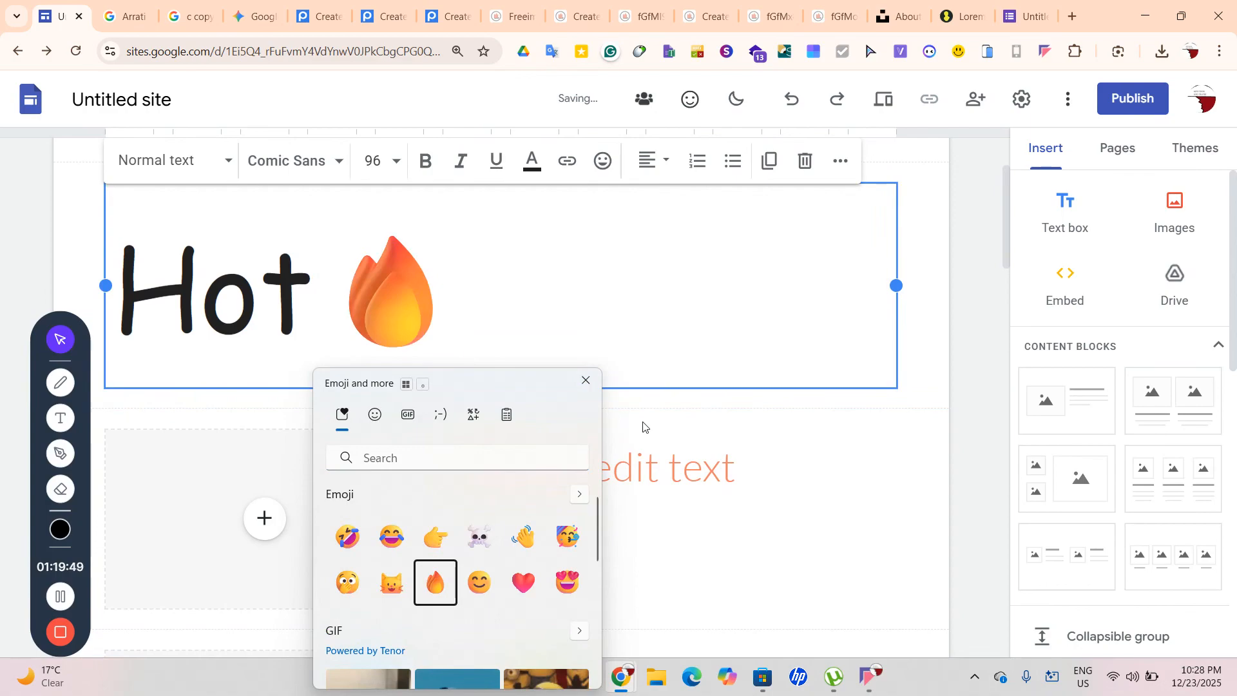
key("Escape")
left_click(994, 434)
scroll(995, 434, "down", 3)
scroll(996, 433, "down", 10)
scroll(996, 434, "up", 8)
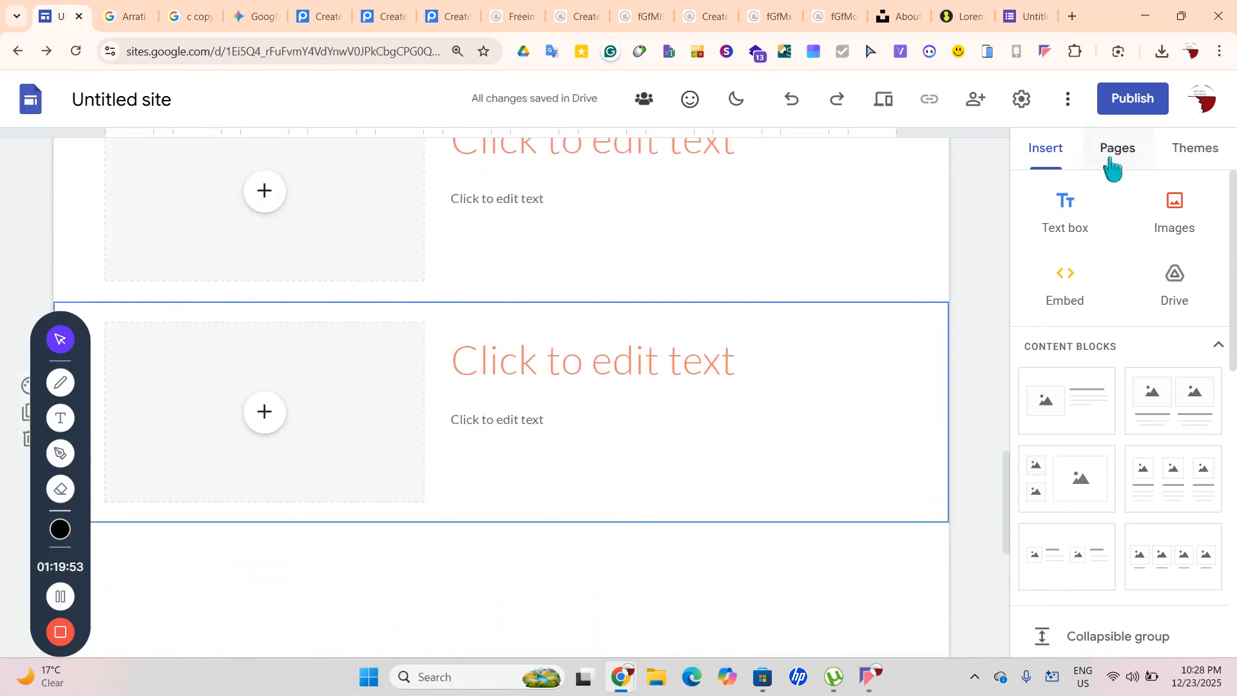
Add an 'Archived/Normal' text box at the page bottom and set it to size 60
left_click(1067, 212)
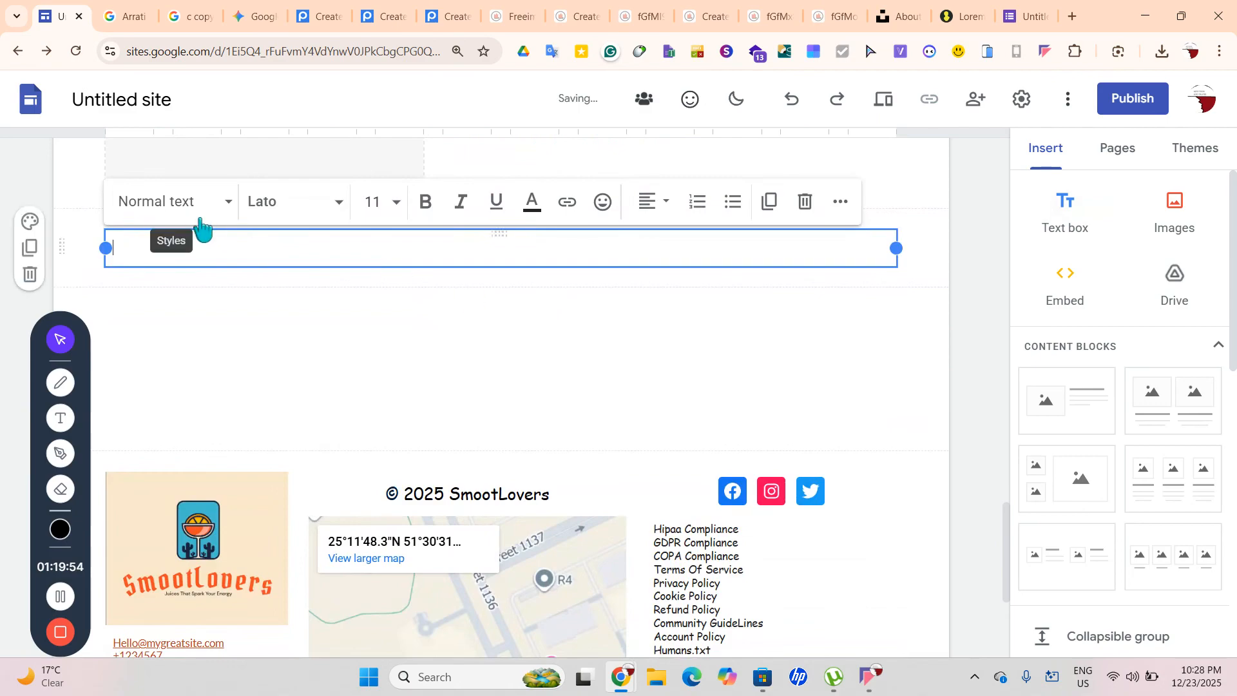
left_click(395, 204)
scroll(374, 387, "down", 4)
left_click(372, 602)
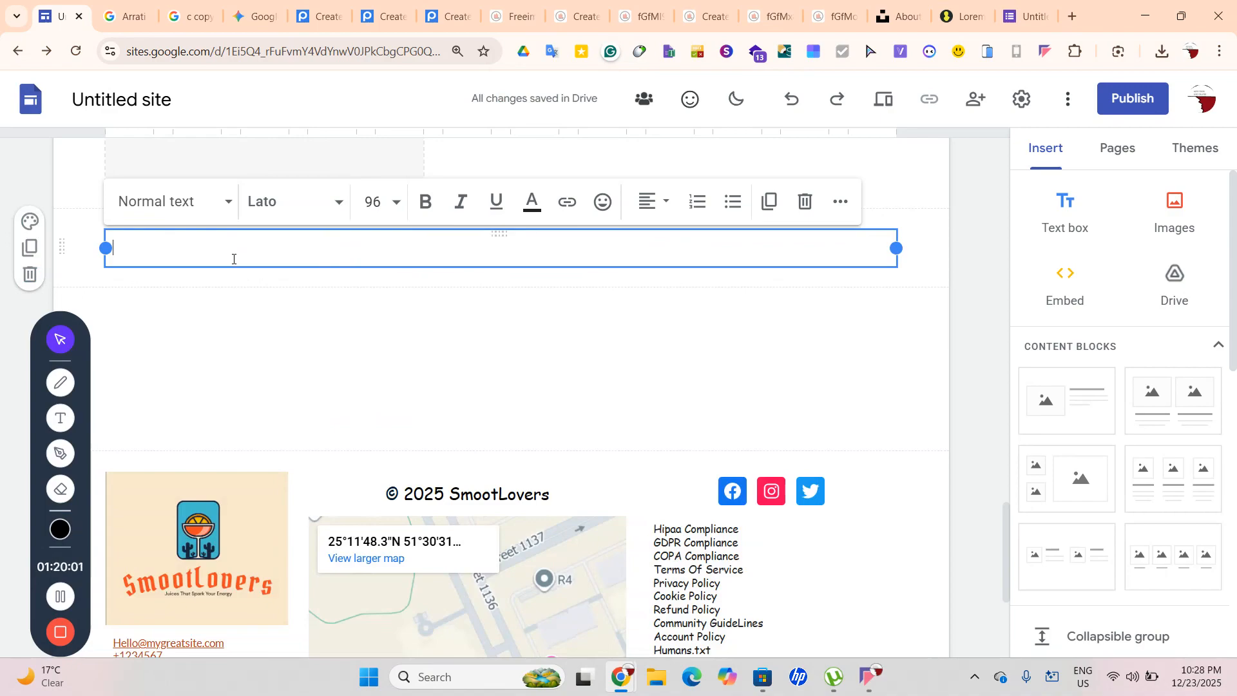
type("Ar")
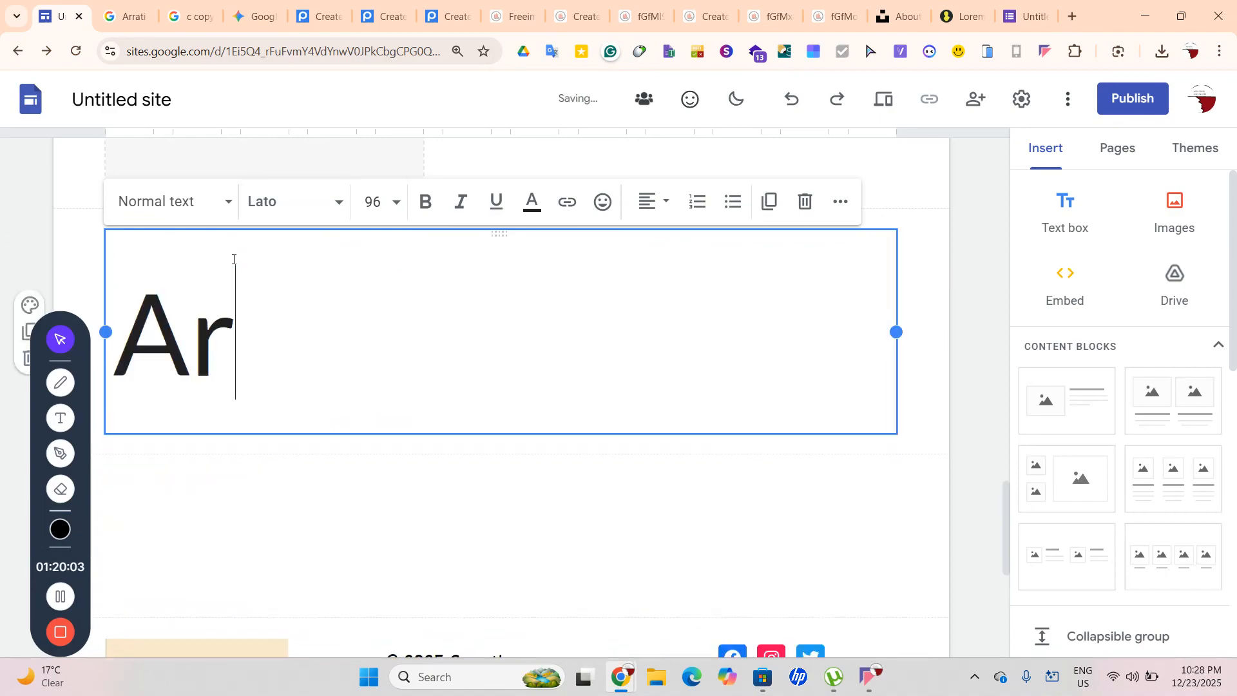
type("chi")
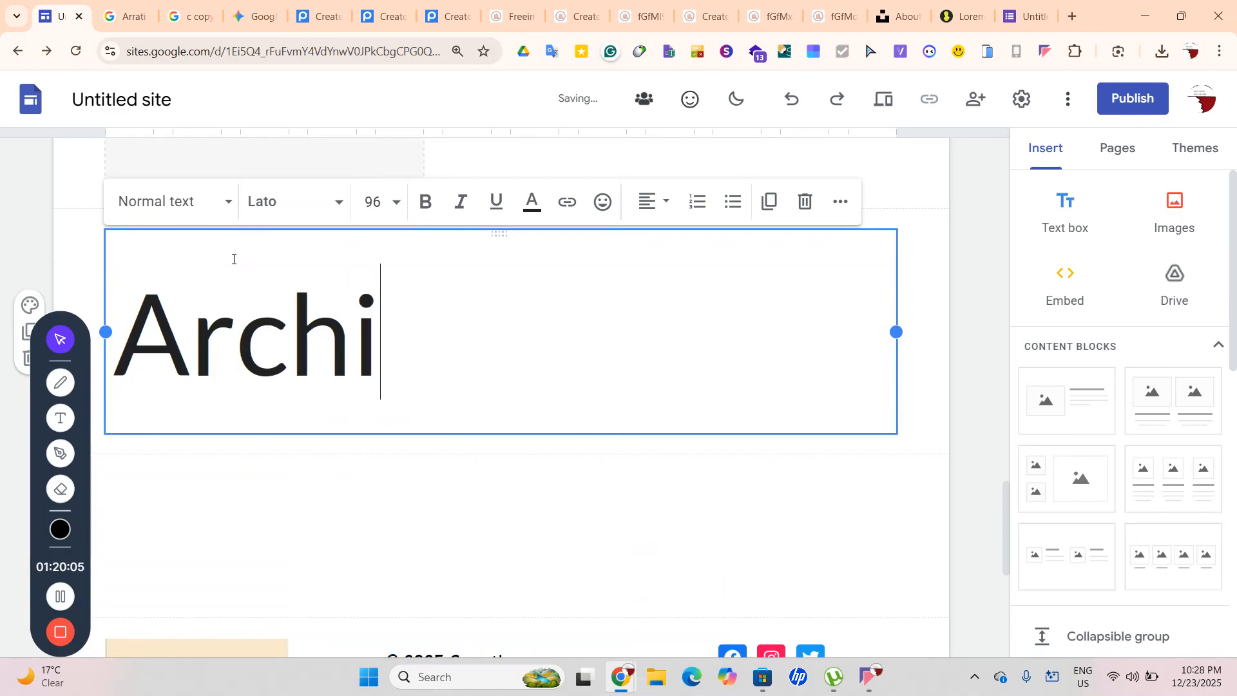
type("ved/")
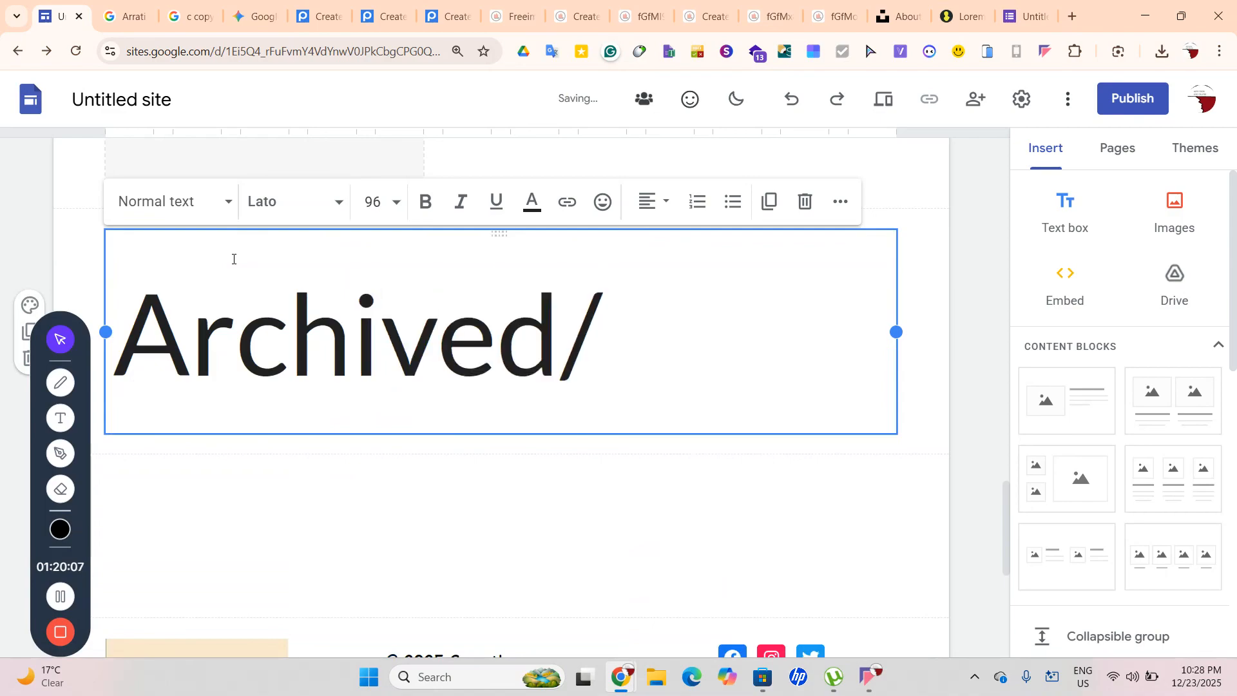
type("Normal")
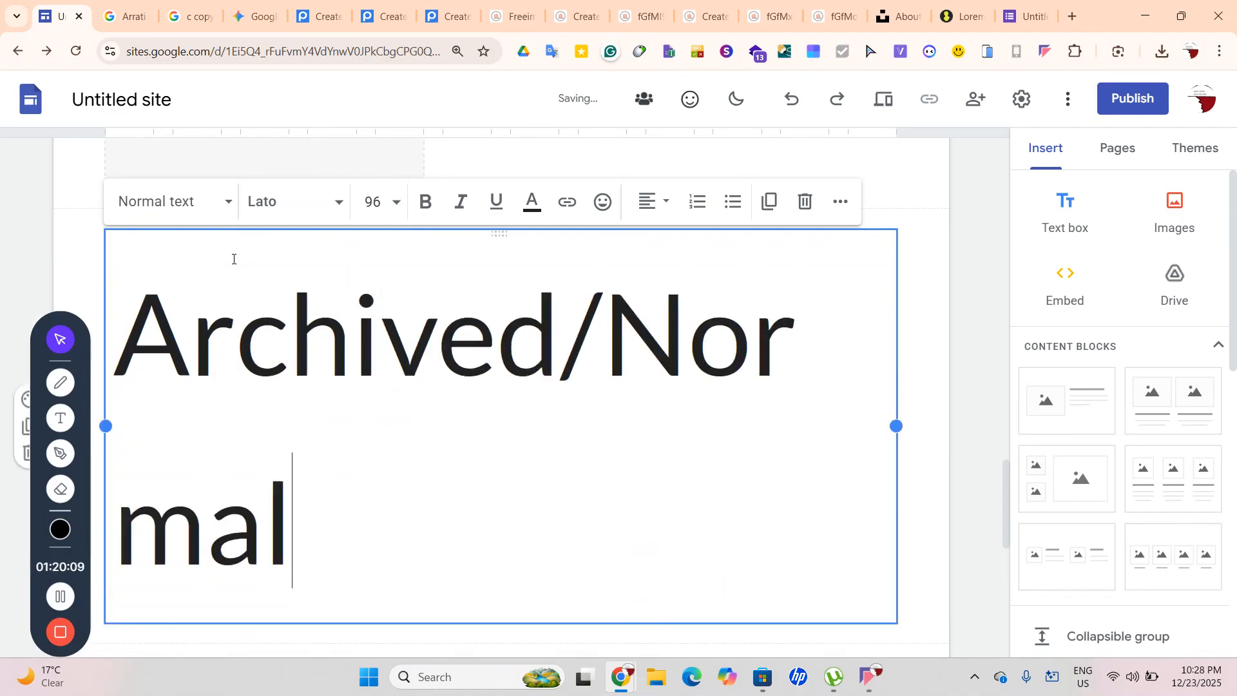
key("ctrl+a")
left_click(370, 203)
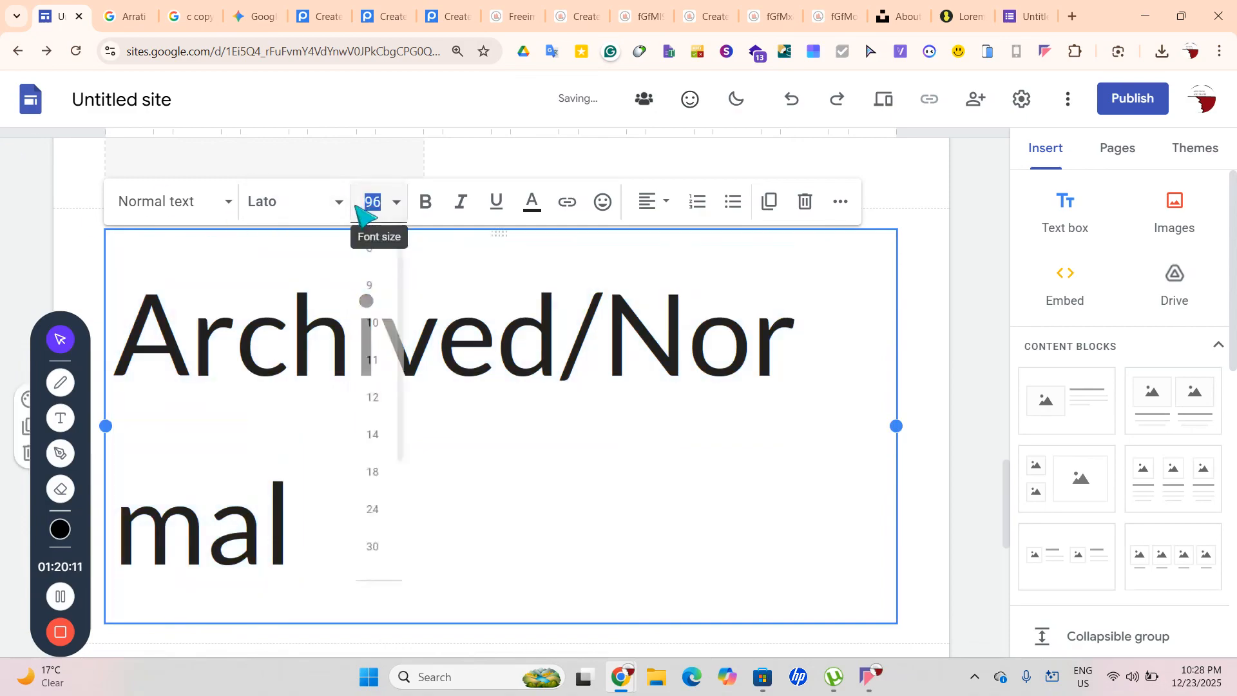
scroll(384, 489, "down", 3)
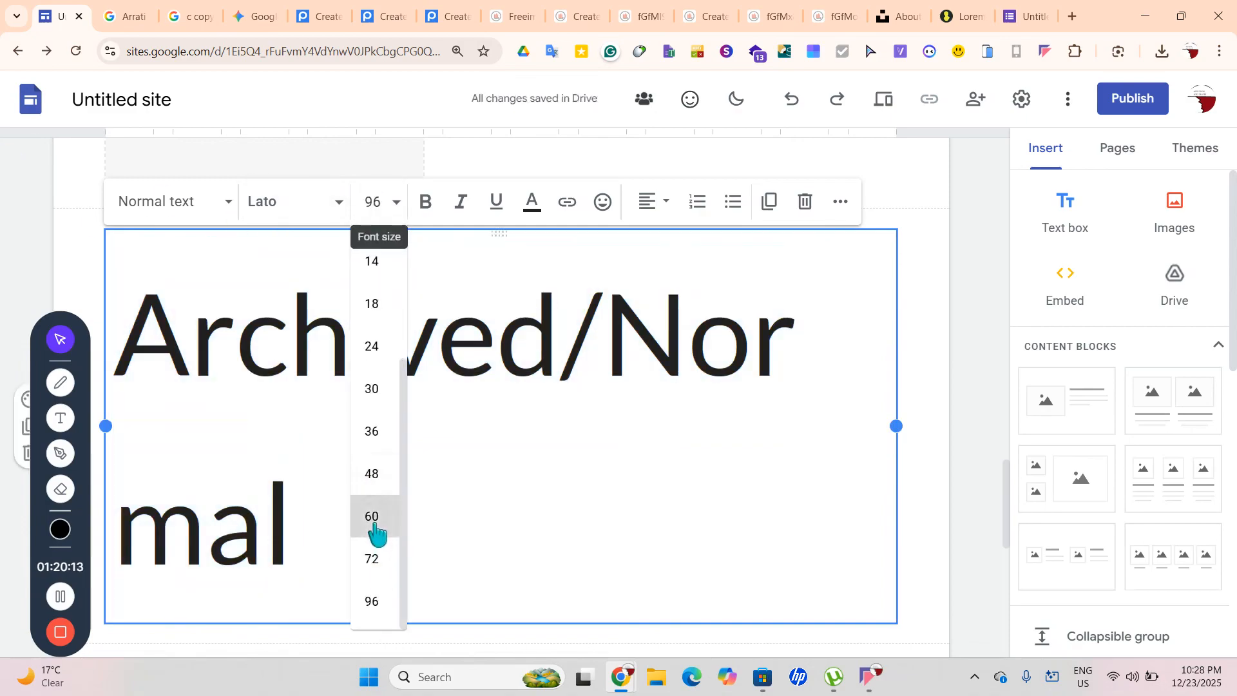
left_click(378, 518)
left_click(632, 477)
Make the heading orange Comic Sans MS, then insert an image-and-text section below it
left_click(671, 326)
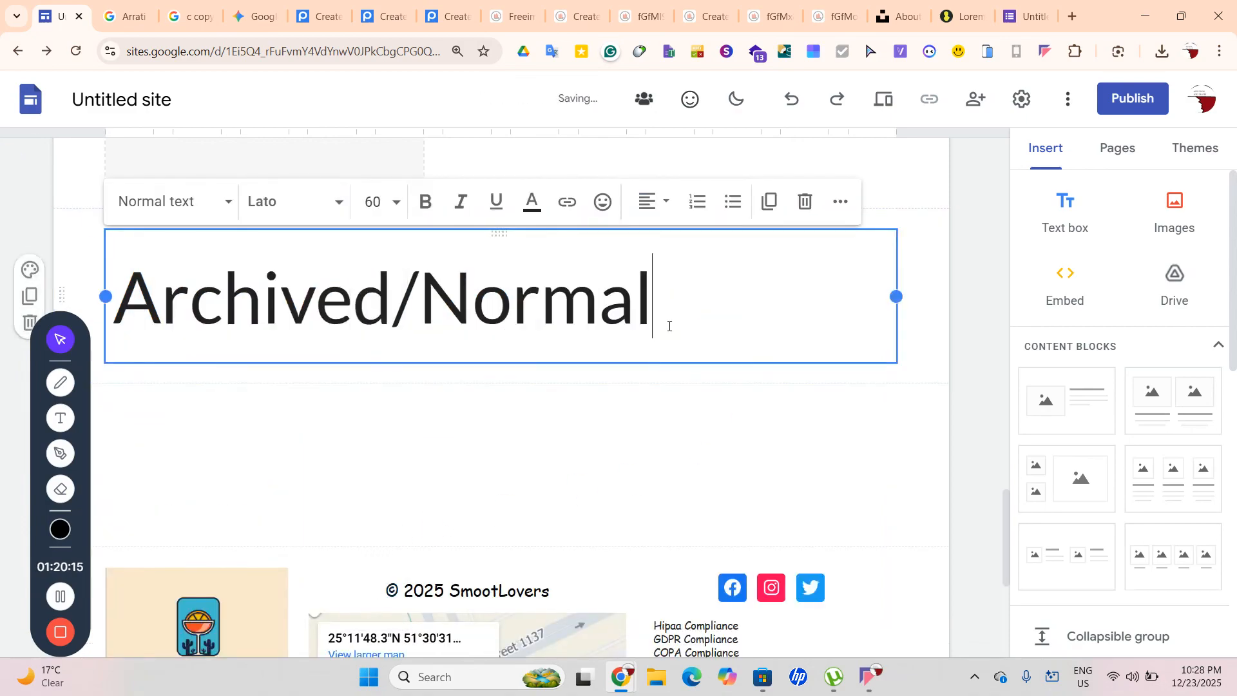
key("ctrl+a")
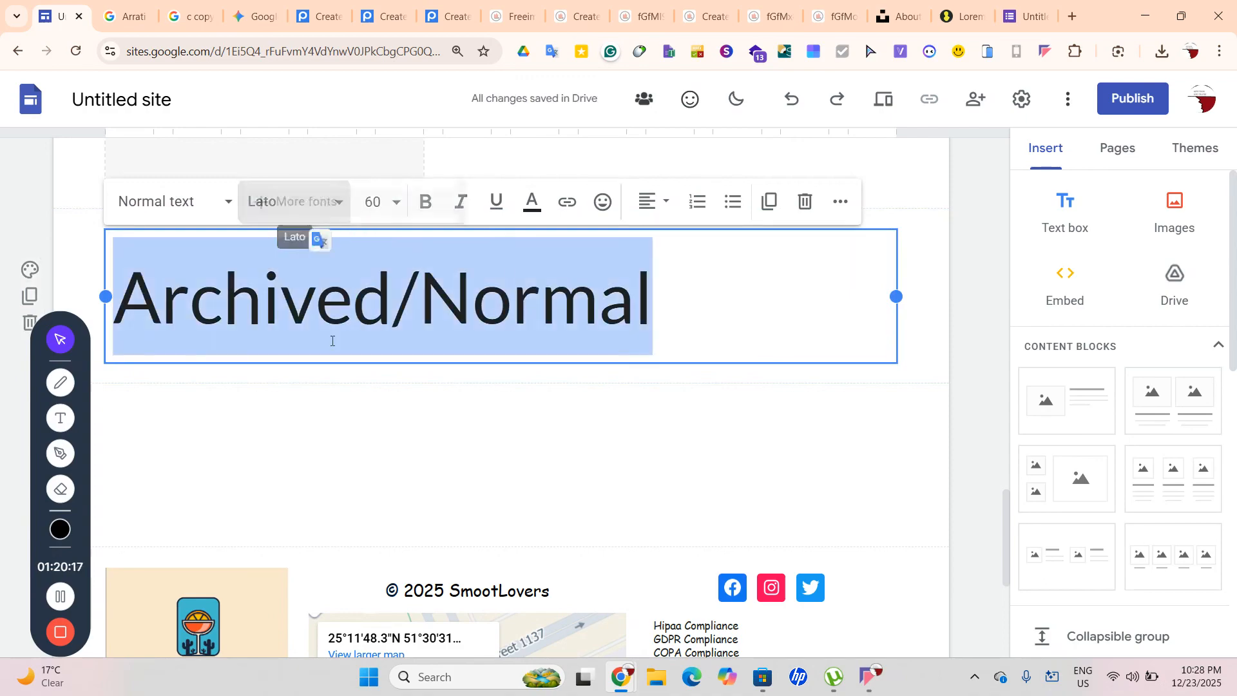
left_click(293, 202)
left_click(337, 472)
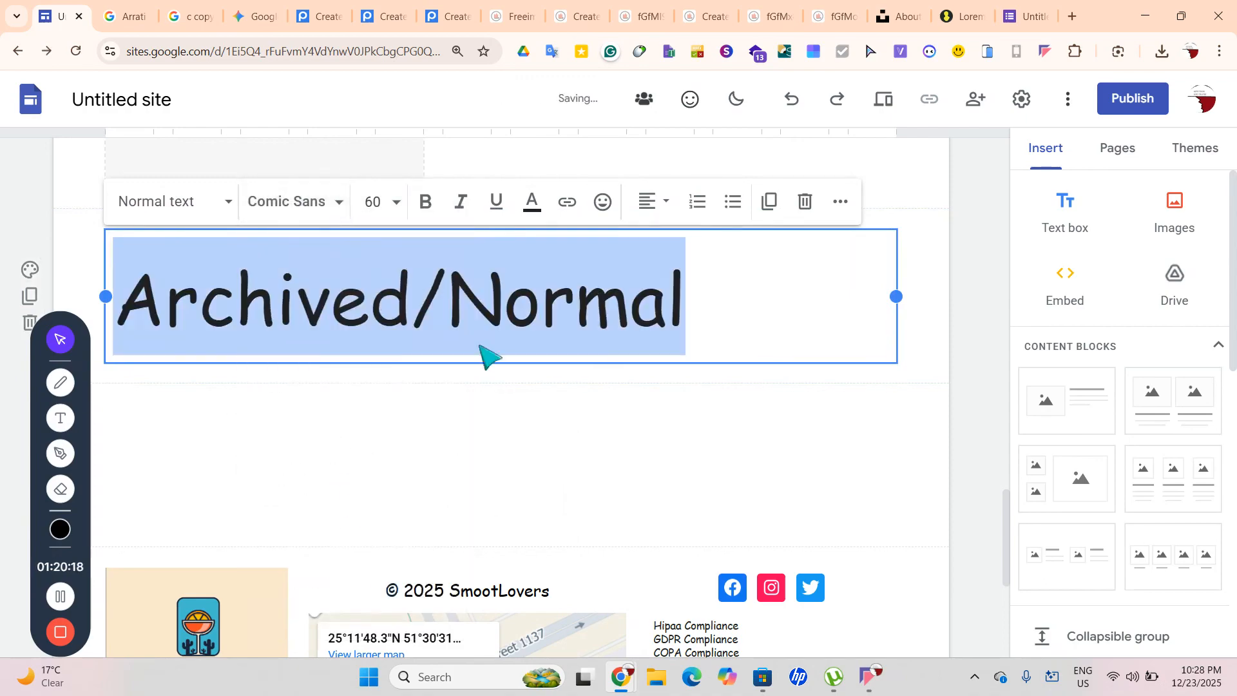
left_click(532, 203)
left_click(503, 475)
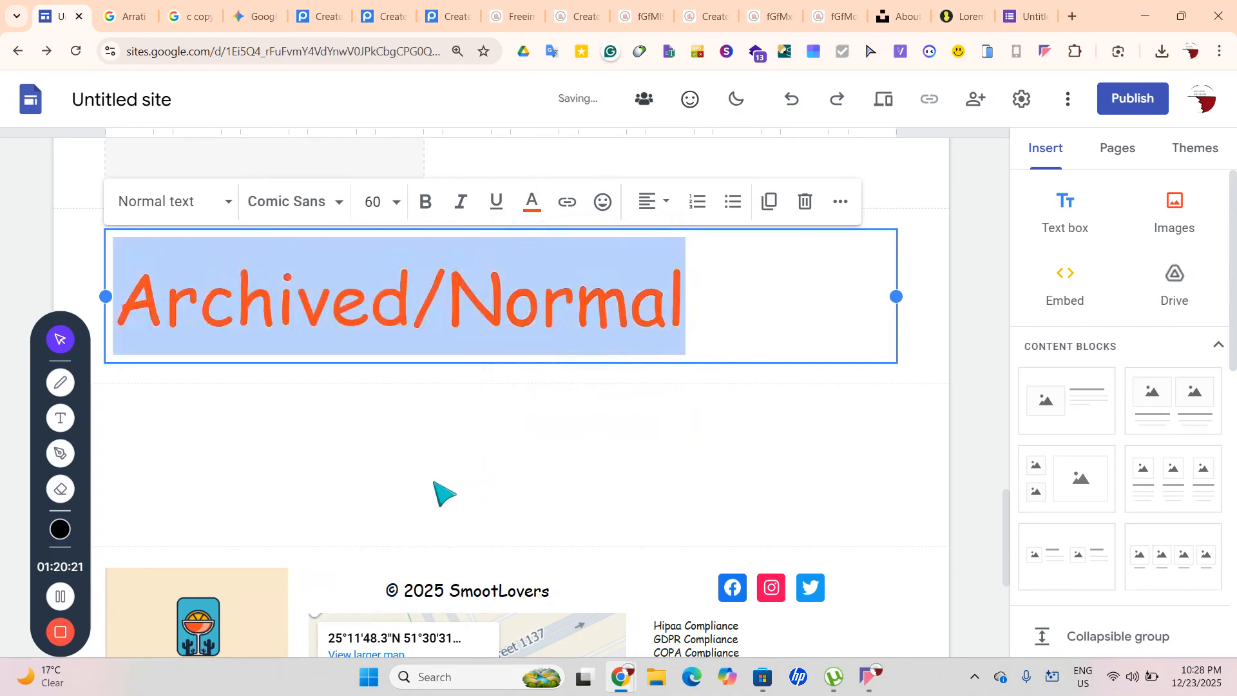
left_click(413, 488)
scroll(419, 496, "down", 1)
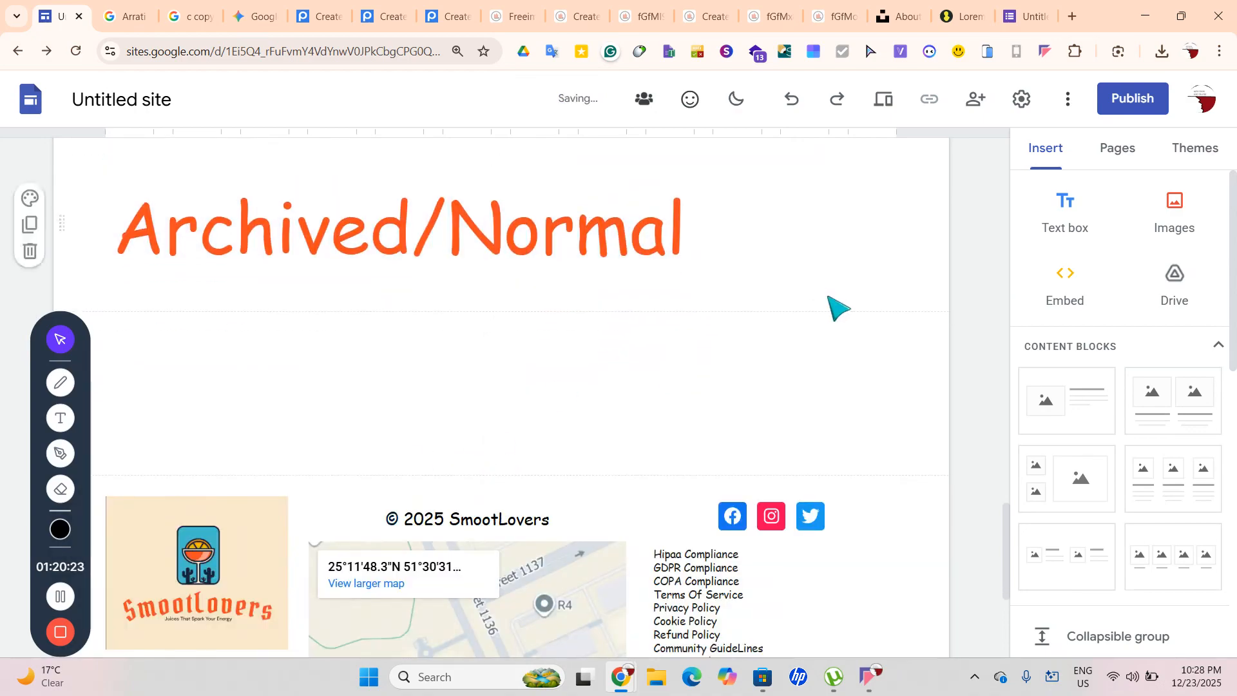
left_click(1060, 433)
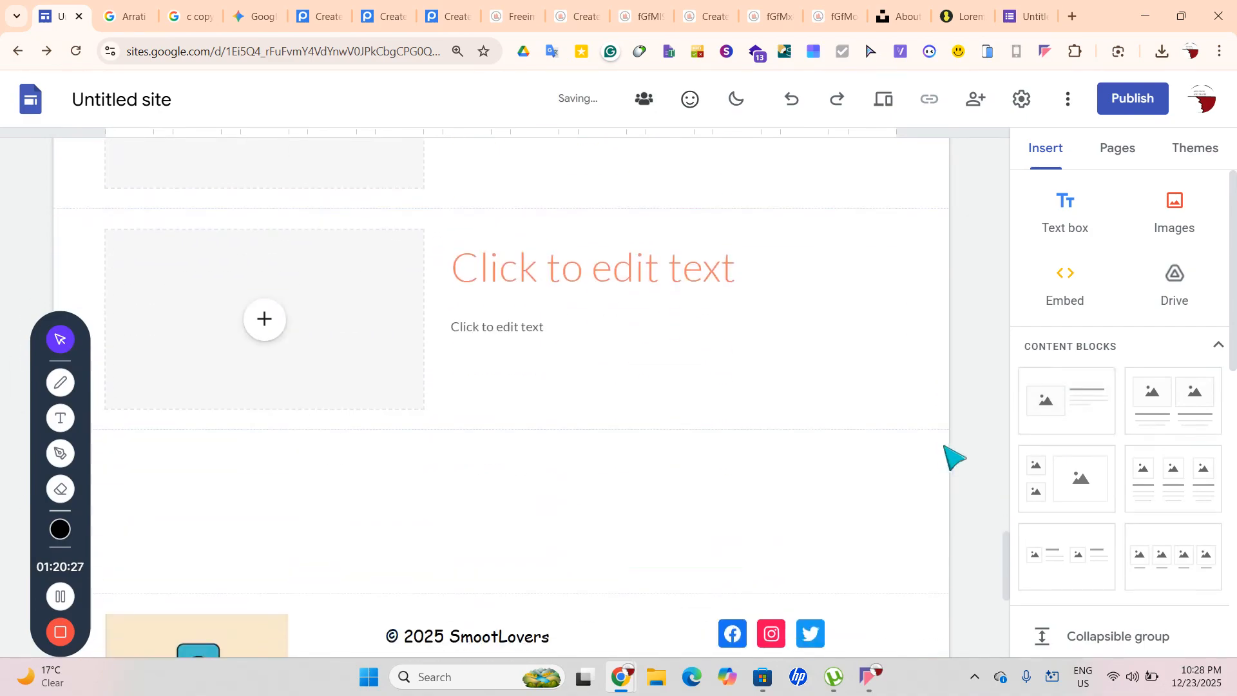
Switch to the Shop page and add a Title-style text box at its top
left_click(1098, 154)
left_click(1083, 401)
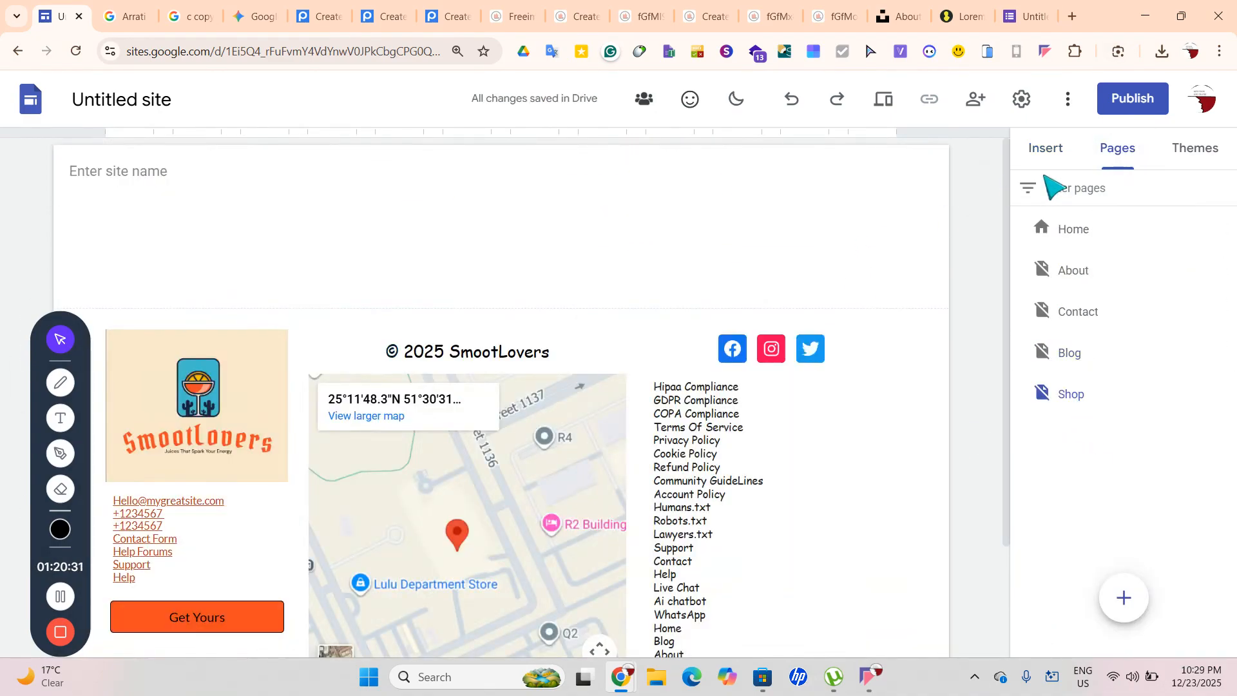
left_click_drag(1044, 176, 1041, 161)
left_click(1042, 160)
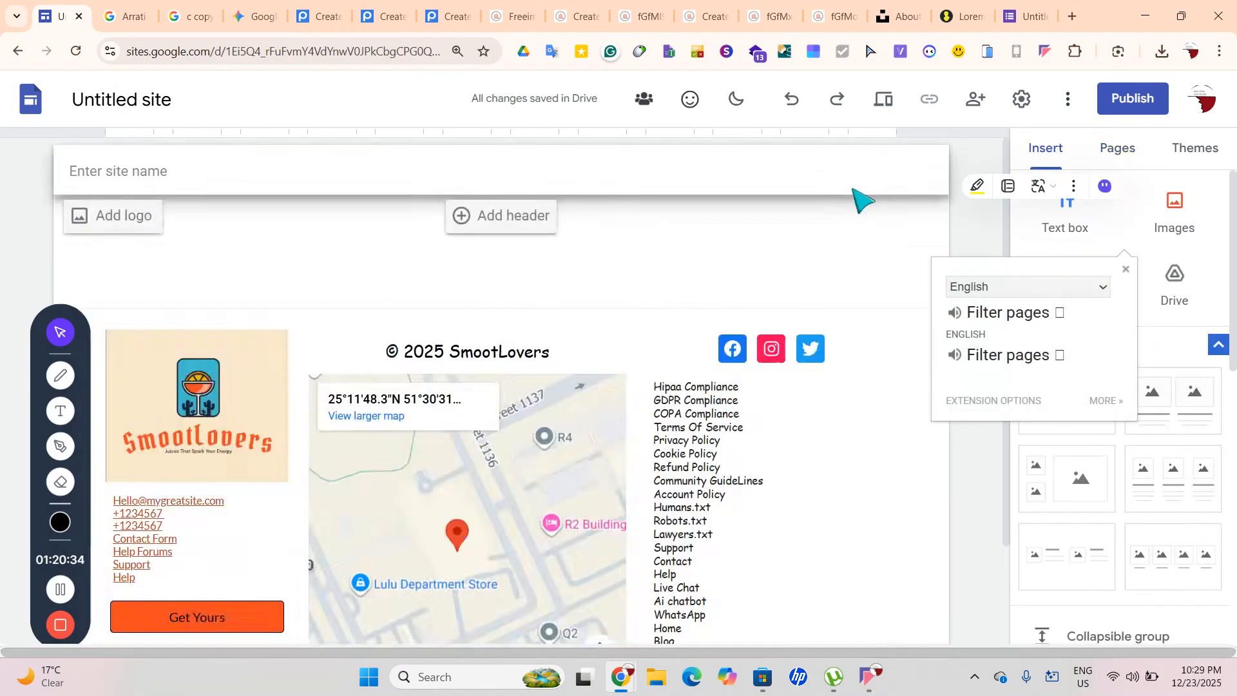
left_click(853, 190)
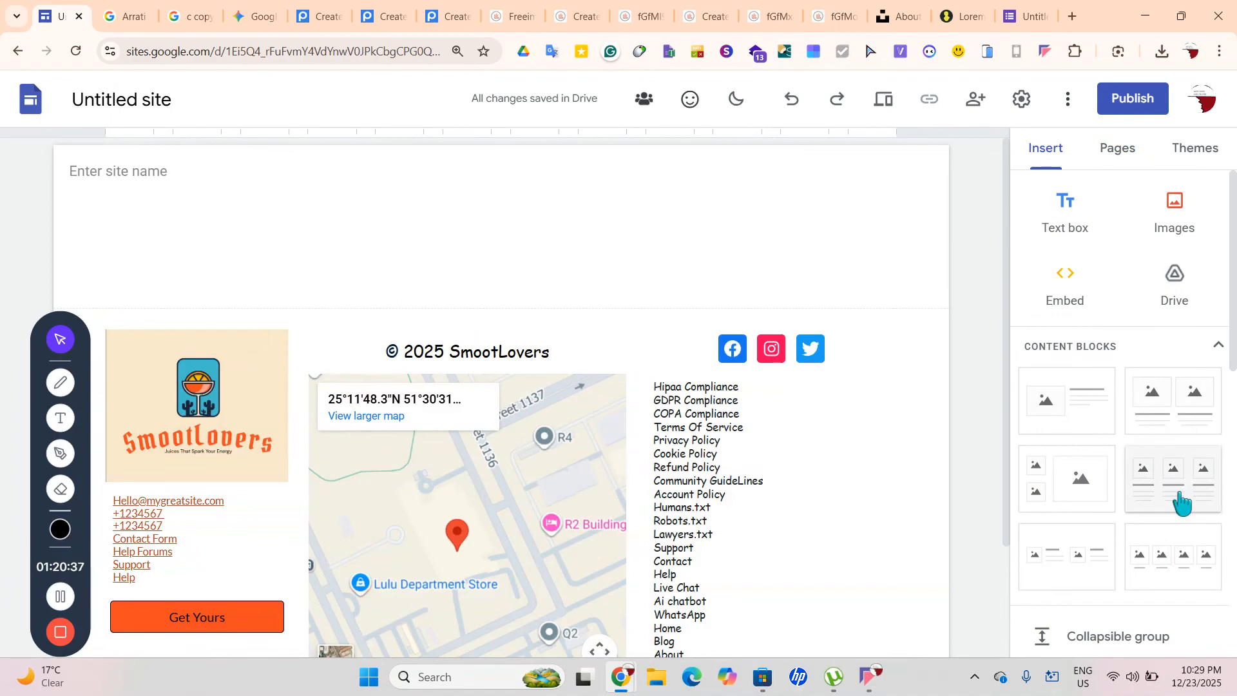
left_click(1075, 233)
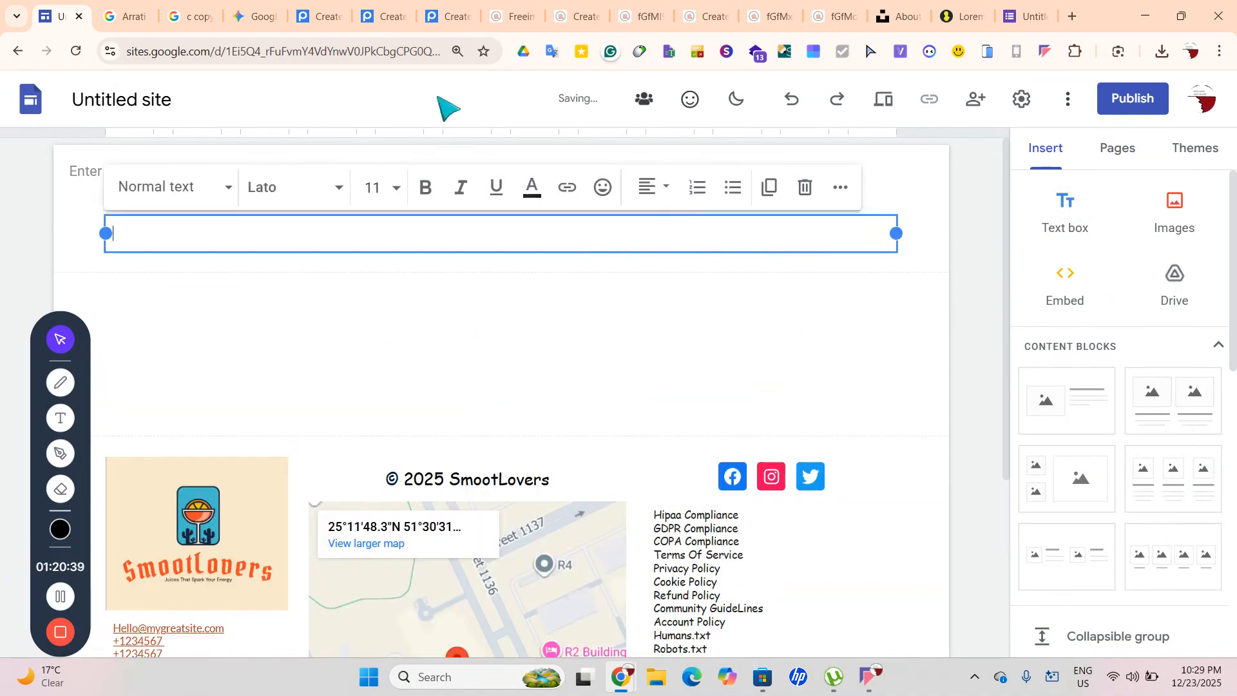
left_click(215, 207)
left_click(222, 279)
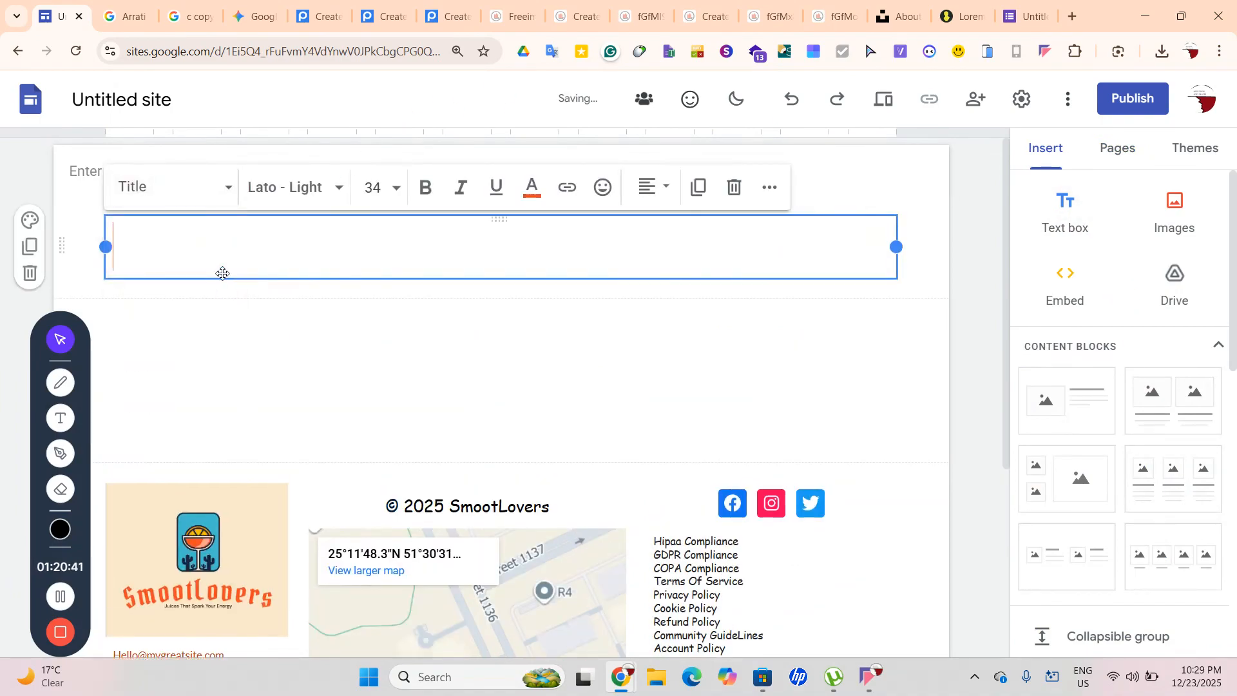
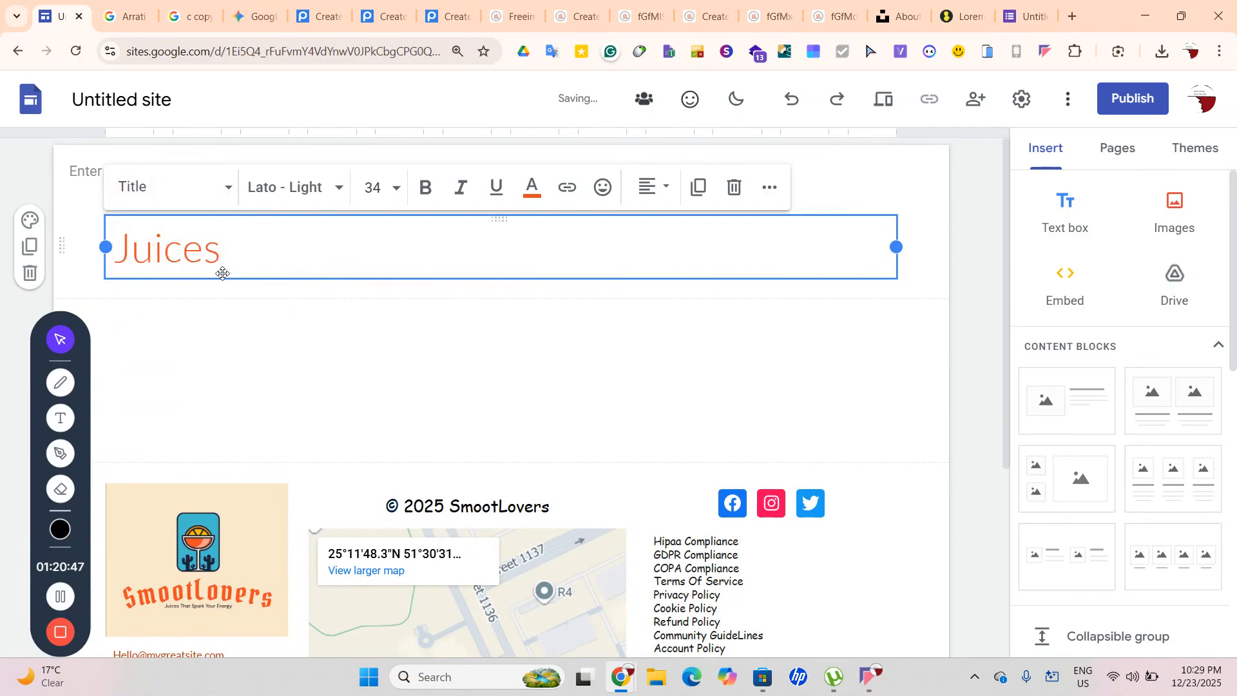
Insert a three-column block under Juices and add a Title-style Hoodies text box below it
left_click(1165, 486)
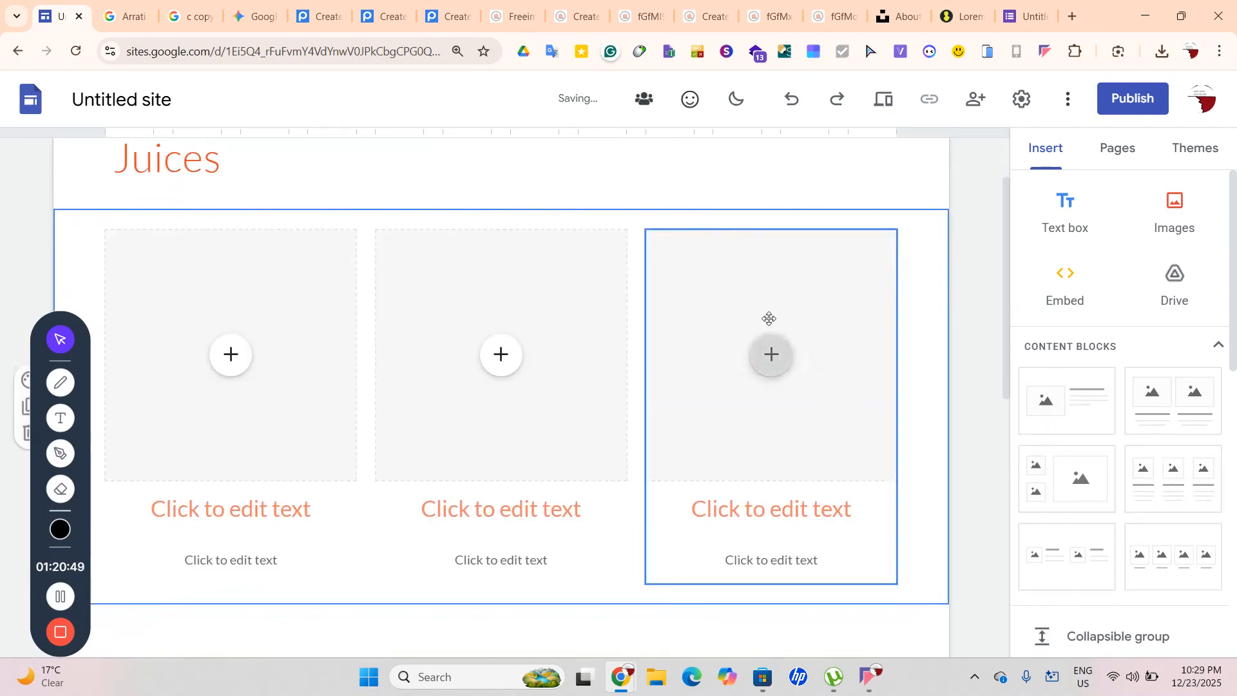
left_click(1050, 224)
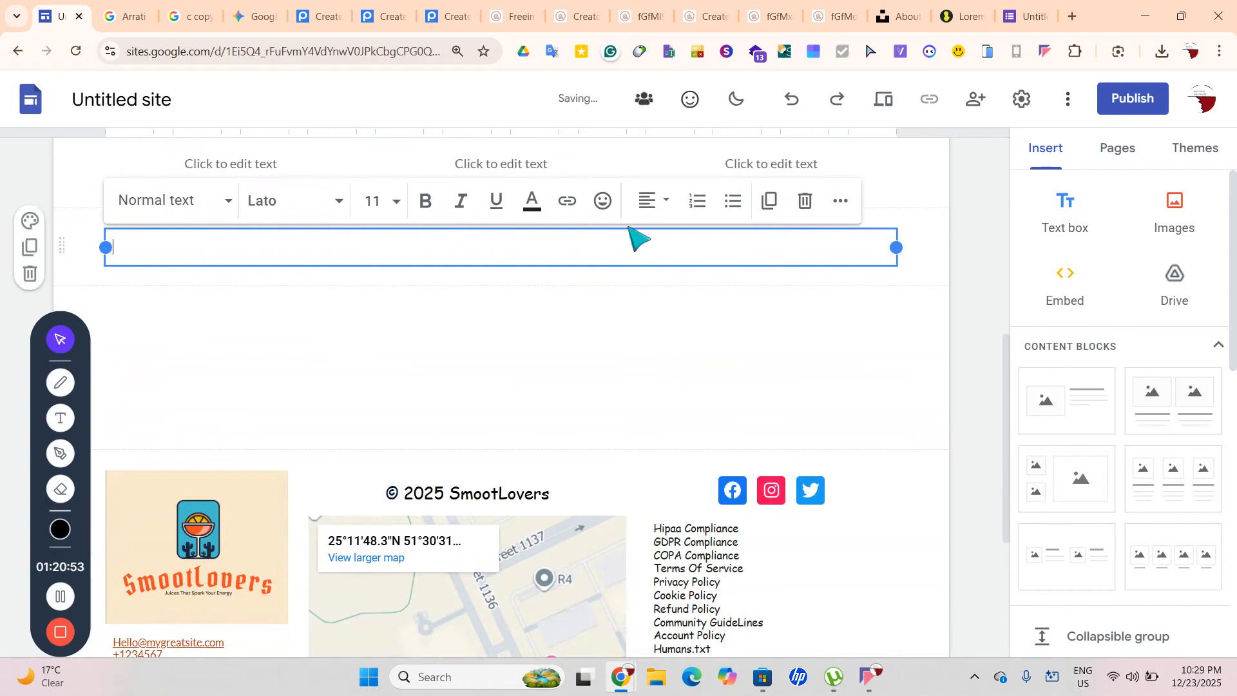
left_click(168, 203)
left_click(181, 285)
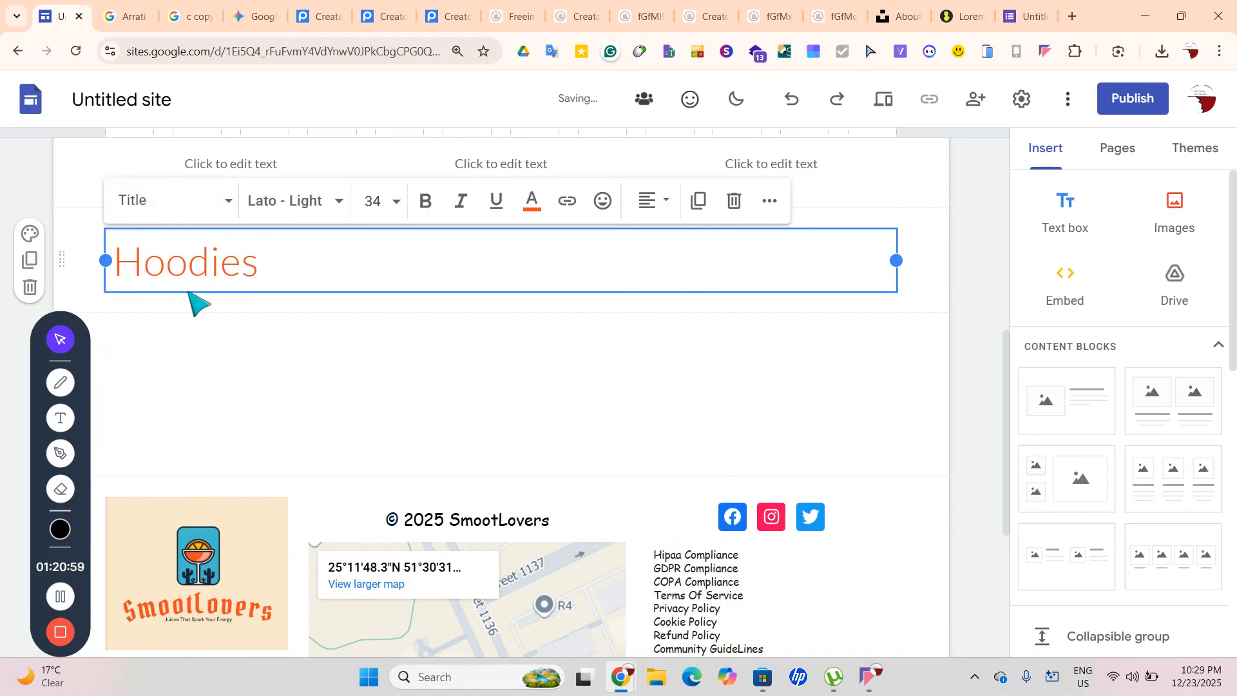
Insert a three-column block under Hoodies and add a Title-style Custom Juices text box below it
left_click(1172, 503)
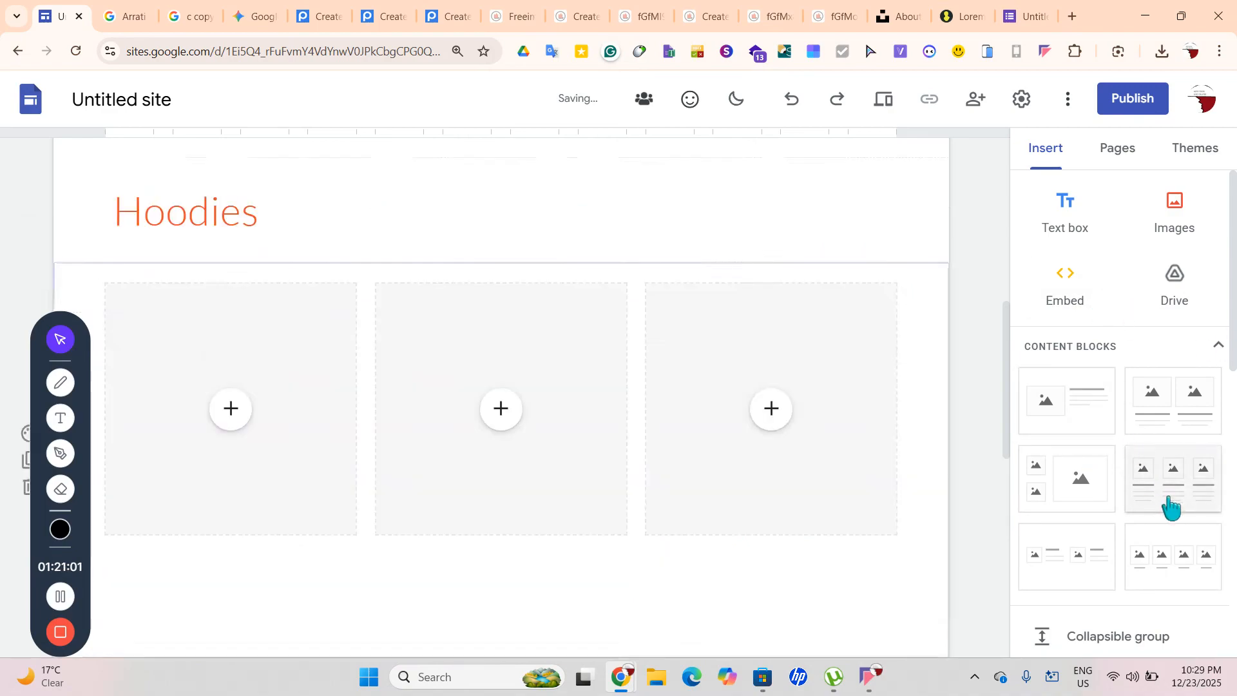
left_click(1061, 226)
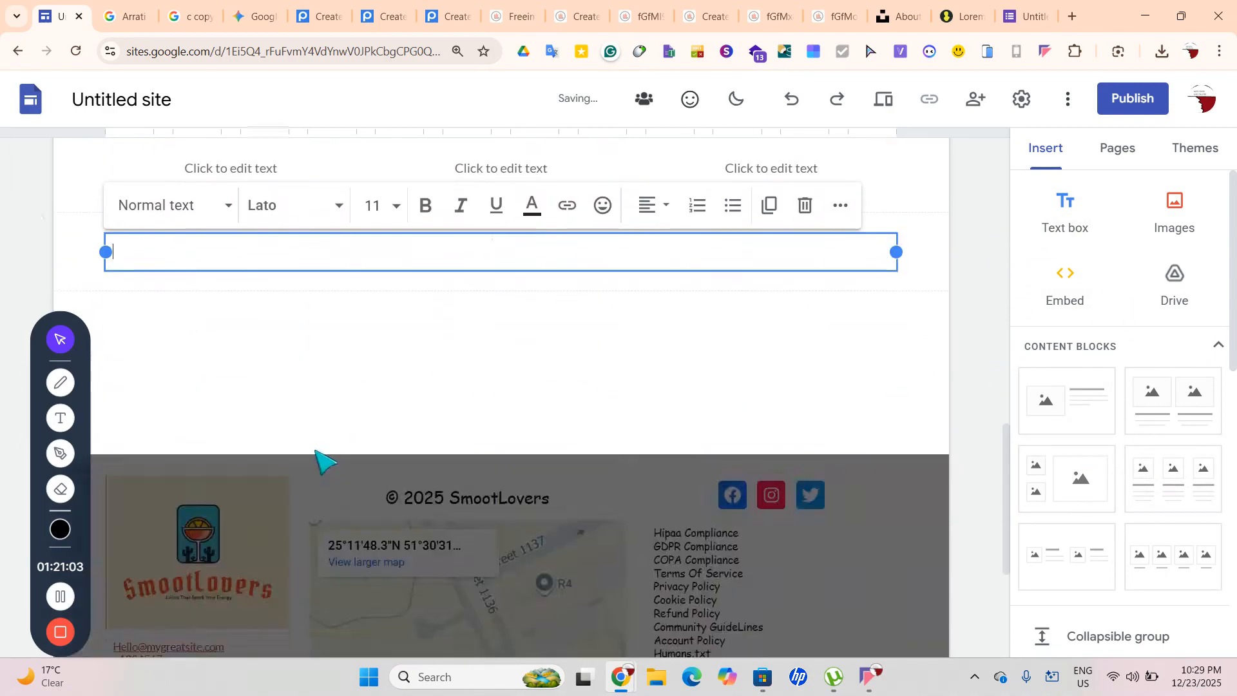
left_click(164, 201)
left_click(177, 289)
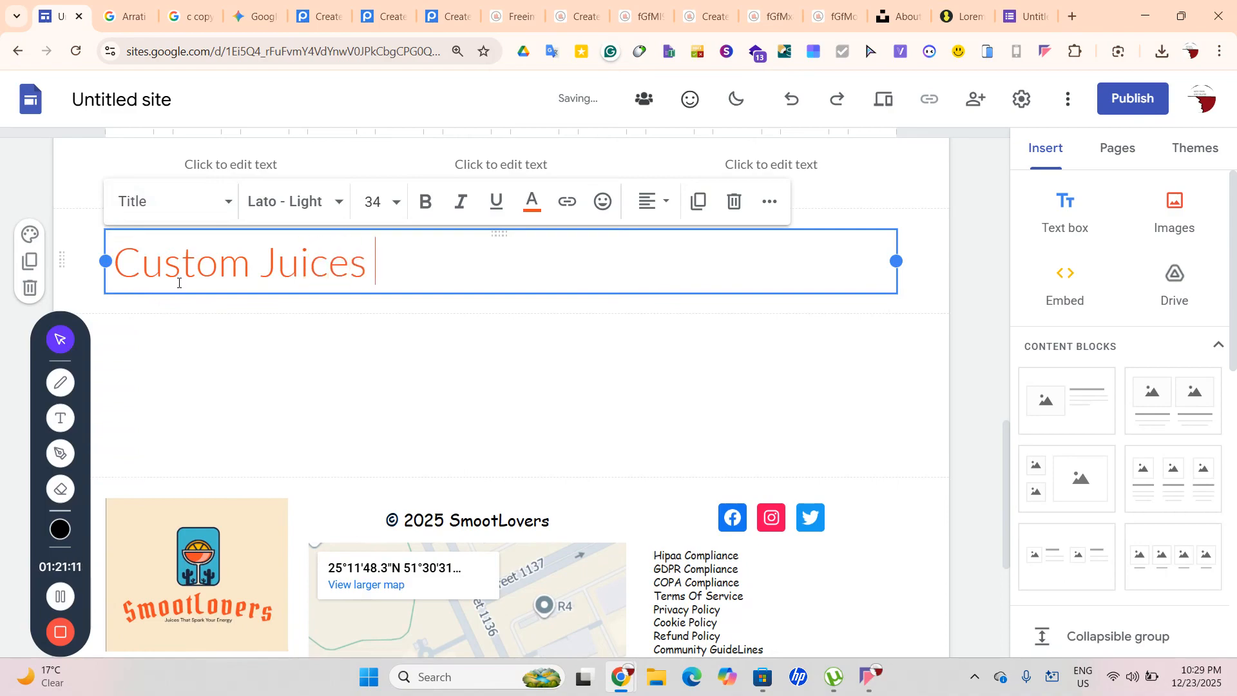
Insert a three-column block under Custom Juices and add a Title-style 'School Kit' heading
left_click(1173, 480)
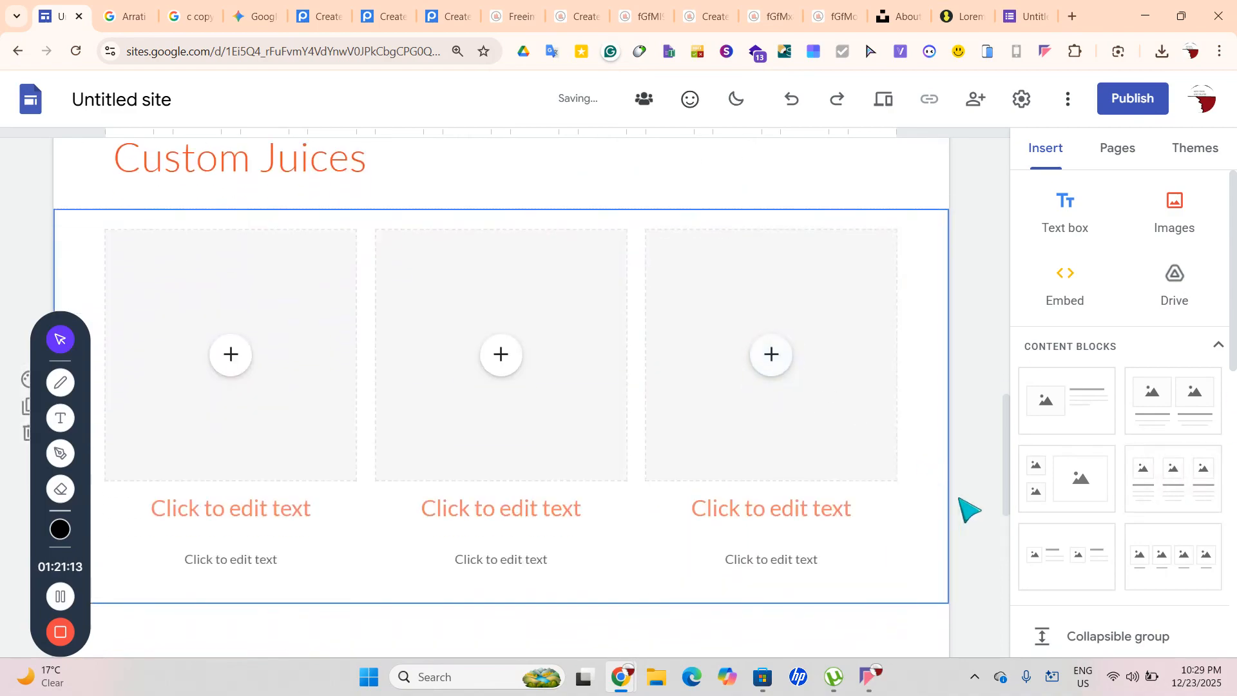
left_click(1067, 233)
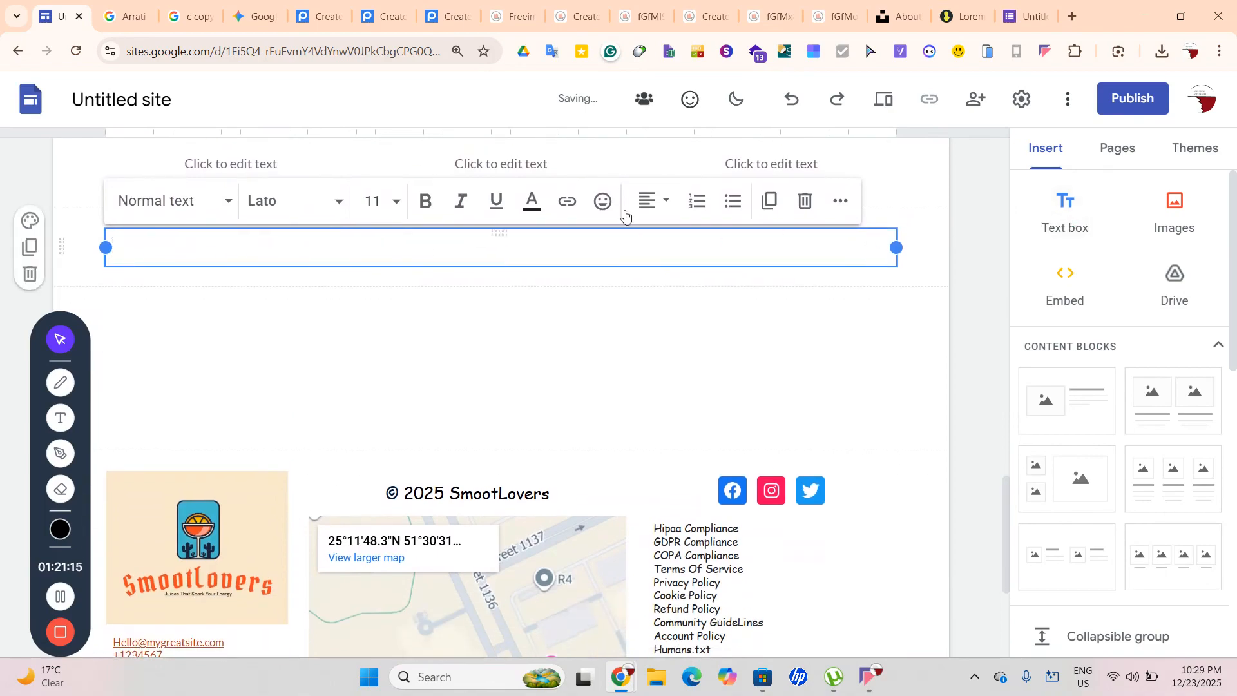
type("School Kit")
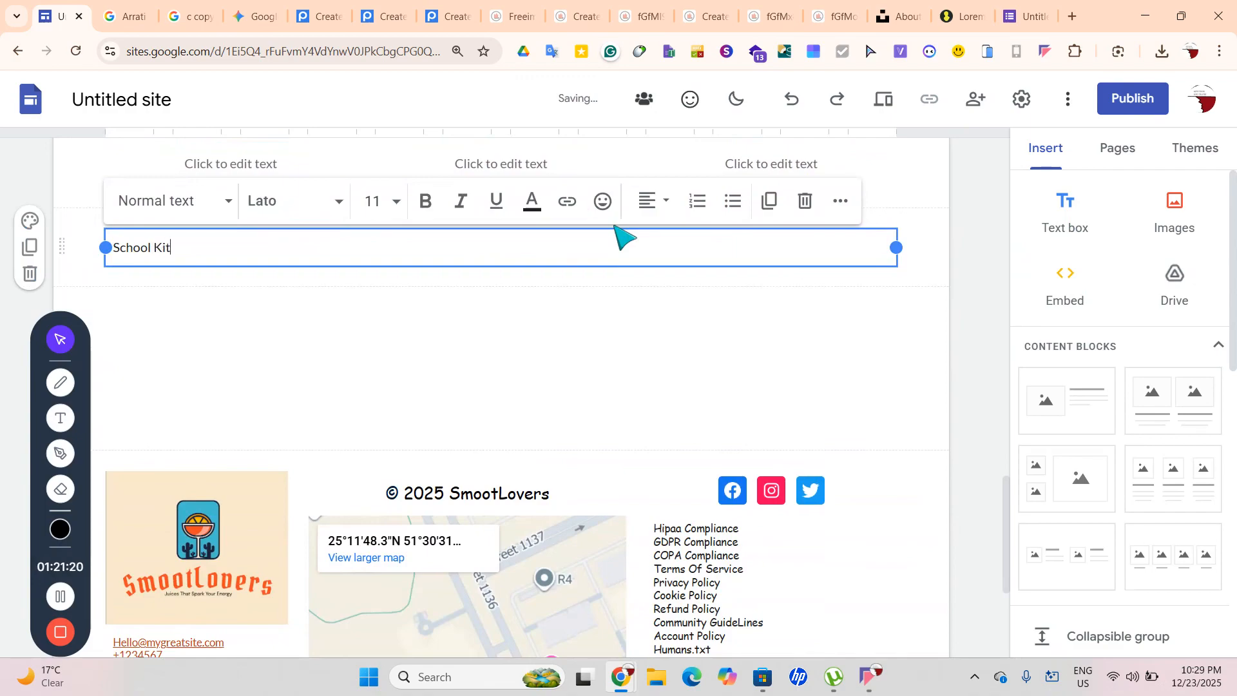
key("ctrl+a")
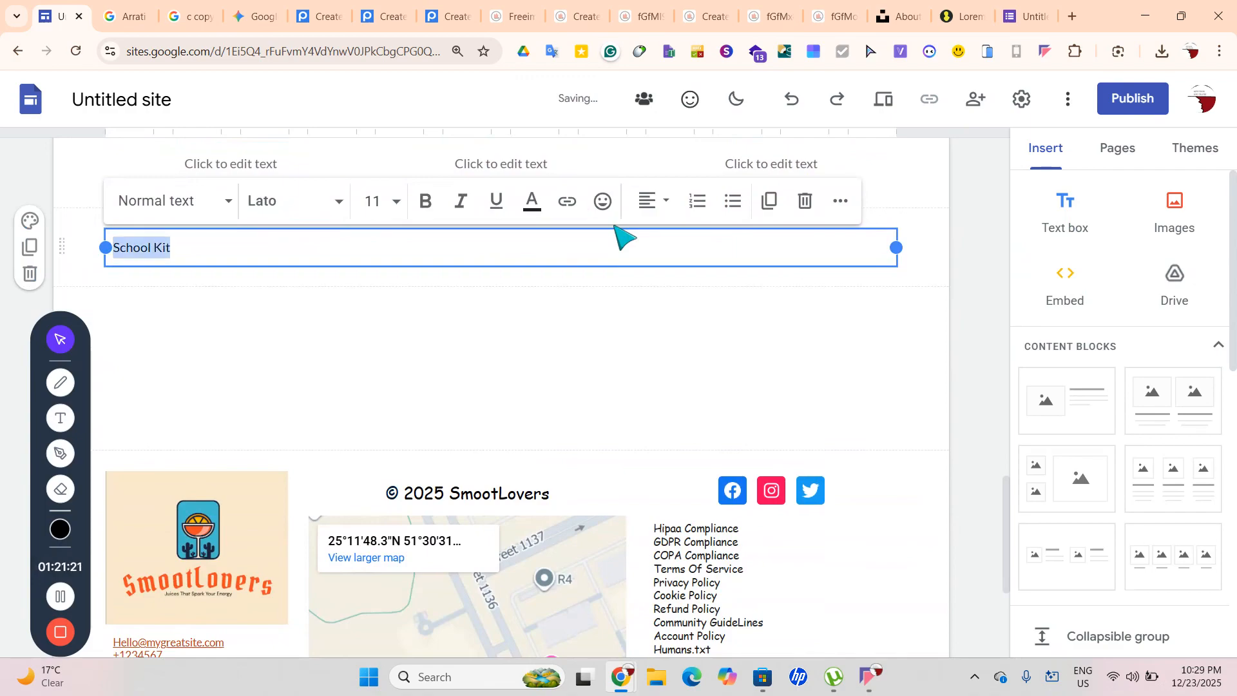
left_click(204, 219)
left_click(202, 289)
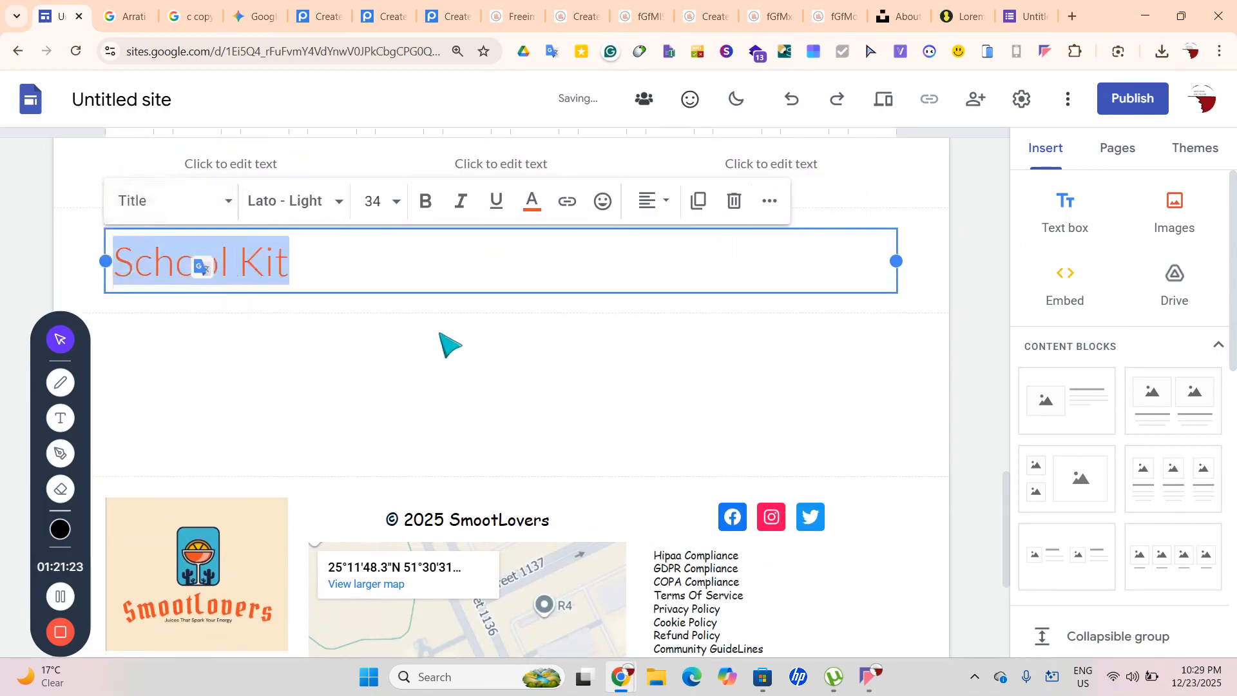
left_click(442, 342)
left_click(731, 299)
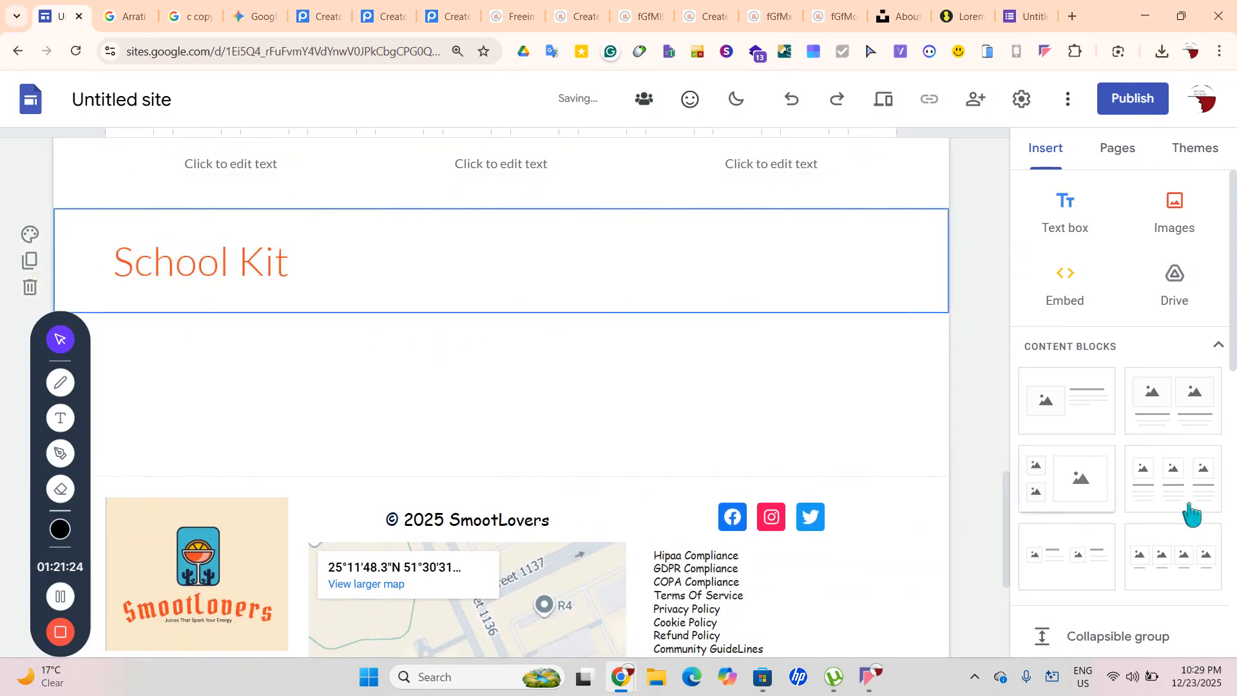
Insert a three-column block under School Kit and add a Title-style 'Water Bottles' heading
left_click(1154, 473)
left_click(1058, 238)
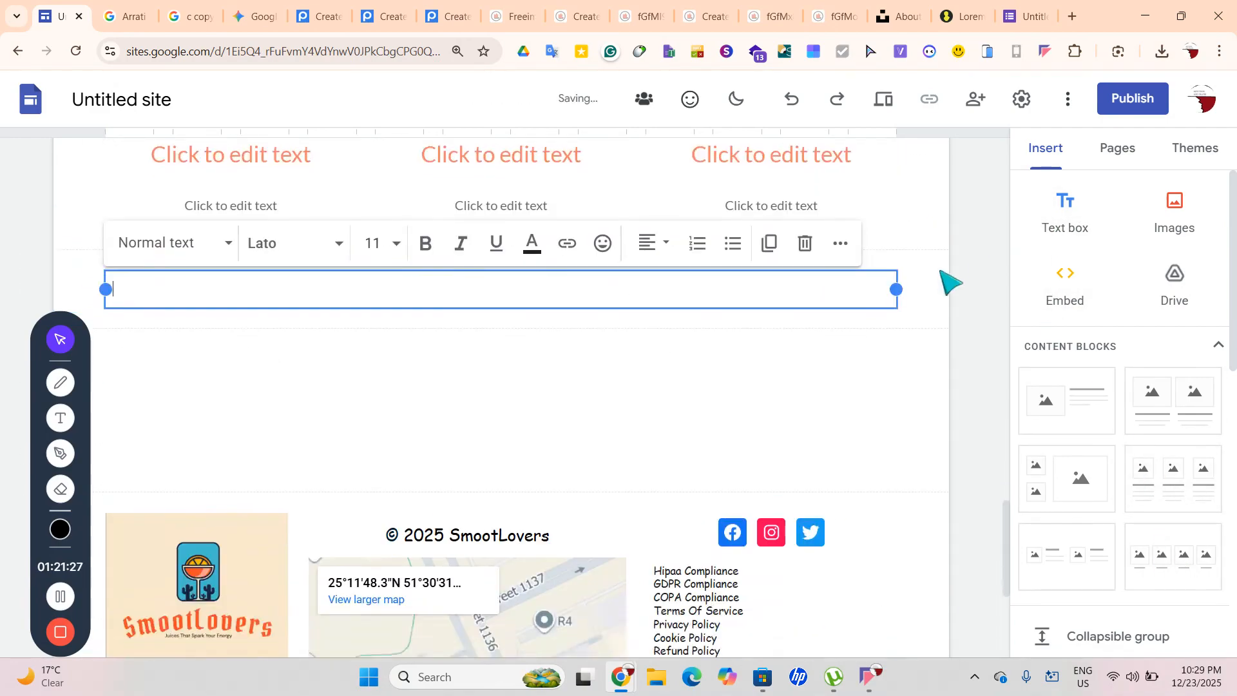
left_click(154, 200)
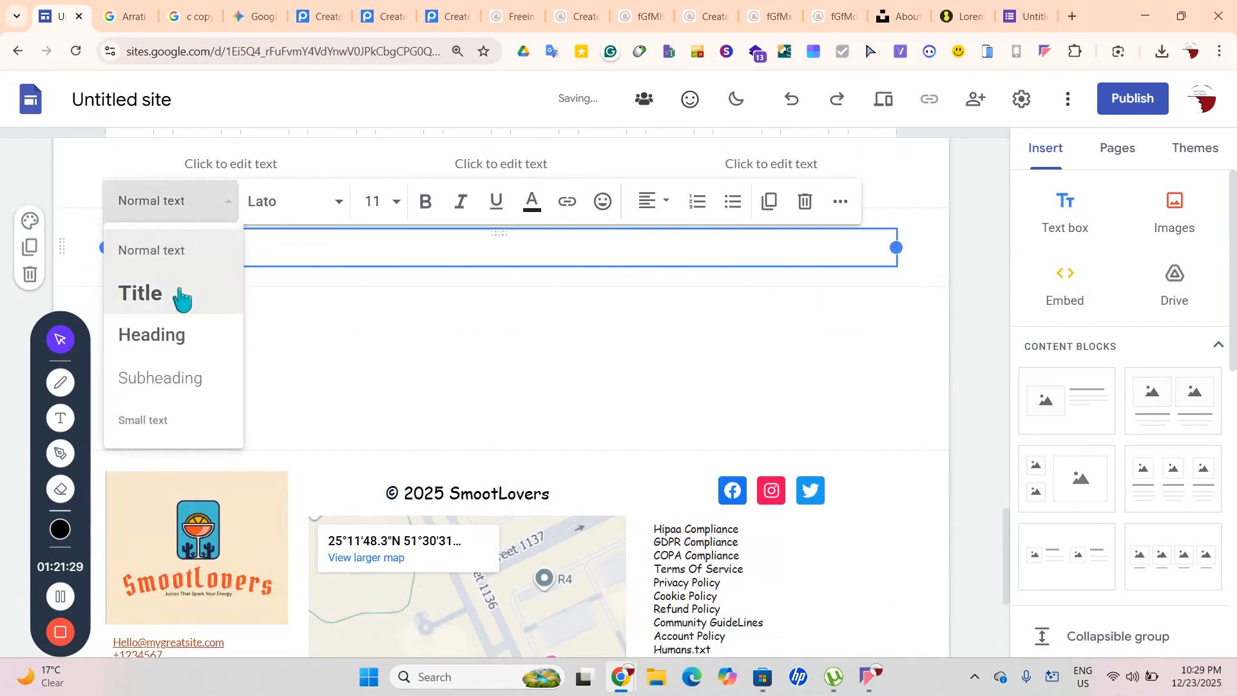
left_click(180, 296)
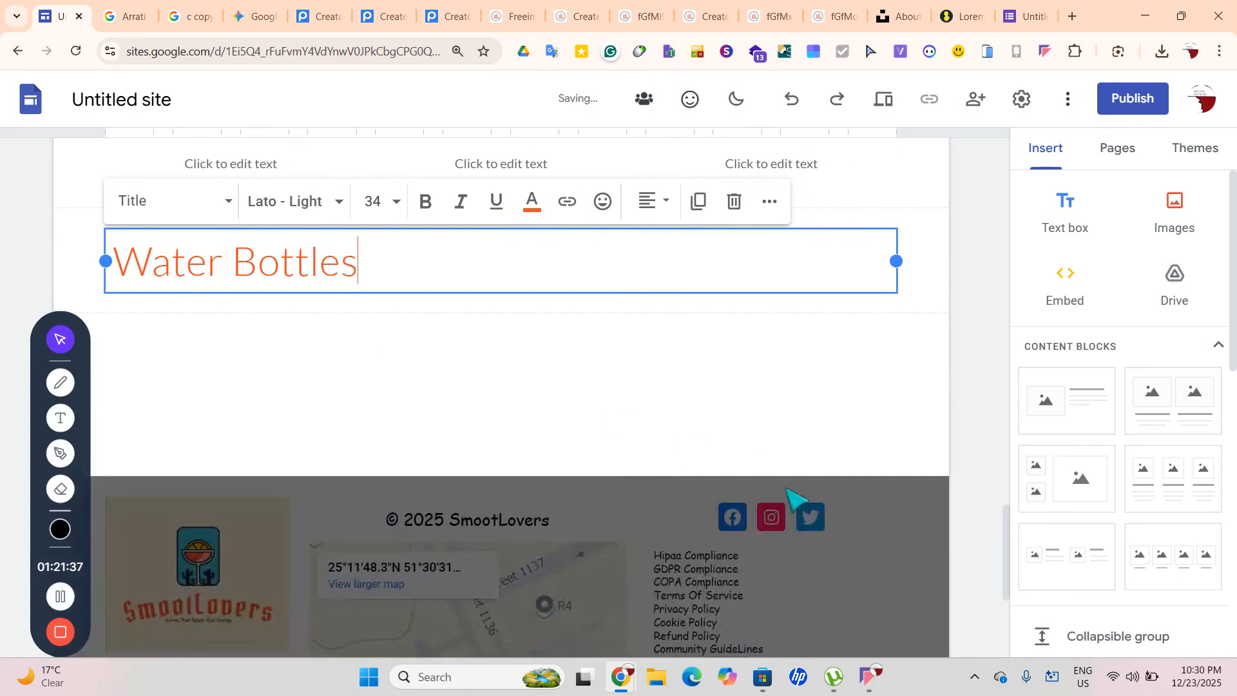
left_click(977, 446)
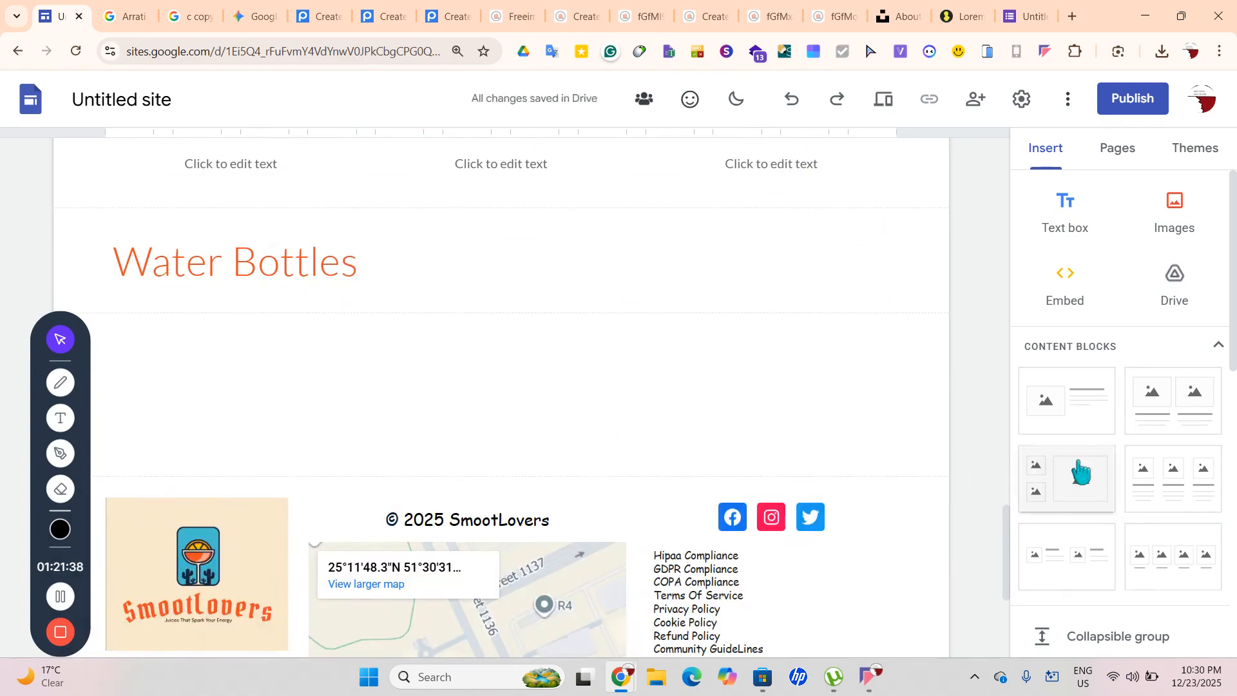
Insert a three-column block under Water Bottles, then check the pages list and start publishing
left_click(1130, 481)
scroll(733, 475, "down", 4)
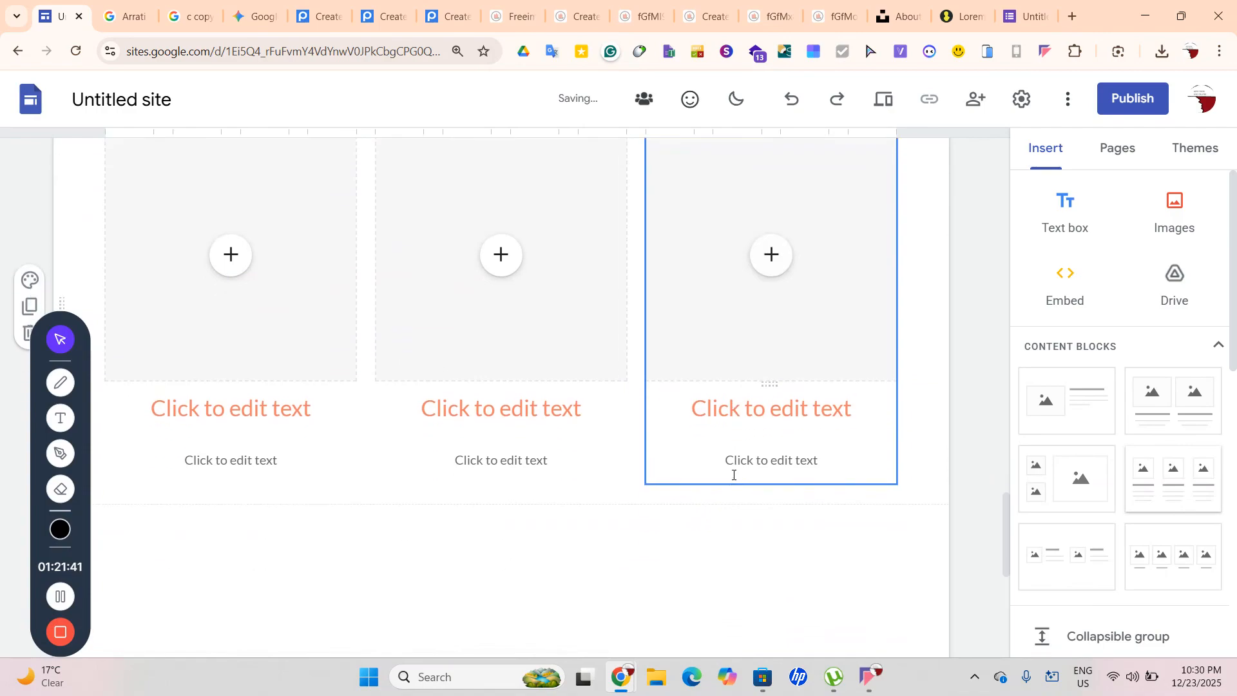
scroll(741, 485, "up", 2)
scroll(732, 475, "up", 5)
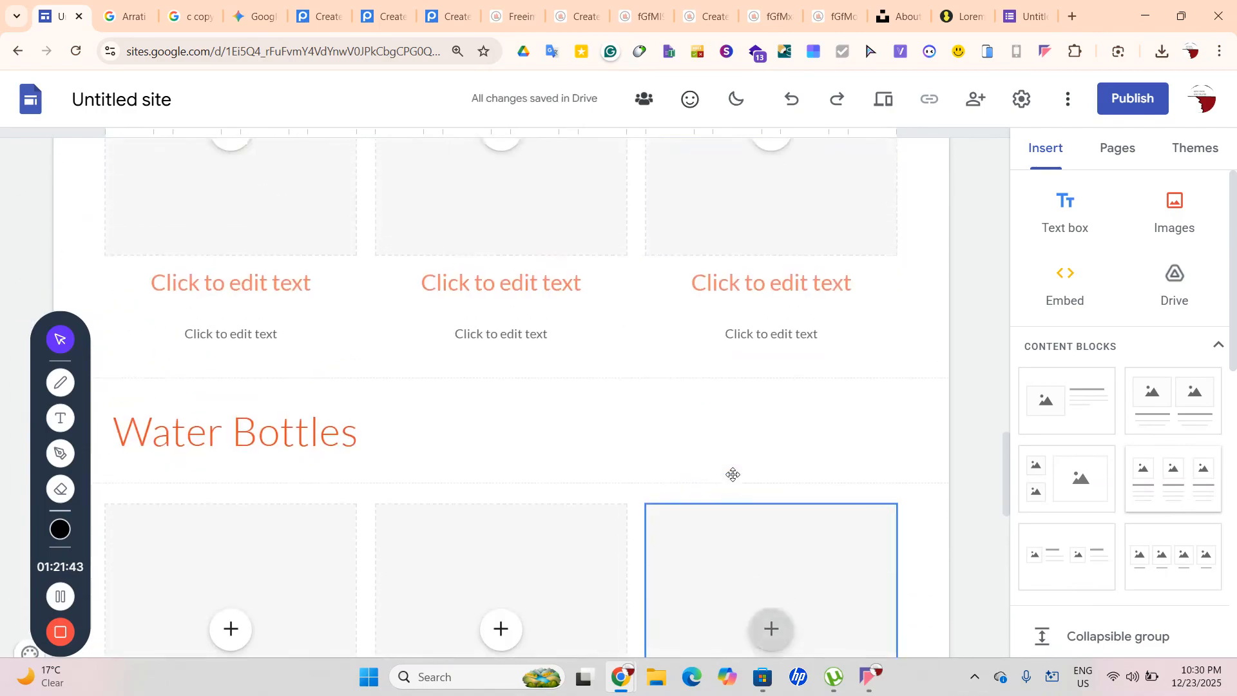
scroll(531, 281, "up", 4)
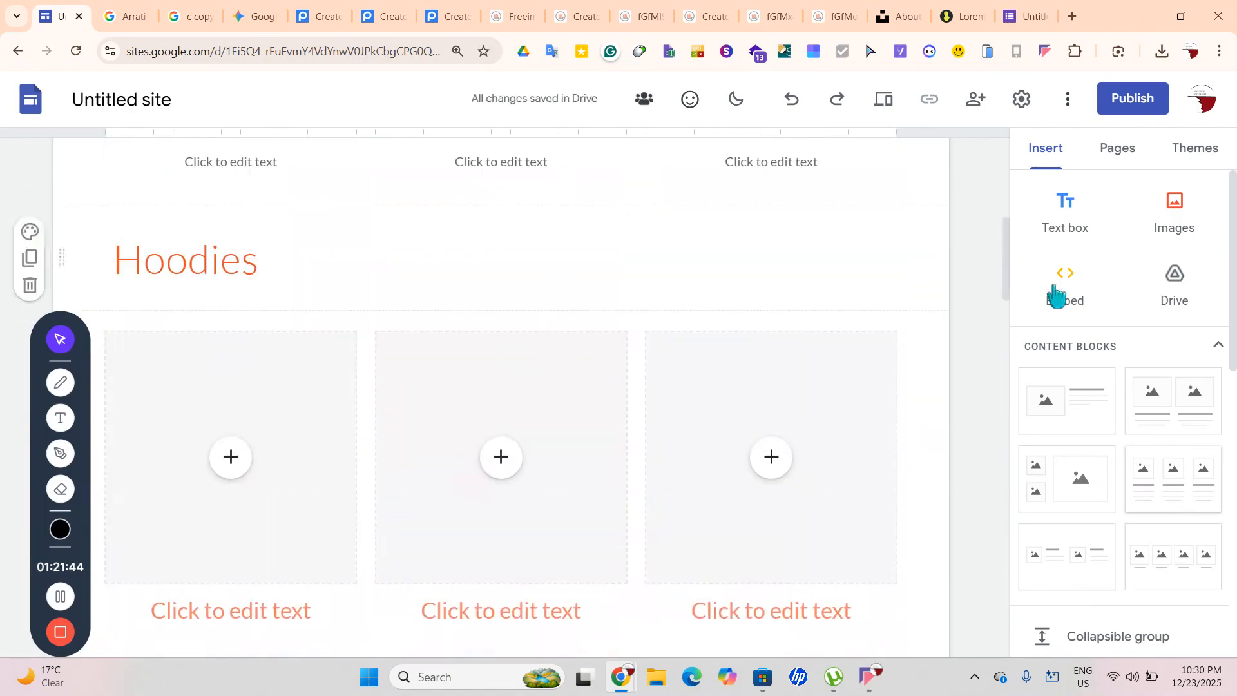
left_click(1118, 147)
left_click(1109, 223)
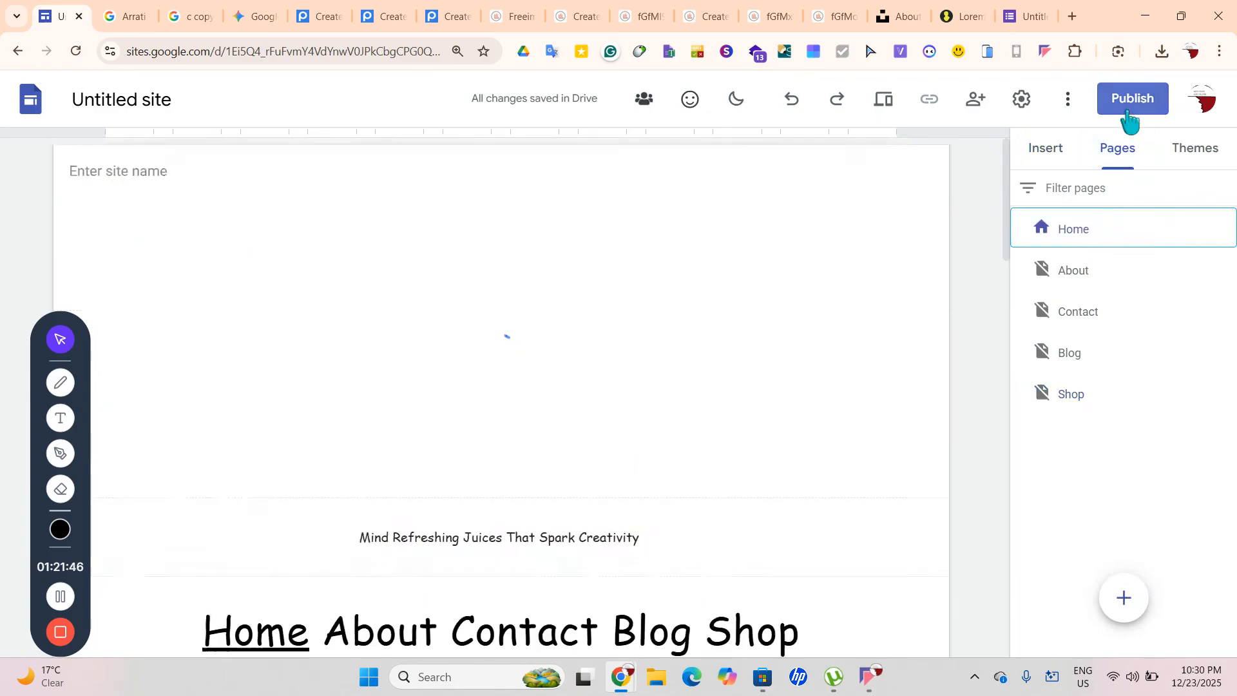
Publish the site at the web address 'myshopd'
left_click(1132, 102)
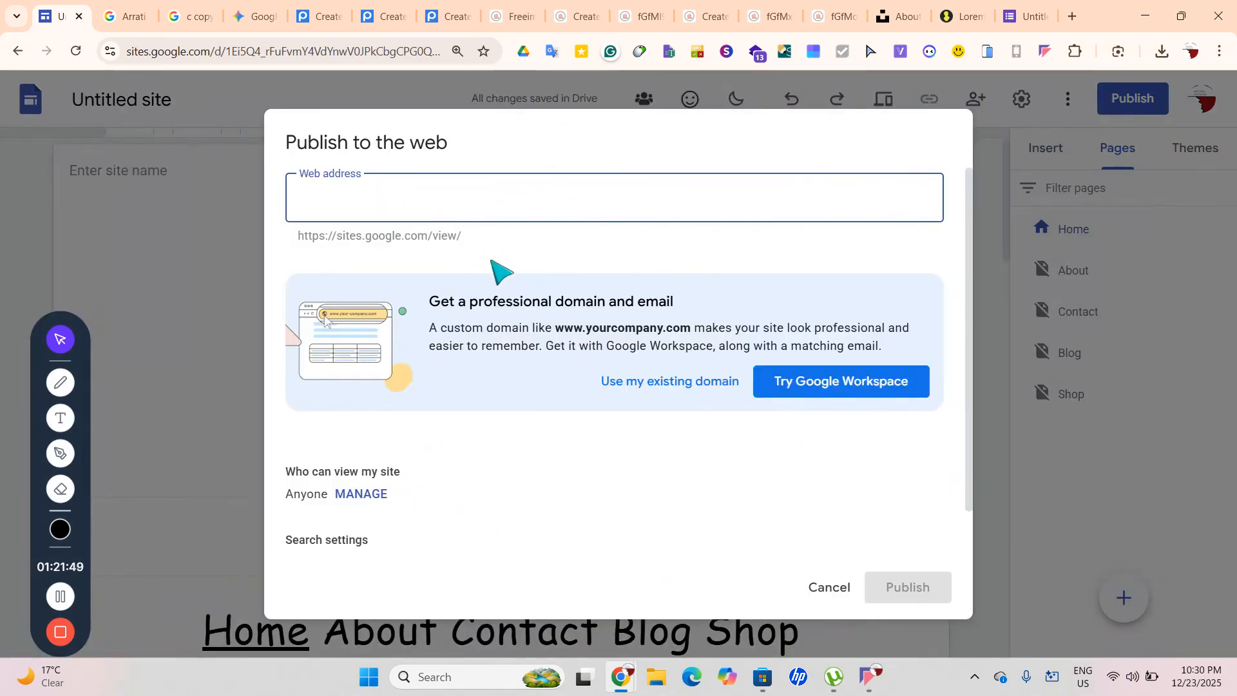
type("my")
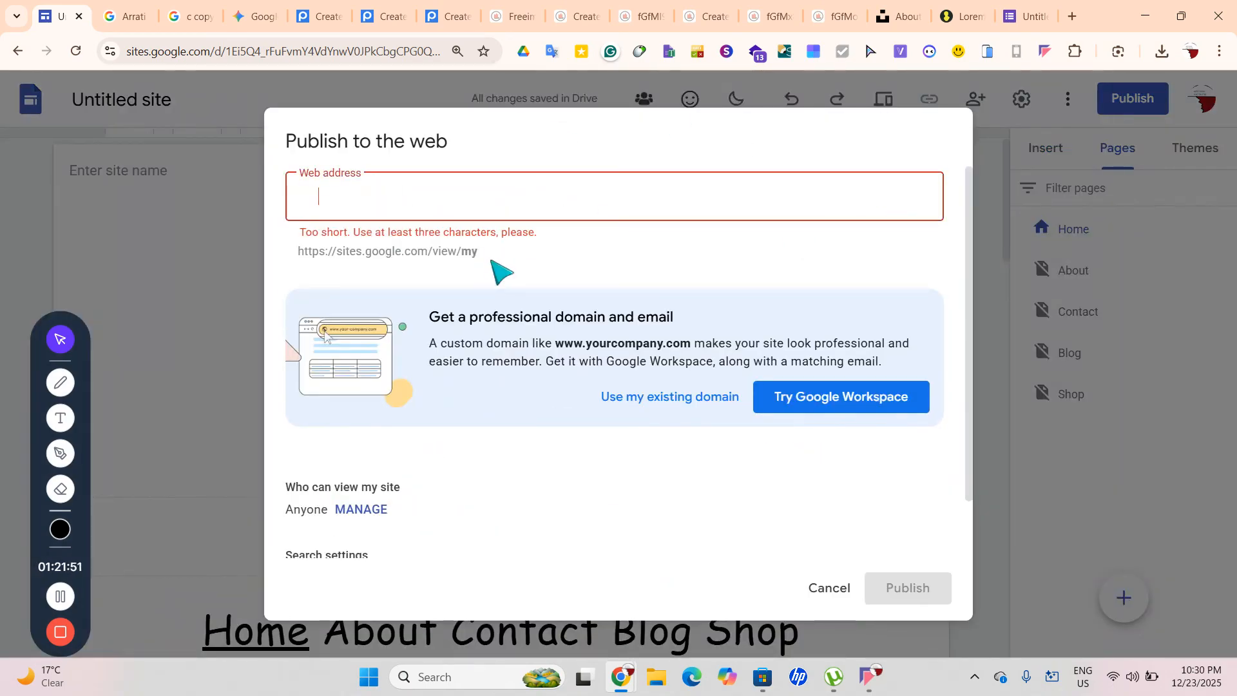
type("shop")
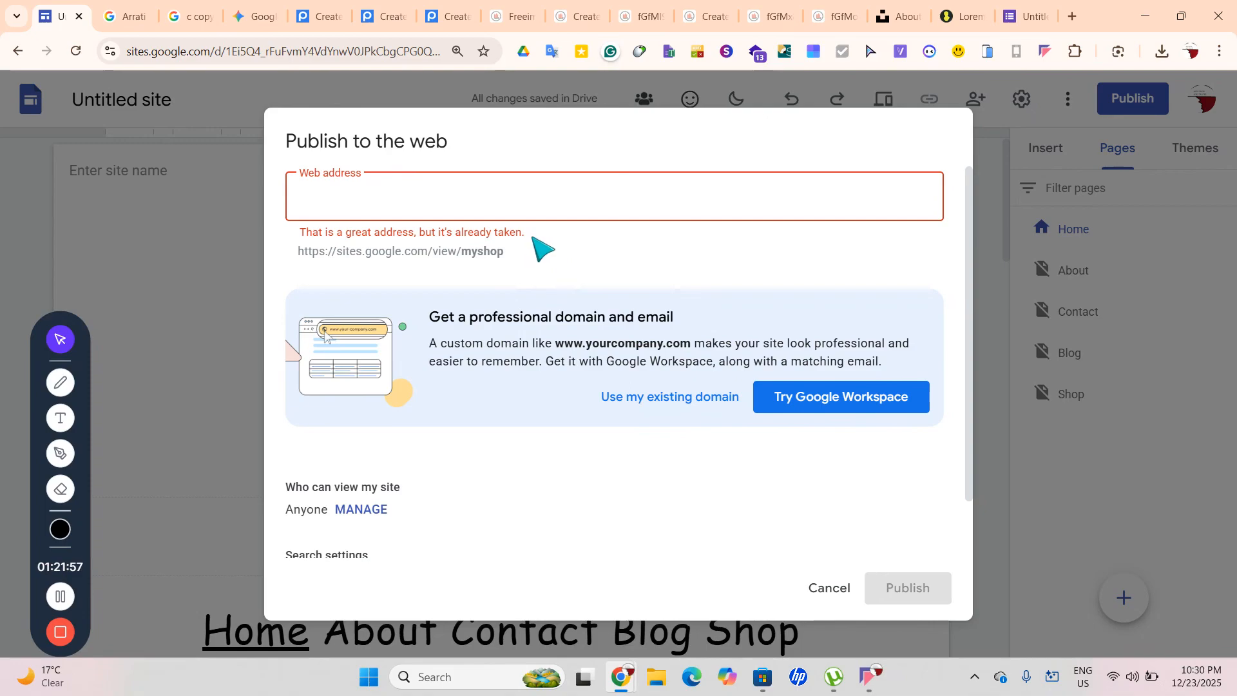
type("demoadvitechandtrave")
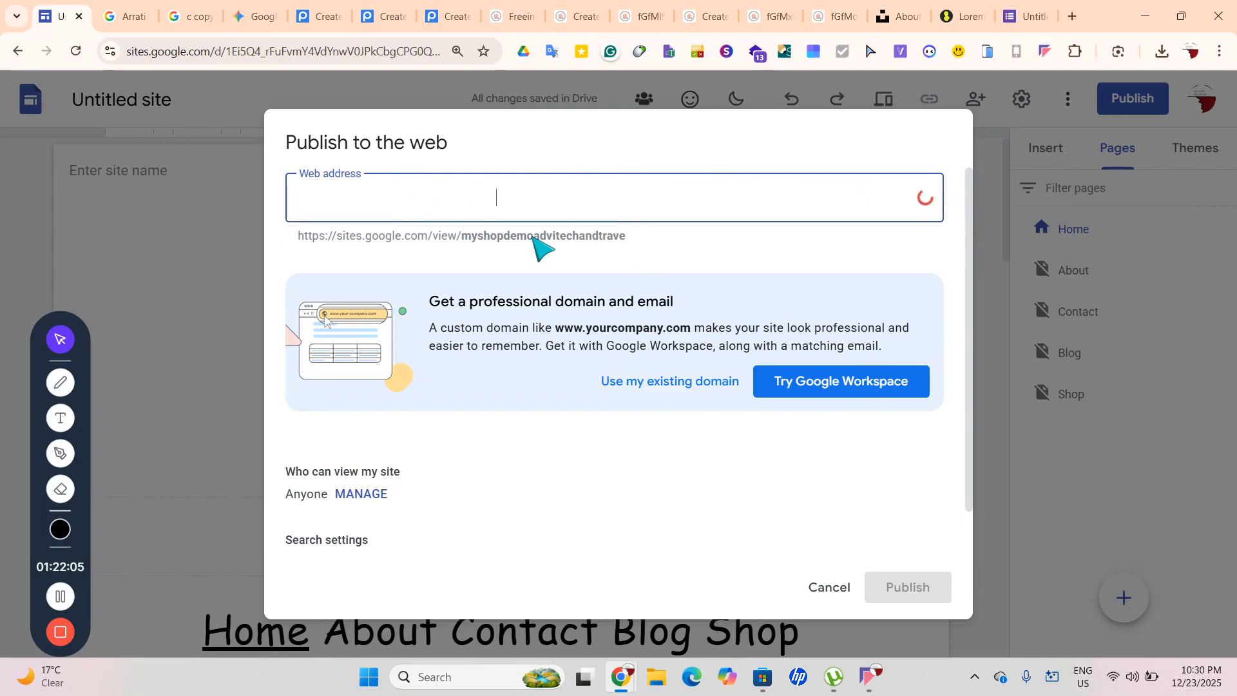
type(";")
key("BackSpace")
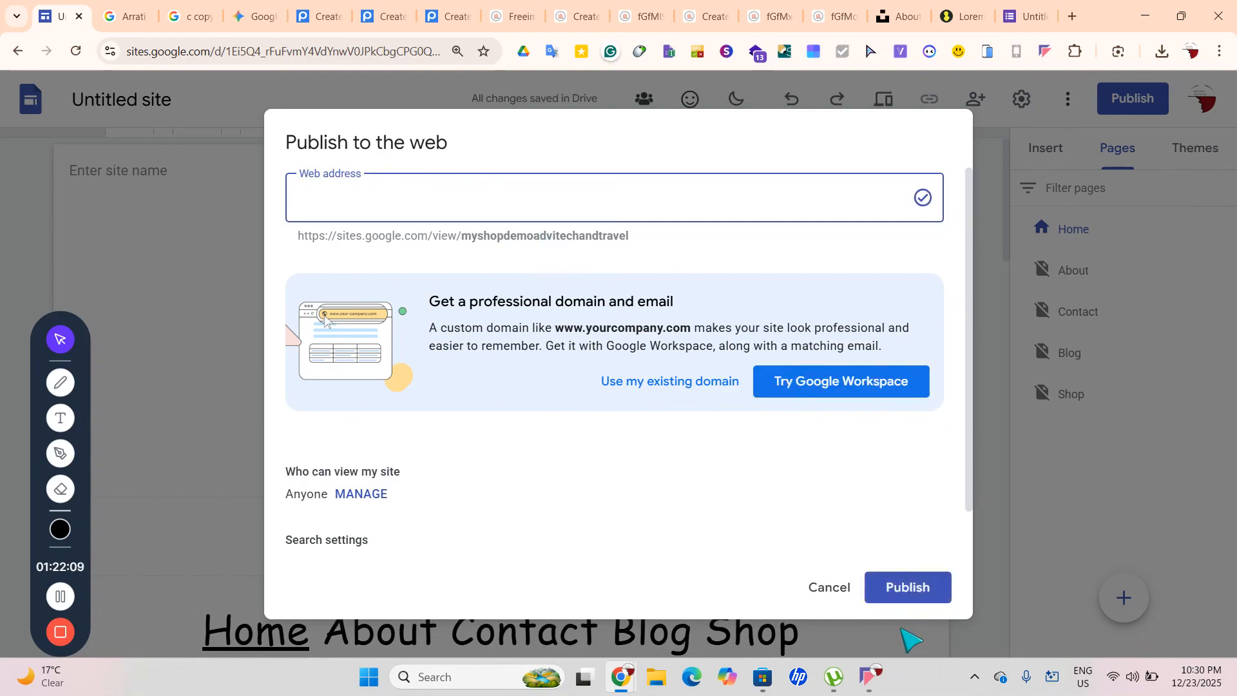
left_click(914, 588)
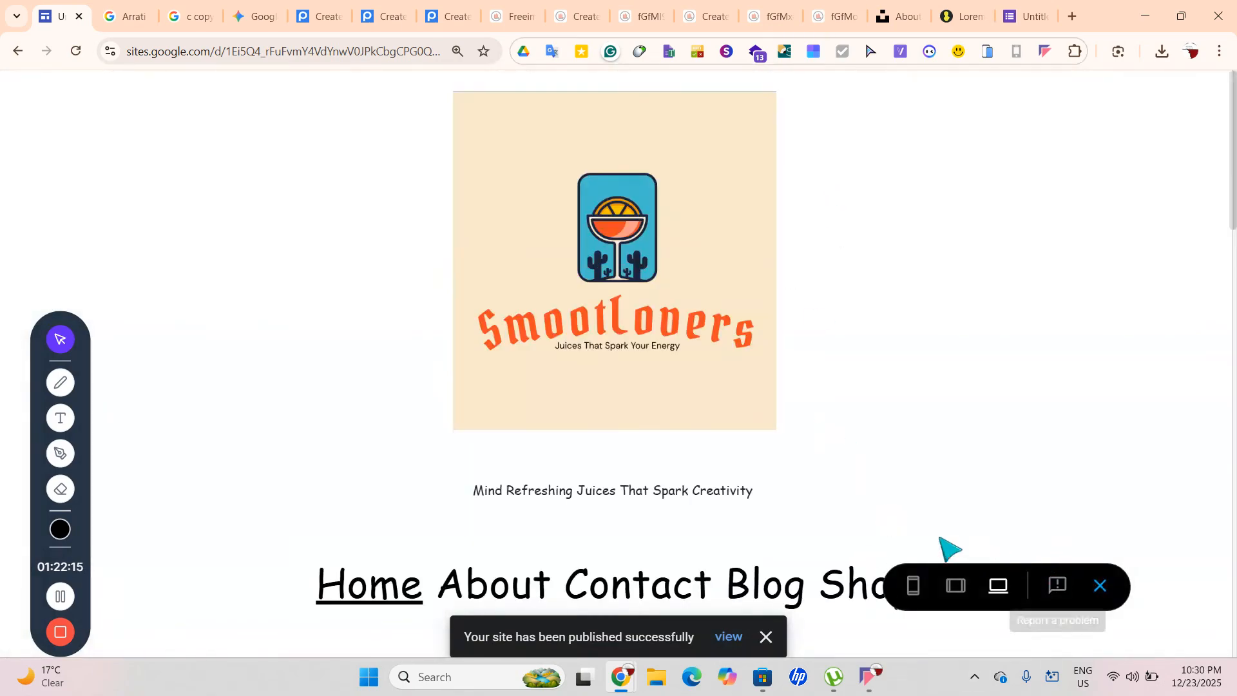
Preview the About page, then leave preview for the editor
scroll(714, 225, "down", 5)
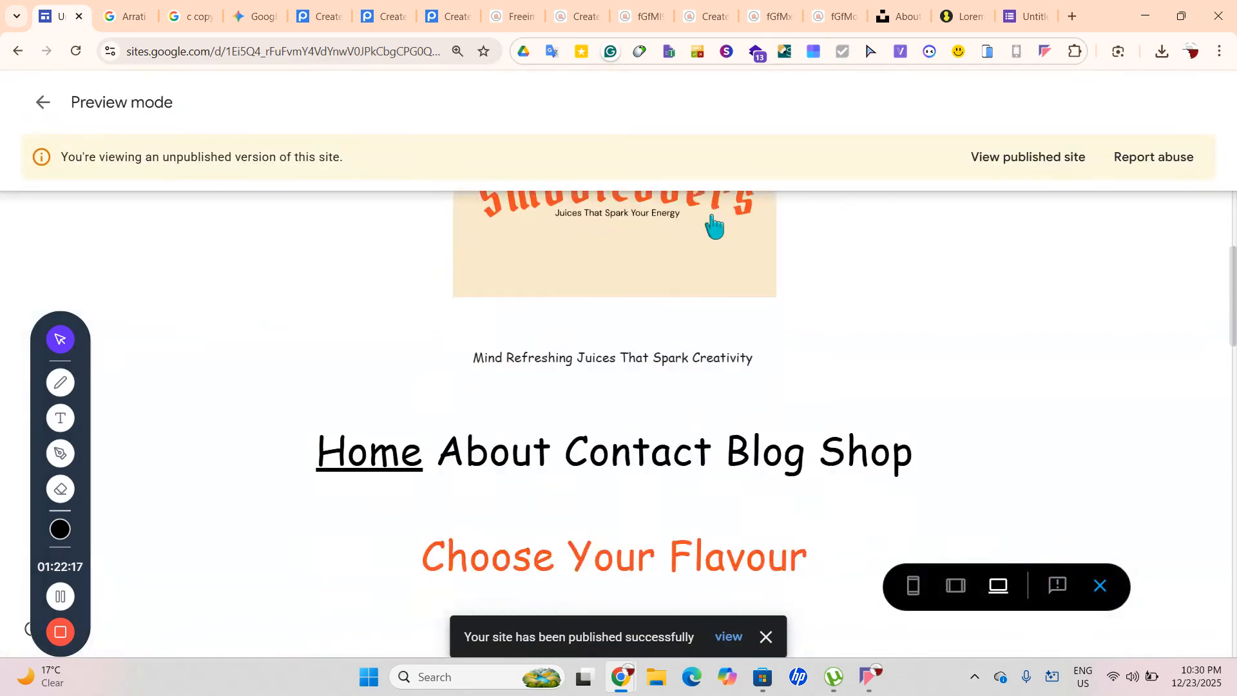
scroll(401, 406, "up", 1)
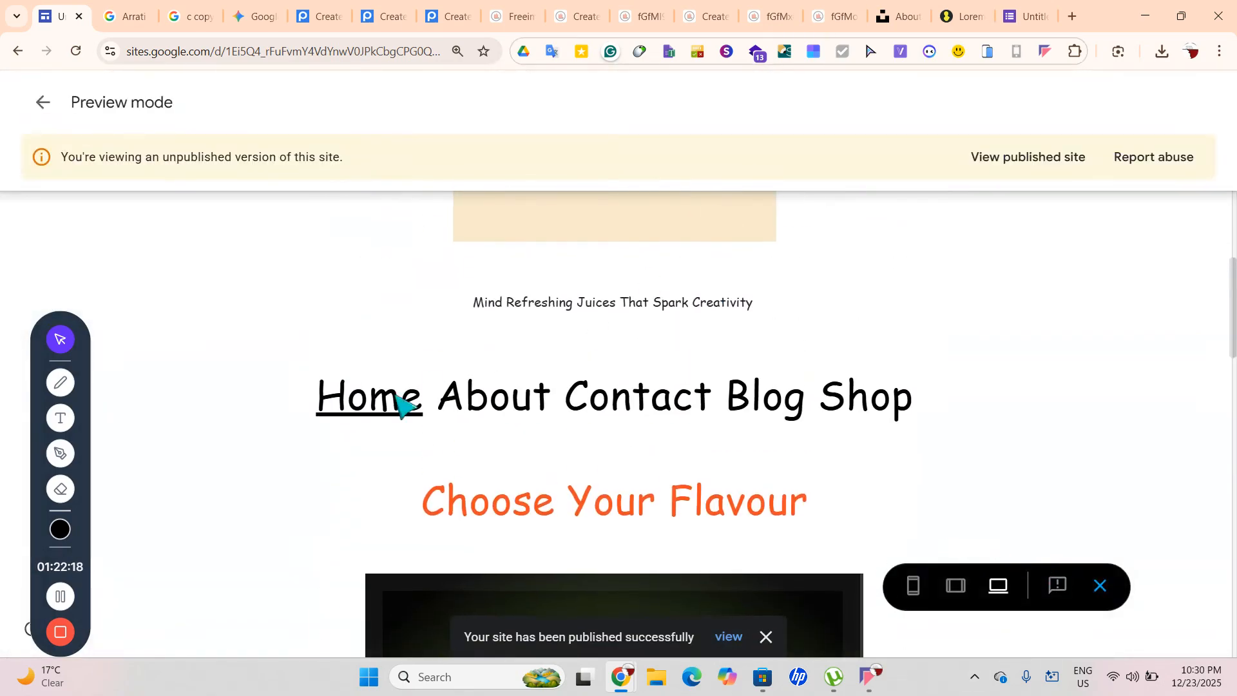
left_click(510, 405)
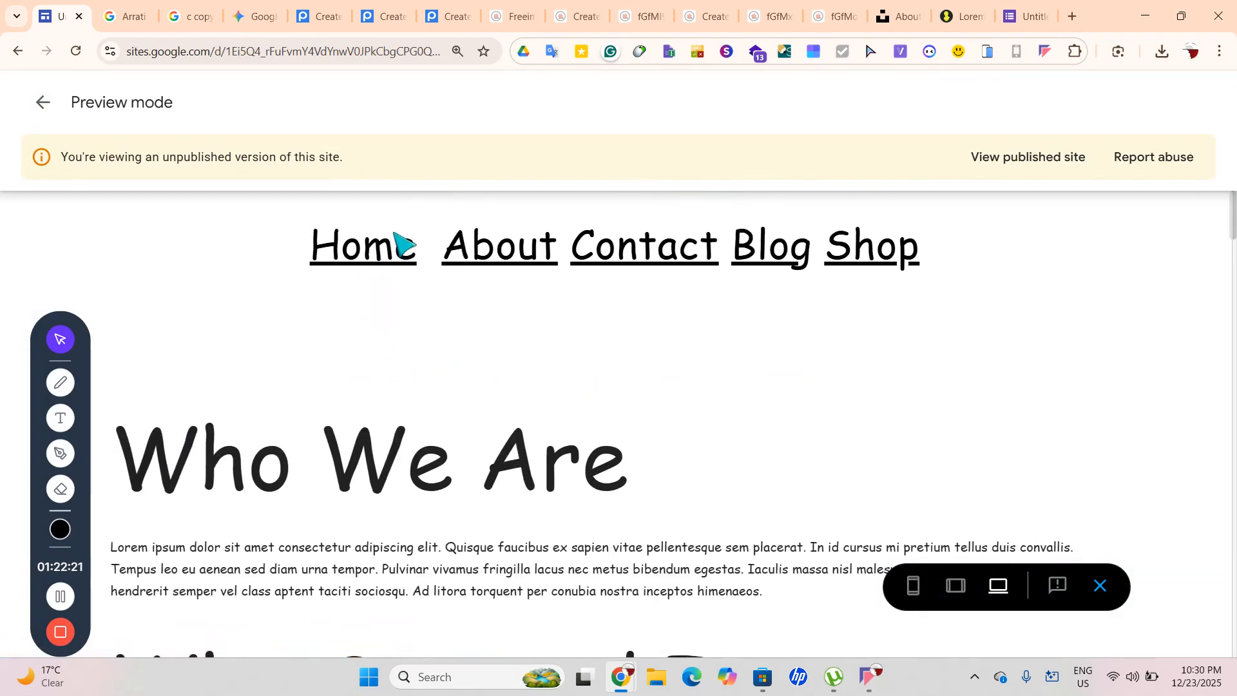
left_click(59, 111)
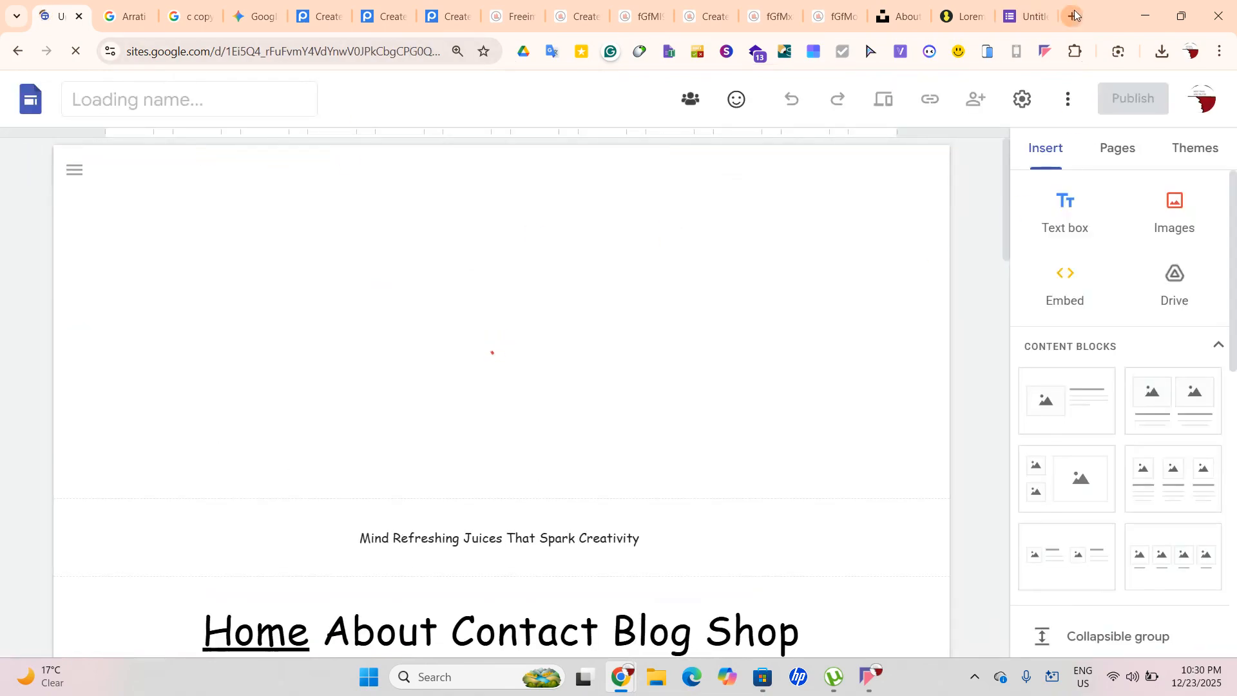
Try loading the clipboard address in a private window, then close it
key("ctrl+shift+n")
type("<iframe src=\"https://docs.google.com/forms/d/e/1FAIpQLSfxGTAhgP5rUL6N27WGEGka4jIdEqoTVB1QTmqRKl0K0gK1KA/viewform?embedded=true\" width=\"640\" height=\"1109\" frameborder=\"0\" marginheight=\"0\" marginwidth=\"0\">Loading…</iframe>")
key("Return")
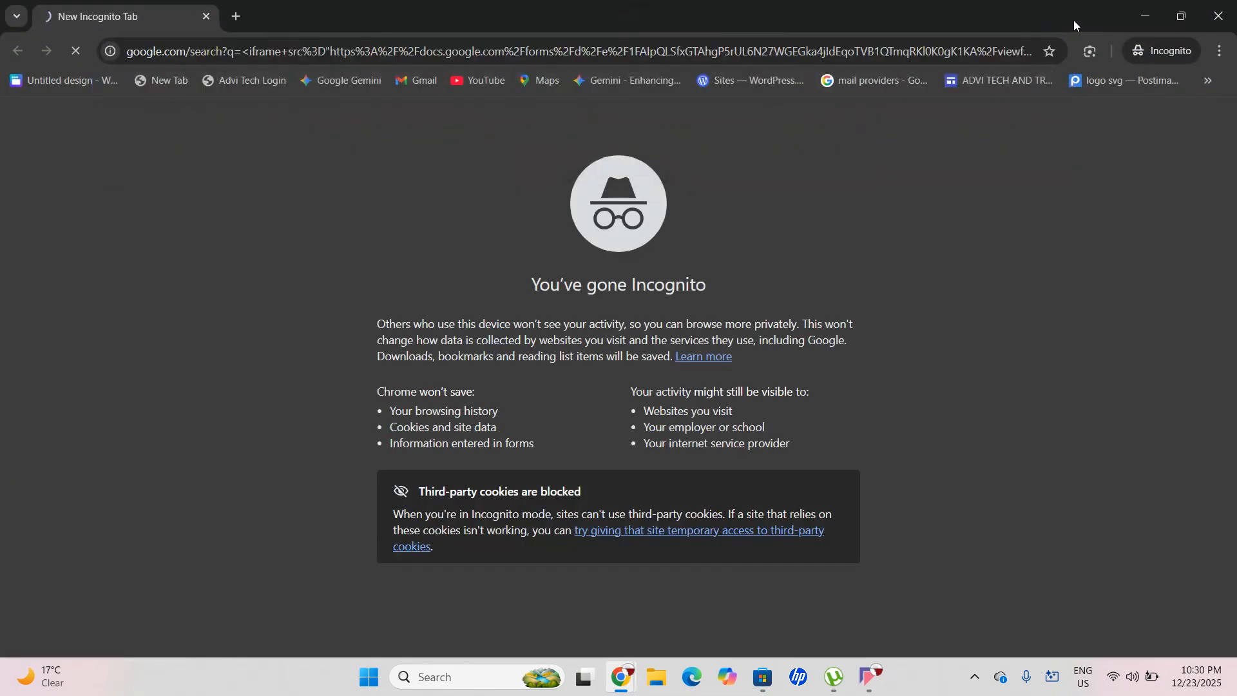
left_click(686, 55)
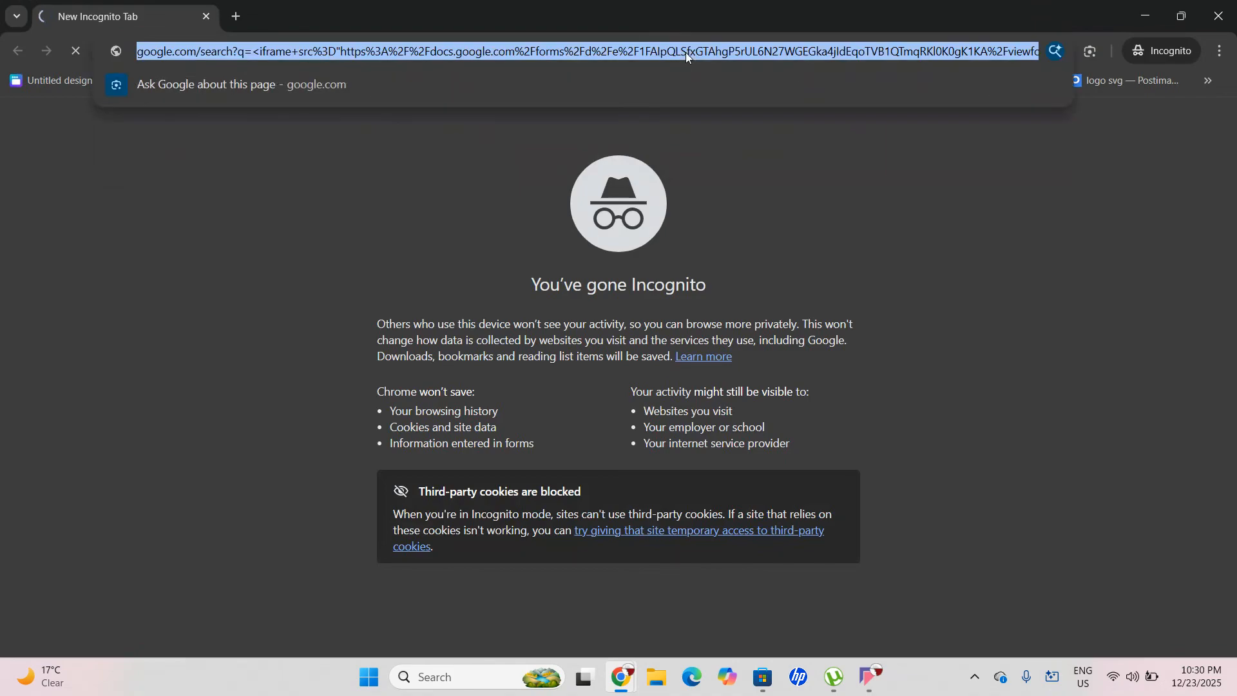
left_click(1219, 15)
Copy the published site link and load it in a private window, then close it
left_click(912, 99)
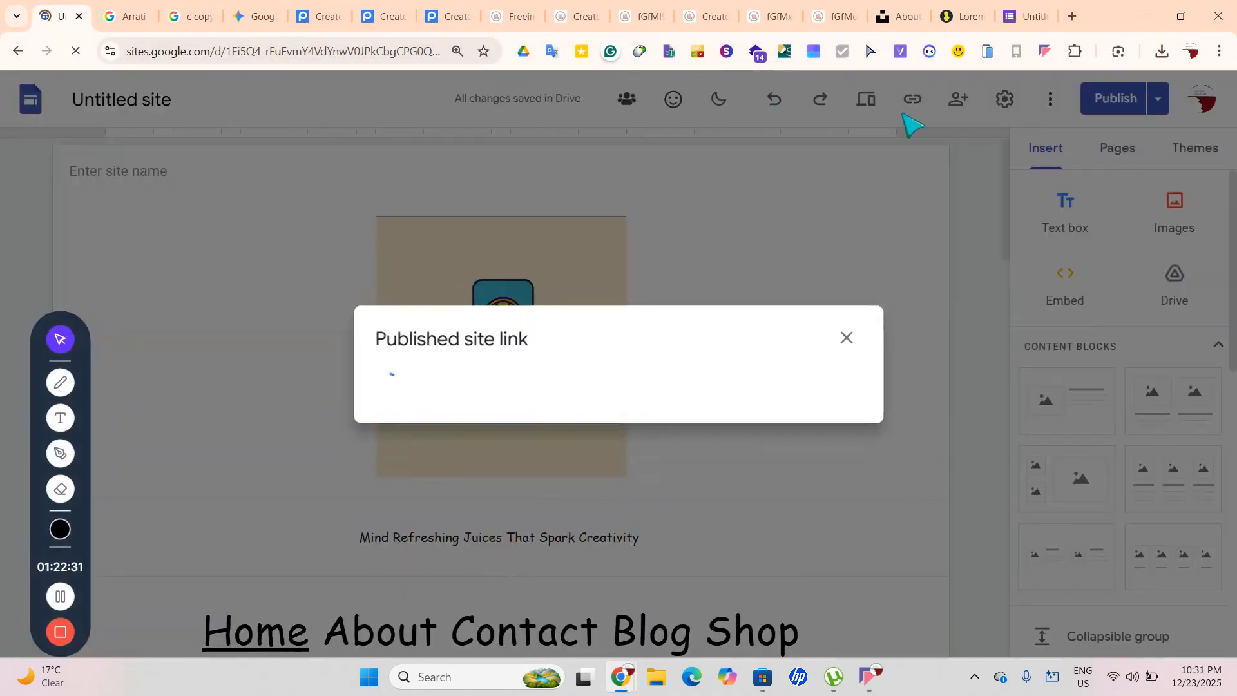
left_click(814, 378)
key("ctrl+shift+n")
key("ctrl+v")
key("Return")
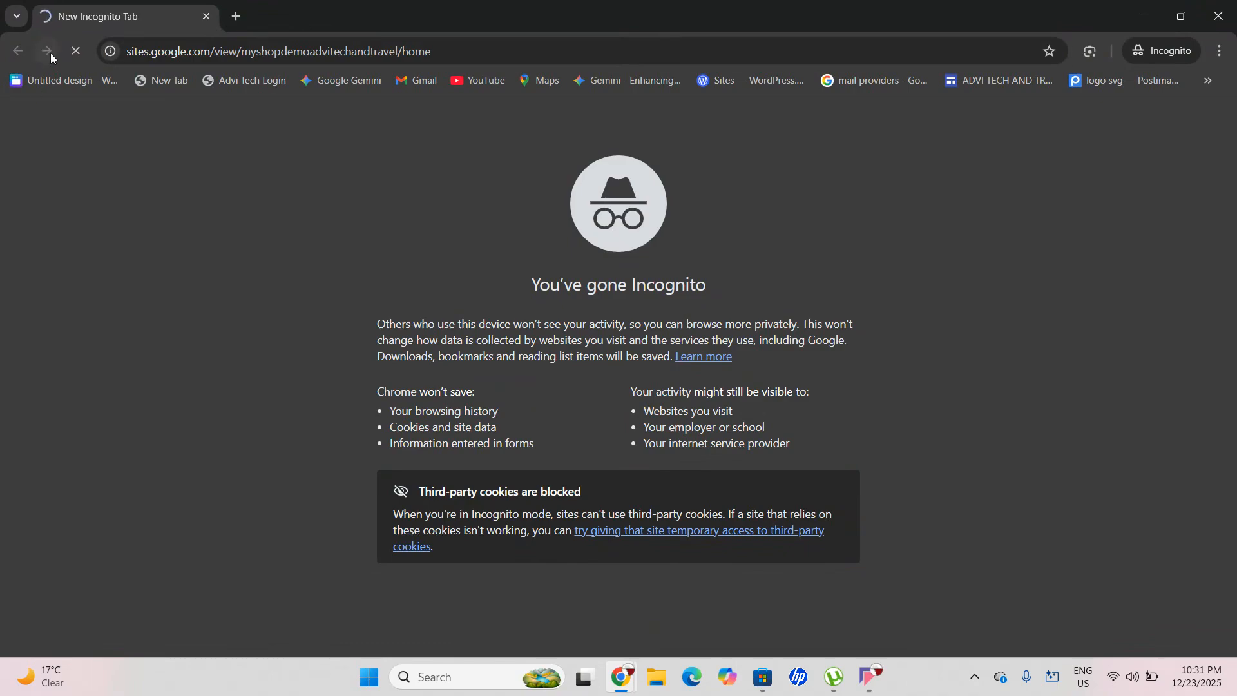
left_click(112, 51)
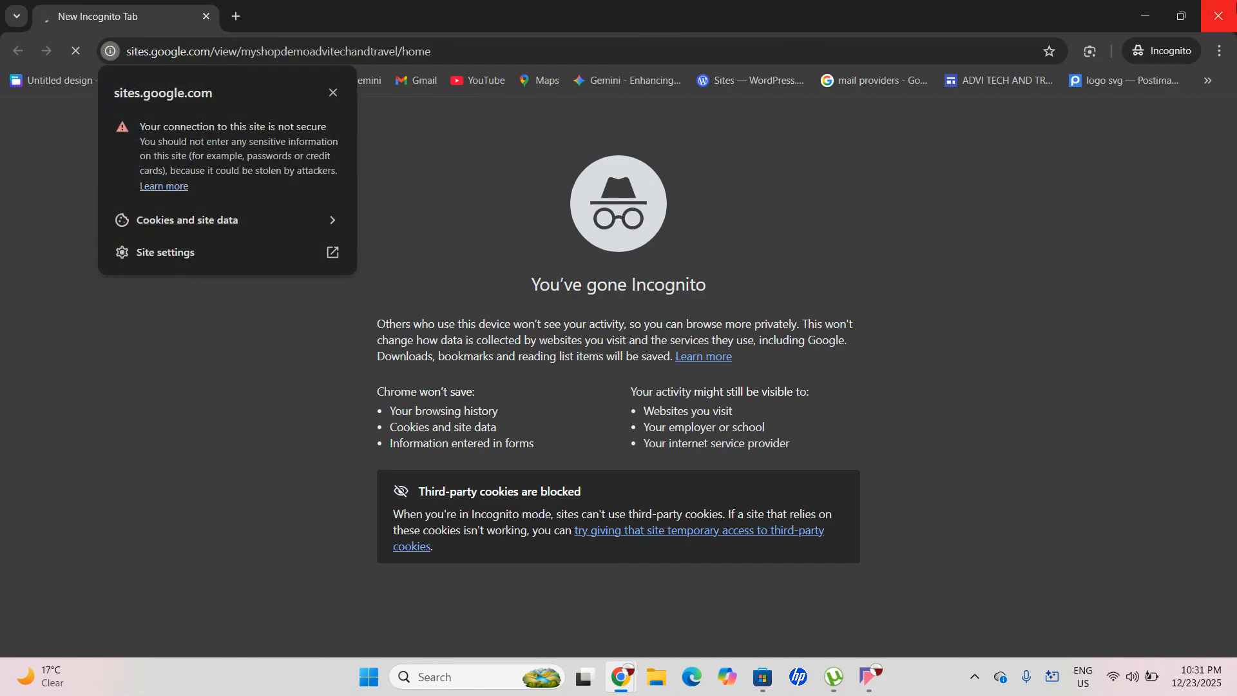
left_click(1218, 16)
Load the copied published site link in a new browser tab
left_click(1078, 12)
key("ctrl+v")
key("Return")
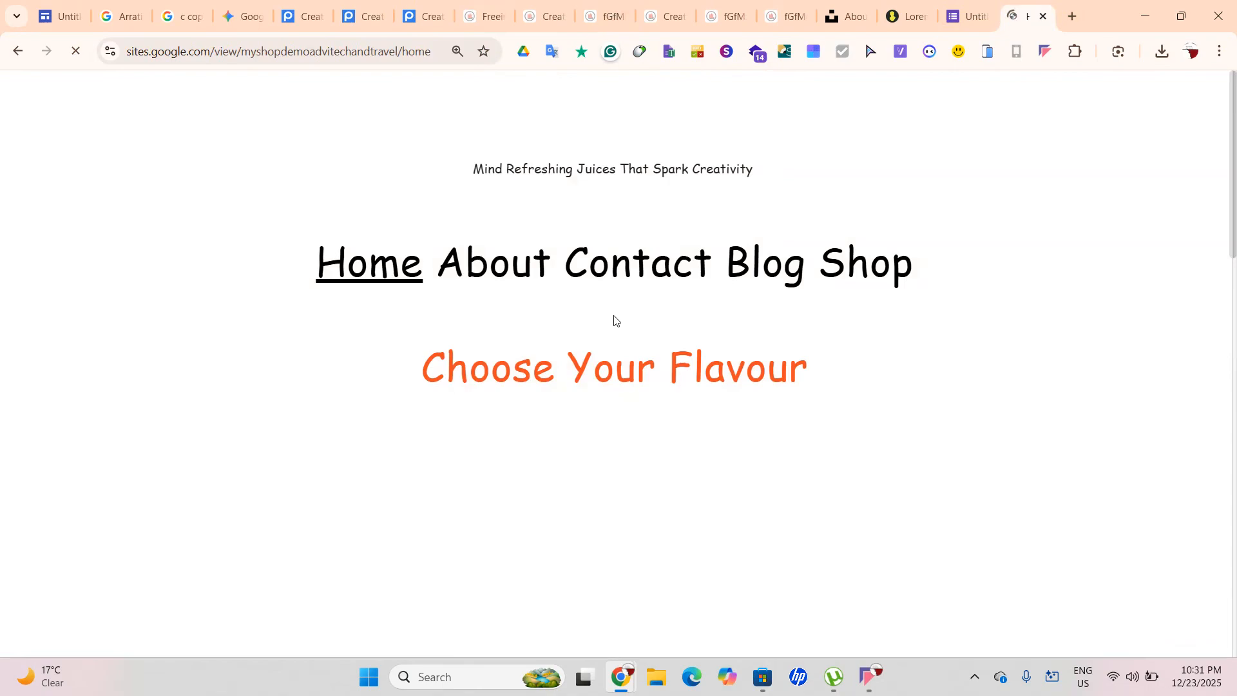
Scroll the live home page through the flavour cards down to the footer
scroll(616, 322, "down", 8)
scroll(614, 315, "up", 3)
scroll(614, 315, "down", 10)
scroll(614, 316, "up", 7)
scroll(613, 315, "down", 8)
scroll(614, 315, "up", 8)
scroll(622, 327, "down", 3)
scroll(622, 327, "up", 11)
scroll(622, 326, "down", 7)
scroll(622, 326, "up", 4)
scroll(621, 327, "up", 3)
scroll(622, 327, "down", 7)
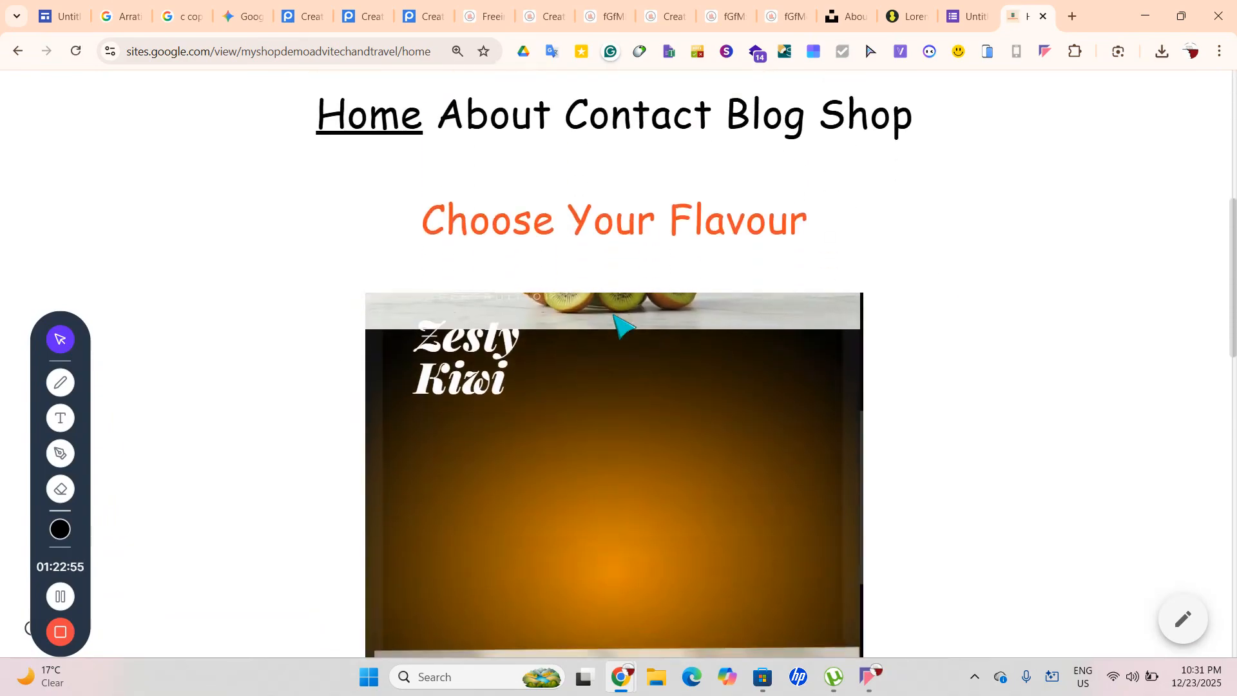
scroll(622, 327, "down", 9)
scroll(622, 327, "up", 7)
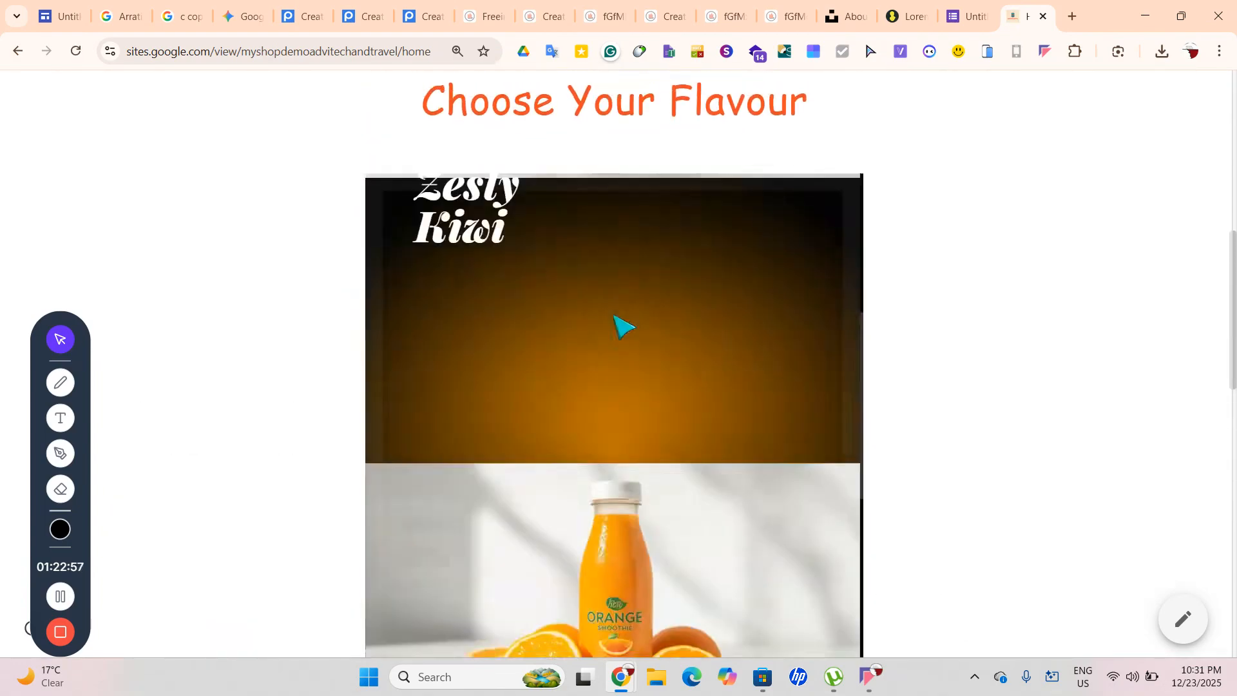
scroll(622, 327, "down", 2)
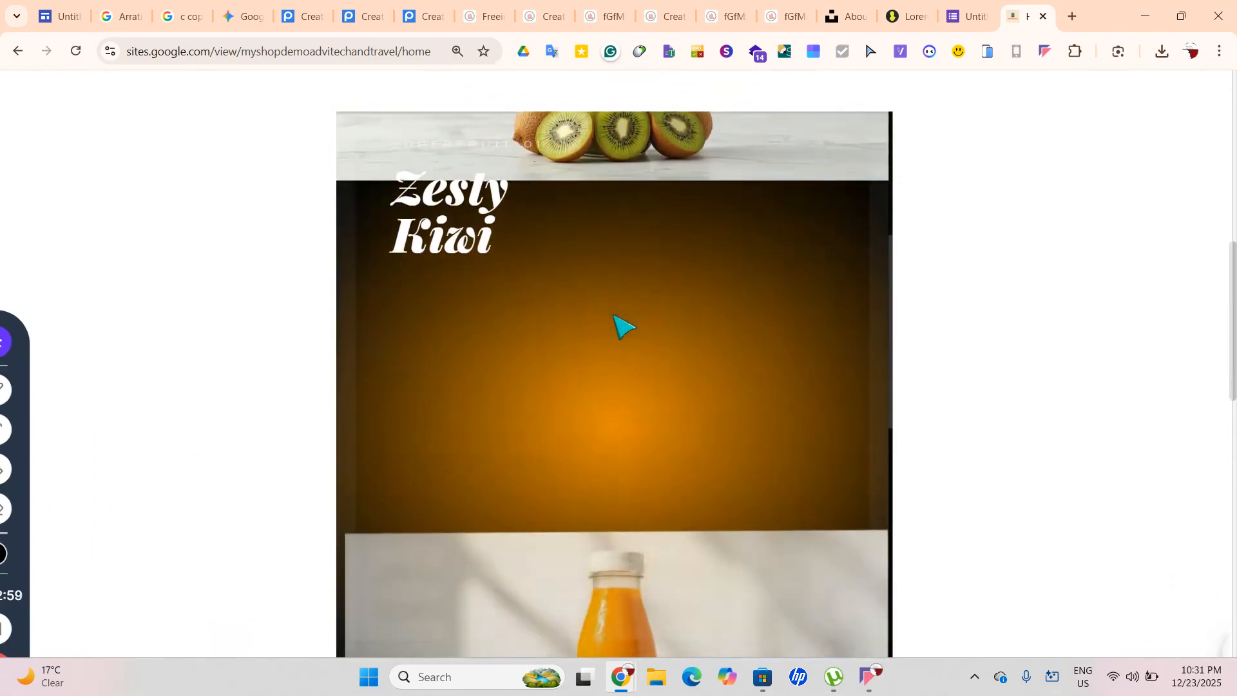
scroll(622, 326, "down", 3)
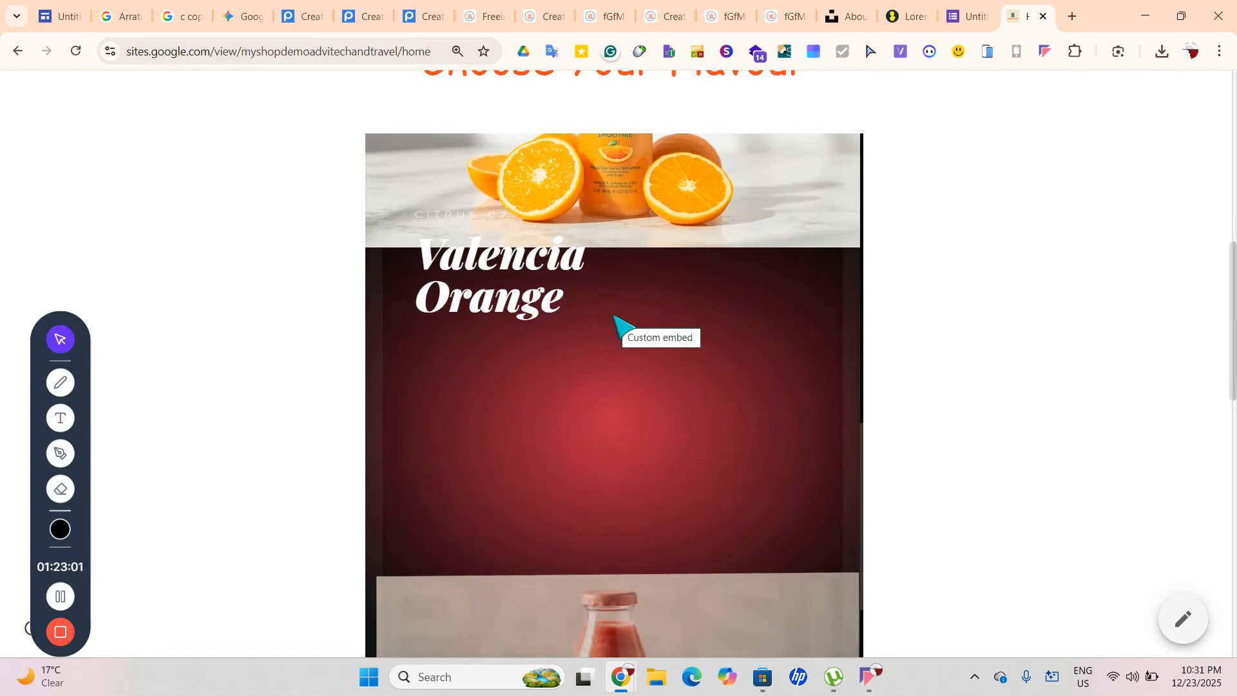
scroll(622, 327, "down", 5)
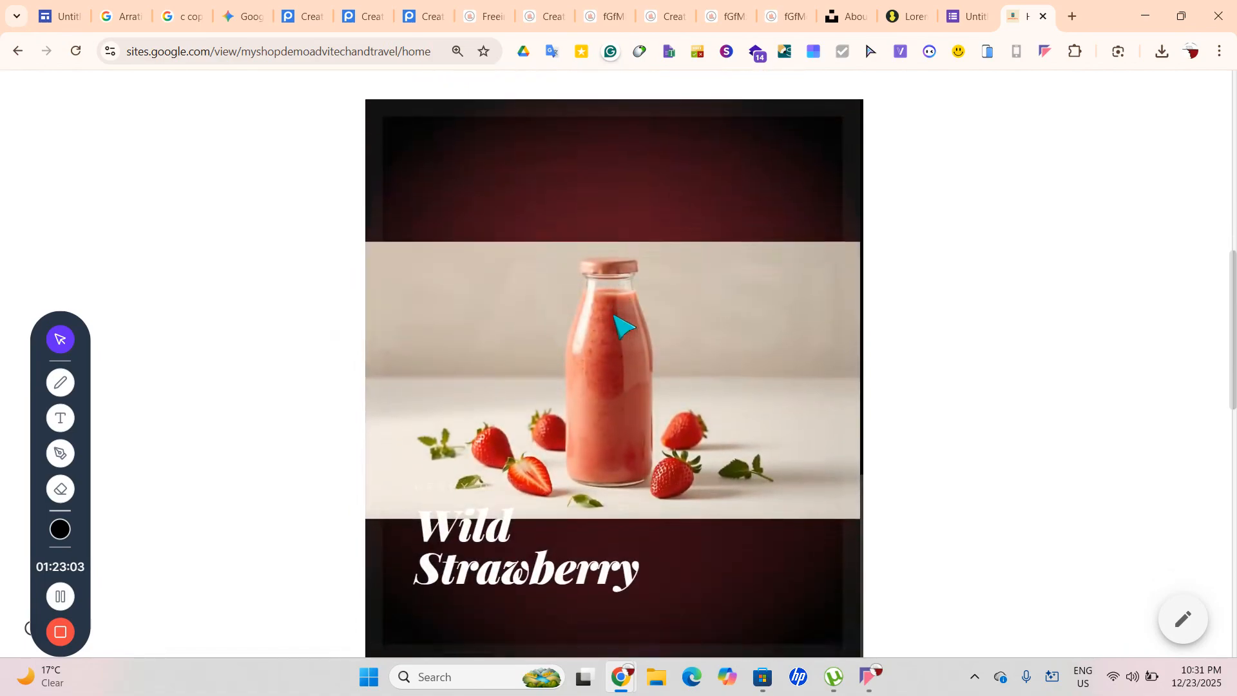
scroll(622, 326, "down", 10)
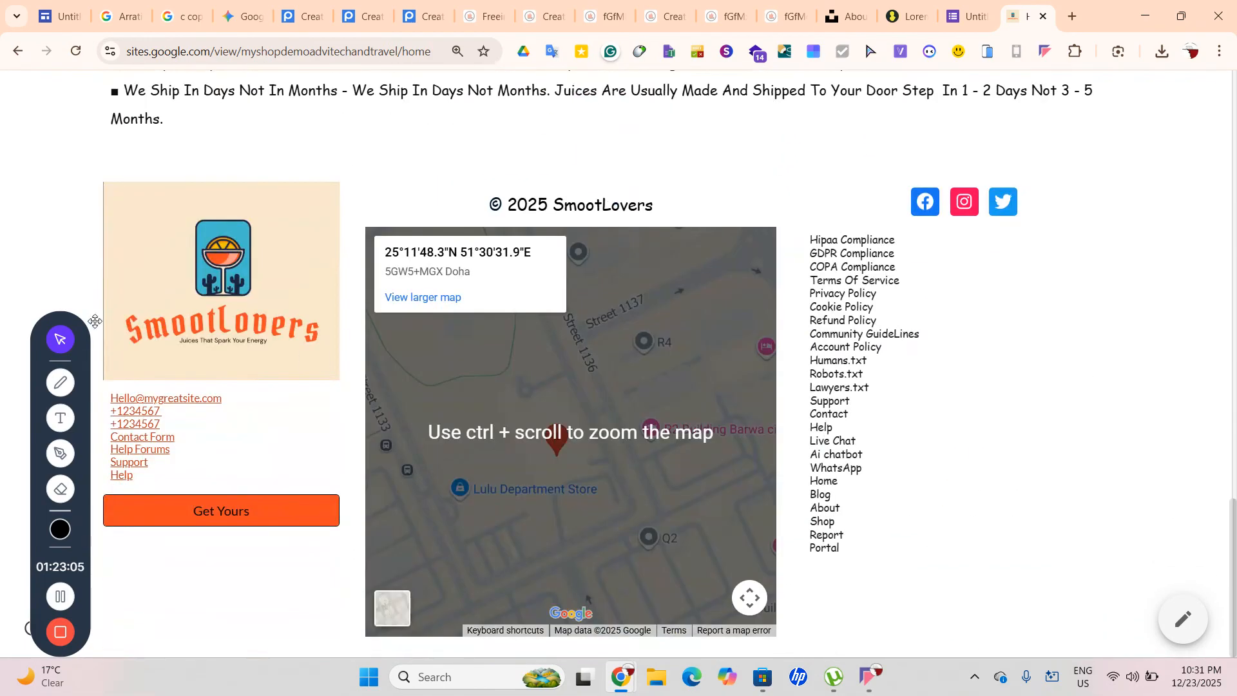
Pan the footer map, select the links from Hipaa Compliance to Portal, and return to the editor
left_click_drag(609, 435, 559, 496)
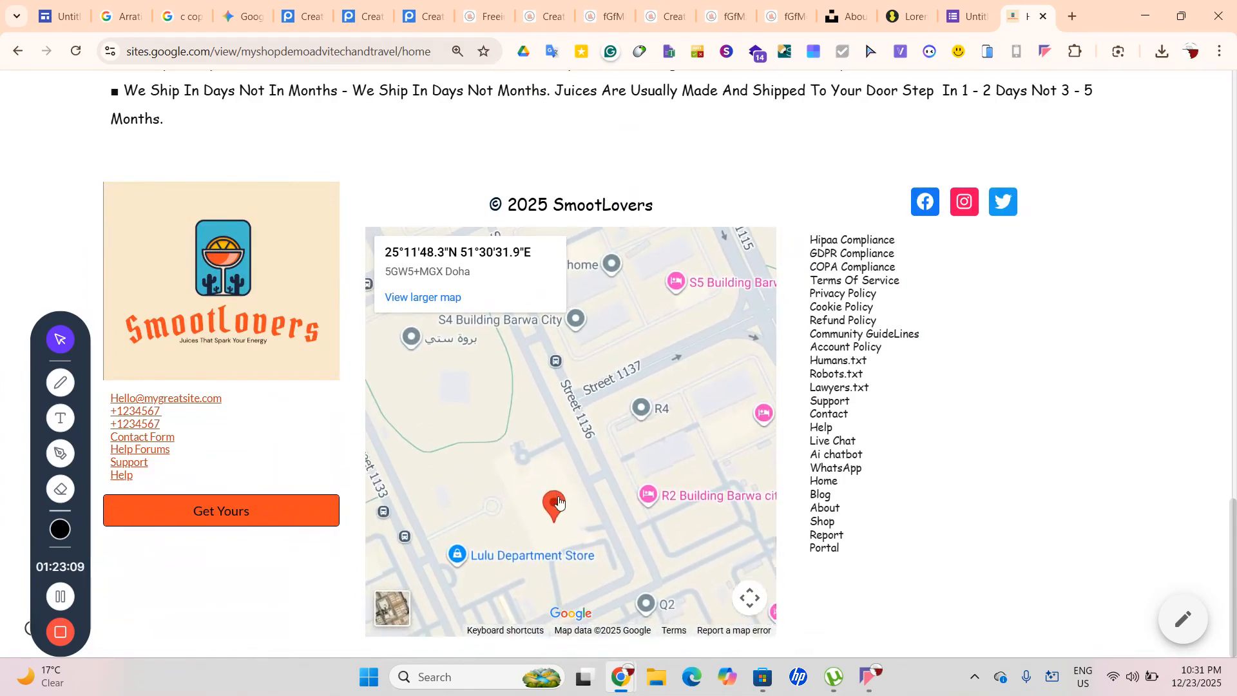
scroll(1039, 485, "up", 15)
scroll(1033, 483, "down", 15)
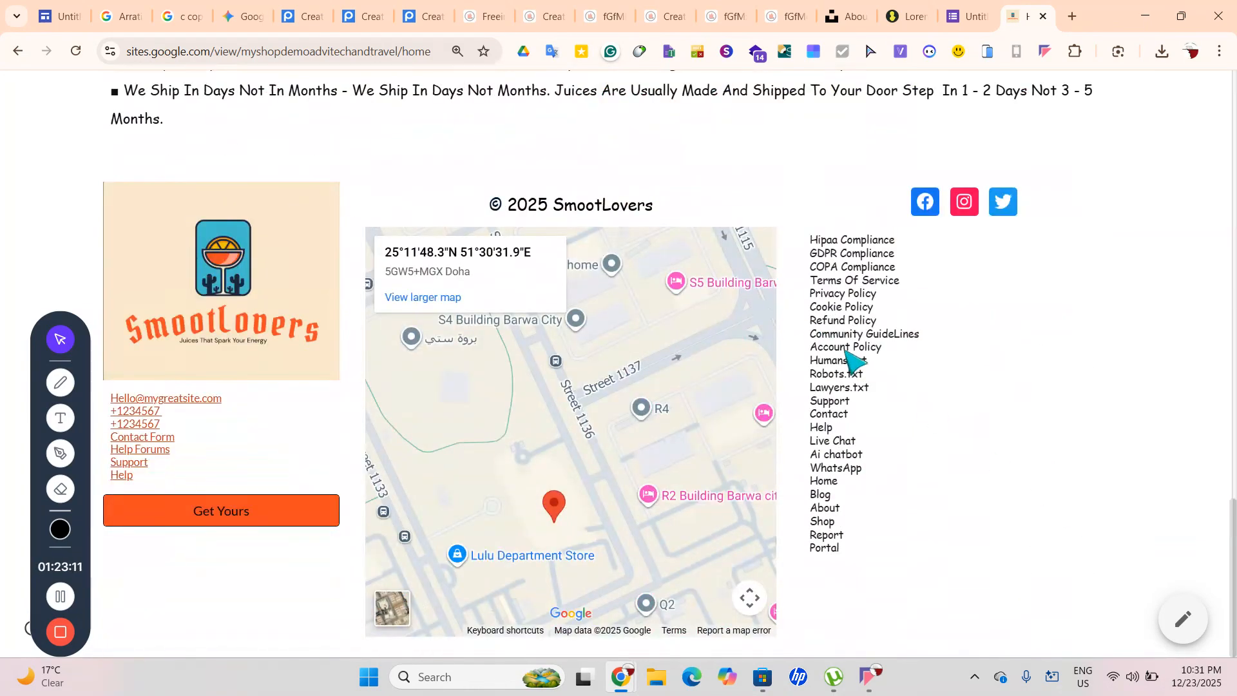
left_click_drag(803, 248, 928, 556)
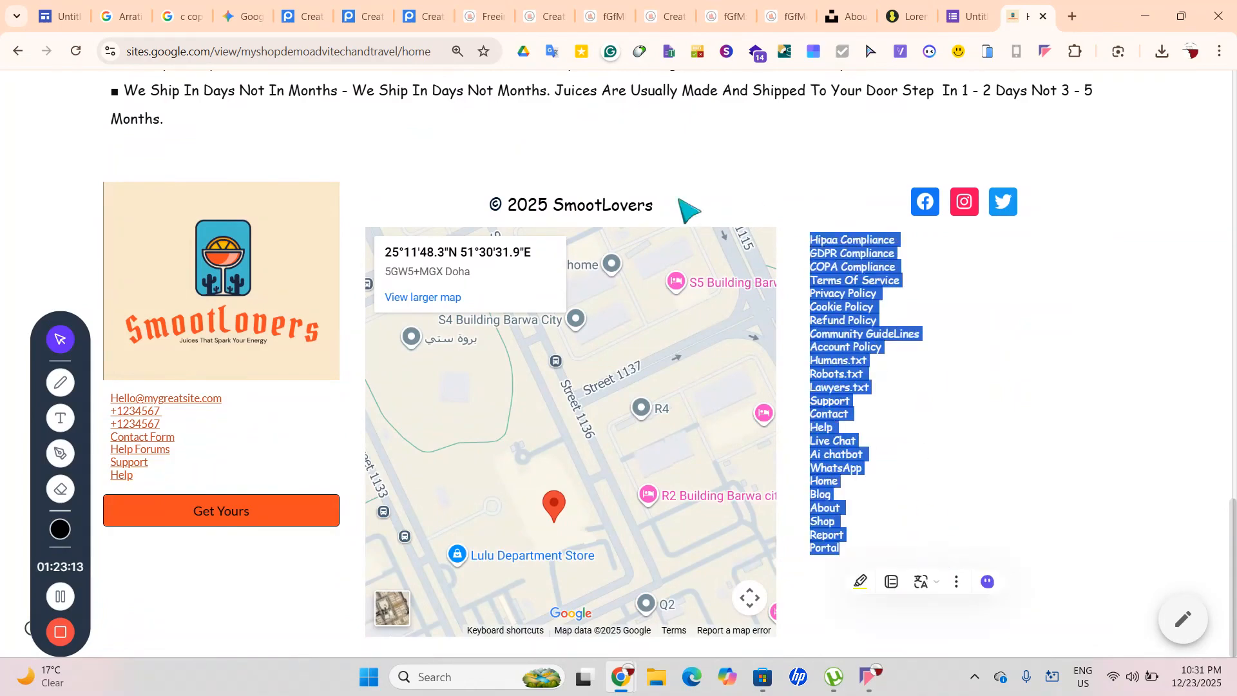
left_click(59, 16)
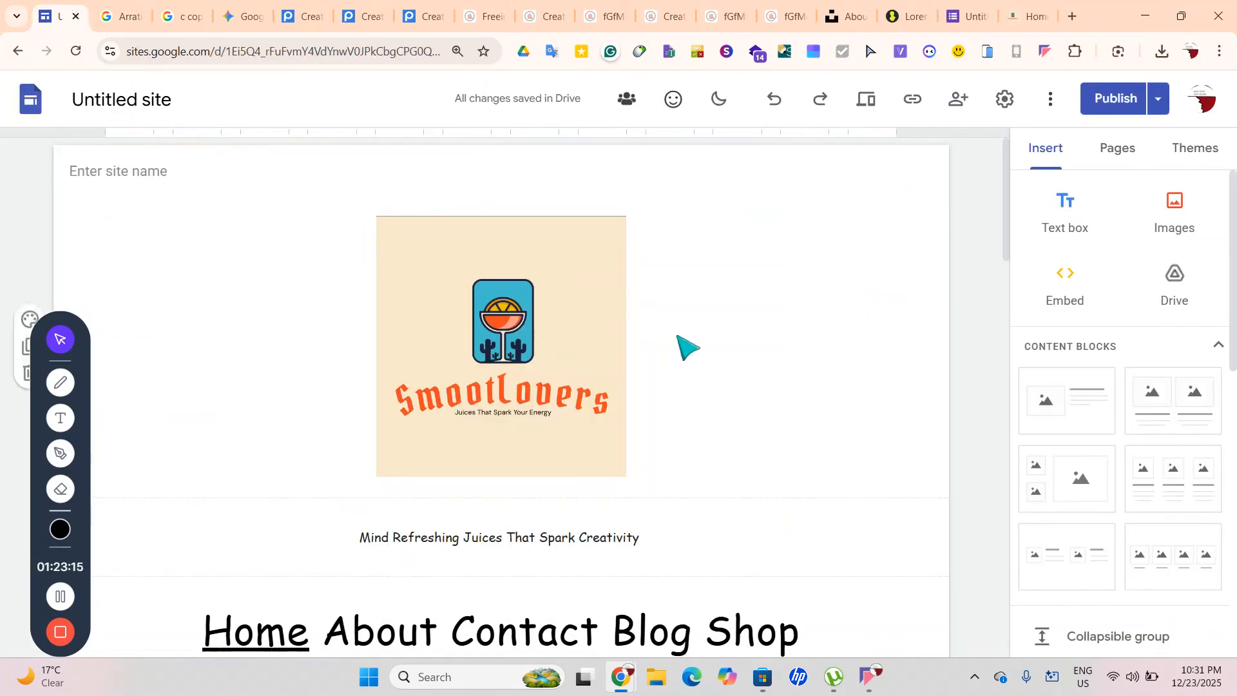
Open adf71.wordpress.com in a new tab and check its site-unavailable notice
left_click(1080, 17)
type("ADF7")
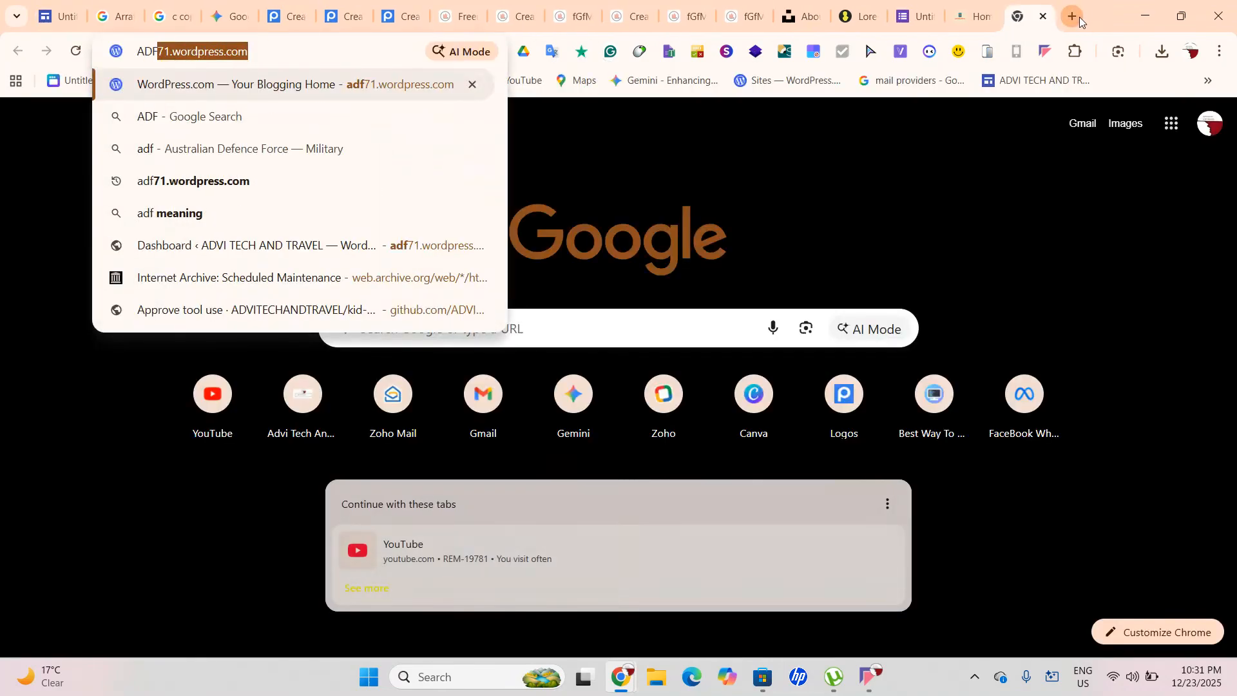
type("1")
key("Return")
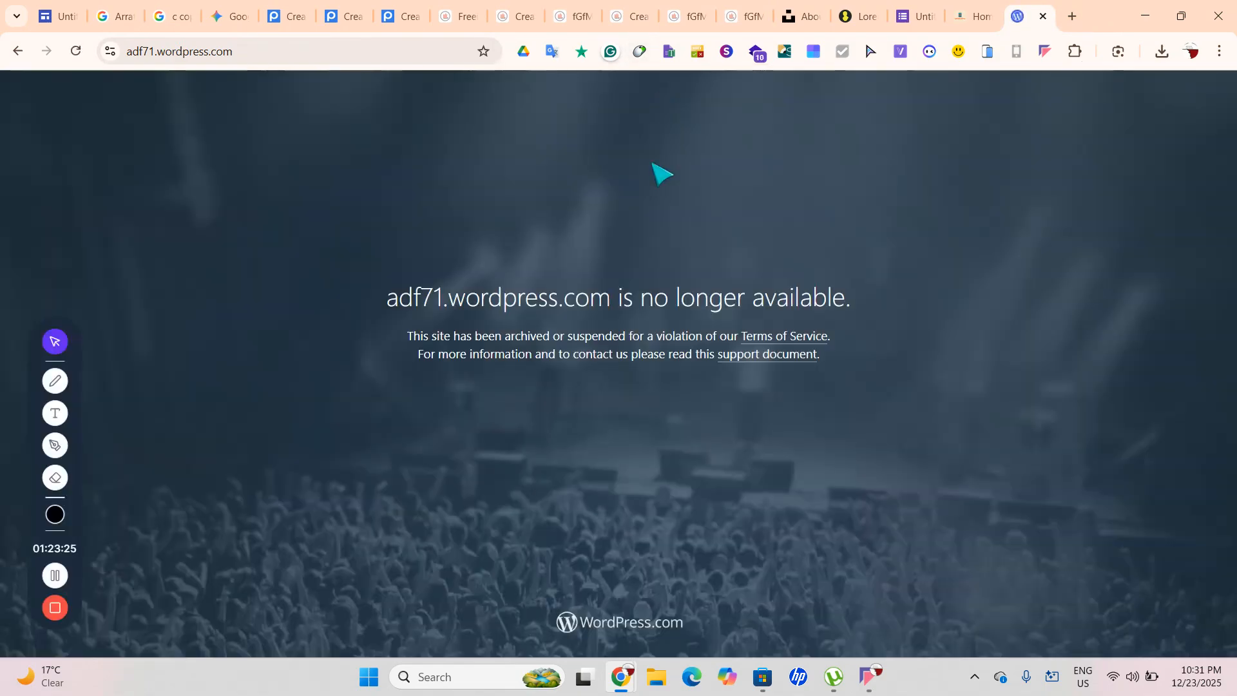
left_click_drag(242, 256, 909, 442)
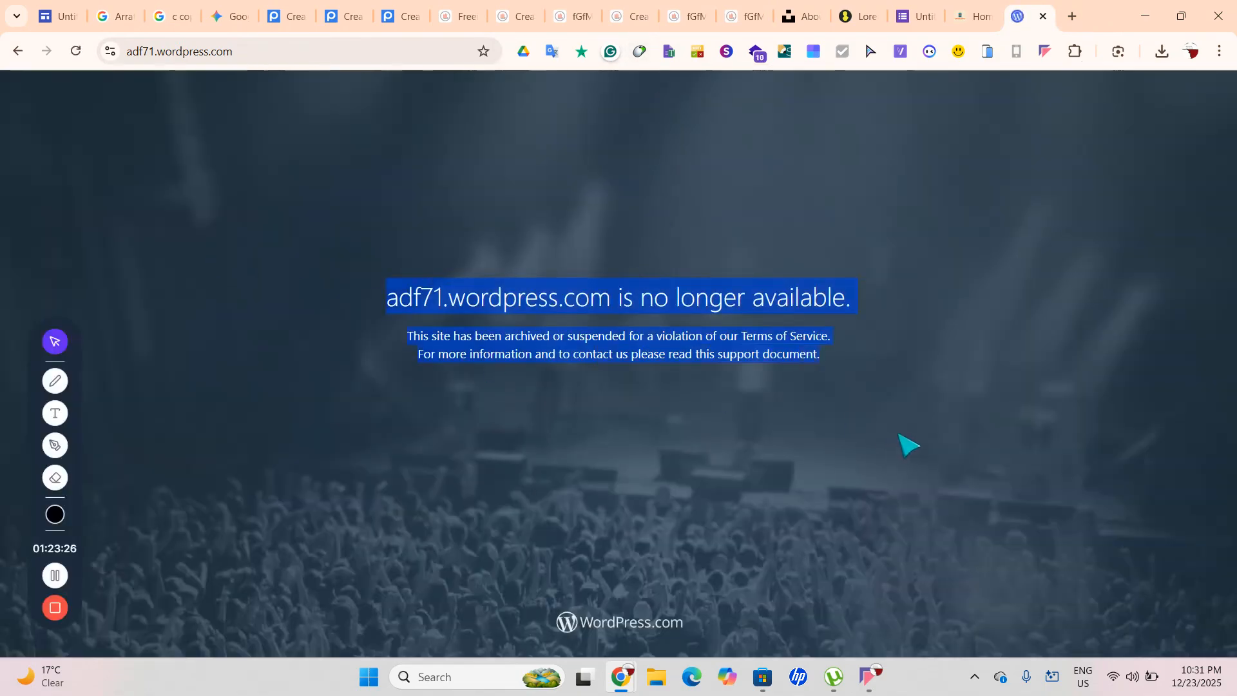
left_click(584, 321)
Visit a business site from the address bar, then close that tab
left_click(158, 50)
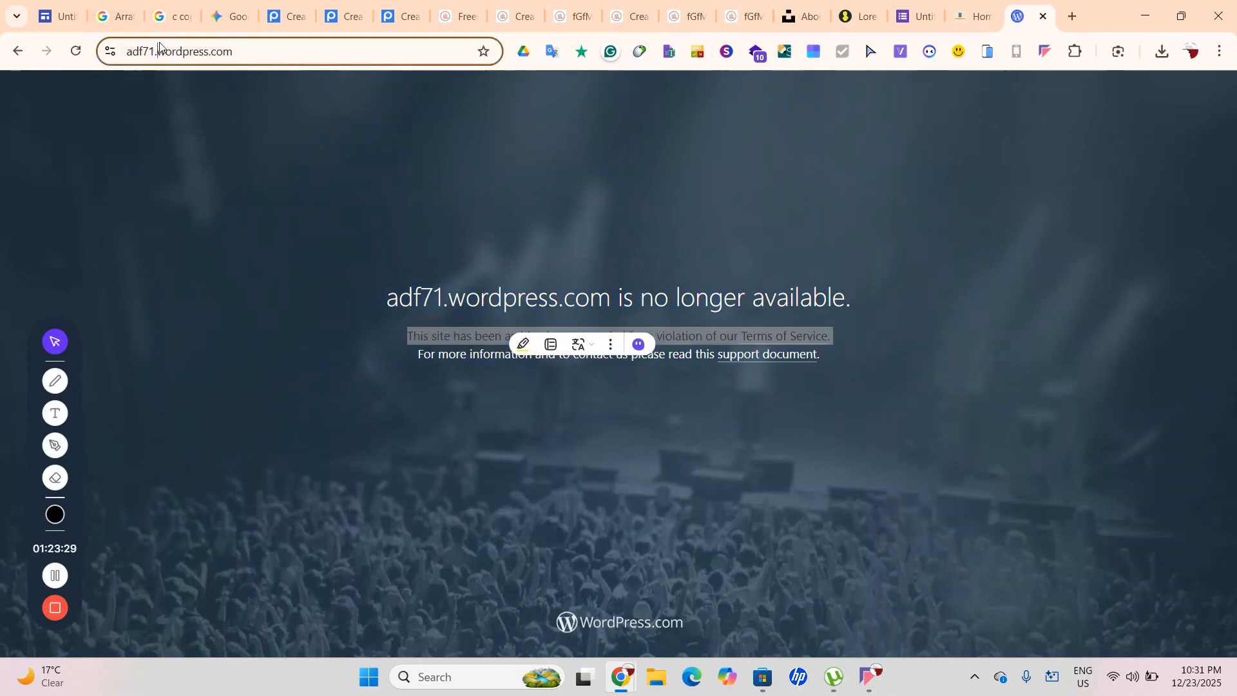
type("AD")
left_click(110, 51)
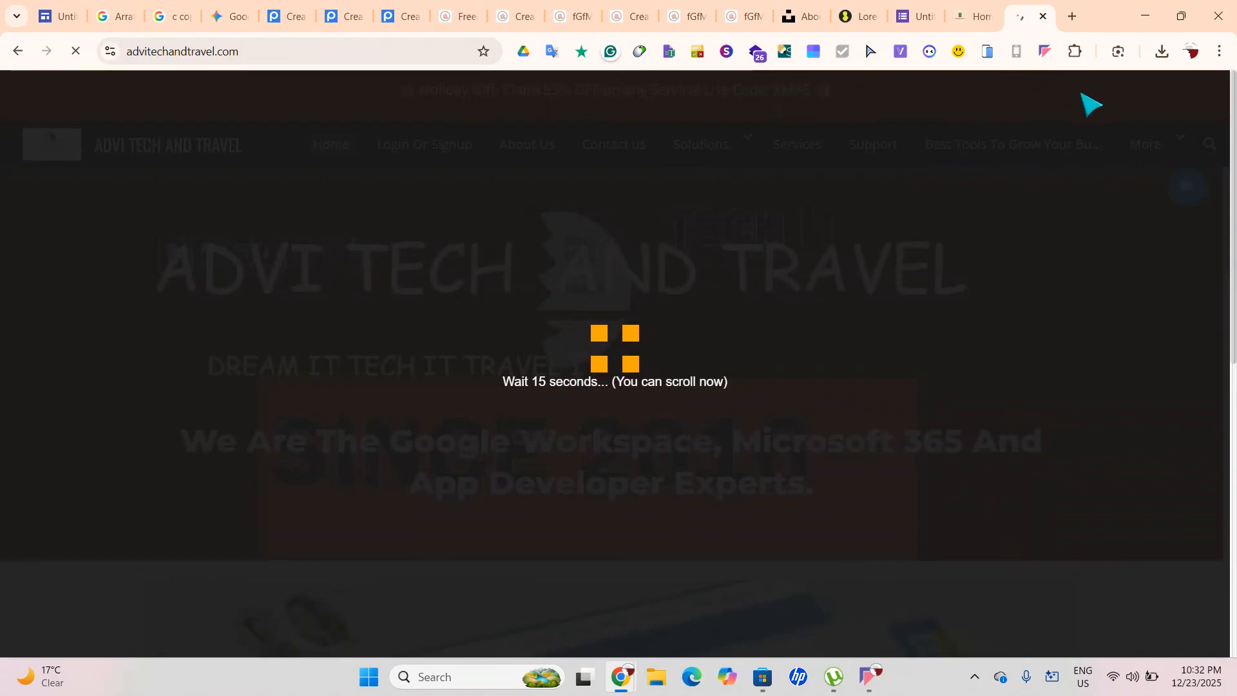
left_click(1044, 16)
scroll(899, 361, "up", 1)
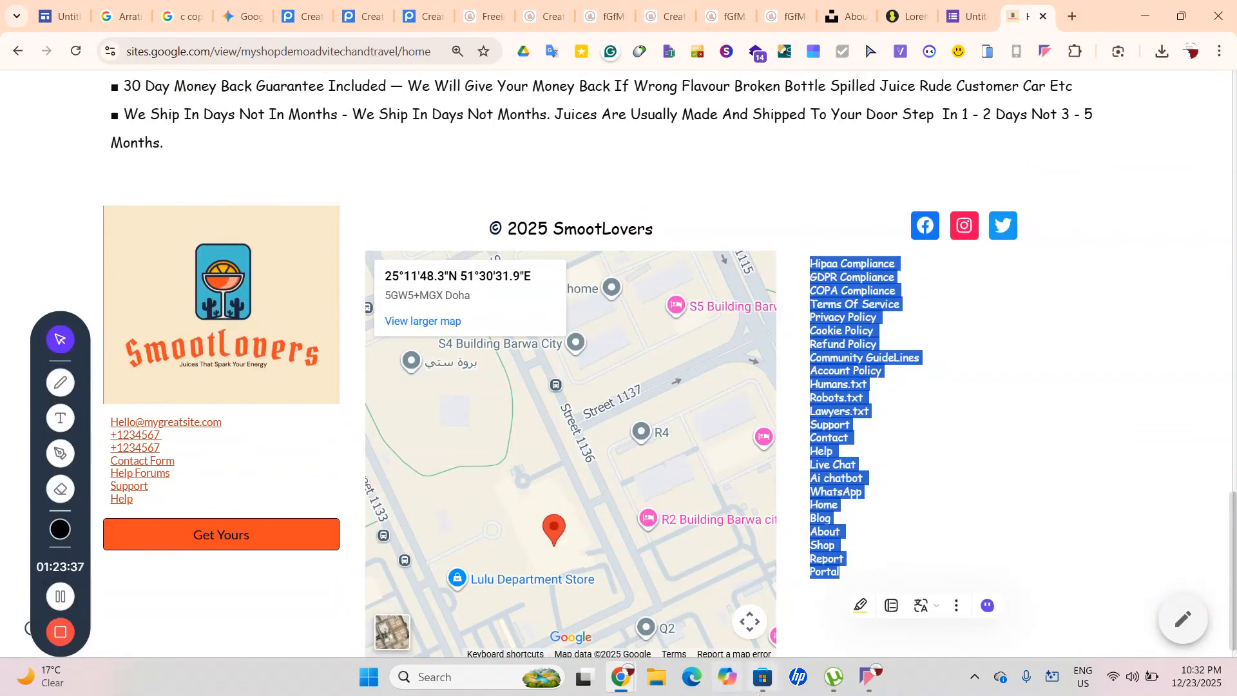